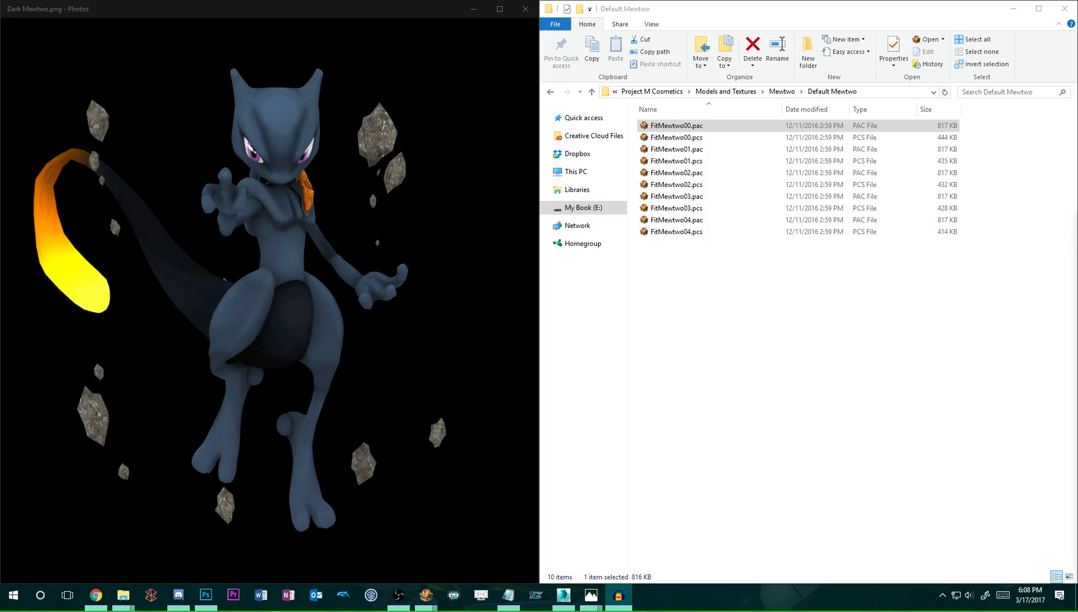
Browse from Project M Cosmetics through Models and Textures and Mewtwo to the Default Mewtwo folder.
left_click(738, 317)
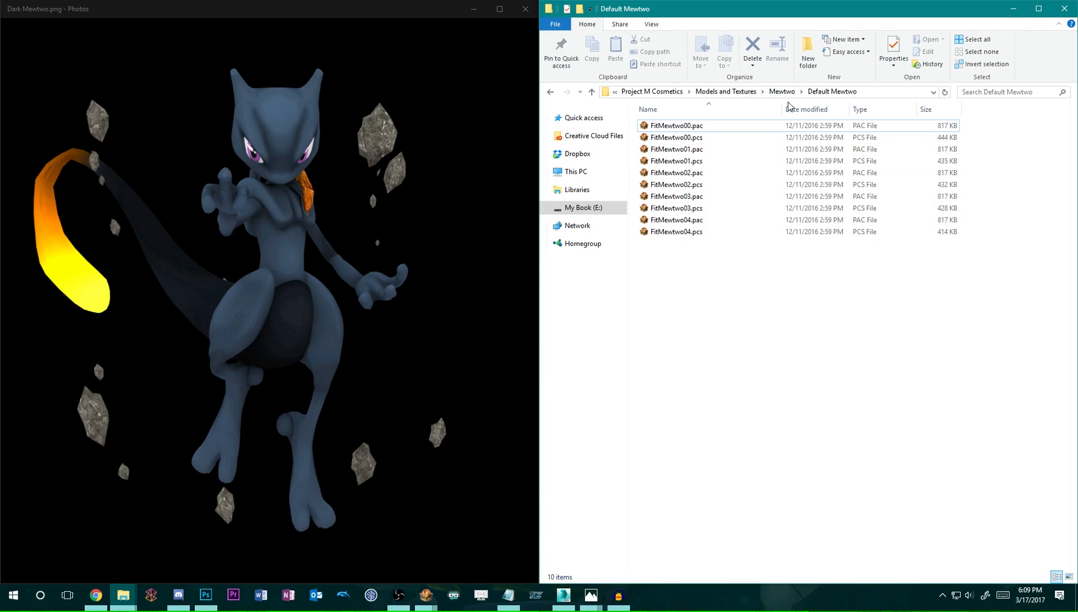
left_click(743, 94)
left_click(723, 94)
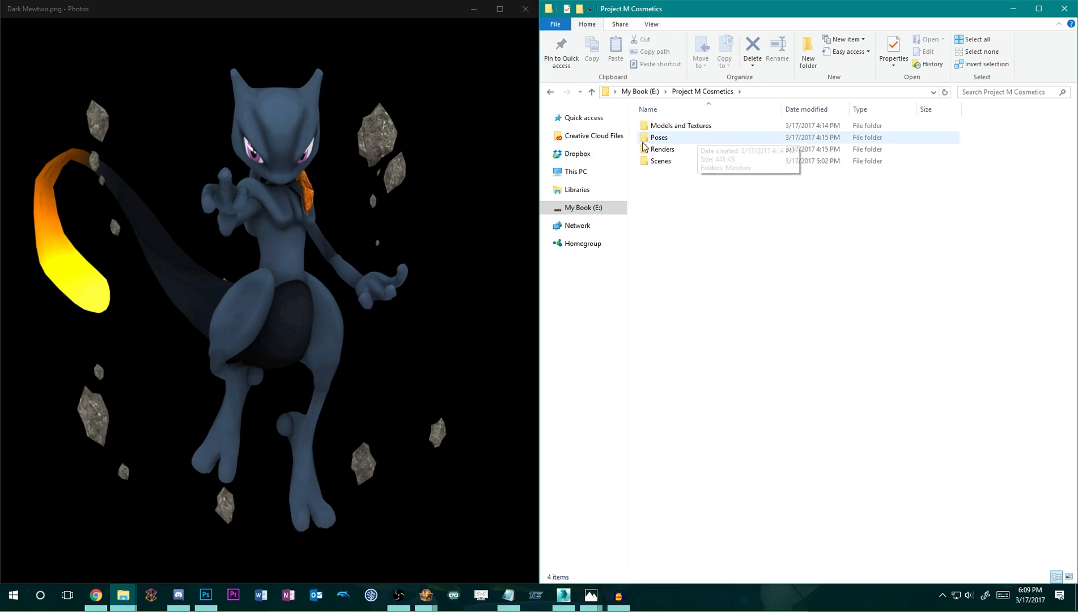
double_click(699, 127)
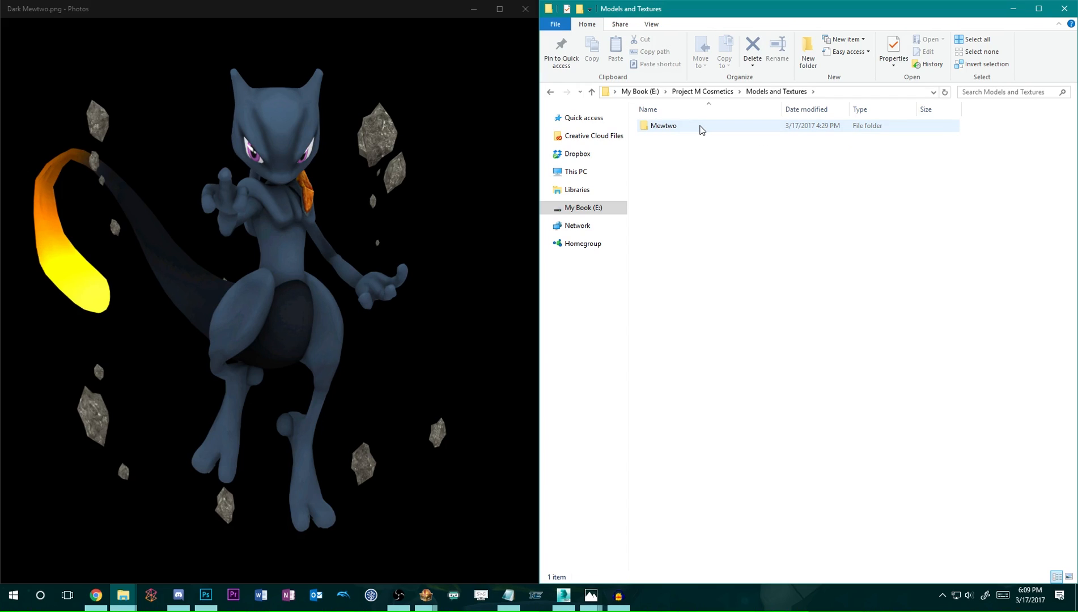
double_click(680, 125)
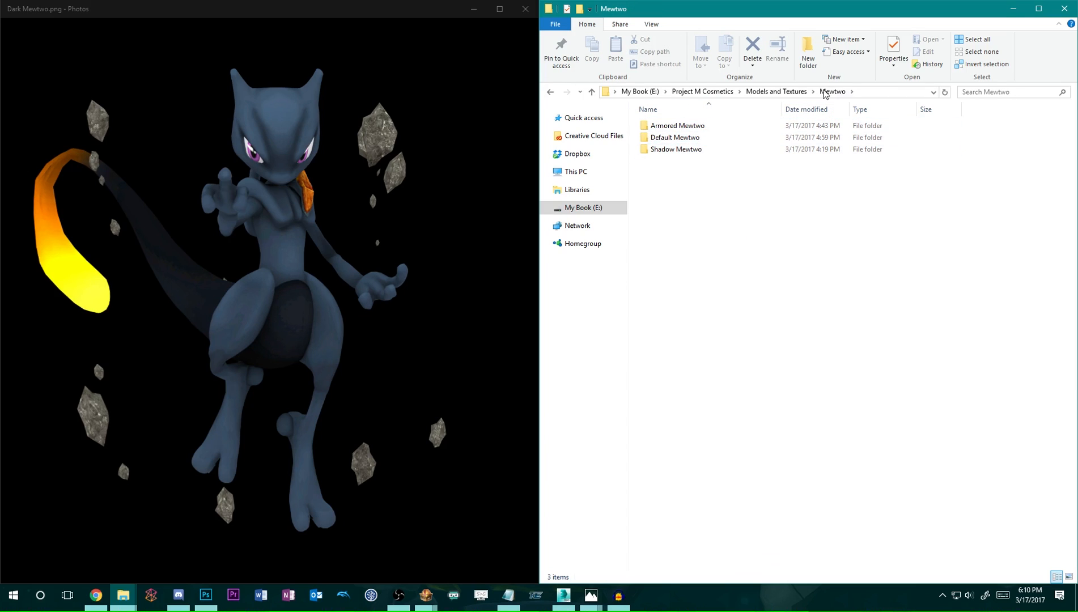
left_click(684, 141)
double_click(683, 141)
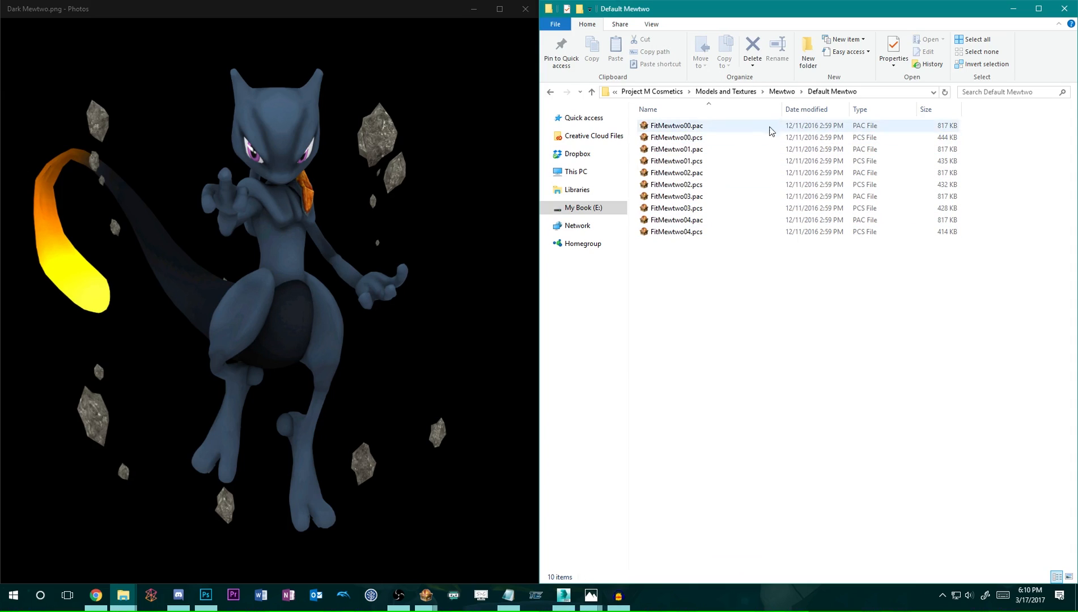
View the model files in the Armored Mewtwo folder and return to the Default Mewtwo folder.
left_click(783, 94)
double_click(697, 125)
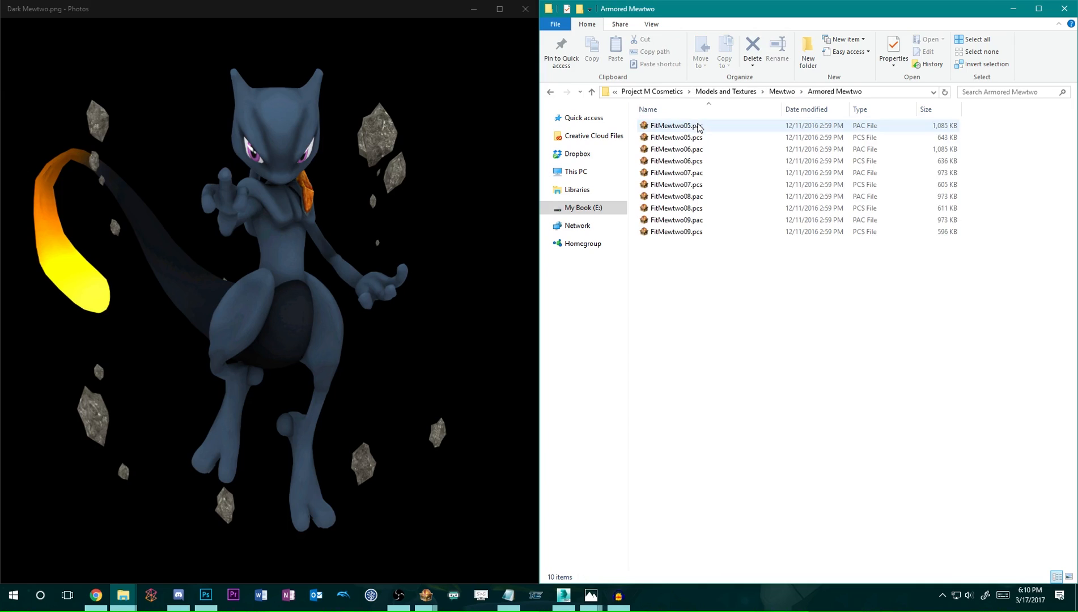
left_click(783, 91)
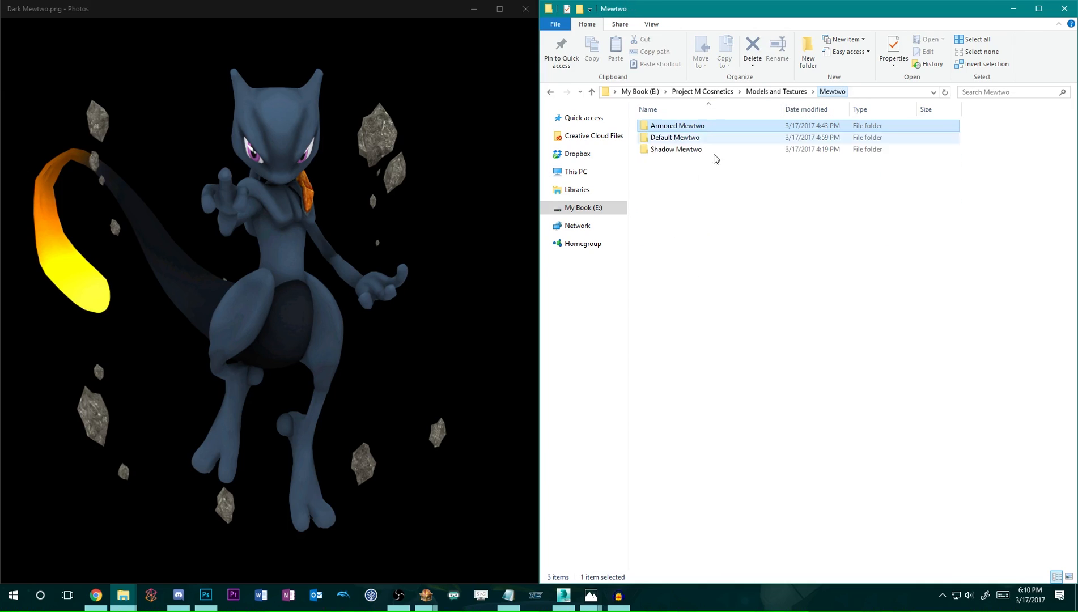
double_click(711, 142)
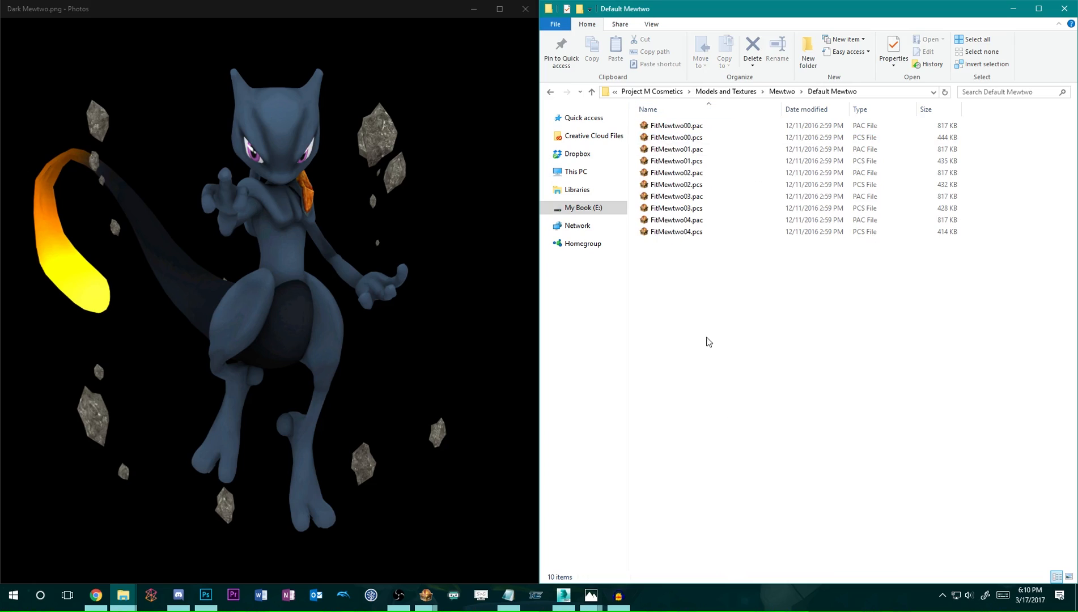
Go back up to the Project M Cosmetics folder and reopen Default Mewtwo inside Models and Textures > Mewtwo.
left_click(725, 91)
left_click(711, 92)
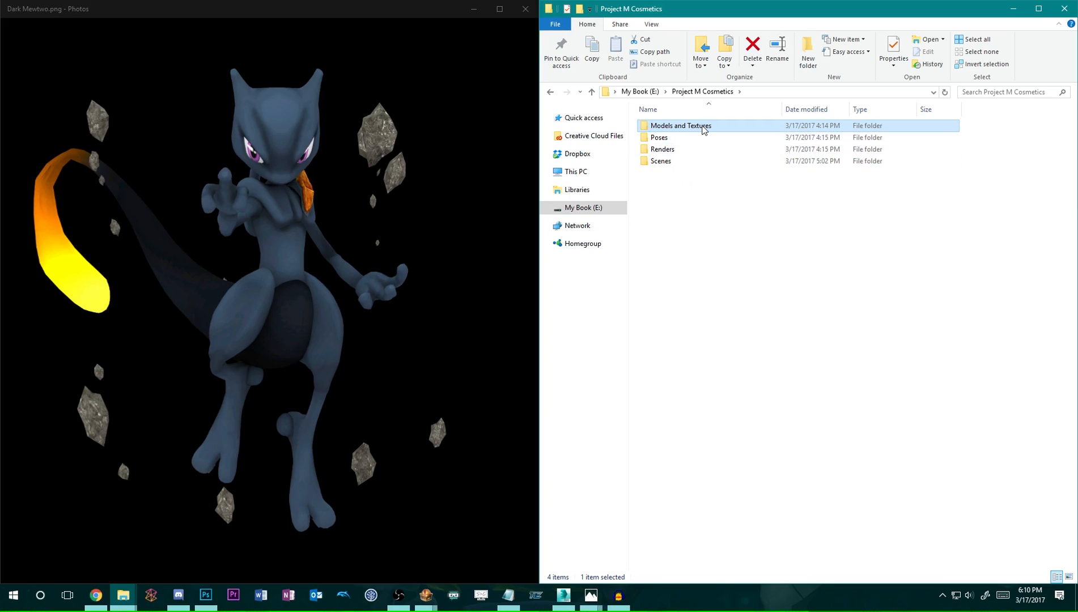
double_click(682, 127)
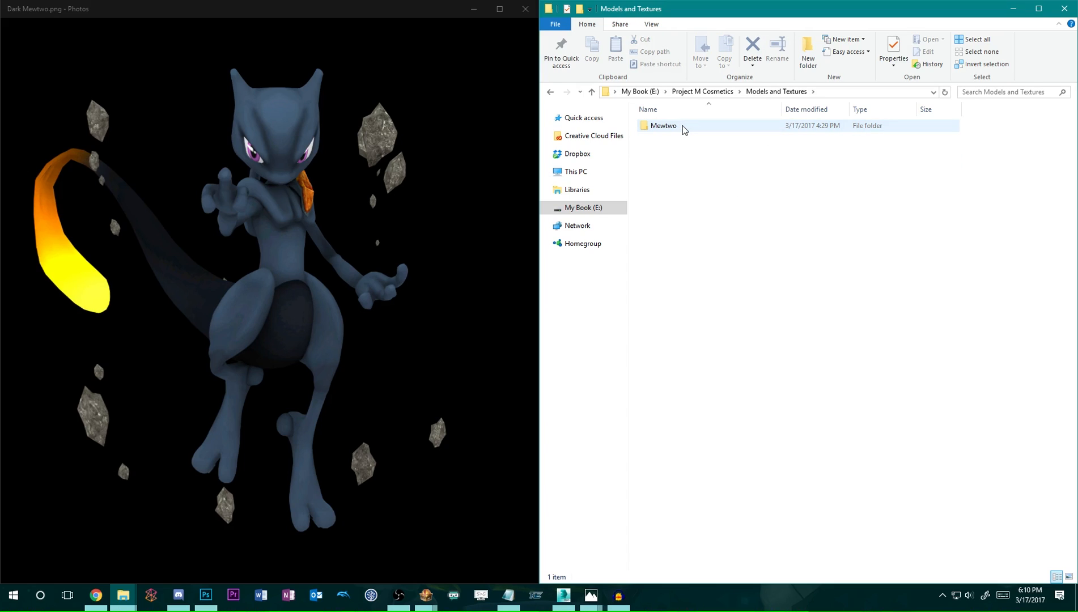
double_click(682, 125)
double_click(703, 143)
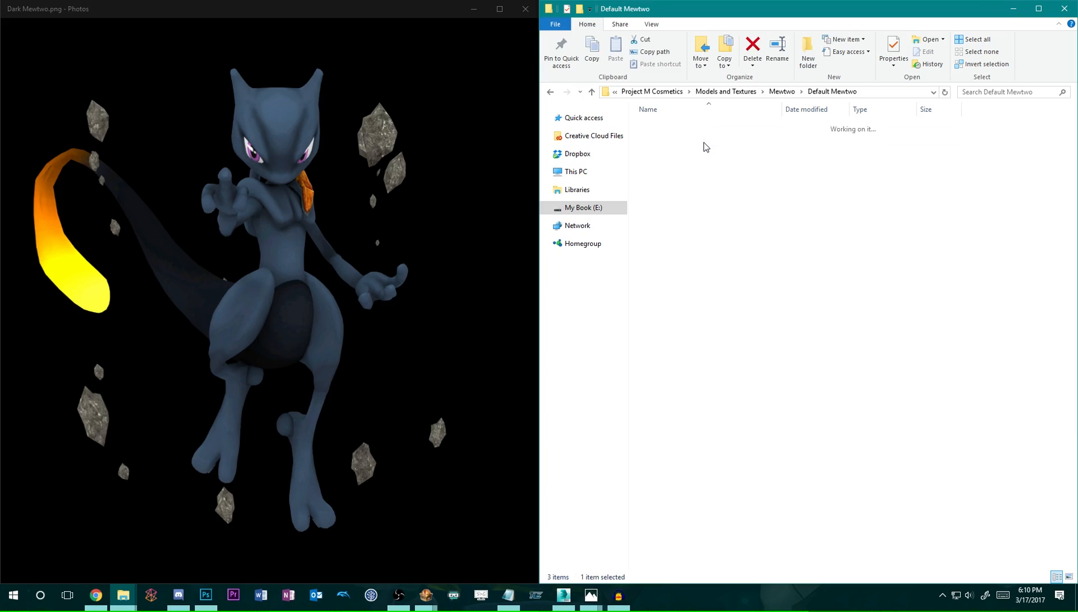
Open FitMewtwo00.pac in BrawlBox and decline the update to v0.78.
left_click(686, 126)
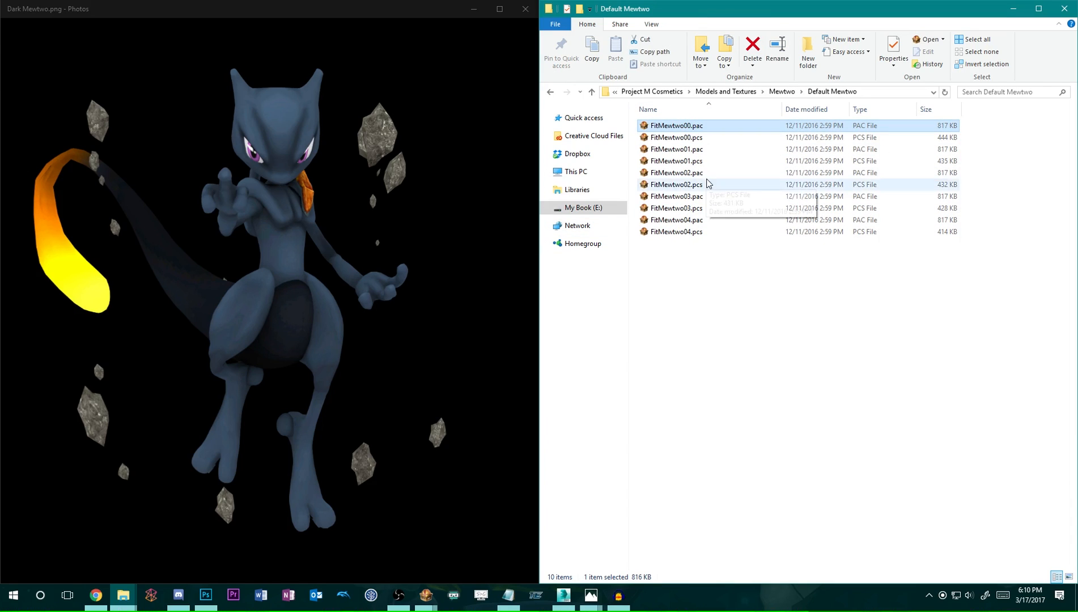
double_click(709, 127)
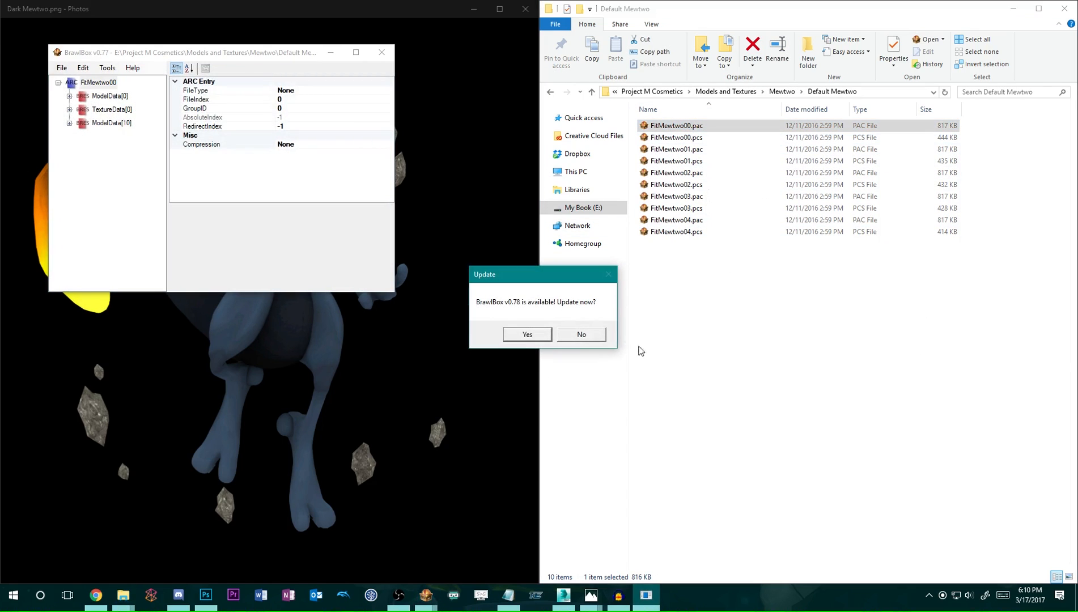
left_click(581, 335)
left_click_drag(185, 54, 367, 109)
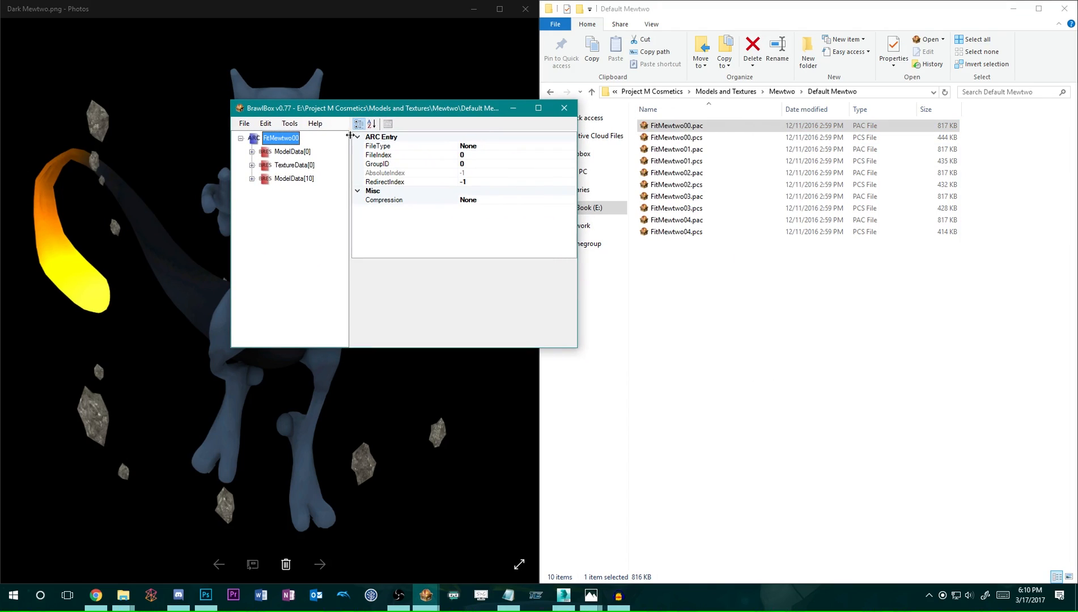
Preview the FitMewtwo00 model stored in ModelData[0] under 3DModels(NW4R).
left_click(251, 152)
left_click(264, 165)
left_click(315, 179)
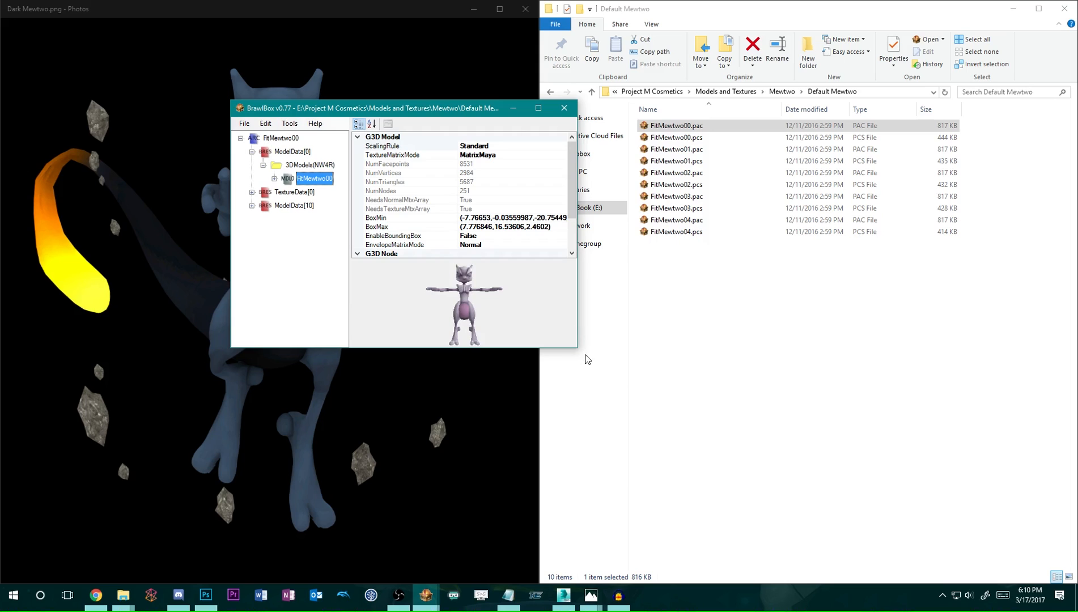
Enlarge and reposition the BrawlBox window and give the model preview more height.
left_click_drag(575, 346, 841, 535)
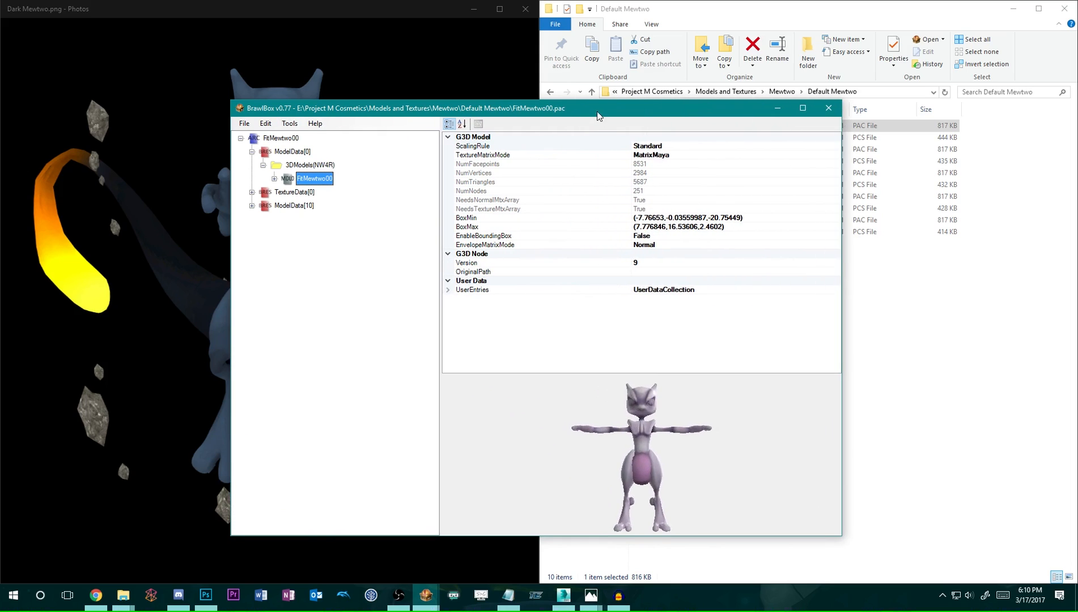
left_click_drag(596, 116, 528, 56)
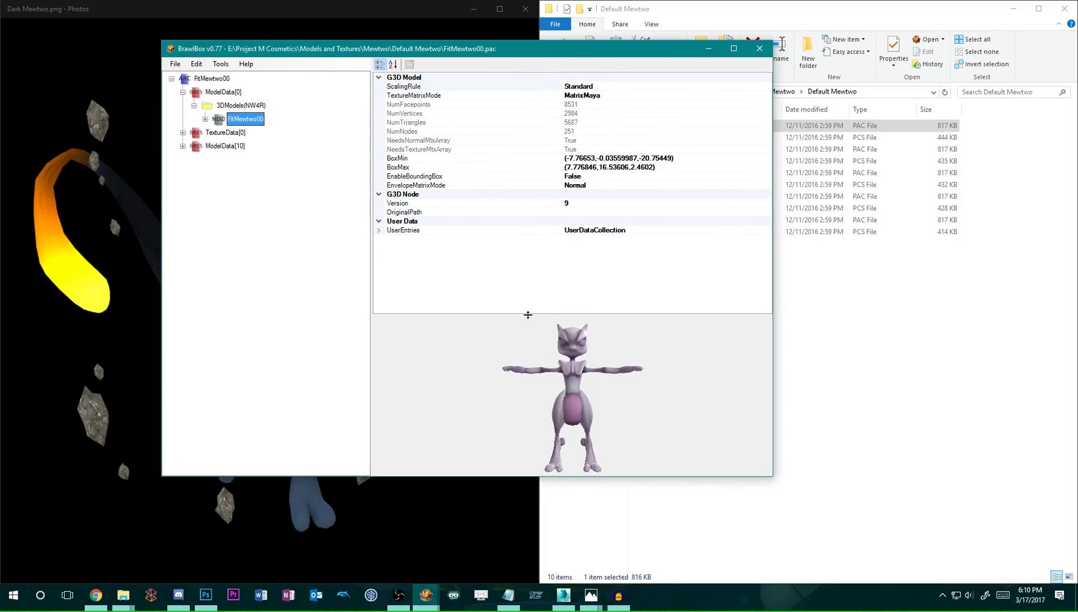
left_click_drag(528, 315, 513, 220)
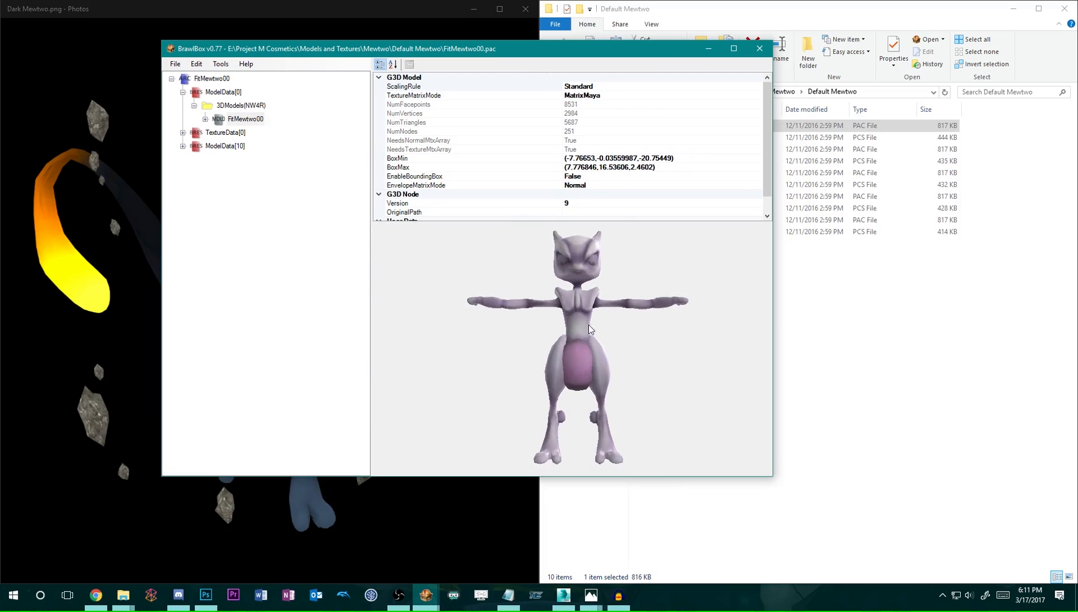
Expand the FitMewtwo00 model's contents and examine its head, eyelids and body from several distances and angles.
right_click_drag(588, 326, 557, 316)
right_click_drag(563, 335, 576, 331)
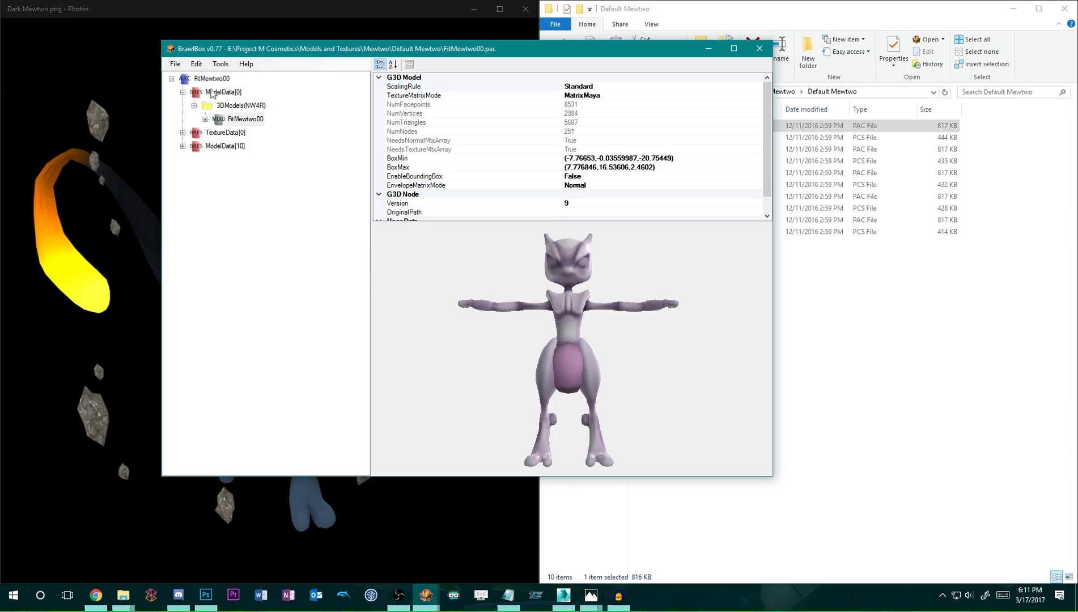
left_click(205, 119)
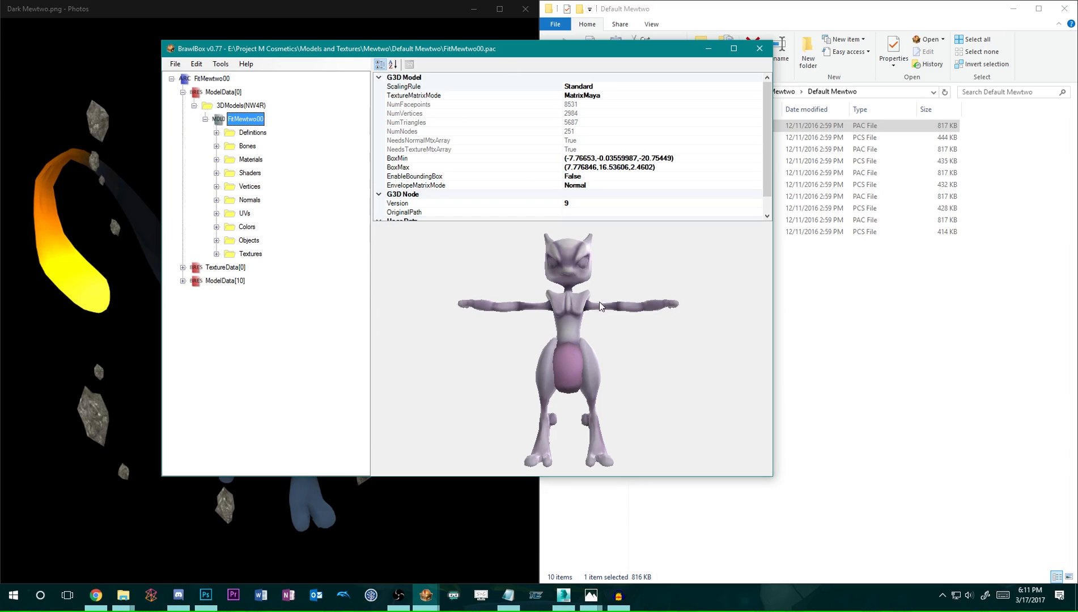
scroll(600, 306, "up", 10)
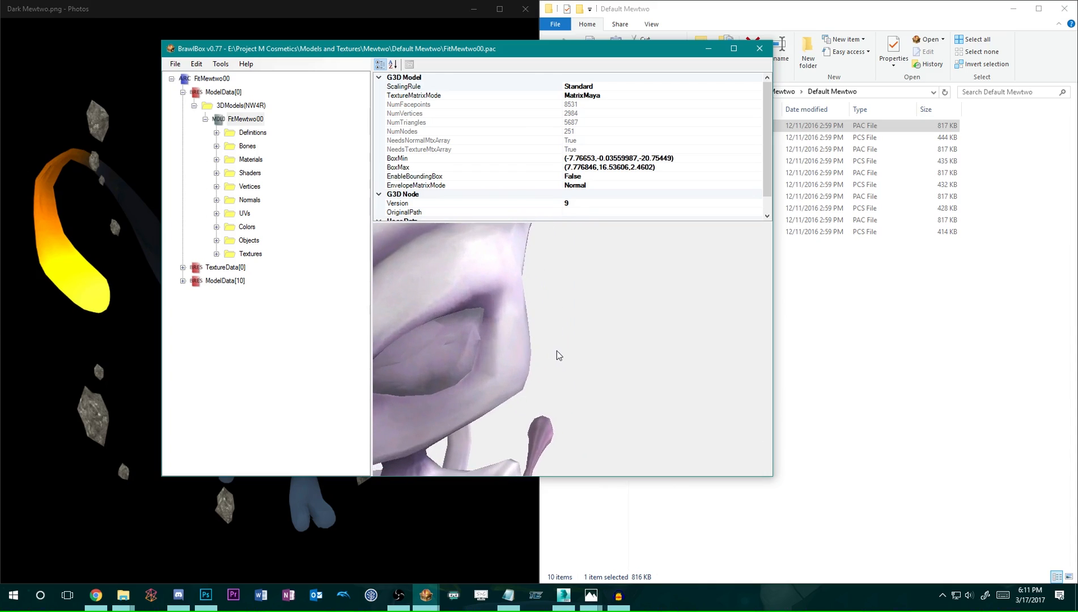
left_click_drag(558, 356, 572, 349)
scroll(559, 346, "down", 8)
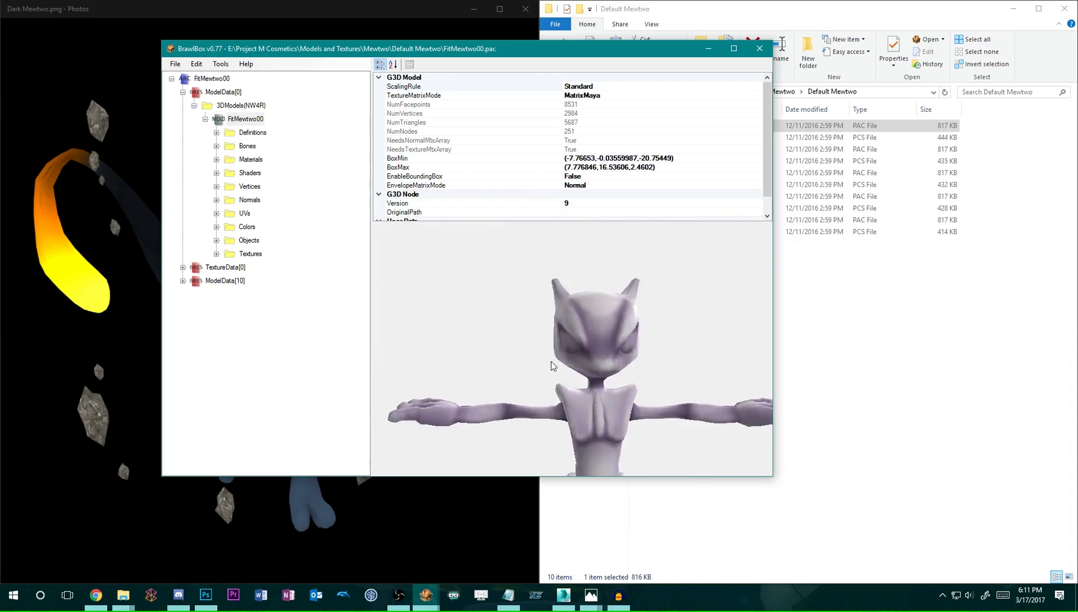
scroll(555, 354, "up", 4)
scroll(558, 352, "up", 1)
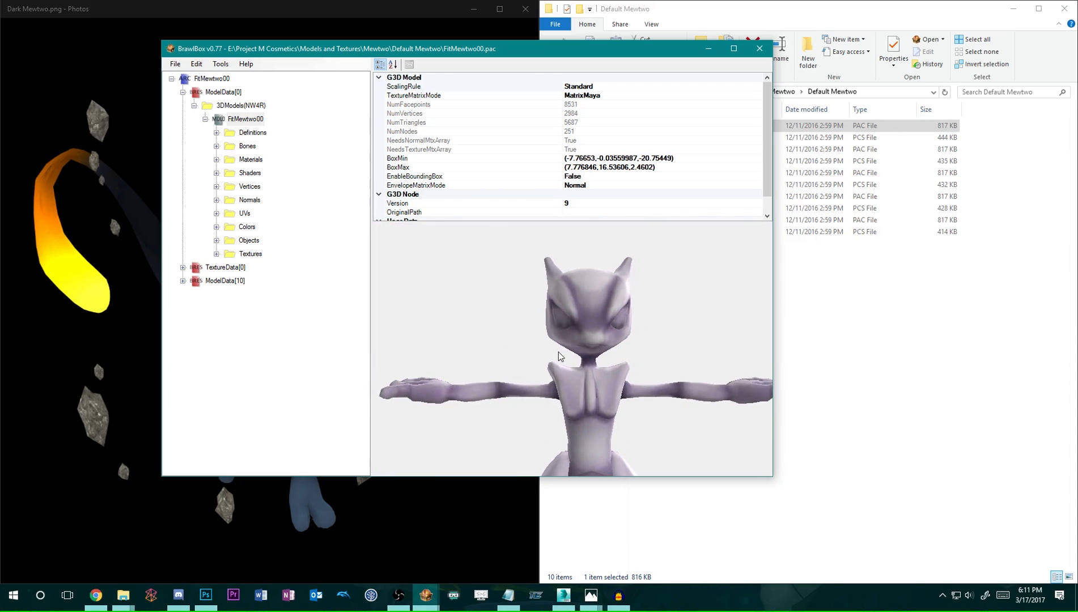
right_click_drag(584, 349, 552, 353)
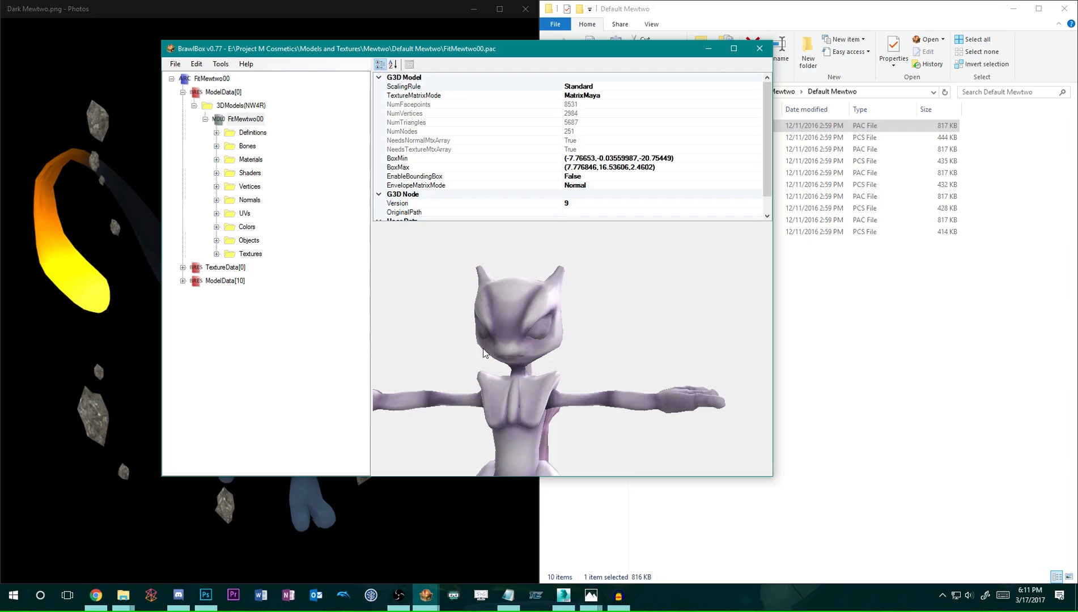
scroll(577, 332, "down", 5)
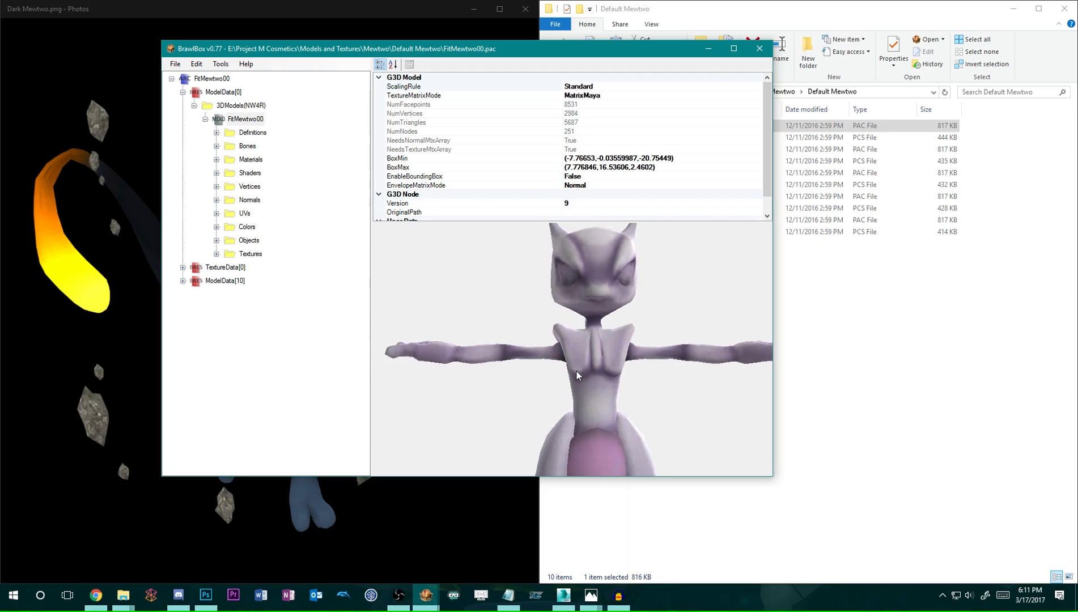
scroll(573, 346, "up", 2)
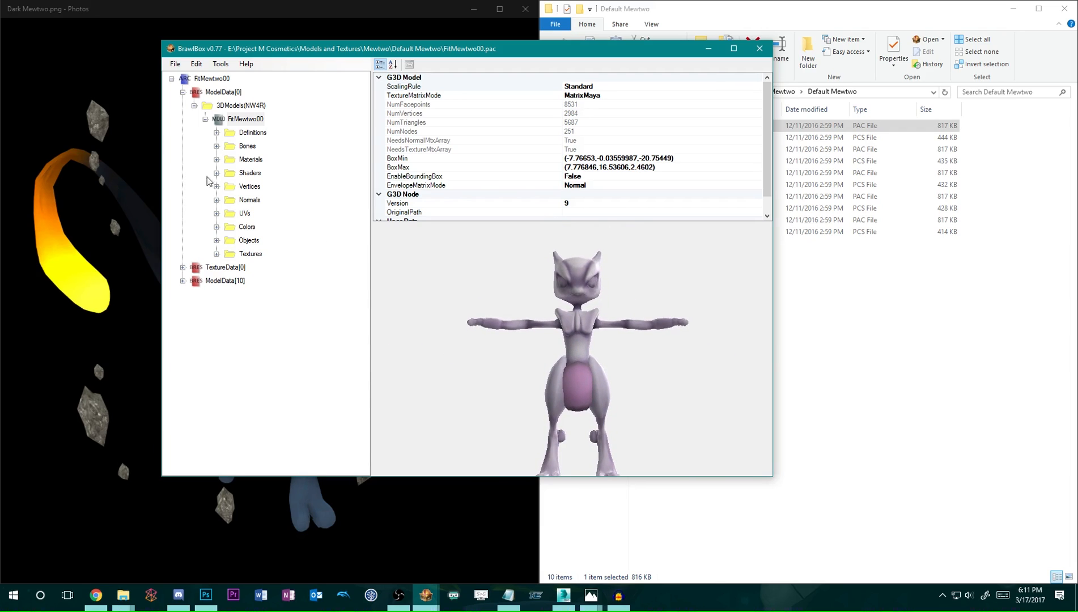
Go through the polygons in the FitMewtwo00 model's Objects folder from polygon0 to find the half-blink eyelids, polygon6.
left_click(249, 119)
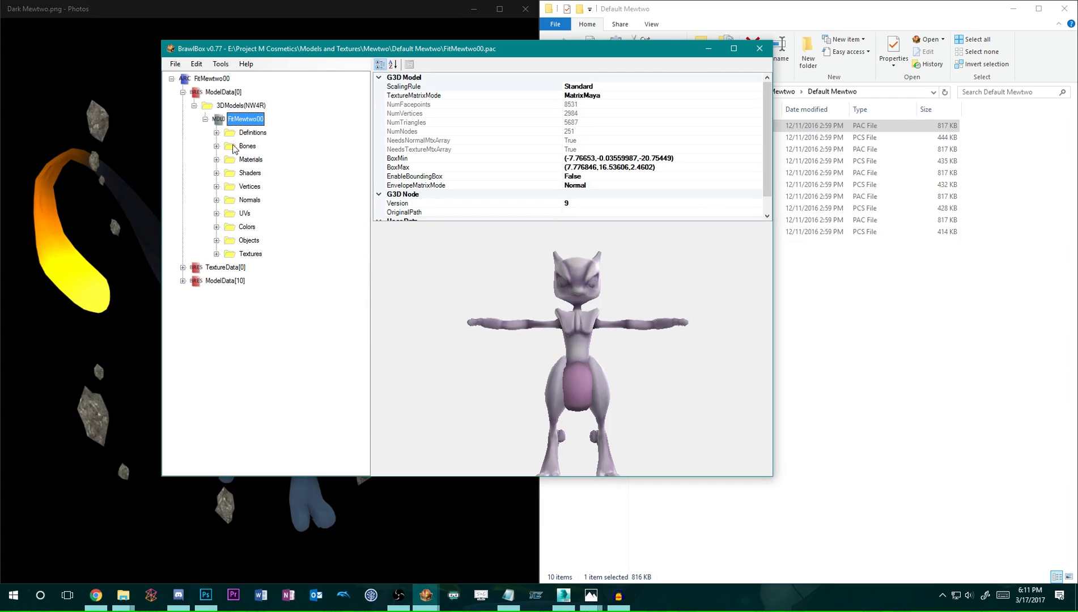
left_click(216, 240)
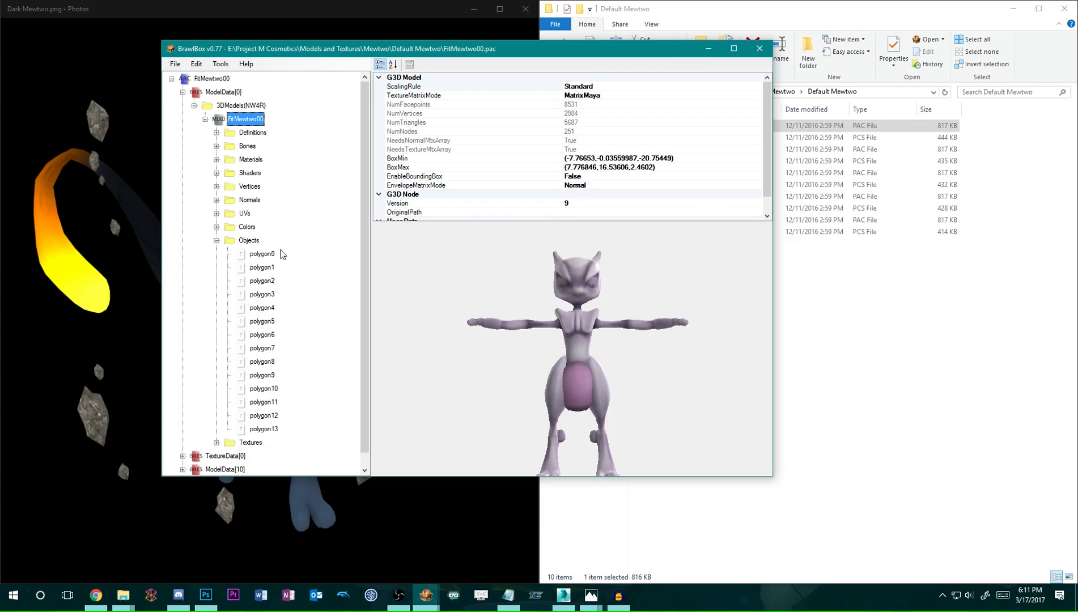
left_click(264, 256)
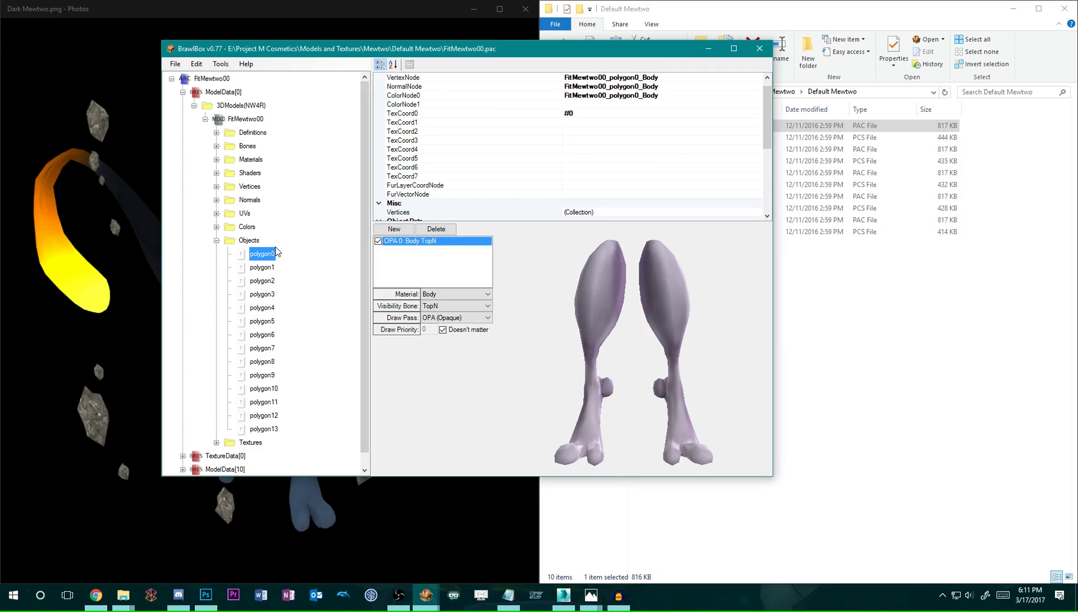
key("Down")
key("Down")
key("Down")
key("Down")
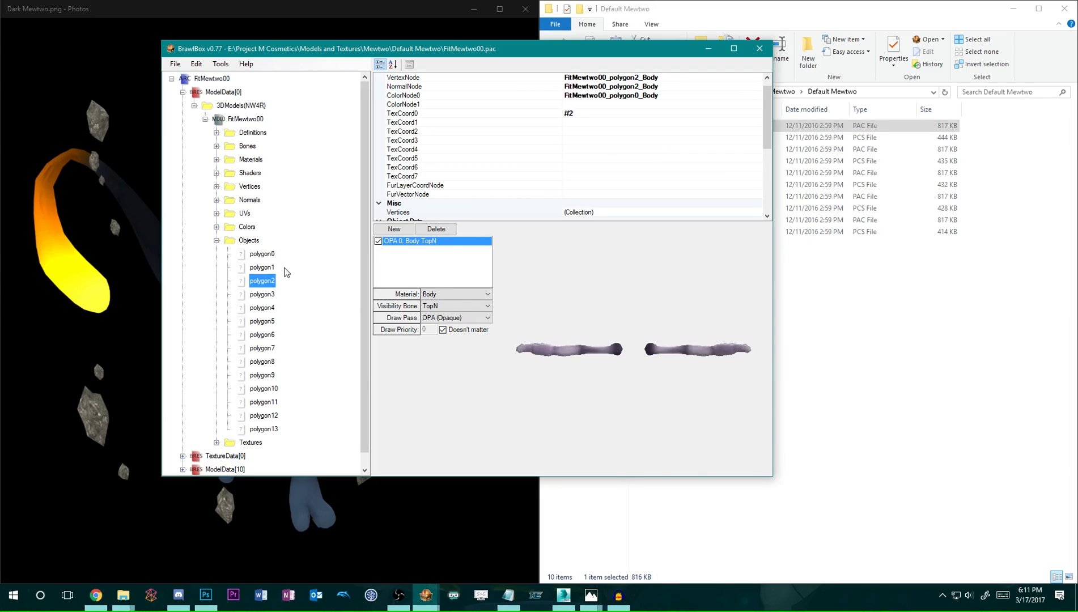
key("Down")
key("Down")
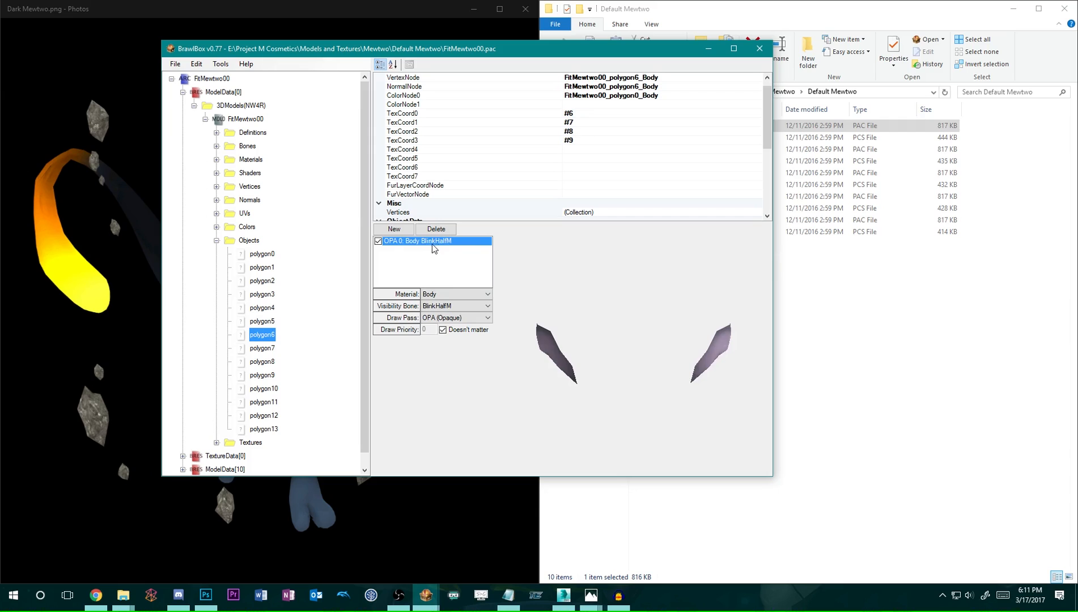
Delete the half-blink eyelid object polygon6 together with the associated nodes offered for removal.
right_click(270, 335)
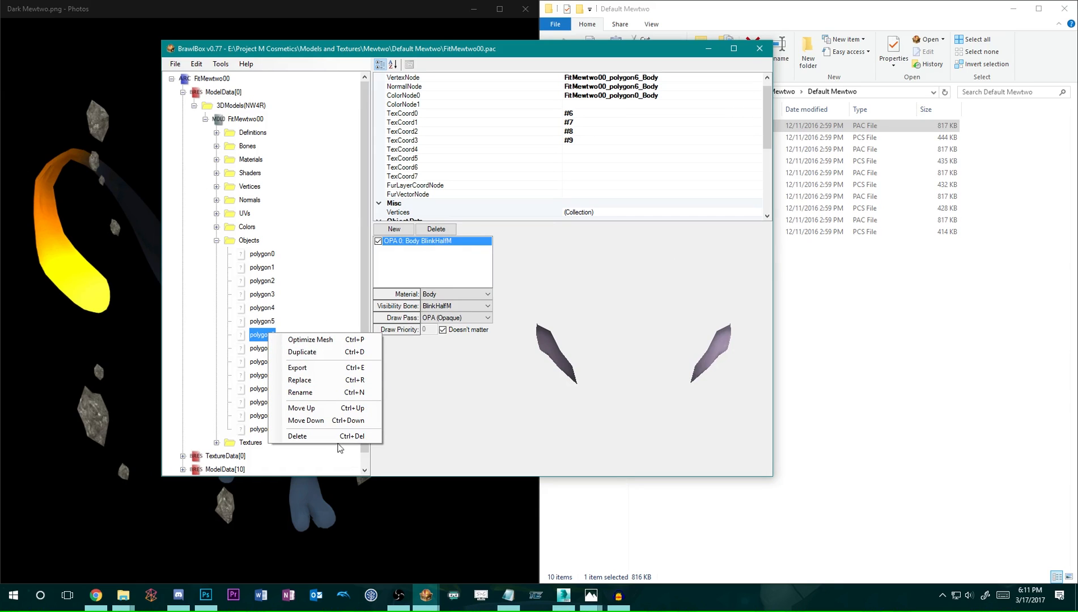
left_click(336, 438)
key("Return")
key("Return")
key("Return")
key("Return")
key("Return")
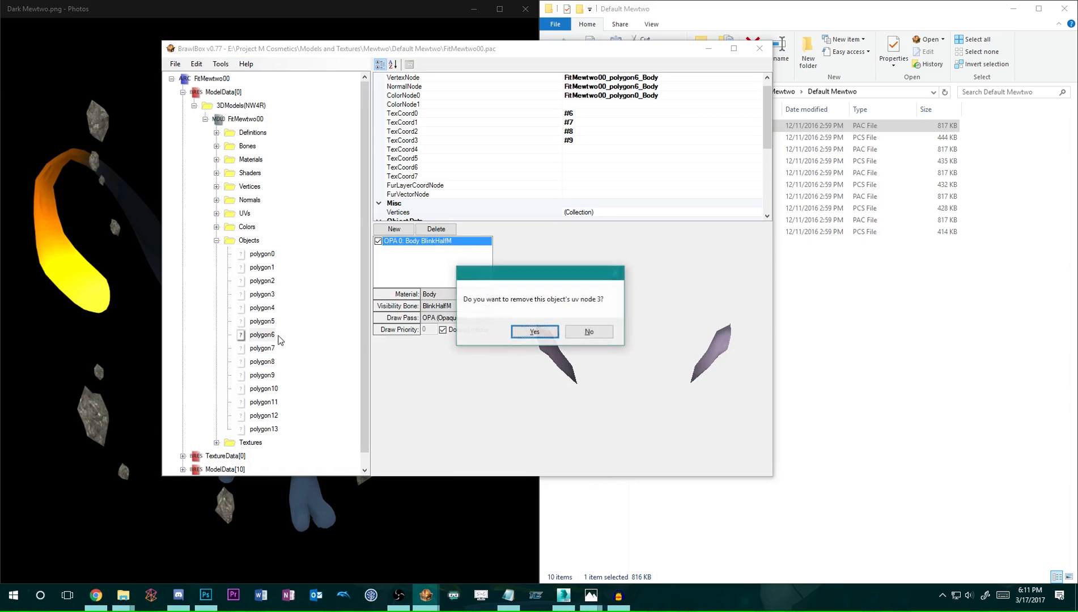
key("Return")
Delete the closed-blink eyelid object polygon7 and its associated nodes, including the normal node.
right_click(272, 339)
left_click(299, 436)
key("Return")
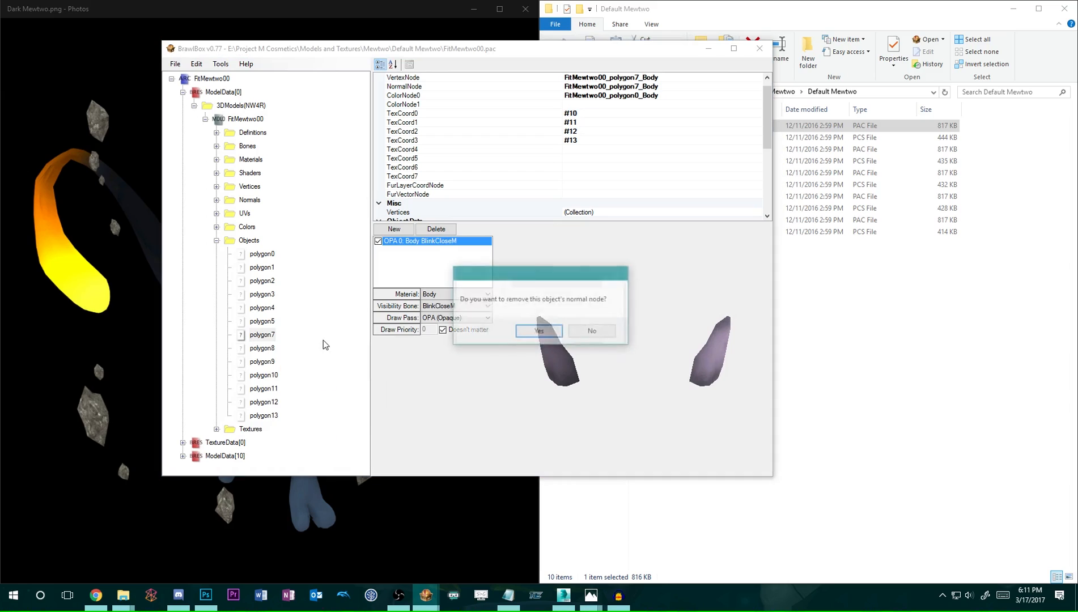
key("Return")
key("Return")
key("Return")
key("Return")
key("Return")
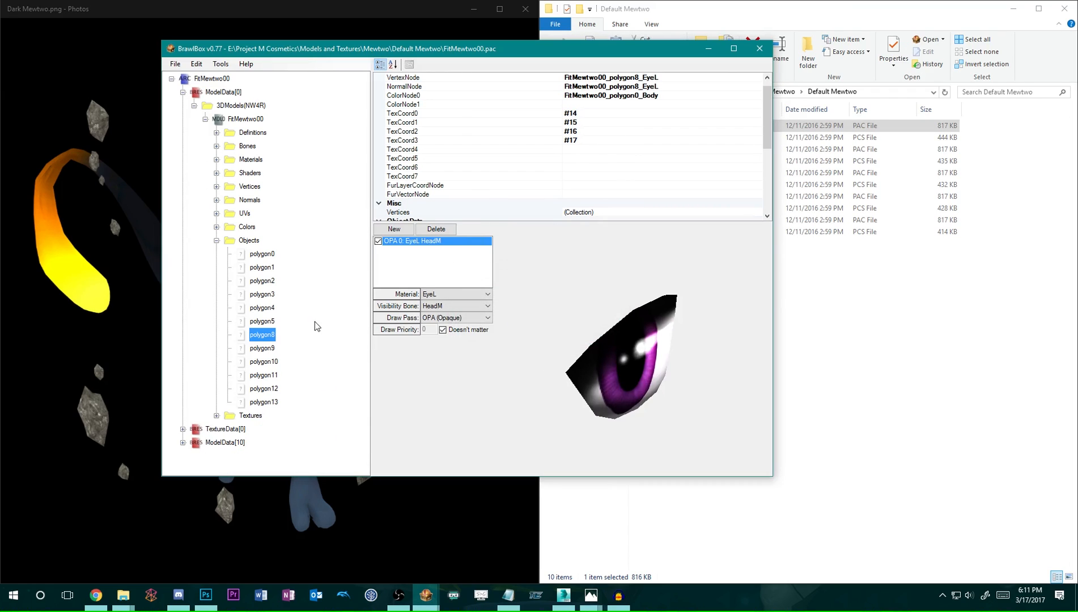
Delete the yellow left eye object polygon10 from the Objects folder together with its associated nodes.
key("Down")
key("Down")
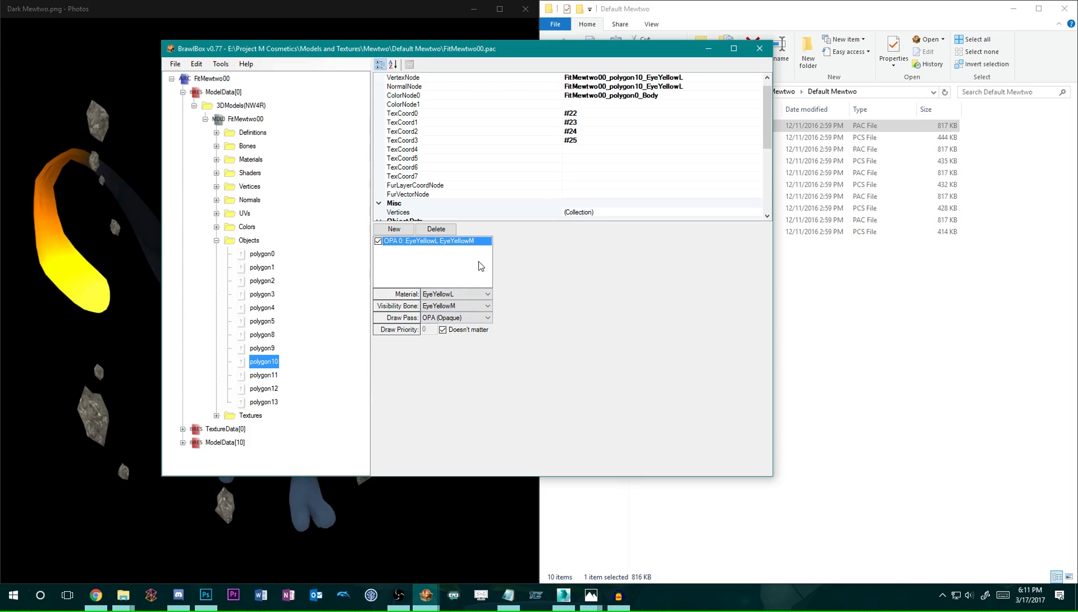
right_click(271, 363)
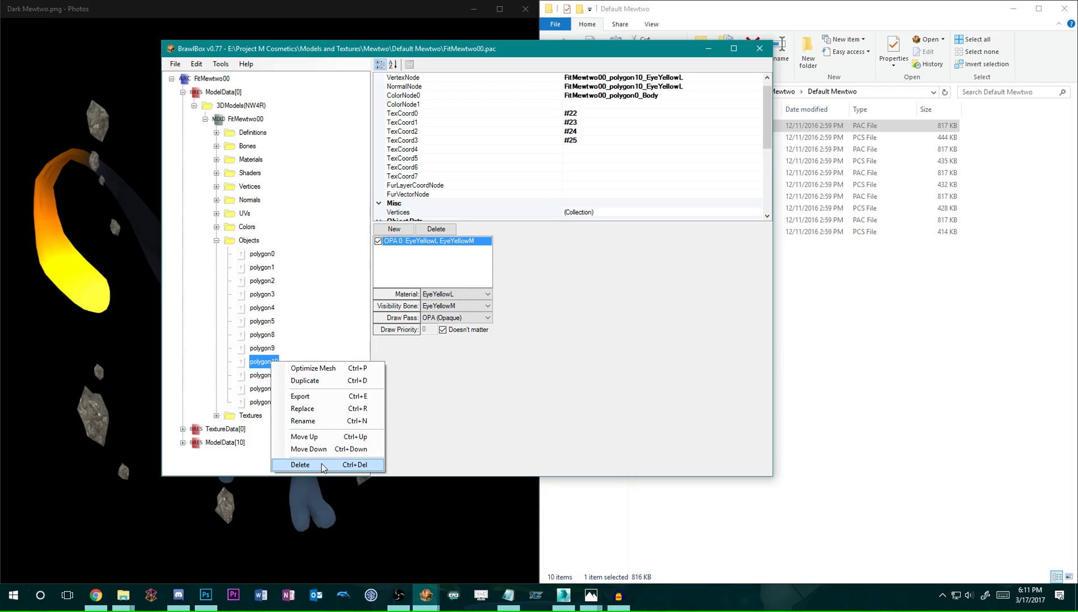
left_click(321, 464)
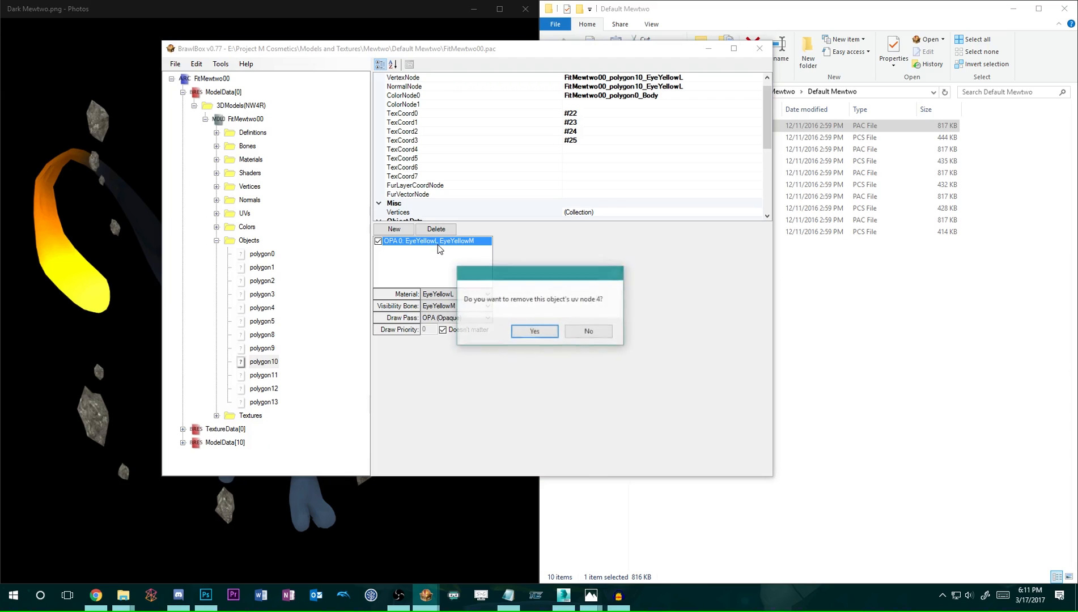
key("Return")
Delete the yellow right eye object polygon11 together with all its associated nodes, including the UV nodes.
right_click(272, 364)
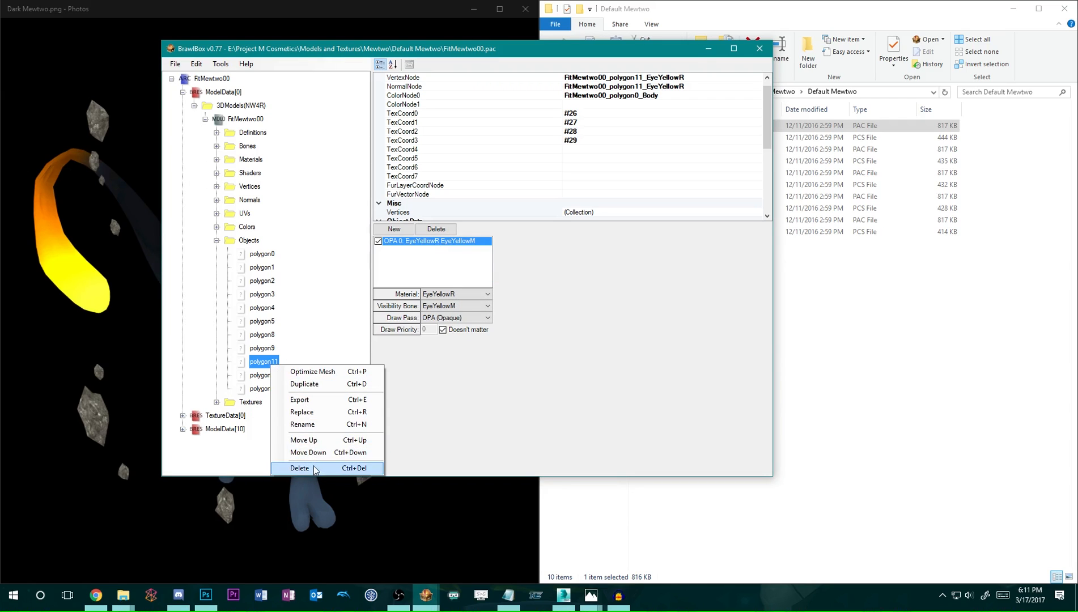
left_click(317, 465)
key("Return")
key("Return")
key("Return")
key("Return")
key("Return")
key("Return")
key("Return")
key("Return")
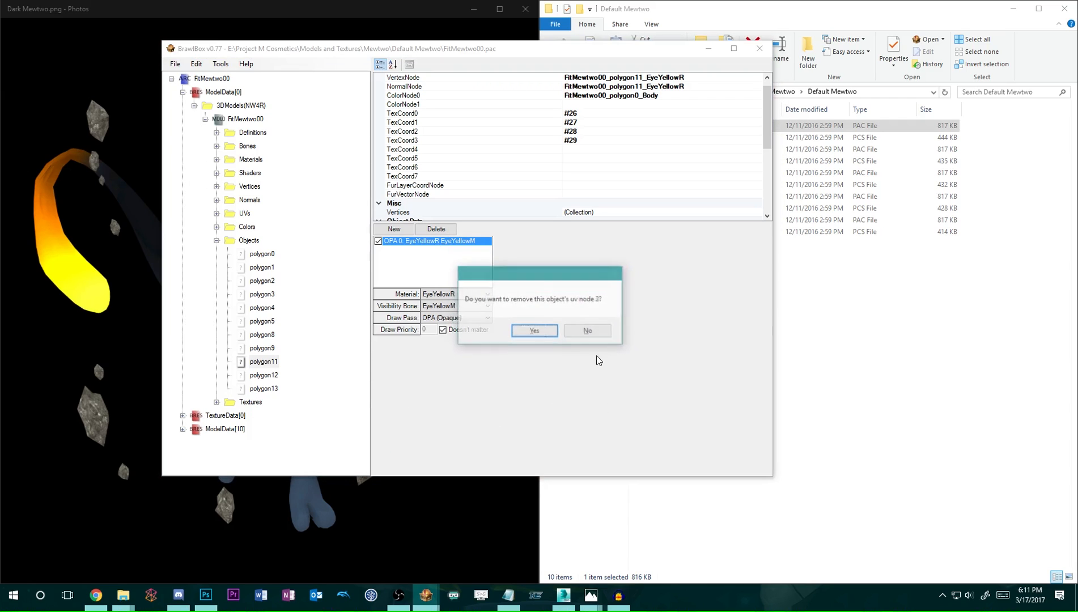
key("Return")
key("Return")
key("Return")
key("Return")
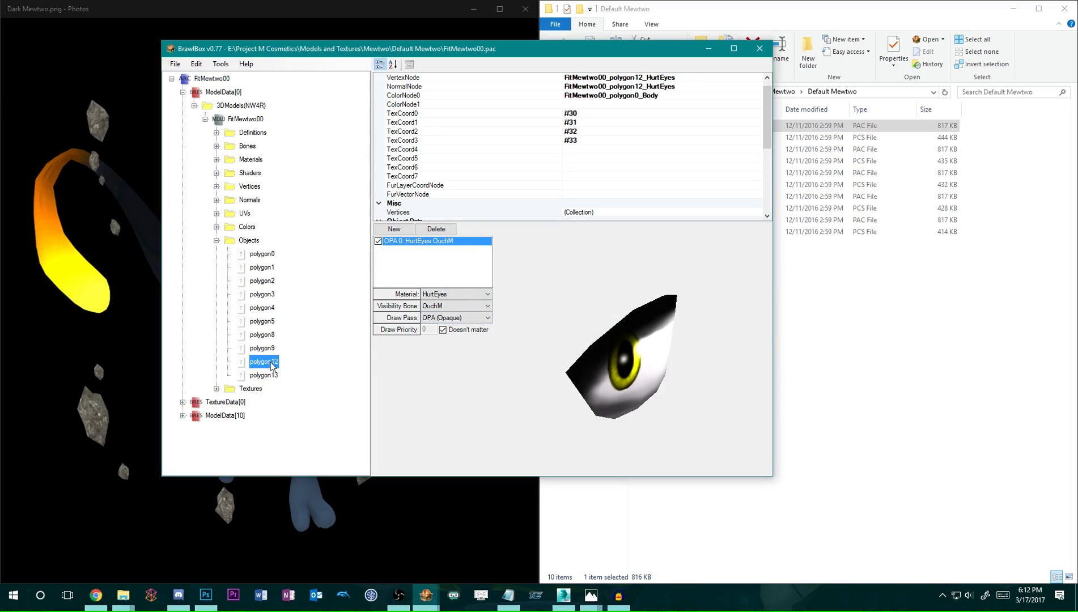
Delete the left hurt-eye object polygon12 along with its associated nodes.
right_click(270, 363)
left_click(326, 467)
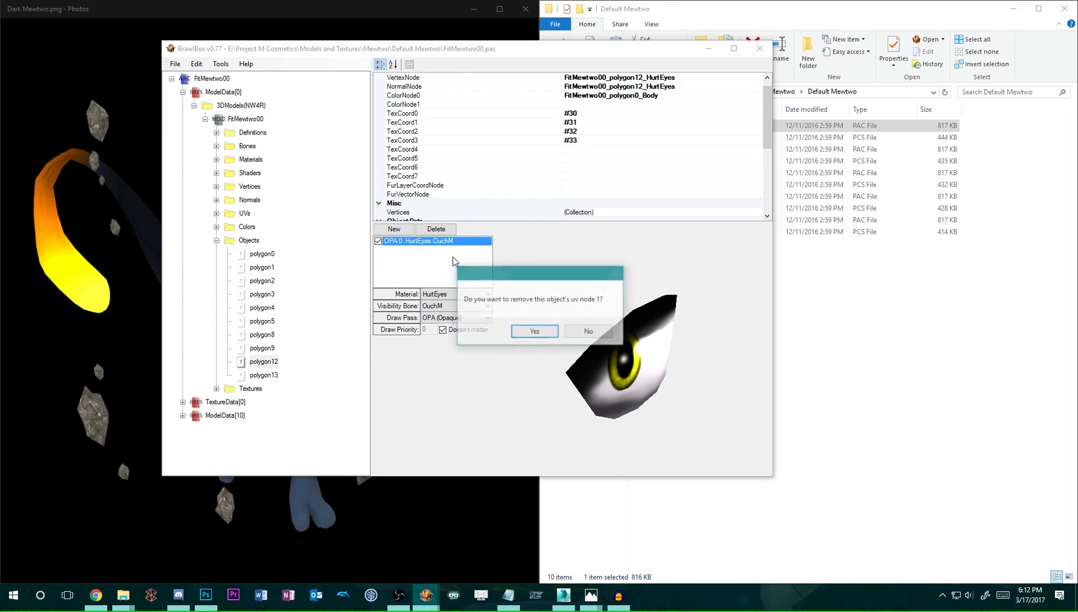
key("Return")
key("Return")
key("Return")
key("Return")
Delete the right hurt-eye object polygon13 along with its associated nodes, including the UV nodes.
right_click(270, 363)
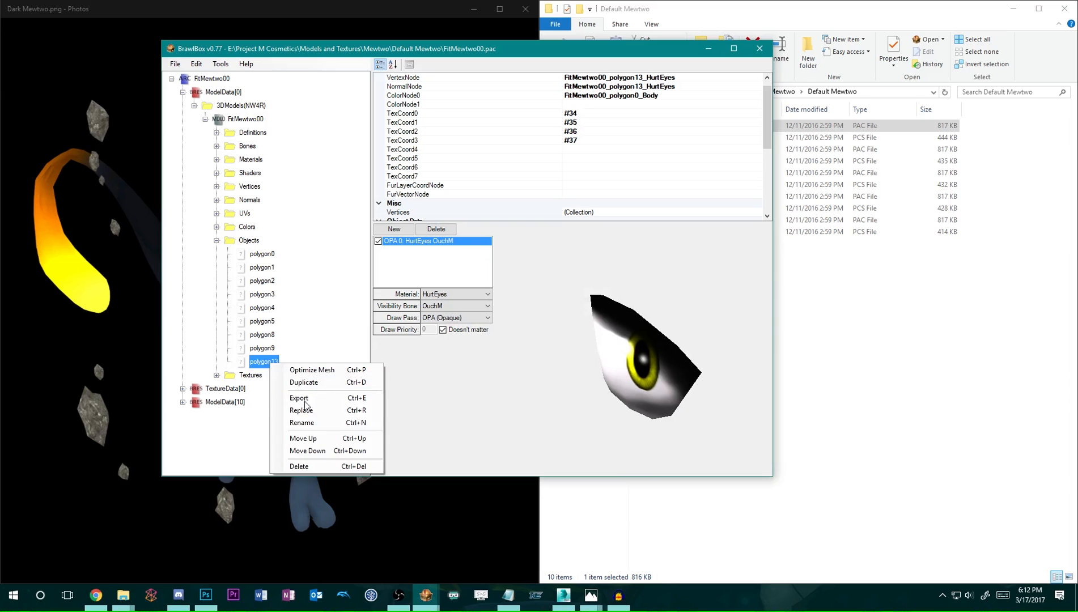
left_click(306, 465)
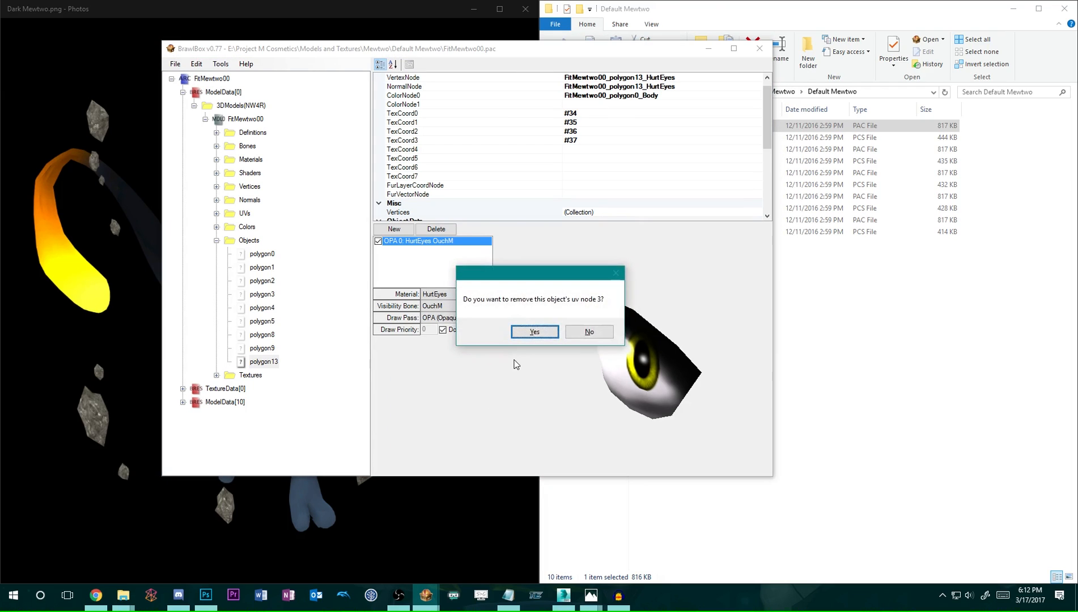
key("Return")
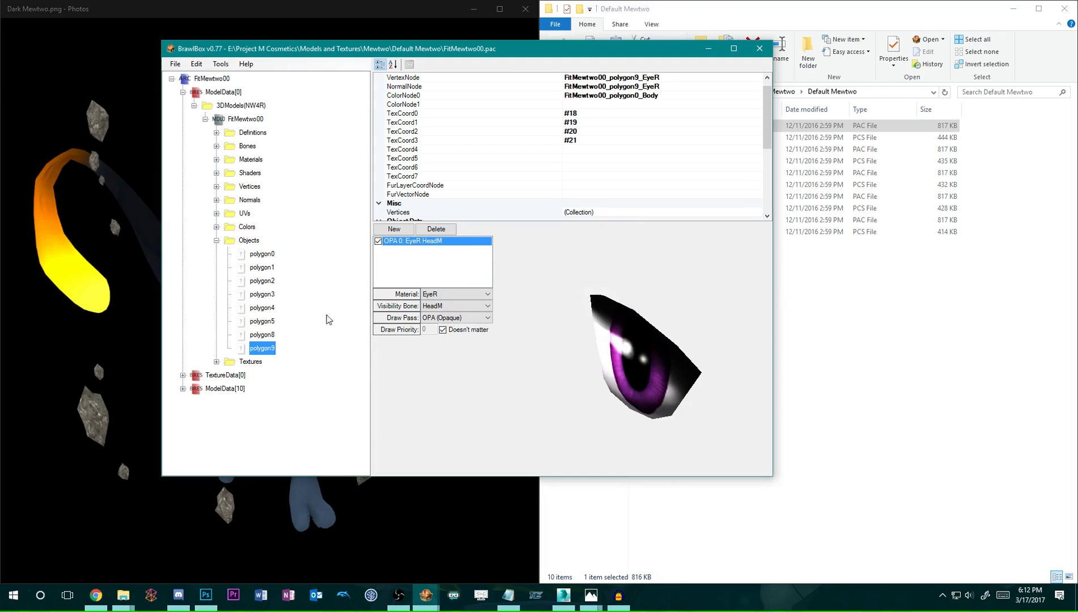
Check the remaining left eye object polygon8, collapse the Objects folder and inspect the whole FitMewtwo00 model.
left_click(267, 338)
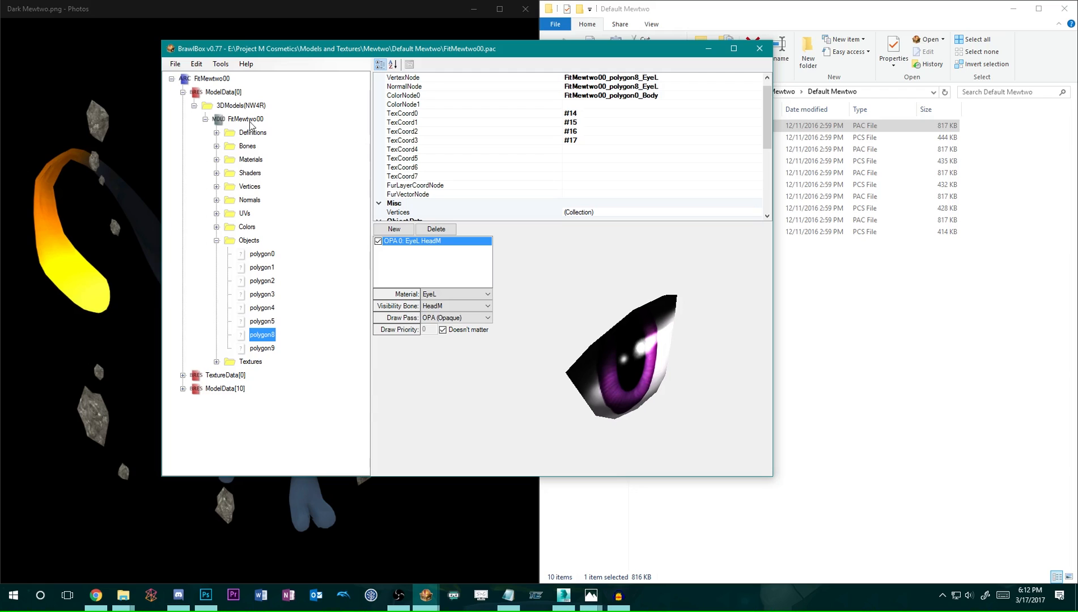
left_click(247, 119)
left_click(217, 240)
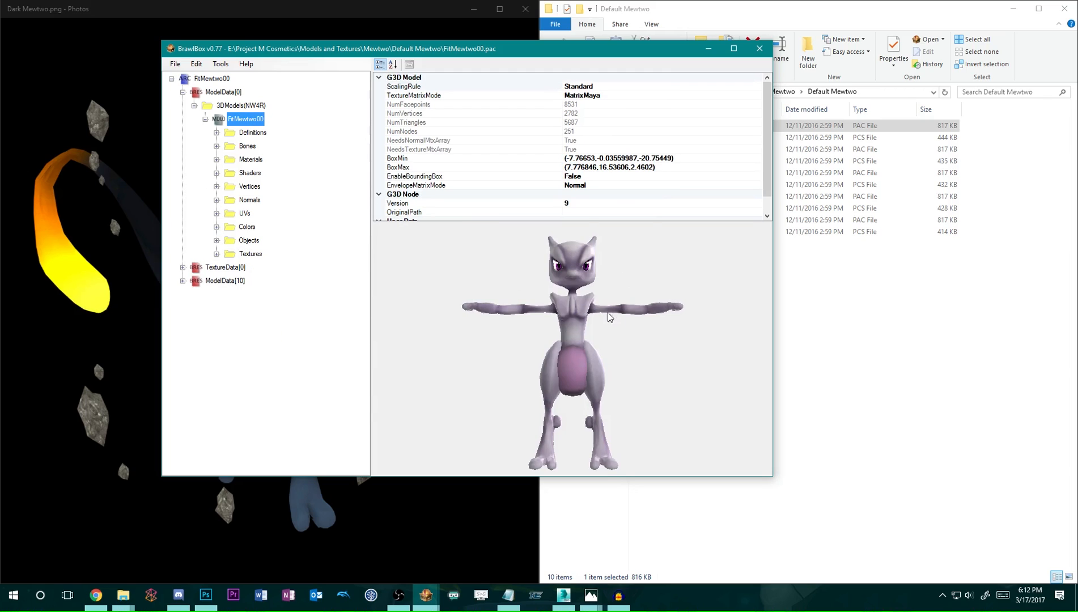
mouse_move(607, 313)
left_mouse_down()
mouse_move(509, 348)
mouse_move(640, 326)
mouse_move(614, 330)
mouse_move(563, 304)
mouse_move(598, 306)
left_mouse_up()
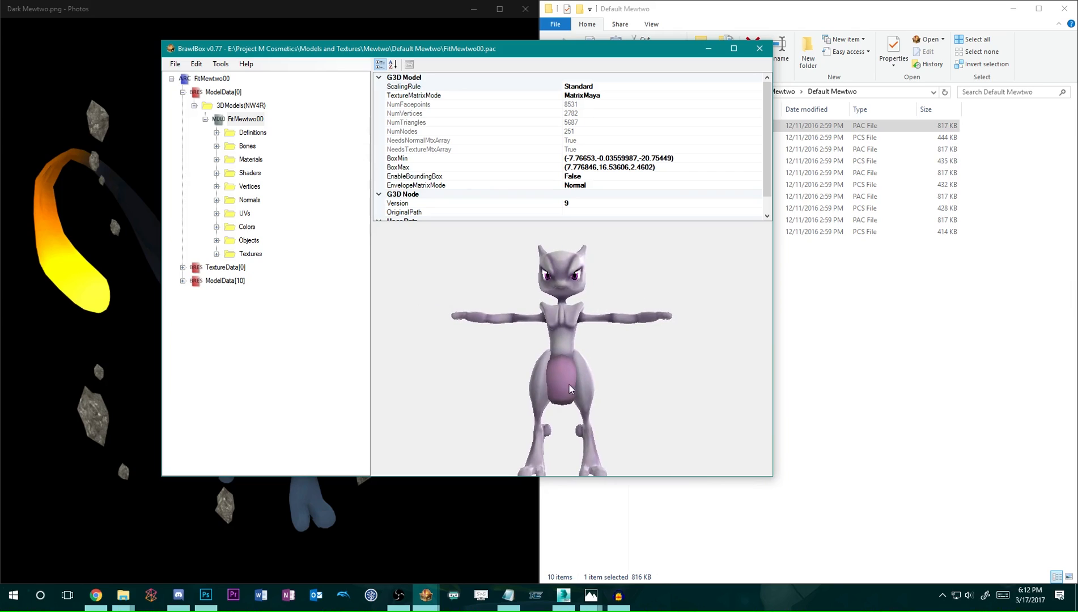
Start exporting the FitMewtwo00 model and browse to the Mewtwo folder inside Project M Cosmetics > Poses.
right_click(241, 126)
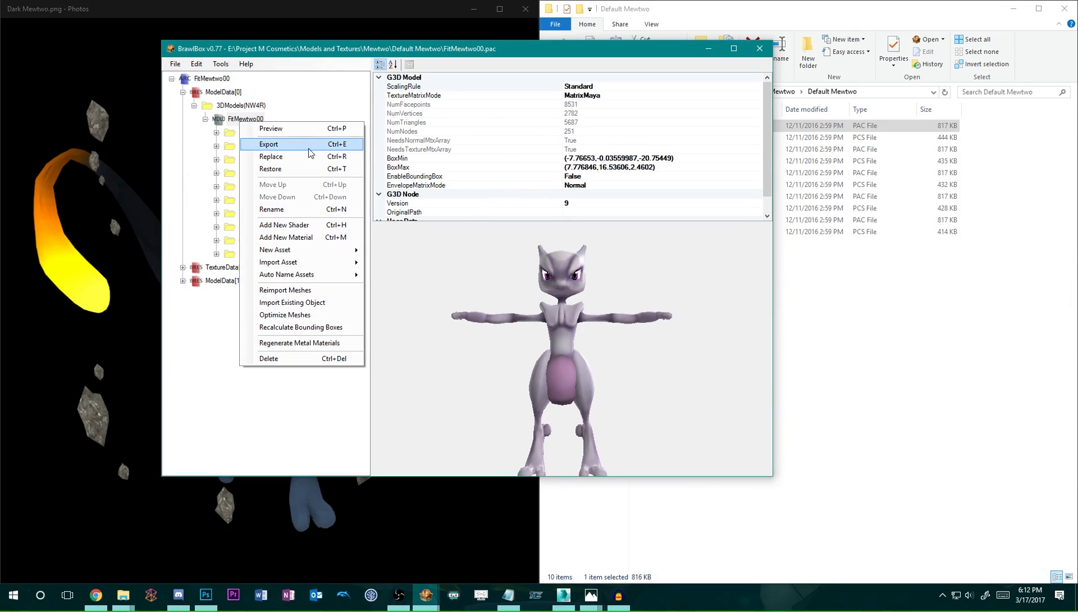
left_click(277, 148)
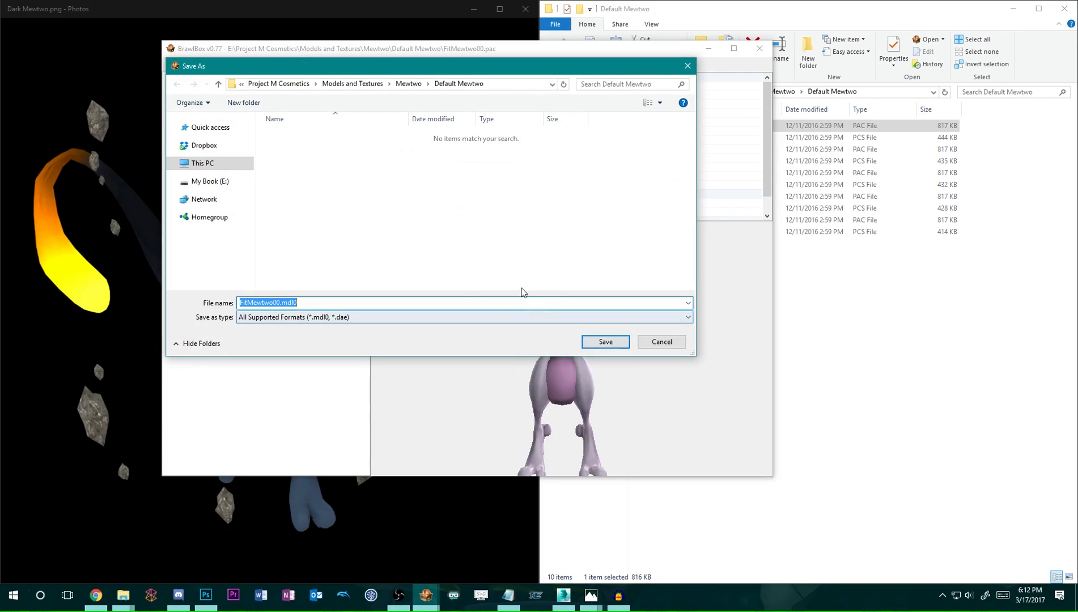
left_click(362, 83)
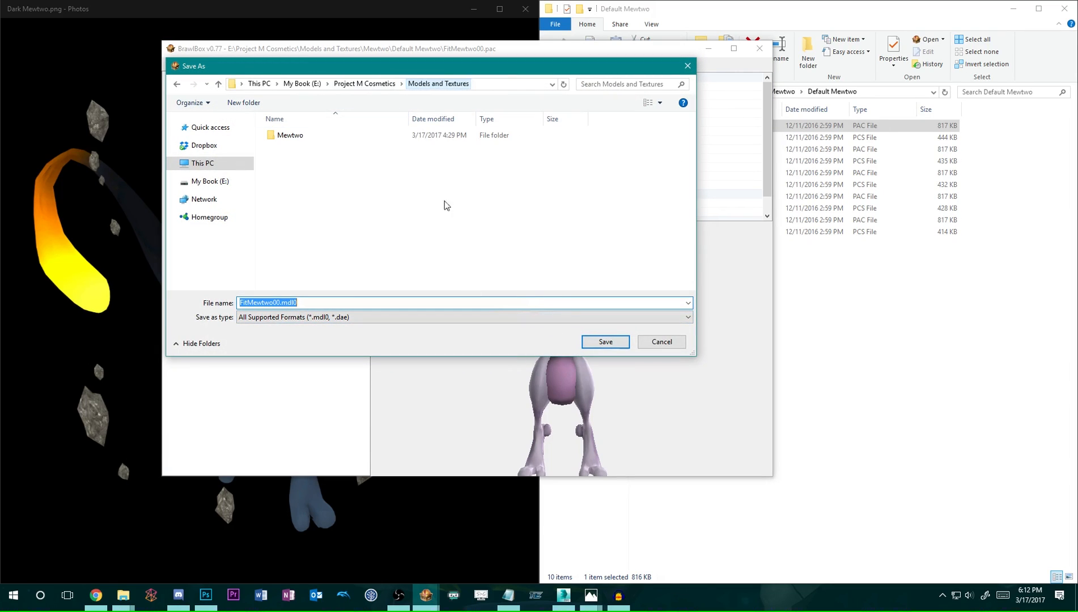
left_click(380, 84)
double_click(301, 148)
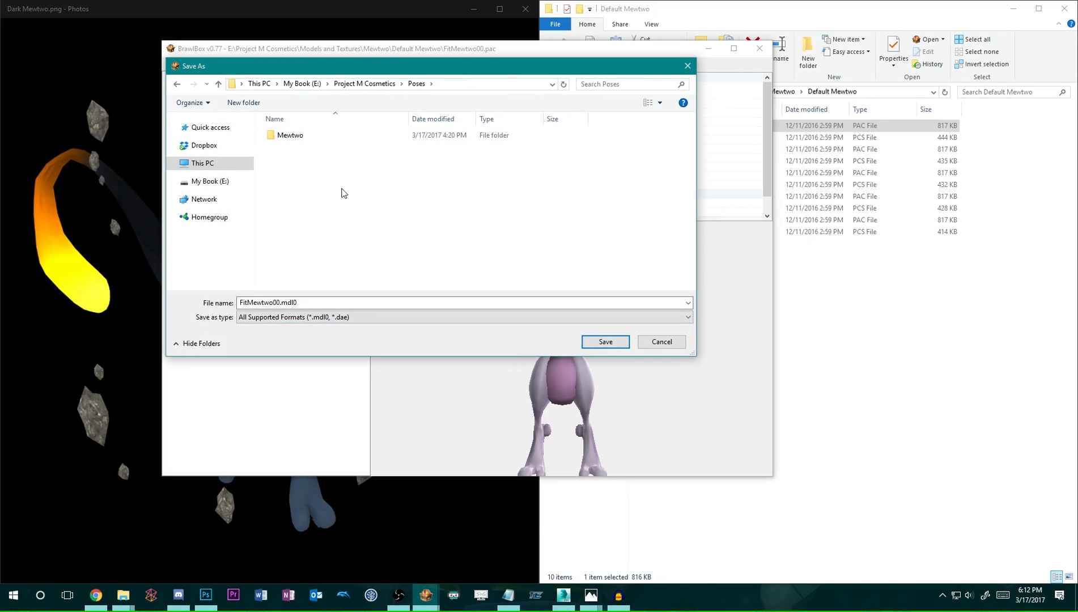
double_click(313, 138)
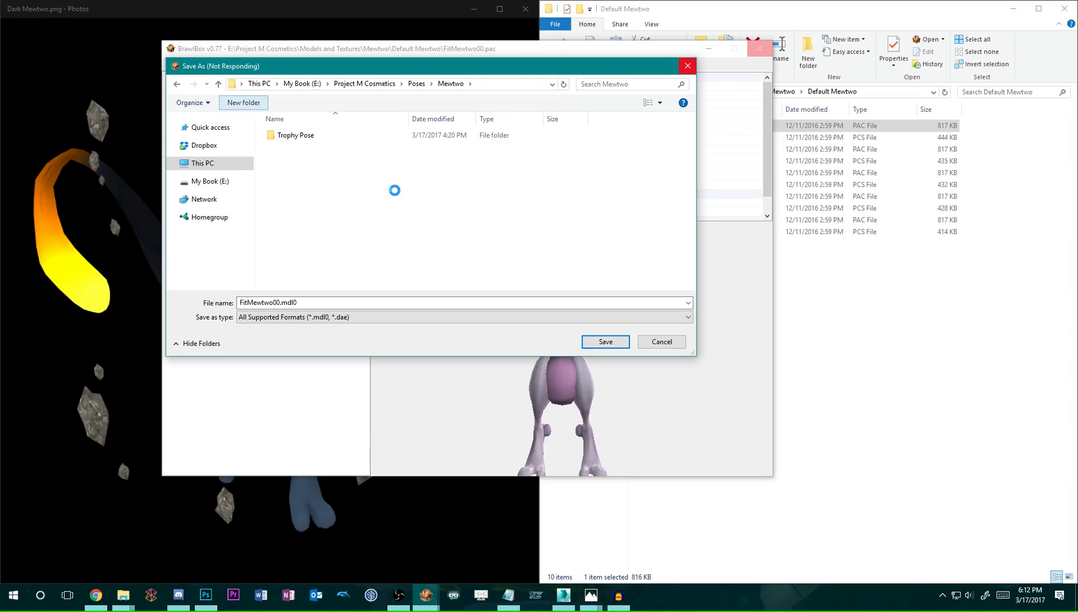
Create a folder named T Pose and save the exported model in it as FitMewtwo00.mdl0.
type("T")
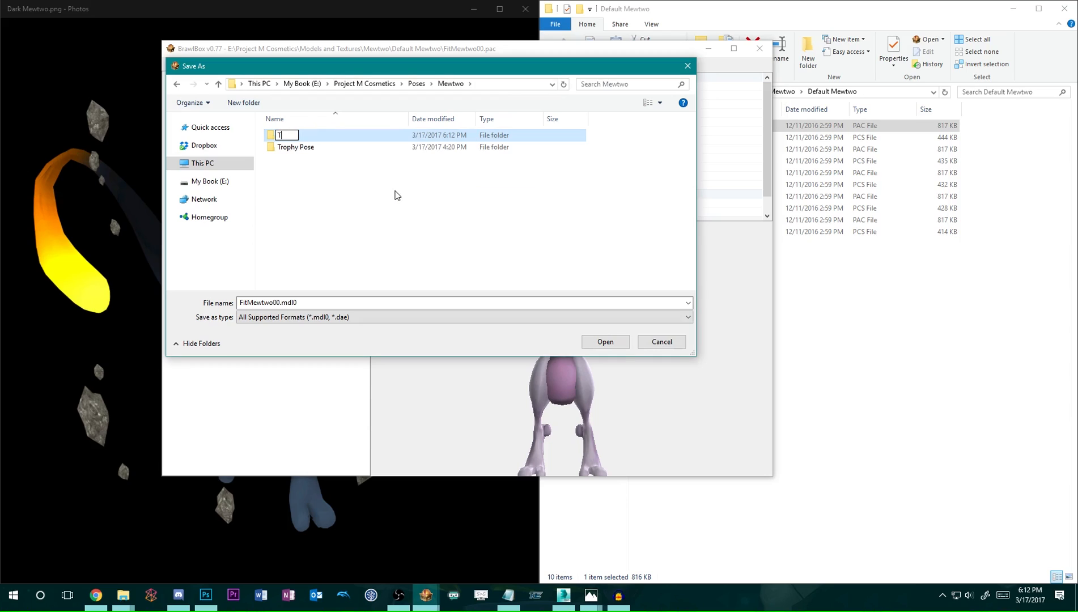
type(" Pose")
key("Return")
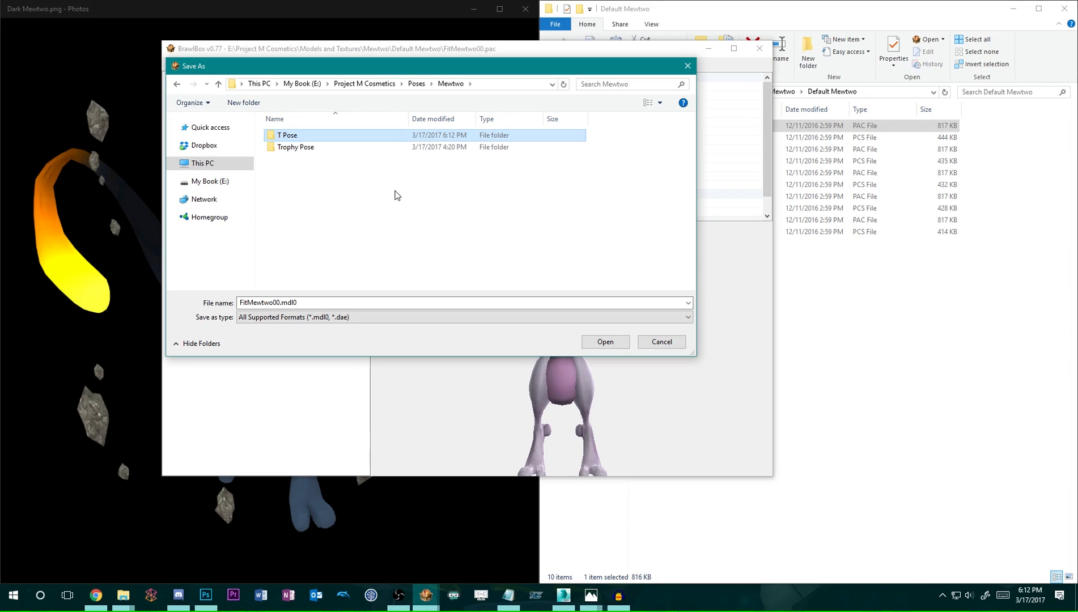
double_click(341, 136)
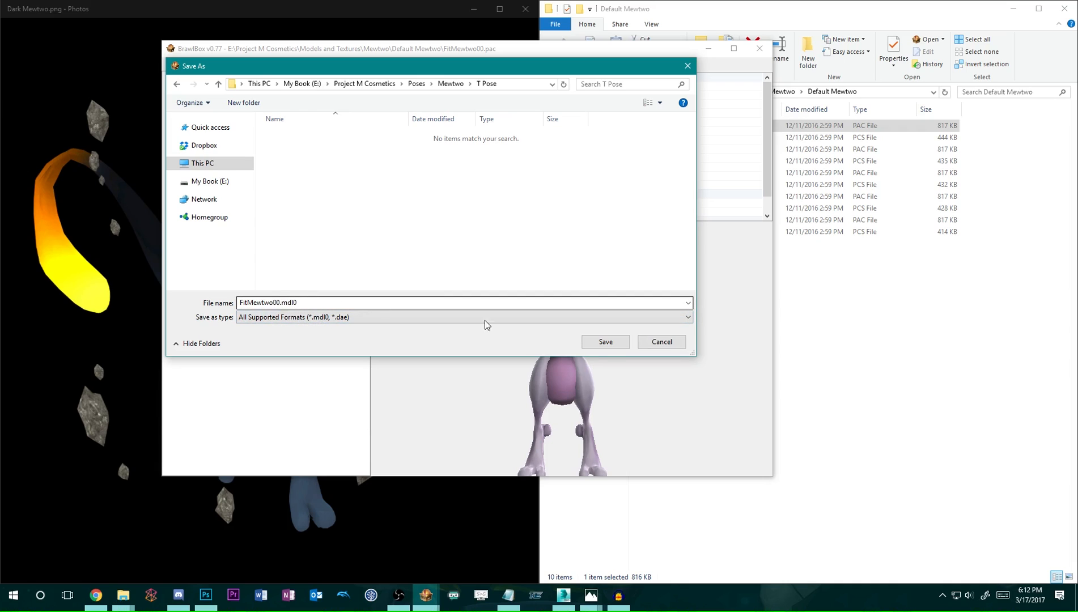
left_click(607, 342)
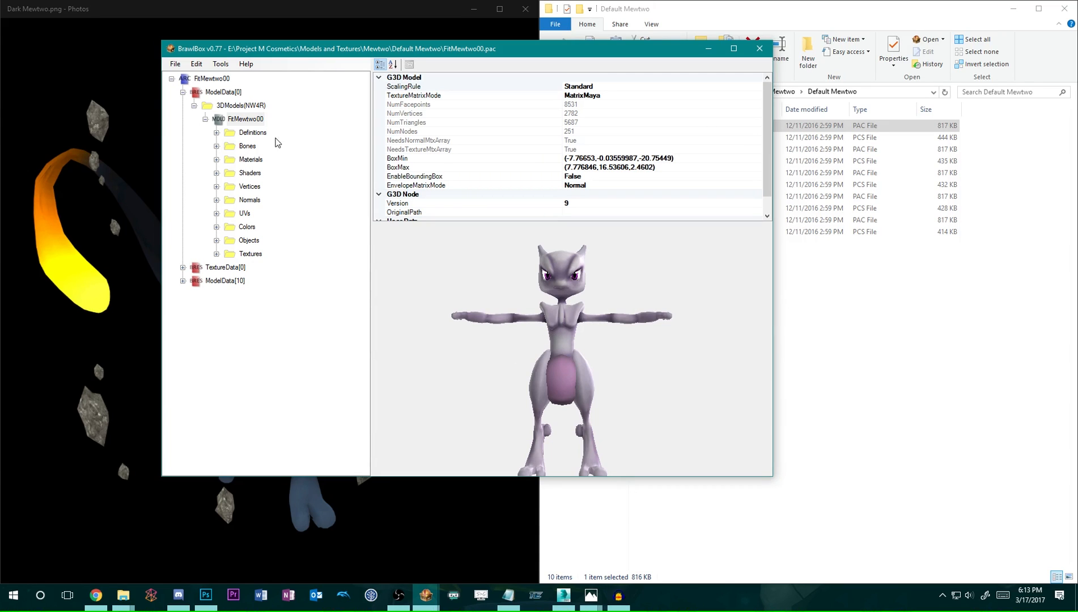
Preview the FitMewtwo00 model in the Advanced Model Editor with the window maximized and the full body in view.
right_click(257, 121)
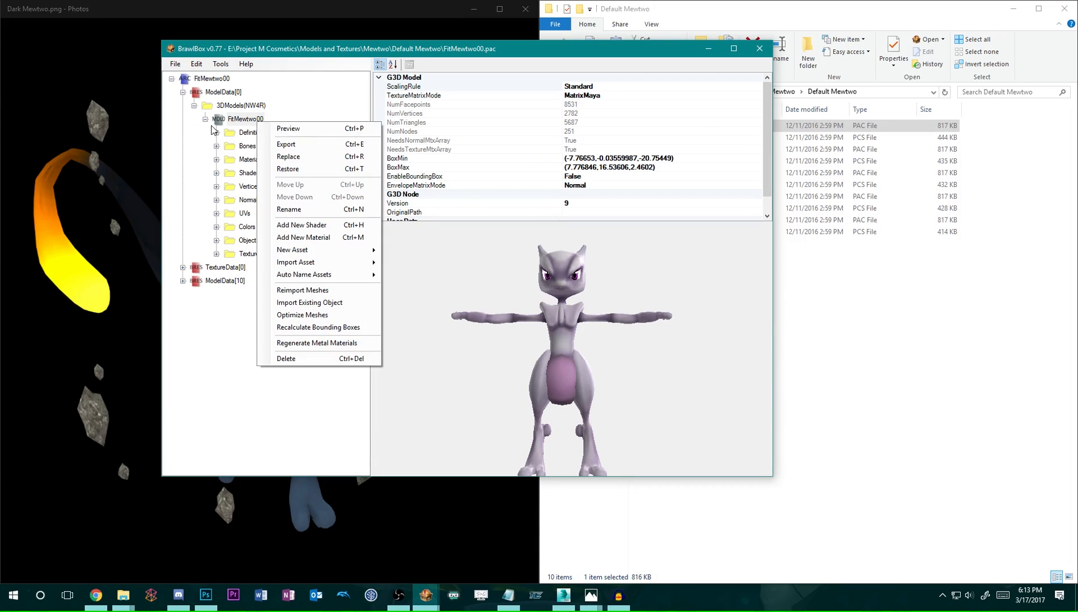
left_click(352, 129)
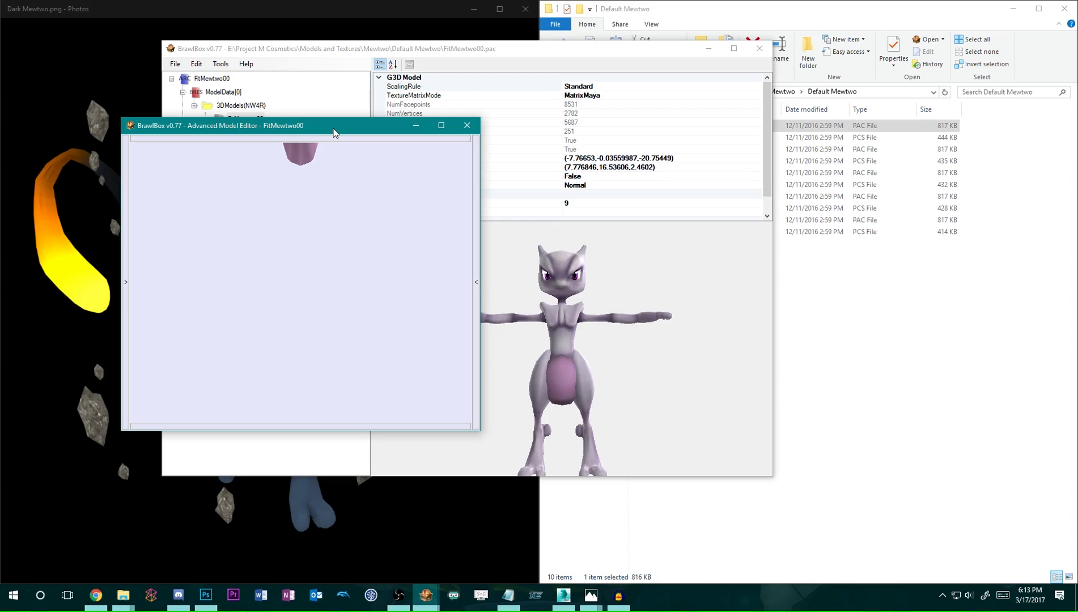
double_click(356, 130)
scroll(524, 129, "up", 3)
scroll(558, 186, "down", 2)
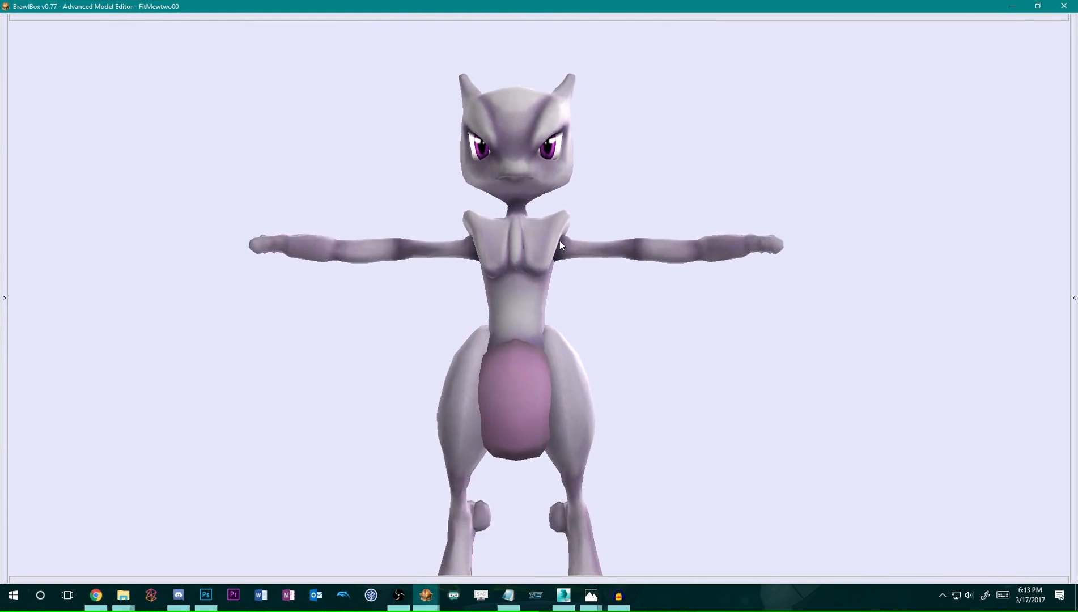
scroll(560, 243, "down", 4)
Show the model editor's animation and object lists, top toolbar, transform and playback controls, and bone list.
left_click(5, 214)
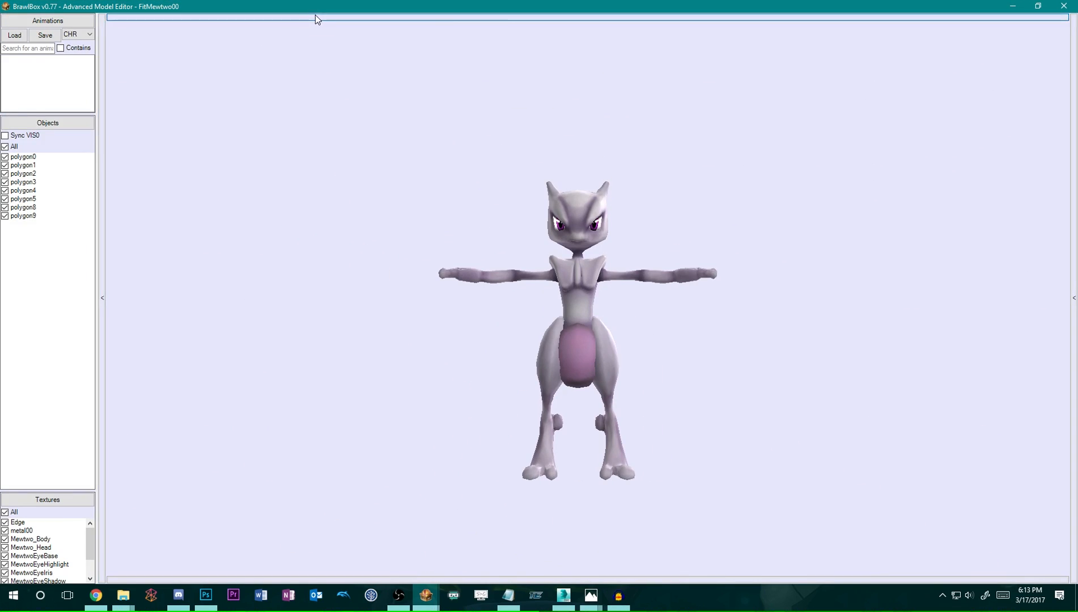
left_click(315, 18)
left_click(605, 579)
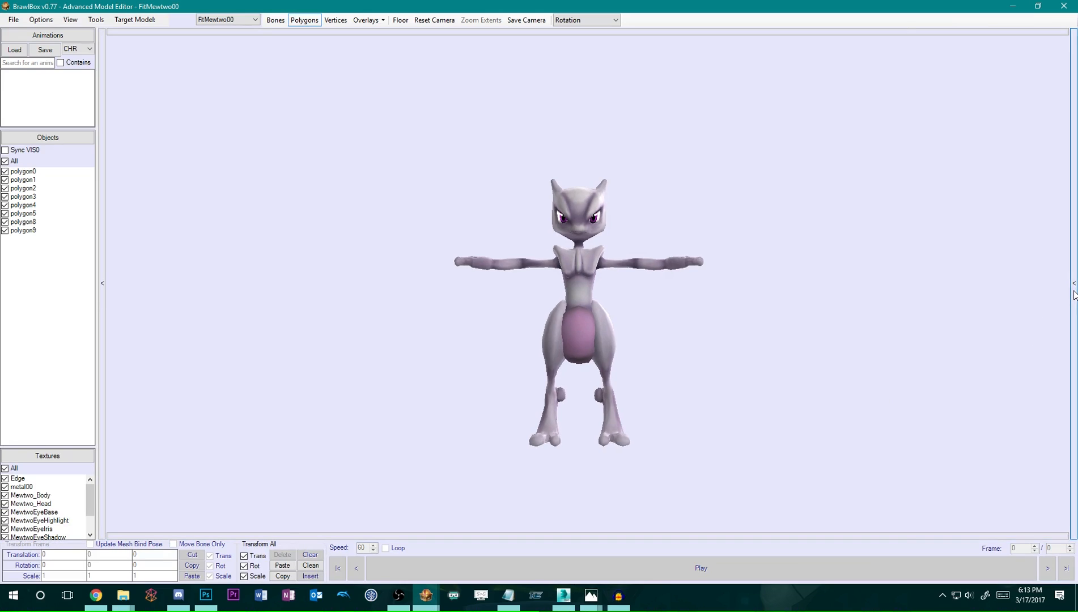
left_click(1073, 293)
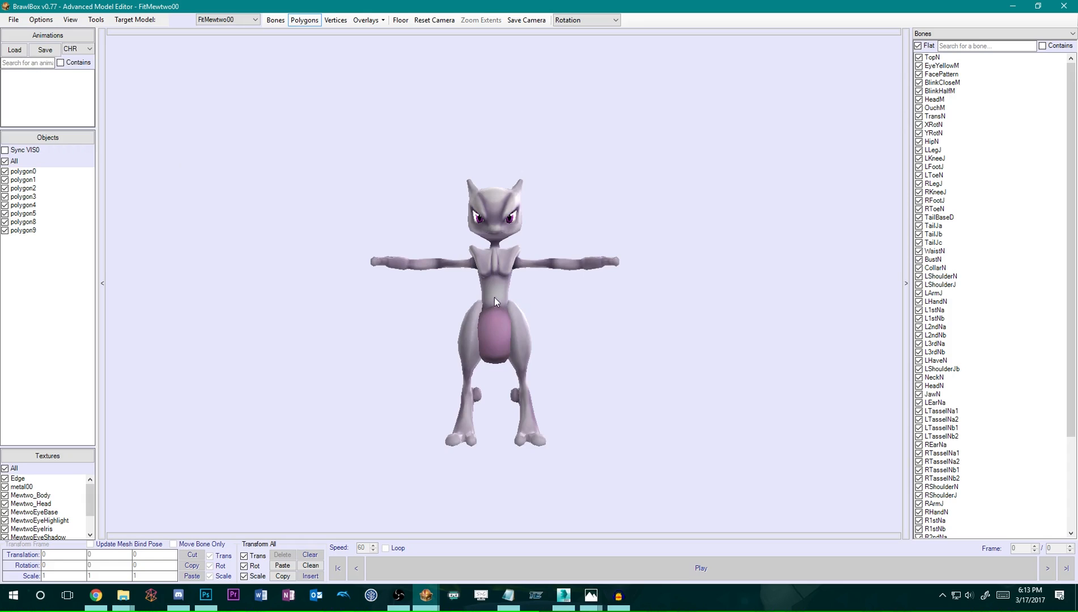
Create a new CHR animation for the FitMewtwo00 model.
right_click(25, 79)
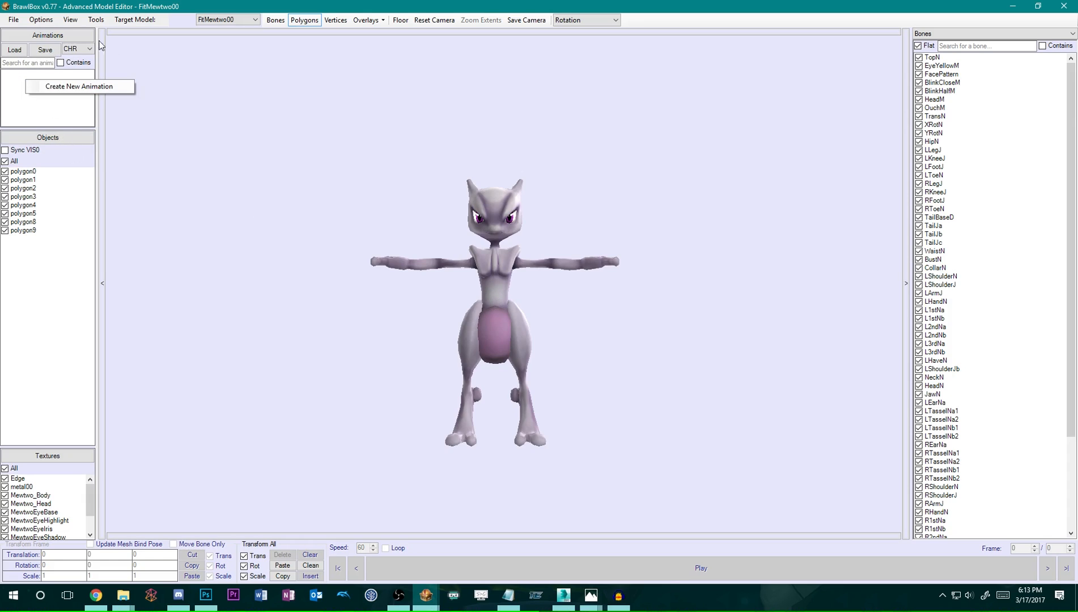
left_click(62, 87)
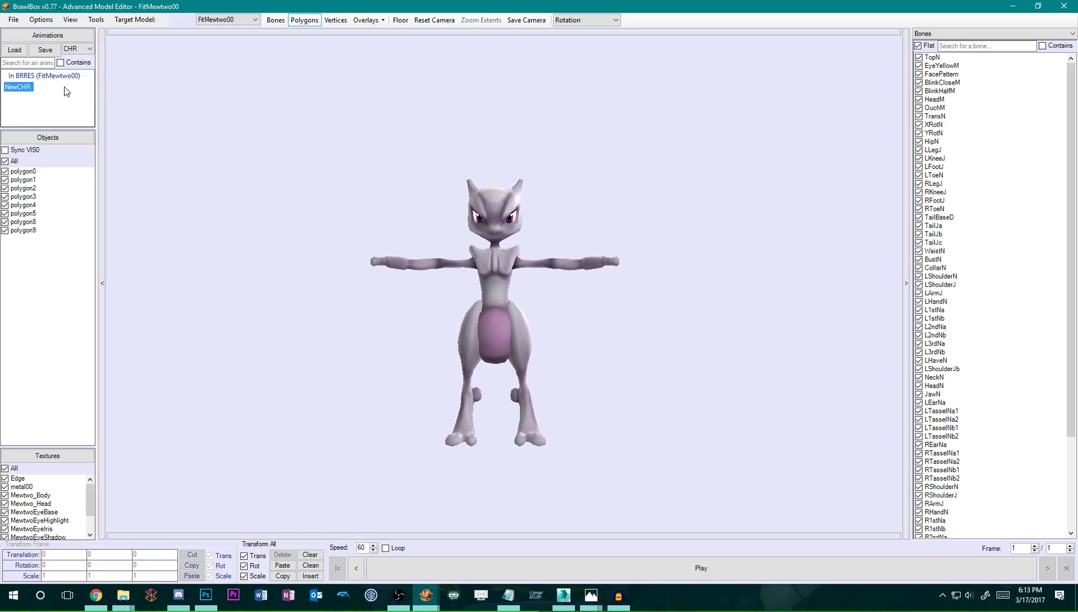
Try to rename the NewCHR animation and reselect it in the animation list.
right_click(19, 91)
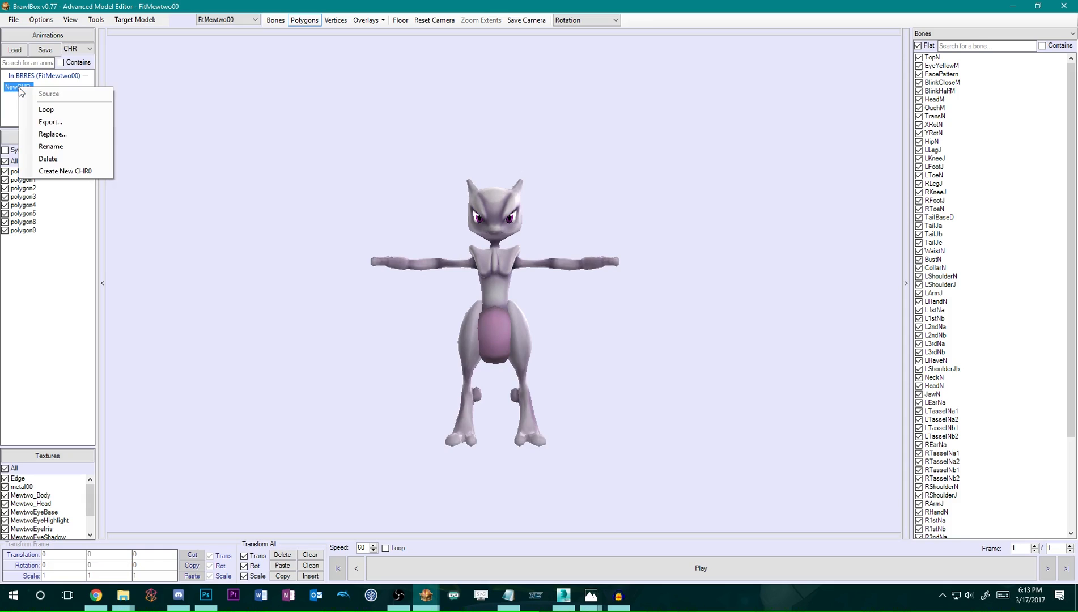
left_click(53, 147)
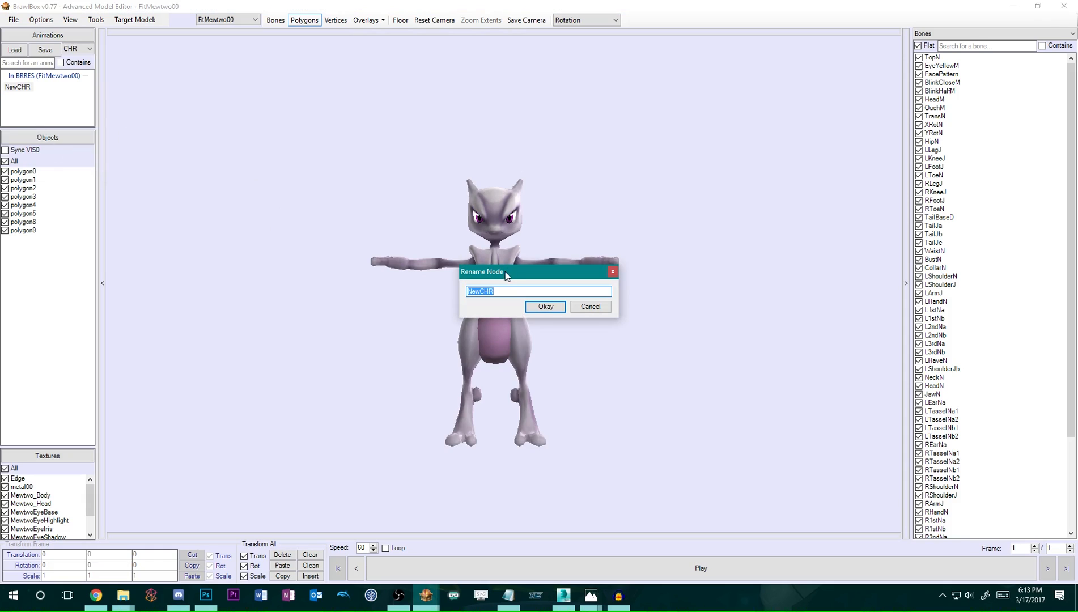
type("T")
left_click(545, 306)
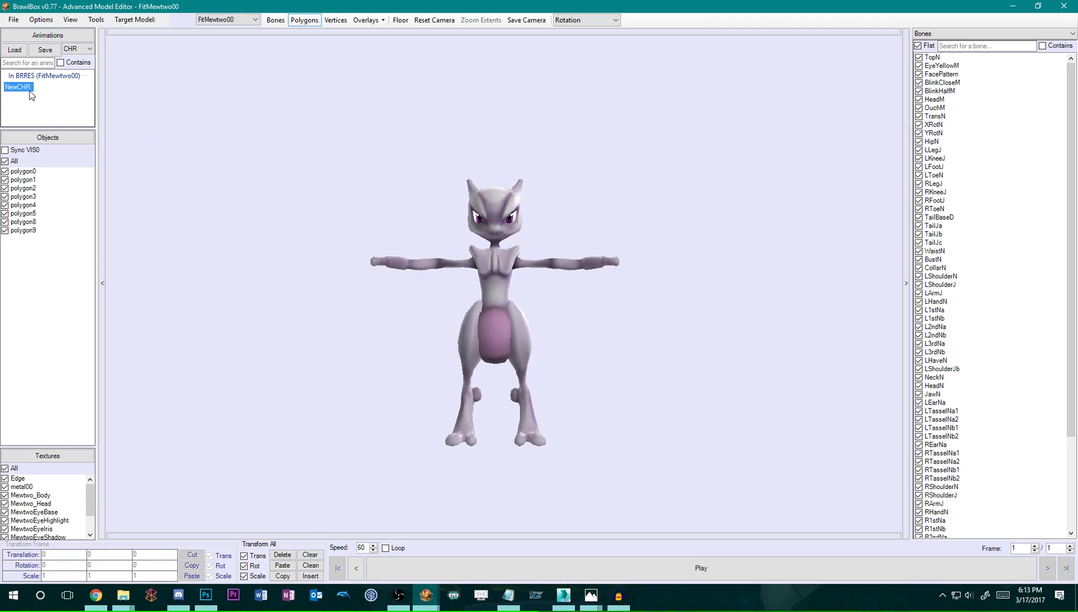
left_click(51, 94)
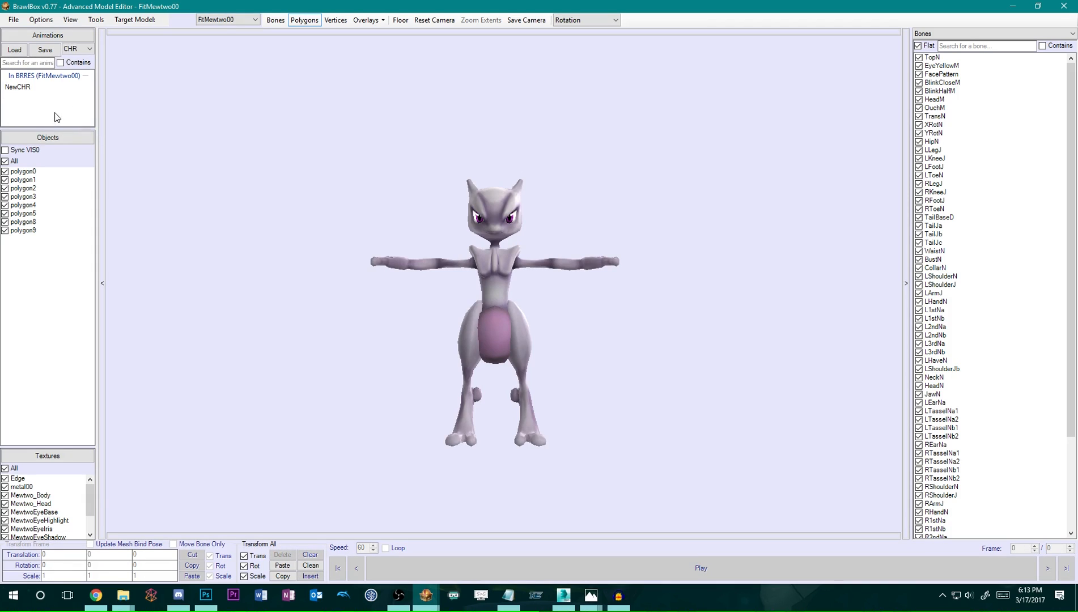
left_click(20, 88)
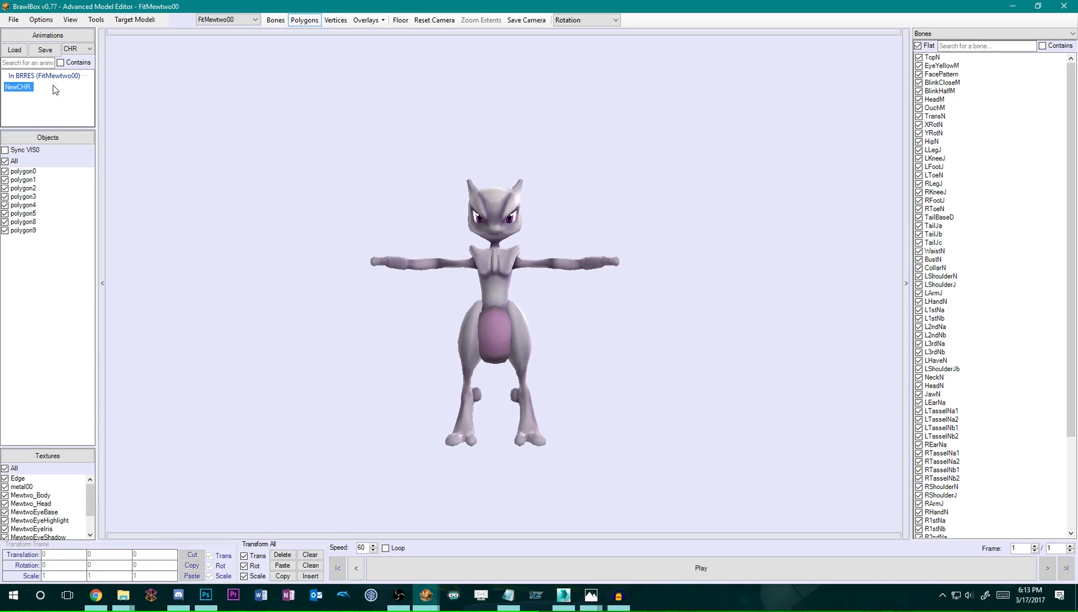
Reselect the NewCHR animation and switch the bone list from flat view to its hierarchy.
left_click(34, 95)
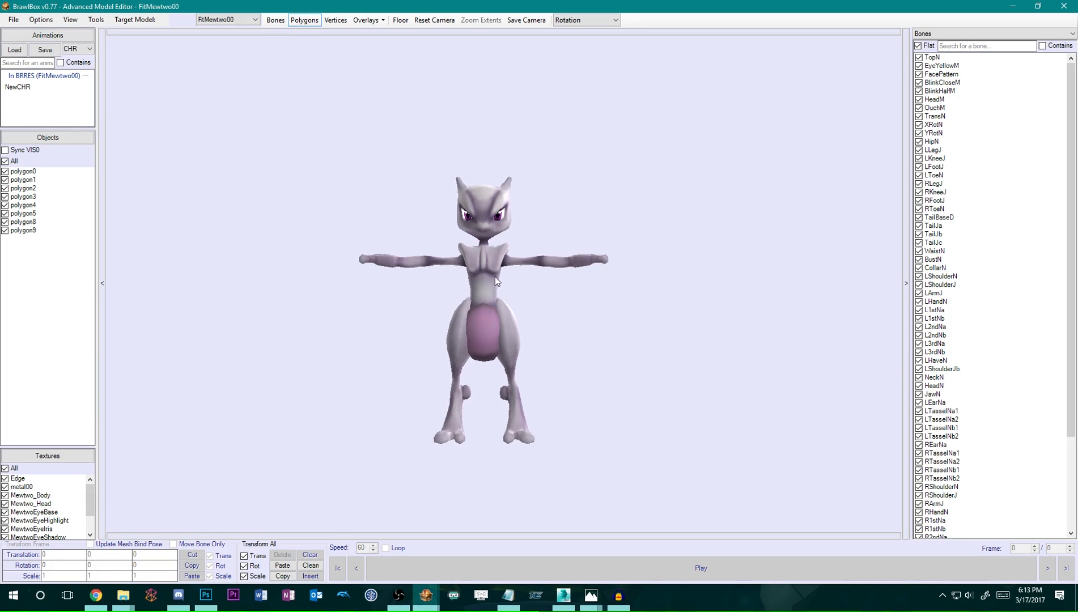
left_click(27, 88)
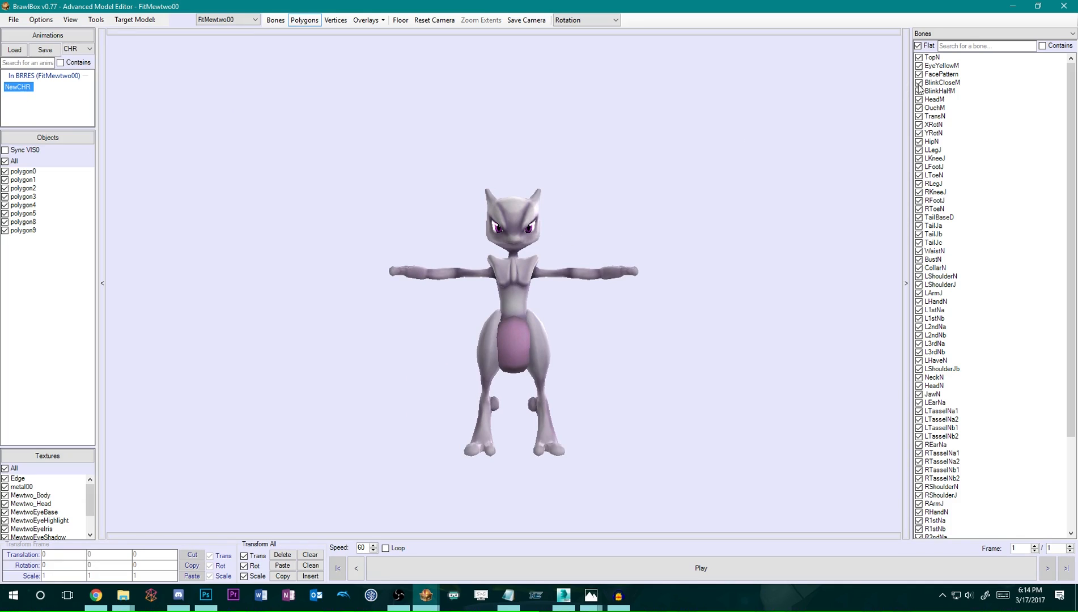
left_click(918, 46)
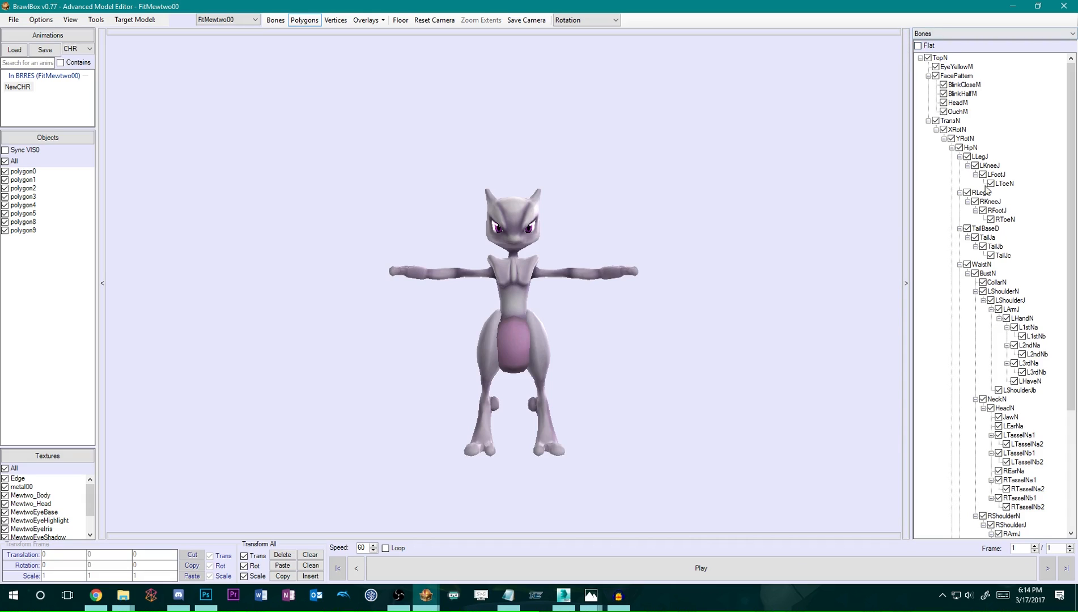
scroll(970, 161, "down", 2)
scroll(971, 136, "up", 2)
Rotate the HipN bone to about 9.6, -28.9, -1.4 in NewCHR, keeping the gizmo in Rotation mode.
left_click(970, 148)
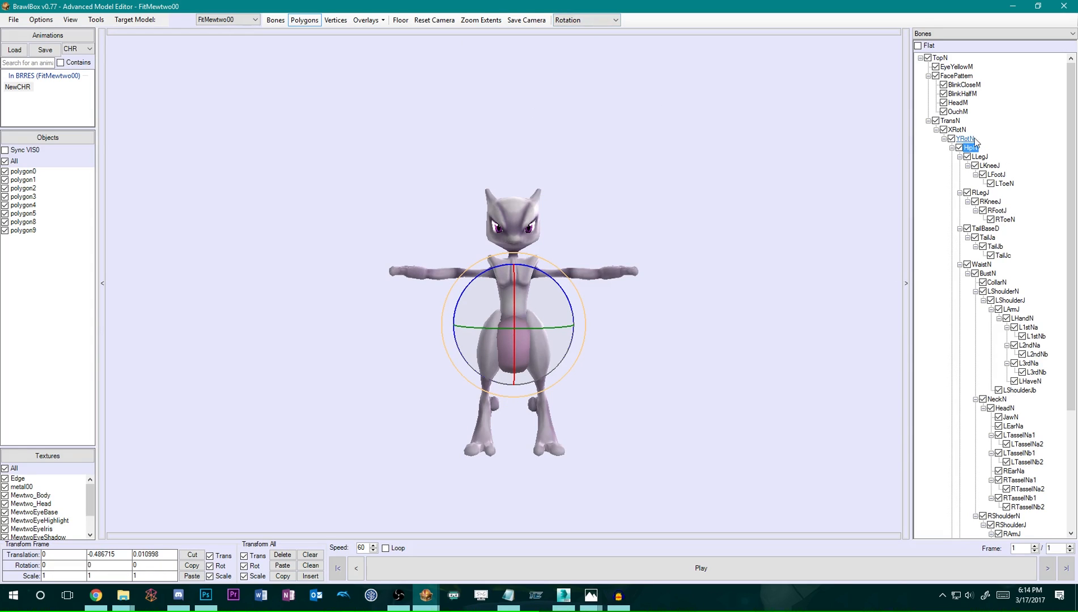
left_click(964, 139)
left_click(957, 130)
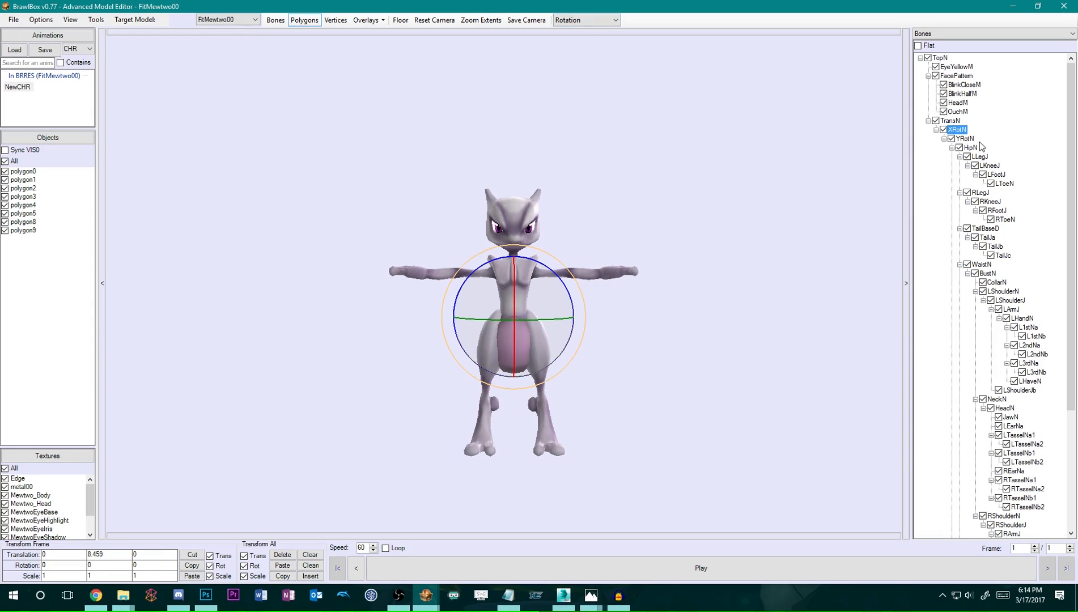
left_click(968, 140)
left_click(970, 148)
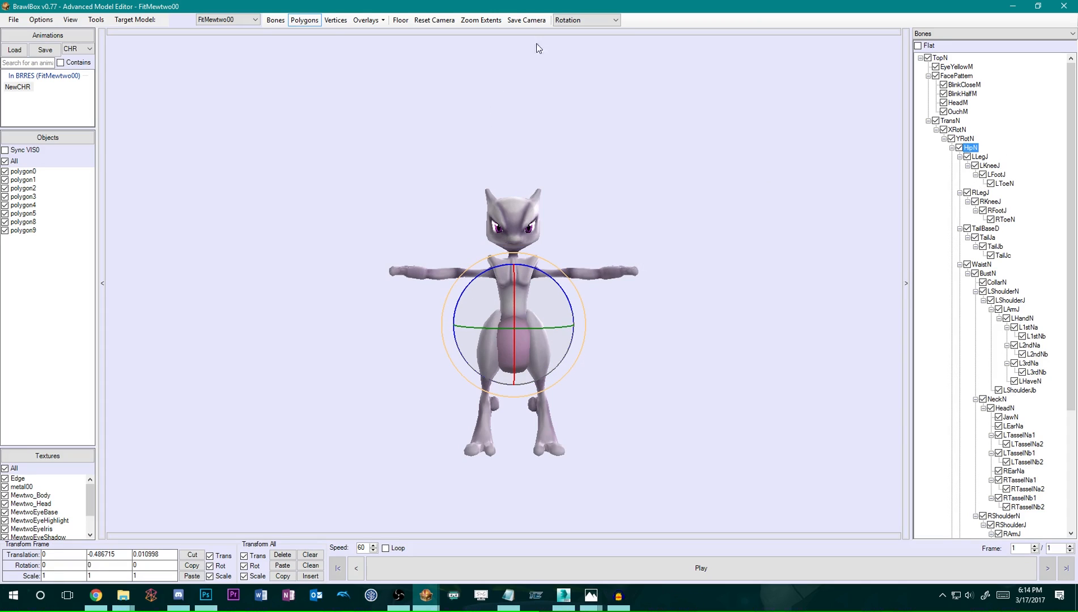
left_click_drag(555, 314, 524, 288)
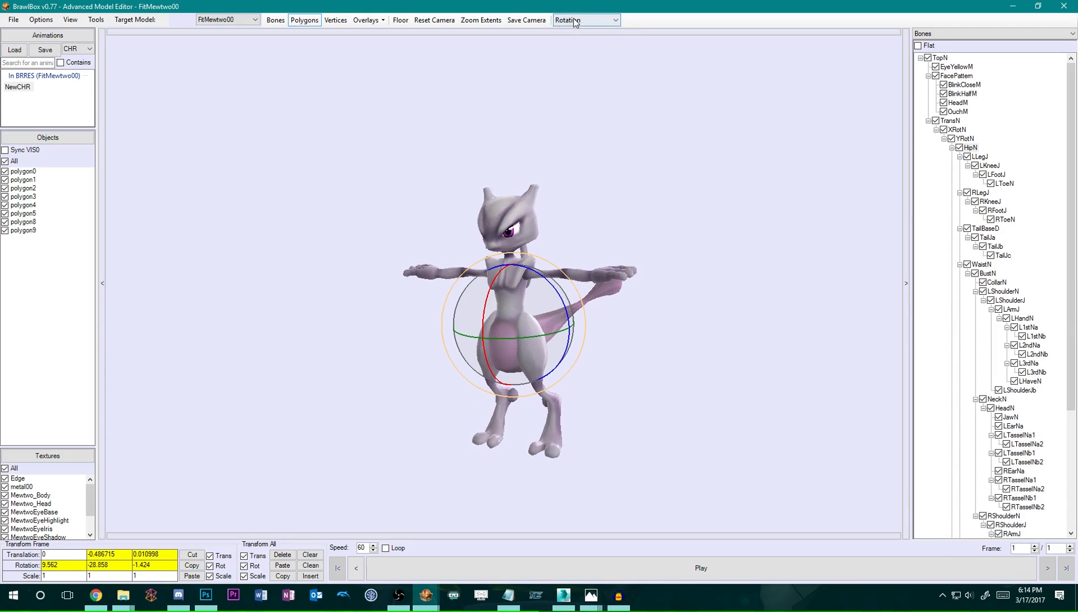
left_click(595, 21)
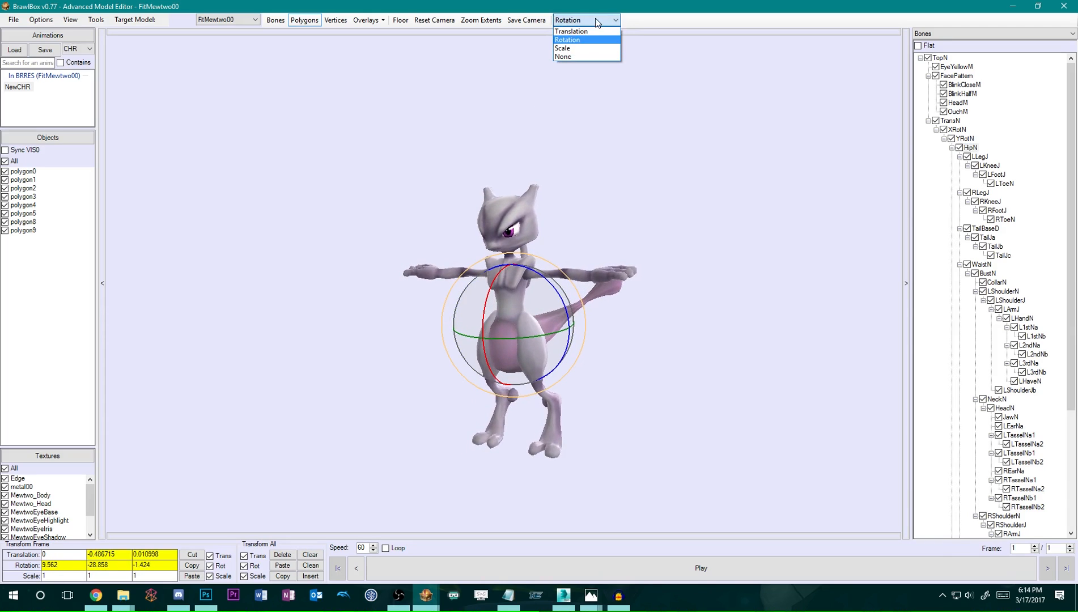
left_click(579, 45)
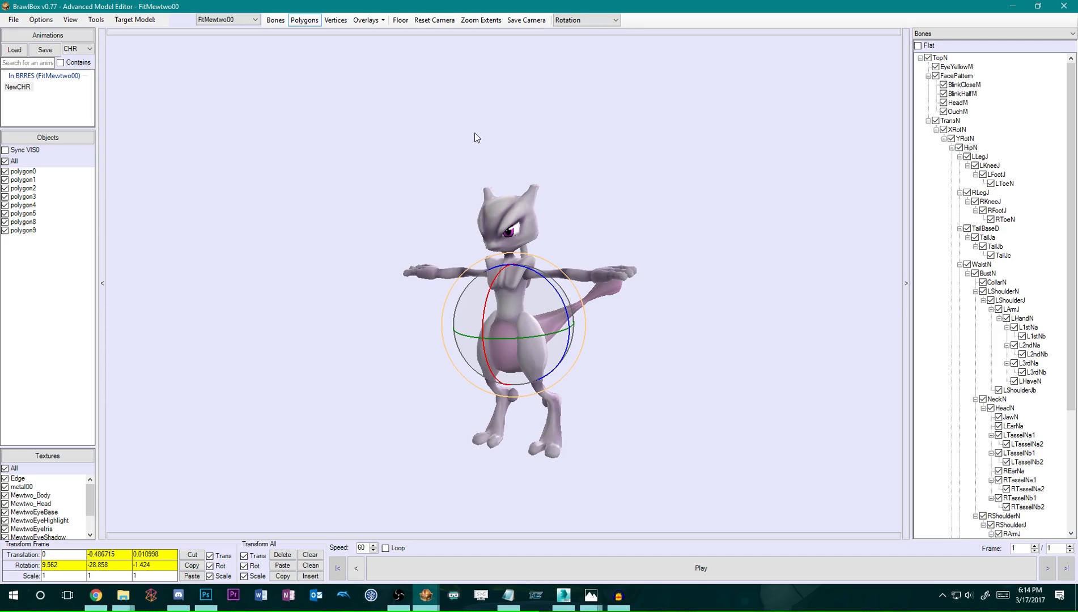
Compare the hip rotation with the default pose by deselecting and reselecting the NewCHR animation.
left_click(656, 270)
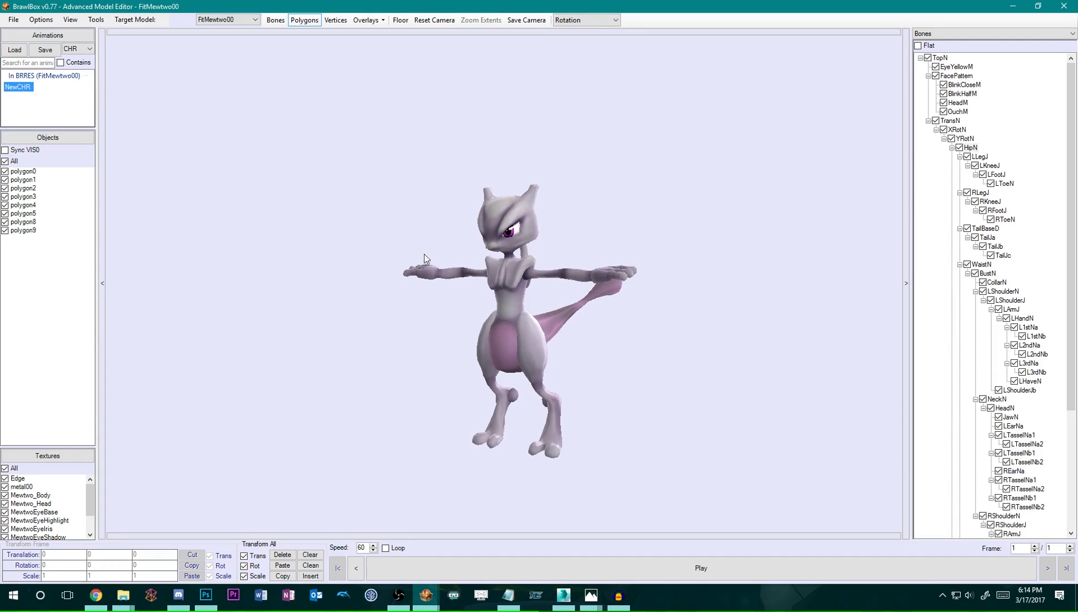
left_click(57, 92)
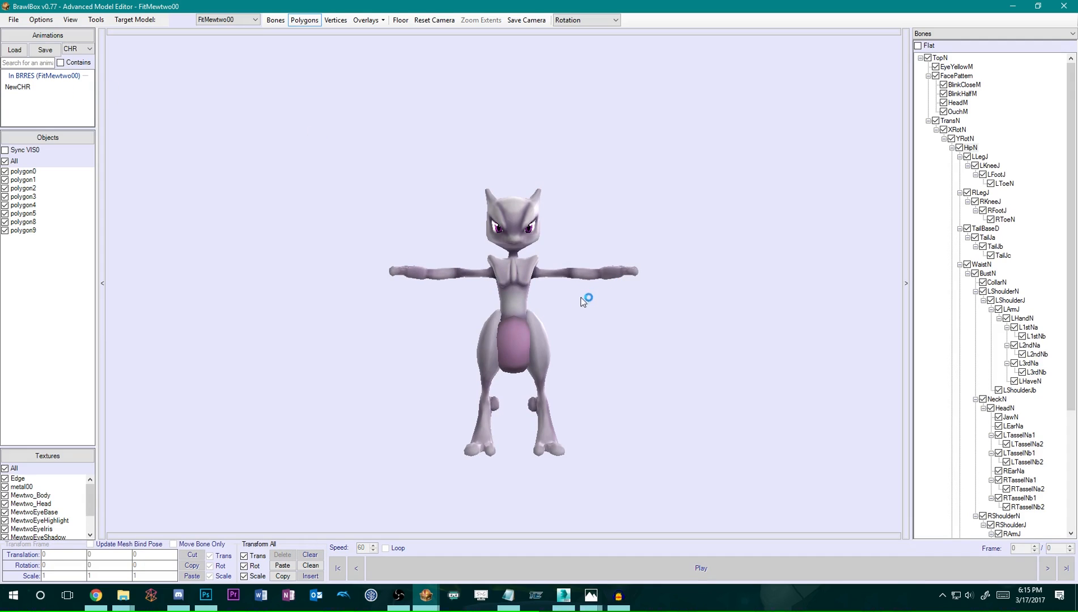
left_click(23, 87)
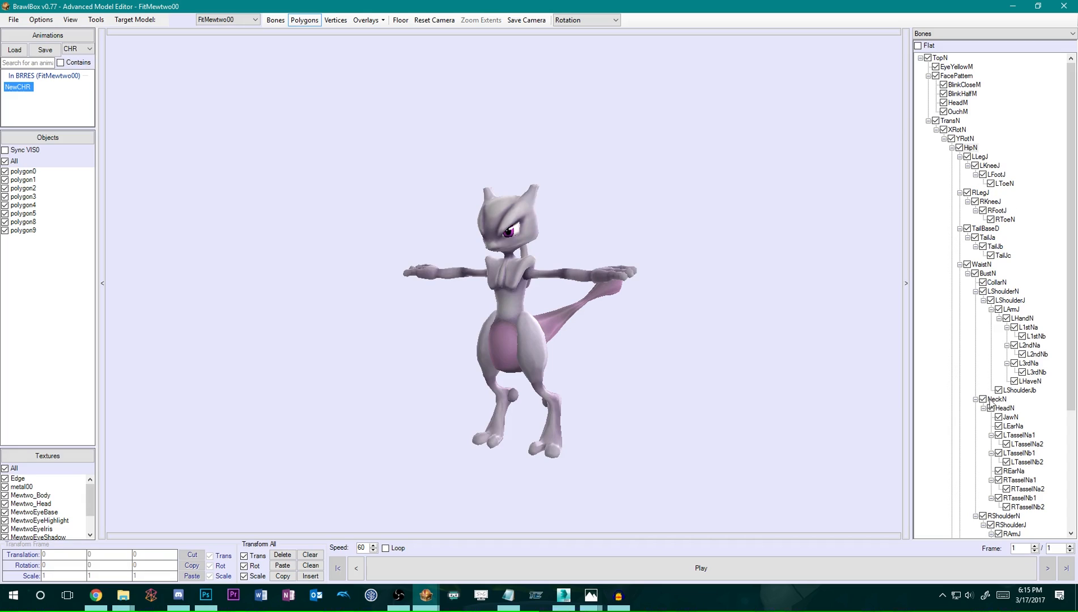
Rotate the HeadN bone to about 11.0, 4.2, -8.1 and the RShoulderN bone to about 224.8, -8.5, -35.7.
left_click(1003, 407)
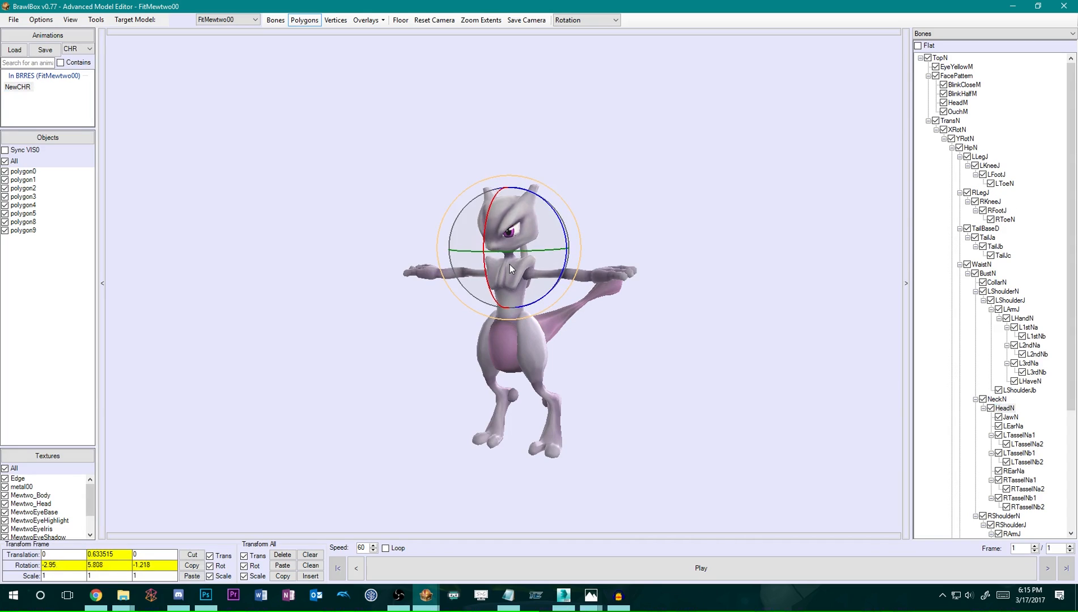
left_click_drag(510, 264, 507, 280)
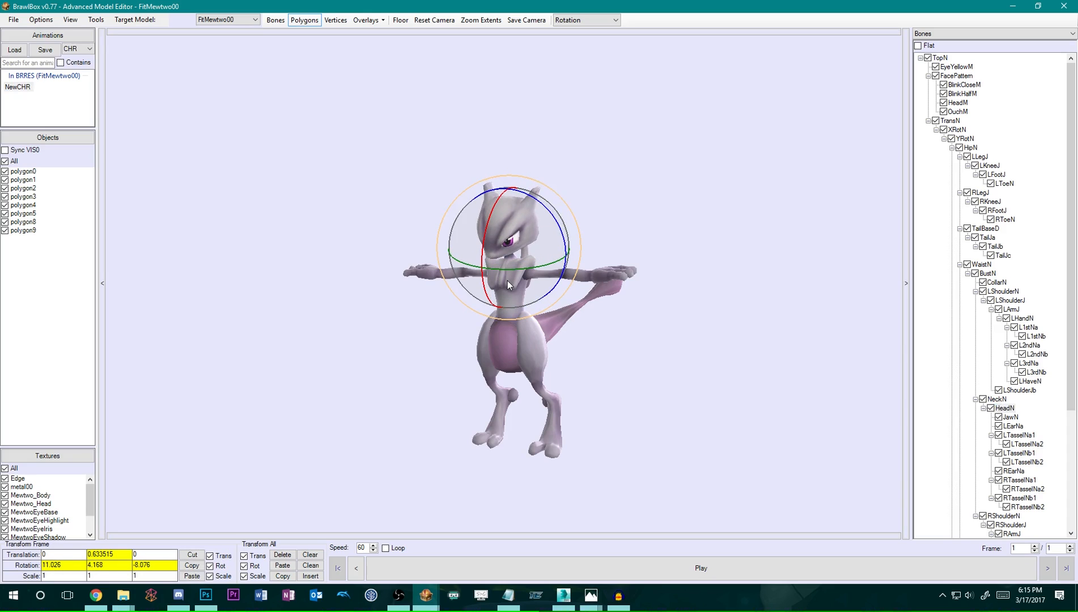
scroll(1007, 362, "down", 6)
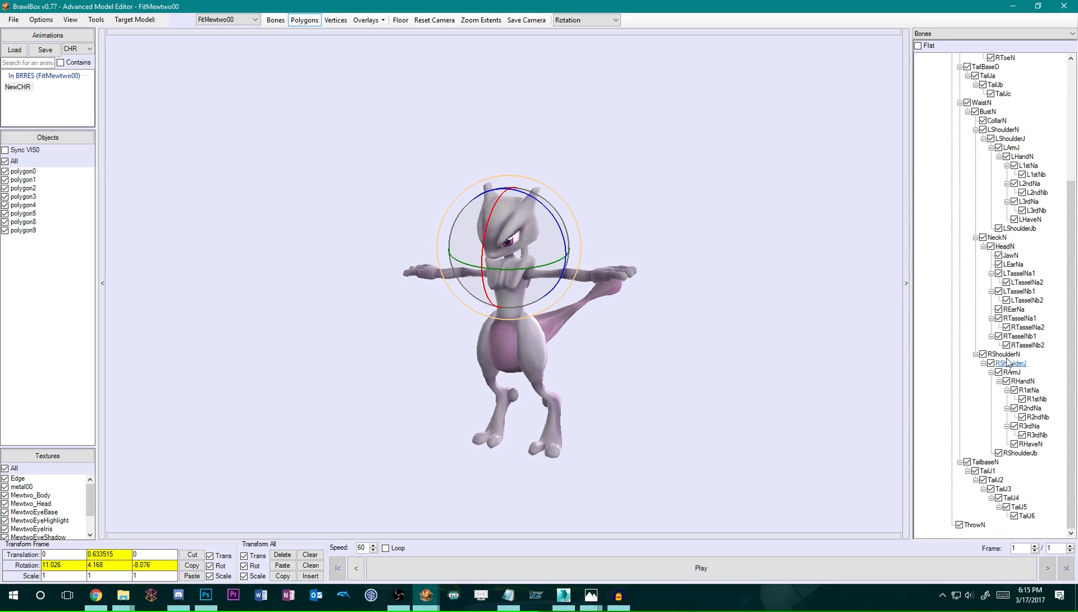
left_click(1004, 355)
left_click_drag(518, 260, 499, 312)
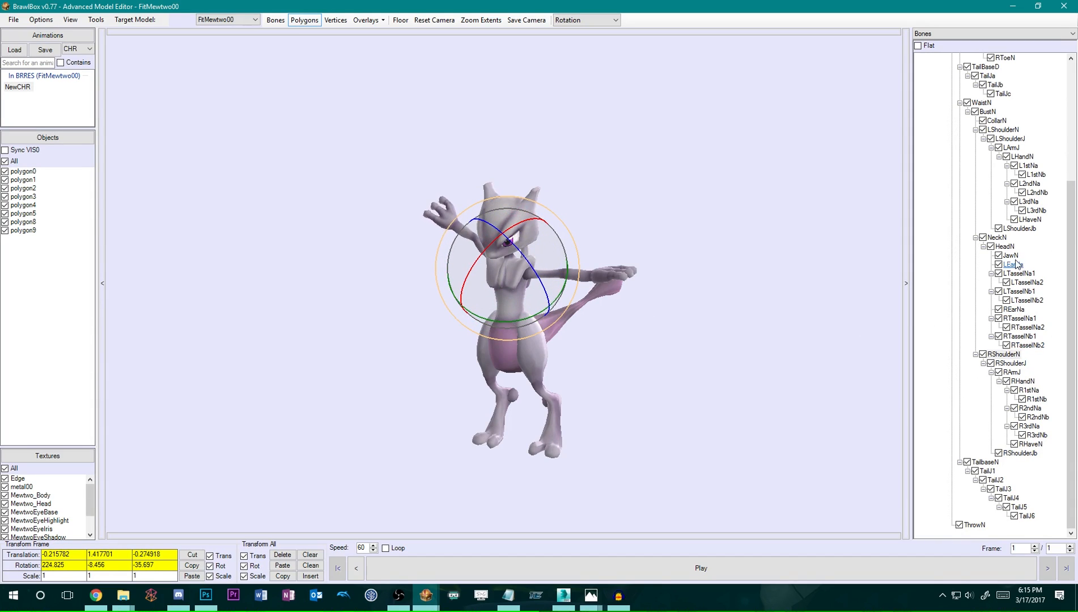
Lower the left arm by rotating its shoulder bones, with LShoulderJ at about 16.9, -14.4, -11.7.
scroll(1005, 136, "up", 3)
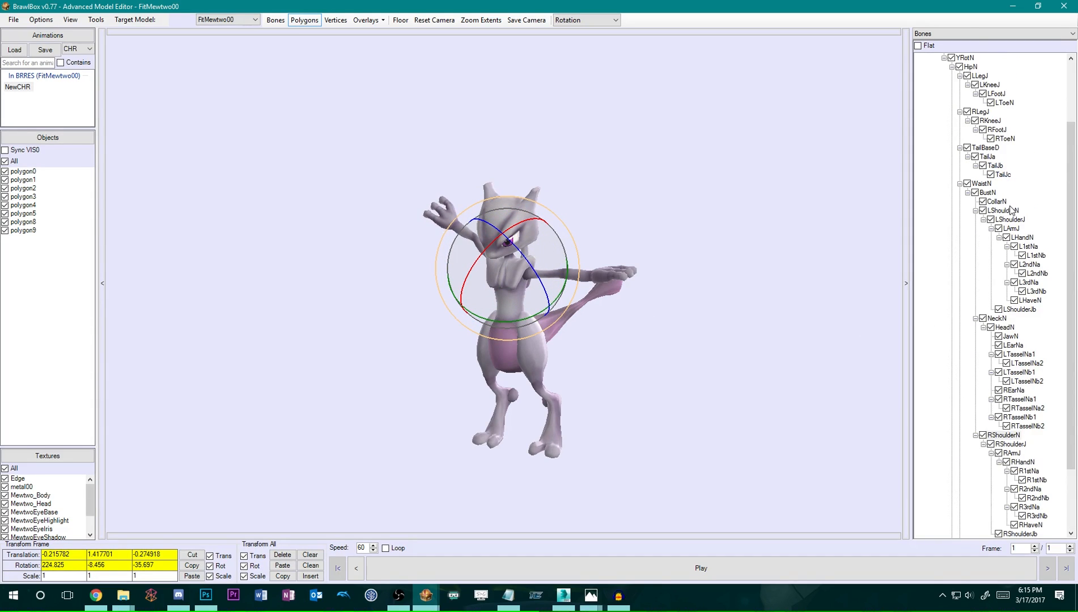
left_click(1011, 210)
left_click_drag(525, 248, 523, 291)
left_click(1009, 219)
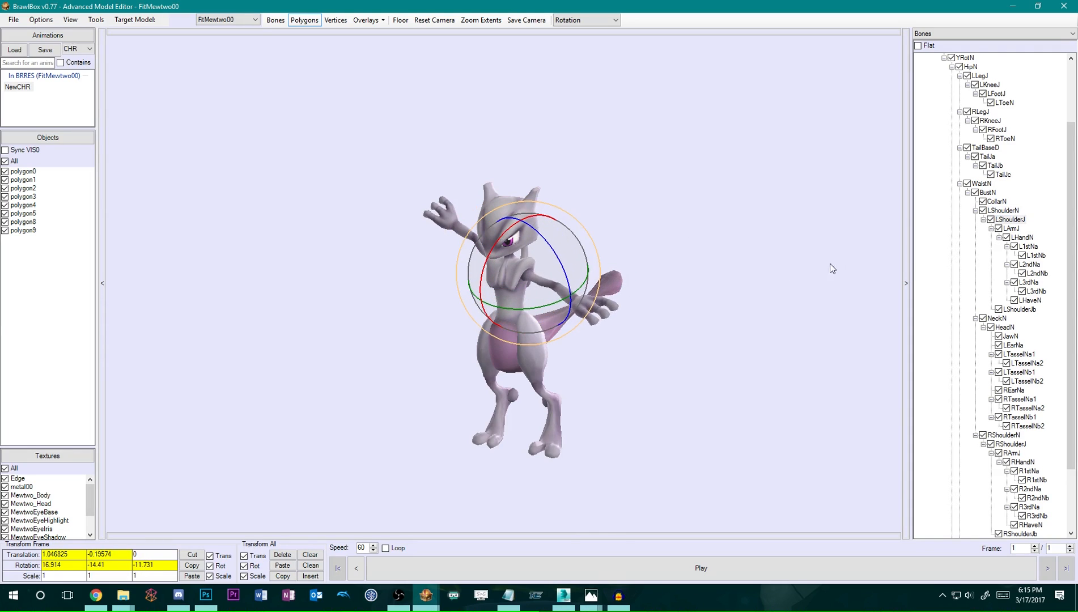
Bend the left arm at the LArmJ bone and rotate the LHandN bone to about 13.9, -20.9, 2.7.
left_click(1001, 211)
left_click(1011, 219)
left_click(1011, 228)
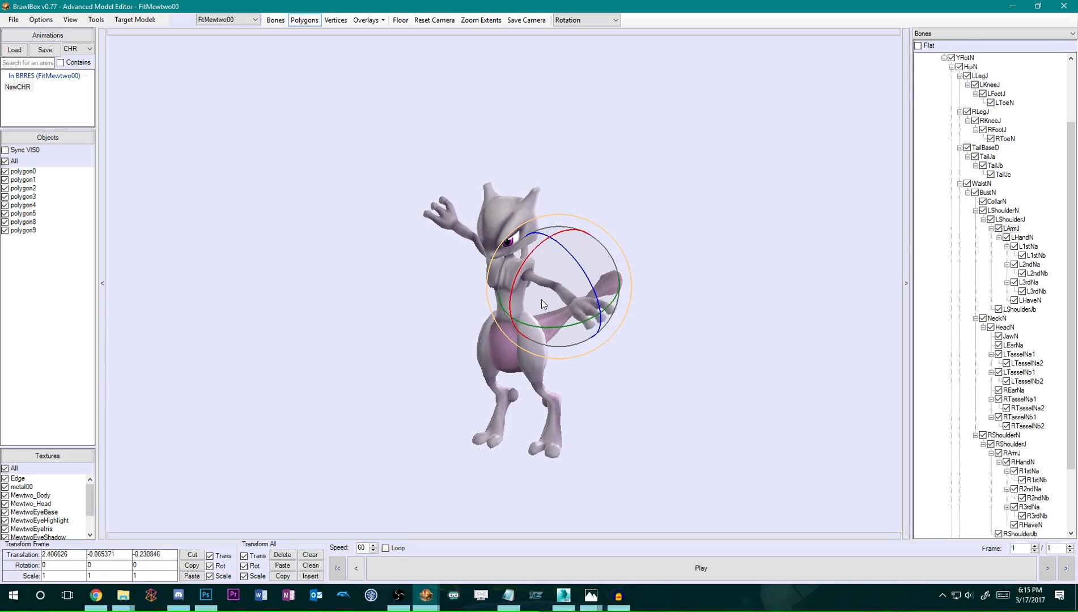
left_click_drag(541, 299, 522, 320)
left_click(1031, 247)
left_click_drag(630, 326, 612, 363)
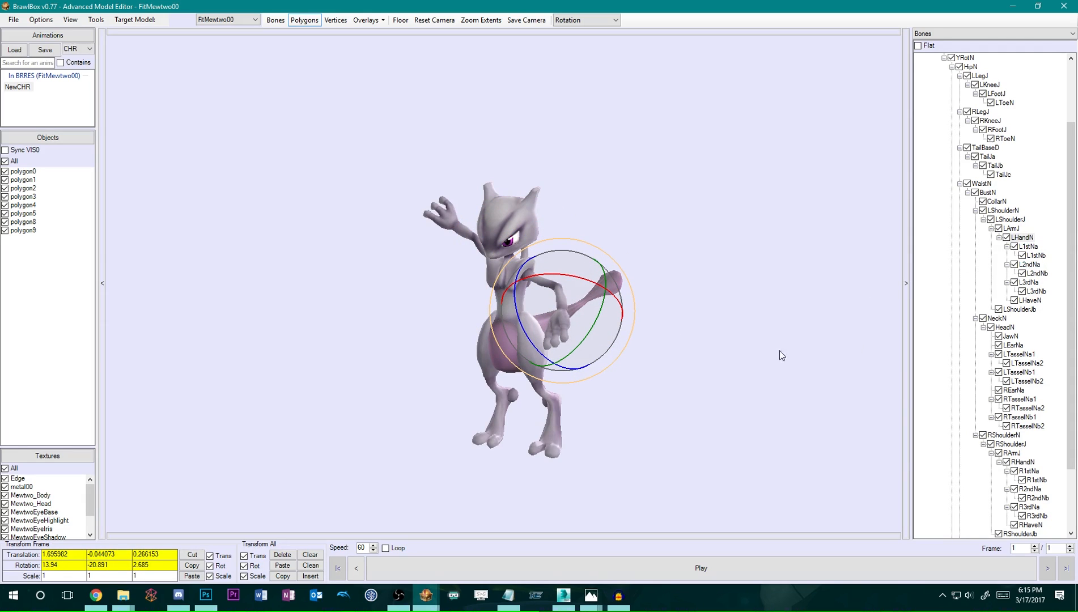
Compare the posed arms and head with the default T pose by toggling the NewCHR animation selection.
left_click(697, 231)
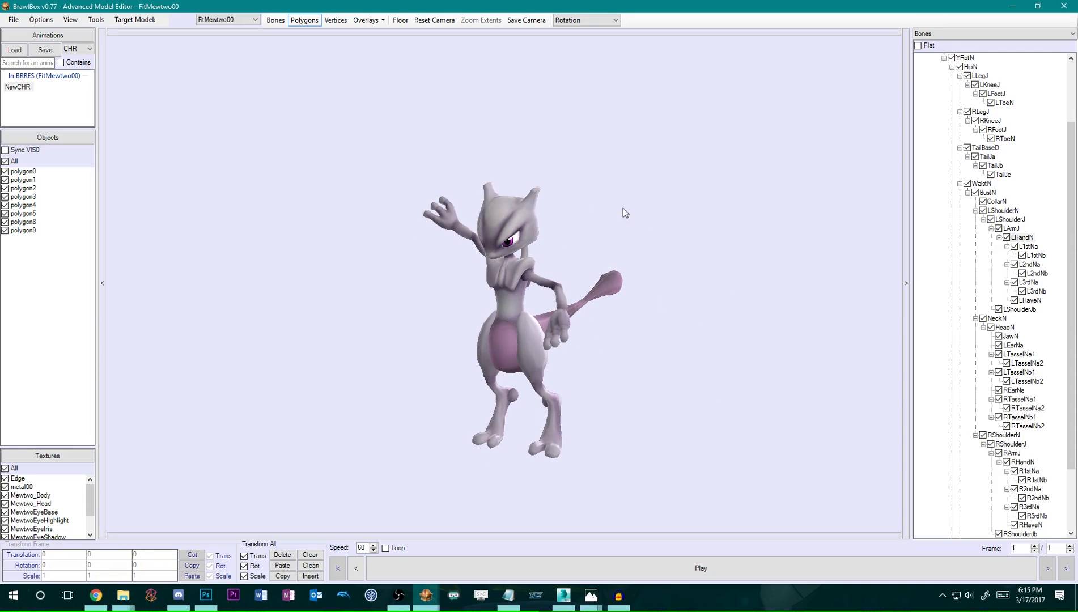
left_click(54, 94)
left_click(26, 87)
left_click(43, 98)
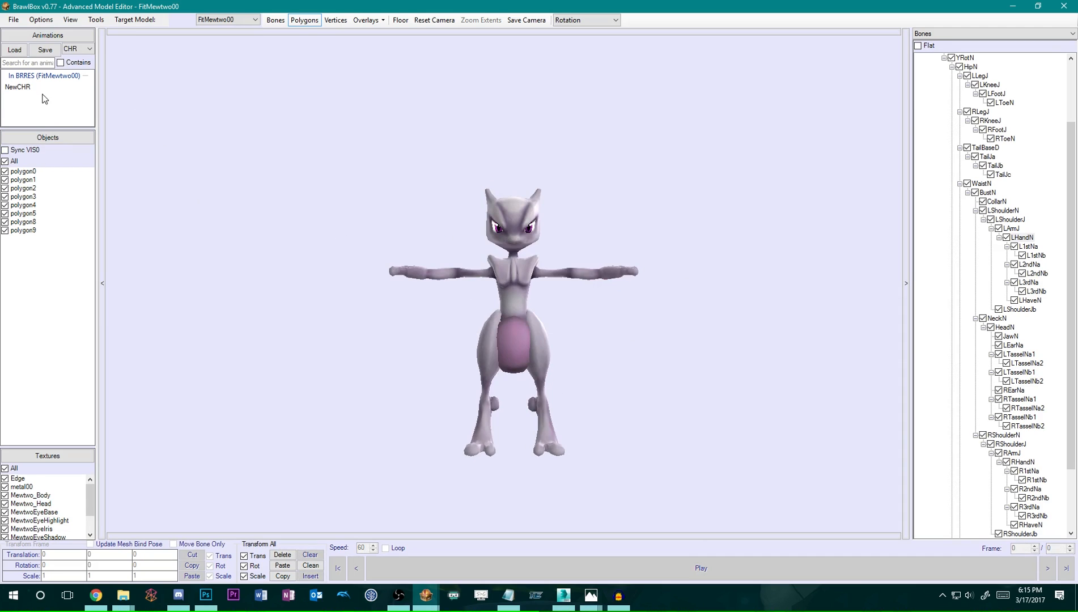
Load MewtwoTrophy.chr0 from the Mewtwo Trophy Pose folder and apply the MewtwoTrophy animation to the model.
left_click(14, 51)
left_click(288, 41)
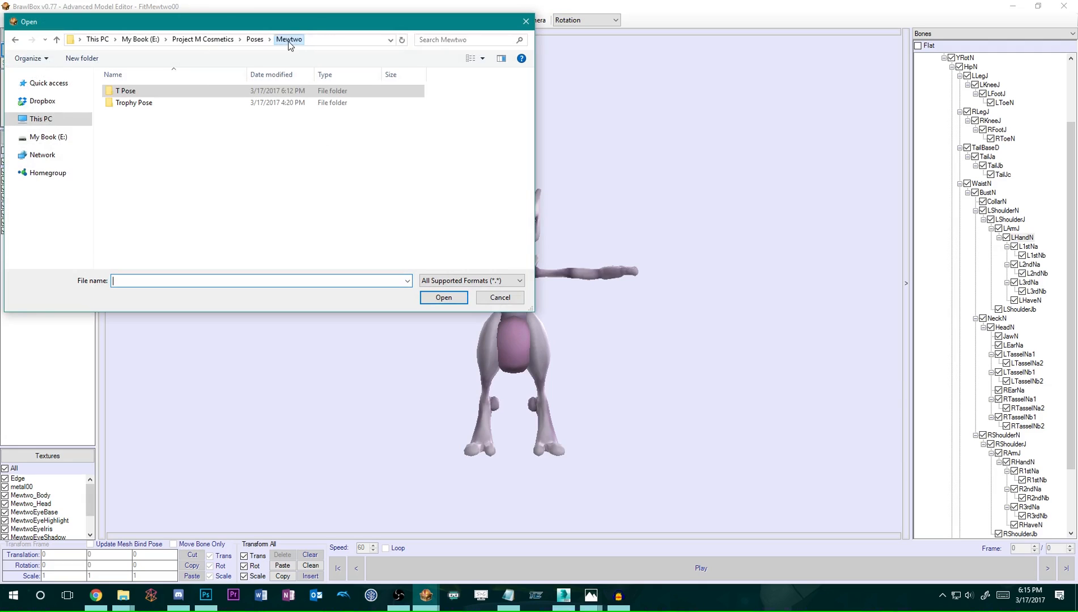
double_click(161, 102)
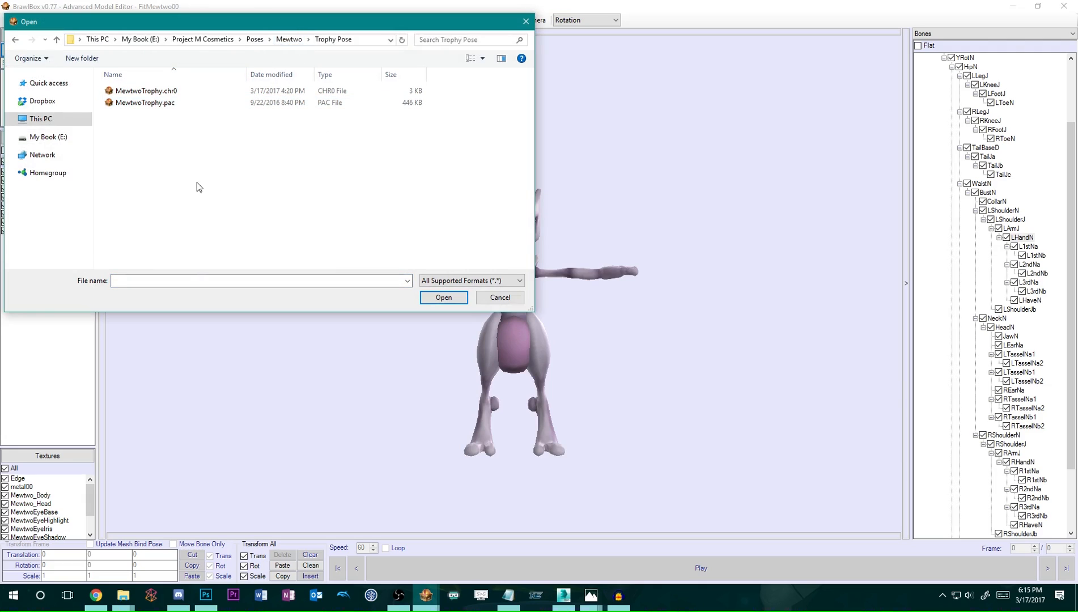
left_click(116, 94)
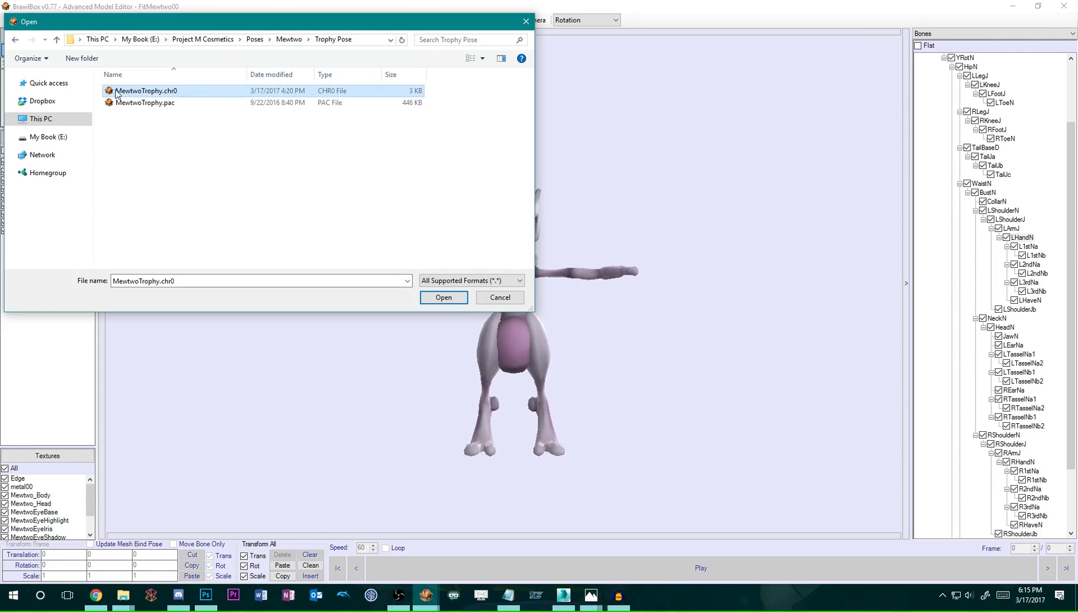
double_click(177, 96)
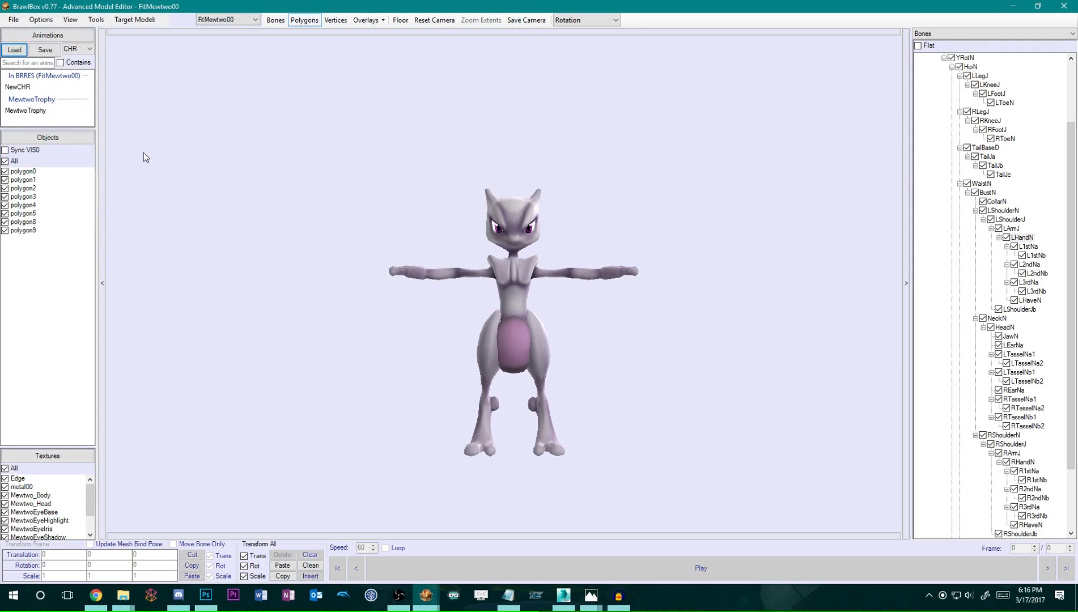
left_click(26, 111)
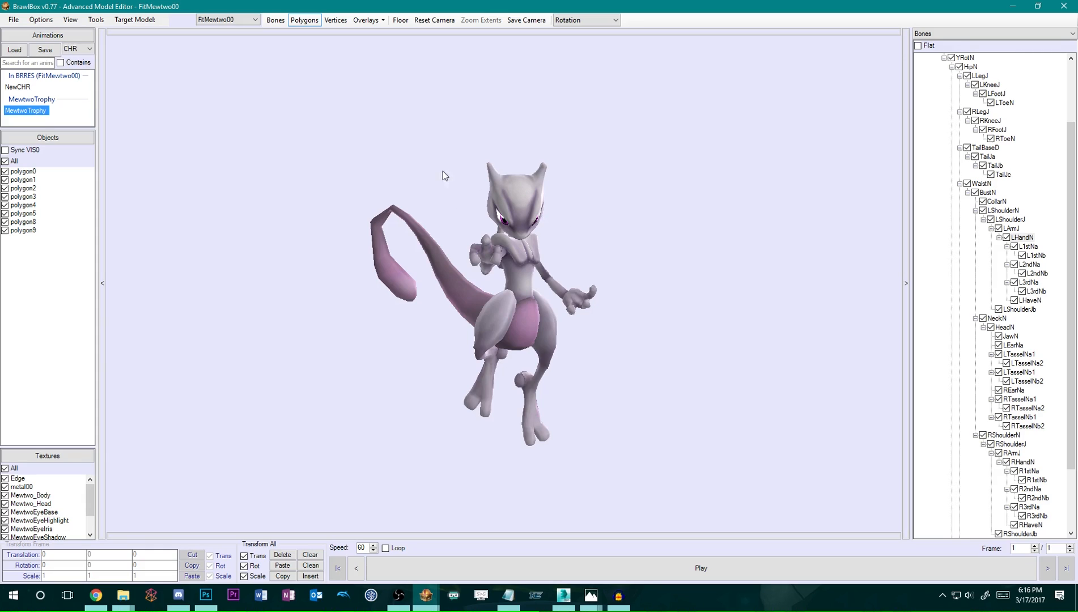
Open the export dialog for the MewtwoTrophy animation.
left_click(80, 112)
left_click(44, 111)
right_click(27, 111)
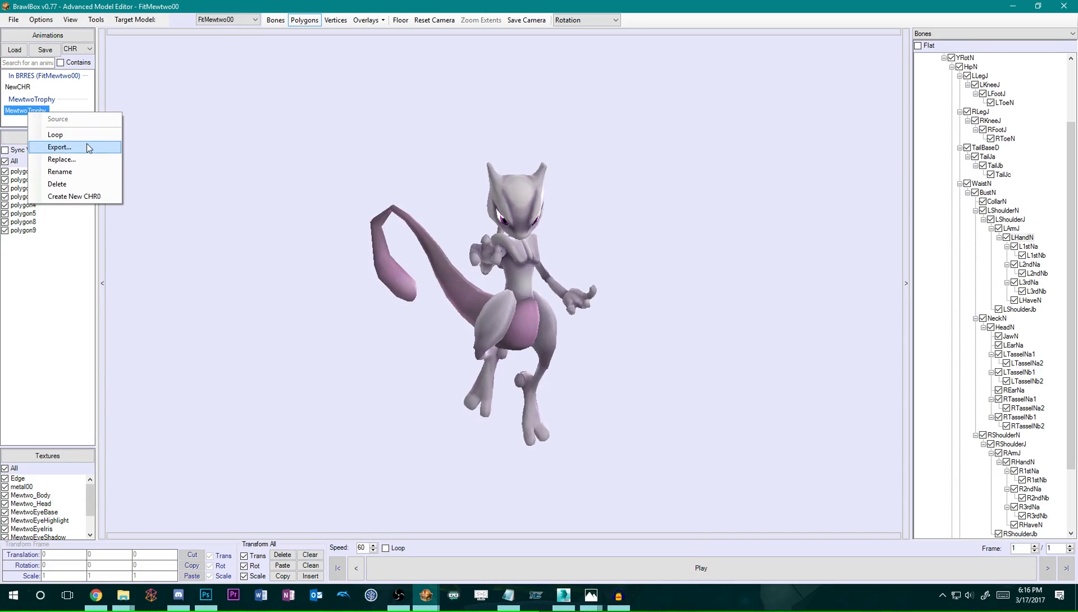
left_click(52, 51)
left_click(52, 51)
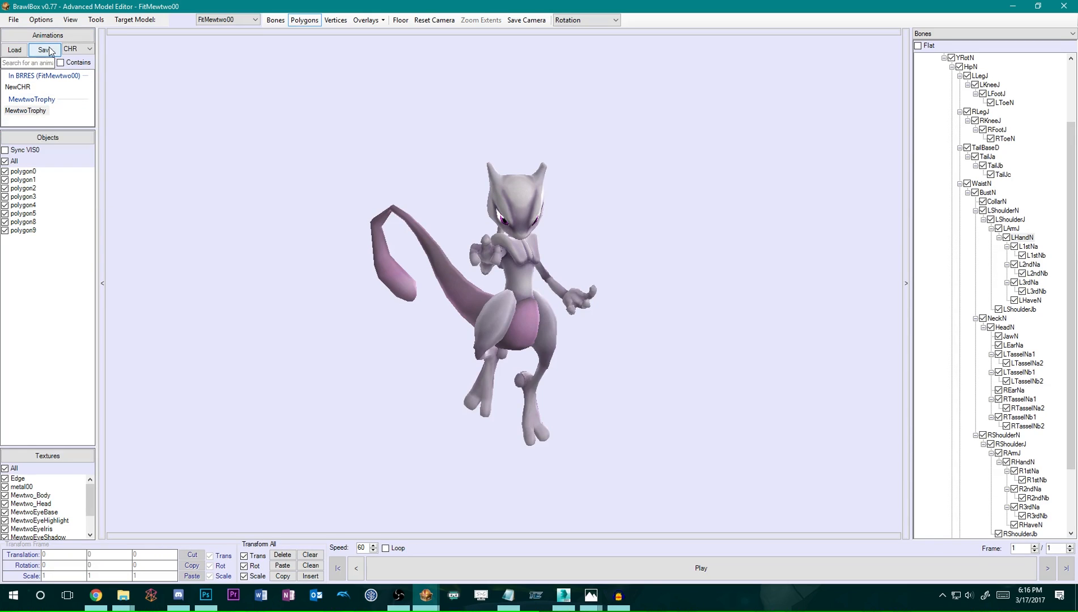
left_click(25, 110)
right_click(52, 110)
left_click(91, 147)
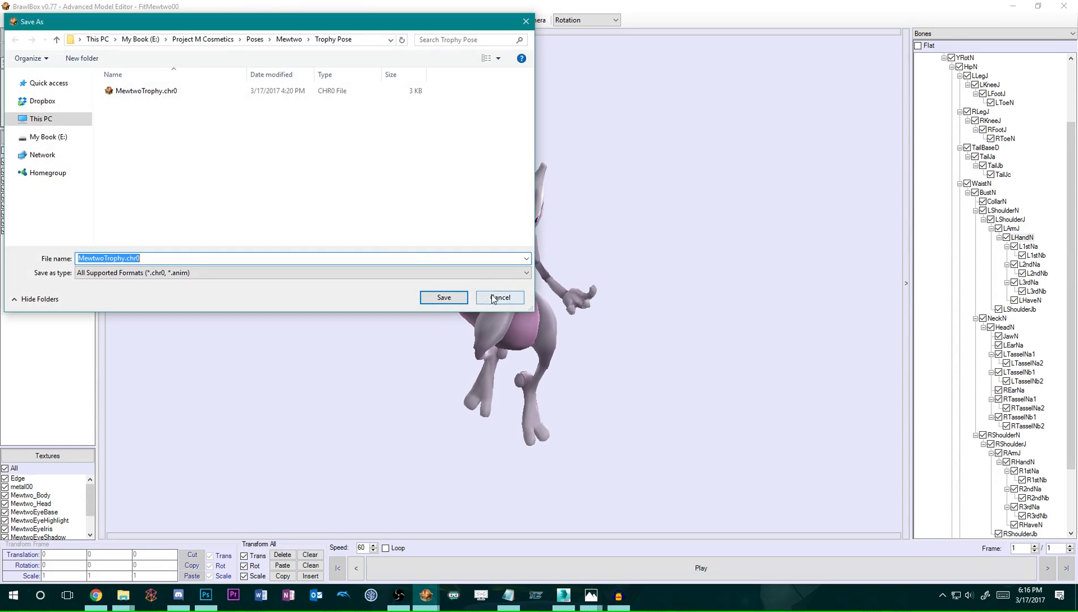
Browse the T Pose and Trophy Pose folders as export locations for MewtwoTrophy.chr0 and cancel the export.
left_click_drag(220, 27, 376, 92)
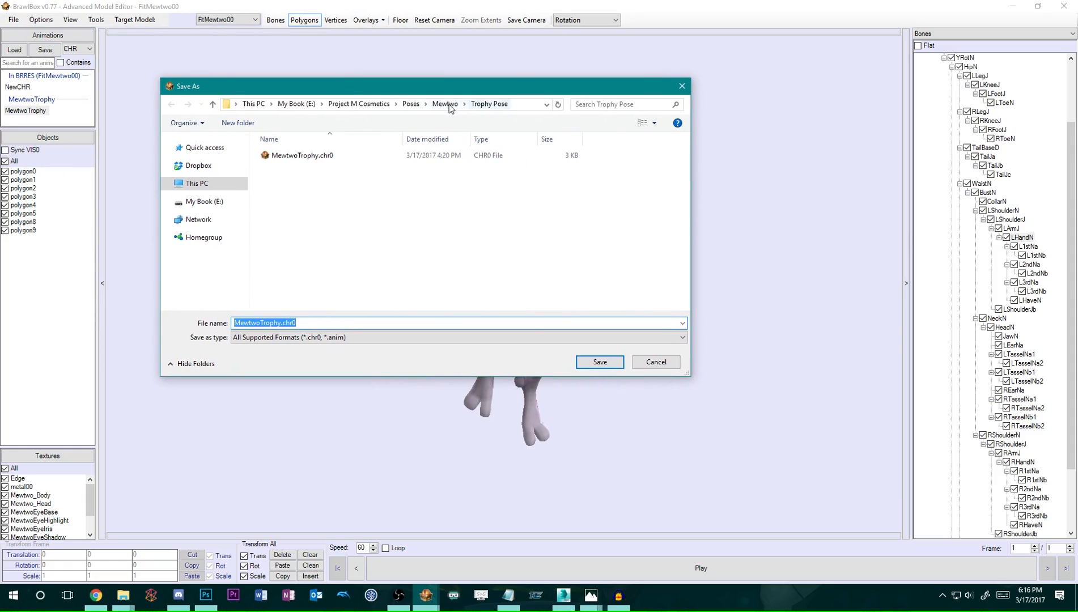
left_click(446, 105)
double_click(312, 156)
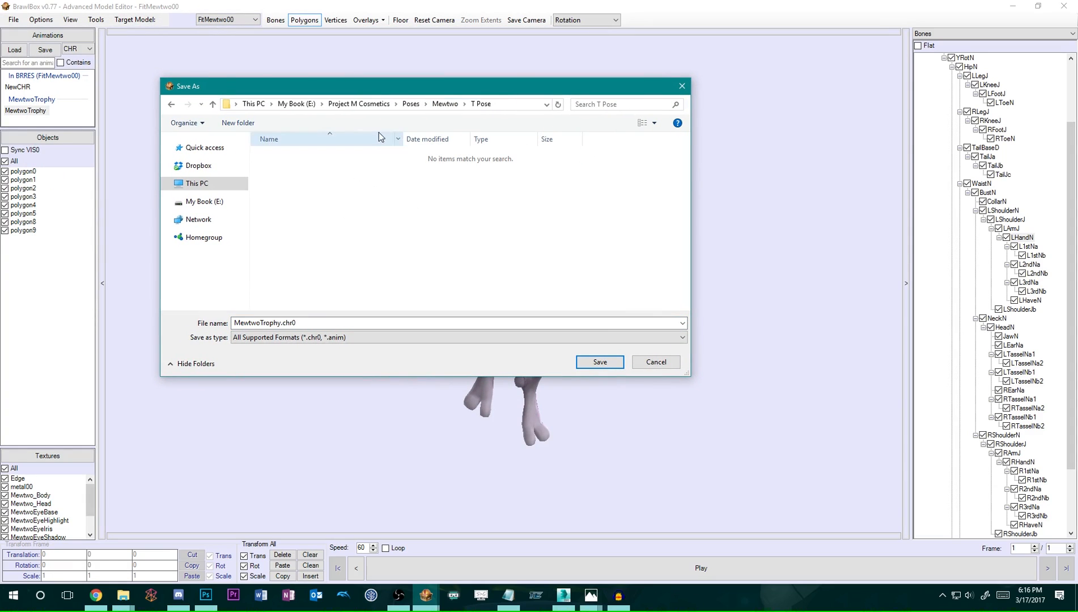
left_click(450, 104)
double_click(298, 169)
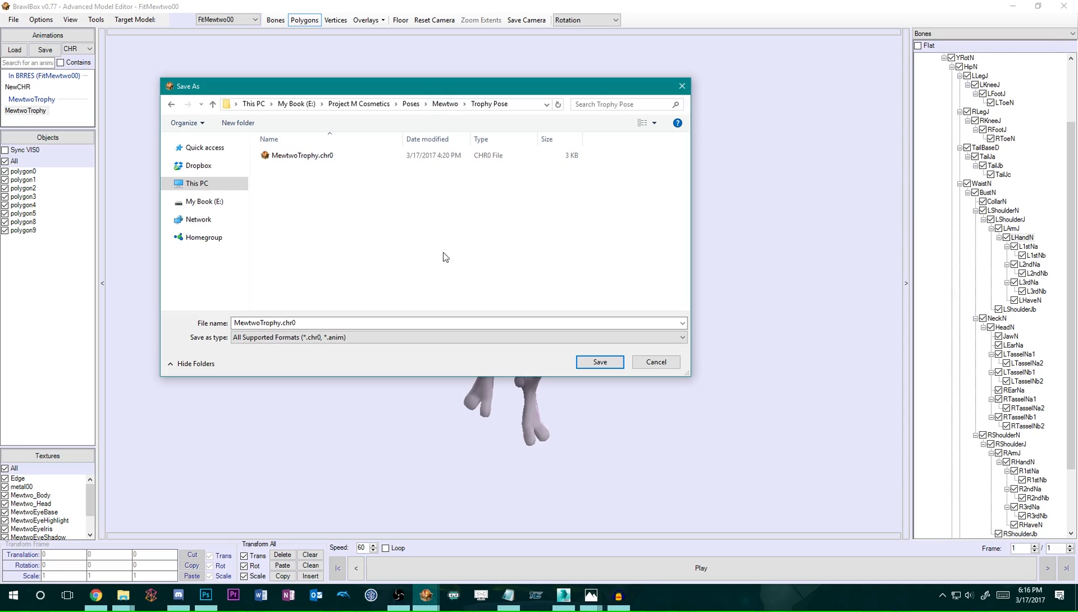
left_click(282, 324)
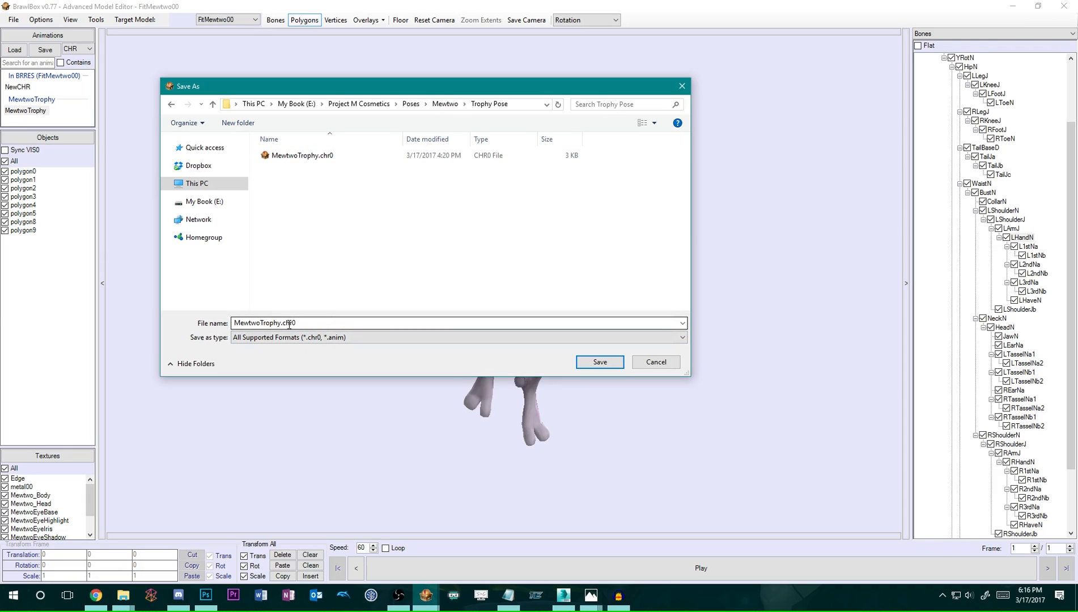
left_click(656, 362)
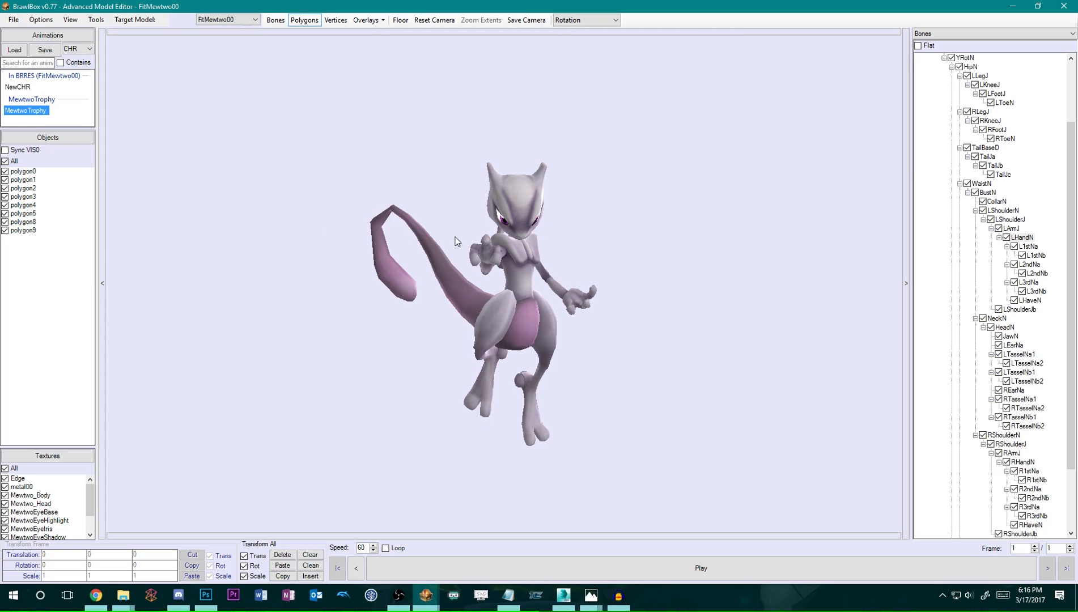
Copy all transforms of the MewtwoTrophy pose with the TopN bone selected and paste them onto the model with no animation active.
scroll(966, 227, "up", 3)
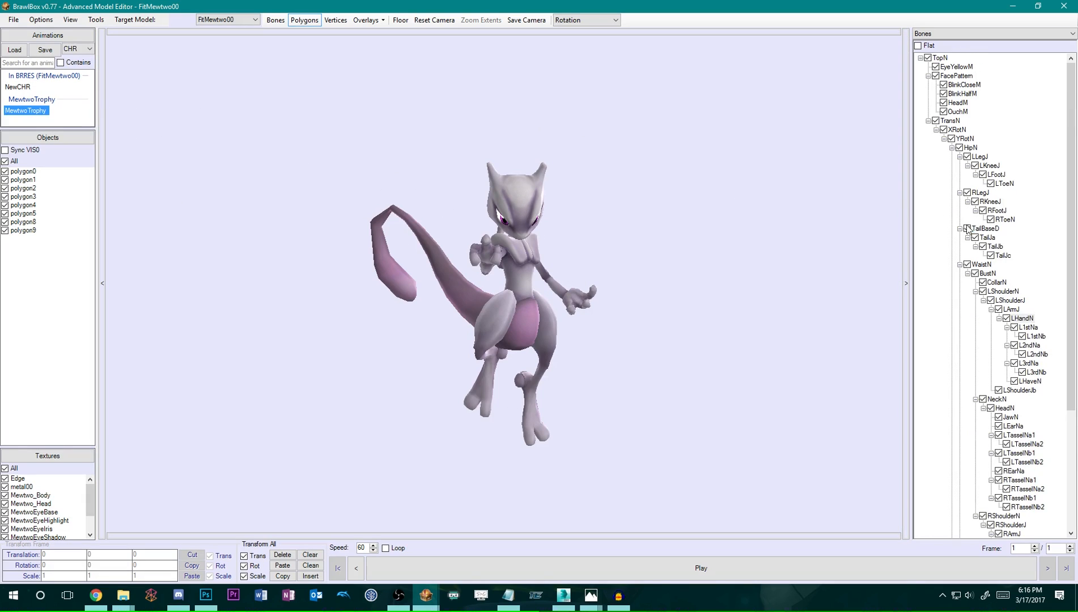
left_click(939, 58)
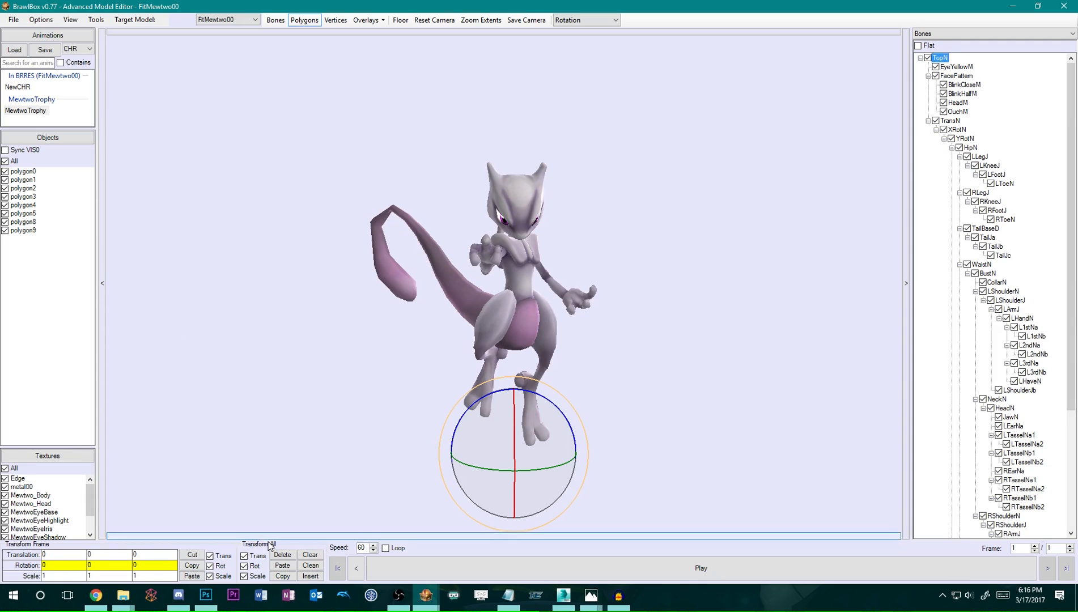
left_click(283, 576)
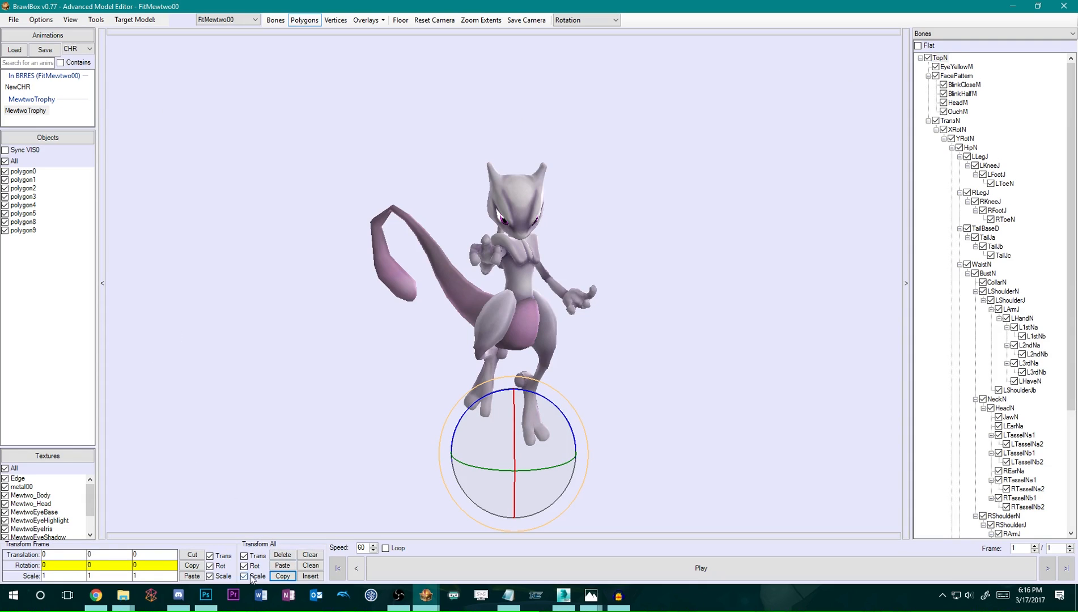
left_click(67, 118)
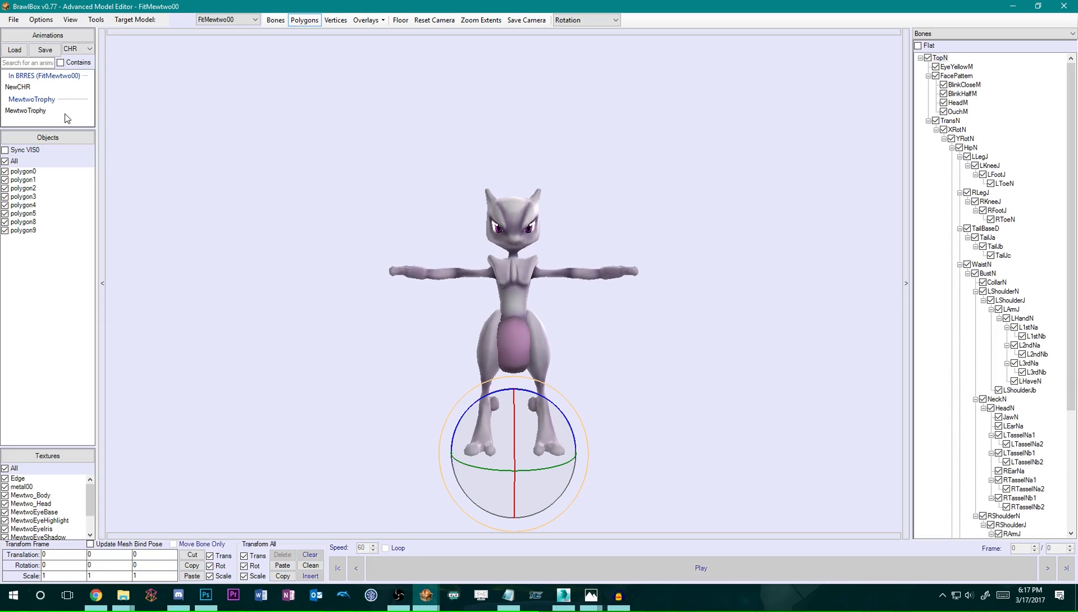
left_click(290, 213)
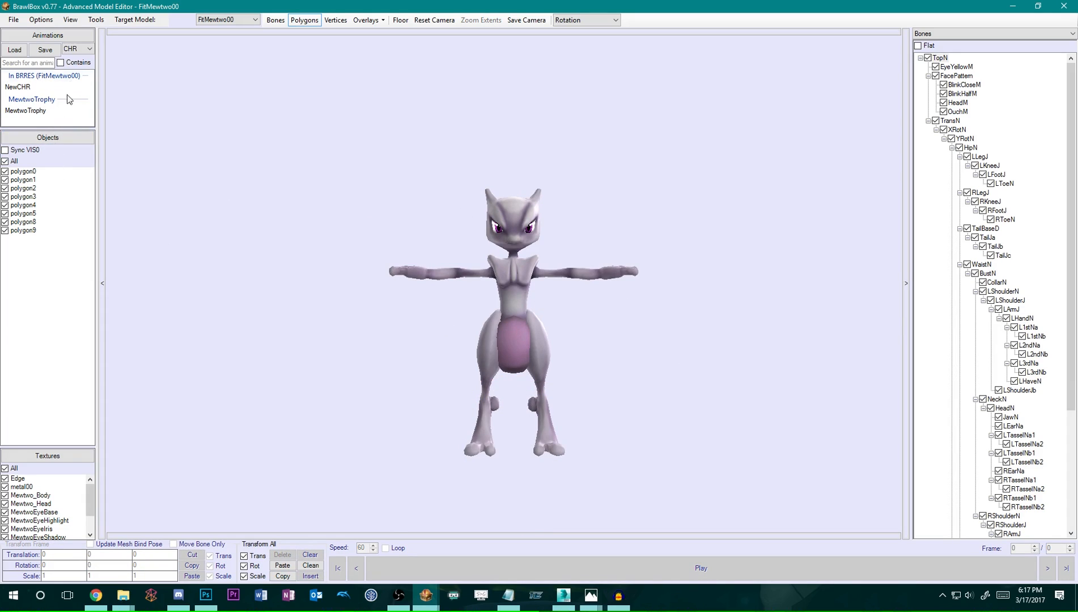
left_click(286, 567)
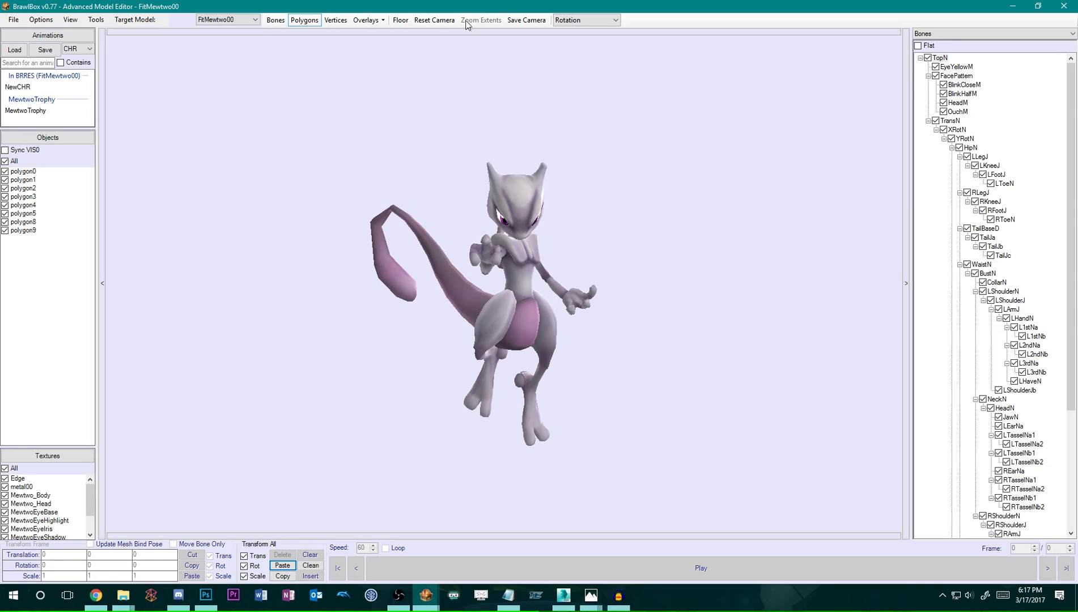
Close the Advanced Model Editor and check the posed FitMewtwo00 model in the main window's preview.
left_click_drag(499, 4, 471, 106)
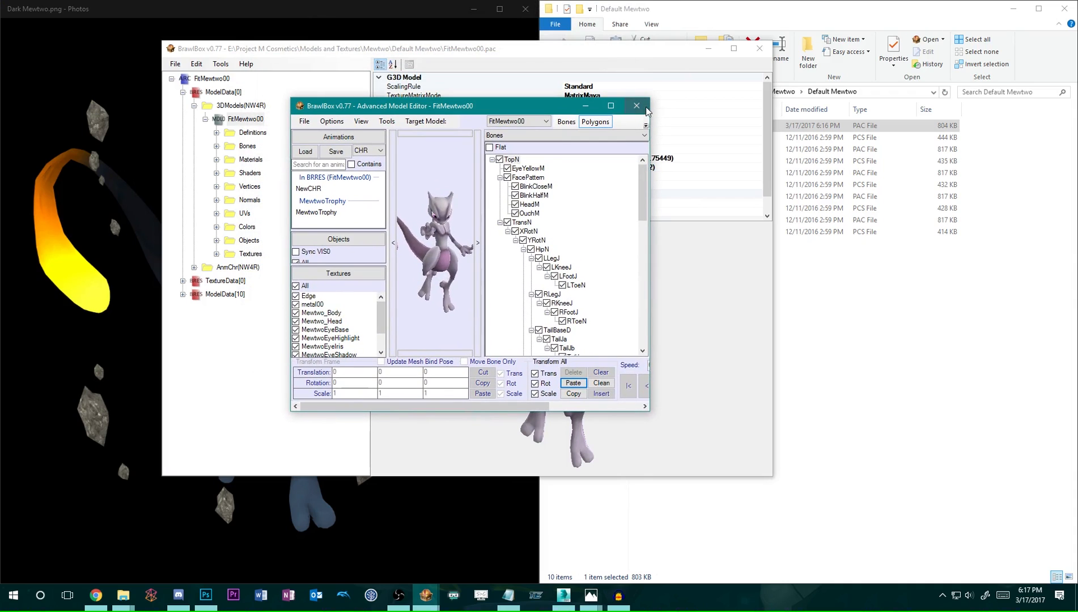
left_click(642, 108)
left_click(426, 294)
middle_click_drag(620, 334, 587, 343)
scroll(595, 334, "down", 3)
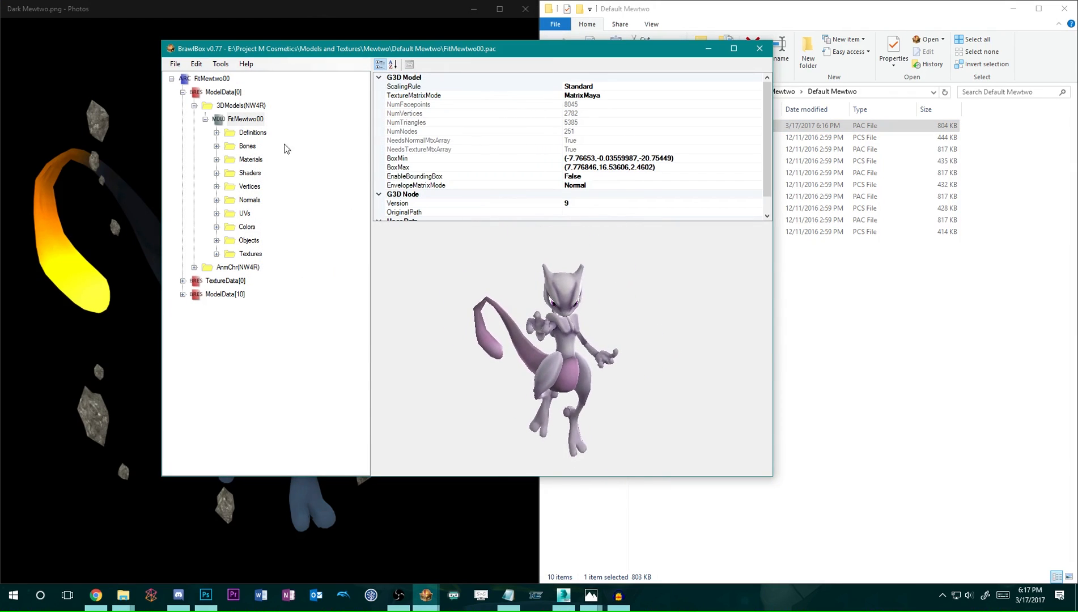
left_click(258, 121)
right_click_drag(579, 316, 563, 310)
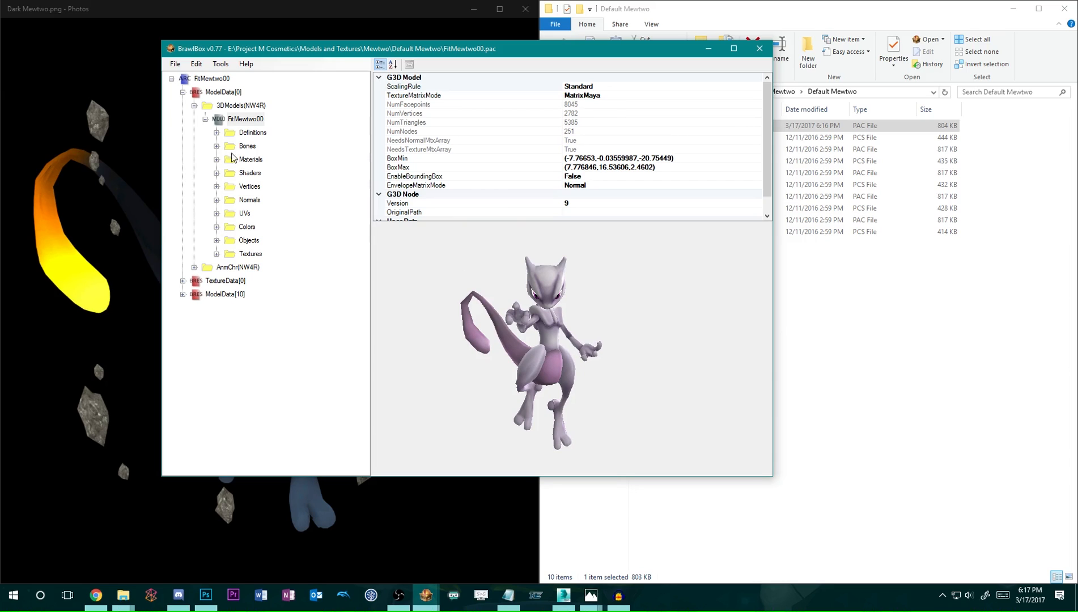
Export the FitMewtwo00 model as the DAE file FitMewtwo00.dae into Models and Textures > Mewtwo > Default Mewtwo.
right_click(255, 124)
left_click(291, 146)
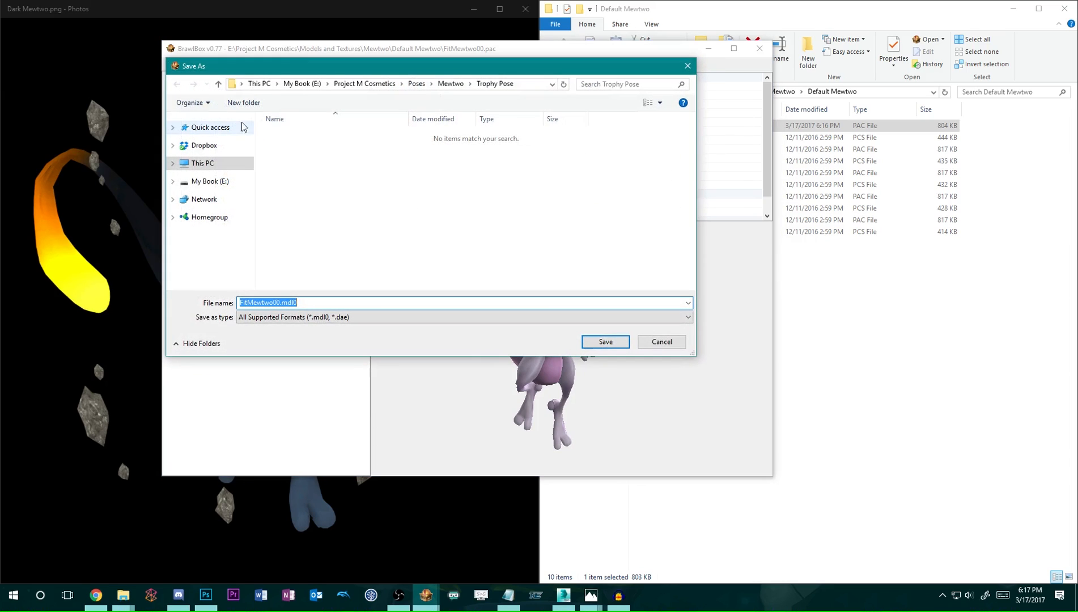
left_click(383, 86)
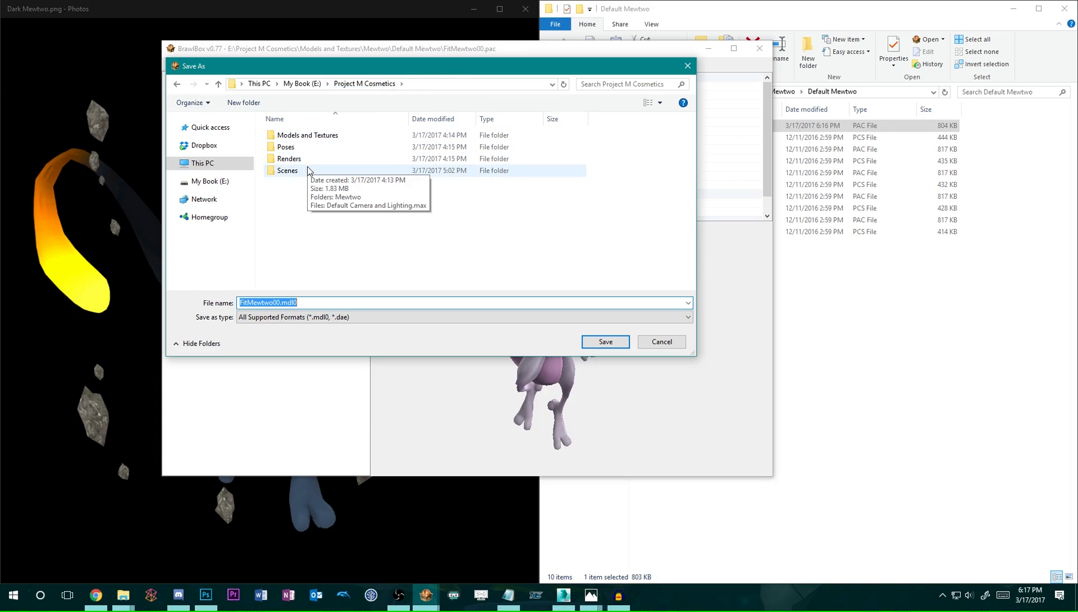
double_click(335, 139)
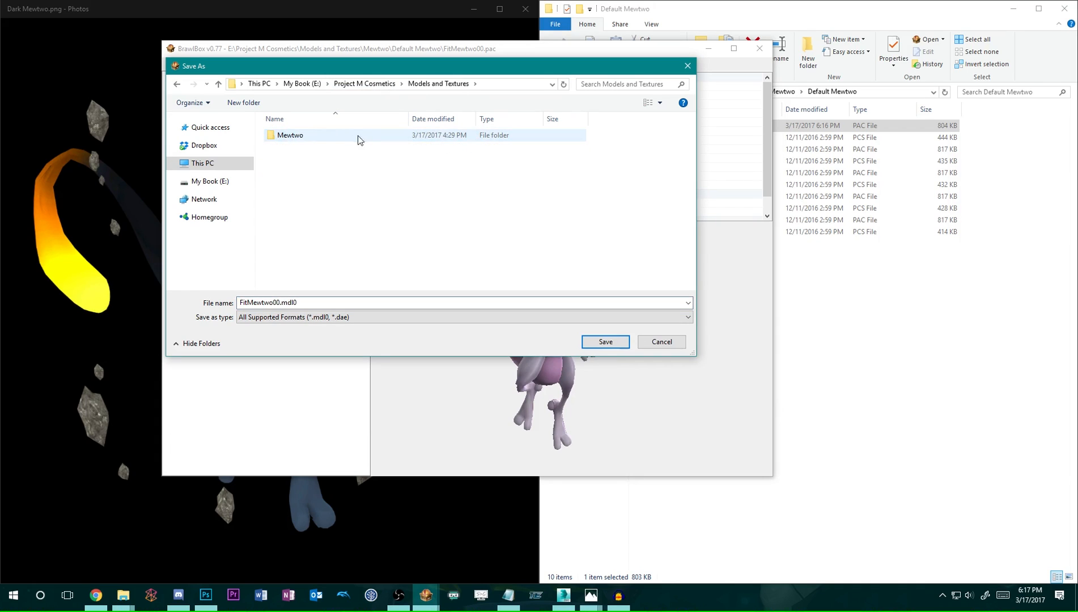
double_click(326, 140)
double_click(329, 147)
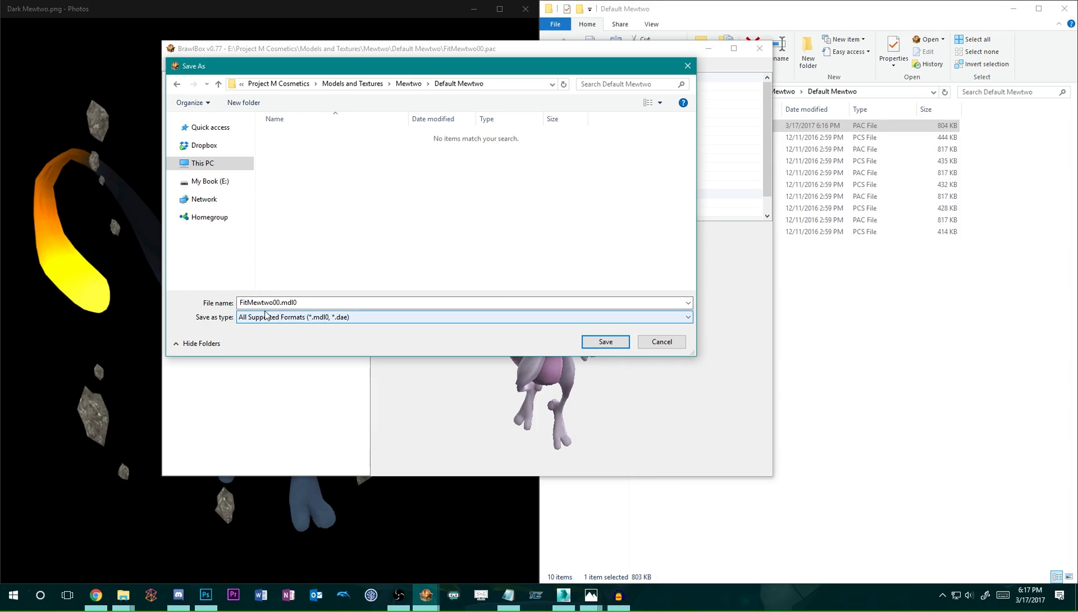
left_click(343, 317)
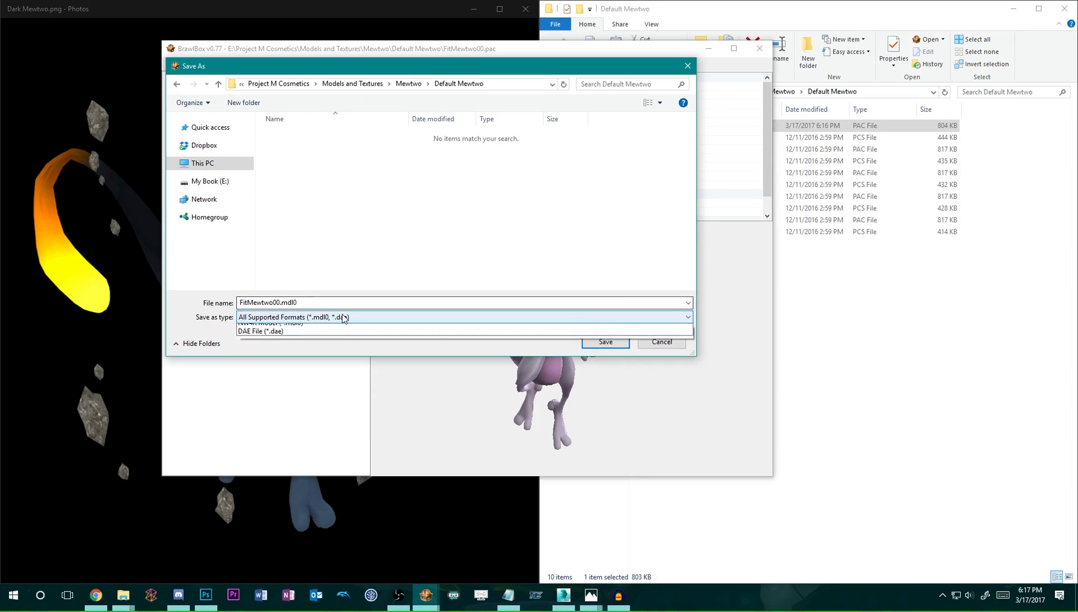
left_click(348, 341)
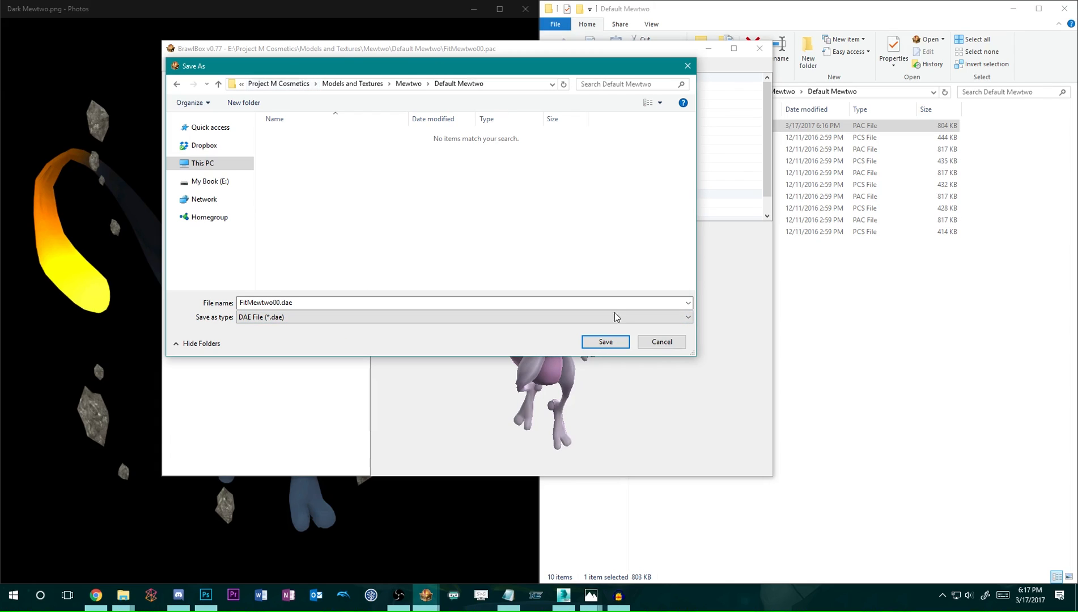
left_click(605, 342)
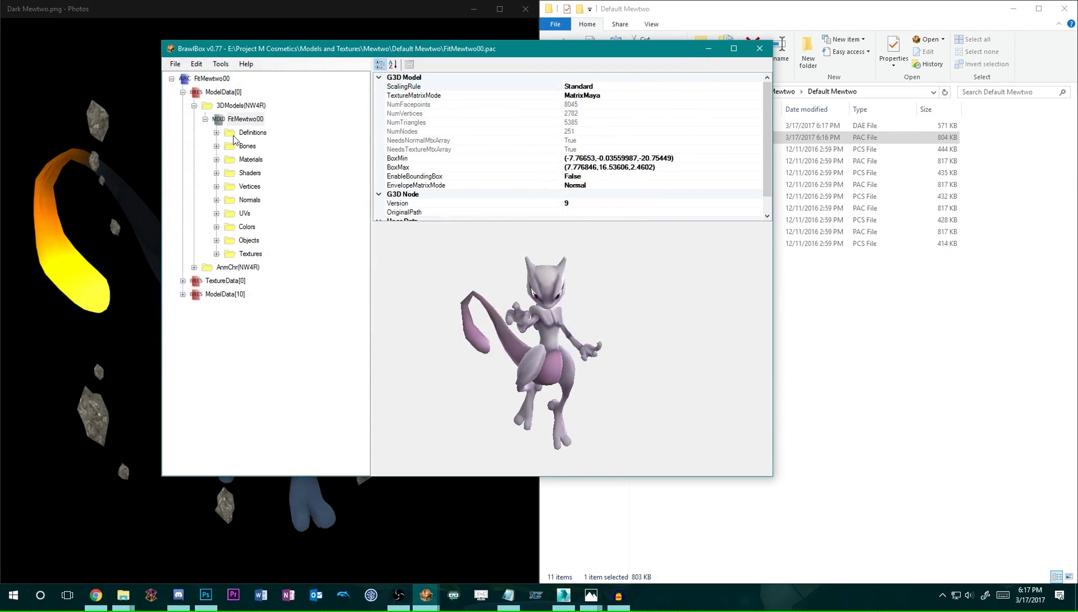
Collapse the FitMewtwo00 model, expand the textures under TextureData[0], and look through them from Mewtwo_Body down to the edge textures.
left_click(206, 119)
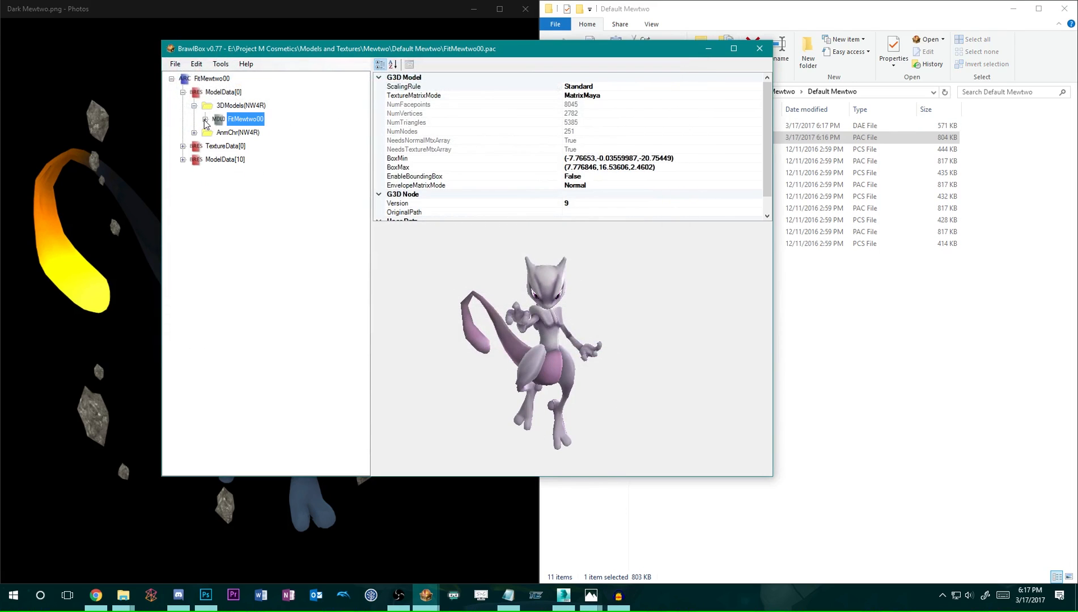
left_click(183, 147)
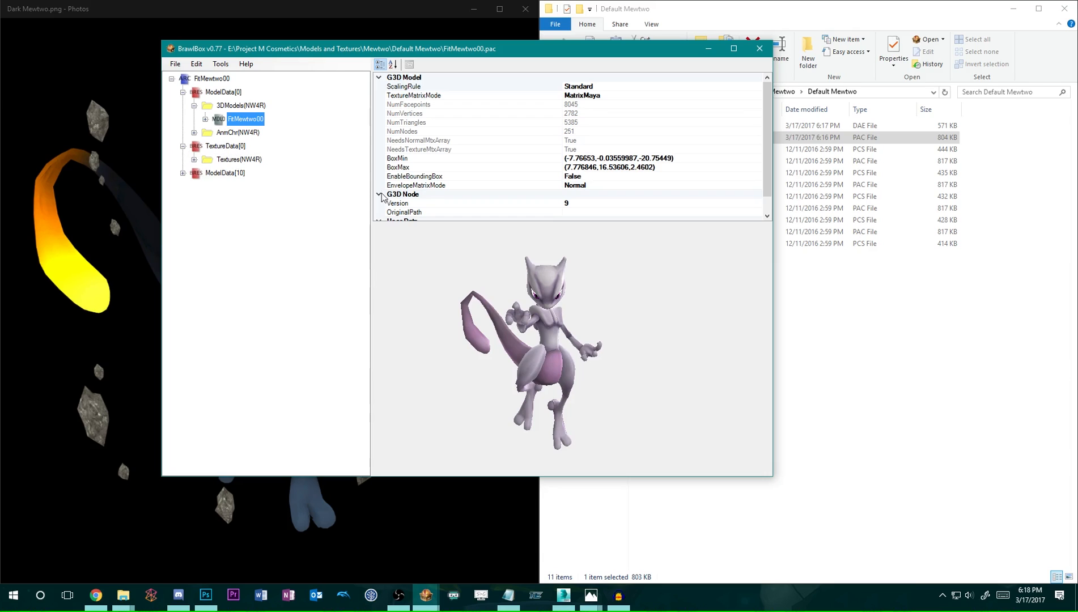
left_click(196, 161)
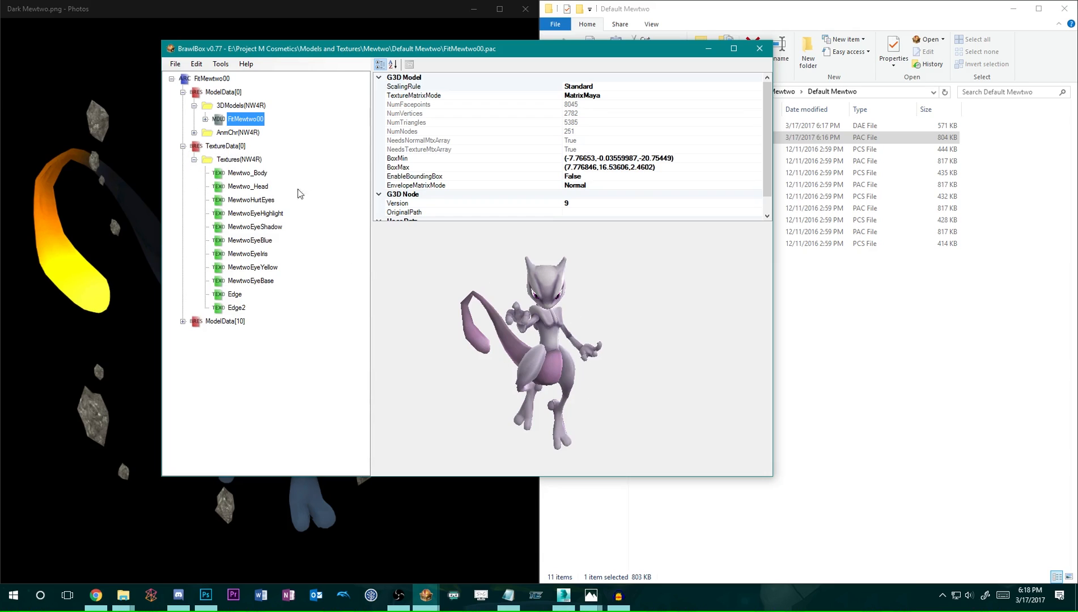
left_click(258, 177)
key("Down")
key("Down")
key("Down")
key("Down")
key("Down")
key("Down")
key("Down")
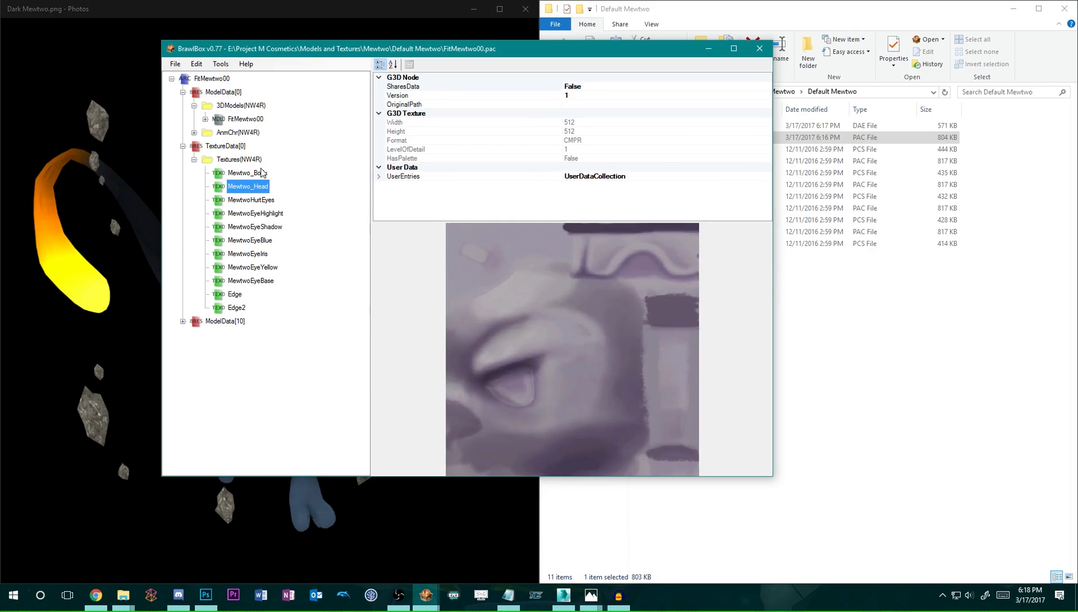
key("Down")
key("Down")
key("Down")
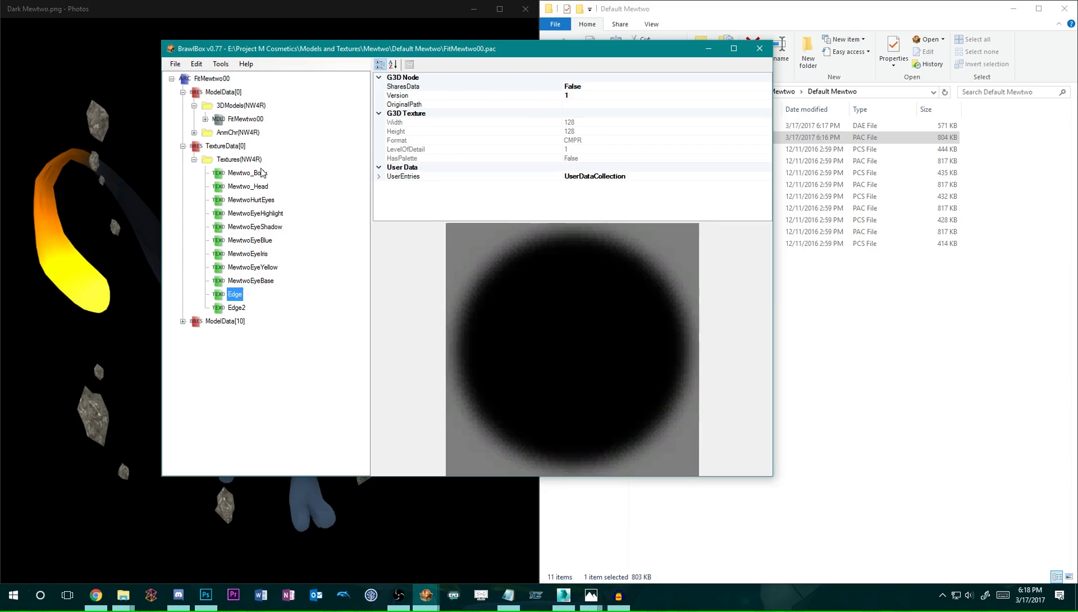
Examine the individual eye textures from MewtwoEyeYellow to MewtwoHurtEyes and collapse the TextureData[0] group.
left_click(259, 268)
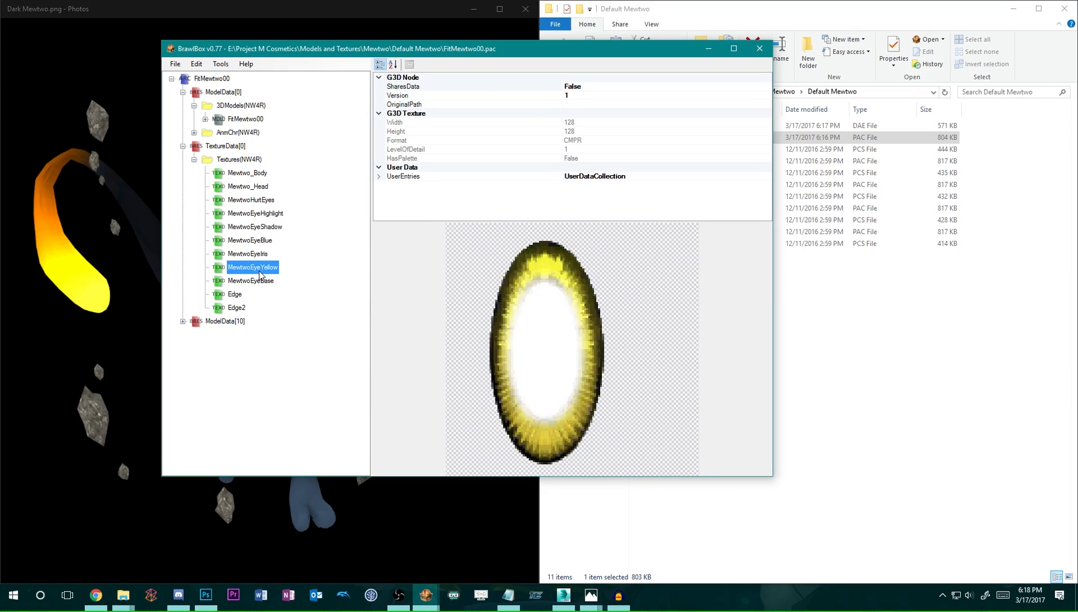
left_click(263, 281)
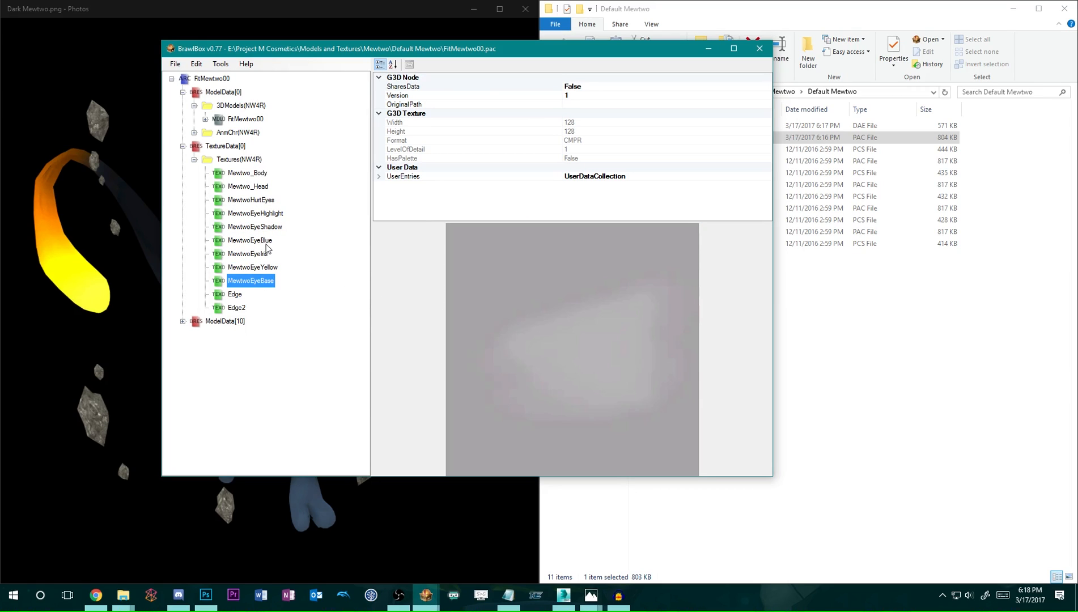
left_click(260, 259)
left_click(265, 231)
left_click(262, 214)
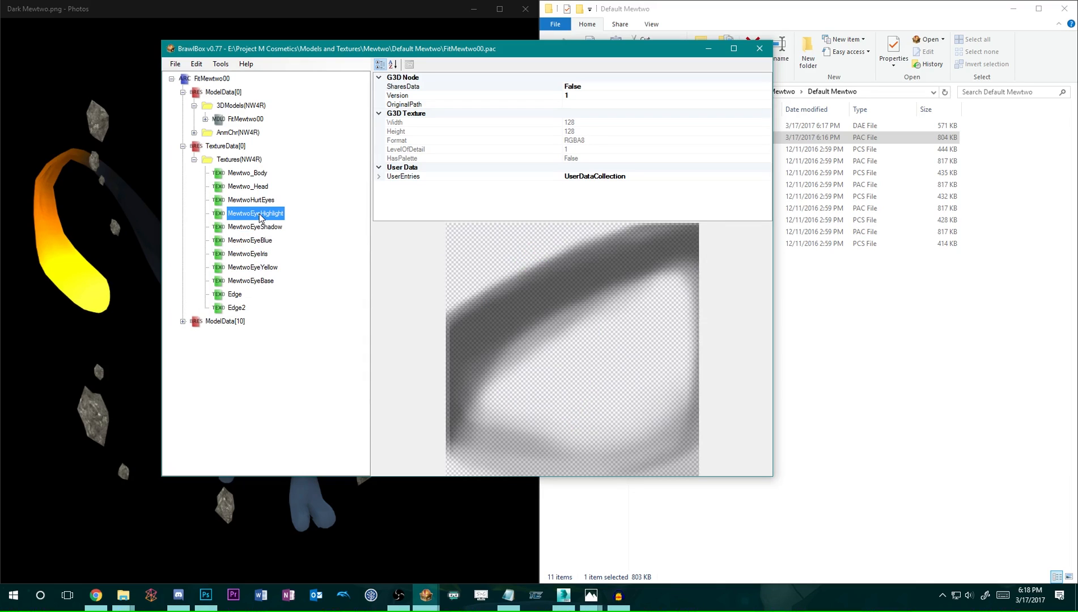
left_click(253, 201)
left_click(194, 160)
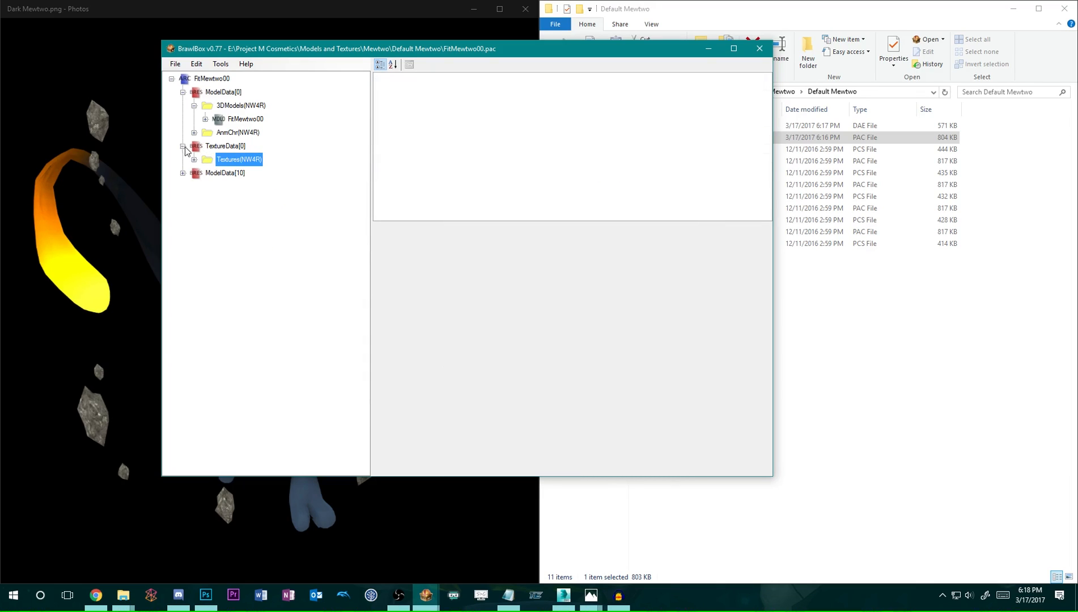
left_click(182, 146)
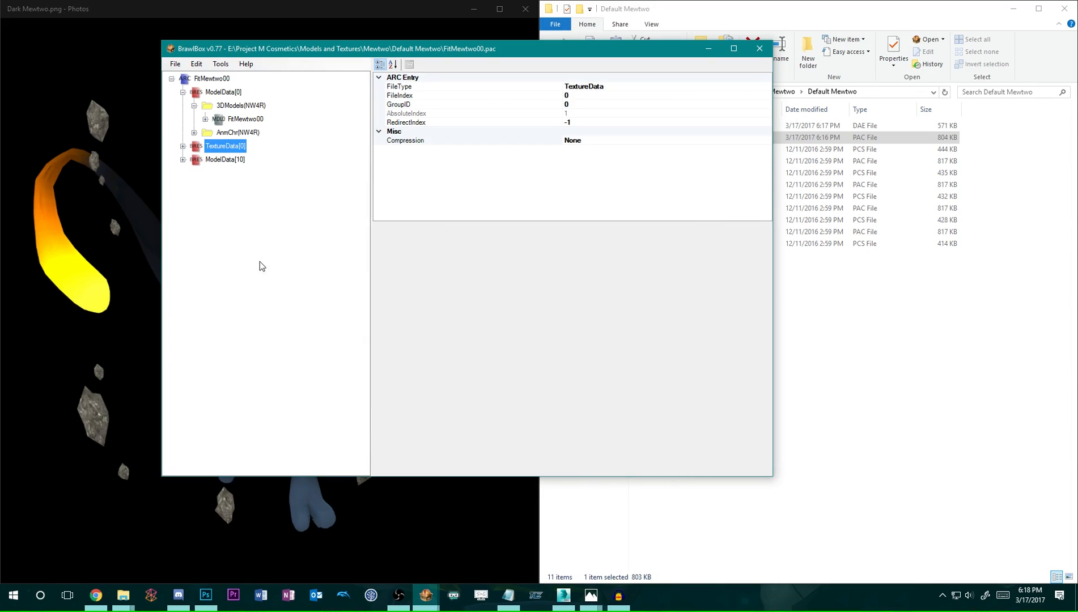
Export all TextureData[0] textures as PNG files into Project M Cosmetics > Models and Textures > Mewtwo > Default Mewtwo.
right_click(231, 146)
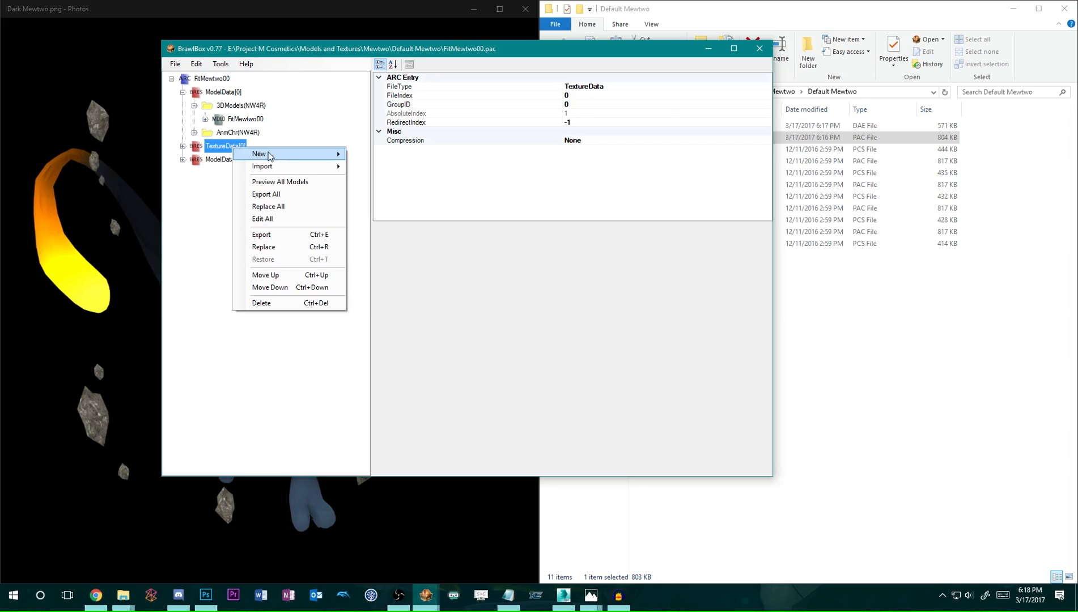
left_click(281, 195)
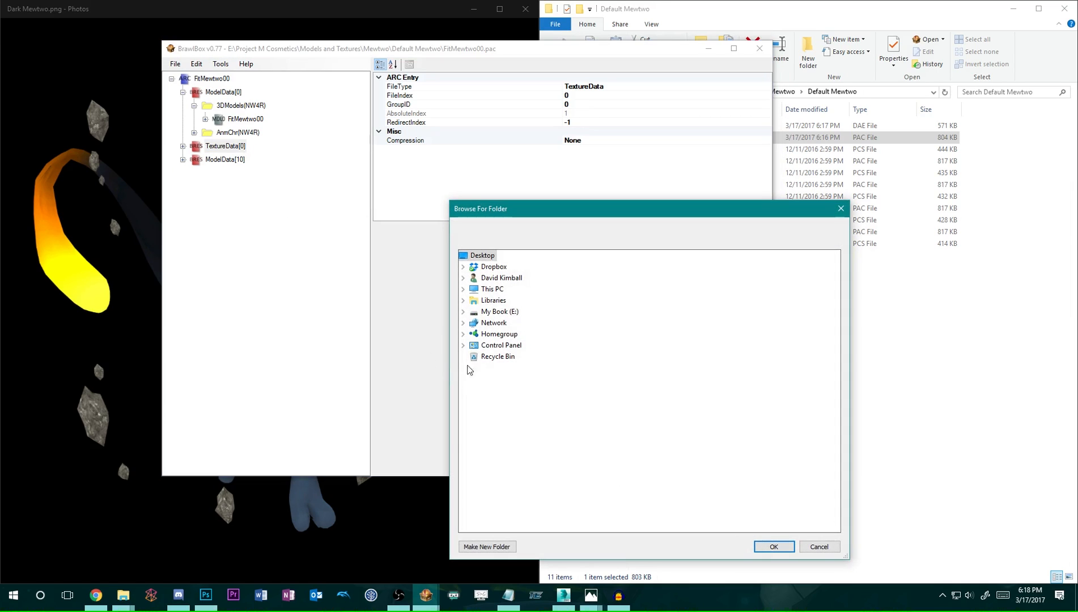
double_click(499, 312)
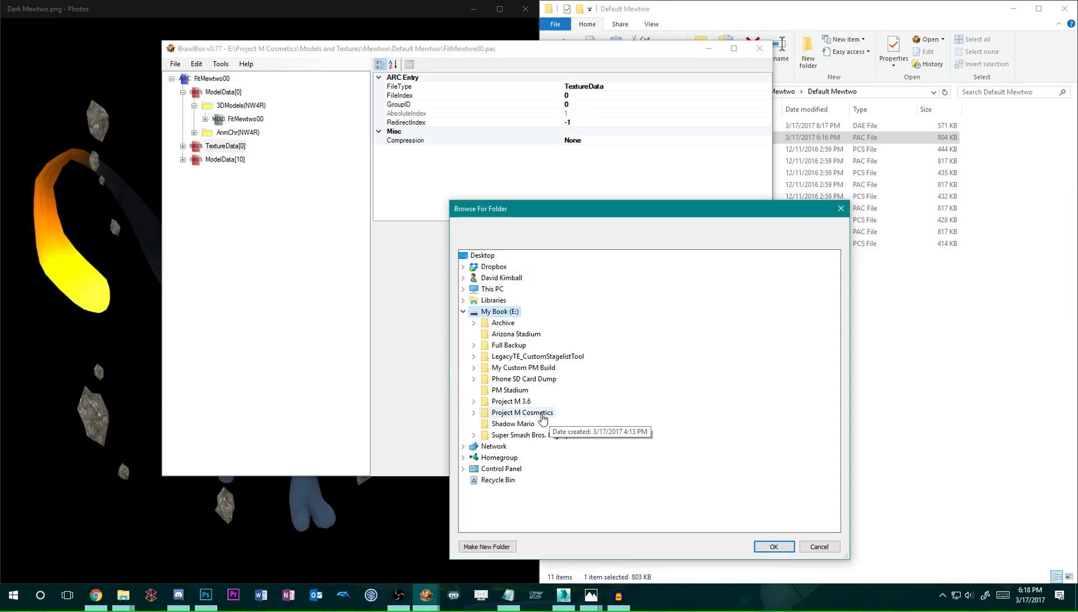
double_click(533, 413)
double_click(534, 426)
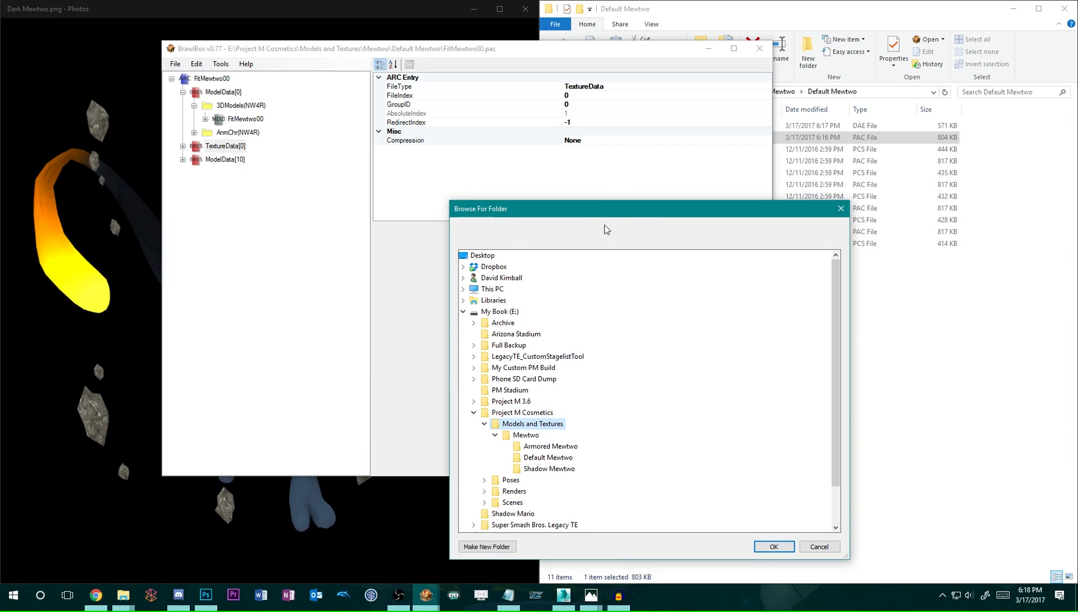
left_click_drag(604, 214, 572, 107)
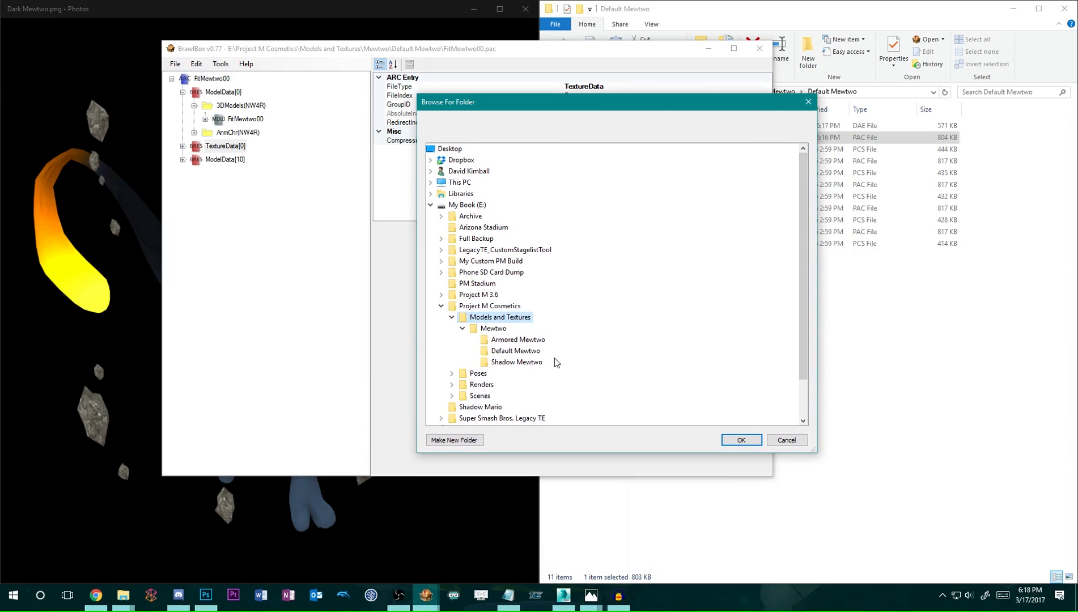
left_click(519, 352)
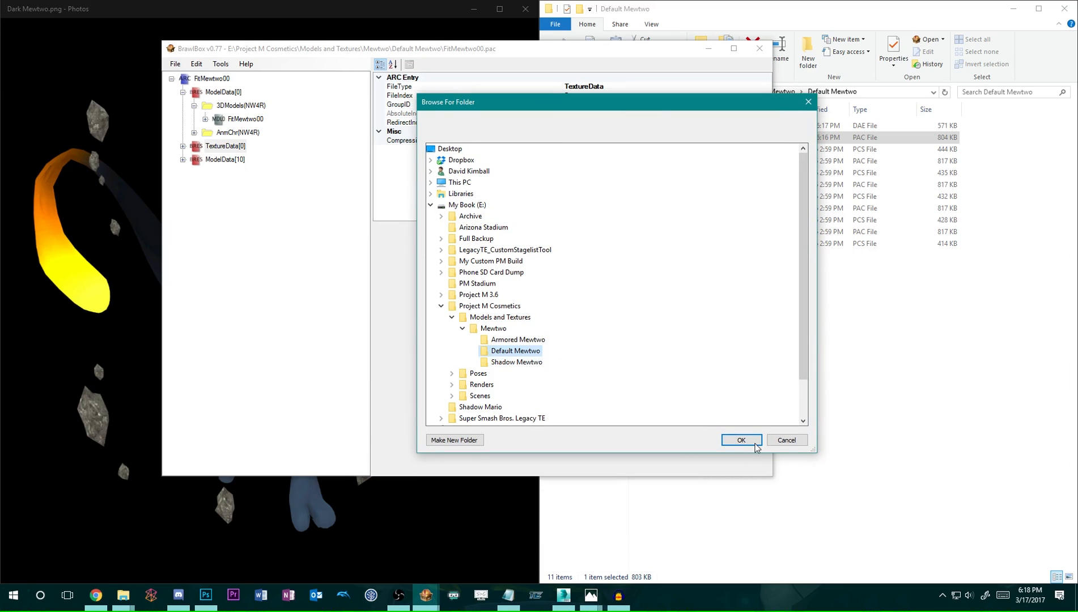
left_click(741, 440)
left_click(150, 113)
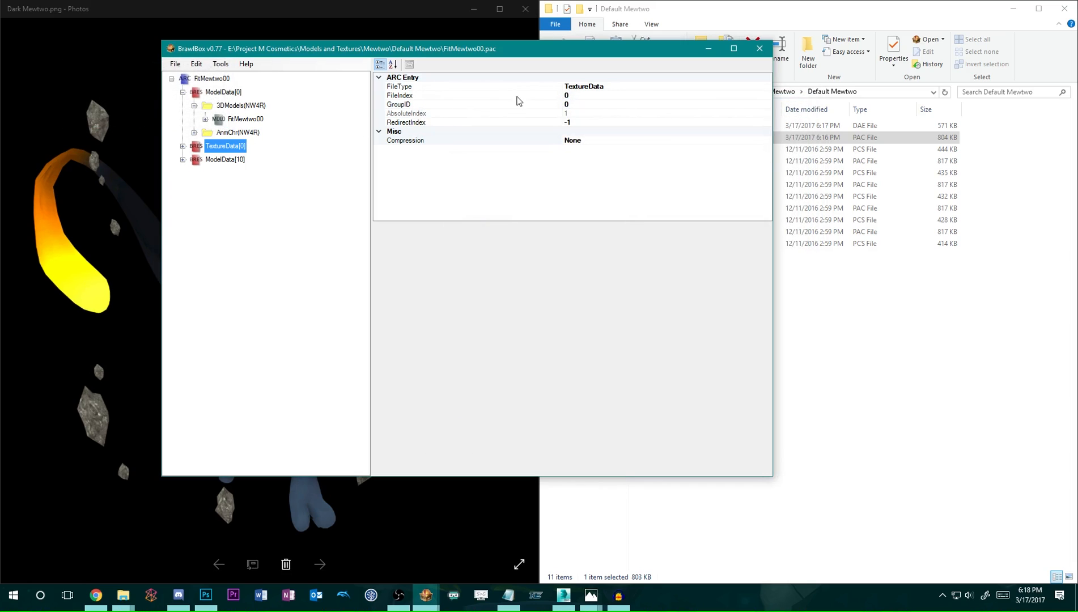
Preview the FitMewtwo00 model again and switch to File Explorer to check the exported files in the Default Mewtwo folder.
left_click(244, 119)
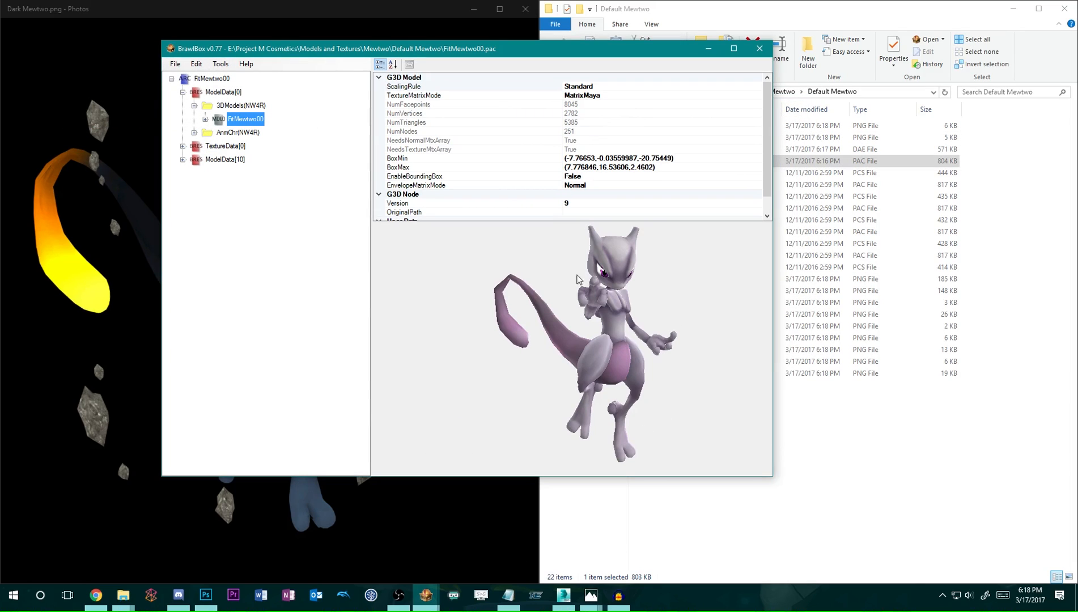
left_click(846, 426)
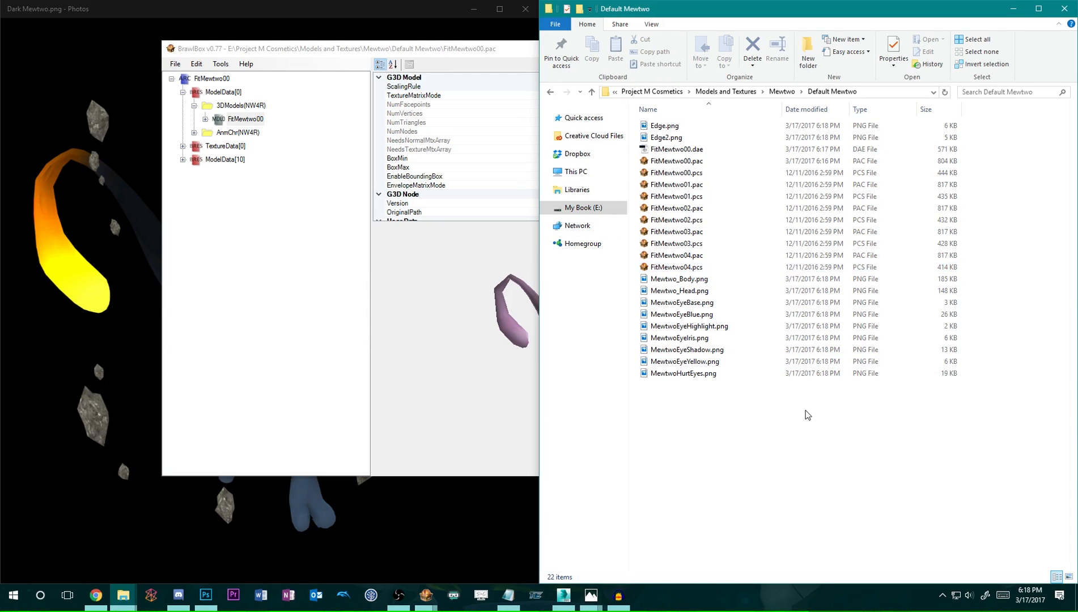
Check the exported FitMewtwo00.dae and PNG textures against the PAC file in the Default Mewtwo folder.
left_click_drag(440, 58, 369, 71)
left_click(871, 444)
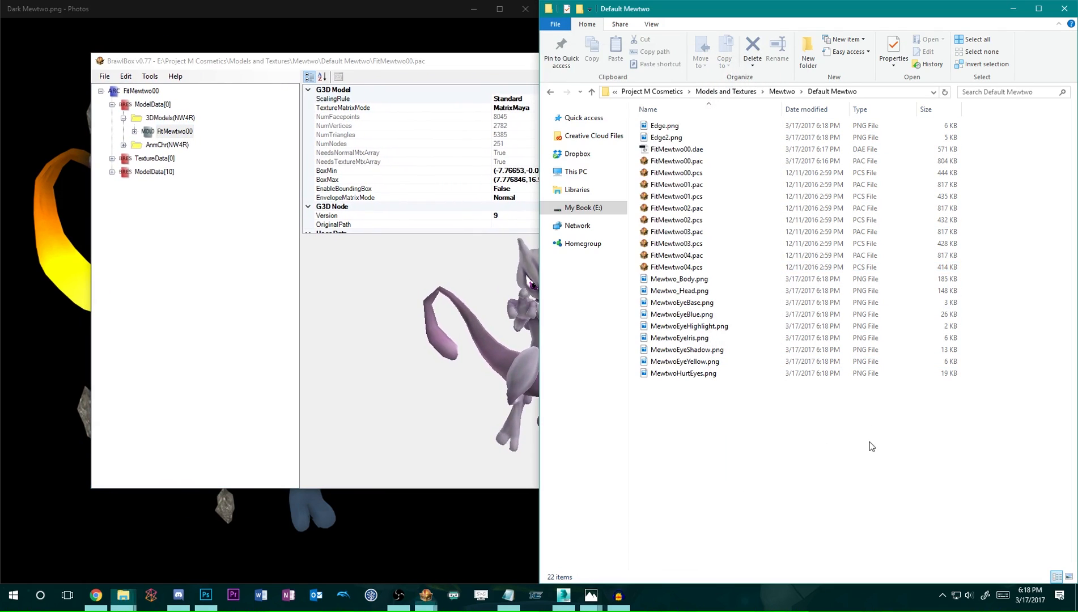
left_click(685, 162)
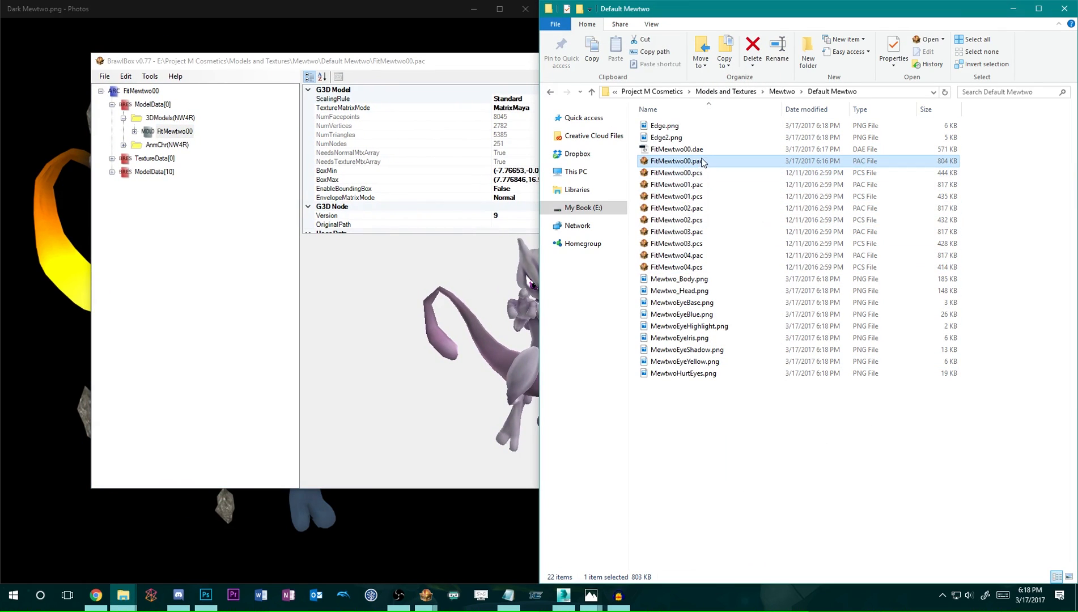
left_click(696, 150)
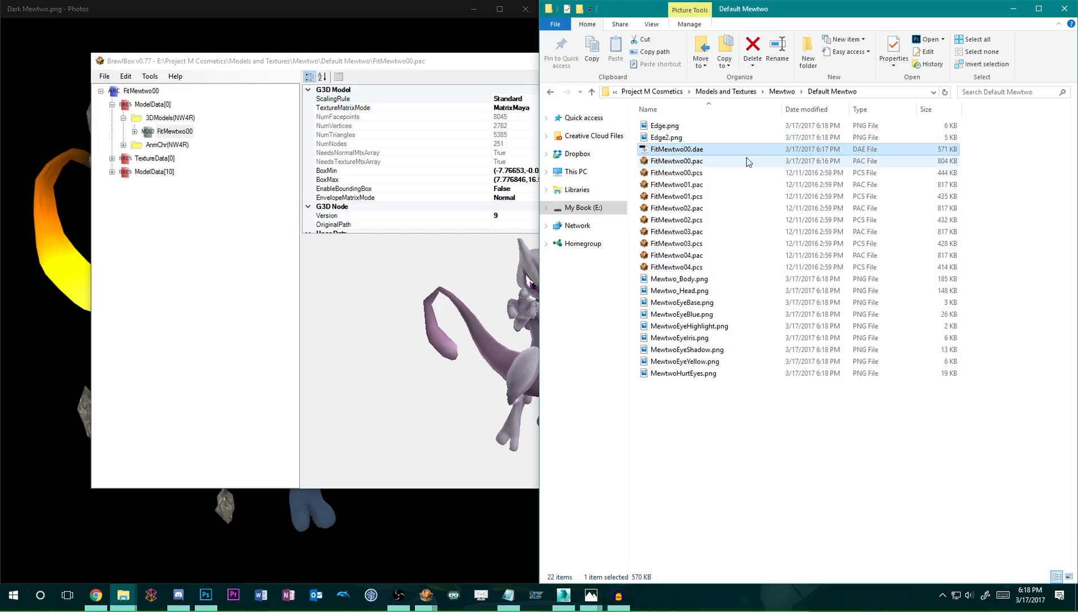
left_click(691, 137)
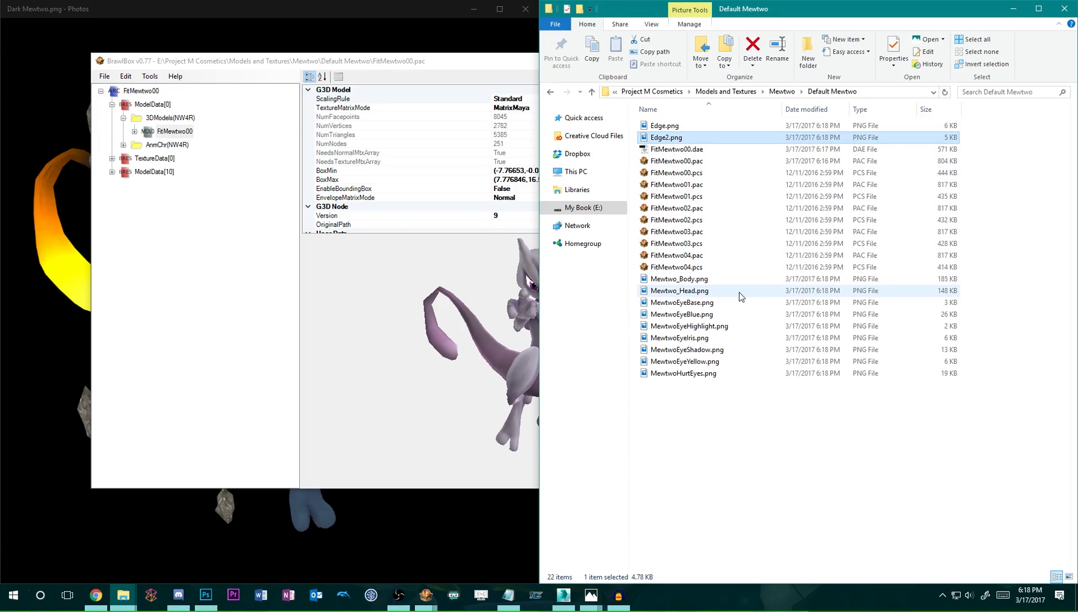
left_click(683, 151)
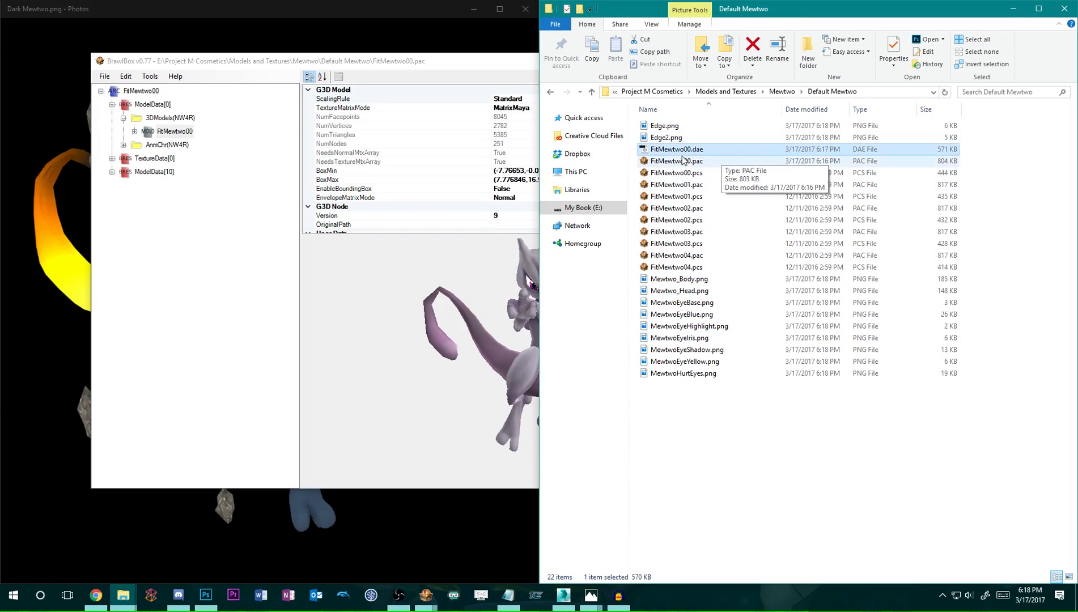
Copy the full folder path of the Default Mewtwo folder.
left_click(794, 91)
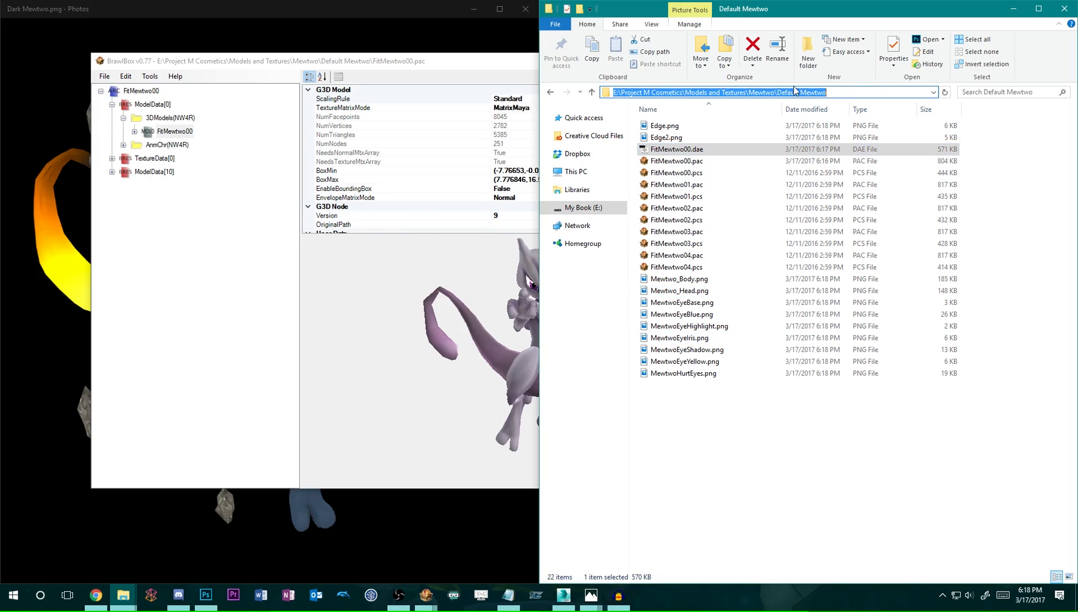
right_click(794, 90)
left_click(809, 125)
left_click(812, 411)
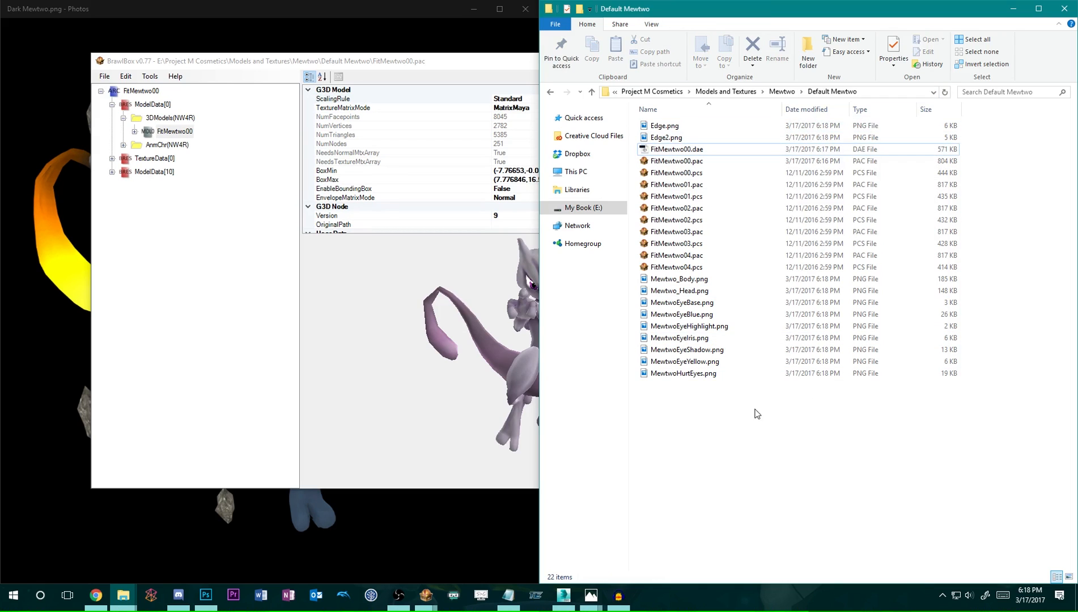
Switch to 3ds Max, browse to the copied Default Mewtwo path for opening a file, and show all file types.
left_click(563, 595)
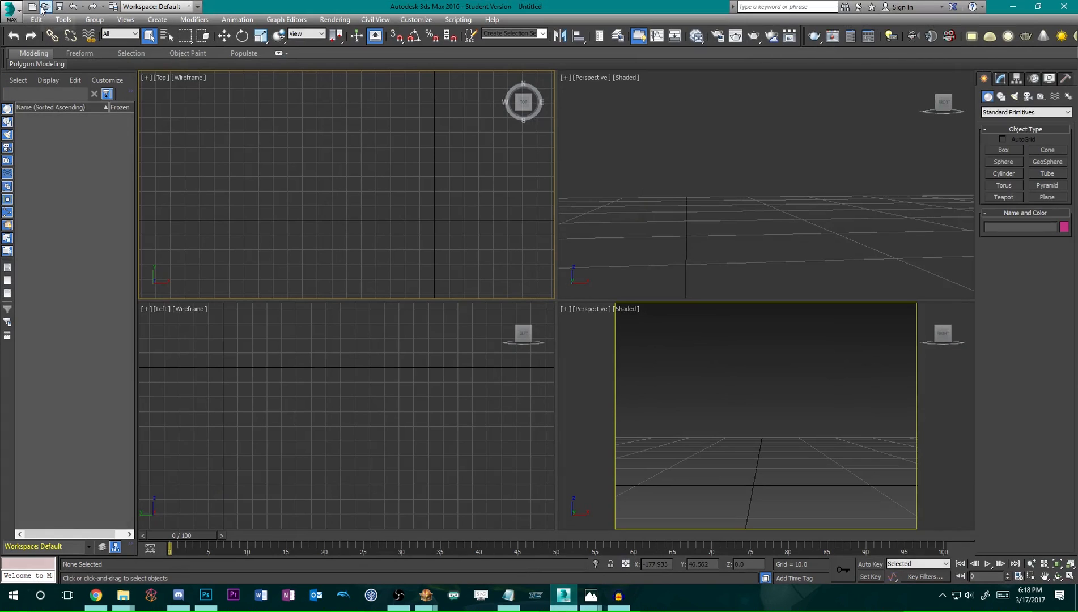
left_click(45, 7)
key("ctrl+v")
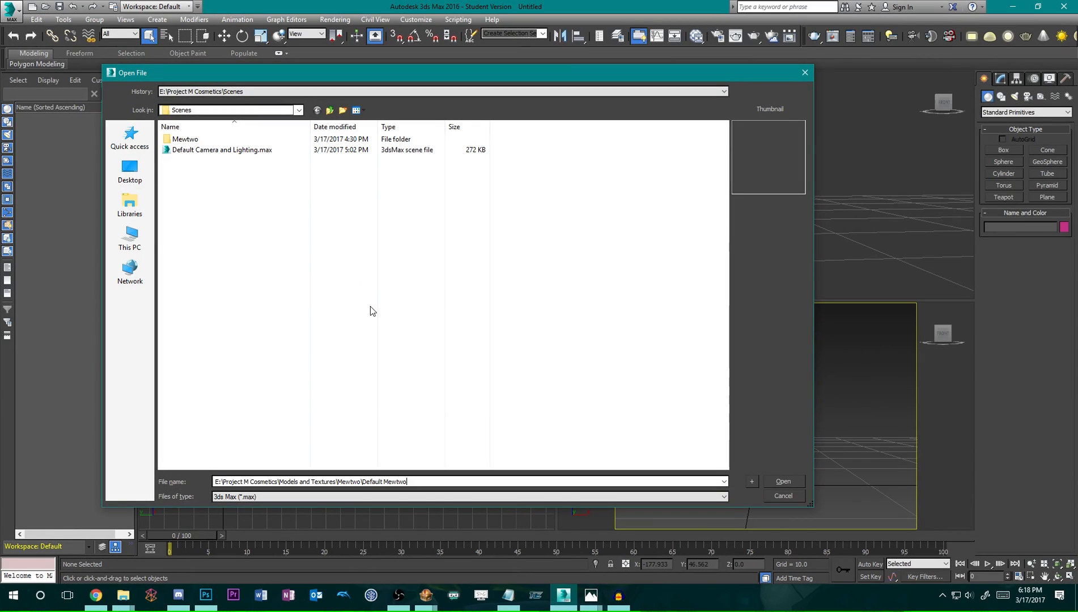
key("Return")
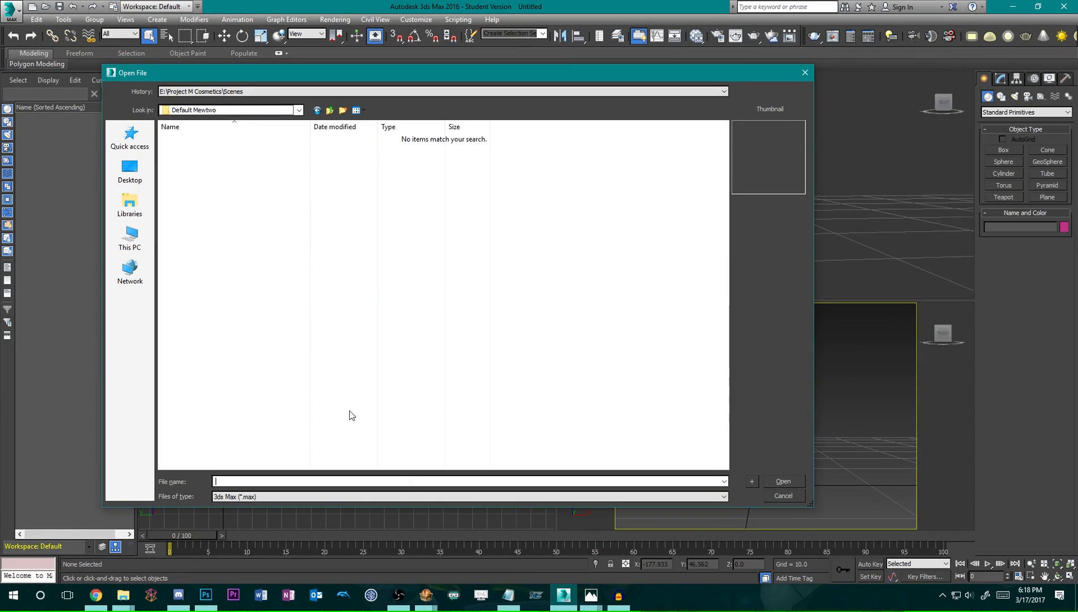
left_click_drag(413, 77, 387, 59)
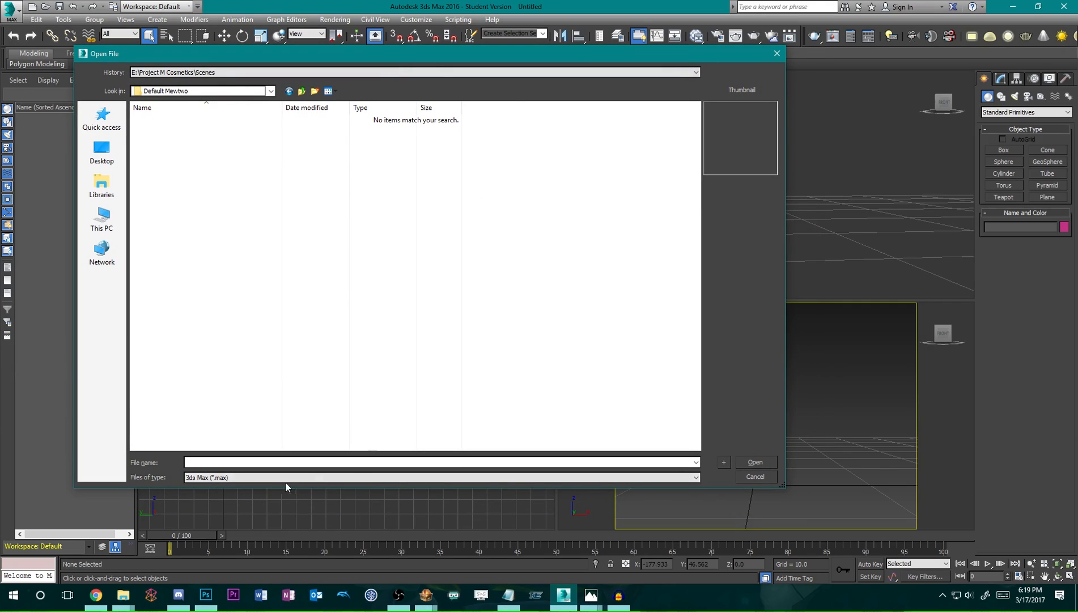
left_click(265, 479)
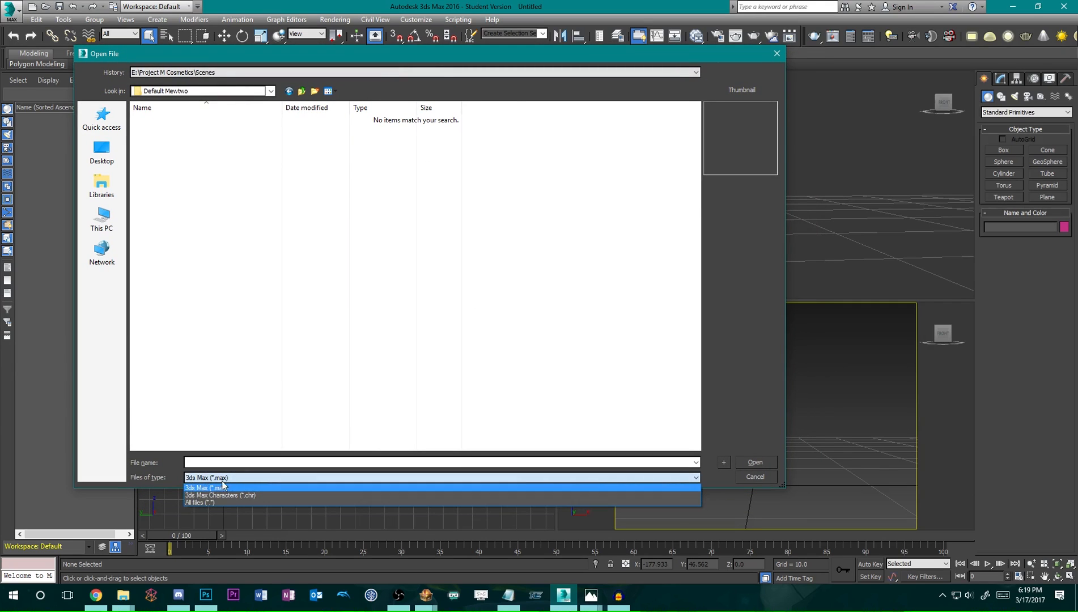
left_click(221, 502)
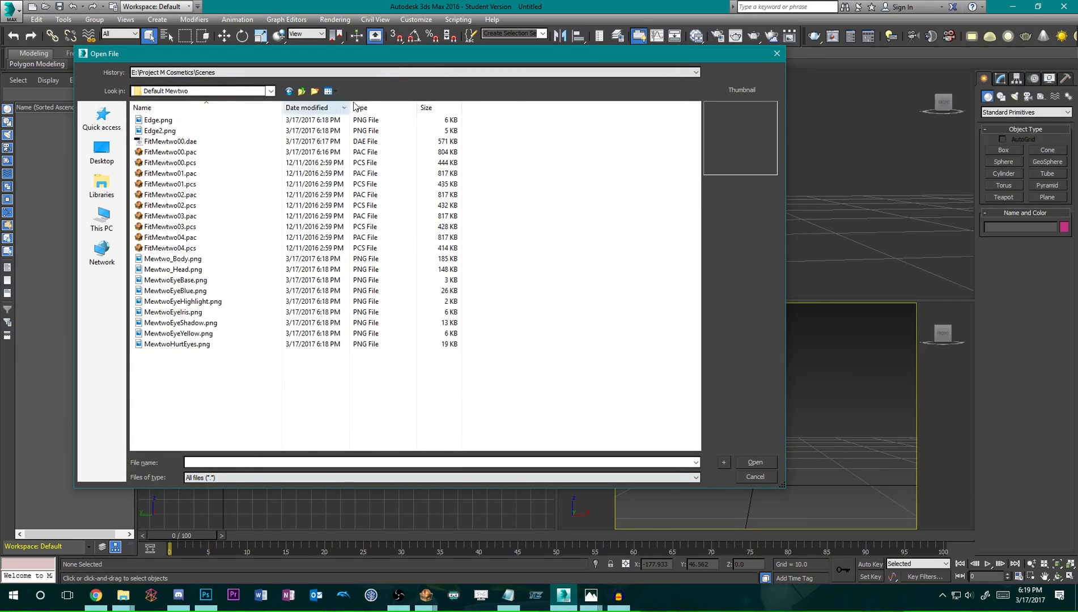
Open FitMewtwo00.dae using the existing user-defined FBX import settings and dismiss the import warning.
left_click(188, 143)
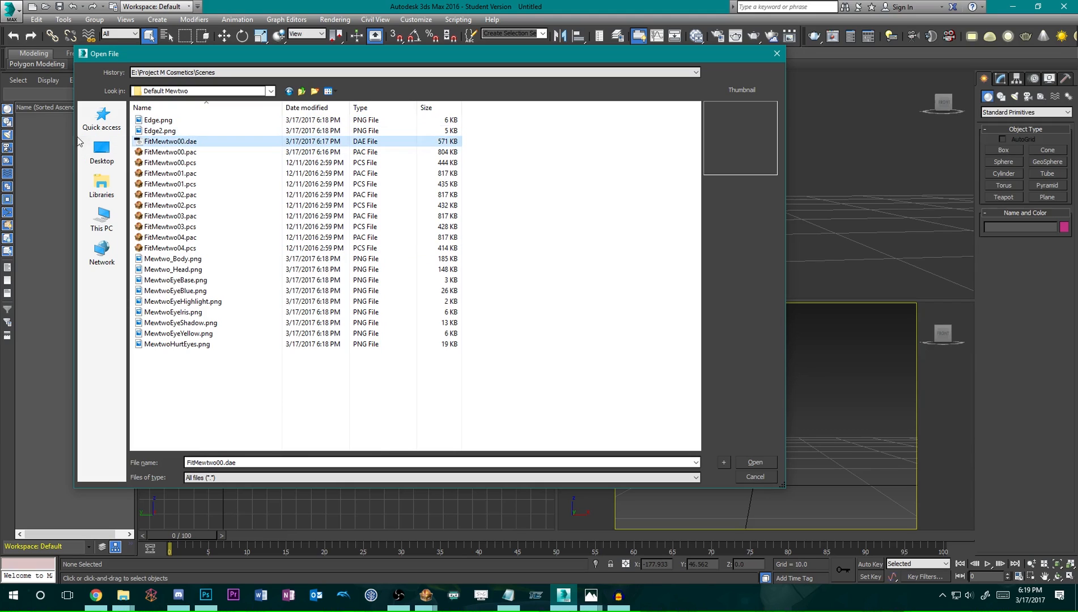
left_click(754, 463)
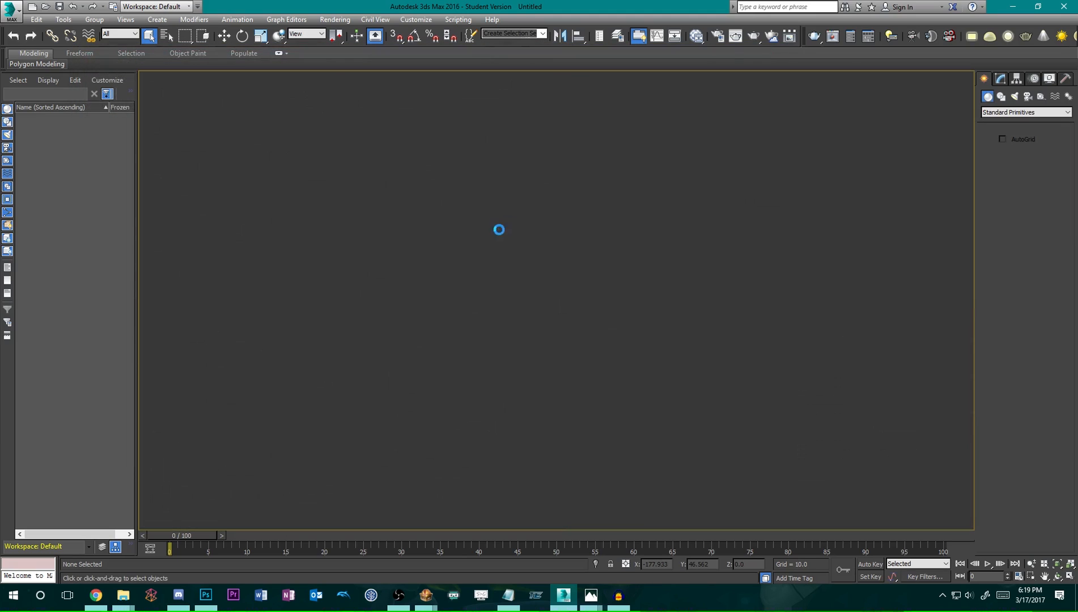
left_click_drag(747, 154, 743, 190)
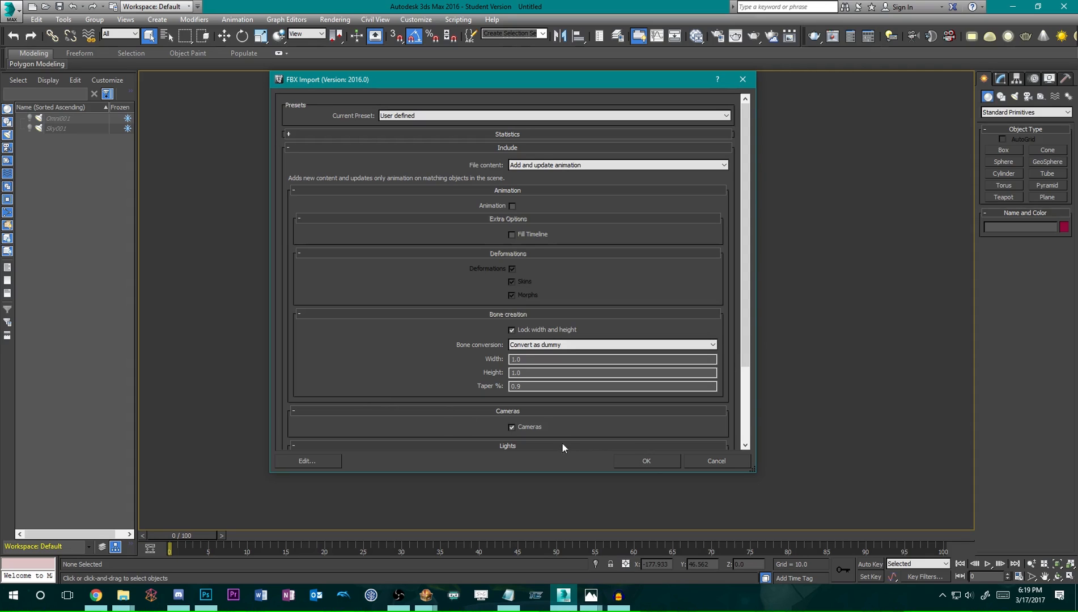
left_click(651, 462)
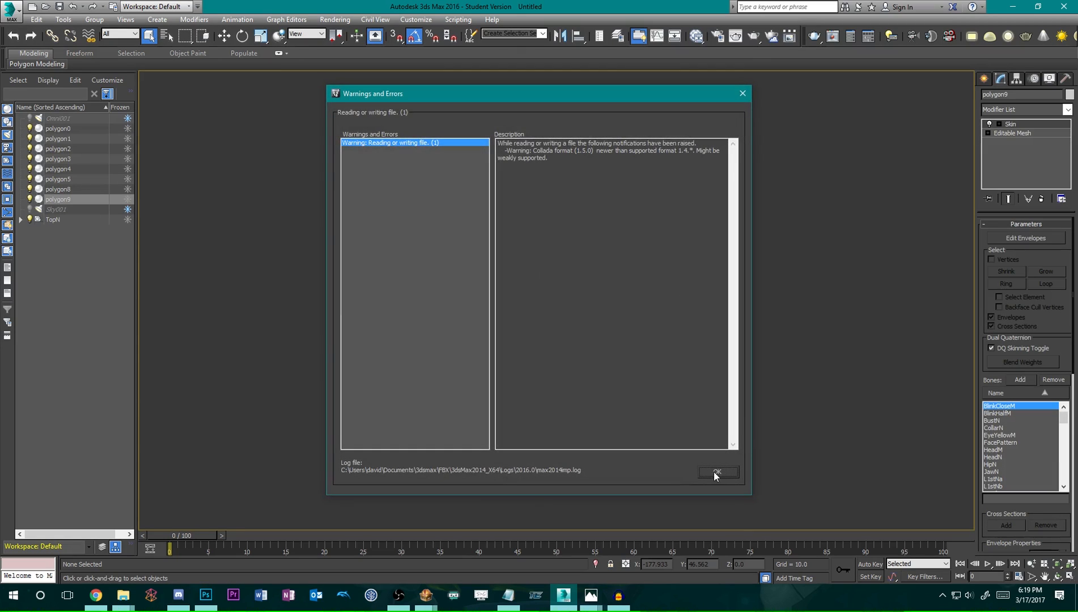
left_click(715, 470)
left_click(589, 392)
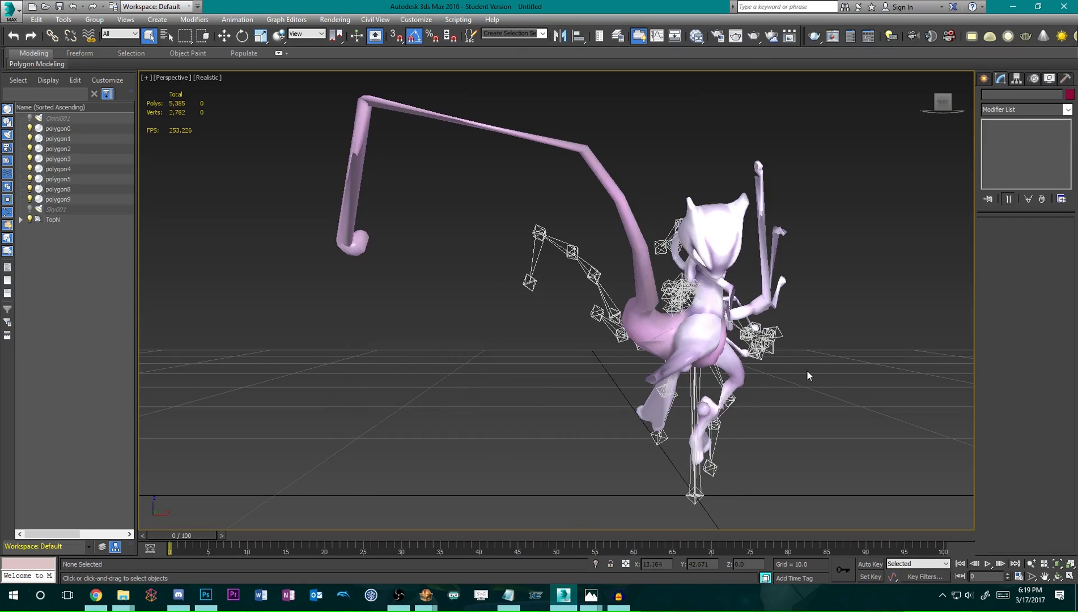
Select the TopN helper with all its child nodes and delete the whole bone hierarchy.
middle_click_drag(805, 372, 670, 340)
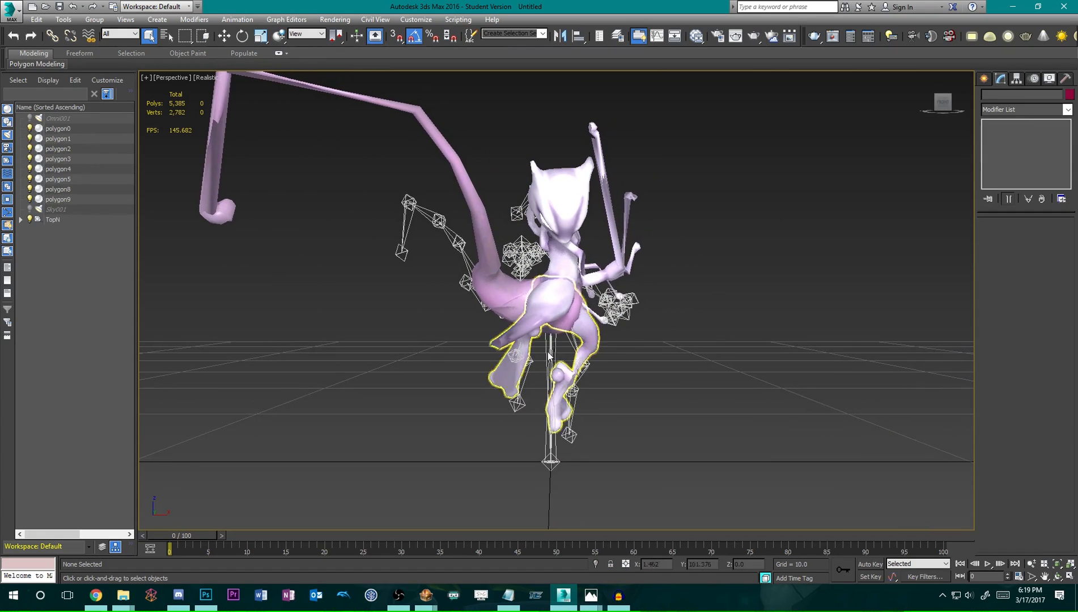
scroll(420, 339, "down", 3)
scroll(424, 337, "up", 2)
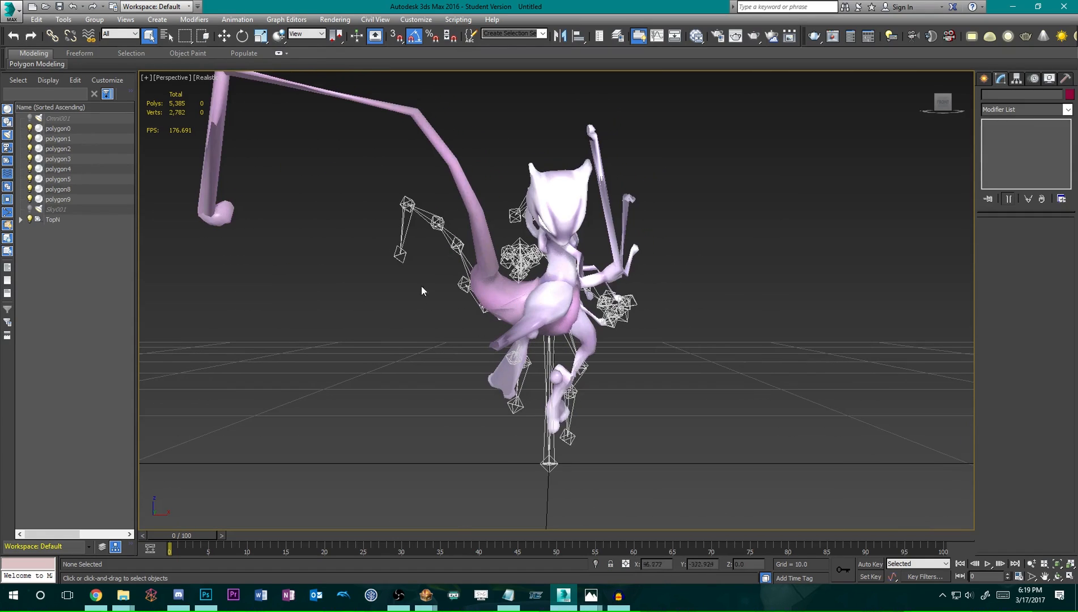
left_click(55, 220)
left_click(21, 220)
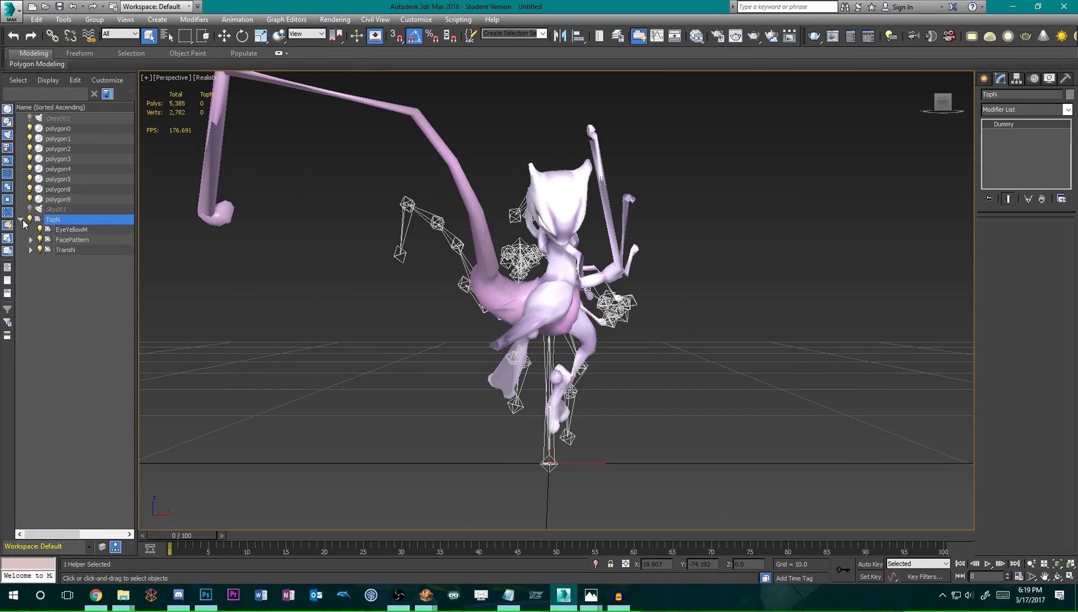
left_click(21, 220)
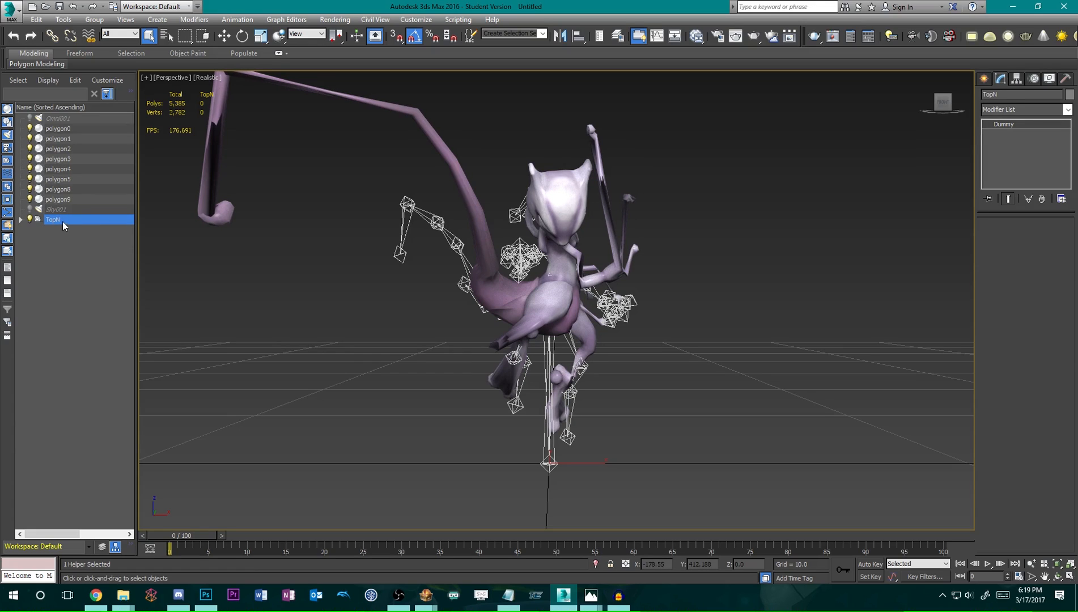
right_click(115, 221)
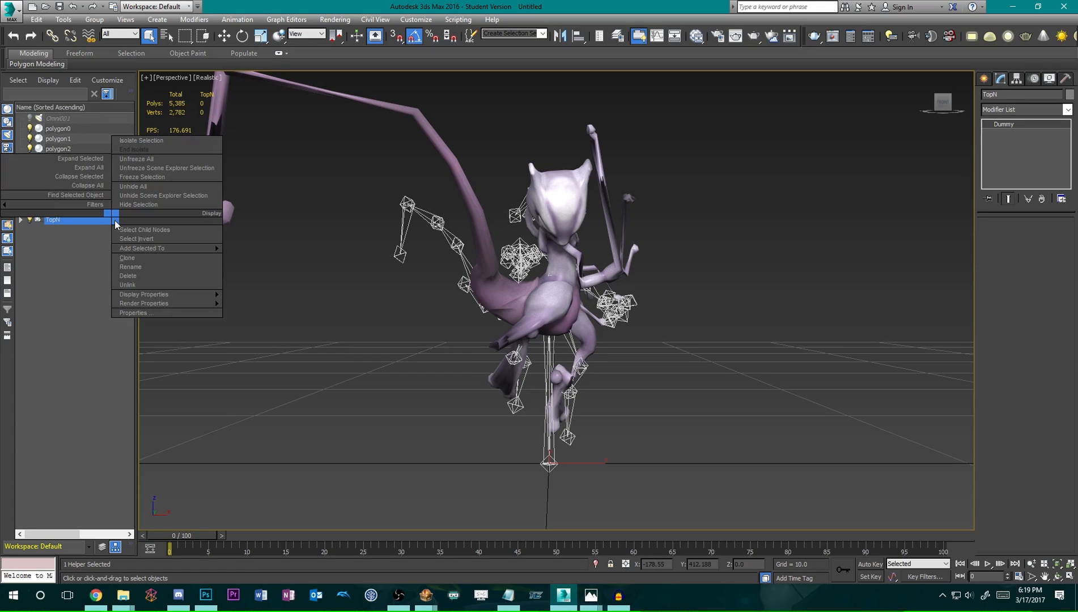
left_click(167, 229)
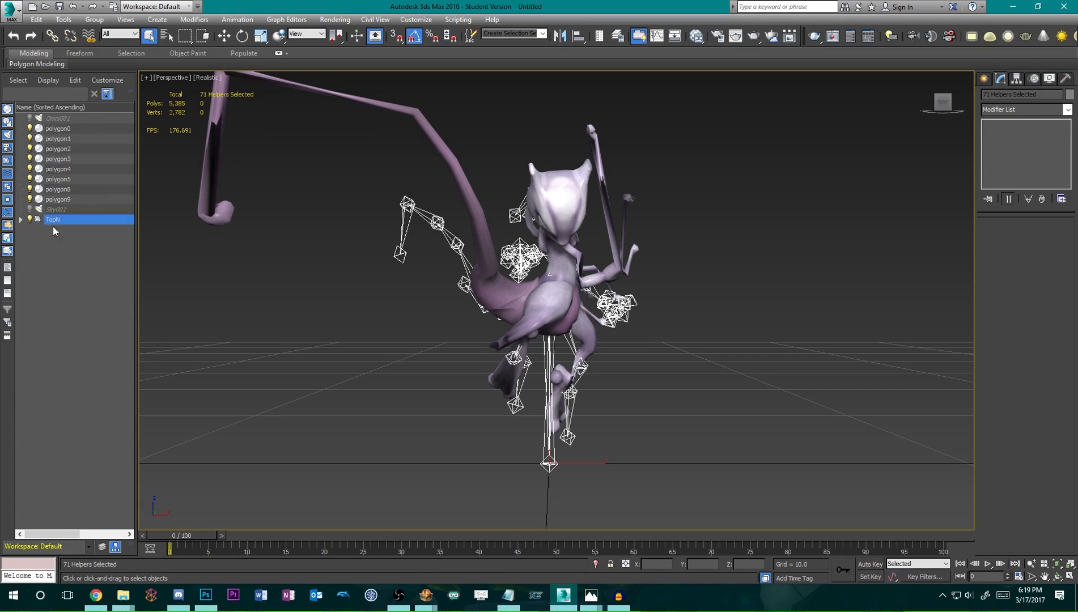
right_click(82, 221)
left_click(111, 276)
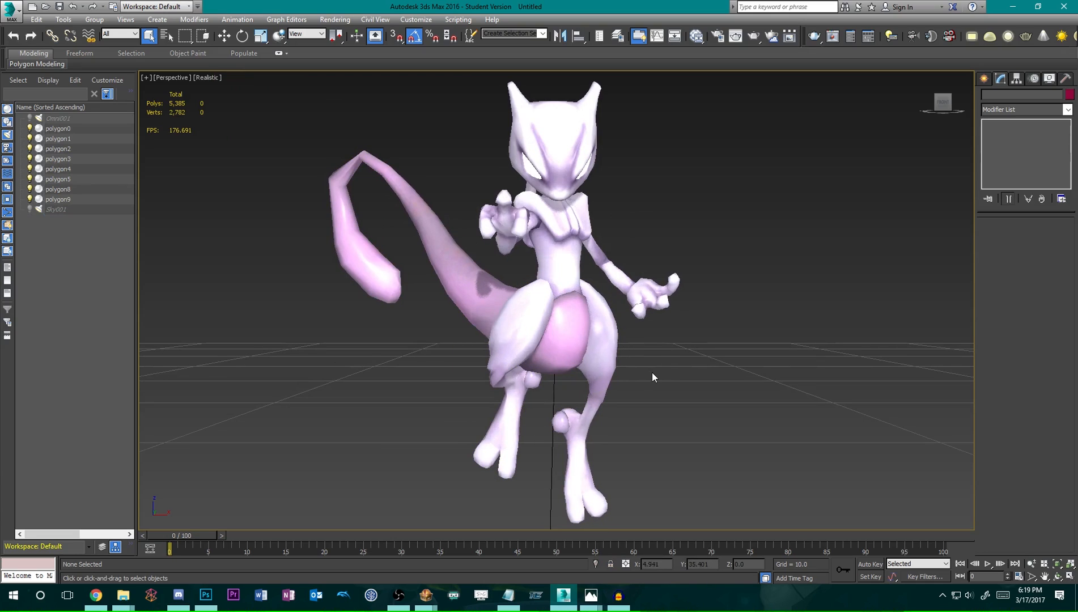
scroll(652, 375, "down", 3)
scroll(658, 368, "up", 2)
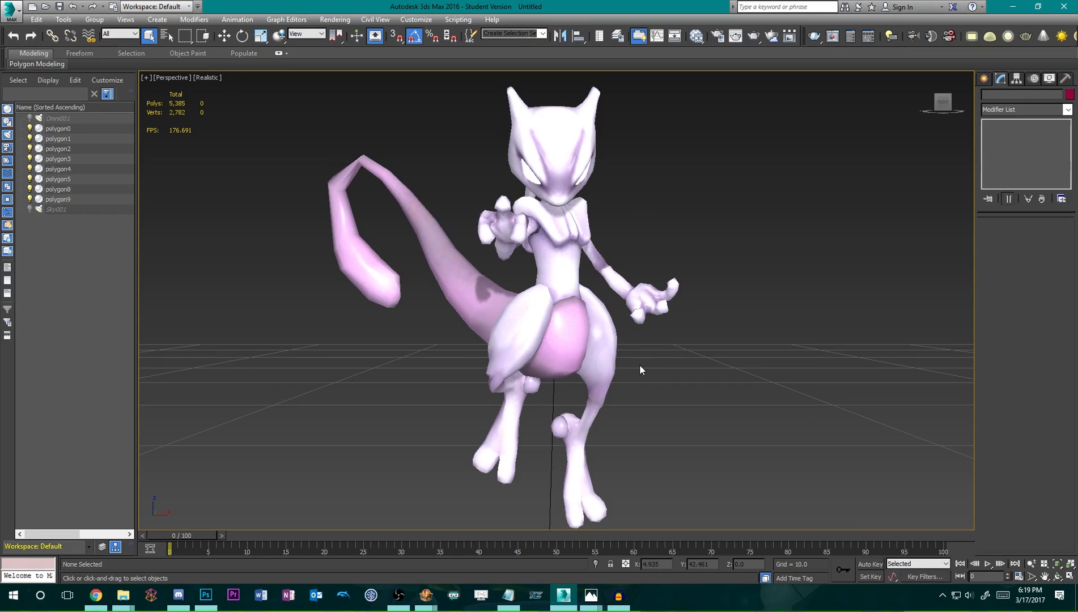
scroll(646, 367, "down", 2)
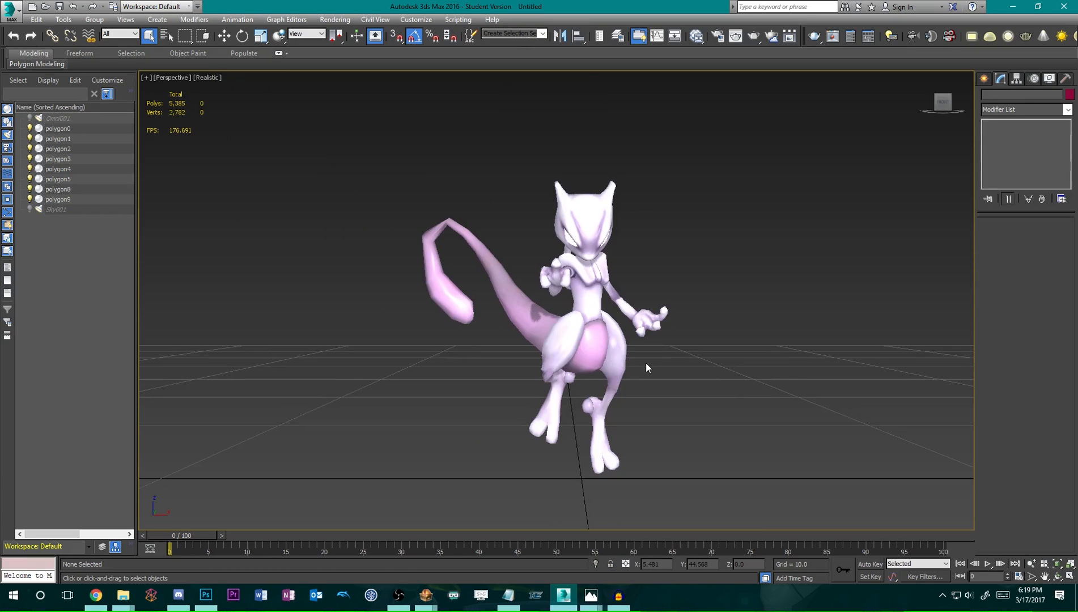
scroll(646, 363, "up", 2)
scroll(676, 397, "down", 2)
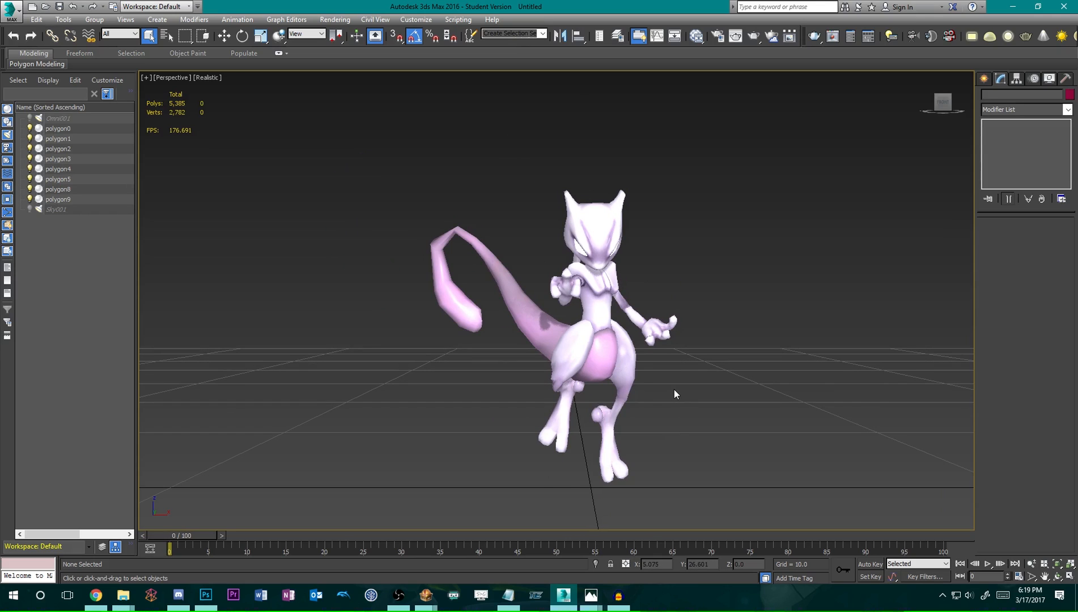
middle_click_drag(690, 401, 626, 390)
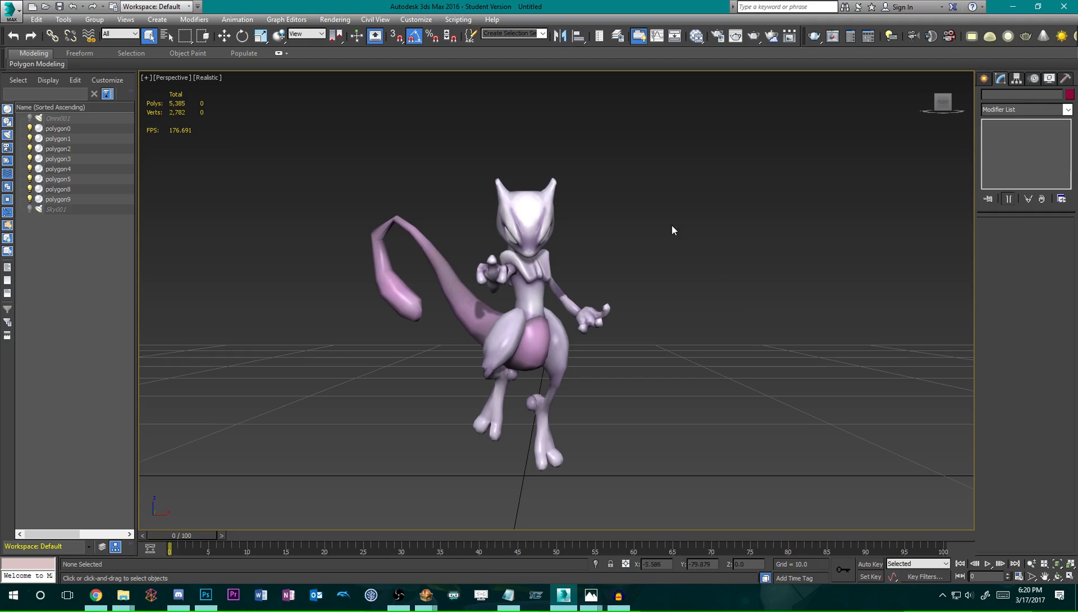
Open the Material Editor, switch it to the Compact Material Editor mode, and place it clear of the Mewtwo model.
key("m")
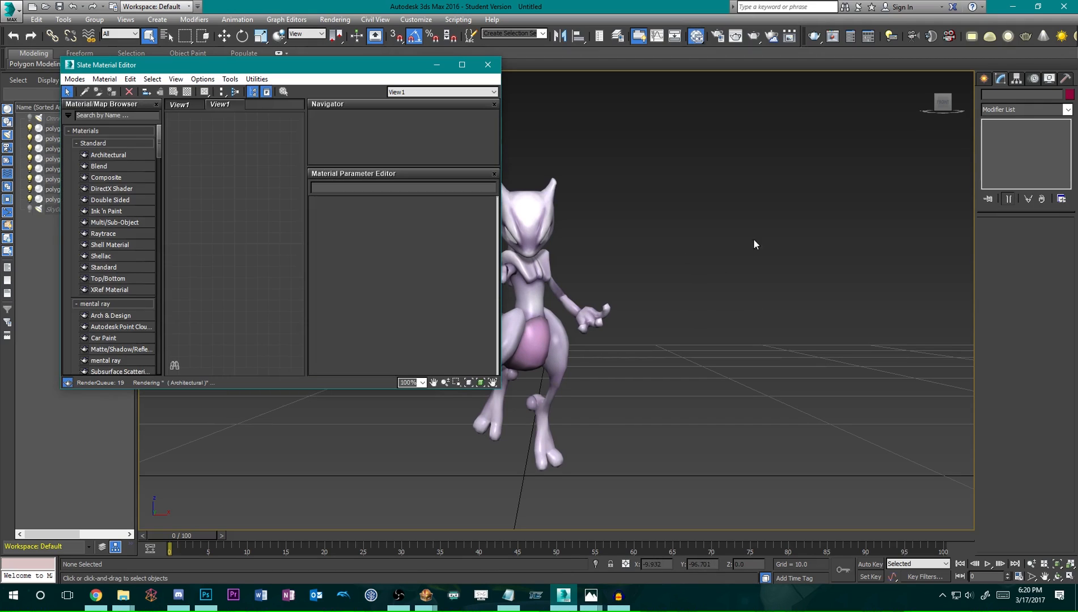
left_click_drag(284, 65, 265, 95)
left_click(48, 109)
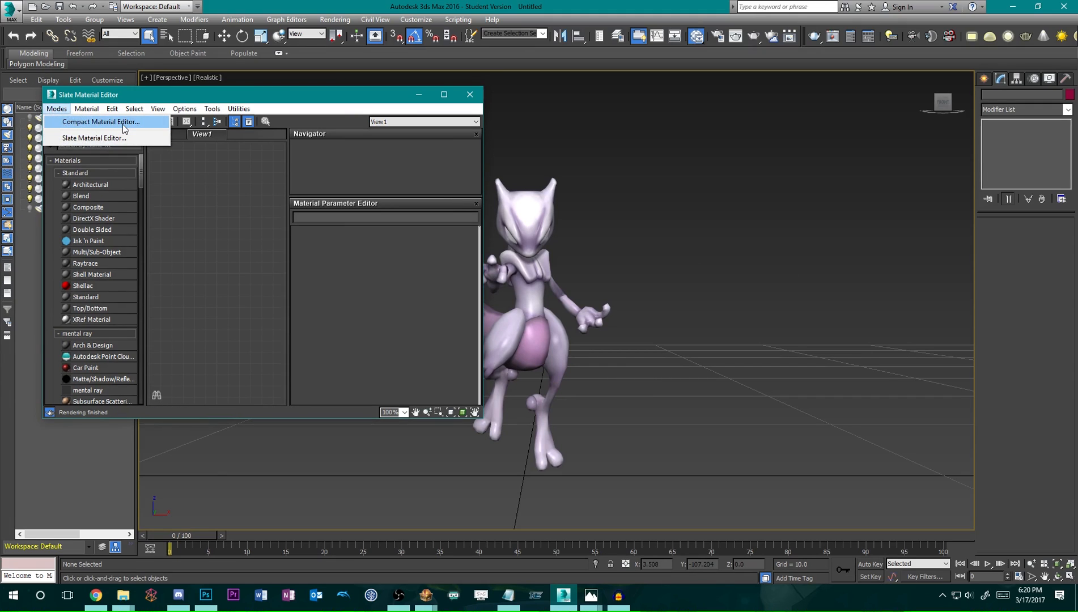
left_click(80, 126)
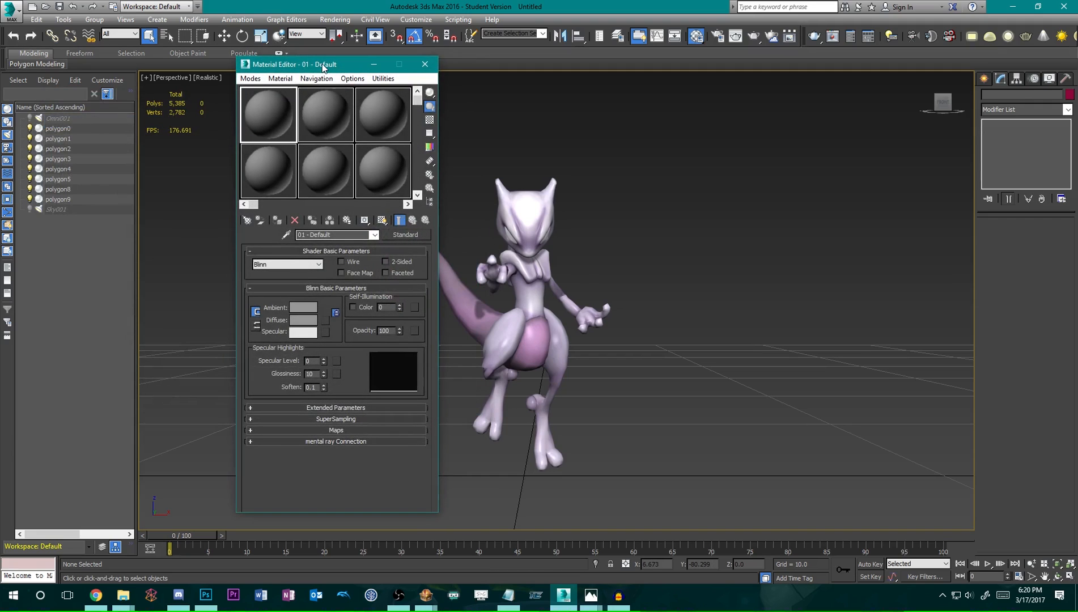
left_click_drag(322, 64, 210, 73)
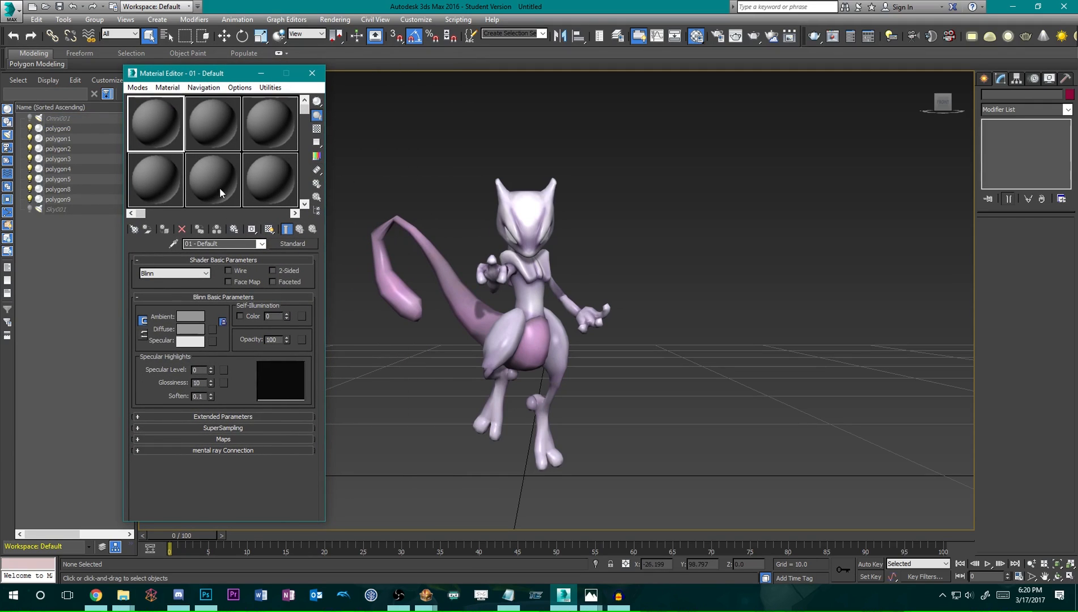
scroll(502, 394, "up", 5)
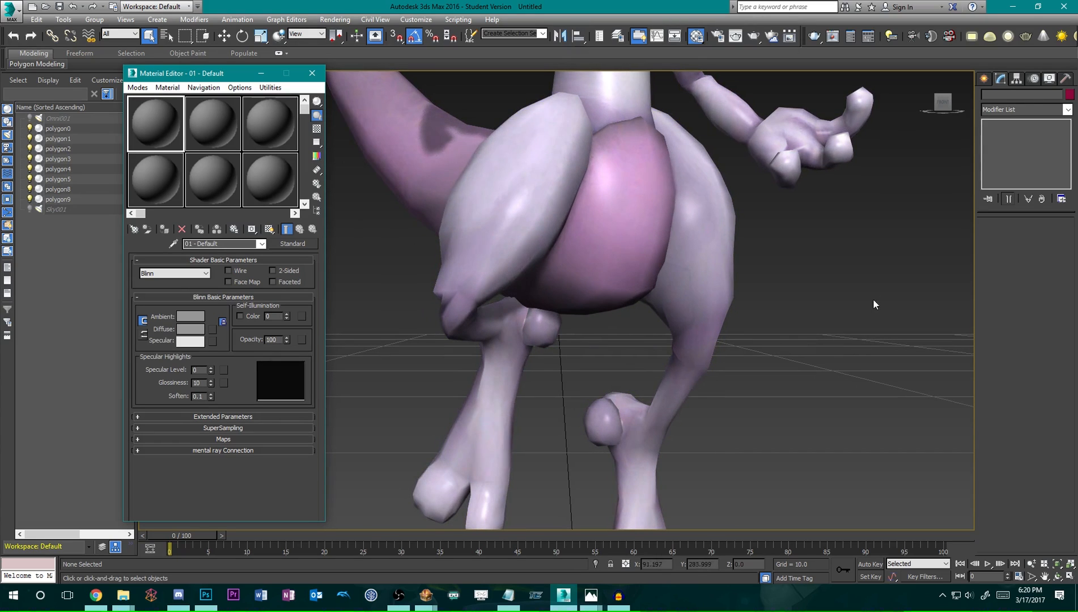
scroll(801, 338, "down", 5)
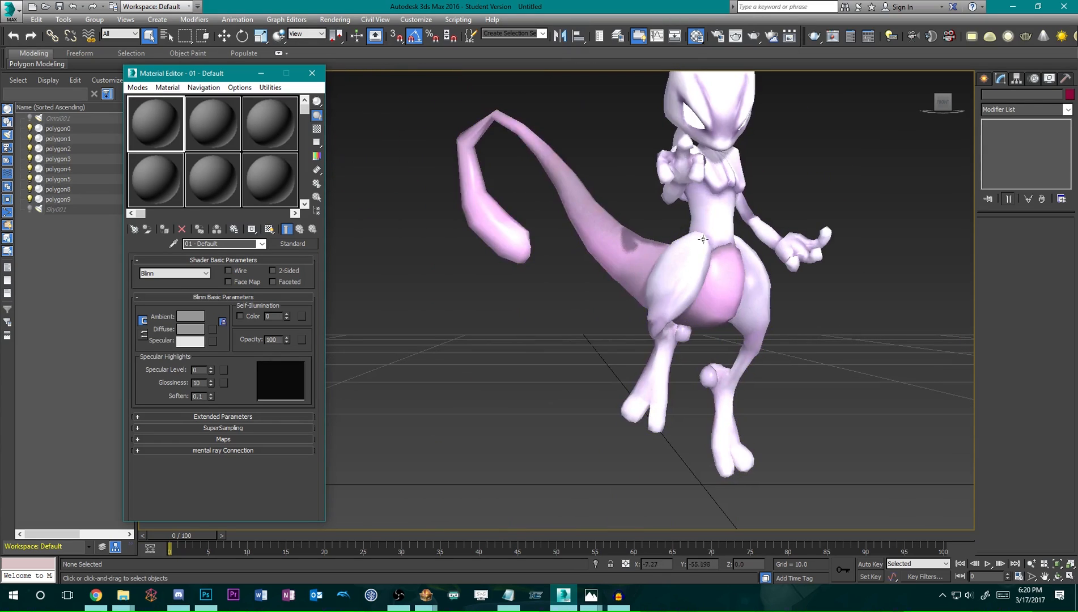
Pick the Body material from the Mewtwo model into the first sample slot and set its Specular Level to 0.
middle_click_drag(794, 402, 666, 282, "alt")
scroll(613, 296, "up", 2)
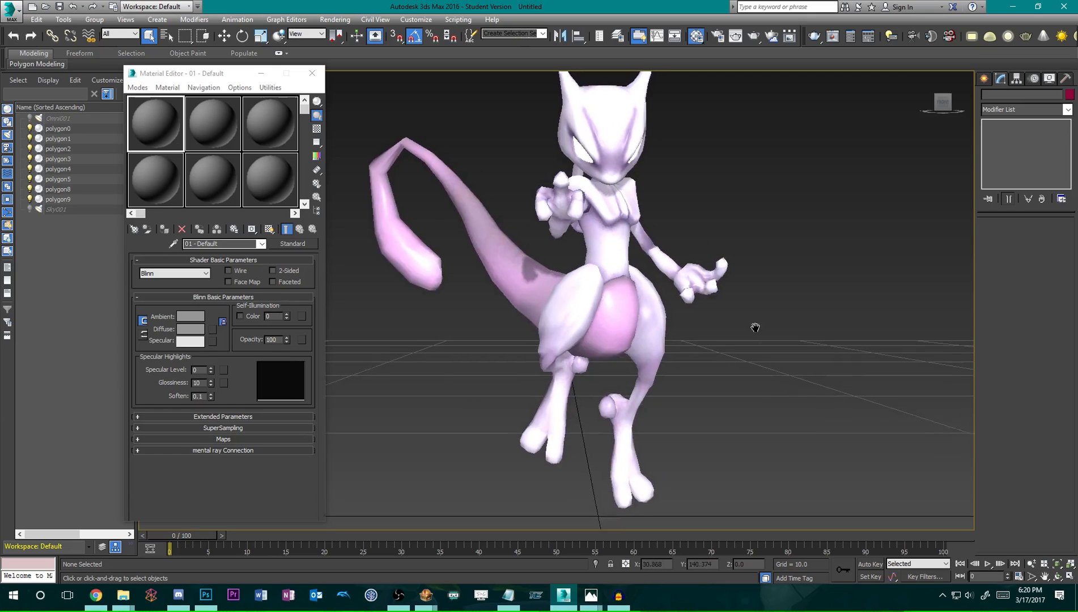
middle_click_drag(755, 327, 738, 349, "alt")
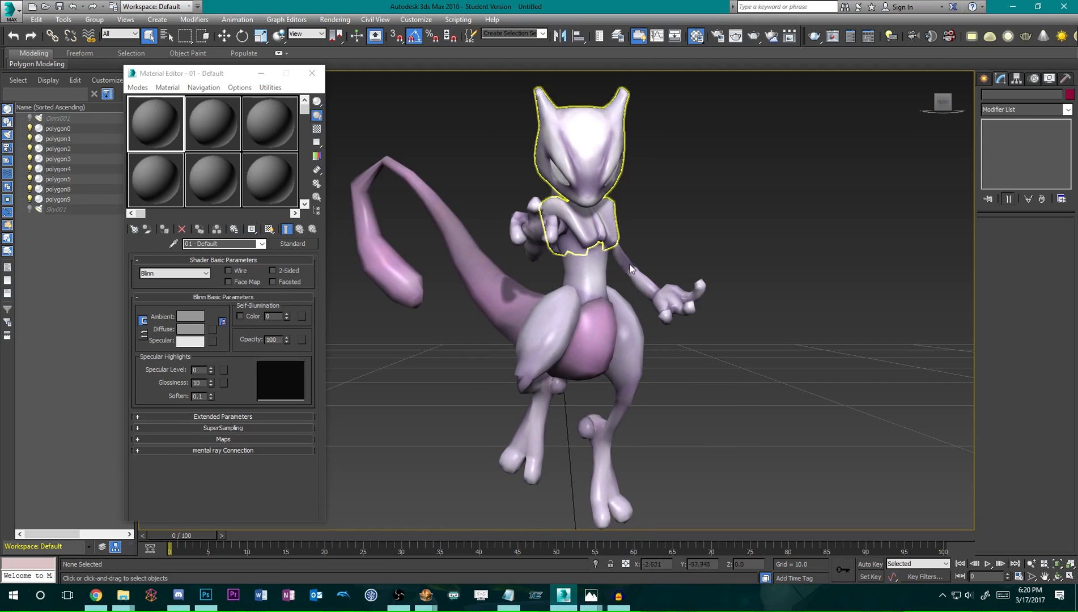
left_click(169, 137)
left_click(173, 244)
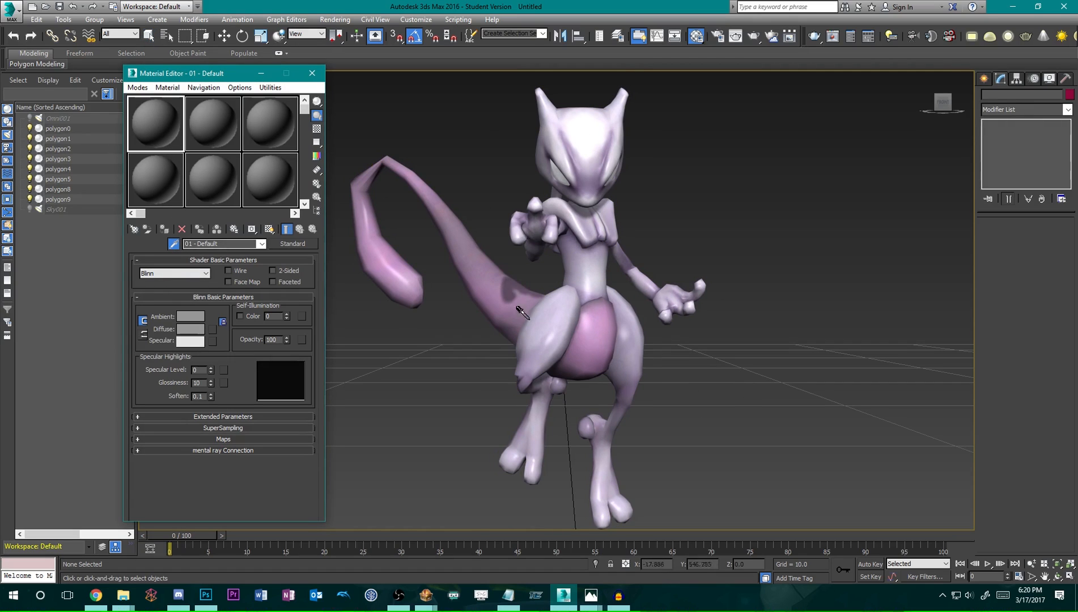
left_click(539, 328)
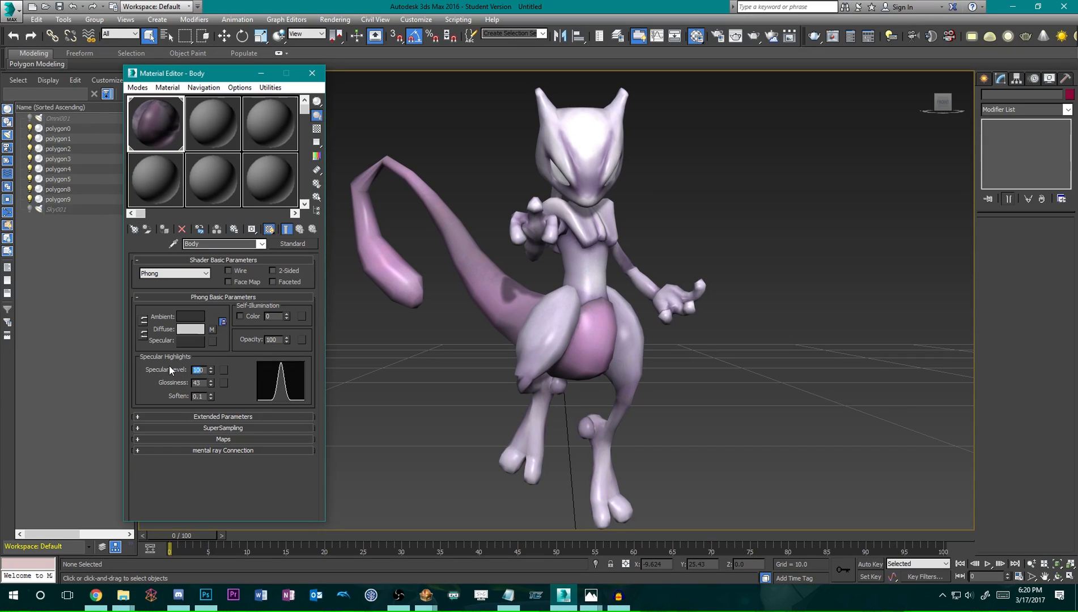
key("Return")
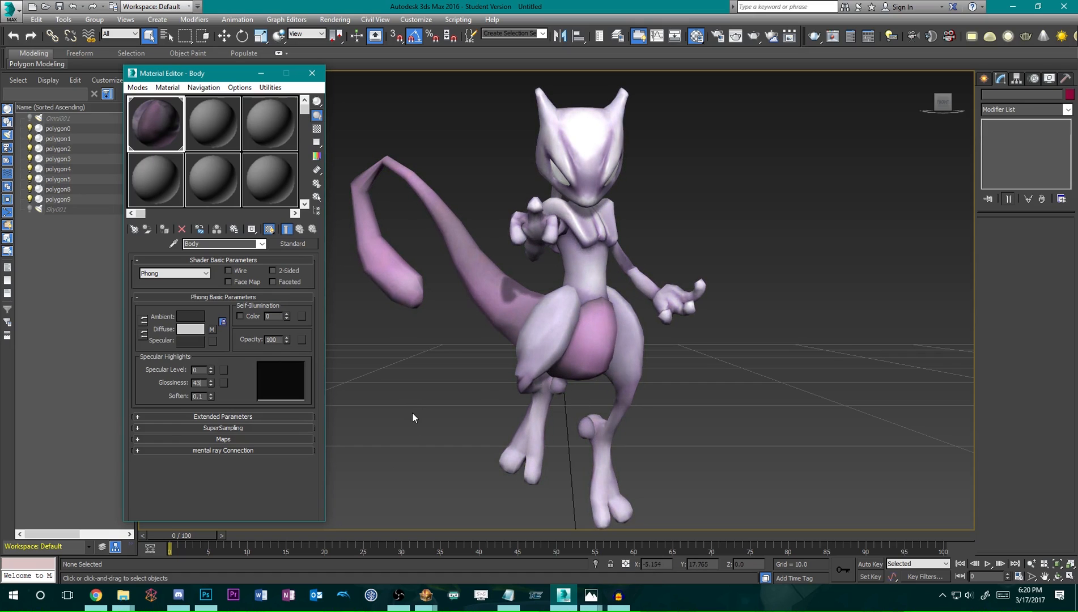
Pick the Head material from Mewtwo's head into the second sample slot and set its Specular Level to 0.
left_click(214, 130)
left_click(173, 244)
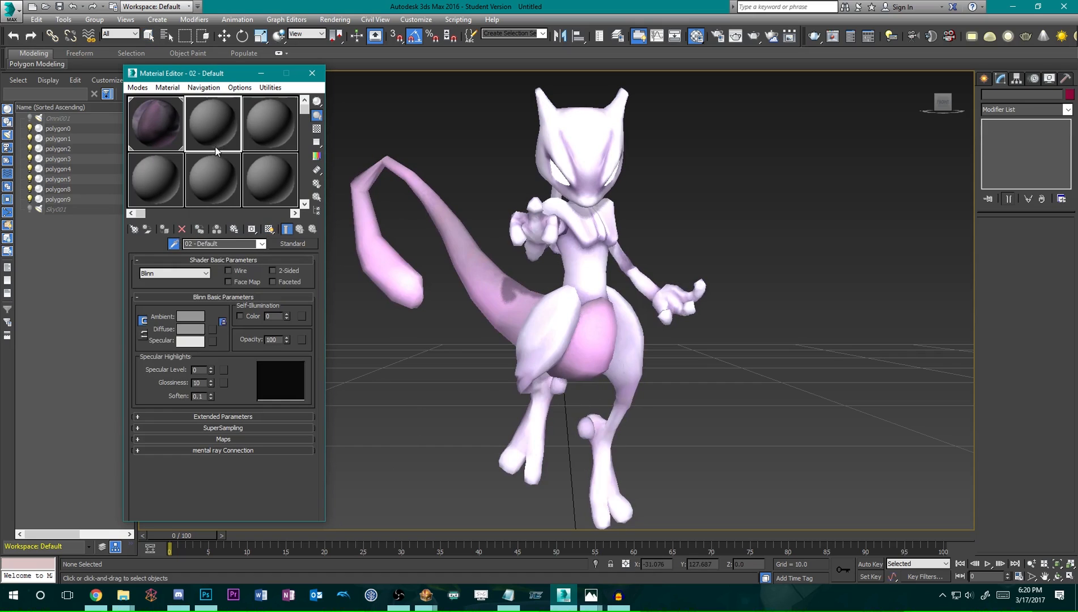
left_click(580, 147)
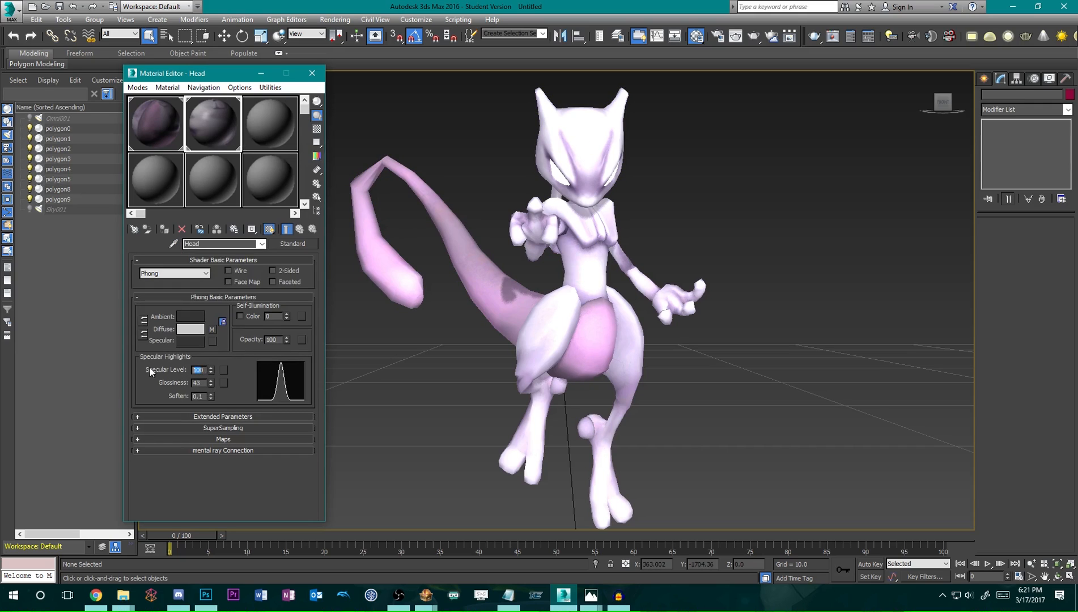
type("0")
Sample the hand, leg, neck tube and tail into the third slot to check which material each part uses.
left_click(272, 130)
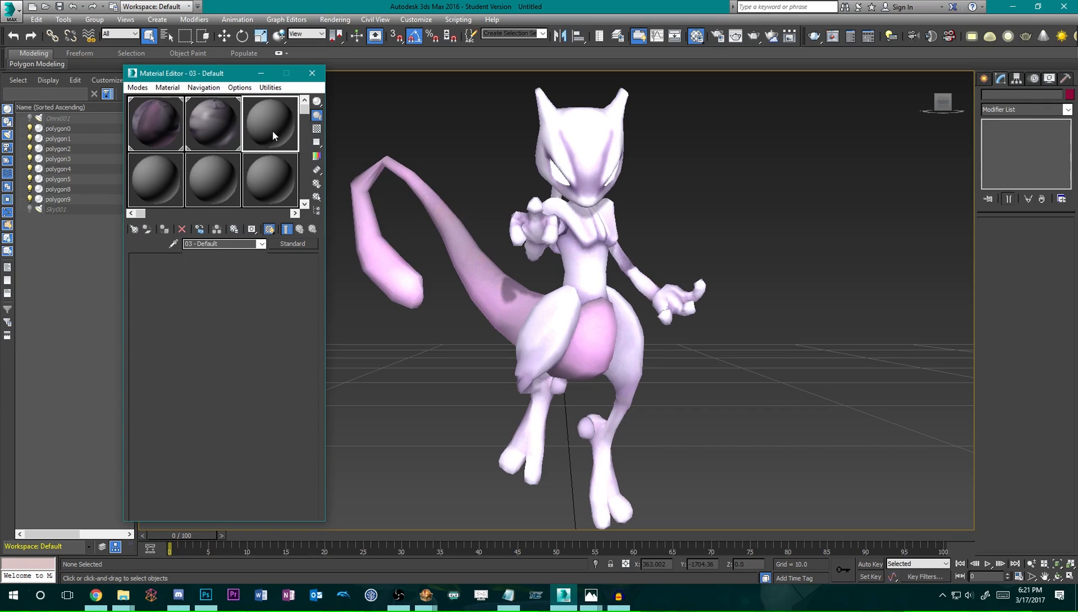
left_click(173, 243)
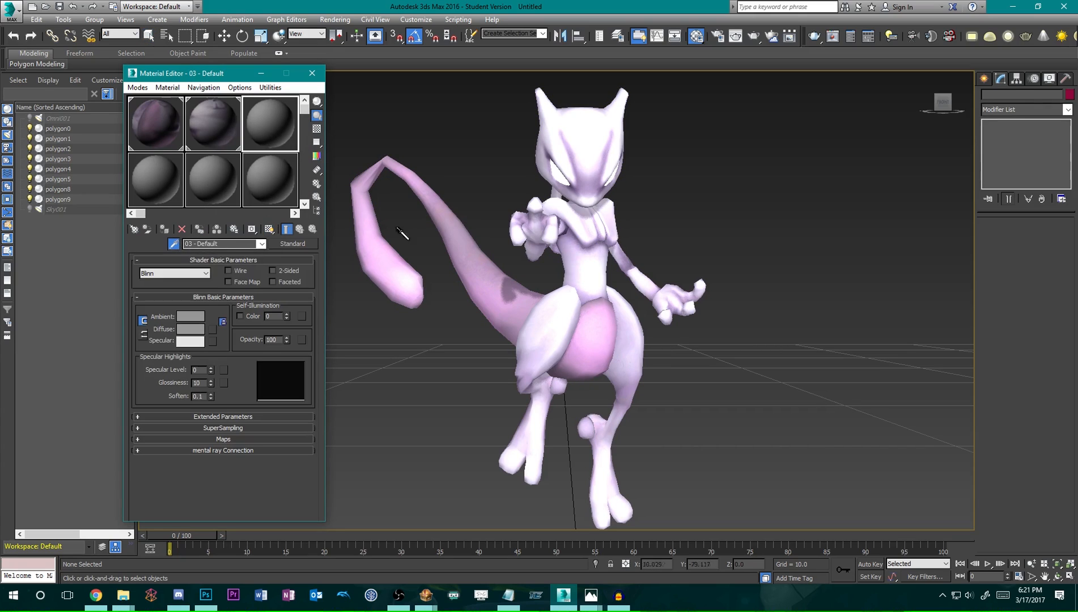
left_click(536, 224)
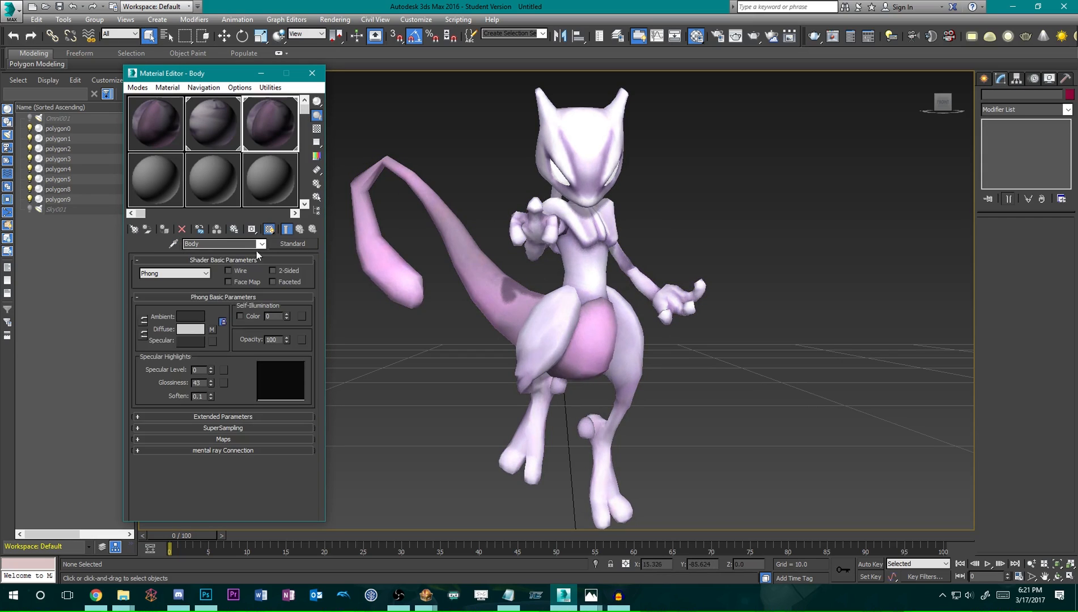
left_click(173, 244)
left_click(527, 430)
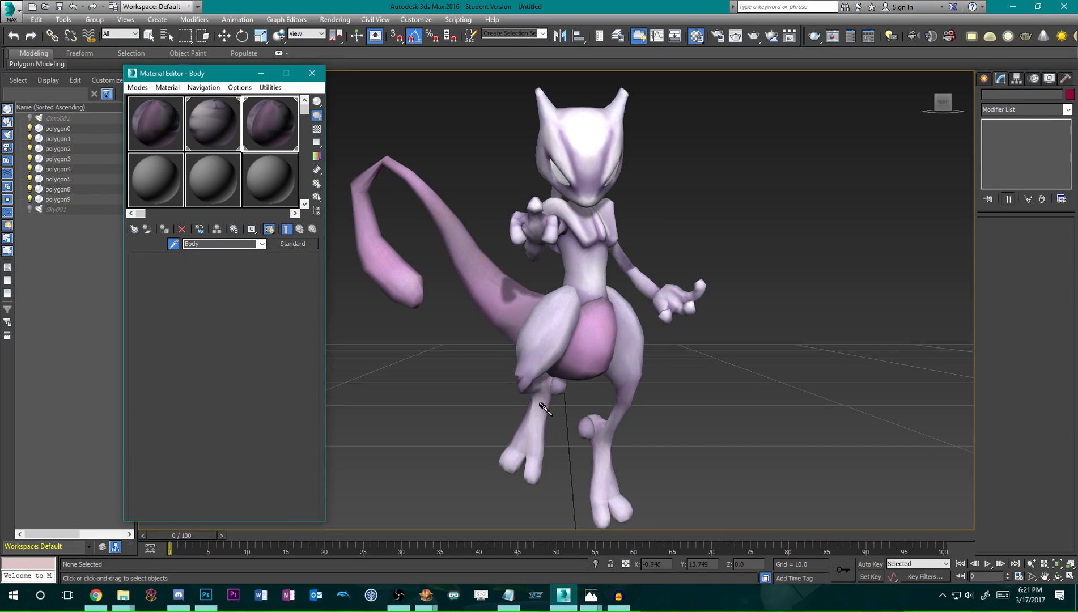
left_click(540, 404)
left_click(173, 243)
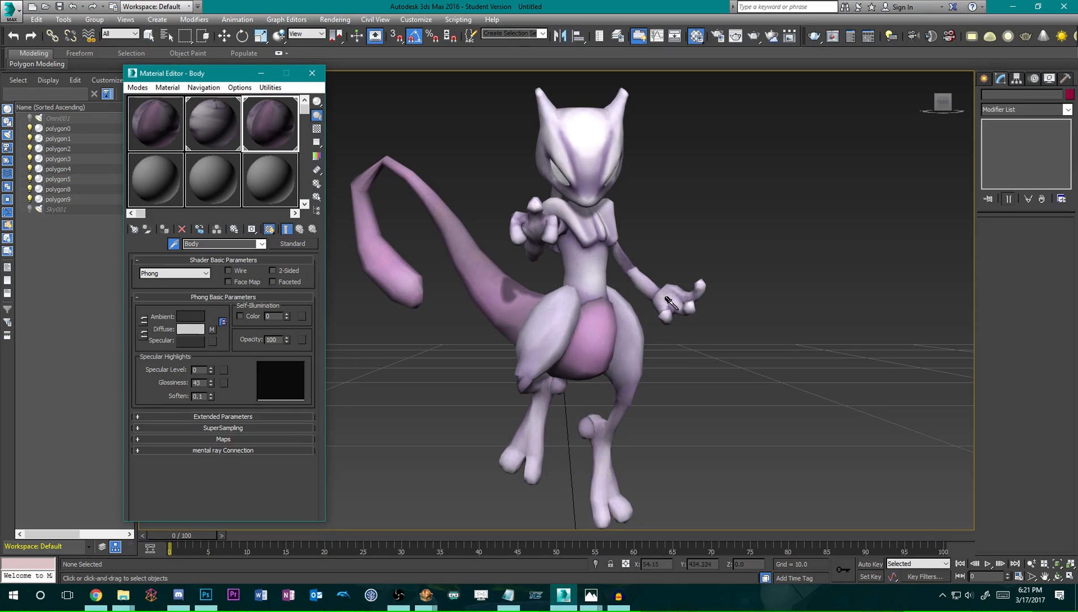
middle_click_drag(558, 250, 600, 250, "alt")
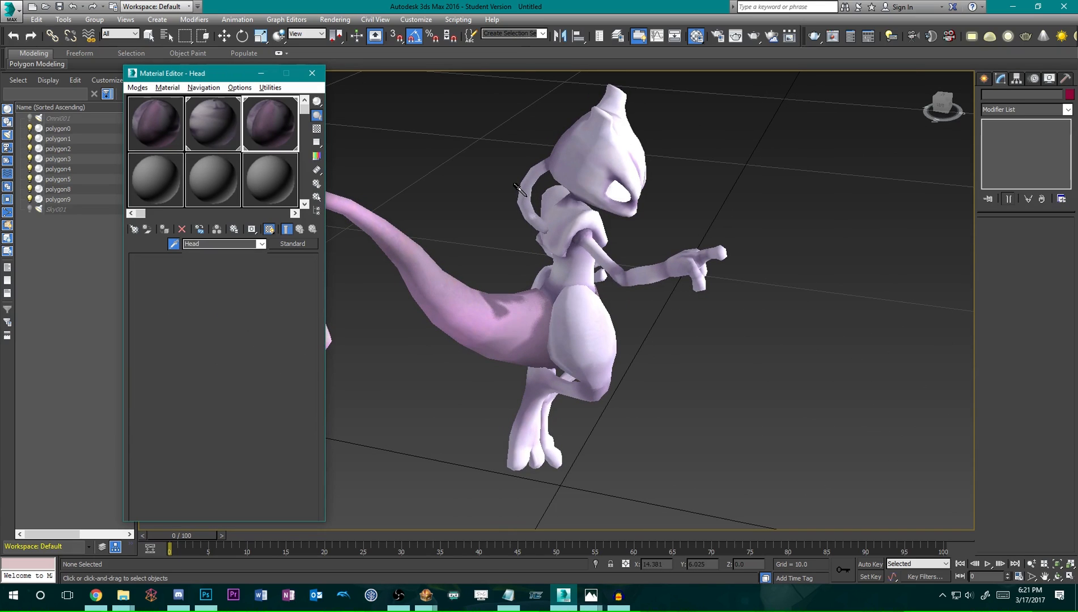
left_click(520, 191)
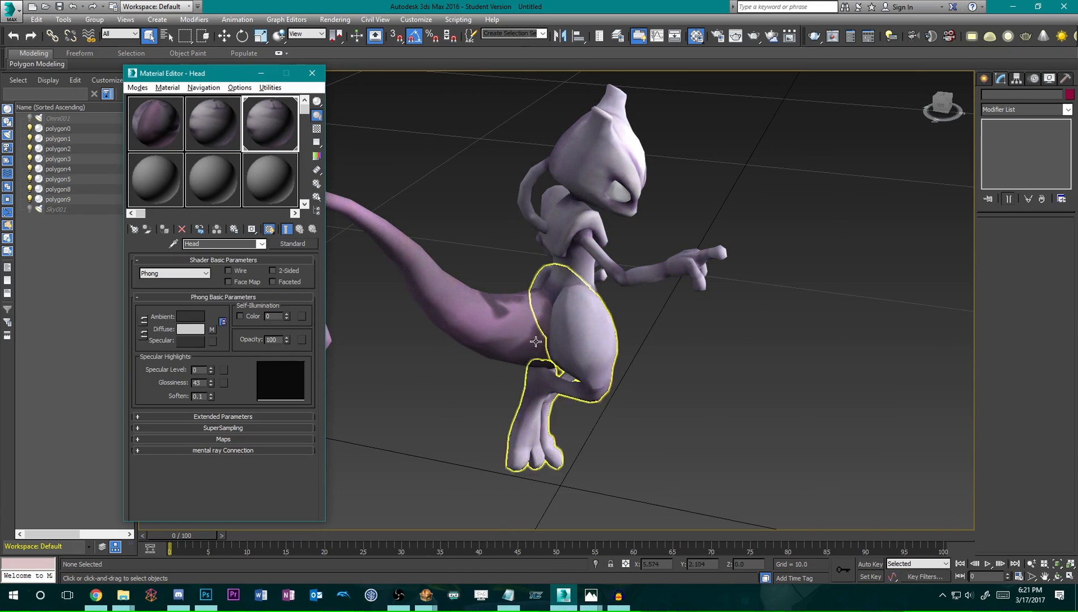
middle_click_drag(586, 338, 541, 325, "alt")
left_click(174, 243)
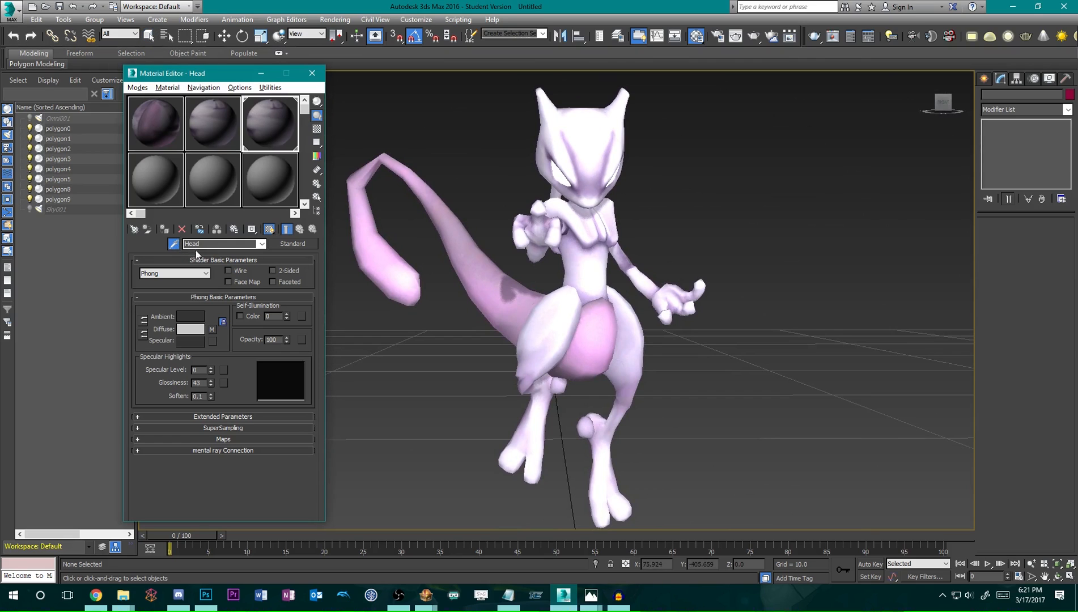
left_click(459, 266)
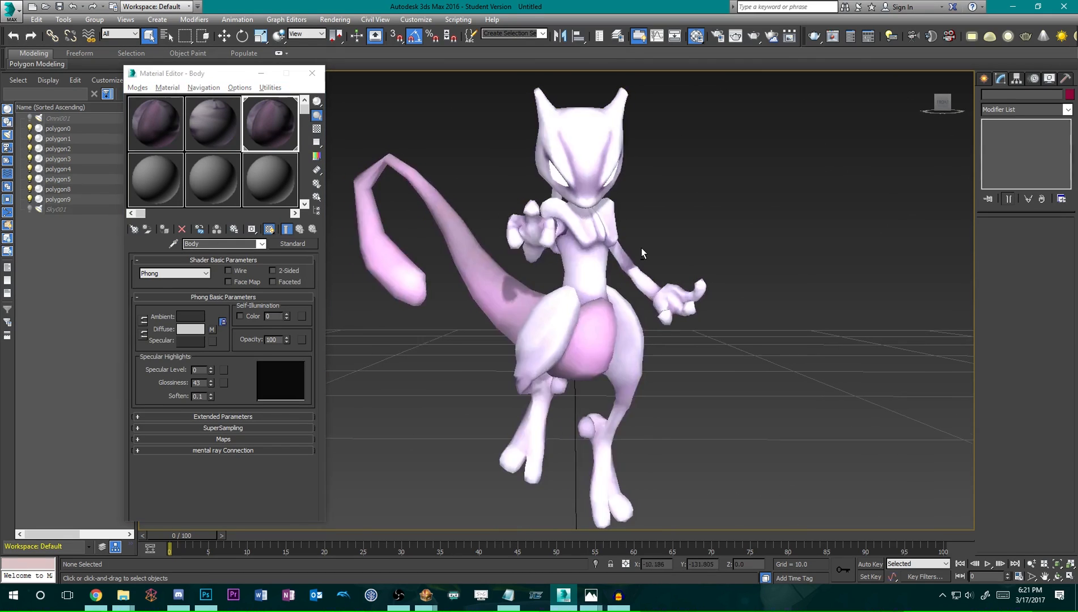
Pick the EyeL material from the model into the third sample slot and set its Specular Level to 0.
middle_click_drag(641, 247, 566, 241, "alt")
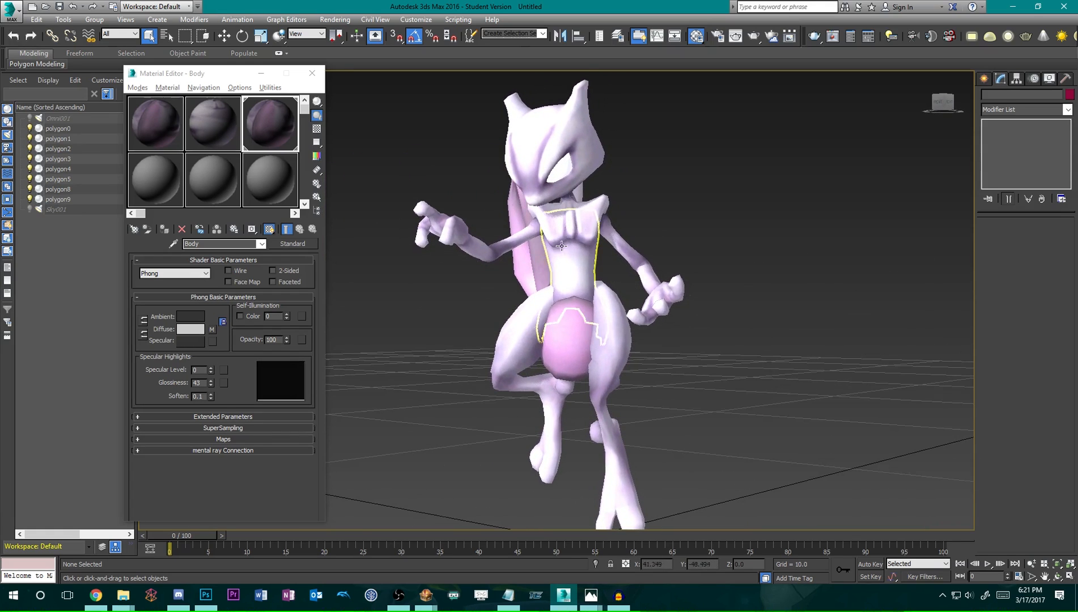
left_click(157, 173)
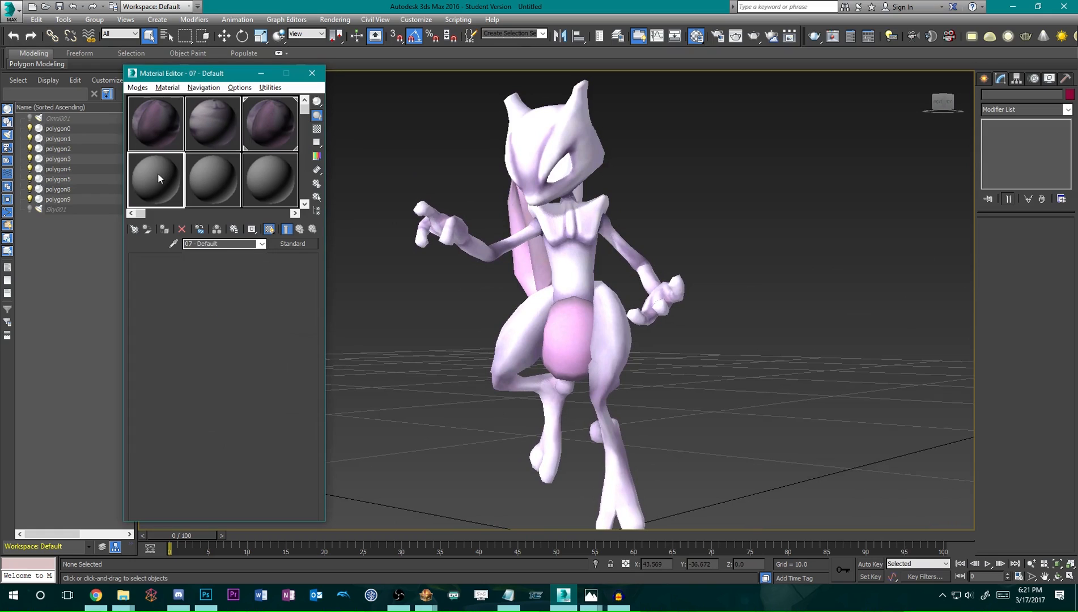
left_click(270, 136)
left_click(173, 244)
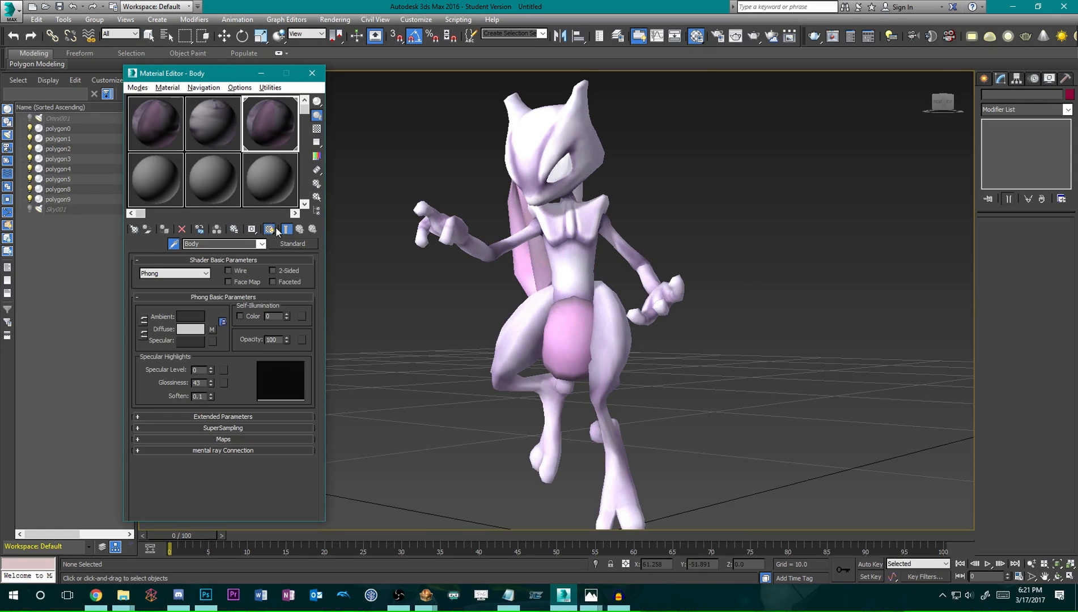
left_click(509, 194)
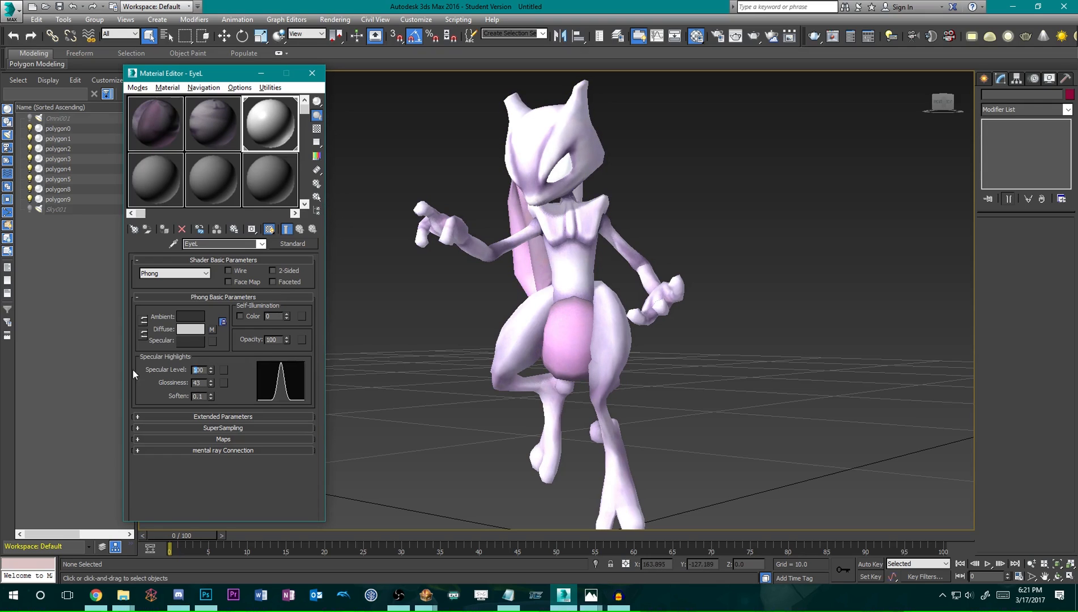
type("0")
key("Tab")
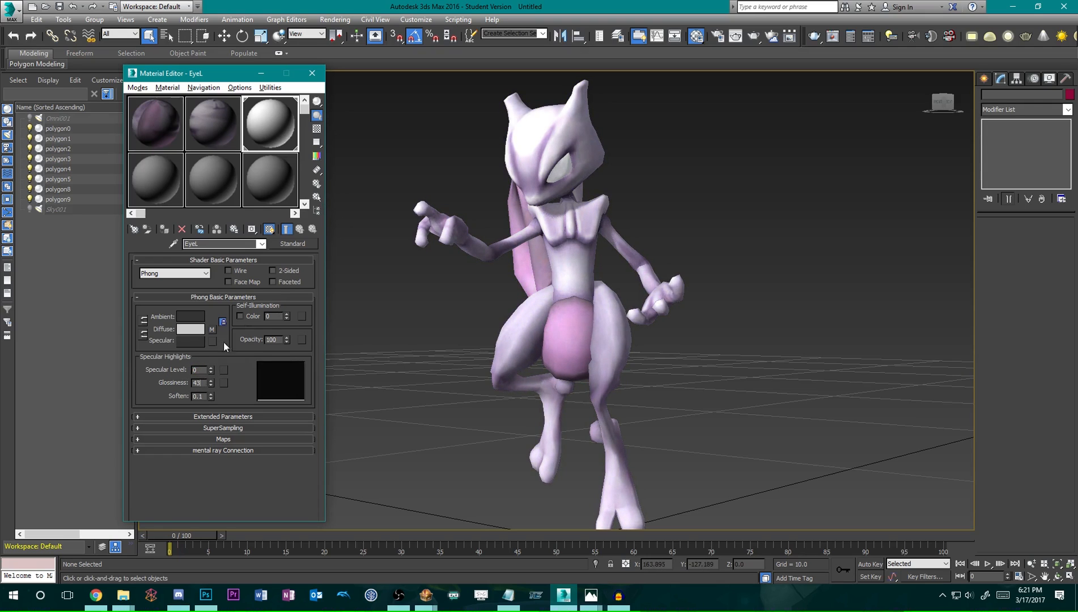
Pick the EyeR material from Mewtwo's other eye into the fourth sample slot and set its Specular Level to 0.
middle_click_drag(457, 283, 523, 294, "alt")
left_click(149, 168)
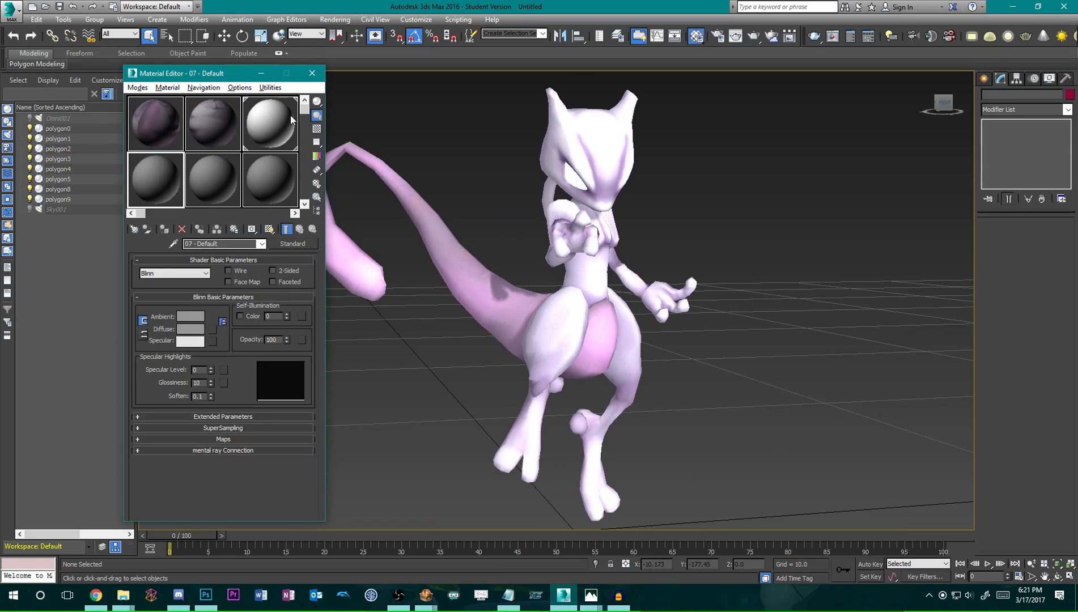
left_click(174, 242)
left_click(572, 177)
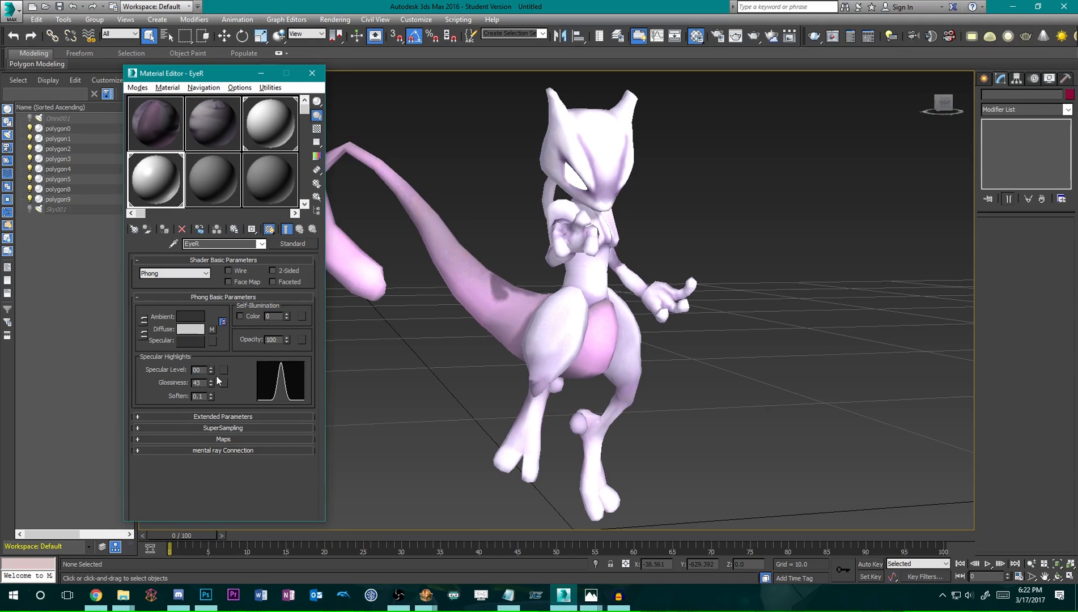
key("Return")
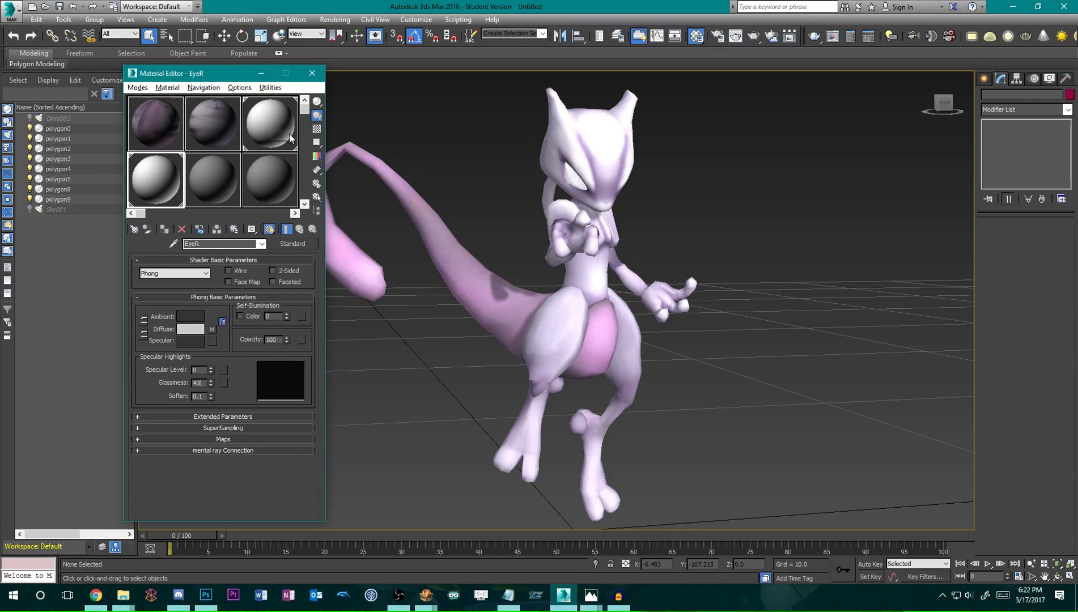
Switch the viewport display of the EyeL and EyeR materials from shaded to realistic.
left_click(269, 119)
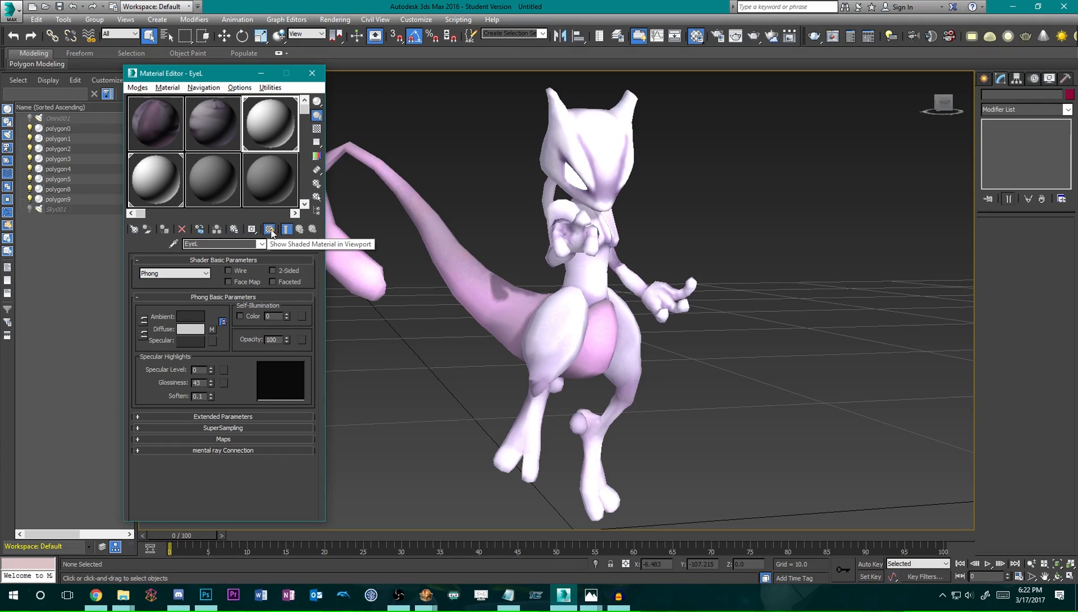
left_click_drag(272, 232, 295, 229)
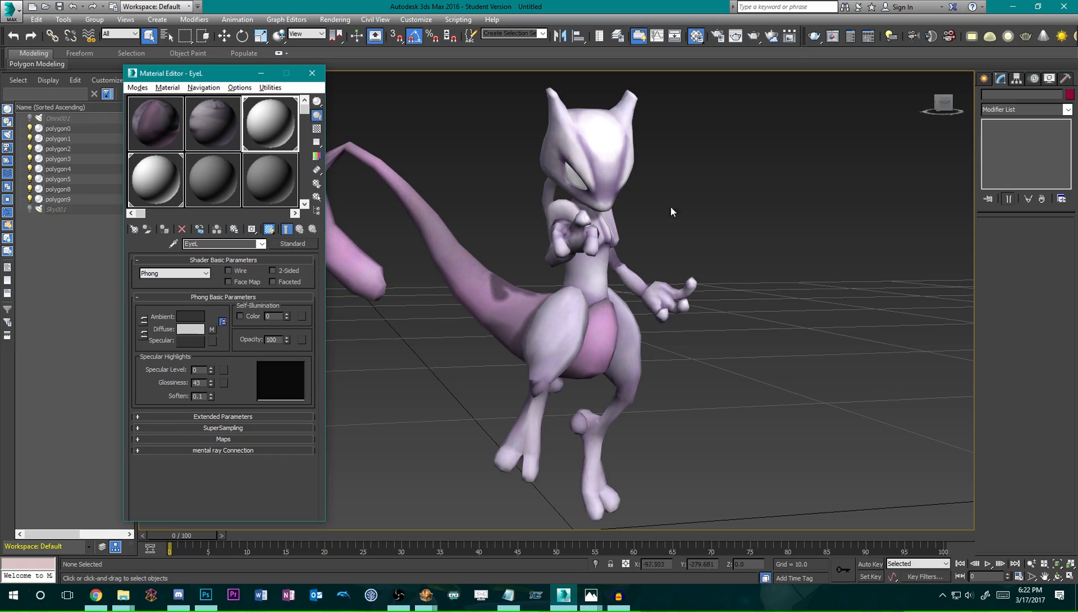
left_click(161, 181)
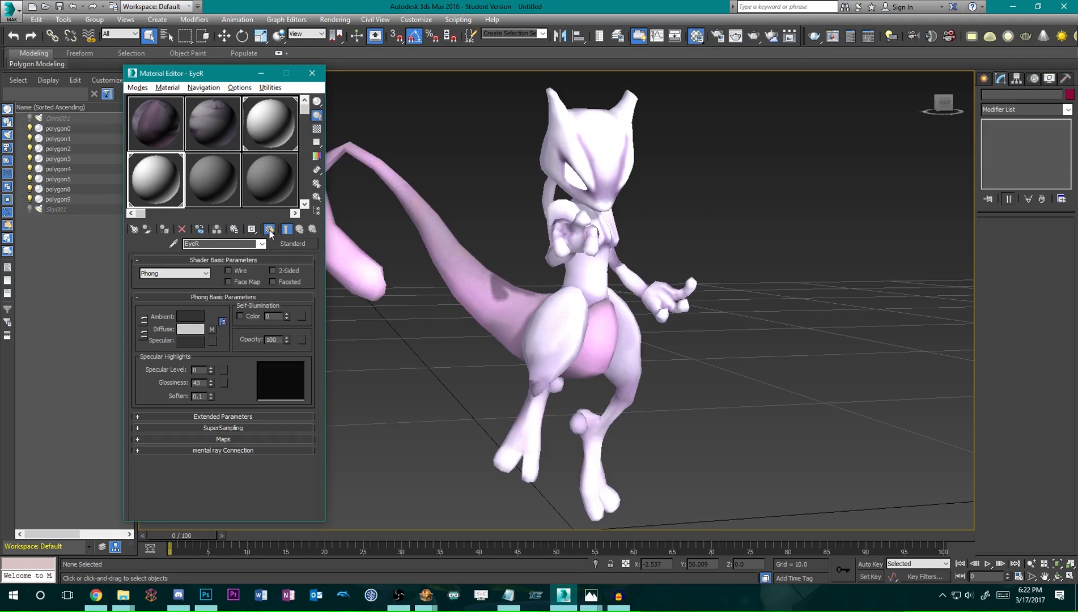
left_click_drag(269, 229, 298, 233)
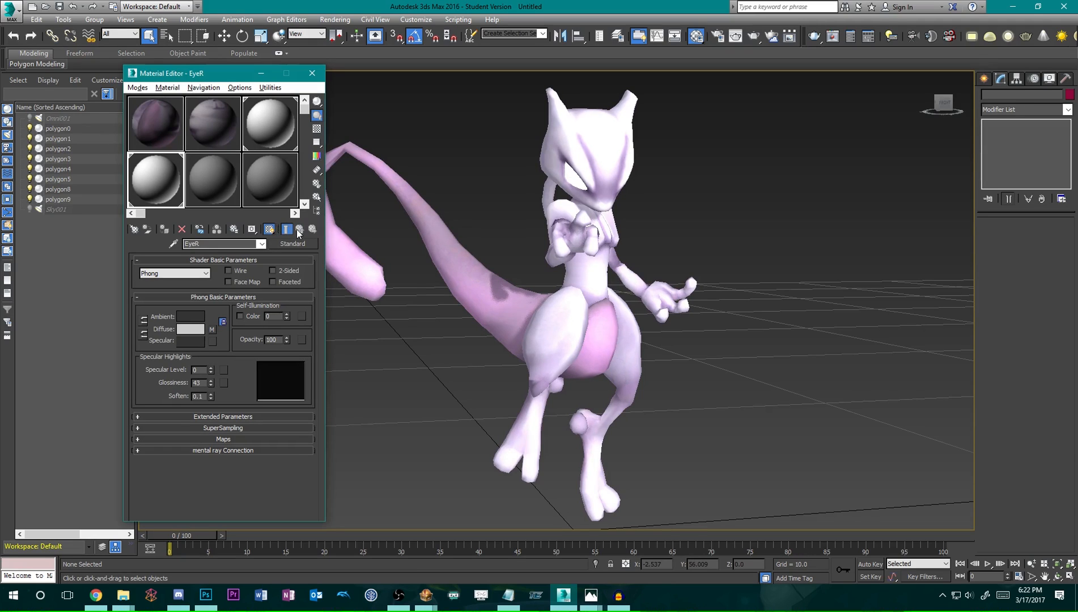
left_click(273, 134)
left_click(166, 178)
left_click(275, 127)
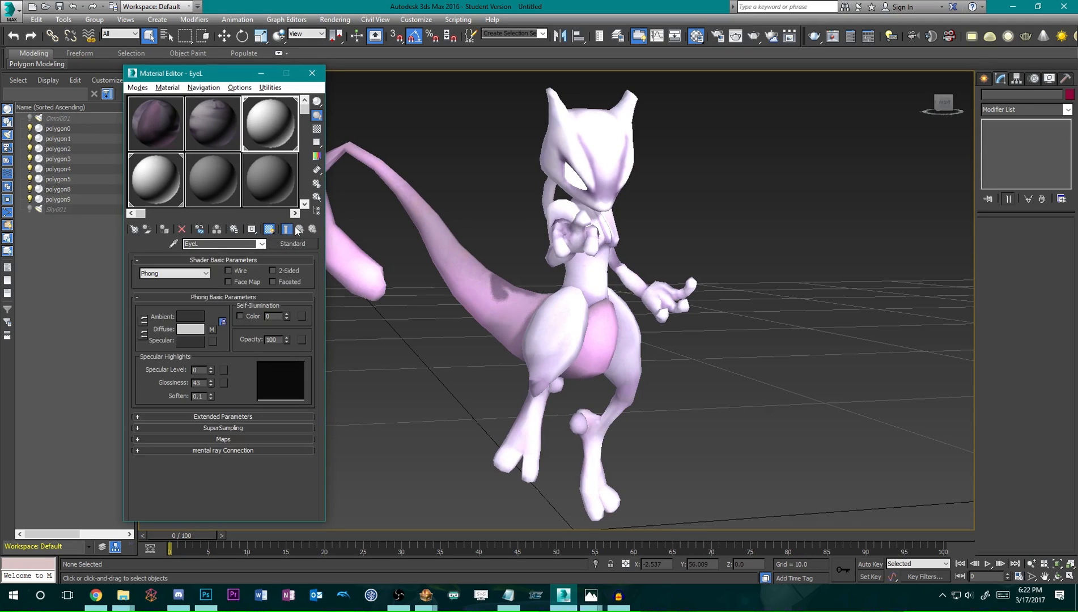
left_click(161, 187)
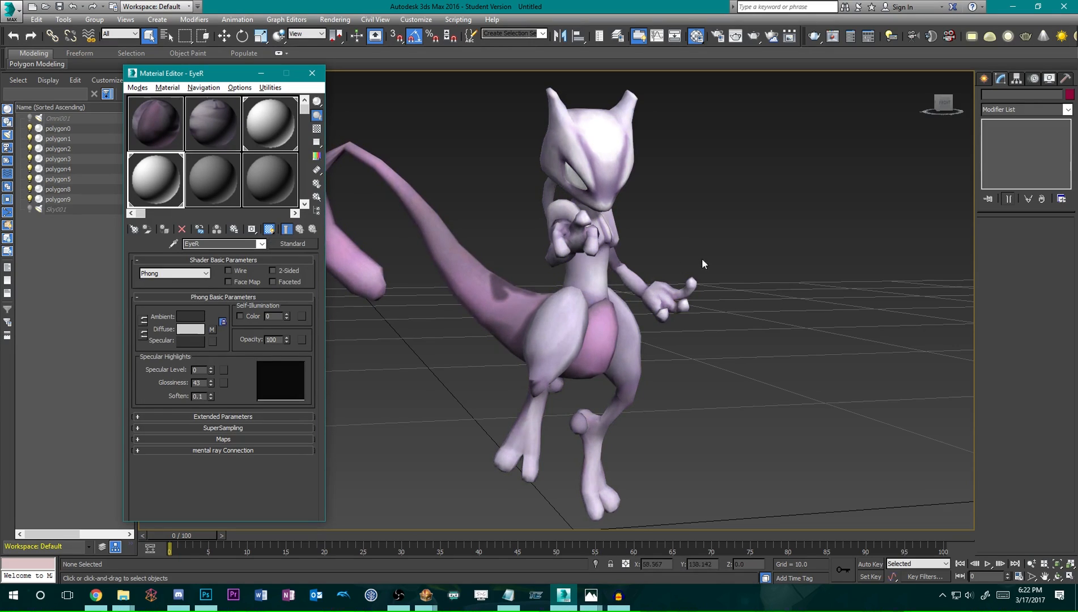
left_click(679, 248)
mouse_move(677, 243)
middle_mouse_down("alt")
mouse_move(606, 241)
mouse_move(663, 243)
middle_mouse_up("alt")
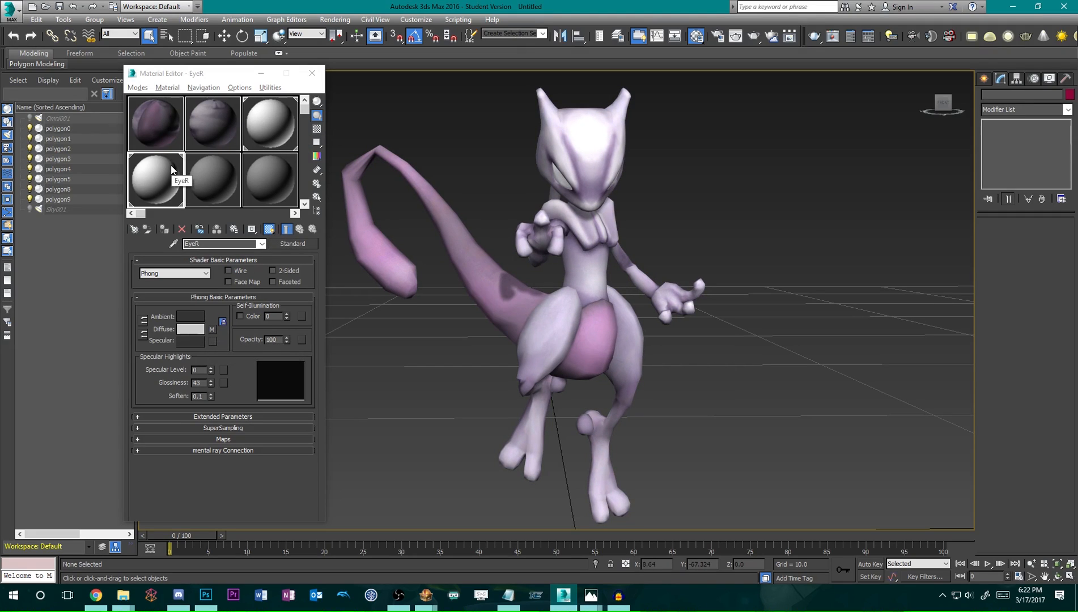
Clear the EyeL material's diffuse map and assign a Mix map in its place.
left_click(261, 132)
mouse_move(659, 257)
middle_mouse_down("alt")
mouse_move(620, 251)
mouse_move(656, 268)
mouse_move(665, 259)
middle_mouse_up("alt")
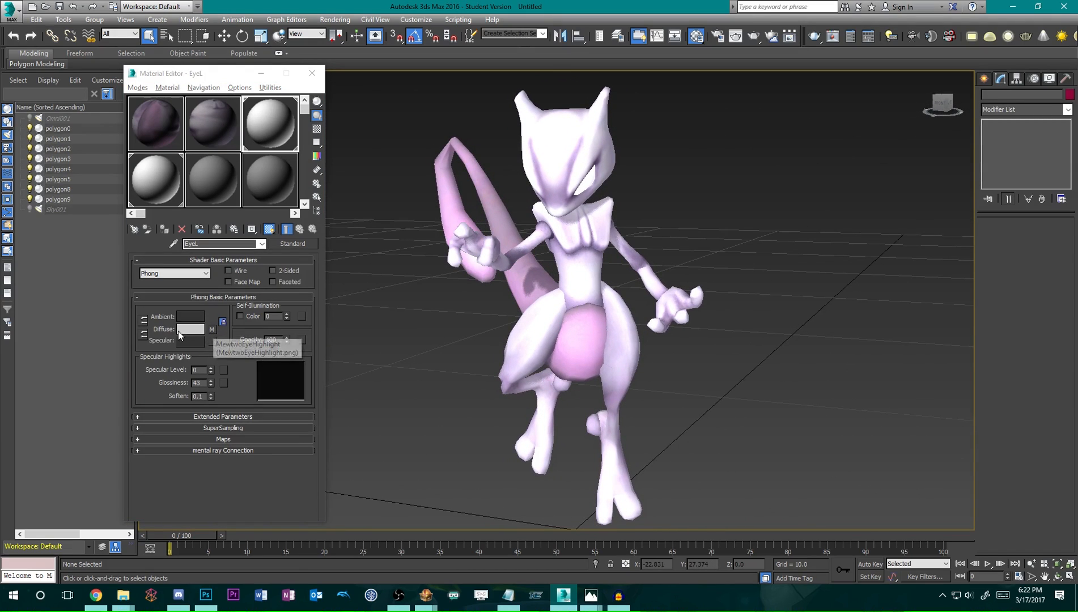
right_click(212, 330)
left_click(259, 361)
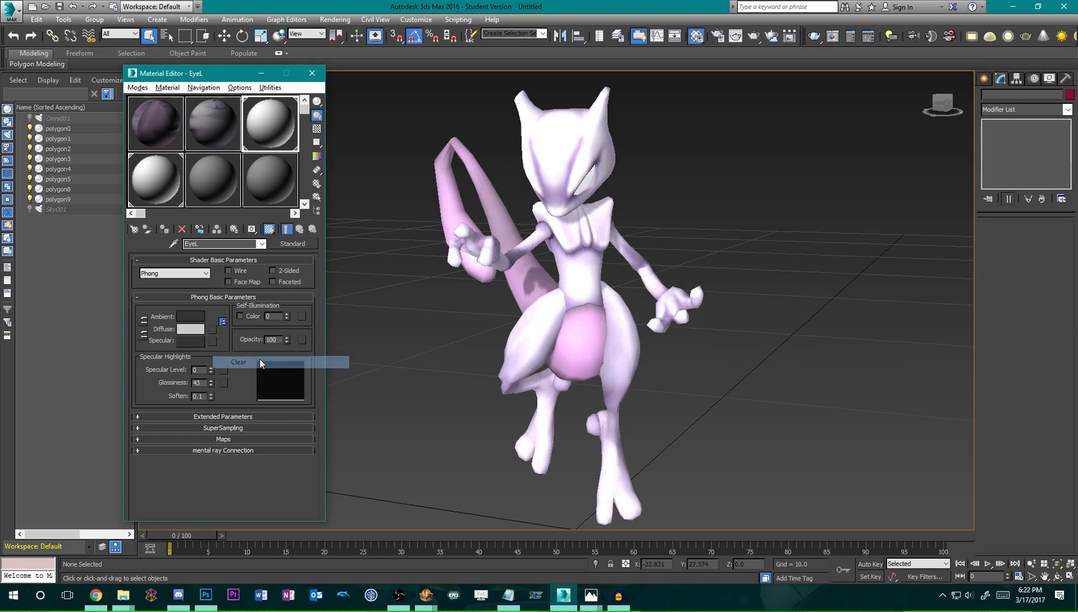
left_click(213, 329)
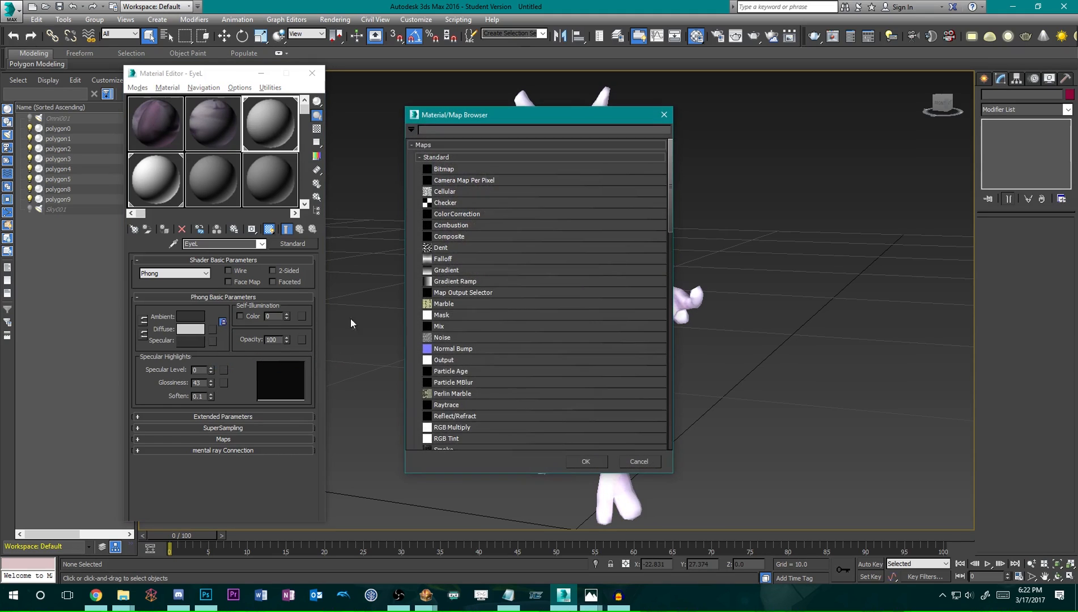
double_click(453, 325)
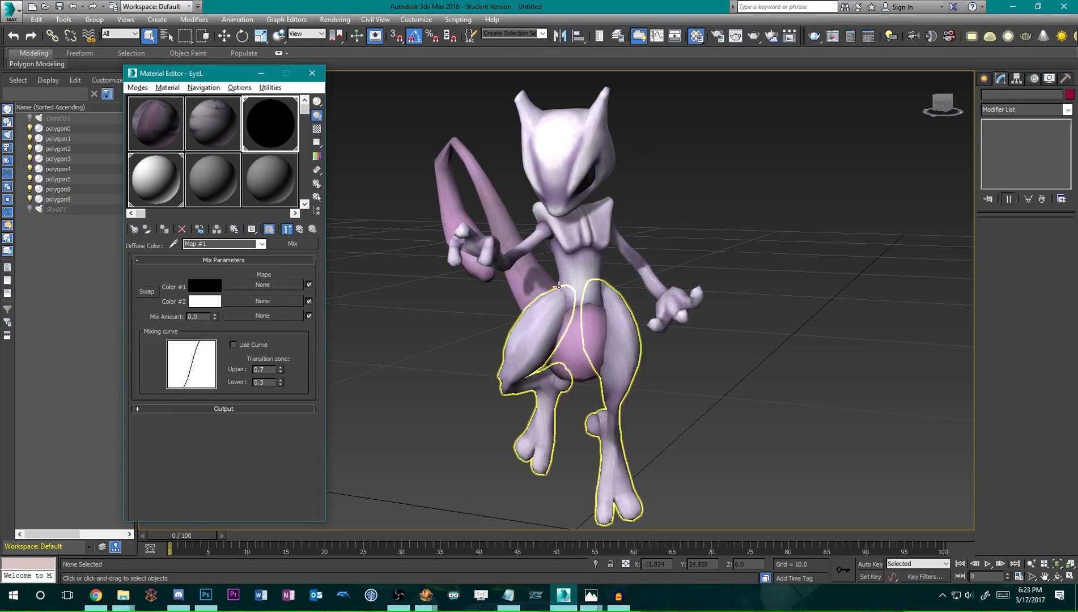
Load MewtwoEyeBase.png from the Default Mewtwo texture folder as the bitmap for Color #1 of the EyeL Mix map.
middle_click_drag(612, 303, 554, 271, "alt")
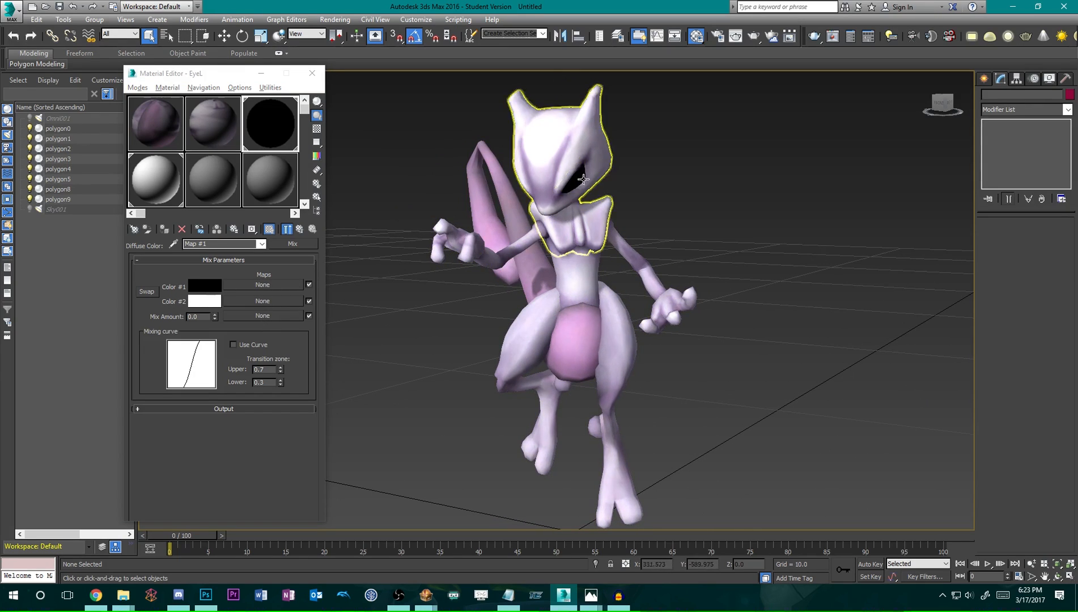
left_click(267, 284)
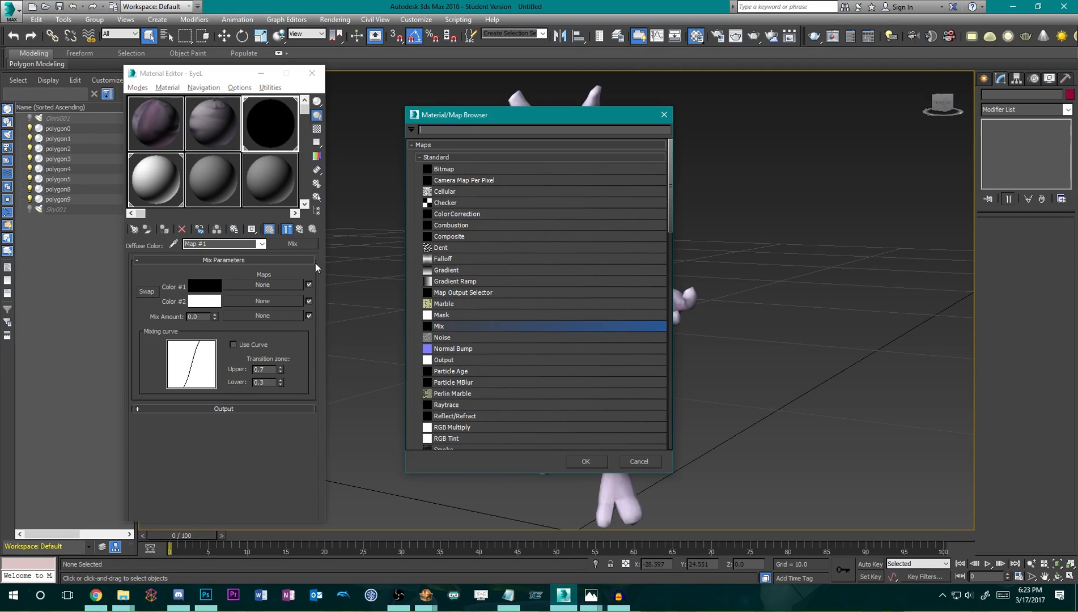
double_click(471, 170)
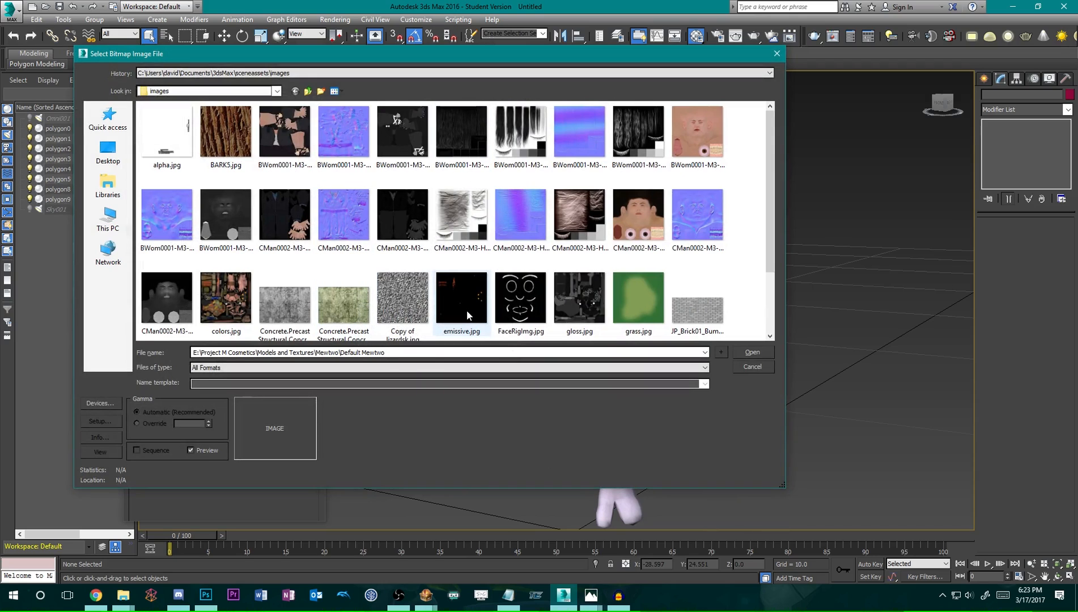
key("Return")
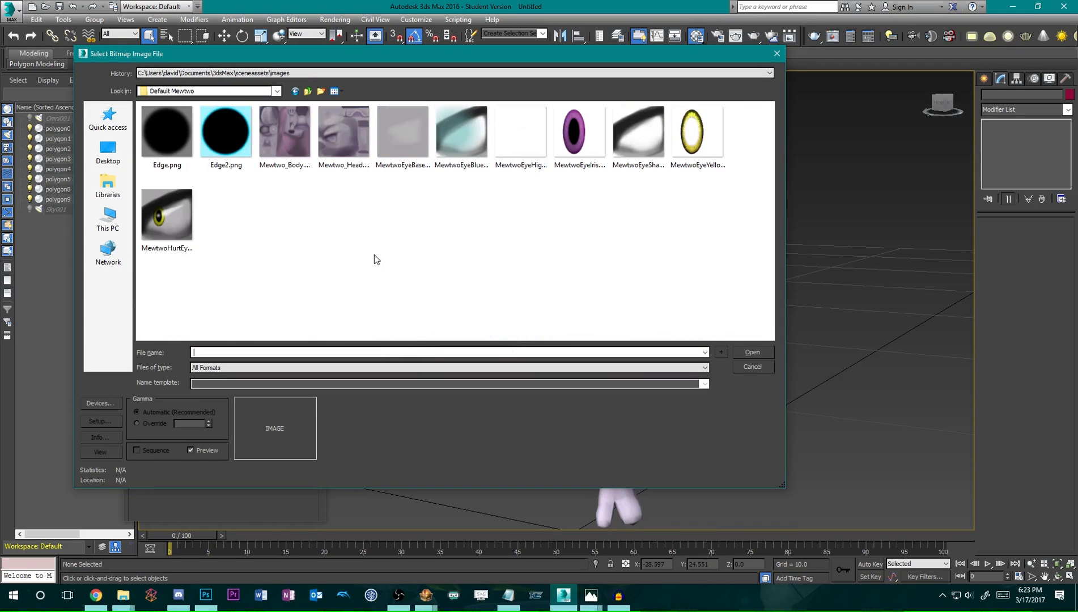
left_click(410, 131)
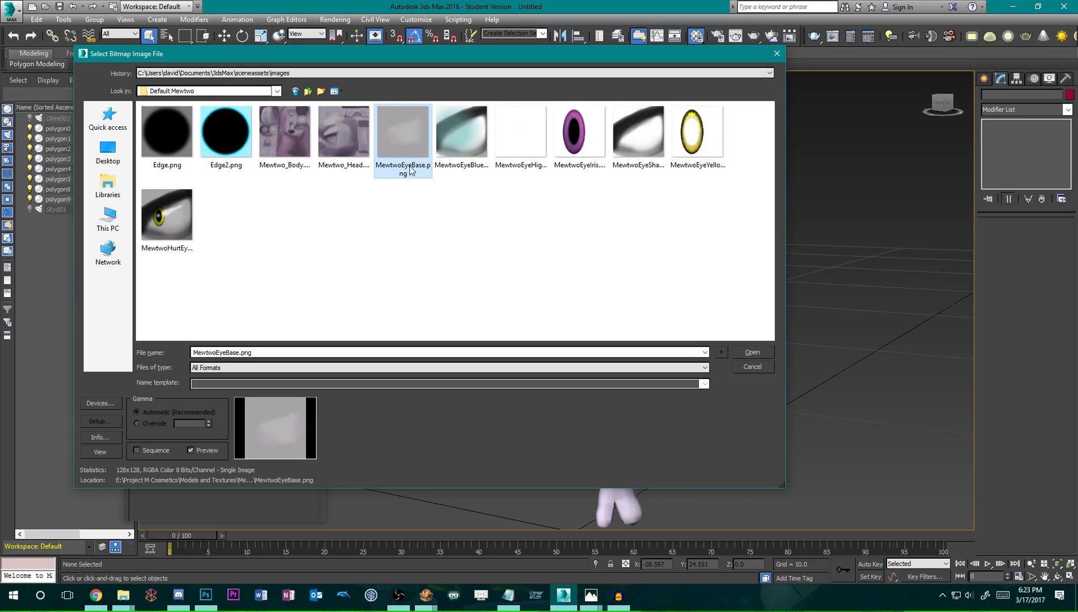
left_click(524, 137)
left_click(422, 131)
left_click(757, 352)
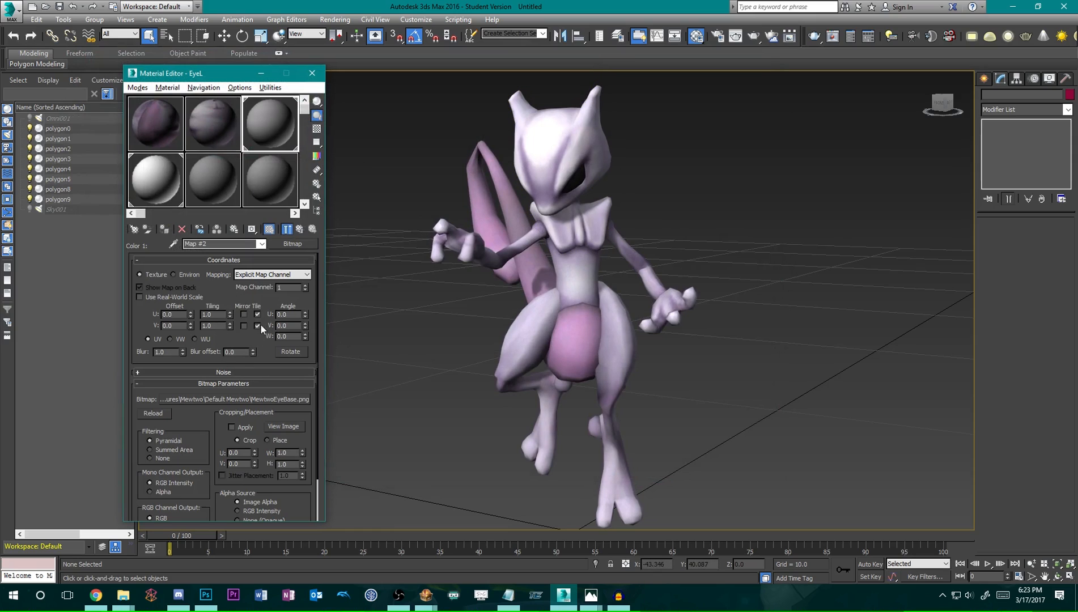
Set the eye base bitmap's alpha source to None (Opaque) and return to the parent Mix map.
scroll(192, 417, "down", 2)
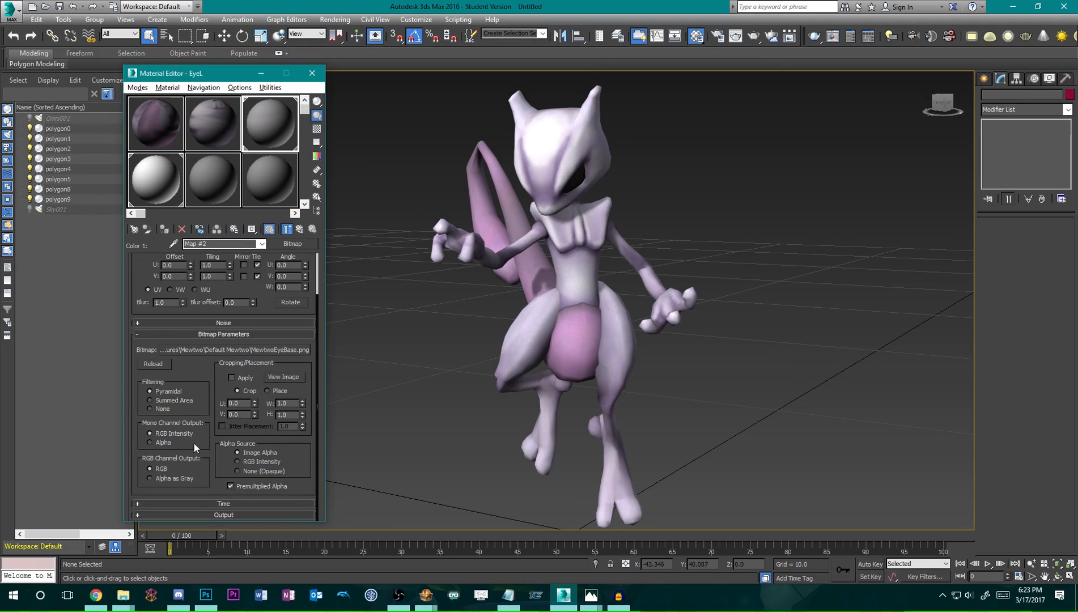
left_click(248, 471)
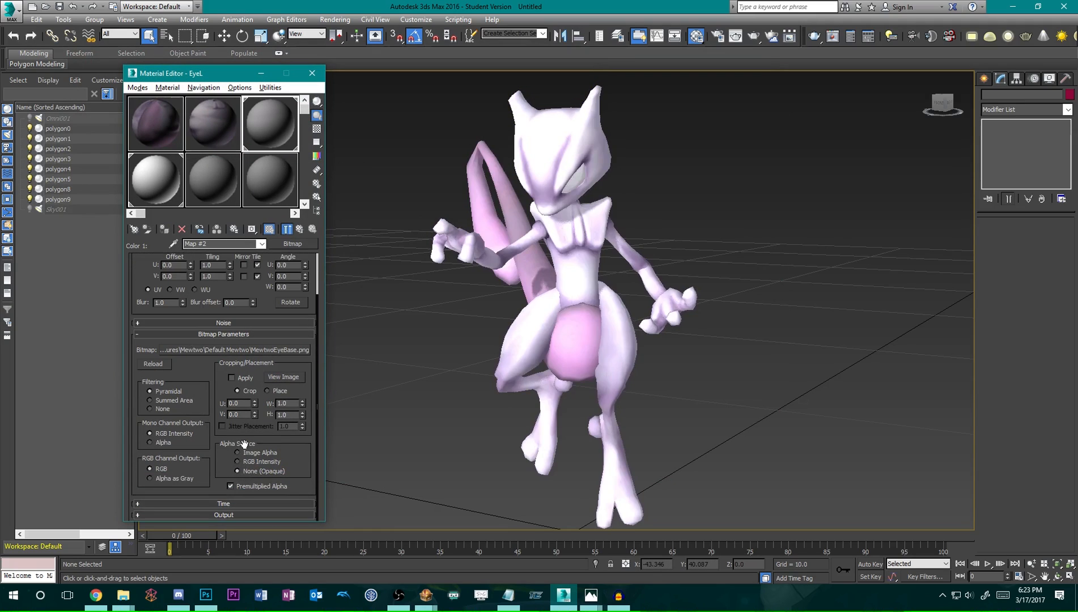
scroll(257, 333, "up", 2)
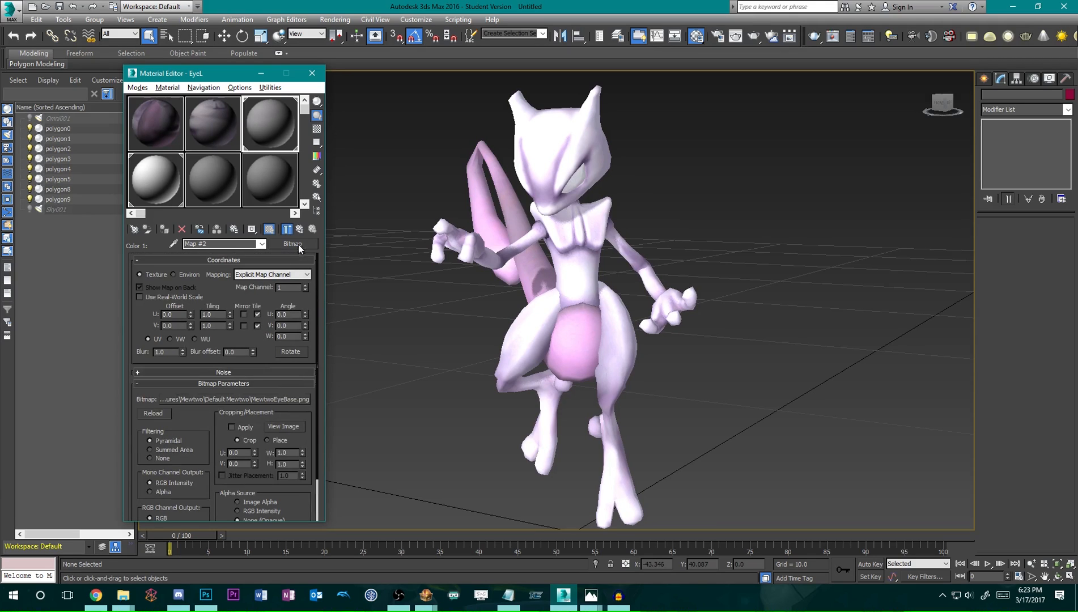
left_click(300, 230)
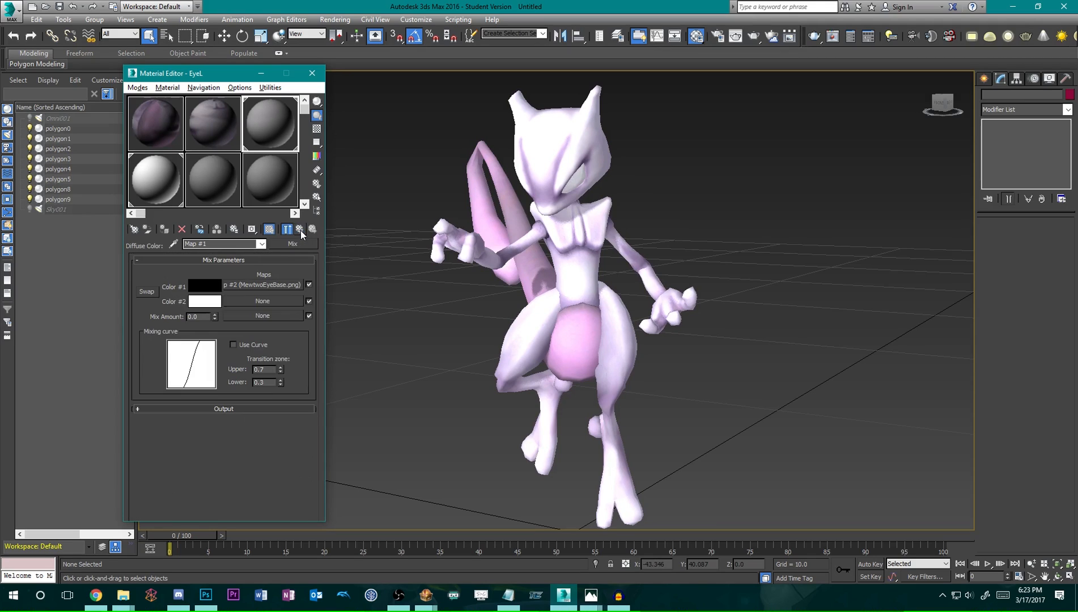
Assign a nested Mix map to Color #2 of the EyeL Mix map.
left_click(272, 301)
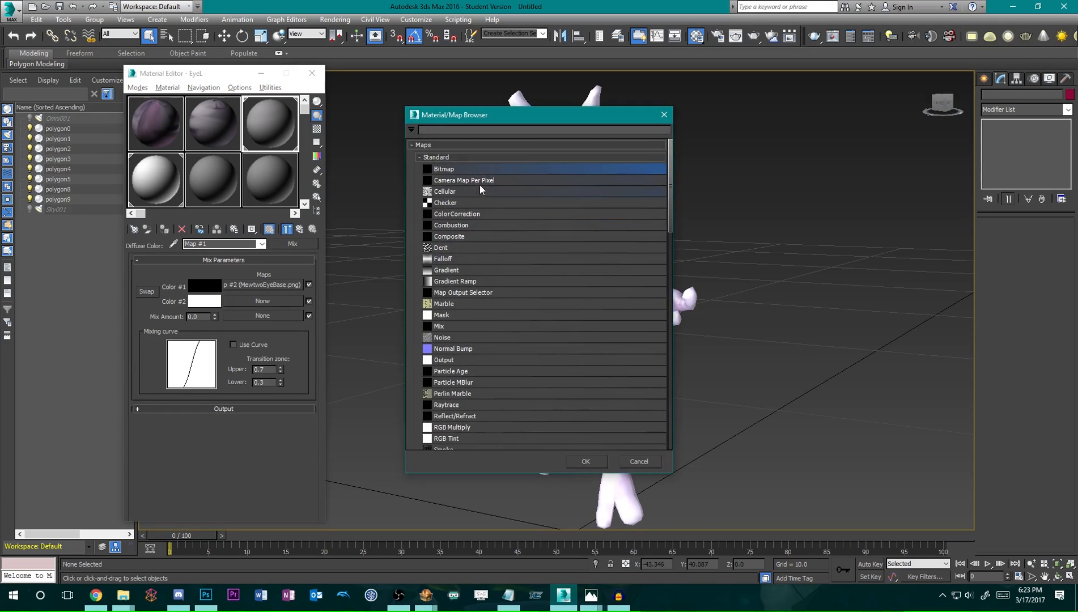
left_click(441, 326)
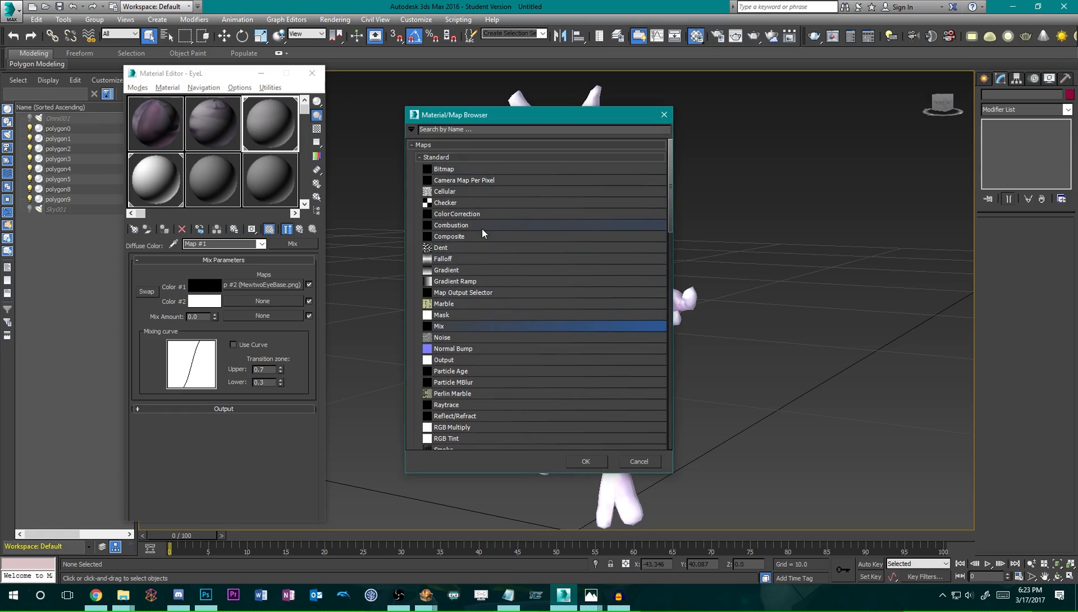
left_click(593, 461)
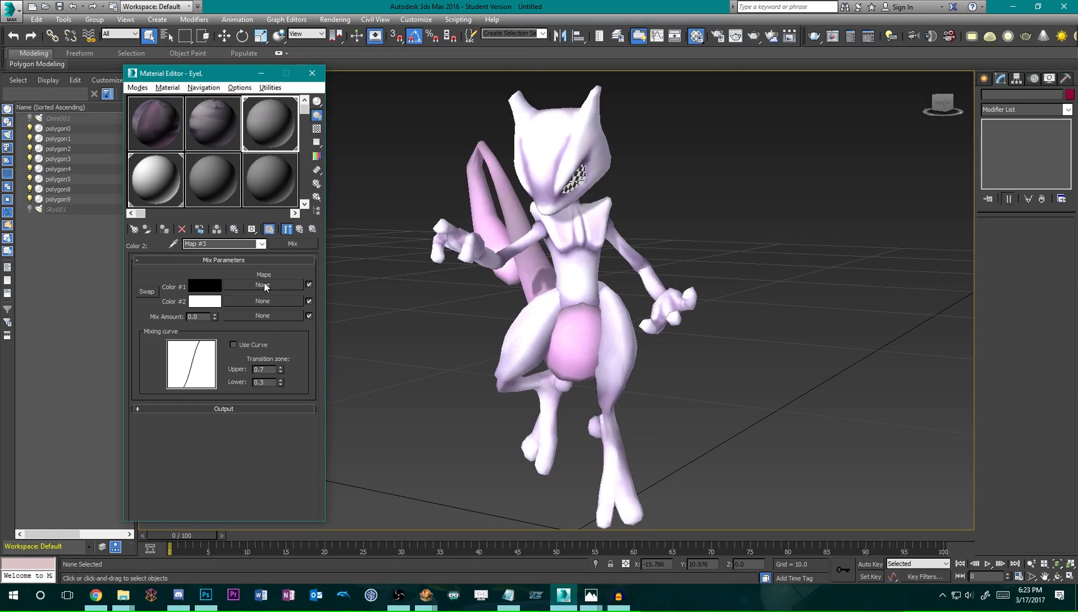
Load MewtwoEyeIris.png as the bitmap for Color #1 of the nested Mix map.
left_click(264, 285)
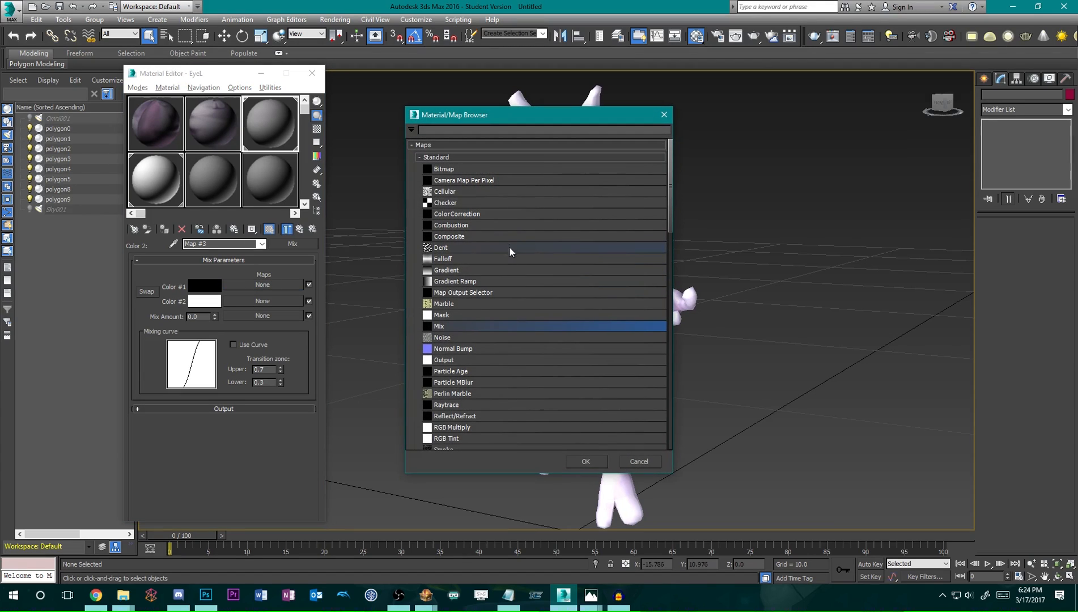
double_click(471, 167)
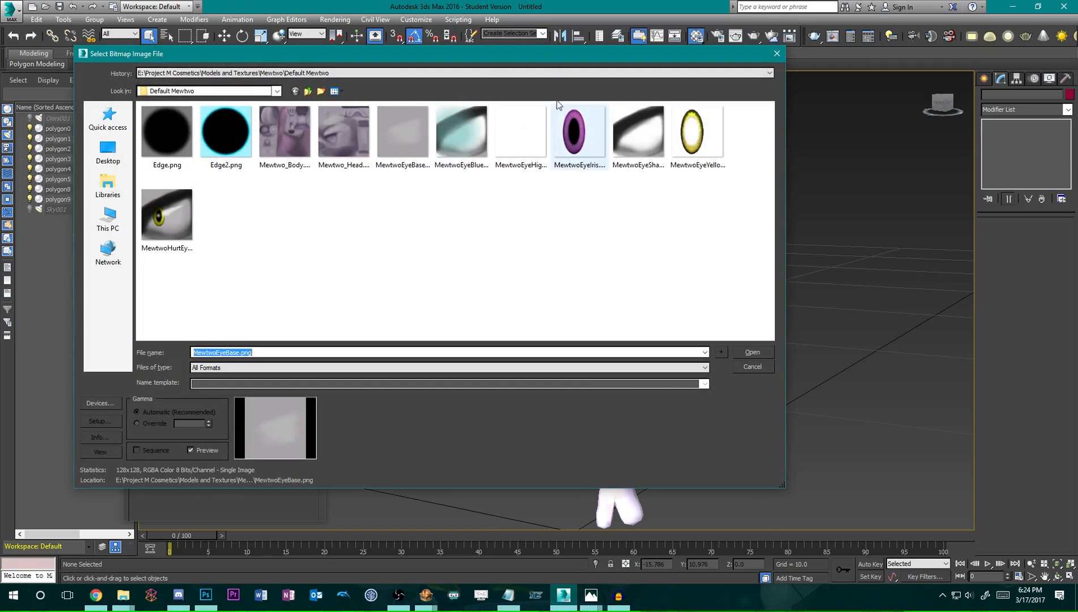
left_click_drag(542, 57, 672, 95)
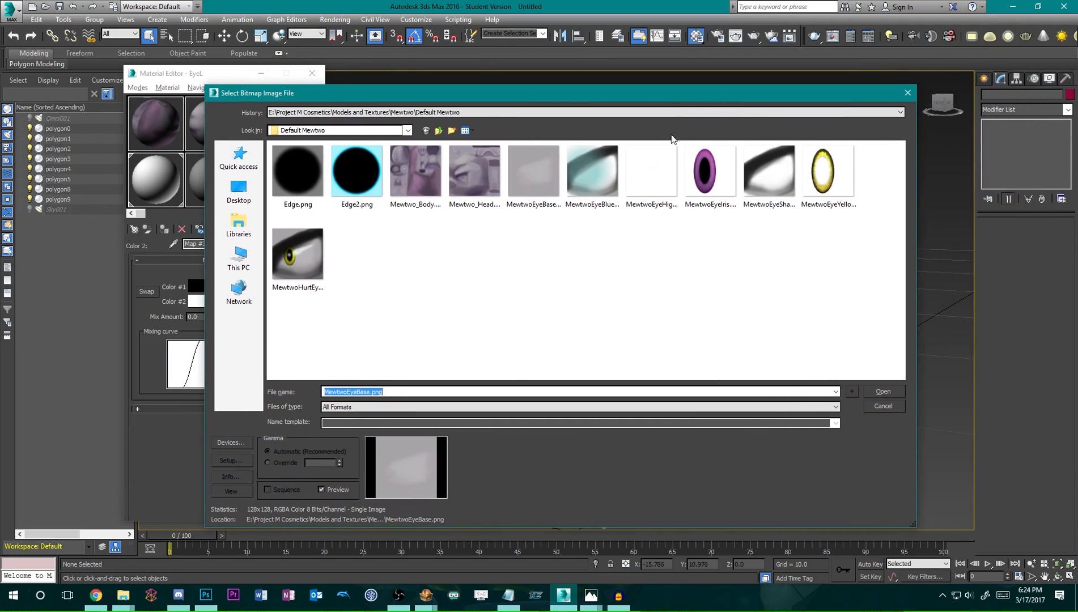
left_click(712, 184)
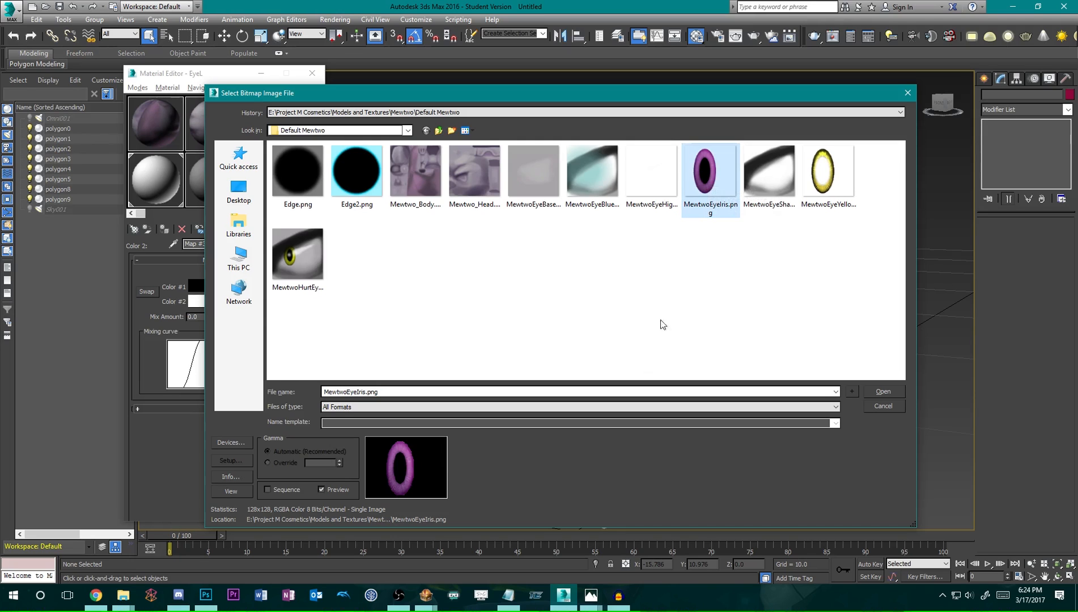
key("Return")
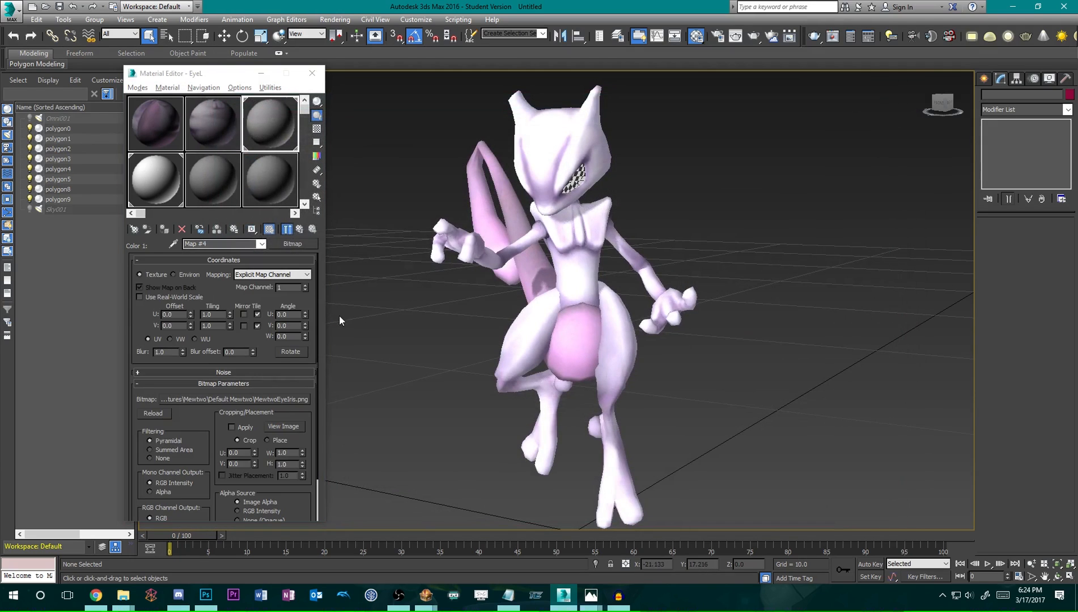
Turn off U and V tiling on the iris bitmap, set its alpha source to None (Opaque), and return to the top-level Mix map.
left_click(258, 313)
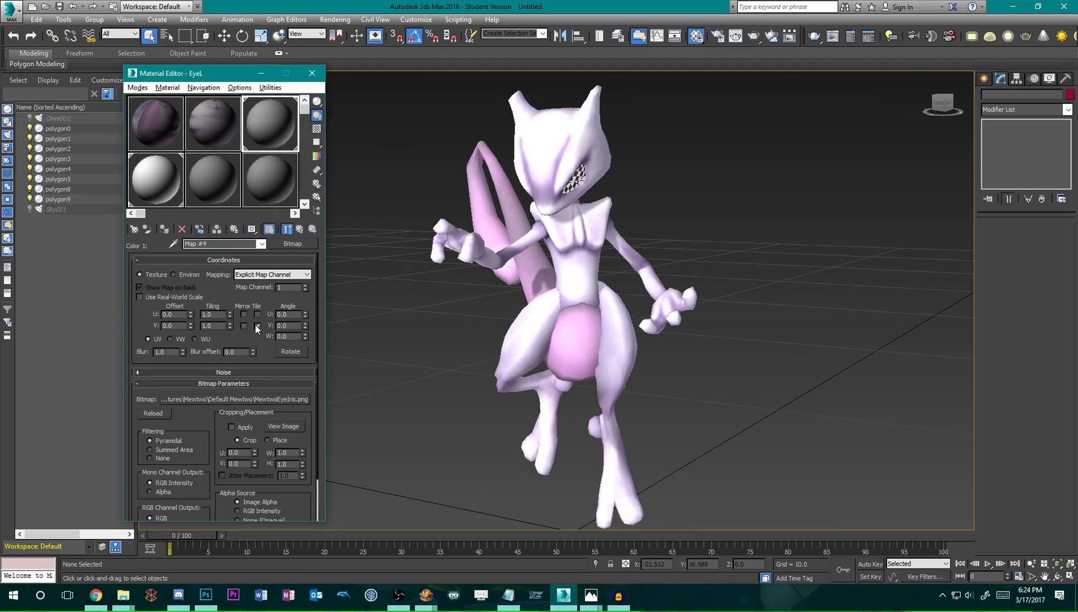
left_click(256, 326)
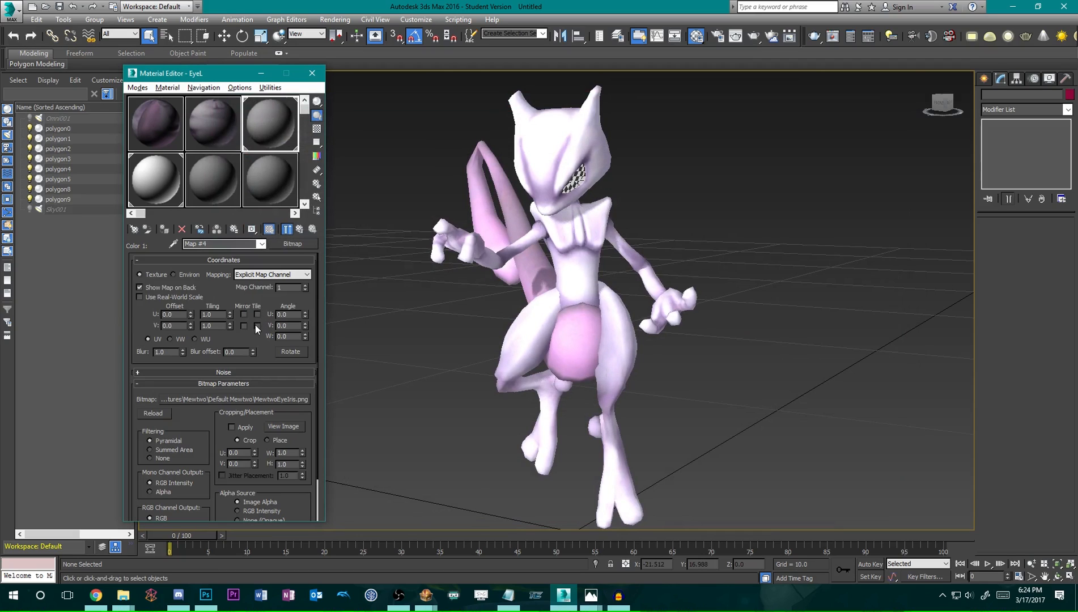
left_click(305, 285)
scroll(194, 363, "down", 3)
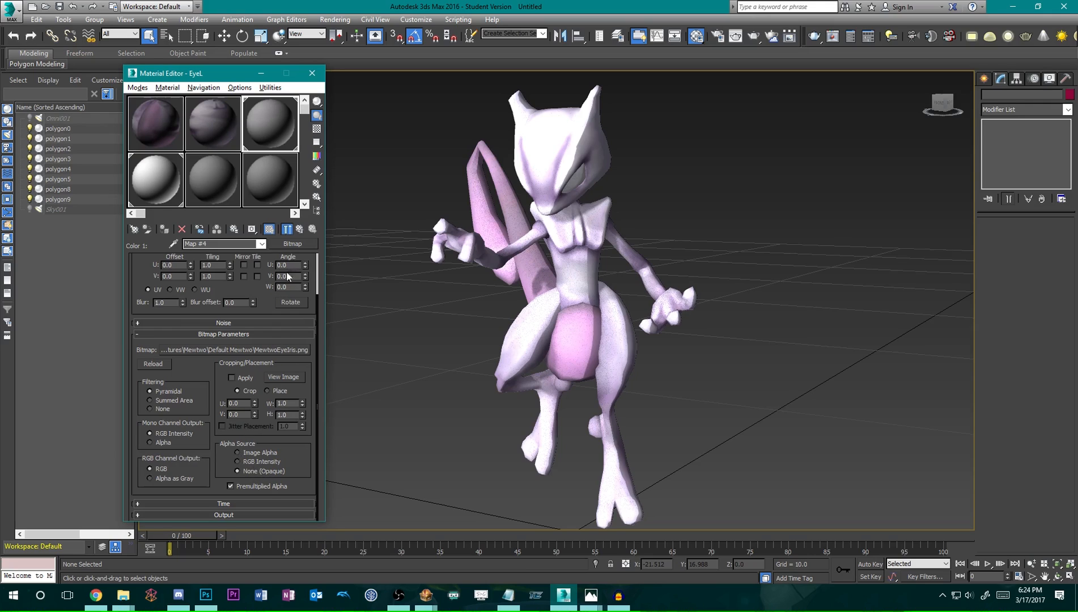
left_click(300, 229)
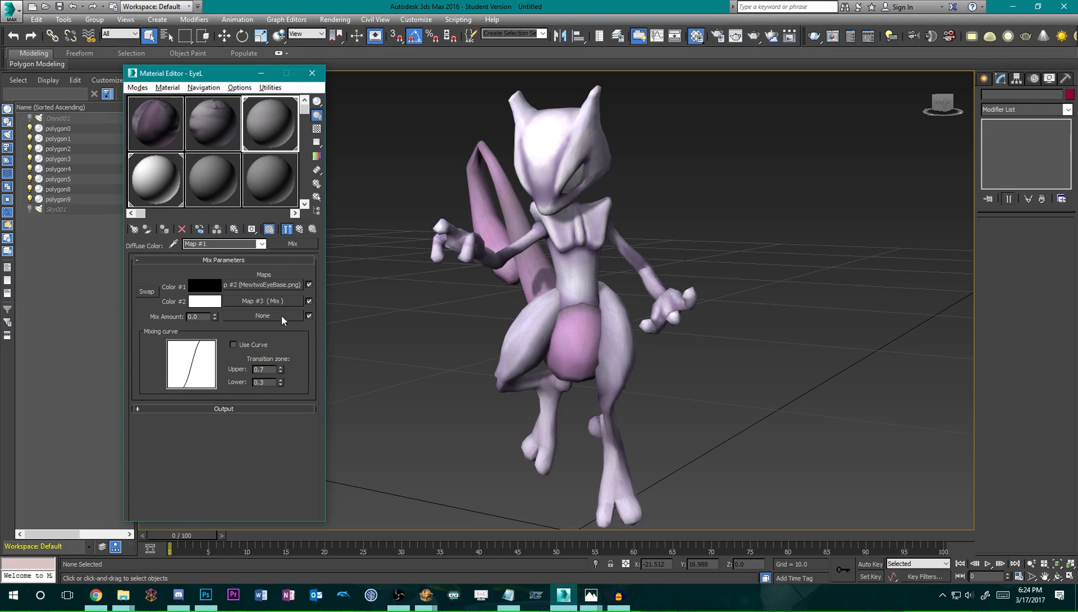
Load MewtwoEyeIris.png as the top-level Mix map's Mix Amount bitmap and turn off its U and V tiling.
left_click(263, 315)
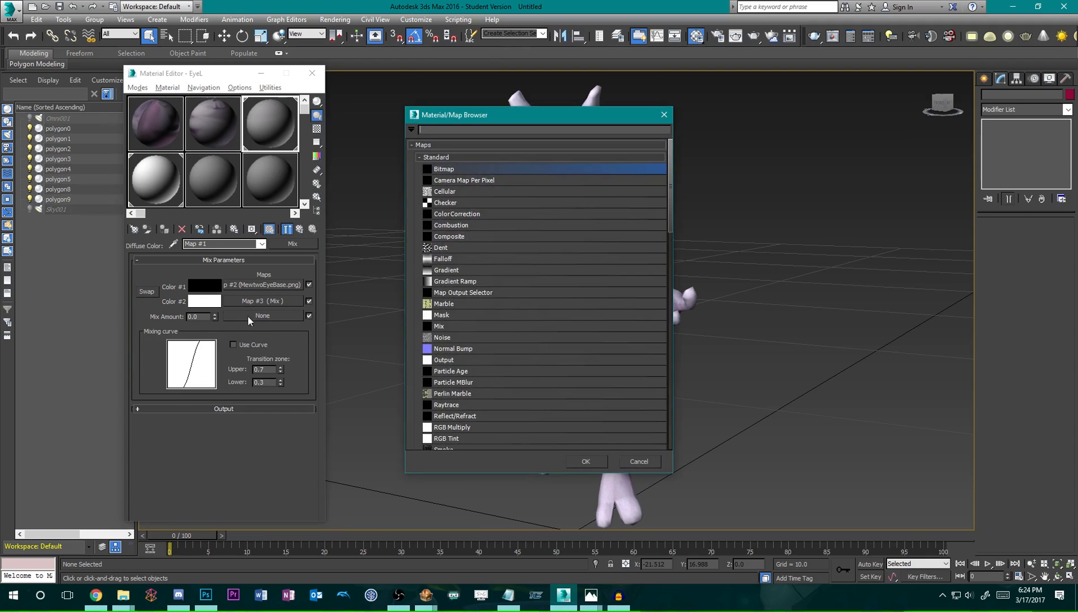
double_click(461, 168)
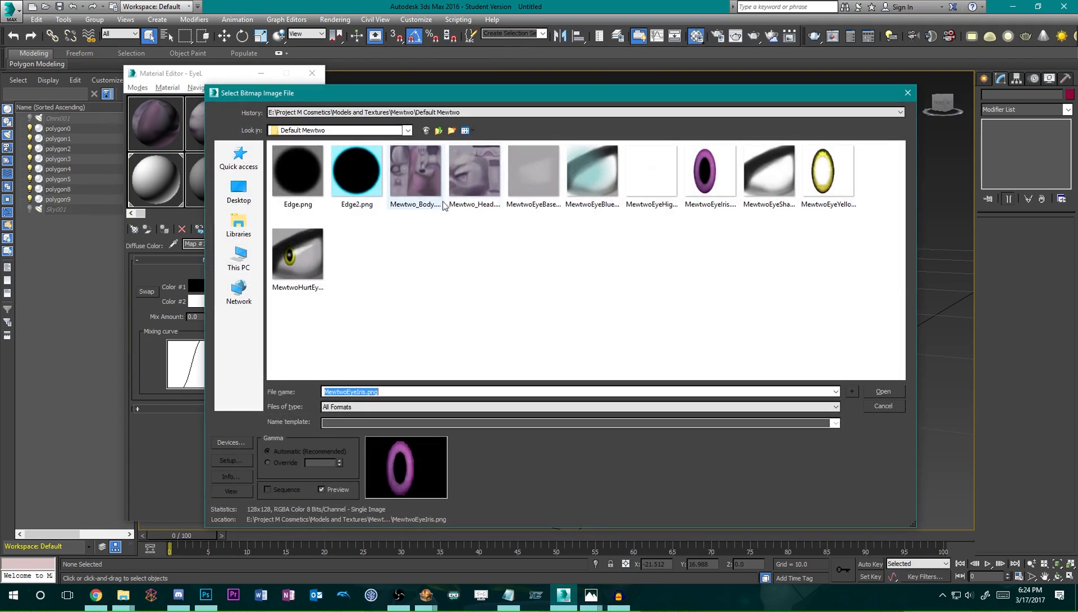
double_click(715, 179)
left_click(257, 314)
left_click(257, 325)
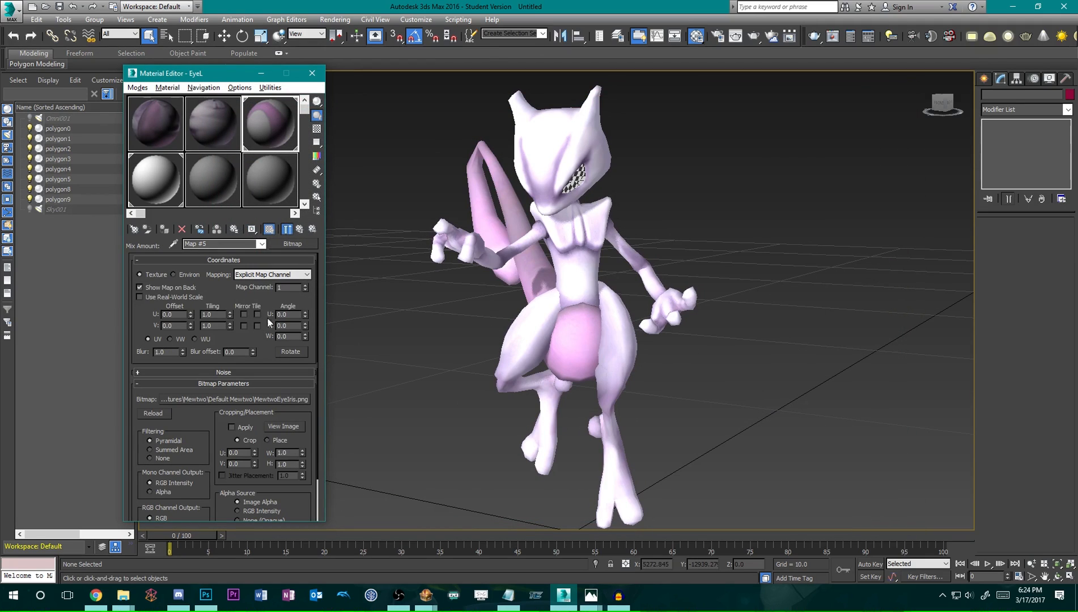
Set the Mix Amount bitmap's mono channel output to Alpha and its RGB channel output to Alpha as Gray.
scroll(184, 427, "down", 2)
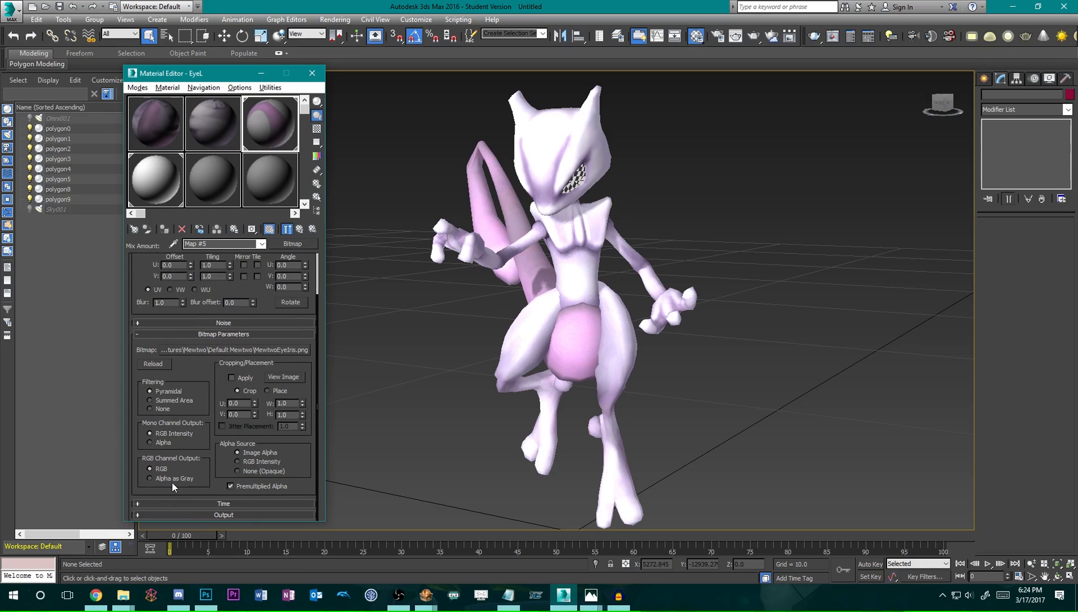
left_click(163, 444)
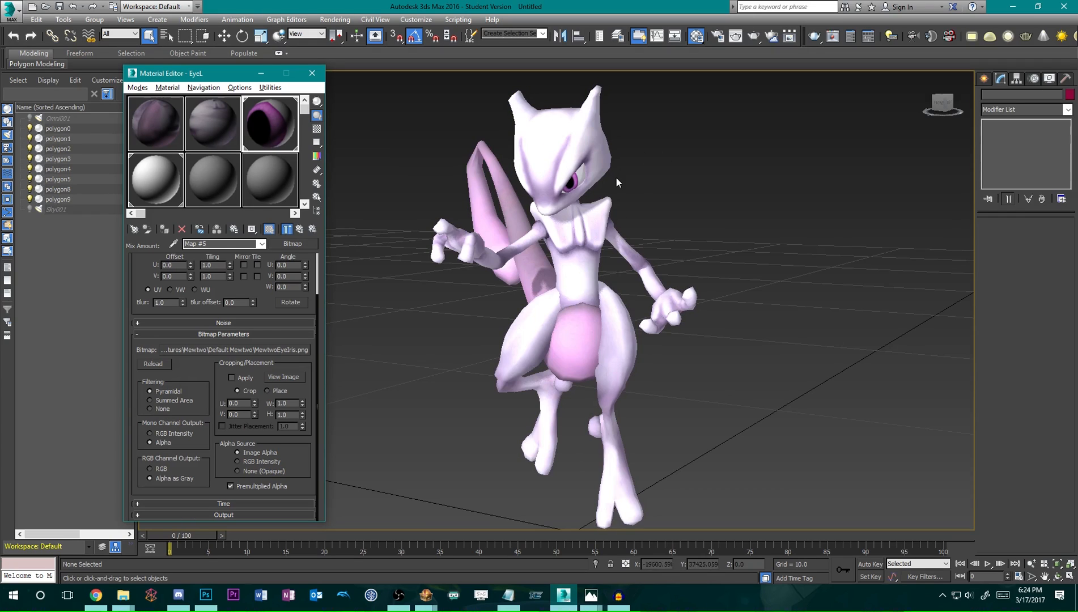
scroll(261, 366, "up", 3)
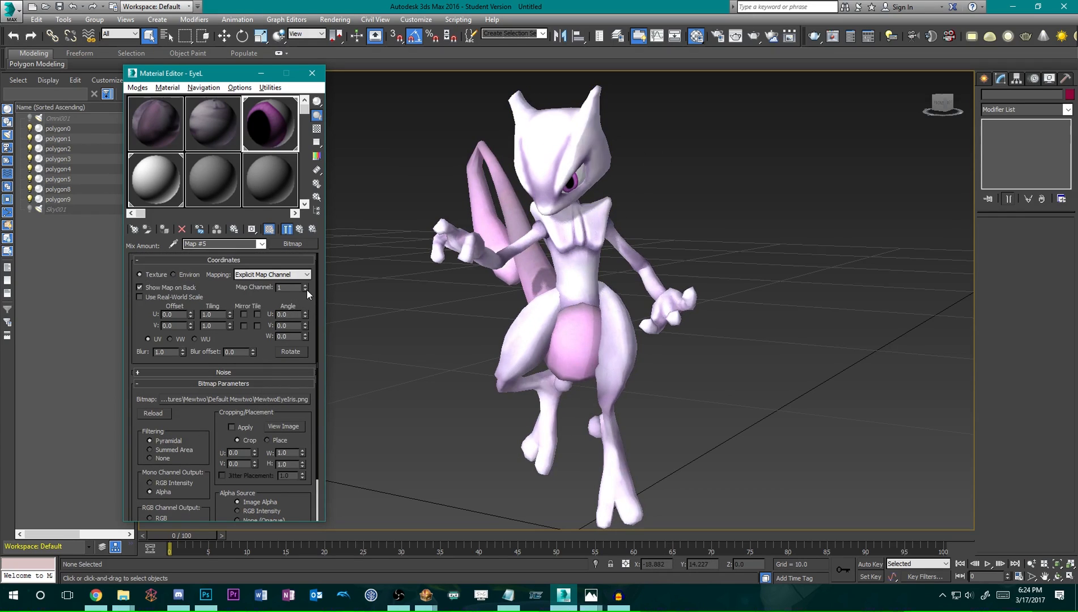
left_click(300, 229)
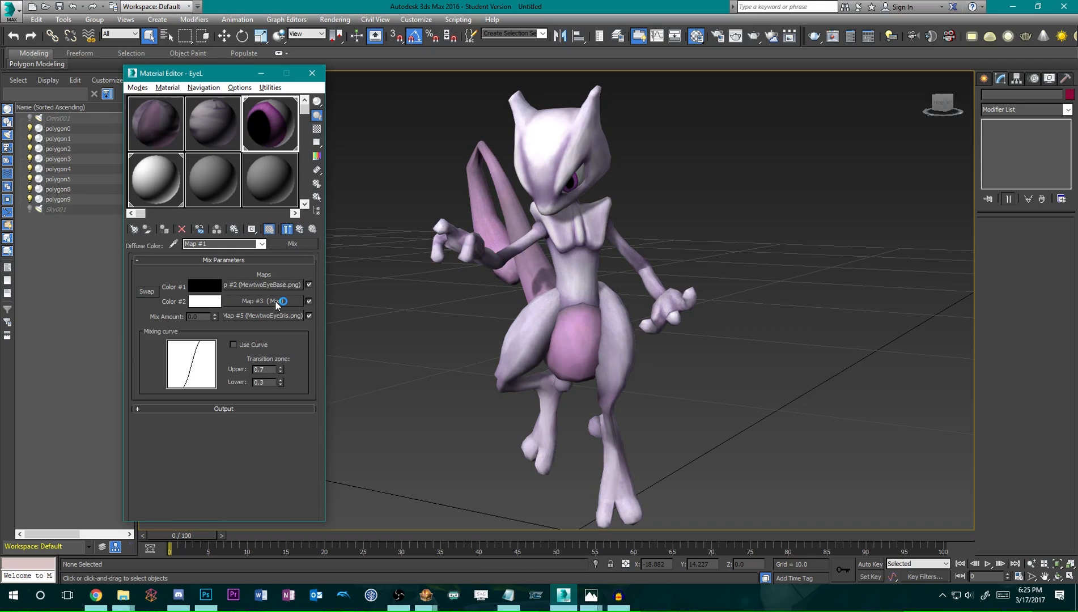
Try map channel 2 on the nested Mix's iris bitmap, and set it back to 1.
left_click(276, 301)
left_click(280, 284)
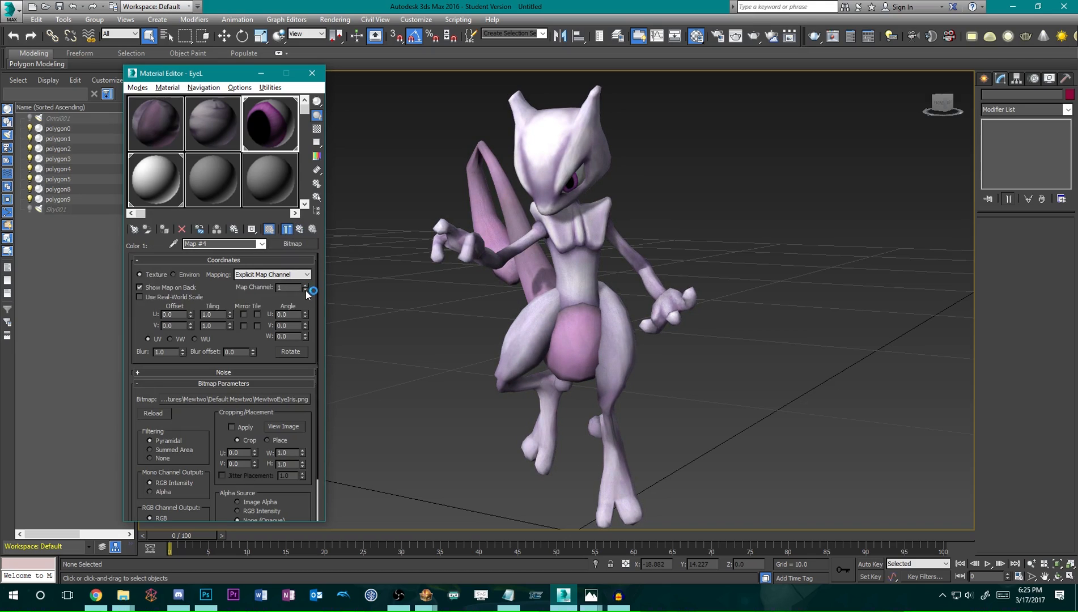
left_click(306, 285)
left_click(306, 285)
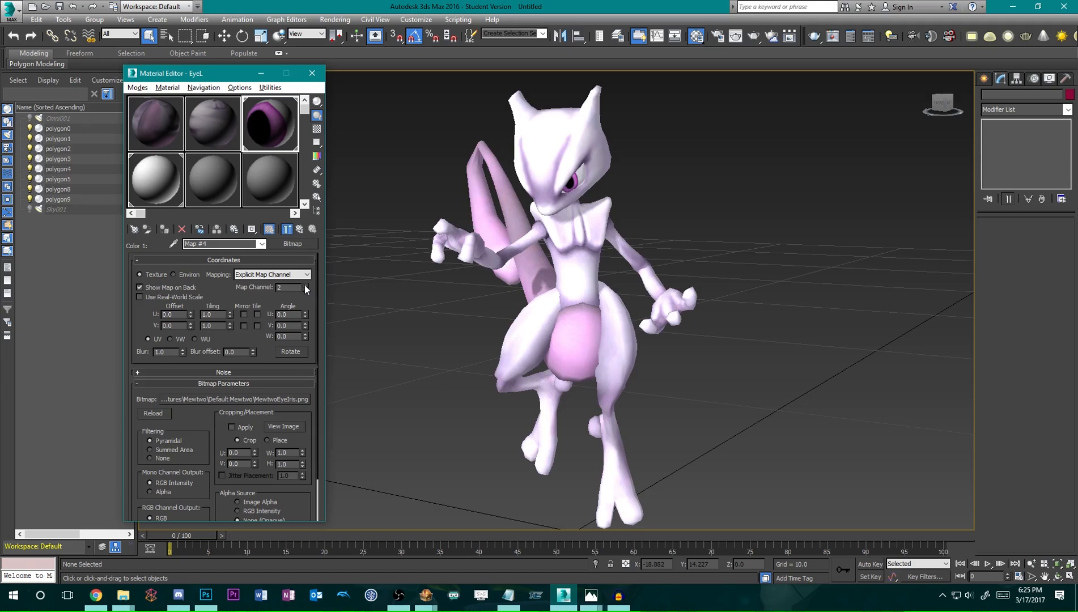
left_click(305, 290)
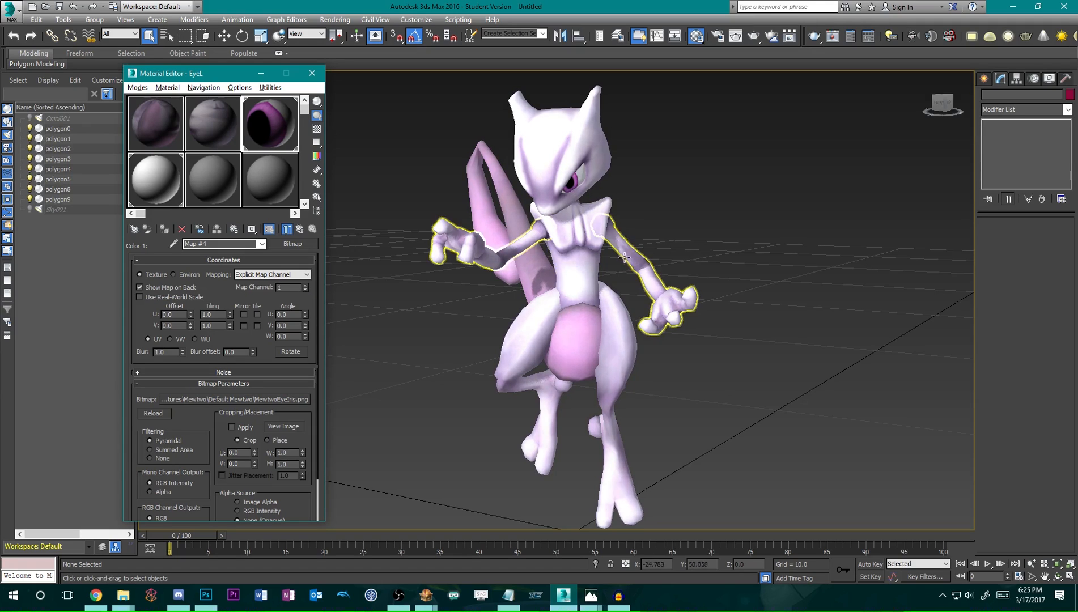
mouse_move(664, 239)
middle_mouse_down("alt")
mouse_move(624, 217)
mouse_move(615, 194)
mouse_move(663, 237)
mouse_move(651, 244)
middle_mouse_up("alt")
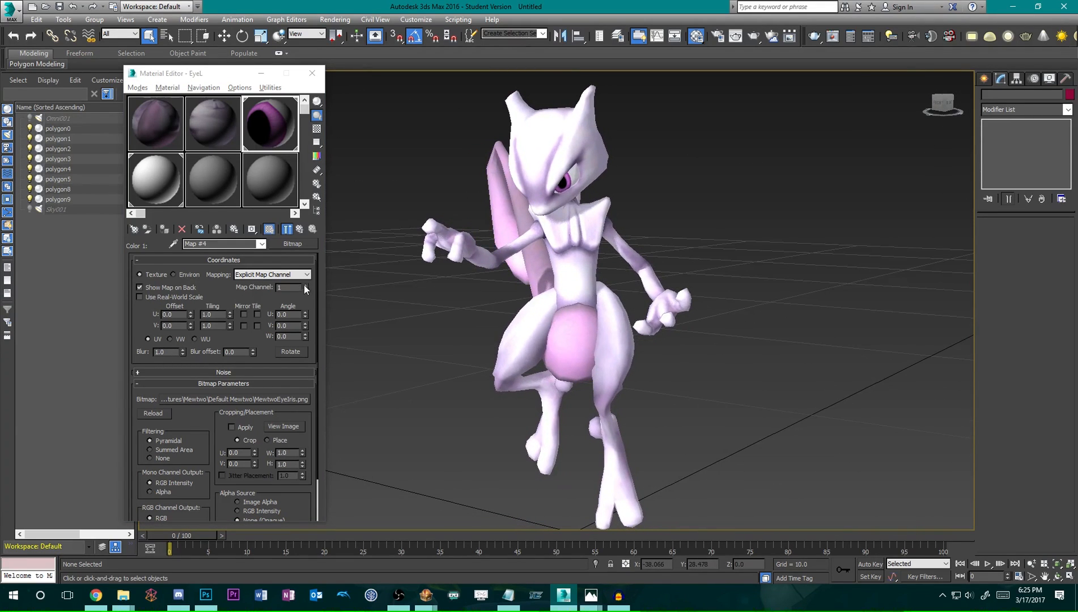
Review the EyeL material's map tree, checking the top-level Mix, the nested Mix and the settings of the Mix Amount iris bitmap.
left_click(299, 229)
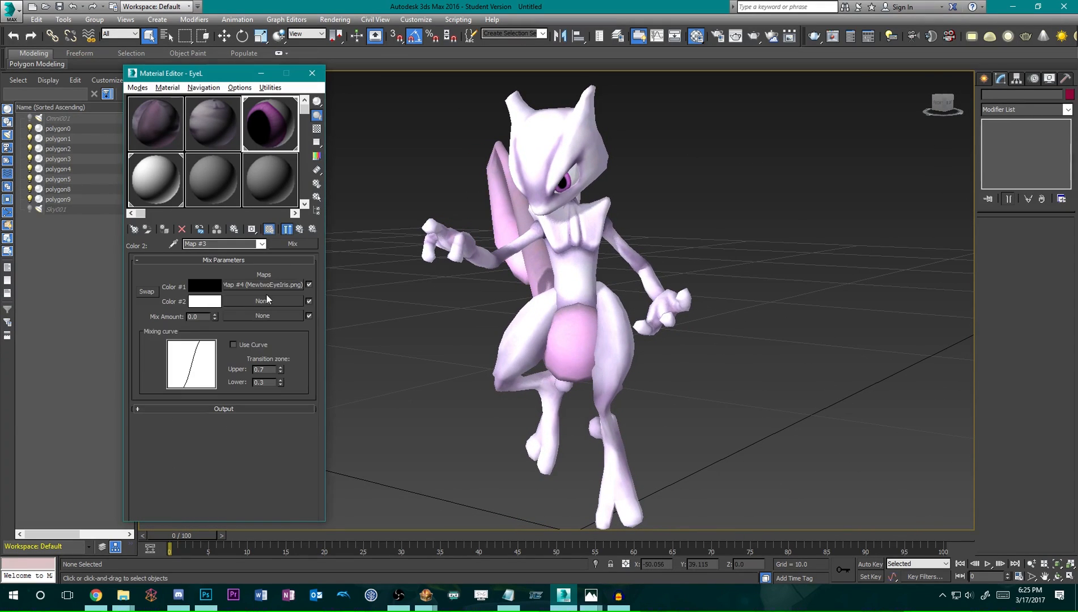
left_click(301, 230)
left_click(279, 315)
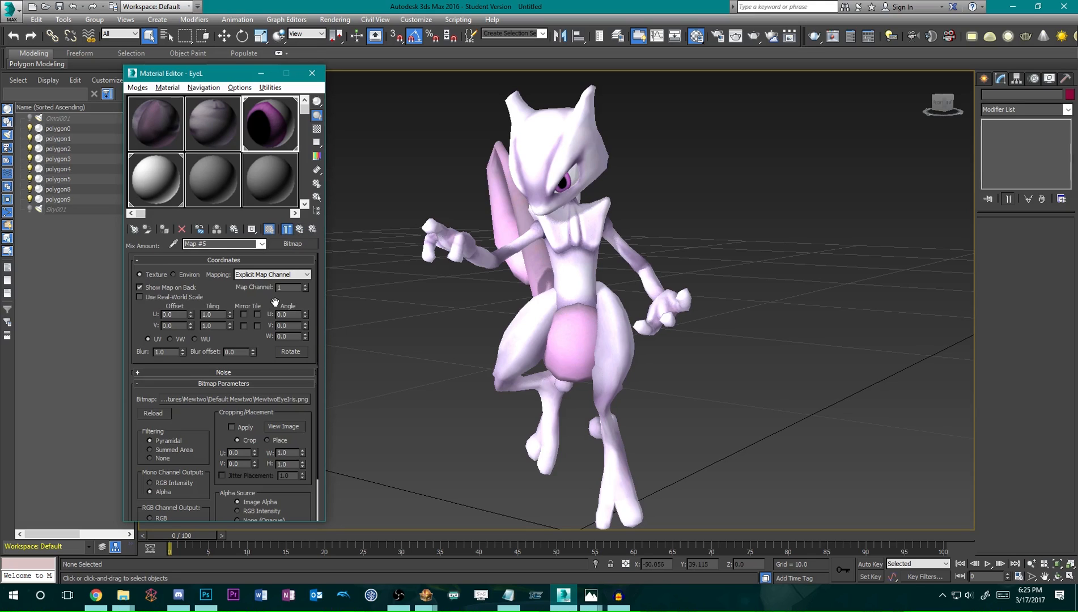
left_click(300, 229)
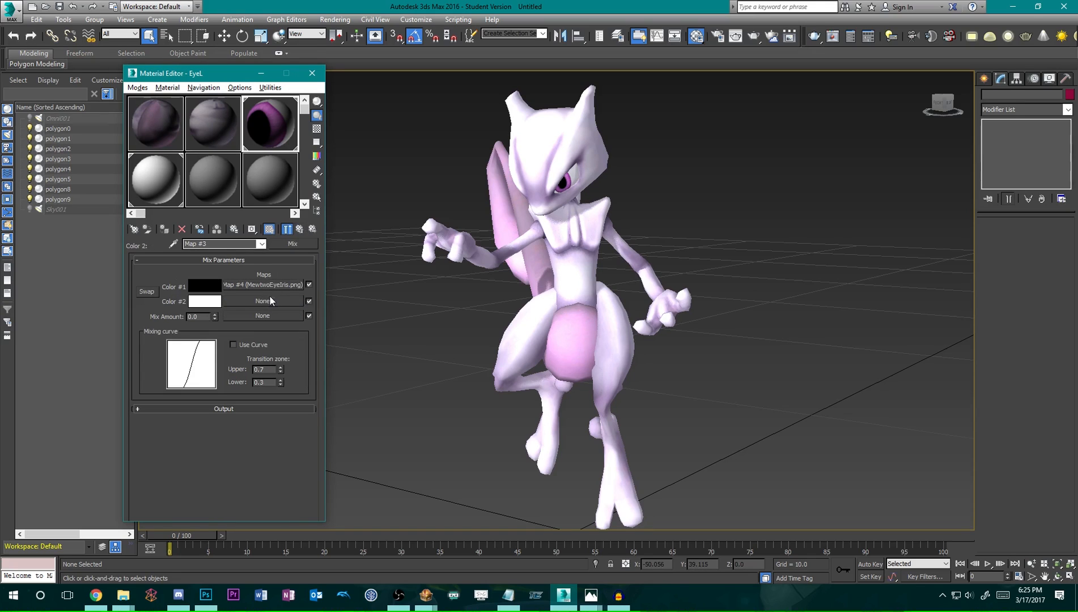
left_click(280, 283)
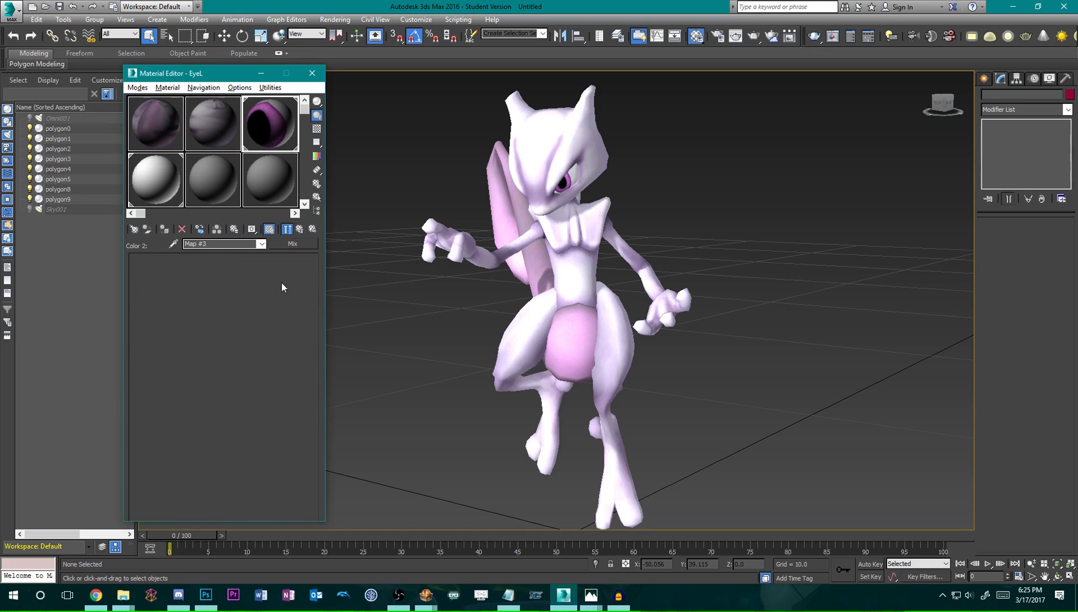
left_click(299, 229)
left_click(299, 228)
left_click(278, 315)
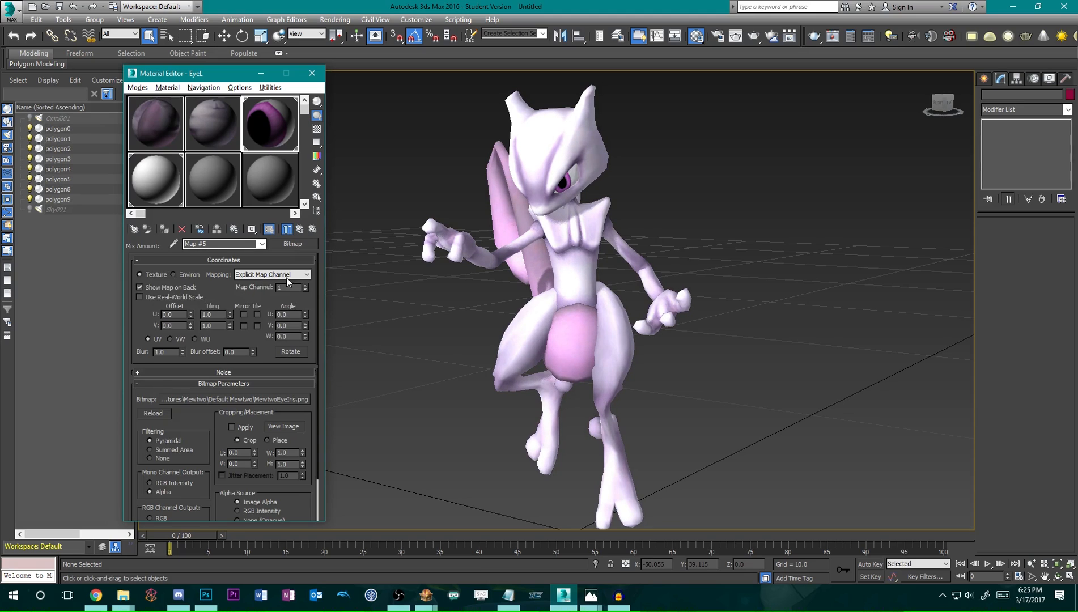
left_click(299, 231)
left_click(287, 301)
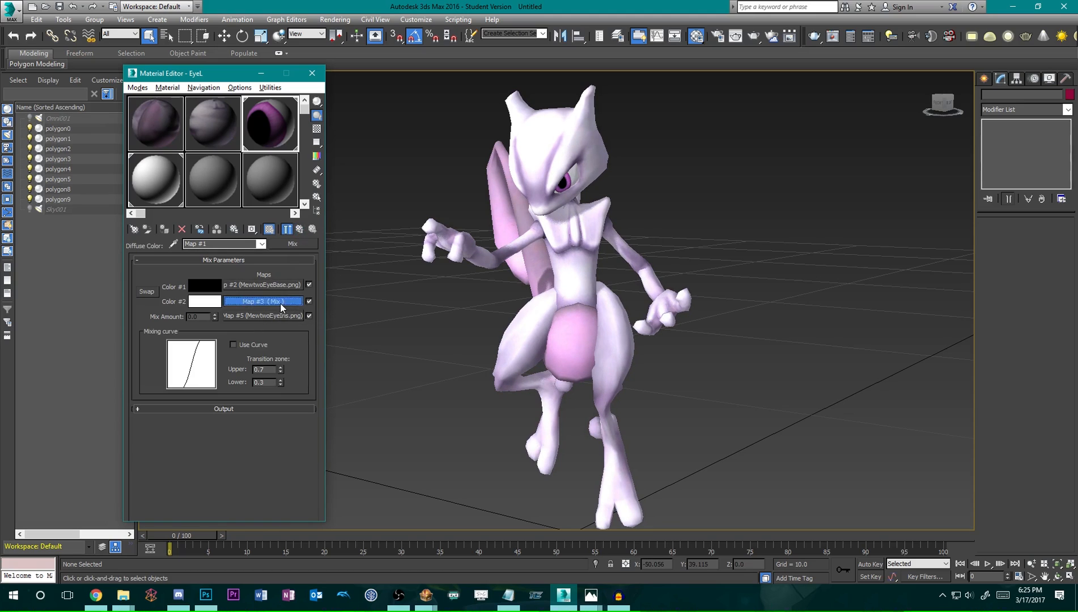
mouse_move(580, 213)
middle_mouse_down("alt")
mouse_move(579, 188)
mouse_move(579, 211)
middle_mouse_up("alt")
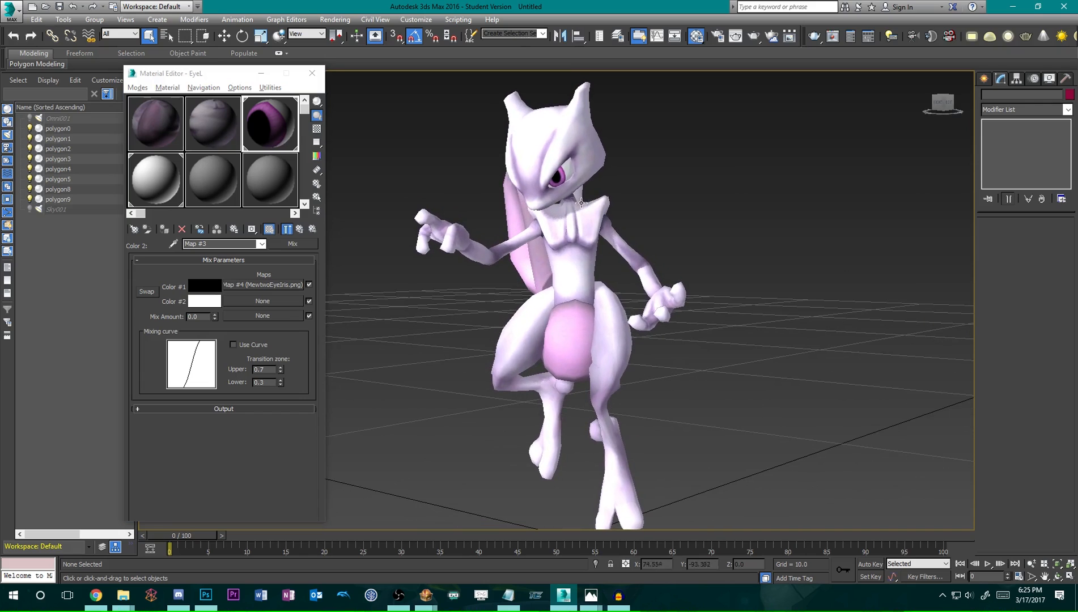
left_click(299, 230)
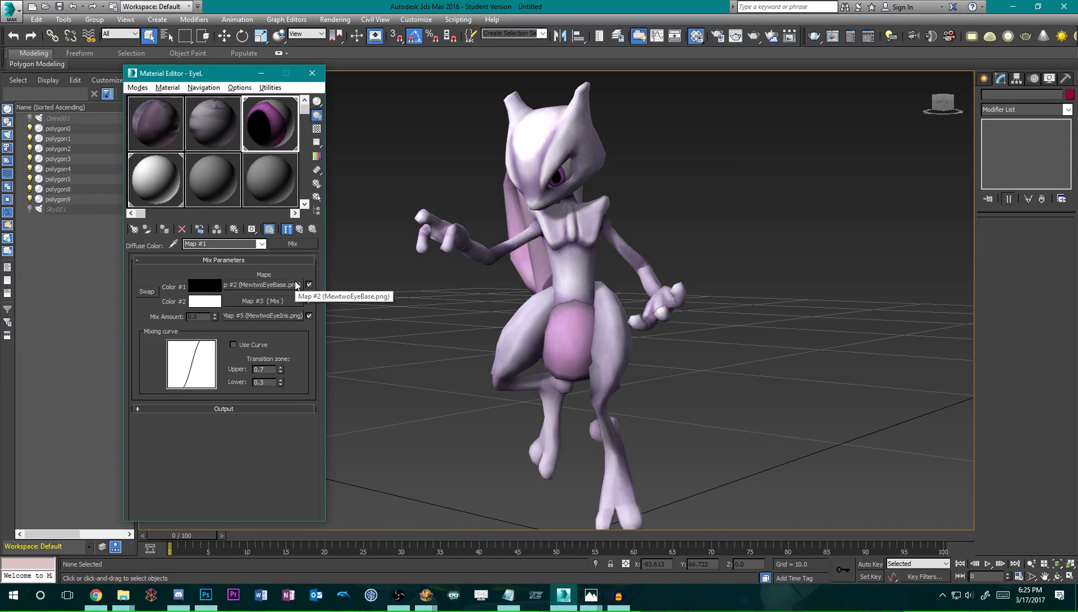
left_click(271, 301)
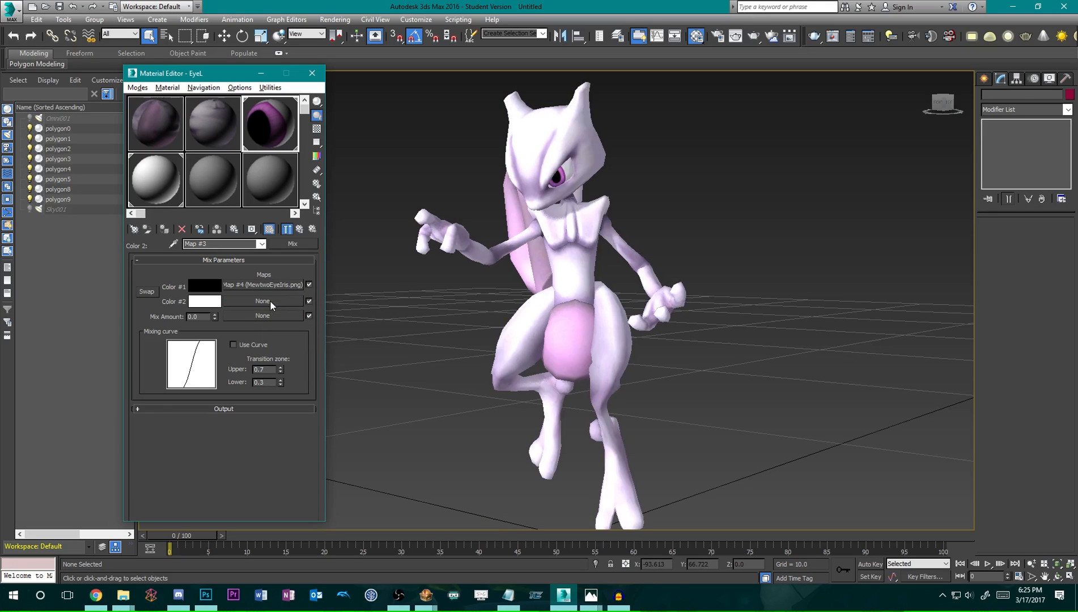
left_click(298, 230)
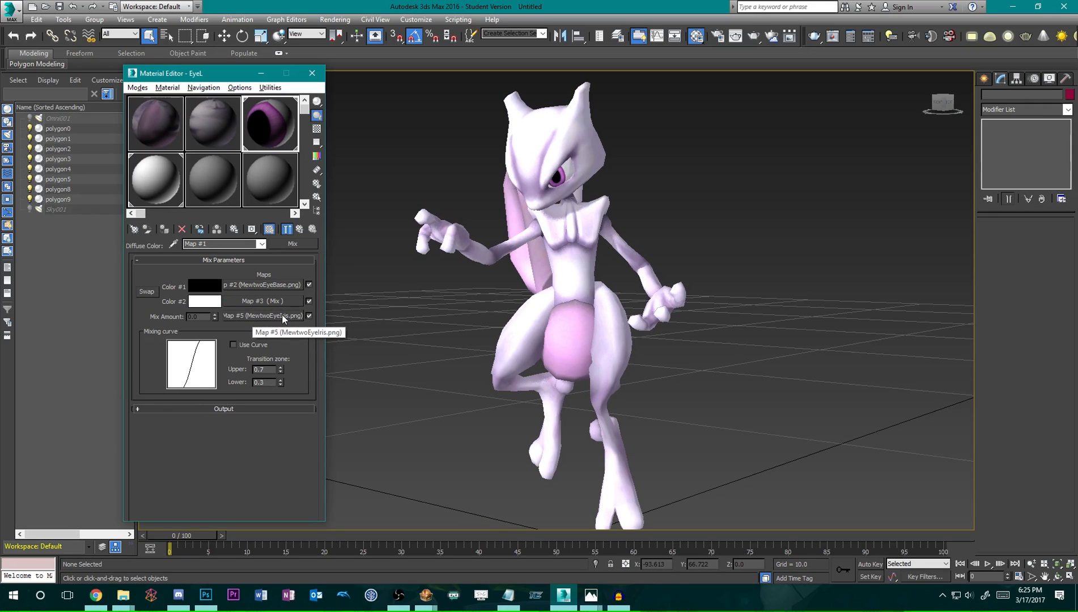
left_click(270, 316)
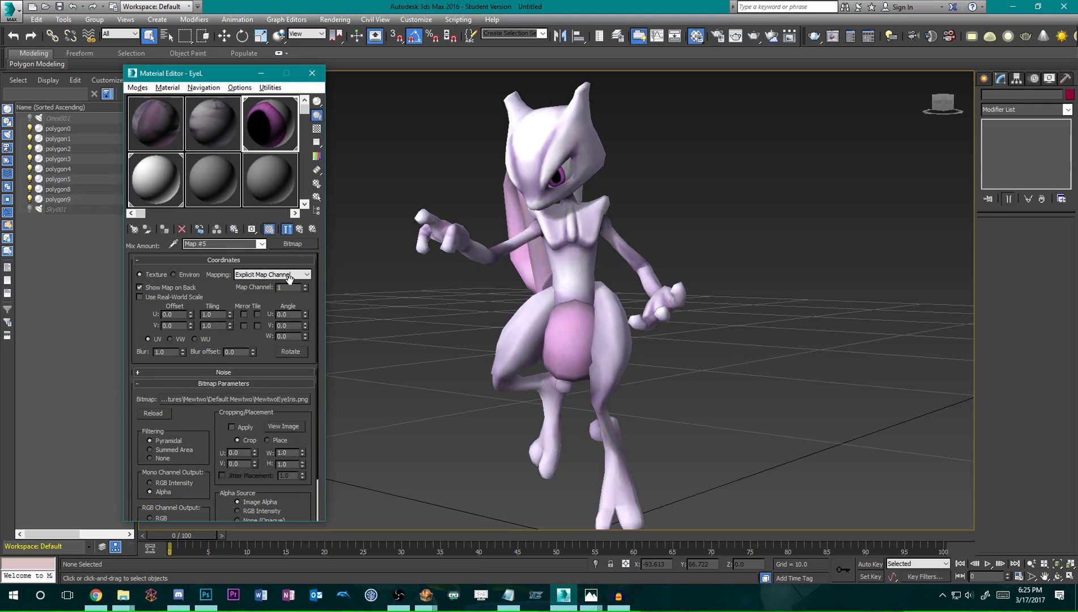
left_click(299, 230)
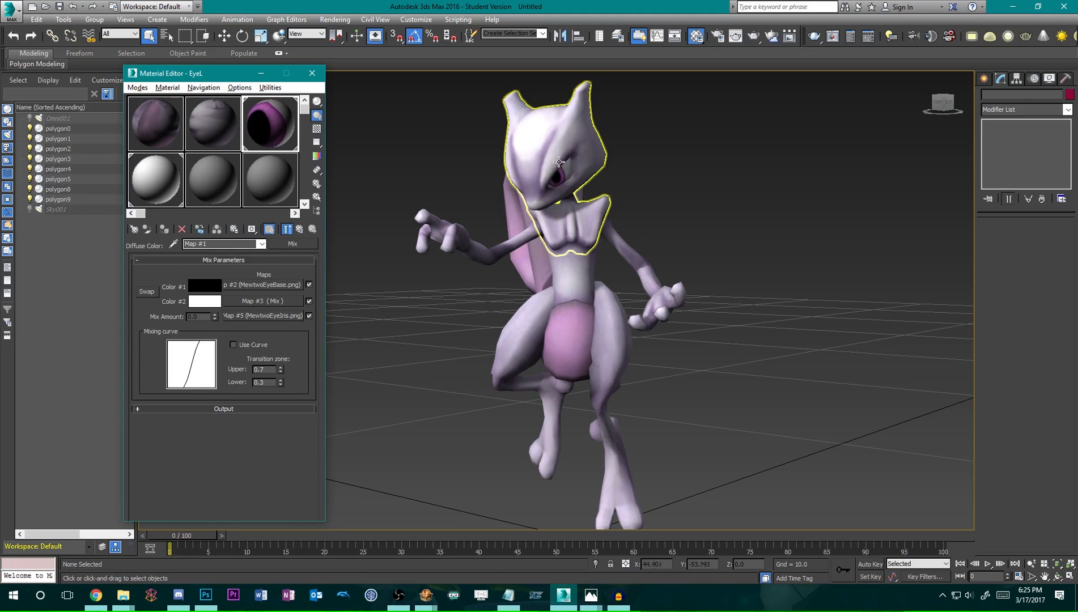
Load MewtwoEyeHighlight.png as the Color #2 bitmap of the nested Mix map in the EyeL material.
left_click(270, 301)
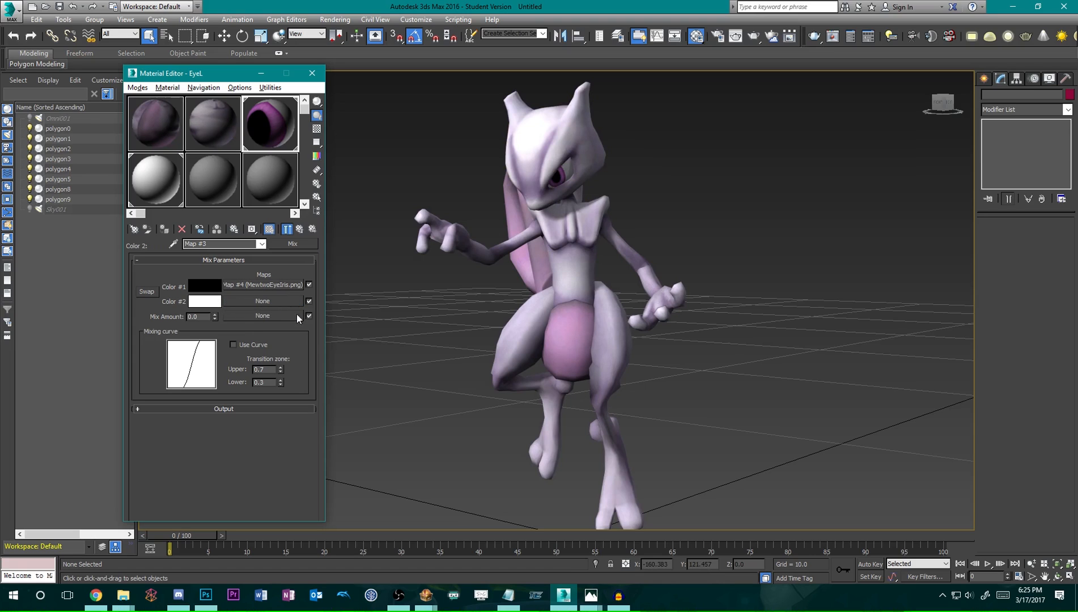
left_click(270, 301)
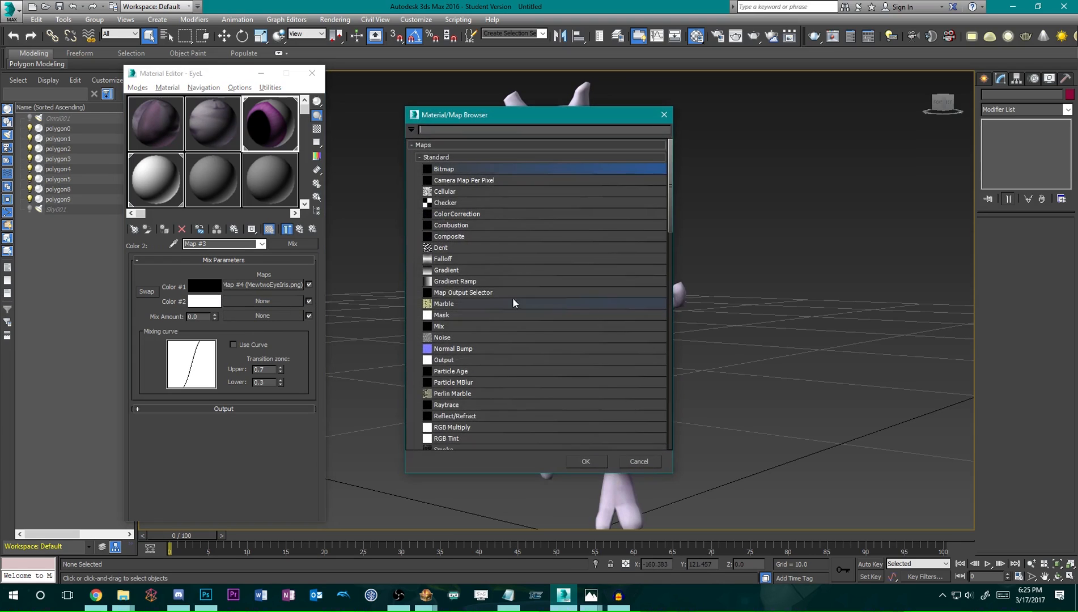
double_click(480, 169)
left_click(657, 179)
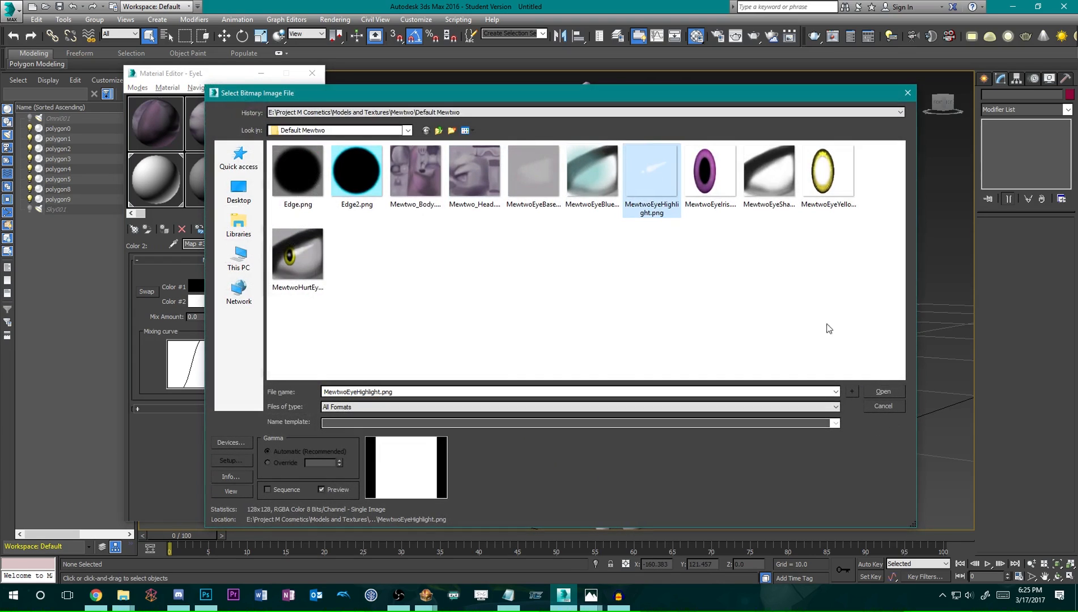
left_click(883, 391)
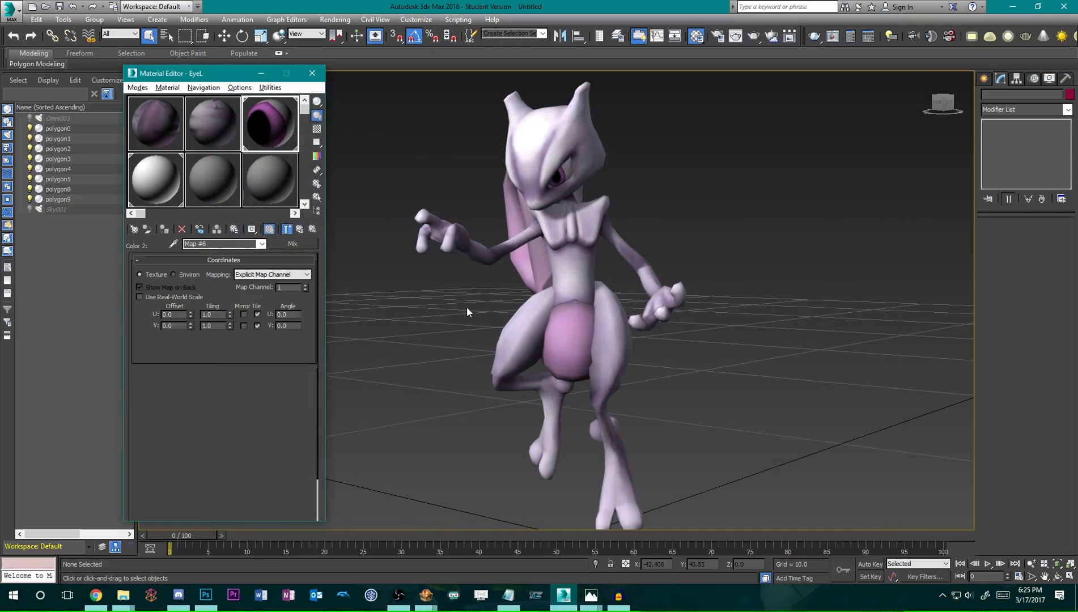
Turn off U and V tiling on the highlight bitmap, set its alpha source to None (Opaque), and return to the nested Mix map.
left_click(257, 314)
left_click(258, 325)
scroll(225, 333, "down", 2)
scroll(217, 328, "up", 2)
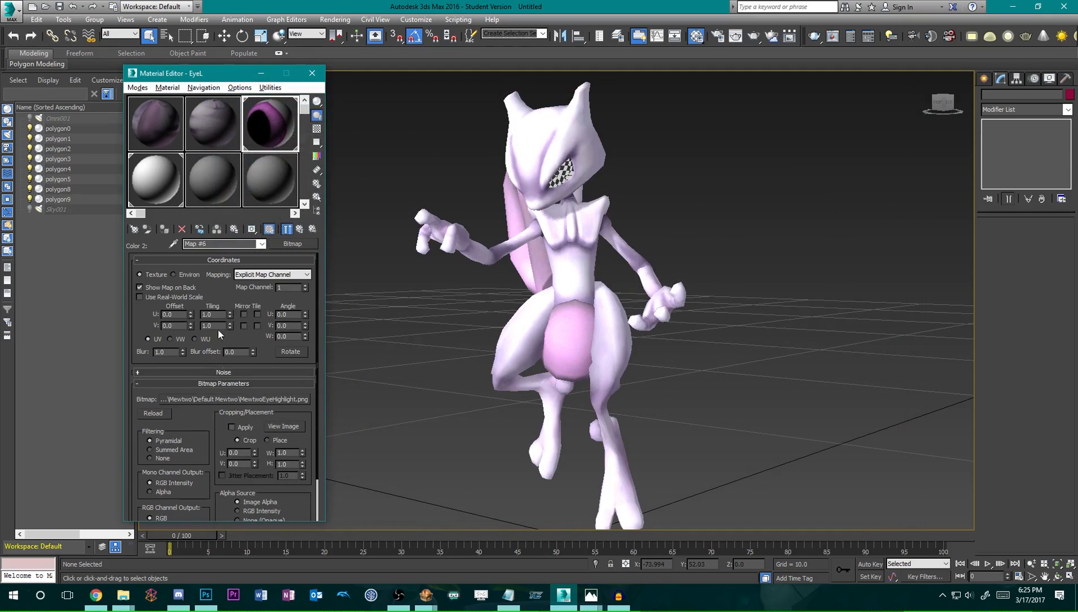
scroll(221, 361, "down", 2)
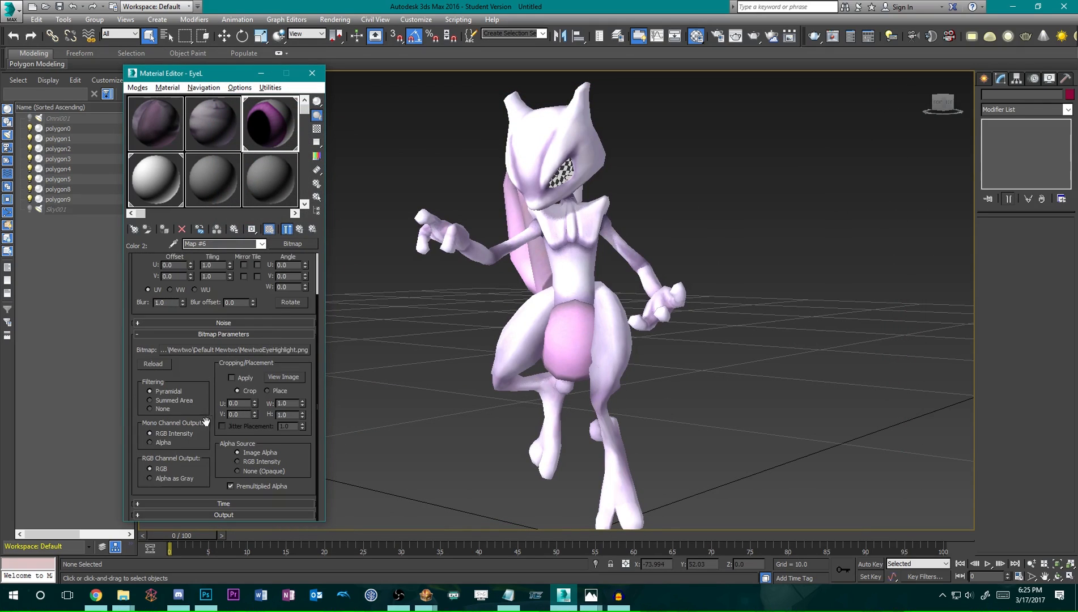
left_click(242, 470)
left_click(300, 232)
Load MewtwoEyeHighlight.png as the nested Mix's Mix Amount bitmap without tiling, with mono output Alpha and RGB output Alpha as Gray.
left_click(272, 315)
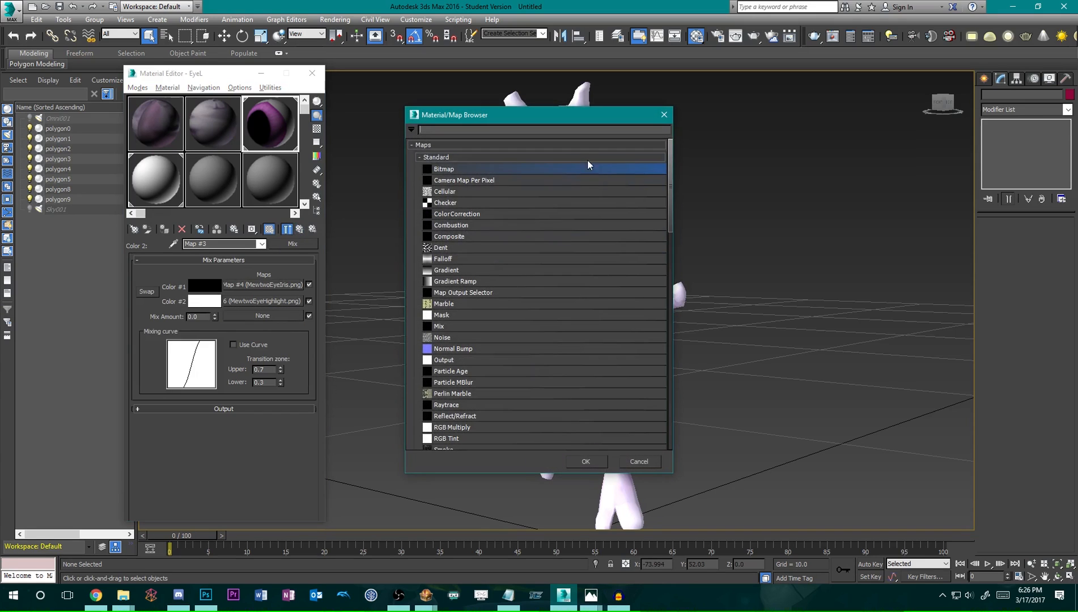
double_click(507, 171)
left_click(664, 175)
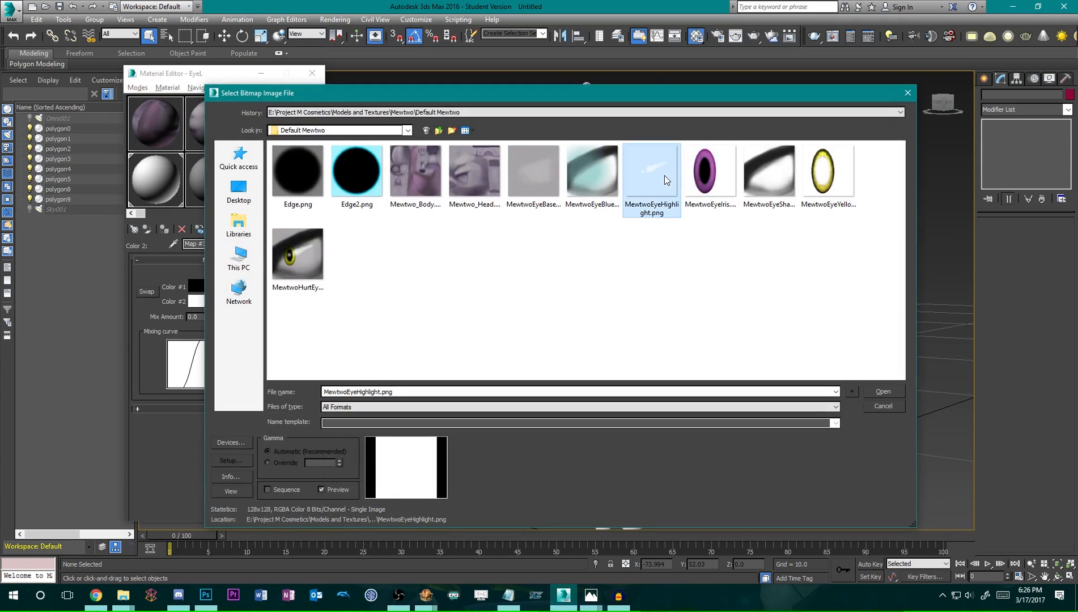
double_click(664, 175)
scroll(163, 473, "down", 3)
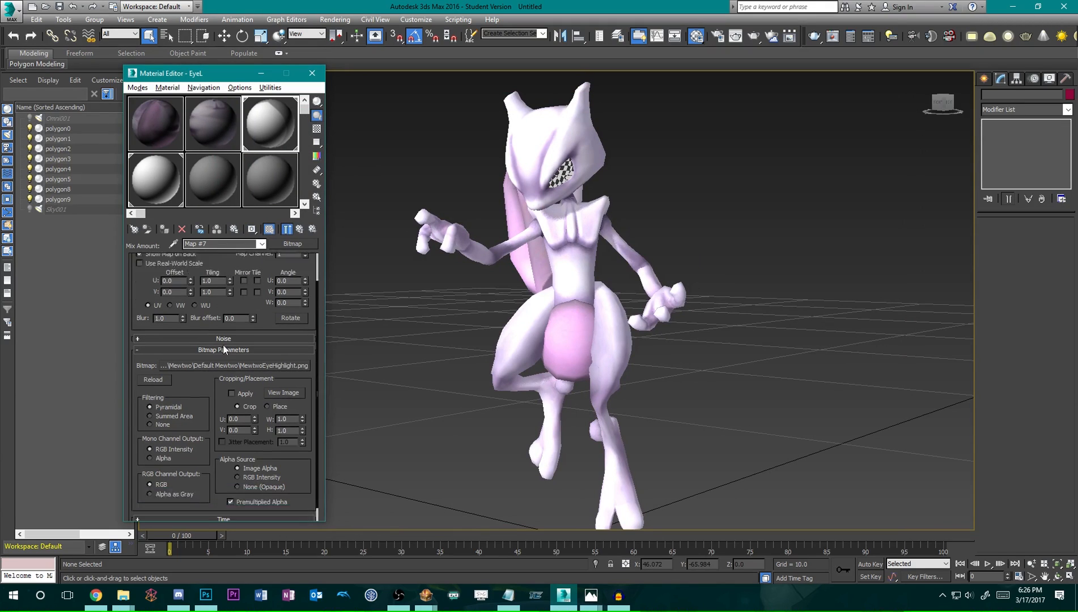
left_click(164, 443)
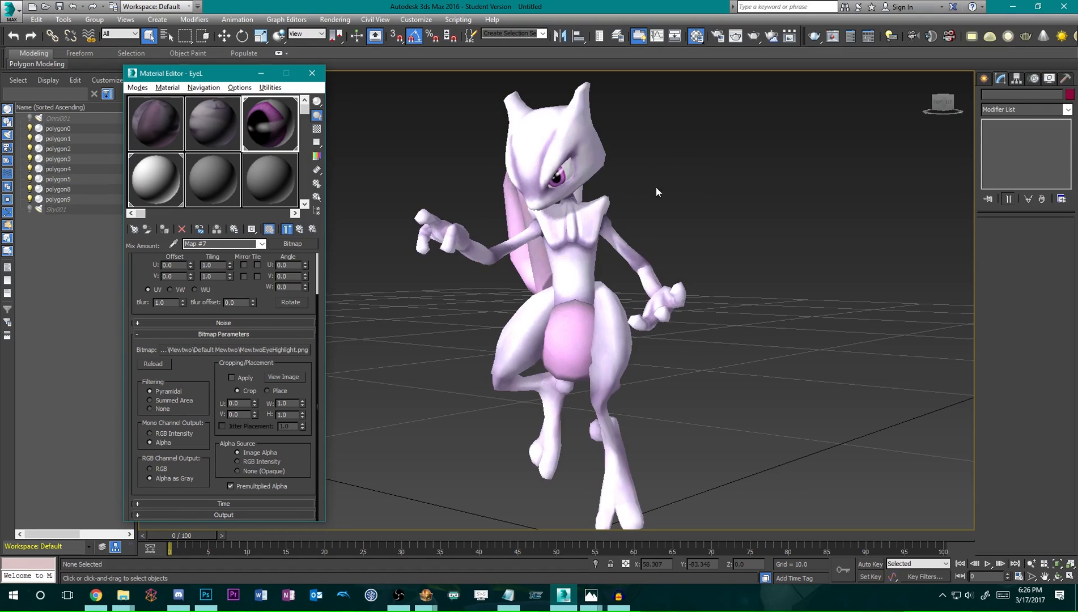
scroll(557, 195, "up", 5)
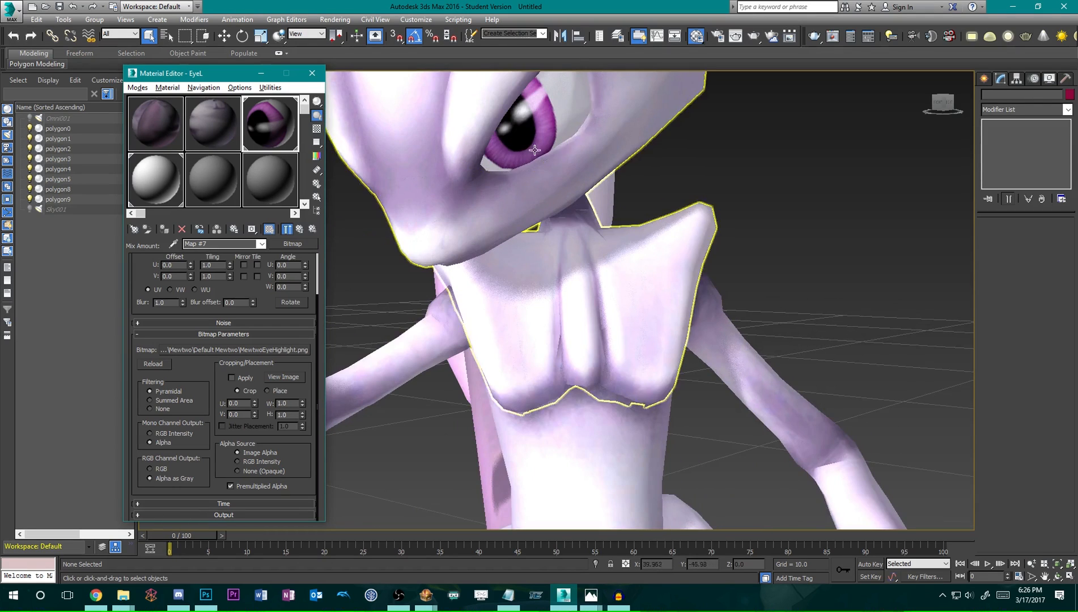
scroll(534, 150, "down", 5)
scroll(563, 138, "up", 5)
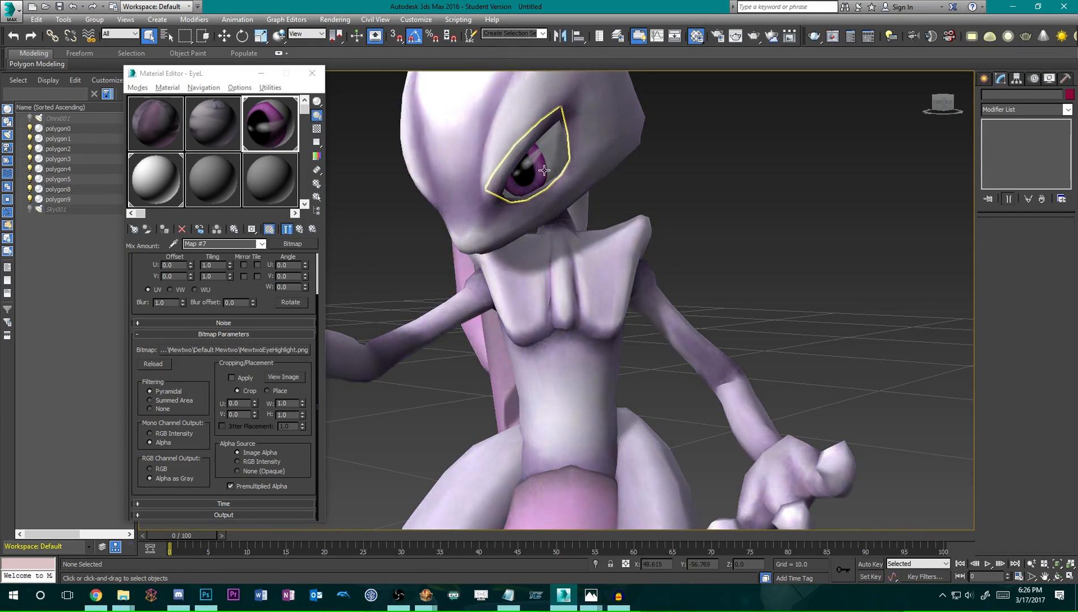
scroll(543, 165, "down", 5)
middle_click_drag(554, 198, 557, 218, "alt")
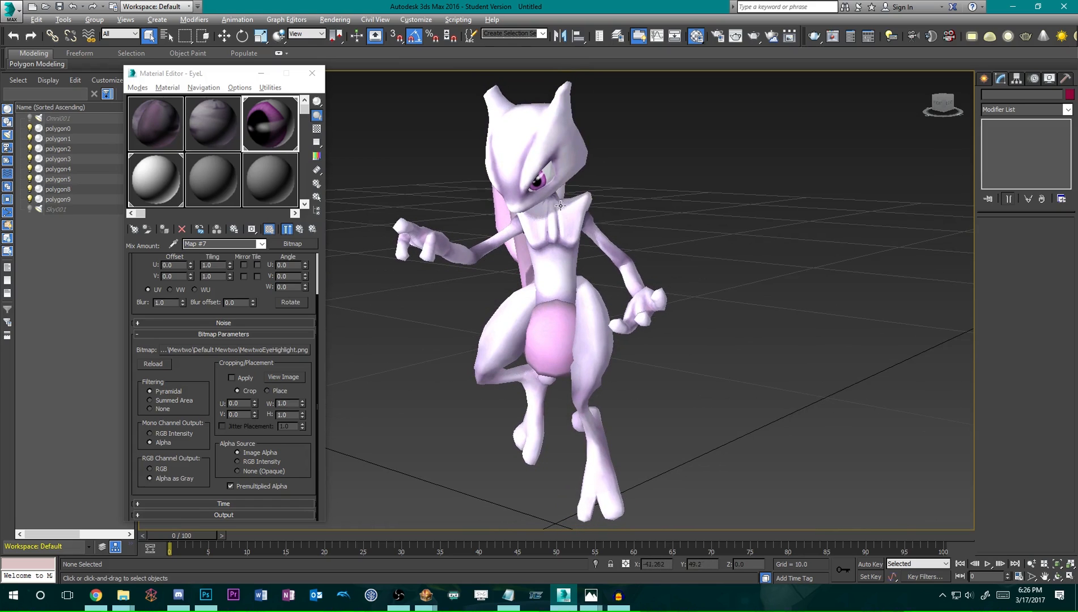
Save the scene as Trophy Pose in the Default Mewtwo folder under the project's Scenes folder.
left_click(59, 8)
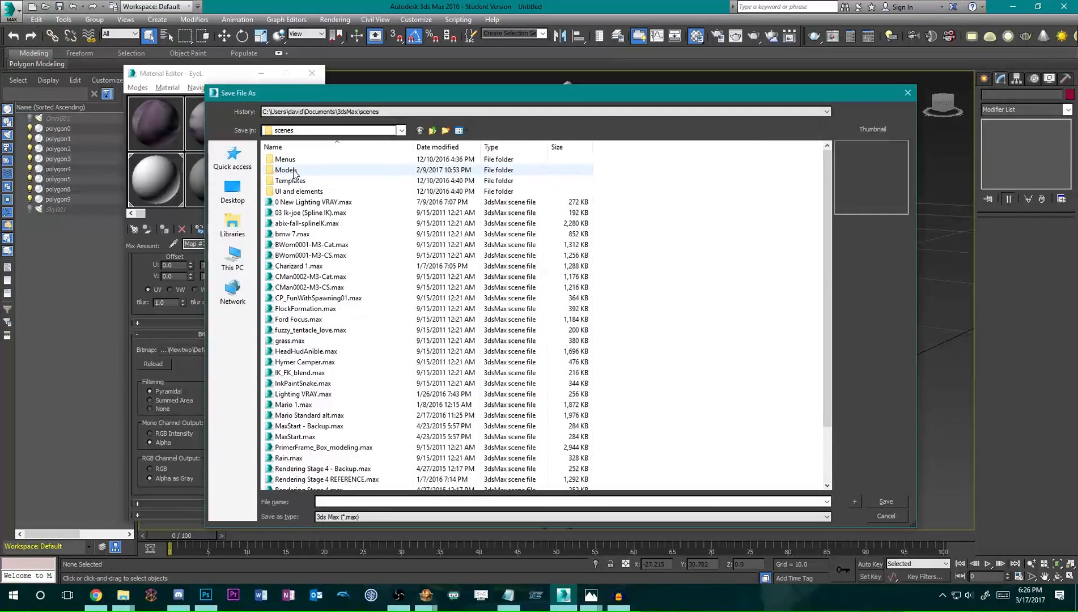
key("ctrl+v")
key("Return")
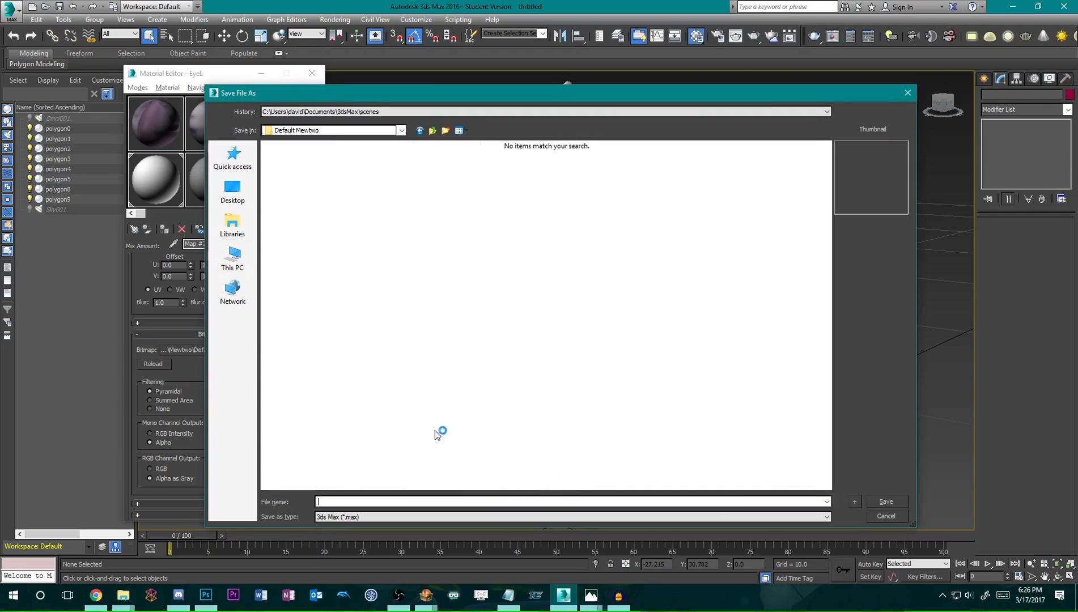
left_click(430, 134)
left_click(430, 132)
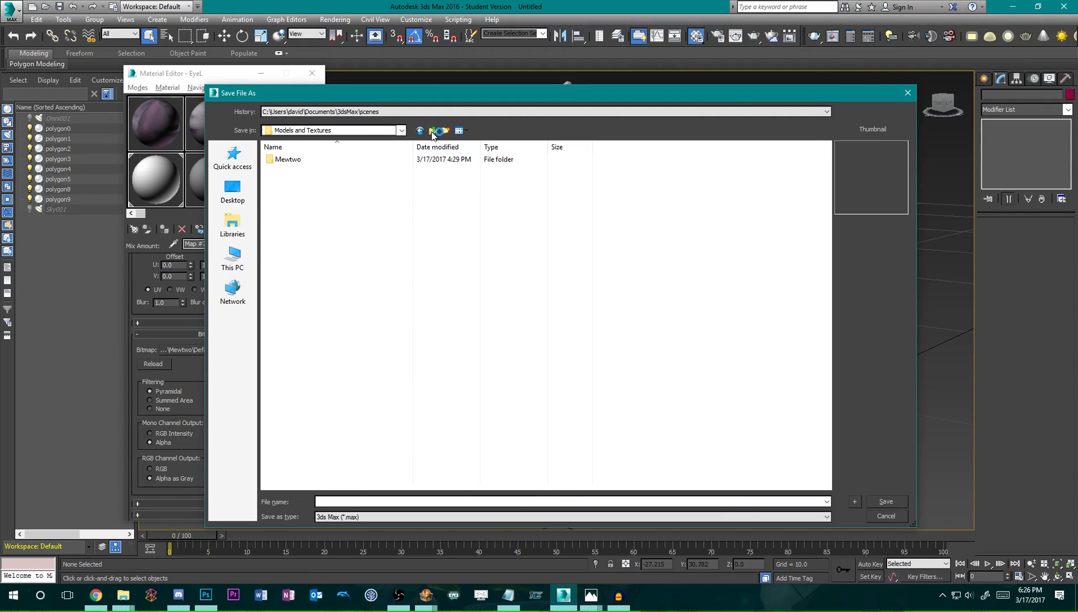
left_click(430, 133)
double_click(313, 191)
double_click(320, 159)
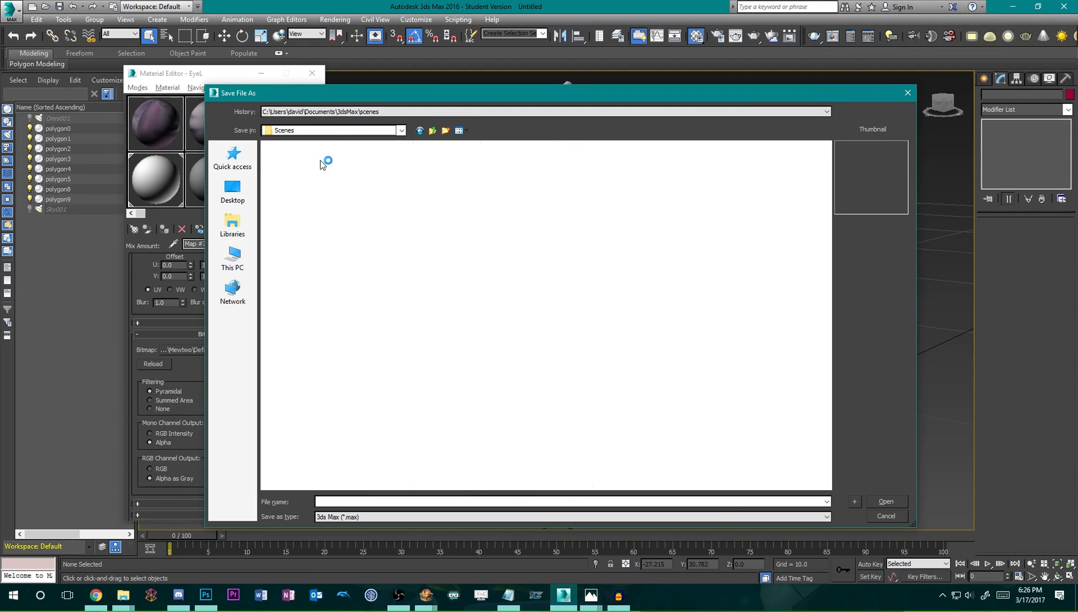
double_click(320, 171)
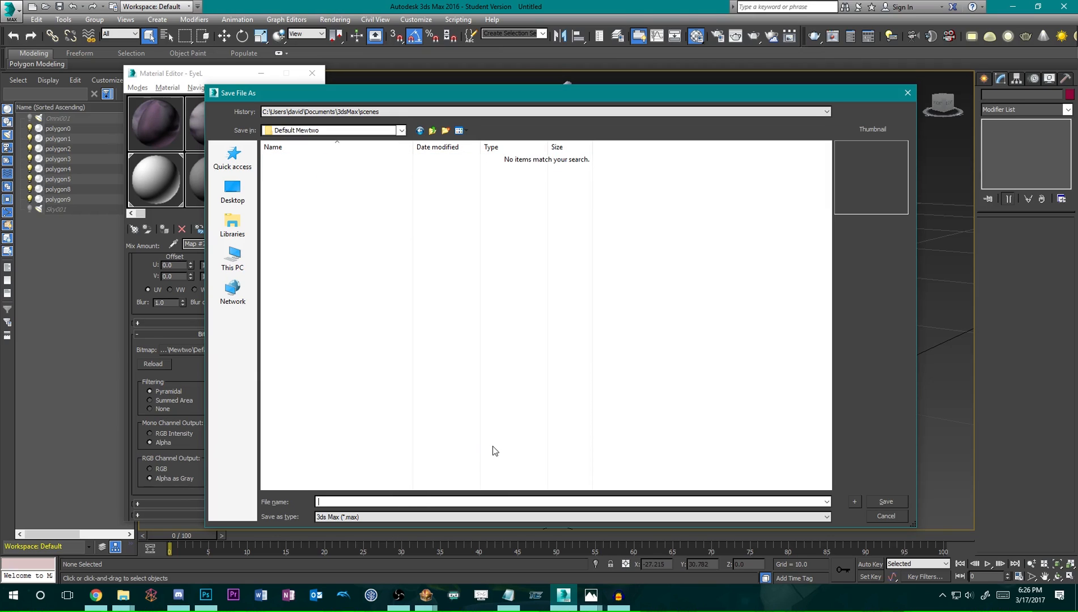
type("Trophy Pose")
key("Return")
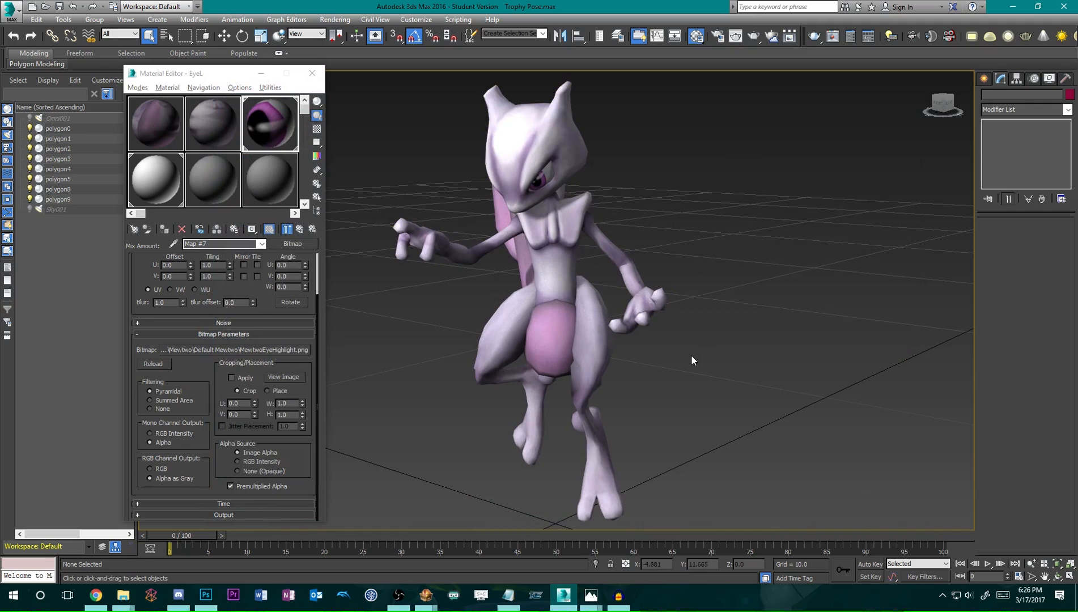
Clear the existing diffuse map of the EyeR material and assign a Mix map in its place.
middle_click_drag(719, 331, 635, 234, "alt")
left_click(157, 180)
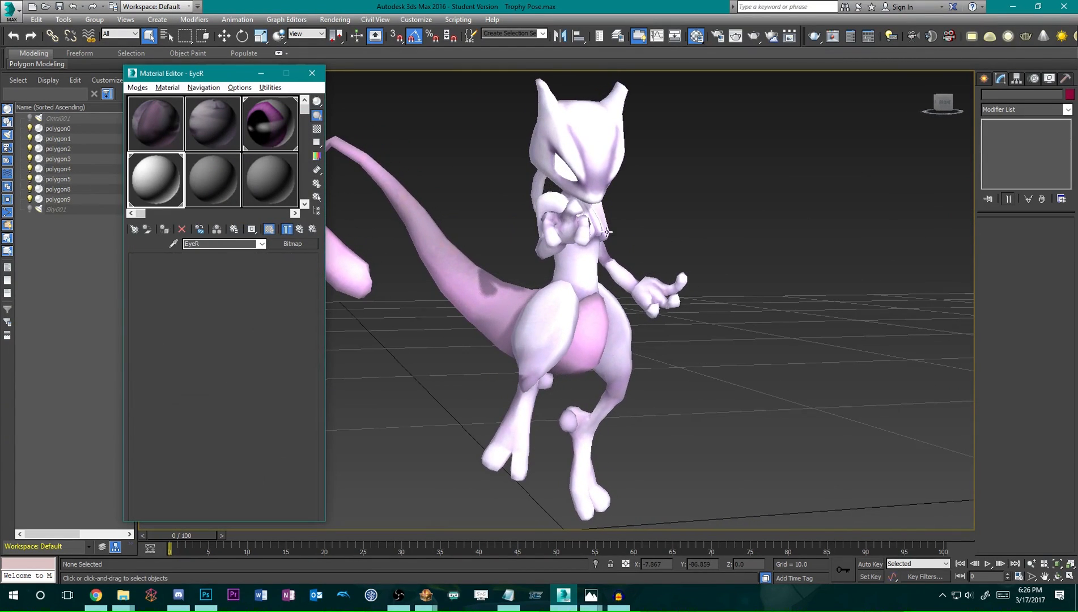
right_click(212, 329)
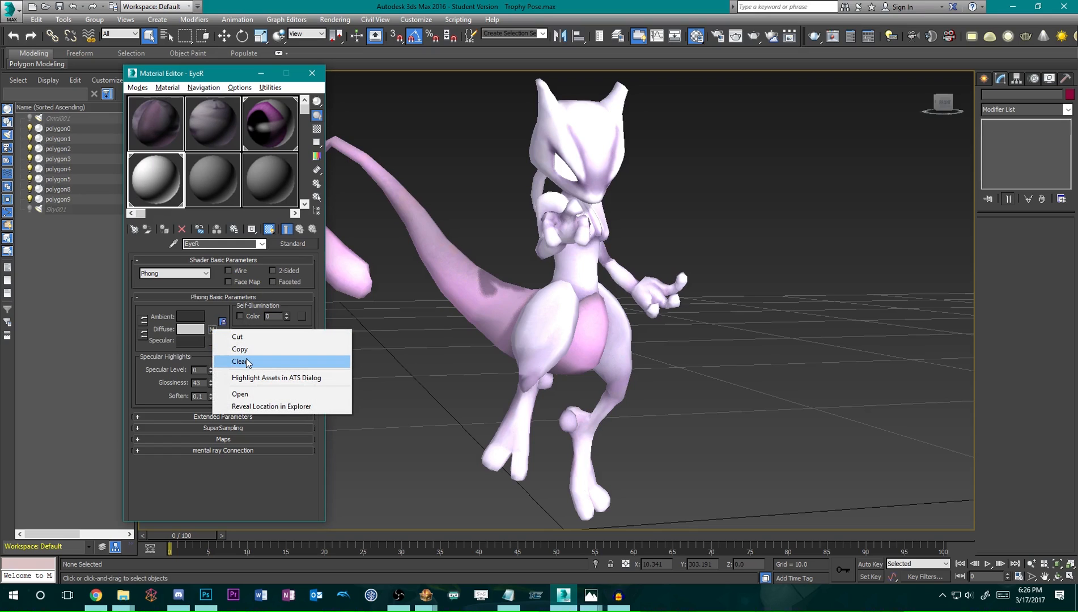
left_click(226, 390)
left_click(212, 330)
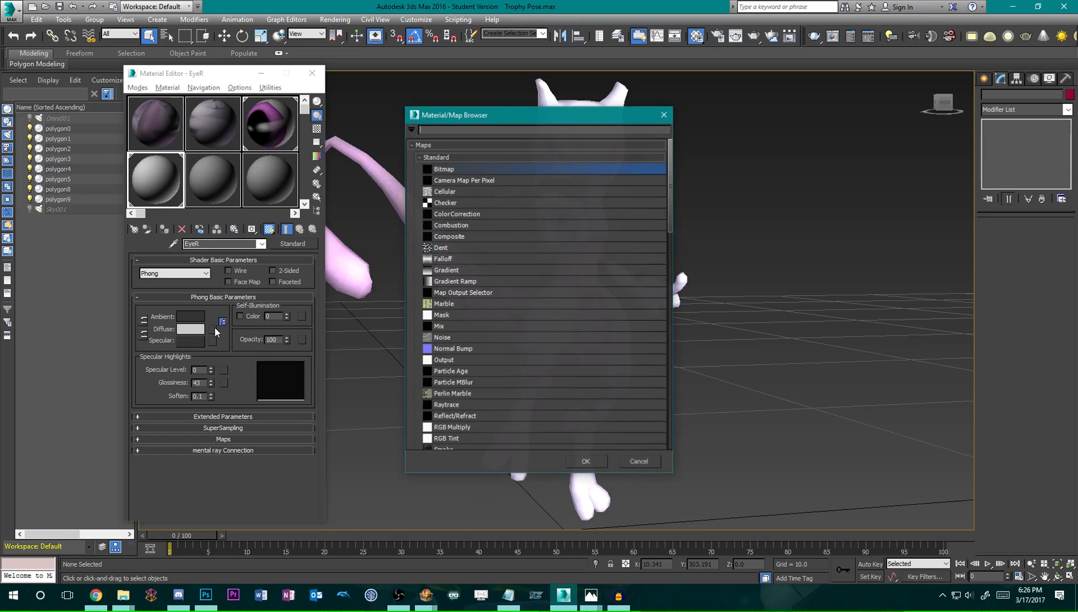
double_click(451, 327)
Load MewtwoEyeBase.png as the Mix's Color #1 bitmap, set its alpha source to None (Opaque), and return to the Mix map.
left_click(270, 282)
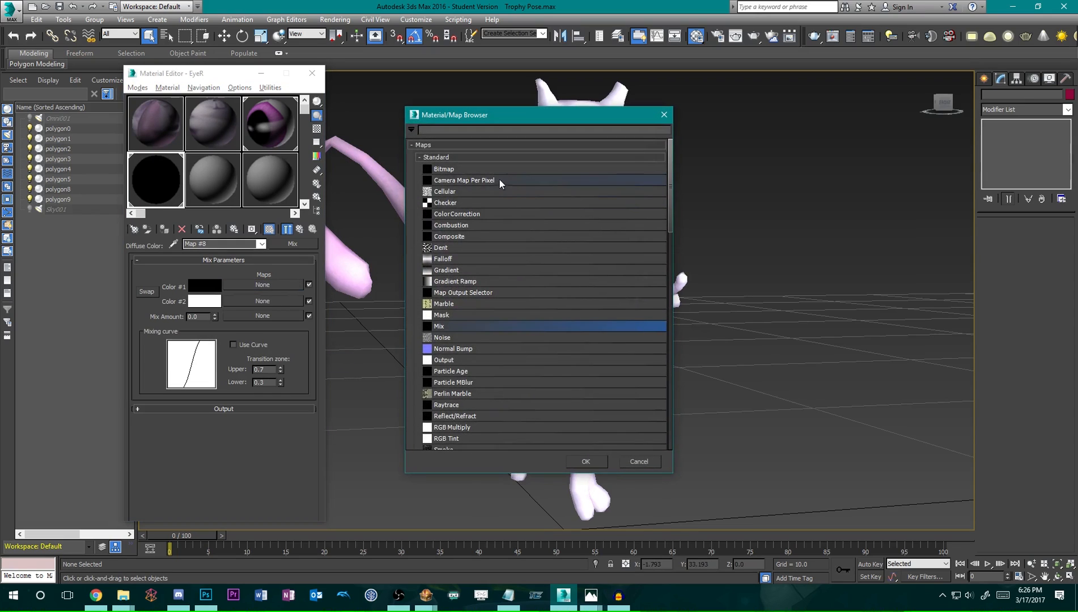
double_click(496, 170)
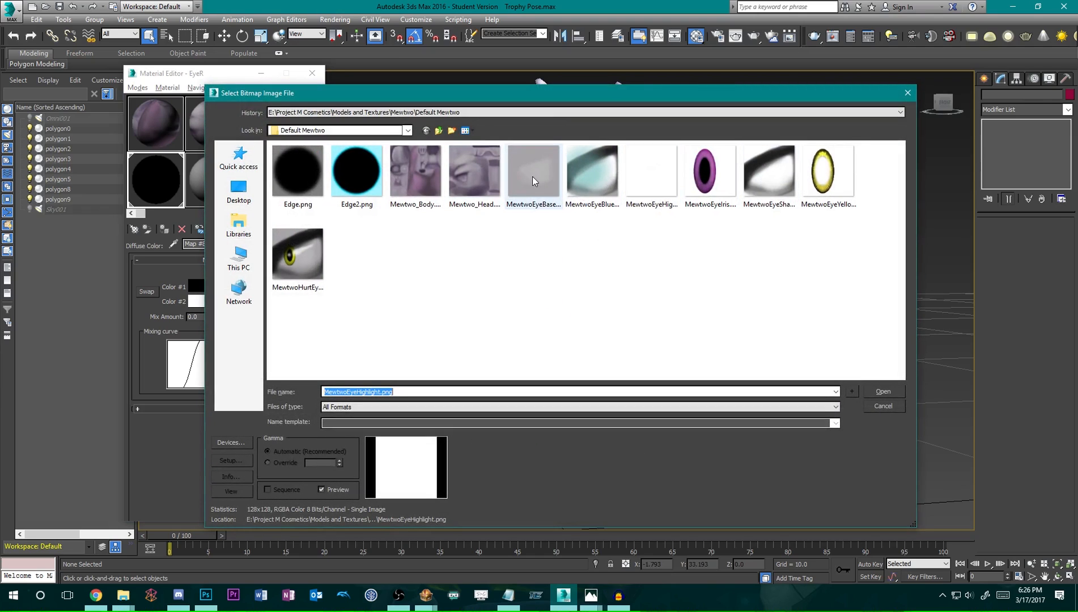
double_click(532, 177)
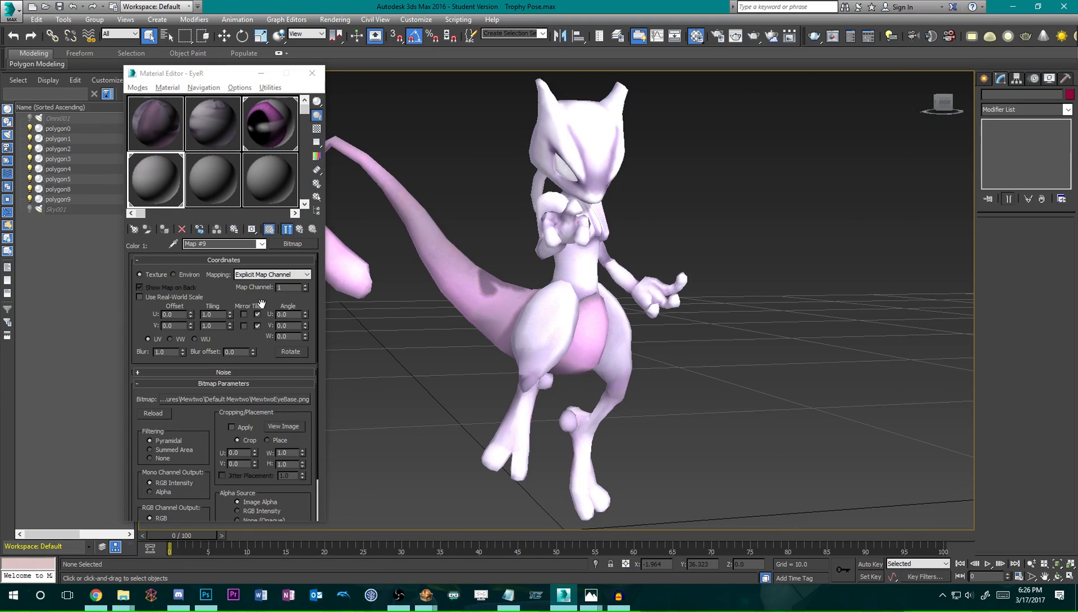
scroll(186, 453, "down", 2)
left_click(242, 472)
scroll(270, 337, "up", 2)
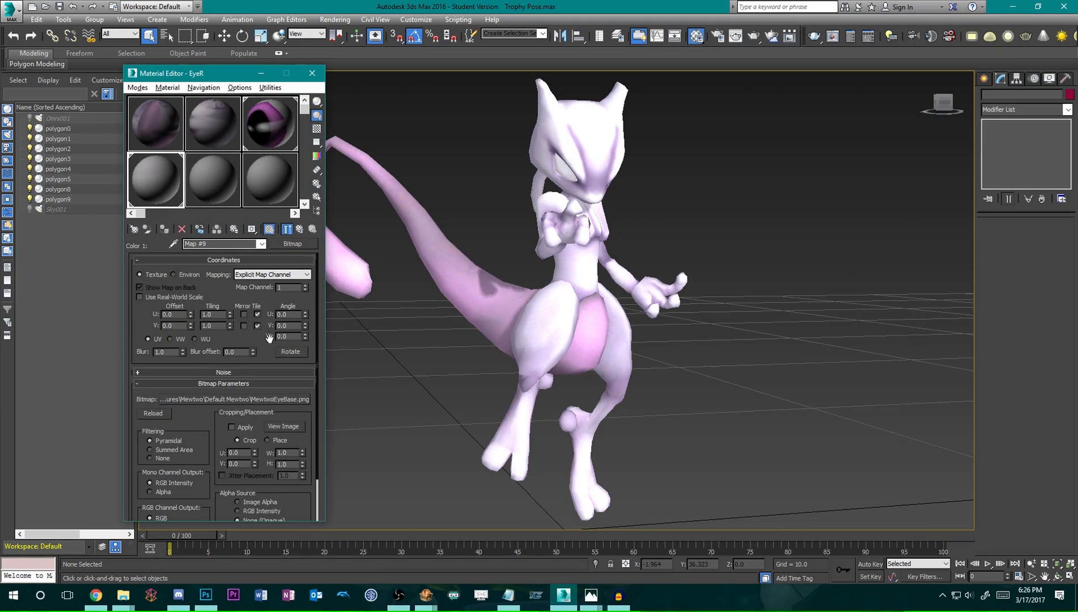
left_click(300, 228)
Nest a Mix map in Color #2 and load MewtwoEyeIris.png as its Color #1, without tiling and with alpha source None (Opaque).
left_click(257, 299)
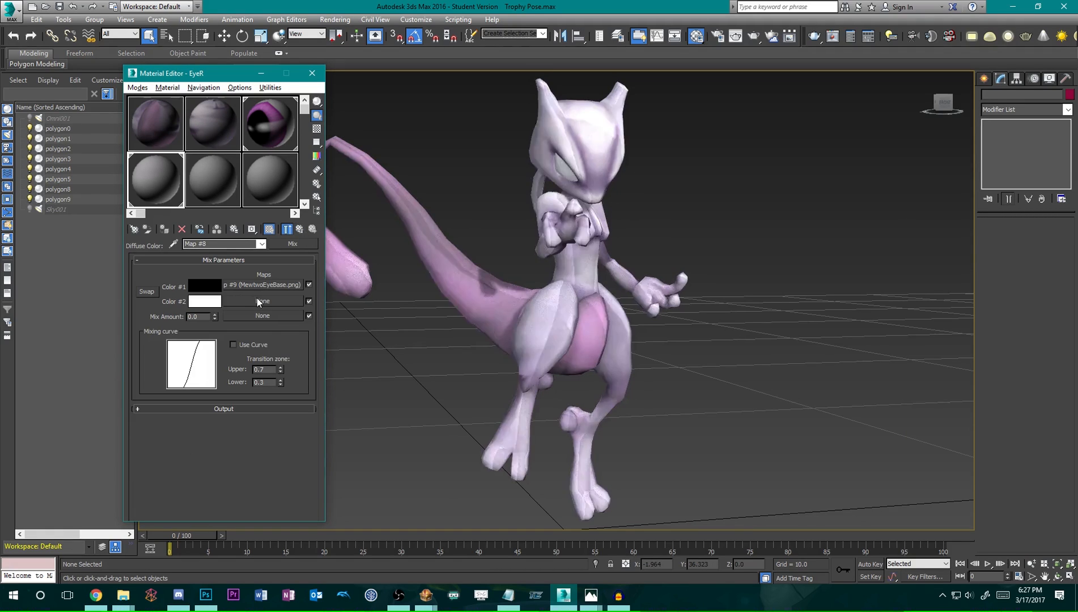
left_click(461, 327)
double_click(461, 327)
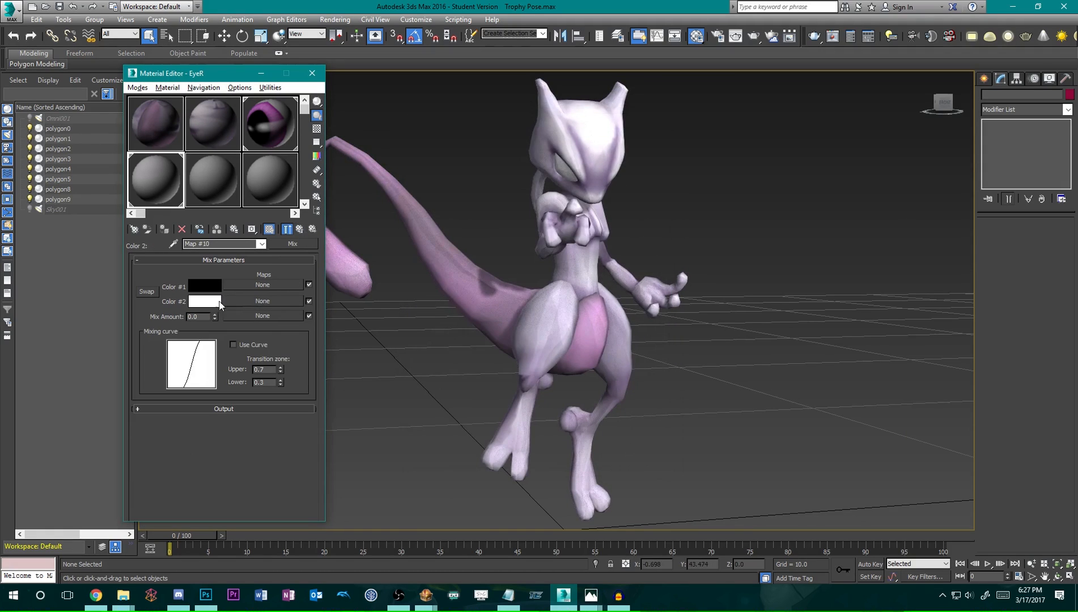
left_click(292, 243)
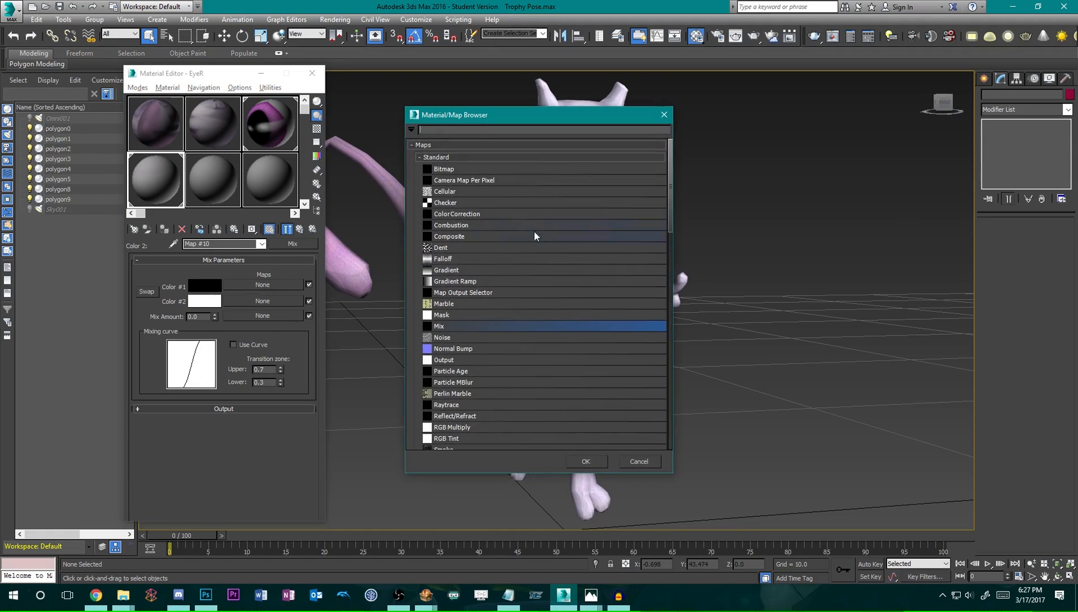
double_click(489, 170)
left_click(714, 170)
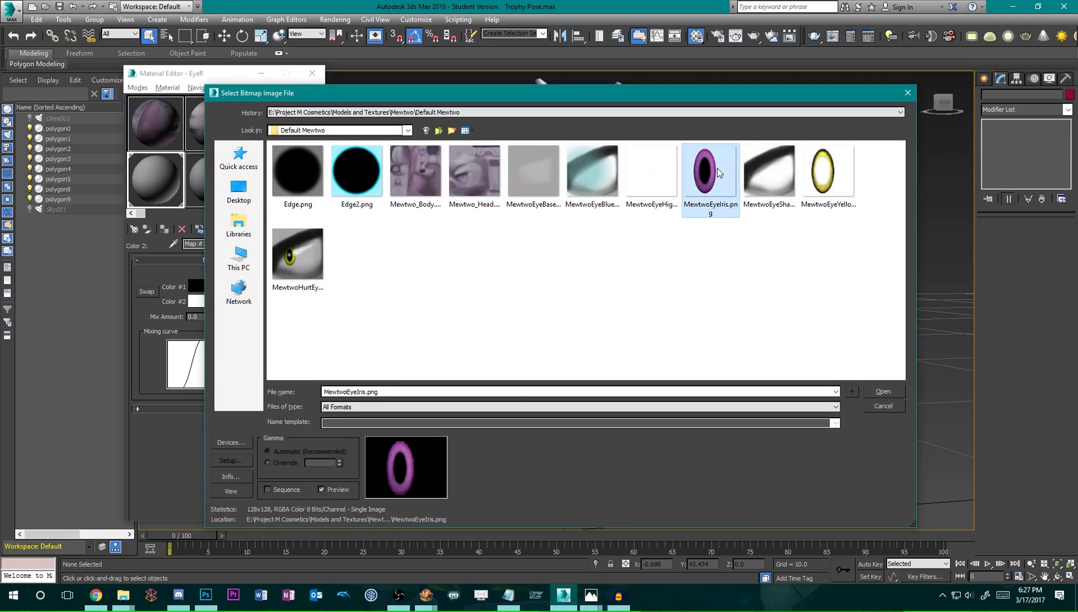
double_click(714, 170)
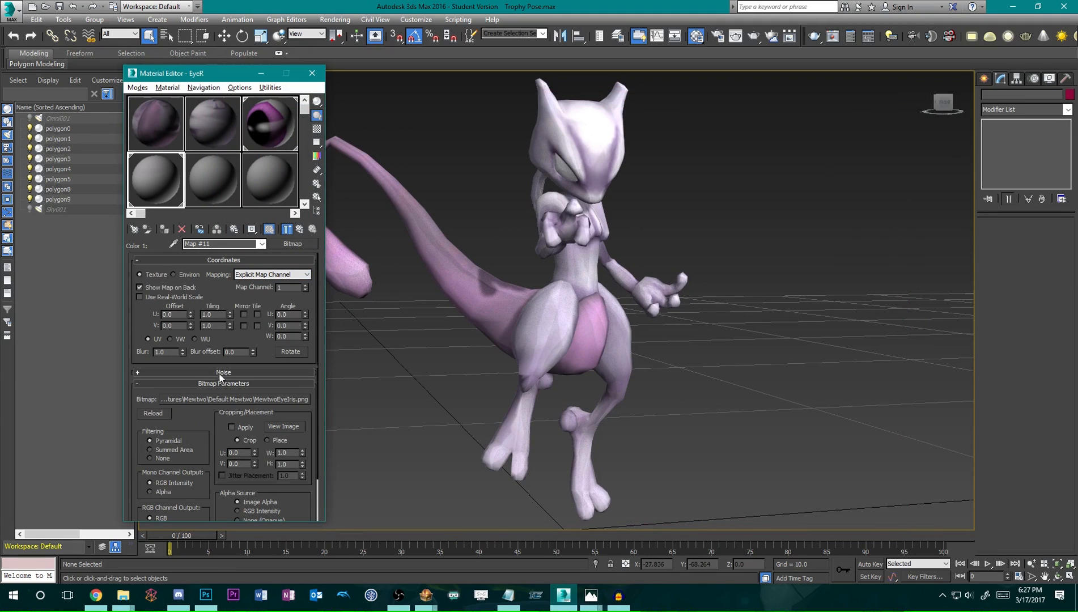
scroll(220, 479, "down", 2)
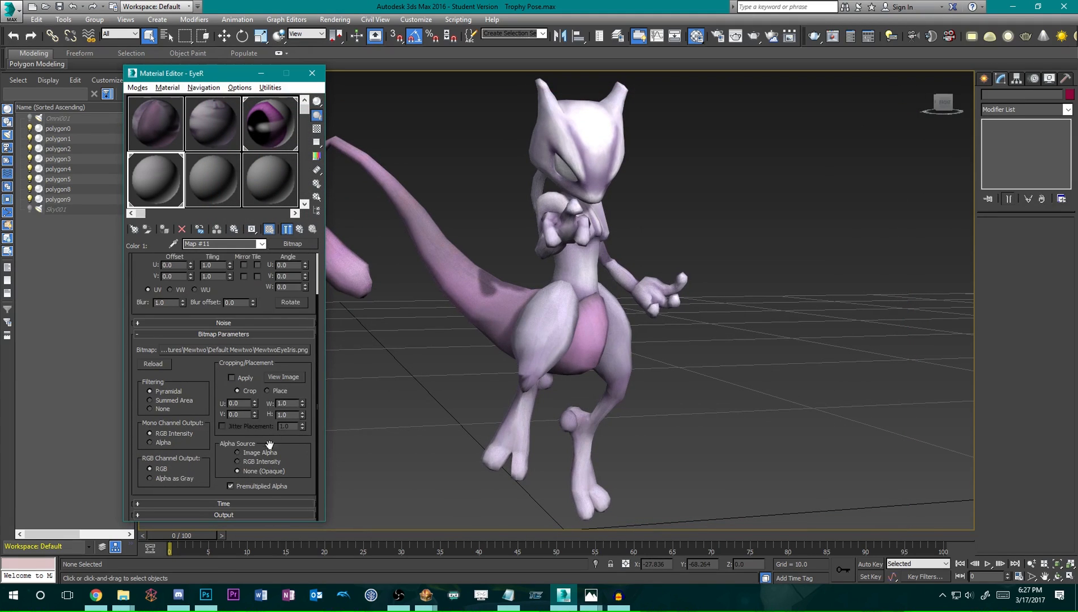
left_click(299, 228)
Load MewtwoEyeIris.png as the outer Mix's Mix Amount bitmap without tiling, with mono output Alpha and RGB output Alpha as Gray.
left_click(271, 316)
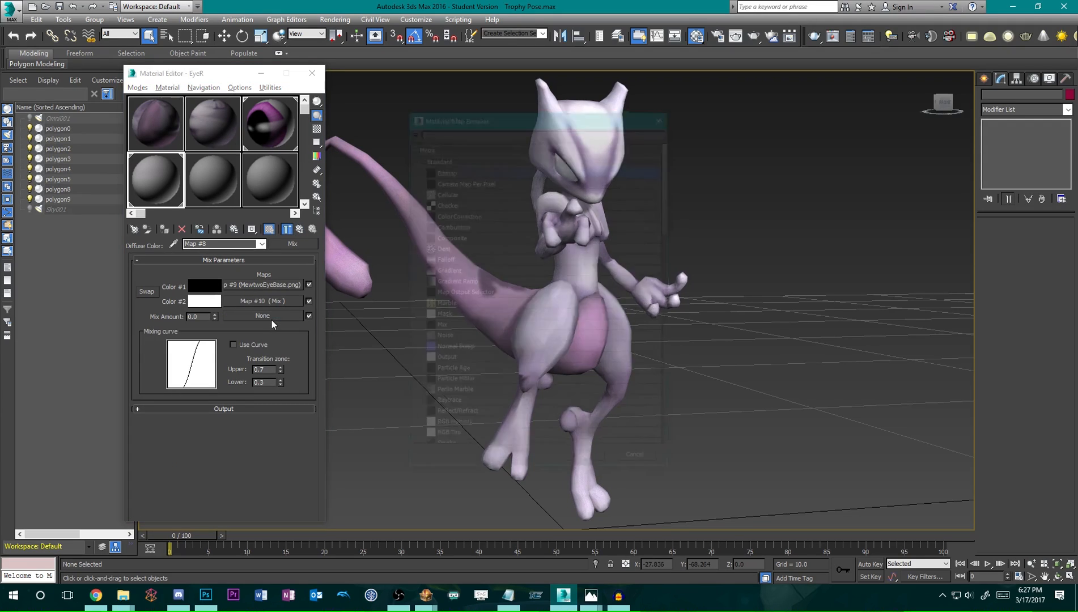
double_click(480, 170)
double_click(705, 170)
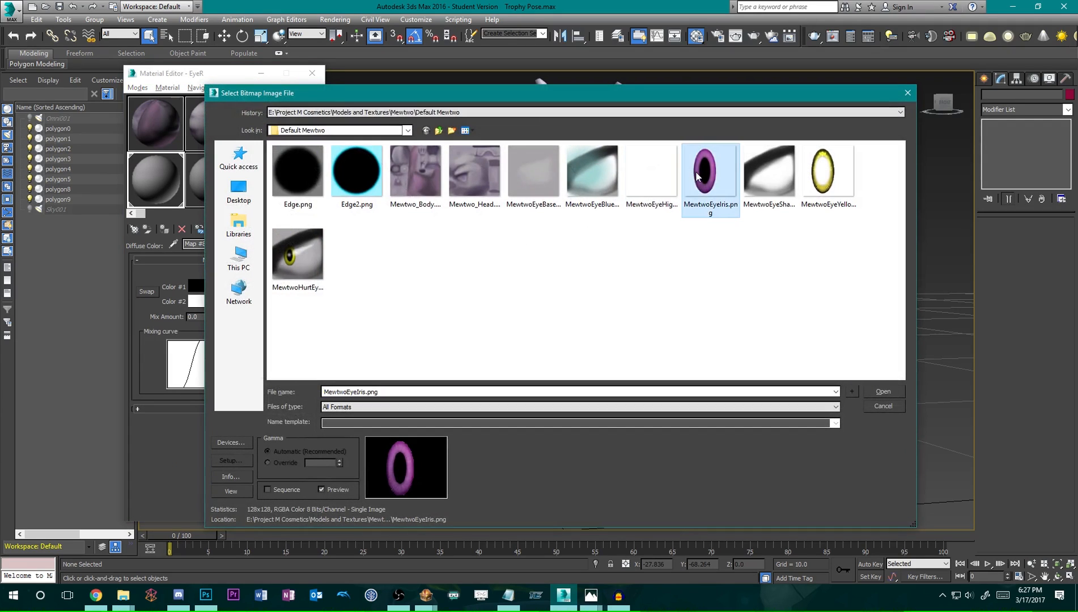
left_click(258, 315)
left_click(257, 325)
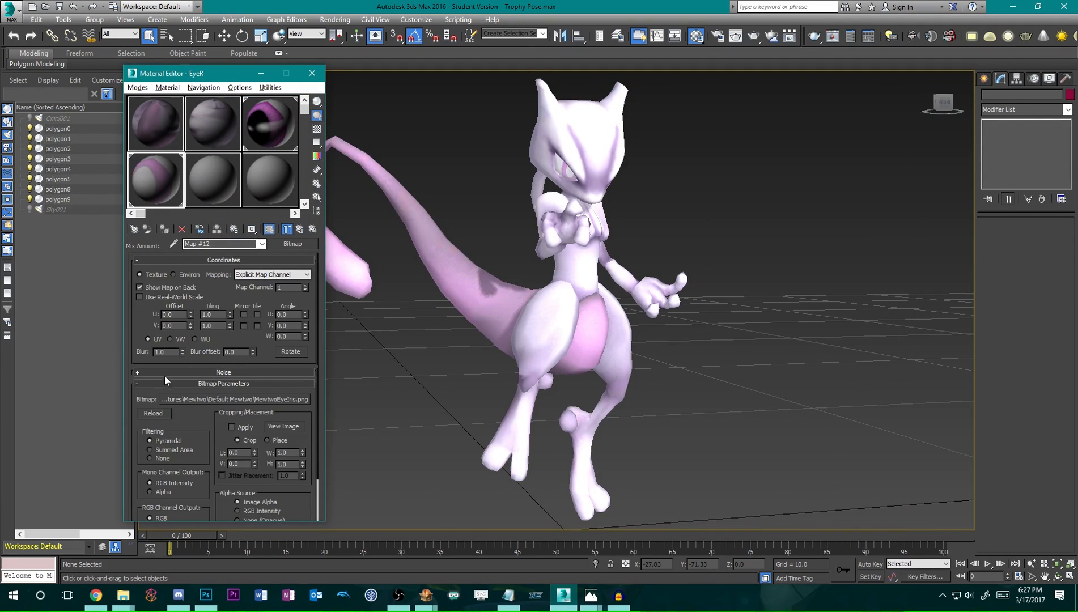
scroll(164, 376, "down", 3)
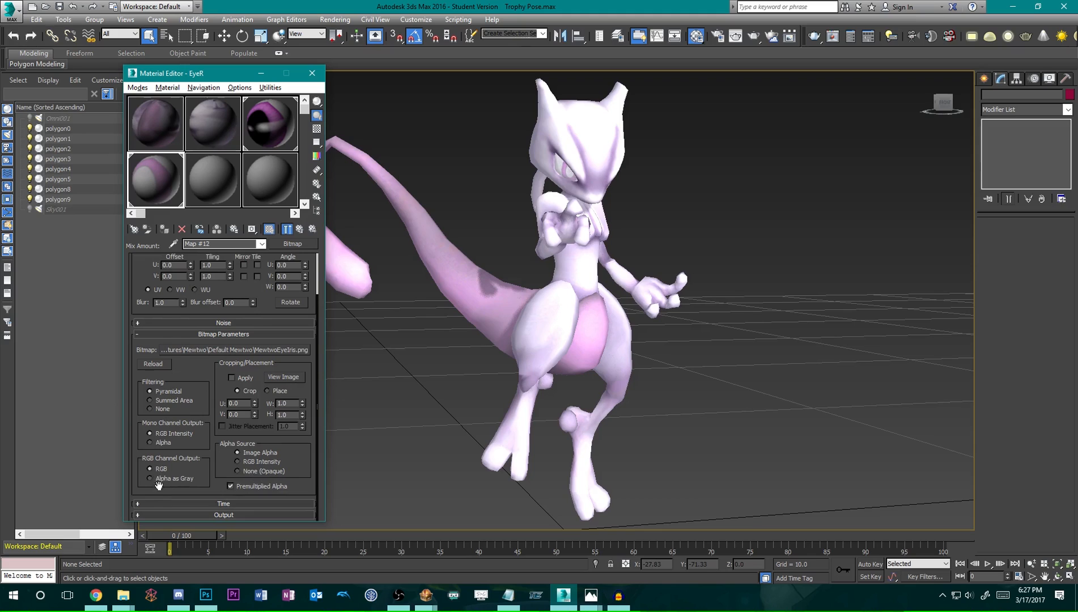
left_click(299, 229)
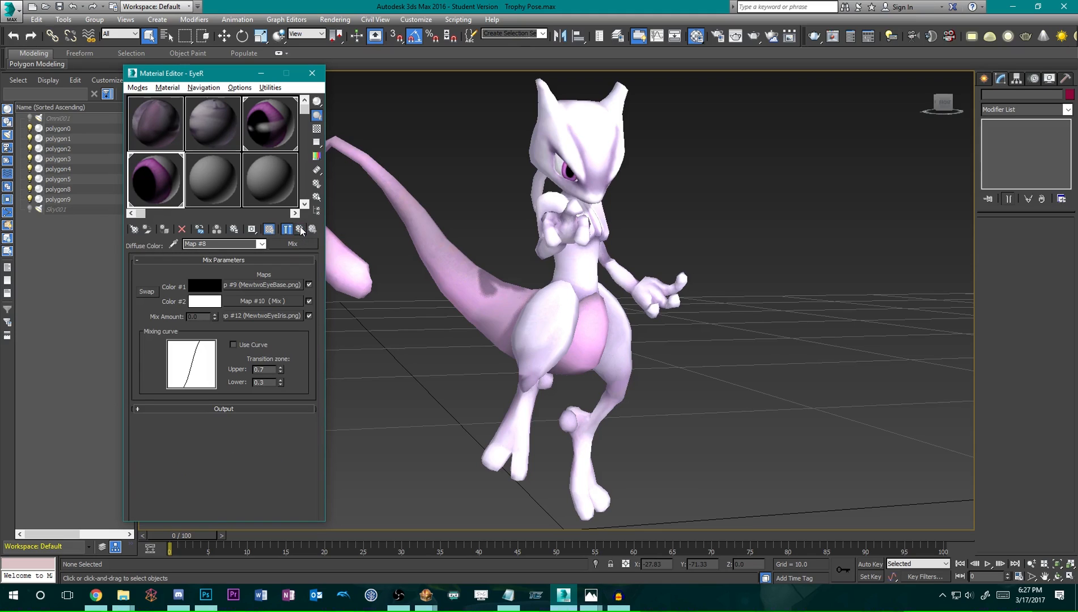
left_click(269, 301)
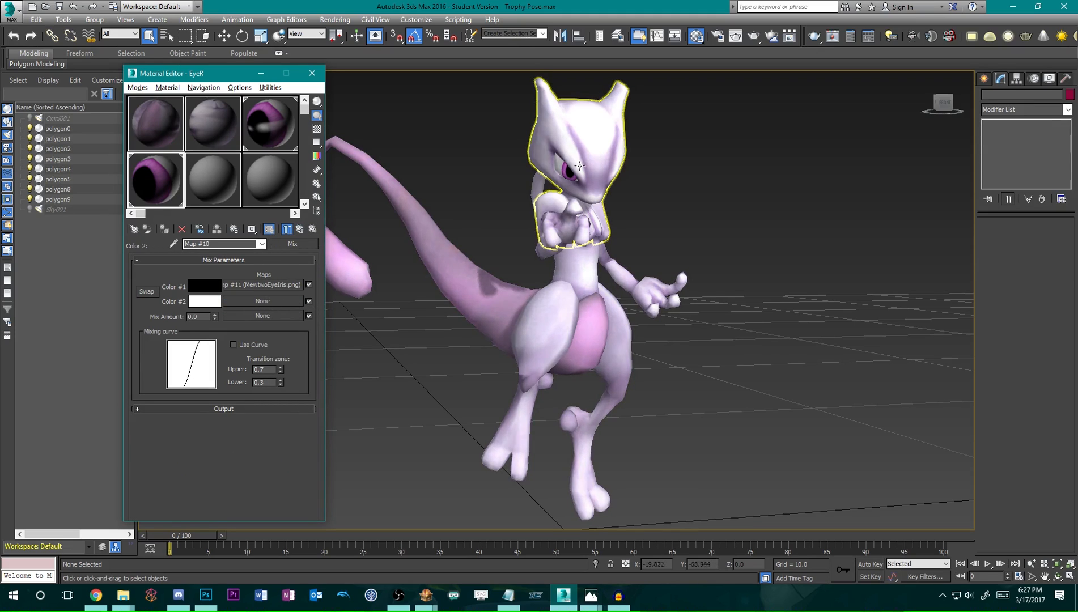
left_click(293, 231)
left_click(293, 231)
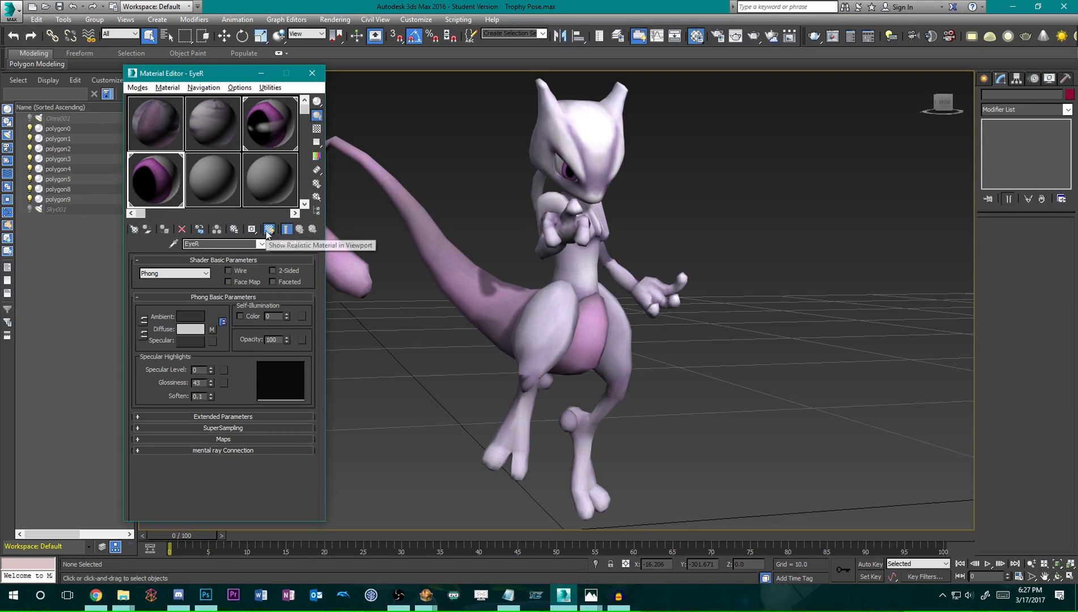
left_click(211, 329)
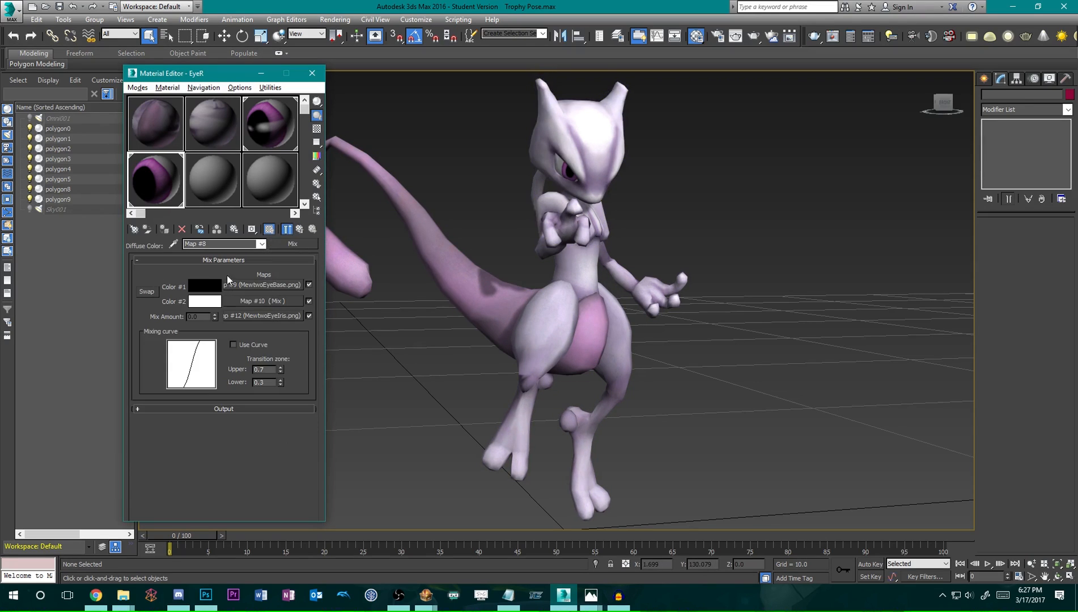
Load MewtwoEyeHighlight.png as the nested Mix's Color #2 bitmap without tiling, with alpha source None (Opaque), and return to the nested Mix.
left_click(263, 300)
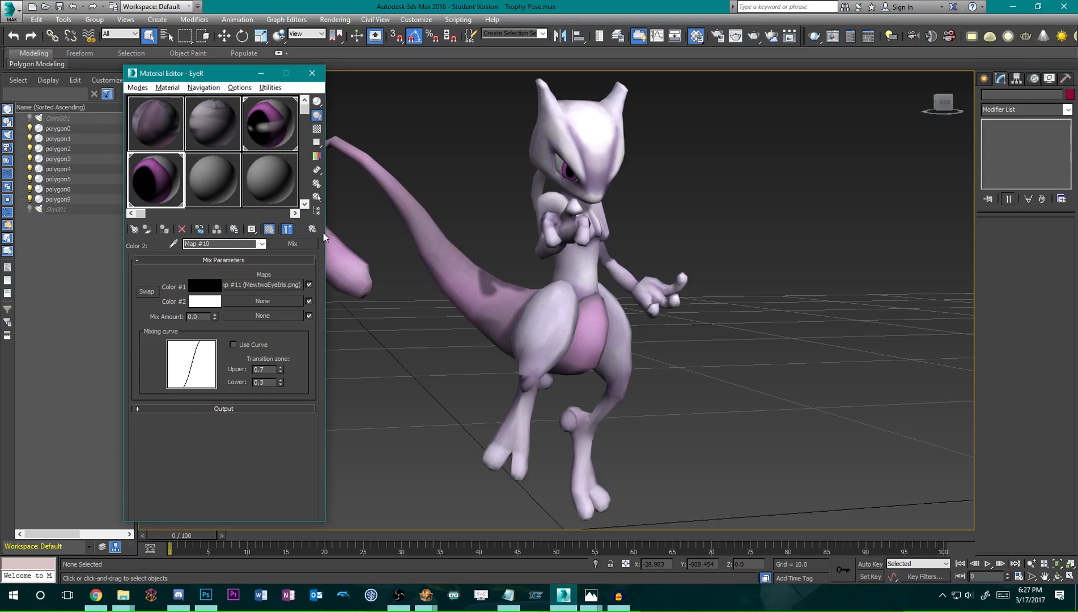
left_click(270, 300)
double_click(451, 171)
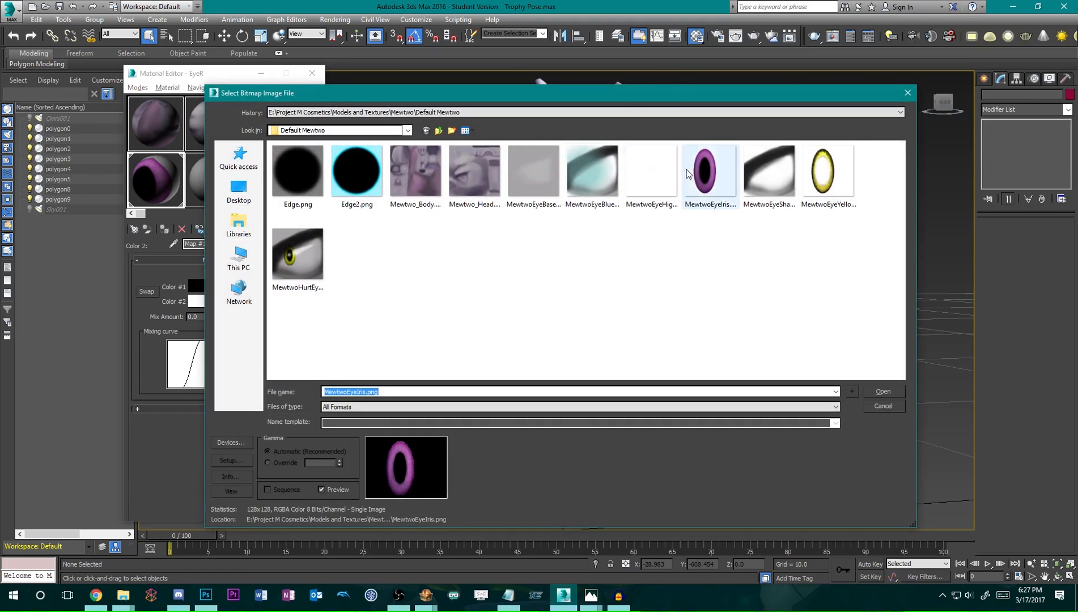
double_click(648, 173)
left_click(258, 315)
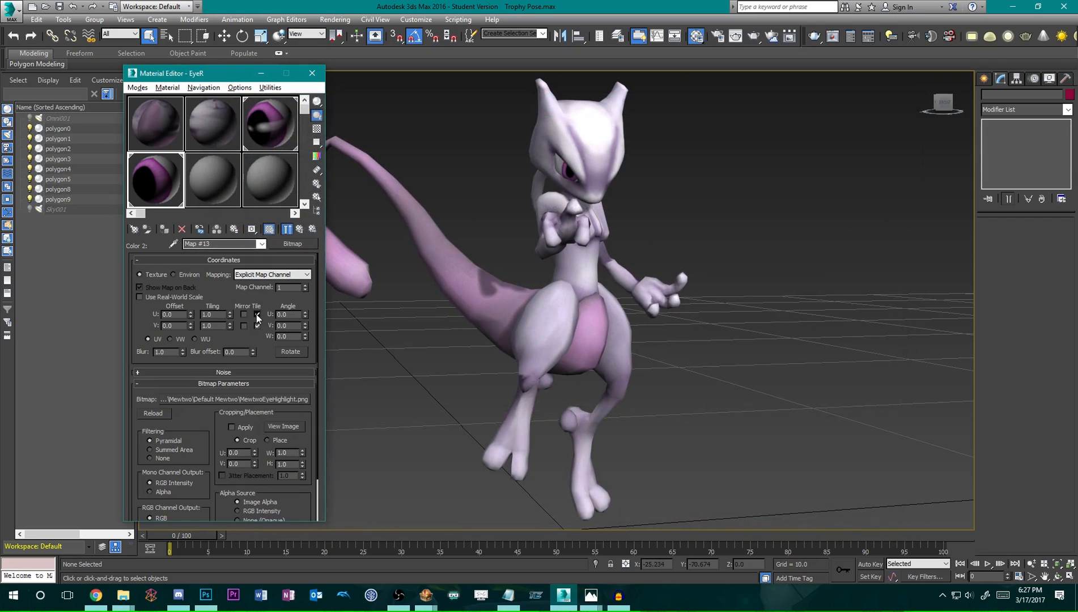
left_click(257, 325)
scroll(187, 372, "down", 2)
left_click(246, 471)
left_click(302, 230)
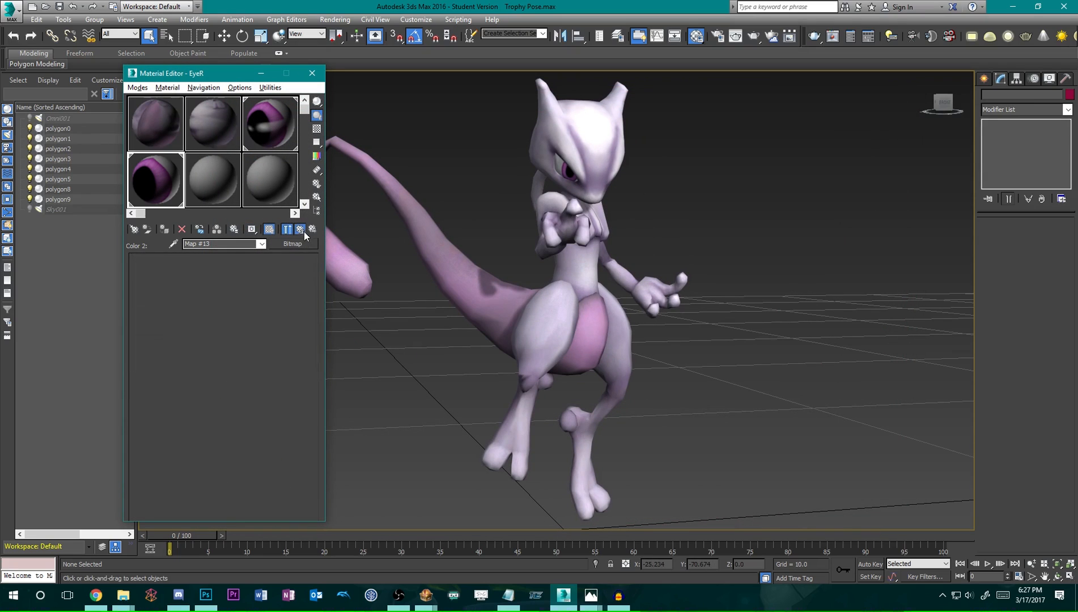
Load MewtwoEyeHighlight.png as the nested Mix's Mix Amount bitmap, untiled, outputting Alpha for mono and Alpha as Gray for RGB.
left_click(264, 315)
double_click(509, 168)
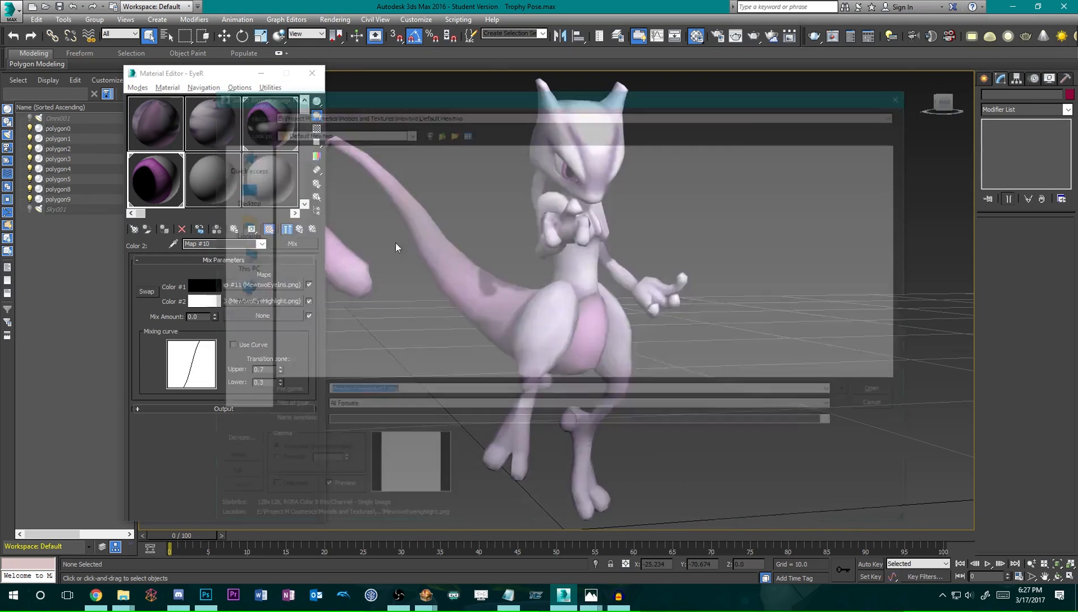
double_click(647, 180)
left_click(258, 326)
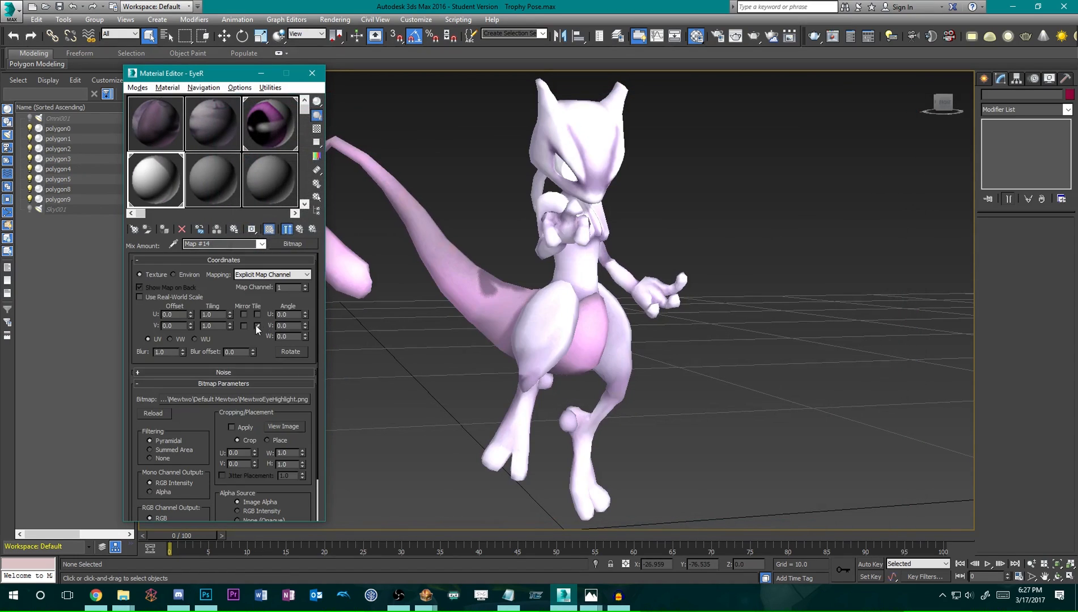
scroll(173, 479, "down", 2)
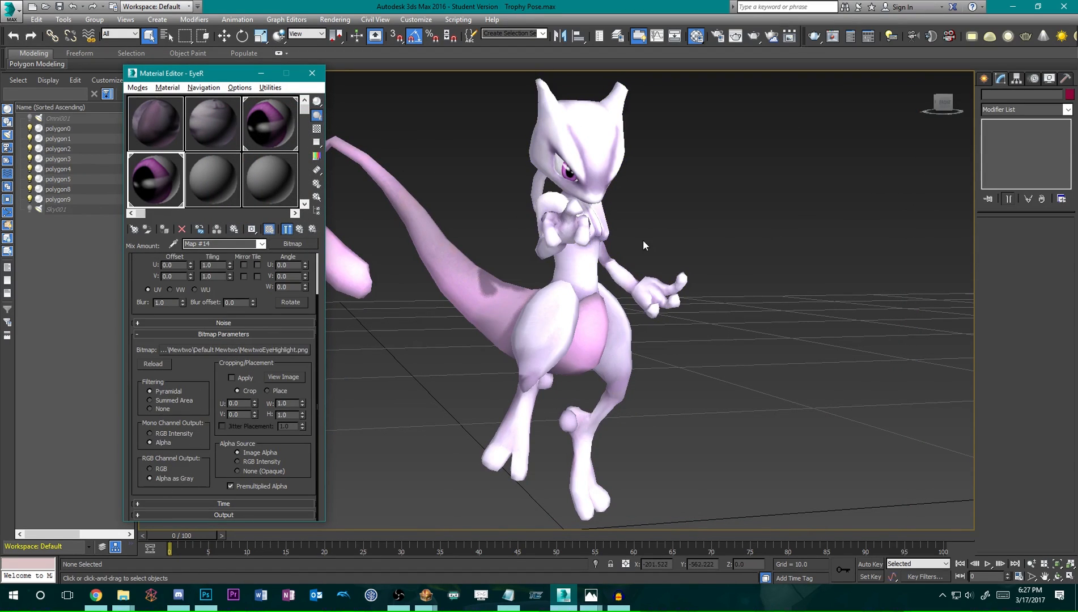
Examine the textured Mewtwo model from several angles and distances, checking both eyes and the overall pose.
mouse_move(643, 240)
middle_mouse_down("alt")
mouse_move(568, 245)
mouse_move(649, 239)
middle_mouse_up("alt")
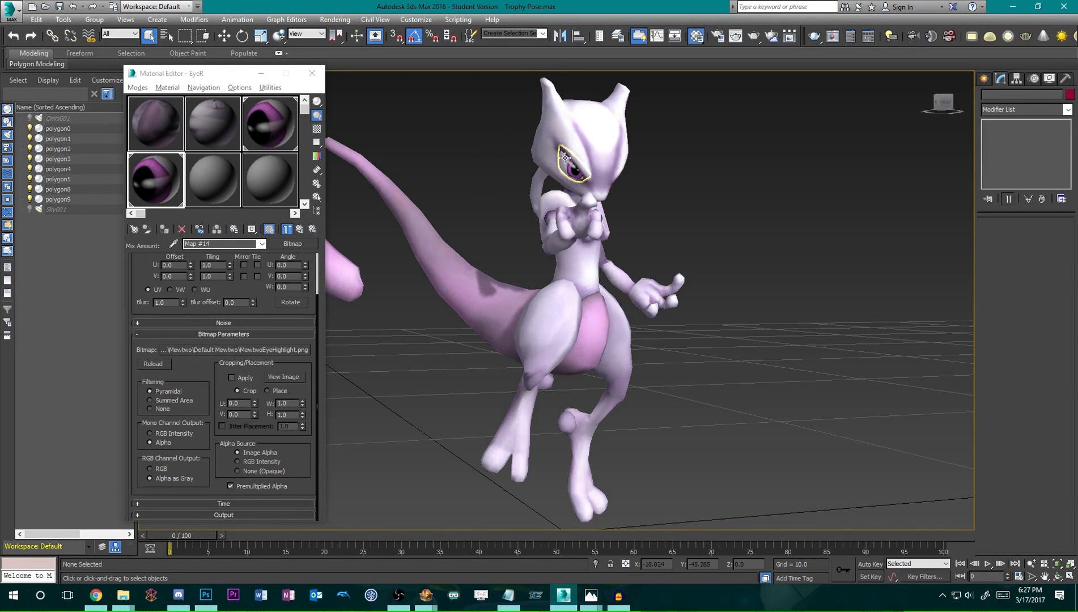
scroll(564, 163, "up", 3)
scroll(564, 163, "down", 5)
middle_click_drag(563, 163, 614, 268, "alt")
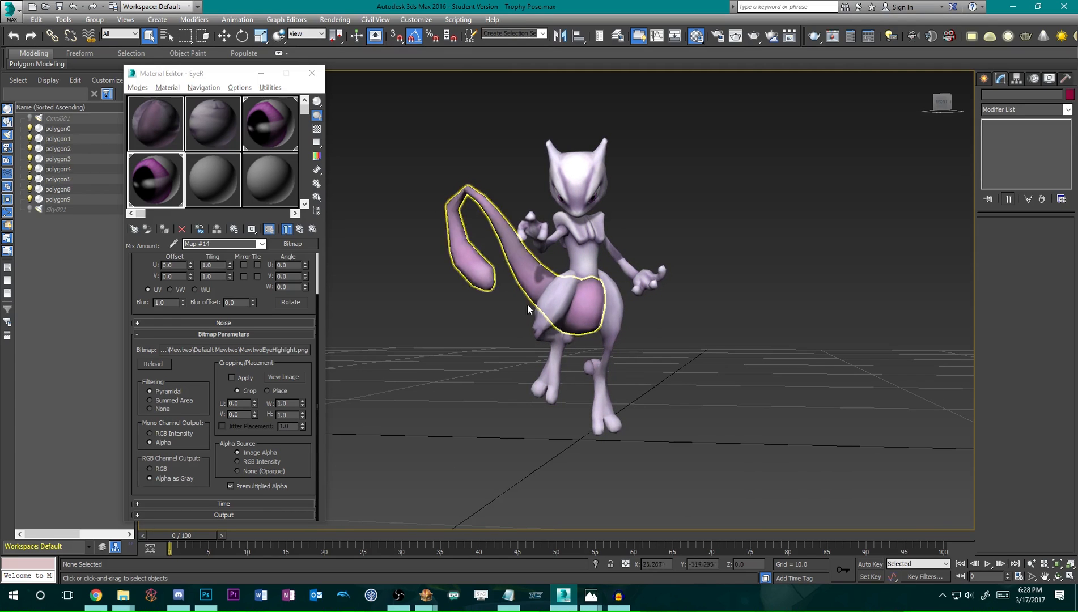
scroll(523, 375, "up", 5)
middle_click_drag(616, 327, 626, 258, "alt")
scroll(614, 337, "down", 3)
scroll(688, 292, "down", 2)
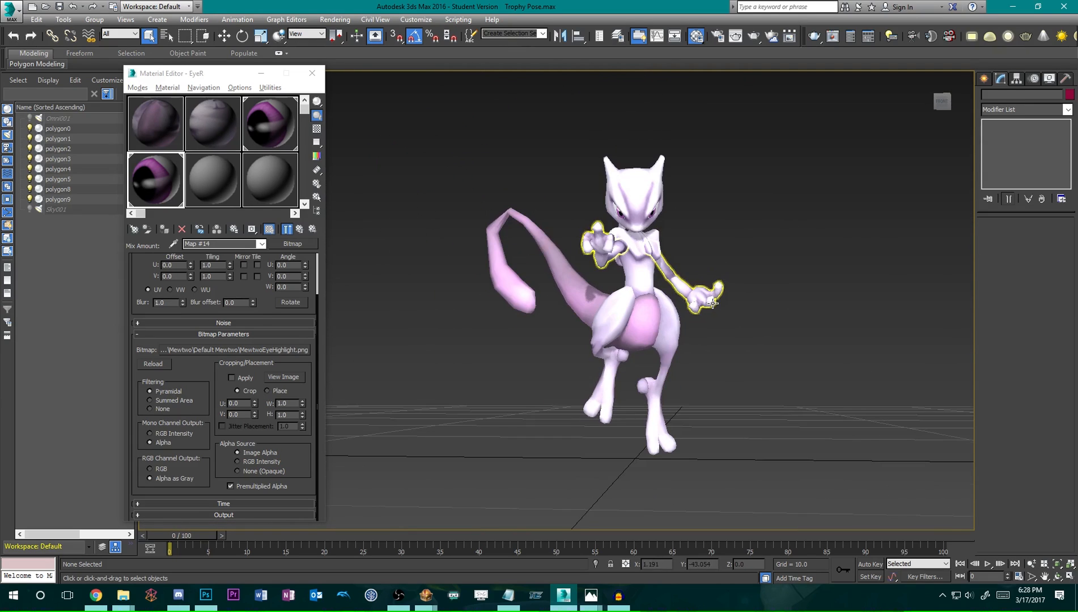
mouse_move(692, 293)
middle_mouse_down("alt")
mouse_move(687, 300)
mouse_move(700, 297)
middle_mouse_up("alt")
scroll(769, 289, "up", 3)
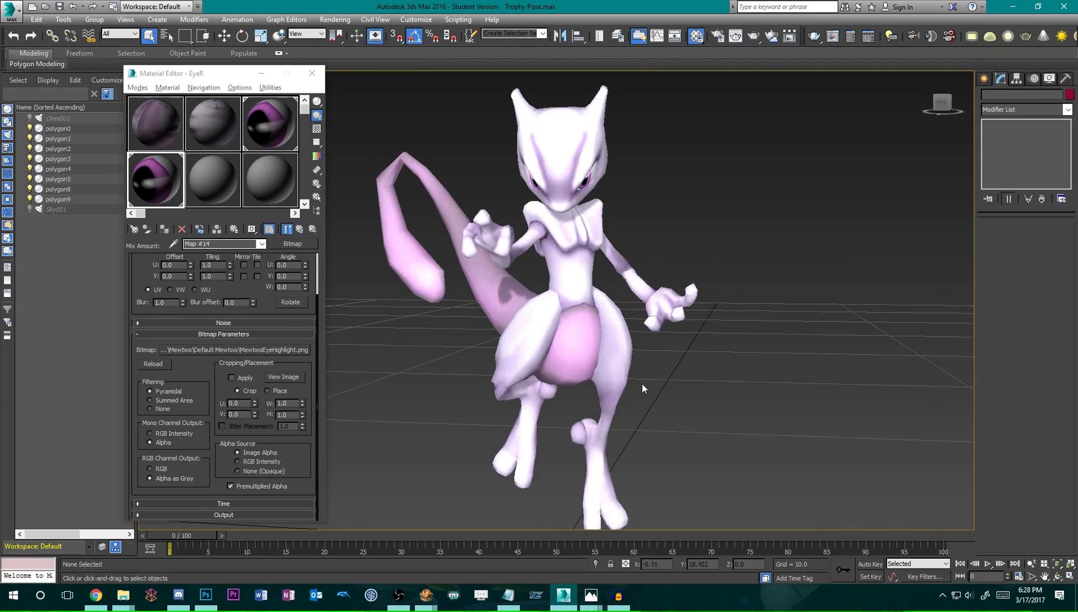
middle_click_drag(642, 383, 634, 387, "alt")
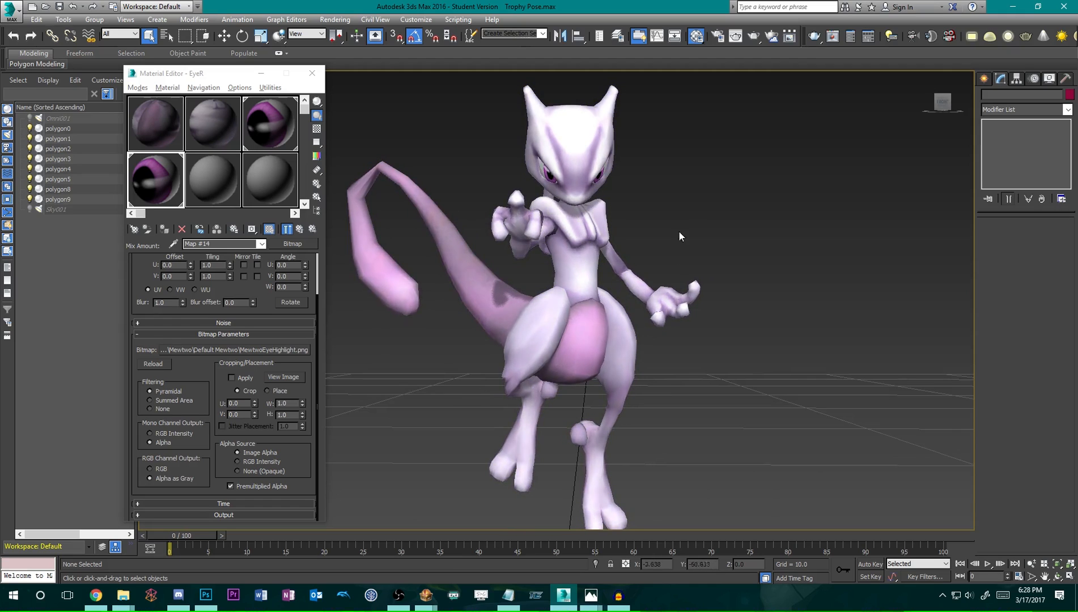
Move the Material Editor clear of the model and save the Trophy Pose scene.
left_click_drag(202, 73, 173, 73)
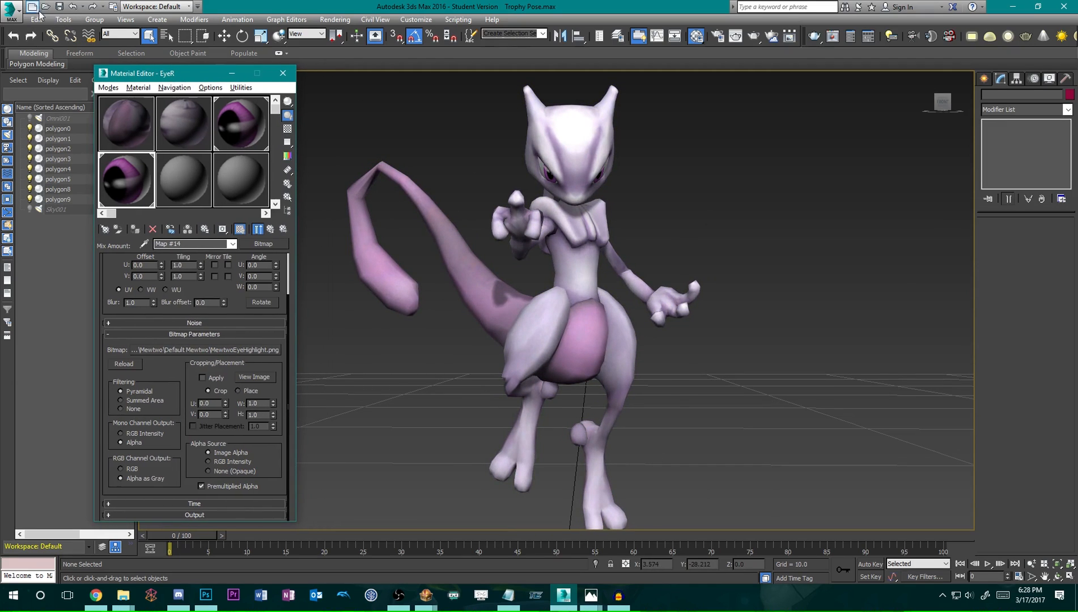
left_click(59, 7)
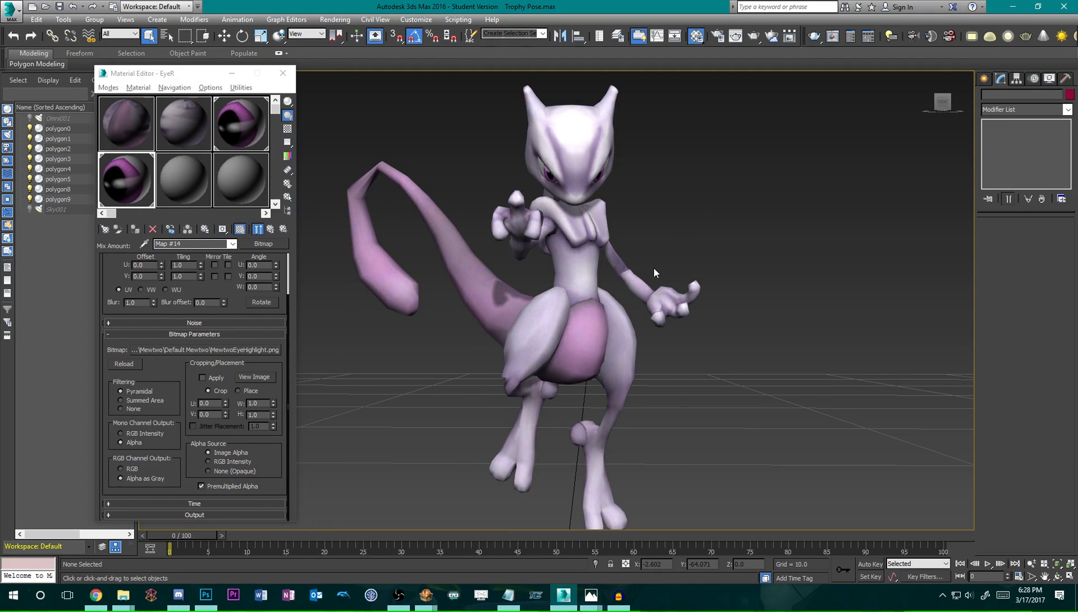
Apply a TurboSmooth modifier to the tail and belly mesh, then clear the selection and check the smoothed tail.
middle_click_drag(640, 254, 691, 236, "alt")
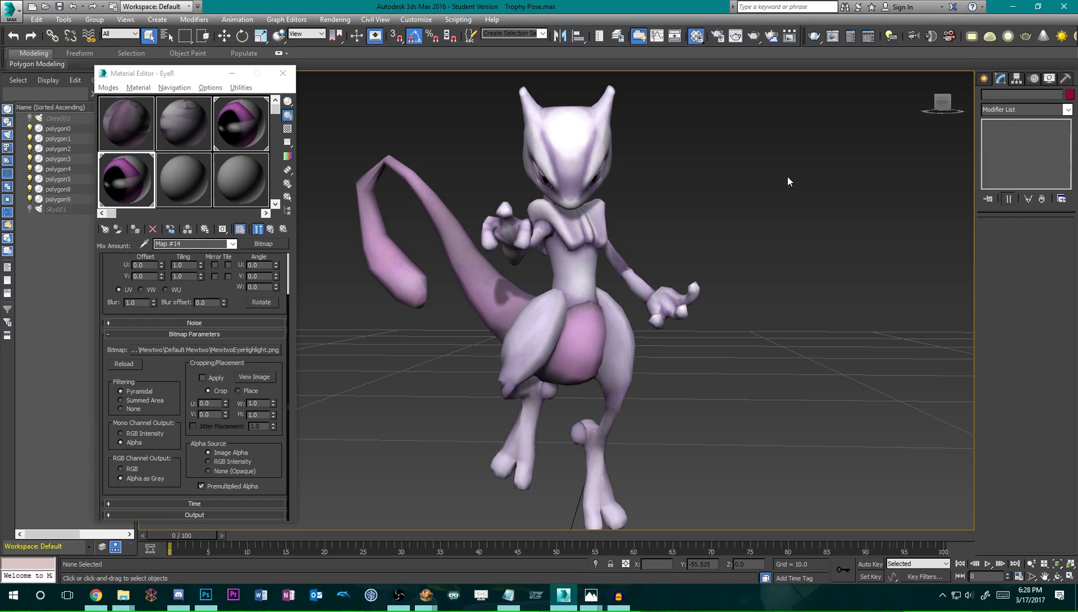
mouse_move(506, 228)
middle_mouse_down("alt")
mouse_move(545, 213)
mouse_move(512, 218)
middle_mouse_up("alt")
left_click(444, 245)
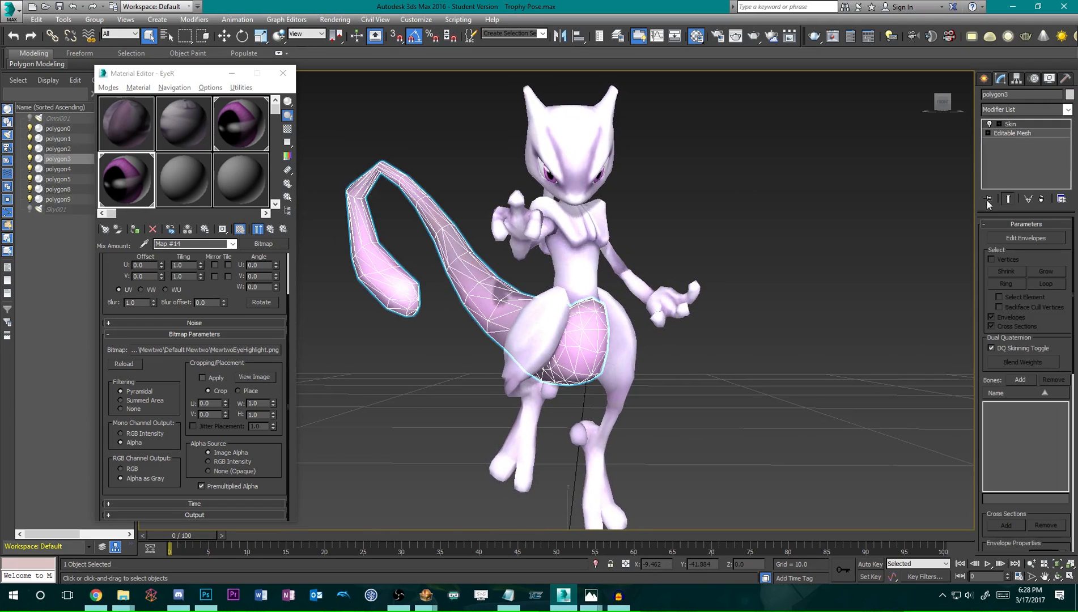
left_click(1026, 109)
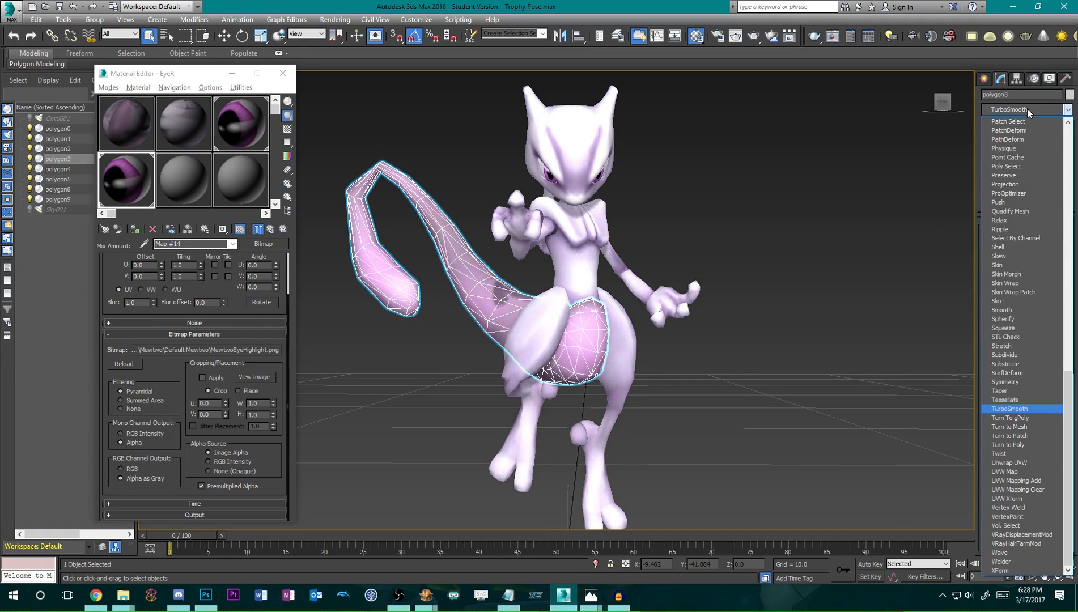
left_click(1019, 409)
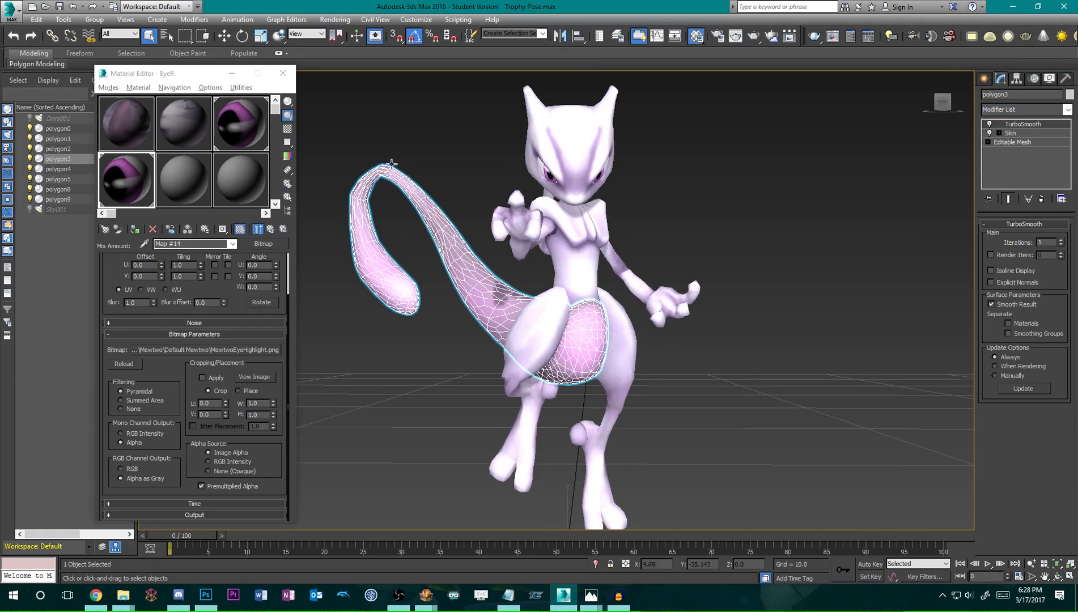
left_click(455, 157)
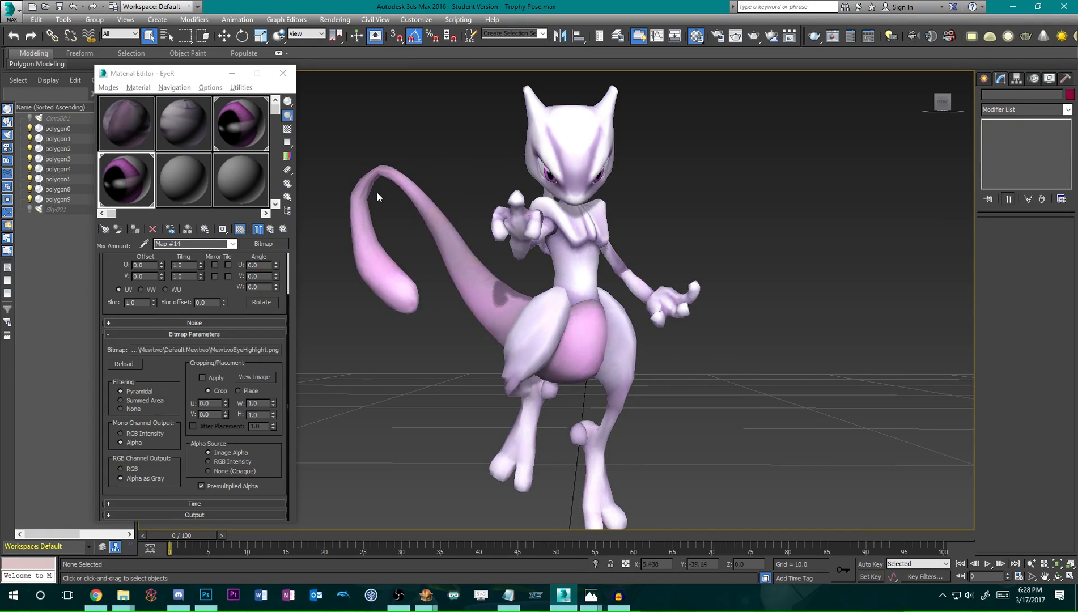
middle_click_drag(406, 229, 409, 206, "alt")
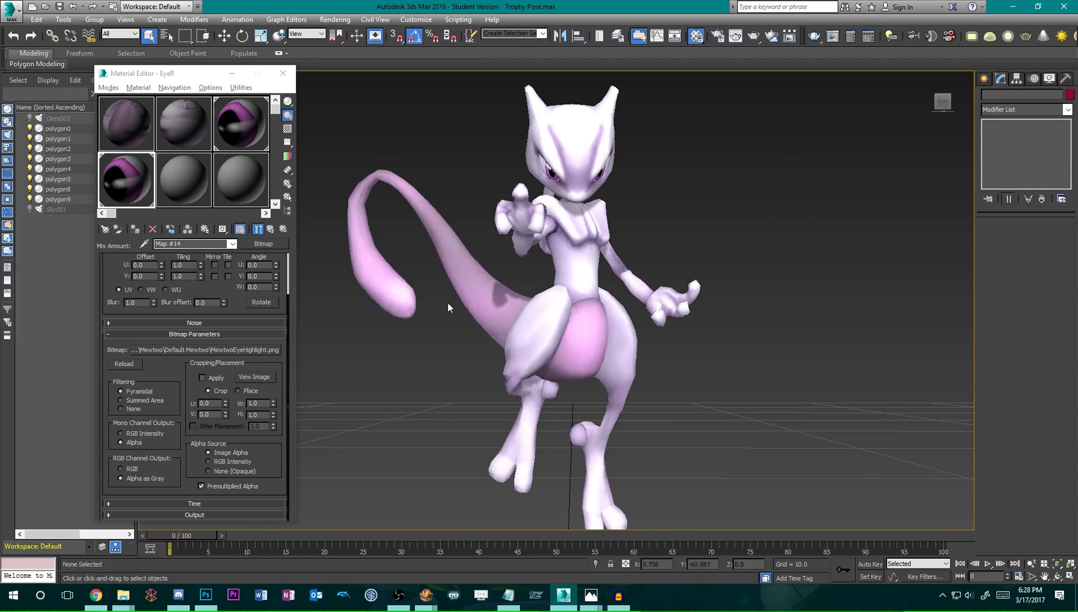
middle_click_drag(759, 231, 765, 237, "alt")
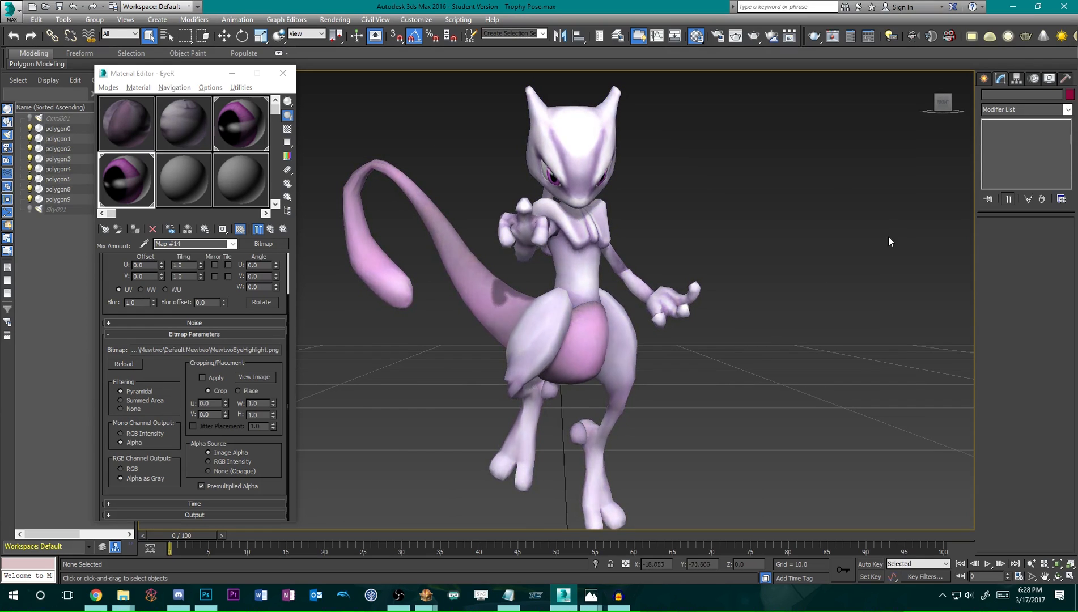
Apply a TurboSmooth modifier to Mewtwo's leg mesh and clear the selection.
left_click(527, 343)
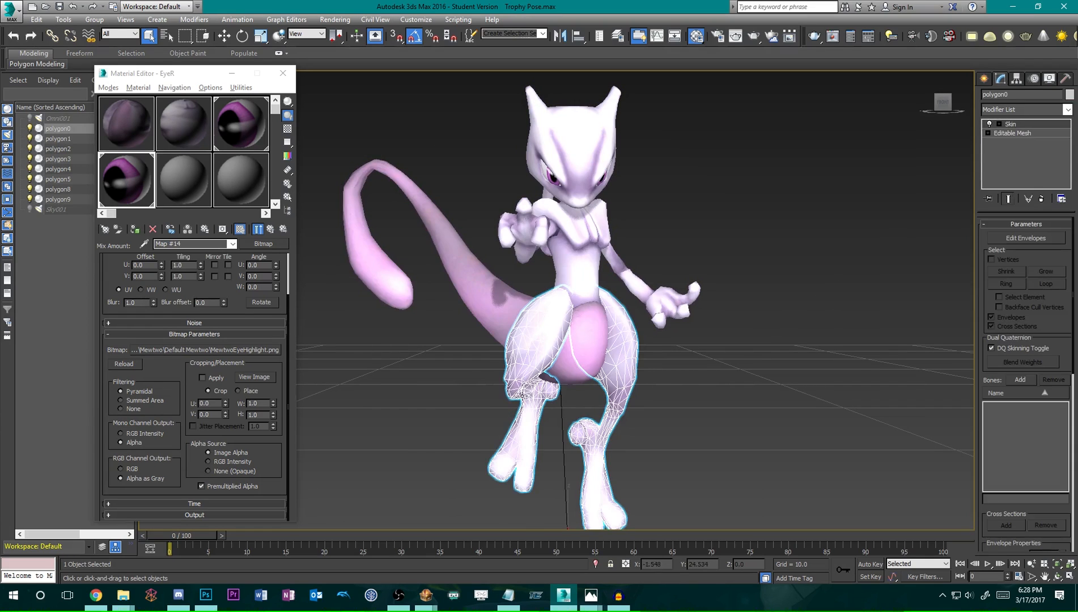
mouse_move(517, 398)
middle_mouse_down("alt")
mouse_move(541, 404)
mouse_move(521, 400)
middle_mouse_up("alt")
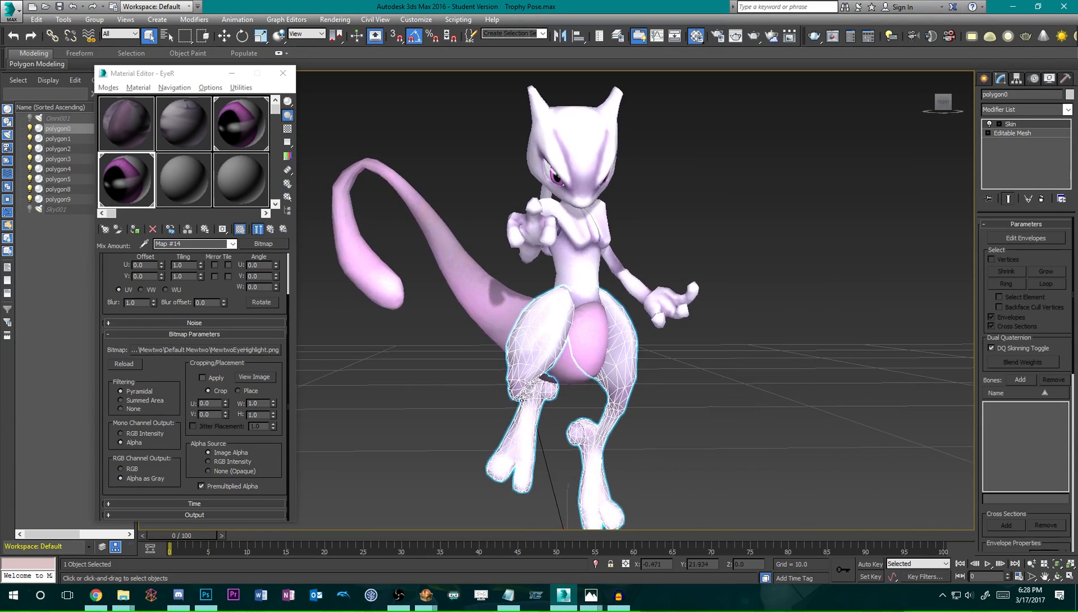
left_click(1023, 111)
type("turbo")
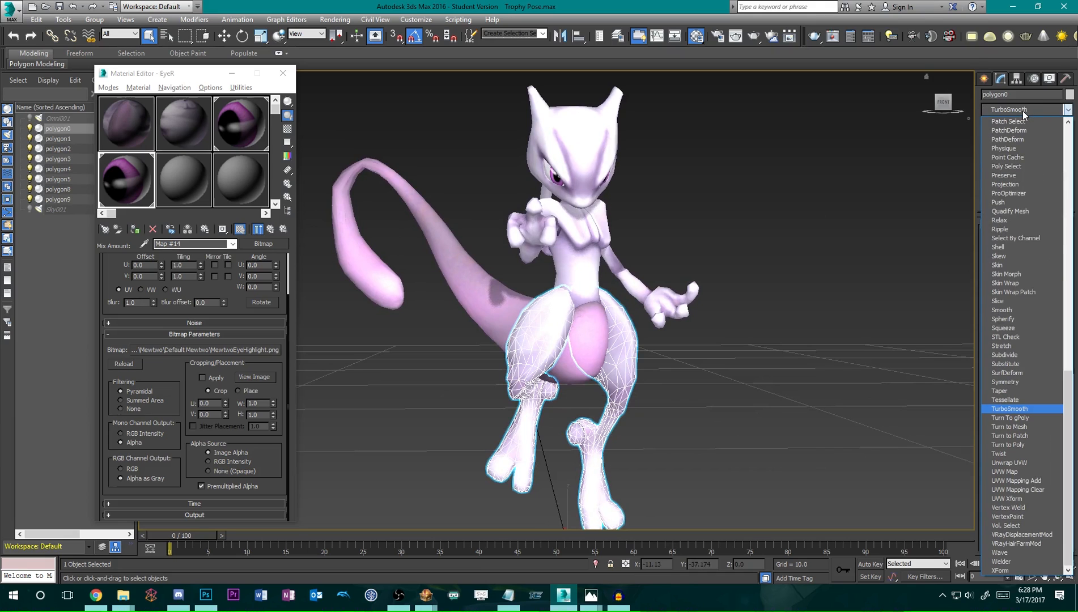
left_click(1013, 409)
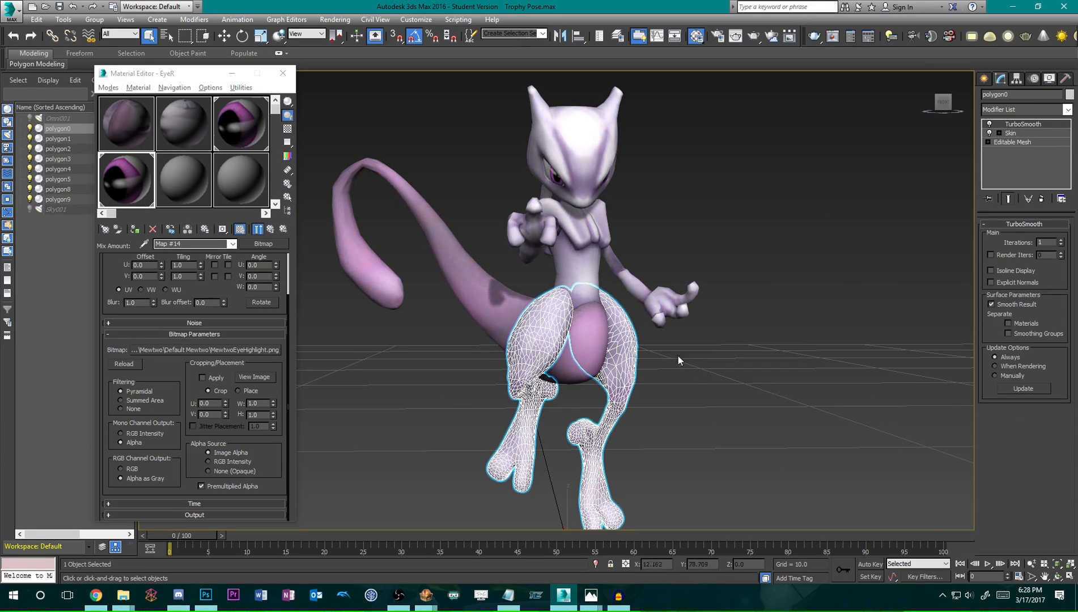
left_click(698, 407)
mouse_move(484, 398)
middle_mouse_down("alt")
mouse_move(507, 401)
mouse_move(463, 400)
mouse_move(489, 401)
middle_mouse_up("alt")
middle_click_drag(699, 366, 700, 366, "alt")
Apply a TurboSmooth modifier to Mewtwo's torso mesh.
left_click(546, 226)
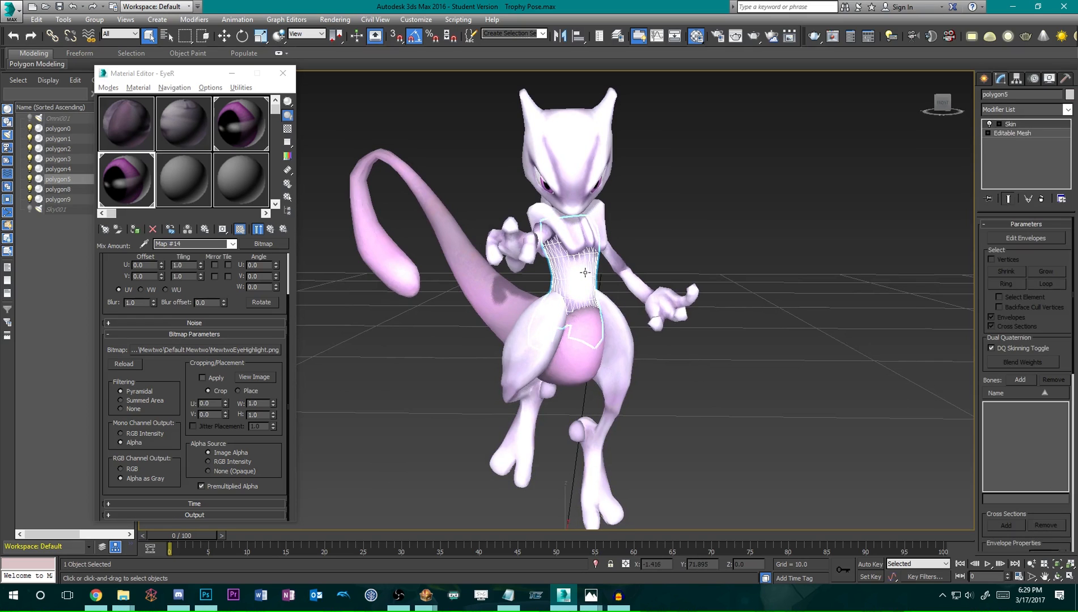
left_click(577, 271)
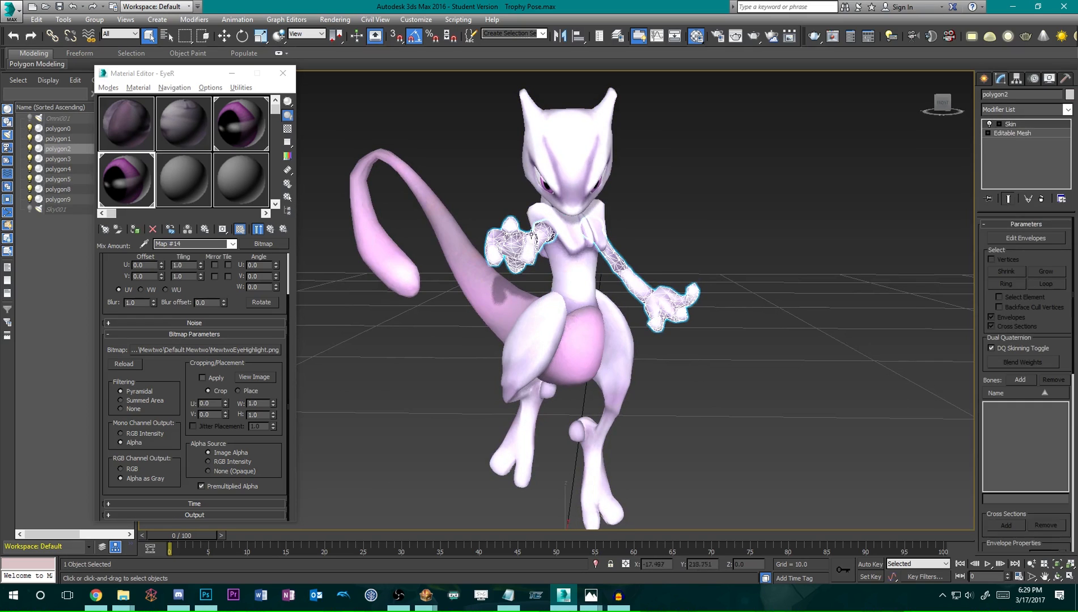
left_click(624, 249)
left_click(1011, 109)
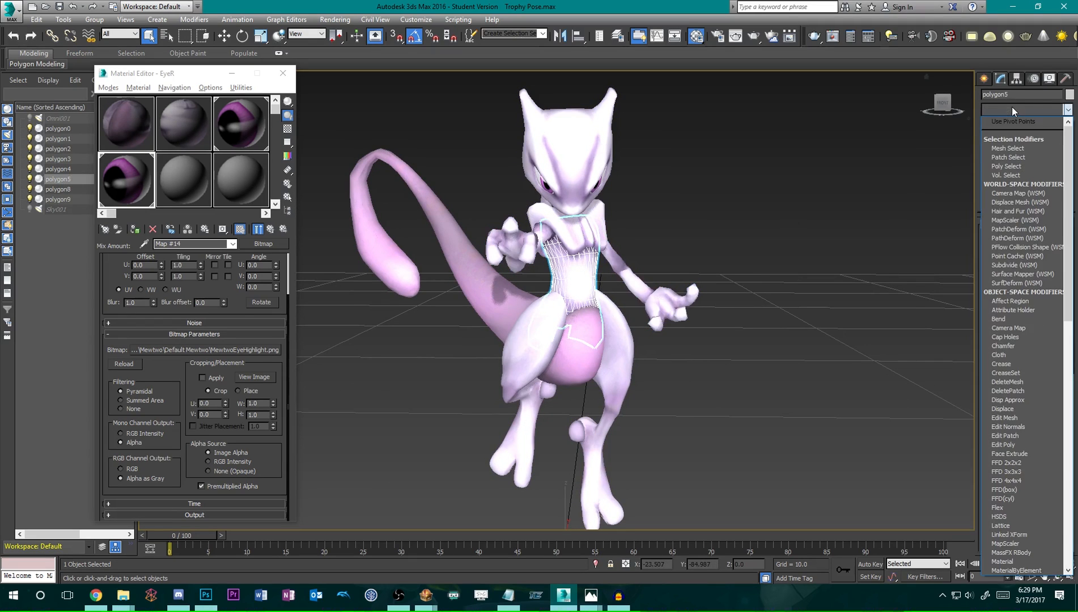
type("tu")
key("Return")
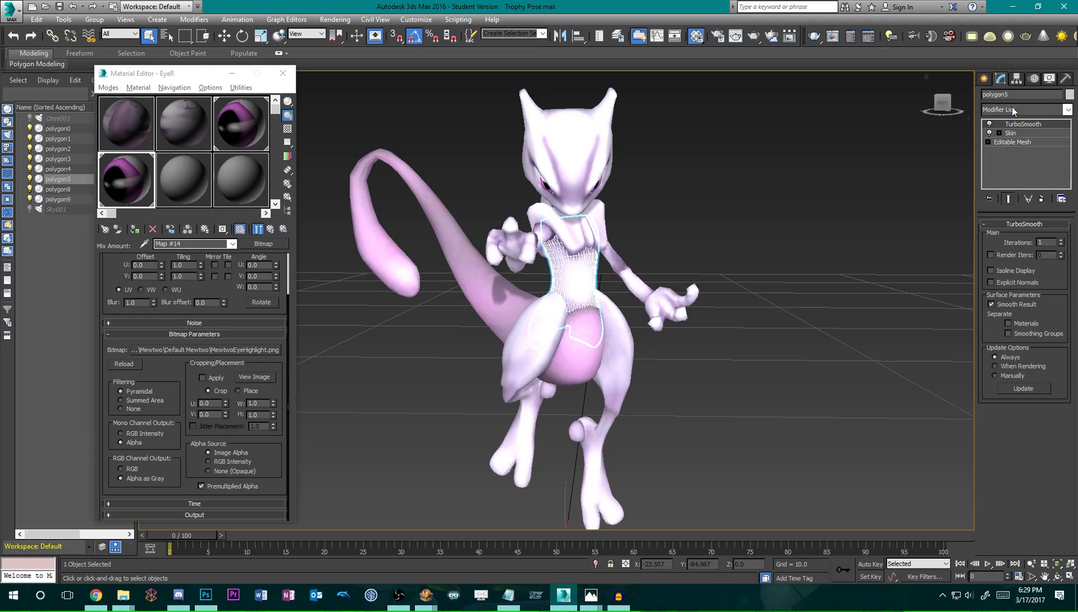
Apply a TurboSmooth modifier to Mewtwo's arm mesh and clear the selection.
left_click(578, 236)
left_click(1026, 109)
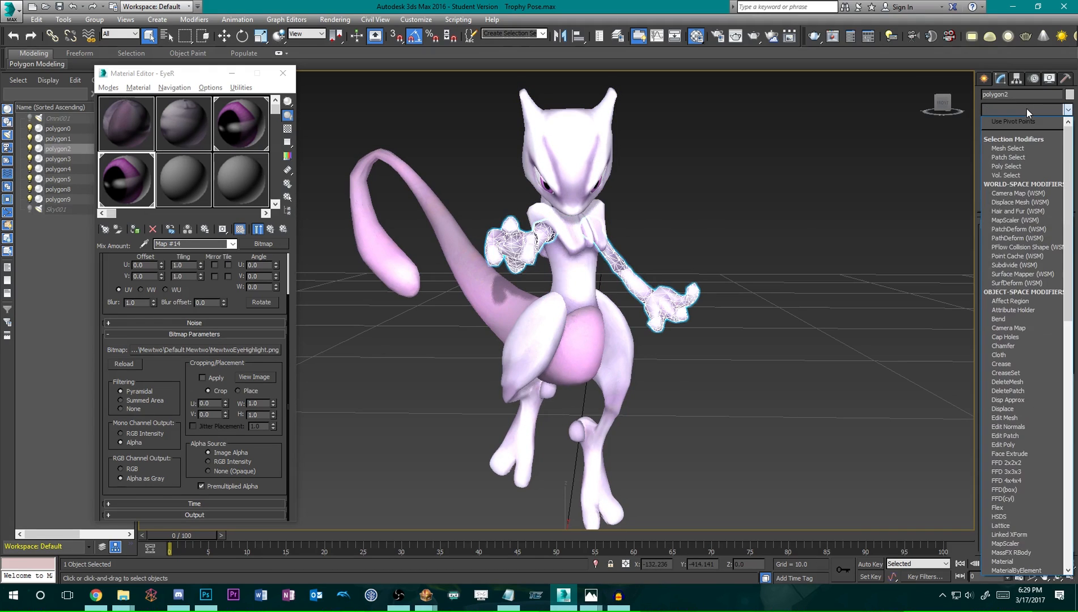
type("tu")
key("Return")
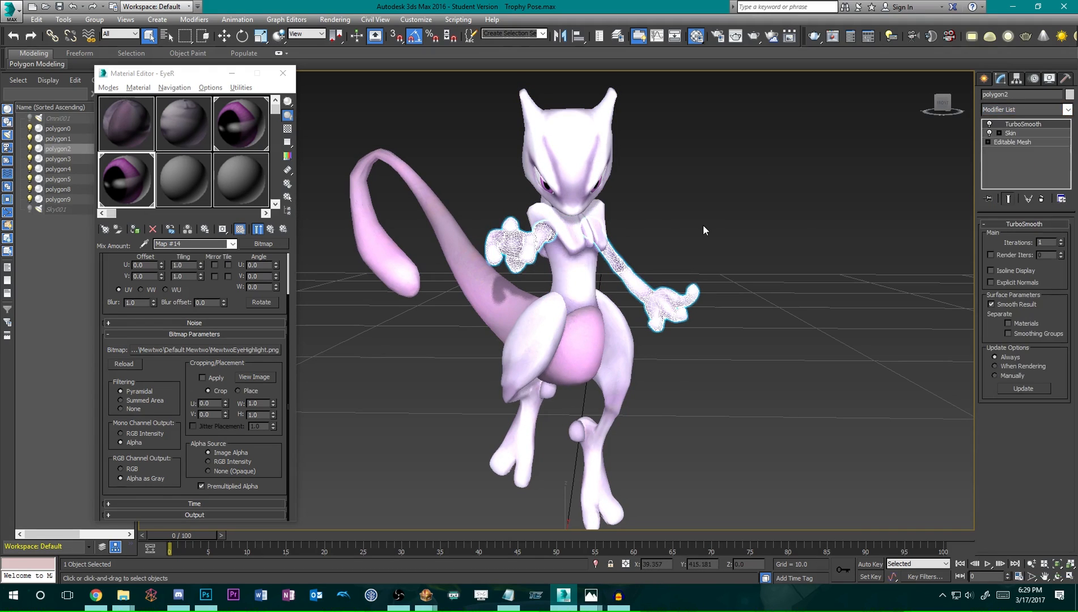
left_click(675, 248)
mouse_move(703, 375)
middle_mouse_down("alt")
mouse_move(758, 376)
mouse_move(673, 375)
mouse_move(700, 380)
mouse_move(724, 358)
mouse_move(717, 347)
mouse_move(704, 378)
middle_mouse_up("alt")
Apply a TurboSmooth modifier to the head and collar mesh and clear the selection.
left_click(597, 227)
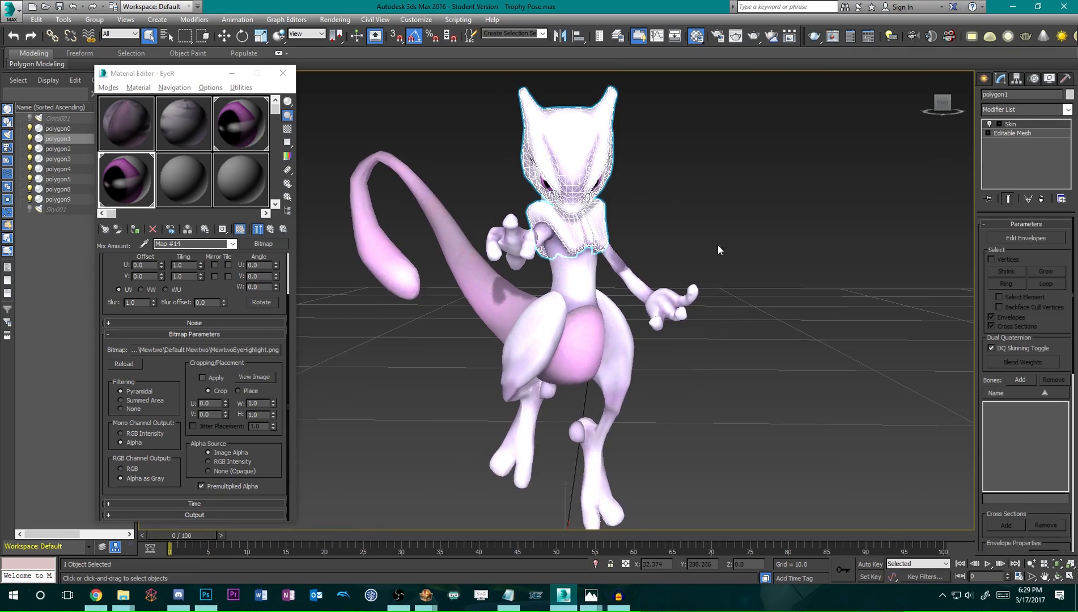
left_click(1027, 109)
type("tu")
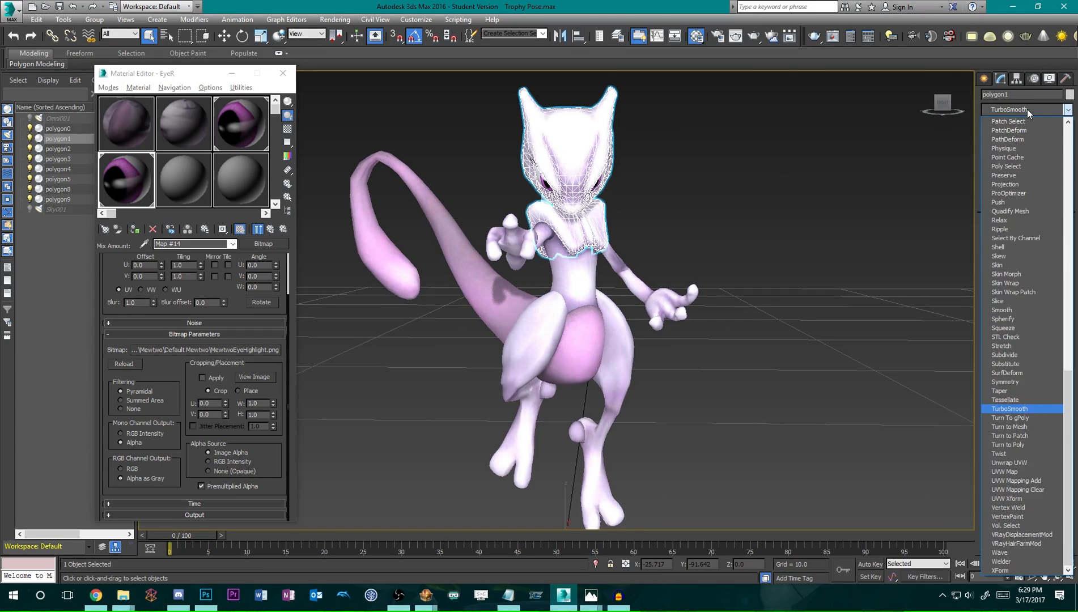
key("Return")
left_click(696, 217)
Examine the smoothed Mewtwo model from several angles, checking the tail, head and arms.
mouse_move(646, 221)
middle_mouse_down("alt")
mouse_move(596, 193)
mouse_move(695, 216)
mouse_move(677, 202)
mouse_move(686, 224)
mouse_move(656, 222)
middle_mouse_up("alt")
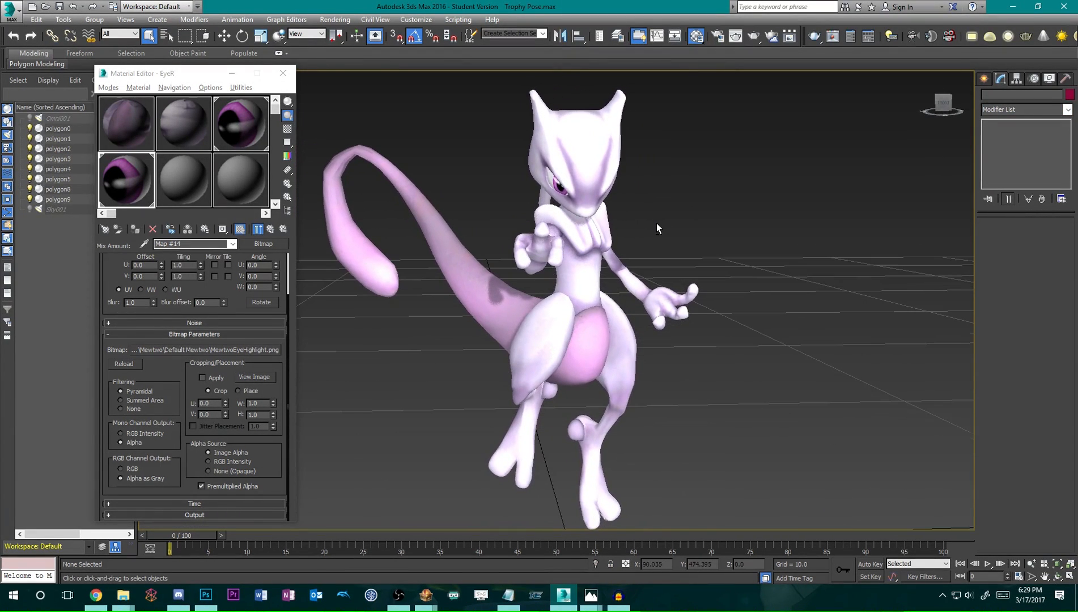
left_click(467, 283)
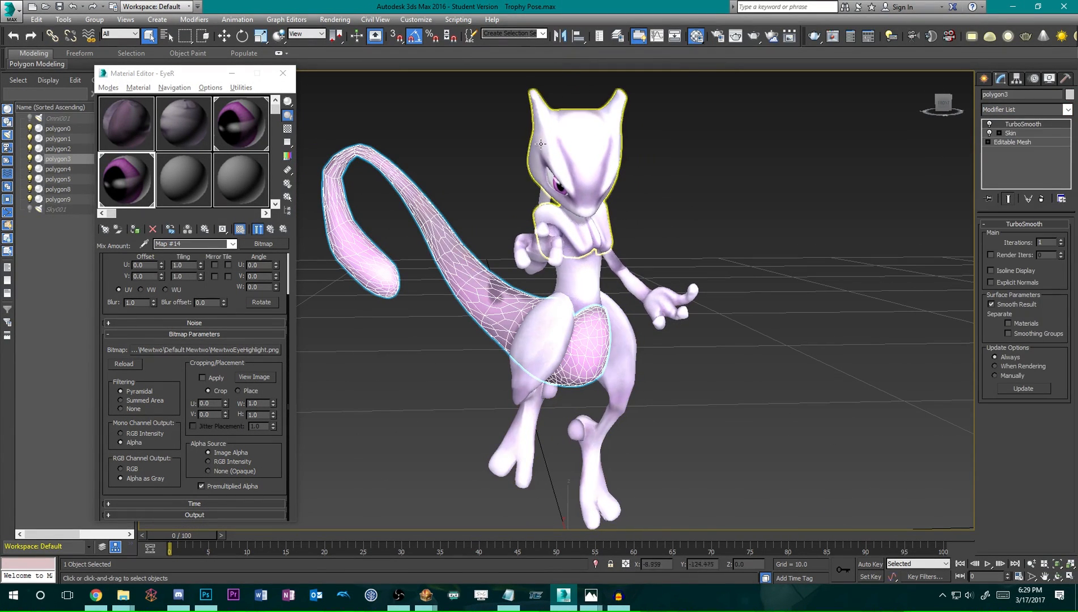
left_click(467, 175)
mouse_move(686, 239)
middle_mouse_down("alt")
mouse_move(667, 241)
mouse_move(680, 235)
mouse_move(669, 230)
mouse_move(677, 239)
middle_mouse_up("alt")
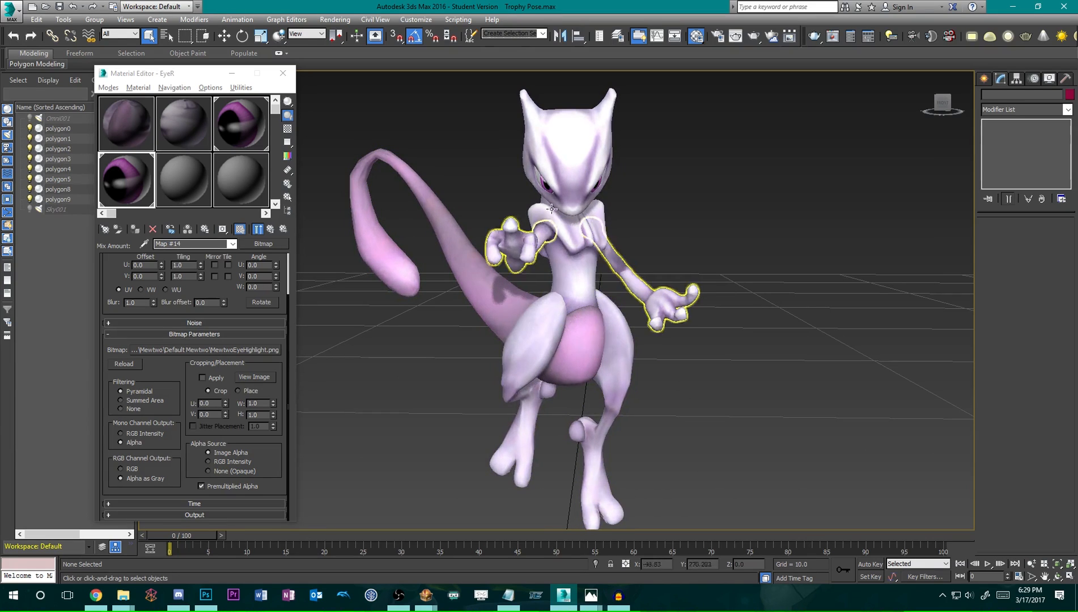
middle_click_drag(727, 243, 700, 231, "alt")
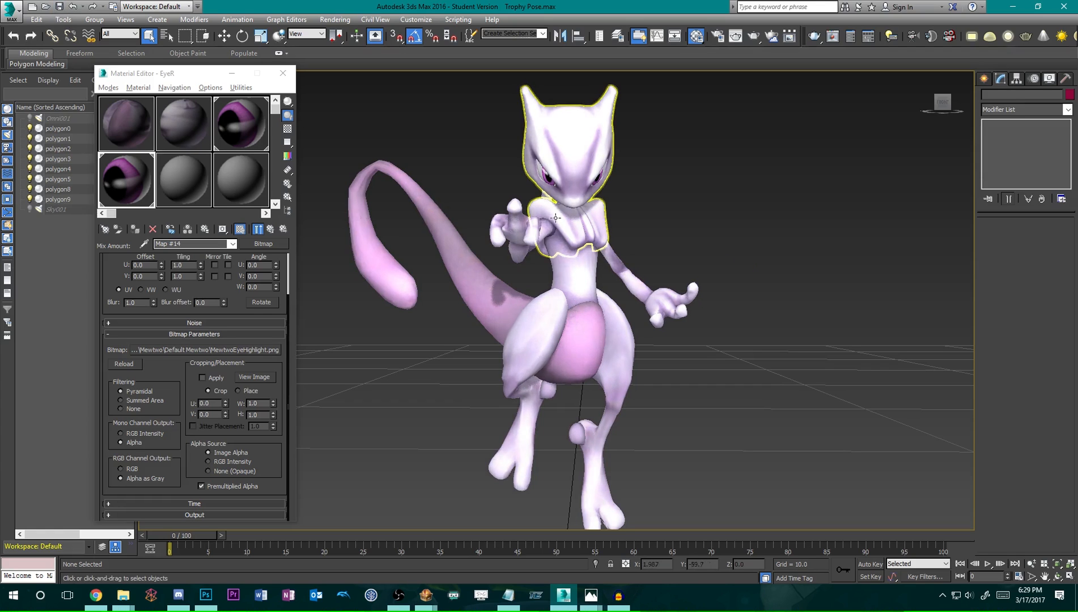
middle_click_drag(728, 233, 672, 210, "alt")
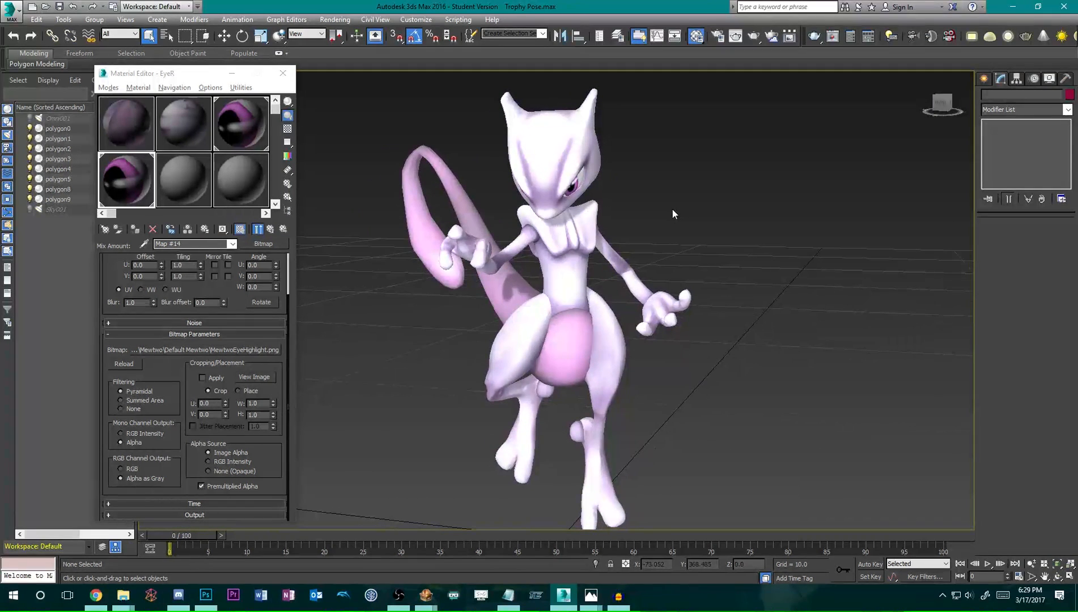
Return to the top level of the EyeL material and open its diffuse Mix map.
left_click(231, 122)
scroll(166, 335, "up", 2)
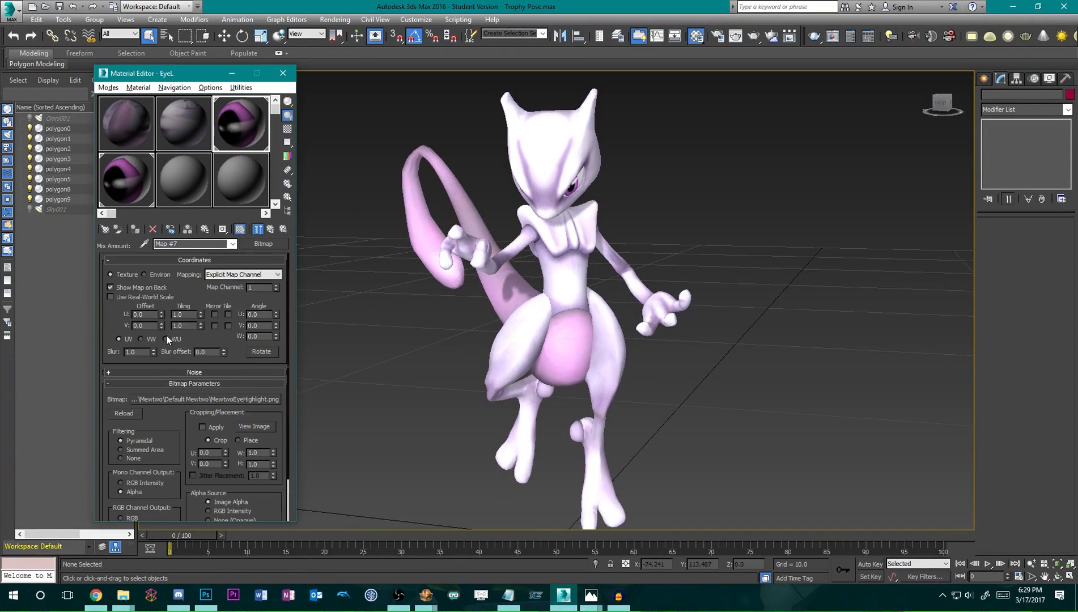
left_click(270, 229)
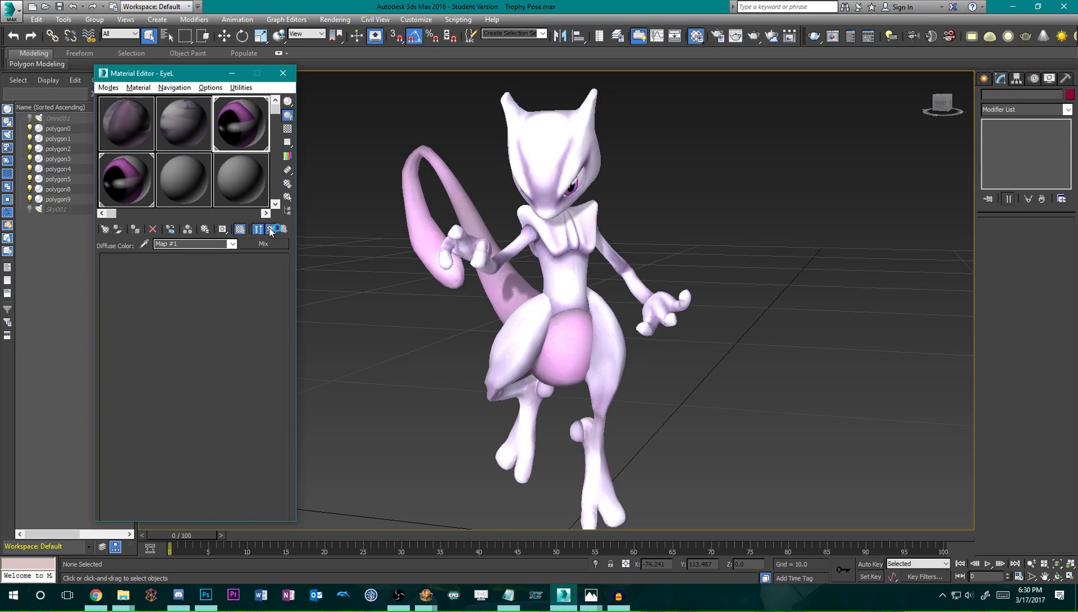
left_click(271, 229)
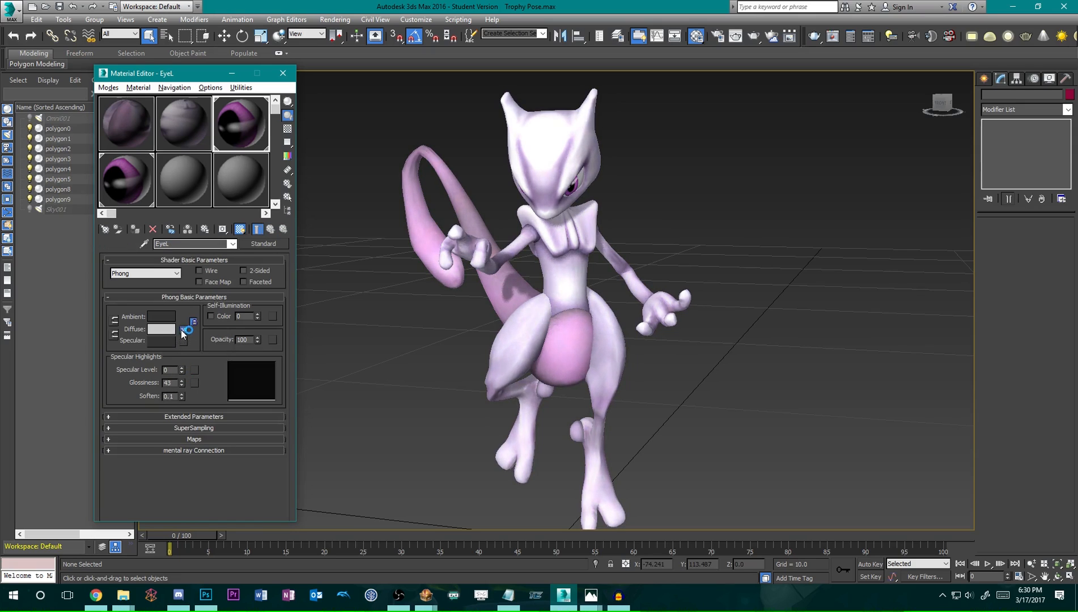
left_click(183, 330)
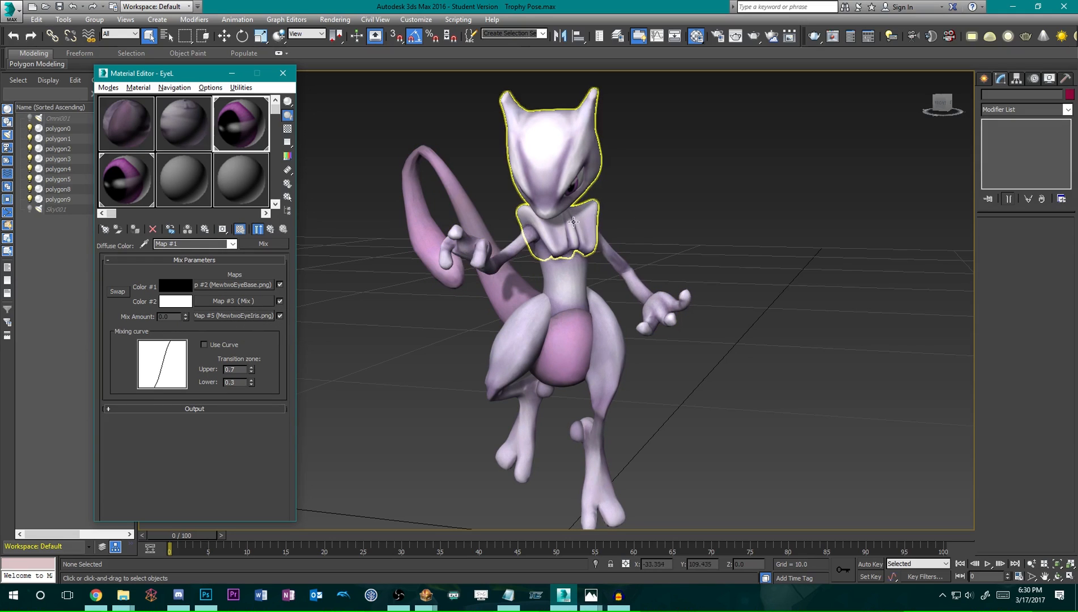
Open the nested Mix's Color #1 iris bitmap in EyeL and set its U offset to 0.3, then to 0.2.
middle_click_drag(614, 211, 518, 257, "alt")
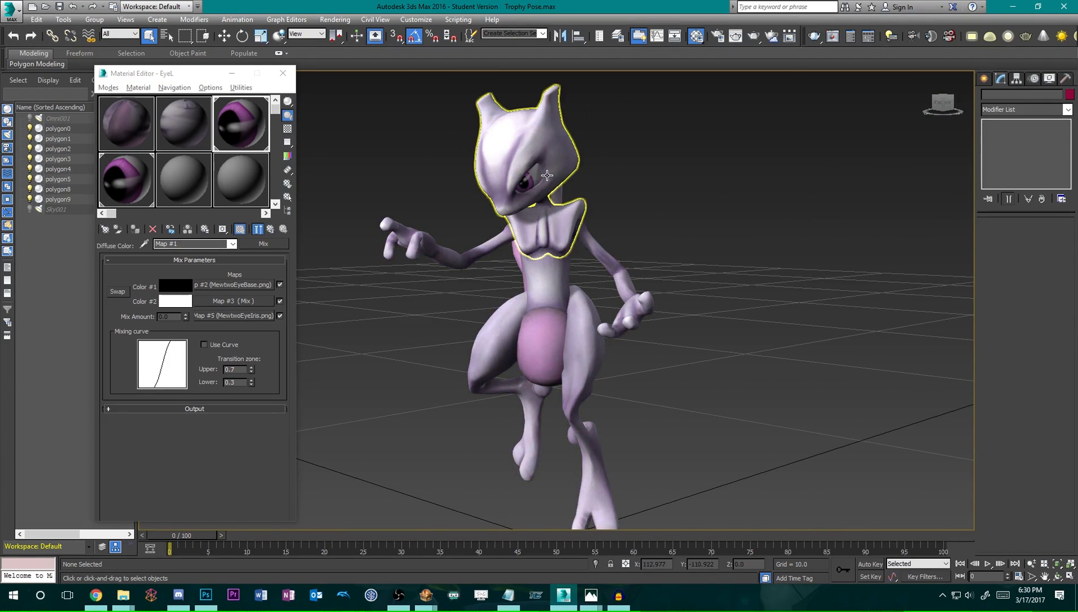
left_click(234, 301)
left_click(239, 284)
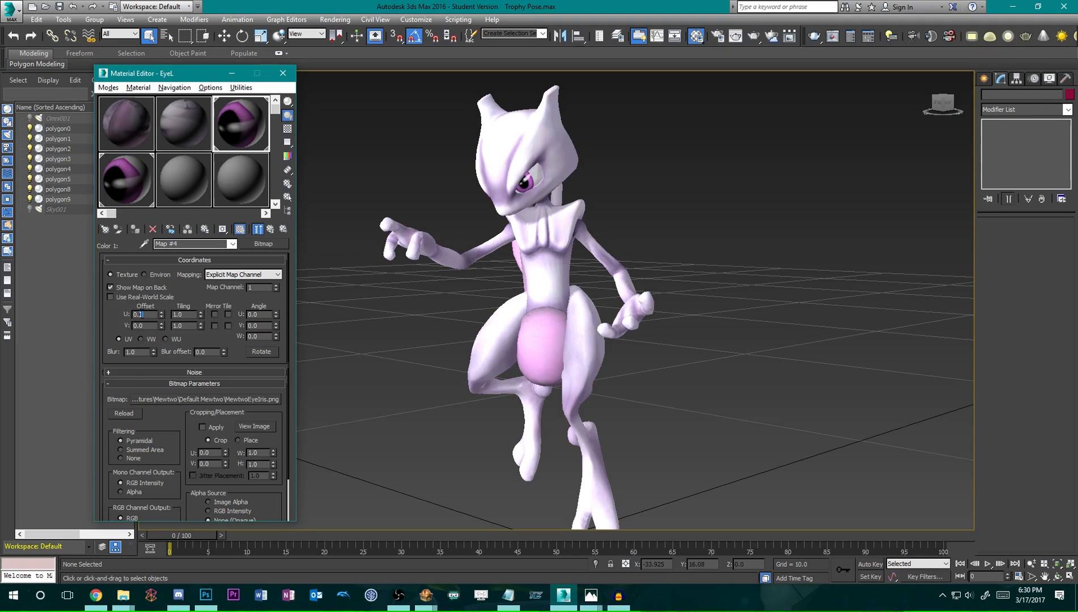
type("3")
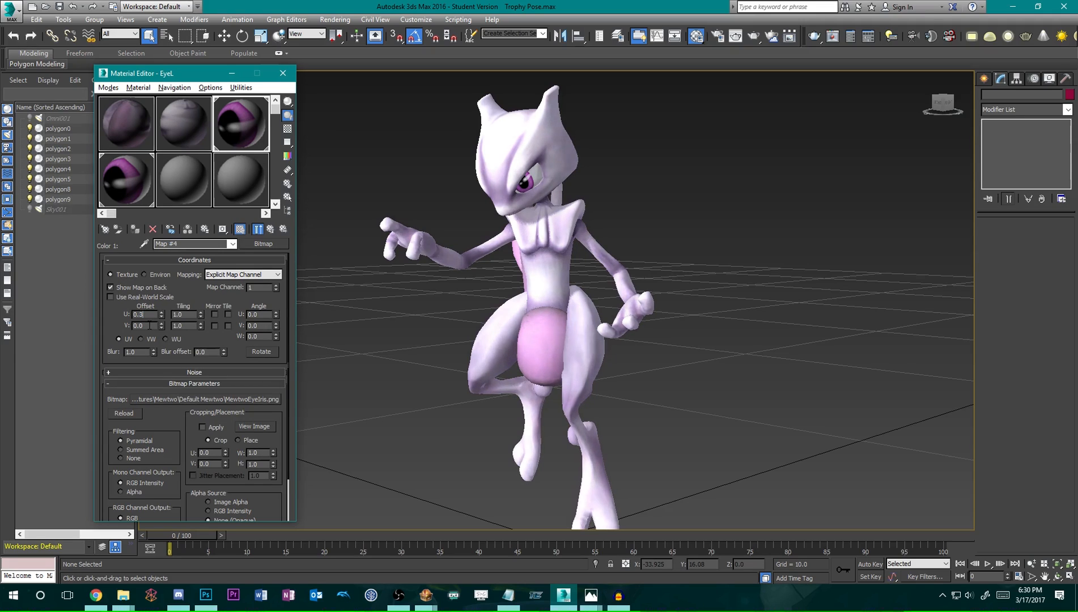
left_click(150, 325)
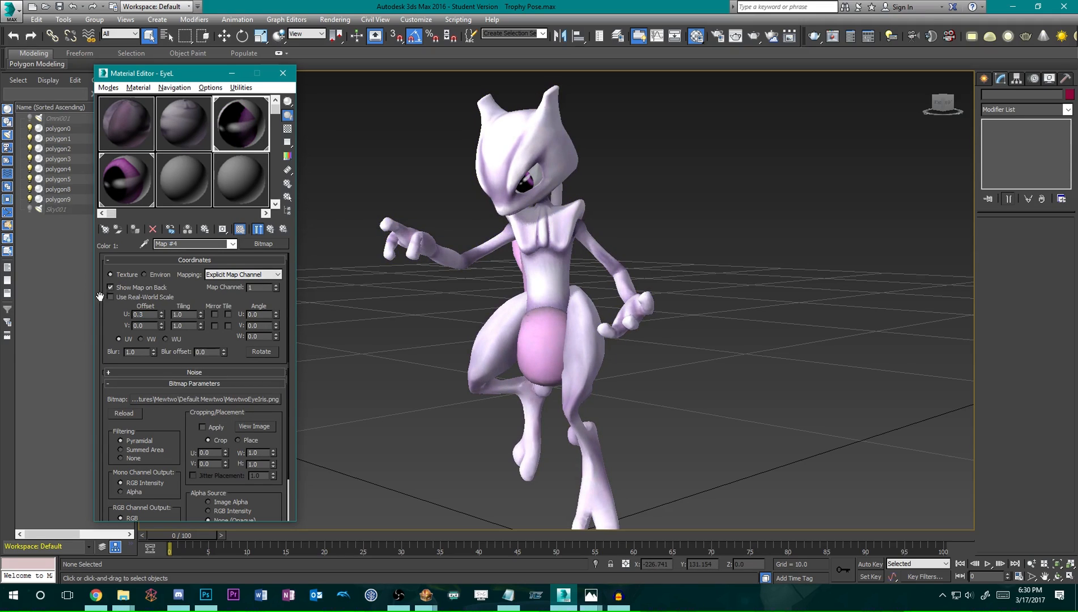
key("Return")
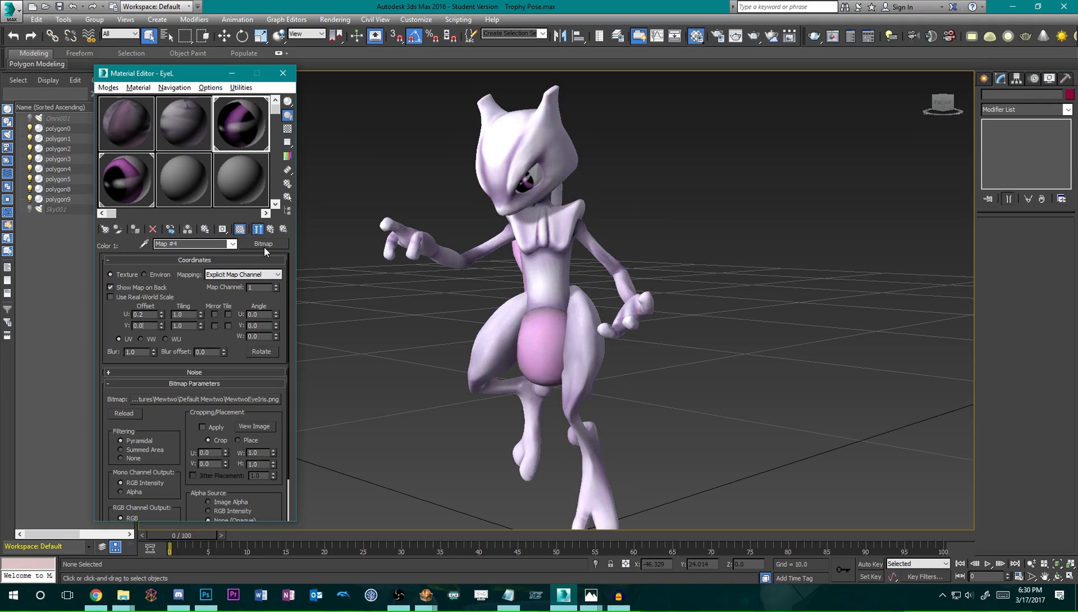
Adjust the U offset of EyeL's outer Mix Amount iris bitmap, trying 0.2, and set the nested Color #1 iris bitmap's U offset to 0.1.
left_click(270, 229)
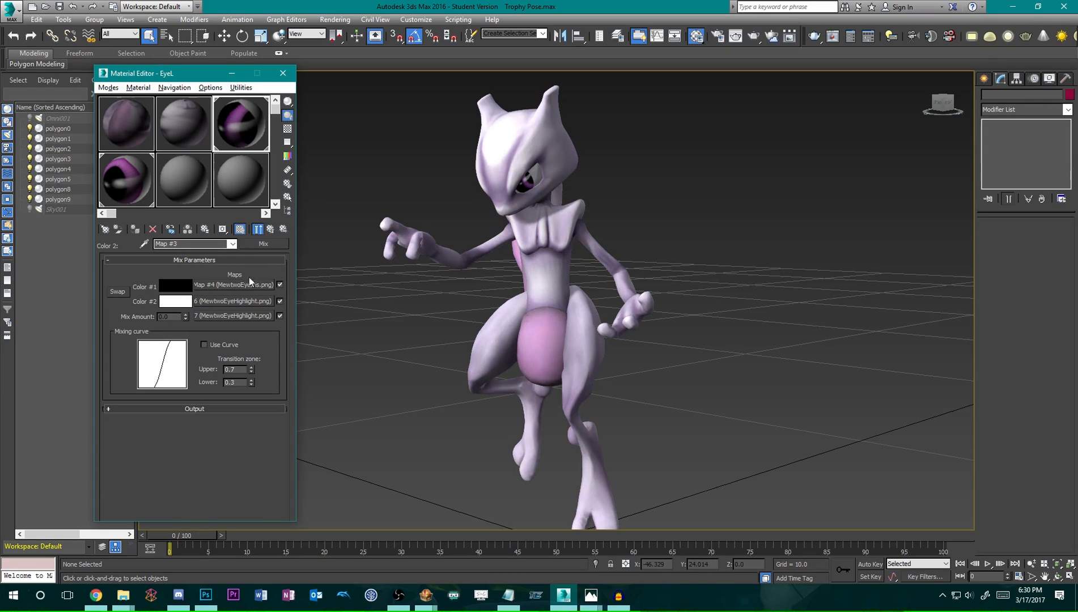
left_click(250, 316)
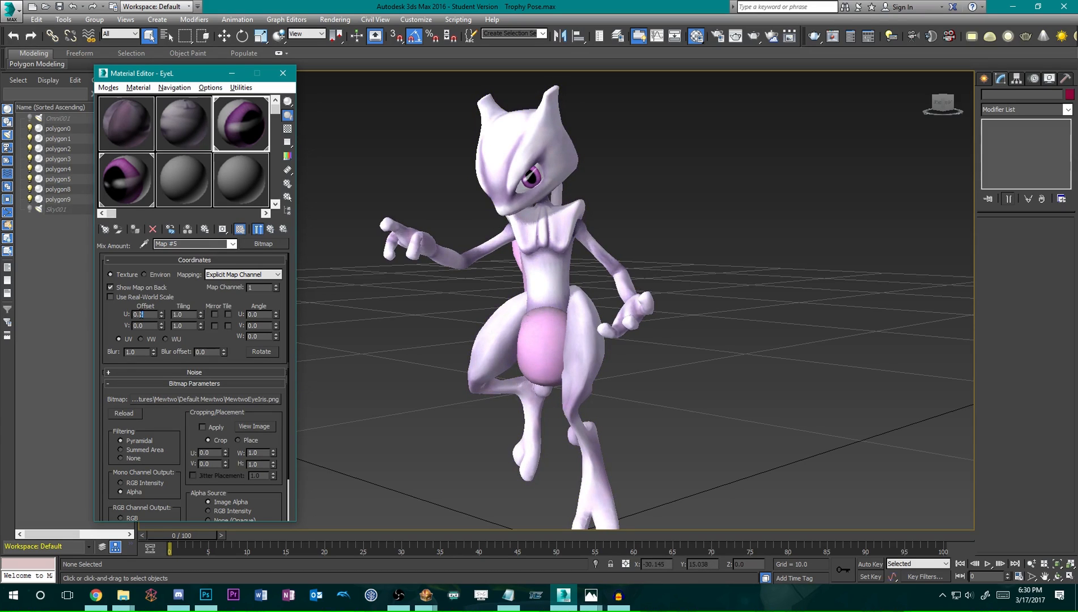
left_click(270, 229)
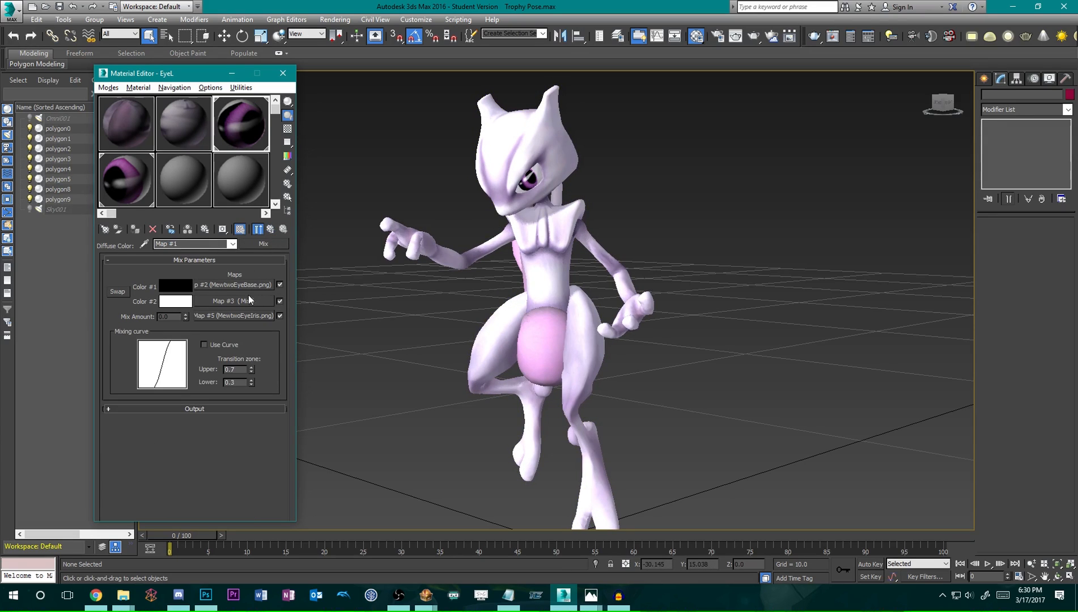
left_click(247, 303)
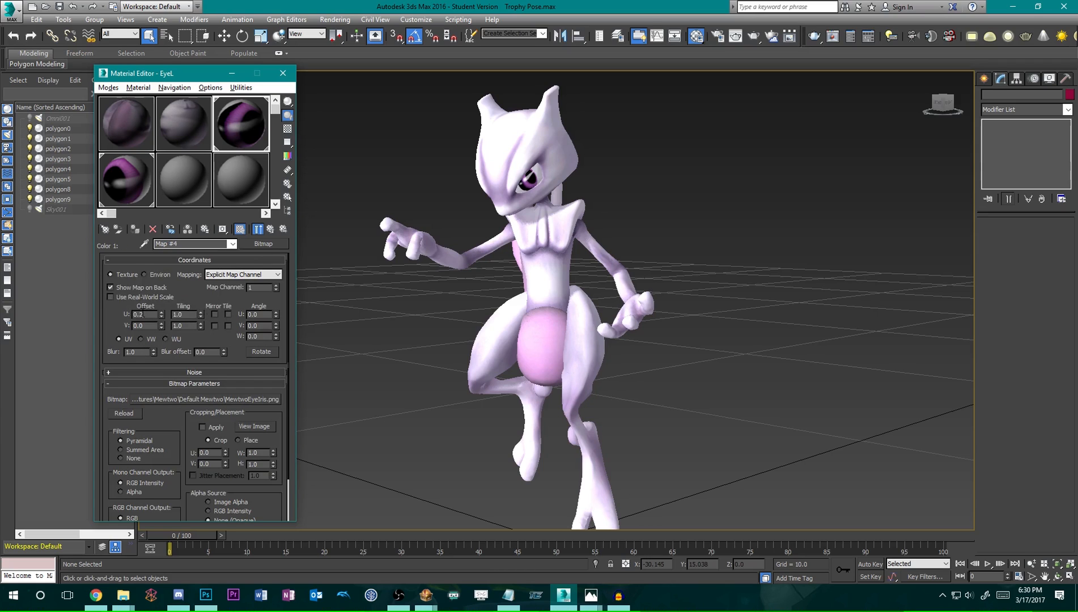
left_click(153, 325)
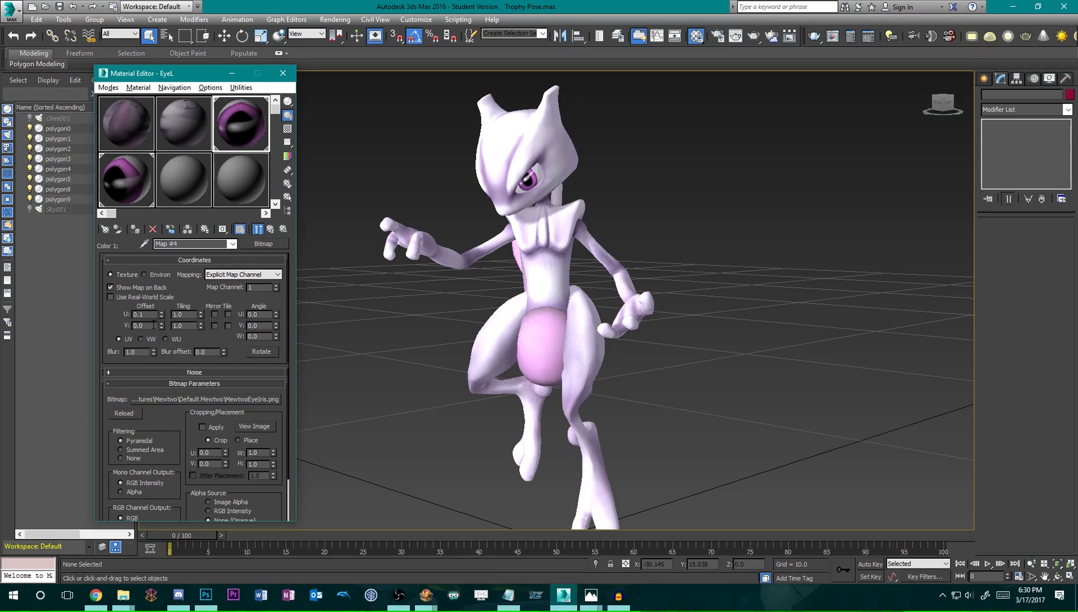
mouse_move(651, 273)
middle_mouse_down("alt")
mouse_move(679, 277)
mouse_move(656, 274)
middle_mouse_up("alt")
Set the U offset to 0.1 on EyeL's two MewtwoEyeHighlight bitmaps in the nested Mix's Color #2 and Mix Amount, and check the eyes.
left_click(271, 229)
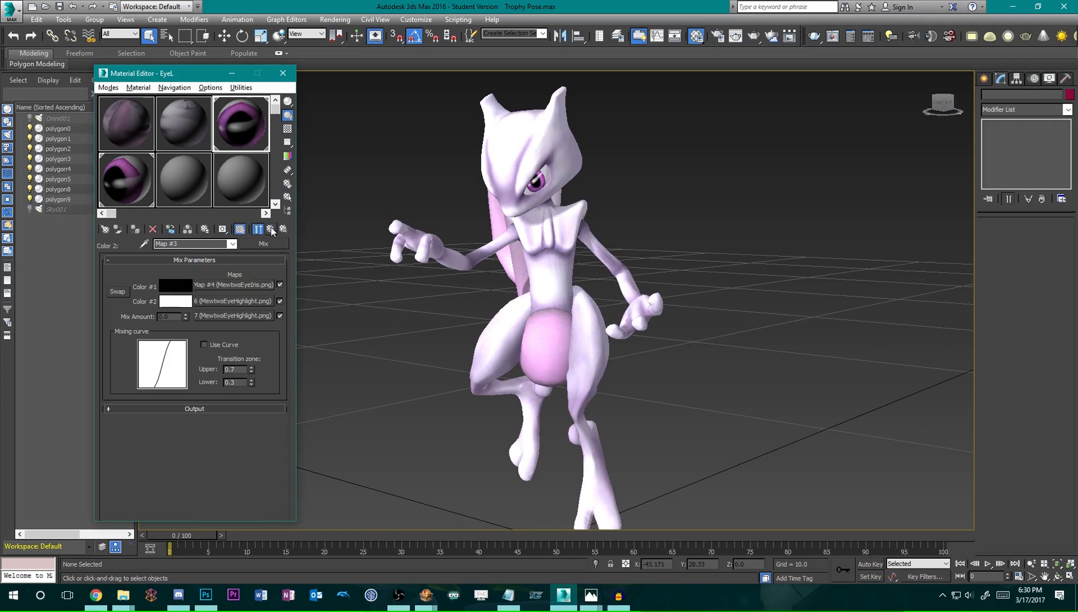
left_click(242, 301)
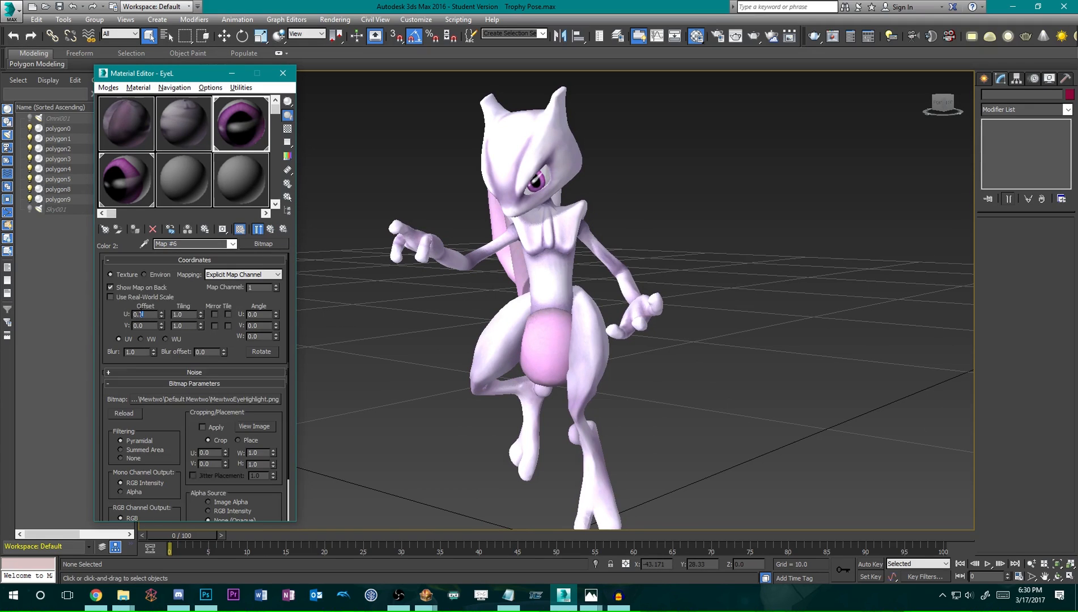
left_click(271, 229)
left_click(240, 313)
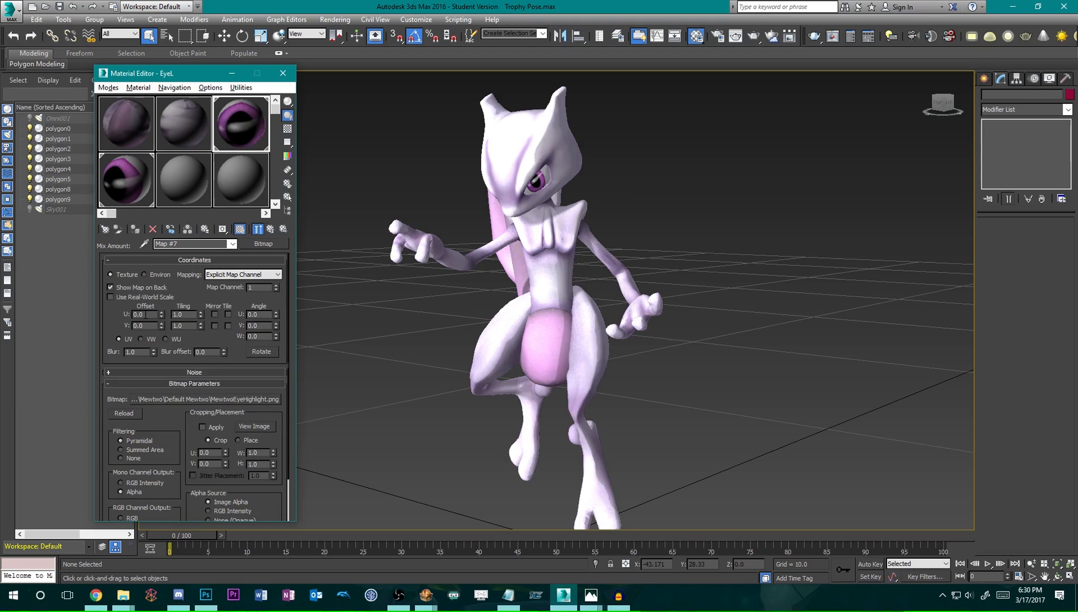
key("Return")
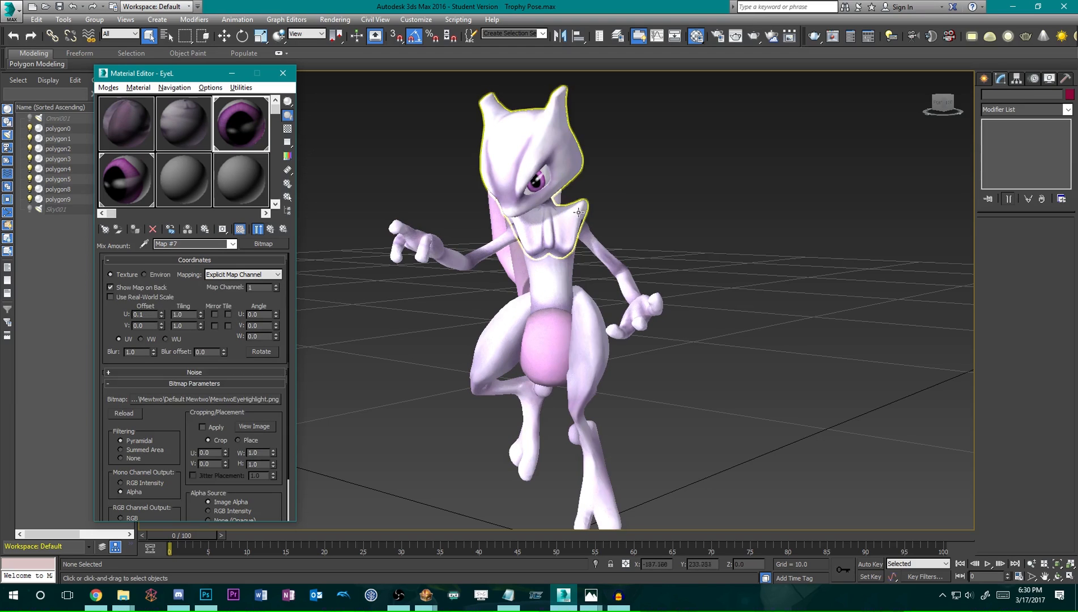
middle_click_drag(578, 212, 623, 199, "alt")
middle_click_drag(634, 194, 623, 217, "alt")
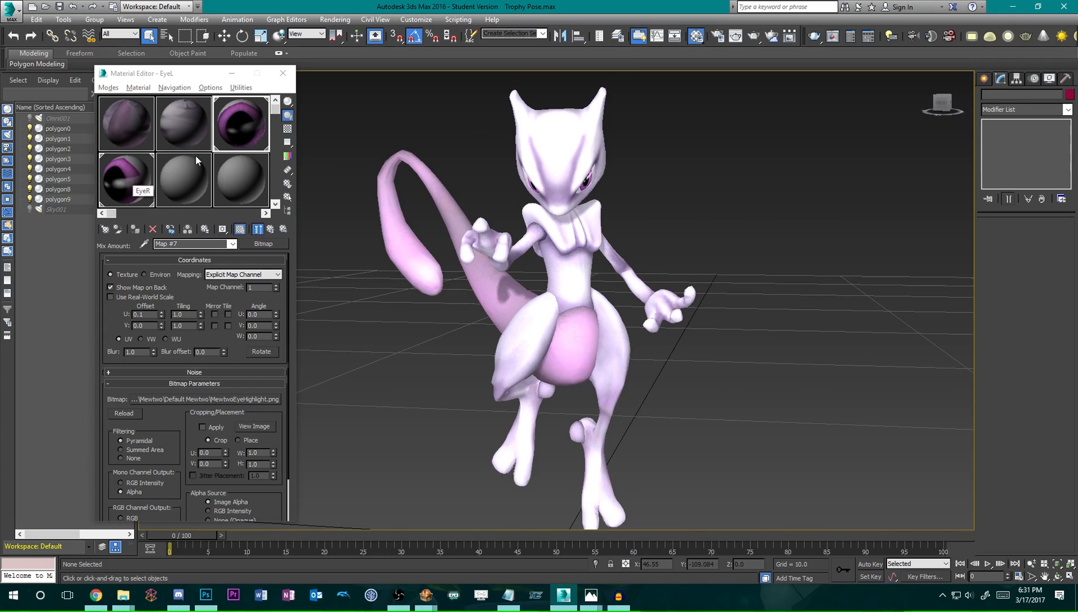
Switch to the EyeR material, go up to its nested Mix map, and save the Trophy Pose scene.
left_click(138, 181)
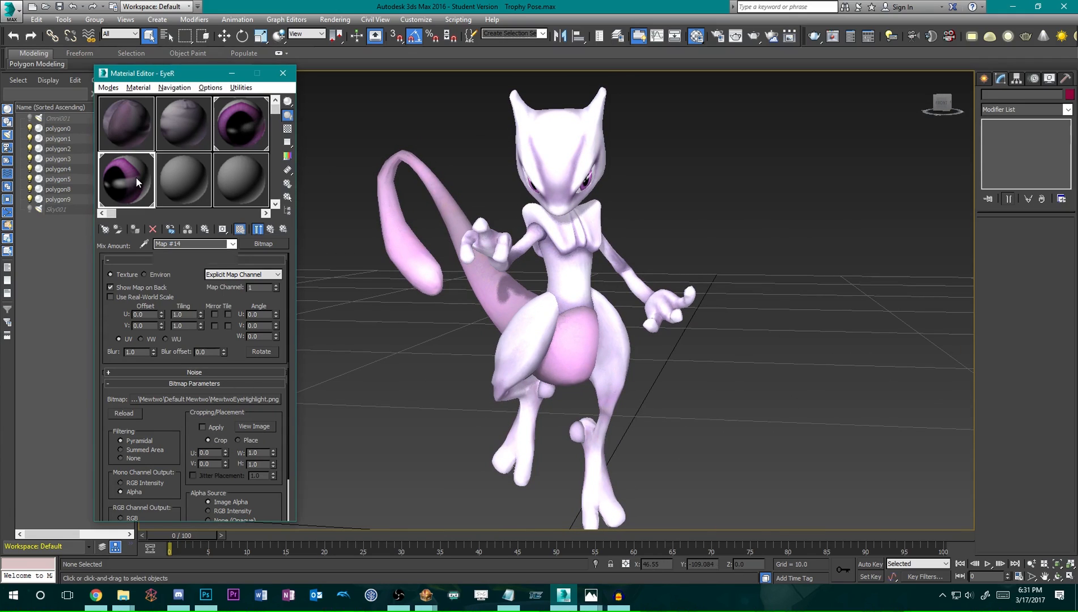
left_click(270, 230)
key("ctrl+s")
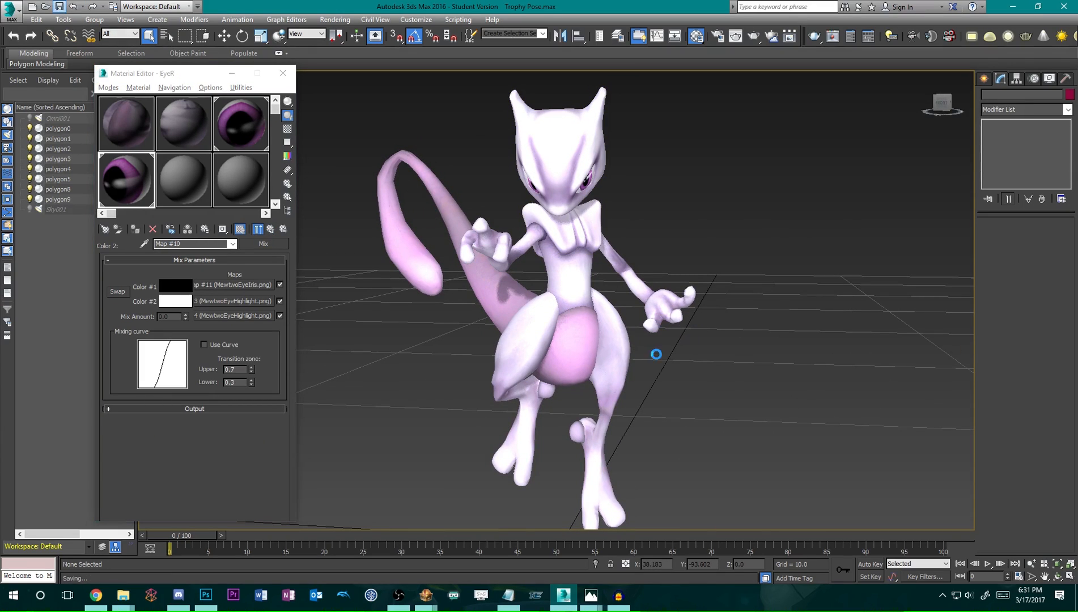
middle_click_drag(738, 273, 694, 373, "alt")
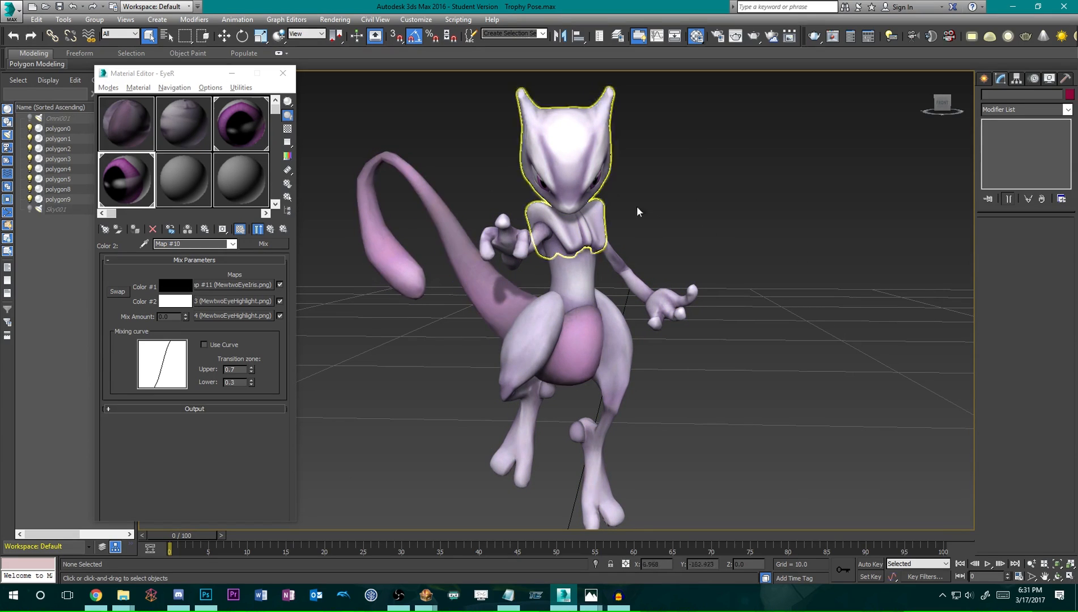
left_click(59, 6)
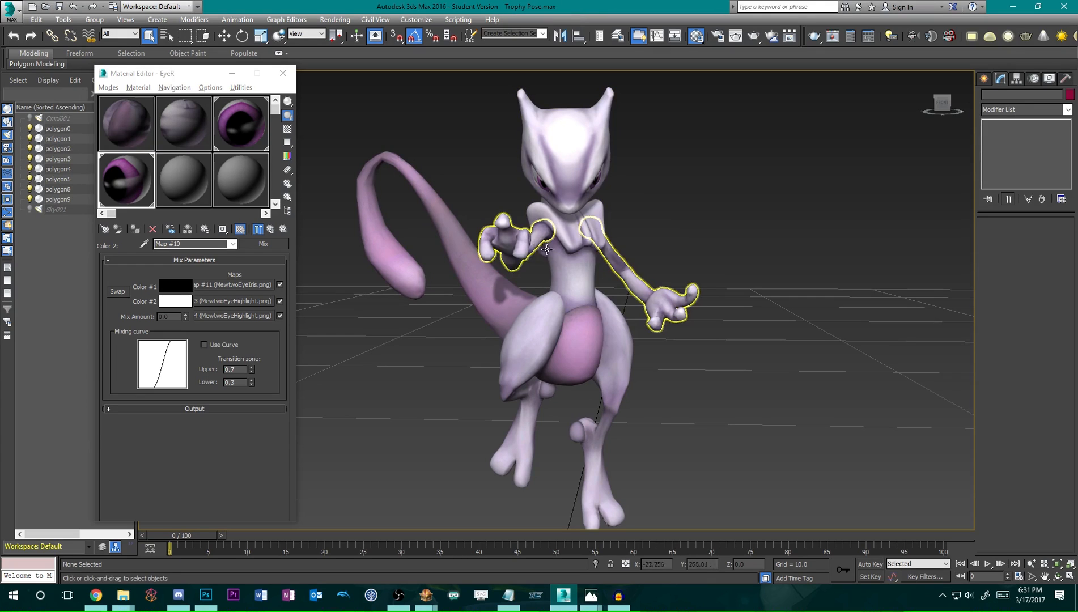
Open the recent scene Default Camera and Lighting.max, adopting the file's Gamma and LUT settings, and close the Material Editor.
left_click(11, 11)
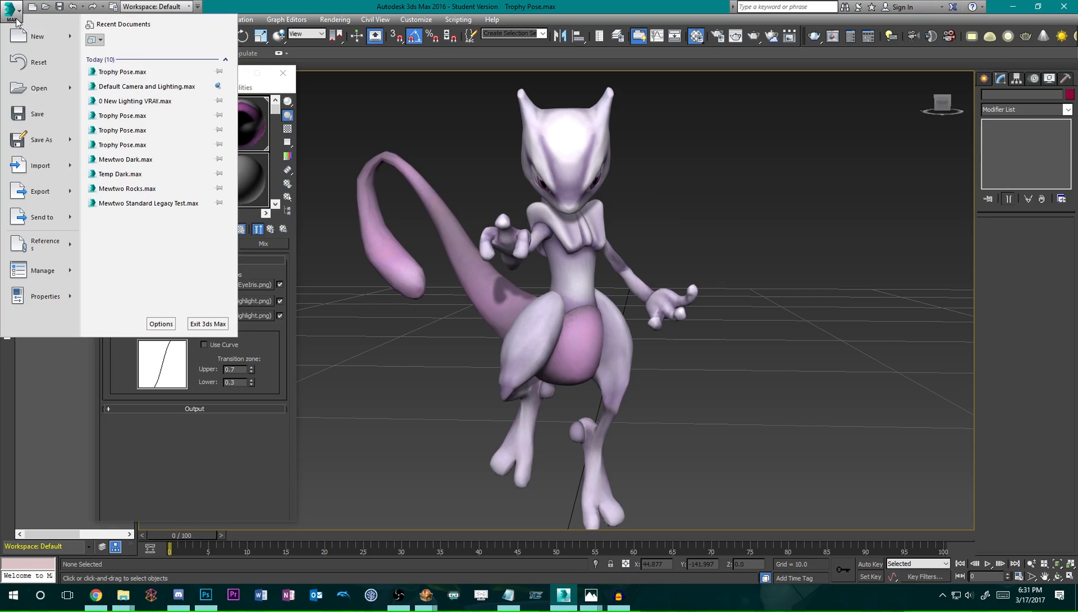
left_click(169, 88)
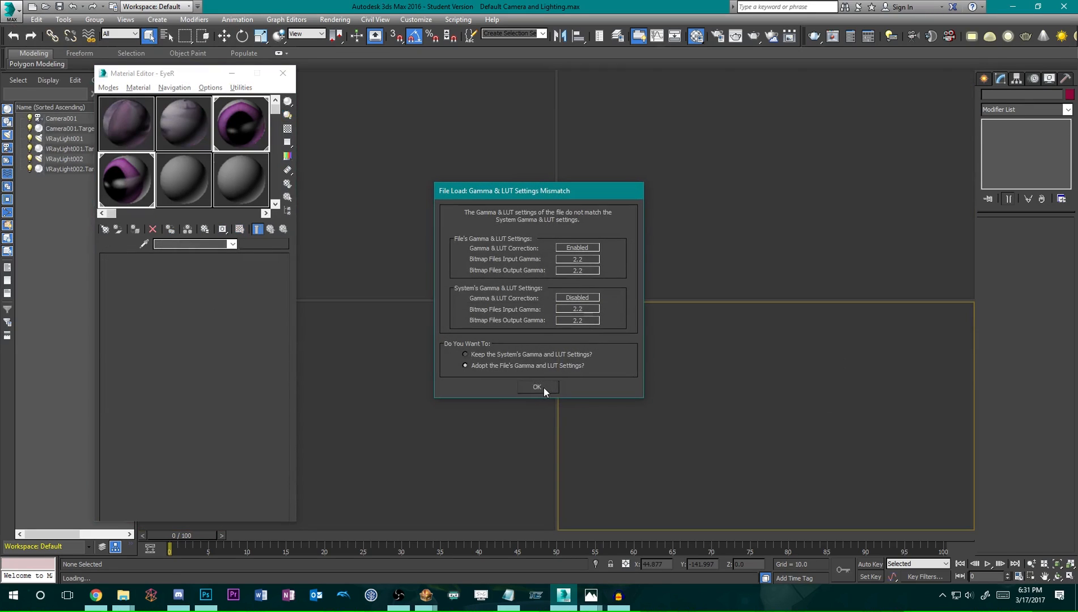
left_click(541, 388)
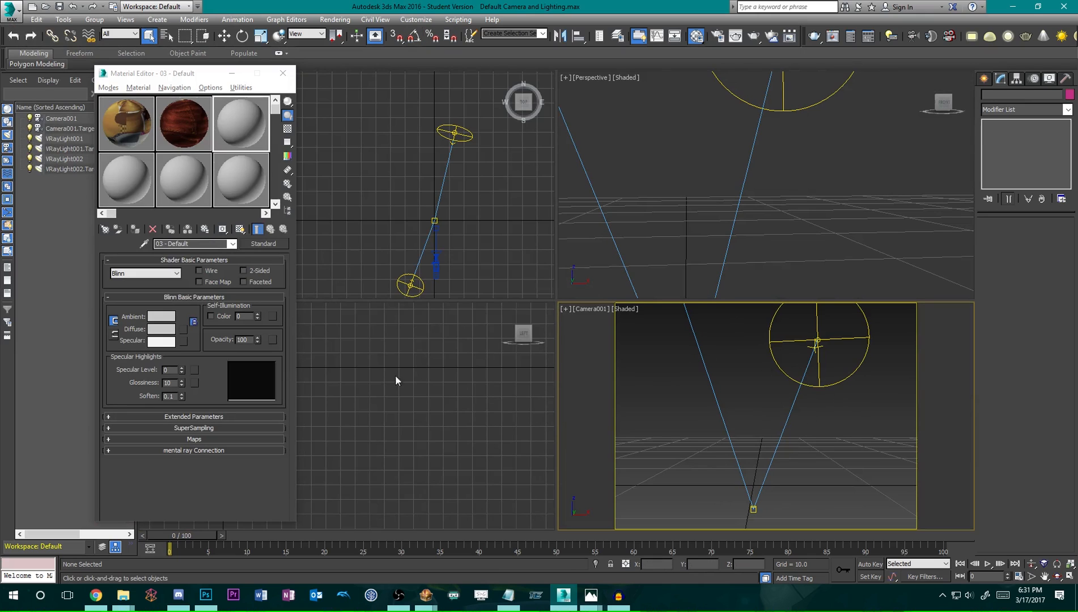
left_click(283, 73)
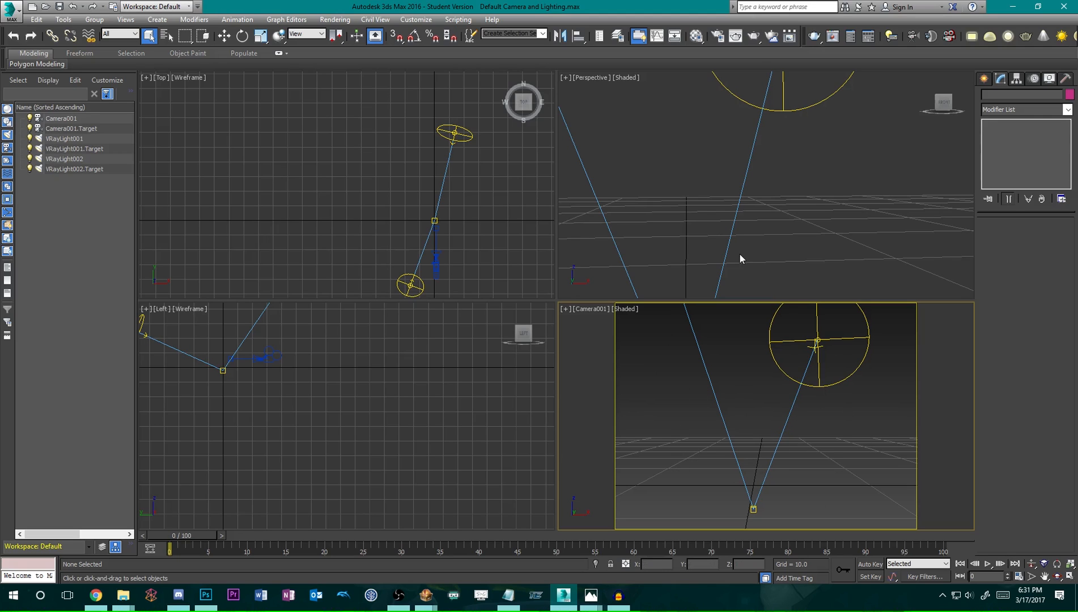
middle_click_drag(673, 140, 839, 209, "alt")
left_click(610, 361)
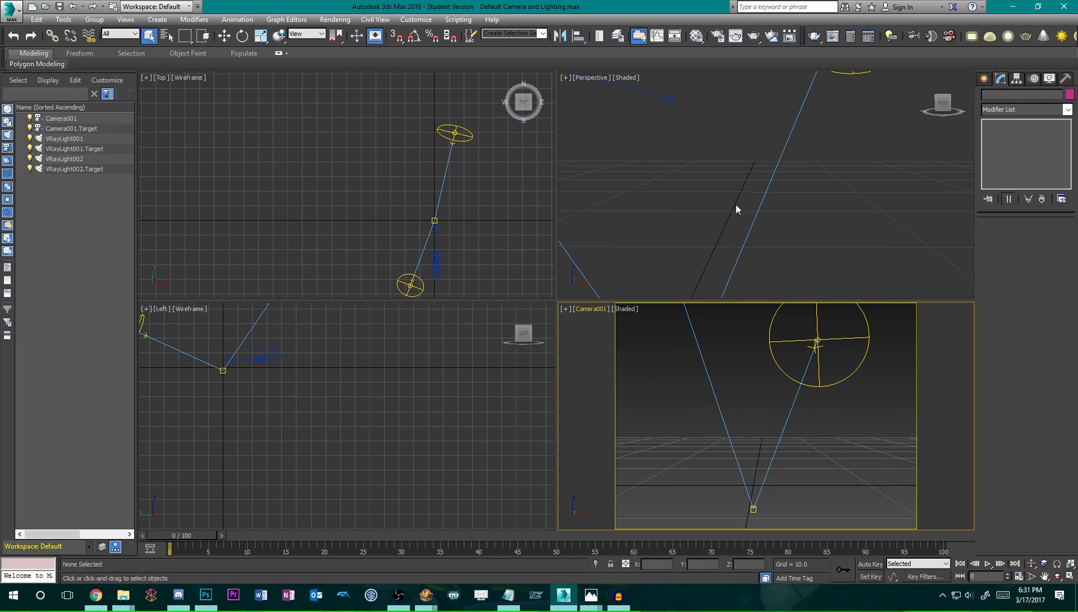
left_click(635, 129)
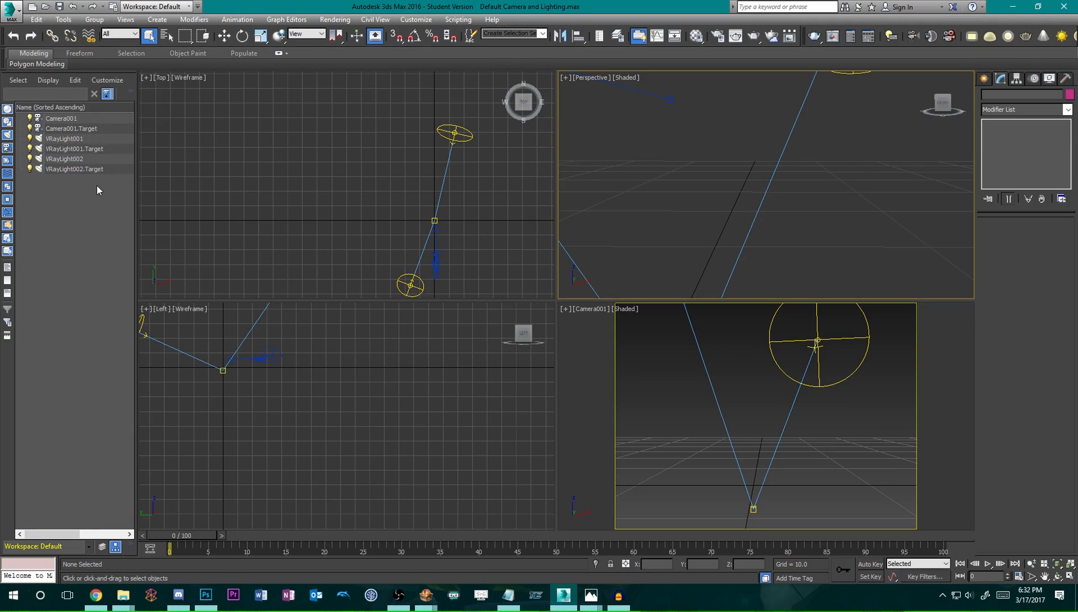
Start merging a file into the scene and go to the folder E:\Project M Cosmetics\Models and Textures\Mewtwo\Default Mewtwo.
left_click(12, 17)
left_click(12, 17)
left_click(21, 19)
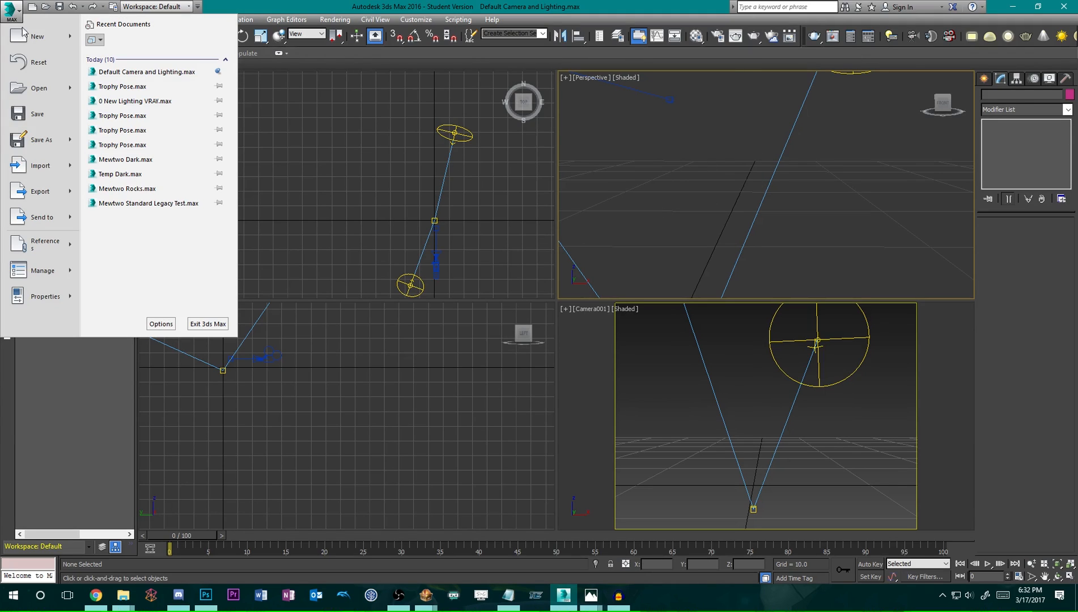
mouse_move(74, 171)
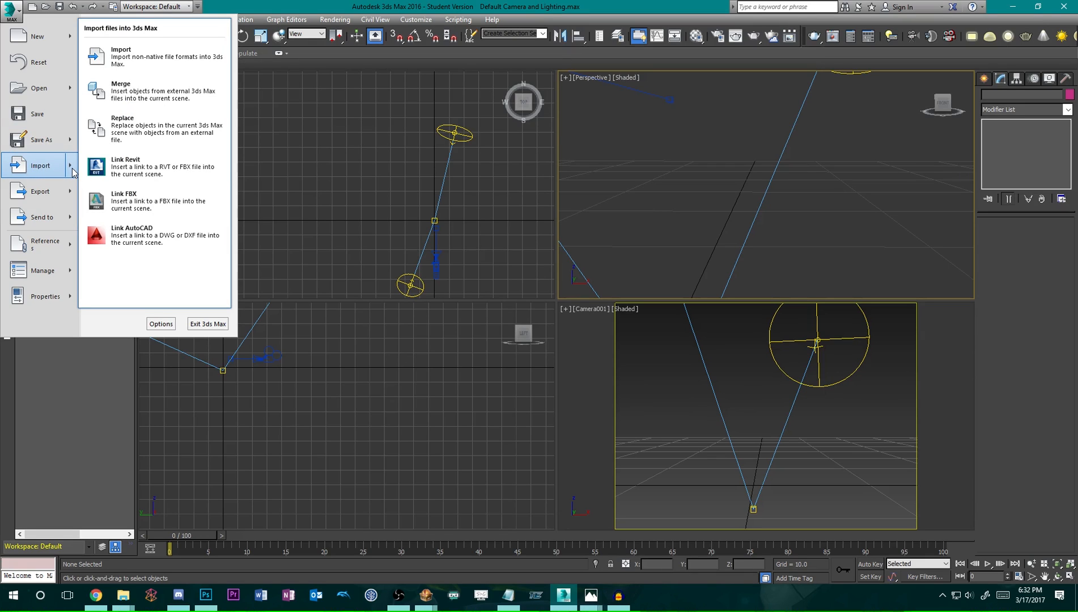
left_click(138, 97)
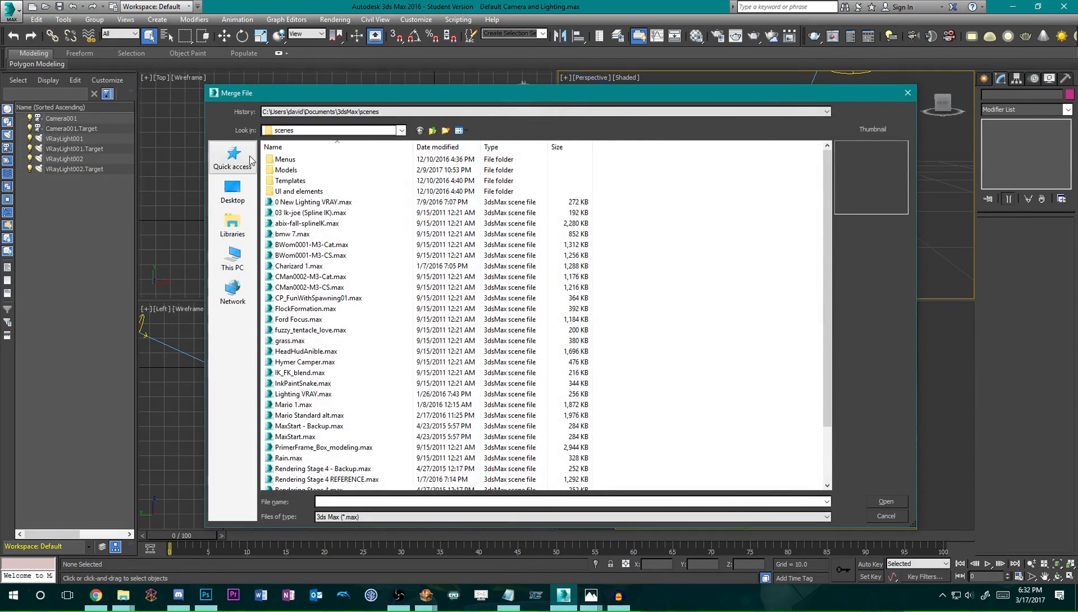
type("E:\\Project M Cosmetics\\Models and Textures\\Mewtwo\\Default Mewtwo")
key("Return")
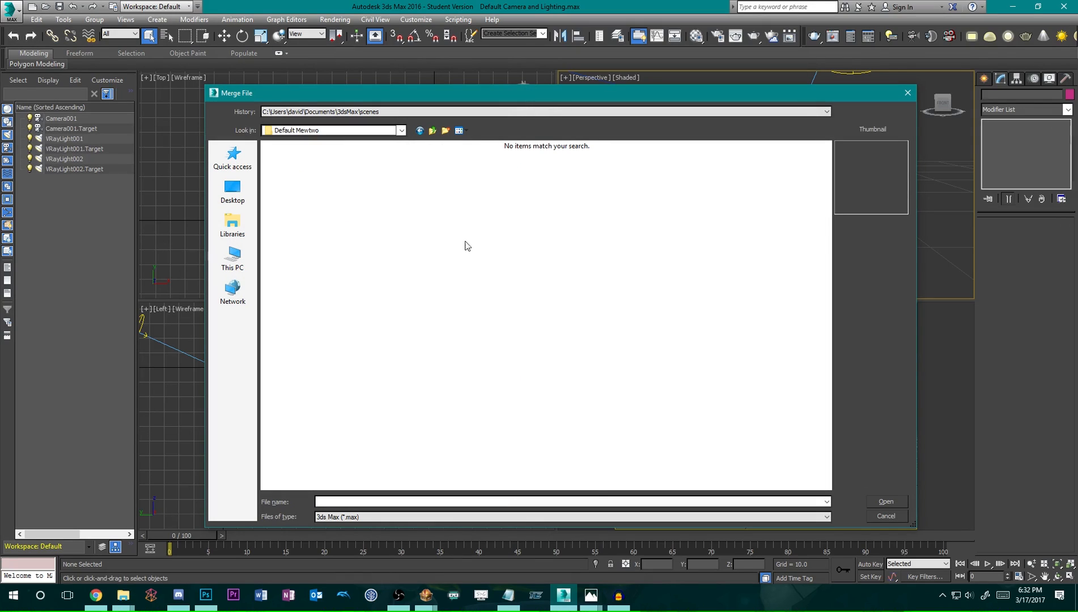
Go up to Project M Cosmetics, browse to Scenes\Mewtwo\Default Mewtwo, and open Trophy Pose.max for merging.
left_click(433, 130)
left_click(432, 131)
left_click(433, 131)
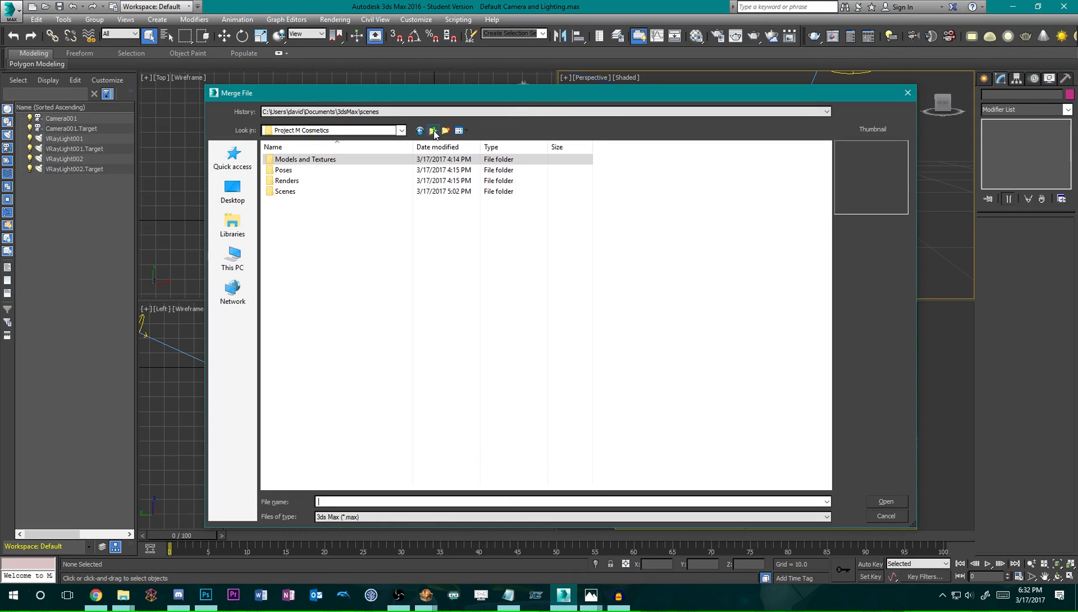
double_click(320, 191)
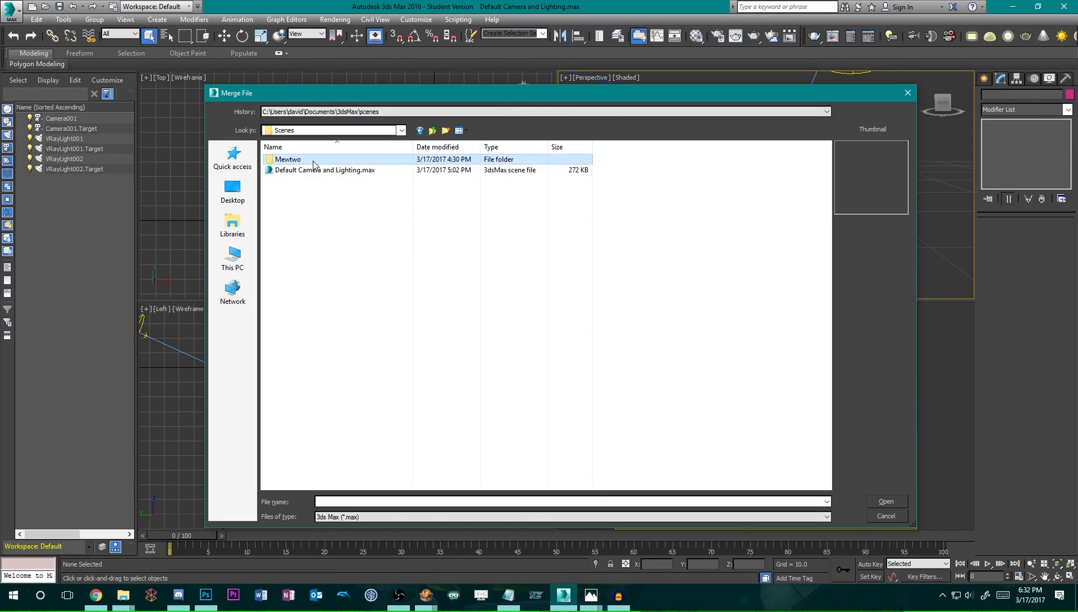
double_click(313, 161)
double_click(313, 171)
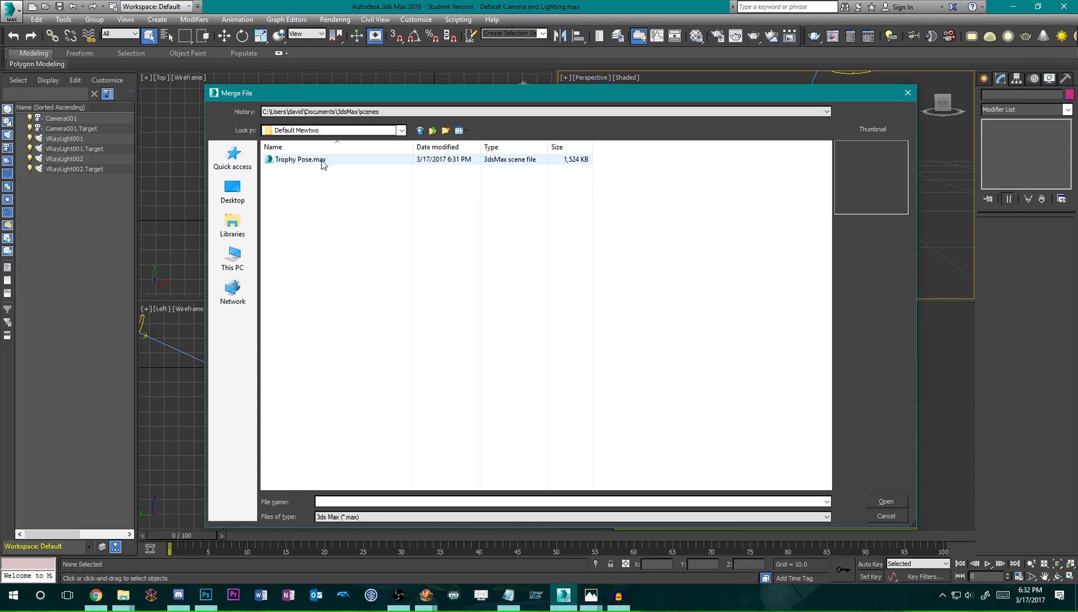
double_click(309, 161)
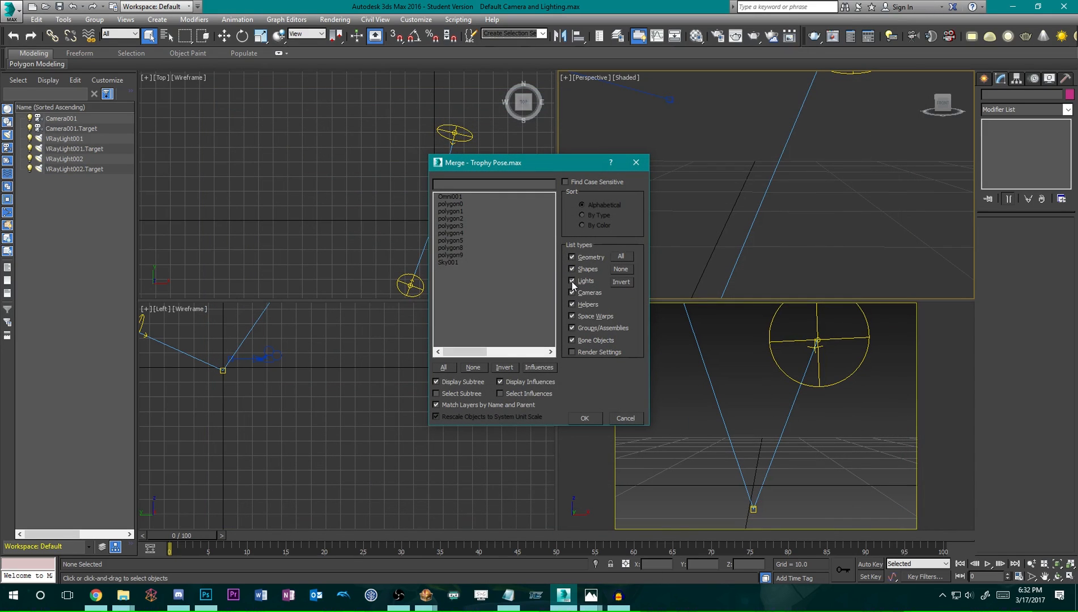
Exclude lights from the merge list and merge all the listed polygon objects from Trophy Pose.max.
left_click(572, 280)
left_click(445, 368)
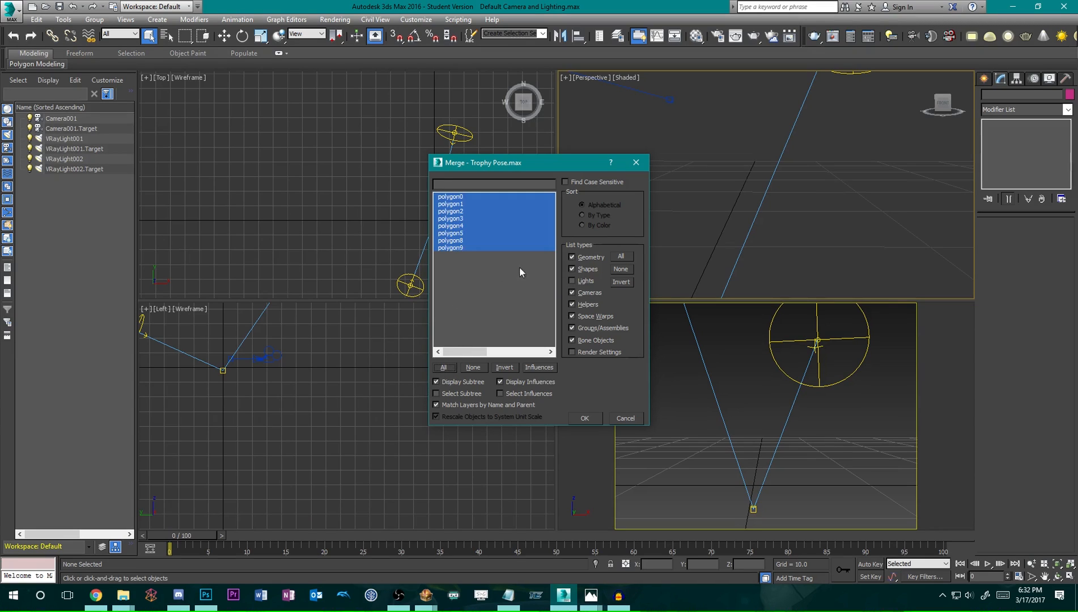
left_click(583, 418)
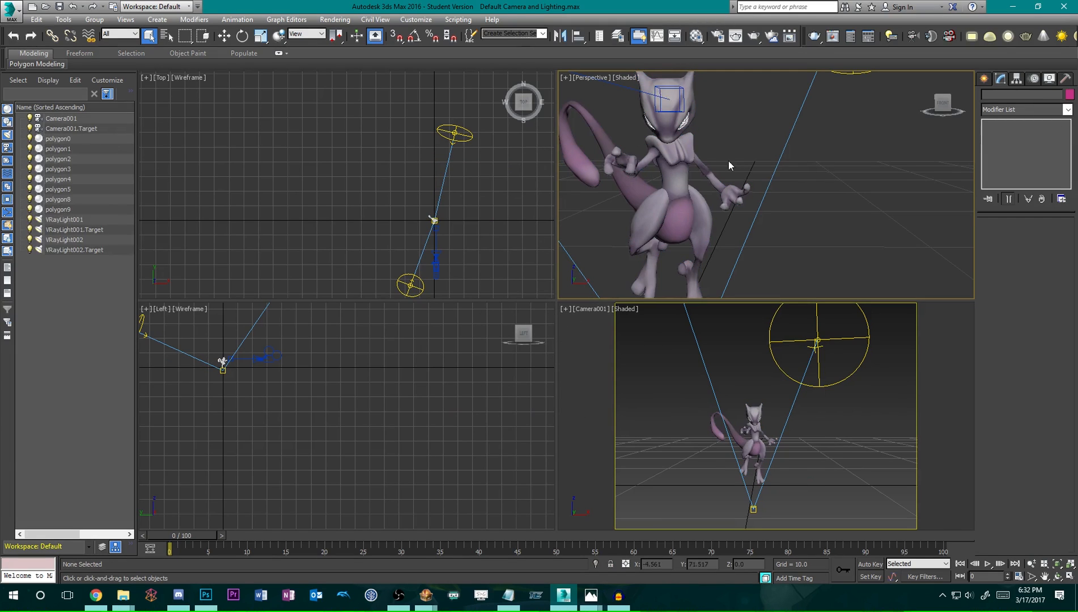
Render the Camera001 view with V-Ray and inspect the Mewtwo figure up close in the frame buffer.
middle_click_drag(728, 161, 734, 283, "alt")
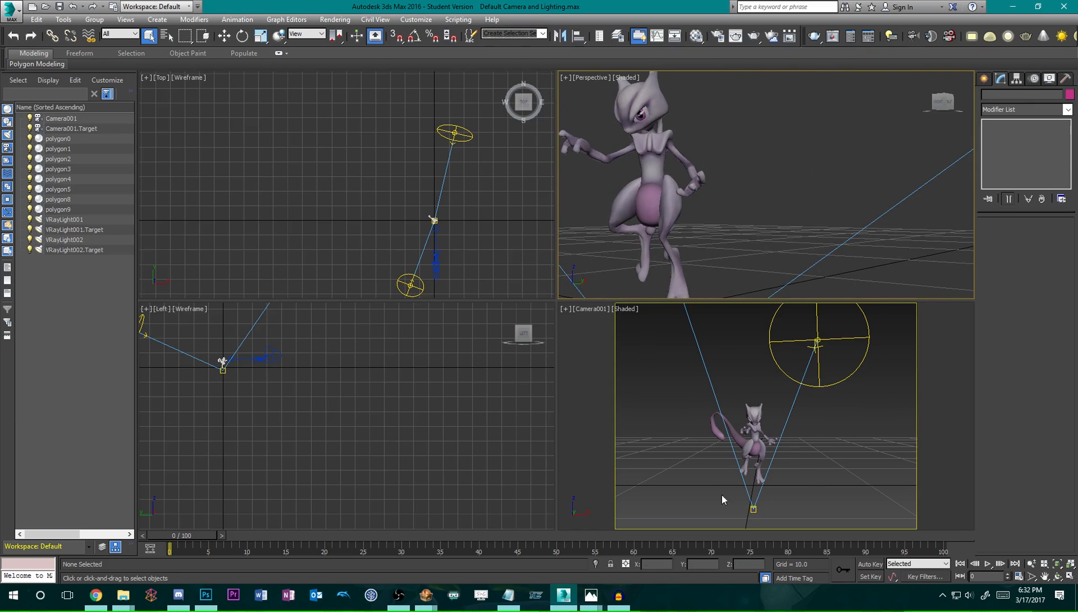
middle_click_drag(741, 182, 854, 201, "alt")
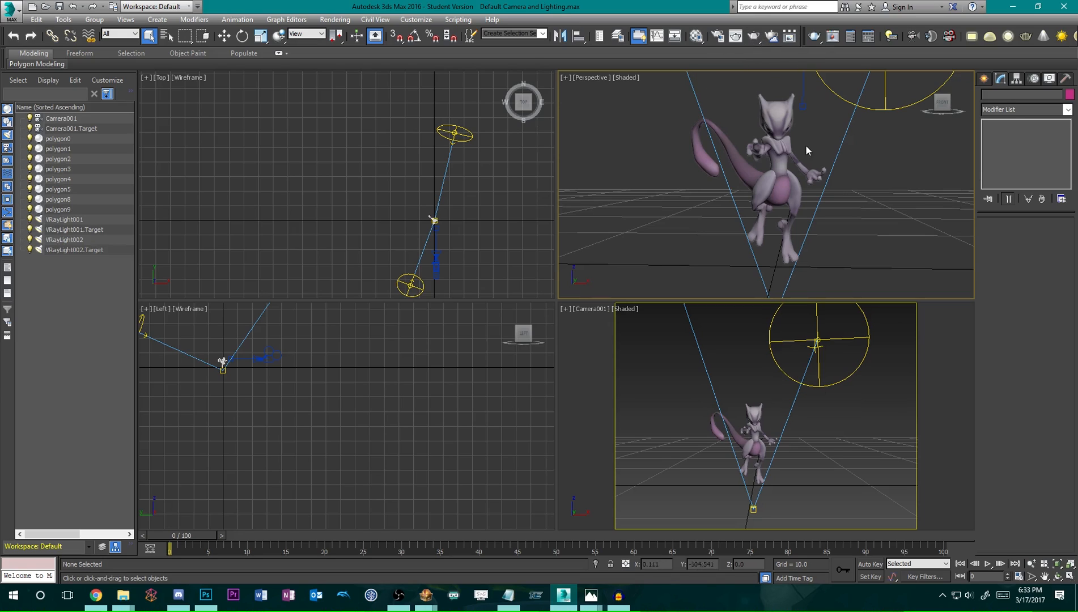
left_click(571, 355)
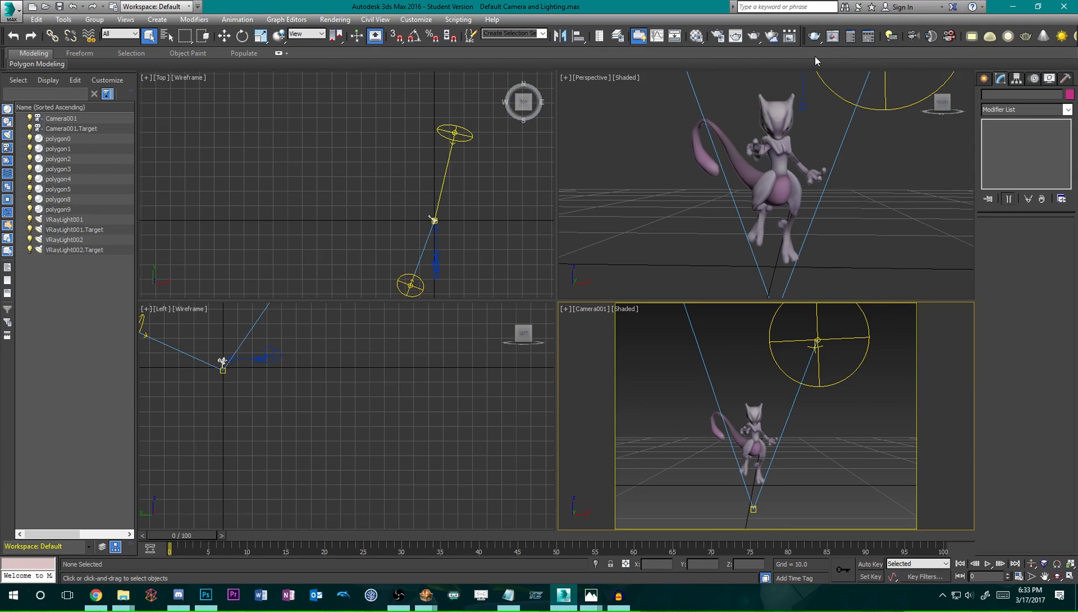
left_click(812, 38)
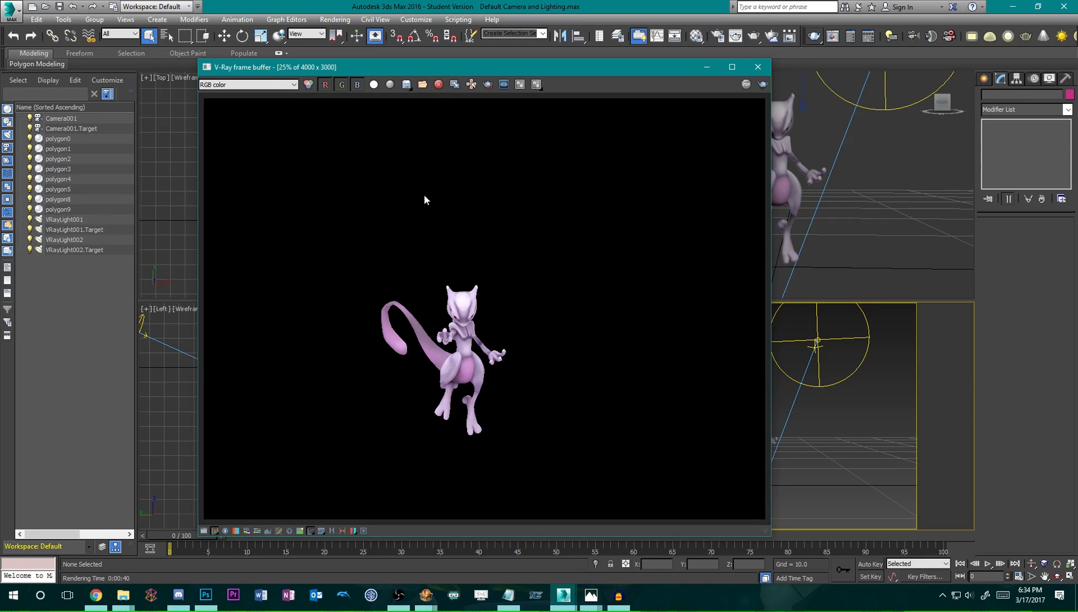
scroll(445, 365, "up", 3)
scroll(521, 347, "down", 3)
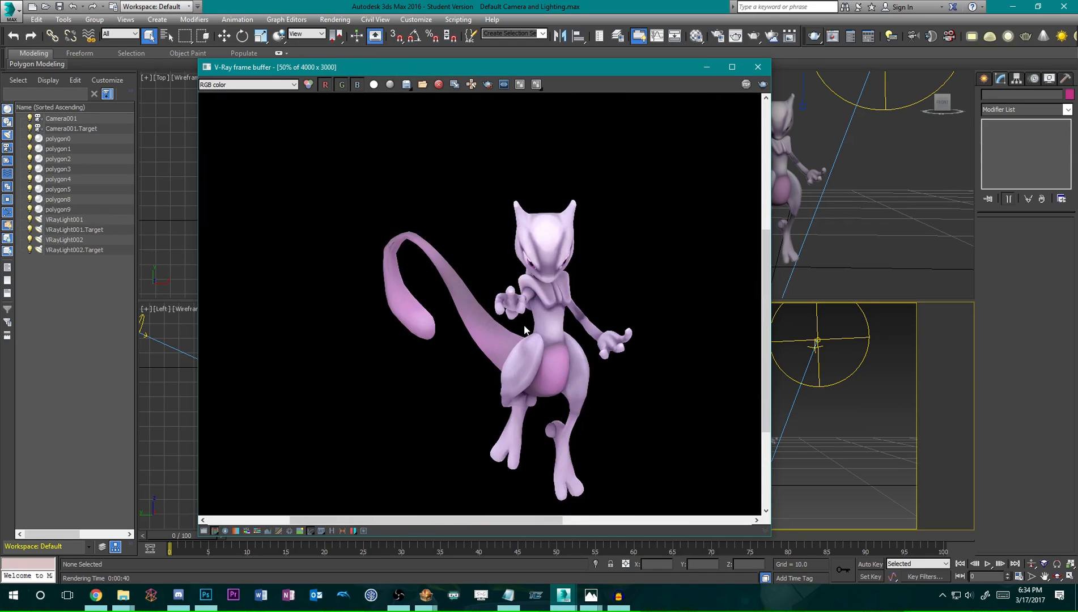
Examine the rendered Mewtwo figure in the frame buffer, checking the whole pose, then the head, hands and torso at 100% zoom.
scroll(573, 304, "up", 2)
middle_click_drag(573, 303, 516, 249)
scroll(500, 155, "down", 2)
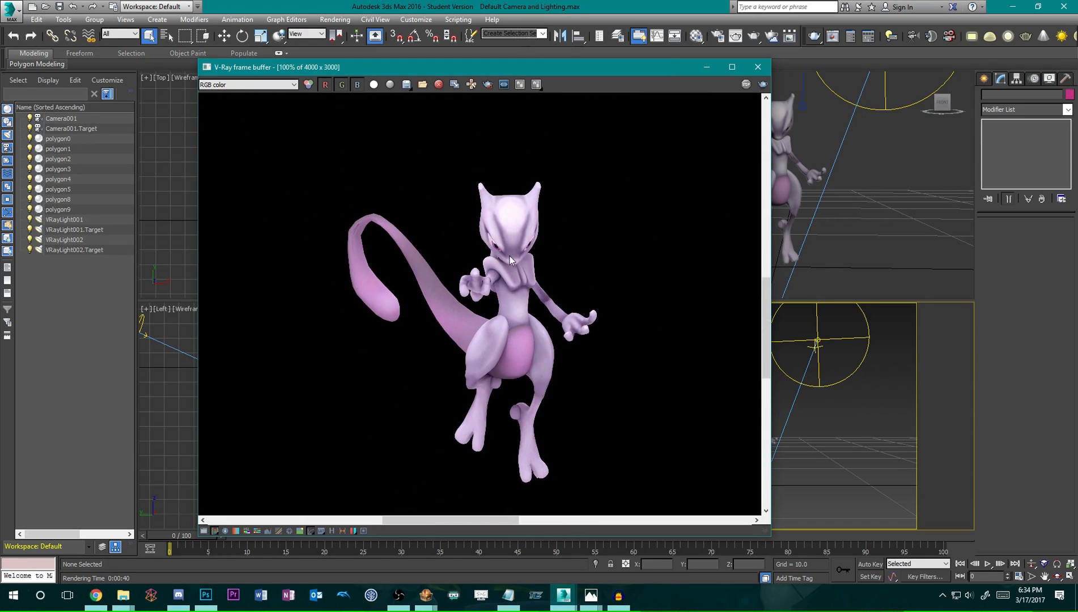
scroll(327, 263, "up", 1)
middle_click_drag(327, 263, 453, 249)
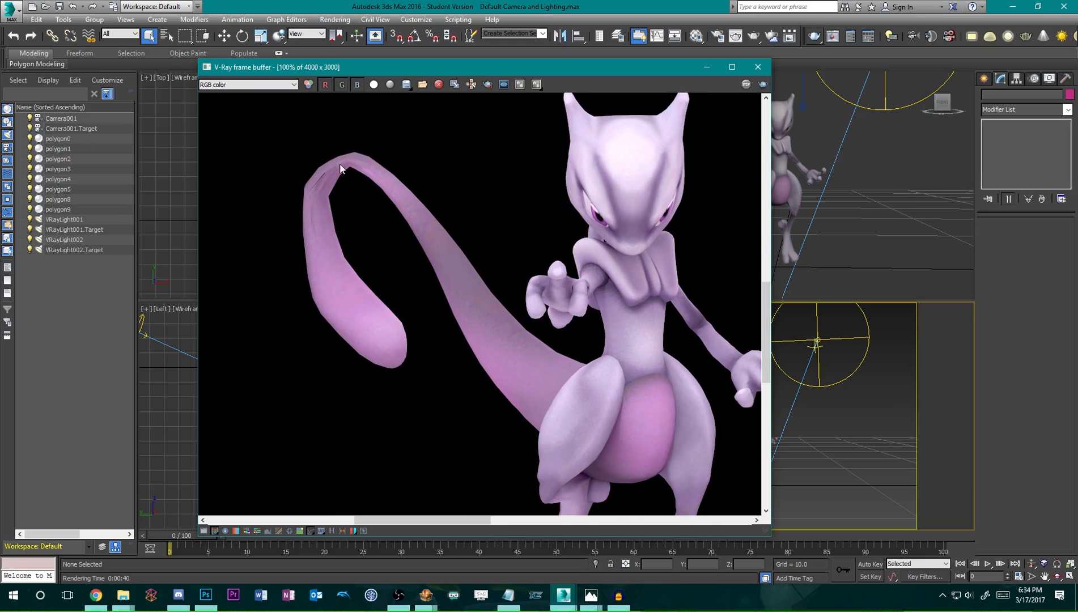
middle_click_drag(588, 281, 465, 170)
mouse_move(521, 296)
middle_mouse_down()
mouse_move(469, 185)
mouse_move(515, 289)
middle_mouse_up()
middle_click_drag(484, 170, 489, 278)
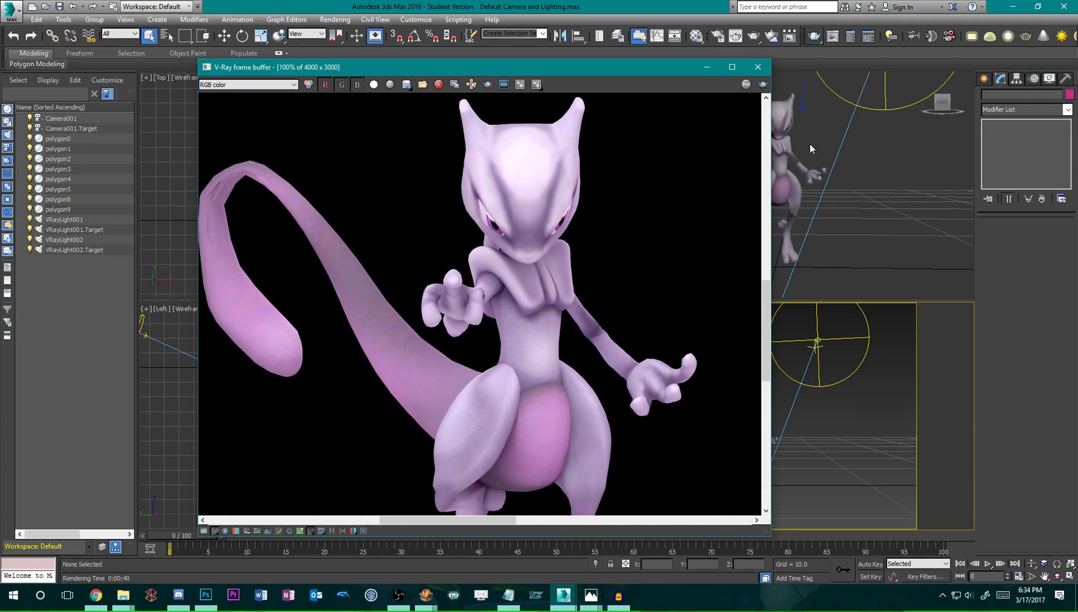
Examine the bend of the rendered tail at 200% zoom, then check the torso, legs and full figure.
middle_click_drag(312, 190, 438, 216)
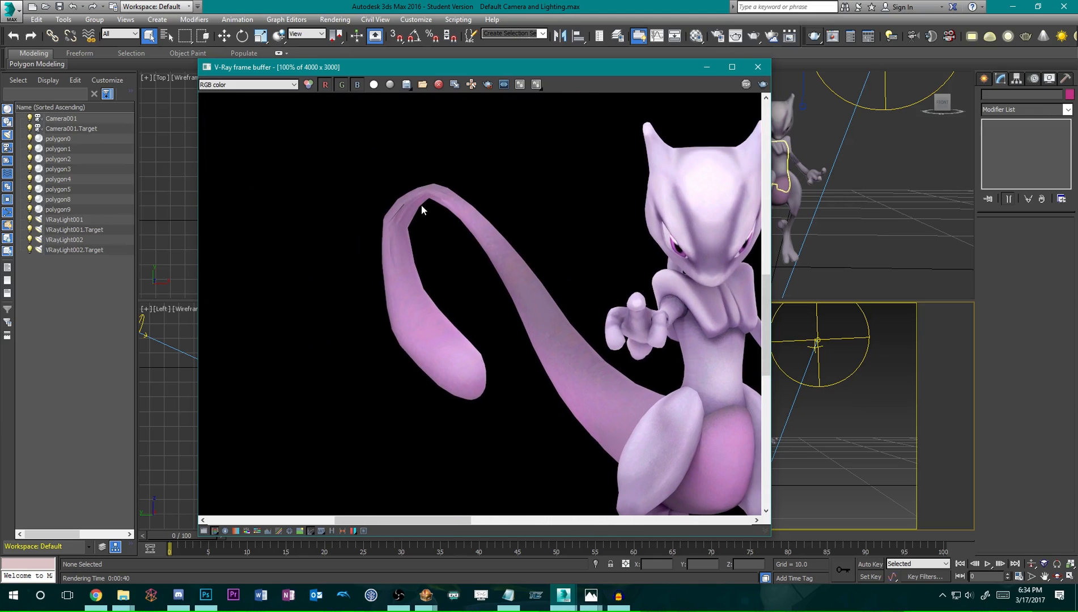
scroll(421, 205, "up", 1)
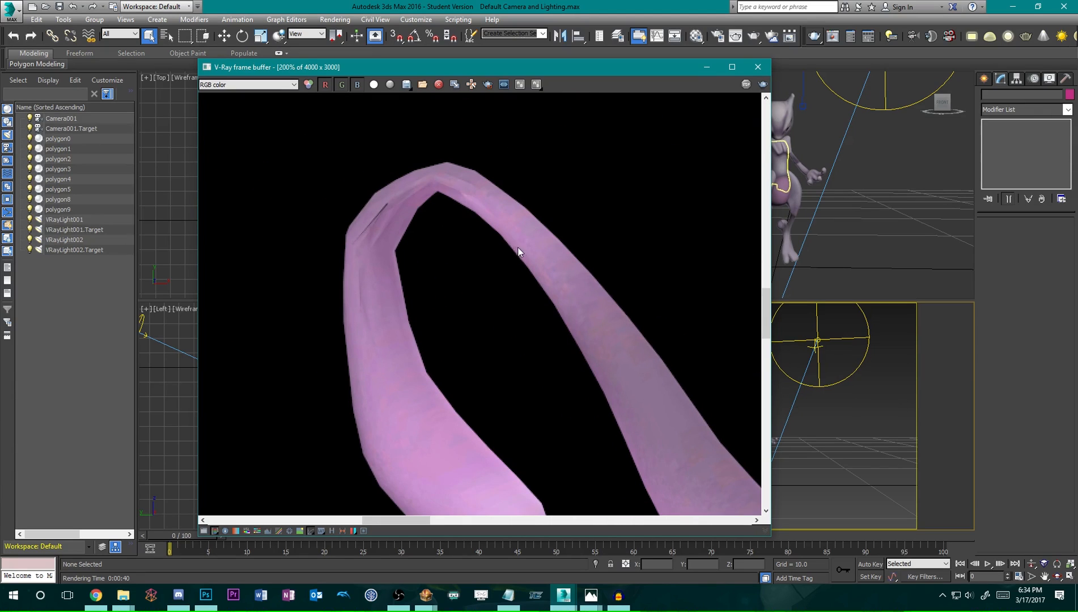
scroll(518, 251, "down", 2)
middle_click_drag(626, 314, 468, 292)
scroll(468, 292, "up", 1)
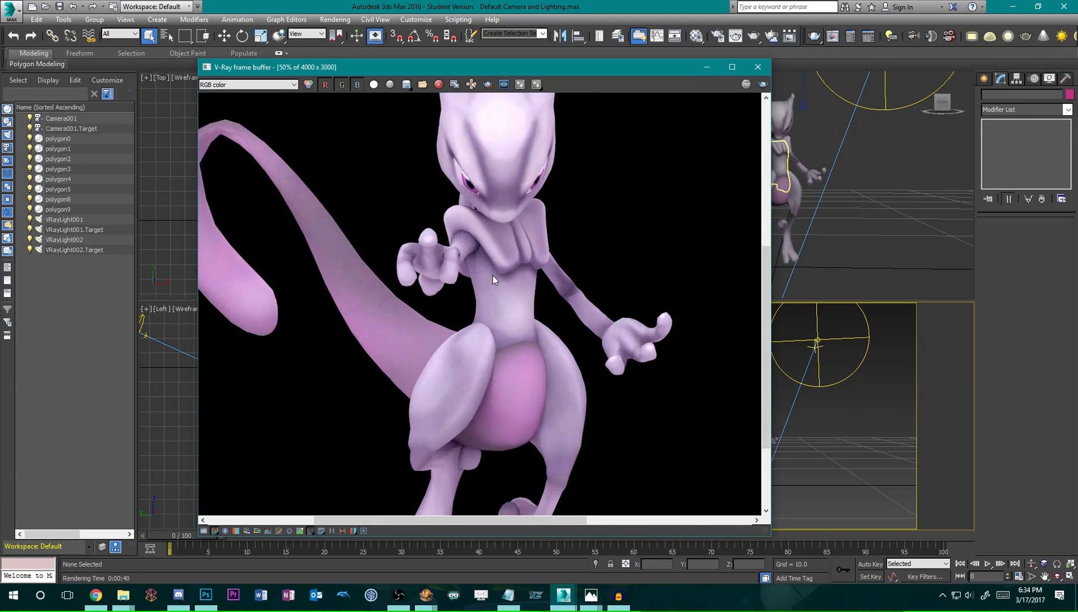
scroll(493, 276, "down", 1)
scroll(490, 346, "up", 1)
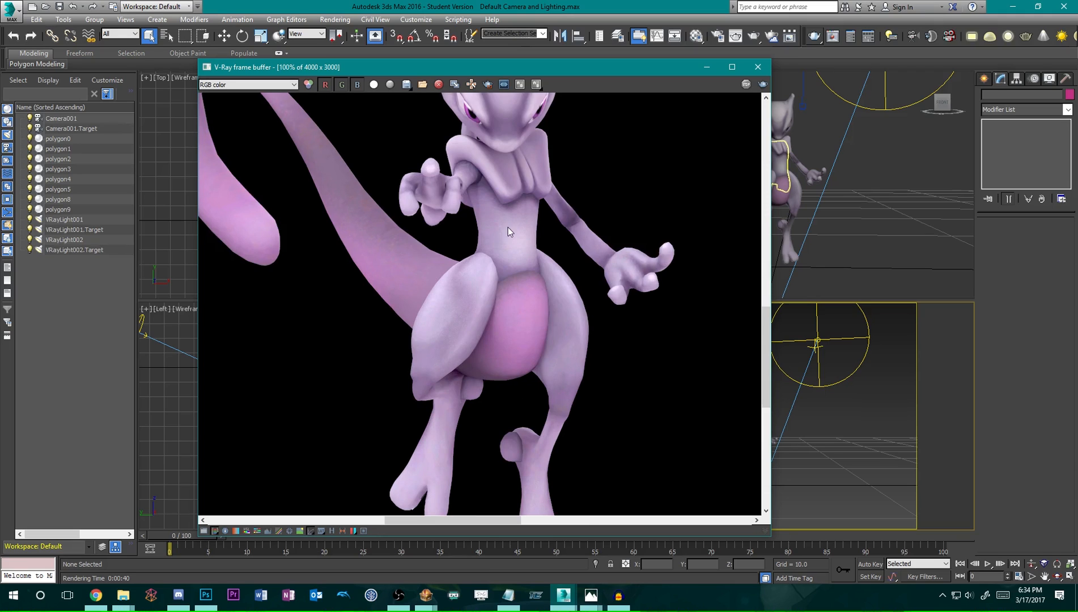
scroll(520, 240, "down", 1)
middle_click_drag(531, 240, 517, 294)
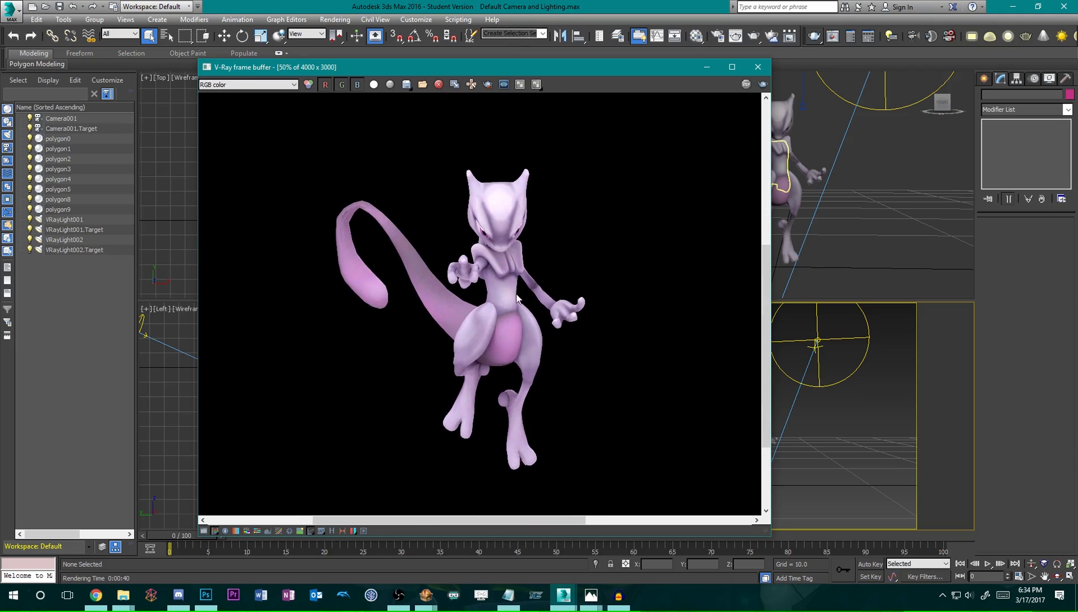
Start saving the rendered image and browse via Project M Cosmetics to the Default Mewtwo folder that contains BPs and CSPs.
left_click(406, 85)
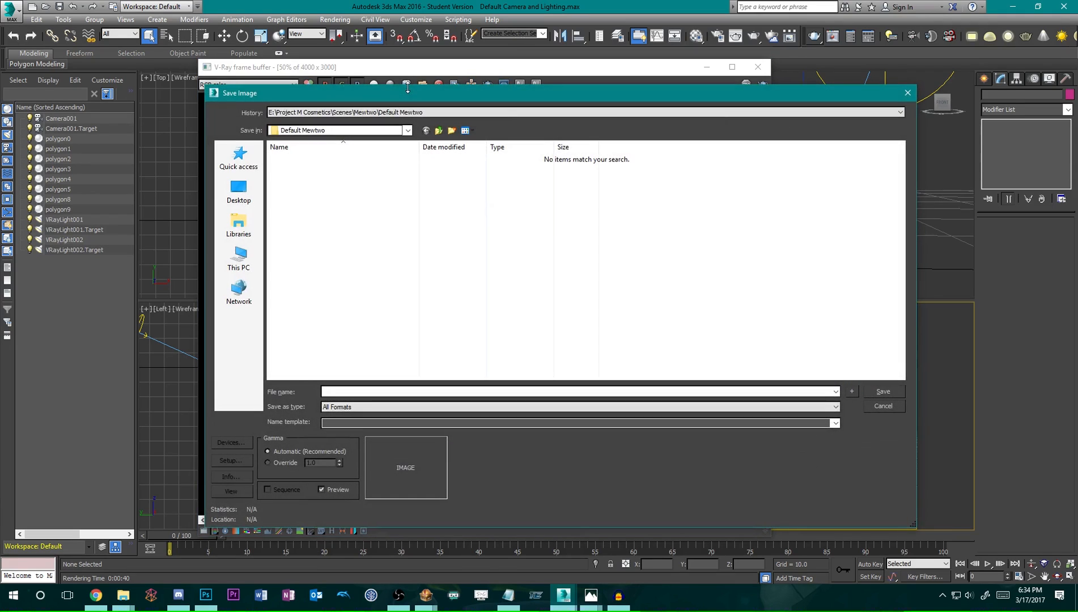
left_click(440, 131)
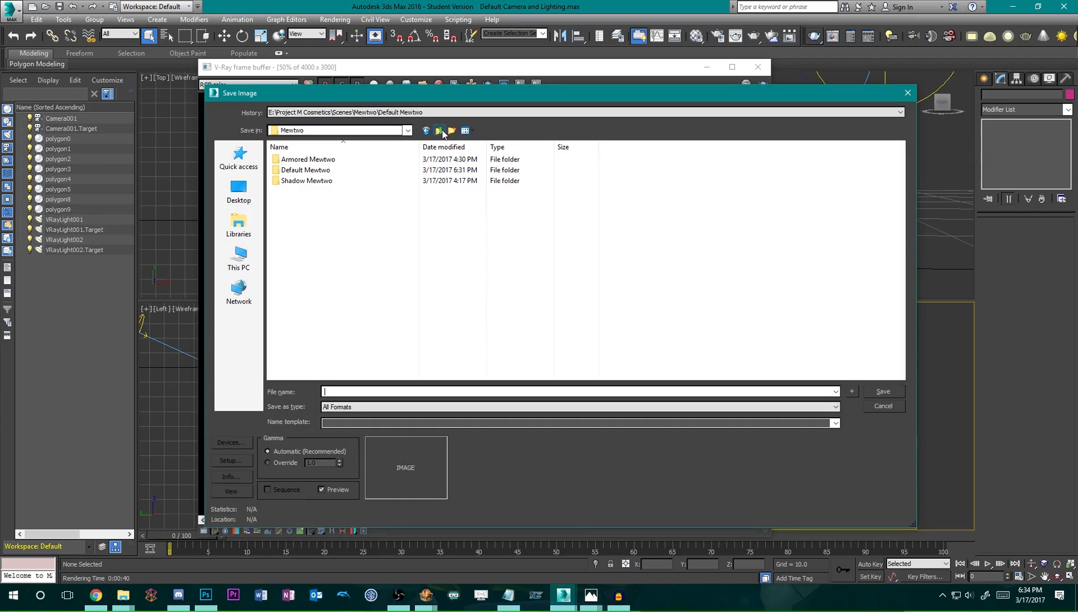
left_click(442, 133)
left_click(441, 133)
double_click(305, 183)
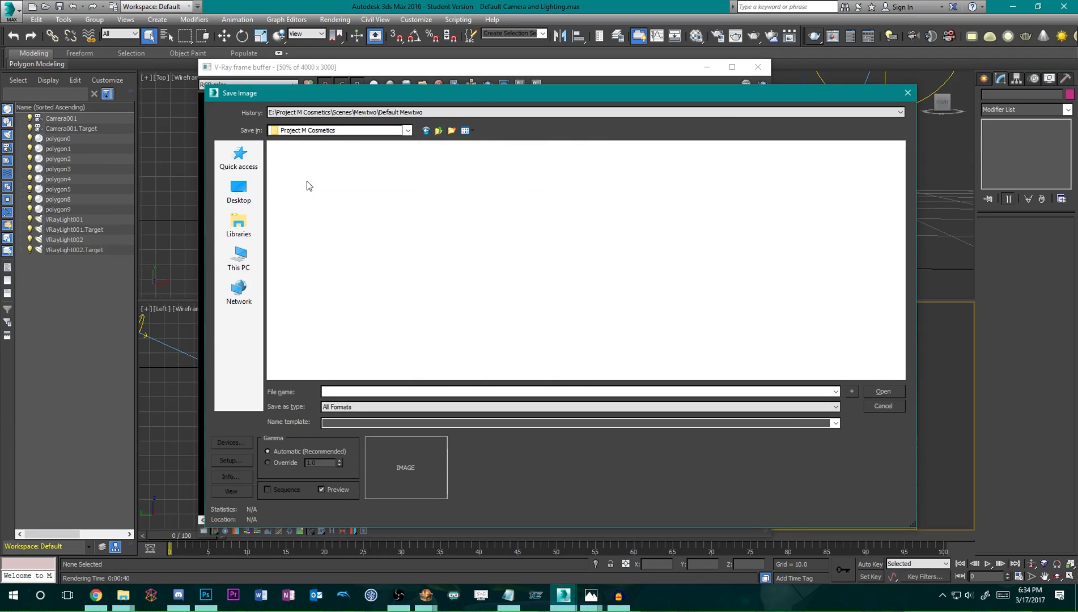
double_click(294, 159)
double_click(323, 171)
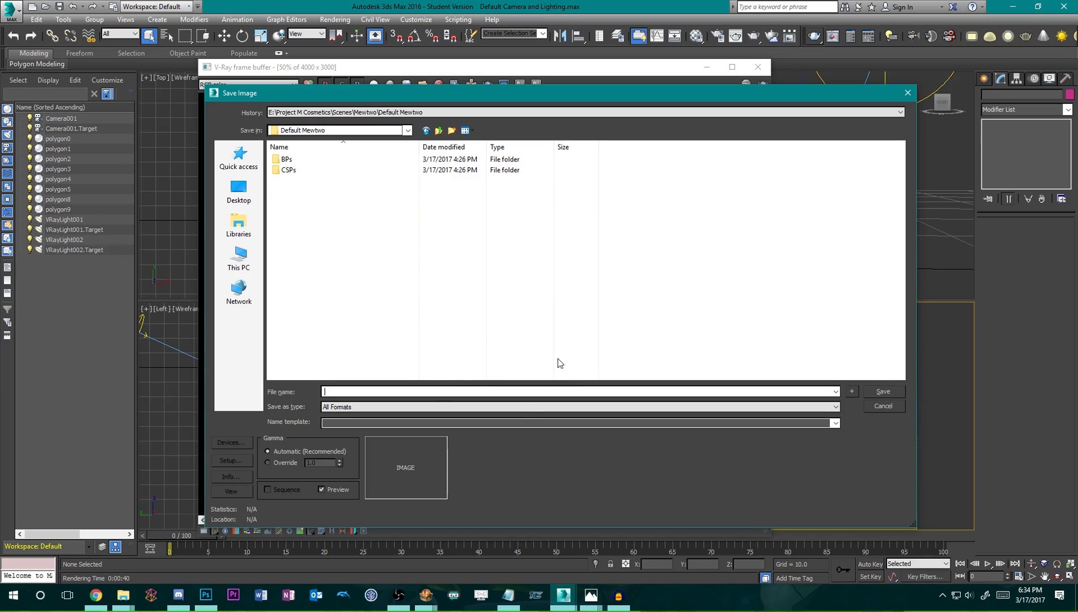
Switch to BrawlBox and place its window over the save dialog to view the Mewtwo portrait texture MenSelchrFaceB.271.
left_click(429, 597)
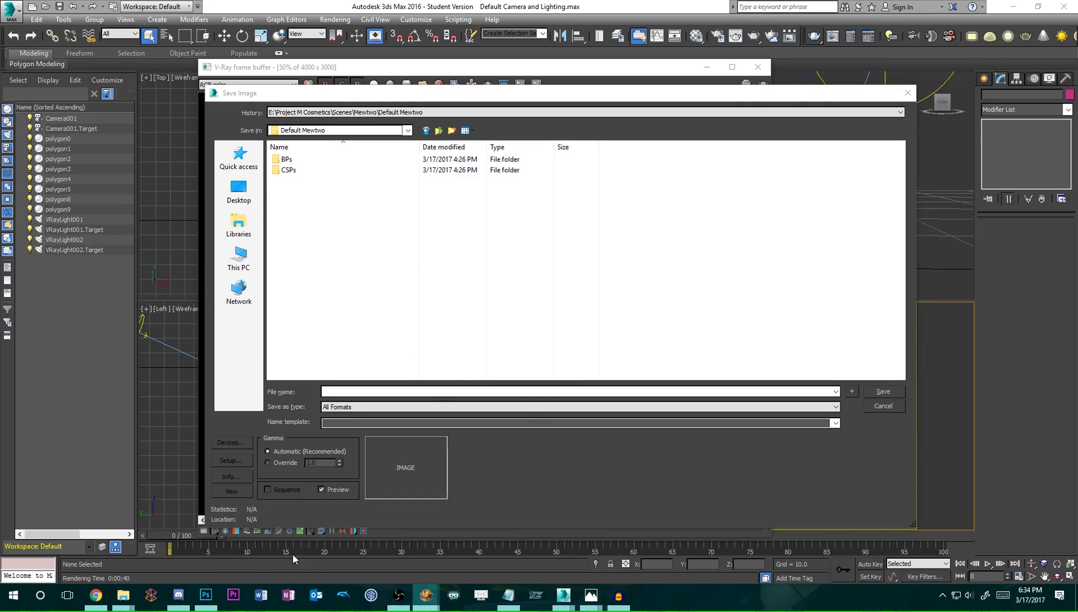
left_click_drag(1077, 481, 664, 179)
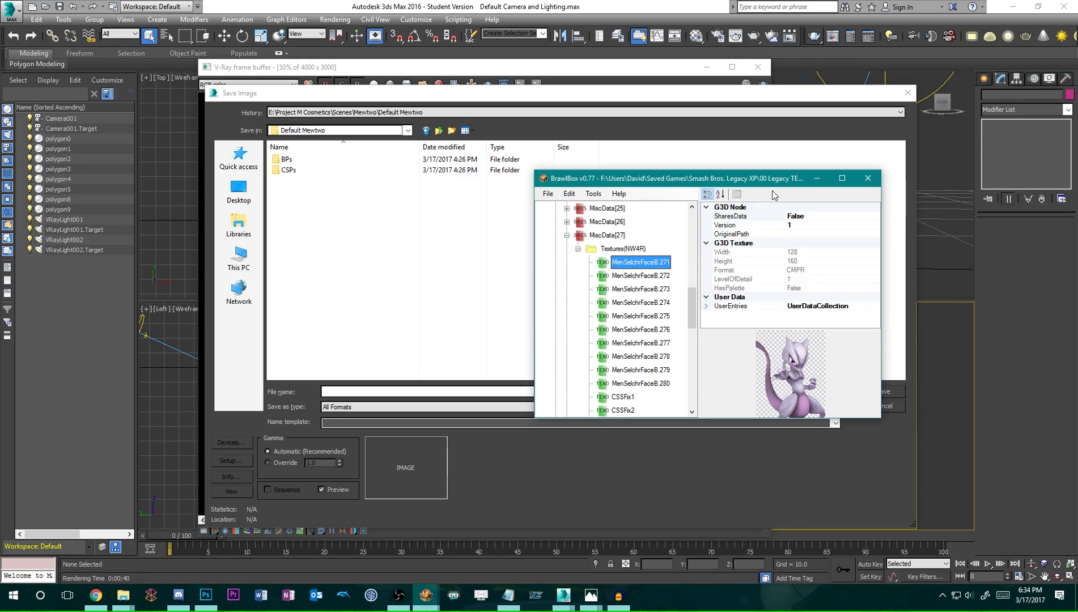
Copy the node name of the MenSelchrFaceB.271 texture and move the BrawlBox window clear of the Save Image dialog.
right_click(649, 263)
left_click(689, 352)
key("ctrl+c")
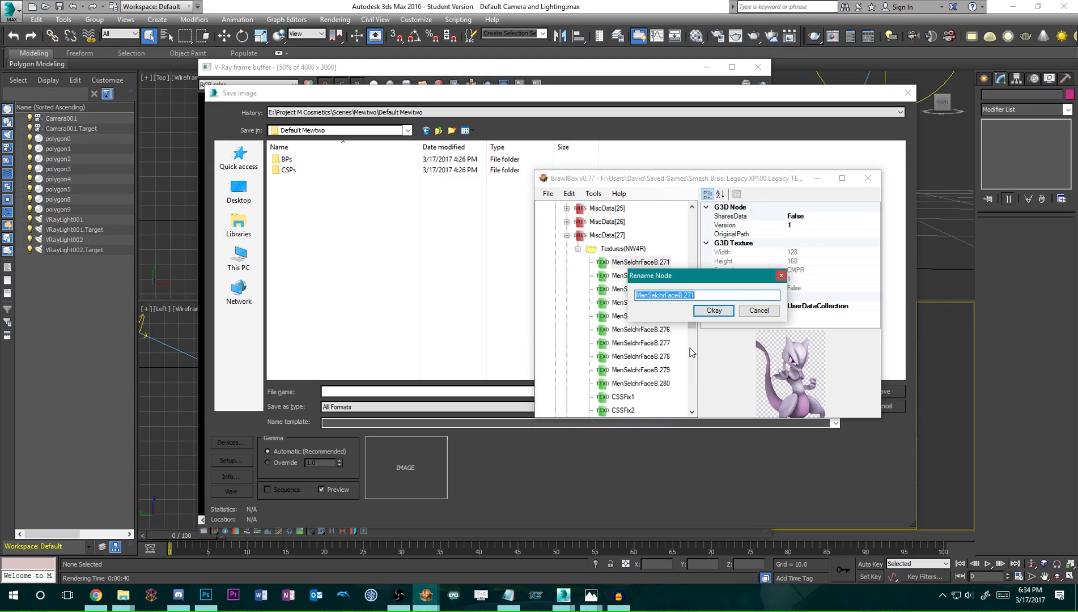
left_click(712, 314)
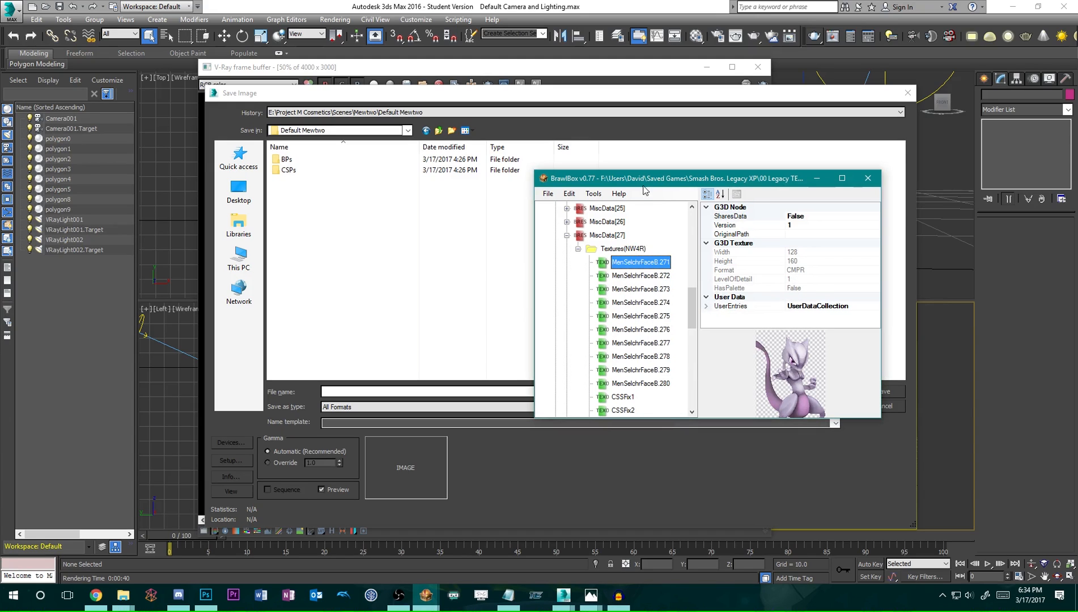
left_click_drag(638, 180, 1077, 362)
Save the rendered image as MenSelchrFaceB.271.png in the Default Mewtwo folder, using RGB 48 bit colors with alpha channel.
left_click(435, 390)
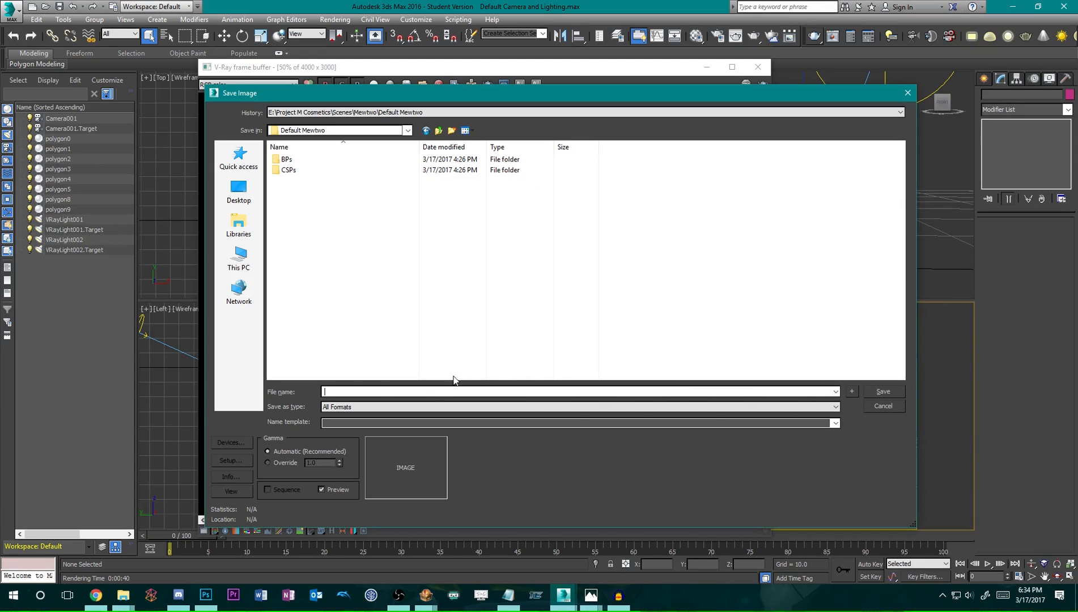
key("ctrl+v")
type(".png")
left_click(402, 408)
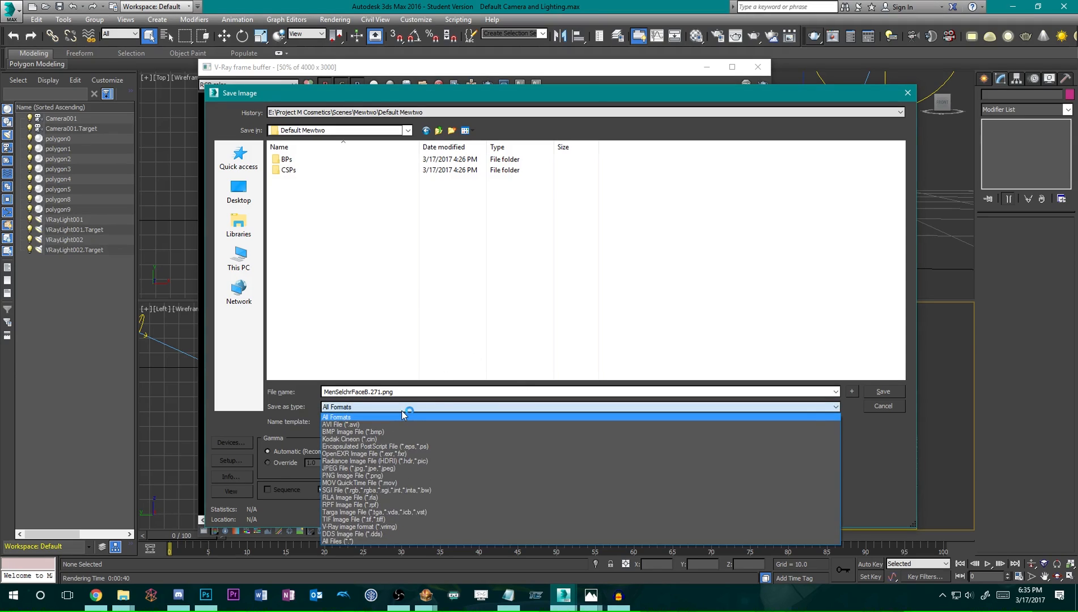
left_click(401, 411)
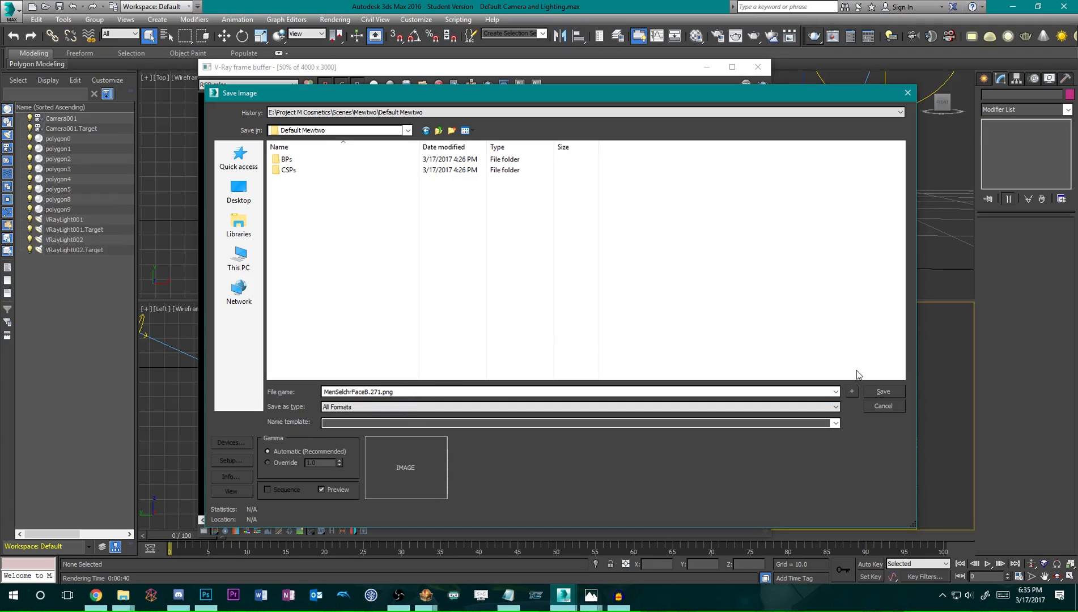
left_click(888, 392)
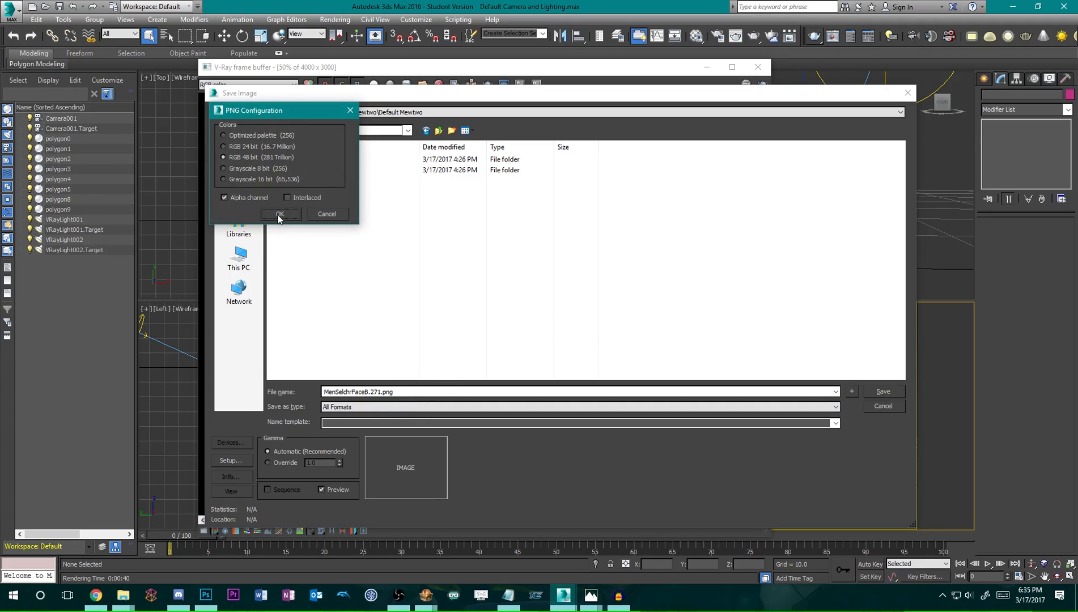
left_click(280, 215)
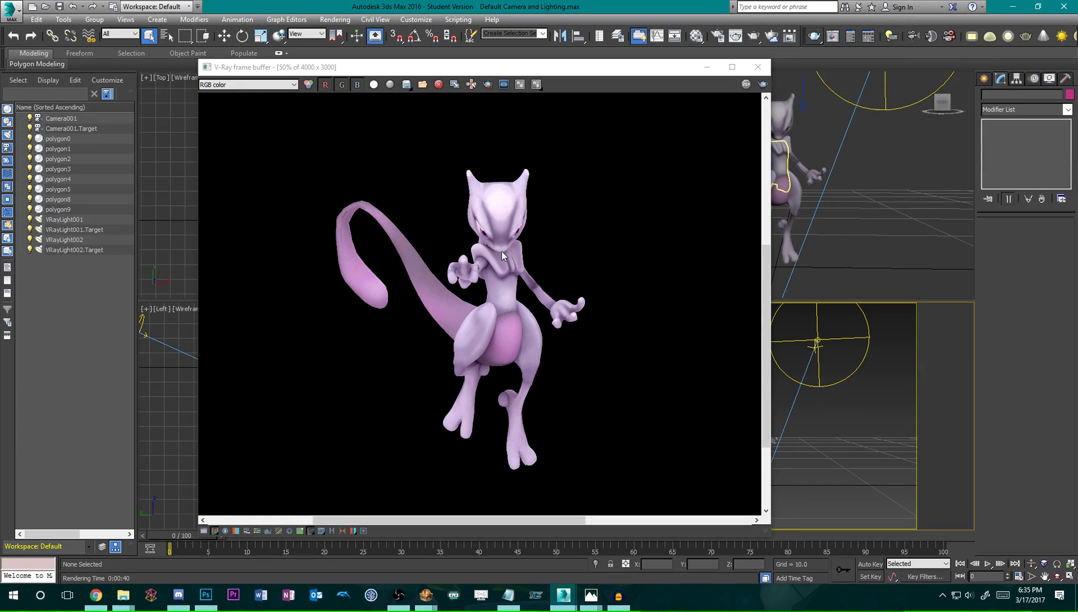
Inspect the render up close, then locate MenSelchrFaceB.271.png in File Explorer under Project M Cosmetics, Renders, Mewtwo, Default Mewtwo.
scroll(501, 217, "up", 2)
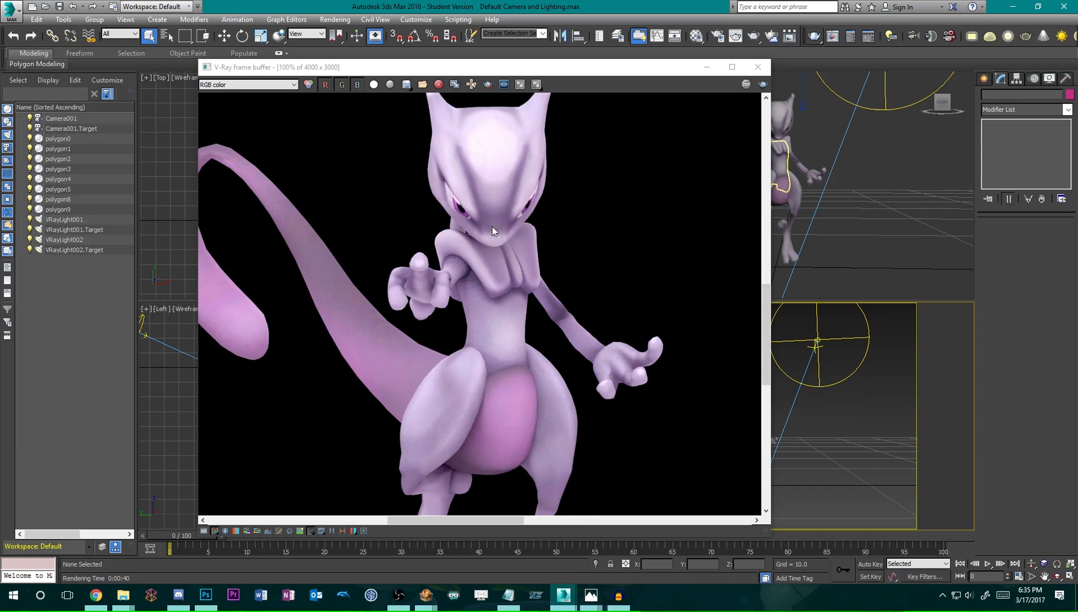
scroll(492, 227, "down", 2)
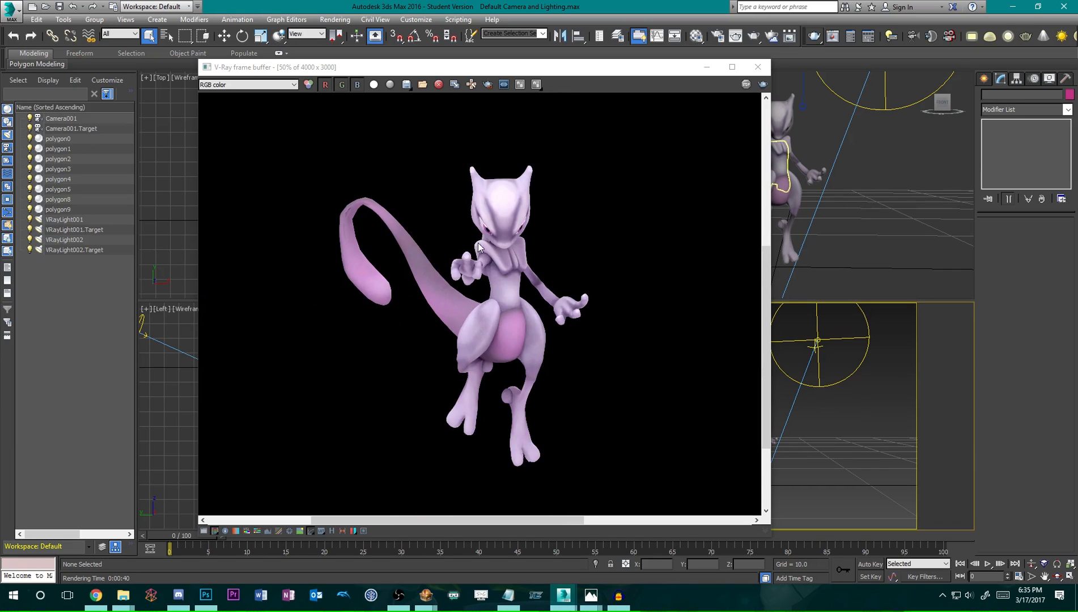
left_click(116, 596)
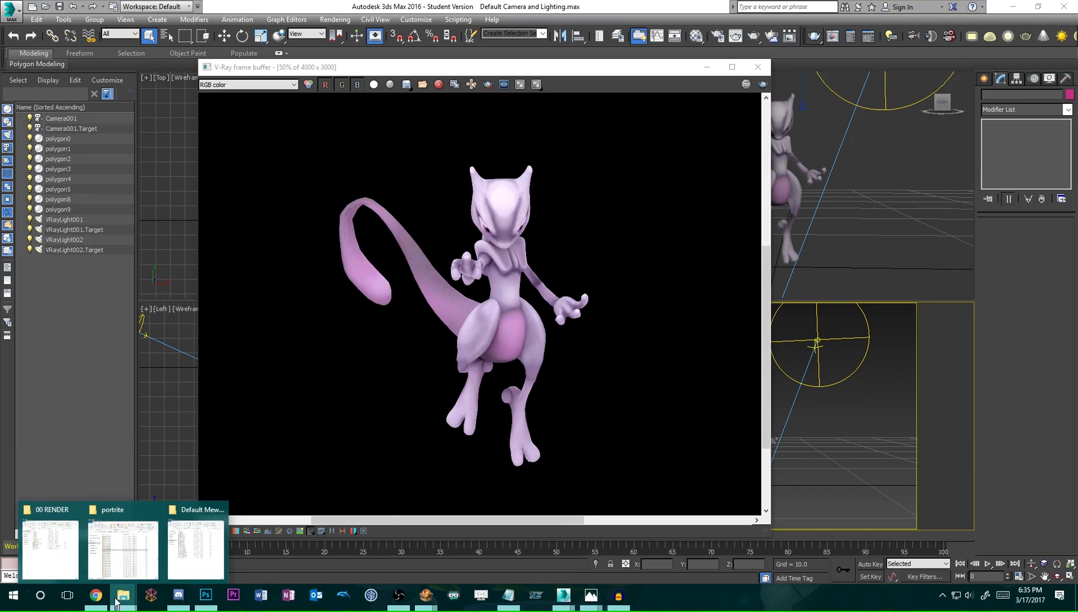
left_click(196, 546)
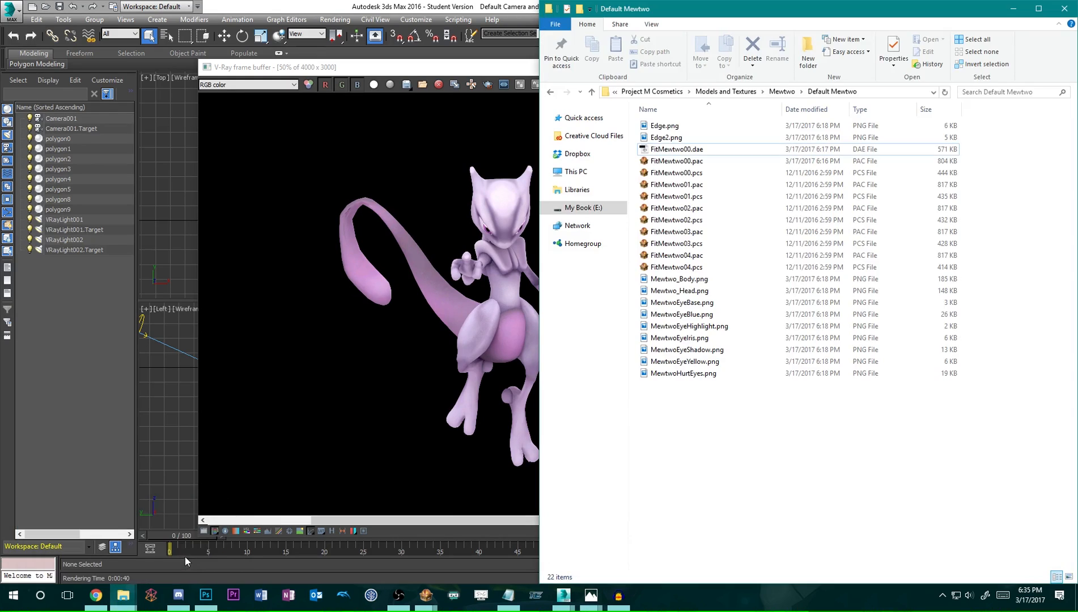
left_click(739, 93)
left_click(712, 94)
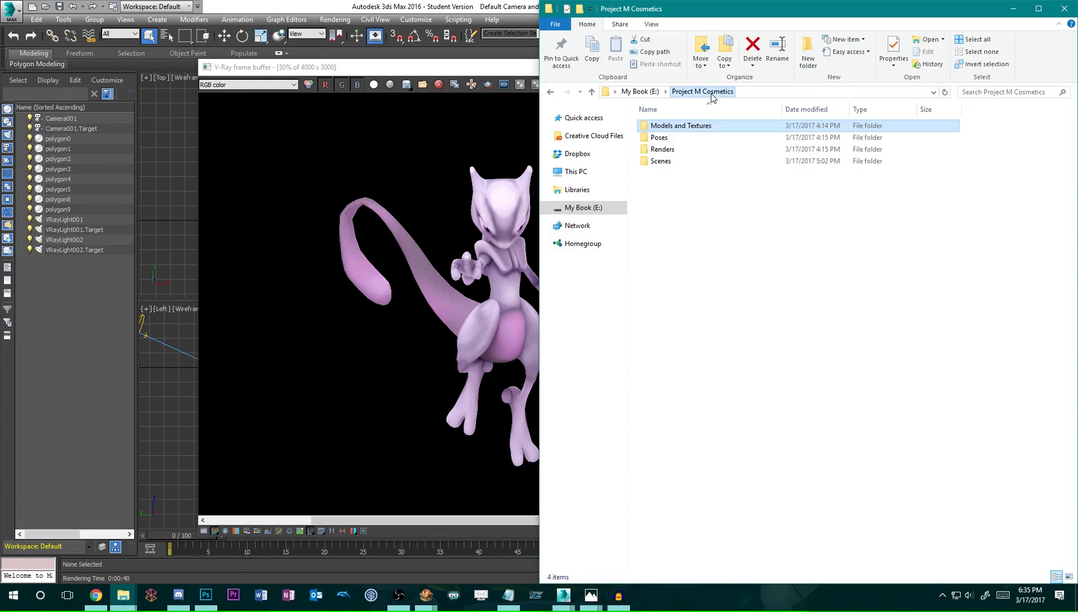
double_click(674, 149)
double_click(683, 126)
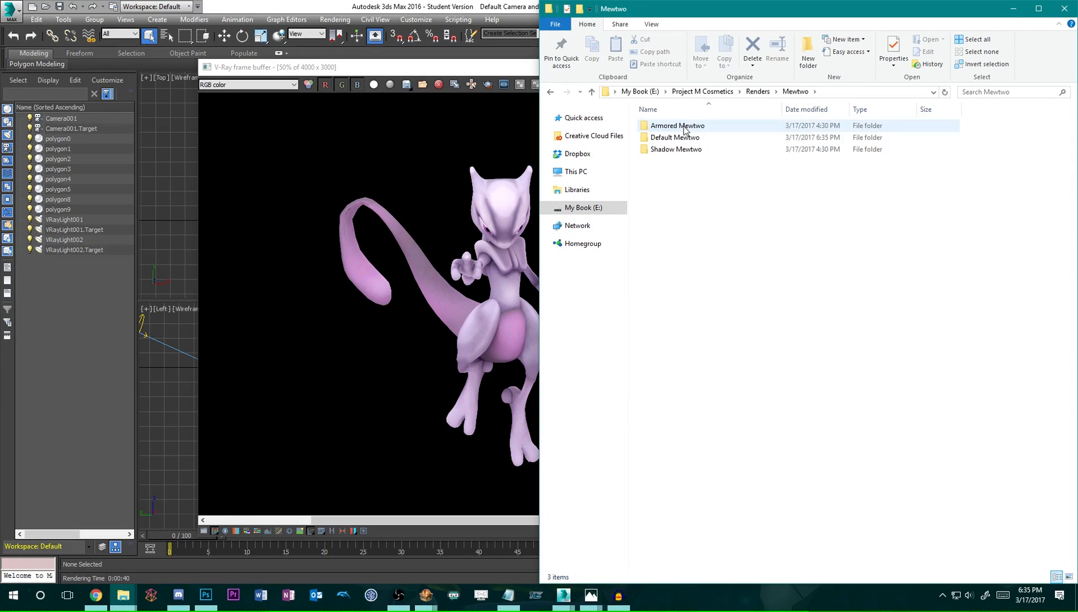
double_click(685, 136)
left_click(683, 149)
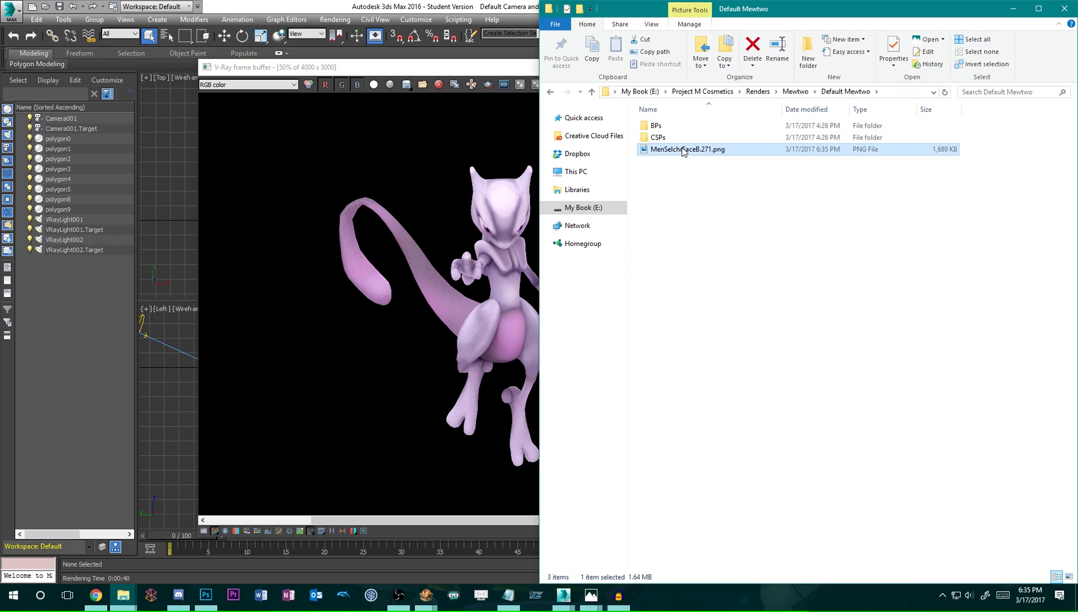
View the saved MenSelchrFaceB.271.png up close, then close the image viewer and the V-Ray frame buffer in 3ds Max.
double_click(715, 152)
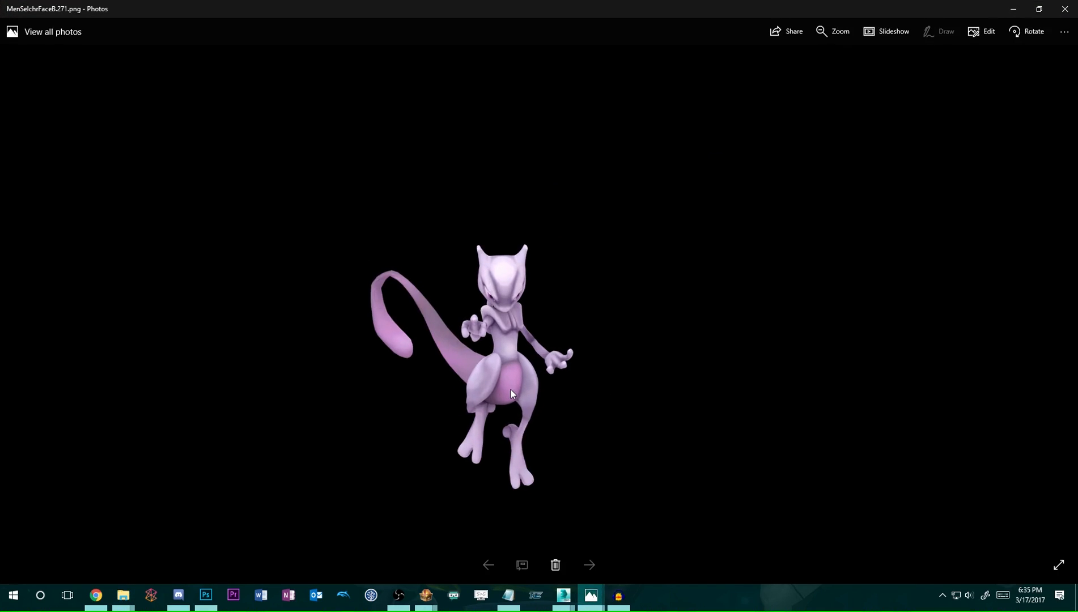
scroll(459, 419, "up", 1)
scroll(544, 428, "up", 1)
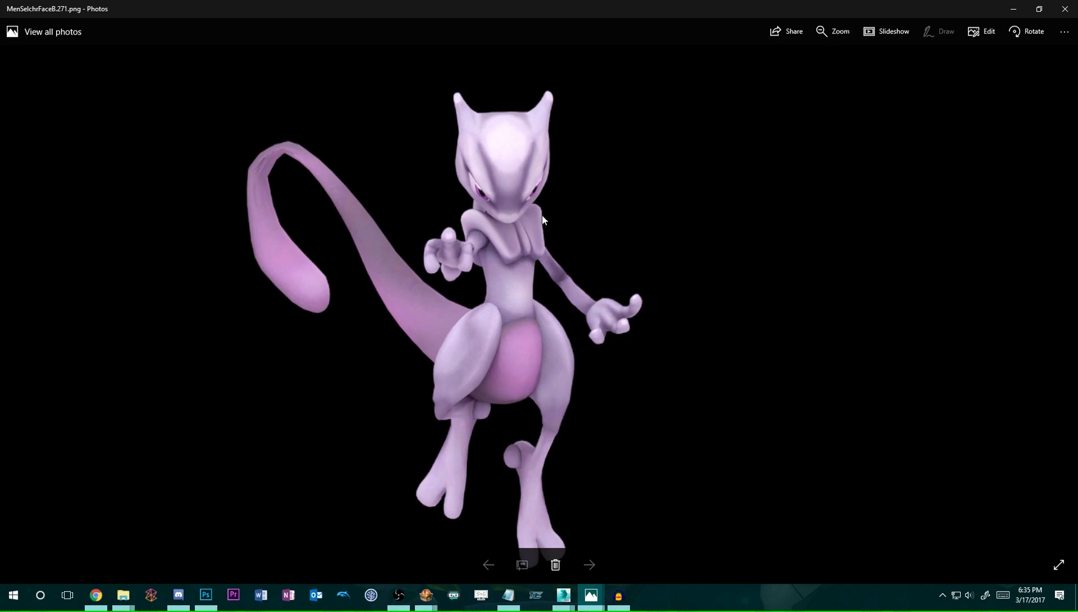
scroll(528, 370, "down", 2)
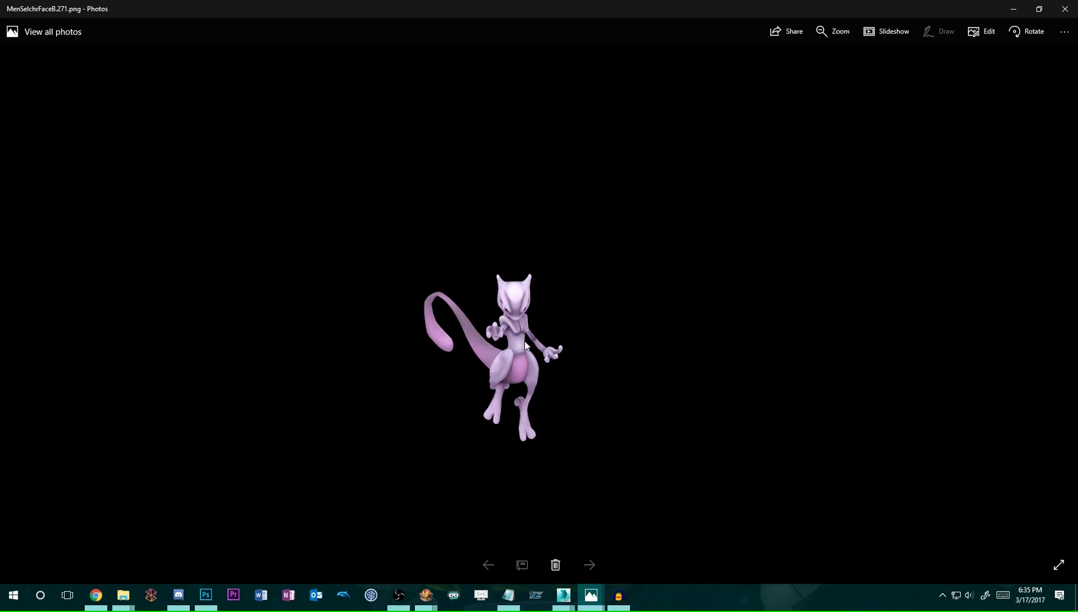
left_click(1064, 8)
left_click(527, 241)
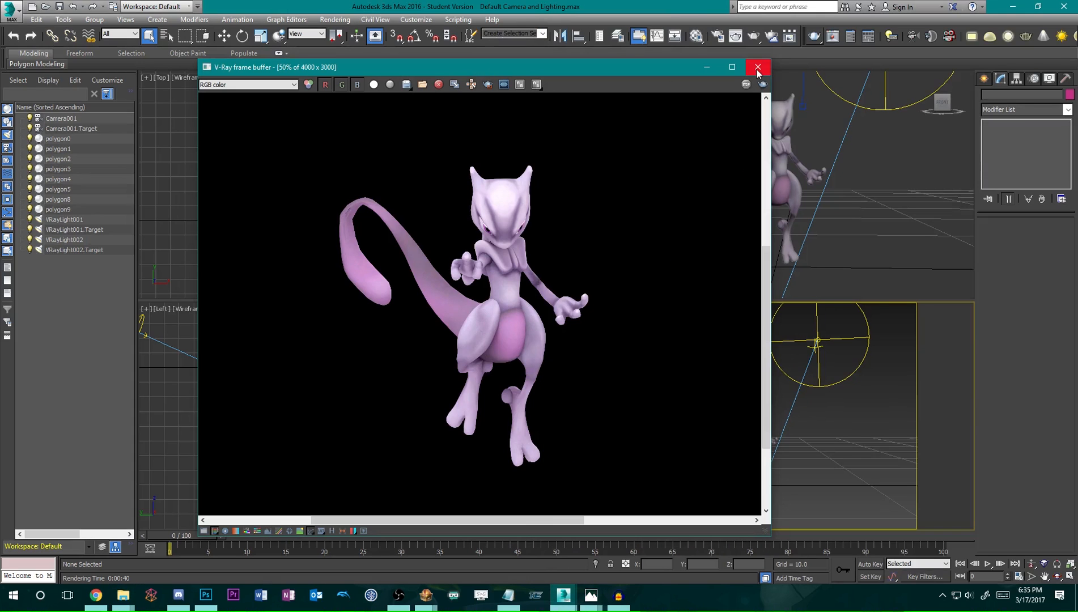
left_click(759, 66)
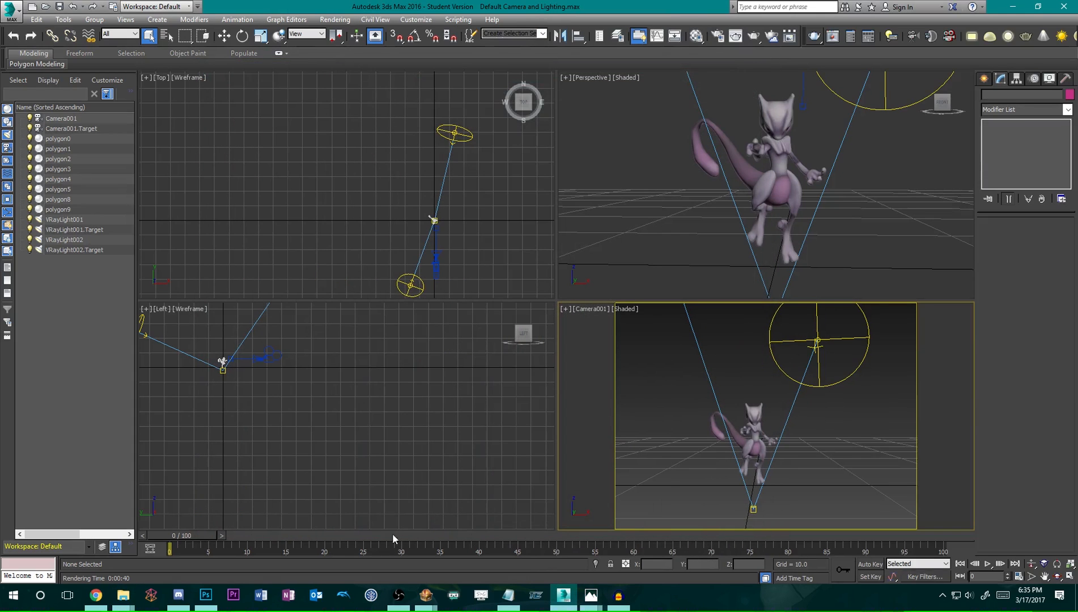
Switch to the BrawlBox window with FitMewtwo00.pac and open FitMewtwo01.pac in it, discarding changes to the current file.
mouse_move(426, 595)
left_click(571, 553)
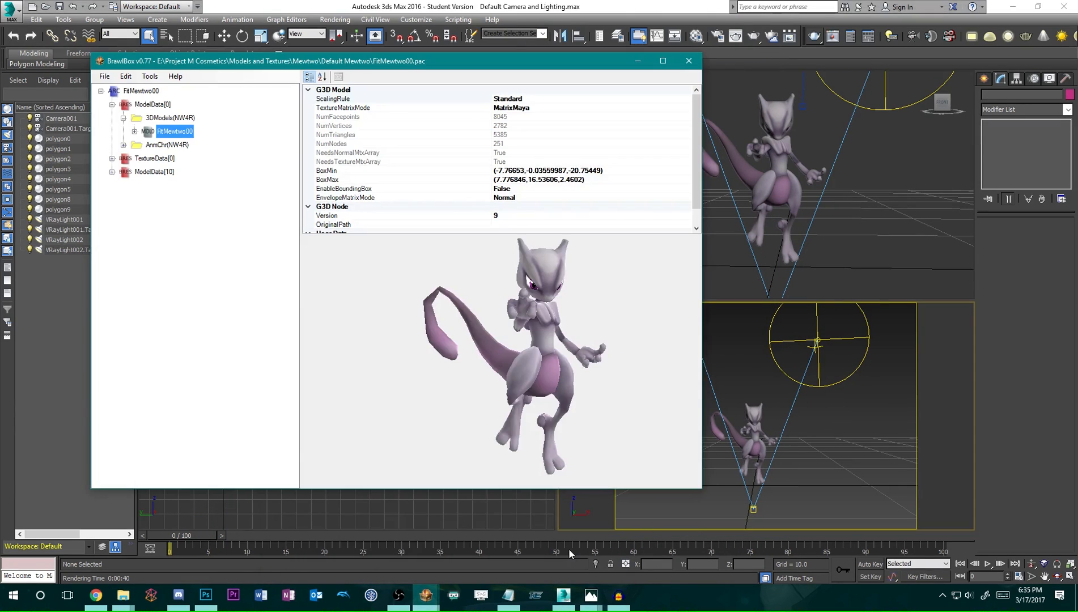
mouse_move(554, 329)
left_mouse_down()
mouse_move(568, 327)
mouse_move(544, 331)
left_mouse_up()
left_click(104, 75)
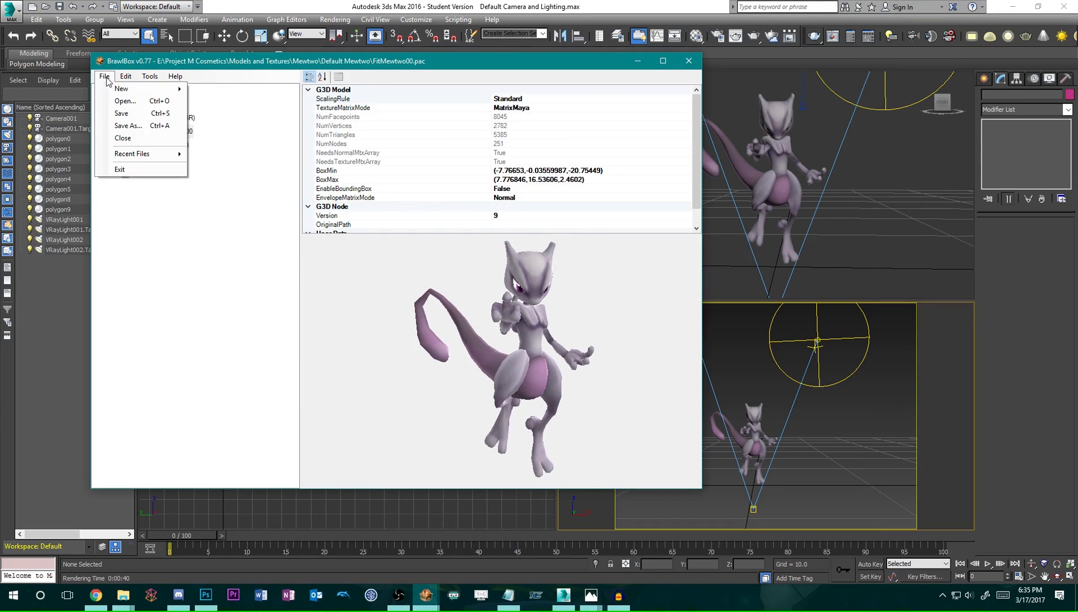
left_click(139, 106)
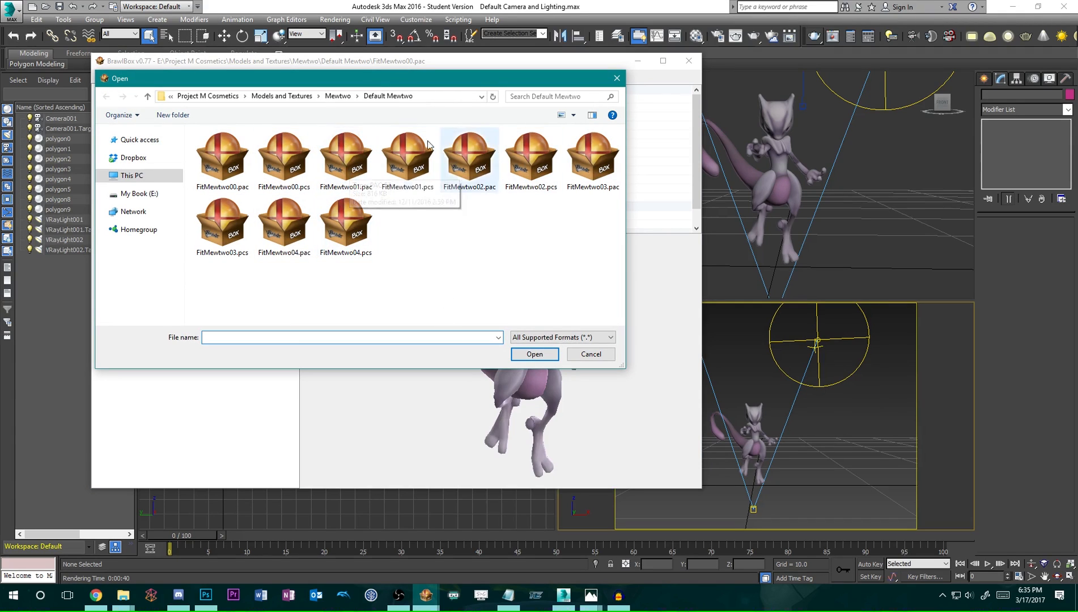
double_click(354, 156)
left_click(544, 332)
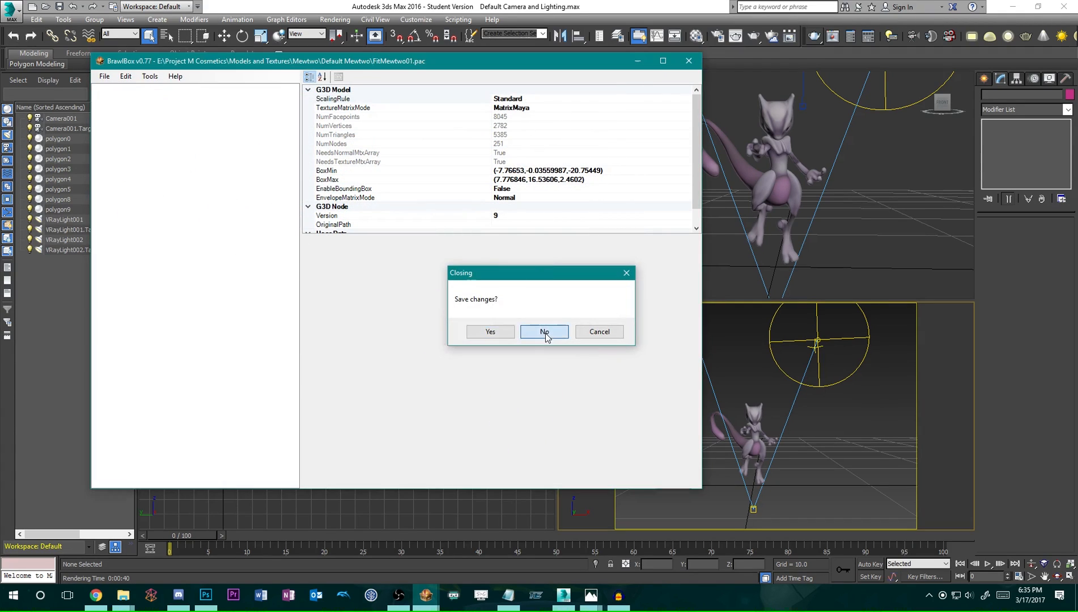
Preview the FitMewtwo01 model under ModelData[0] and collapse its 3DModels folder again.
left_click(112, 104)
left_click(123, 117)
left_click(174, 131)
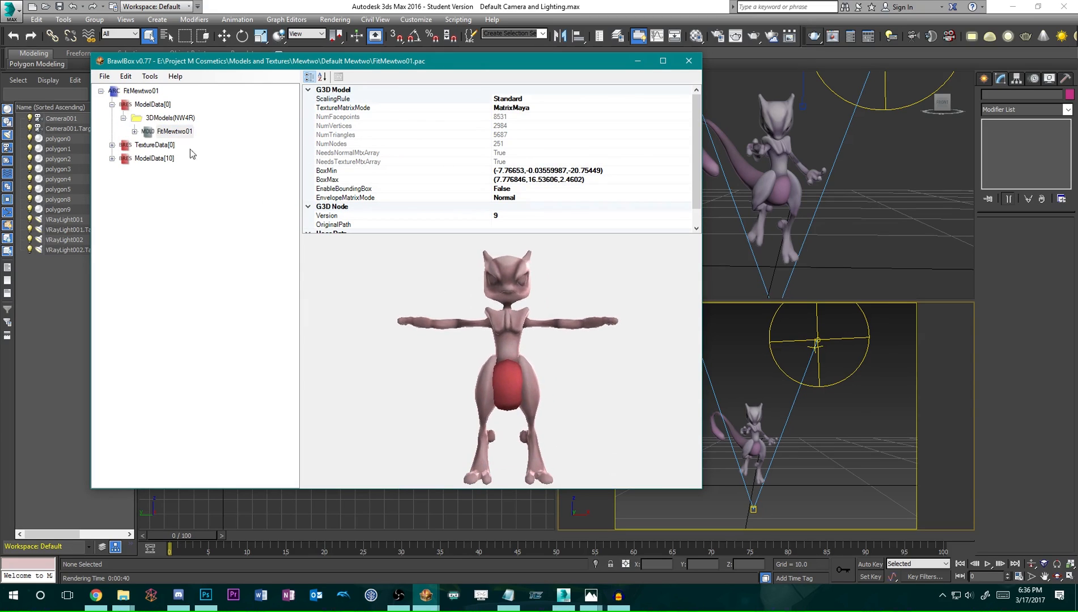
left_click(123, 118)
Export all textures of TextureData[0] to the Models and Textures Default Mewtwo folder in Portable Network Graphics (*.png) format.
left_click(150, 135)
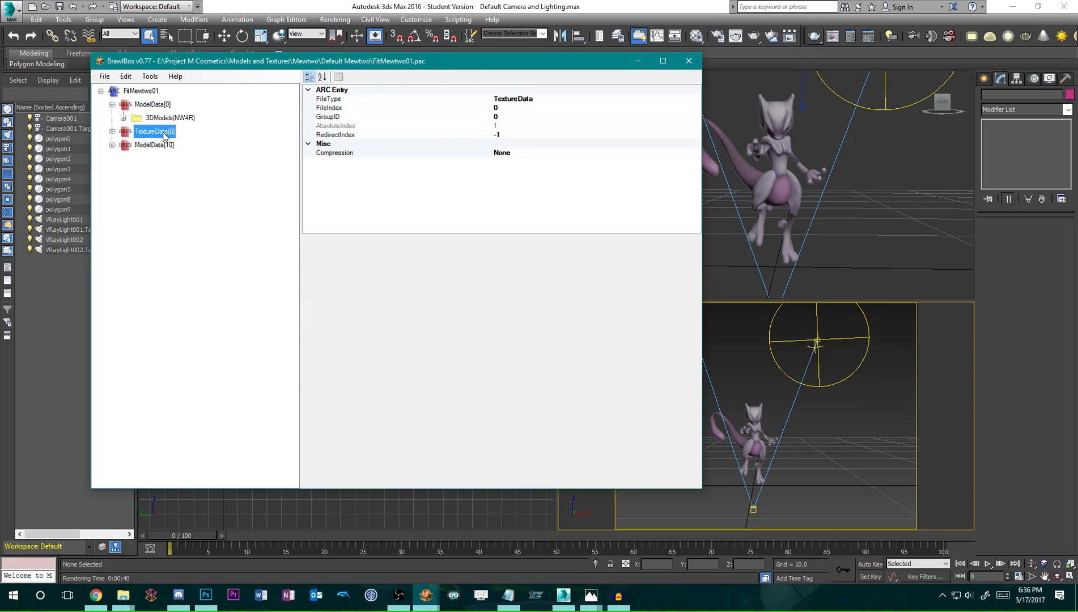
right_click(164, 132)
left_click(214, 179)
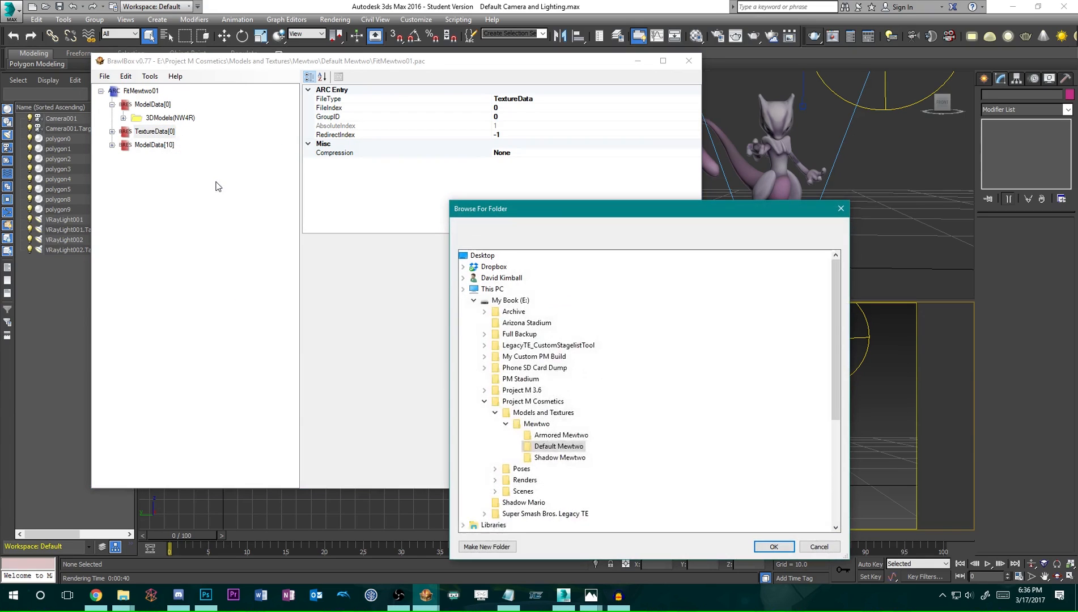
scroll(654, 378, "down", 5)
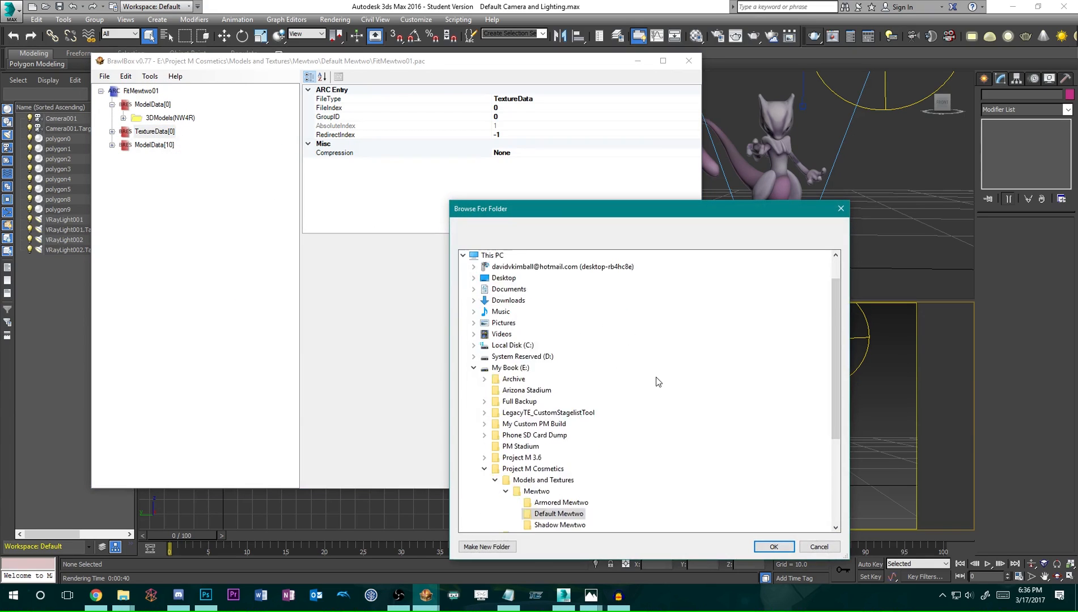
left_click(773, 546)
left_click(222, 186)
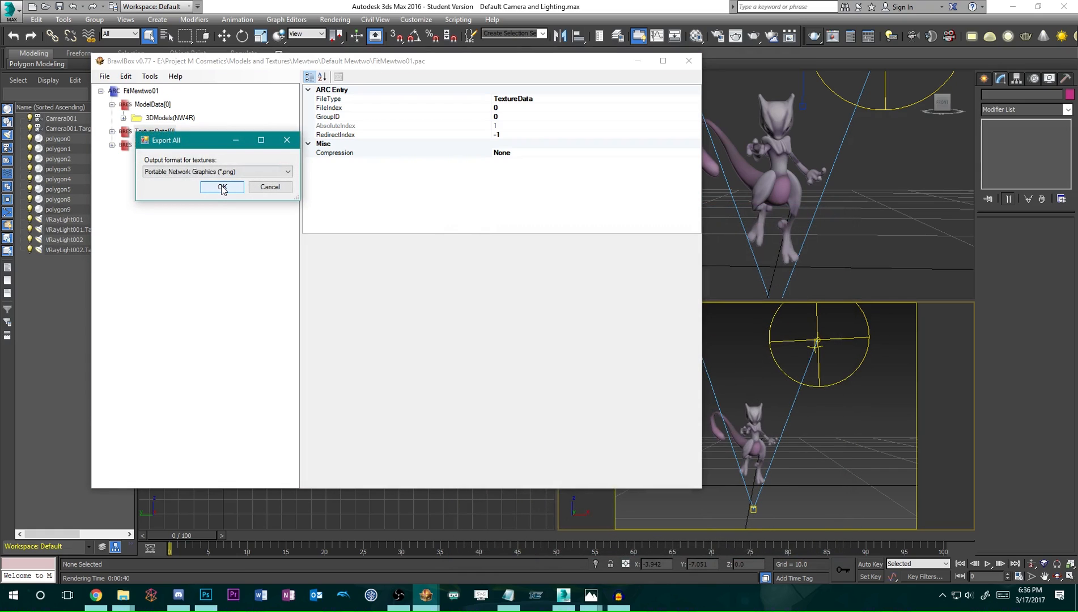
Switch back to 3ds Max and delete all the Mewtwo mesh objects from polygon0 to polygon9.
left_click(622, 20)
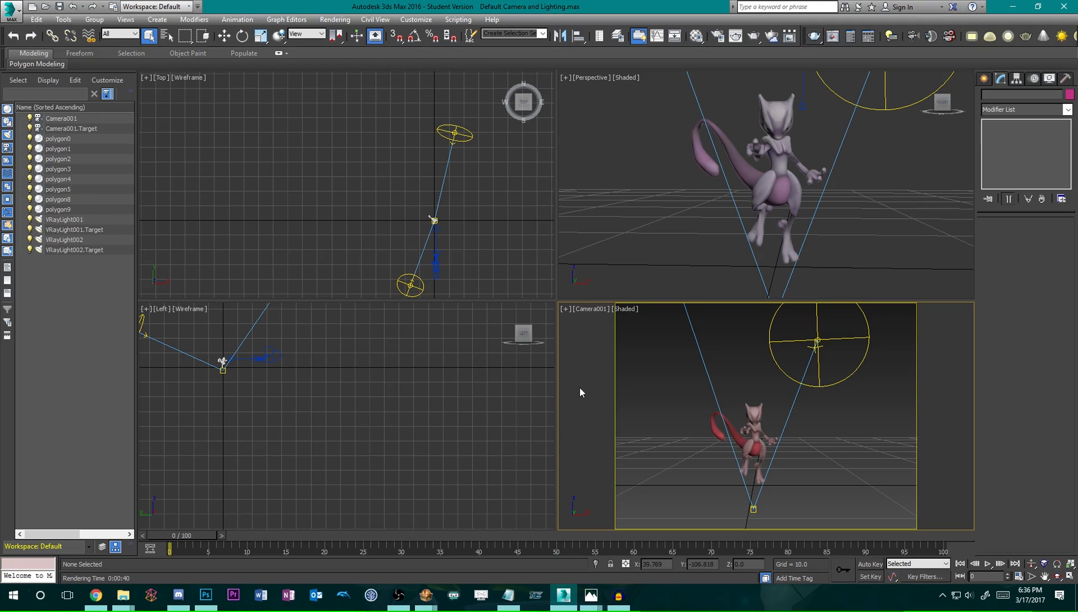
left_click(72, 139)
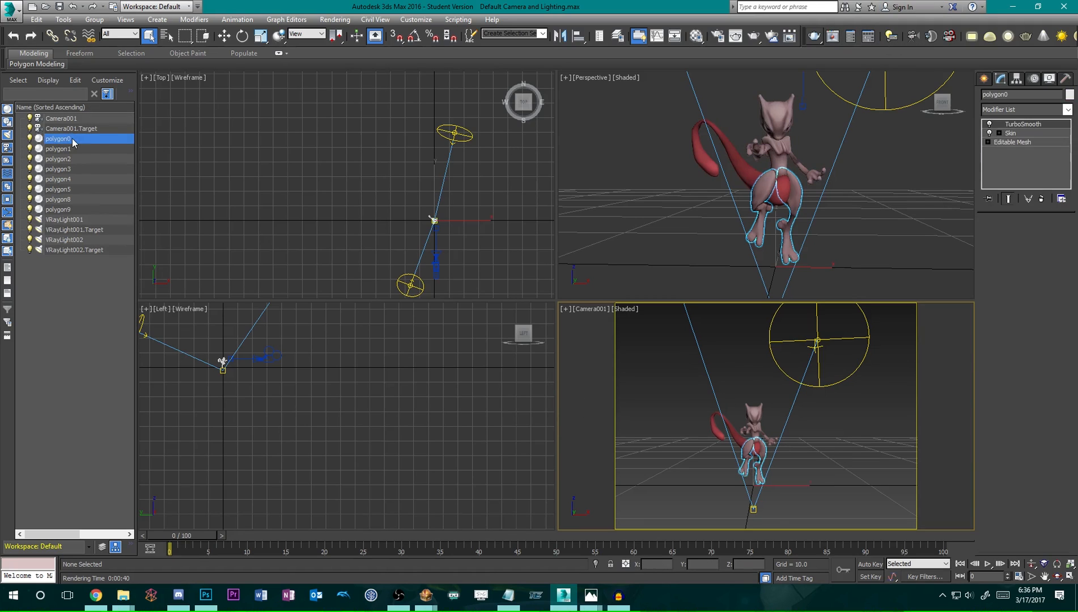
left_click(67, 210, "shift")
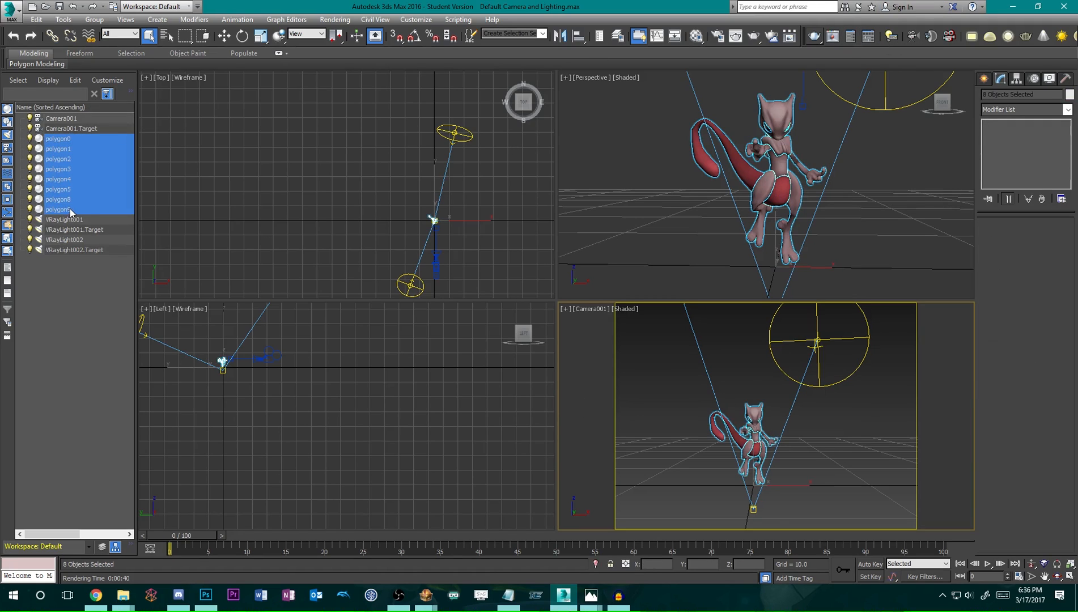
key("Delete")
Merge all the polygon objects from Trophy Pose.max into the scene, with lights excluded from the listed types.
left_click(12, 11)
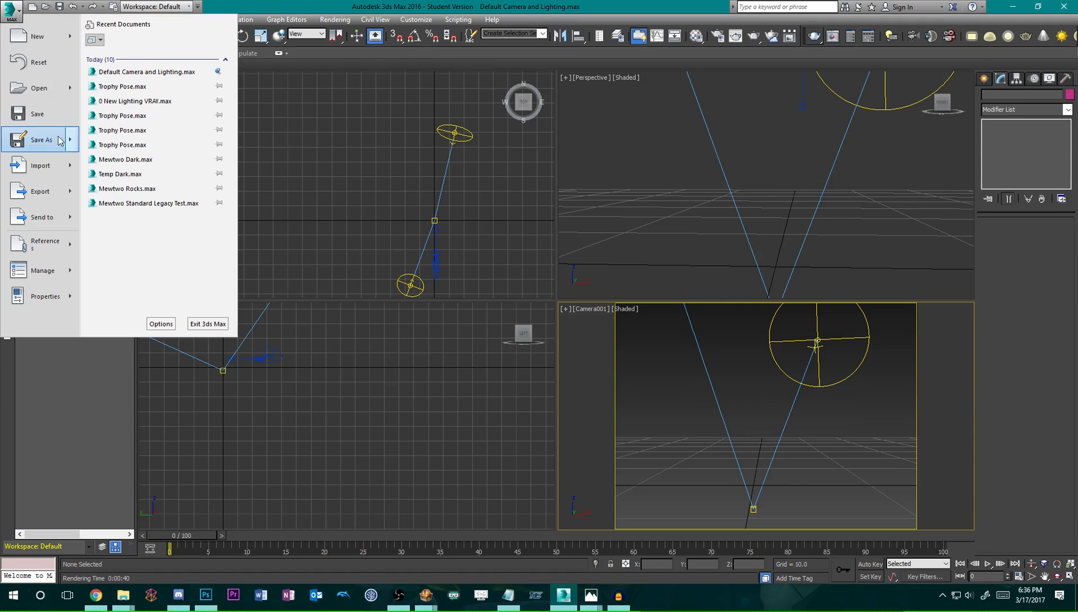
mouse_move(40, 166)
left_click(119, 89)
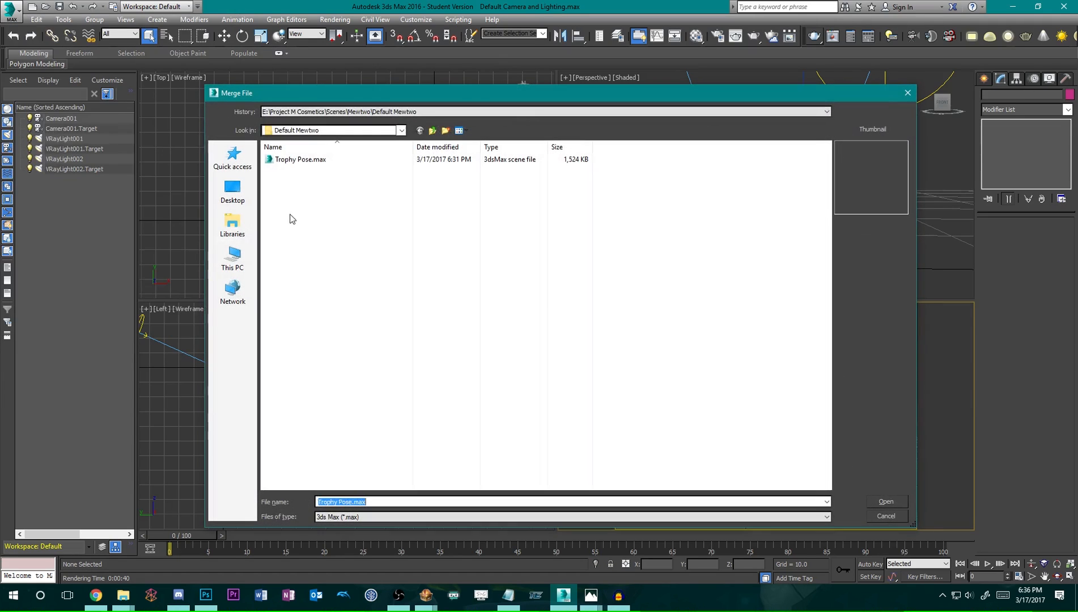
double_click(318, 161)
left_click(571, 280)
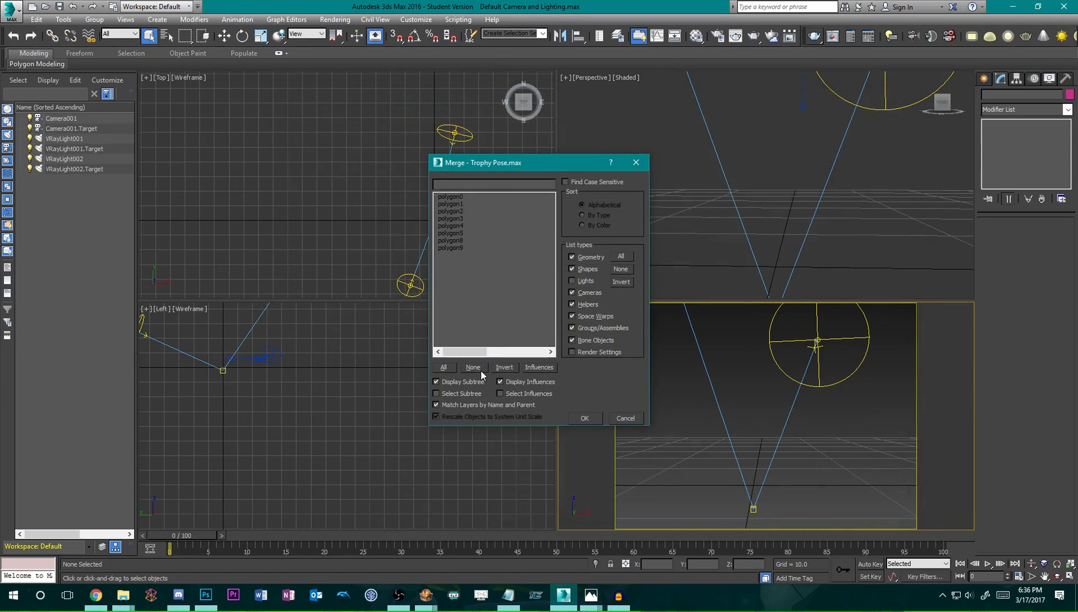
left_click(445, 367)
left_click(584, 418)
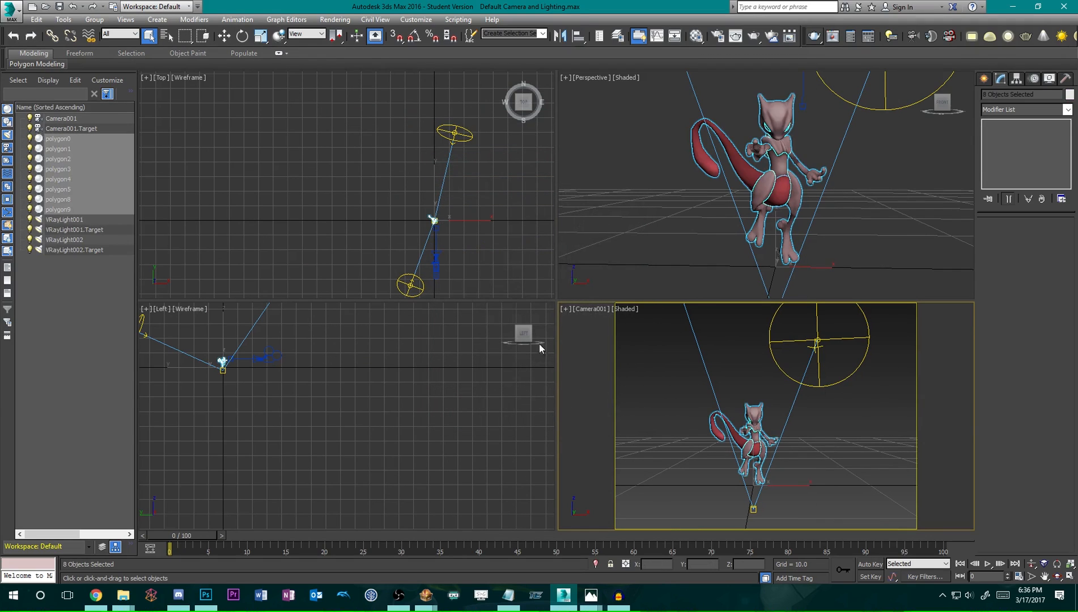
Render the Camera001 view of the red-tailed Mewtwo with V-Ray and move the frame buffer window aside.
left_click(682, 196)
mouse_move(682, 196)
middle_mouse_down("alt")
mouse_move(783, 189)
mouse_move(824, 173)
mouse_move(674, 190)
middle_mouse_up("alt")
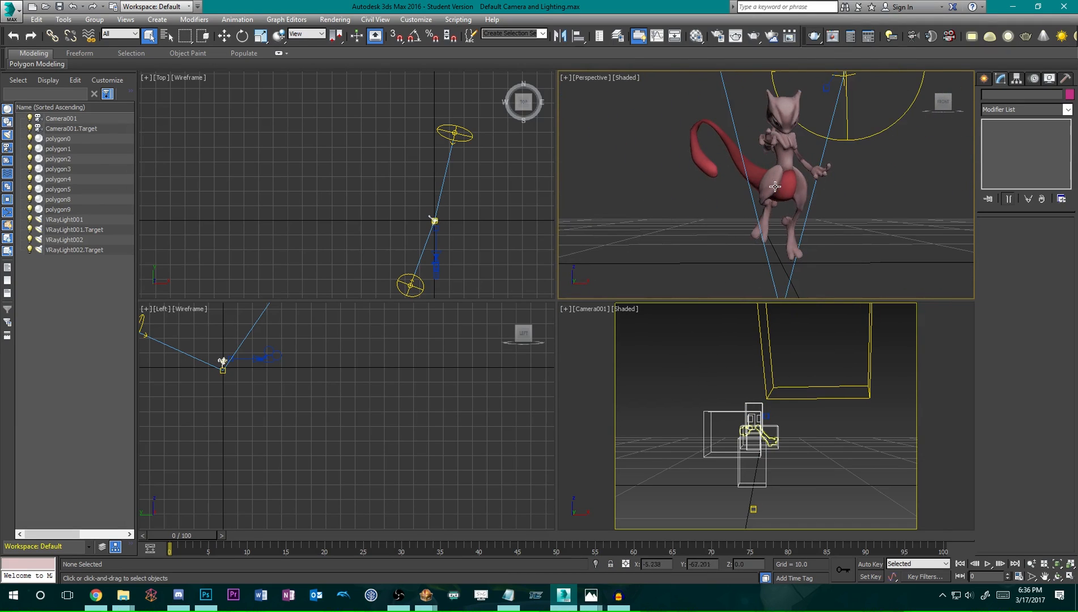
left_click(586, 346)
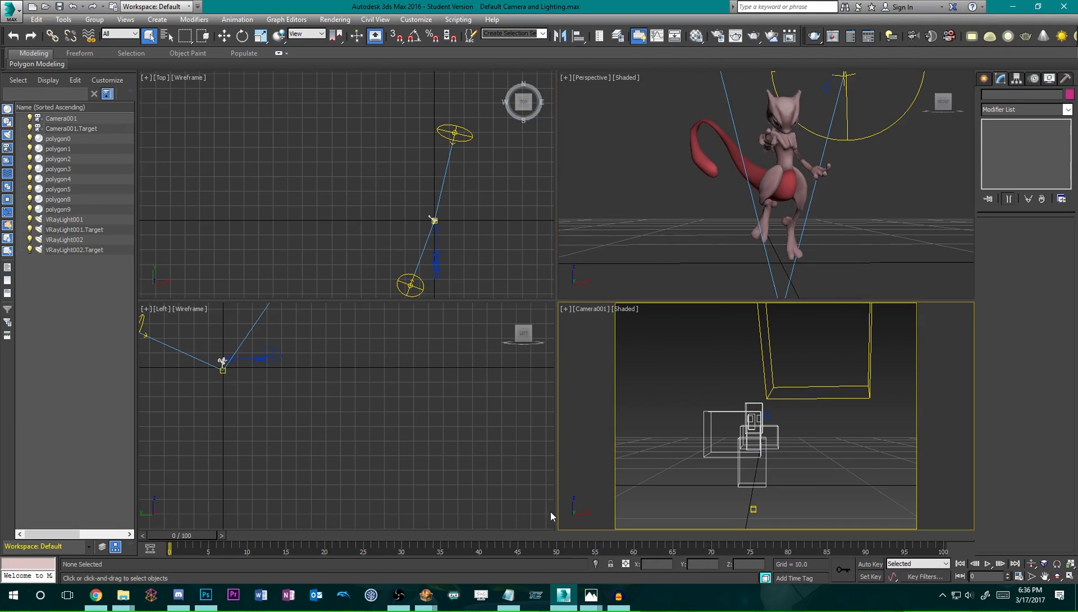
left_click(814, 35)
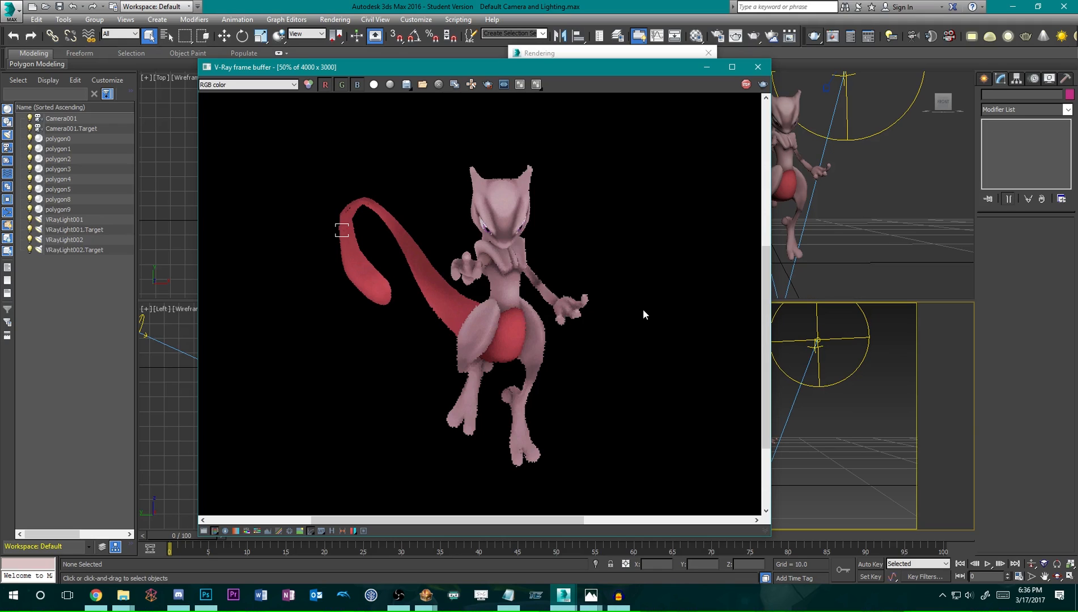
left_click_drag(519, 68, 397, 76)
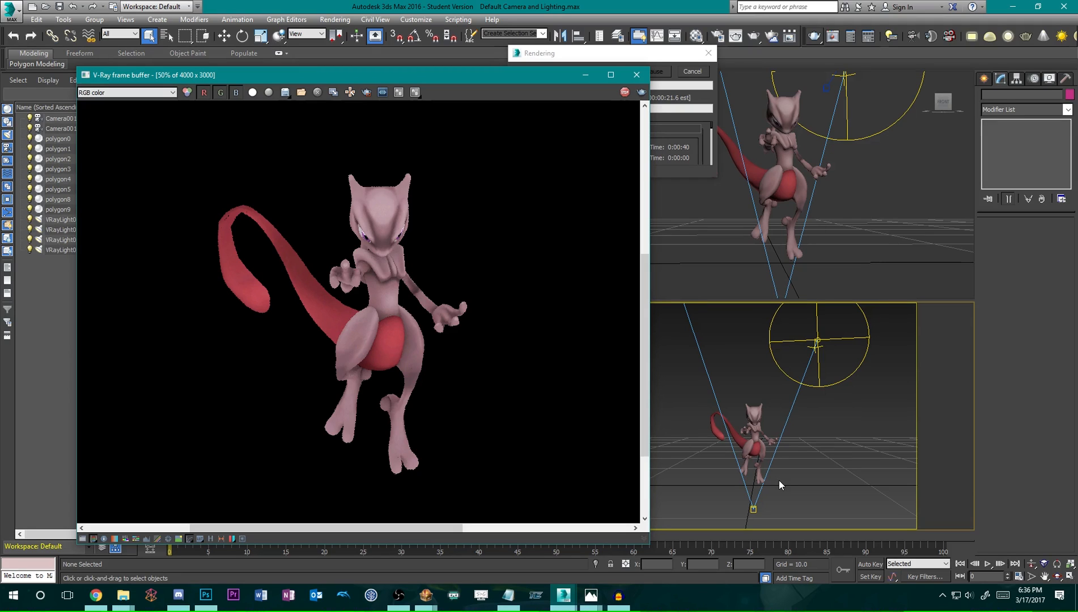
Start saving the rendered image and browse to the Default Mewtwo folder under Renders\Mewtwo.
left_click(285, 92)
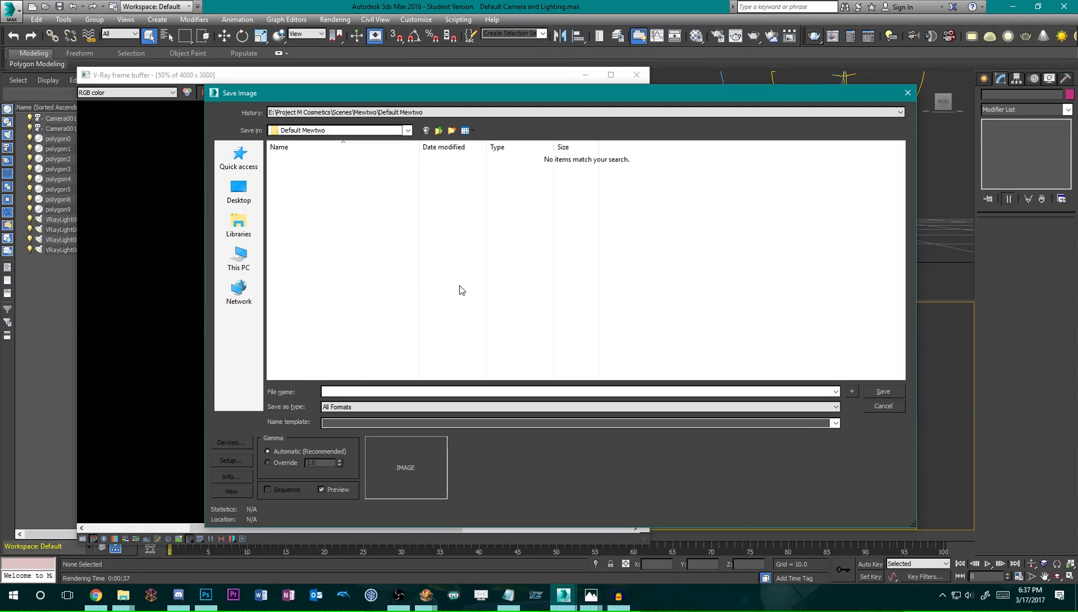
left_click(439, 131)
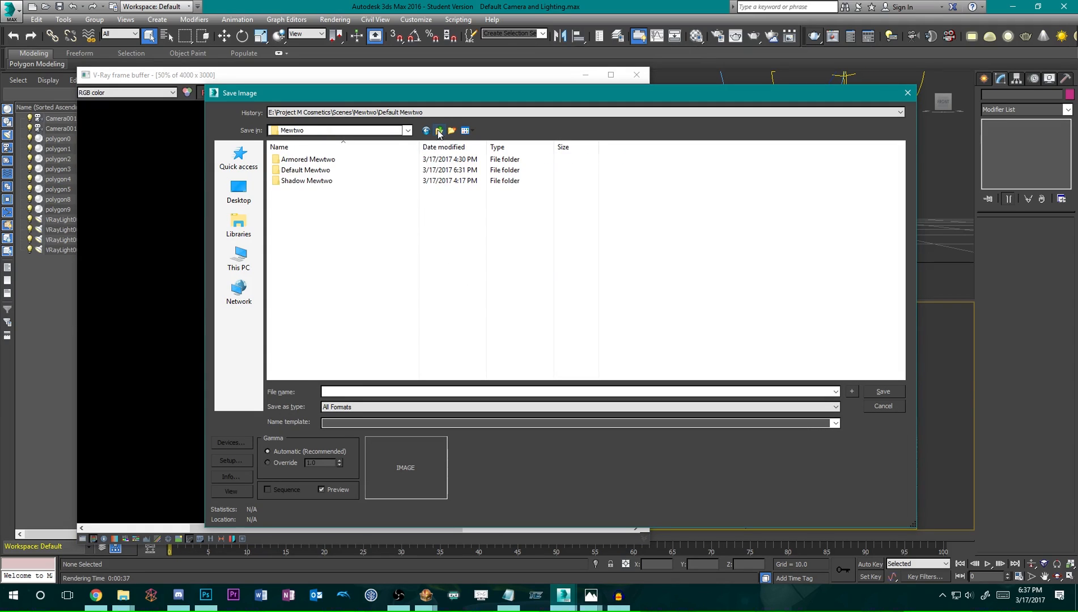
left_click(439, 132)
left_click(439, 131)
double_click(306, 191)
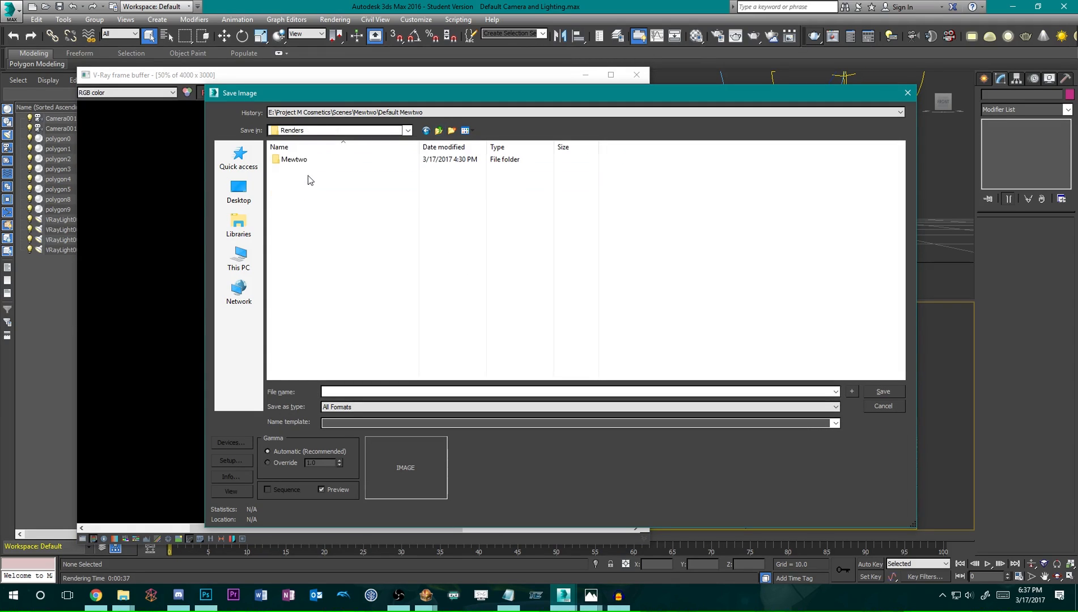
double_click(322, 162)
double_click(317, 171)
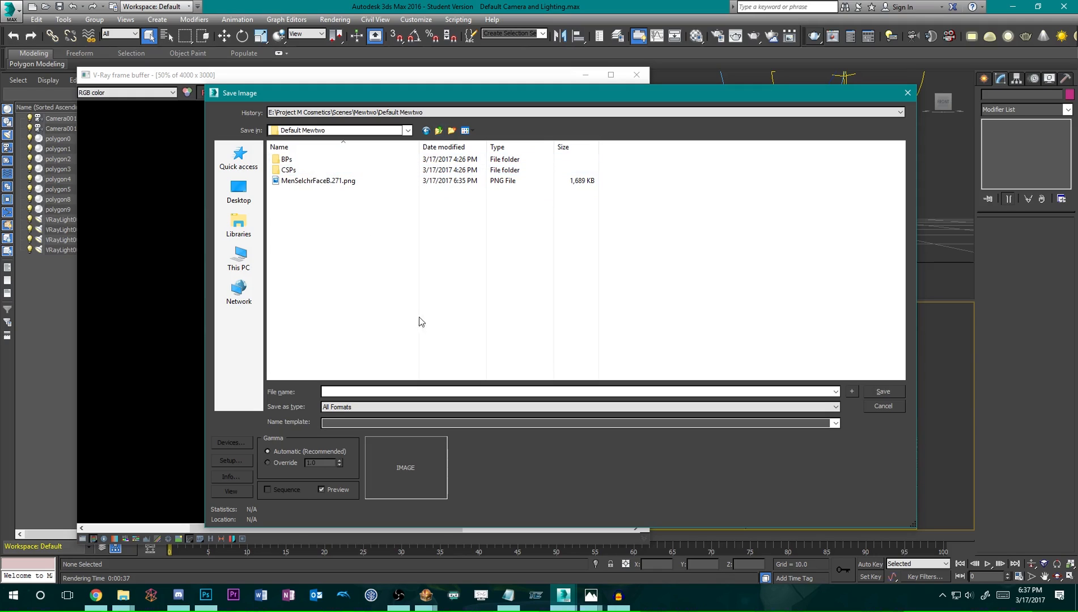
Save the render as MenSelchrFaceB.273.png, using RGB 48 bit colors with the alpha channel.
left_click(339, 181)
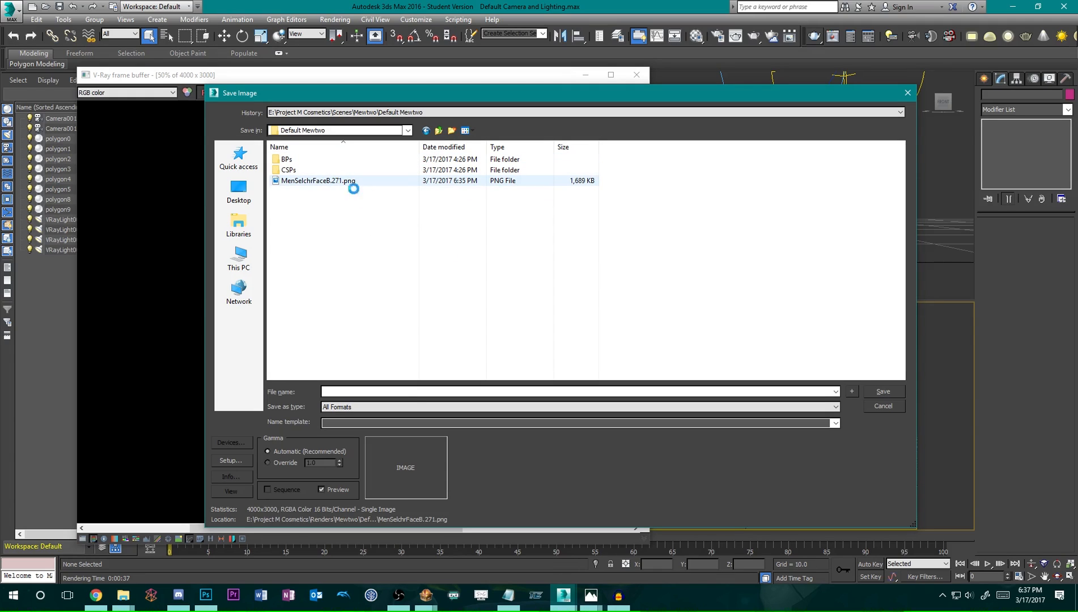
left_click(379, 392)
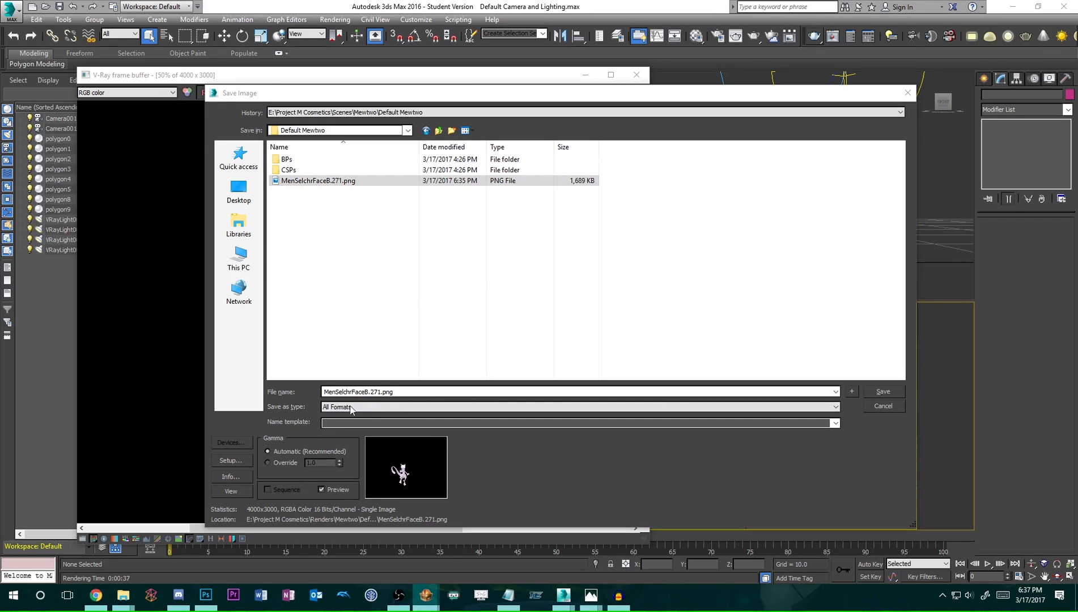
left_click(378, 391)
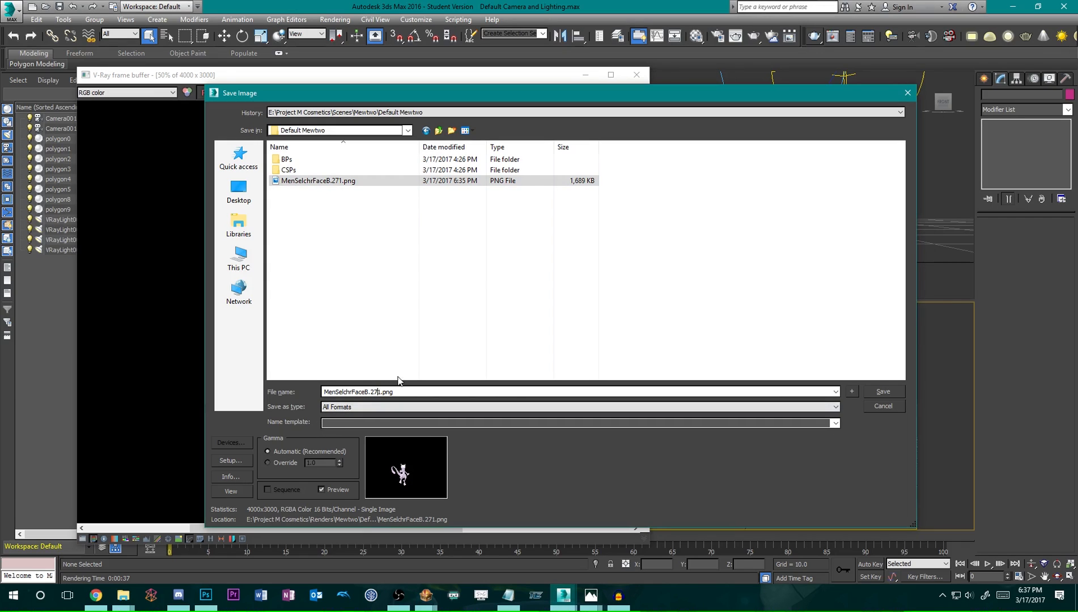
key("Delete")
type("3")
left_click(887, 393)
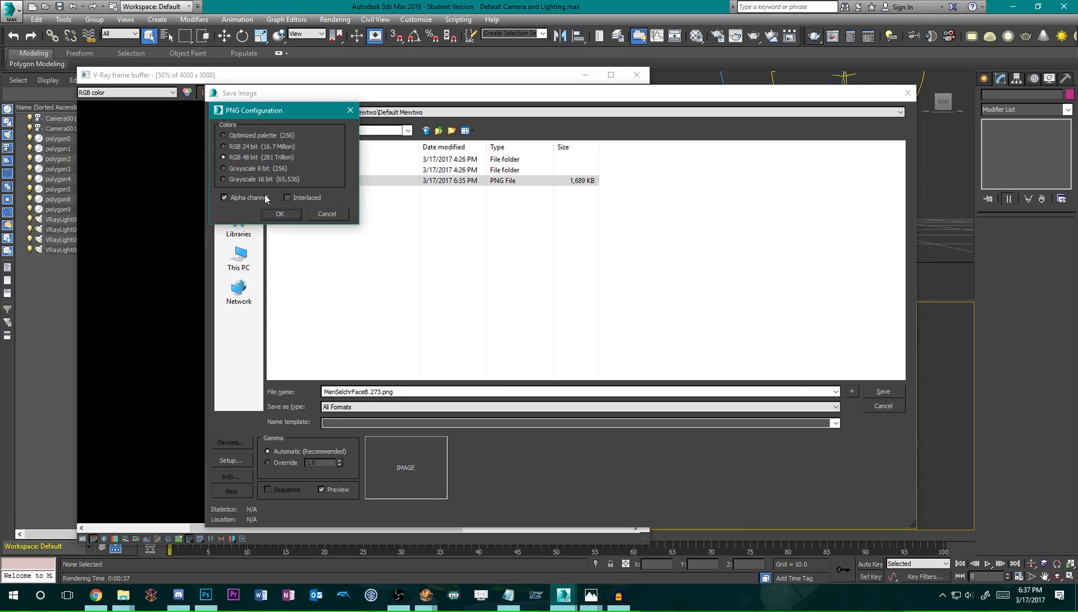
left_click(276, 210)
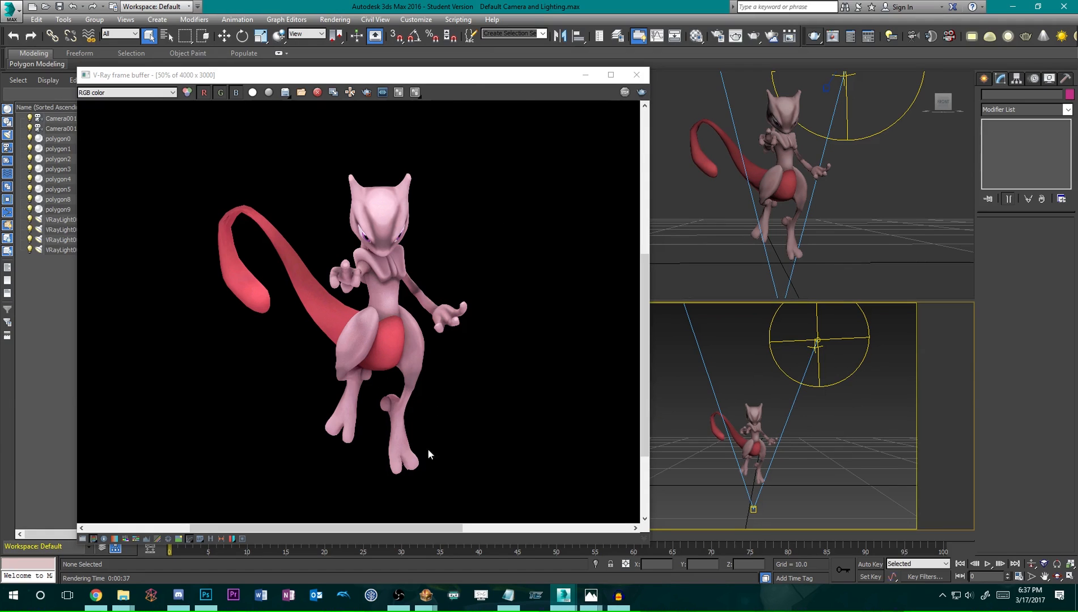
Switch to BrawlBox and check the MenSelchrFaceB.271 and MenSelchrFaceB.272 portraits under MiscData[27].
mouse_move(426, 595)
left_click(553, 553)
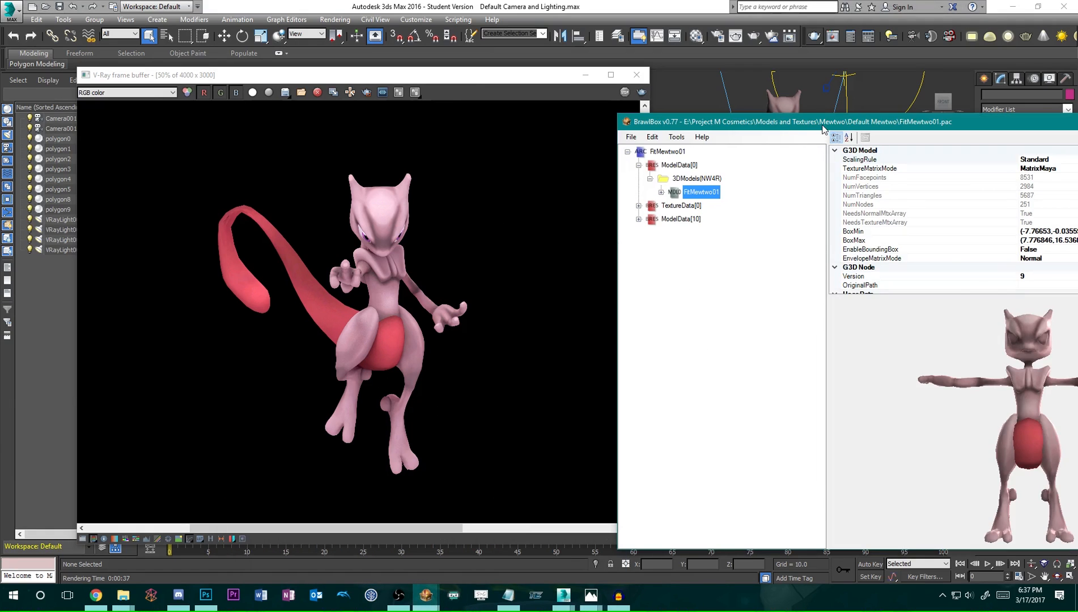
left_click_drag(823, 129, 328, 108)
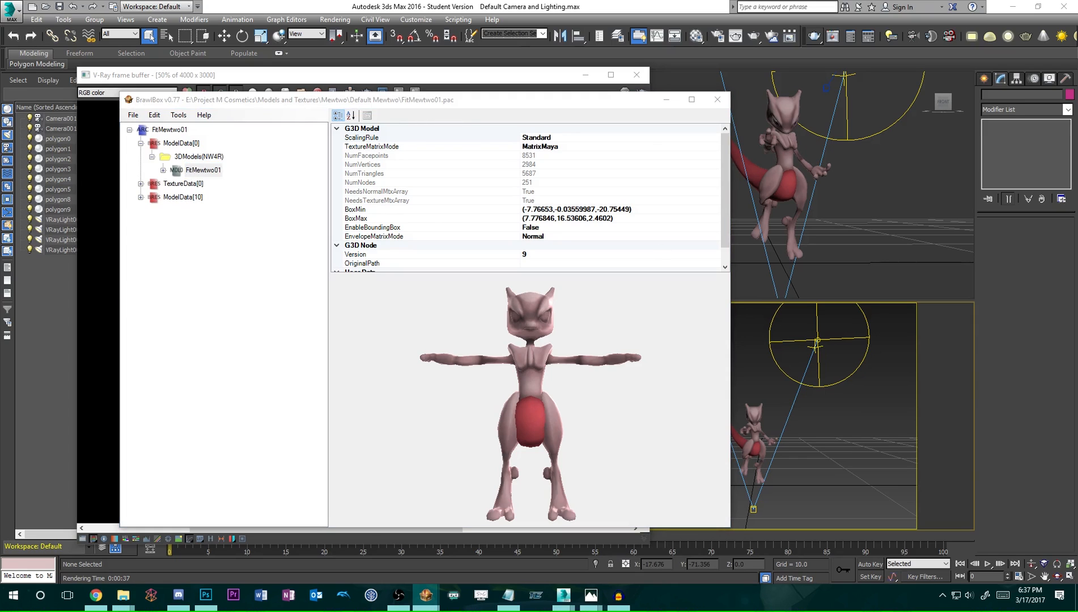
left_click_drag(640, 221, 610, 160)
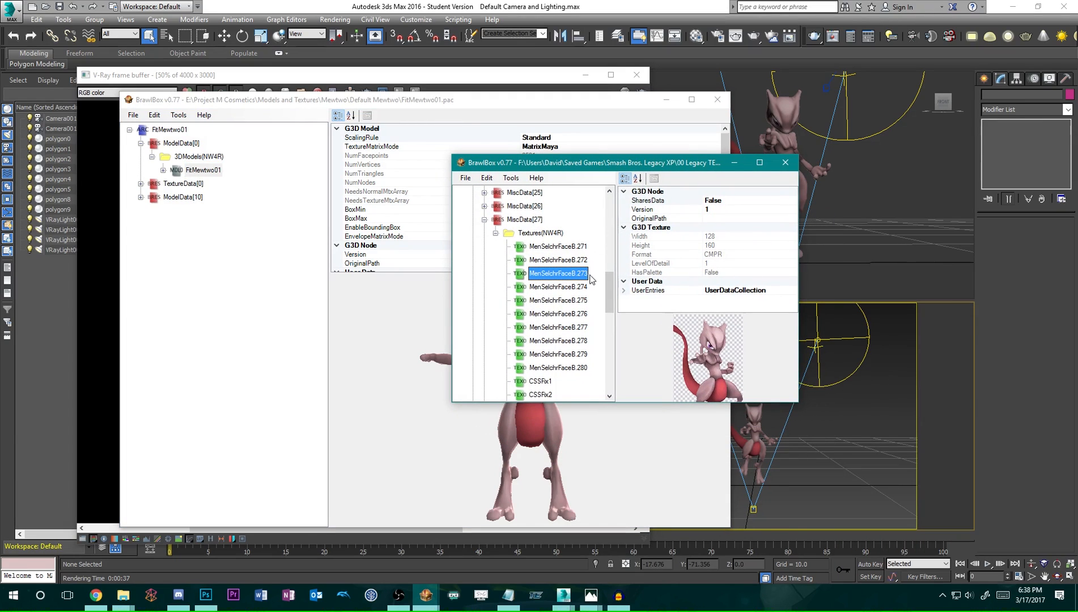
left_click(568, 247)
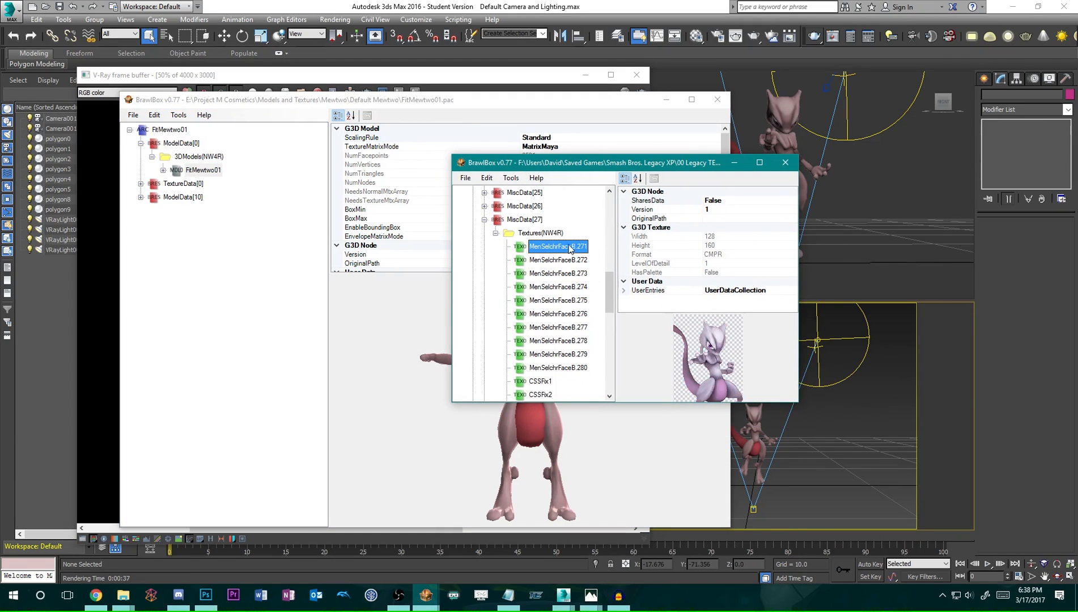
left_click(575, 261)
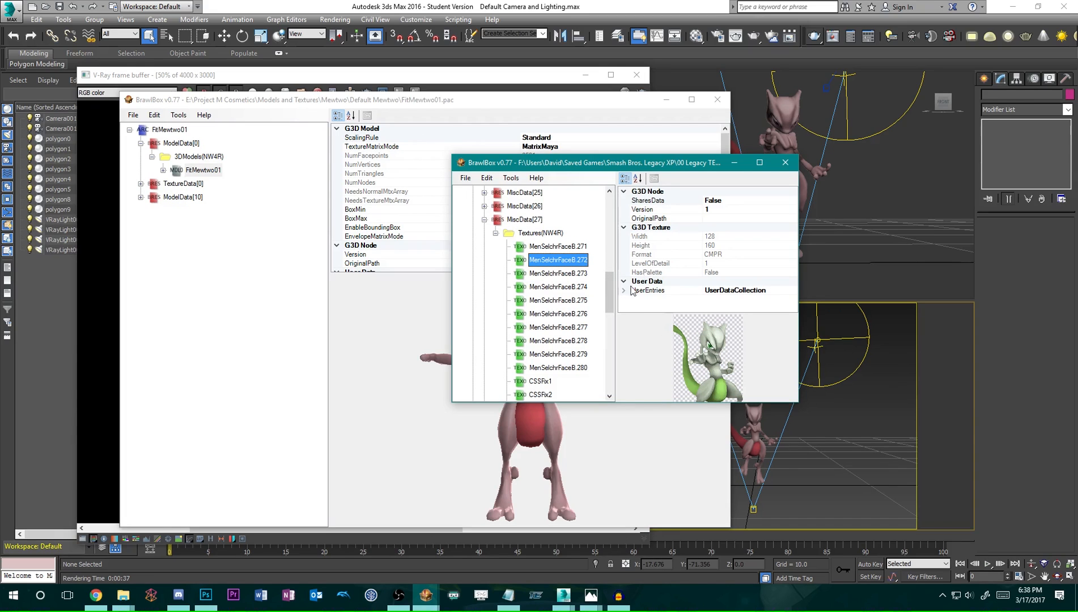
left_click_drag(618, 161, 1077, 294)
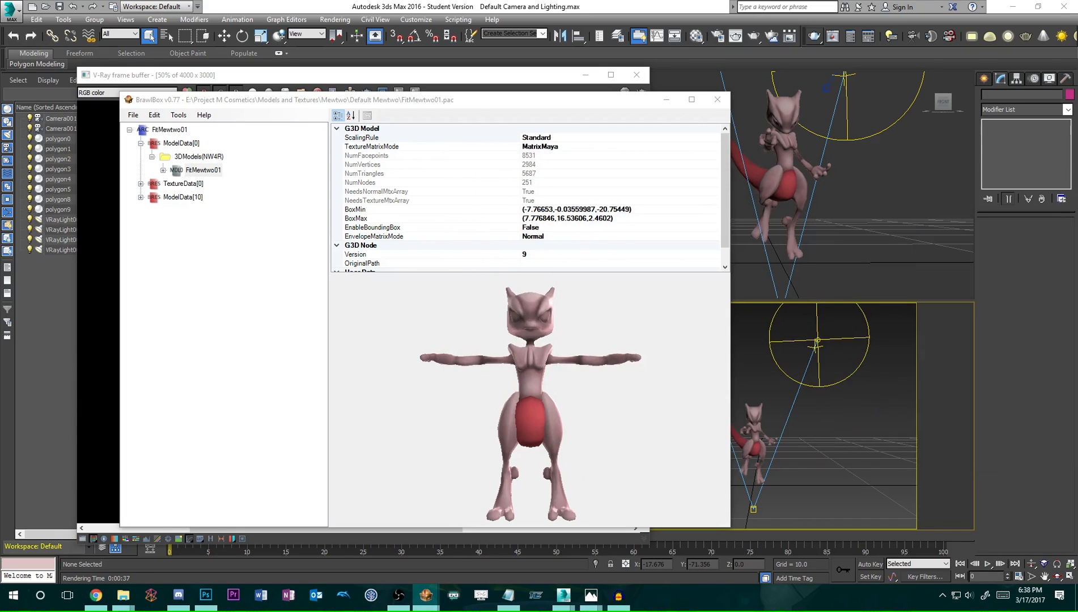
Open FitMewtwo02.pac from the Default Mewtwo folder and preview the FitMewtwo02 model under ModelData[0].
left_click(136, 117)
left_click(136, 116)
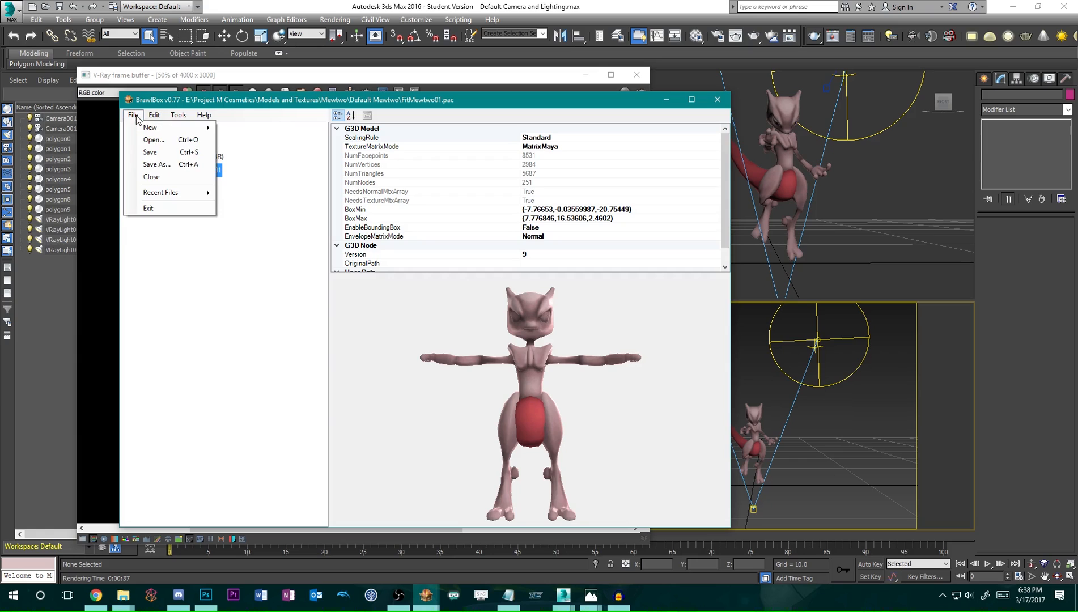
left_click(158, 140)
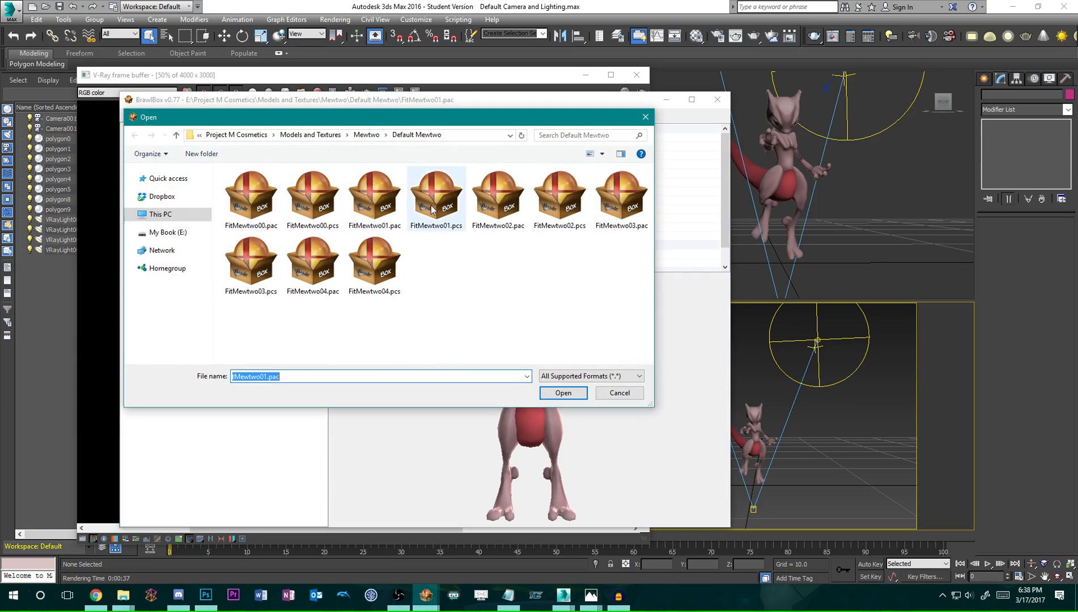
double_click(499, 212)
left_click(141, 143)
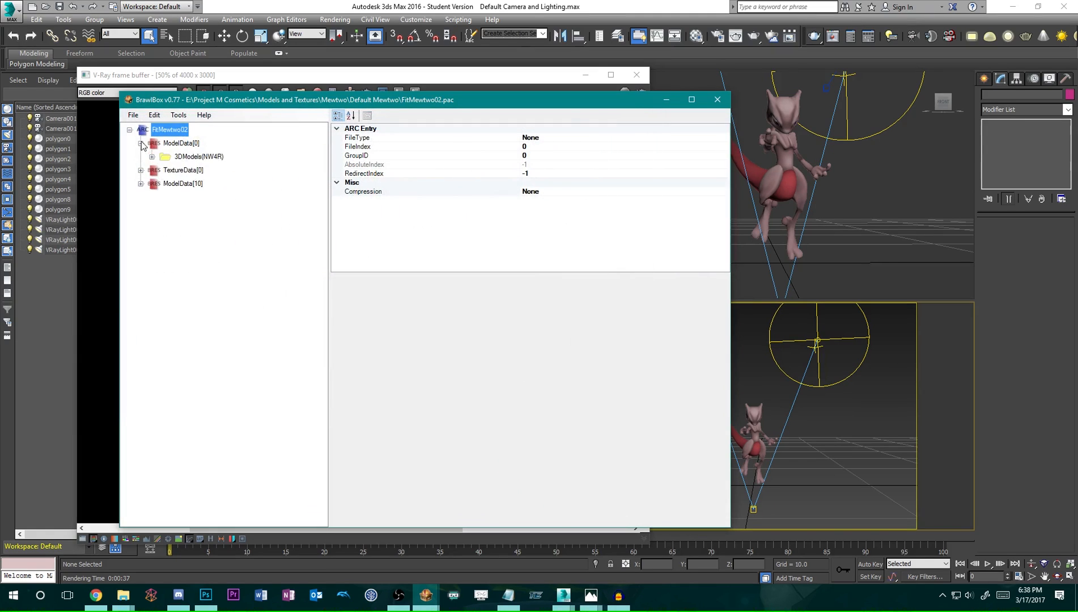
left_click(151, 157)
left_click(215, 171)
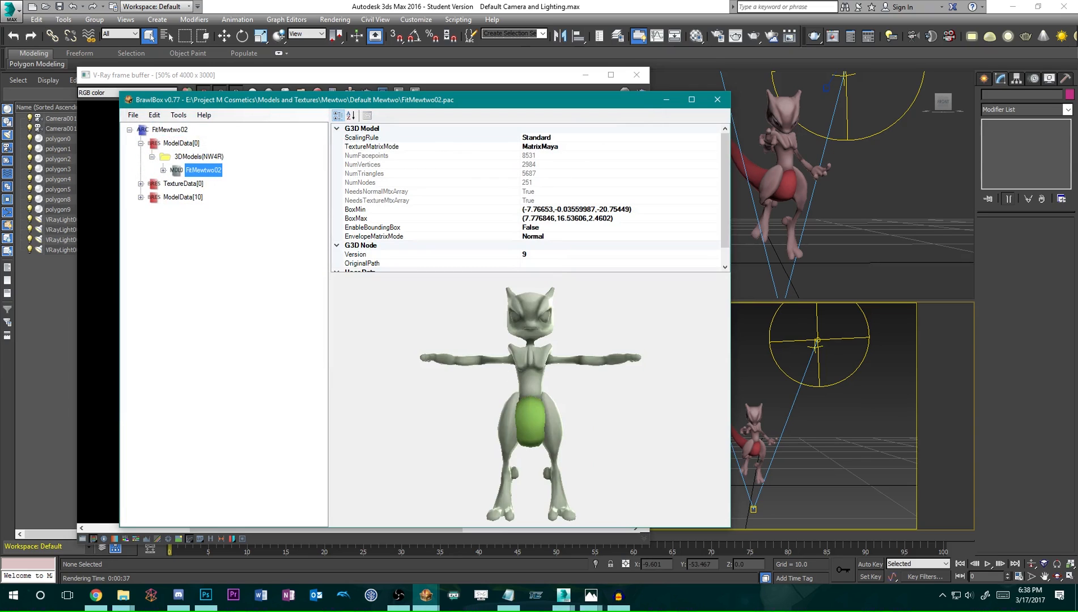
Compare the FitMewtwo02 model with the MenSelchrFaceB.272 portrait in the other BrawlBox window.
key("alt+Tab")
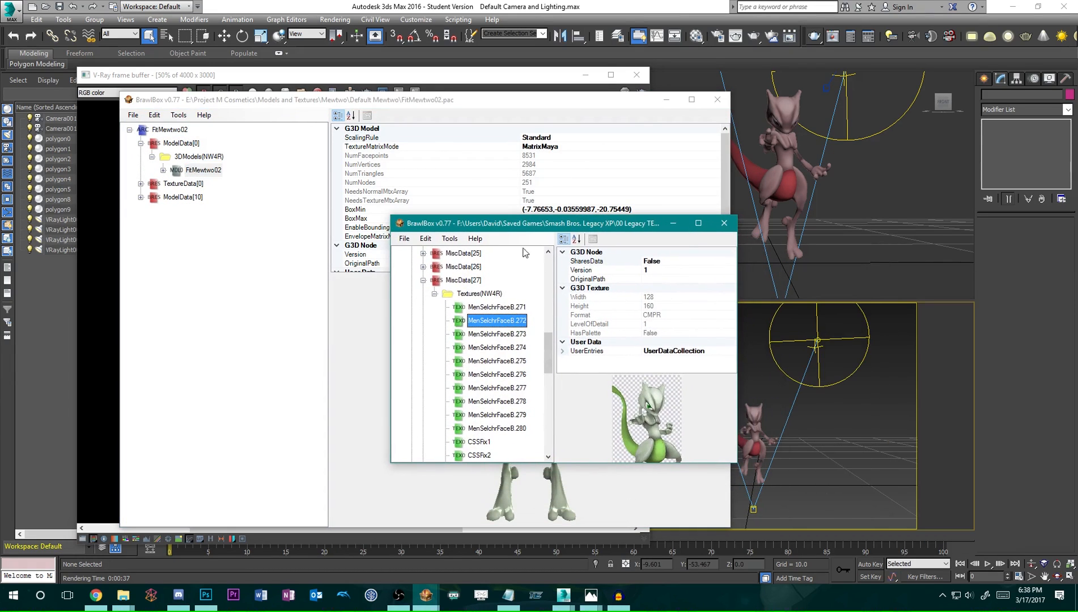
left_click_drag(522, 223, 1075, 286)
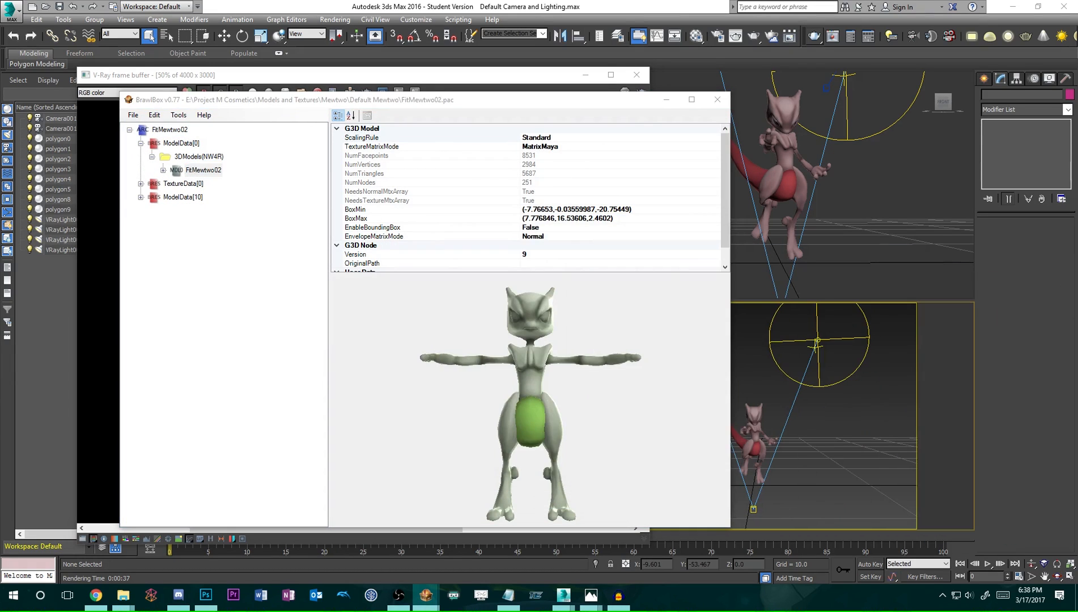
left_click(212, 173)
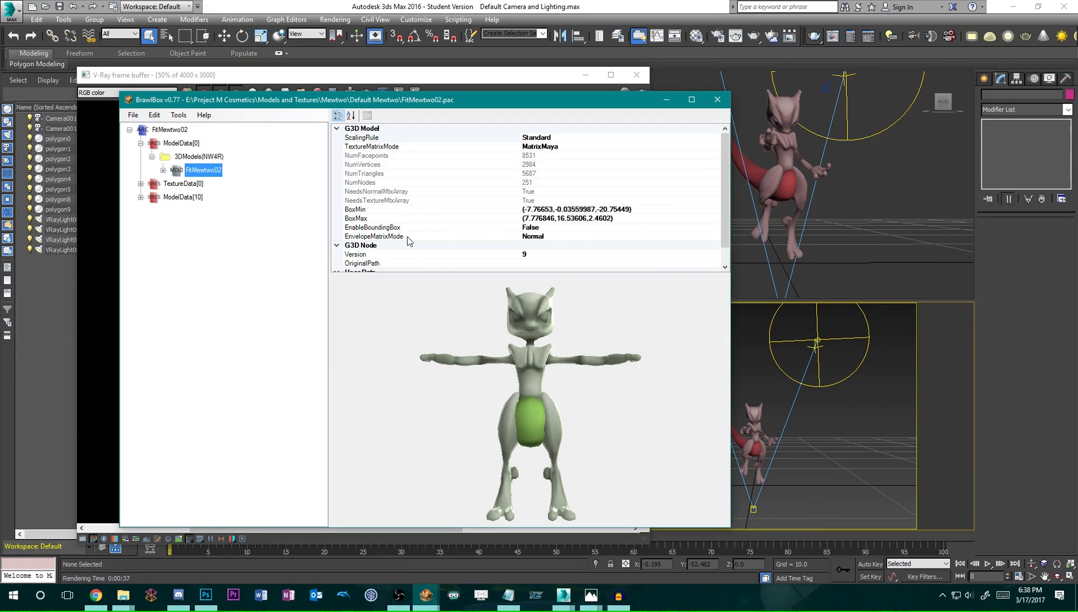
Export all textures of FitMewtwo02's TextureData[0] to the Models and Textures Default Mewtwo folder as Portable Network Graphics (*.png).
right_click(190, 185)
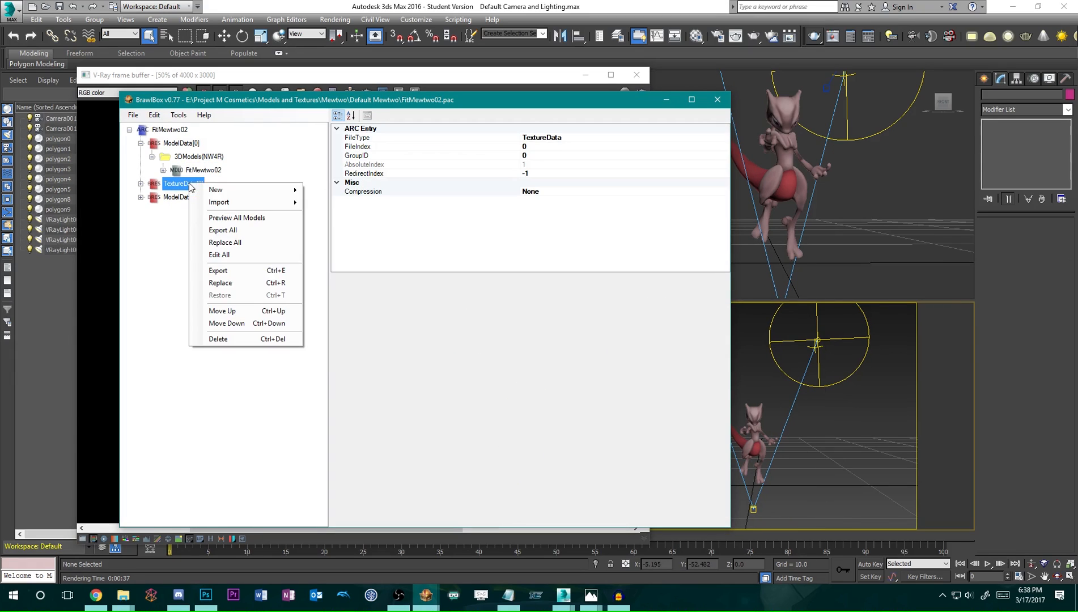
left_click(232, 230)
scroll(632, 361, "down", 5)
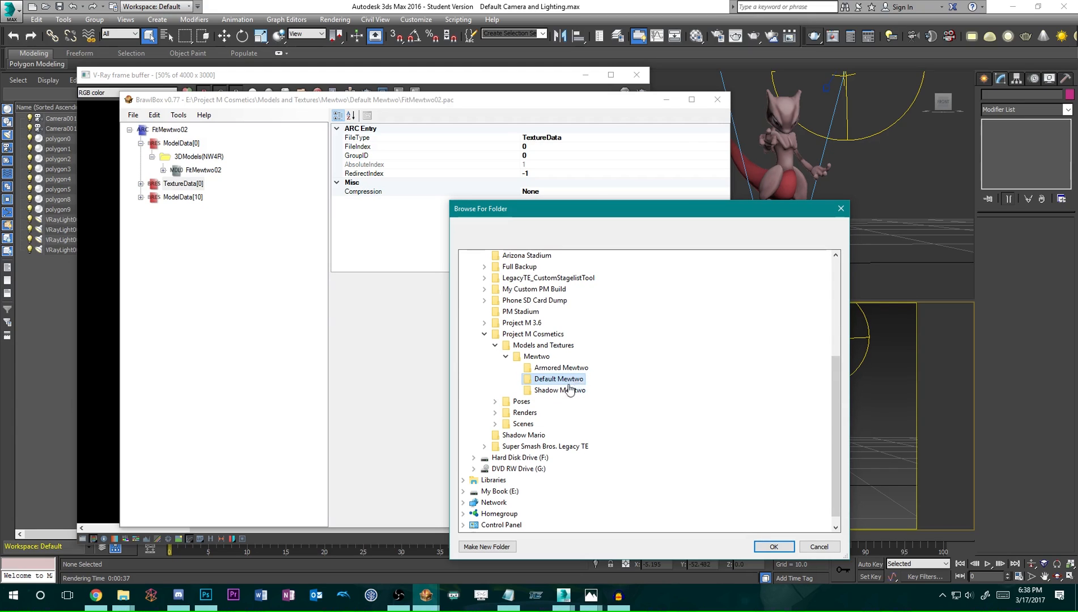
left_click(771, 548)
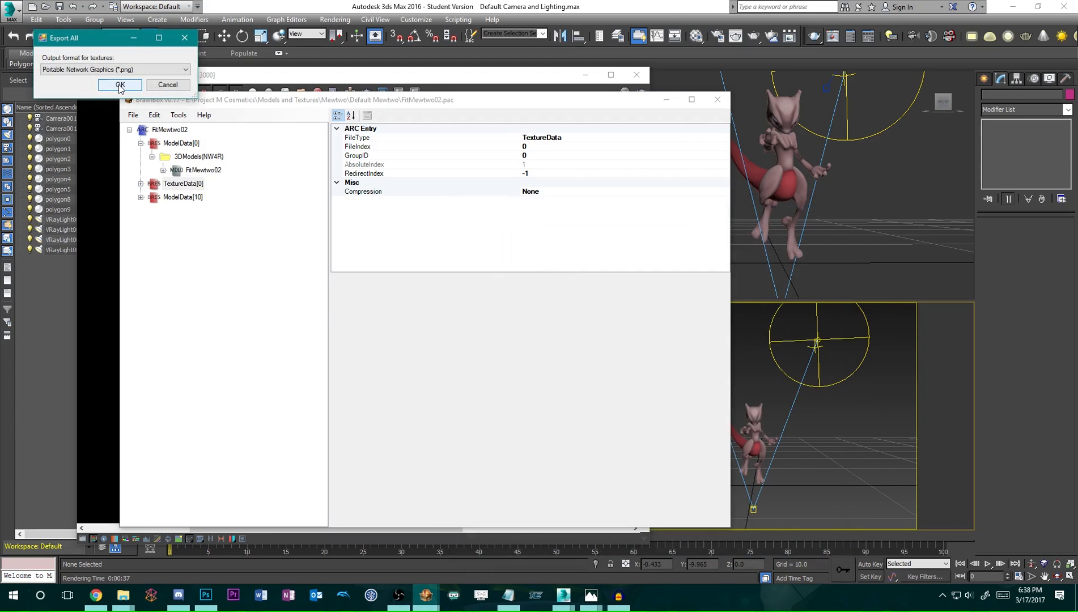
Switch back to 3ds Max, close the old V-Ray frame buffer and render the Camera001 view with the green textures.
left_click(409, 83)
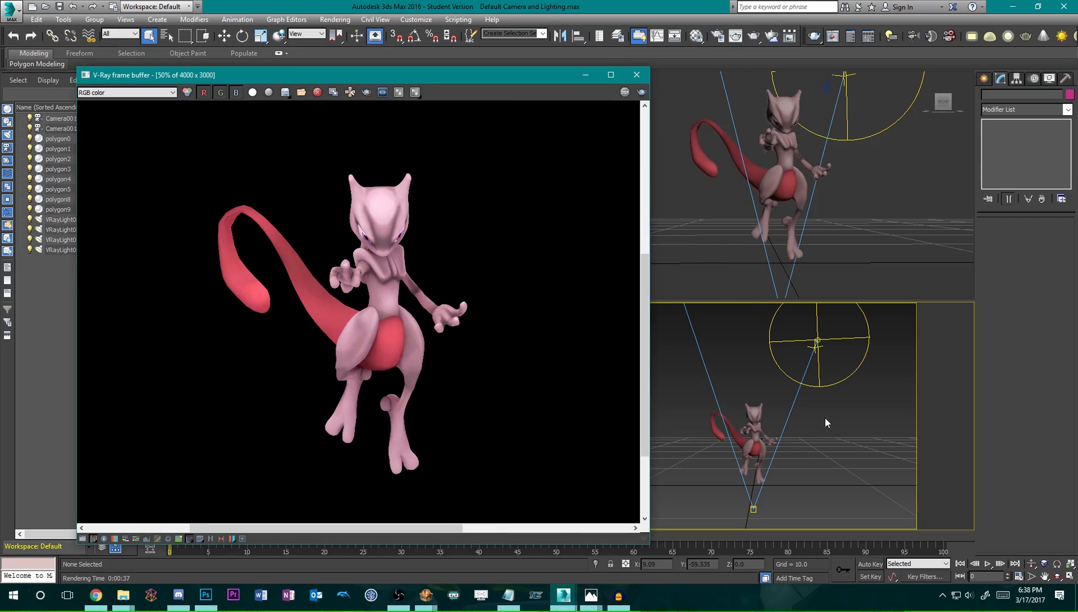
left_click(636, 75)
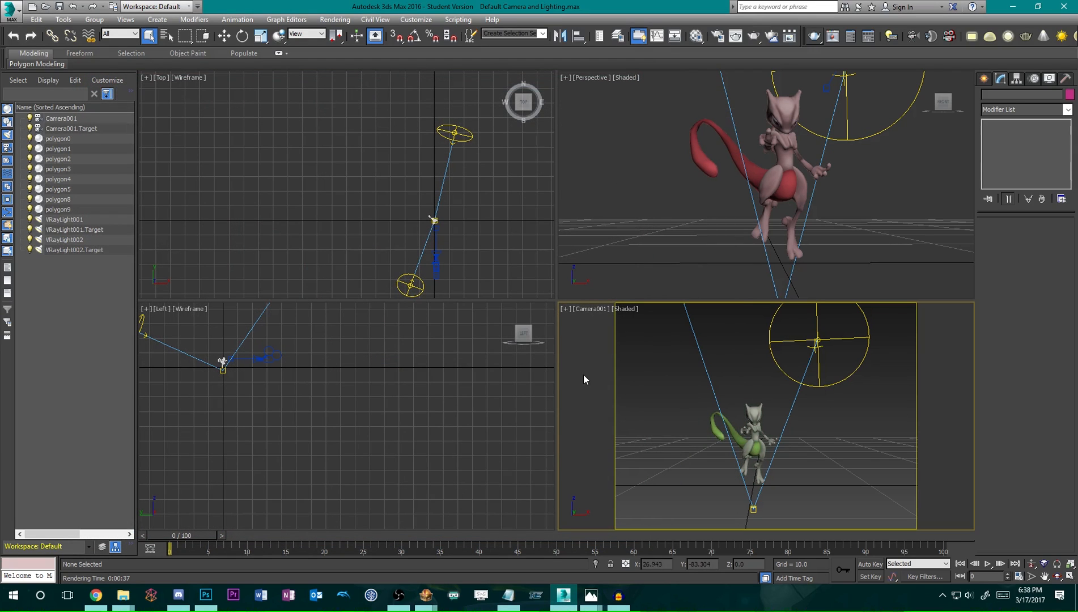
left_click(813, 36)
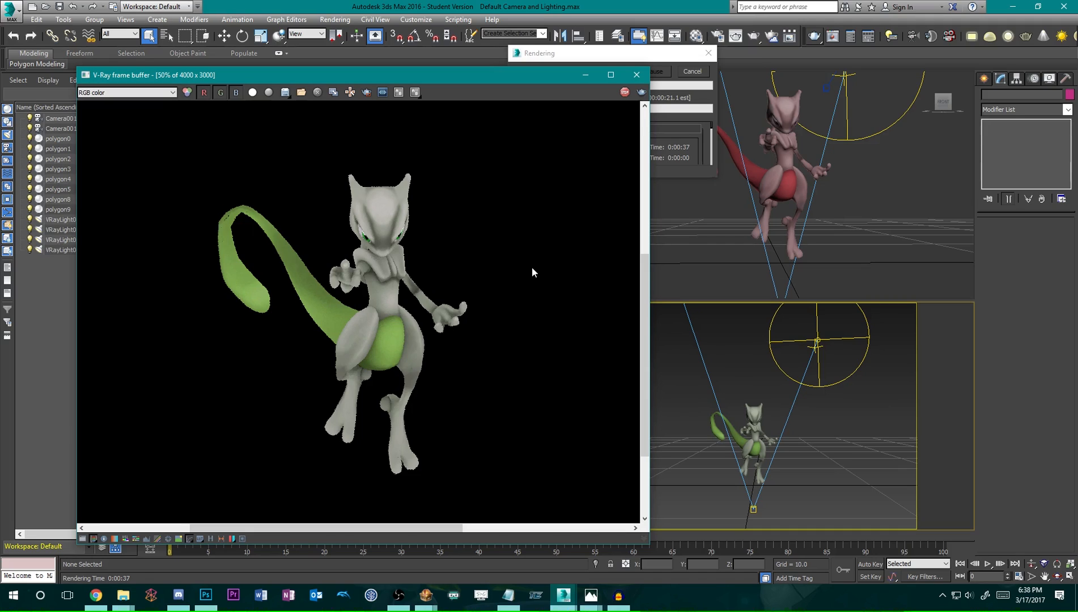
Save the green render as MenSelchrFaceB.272.png in the Default Mewtwo renders folder, with RGB 48 bit and alpha channel, and close the frame buffer.
left_click(474, 176)
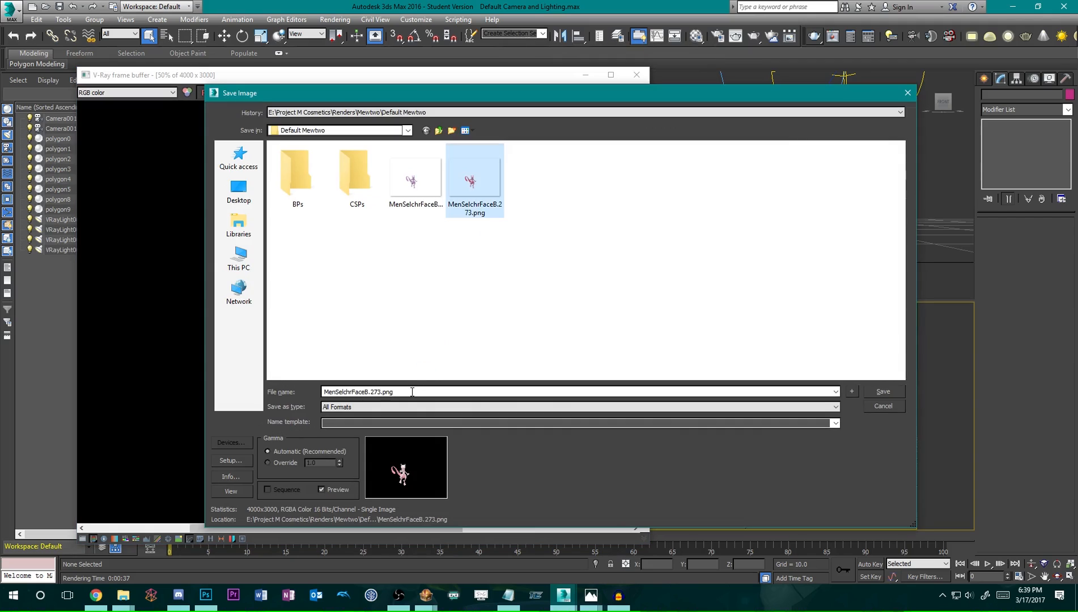
left_click(409, 391)
left_click(379, 392)
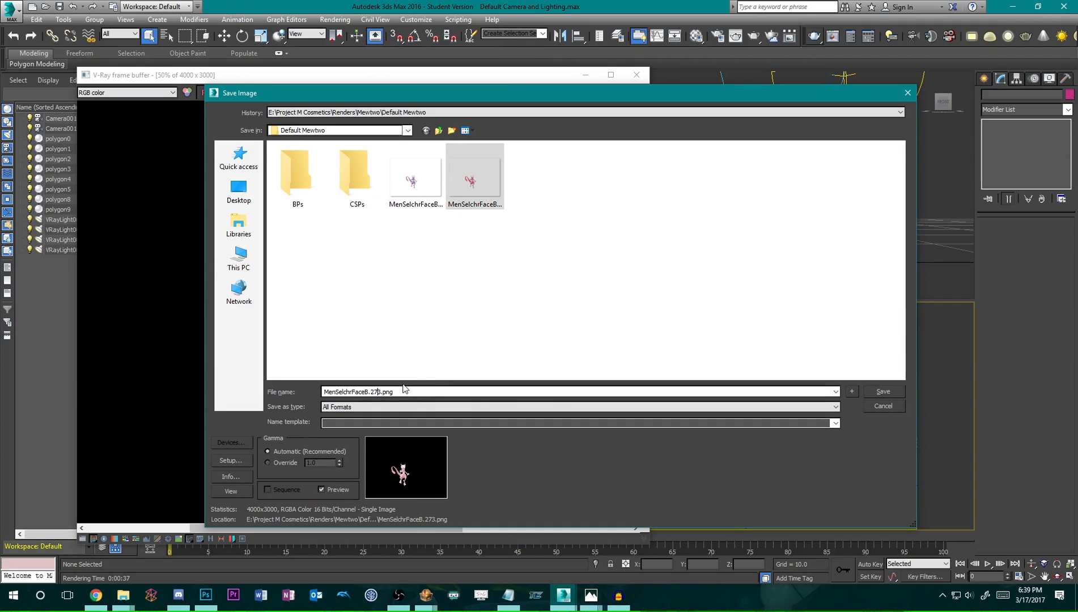
key("Delete")
type("2")
left_click(882, 391)
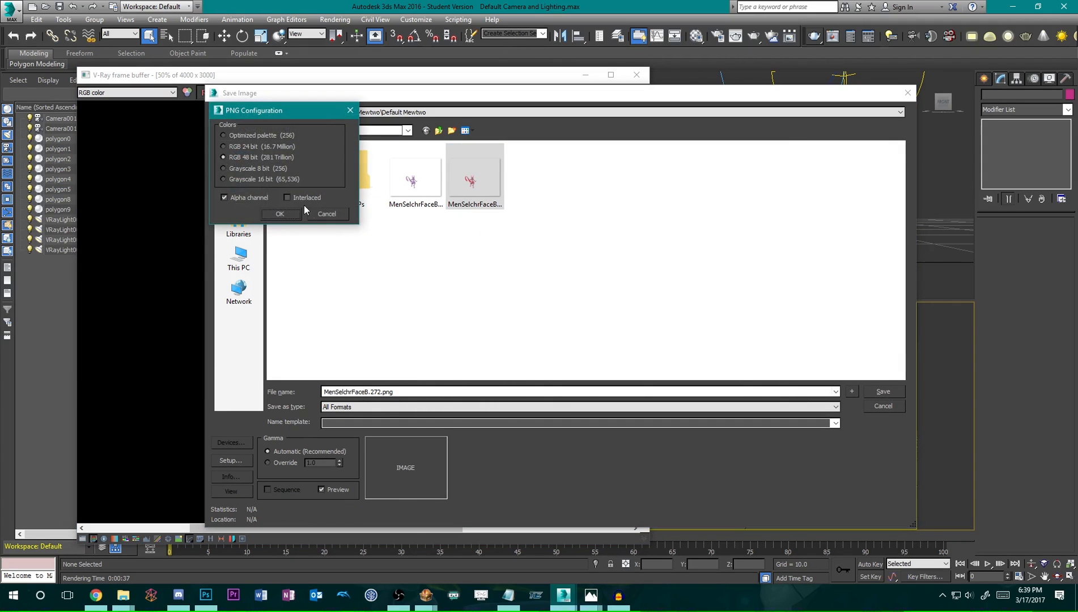
left_click(291, 215)
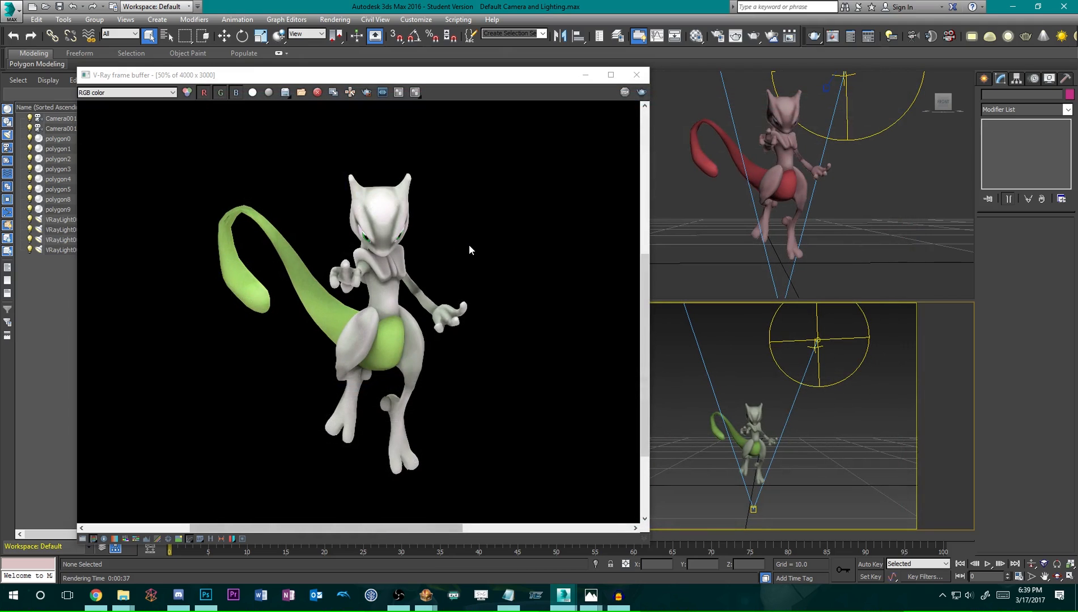
left_click(636, 75)
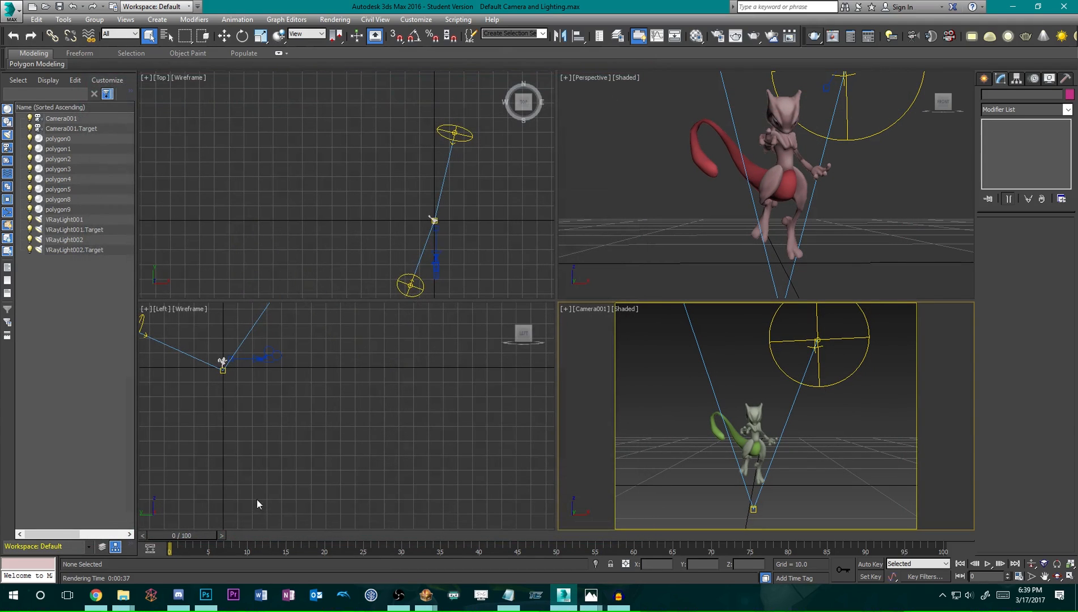
Switch to the BrawlBox window with FitMewtwo03.pac and export all textures of TextureData[0] as Portable Network Graphics (*.png) to the preselected folder.
left_click(431, 602)
left_click(553, 552)
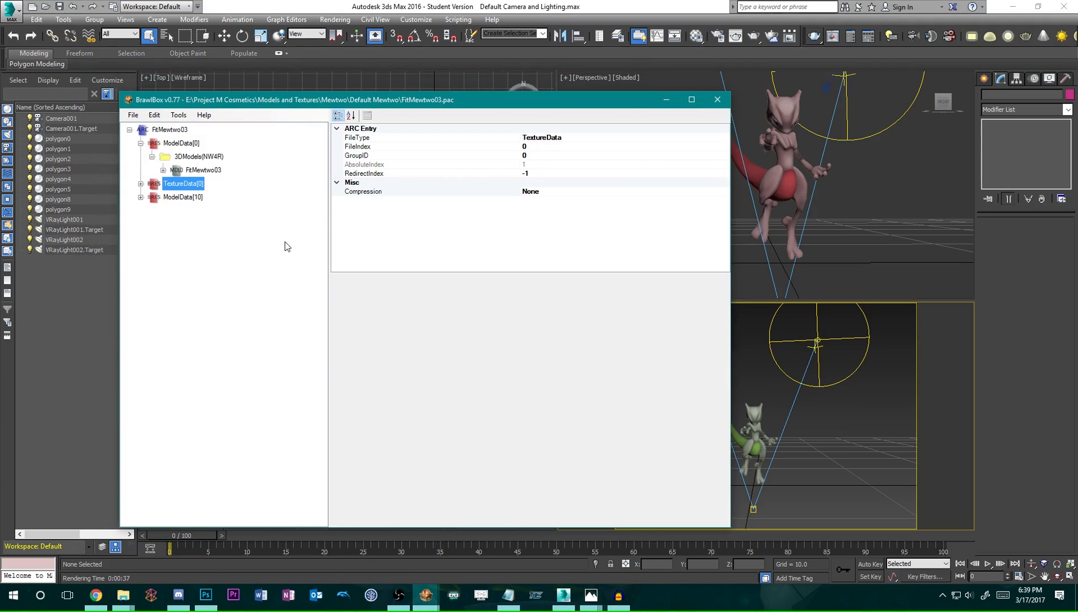
right_click(189, 186)
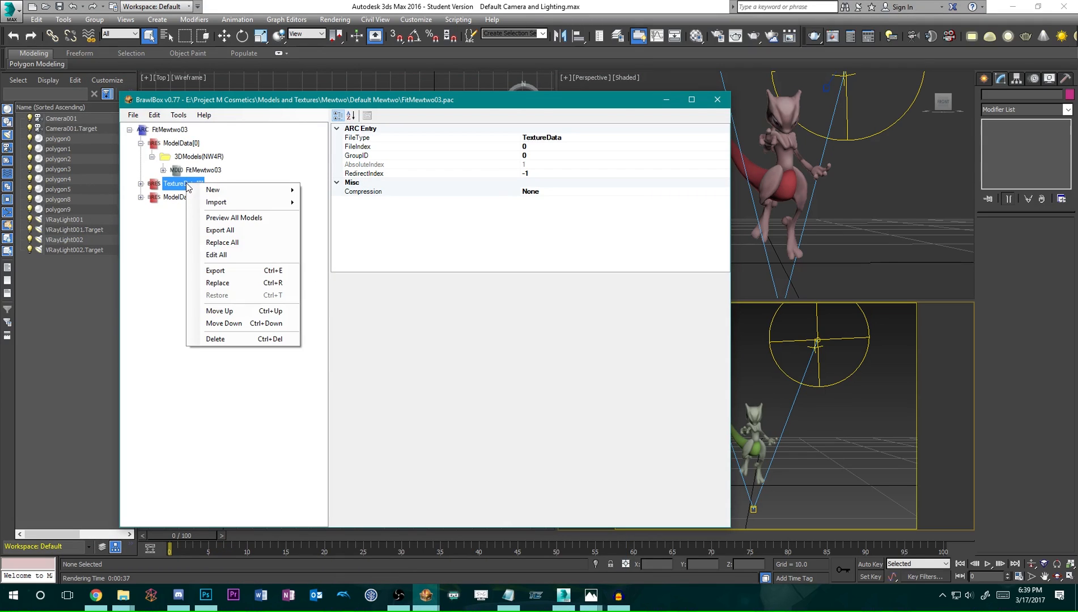
left_click(234, 234)
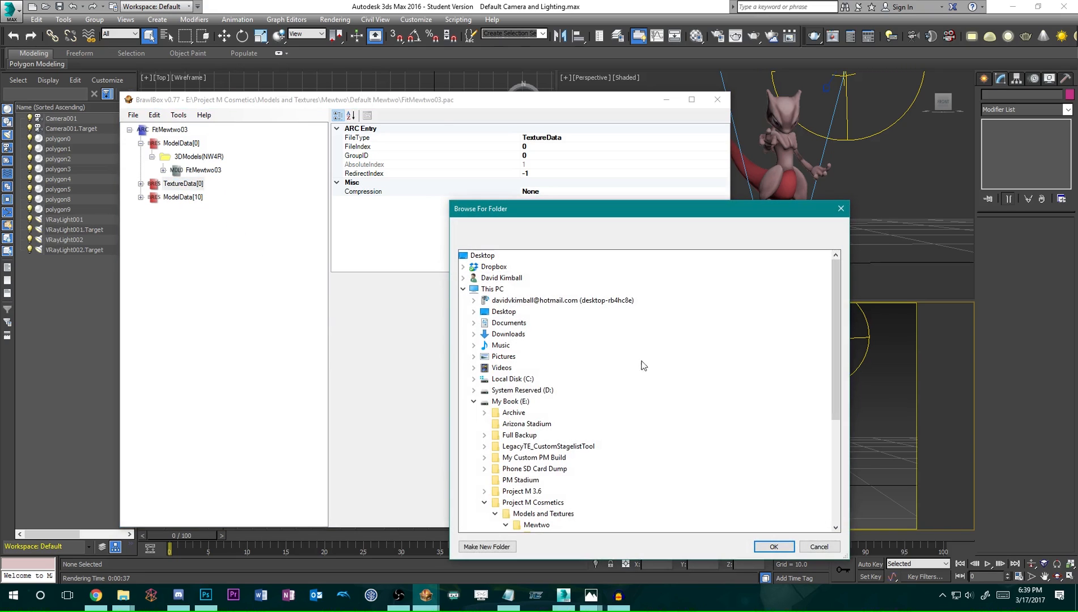
left_click(779, 550)
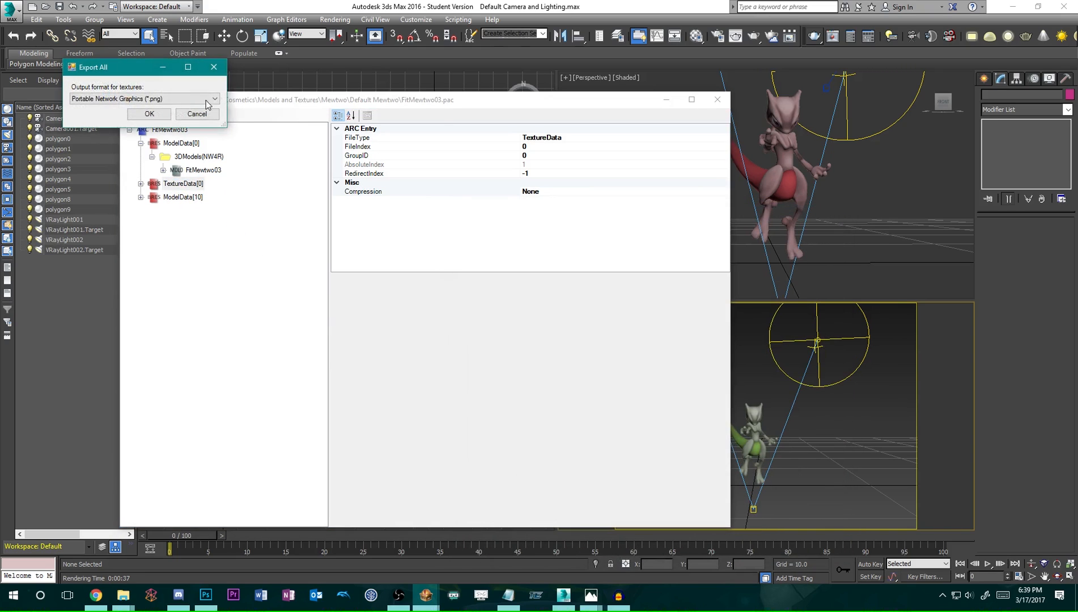
left_click(149, 116)
Return to 3ds Max and render the Camera001 view with the blue FitMewtwo03 textures.
left_click(396, 4)
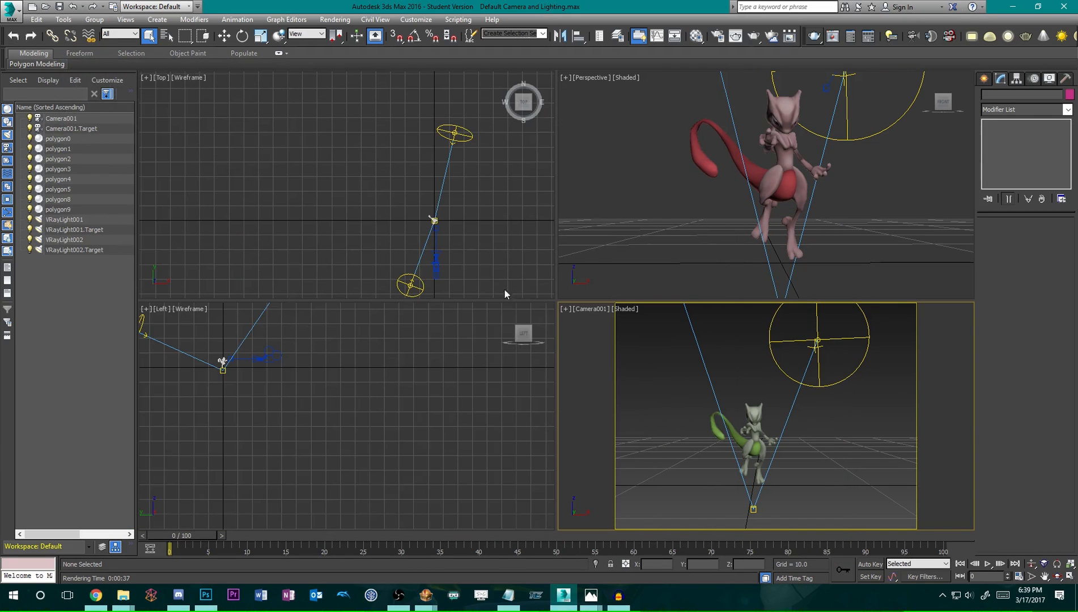
left_click(572, 368)
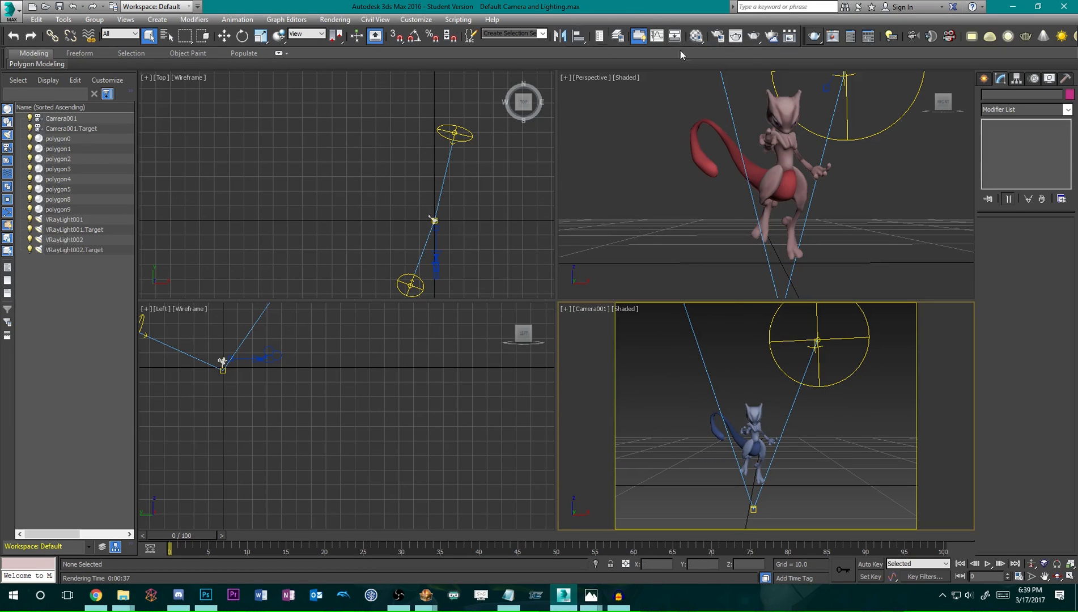
left_click(815, 37)
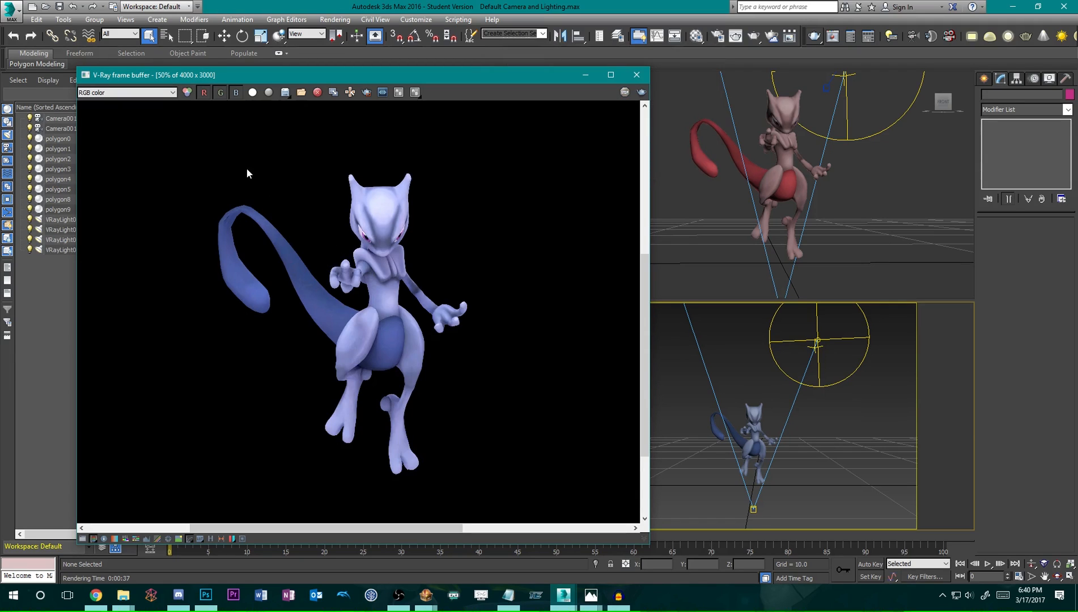
Save the blue render as MenSelchrFaceB.274.png in the Default Mewtwo renders folder, using RGB 48 bit with alpha channel.
left_click(285, 92)
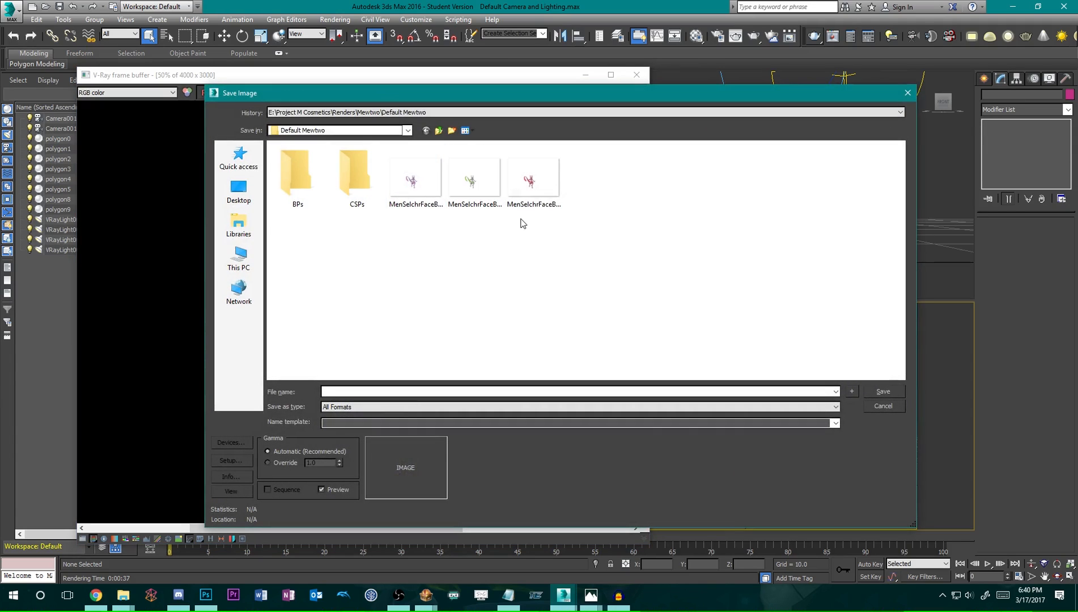
left_click(385, 391)
key("BackSpace")
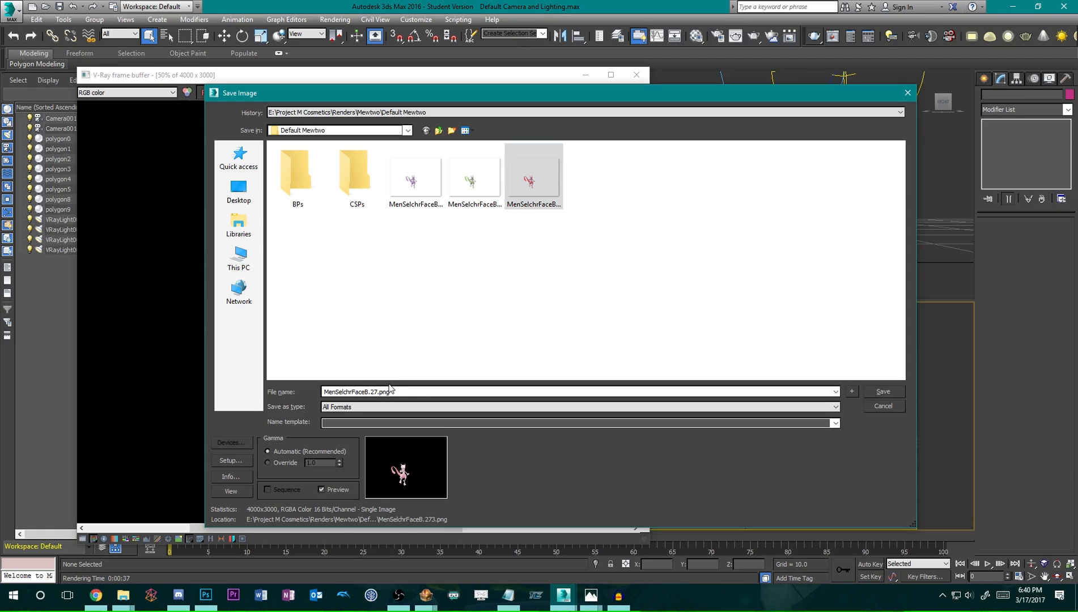
type("4")
key("Return")
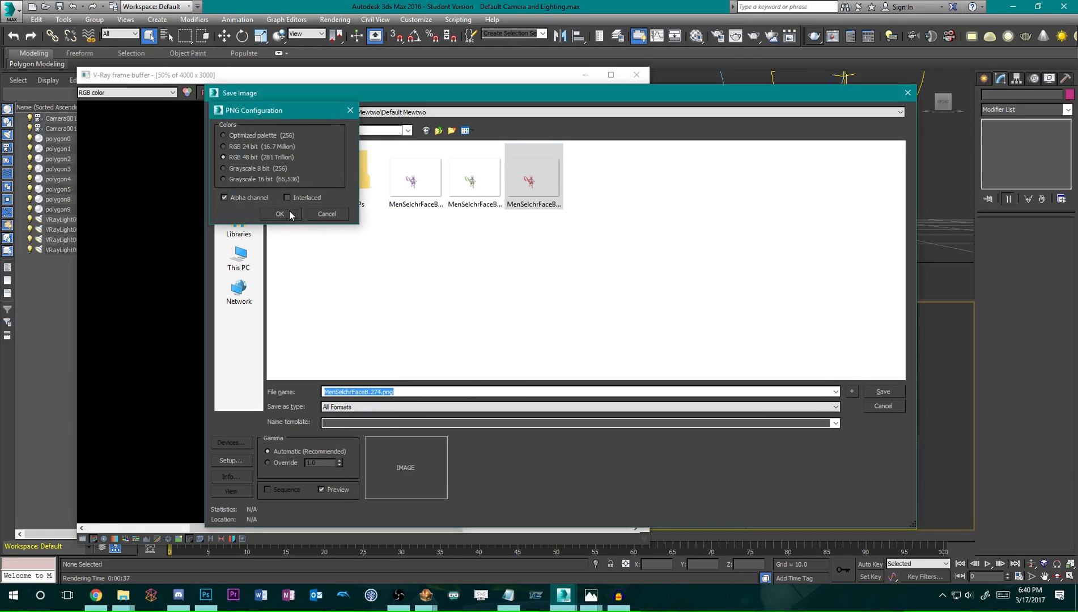
left_click(280, 214)
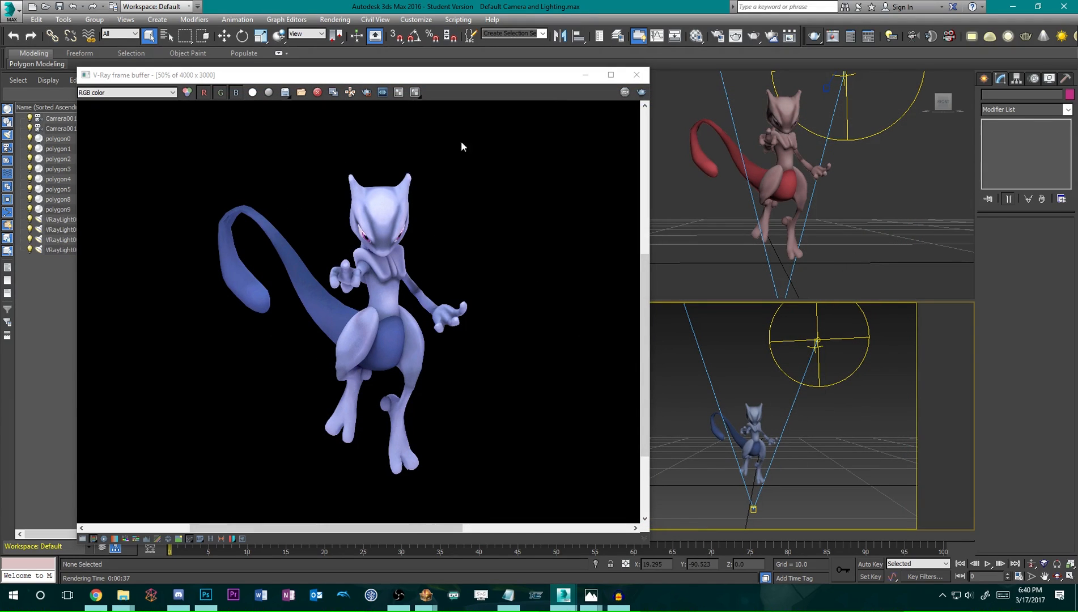
Switch to BrawlBox and export all textures of FitMewtwo04's TextureData[0] as Portable Network Graphics (*.png) to the preselected folder.
mouse_move(426, 595)
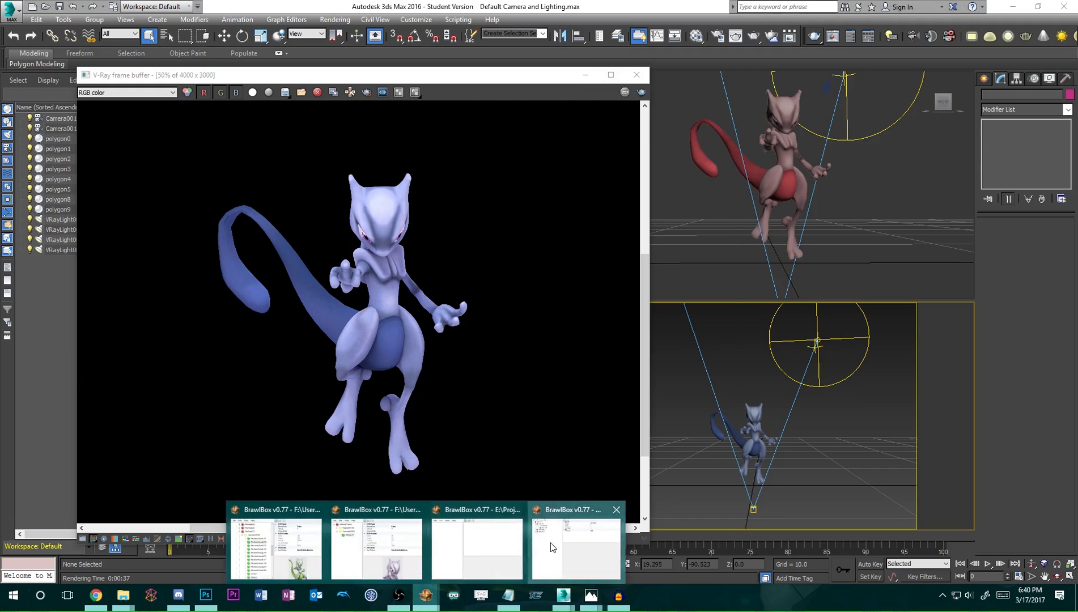
left_click(549, 543)
left_click(240, 229)
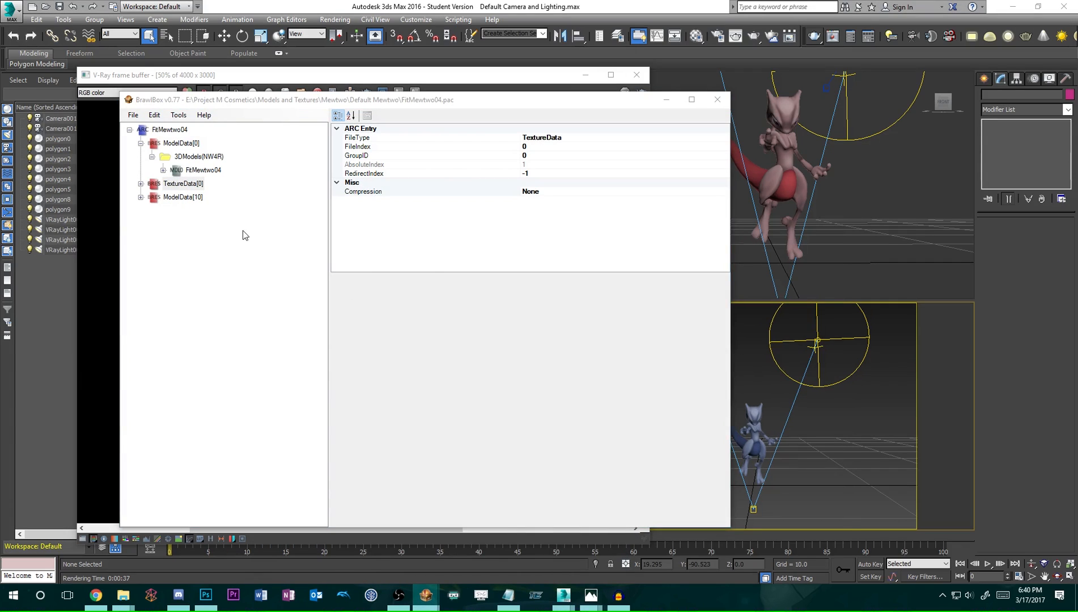
left_click(774, 546)
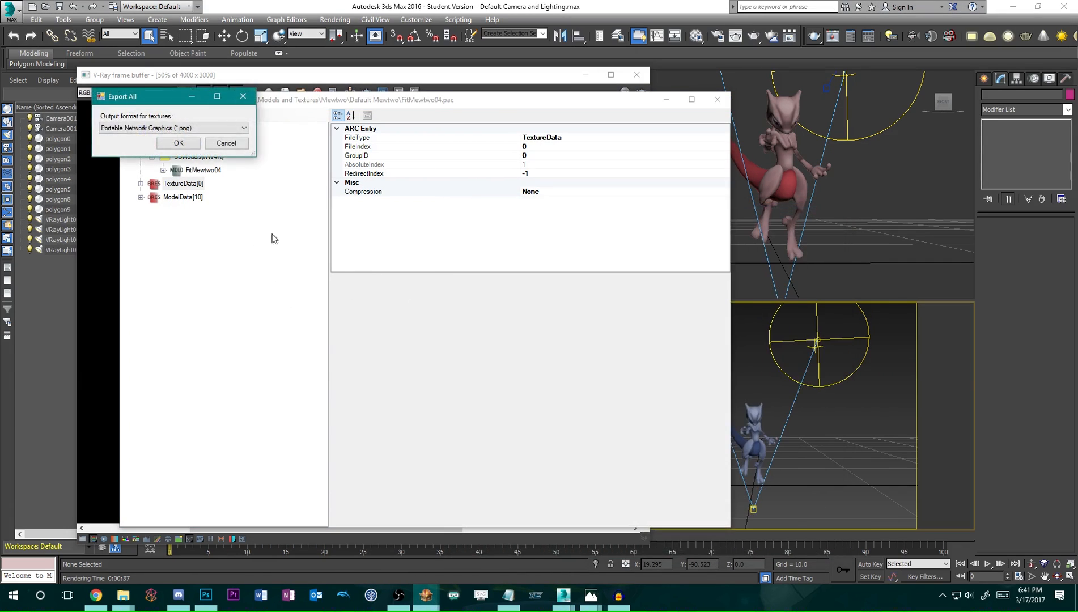
left_click(184, 145)
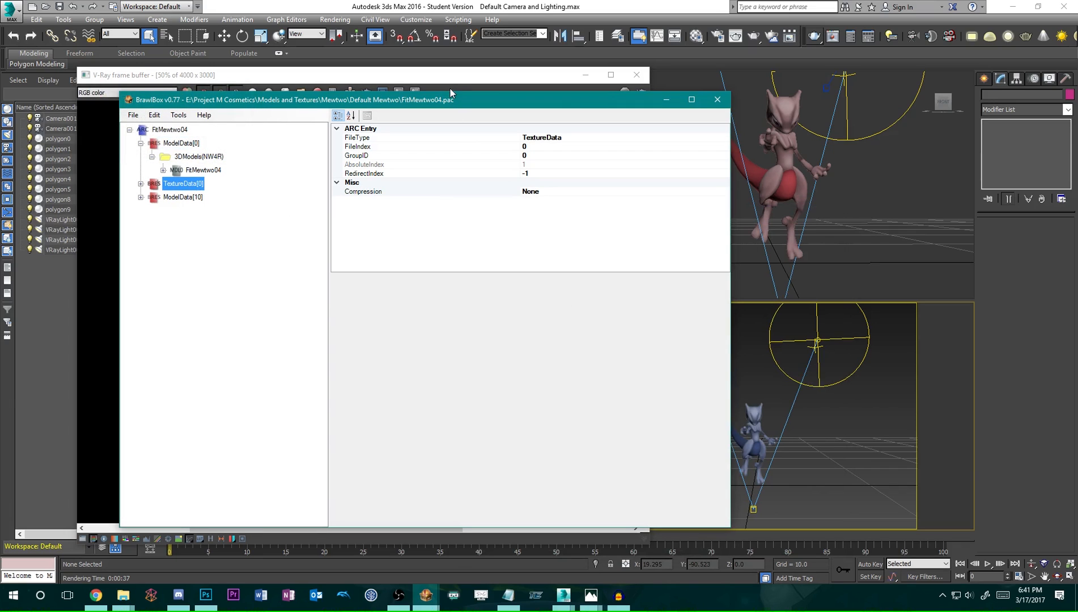
Back in 3ds Max, close the old V-Ray frame buffer and render the Camera001 view with the grey FitMewtwo04 textures.
left_click(644, 83)
left_click(640, 77)
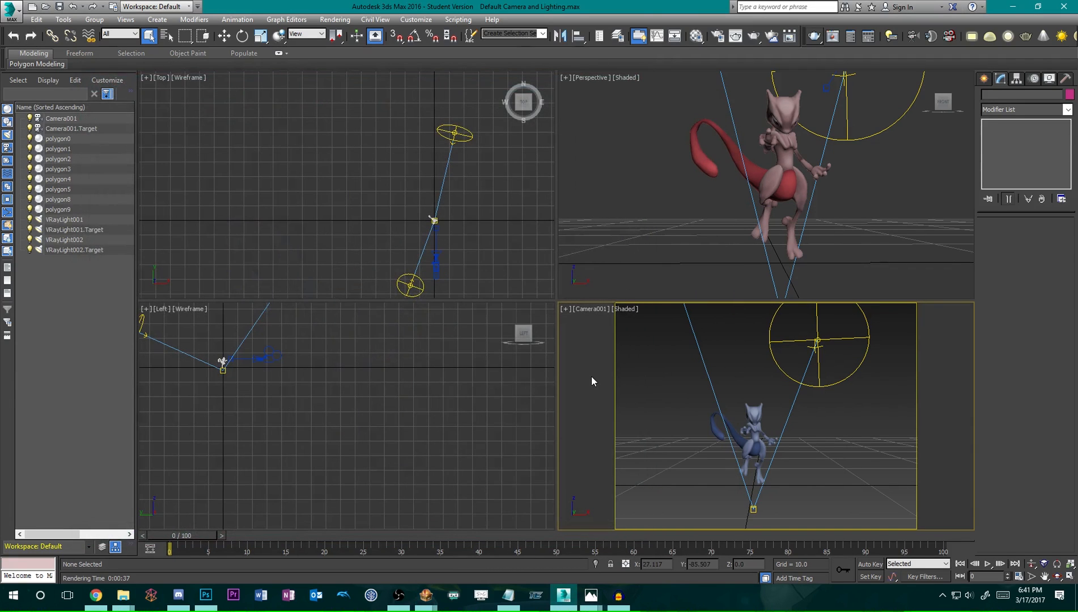
left_click(752, 37)
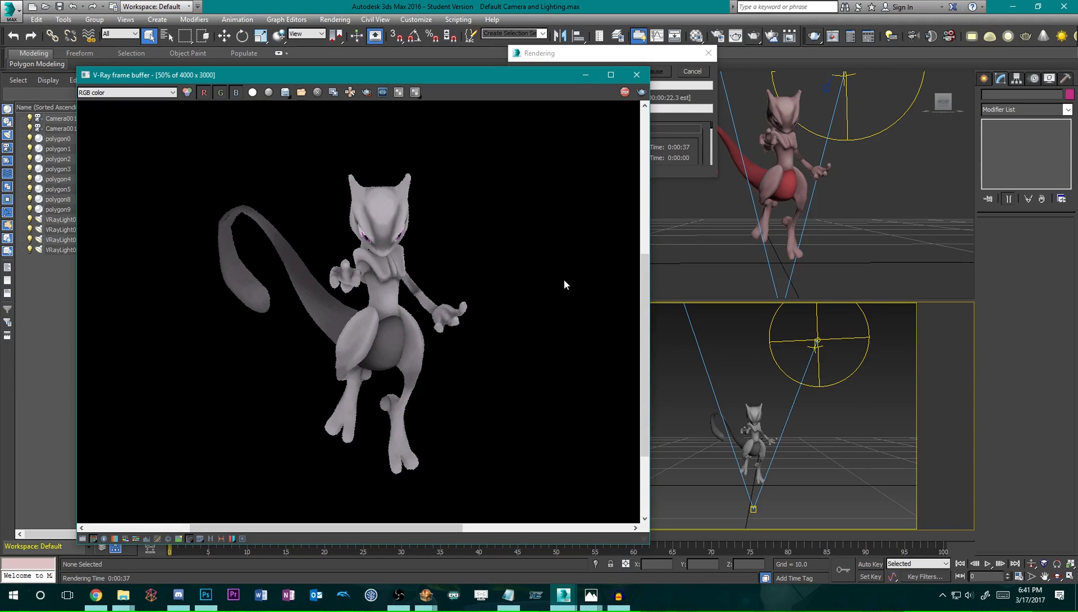
Save the grey render as MenSelchrFaceB.275.png in the Default Mewtwo renders folder, using RGB 48 bit with alpha channel.
left_click(285, 92)
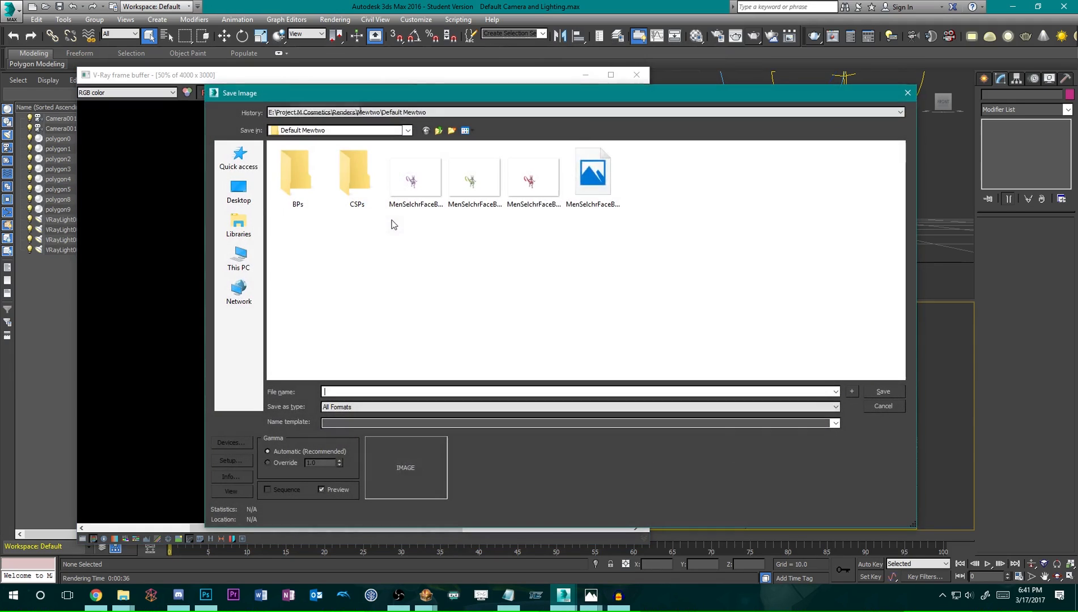
left_click(582, 179)
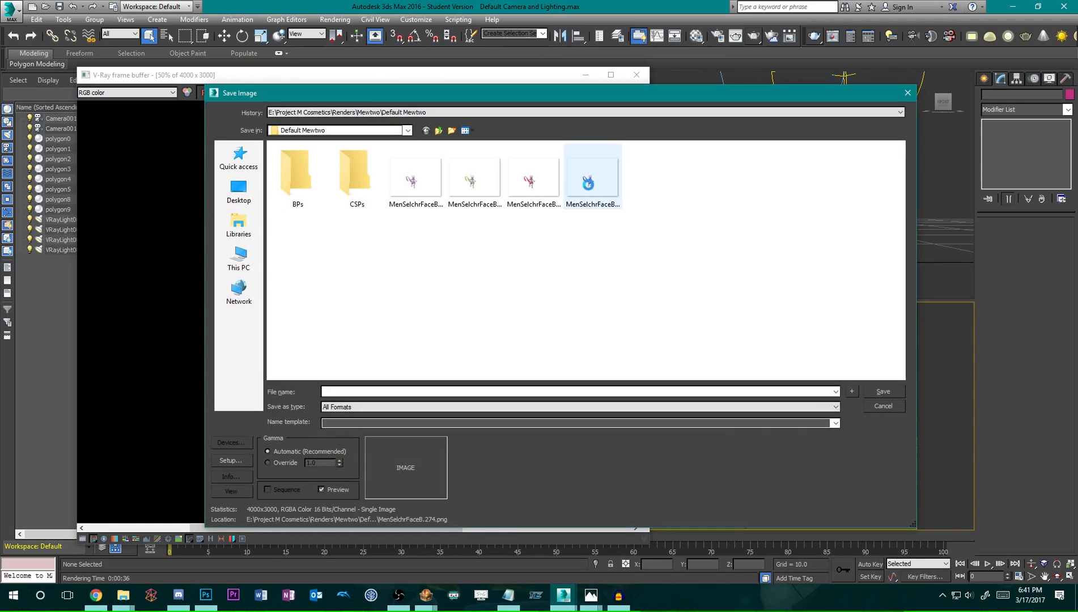
left_click(390, 391)
left_click(378, 392)
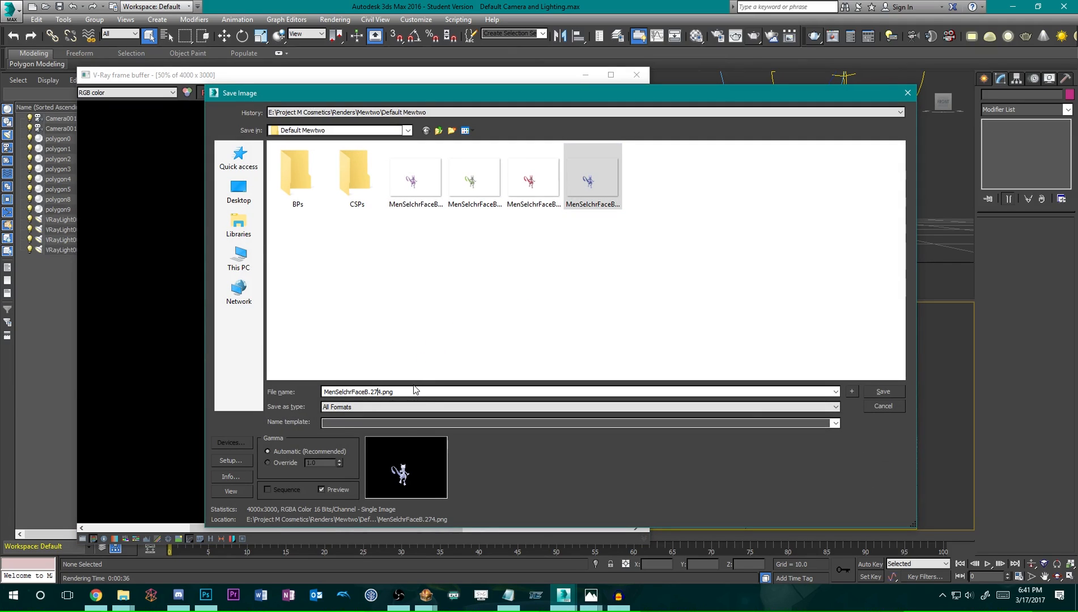
key("BackSpace")
key("alt+Tab")
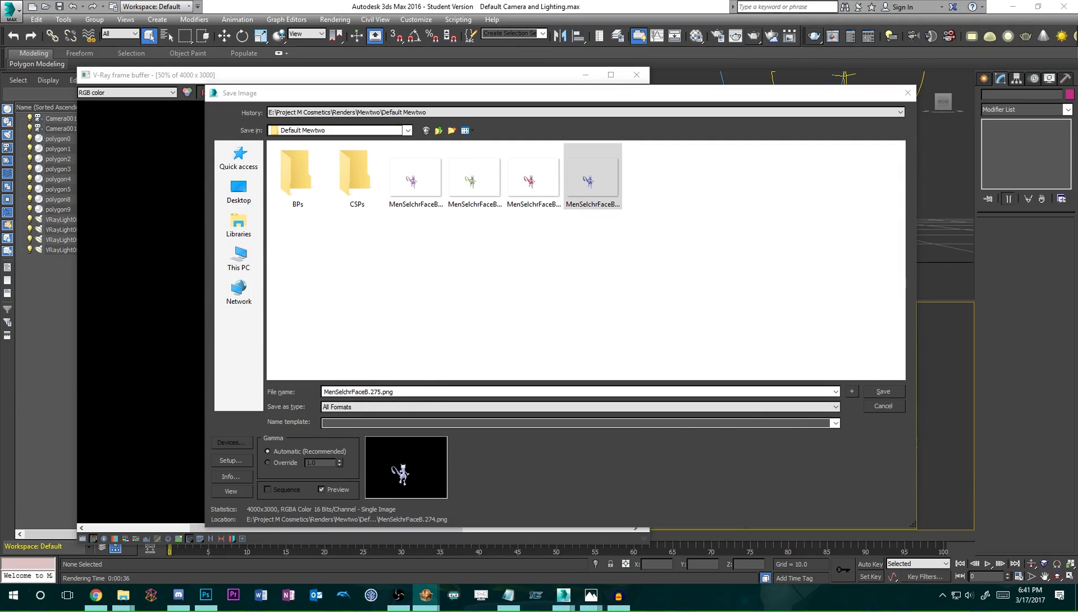
key("alt+Tab")
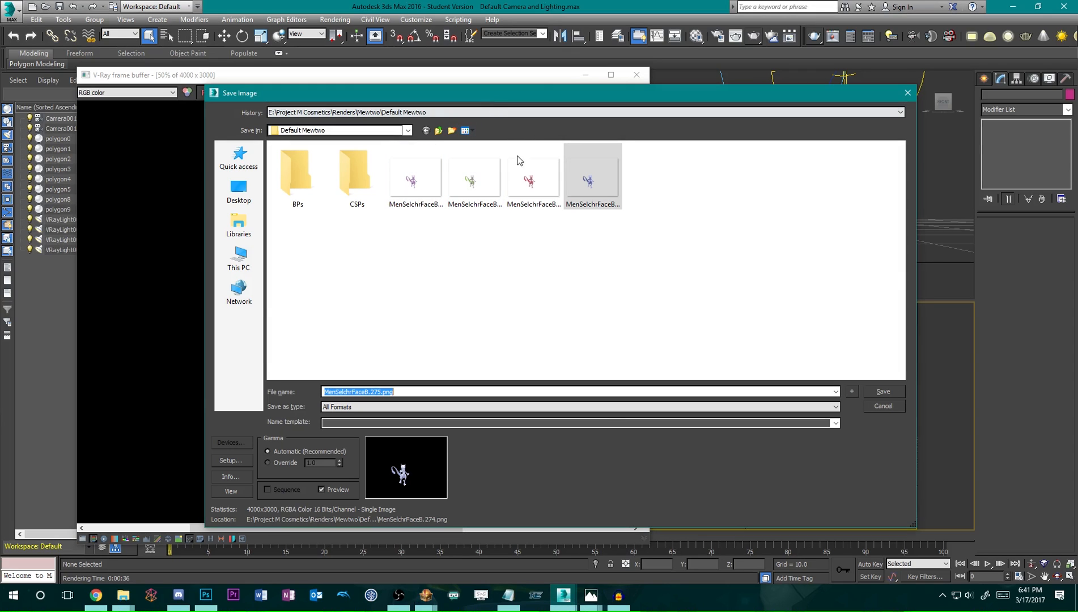
left_click(895, 388)
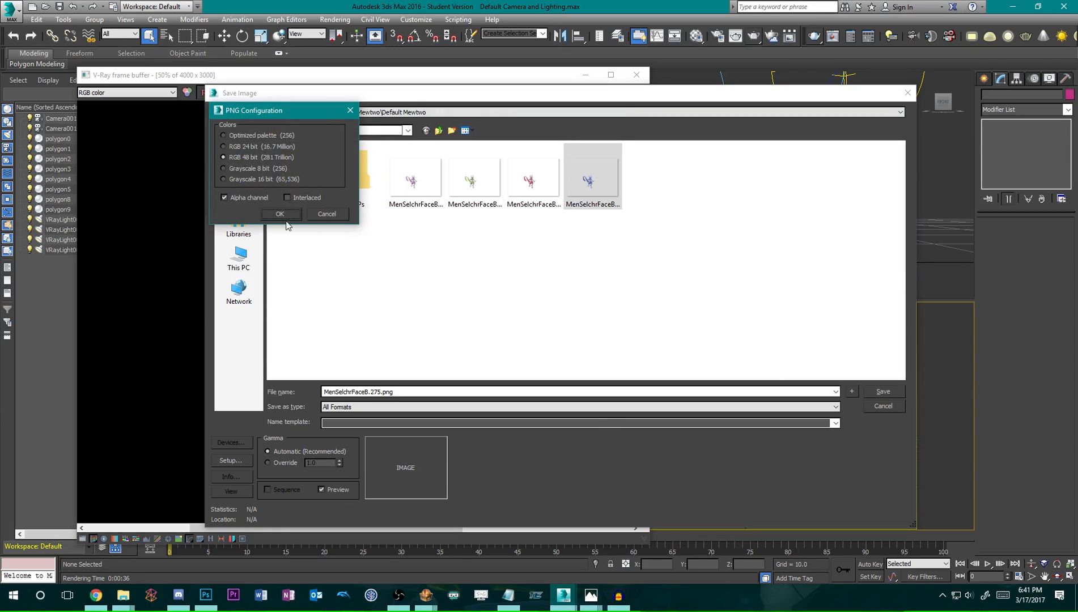
left_click(284, 213)
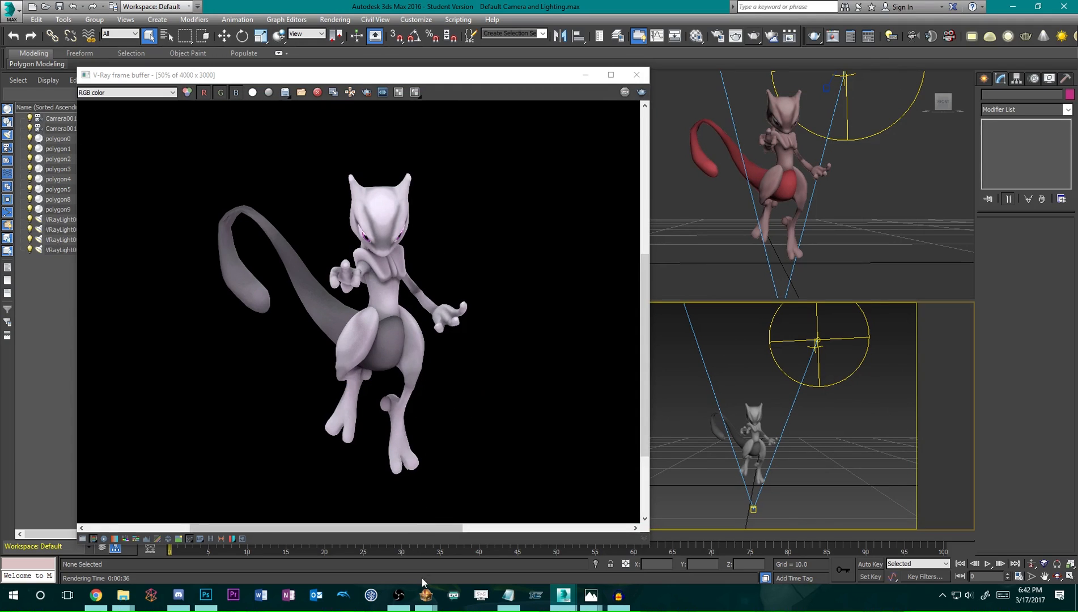
Switch to BrawlBox and open FitMewtwo05.pac from the Armored Mewtwo folder under Models and Textures.
mouse_move(426, 595)
left_click(515, 548)
left_click(133, 115)
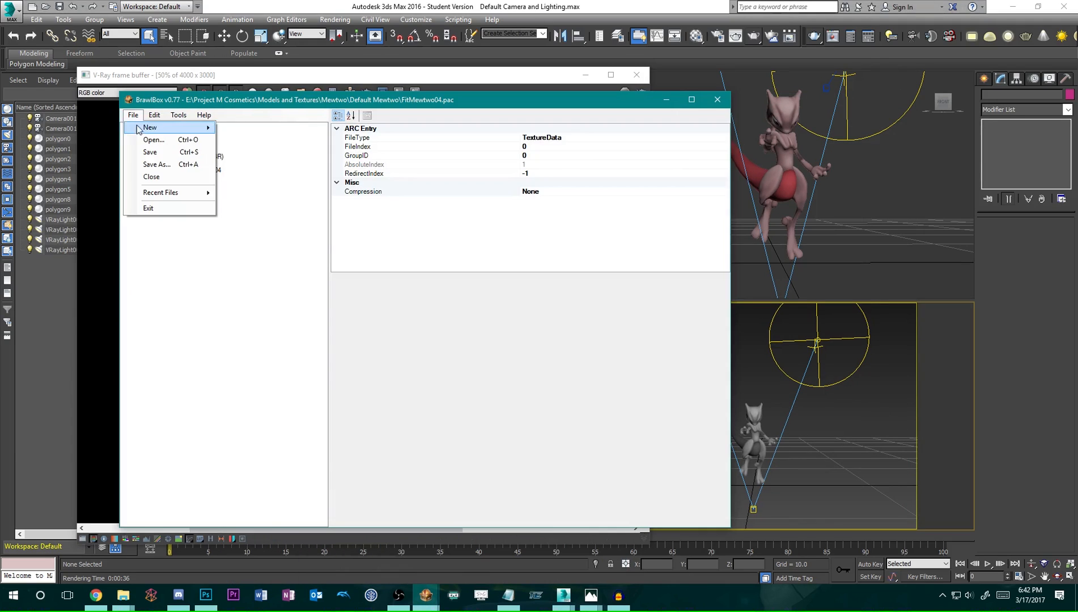
left_click(148, 140)
left_click(361, 139)
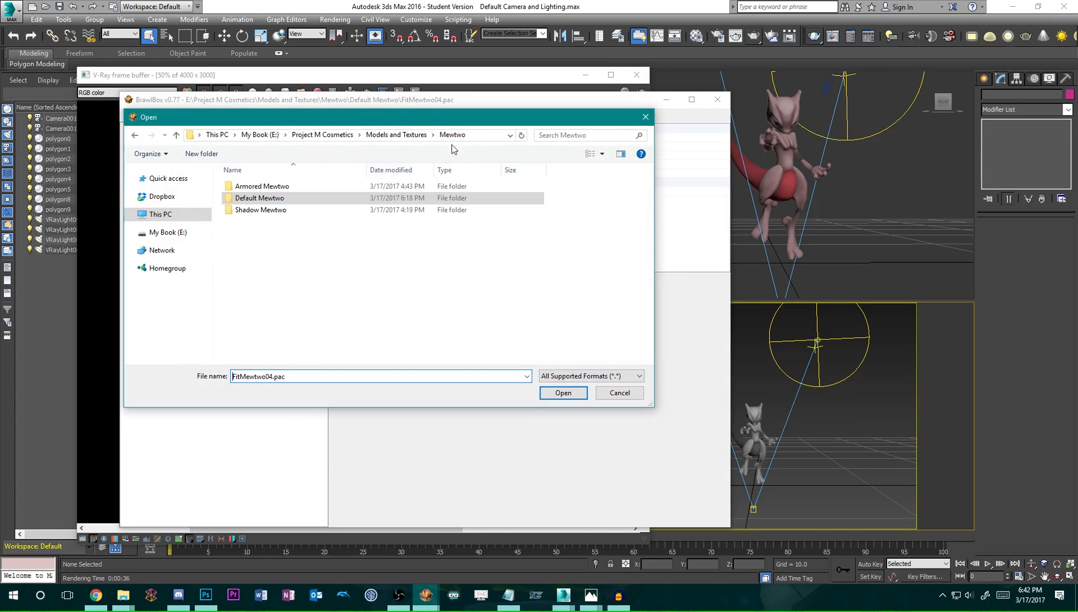
double_click(271, 185)
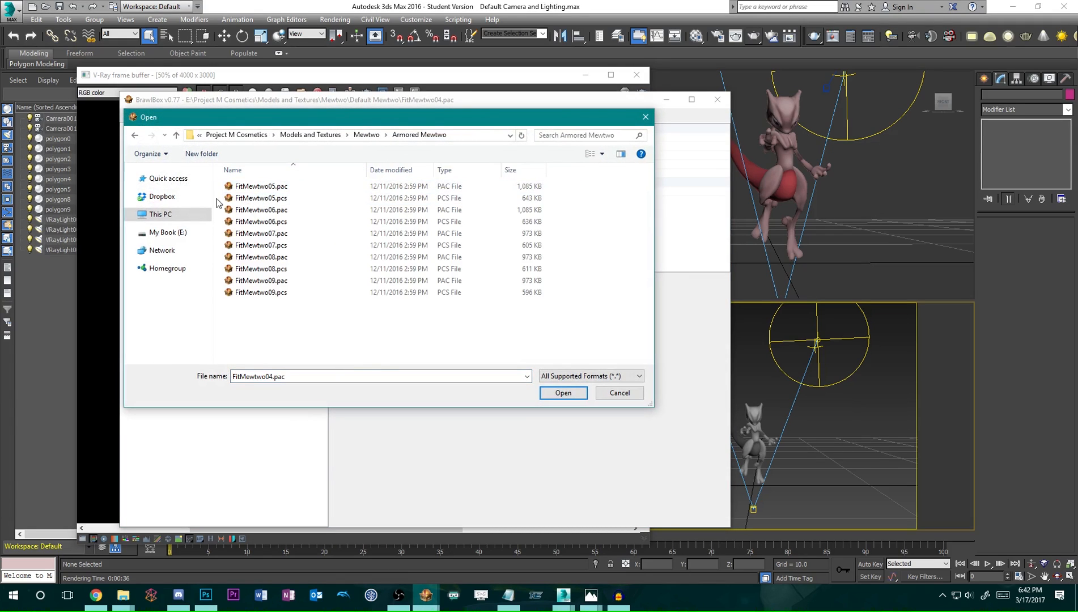
left_click(284, 188)
double_click(283, 189)
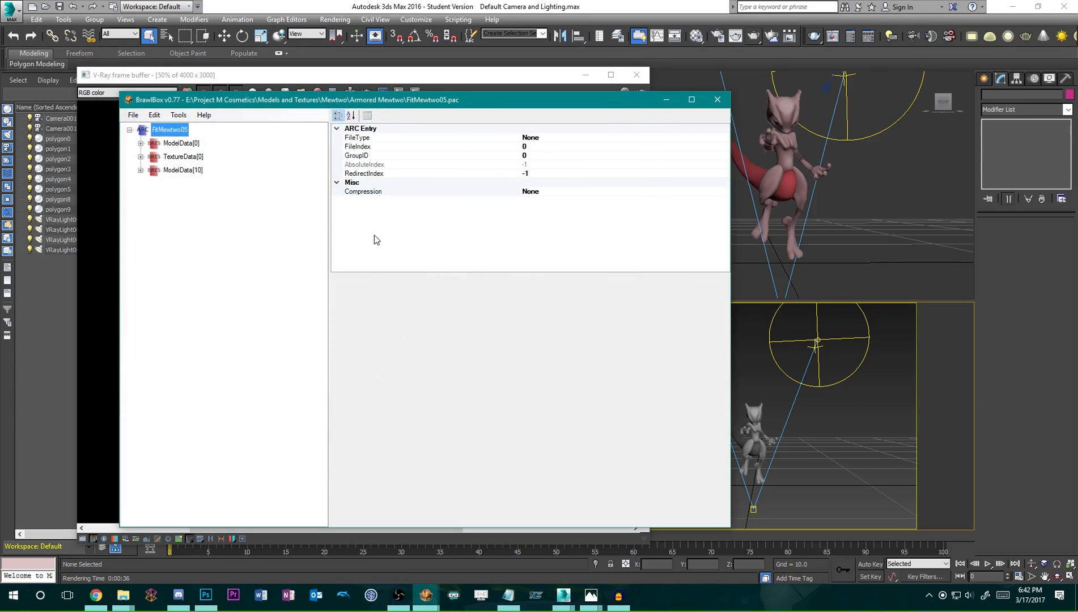
Preview the FitMewtwo05 model under ModelData[0] and expand its component folders.
left_click(140, 142)
left_click(152, 156)
left_click(202, 170)
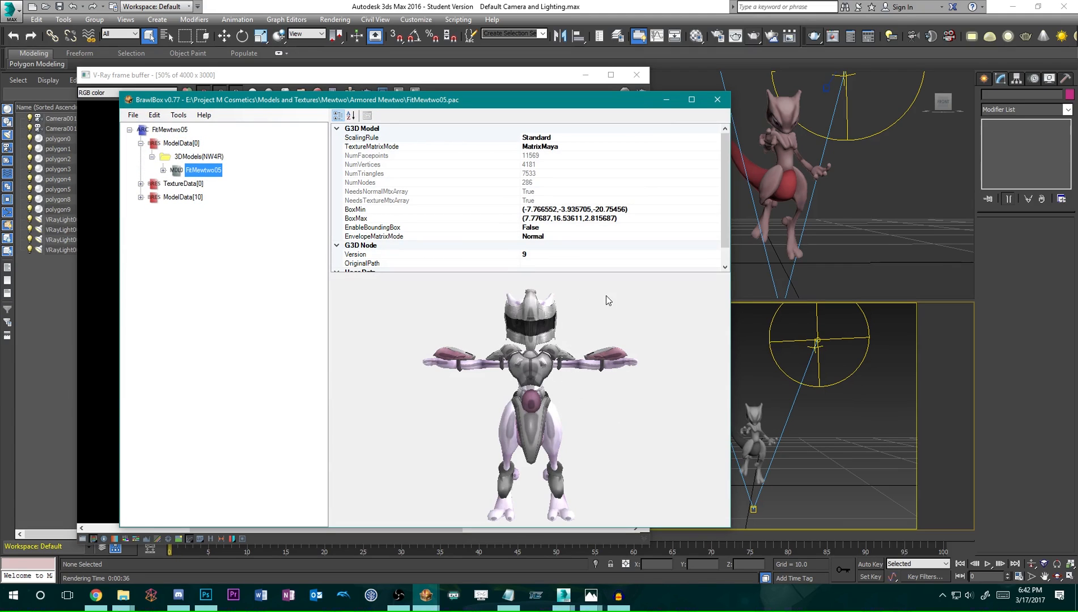
left_click(162, 170)
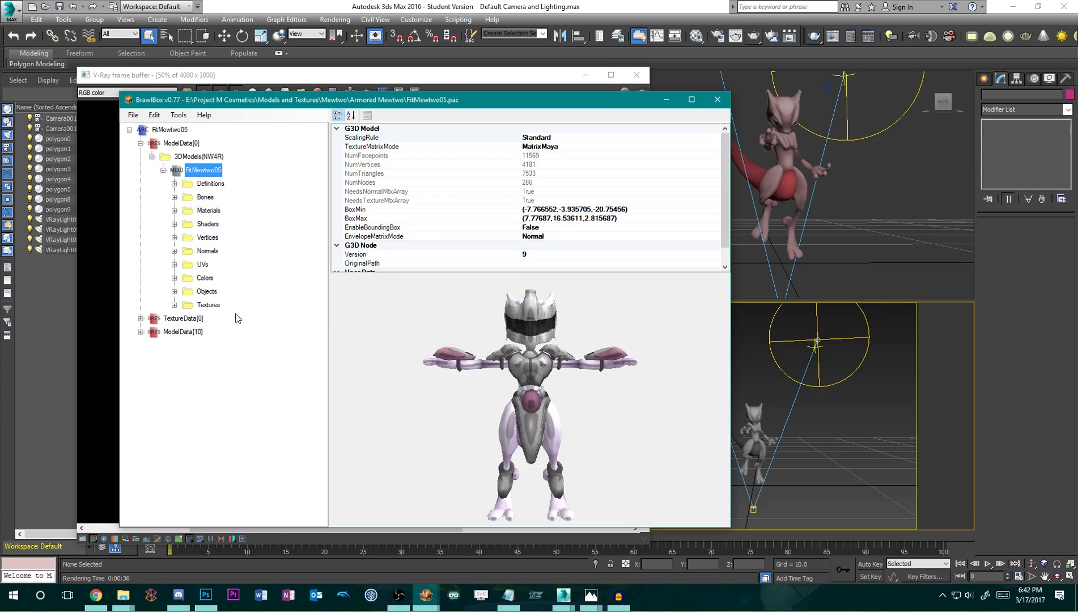
Examine the meshes in FitMewtwo05's Objects folder one by one, from polygon0 to Visor.
left_click(173, 291)
left_click(221, 185)
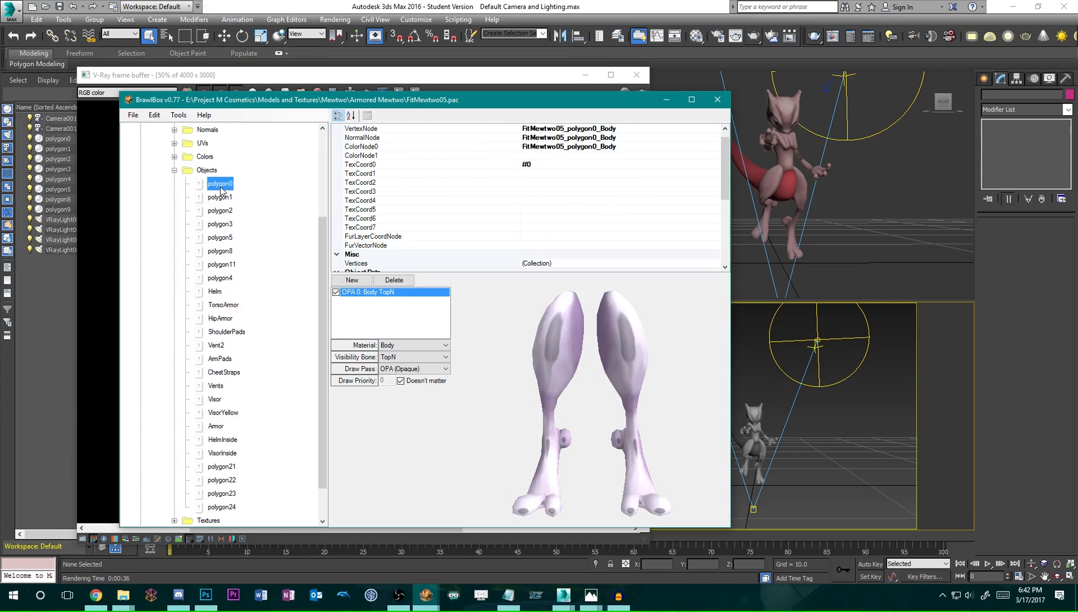
key("Down")
key("Down")
key("Down")
key("Down")
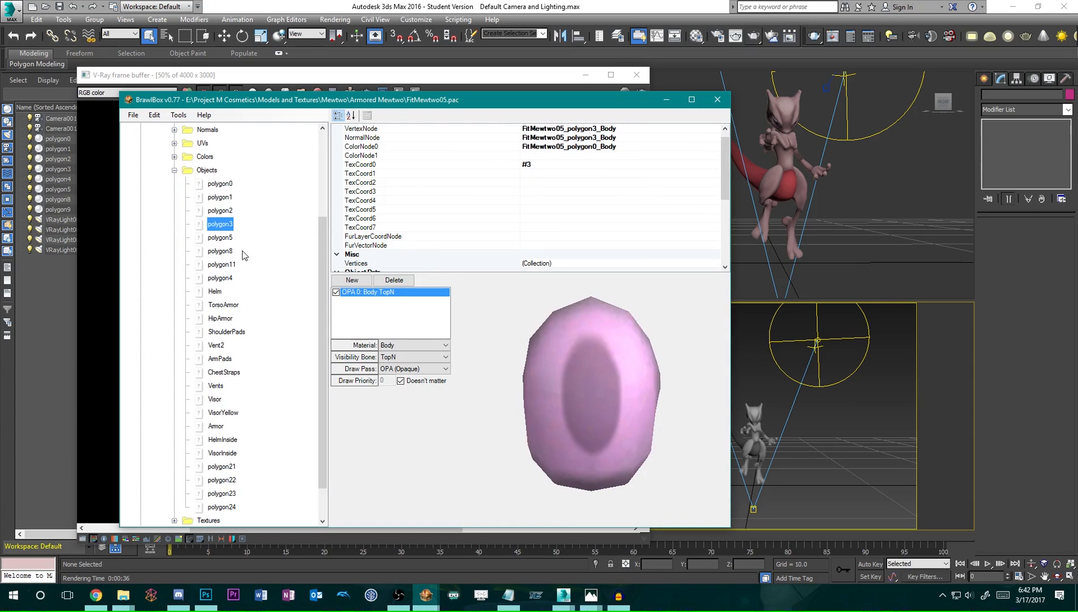
key("Down")
key("Down")
key("Down")
key("Down")
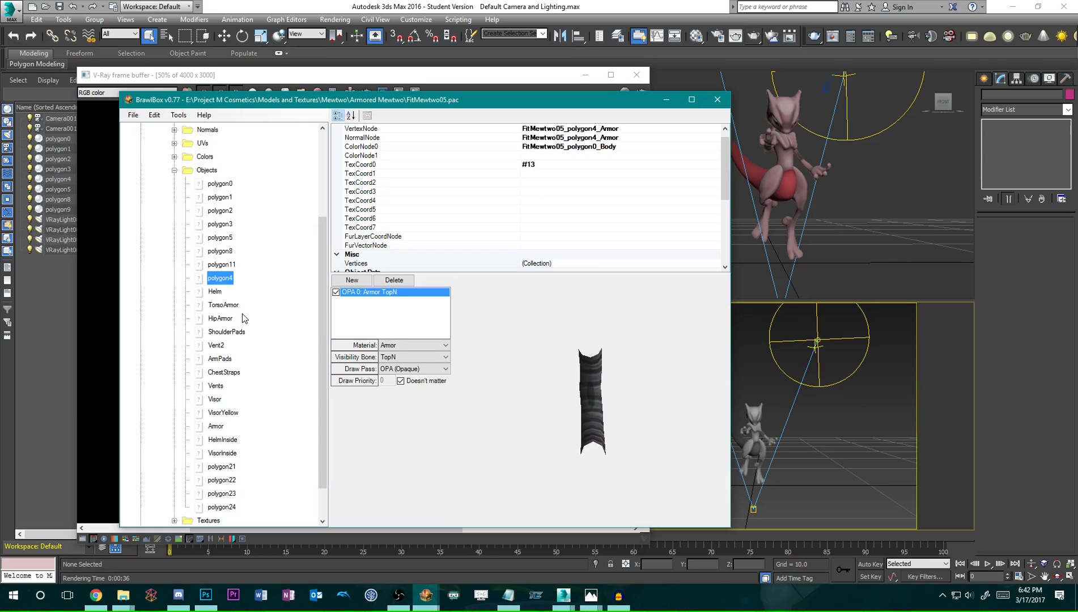
key("Down")
key("Down")
key("Down")
key("Down")
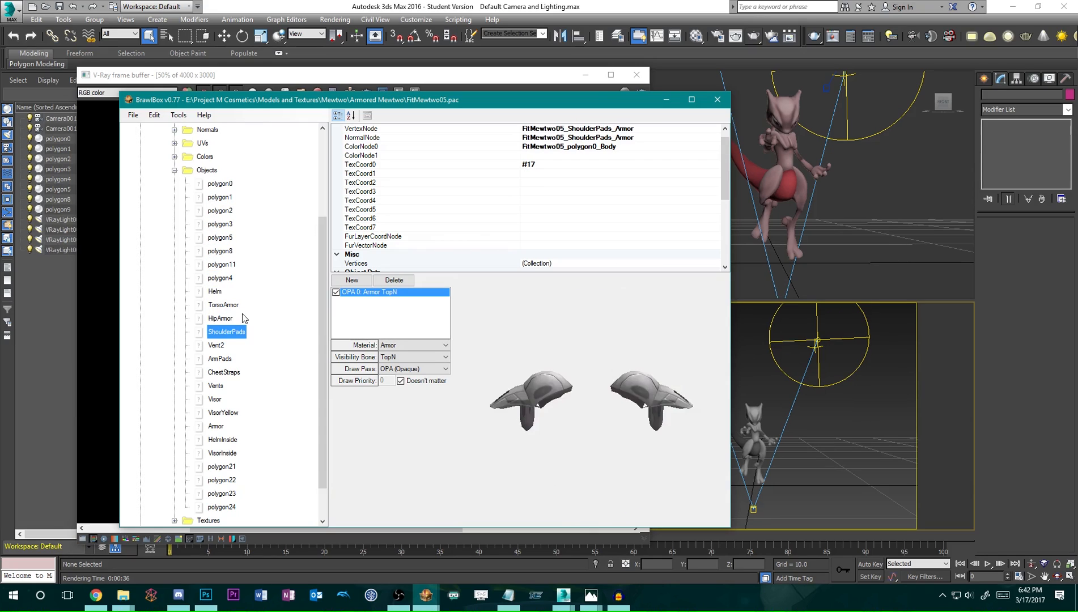
key("Down")
key("Down")
key("Down")
key("Down")
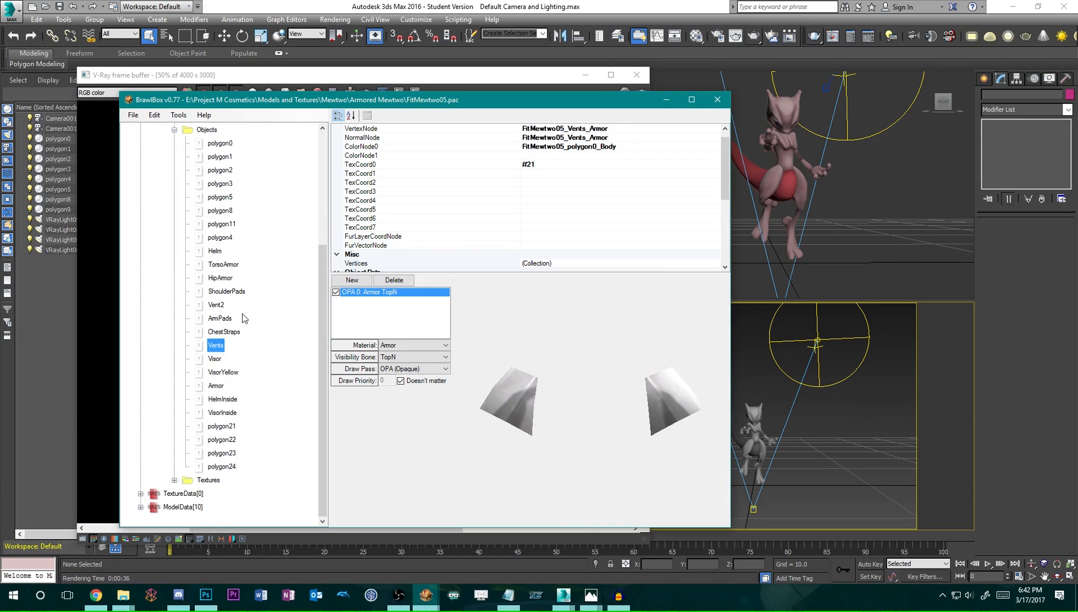
key("Down")
Delete the VisorYellow object from FitMewtwo05, including its vertex node.
right_click(229, 372)
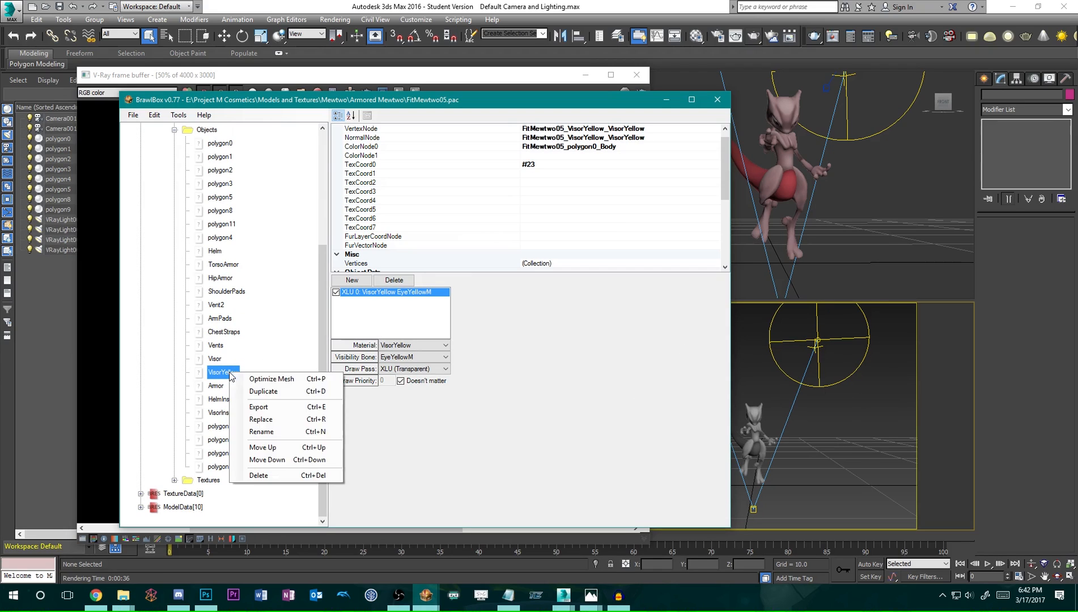
left_click(282, 478)
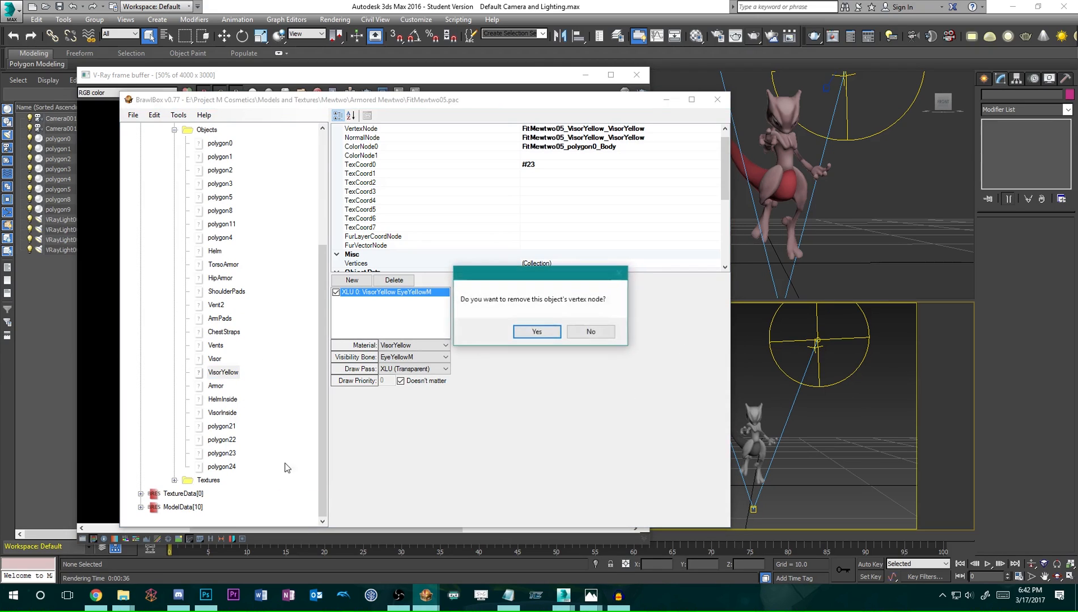
key("Return")
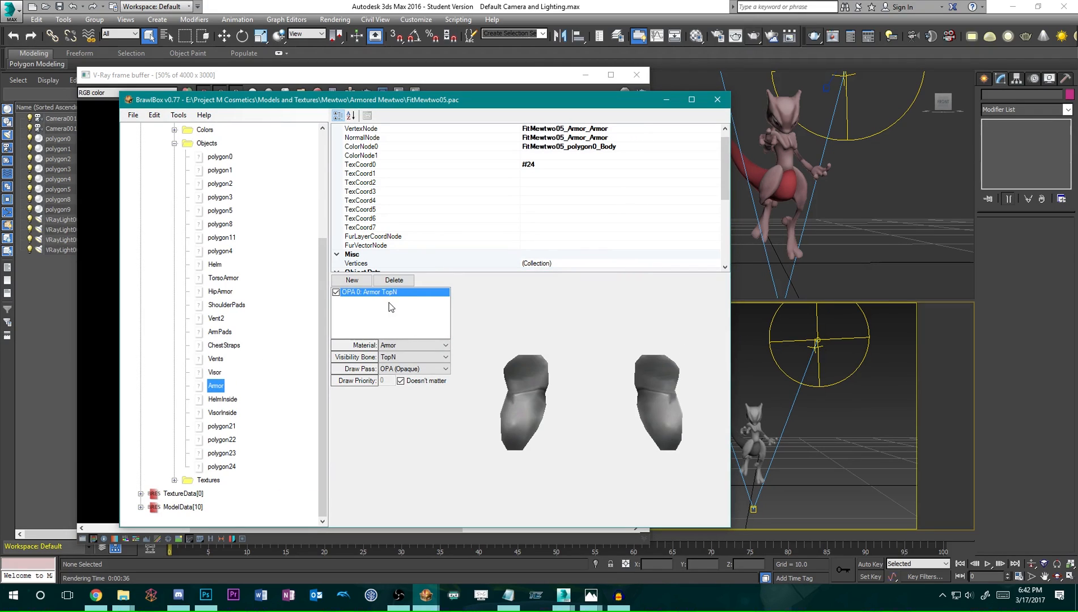
Examine the remaining FitMewtwo05 objects from HelmInside to polygon24, checking the material and visibility bone of each.
key("Down")
key("Down")
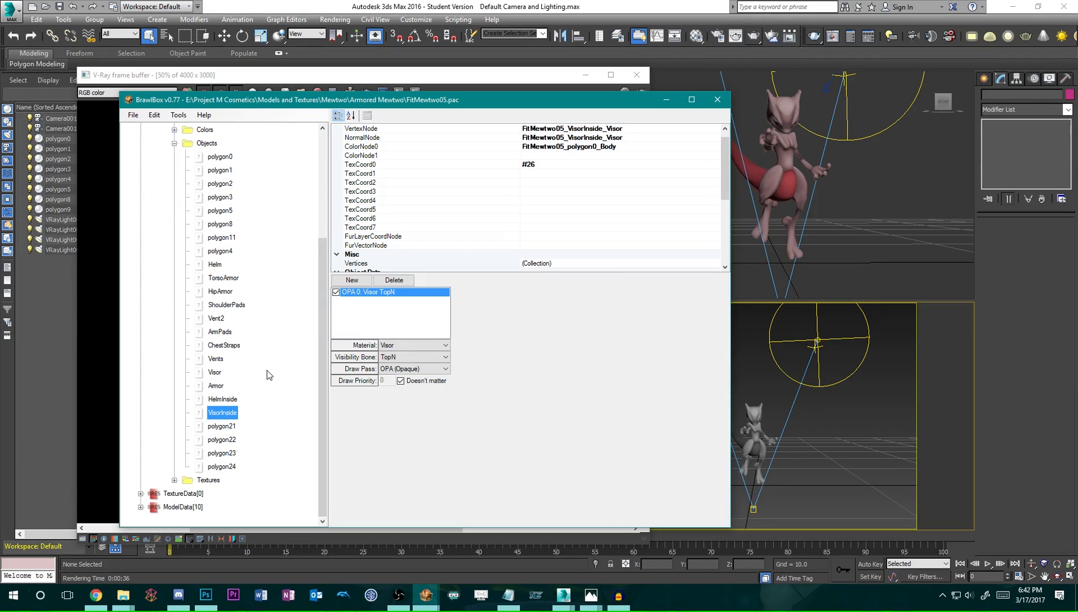
key("Up")
key("Down")
key("Down")
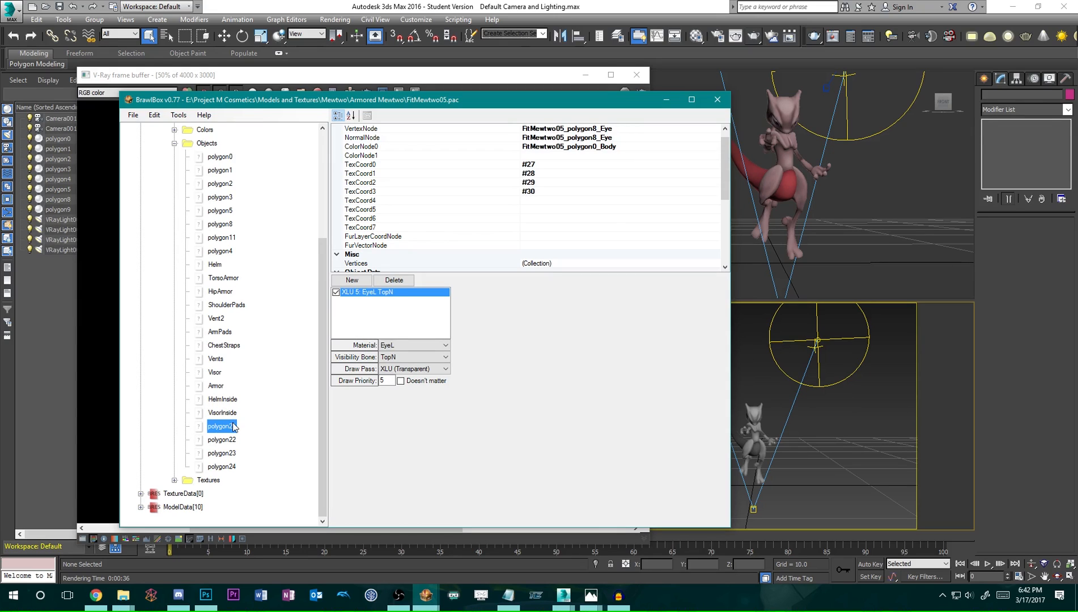
key("Down")
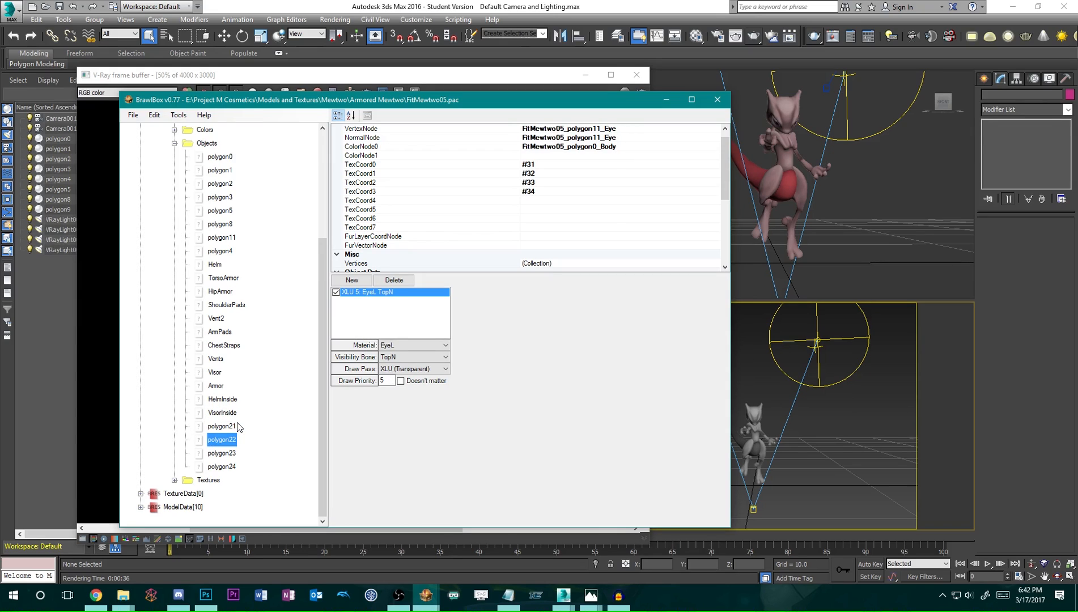
key("Down")
key("Down")
key("Up")
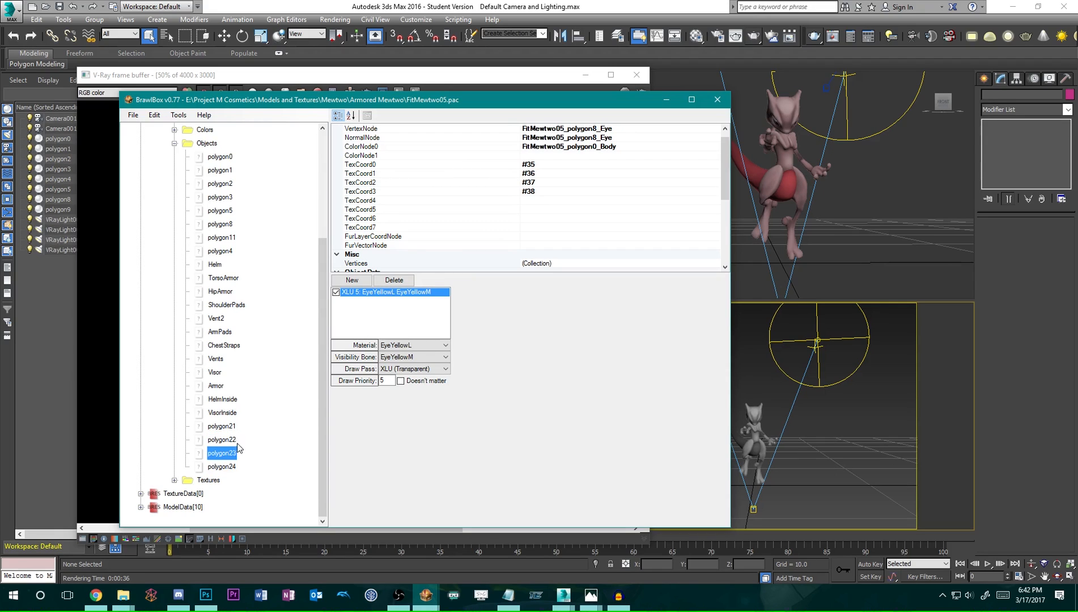
Delete the yellow-eye objects polygon23 and polygon24 along with their associated nodes.
right_click(232, 458)
left_click(271, 543)
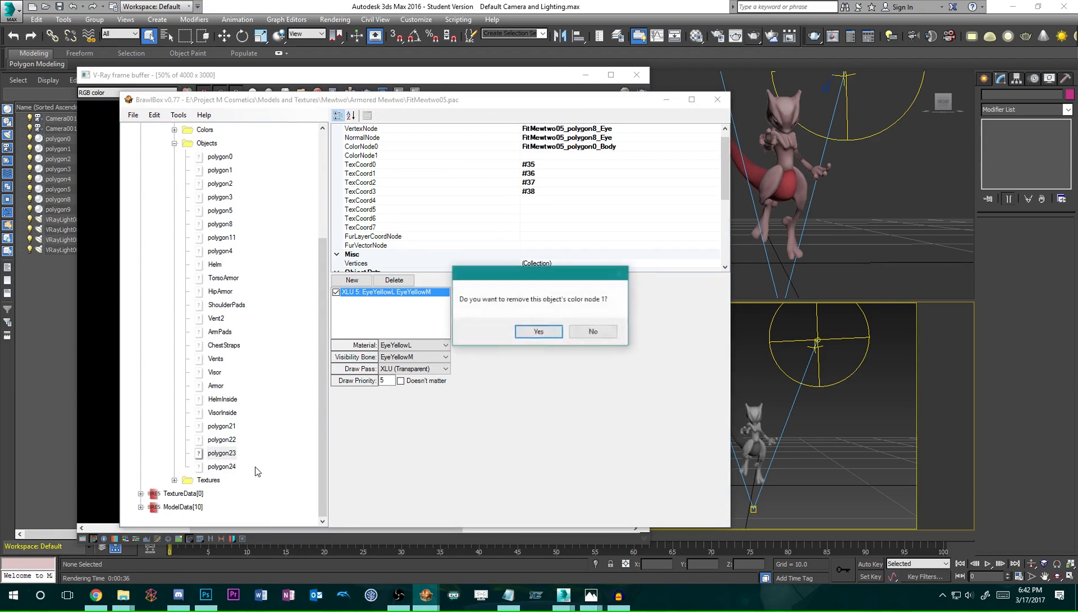
key("Return")
right_click(229, 468)
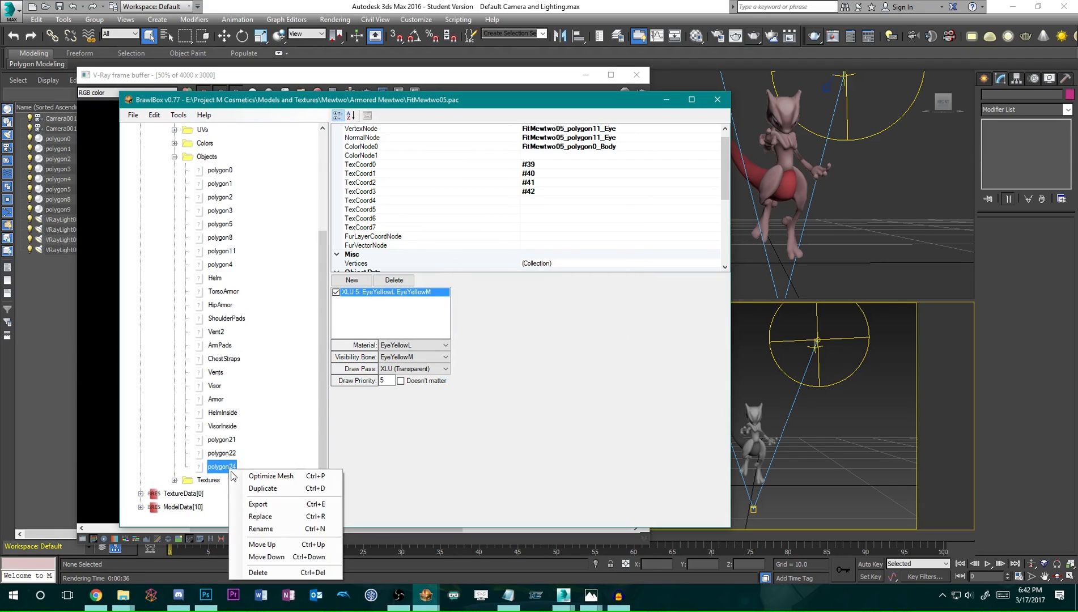
left_click(271, 572)
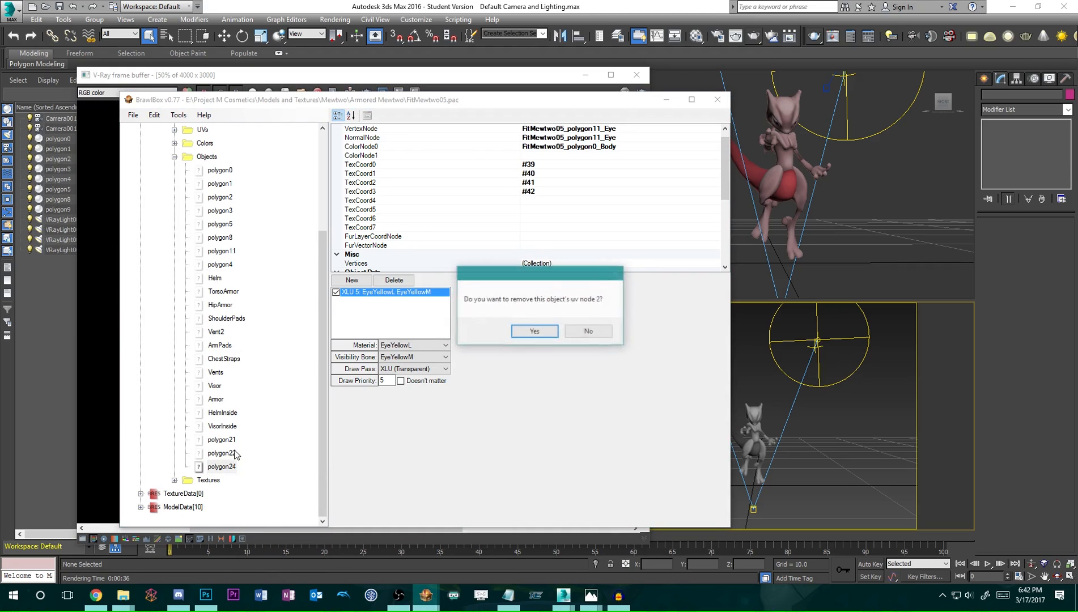
key("Return")
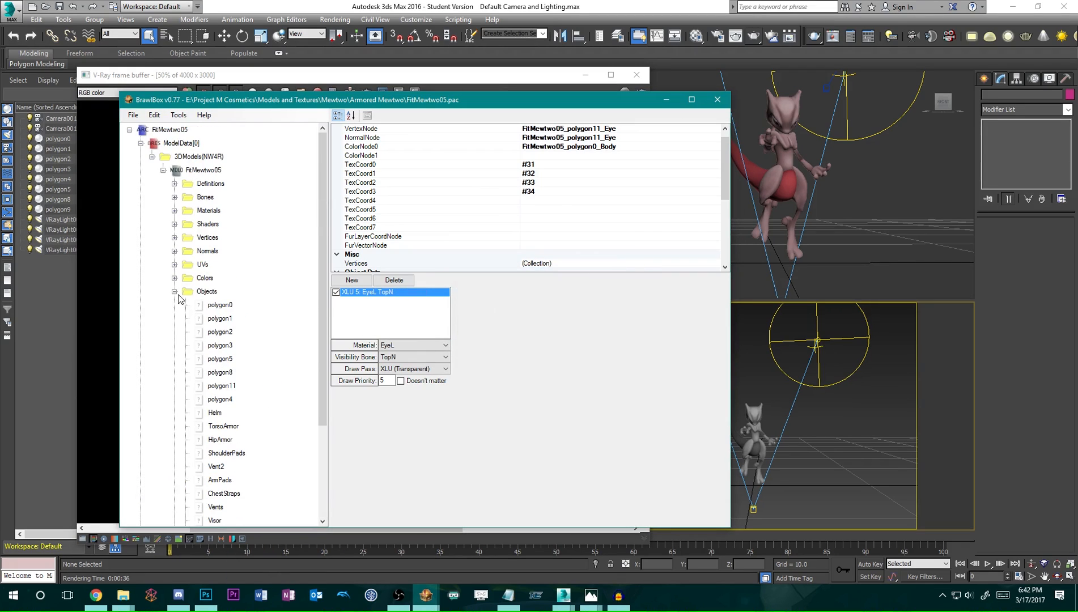
Collapse the FitMewtwo05 model's folders and preview the model in a maximised Advanced Model Editor.
left_click(174, 291)
left_click(215, 172)
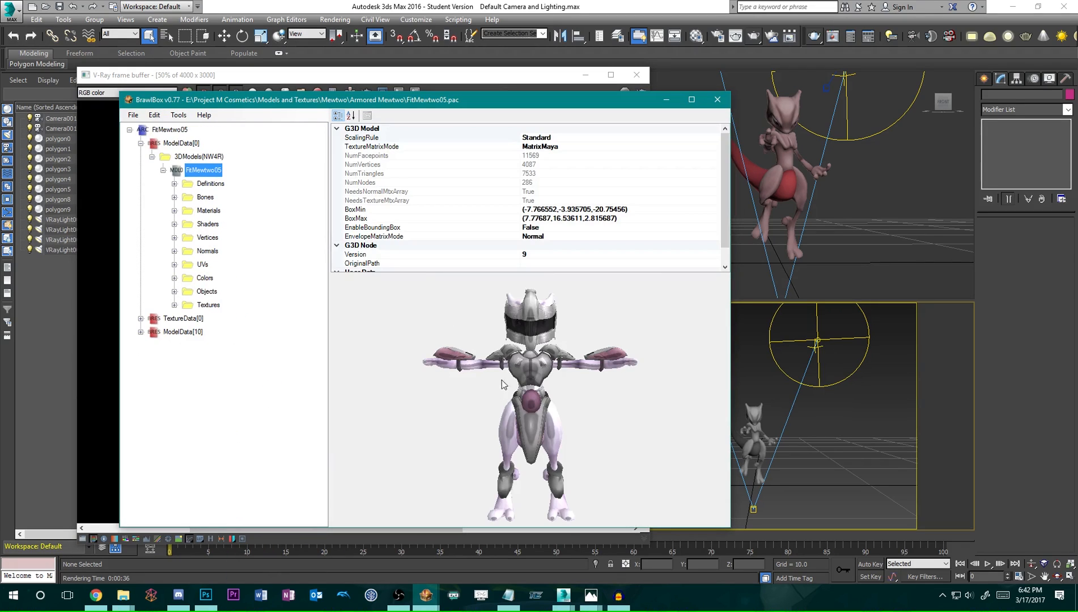
left_click(163, 170)
right_click(205, 175)
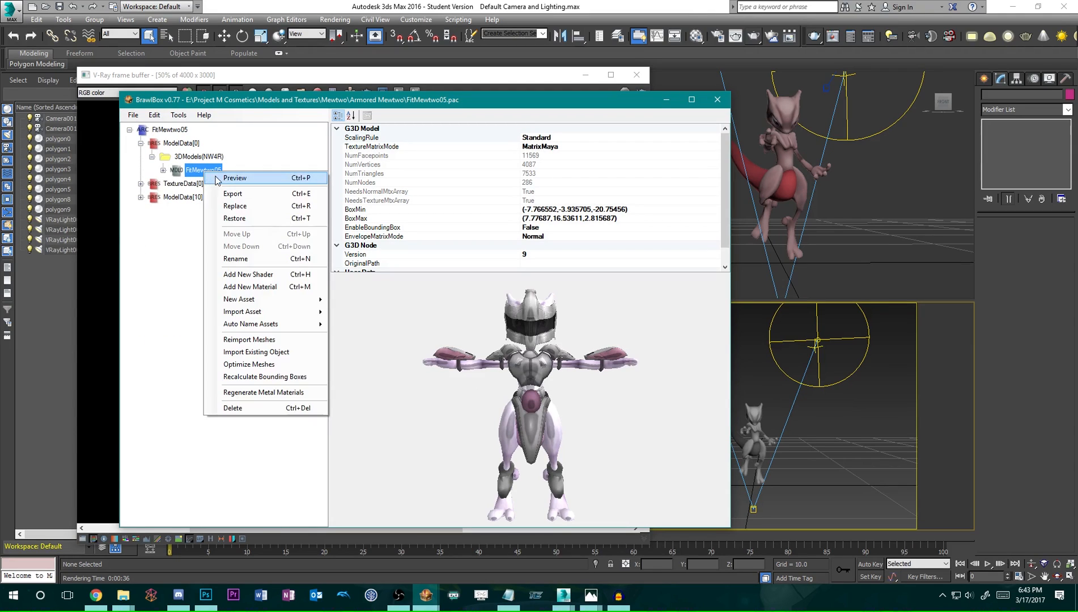
left_click(218, 177)
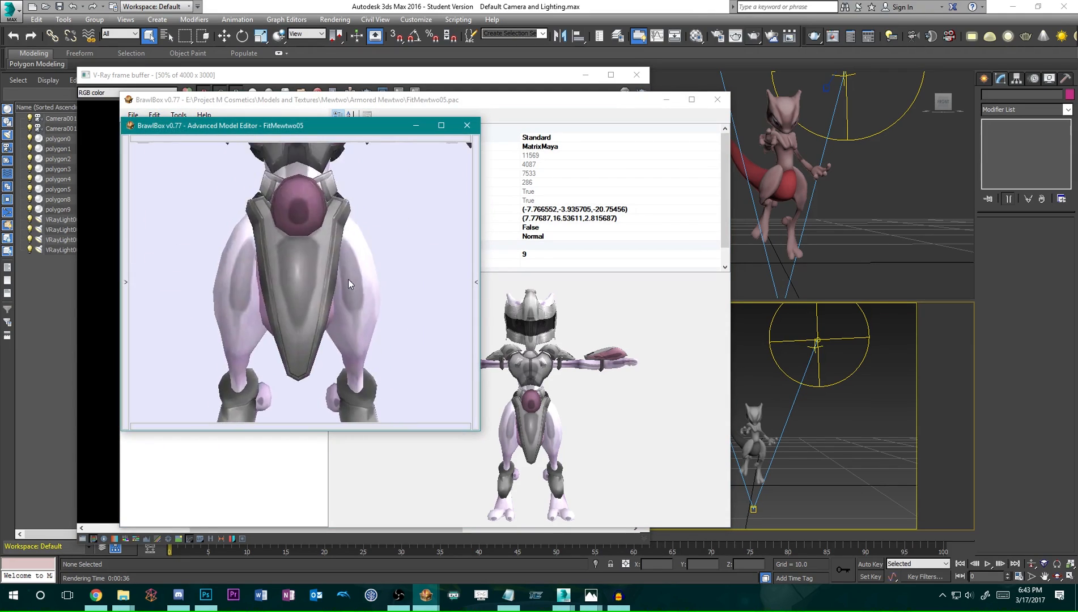
left_click(441, 126)
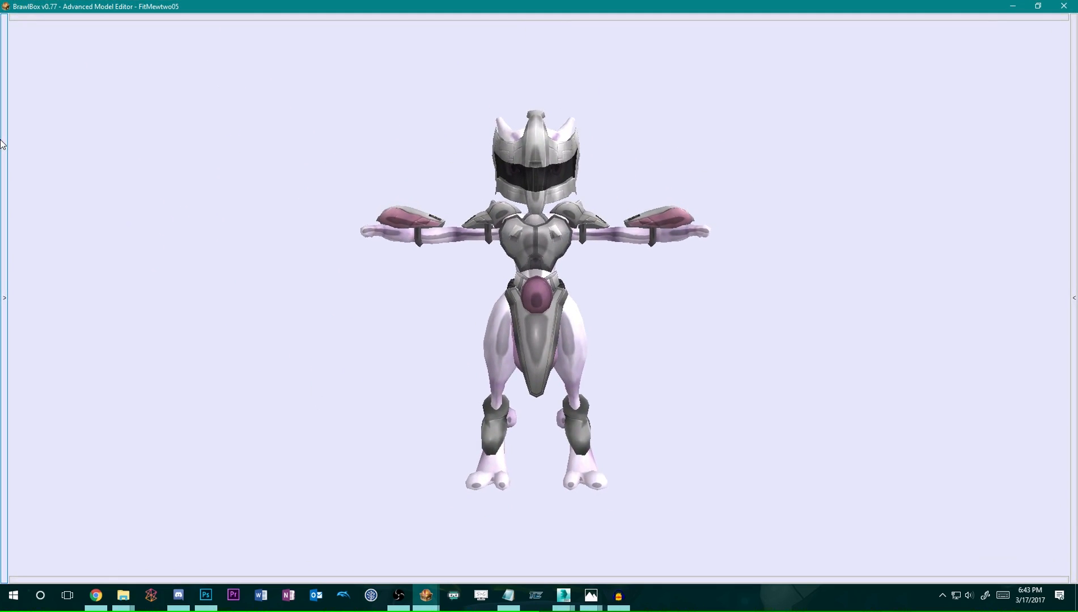
Load MewtwoTrophy.chr0 from Project M Cosmetics > Poses > Mewtwo > Trophy Pose and apply the MewtwoTrophy animation to the model.
left_click(4, 181)
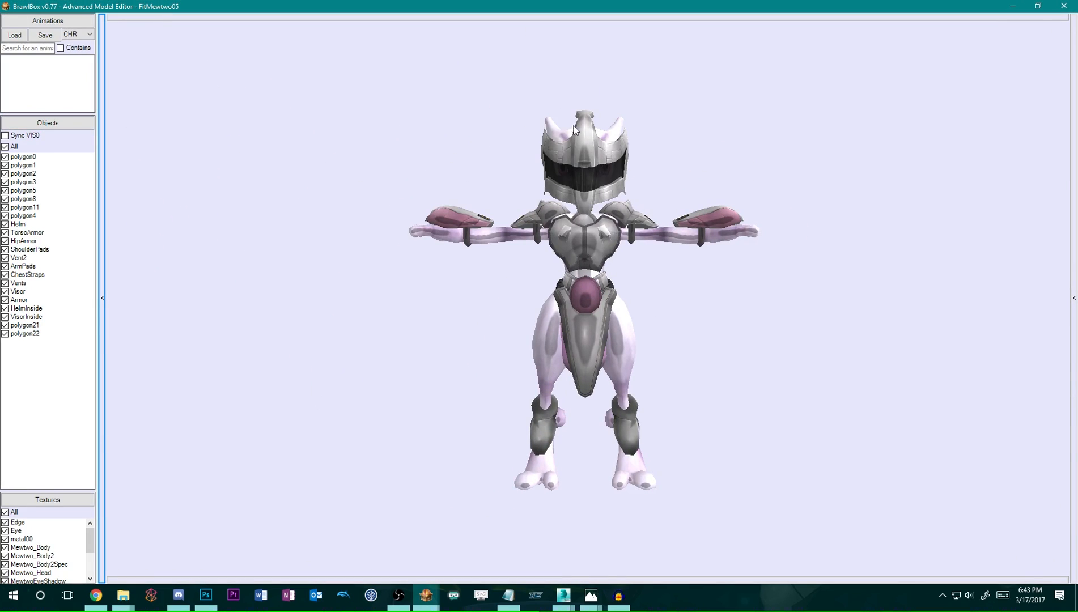
left_click(14, 36)
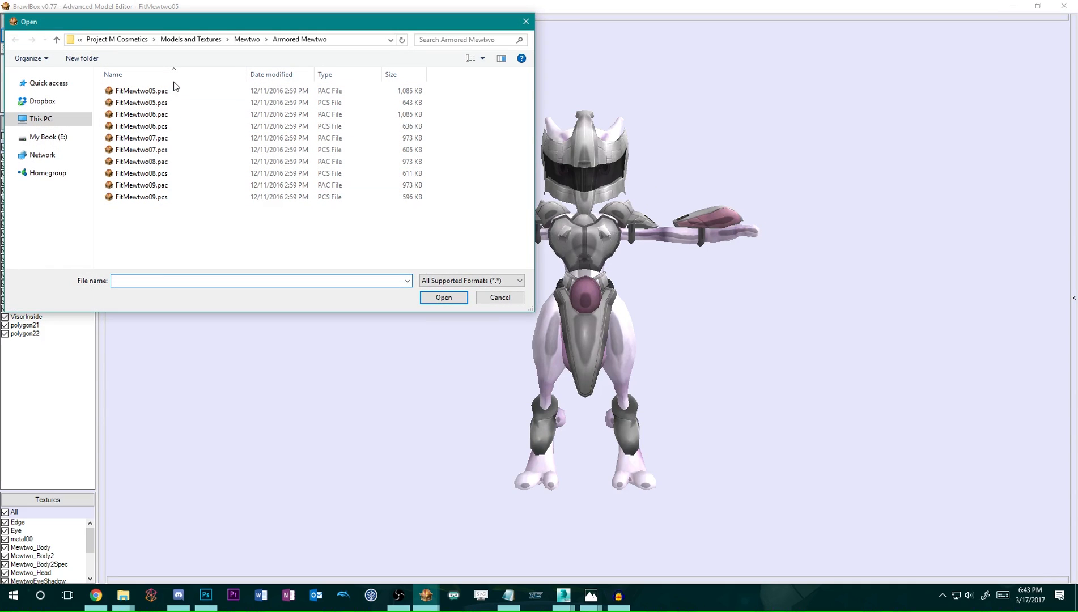
left_click(247, 39)
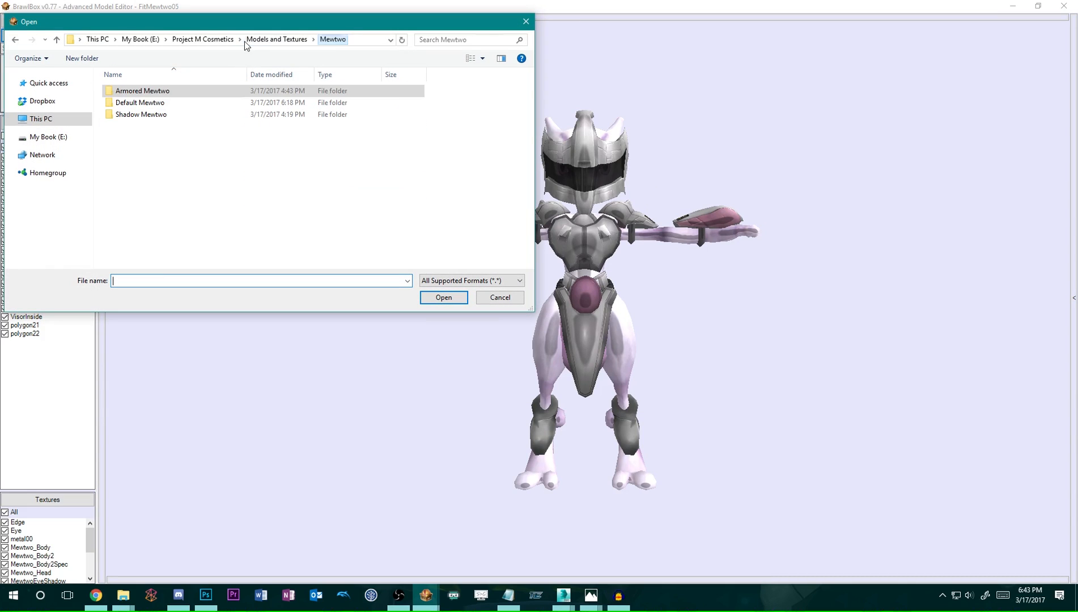
left_click(203, 40)
double_click(137, 102)
double_click(140, 94)
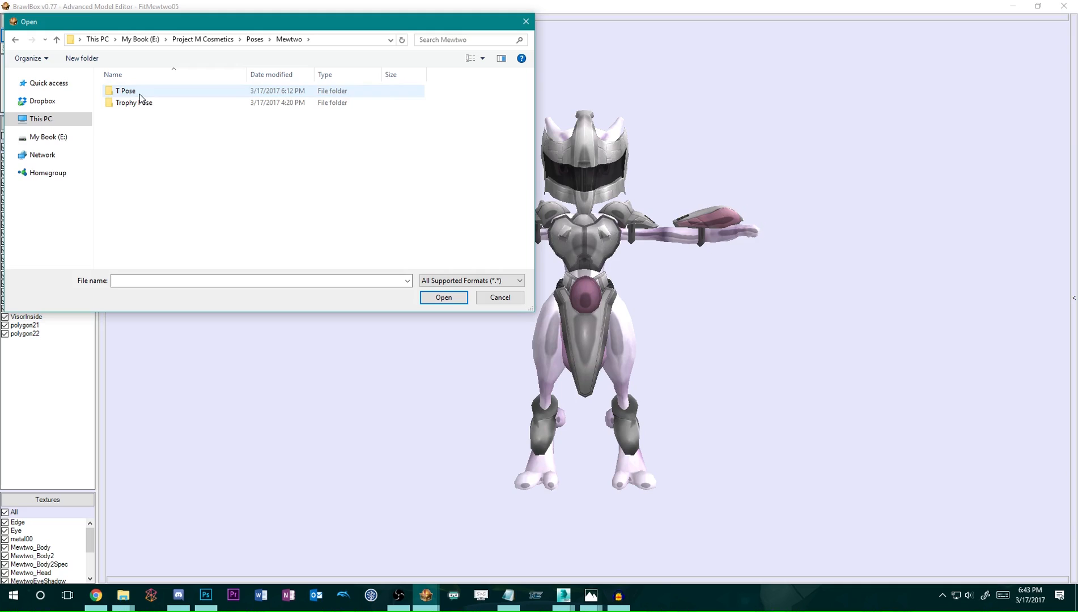
double_click(142, 104)
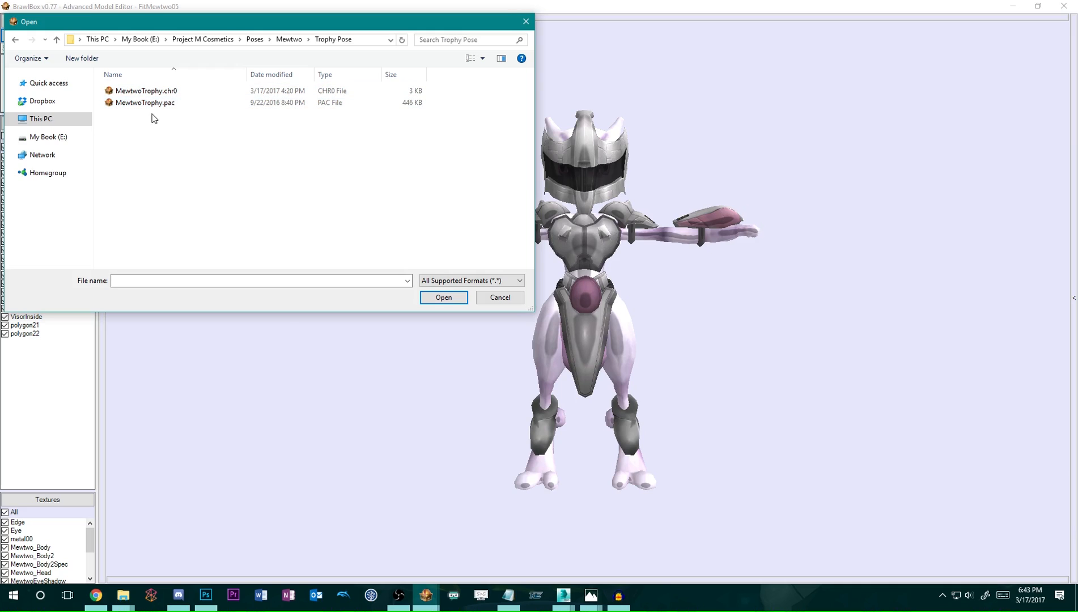
double_click(175, 92)
left_click(21, 74)
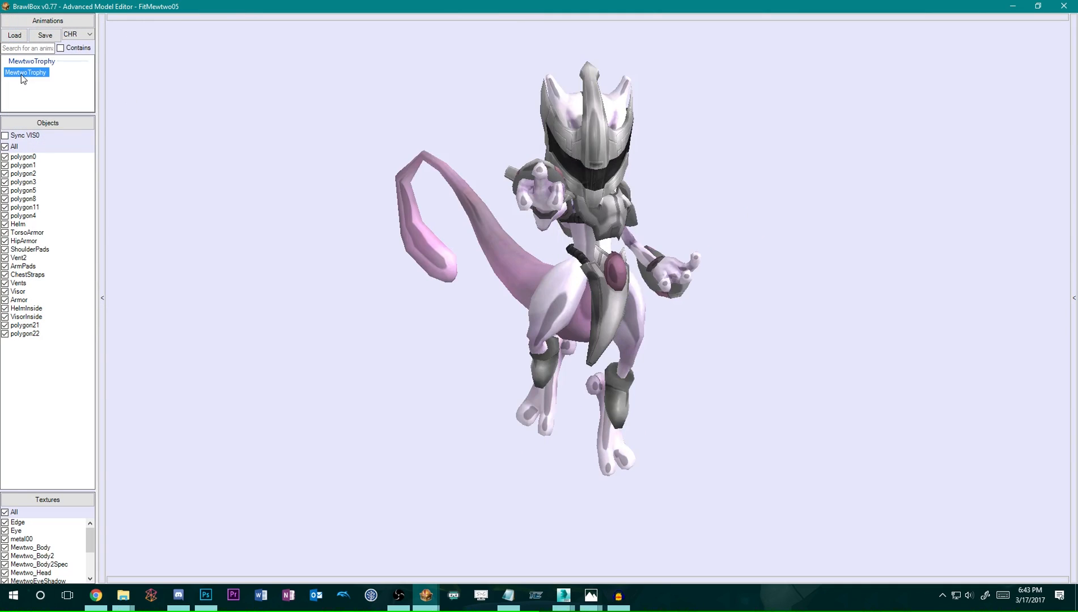
Copy all bone transforms from the MewtwoTrophy pose, deselect the animation, and paste them onto the T-posed model.
left_click(528, 576)
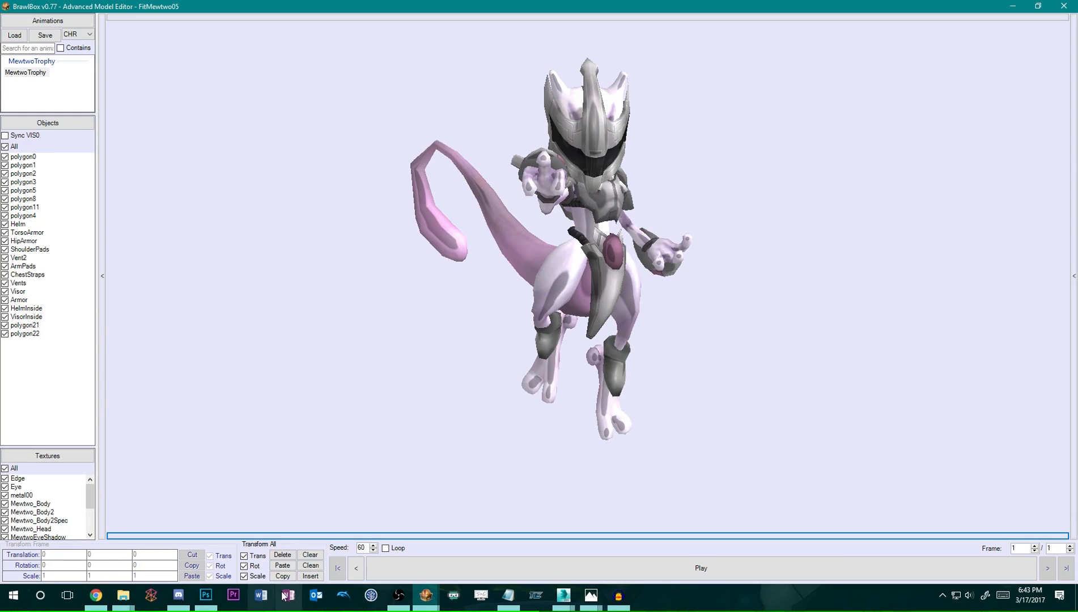
left_click(1073, 96)
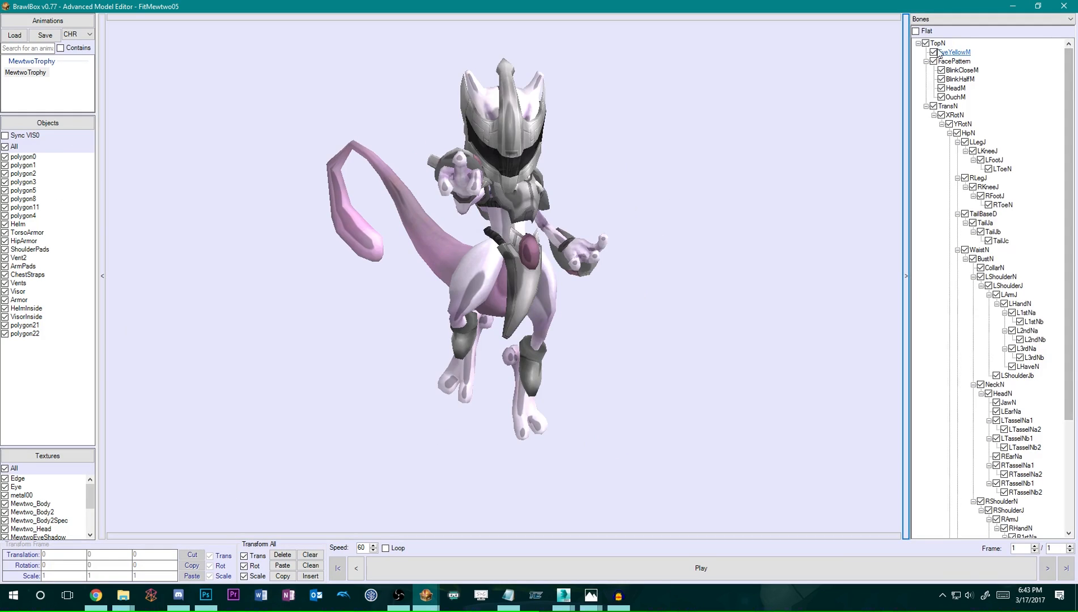
left_click(288, 577)
left_click(60, 82)
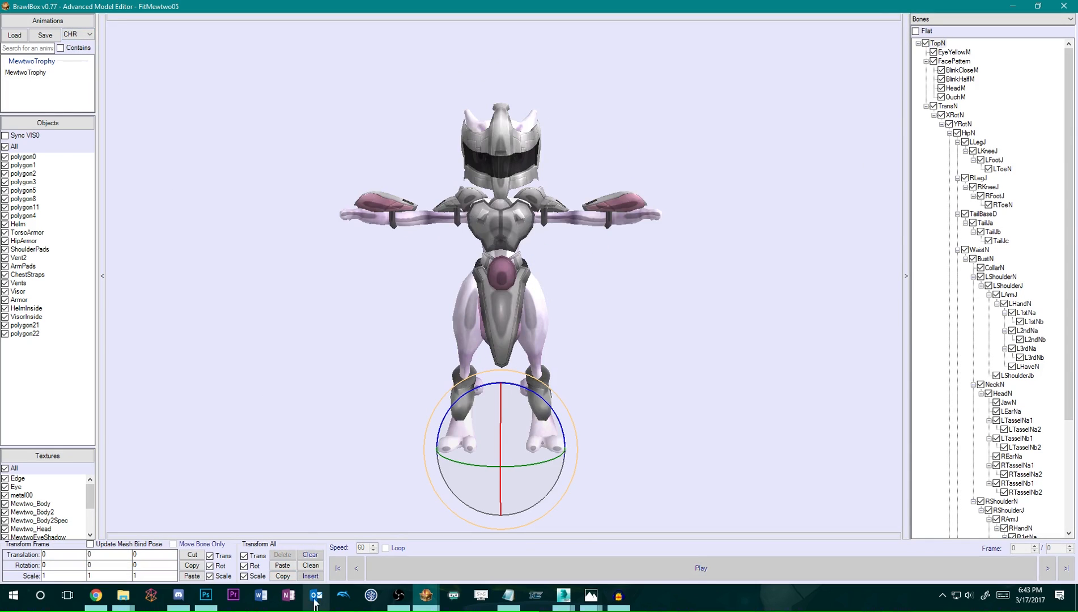
left_click(282, 565)
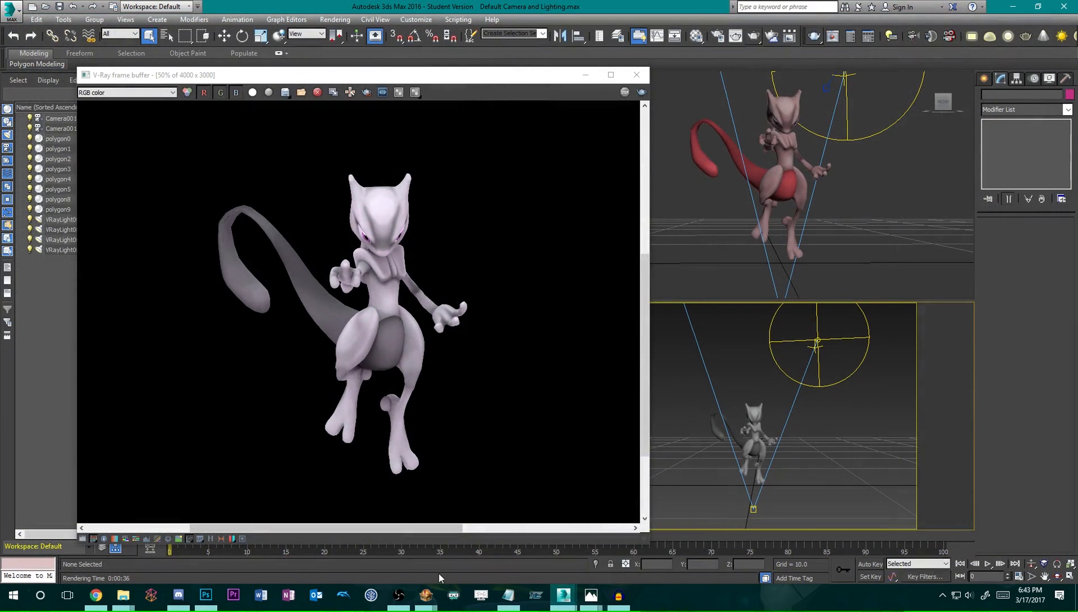
Return to the BrawlBox window with FitMewtwo05.pac and inspect the posed model in its preview.
mouse_move(426, 595)
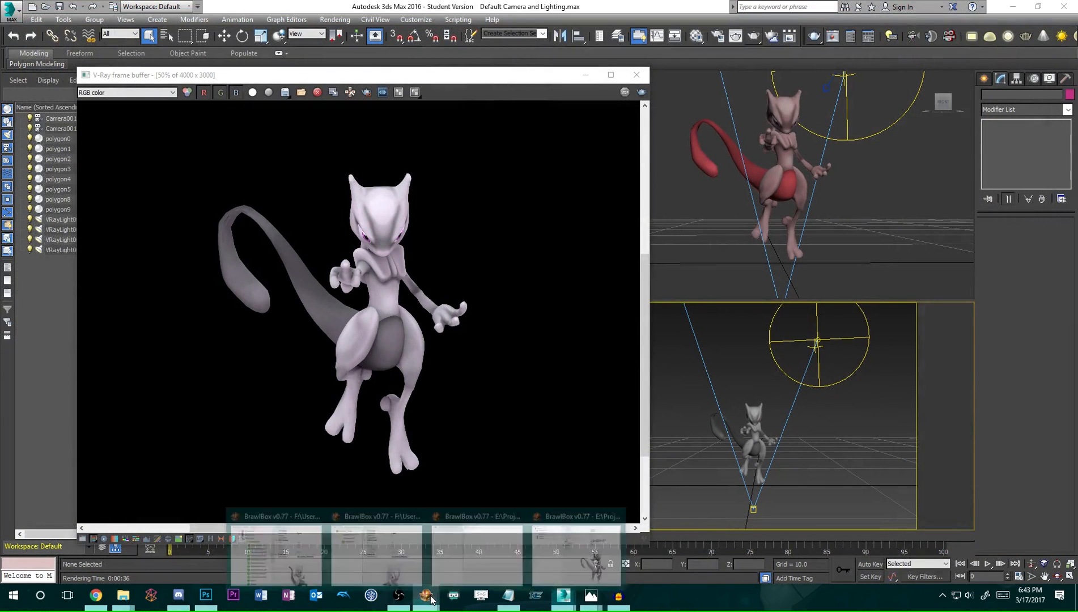
left_click(613, 558)
scroll(536, 422, "down", 3)
right_click_drag(532, 404, 571, 429)
scroll(530, 430, "up", 4)
Export the FitMewtwo05 model as a DAE file into Project M Cosmetics > Models and Textures > Mewtwo > Armored Mewtwo.
right_click(212, 177)
left_click(247, 196)
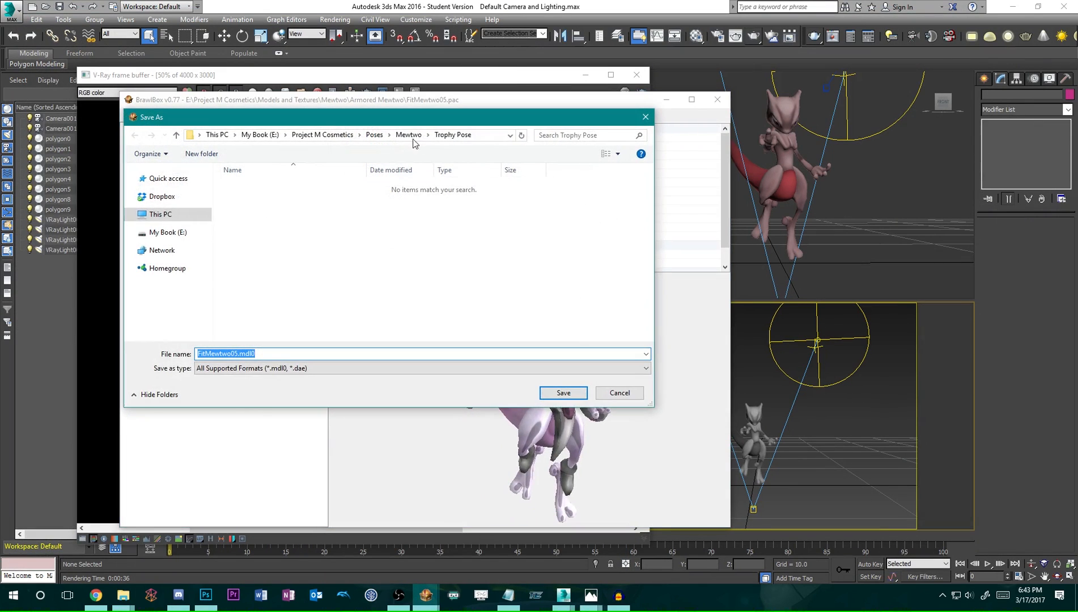
left_click(324, 135)
double_click(270, 200)
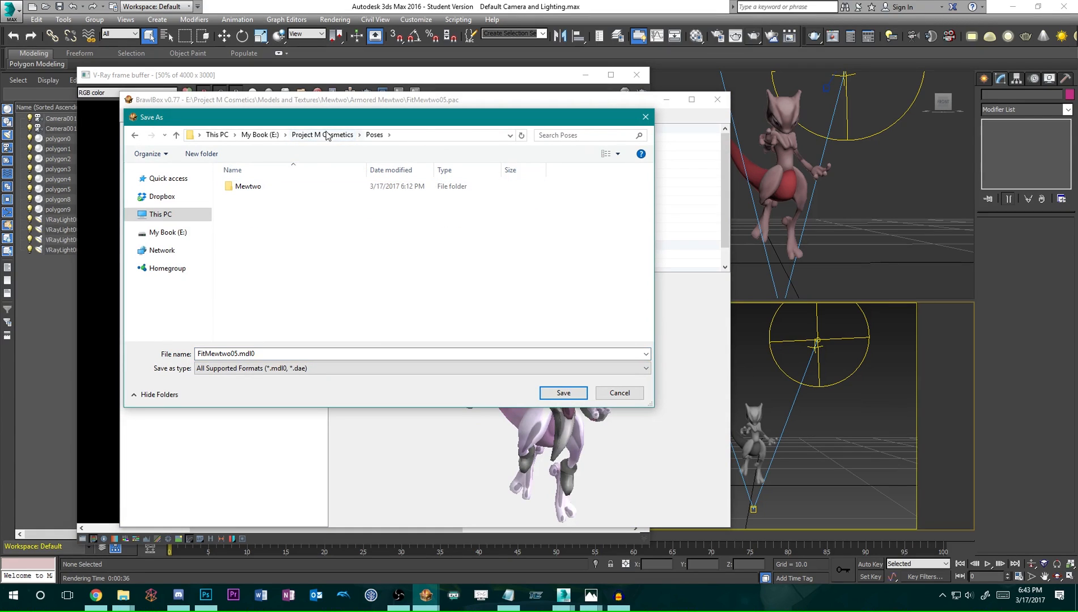
left_click(321, 135)
double_click(291, 187)
left_click(289, 187)
double_click(289, 187)
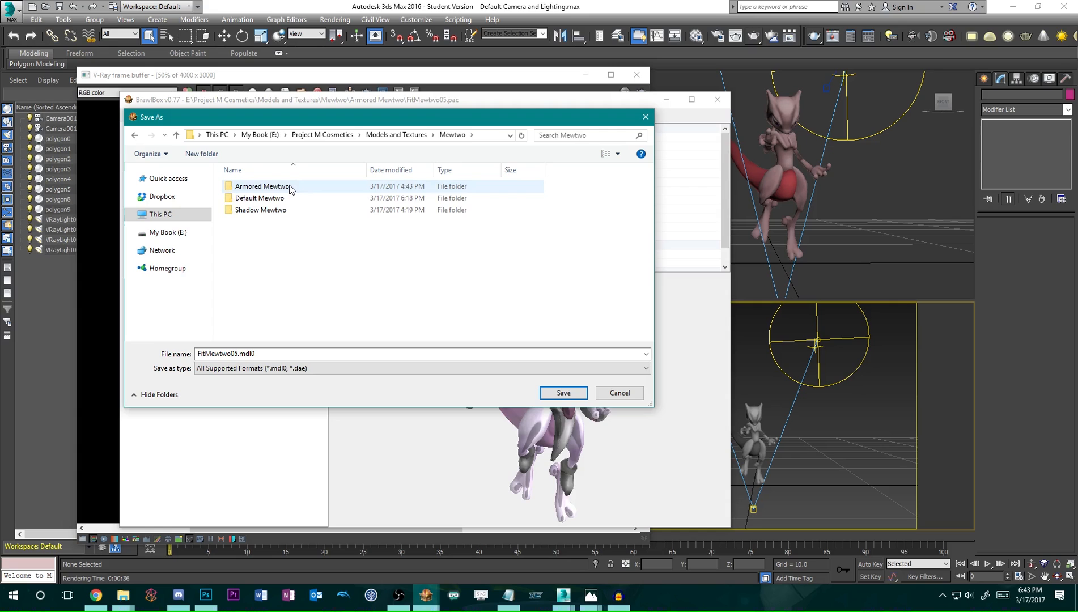
double_click(274, 187)
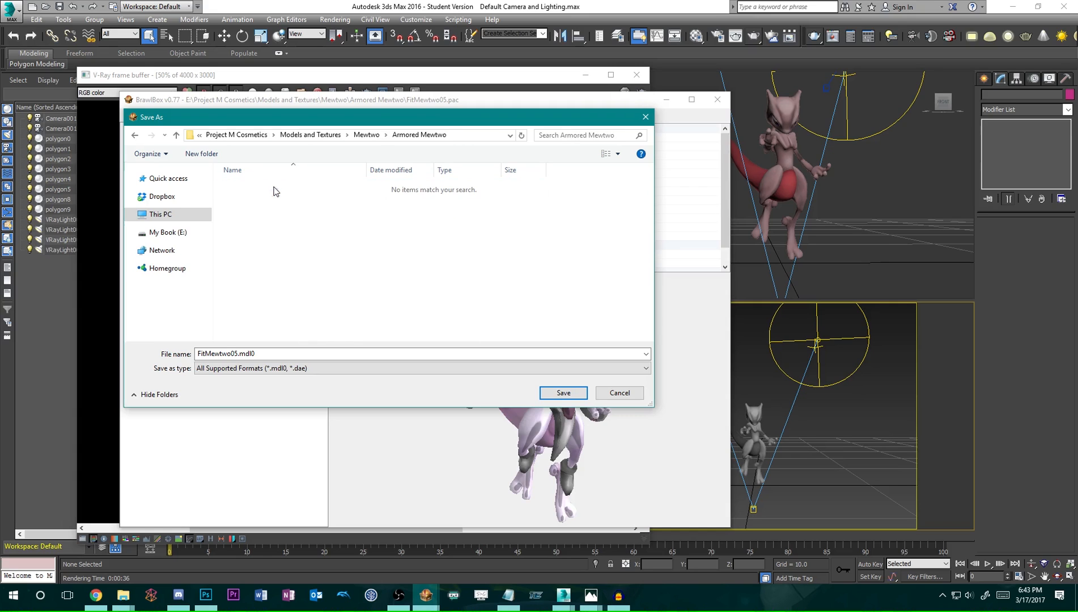
left_click(264, 369)
left_click(244, 397)
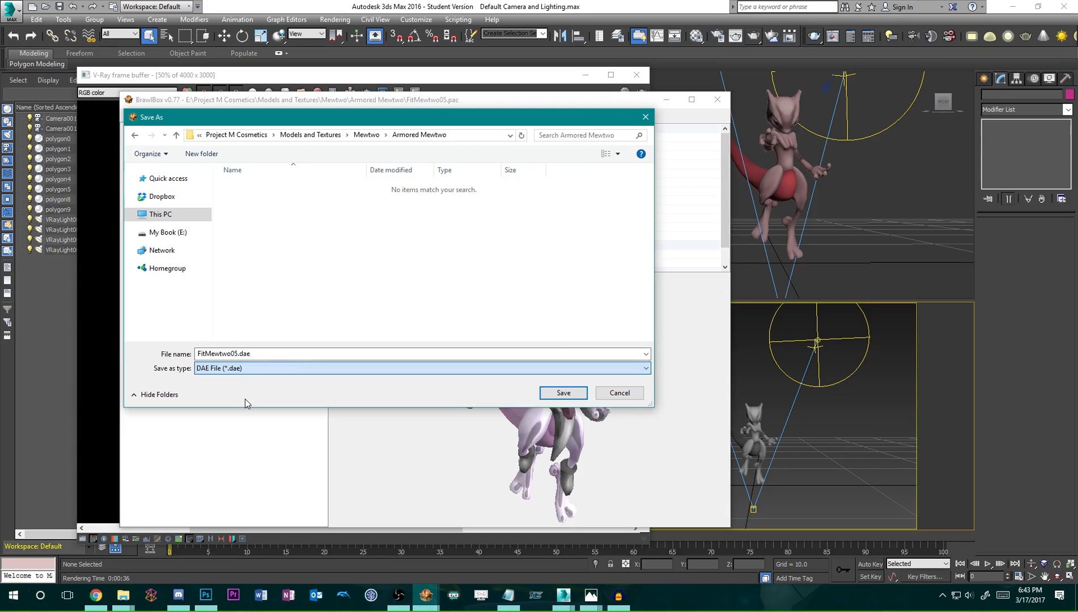
left_click(564, 393)
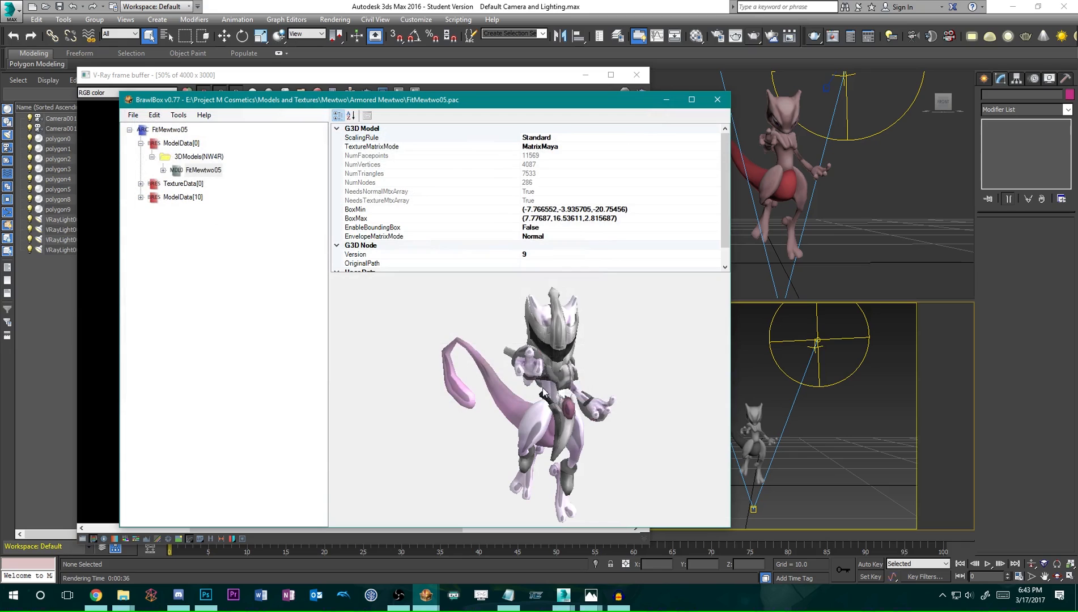
Export all textures of TextureData[0] in Portable Network Graphics format to the Armored Mewtwo folder under Models and Textures.
right_click(189, 183)
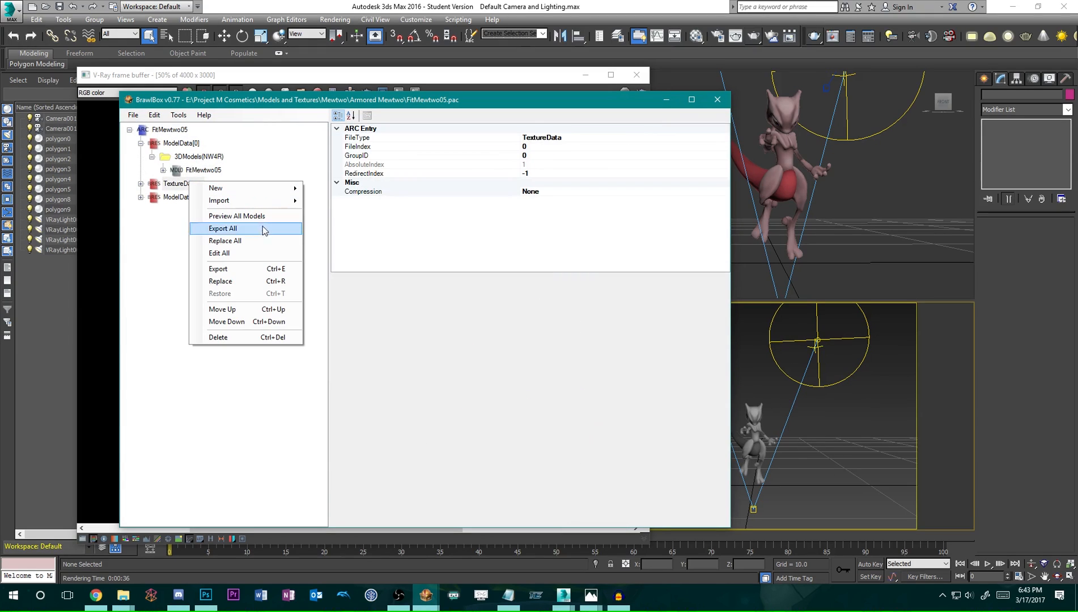
left_click(263, 228)
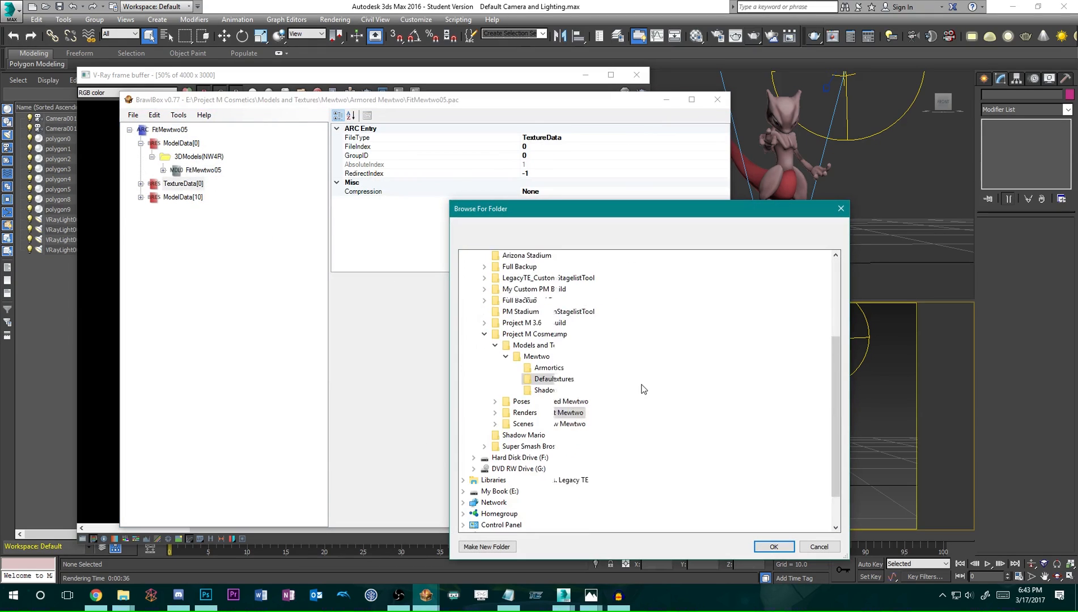
left_click(561, 356)
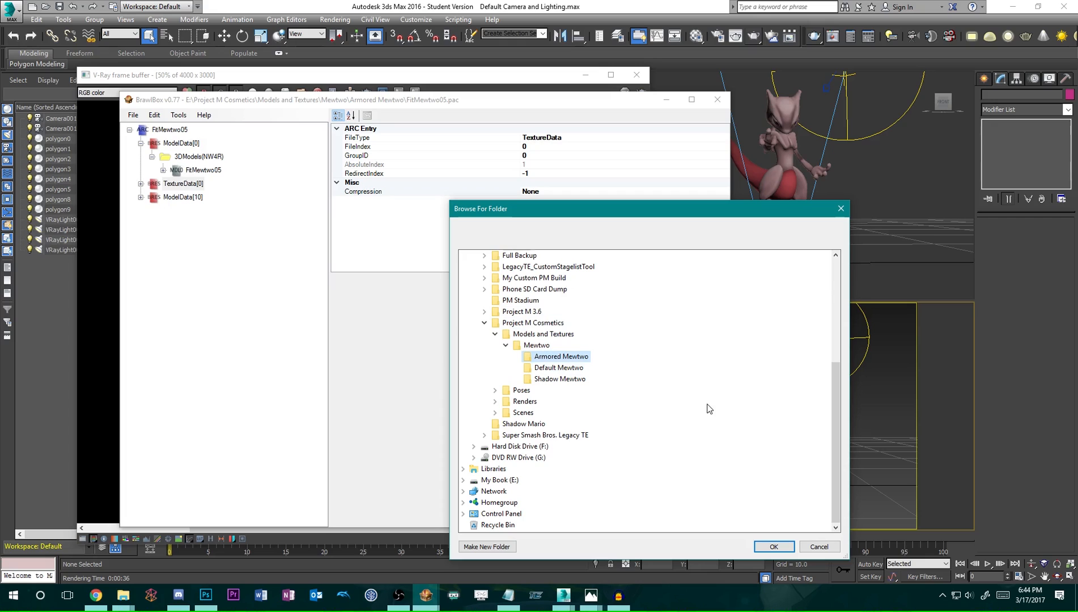
left_click(773, 546)
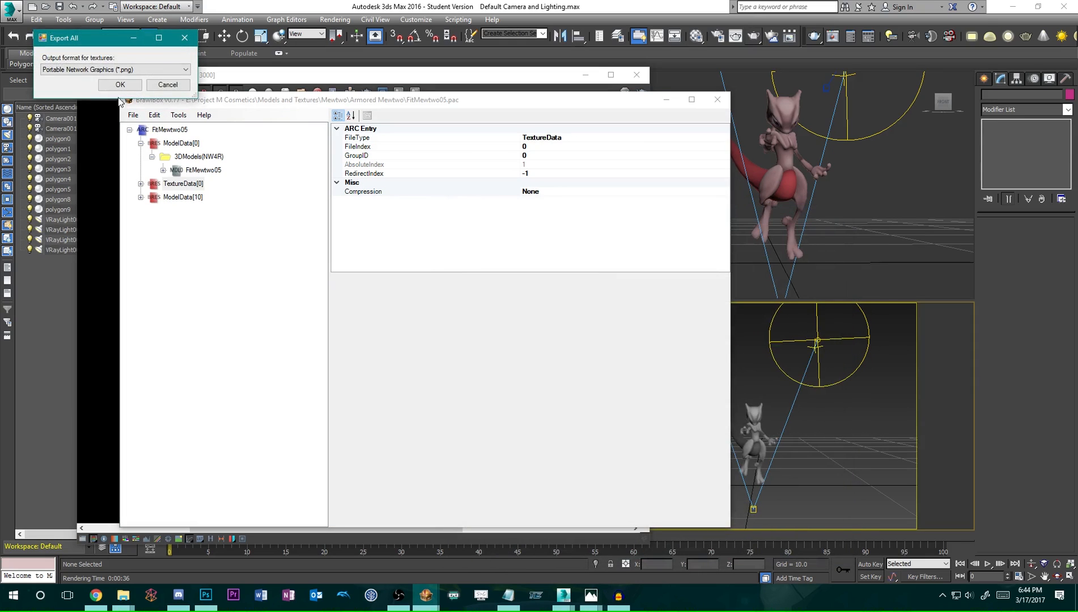
left_click(116, 84)
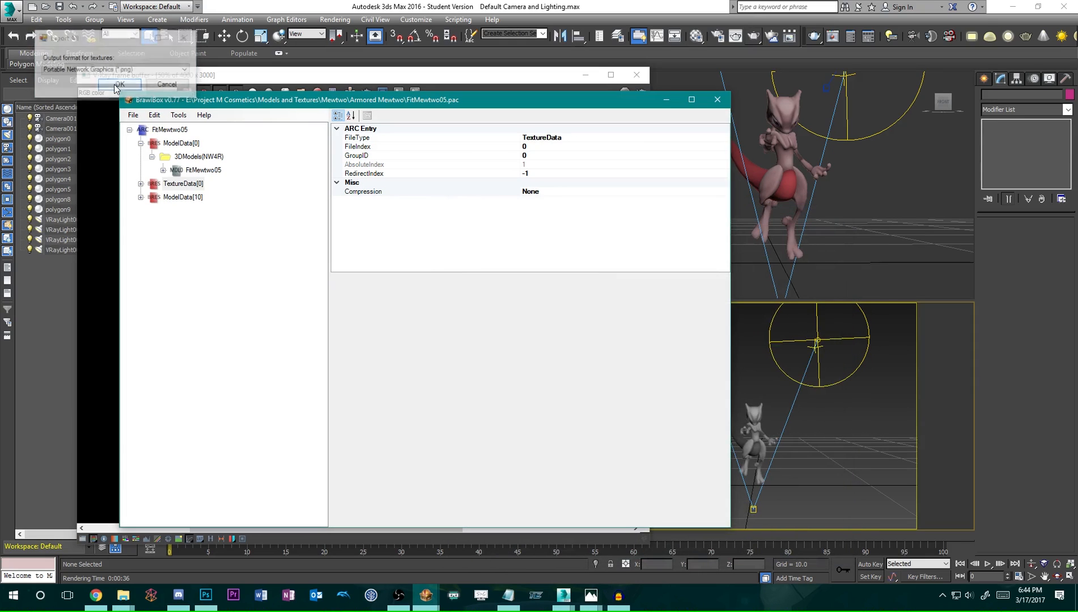
Switch back to 3ds Max and close the V-Ray frame buffer.
left_click(499, 76)
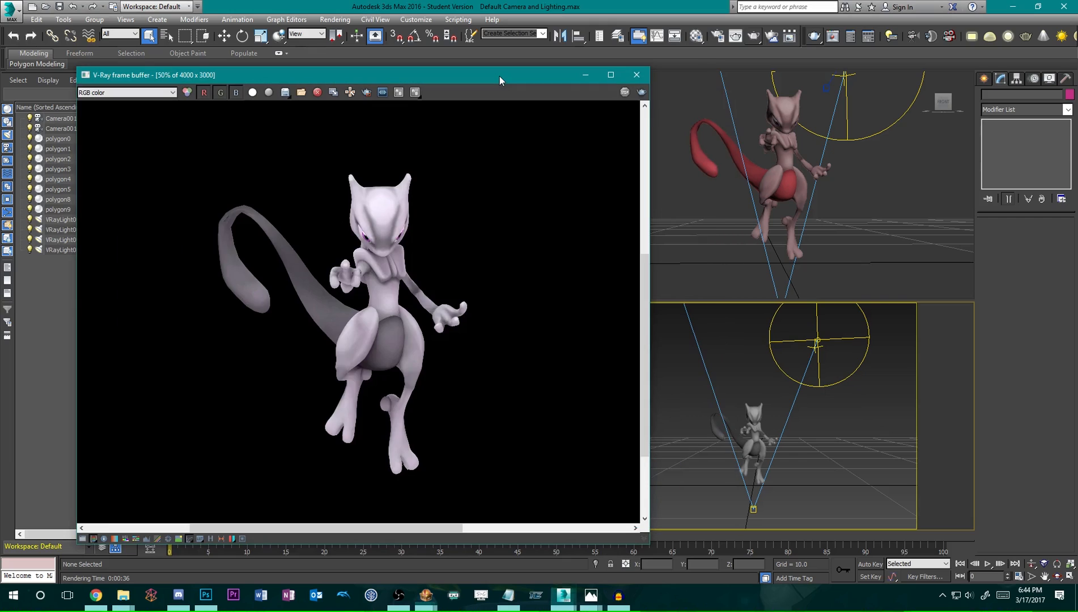
left_click(635, 75)
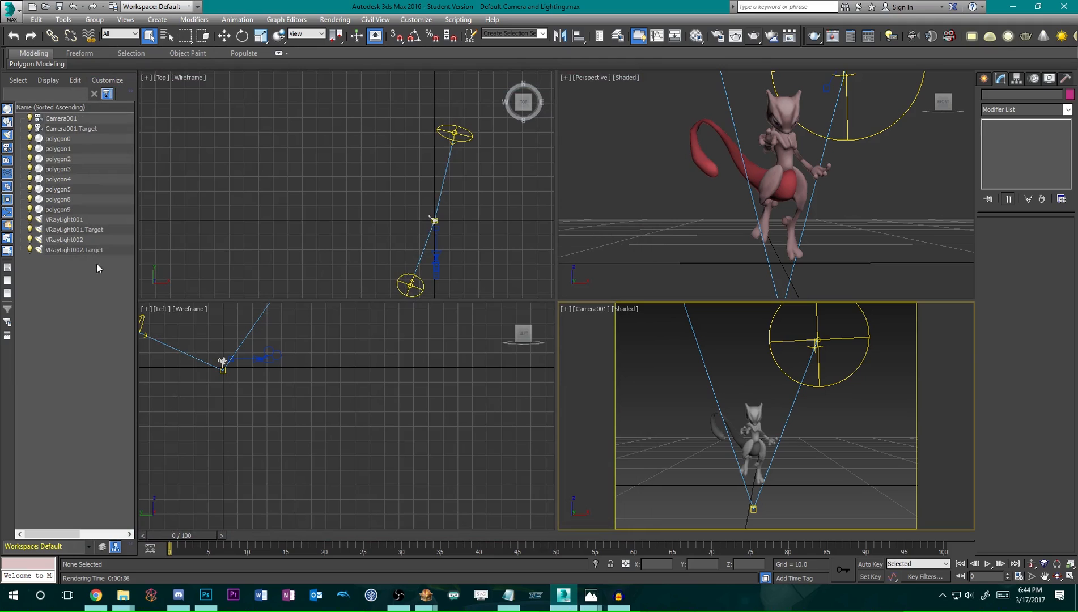
left_click(9, 9)
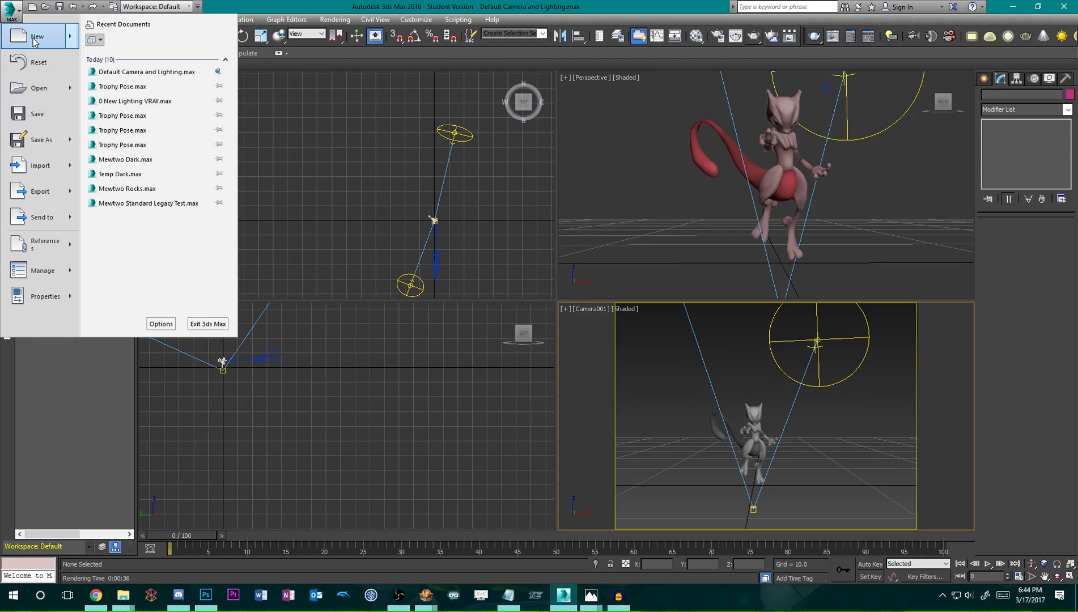
mouse_move(39, 90)
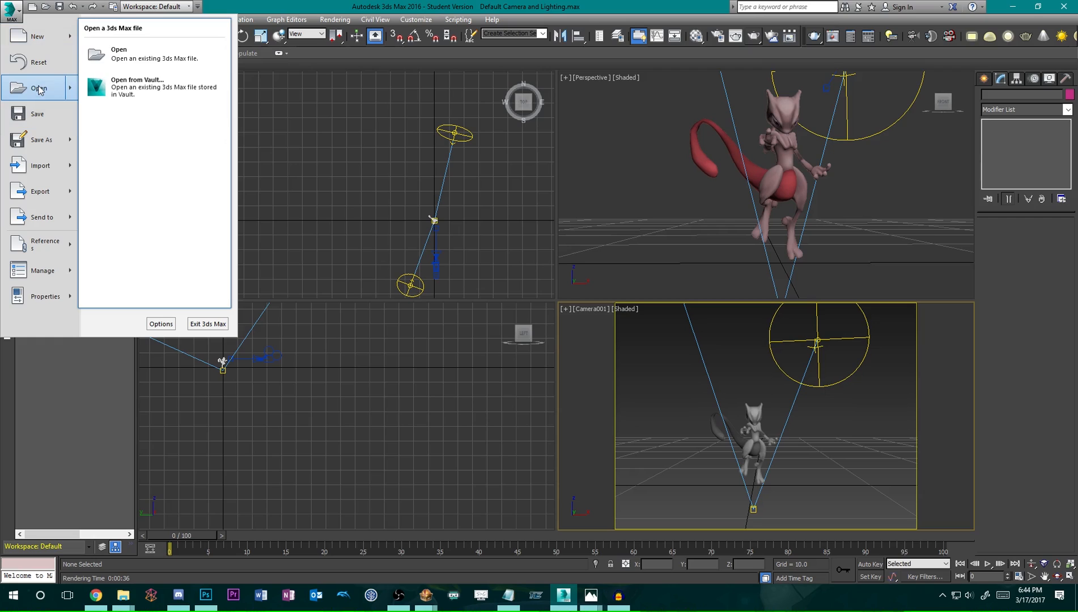
left_click(15, 14)
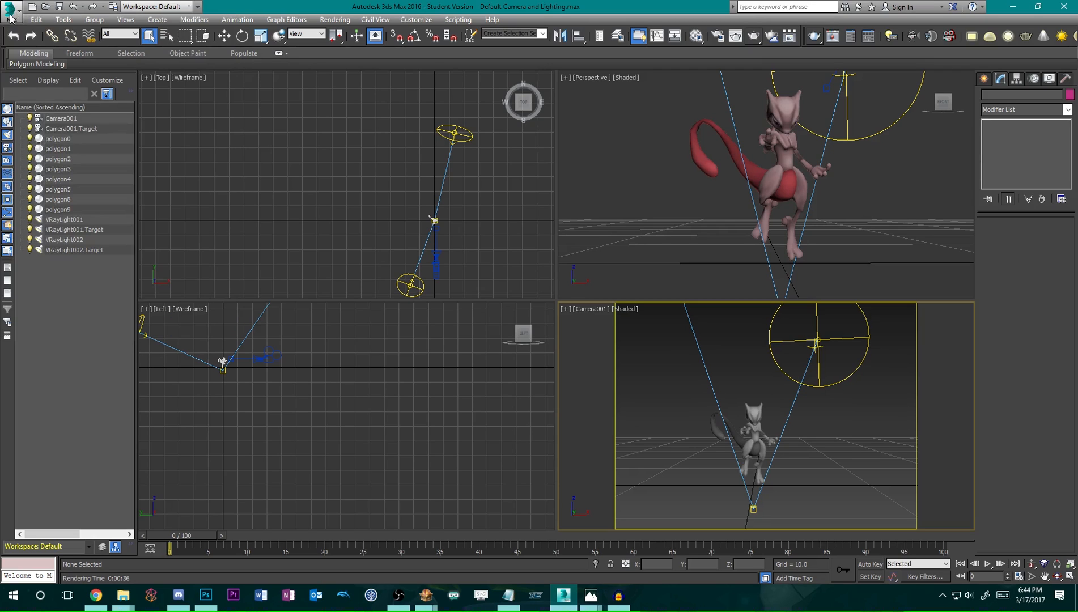
Open the recent scene Trophy Pose.max without saving the current one, adopting the file's gamma and LUT settings.
left_click(11, 17)
left_click(148, 85)
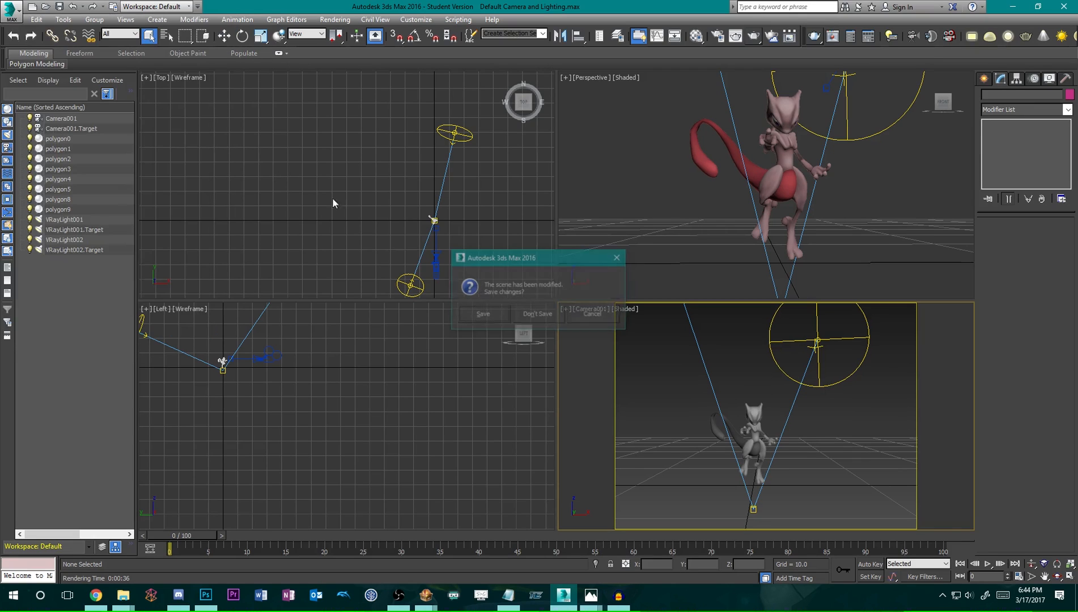
left_click(543, 315)
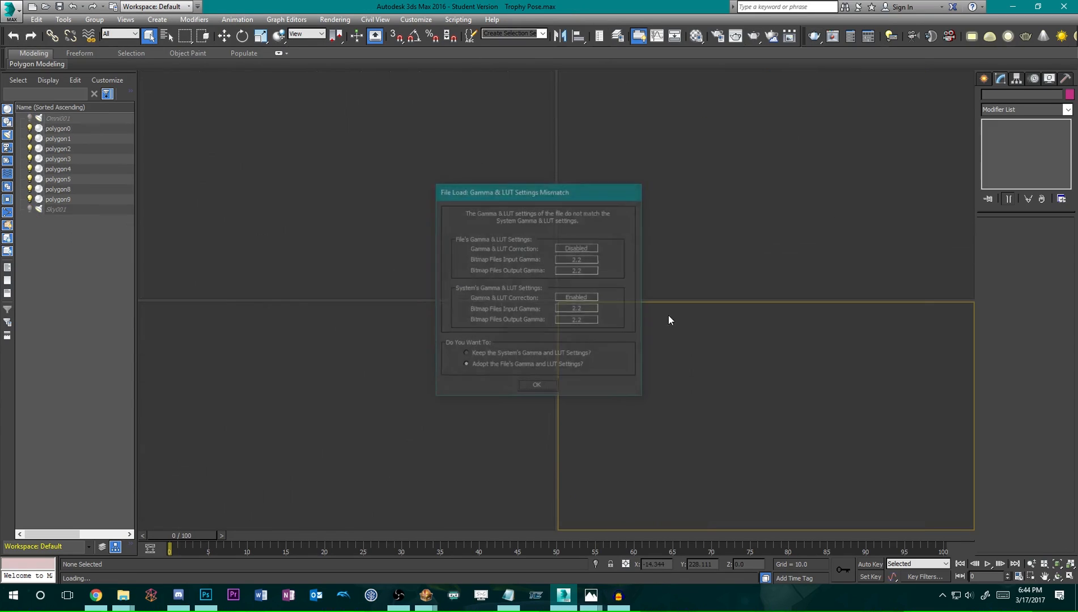
left_click(550, 386)
key("a")
middle_click_drag(595, 272, 701, 223, "alt")
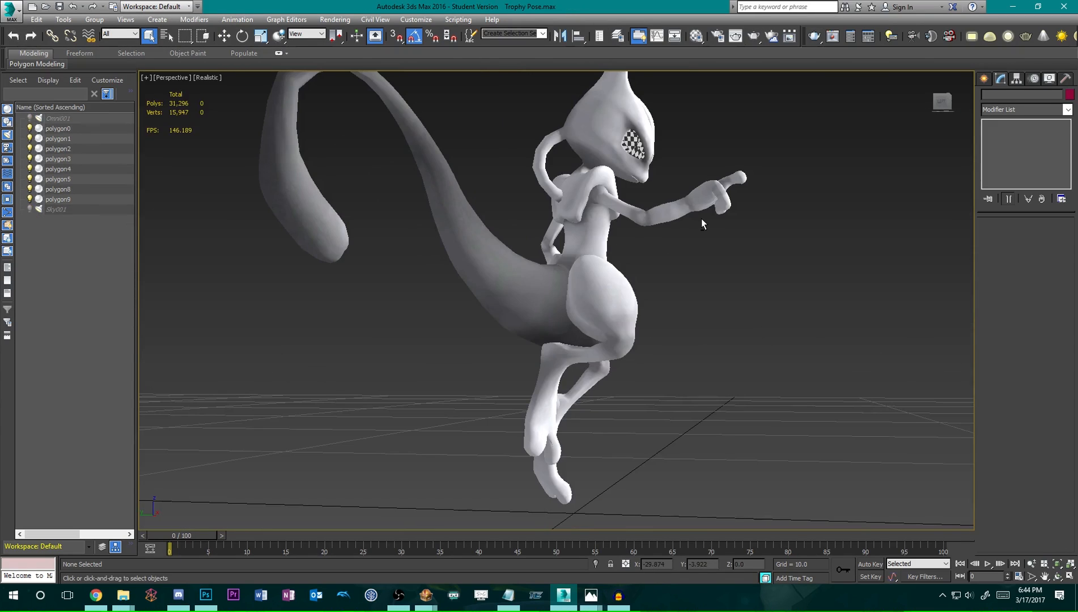
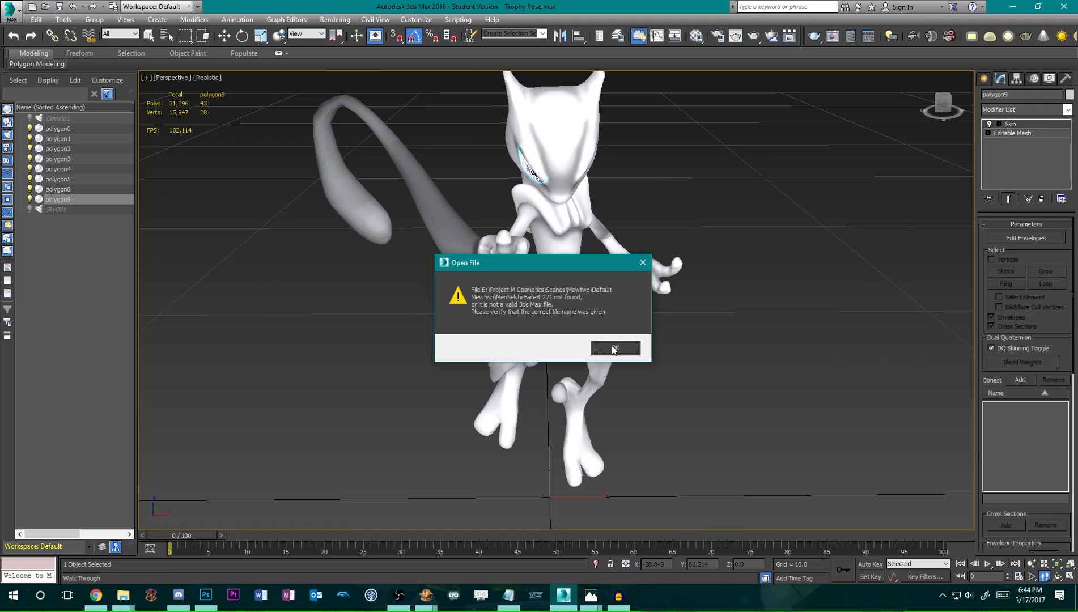
Browse for a file to open in Project M Cosmetics > Models and Textures > Mewtwo > Armored Mewtwo.
left_click(613, 346)
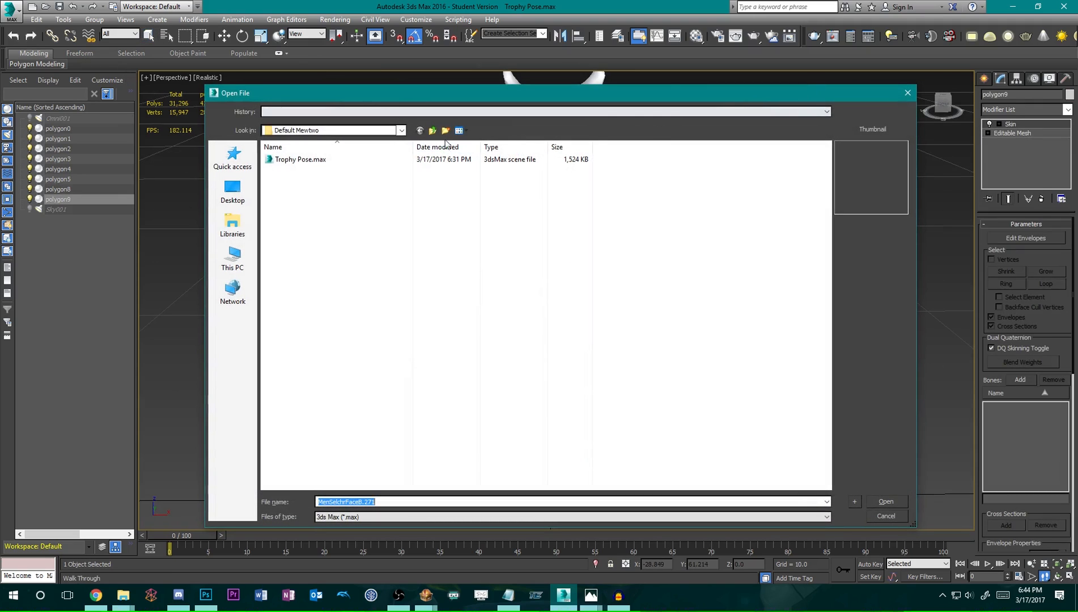
left_click(443, 132)
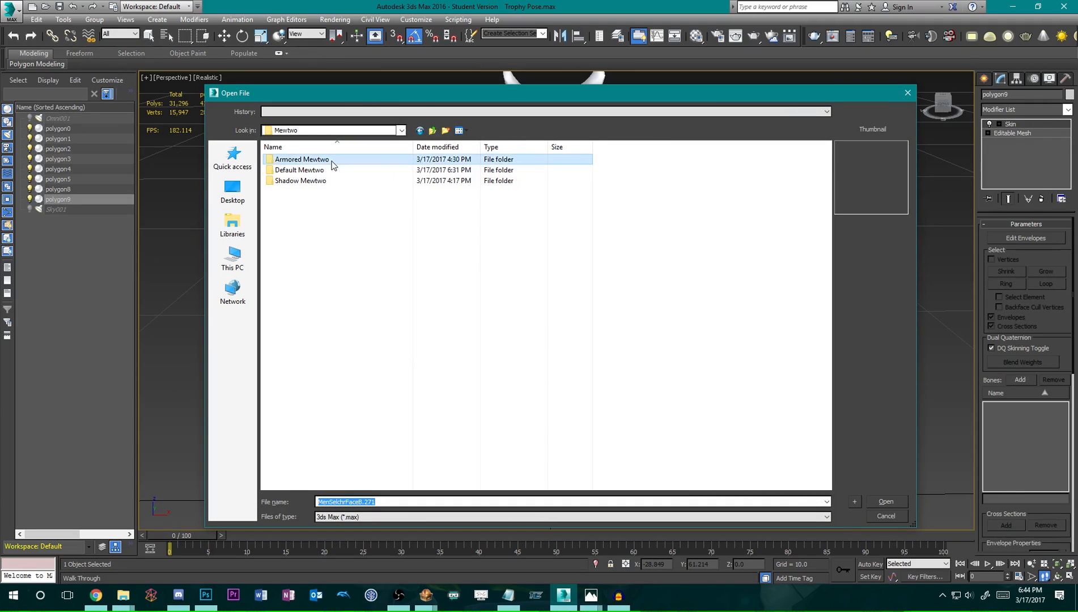
double_click(332, 160)
left_click(432, 132)
left_click(432, 132)
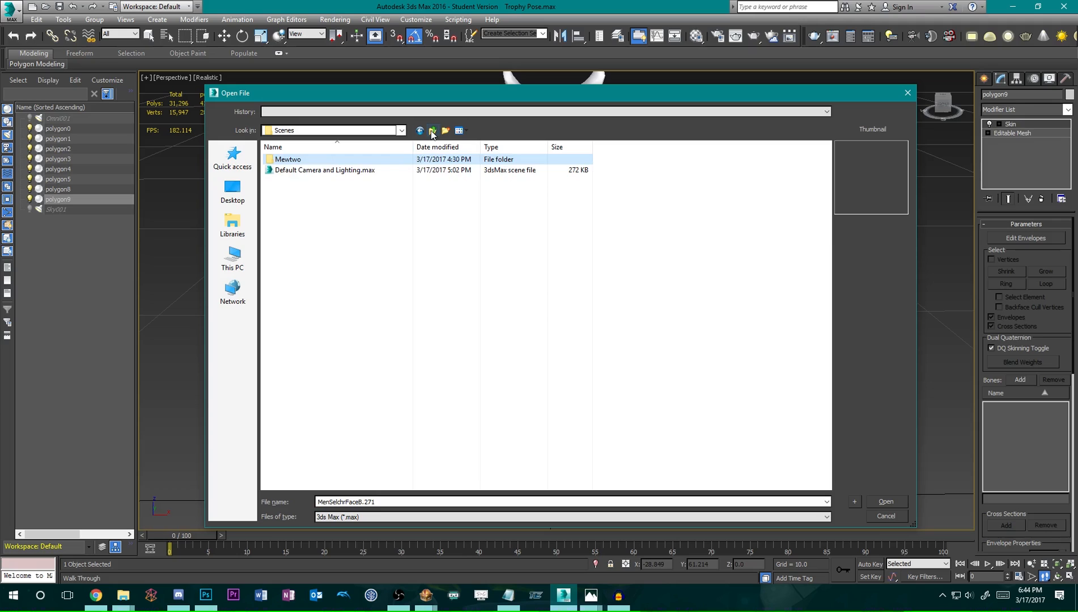
left_click(432, 132)
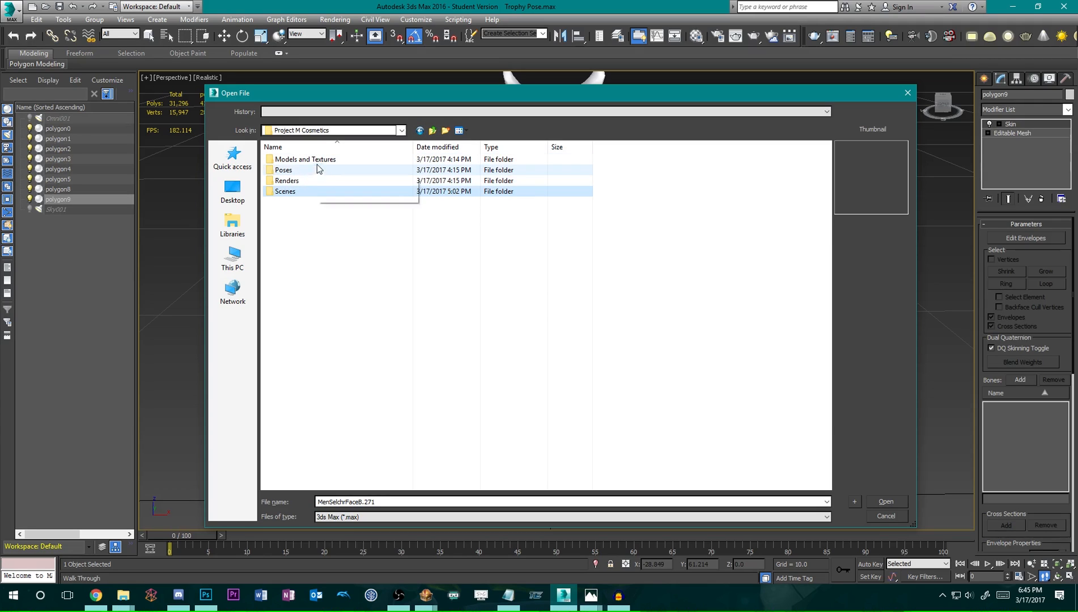
double_click(320, 163)
double_click(320, 163)
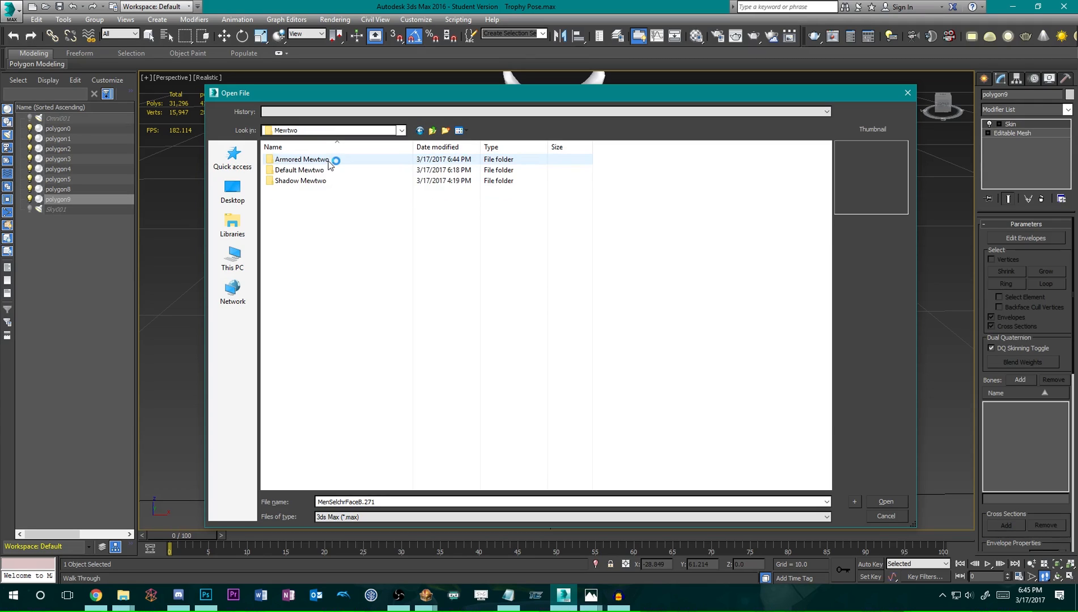
double_click(329, 161)
List all file types and import FitMewtwo05.dae with the preset FBX import options, dismissing the import warnings.
left_click(357, 516)
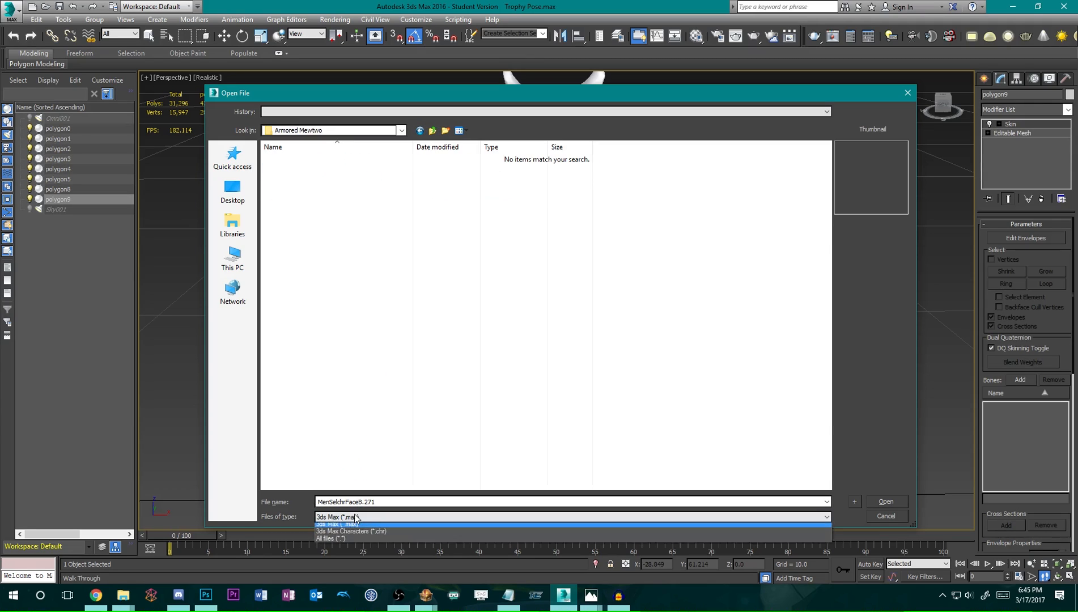
left_click(340, 542)
left_click(317, 191)
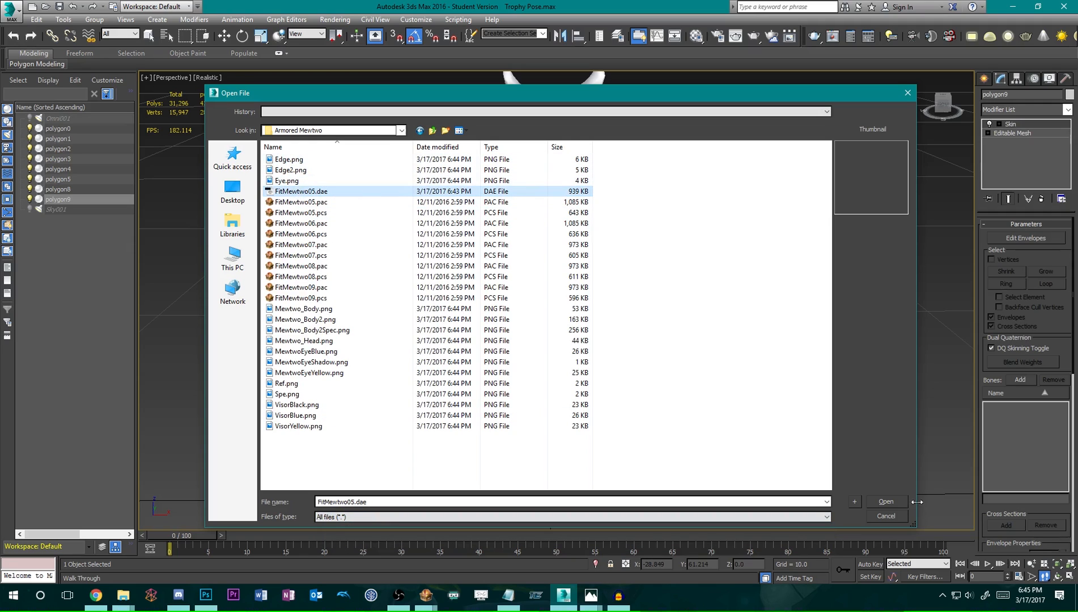
double_click(385, 193)
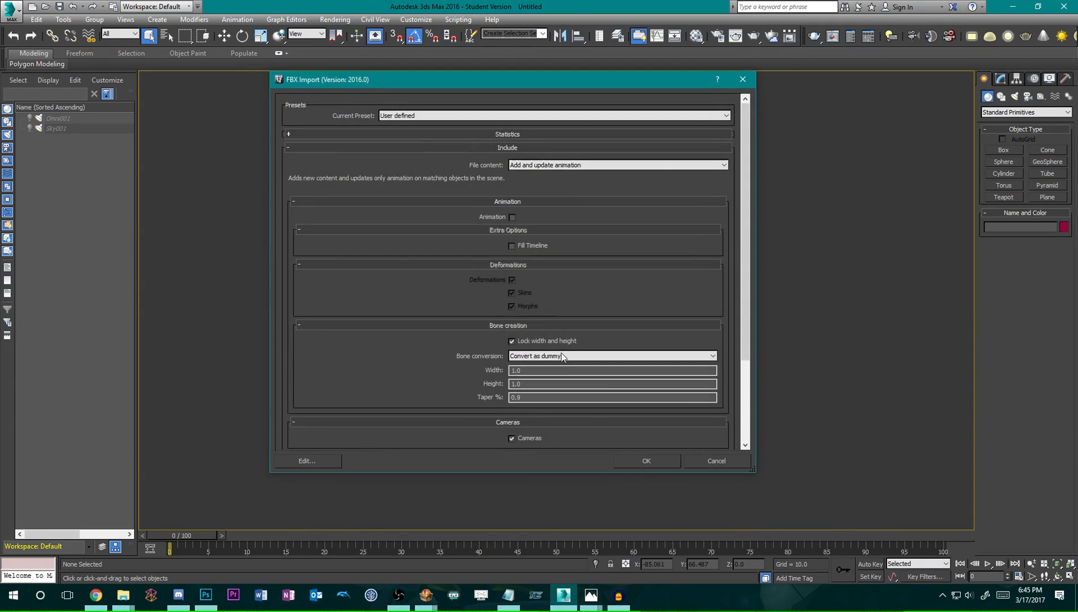
left_click(646, 461)
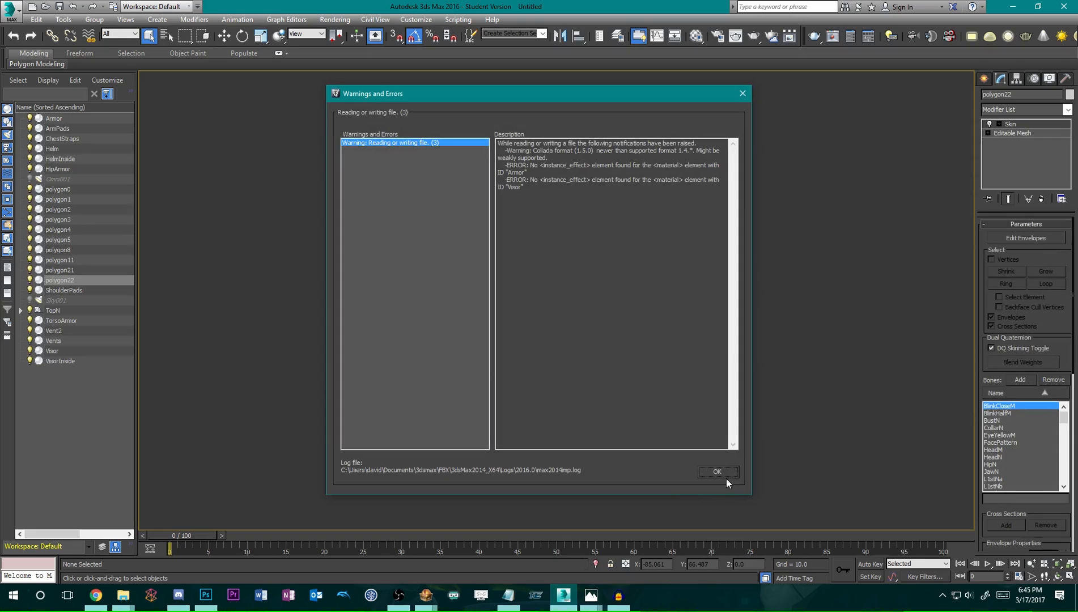
left_click(720, 473)
Delete the TopN helper together with all its child nodes from the imported Armored Mewtwo.
left_click(57, 310)
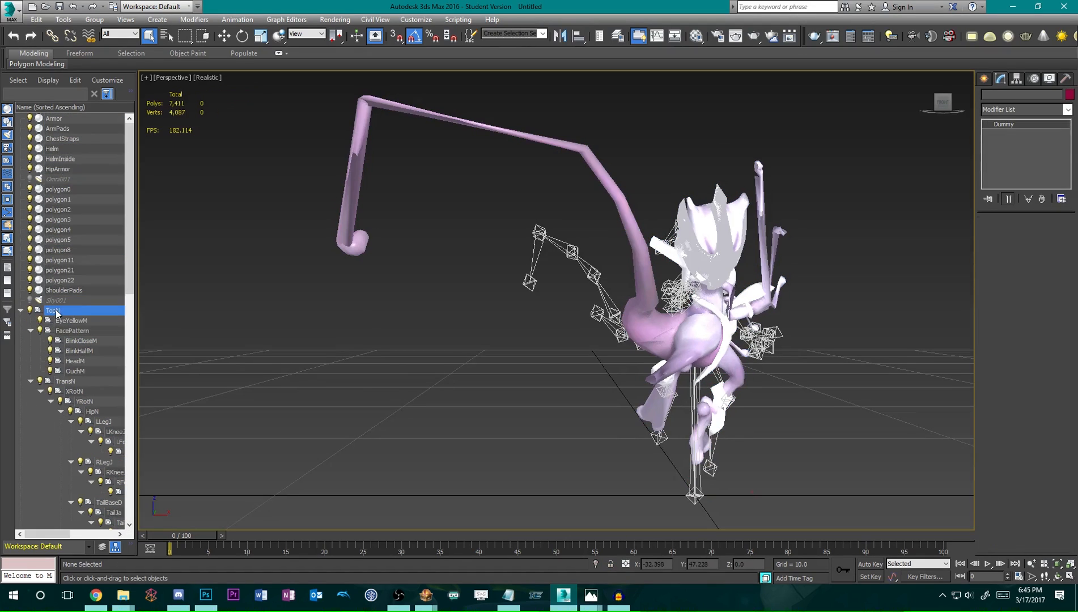
right_click(113, 313)
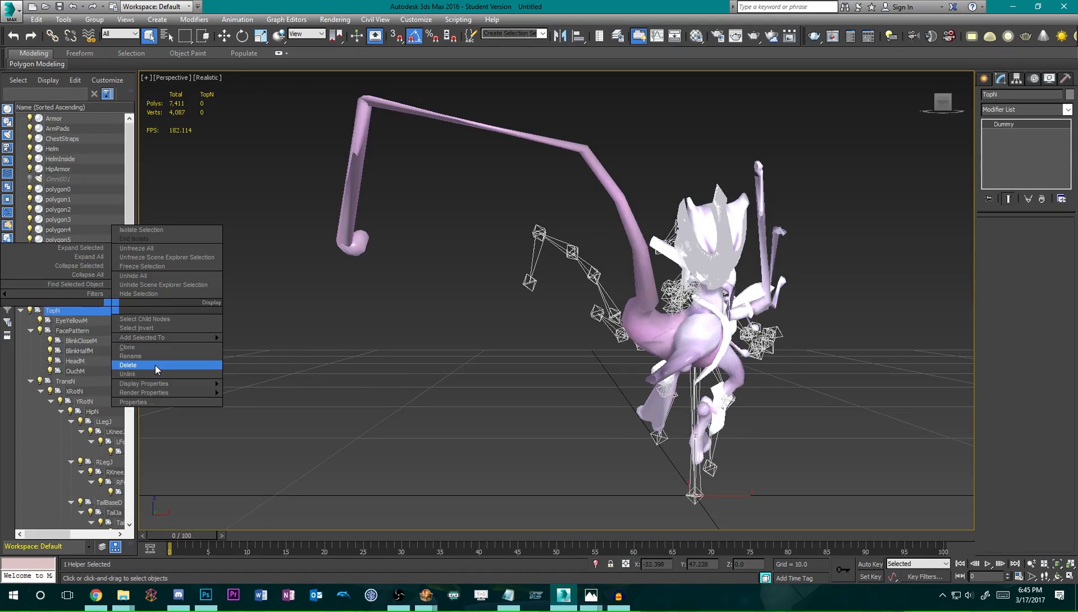
left_click(172, 319)
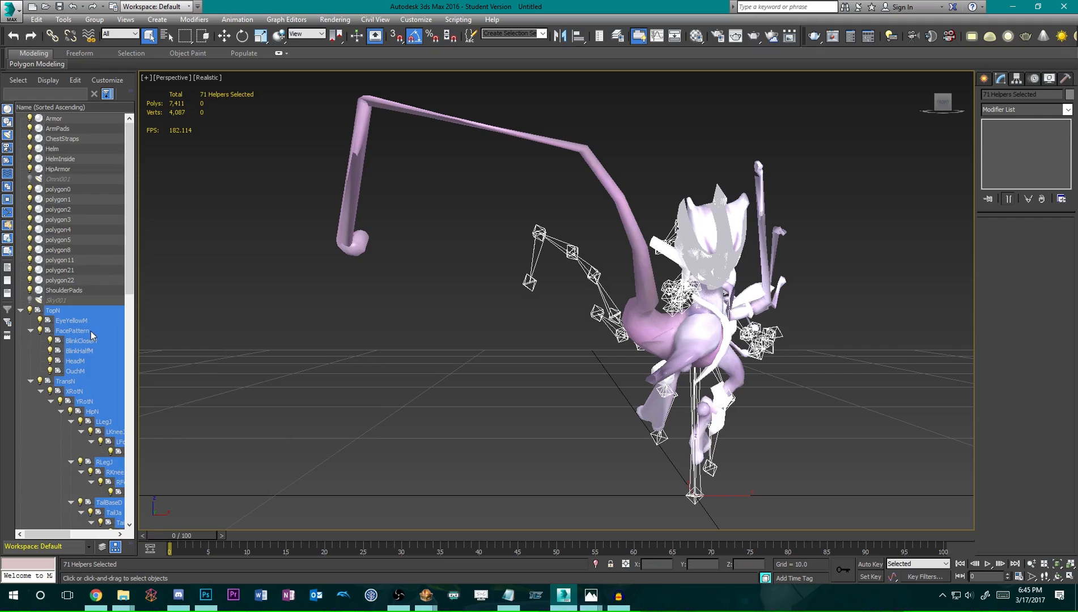
key("Delete")
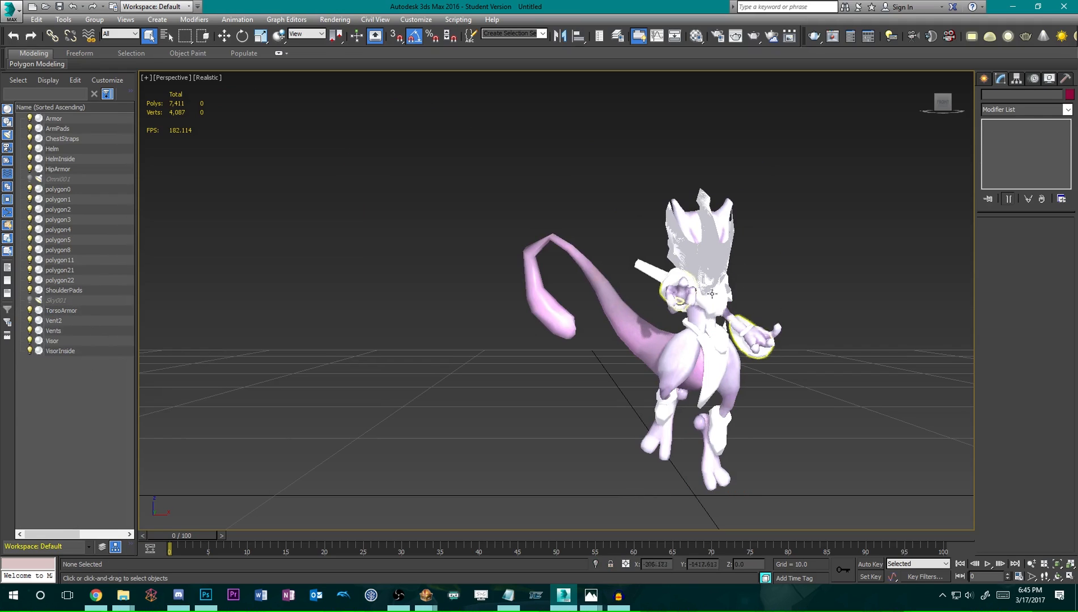
middle_click_drag(784, 316, 621, 287)
scroll(658, 304, "up", 4)
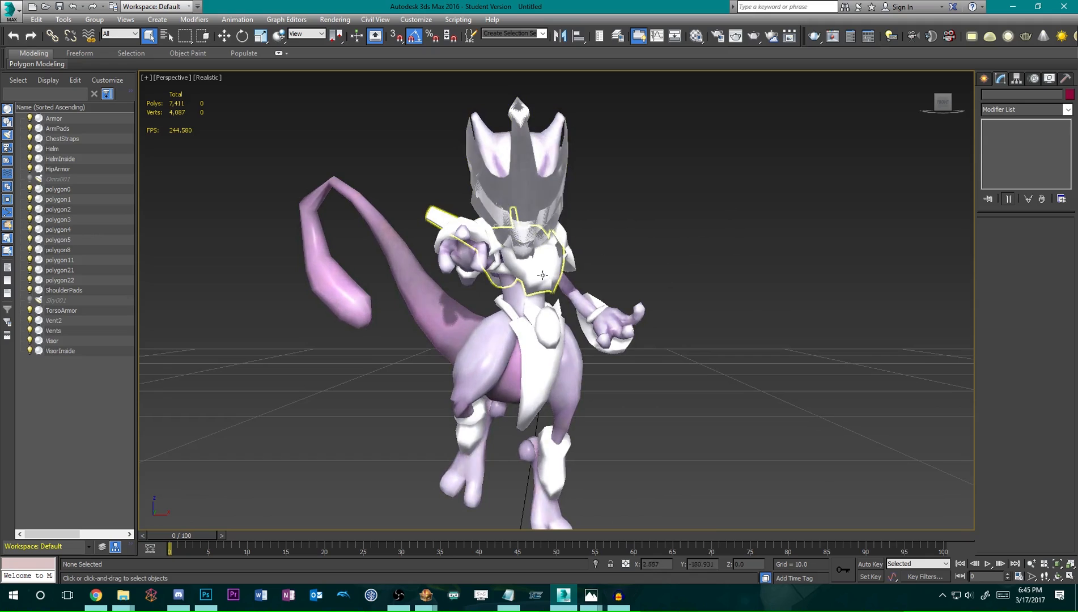
scroll(533, 226, "up", 2)
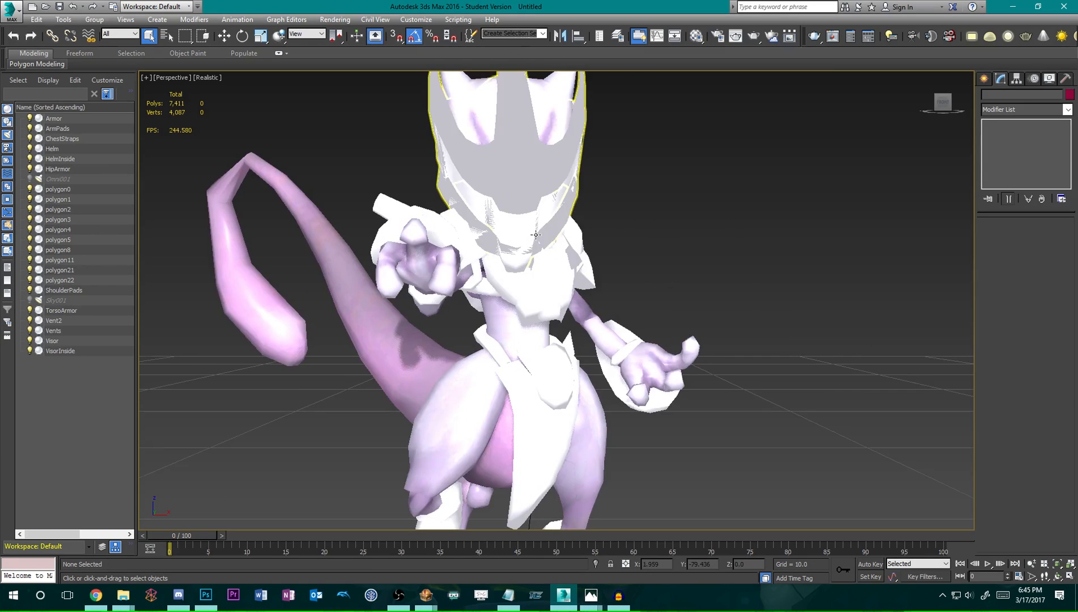
Examine the helmet, visor and body armor of the imported Armored Mewtwo from several distances and angles.
scroll(536, 238, "down", 3)
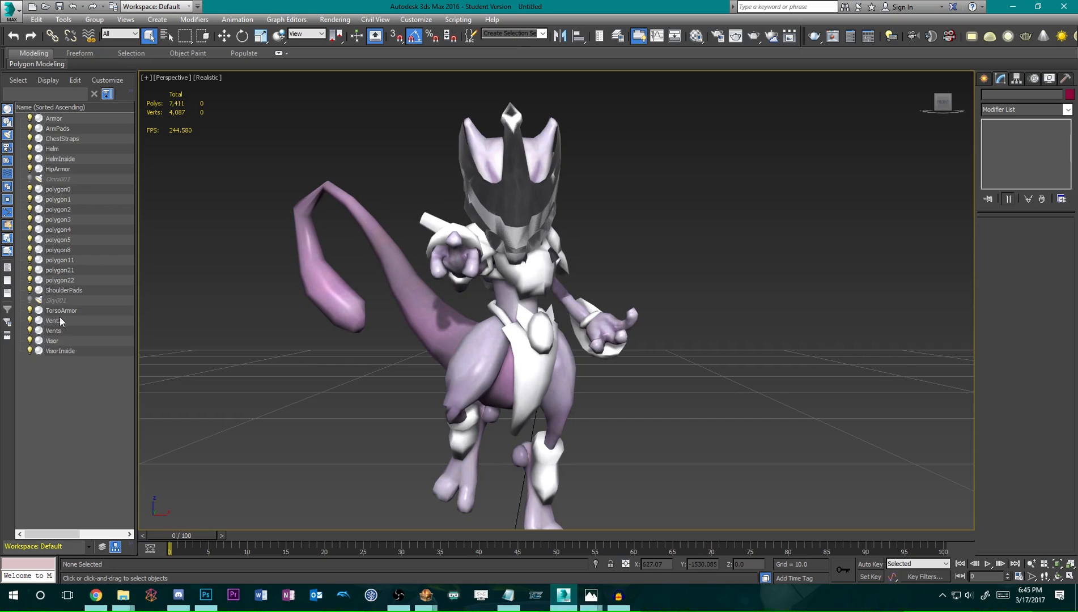
left_click(30, 321)
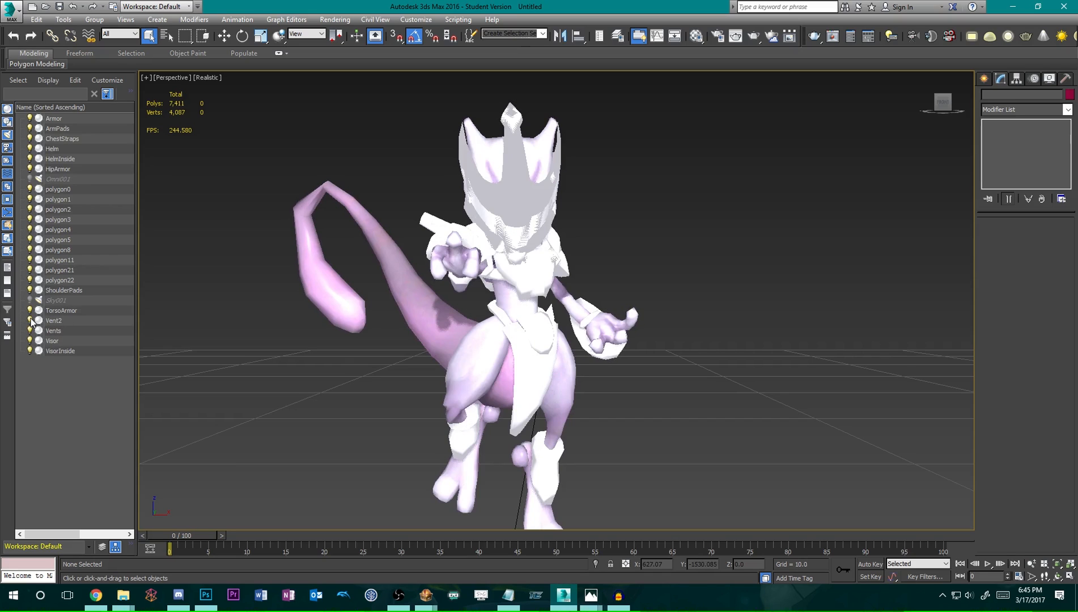
scroll(544, 272, "up", 6)
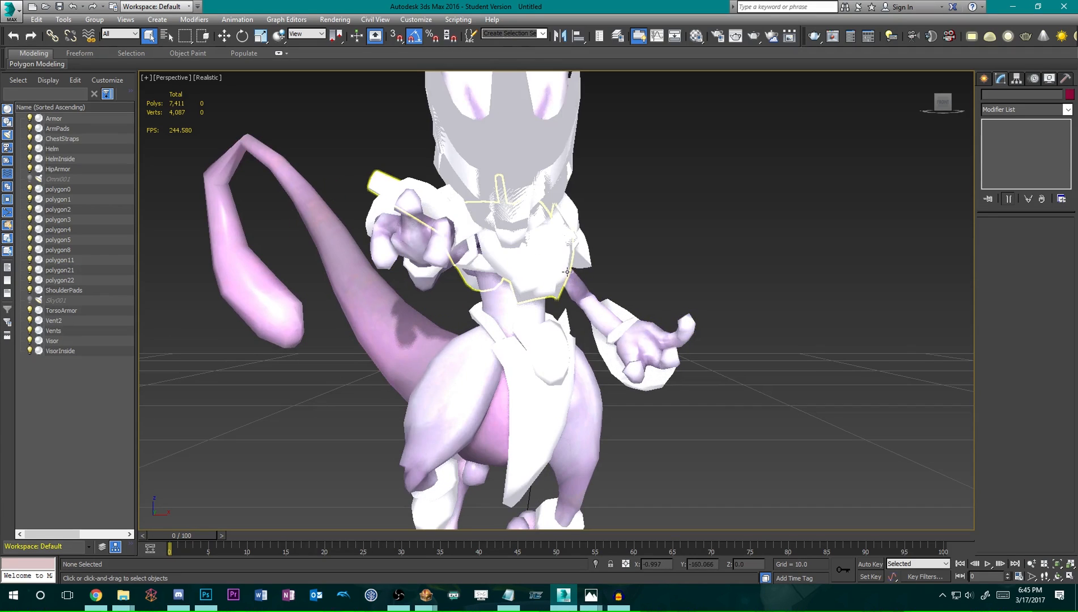
scroll(589, 304, "down", 6)
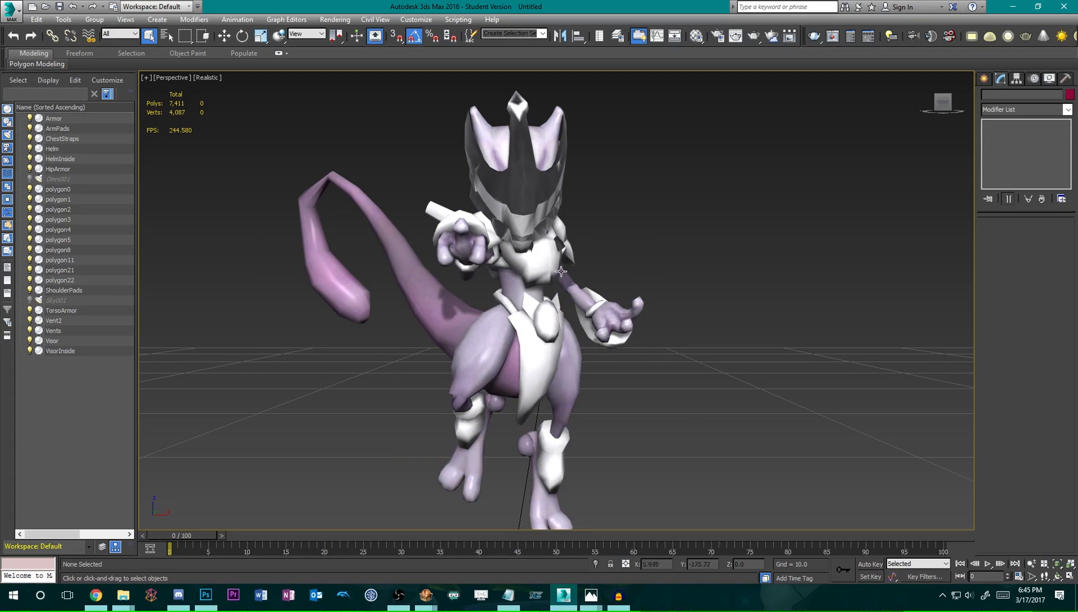
mouse_move(579, 379)
middle_mouse_down("alt")
mouse_move(652, 396)
mouse_move(690, 388)
mouse_move(608, 383)
mouse_move(637, 399)
mouse_move(657, 378)
mouse_move(593, 409)
mouse_move(612, 369)
mouse_move(633, 397)
mouse_move(627, 381)
middle_mouse_up("alt")
scroll(635, 390, "down", 2)
scroll(530, 232, "up", 3)
scroll(612, 369, "down", 3)
scroll(613, 368, "up", 4)
scroll(627, 381, "down", 1)
middle_click_drag(721, 325, 626, 279)
Switch to File Explorer, browse to Project M Cosmetics > Models and Textures > Mewtwo > Armored Mewtwo and select VisorBlack.png.
left_click(120, 598)
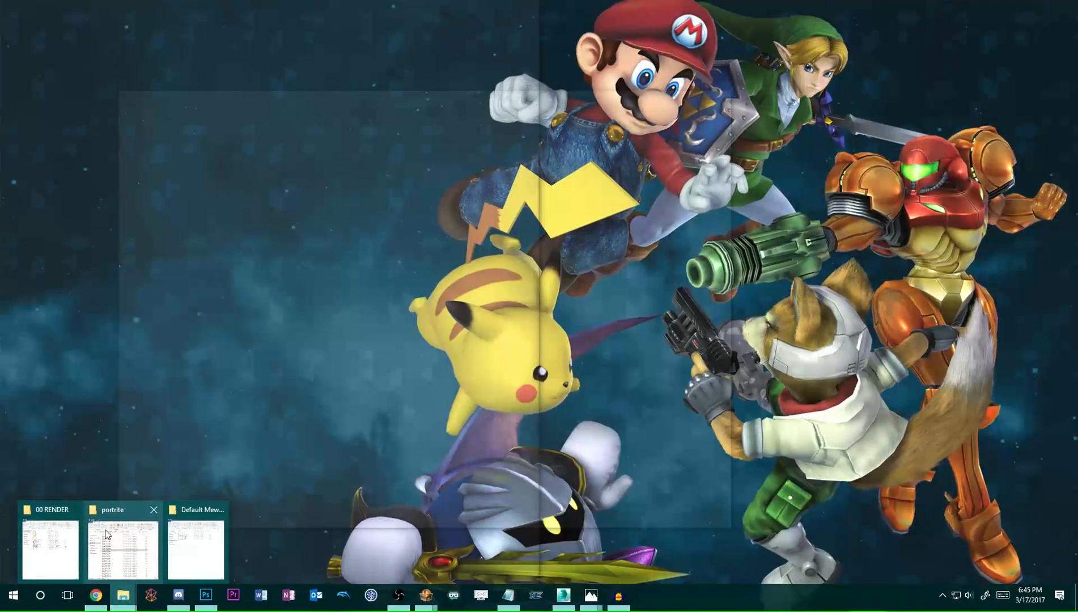
mouse_move(38, 534)
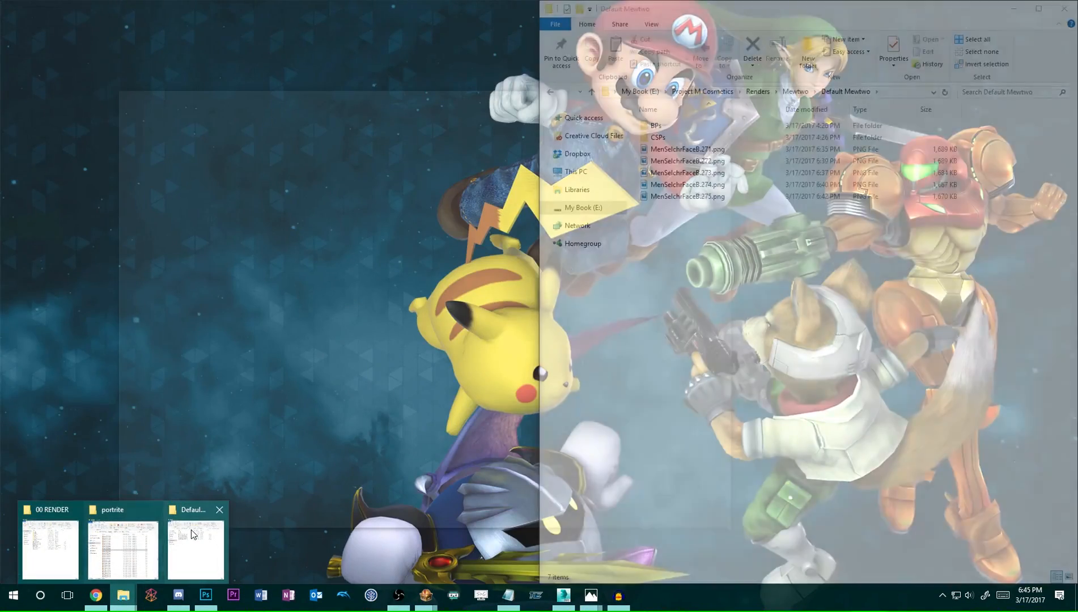
left_click(196, 547)
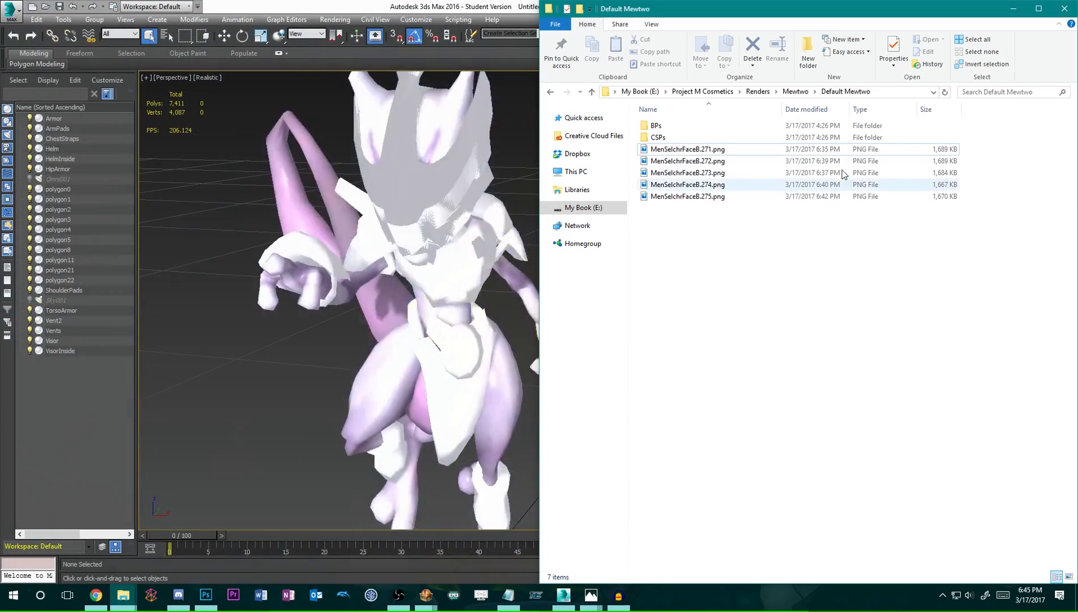
left_click(759, 91)
left_click(702, 91)
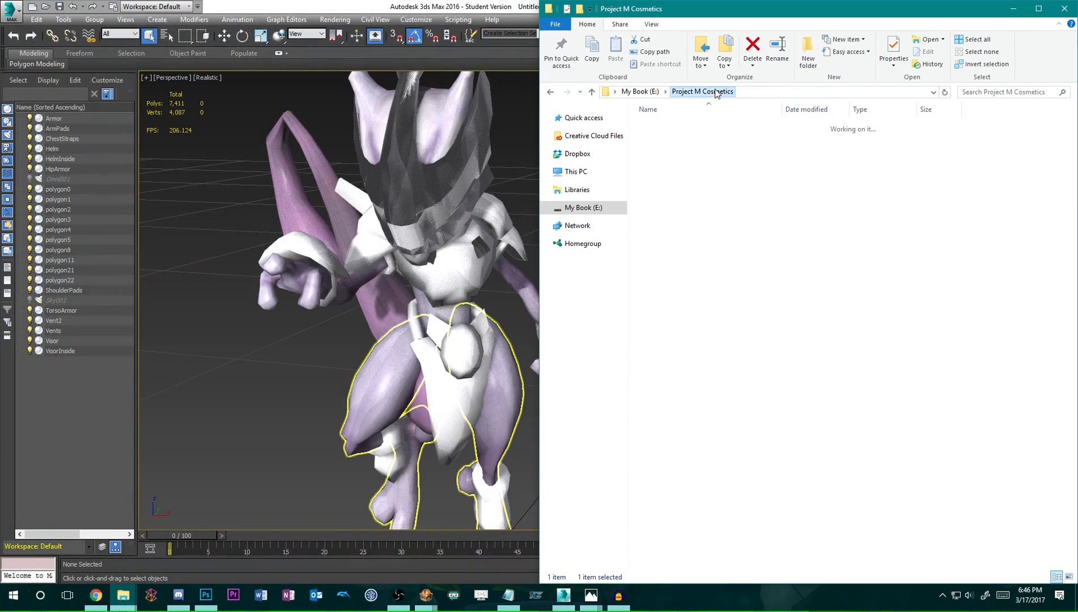
double_click(691, 127)
double_click(691, 127)
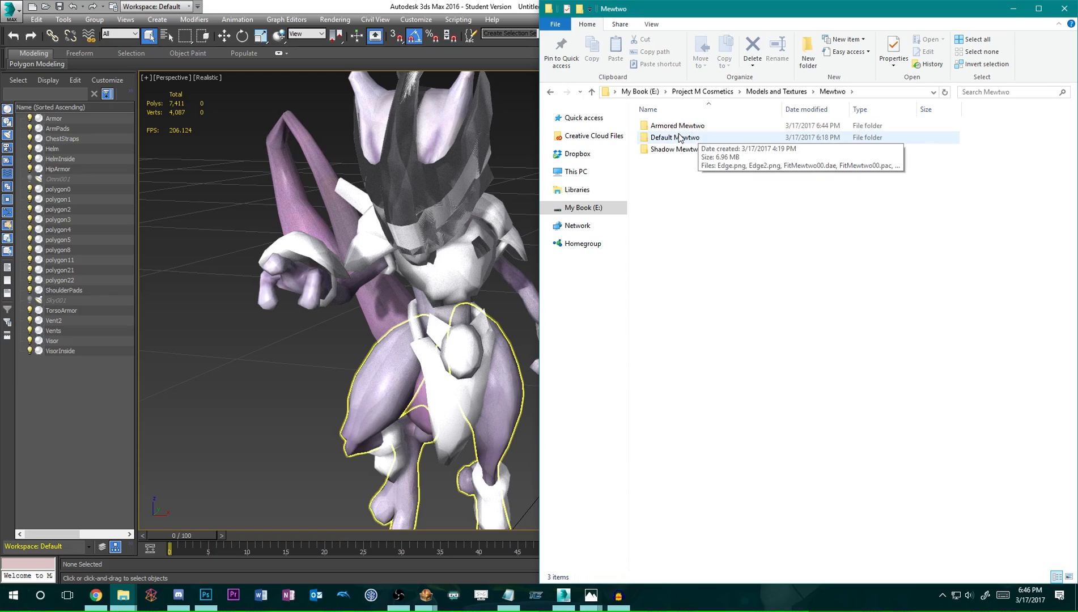
double_click(694, 126)
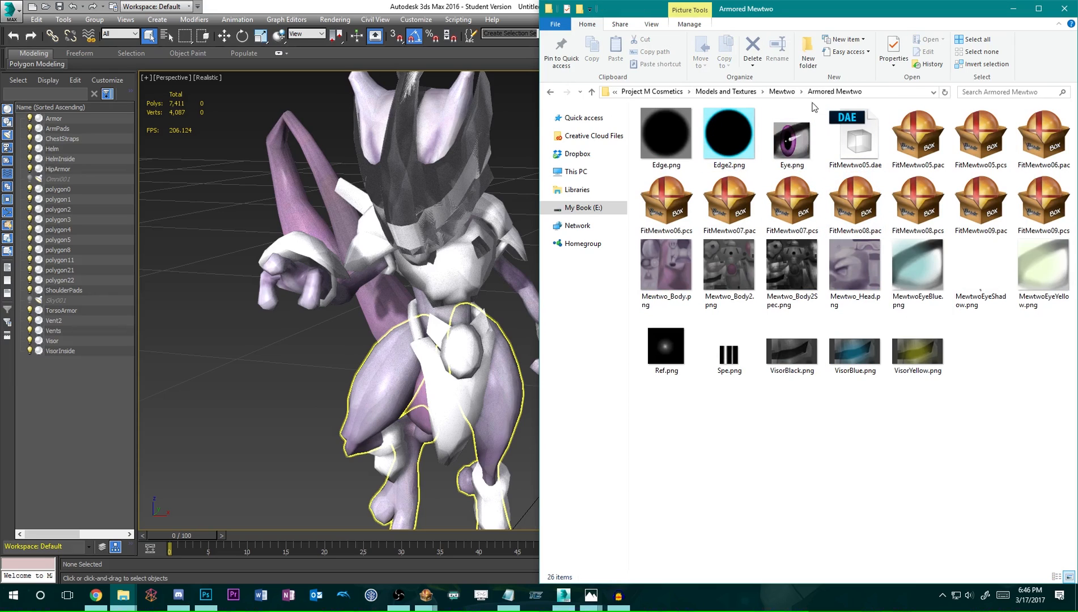
left_click(791, 351)
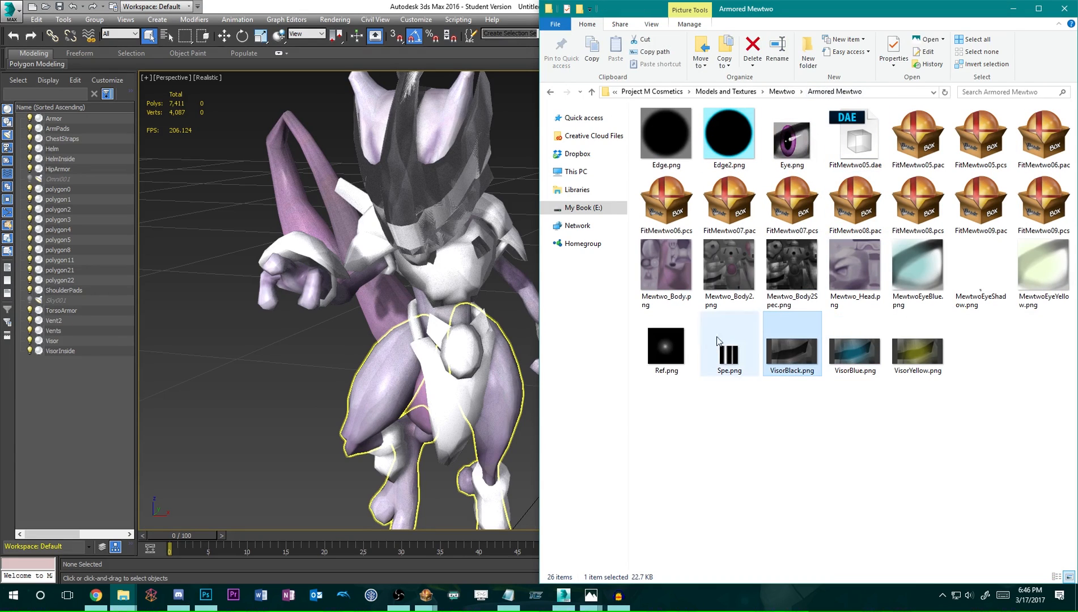
Switch back to 3ds Max and delete the VisorInside mesh from the helmet.
left_click(446, 8)
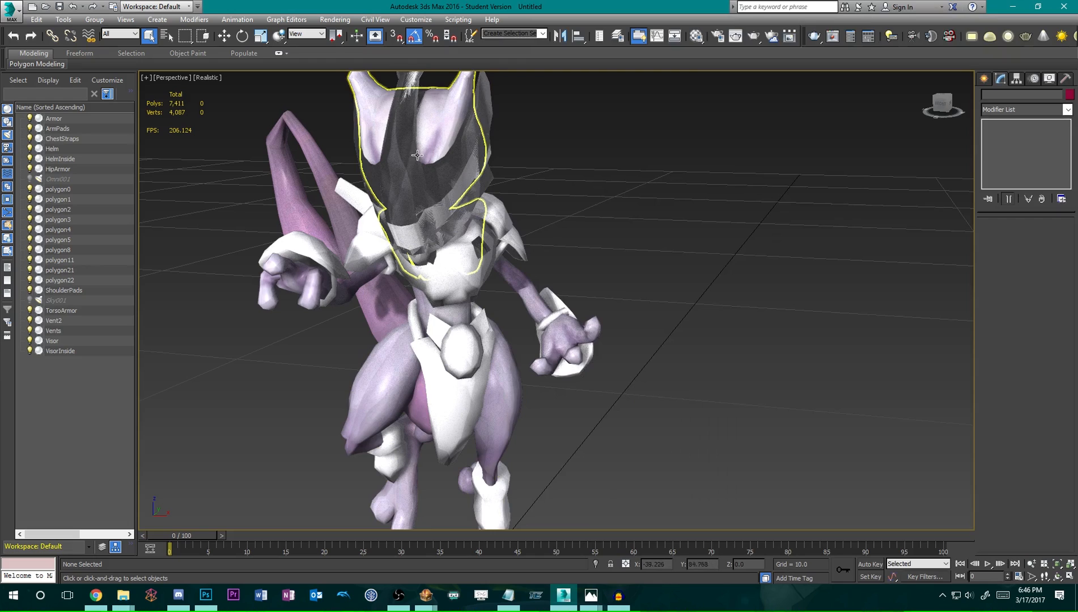
mouse_move(506, 274)
middle_mouse_down("alt")
mouse_move(508, 259)
mouse_move(465, 216)
middle_mouse_up("alt")
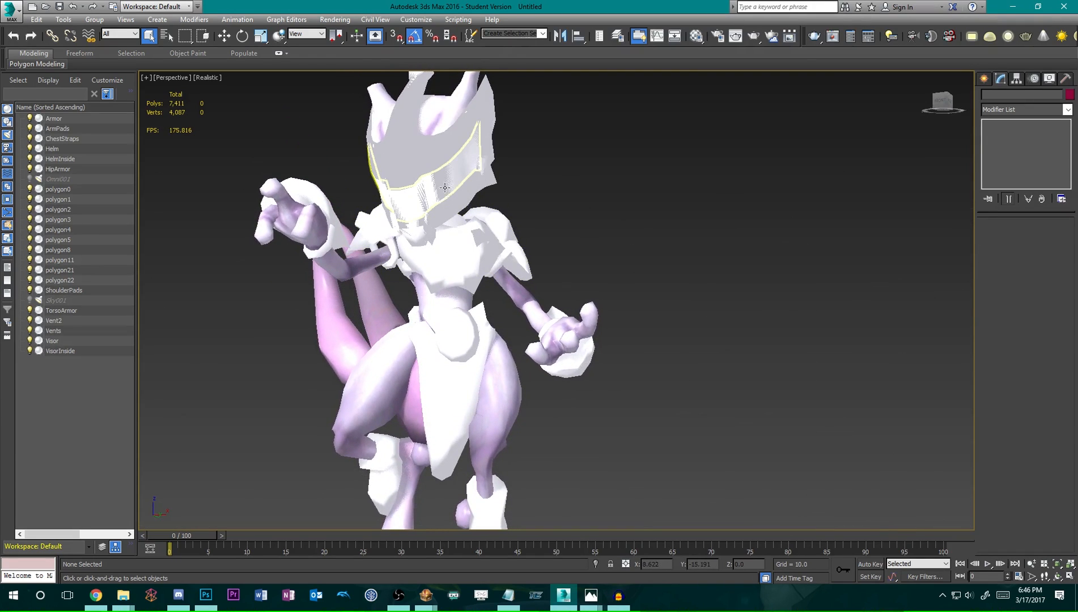
left_click(443, 182)
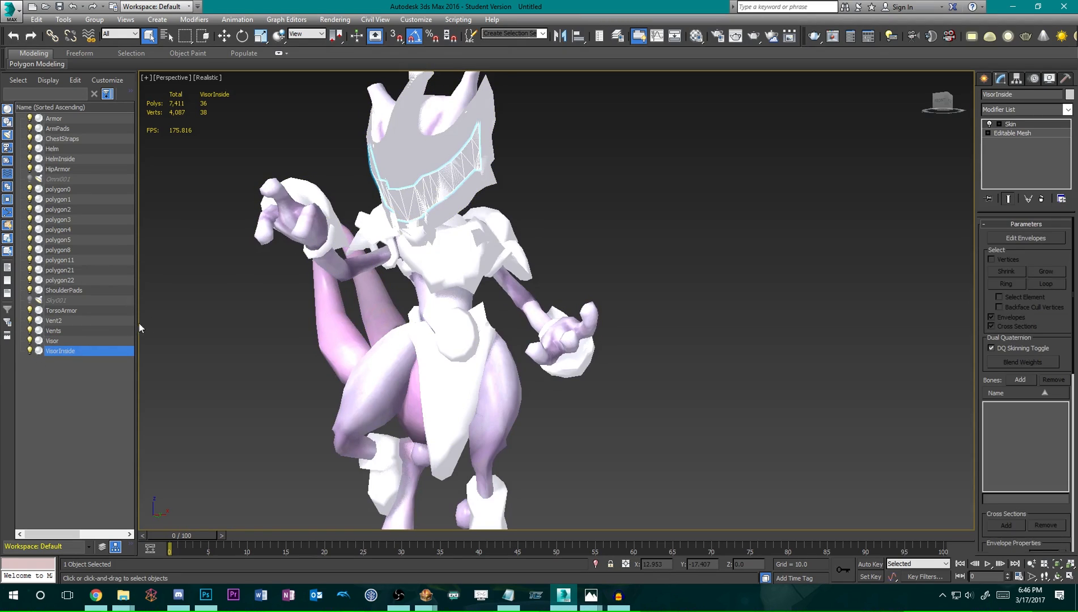
key("Delete")
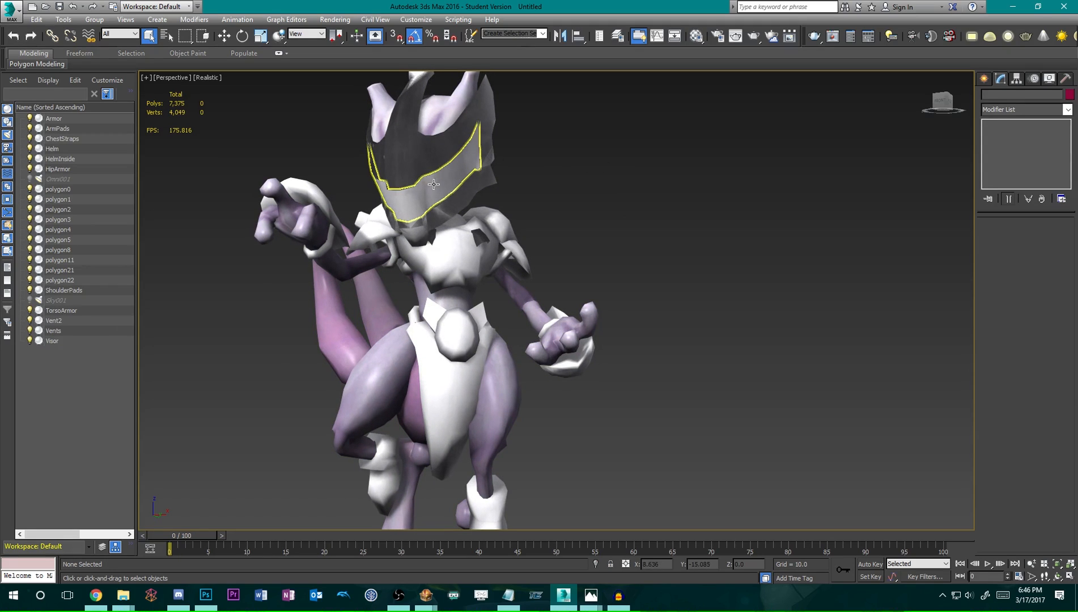
Delete the HelmInside mesh while keeping the outer Helm.
left_click(412, 148)
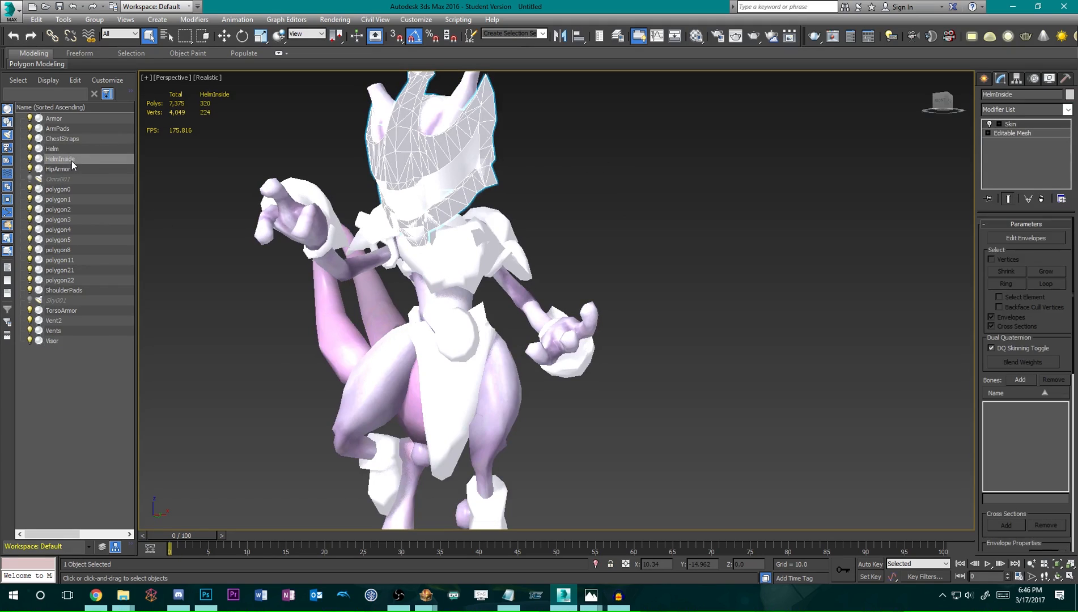
left_click(69, 171)
left_click(68, 151)
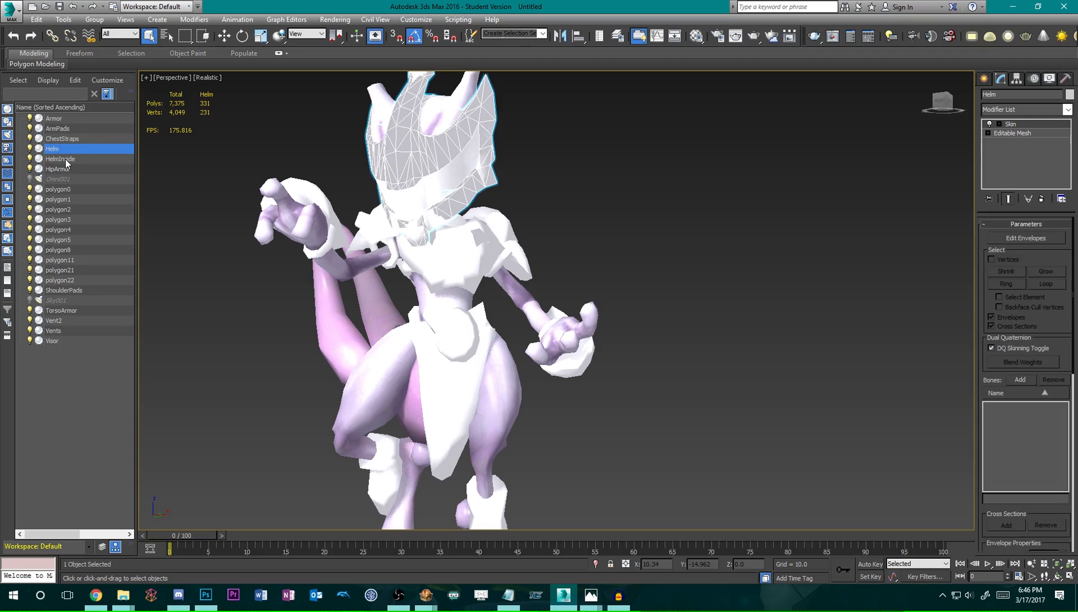
left_click(68, 159)
key("Delete")
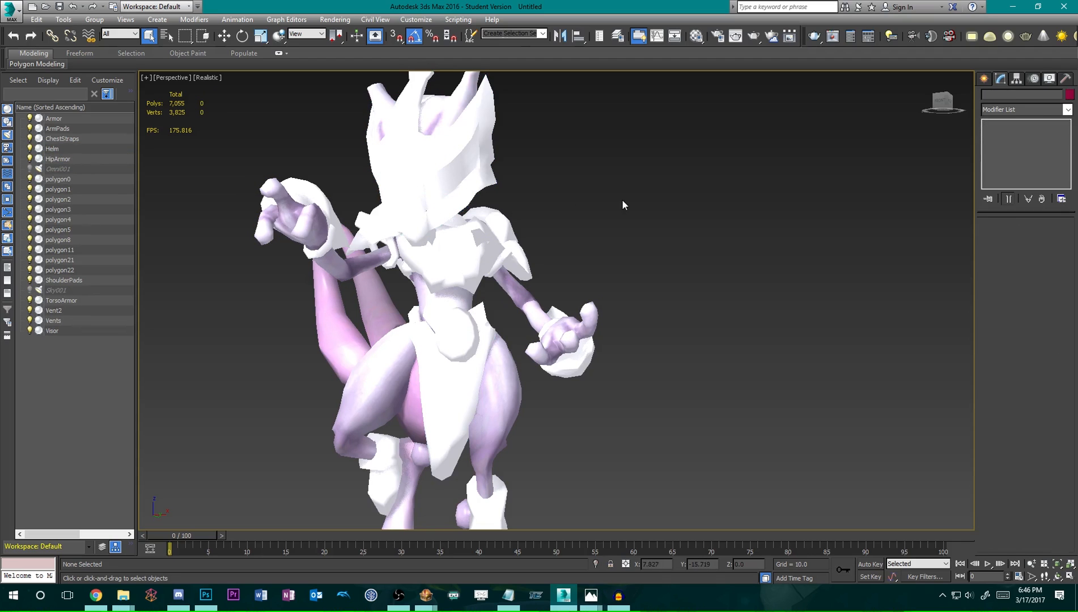
middle_click_drag(650, 221, 547, 200, "alt")
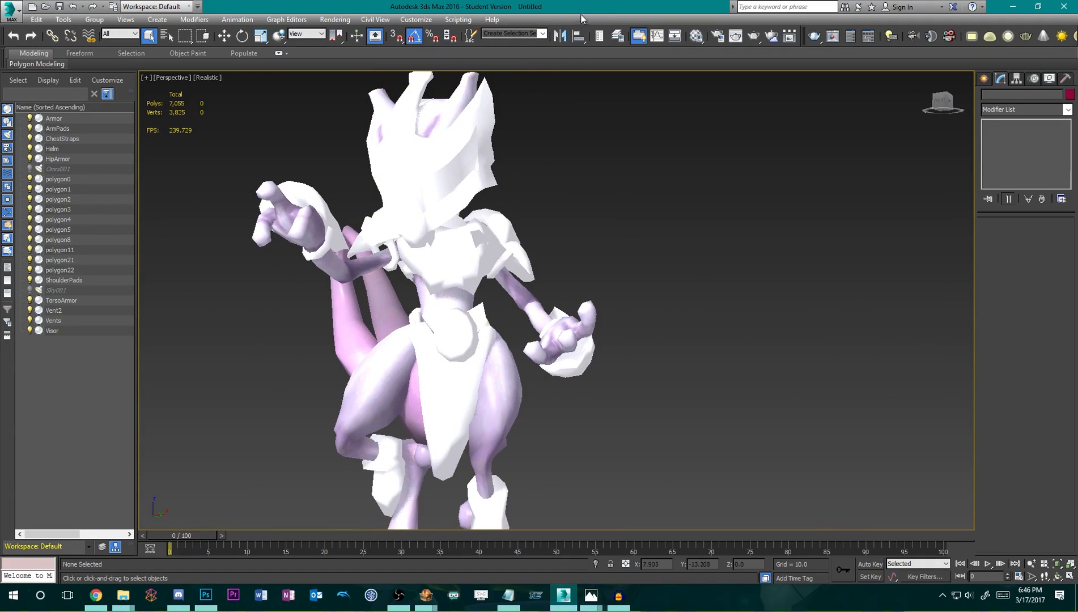
Arrange 3ds Max side by side with the Armored Mewtwo texture folder and frame the model in the perspective view.
left_click_drag(561, 7, 580, 8)
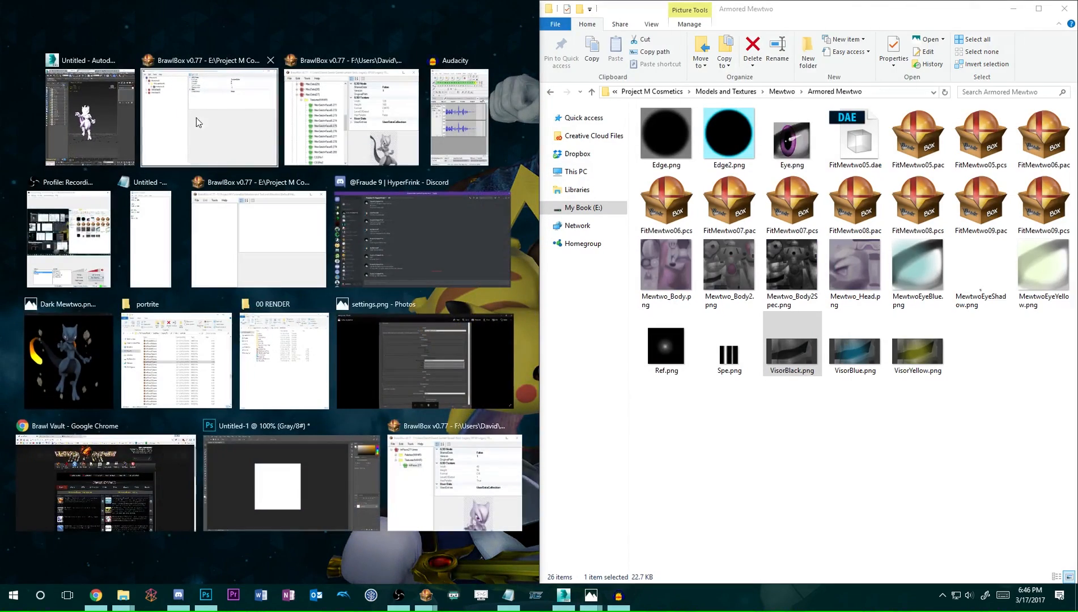
left_click(126, 111)
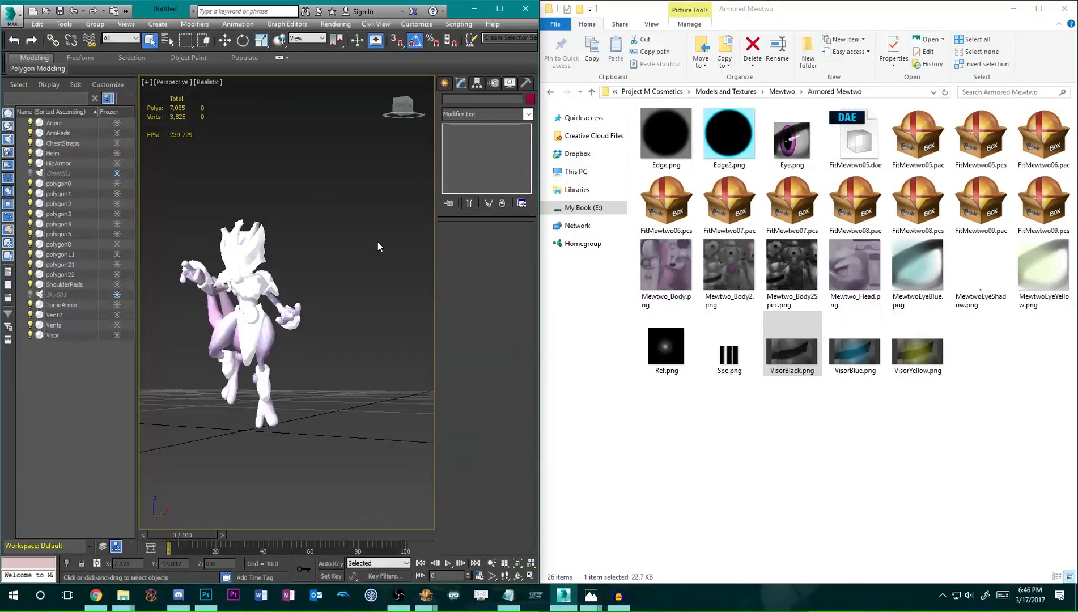
scroll(258, 305, "up", 4)
middle_click_drag(258, 309, 322, 316)
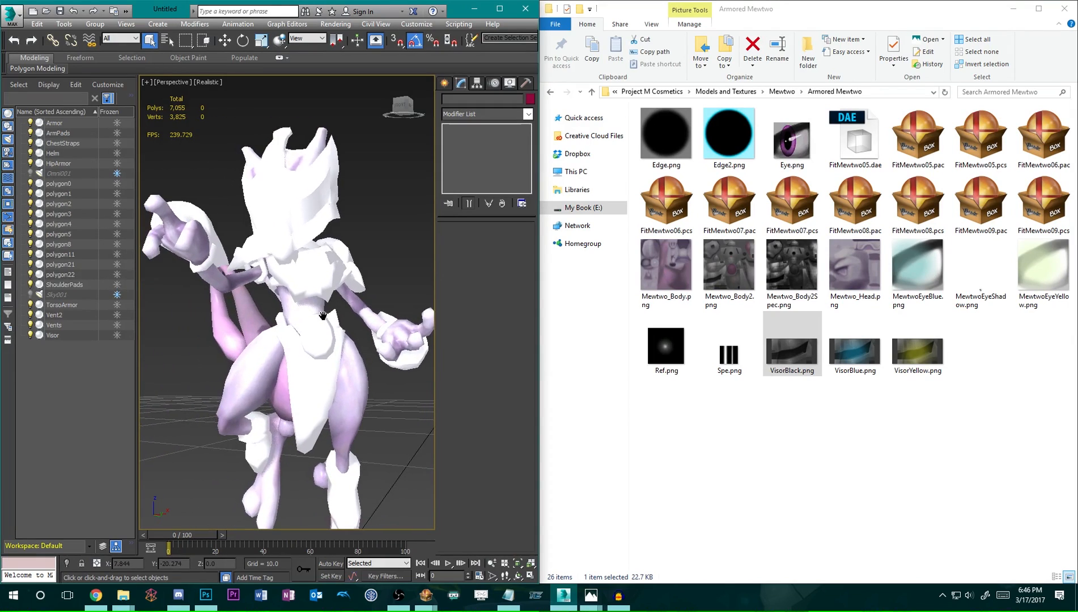
middle_click_drag(334, 269, 331, 287, "alt")
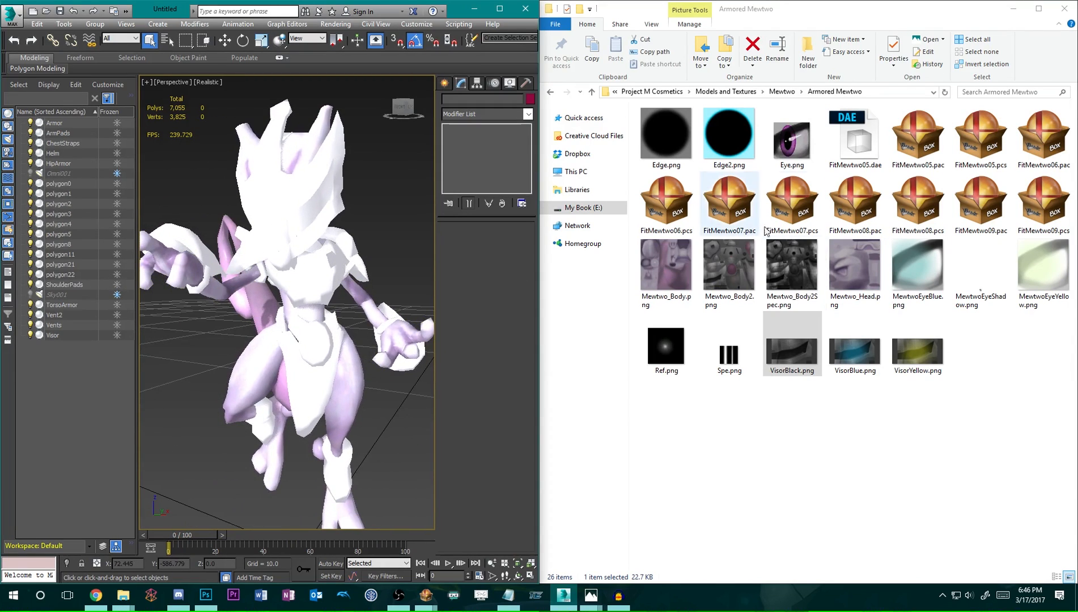
Apply the Mewtwo_Body2.png texture to the helm.
left_click(797, 255)
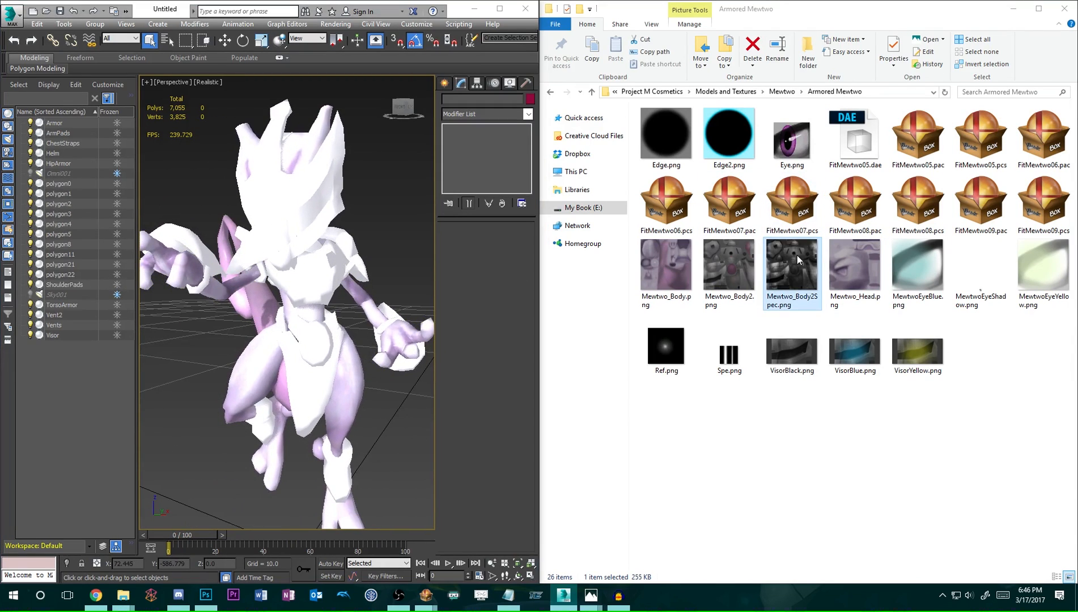
left_click(723, 265)
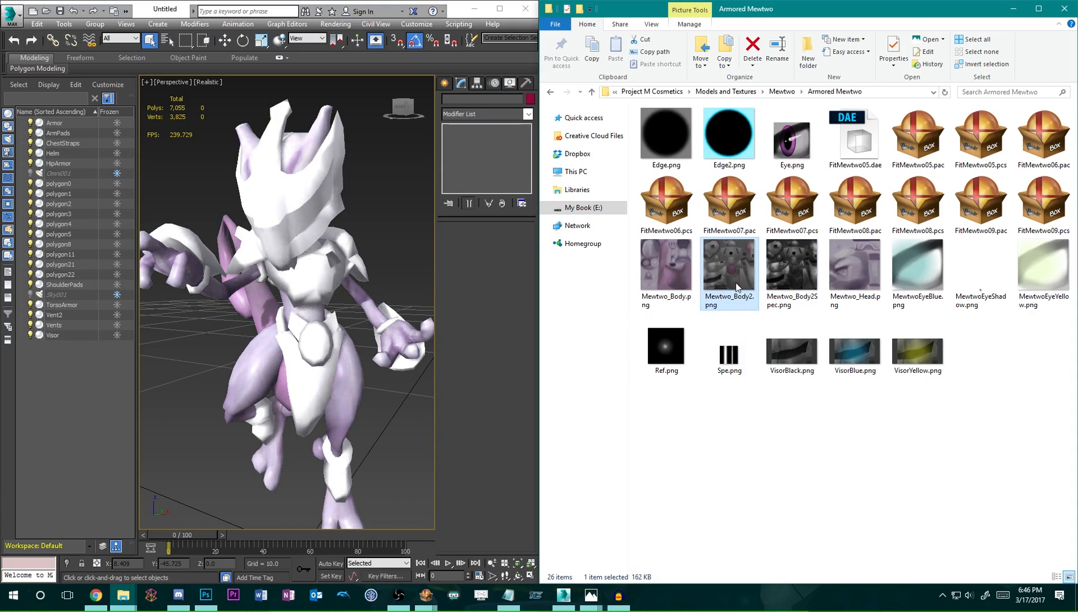
left_click_drag(733, 263, 508, 242)
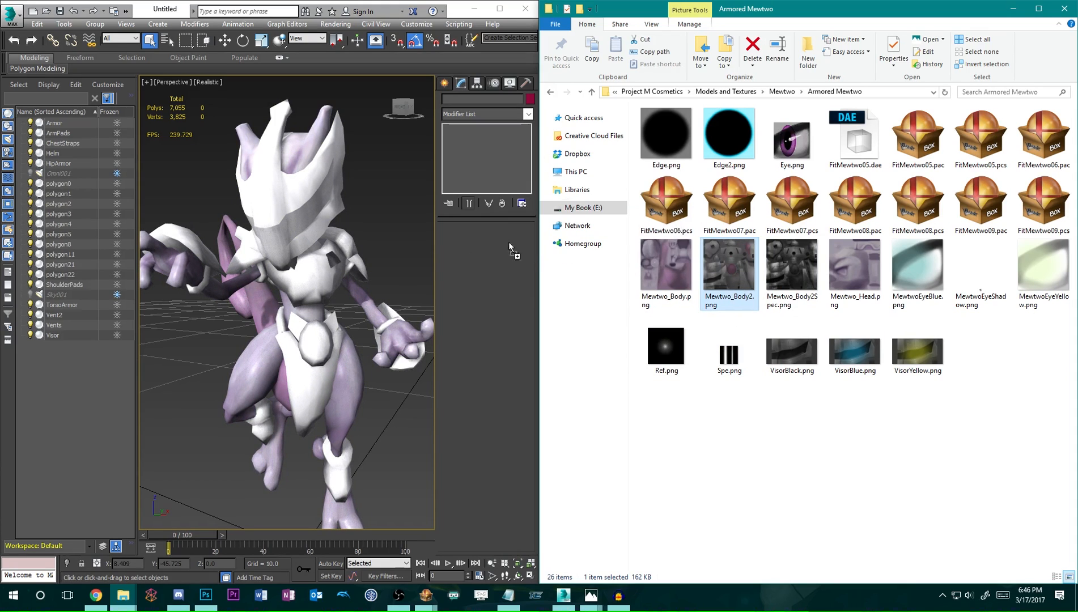
left_click_drag(298, 195, 297, 190)
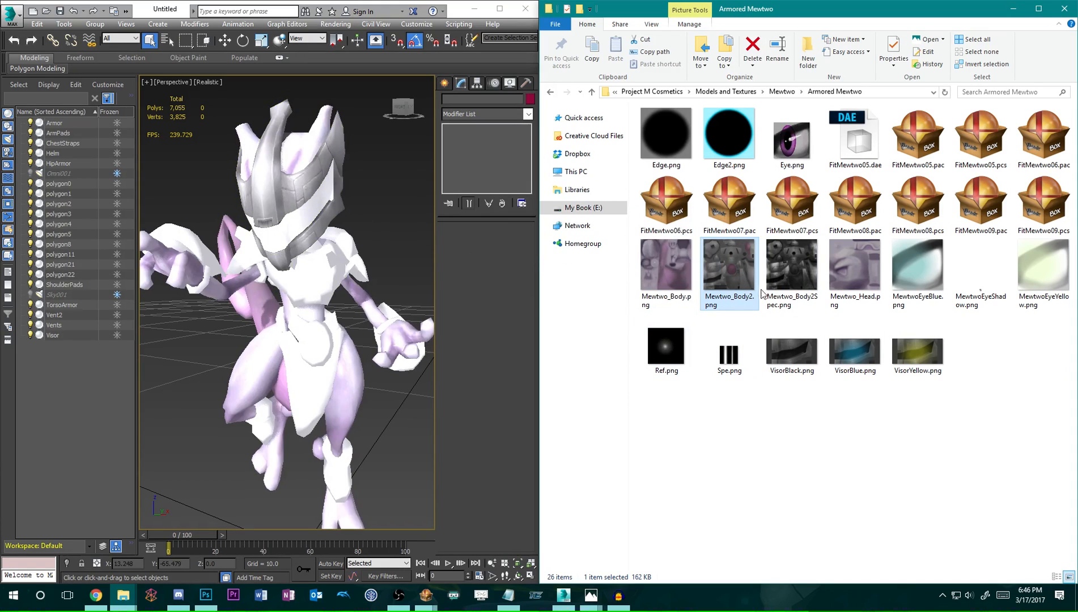
Apply the Mewtwo_Body2.png texture to the hip armor, torso armor and shoulder pads.
left_click_drag(721, 275, 454, 272)
left_click_drag(323, 351, 323, 351)
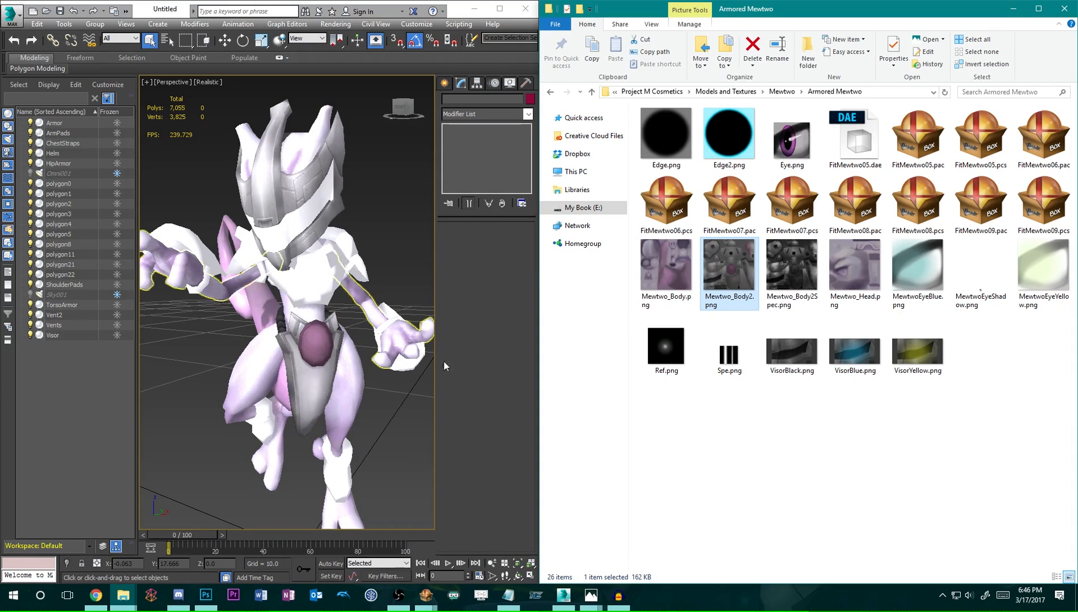
left_click_drag(305, 282, 309, 276)
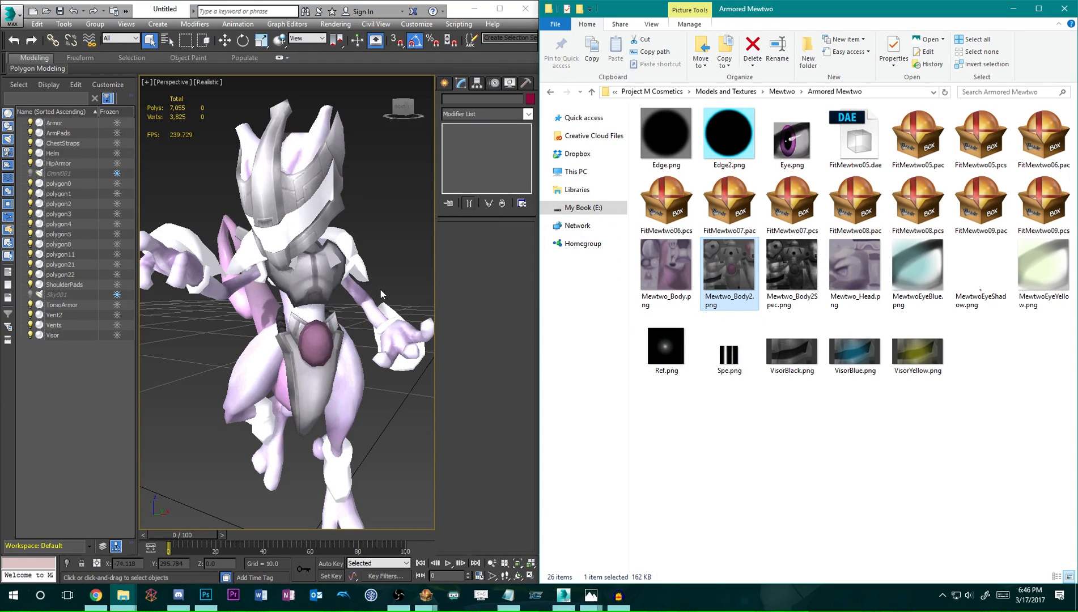
middle_click_drag(380, 290, 340, 310, "alt")
left_click_drag(720, 273, 366, 247)
middle_click_drag(321, 312, 332, 311, "alt")
Apply the VisorBlack.png texture to the helmet's visor.
left_click(791, 361)
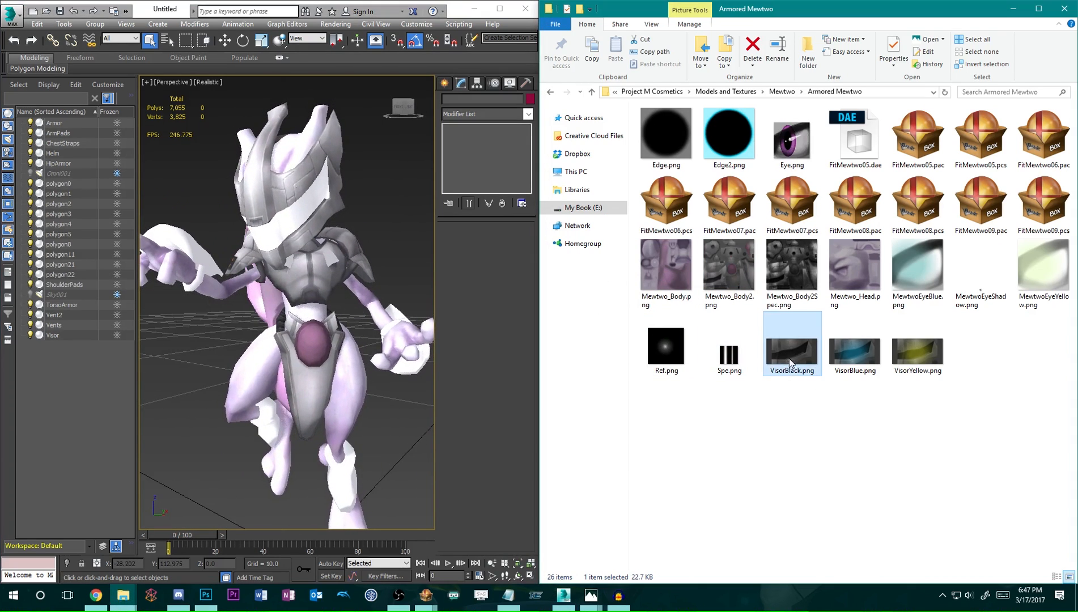
left_click_drag(296, 222, 296, 224)
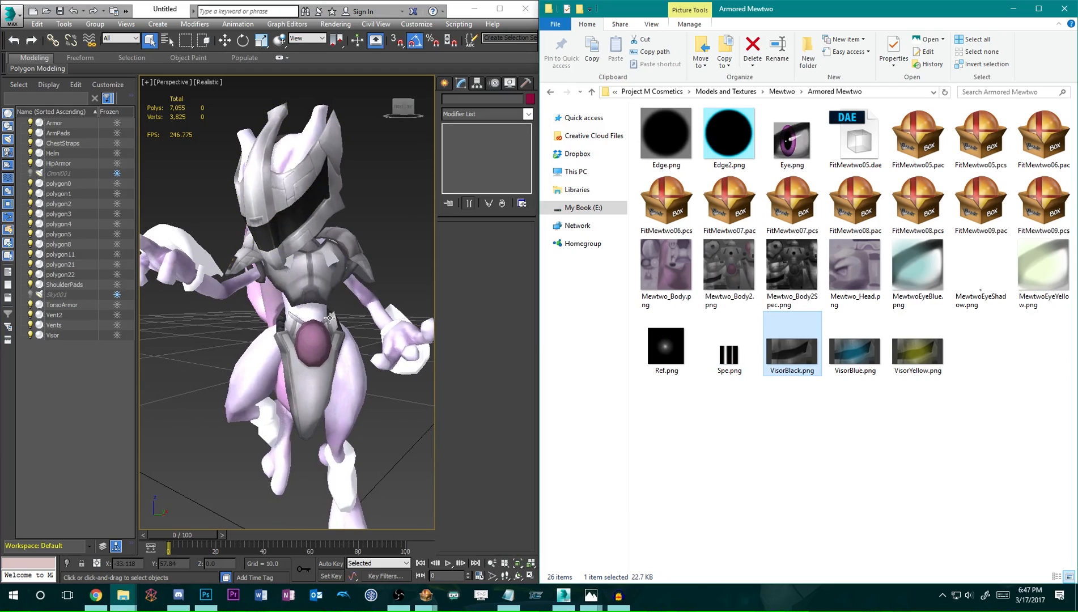
middle_click_drag(329, 318, 290, 312, "alt")
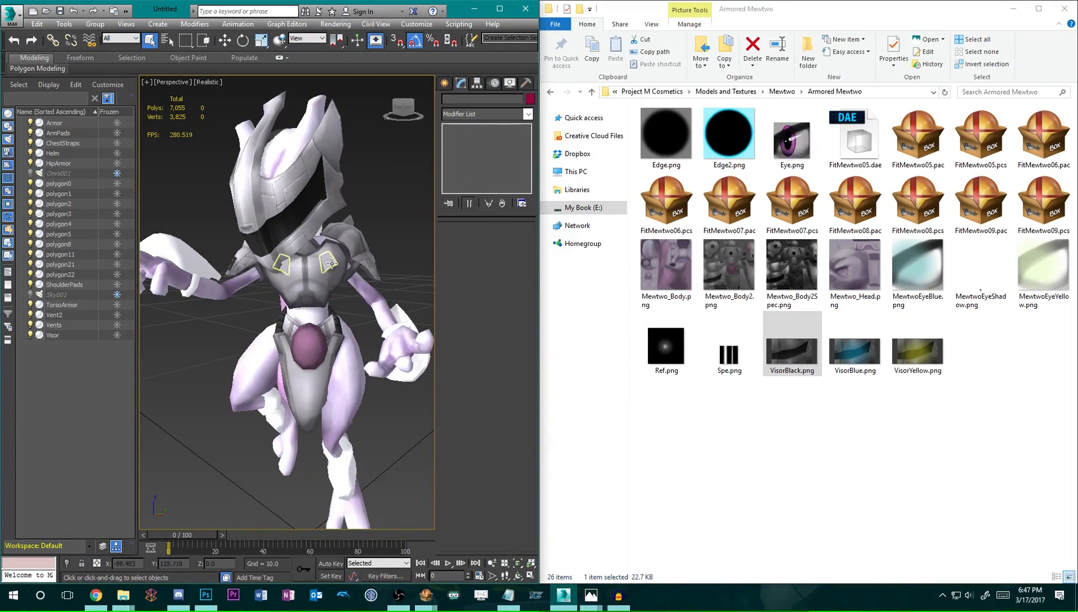
Apply the Mewtwo_Body2.png texture to the vents on the chest armor.
left_click(731, 293)
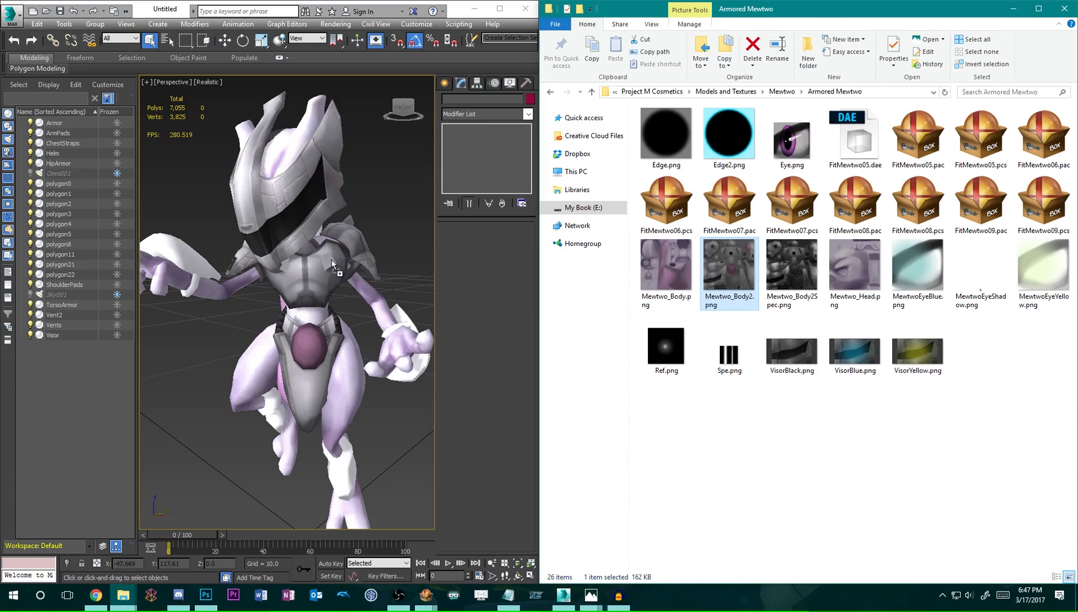
left_click_drag(331, 260, 331, 261)
middle_click_drag(349, 315, 311, 263, "alt")
Delete the Vent2 mesh from the chest armor.
left_click(316, 258)
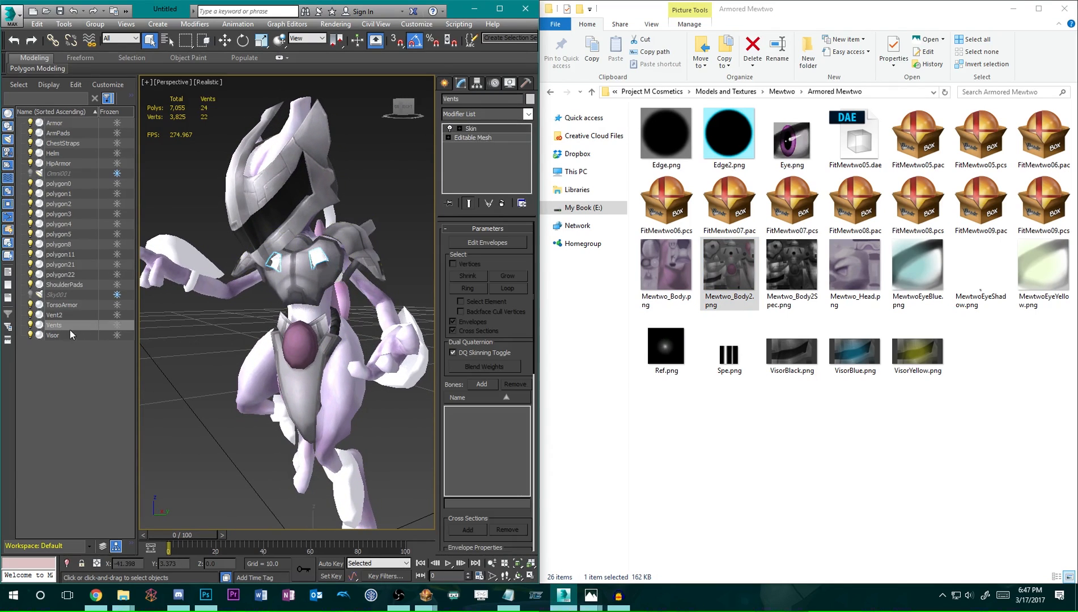
left_click(63, 315)
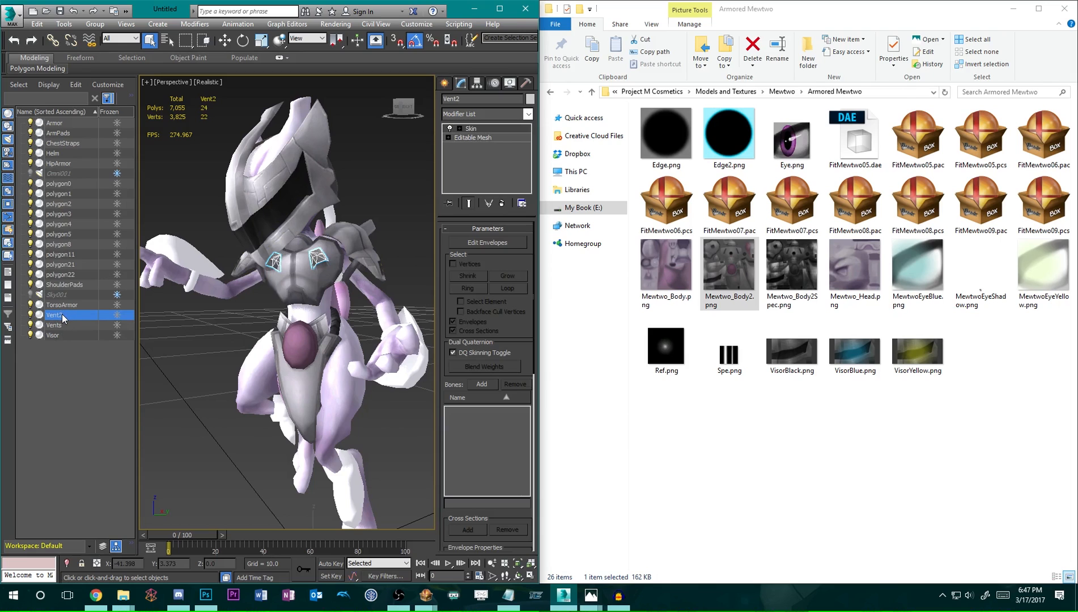
key("Delete")
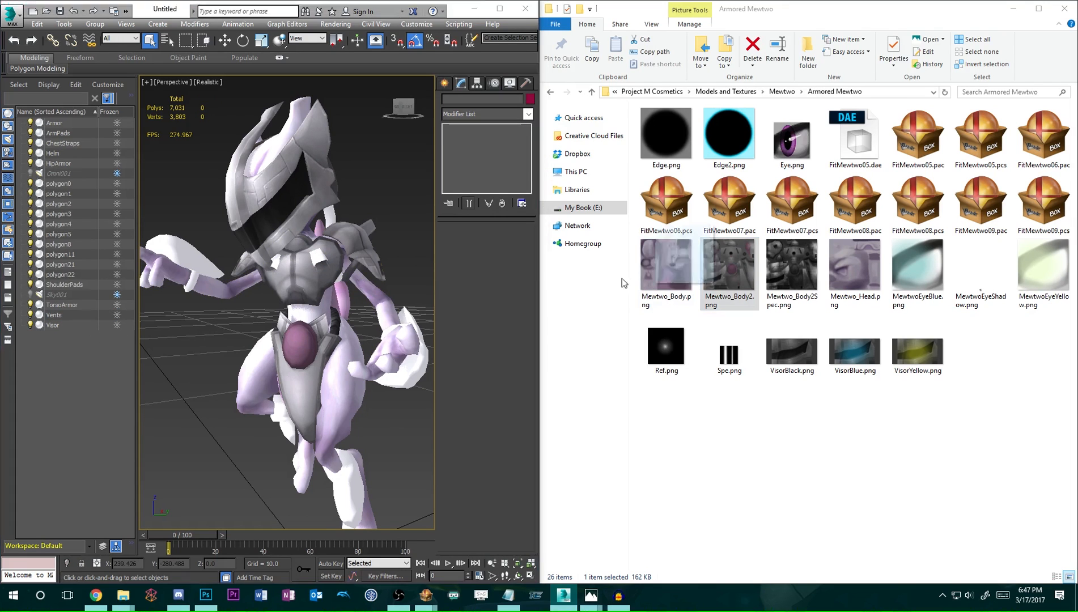
Apply the Mewtwo_Body2.png texture to the chest straps on the model's back and sides.
middle_click_drag(415, 272, 151, 294, "alt")
middle_click_drag(314, 275, 292, 249, "alt")
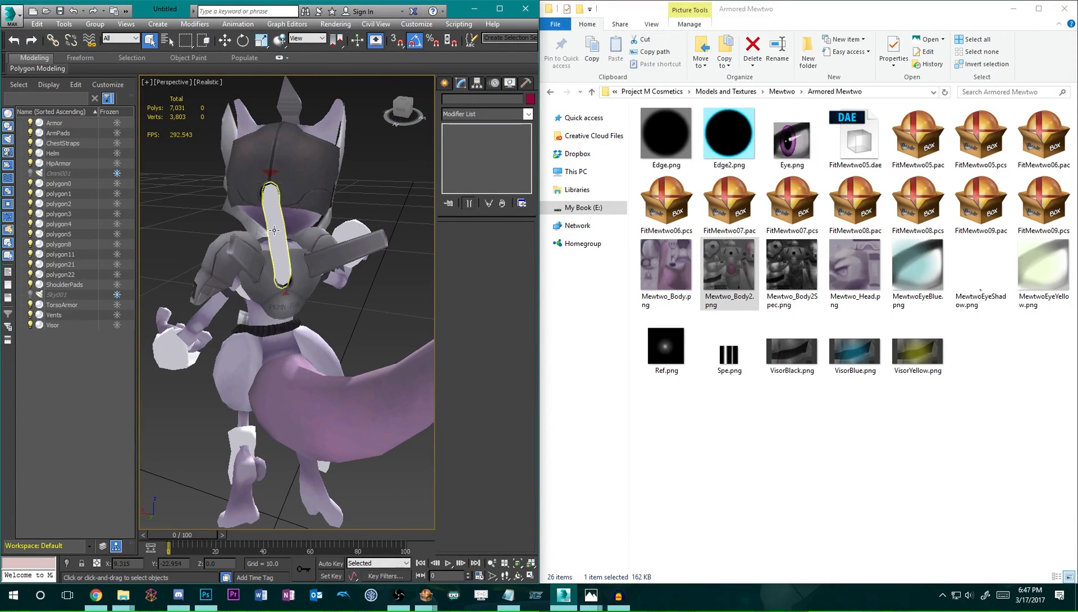
left_click(290, 260)
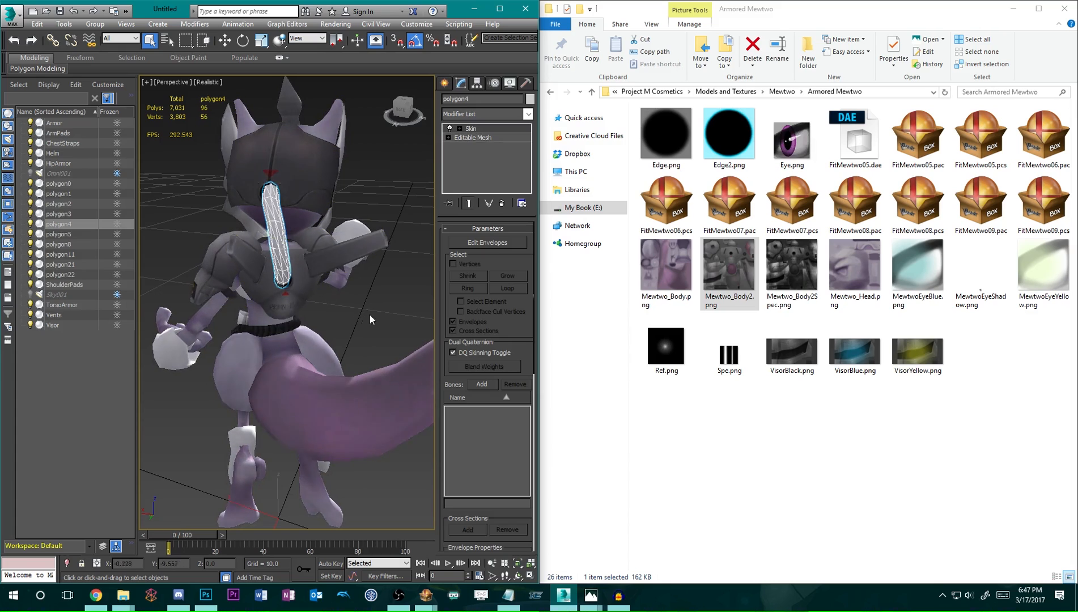
left_click(344, 309)
middle_click_drag(277, 319, 321, 286, "alt")
left_click(274, 264)
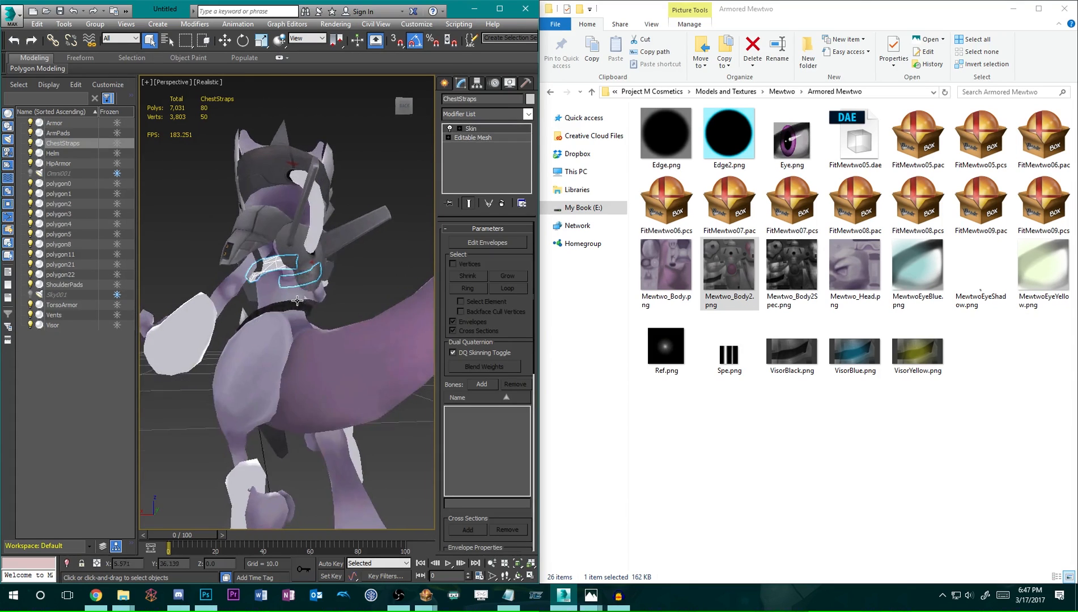
middle_click_drag(341, 293, 293, 296, "alt")
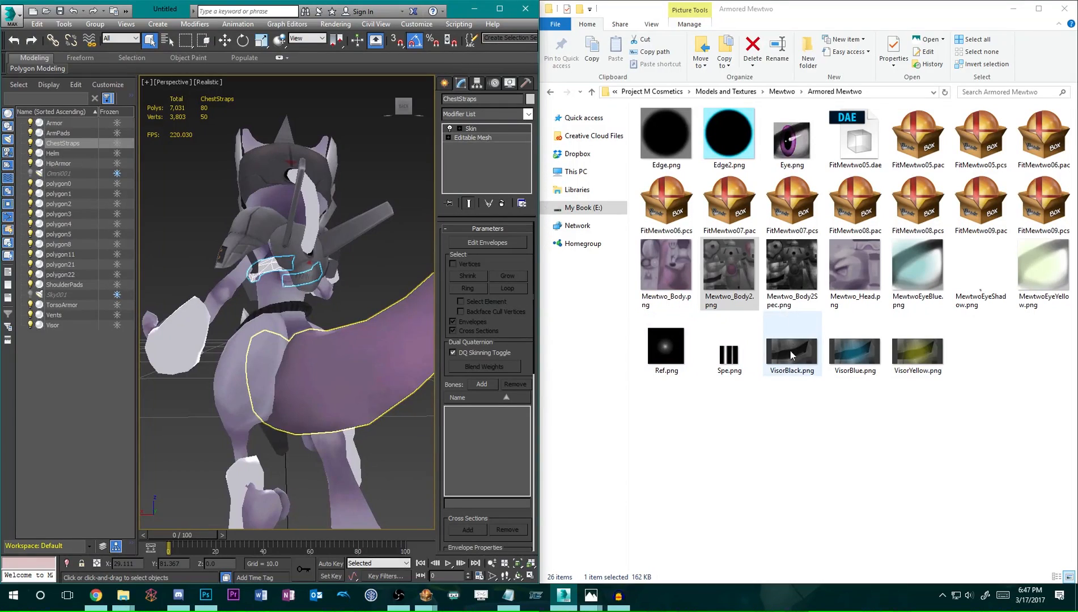
left_click(729, 279)
middle_click_drag(280, 272, 359, 316, "alt")
left_click(301, 309)
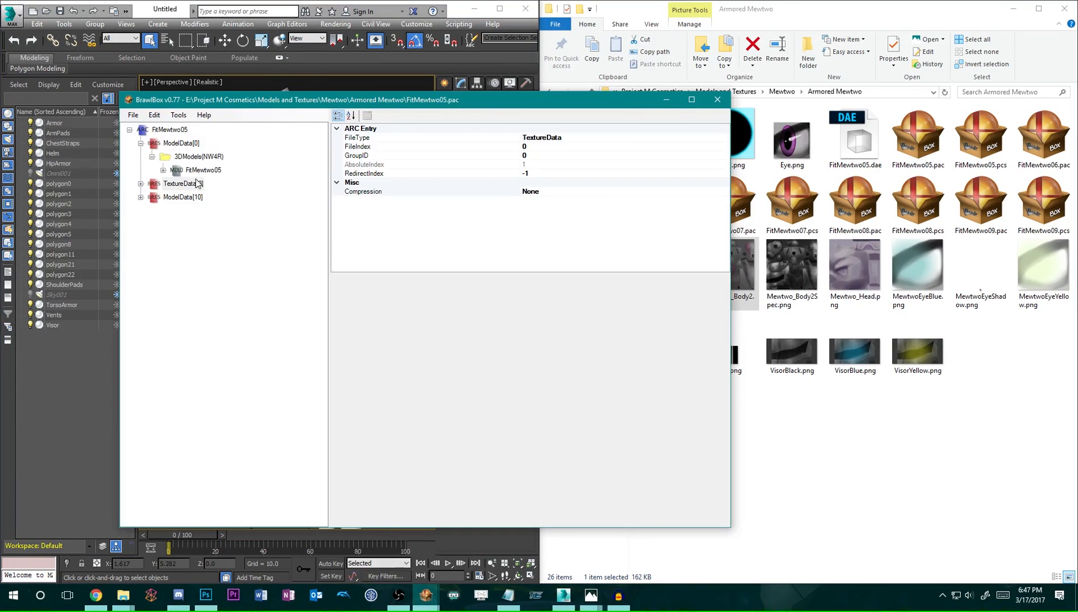
Preview the FitMewtwo05 model in BrawlBox and examine the tube and straps on its back.
left_click(201, 170)
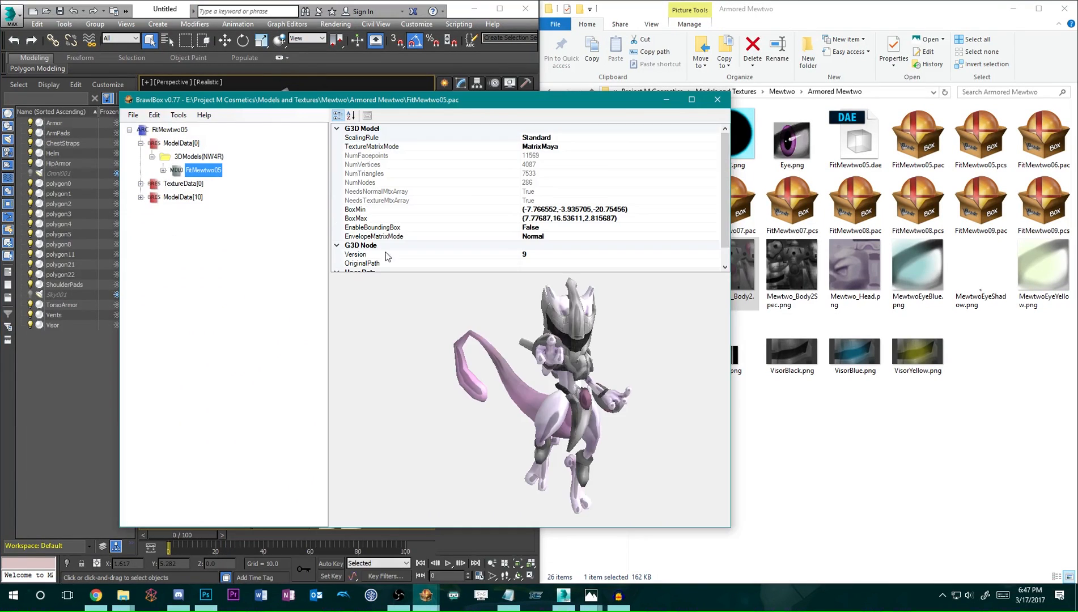
left_click_drag(605, 372, 560, 417)
mouse_move(559, 411)
right_mouse_down("ctrl")
mouse_move(512, 398)
mouse_move(531, 385)
mouse_move(516, 407)
mouse_move(548, 395)
right_mouse_up("ctrl")
scroll(536, 397, "up", 4)
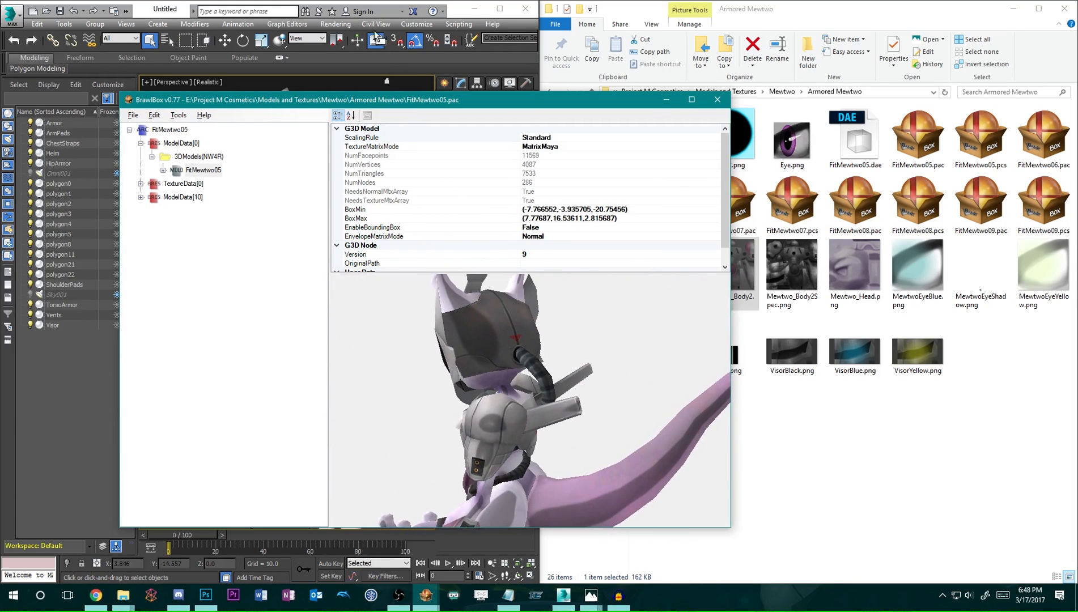
Return to 3ds Max and apply the Mewtwo_Body2.png texture to the tube running from the helmet to the back.
left_click(41, 97)
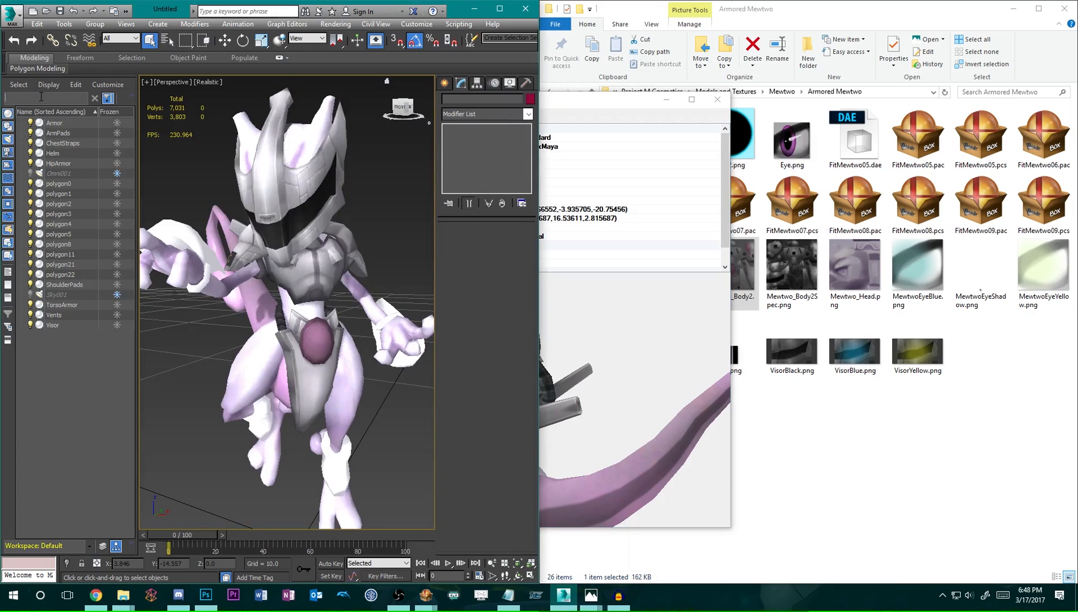
middle_click_drag(367, 273, 266, 306, "alt")
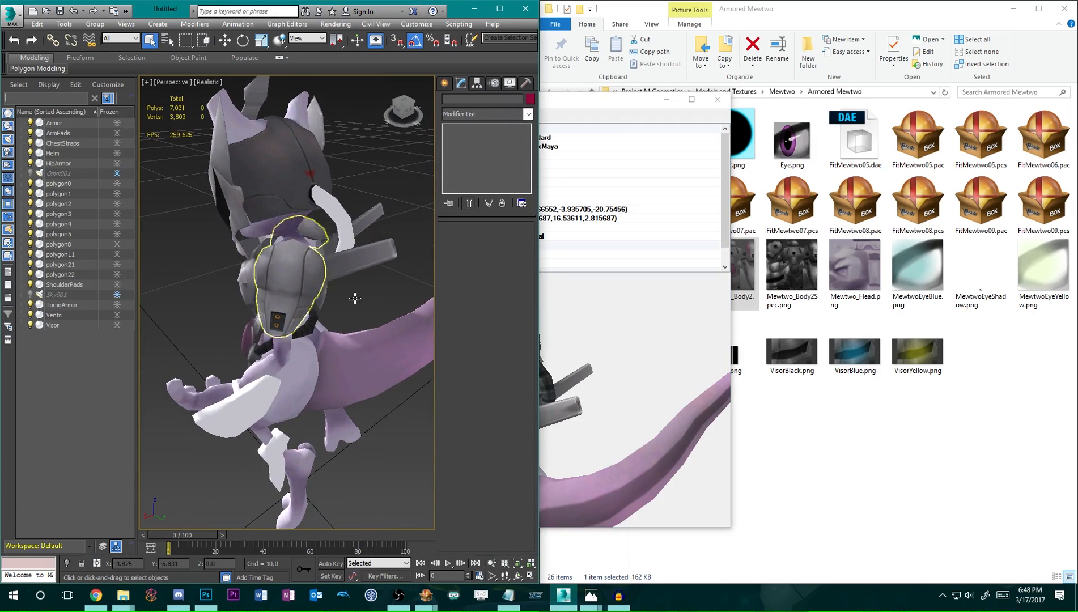
left_click(1062, 406)
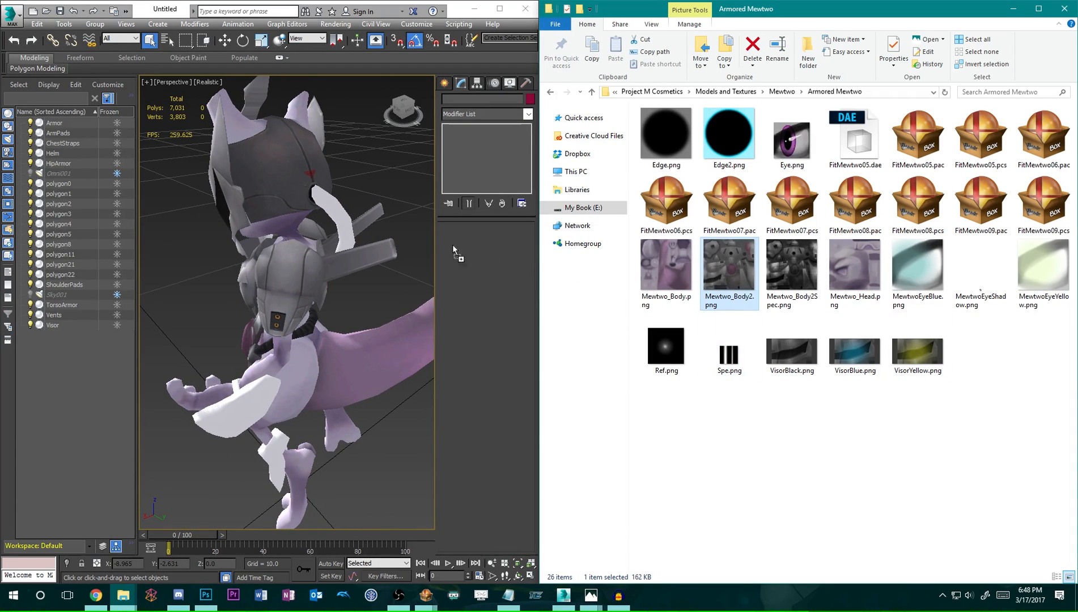
middle_click_drag(343, 221, 397, 334, "alt")
Apply the Mewtwo_Body2.png texture to the leg armor and the arm pads.
left_click_drag(733, 276, 392, 424)
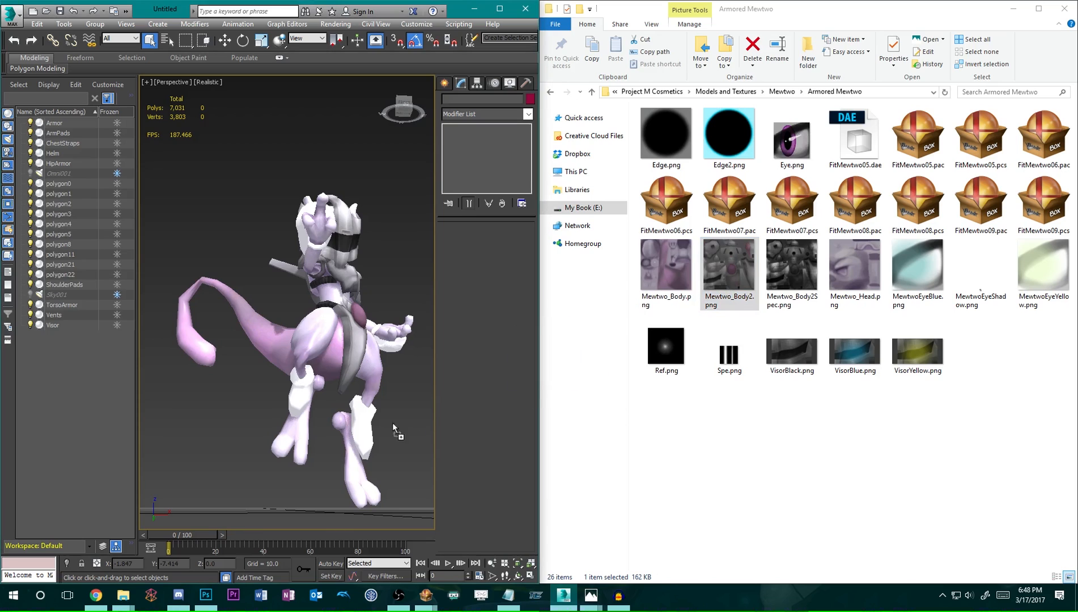
middle_click_drag(387, 466, 329, 359, "alt")
scroll(329, 359, "up", 5)
middle_click_drag(306, 410, 250, 358, "alt")
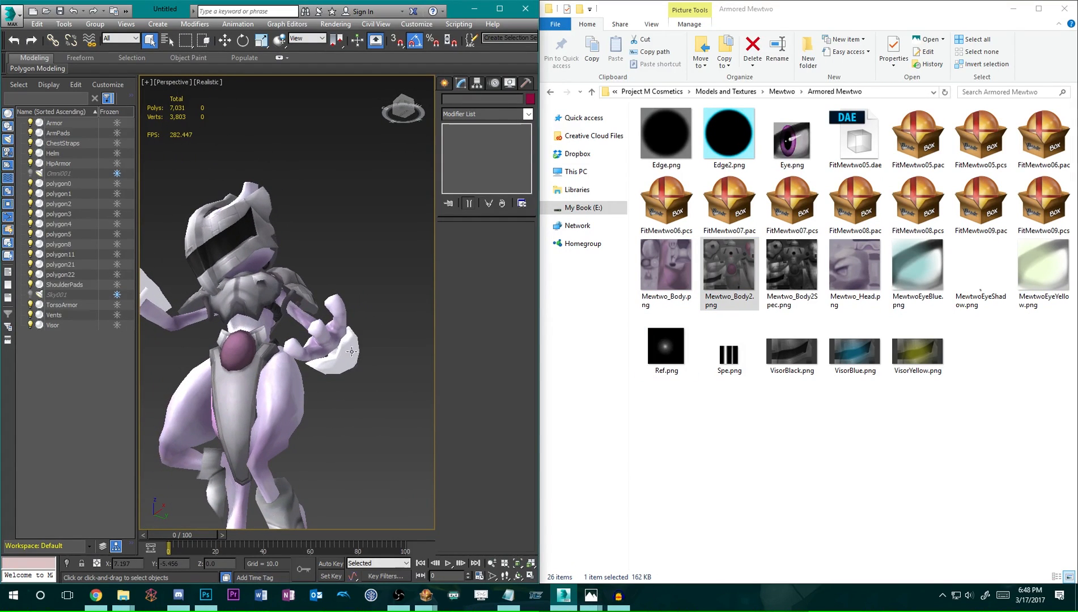
middle_click_drag(352, 351, 338, 312, "alt")
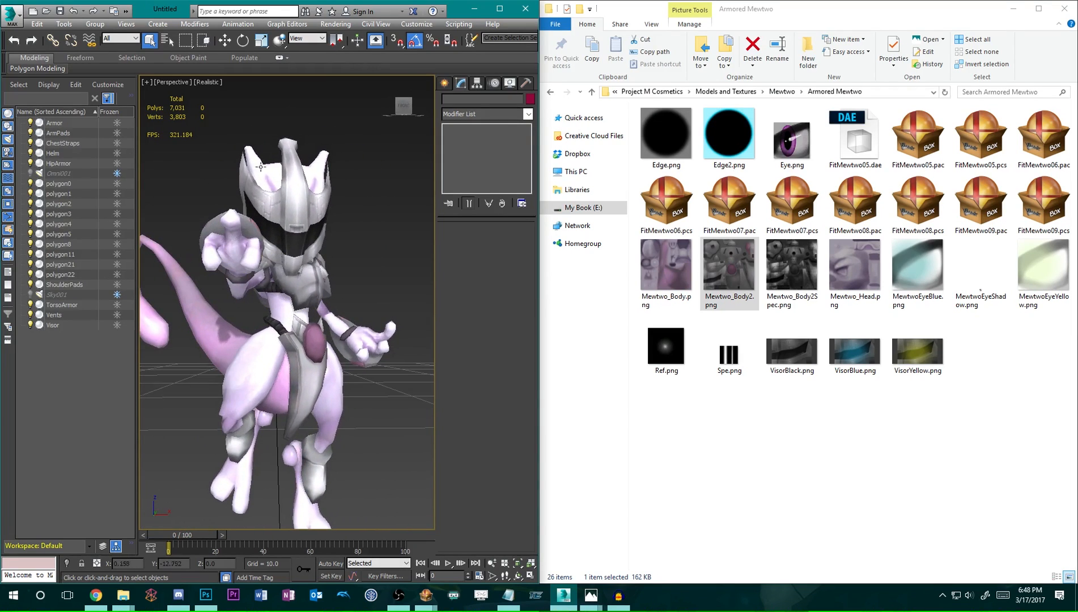
Start saving the scene and browse to the Project M Cosmetics folder on drive E as the destination.
left_click(59, 11)
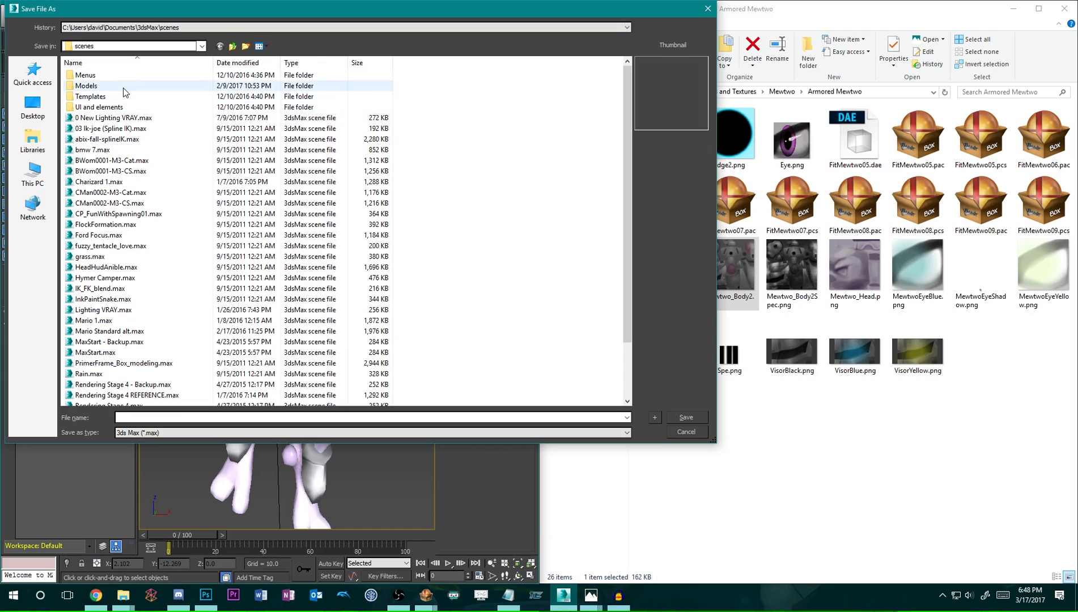
double_click(116, 86)
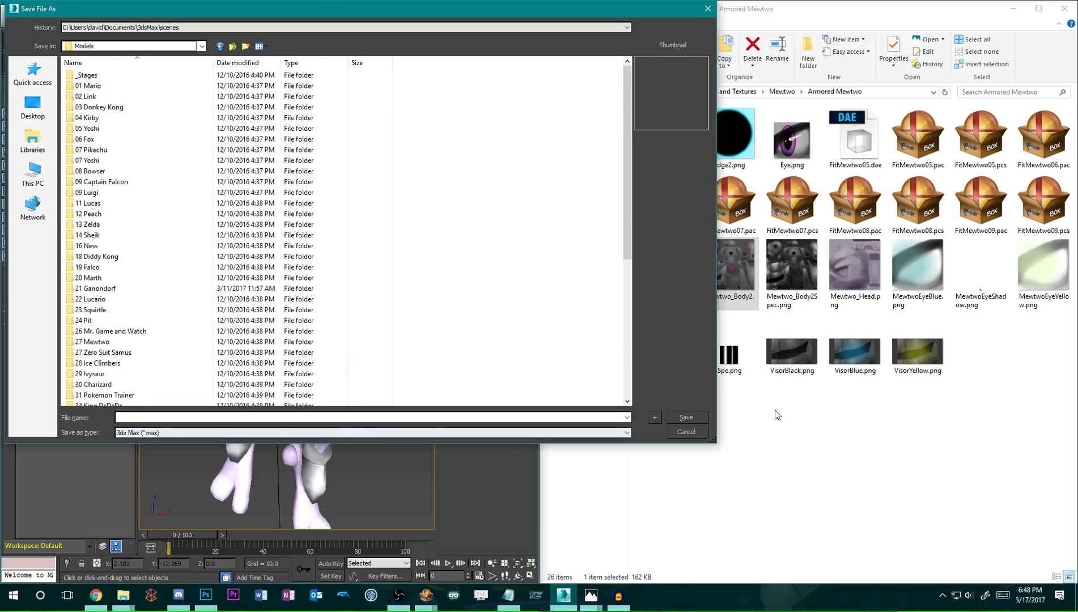
left_click(739, 92)
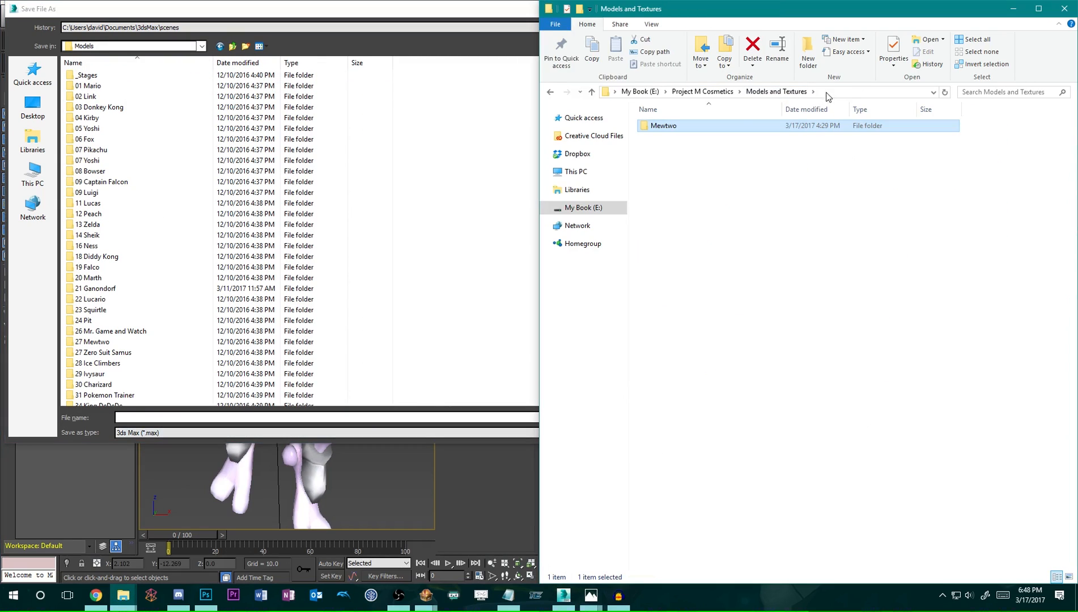
left_click(824, 93)
left_click(352, 417)
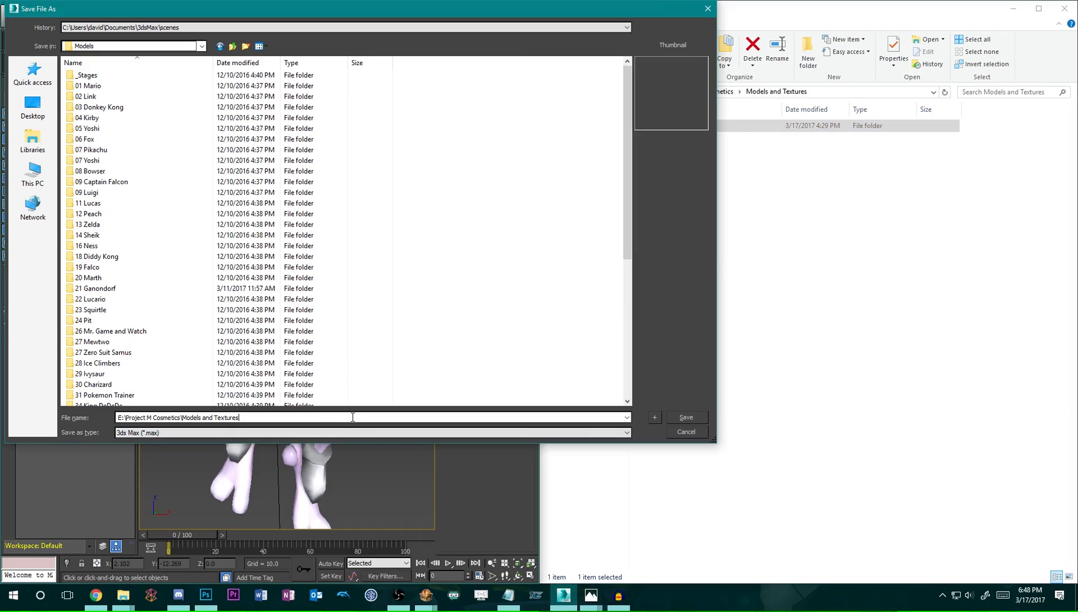
key("Return")
left_click(232, 46)
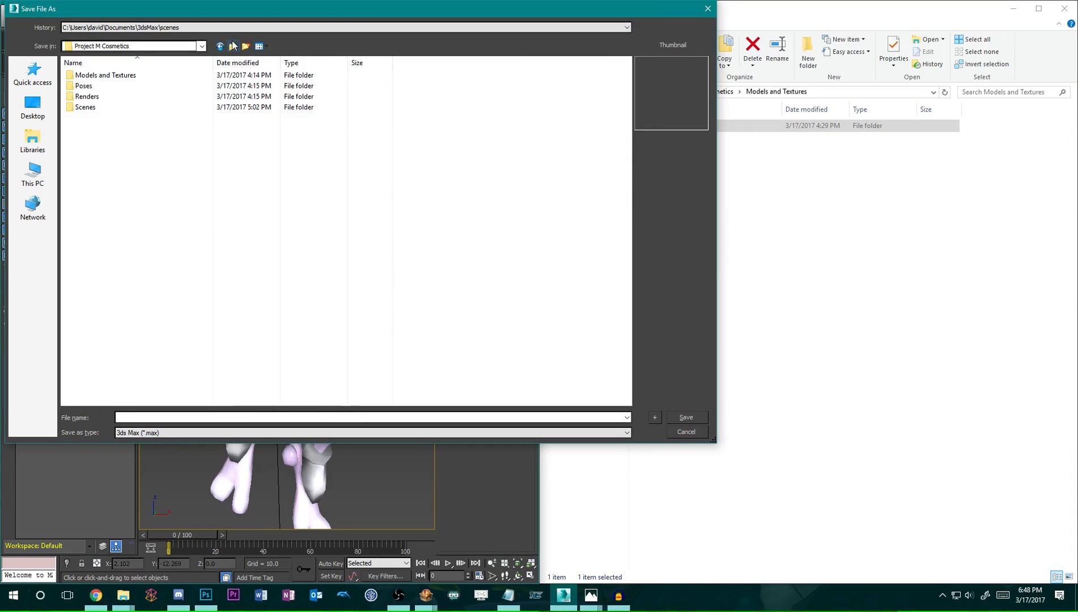
Save the scene as Trophy Pose in the Armored Mewtwo subfolder of the Scenes folder.
double_click(113, 111)
double_click(125, 75)
double_click(125, 76)
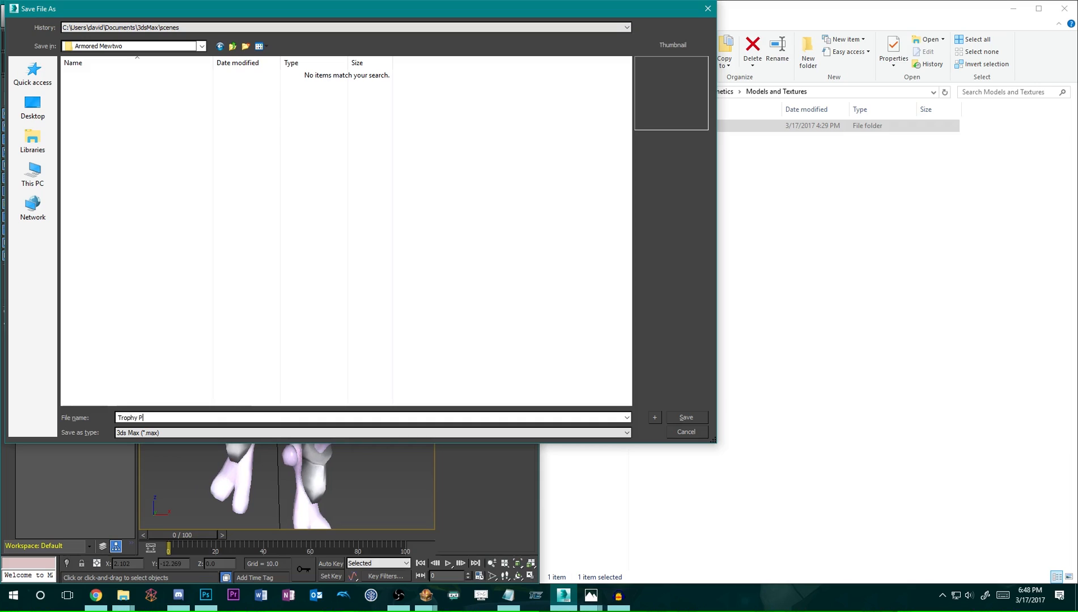
key("Return")
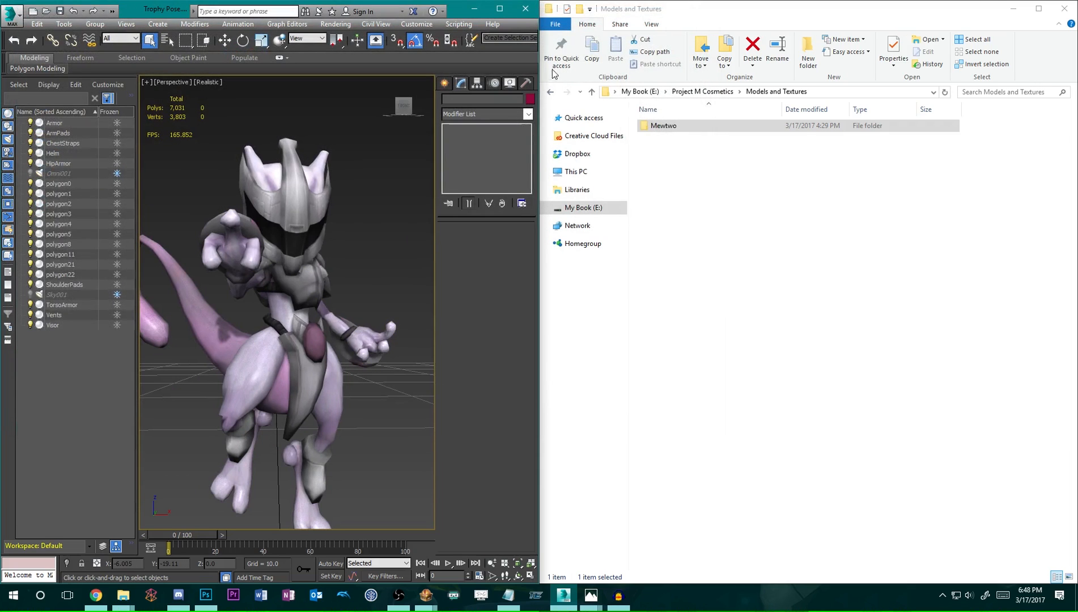
Maximize the 3ds Max window and examine the whole textured model from the front.
left_click(499, 9)
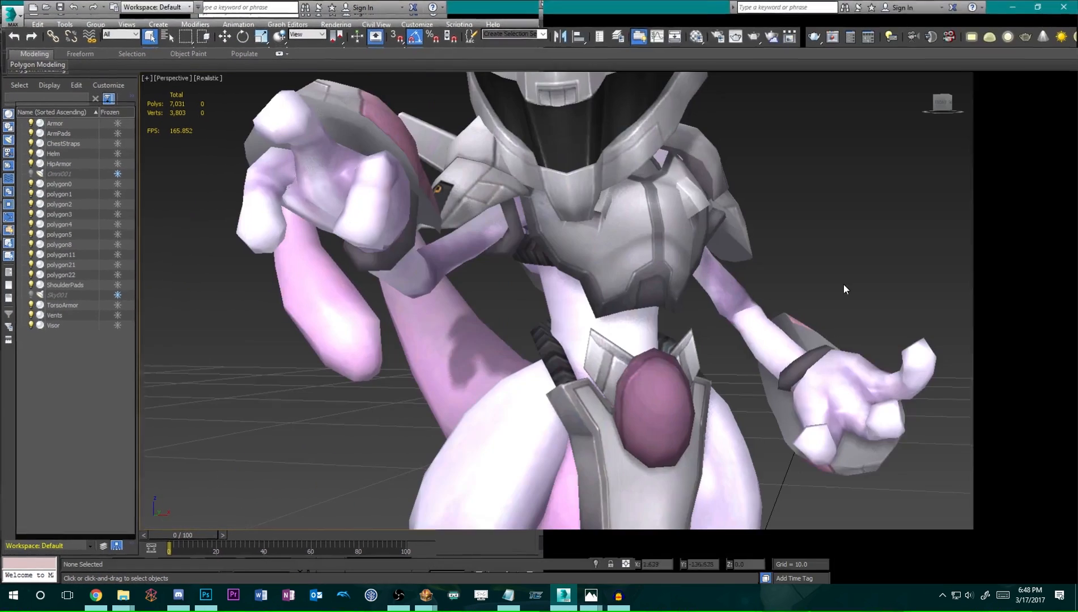
middle_click_drag(660, 240, 697, 236, "alt")
scroll(660, 246, "down", 3)
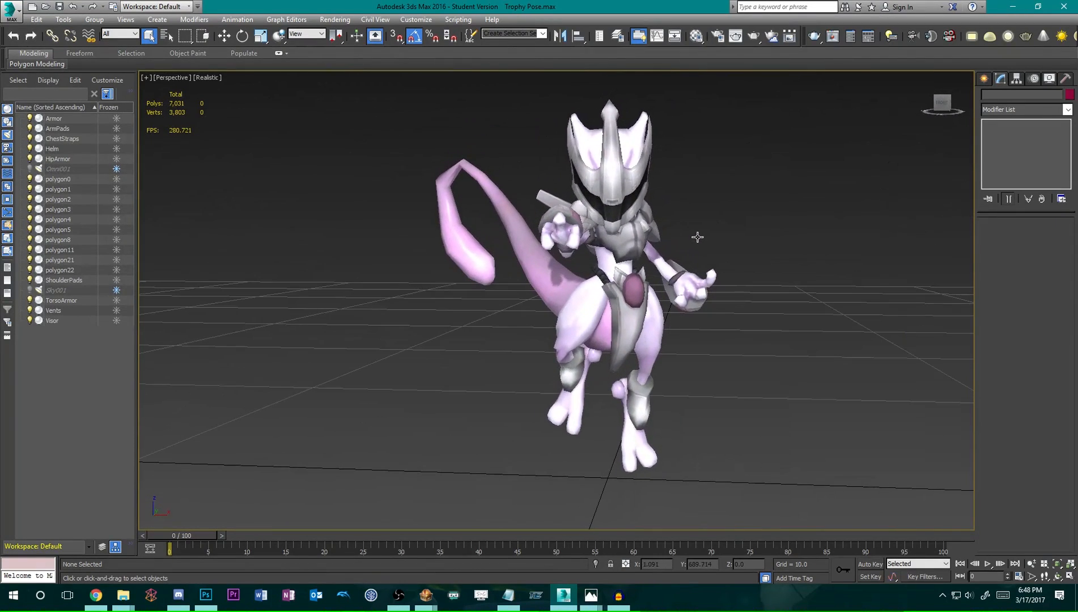
left_click(522, 236)
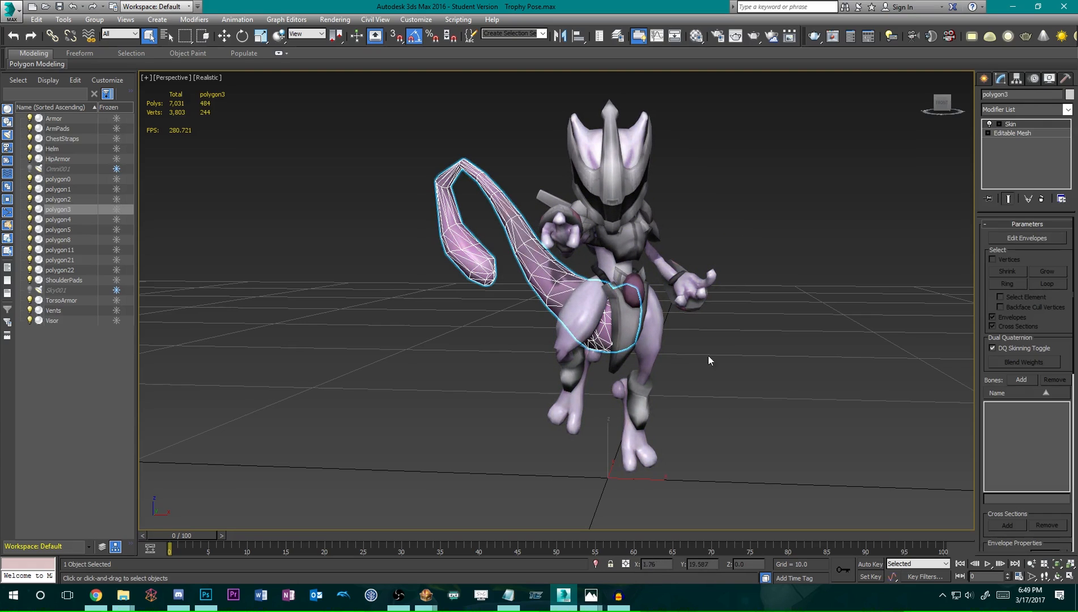
middle_click_drag(790, 291, 706, 227, "alt")
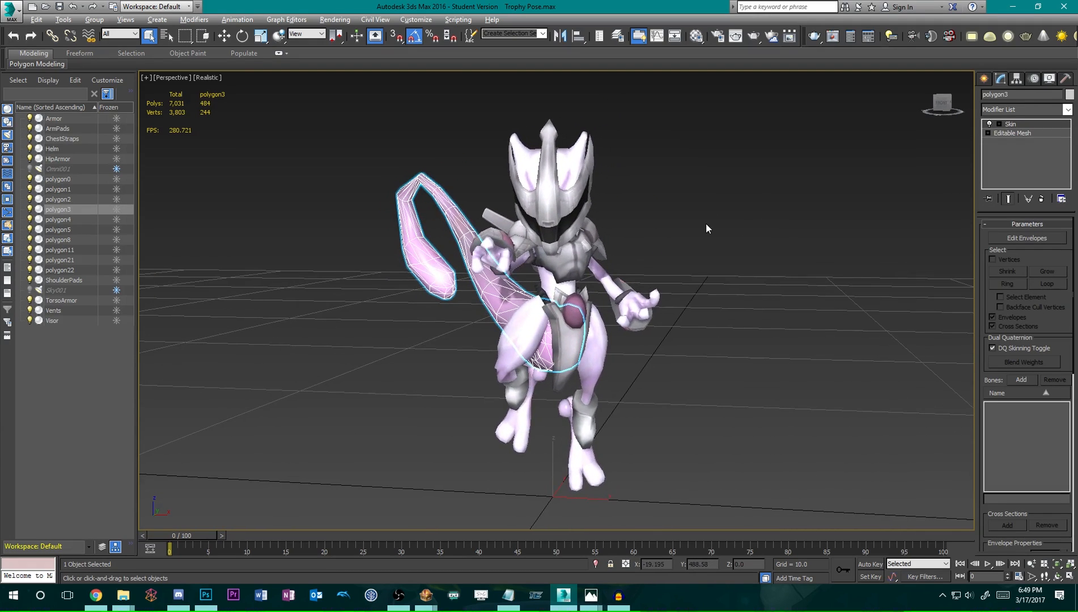
left_click(695, 345)
mouse_move(680, 368)
middle_mouse_down("alt")
mouse_move(719, 335)
mouse_move(703, 356)
mouse_move(601, 382)
mouse_move(664, 381)
mouse_move(690, 369)
mouse_move(682, 364)
middle_mouse_up("alt")
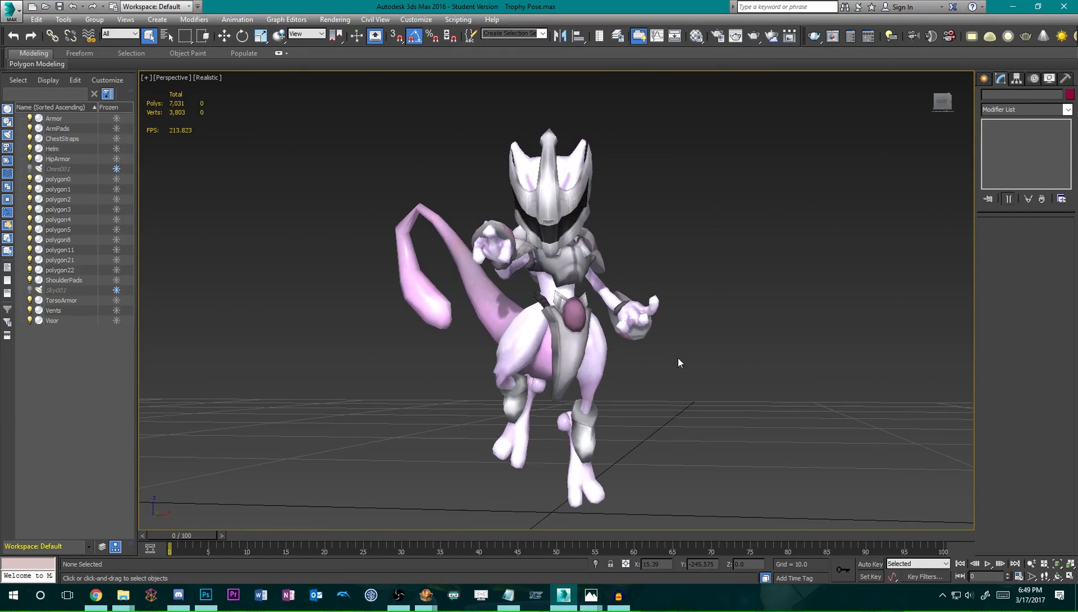
Delete the tail, head, legs and hands meshes, polygon0 through polygon3.
left_click(502, 303)
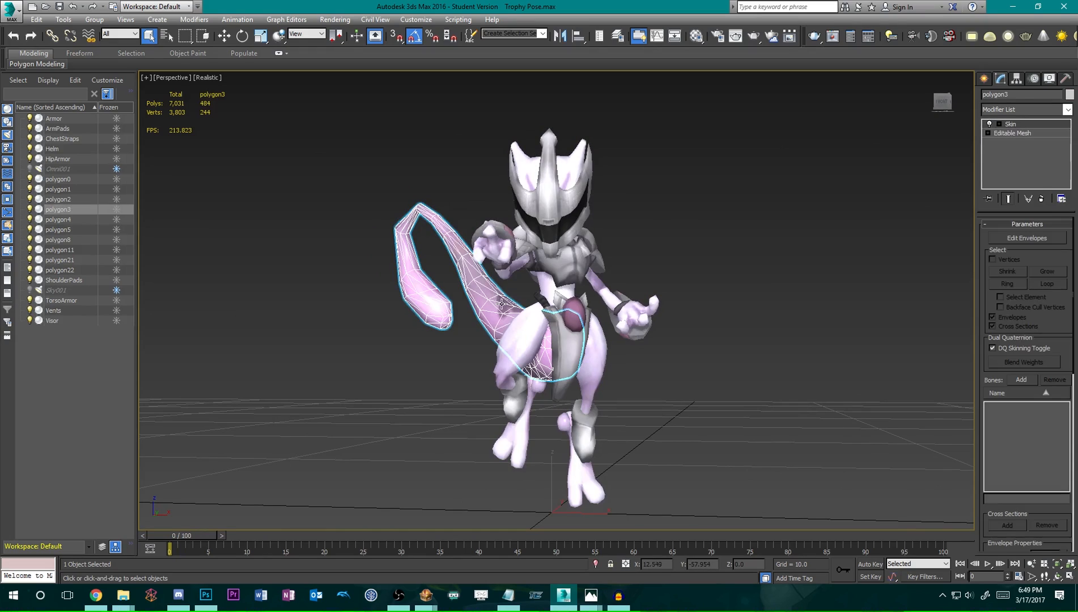
mouse_move(741, 299)
middle_mouse_down("alt")
mouse_move(709, 303)
mouse_move(739, 299)
middle_mouse_up("alt")
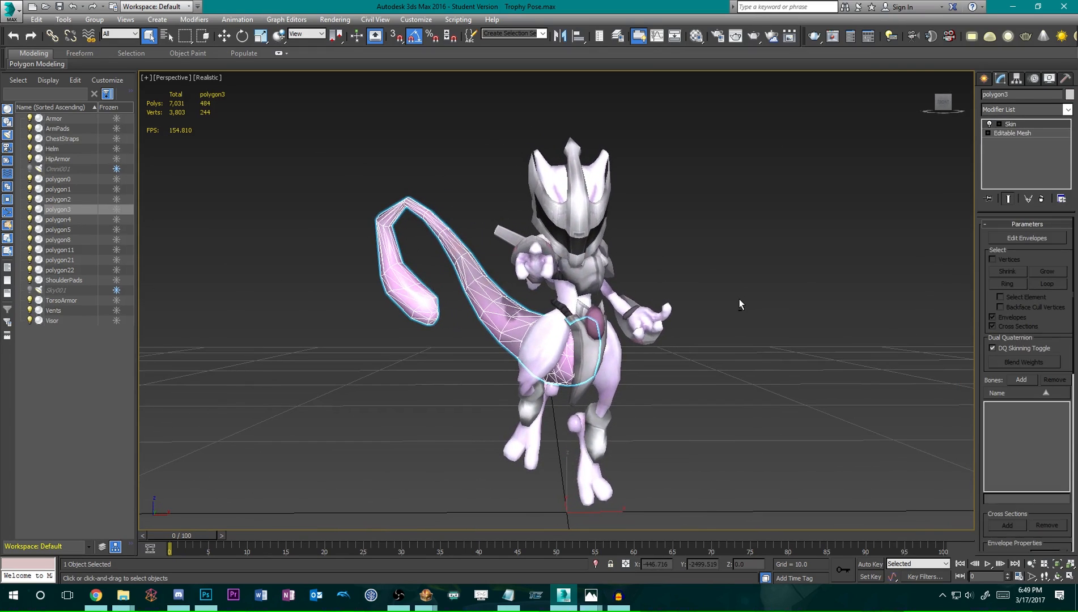
left_click(561, 191, "ctrl")
left_click(554, 340, "ctrl")
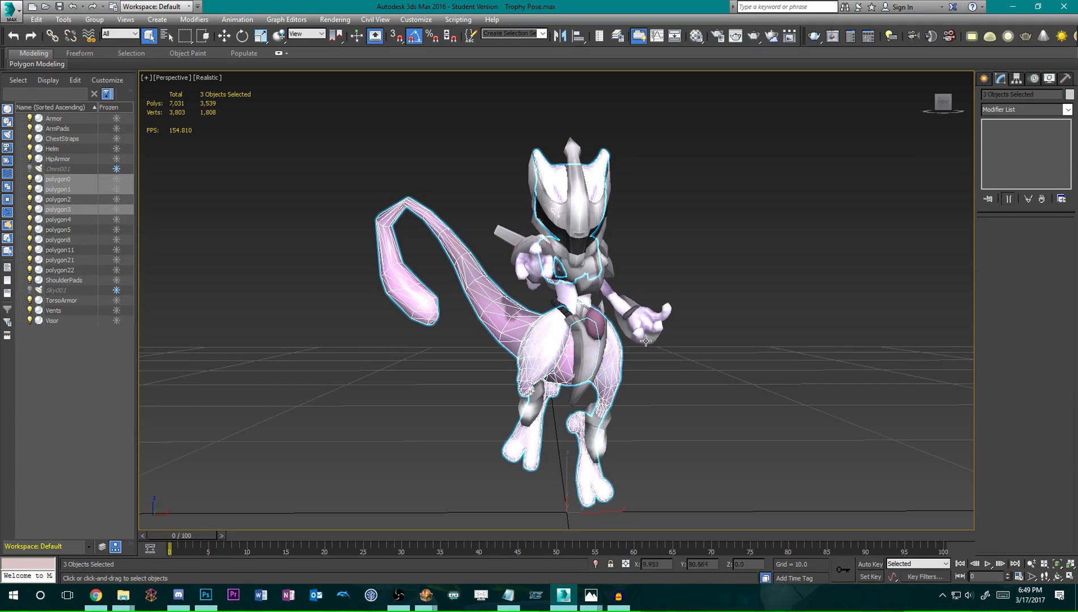
left_click(647, 322, "ctrl")
key("Delete")
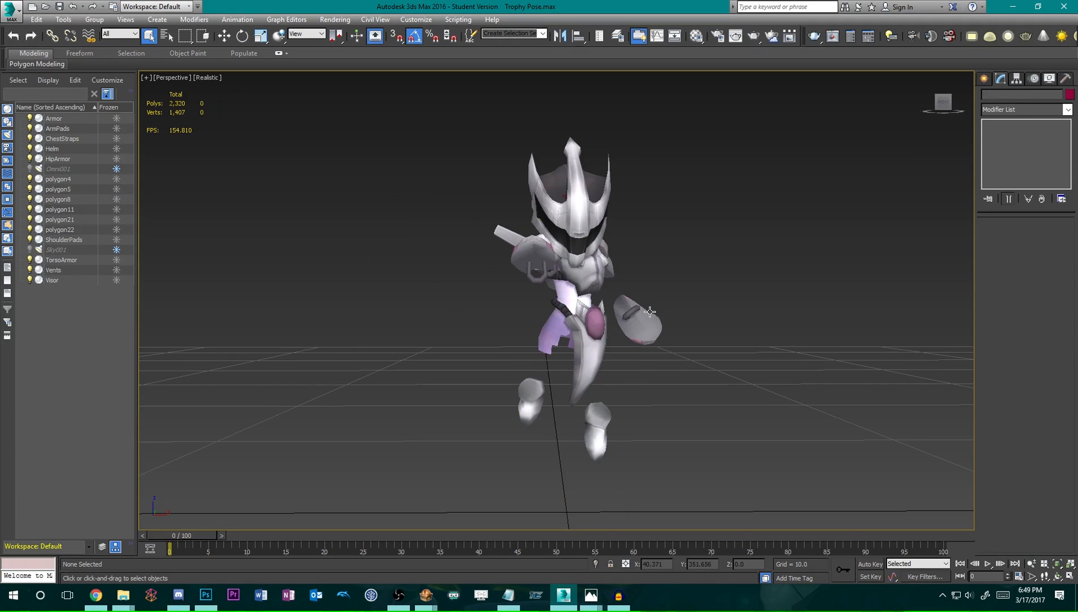
Delete the remaining purple torso mesh, polygon5, behind the hip armor.
middle_click_drag(678, 281, 658, 294, "alt")
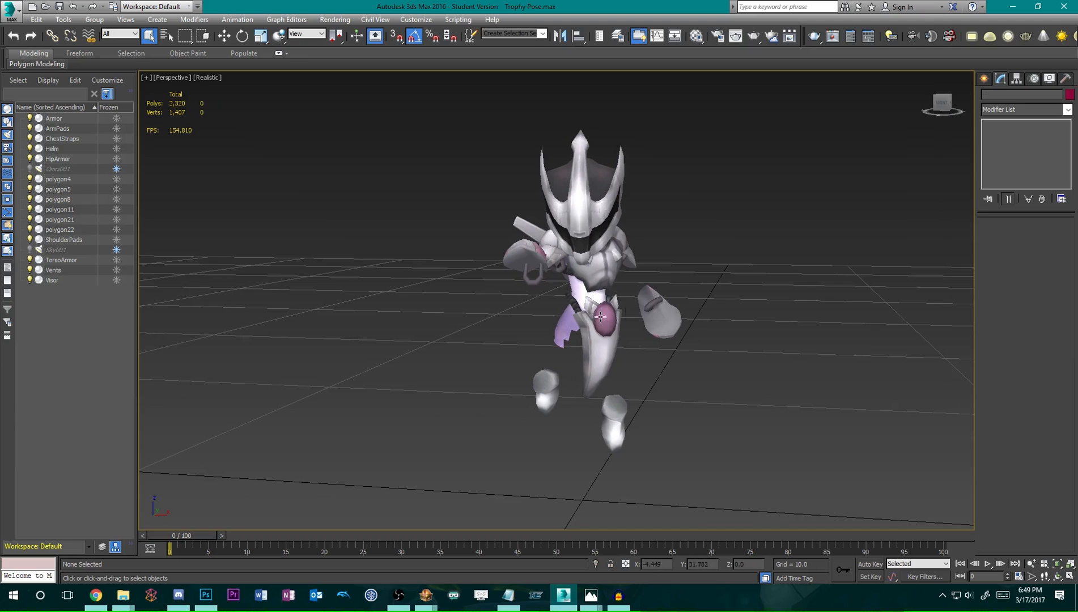
left_click(563, 327)
key("Delete")
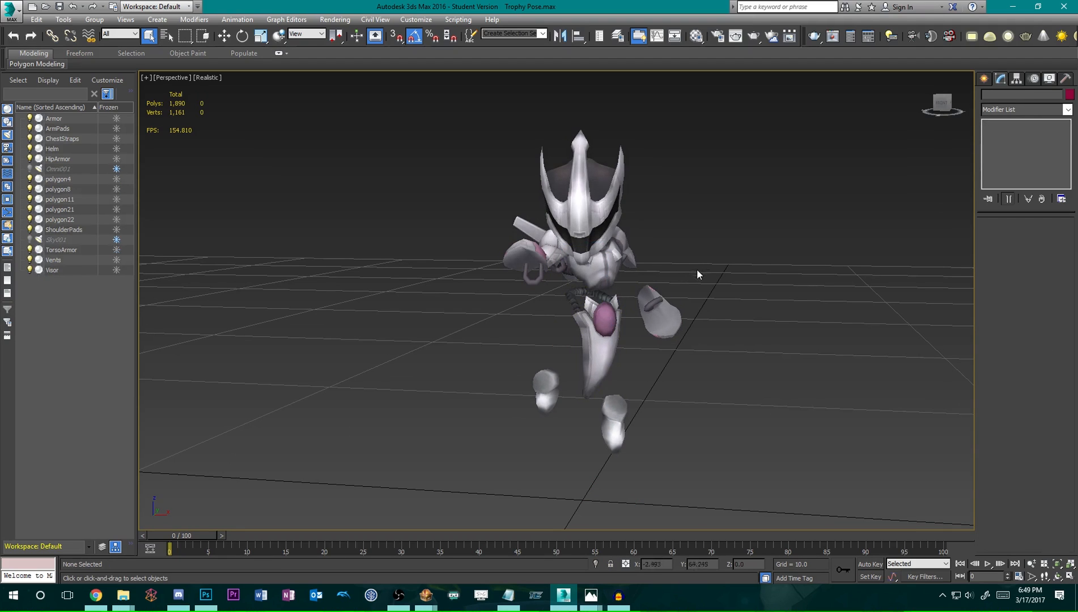
Delete the eye mesh polygon22 behind the visor on the helmet's side.
middle_click_drag(702, 274, 561, 261, "alt")
left_click(568, 216)
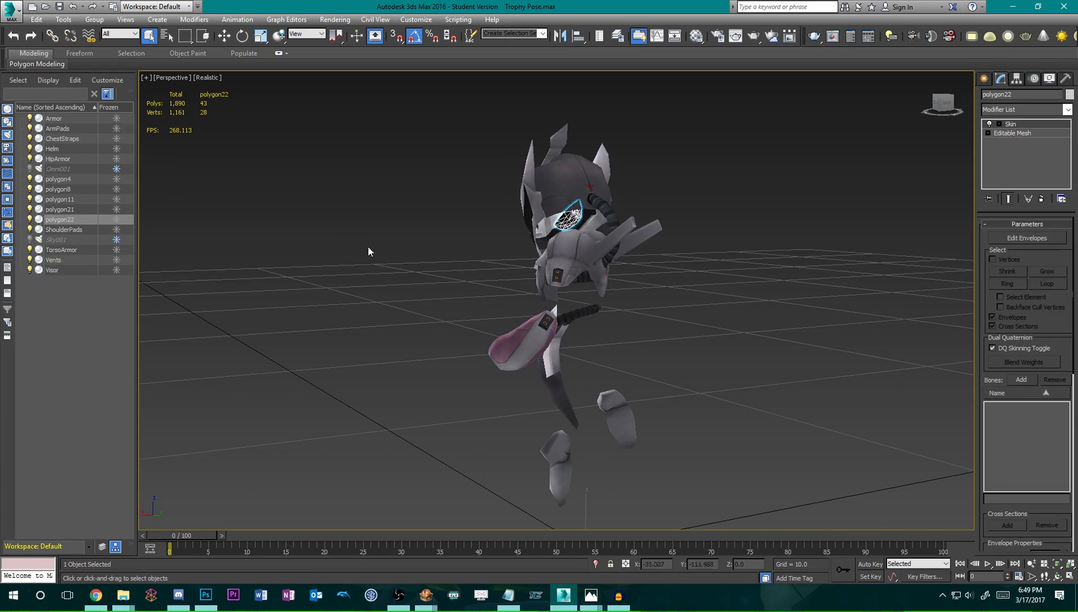
left_click(30, 219)
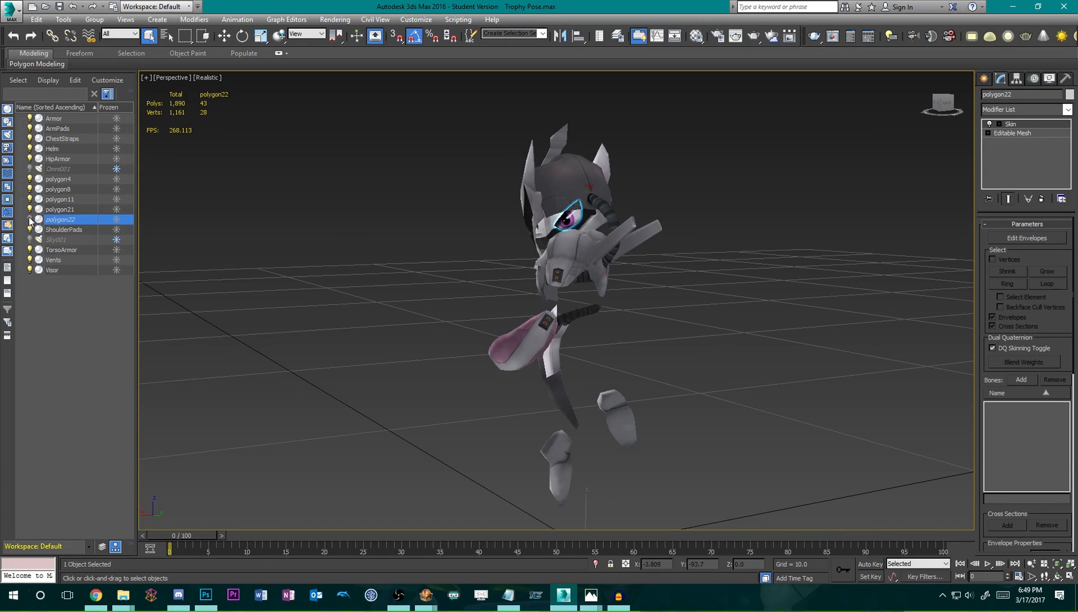
key("Delete")
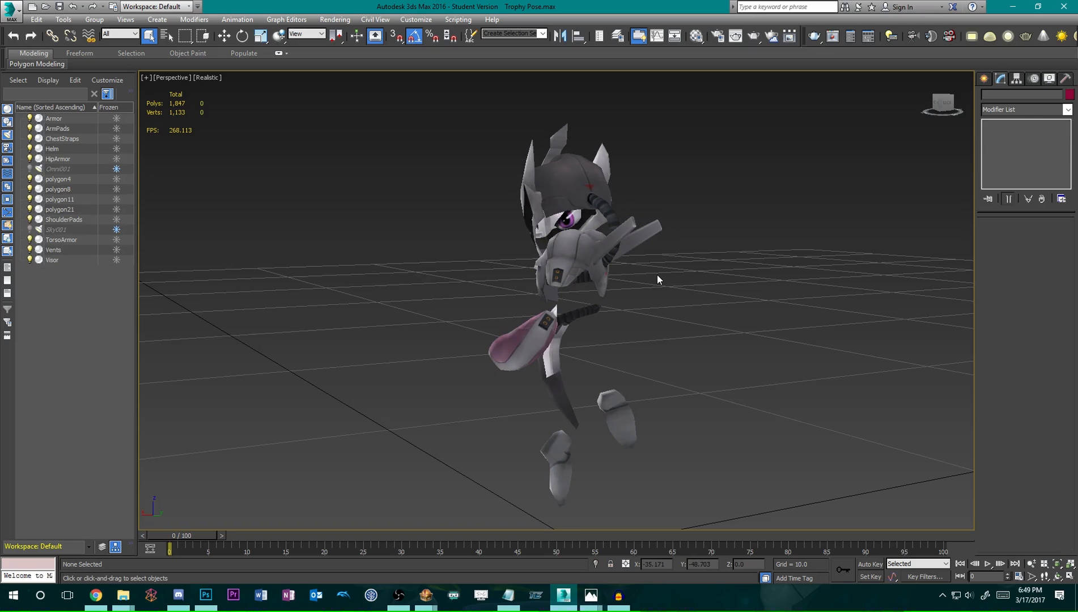
Check the overlapping meshes of the other eye by temporarily hiding polygon8 and polygon11.
middle_click_drag(656, 275, 510, 226, "alt")
left_click(506, 219)
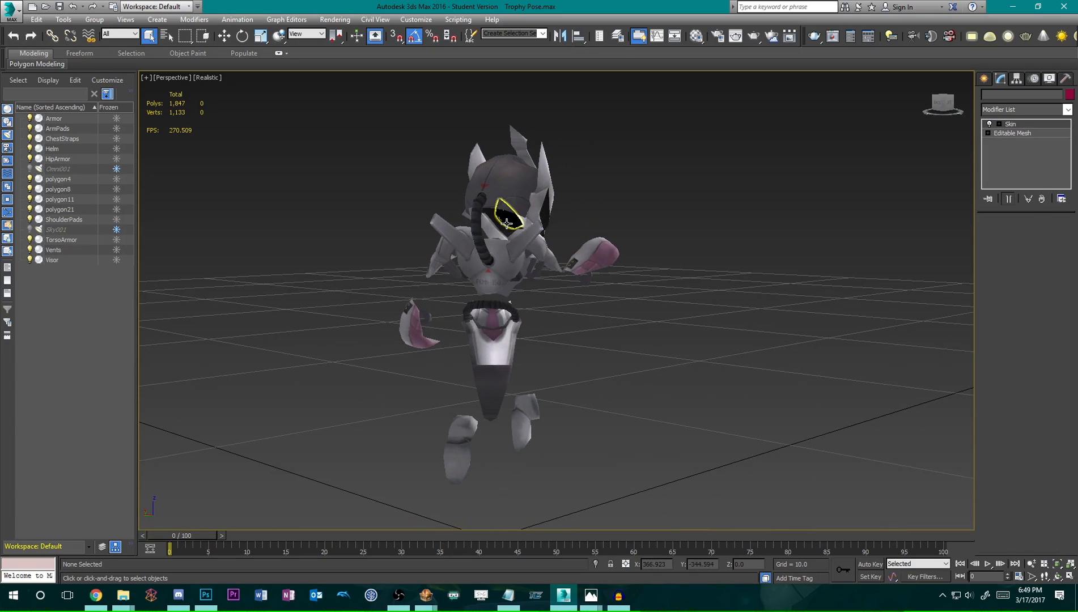
left_click(29, 190)
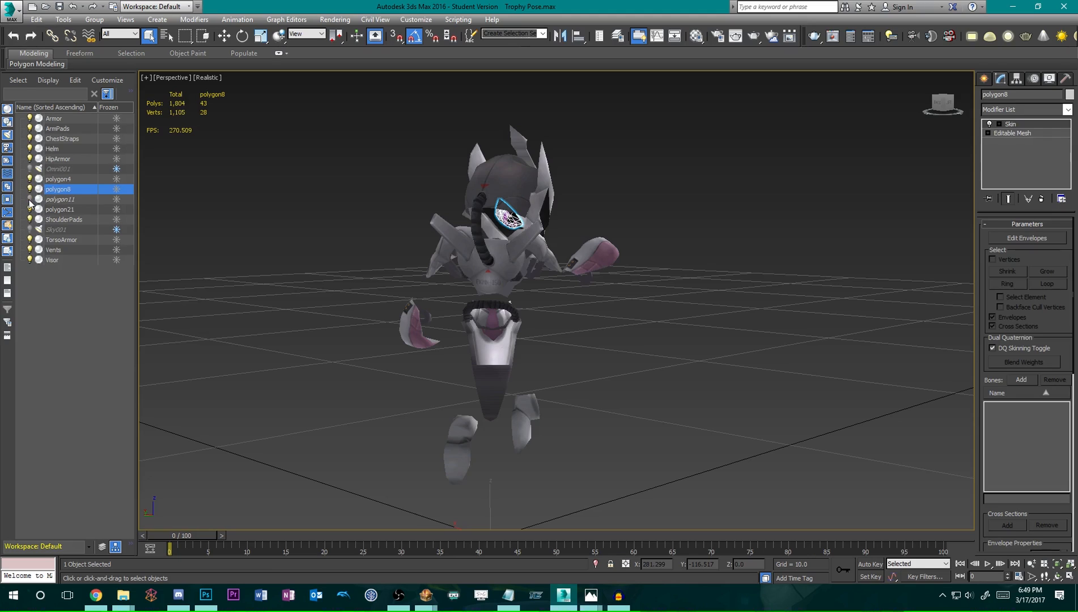
middle_click_drag(363, 242, 364, 230, "alt")
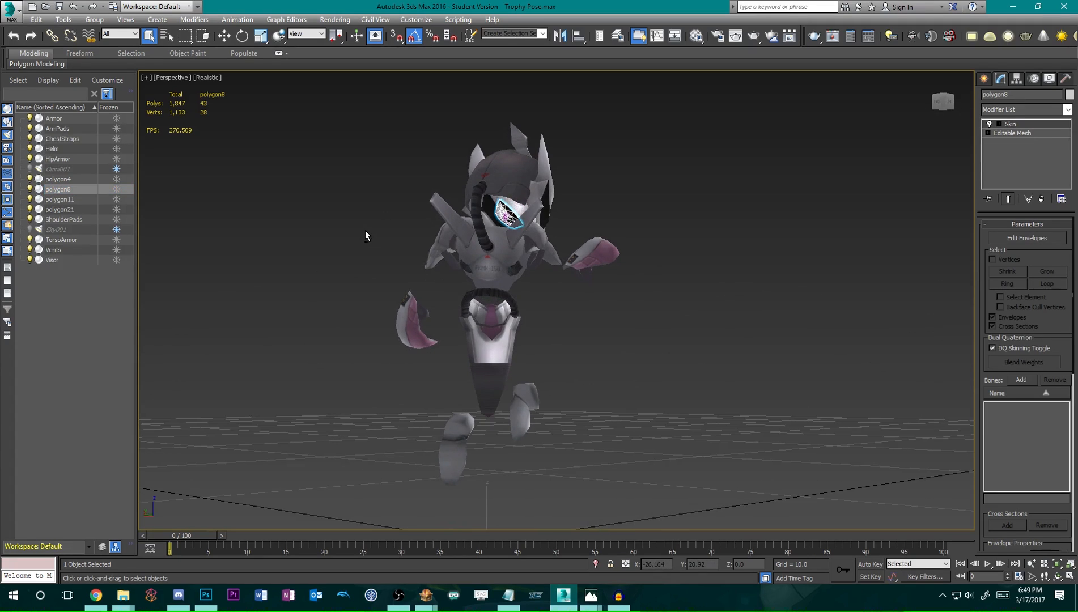
left_click(365, 230)
left_click(507, 216)
middle_click_drag(527, 243, 569, 274, "alt")
left_click(638, 230)
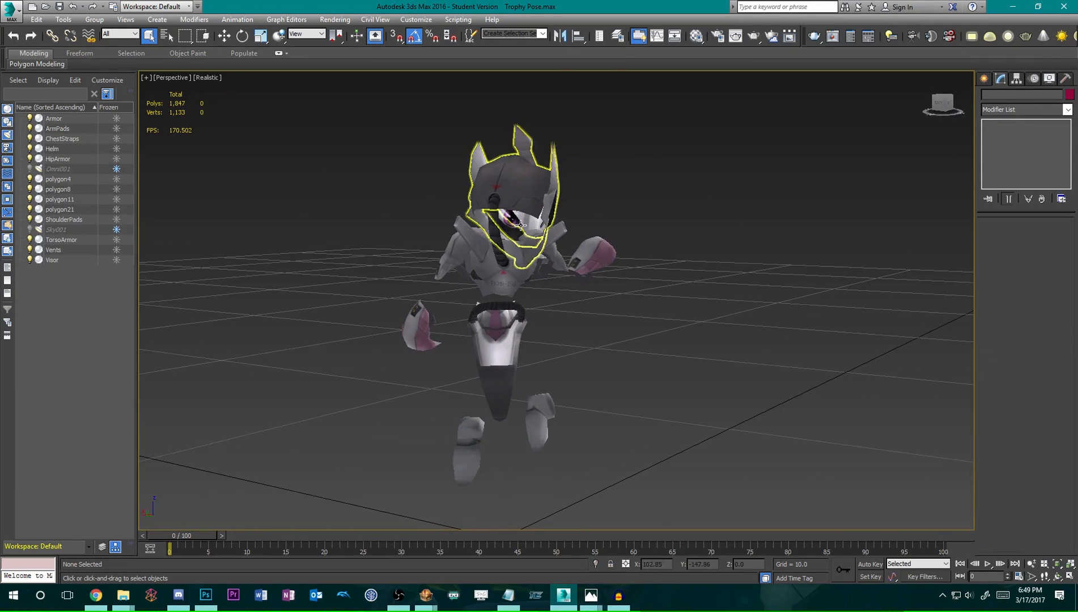
Delete the duplicate eye mesh polygon21, temporarily hiding polygon8 to reach it.
left_click(510, 218)
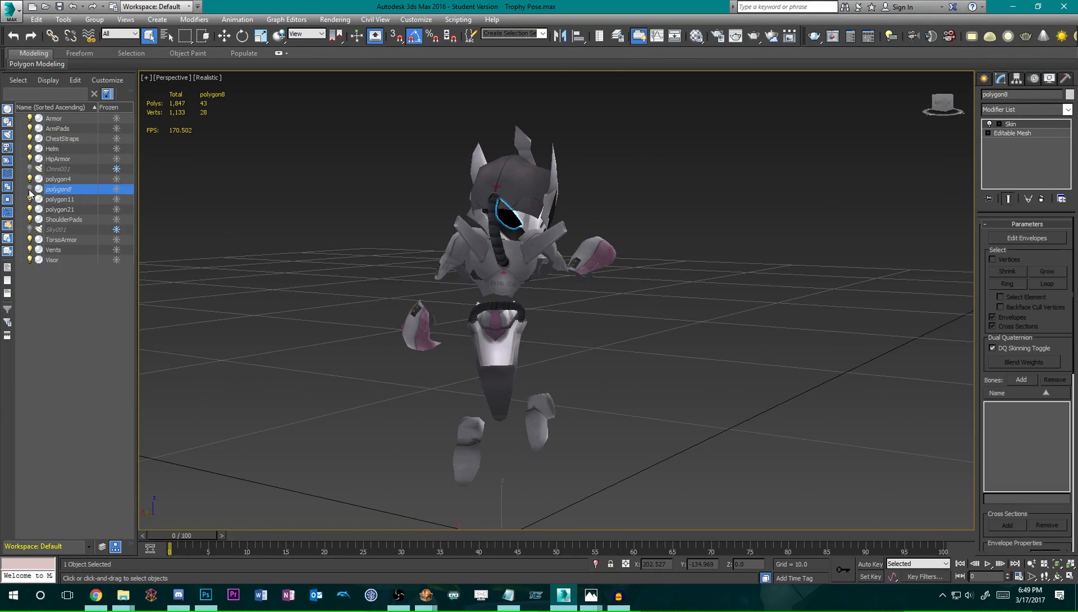
middle_click_drag(607, 289, 620, 305, "alt")
left_click(620, 306)
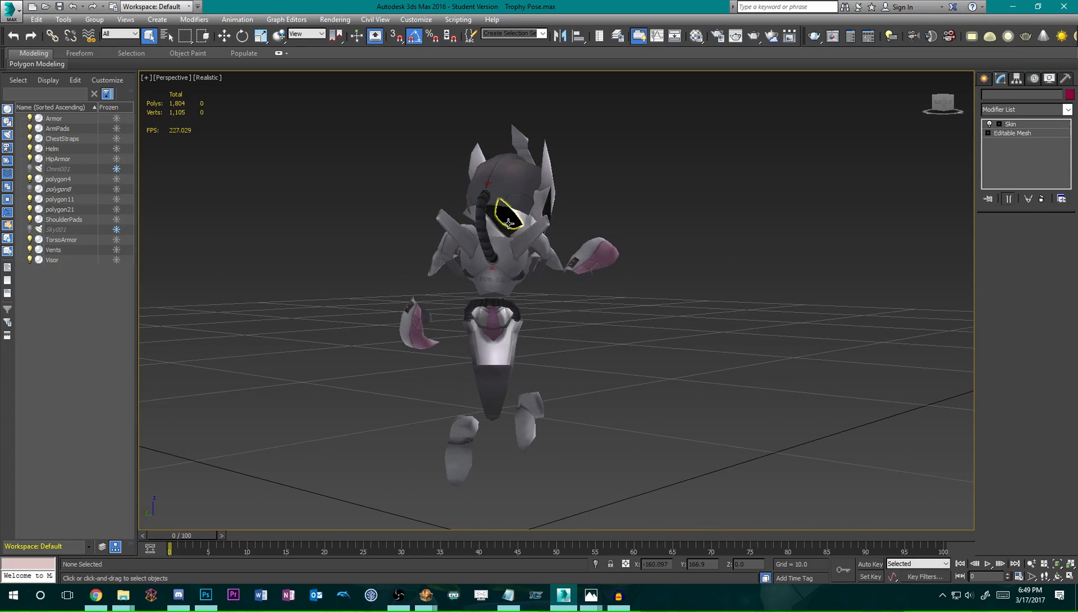
left_click(509, 221)
key("Delete")
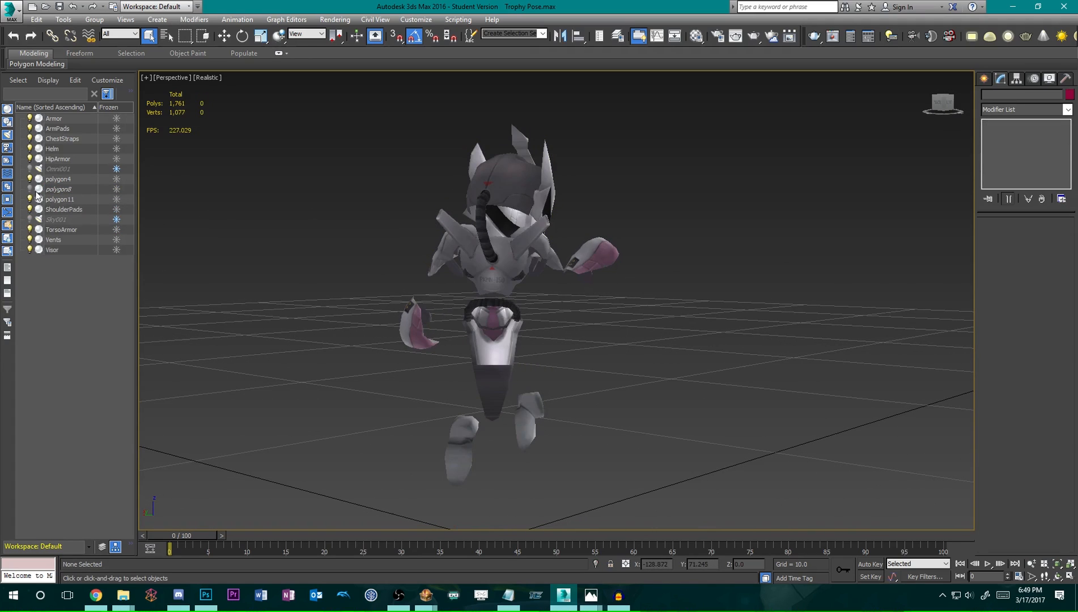
Check the helmet's visor and the remaining armor pieces from the front, and save the scene.
middle_click_drag(558, 302, 697, 266, "alt")
left_click(589, 240)
scroll(592, 240, "up", 3)
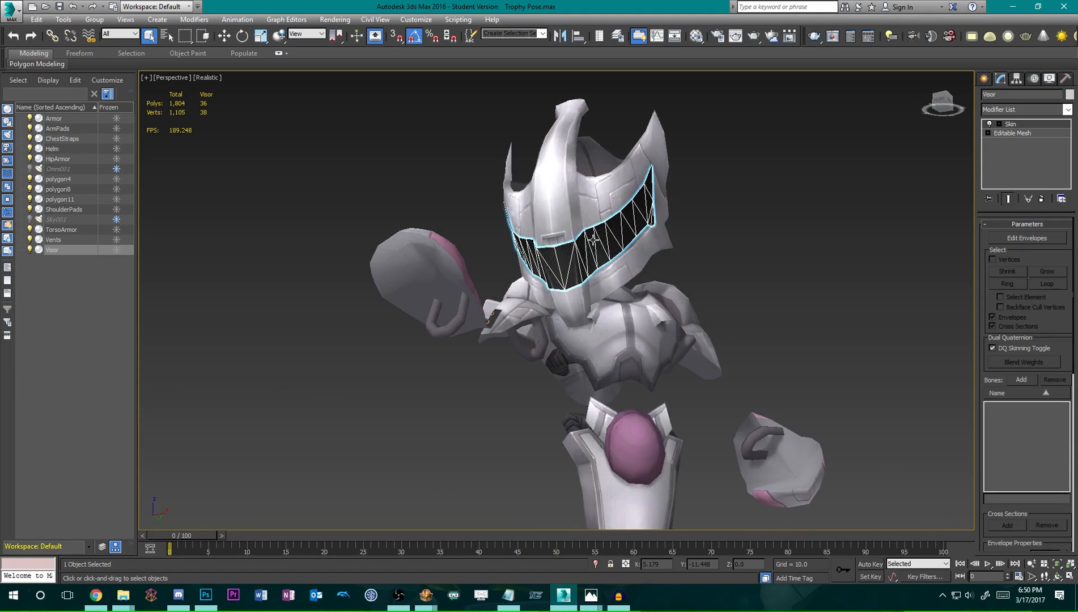
scroll(668, 274, "down", 5)
middle_click_drag(684, 278, 625, 283, "alt")
left_click(761, 300)
middle_click_drag(696, 289, 686, 282, "alt")
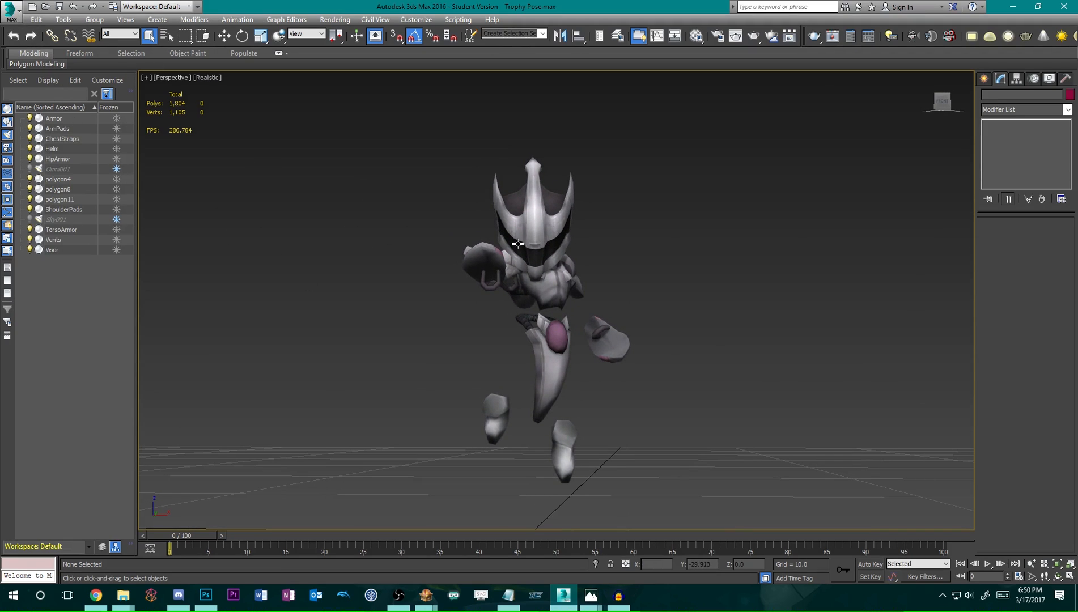
left_click(12, 10)
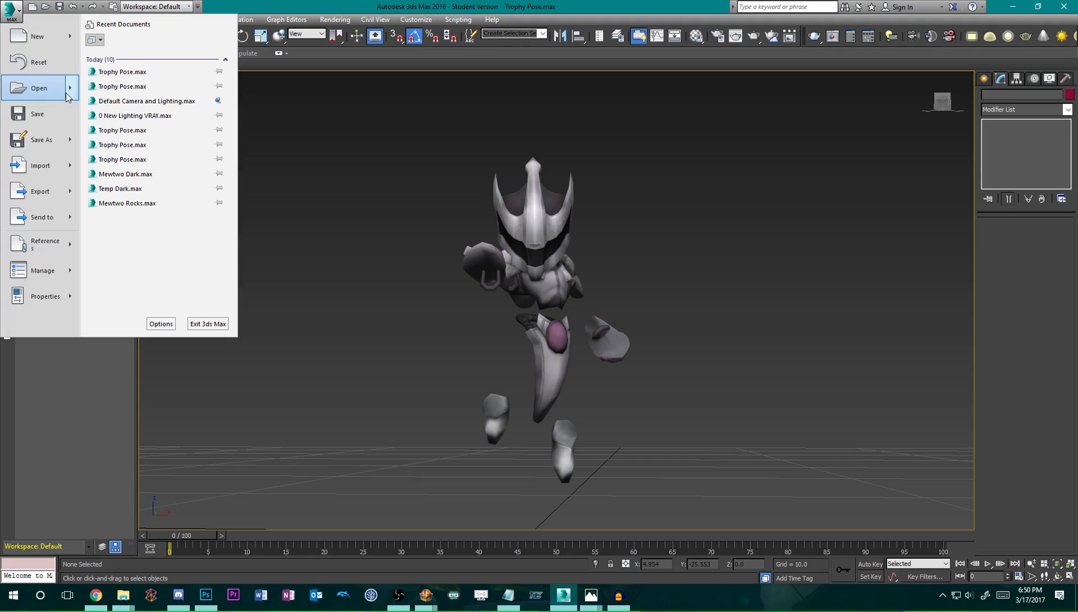
left_click(35, 114)
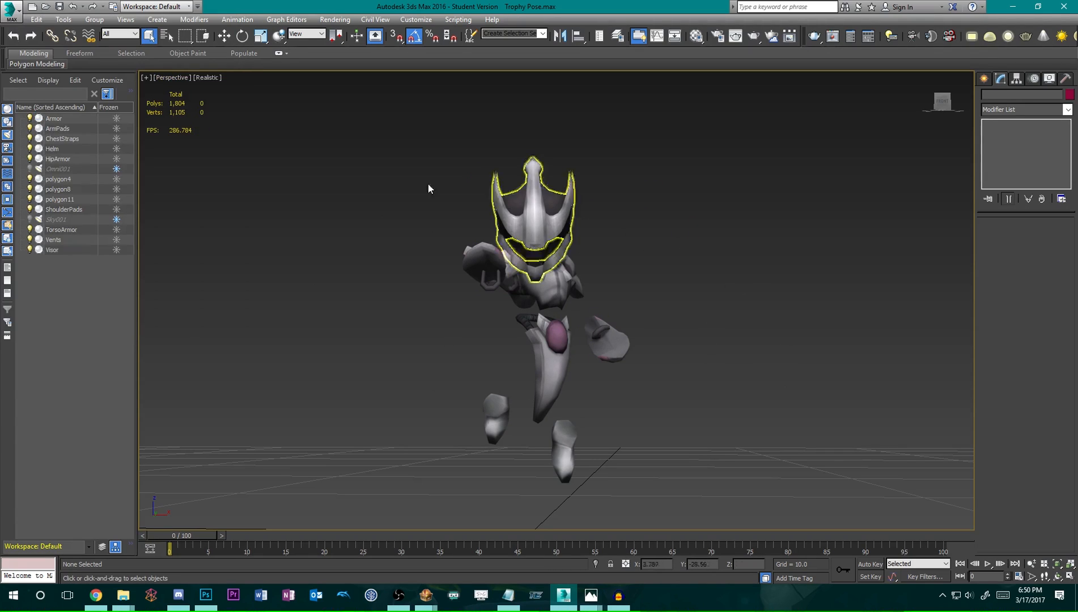
Choose the default Mewtwo's Trophy Pose.max, under Mewtwo in the Scenes folder, as the file to merge.
left_click(20, 12)
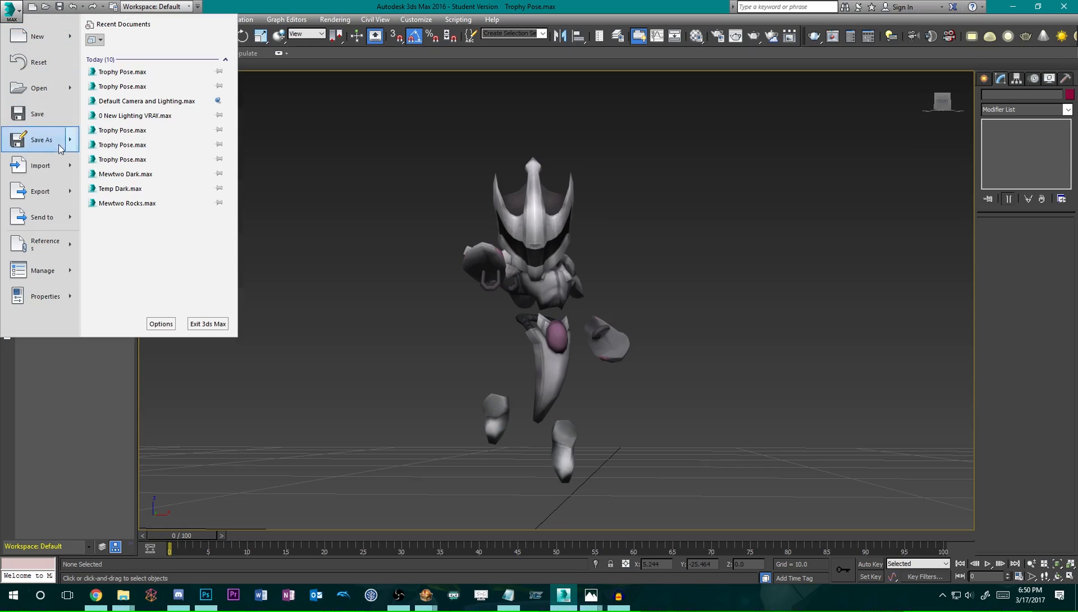
mouse_move(73, 167)
left_click(159, 94)
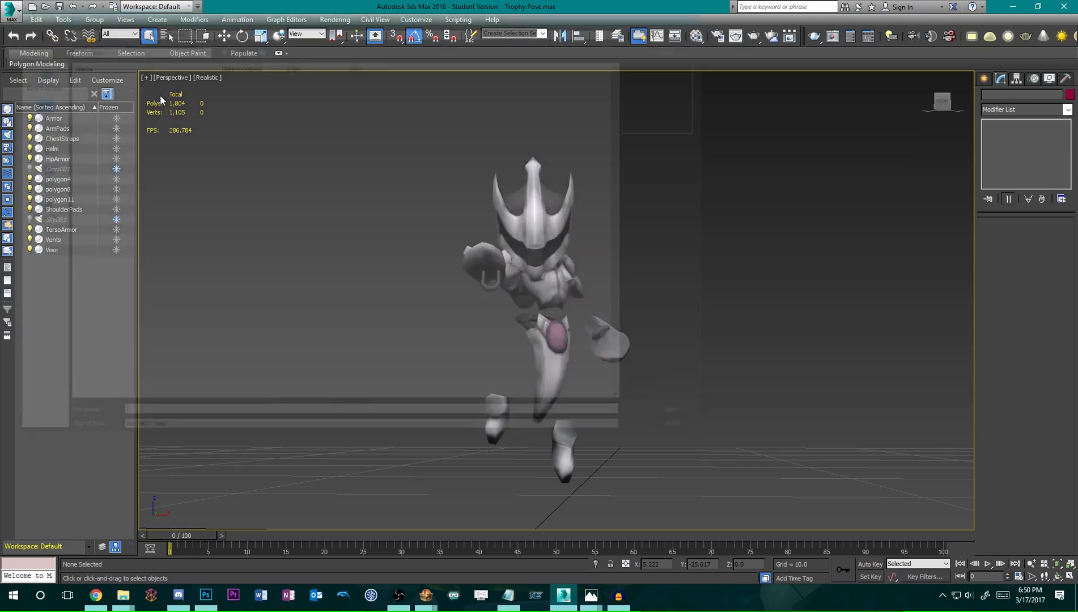
key("ctrl+v")
key("Return")
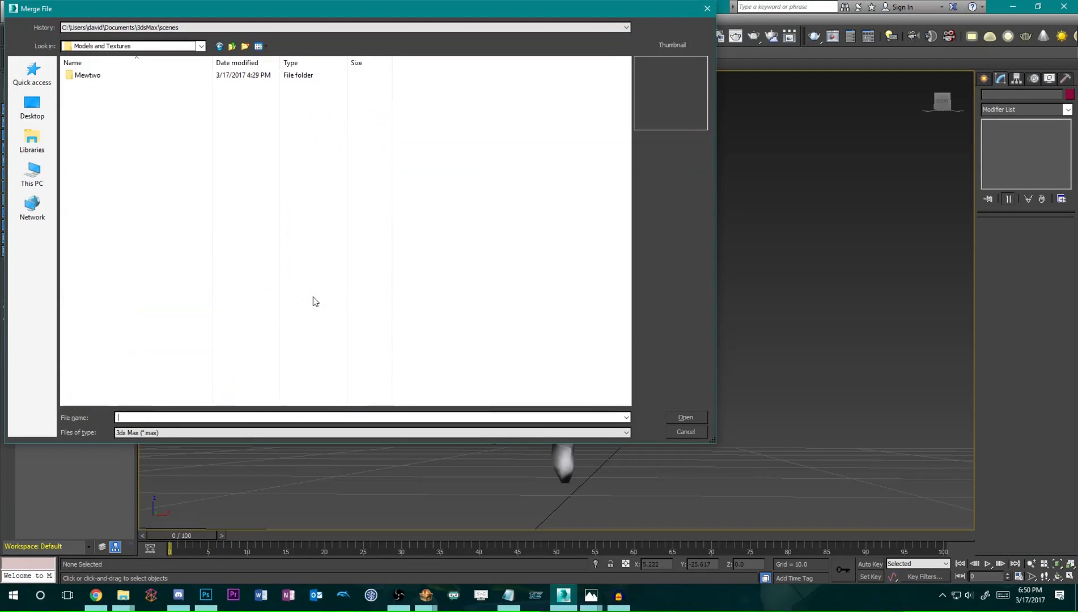
left_click(233, 47)
left_click(232, 47)
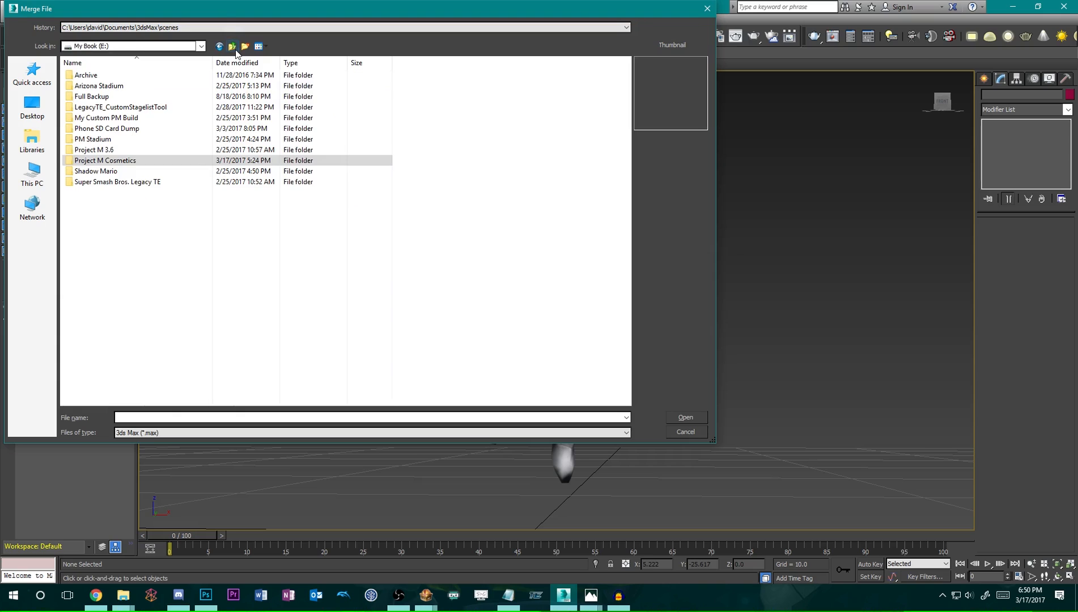
left_click(220, 46)
double_click(111, 109)
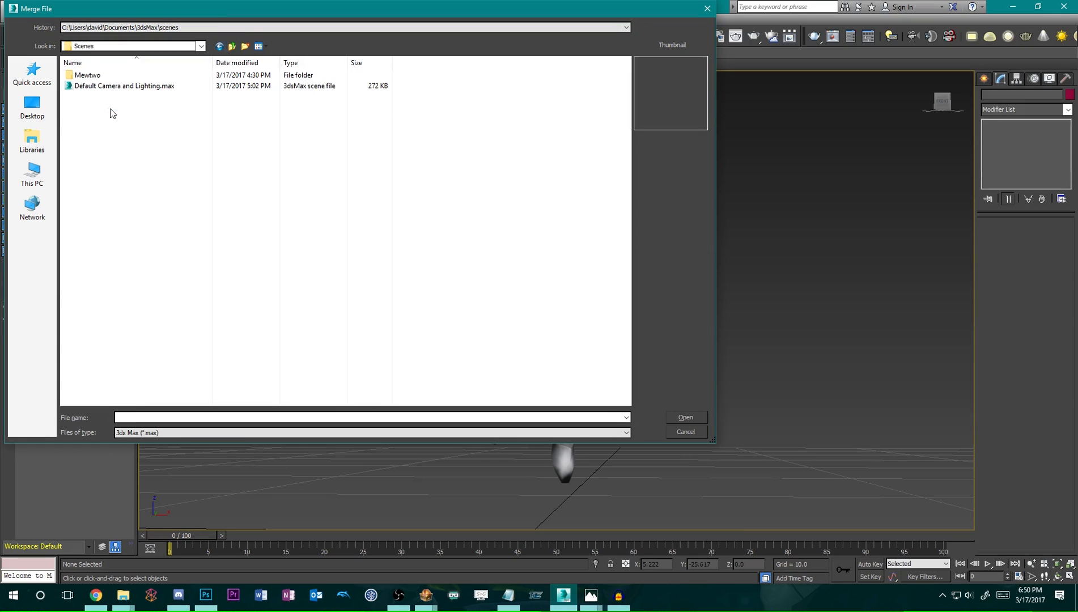
double_click(108, 77)
double_click(105, 77)
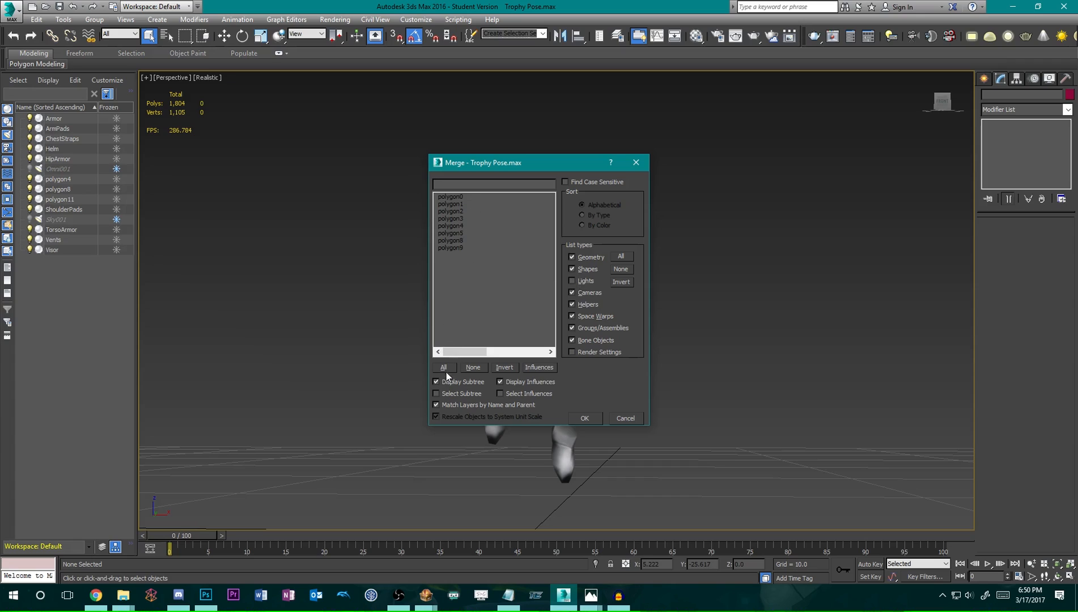
Merge all listed polygon objects into the armor scene, auto-renaming the duplicates of existing objects.
left_click(445, 368)
left_click(590, 417)
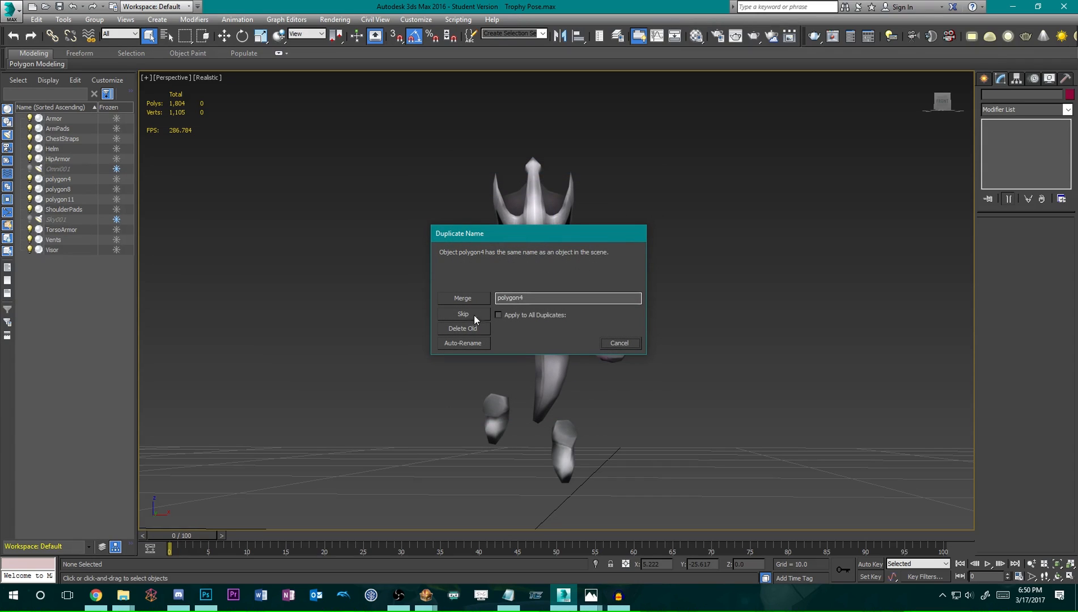
left_click(470, 342)
left_click(472, 343)
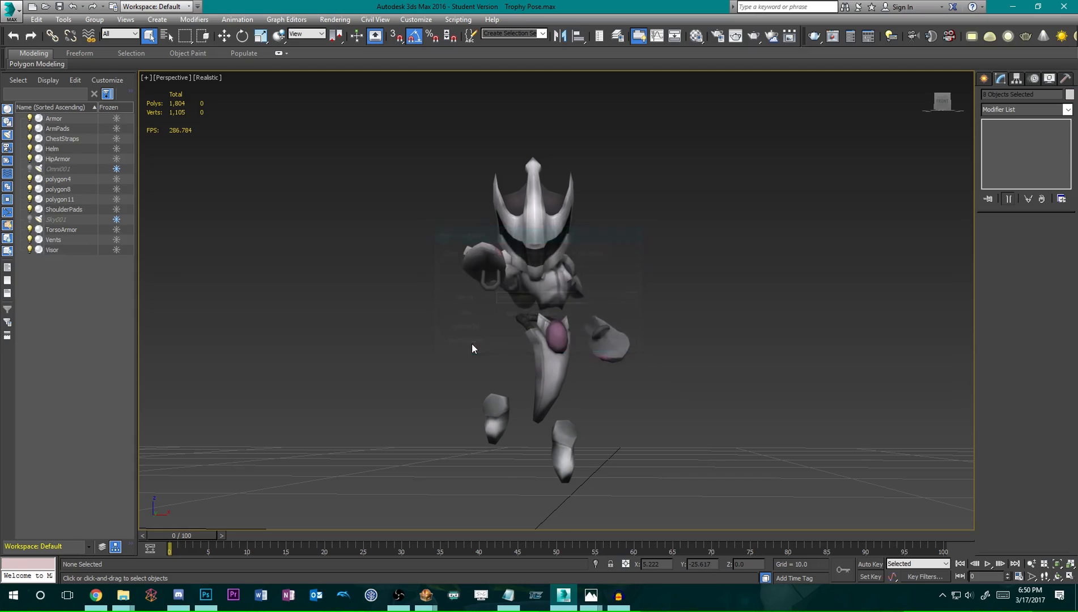
left_click(662, 281)
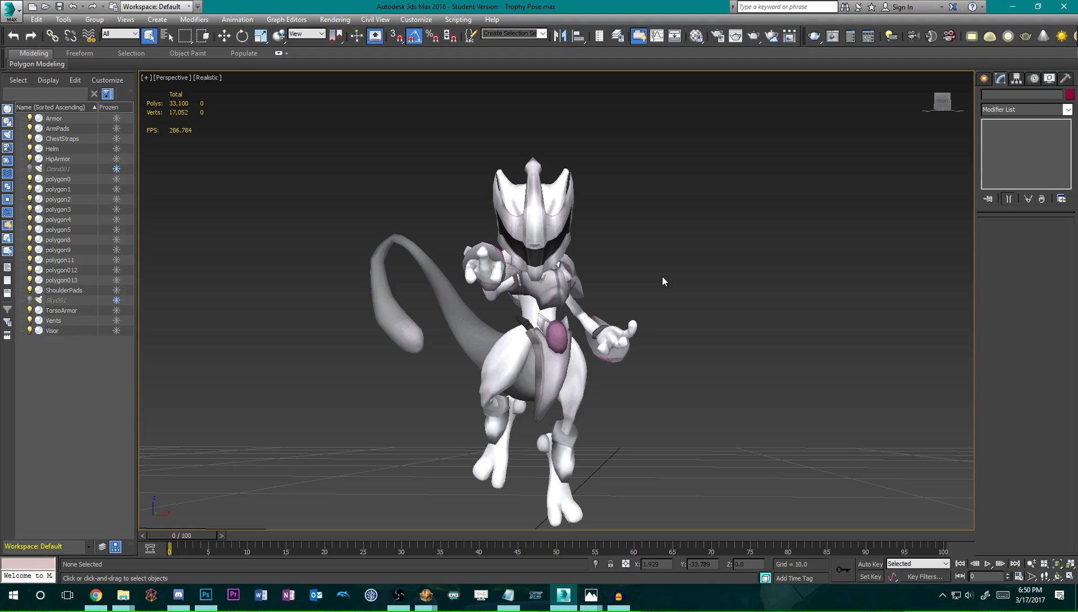
Load the Head material from the merged head mesh, polygon1, into the first Material Editor slot.
middle_click_drag(662, 275, 599, 267, "alt")
mouse_move(709, 358)
middle_mouse_down("alt")
mouse_move(734, 328)
mouse_move(738, 344)
mouse_move(663, 354)
mouse_move(728, 366)
middle_mouse_up("alt")
middle_click_drag(674, 308, 634, 329, "alt")
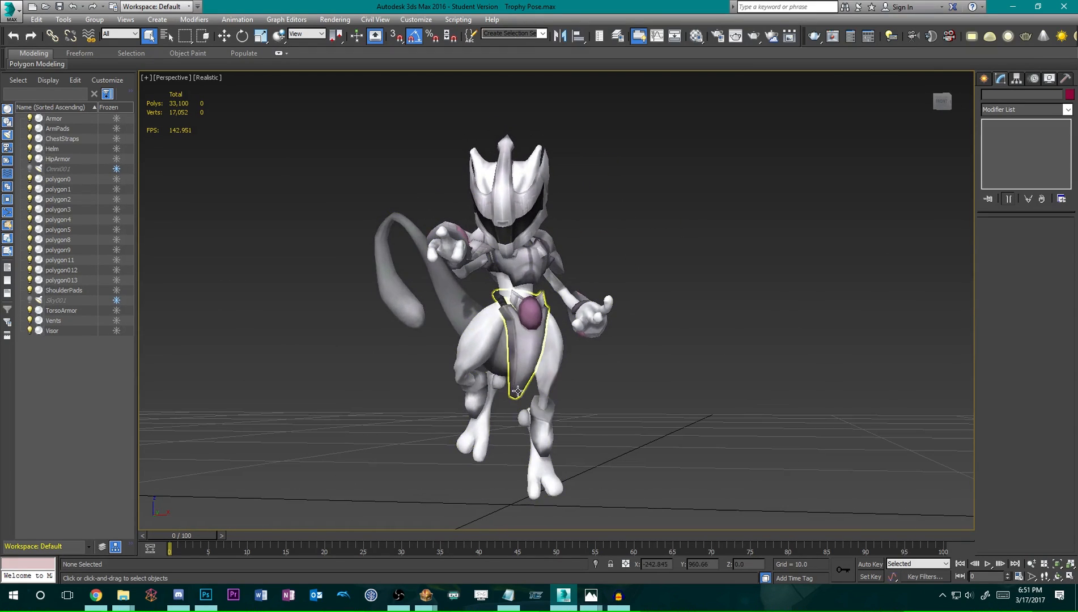
left_click(451, 306)
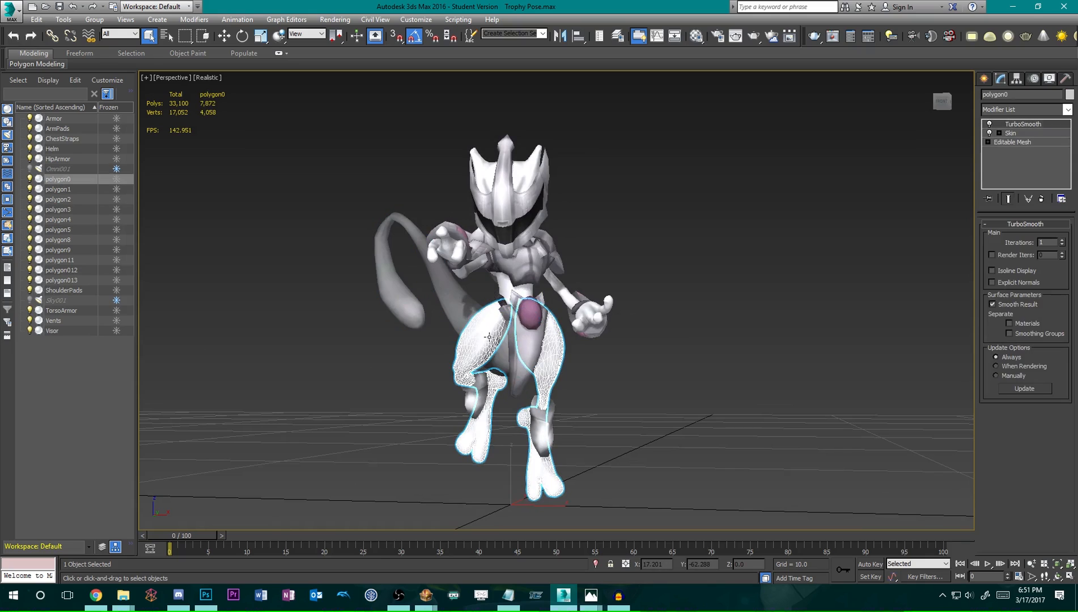
left_click(520, 174)
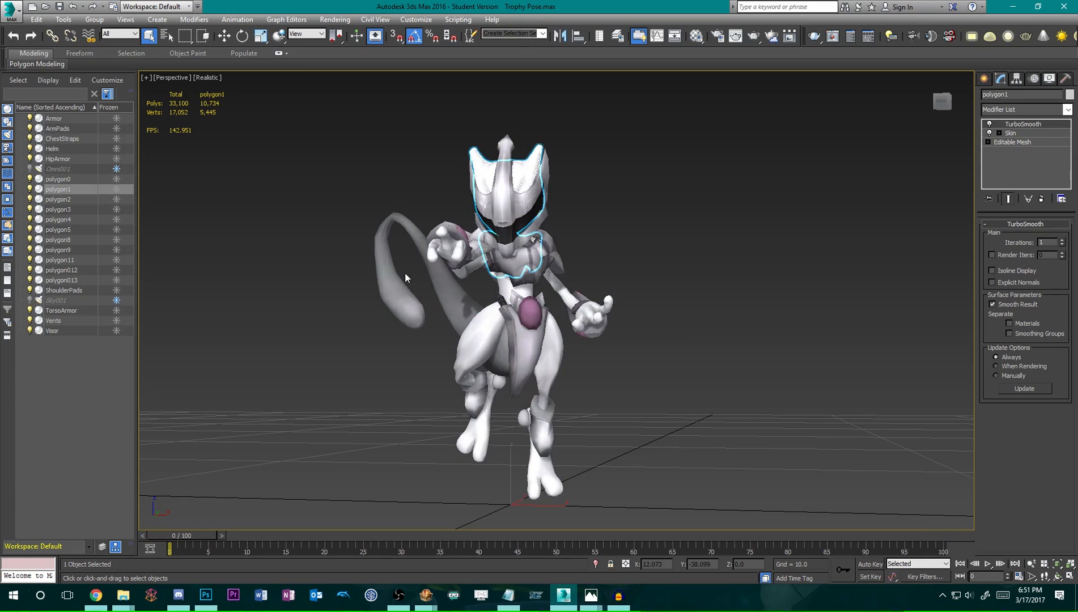
key("m")
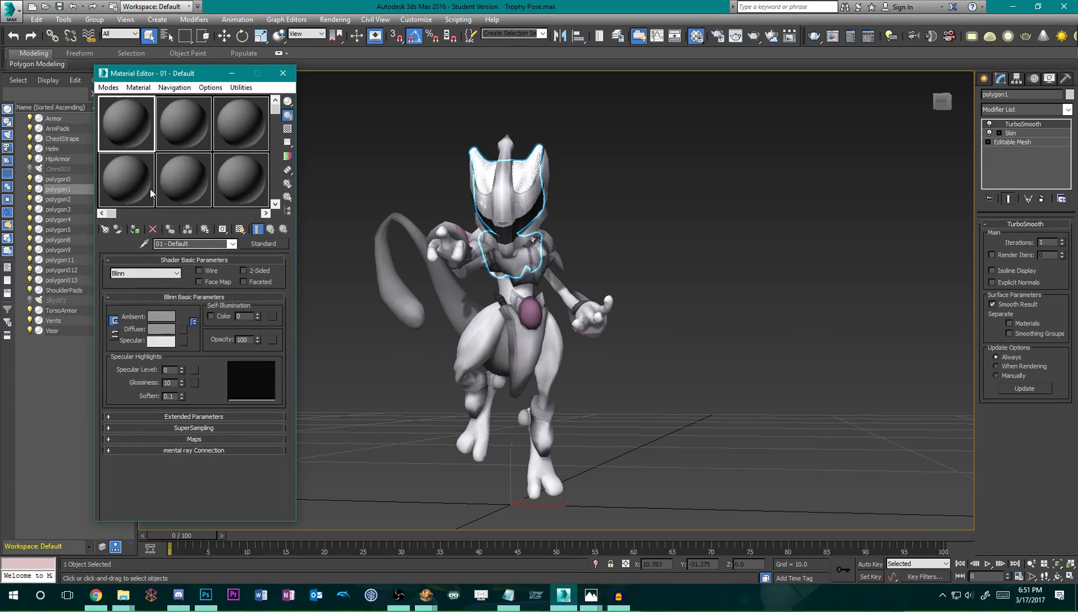
left_click(459, 151)
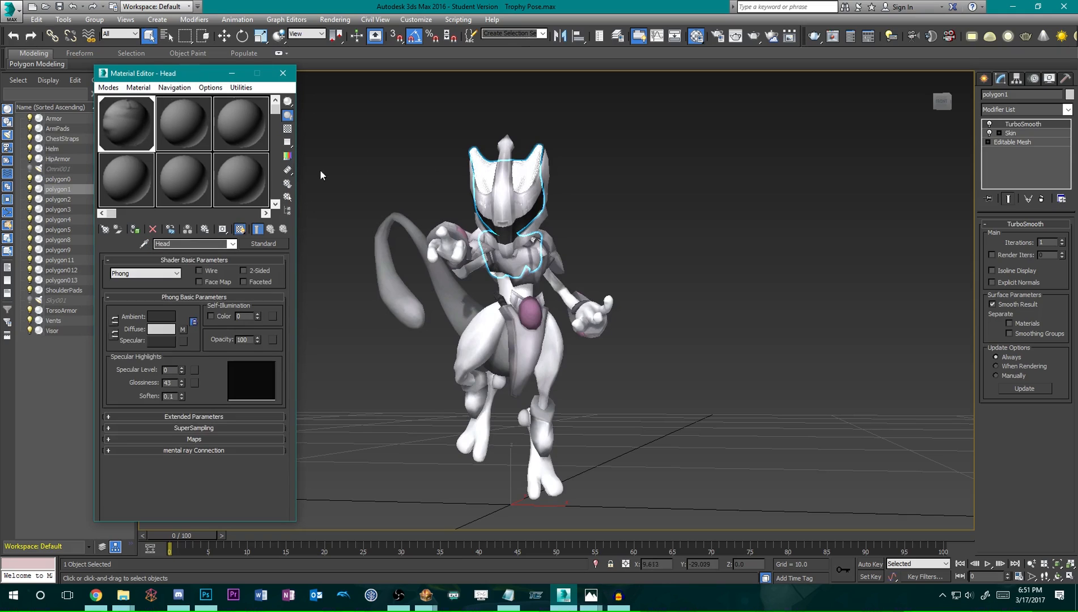
Replace the Head material's diffuse bitmap with the Mewtwo_Head image from the Armored Mewtwo folder and check the face.
left_click(184, 328)
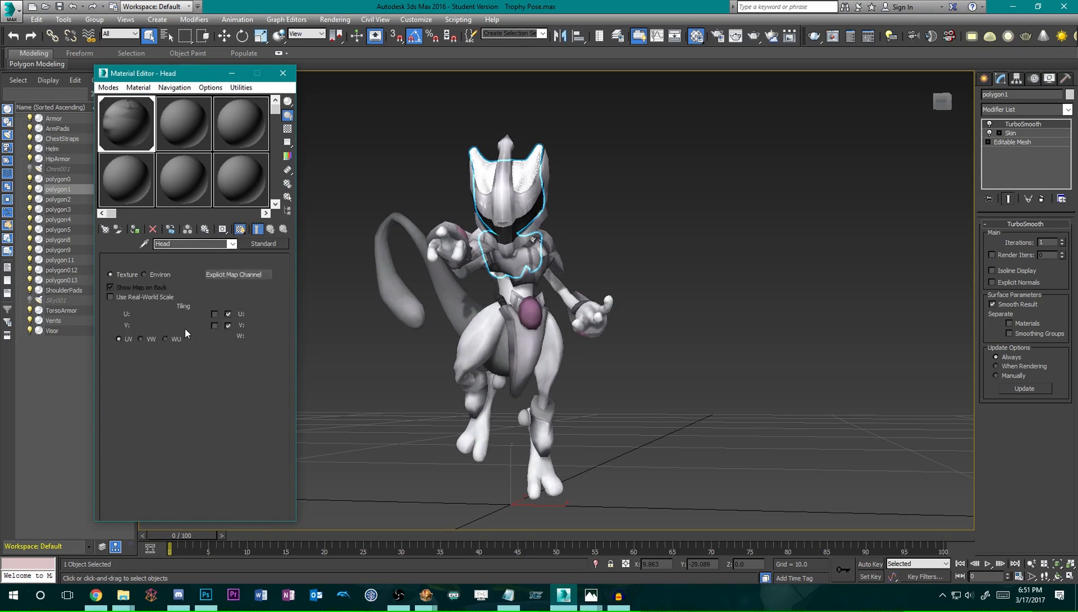
left_click(246, 398)
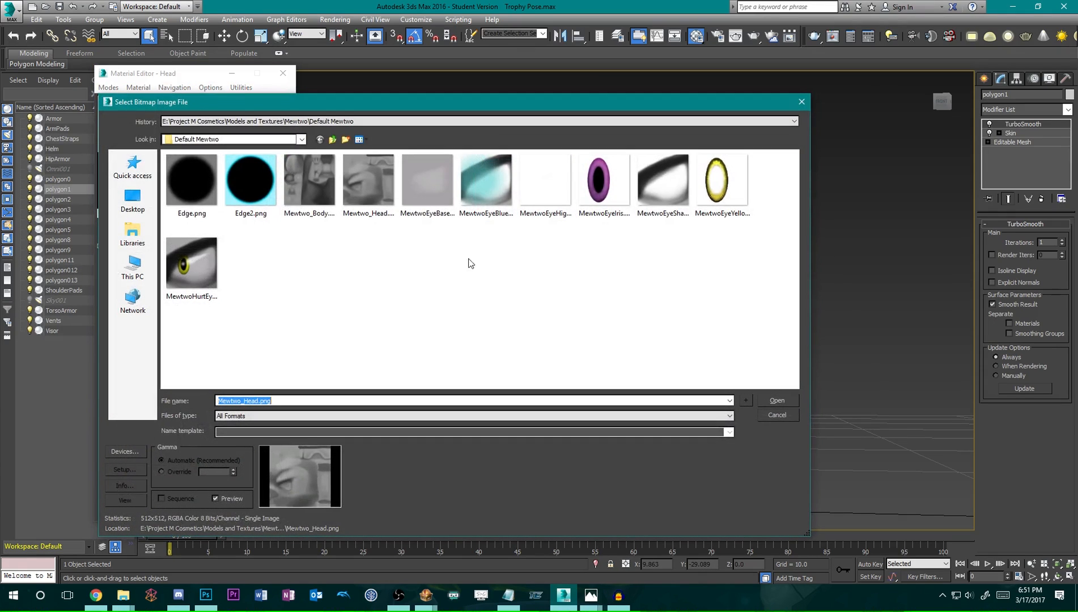
left_click(337, 140)
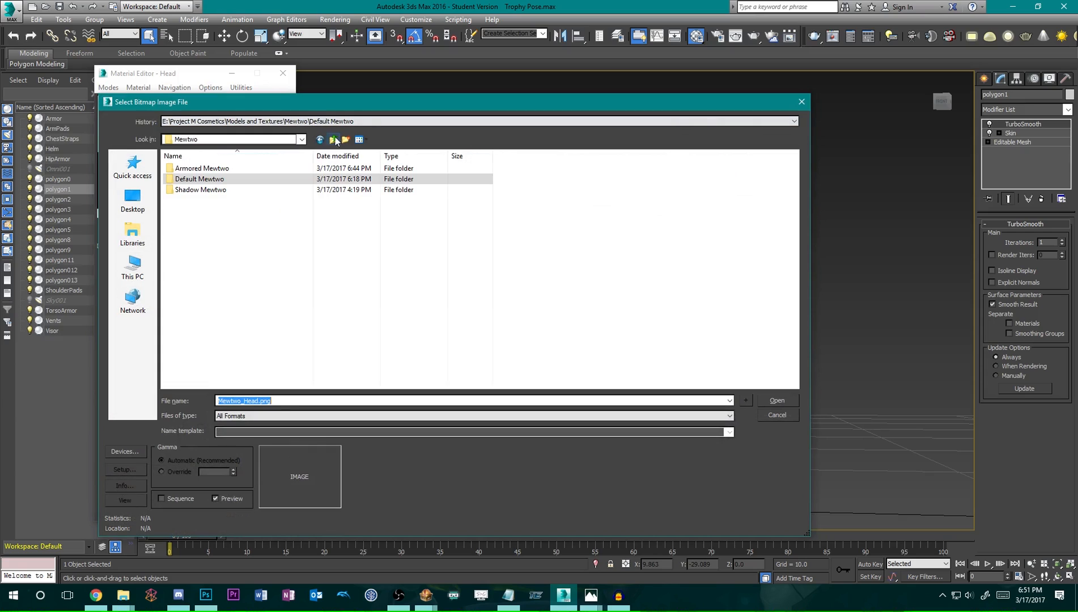
double_click(245, 170)
left_click_drag(325, 100, 417, 98)
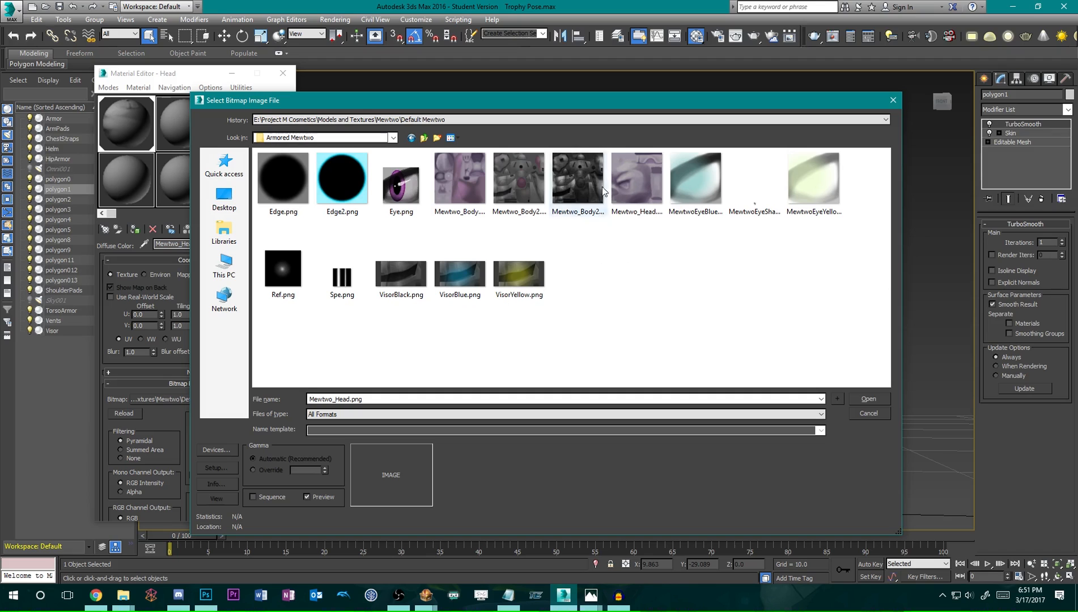
left_click(635, 178)
left_click(867, 398)
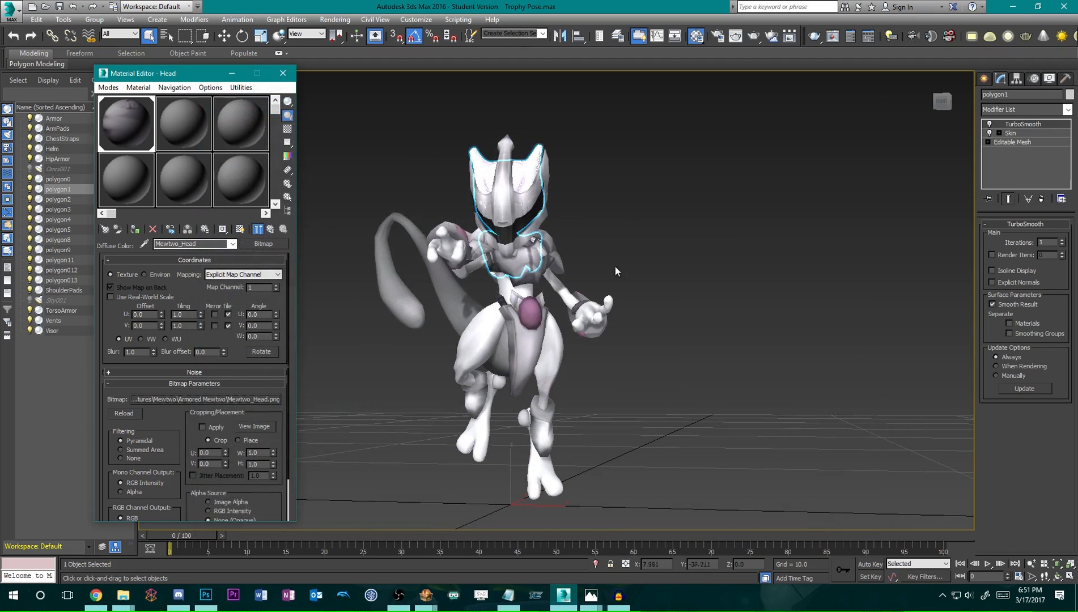
left_click(590, 226)
mouse_move(591, 225)
middle_mouse_down("alt")
mouse_move(564, 247)
mouse_move(617, 236)
mouse_move(580, 238)
middle_mouse_up("alt")
middle_click_drag(610, 352, 621, 335, "alt")
Load the Body material from the model into the second slot and replace its diffuse bitmap with Mewtwo_Body from the Armored Mewtwo folder.
left_click(180, 131)
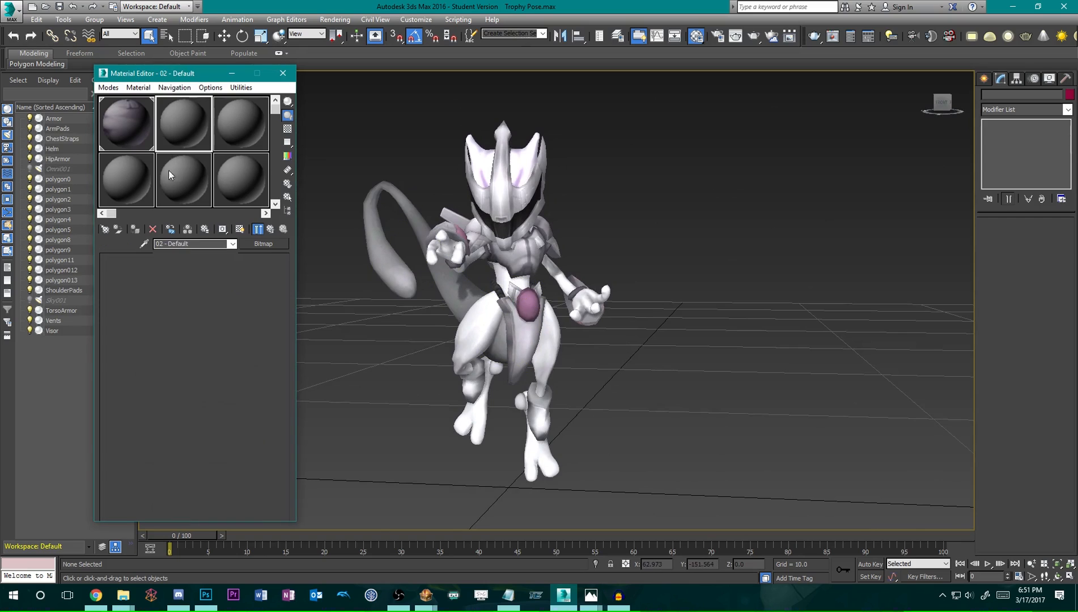
left_click(364, 227)
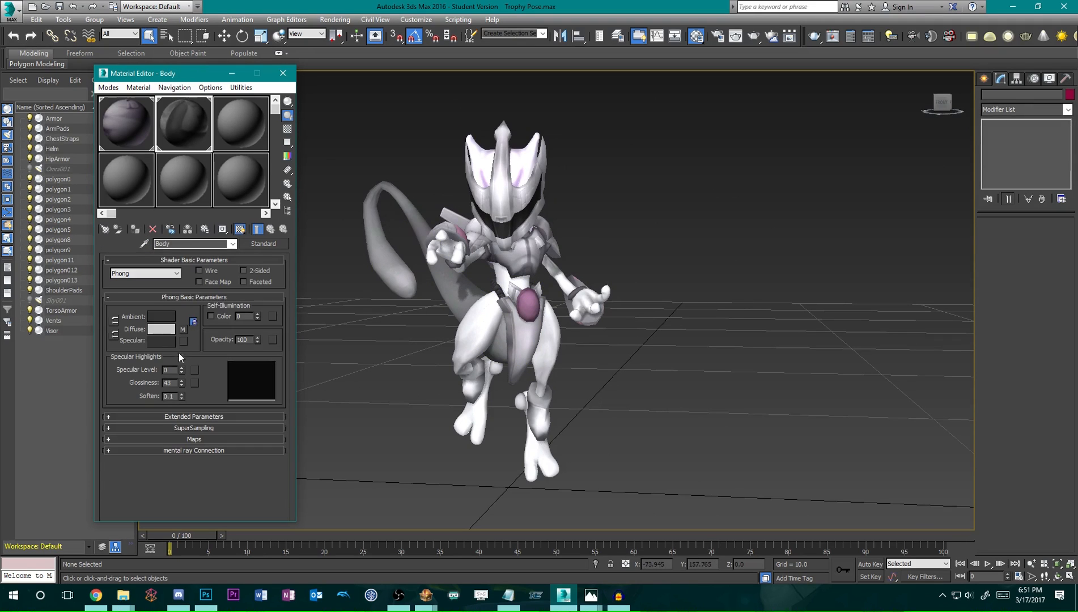
left_click(186, 330)
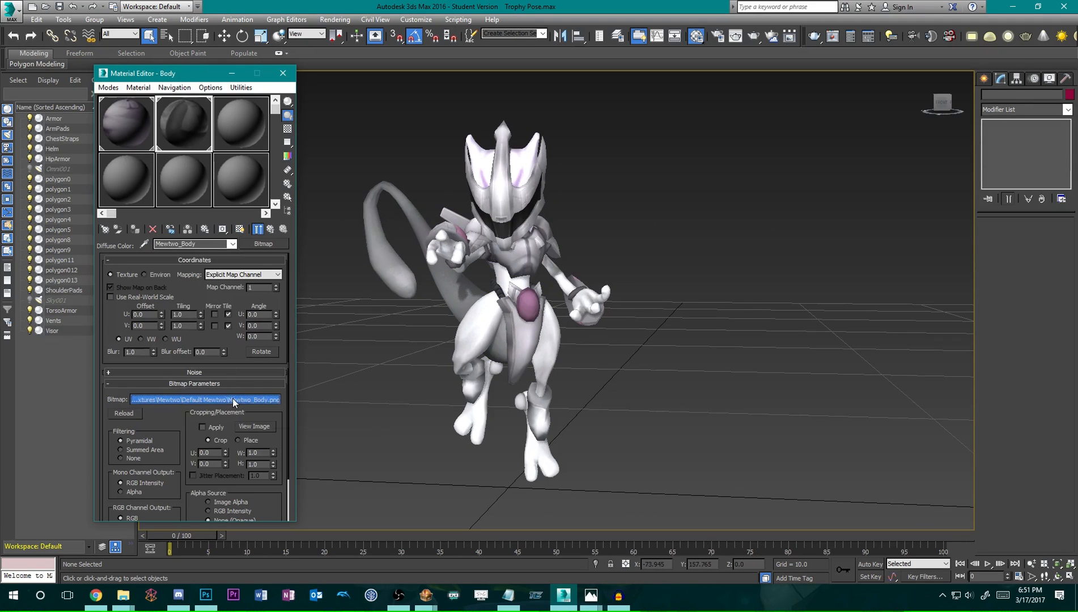
left_click(234, 401)
left_click(424, 139)
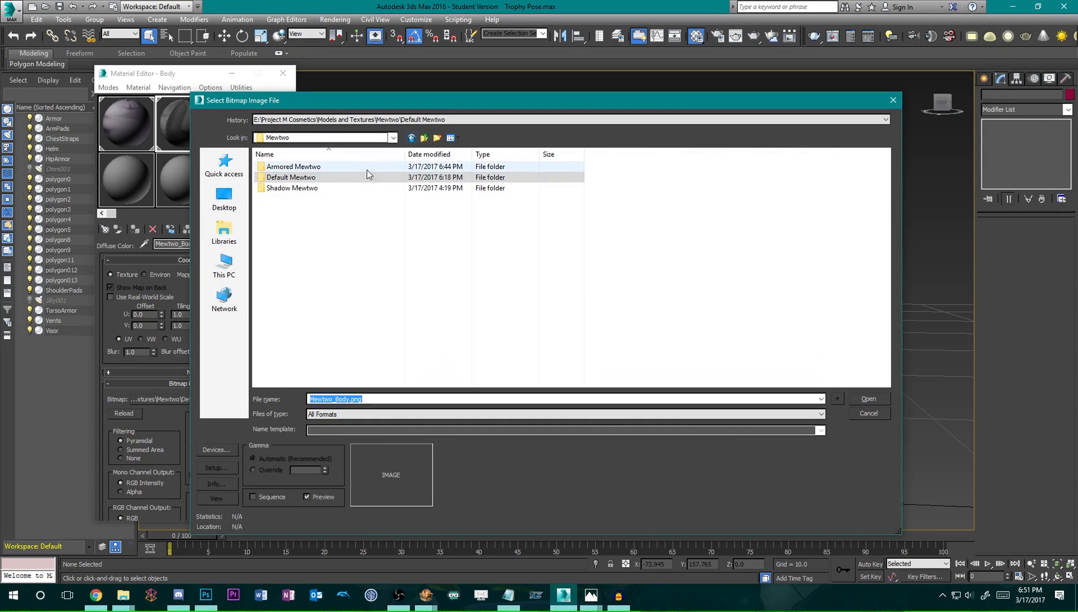
double_click(340, 166)
left_click(859, 397)
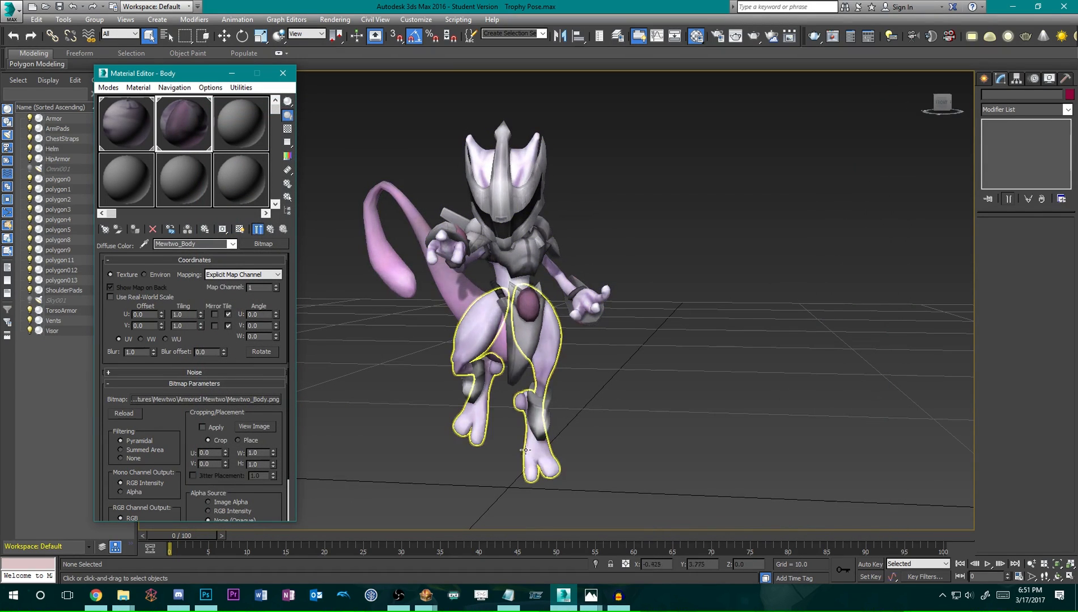
Delete the duplicate neck tube mesh, polygon012, behind the head and check the model from all sides.
mouse_move(667, 284)
middle_mouse_down("alt")
mouse_move(527, 284)
mouse_move(510, 266)
mouse_move(445, 284)
mouse_move(686, 292)
middle_mouse_up("alt")
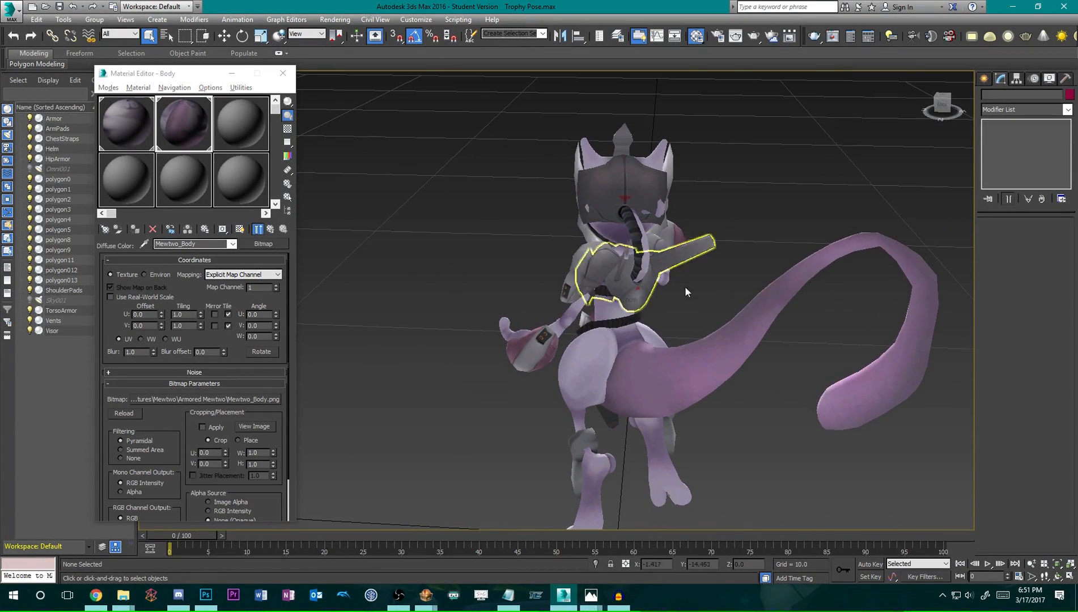
left_click(638, 250)
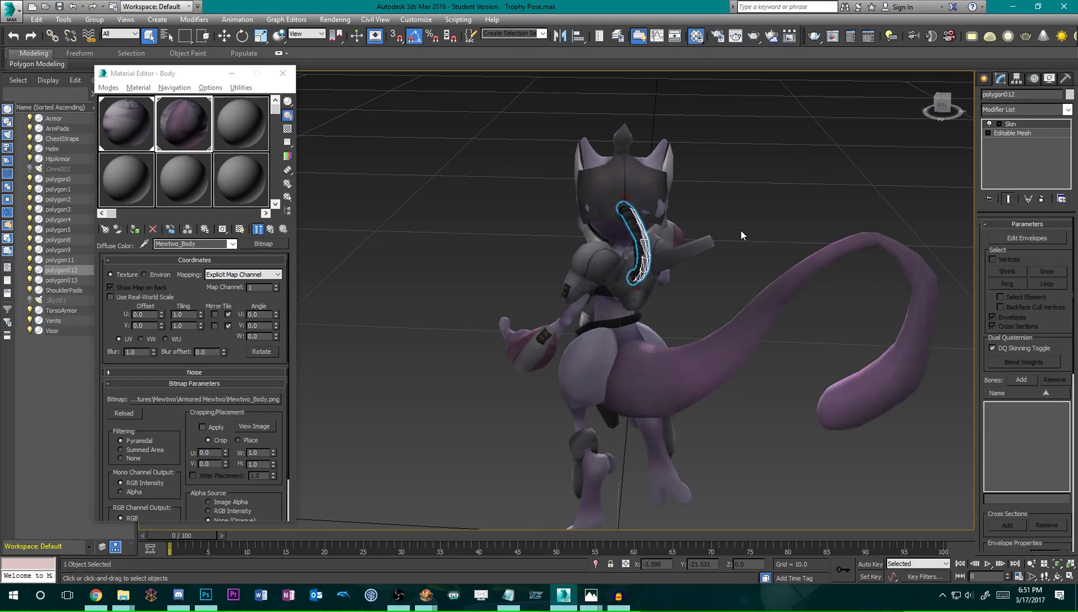
key("Delete")
middle_click_drag(602, 337, 644, 336, "alt")
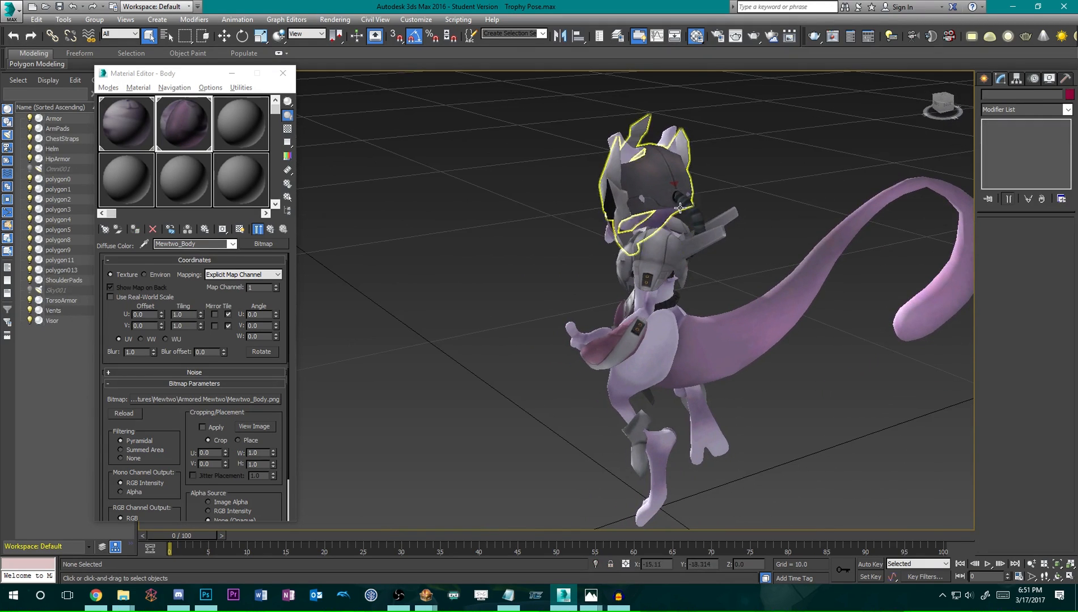
middle_click_drag(649, 244, 550, 315, "alt")
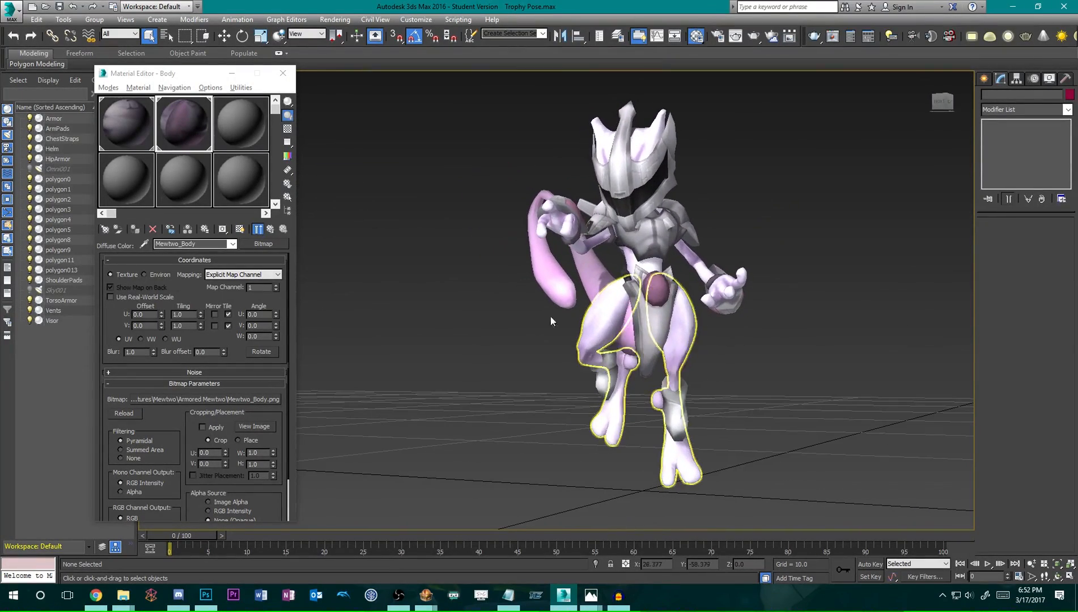
Hide the Helm and load Material #29 from the face into the third Material Editor slot.
left_click(29, 148)
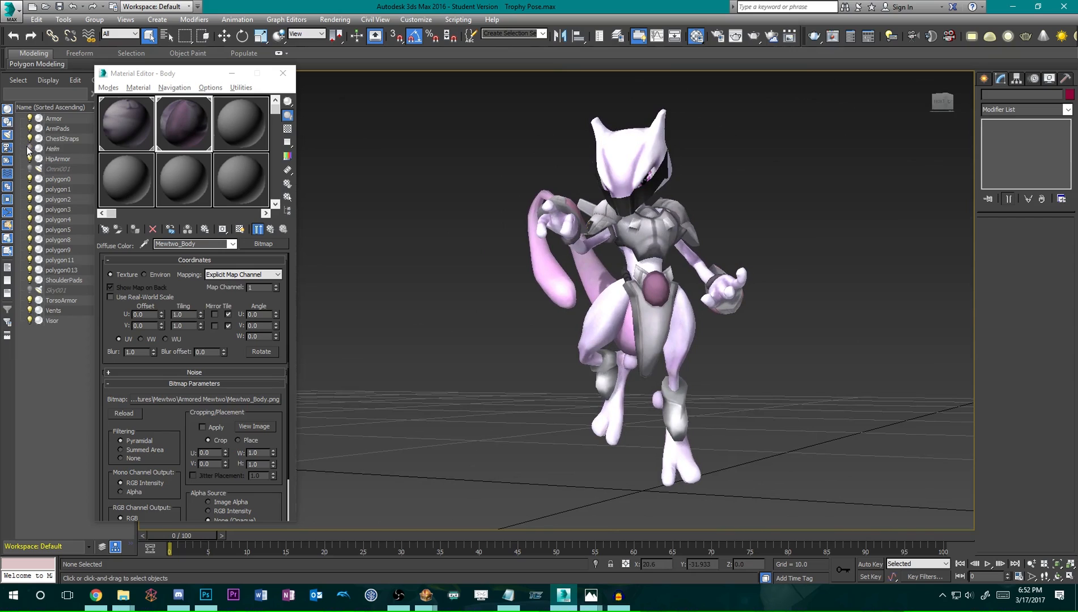
left_click(242, 131)
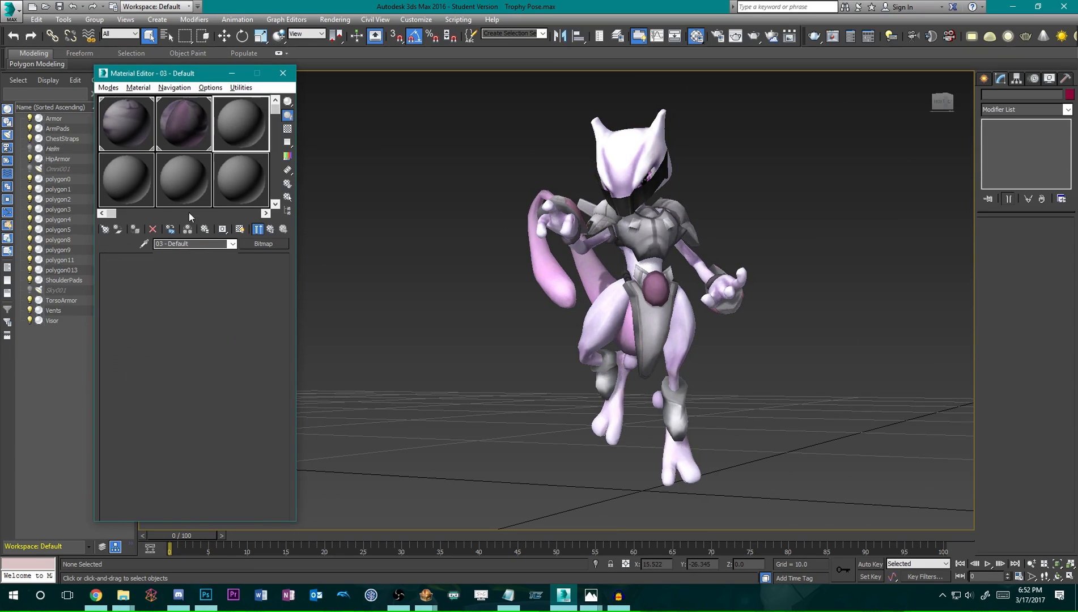
left_click(143, 244)
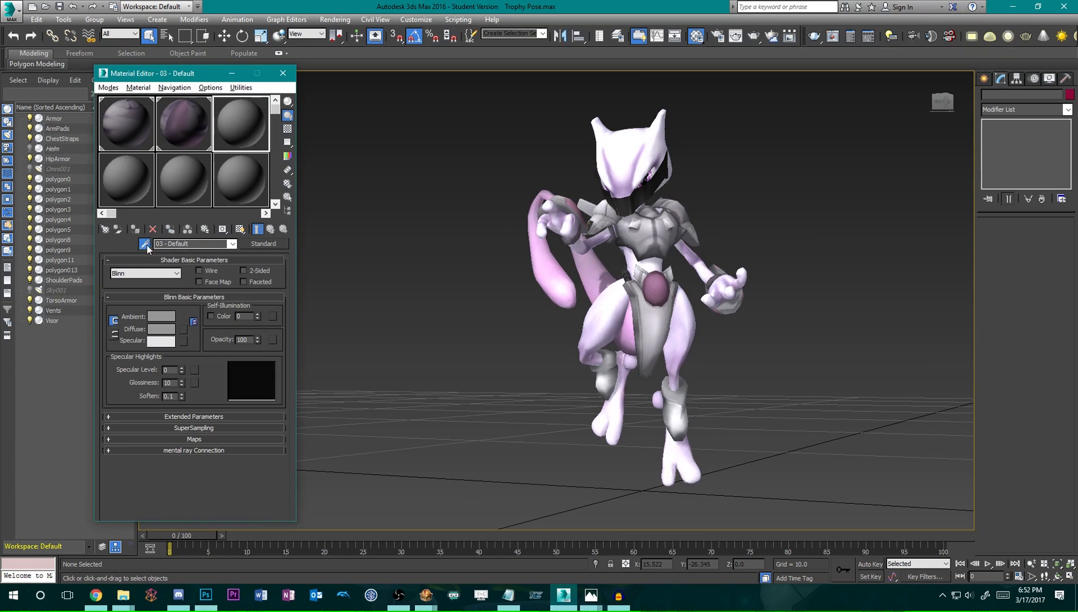
left_click(640, 164)
left_click_drag(195, 76, 304, 79)
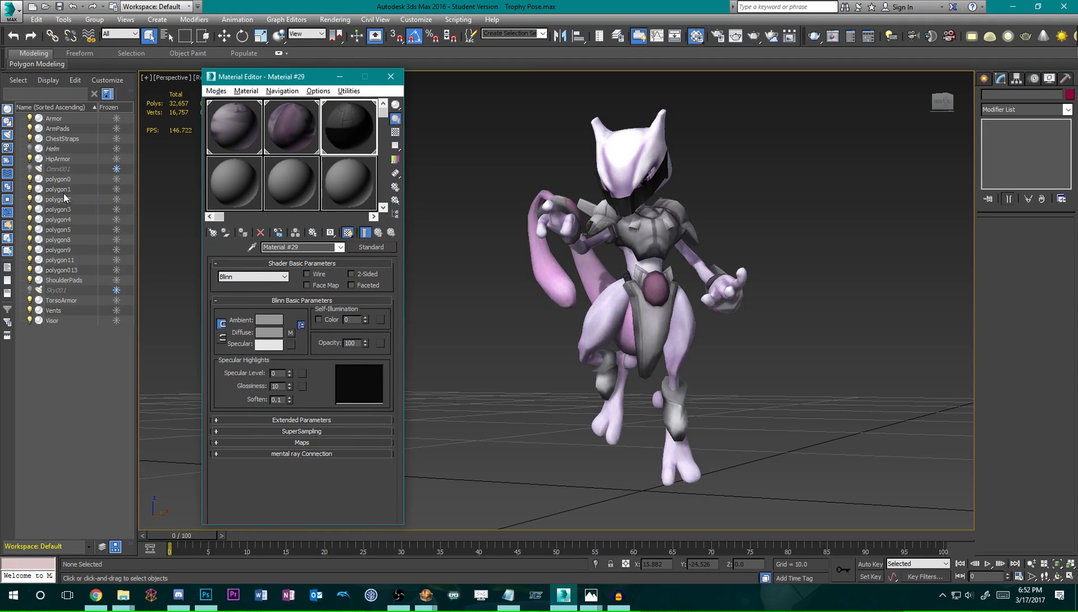
Hide the head mesh, polygon1, and identify polygon2 by toggling its visibility.
left_click(30, 190)
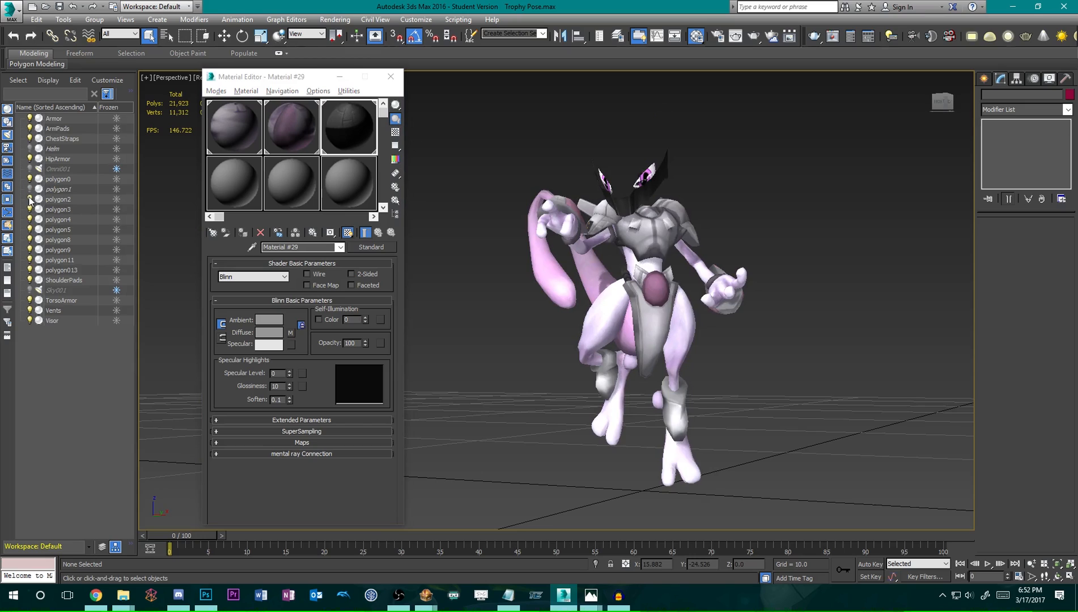
left_click(30, 199)
left_click(30, 199)
left_click(59, 220)
key("Delete")
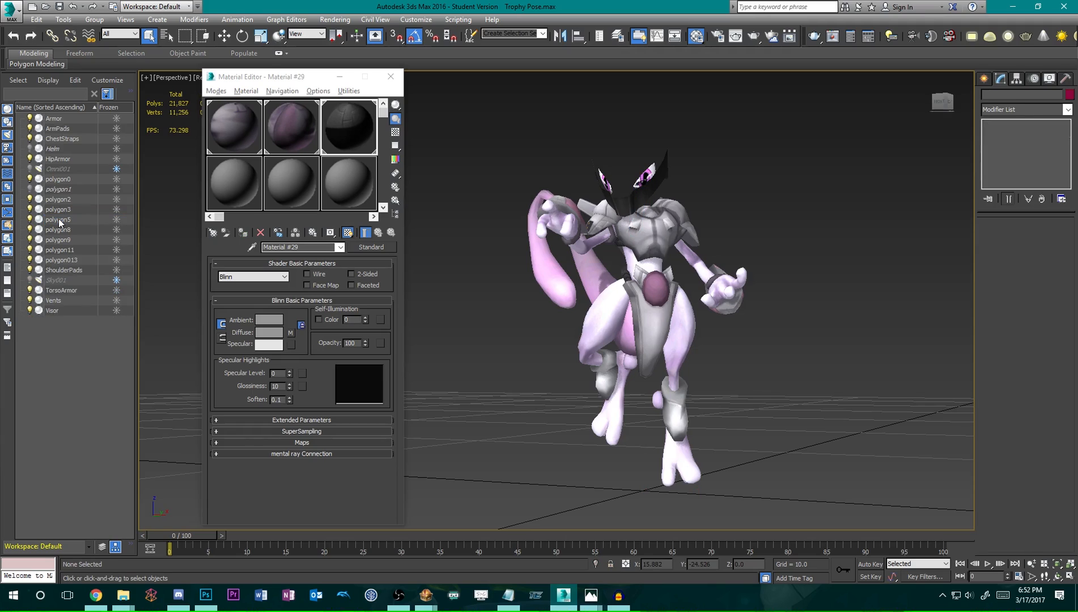
key("ctrl+z")
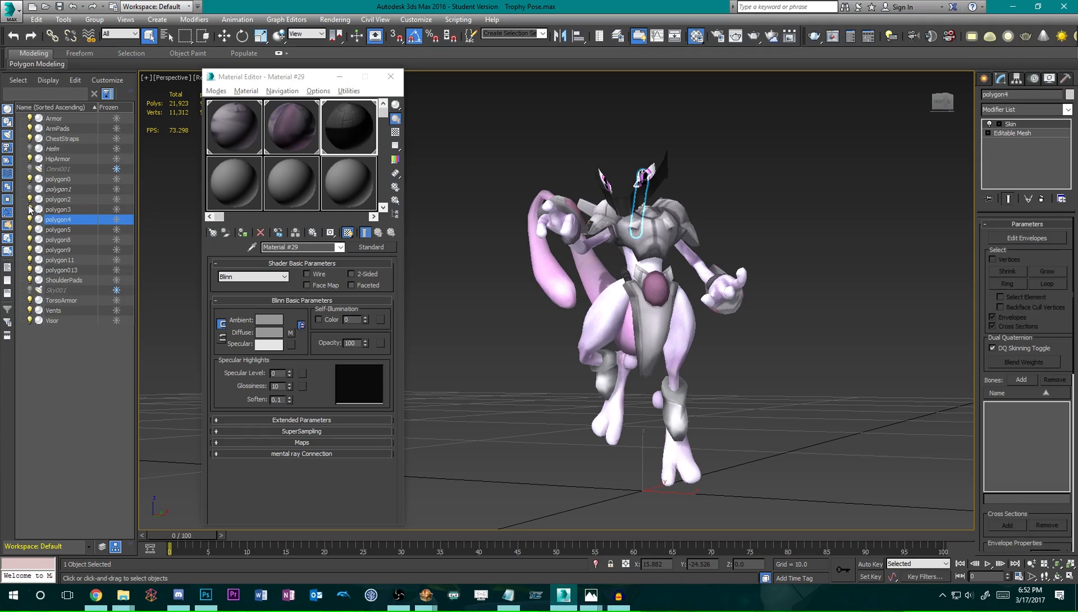
Identify polygon3 and polygon8 by toggling their visibility, and delete the duplicate eye mesh polygon8.
left_click(29, 209)
left_click(30, 209)
left_click(30, 240)
left_click(30, 239)
left_click(70, 240)
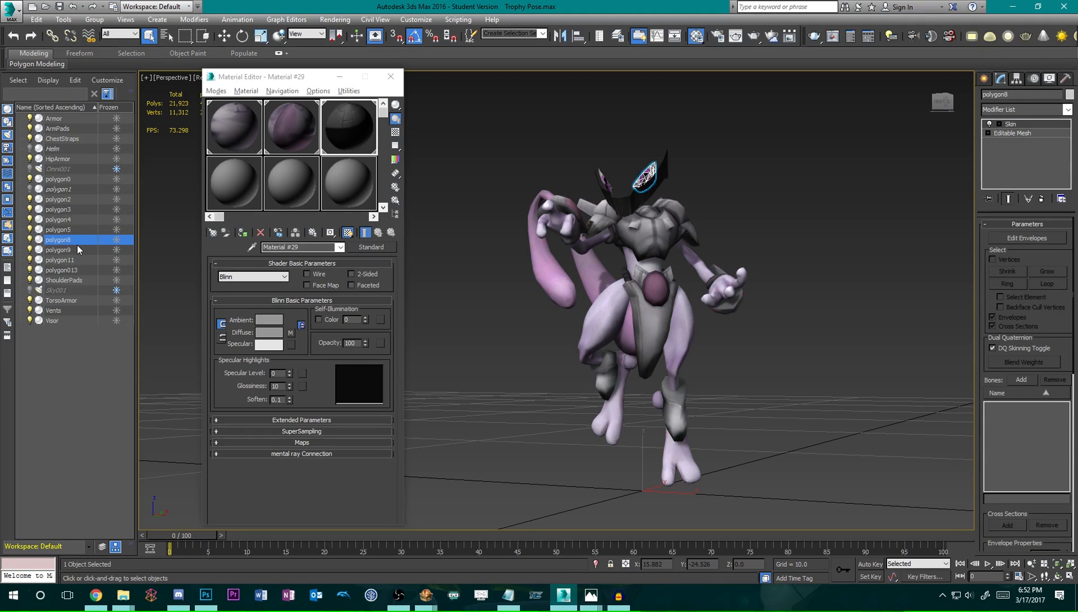
key("Delete")
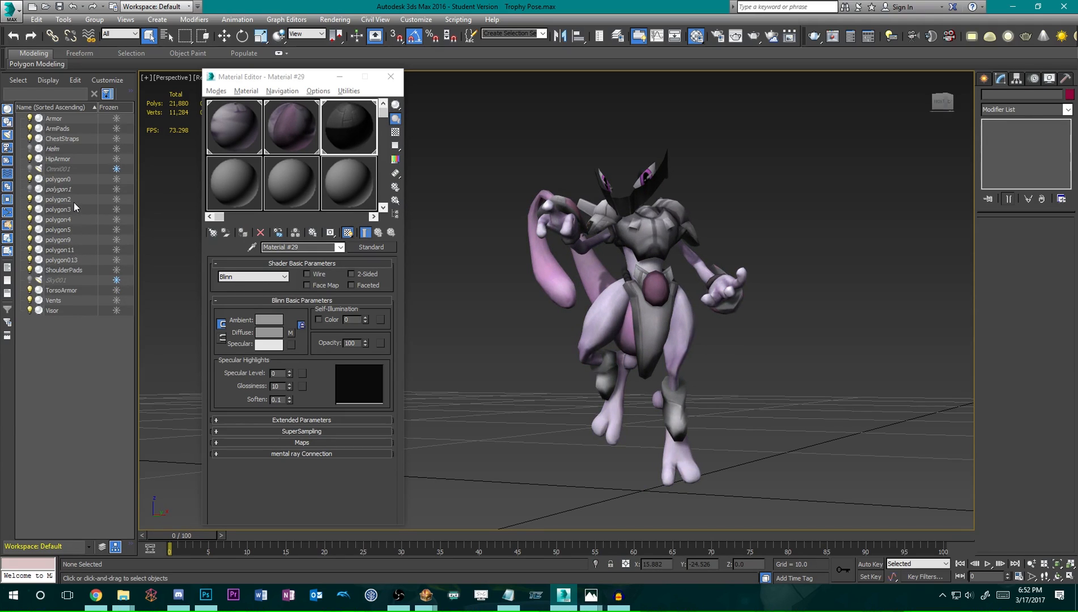
left_click(68, 251)
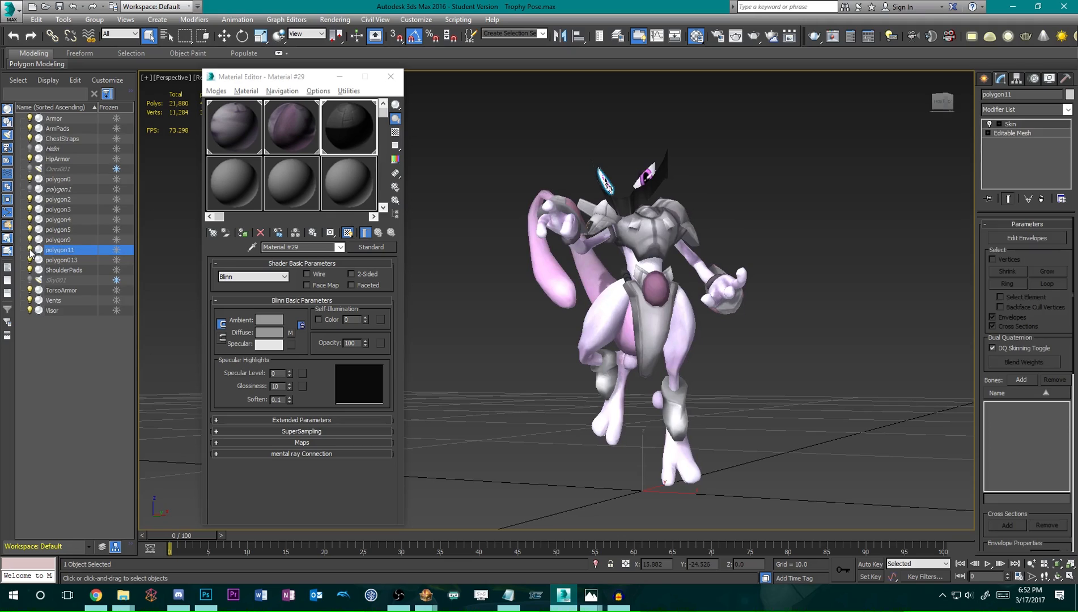
left_click(68, 260)
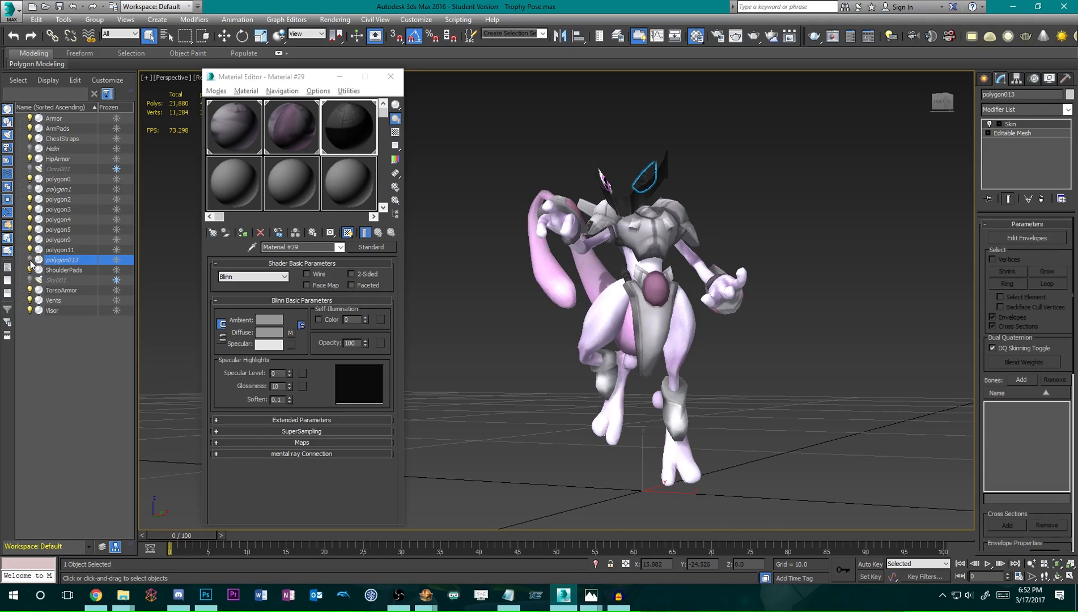
left_click(69, 251)
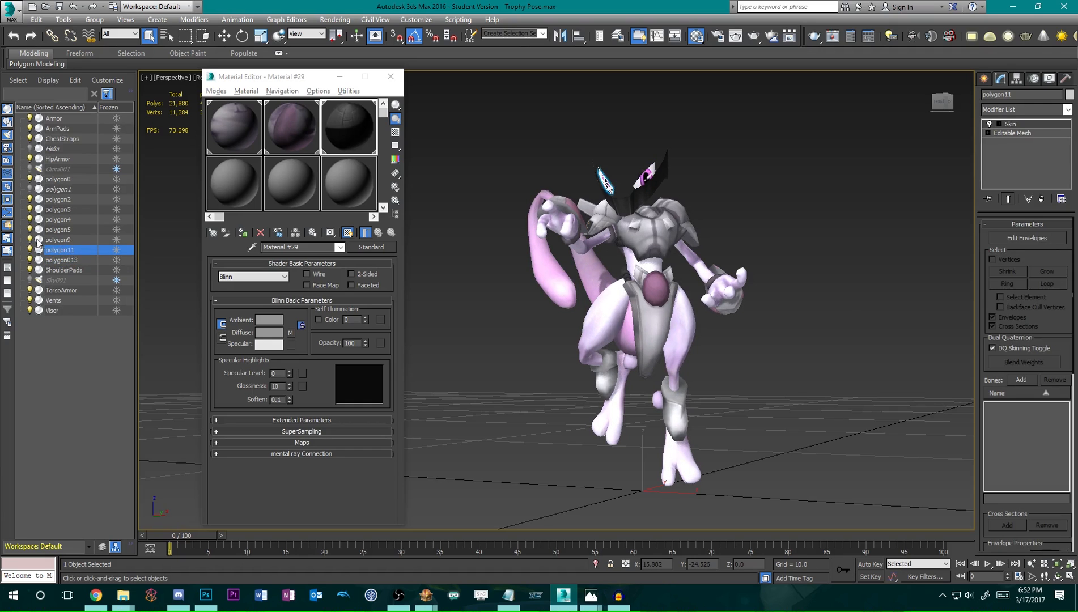
left_click(37, 240)
key("Delete")
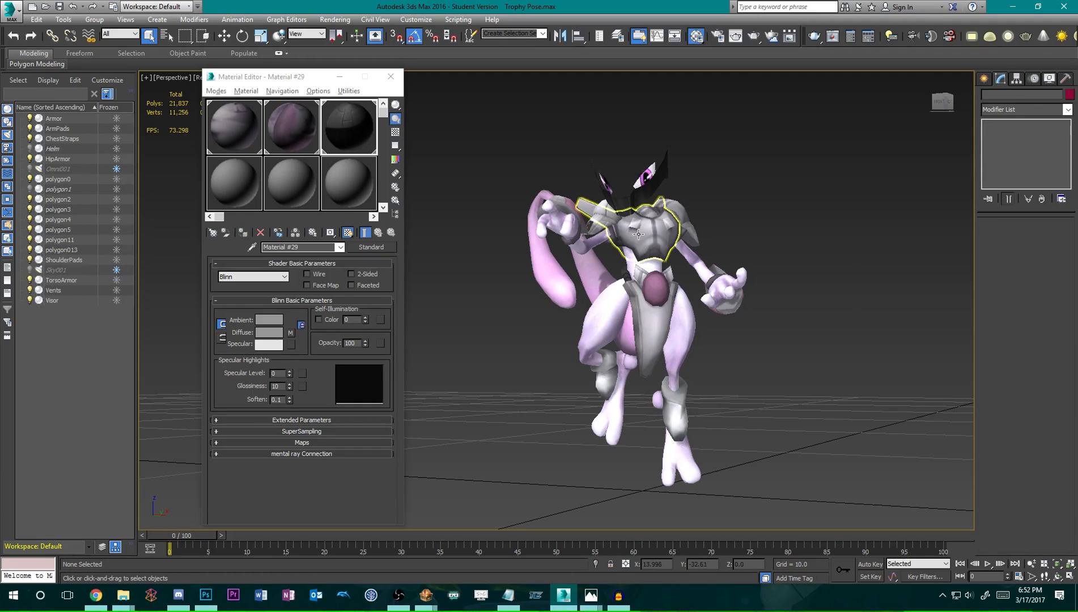
mouse_move(638, 234)
middle_mouse_down("alt")
mouse_move(700, 248)
mouse_move(647, 246)
middle_mouse_up("alt")
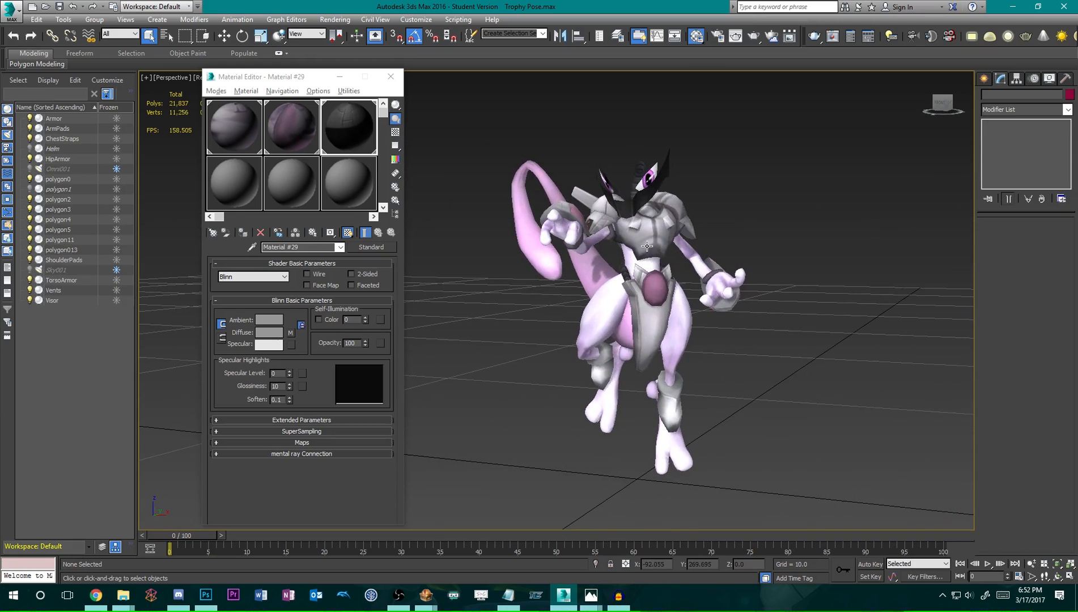
key("ctrl+z")
Delete polygon11, the duplicate mesh of the other eye.
left_click(73, 250)
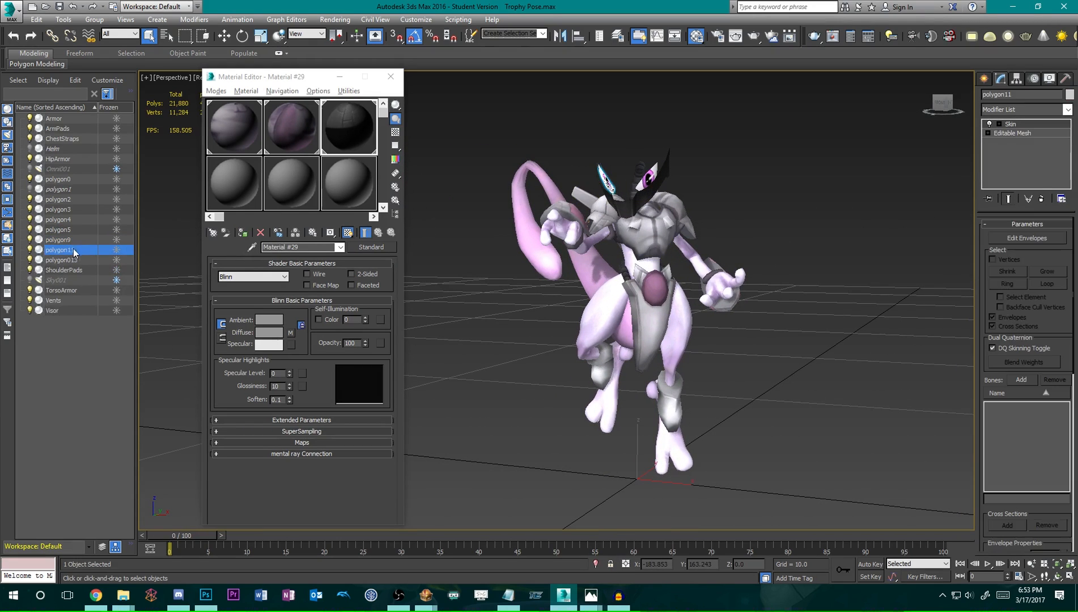
key("Delete")
mouse_move(642, 237)
middle_mouse_down("alt")
mouse_move(691, 243)
mouse_move(638, 229)
mouse_move(639, 217)
mouse_move(640, 227)
middle_mouse_up("alt")
Unhide the head mesh and the Helm, check the armored model, and save the scene.
left_click(29, 189)
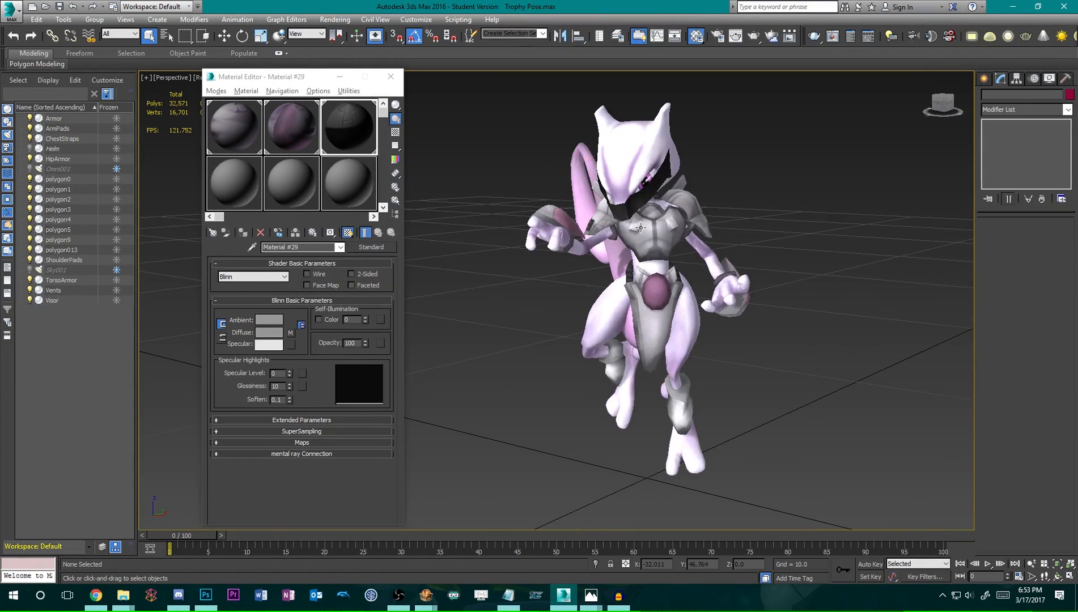
left_click(30, 148)
middle_click_drag(731, 243, 735, 284, "alt")
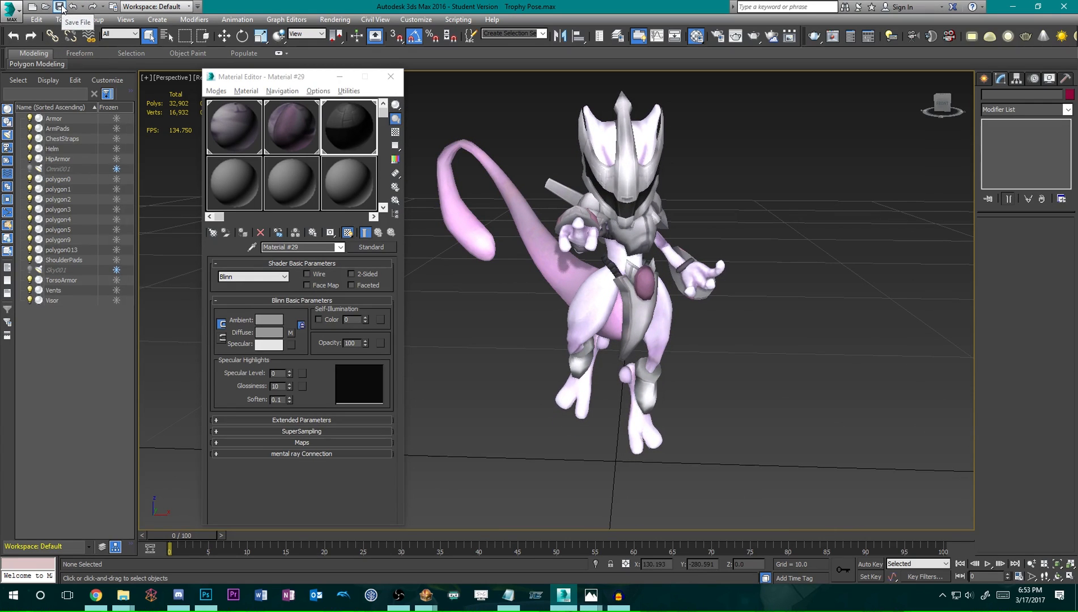
left_click(62, 10)
middle_click_drag(722, 274, 640, 283, "alt")
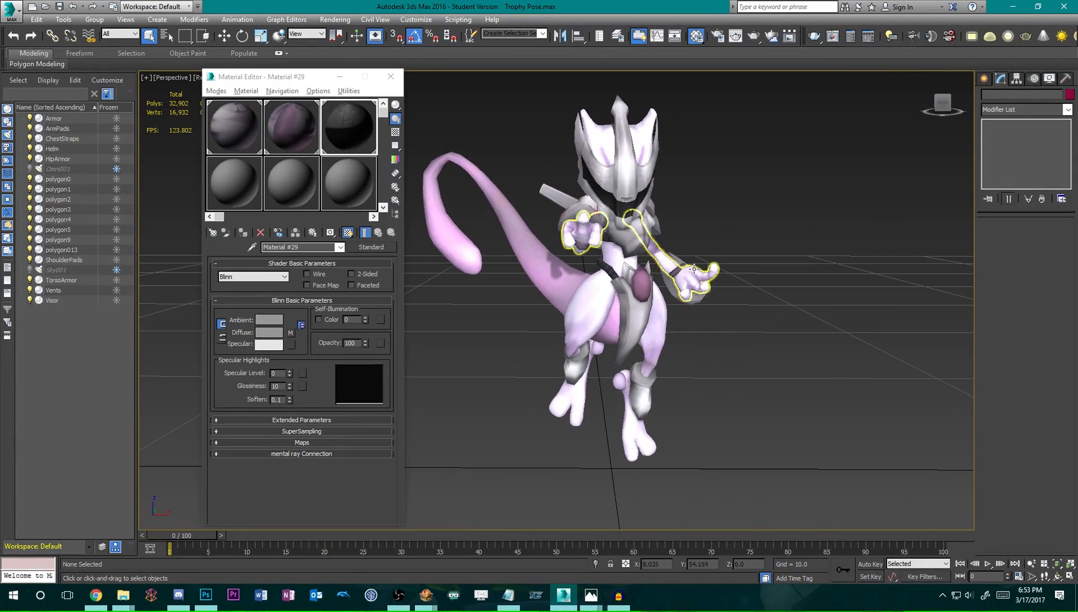
Open the recent scene Default Camera and Lighting.max and close the Material Editor.
left_click(11, 15)
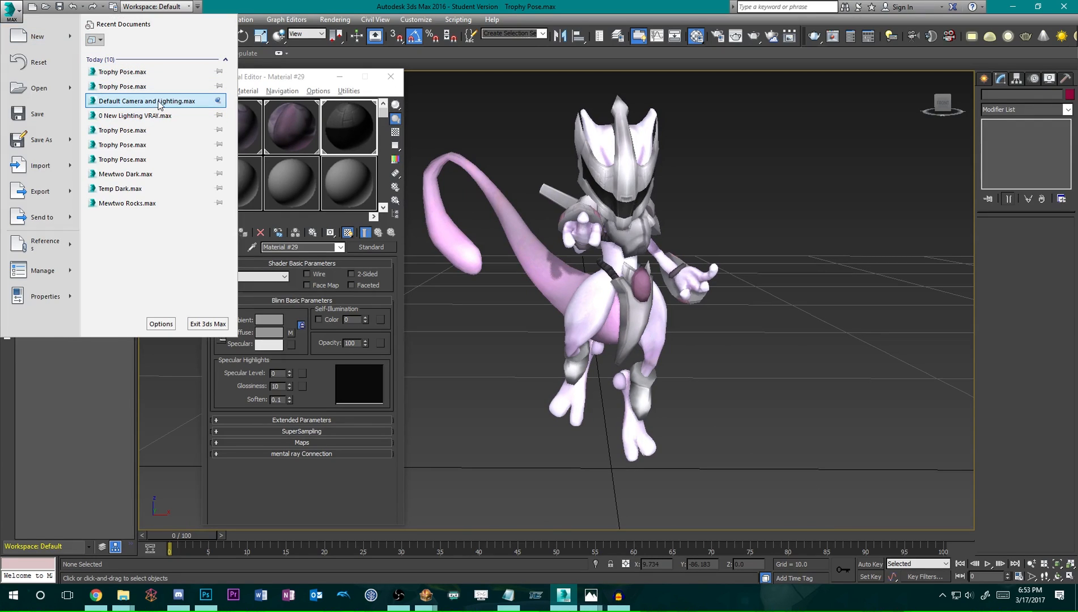
left_click(147, 101)
left_click(536, 387)
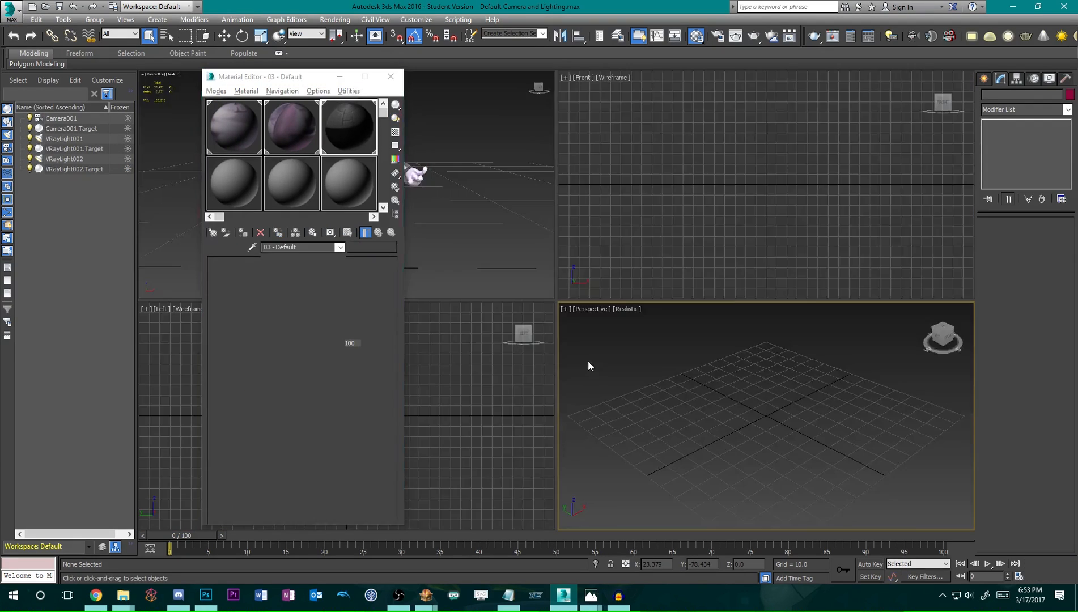
key("m")
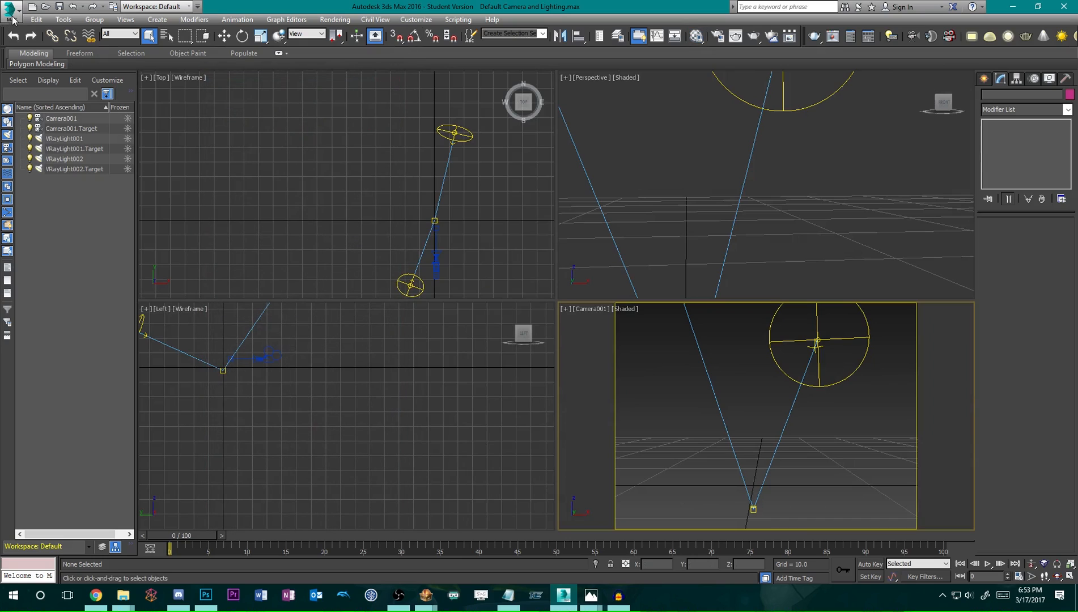
Choose the armored Mewtwo's Trophy Pose.max, under Mewtwo in the Scenes folder, as the file to merge.
left_click(12, 16)
mouse_move(73, 166)
left_click(141, 94)
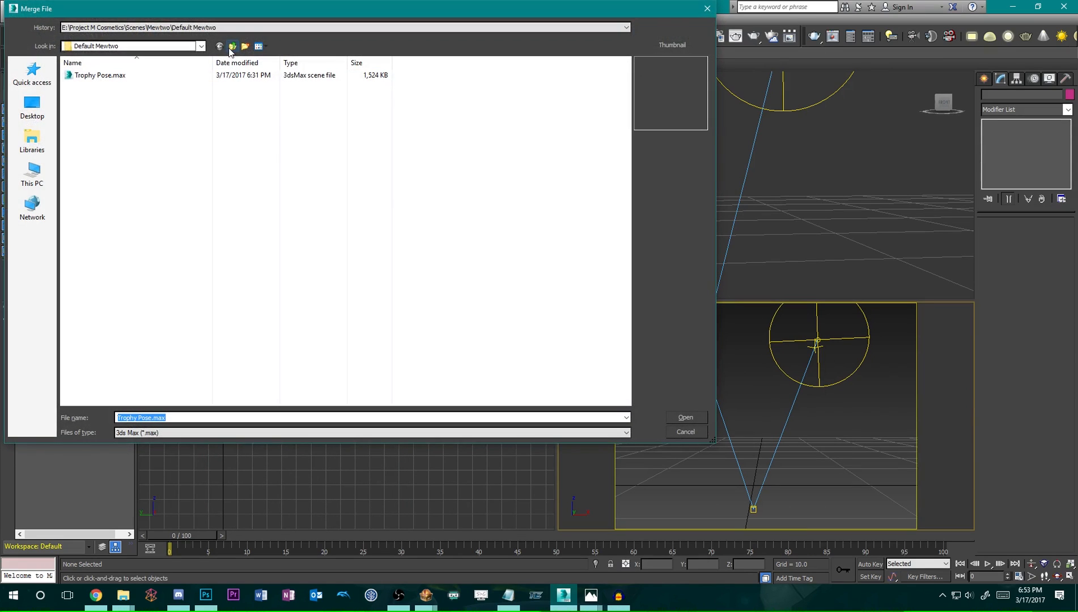
left_click(232, 46)
double_click(120, 82)
double_click(132, 77)
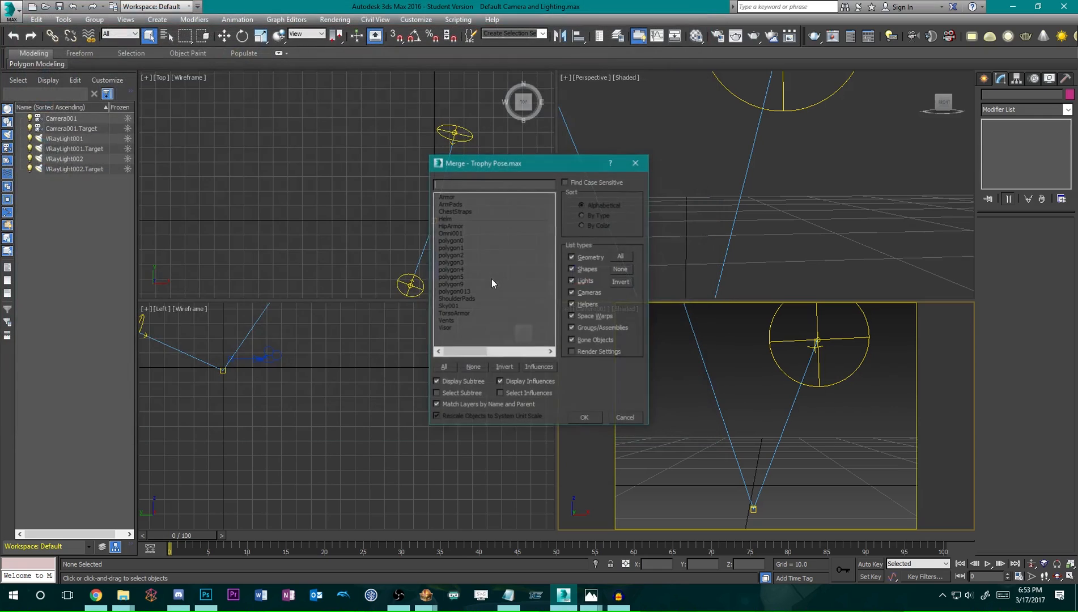
Merge all armored Mewtwo objects except the lights into the lighting scene and render the Camera001 view.
left_click(571, 281)
left_click(444, 367)
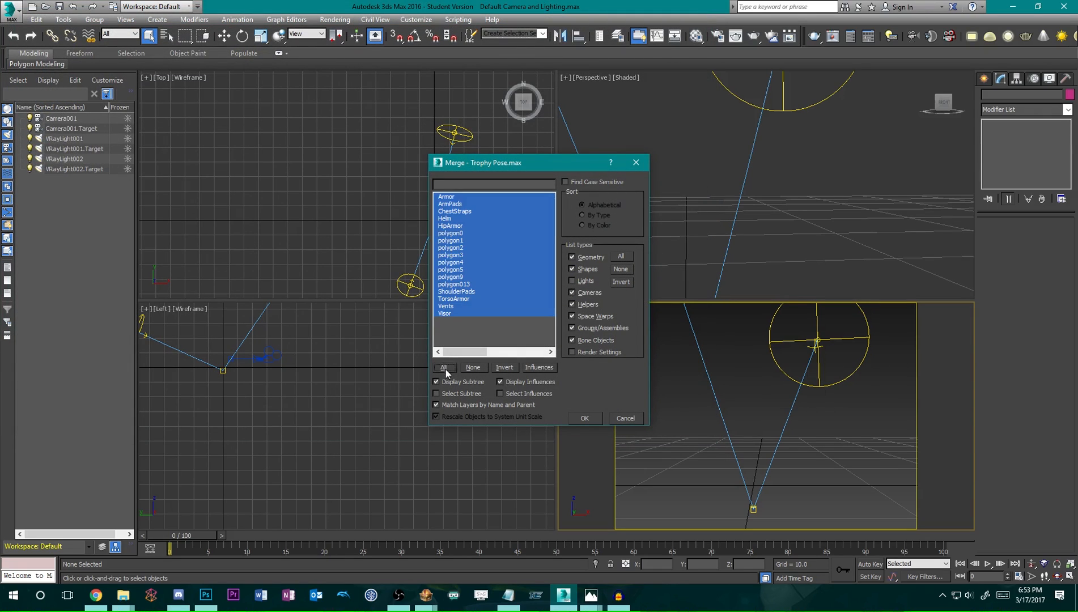
left_click(584, 418)
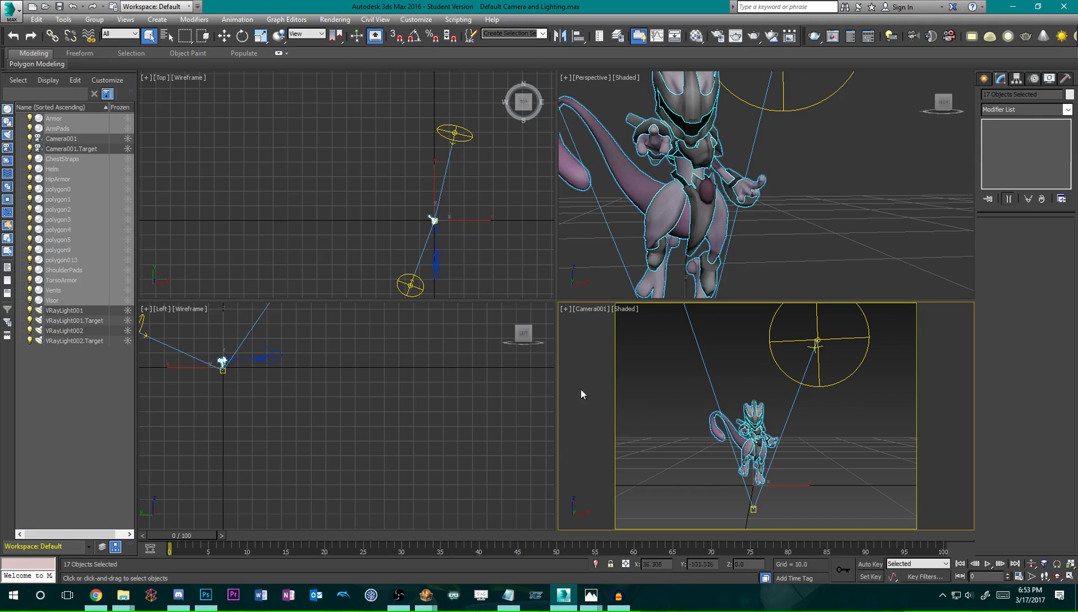
left_click(814, 36)
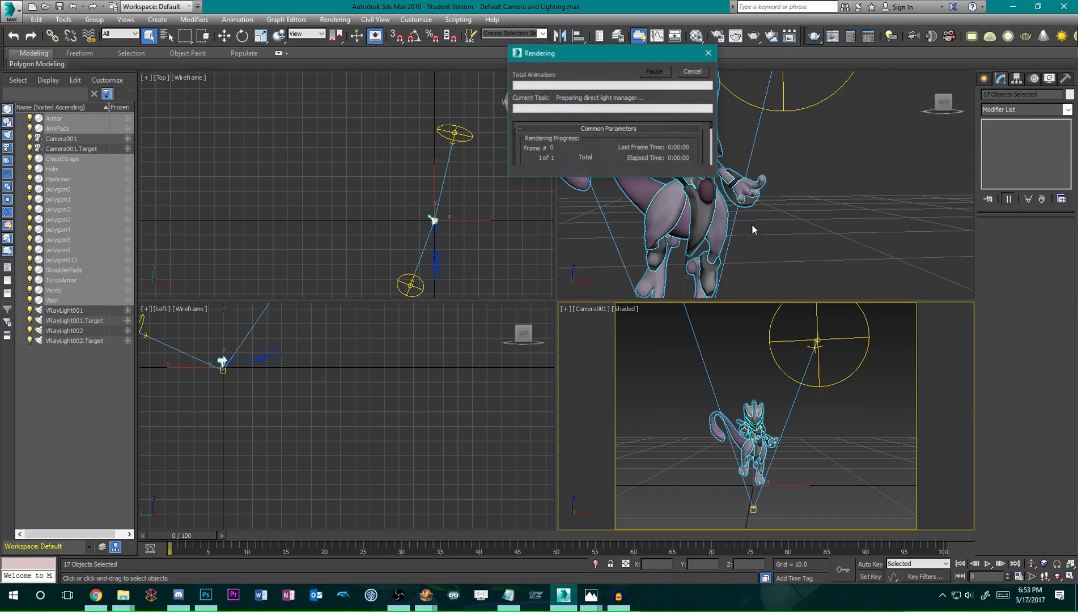
Start saving the finished armored Mewtwo render and browse to the Renders > Mewtwo > Armored Mewtwo folder.
scroll(333, 412, "up", 1)
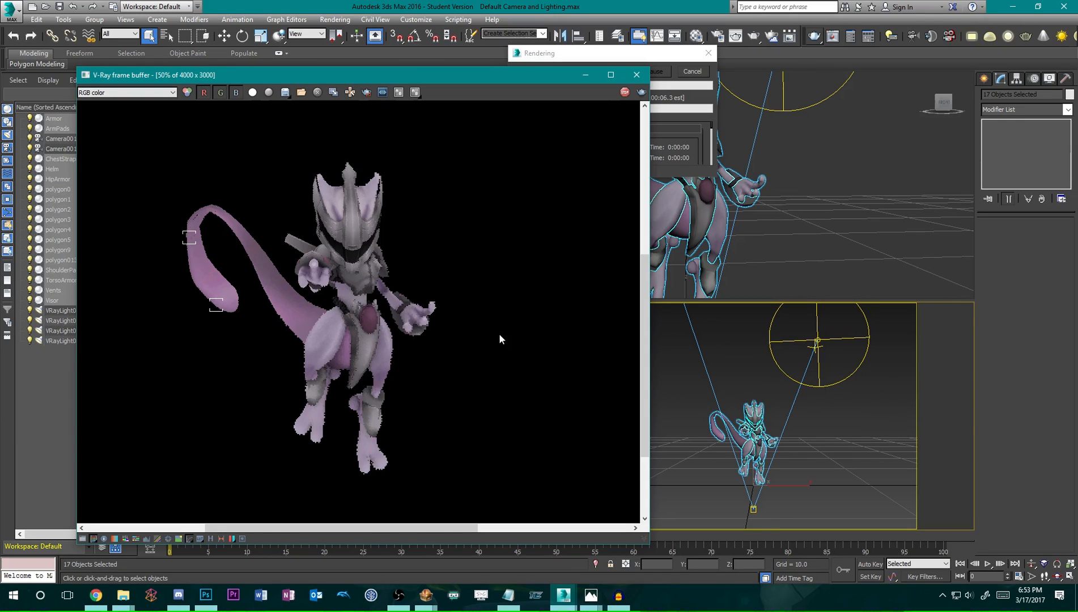
key("ctrl+s")
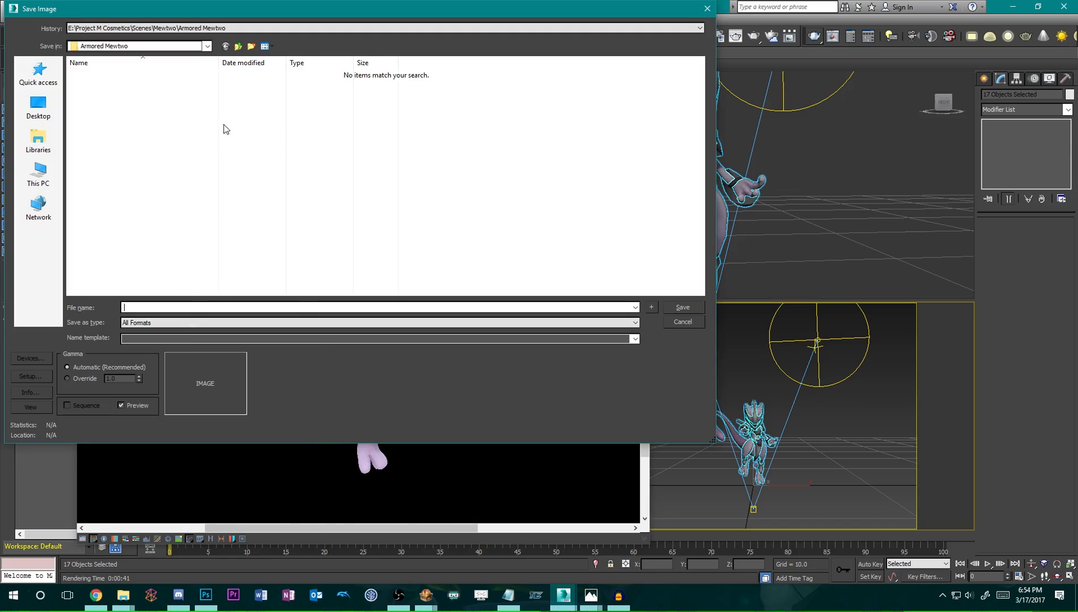
left_click(239, 45)
left_click(240, 45)
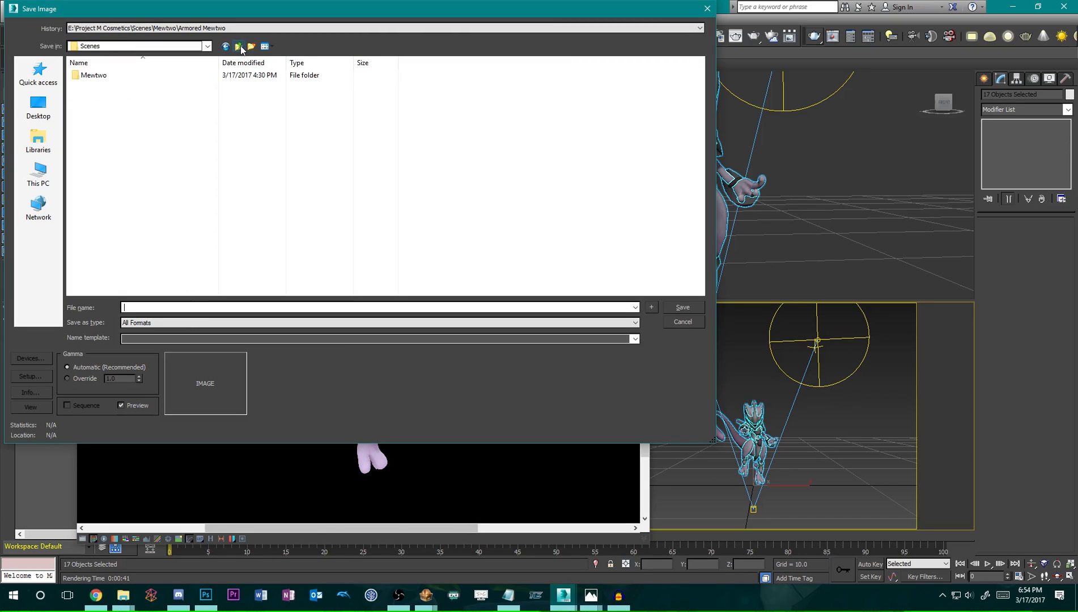
left_click(240, 46)
left_click(142, 97)
double_click(142, 98)
double_click(138, 80)
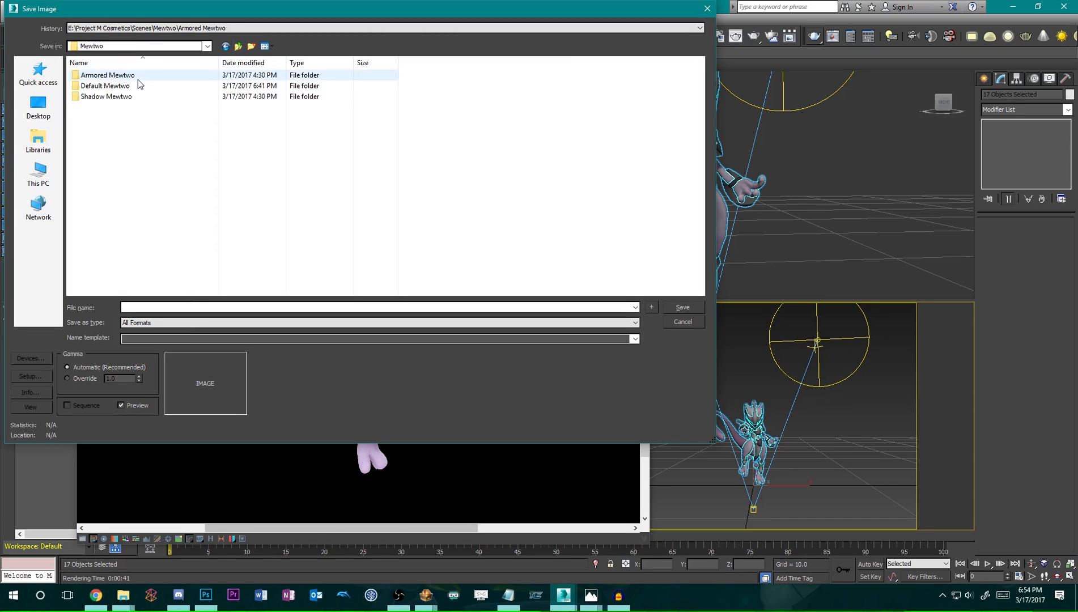
double_click(138, 79)
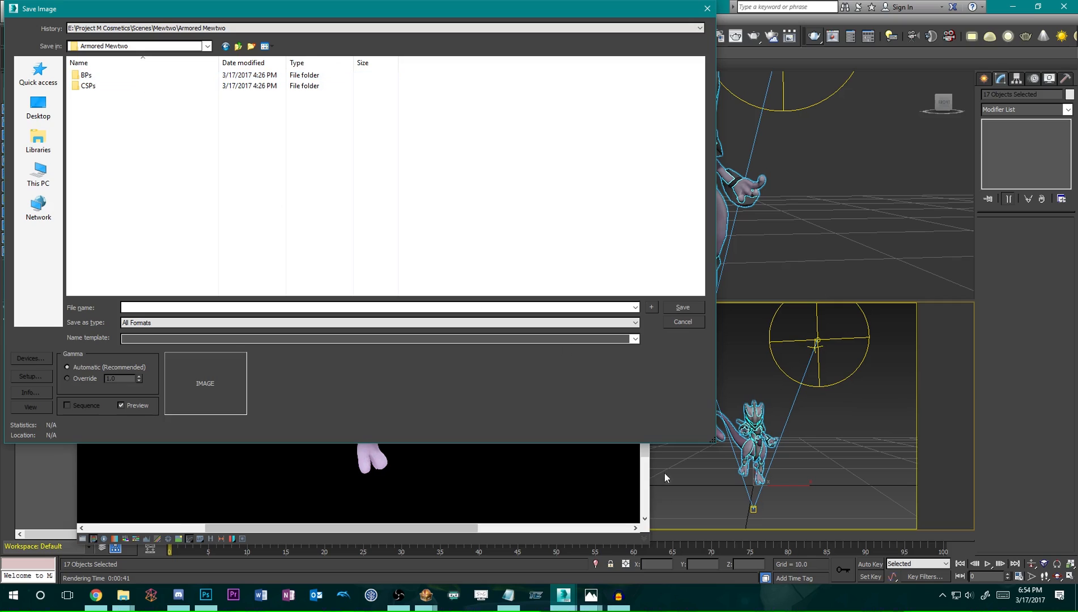
Save the render as MenSelchrFaceB.276.png, accepting the PNG configuration.
left_click(423, 596)
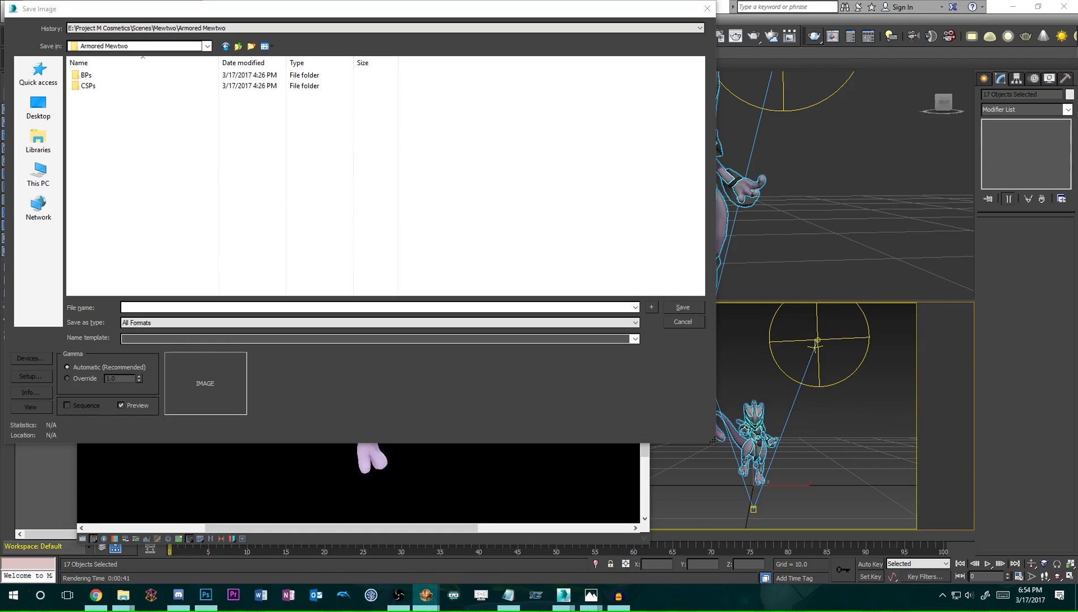
left_click(236, 310)
type("MenSelchrFaceB.276")
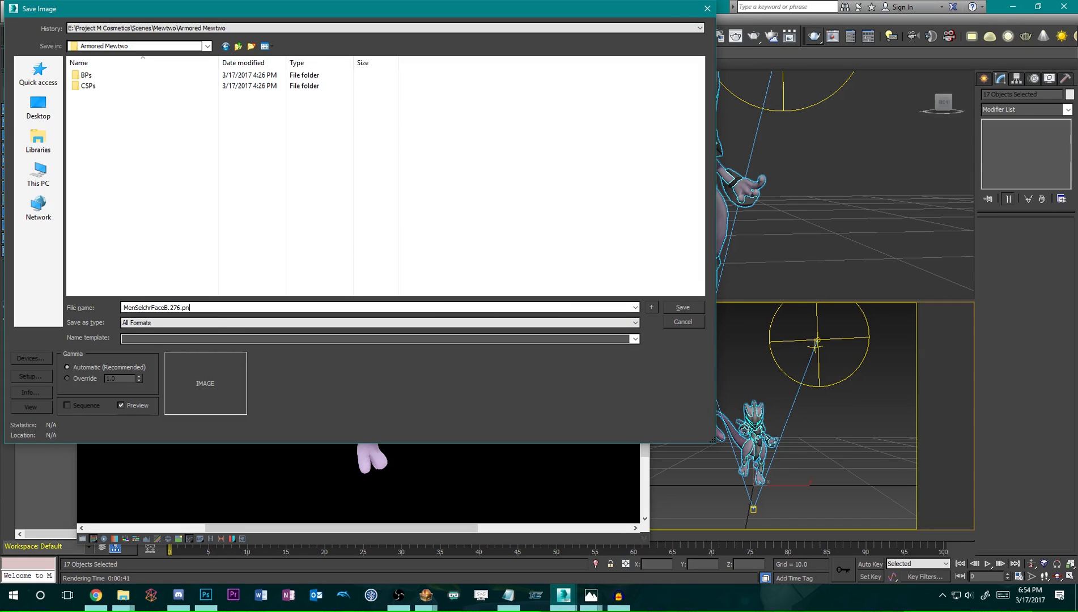
left_click(696, 306)
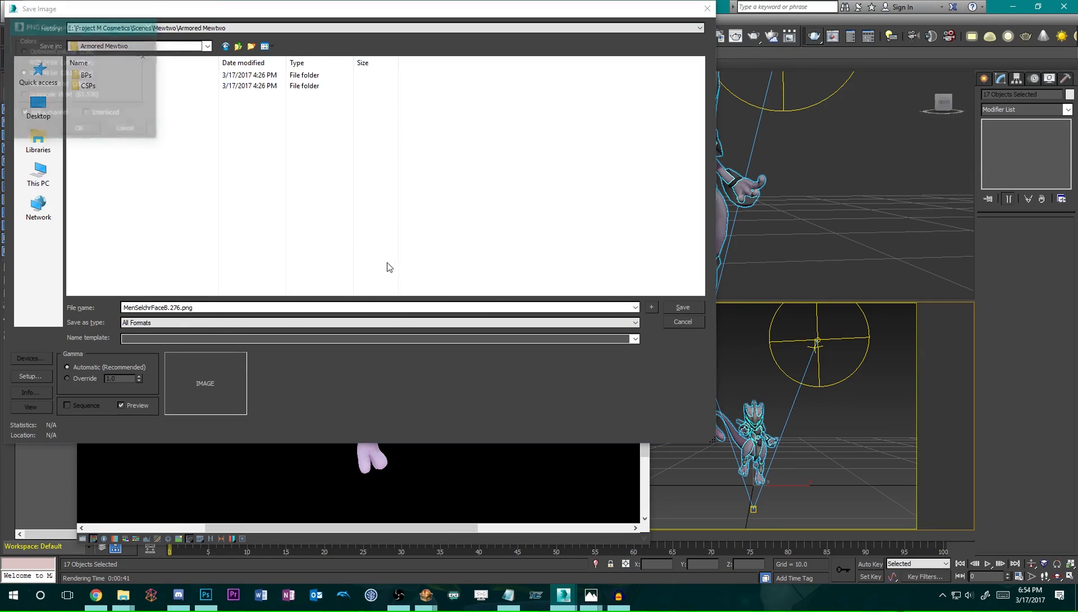
left_click(92, 126)
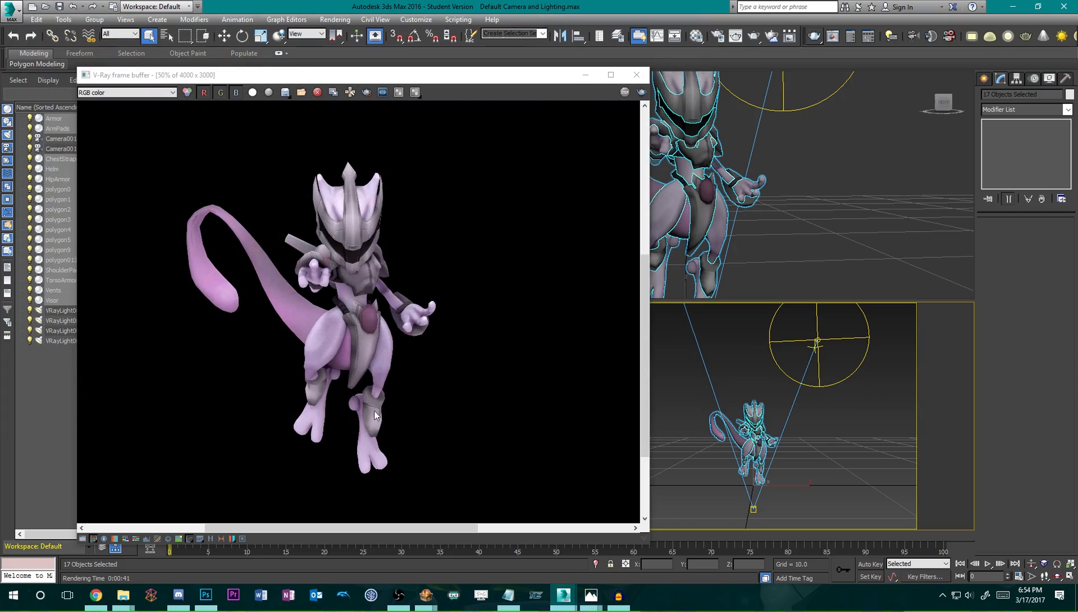
Switch to BrawlBox, open FitMewtwo06.pac without saving changes to the current file, and preview its FitMewtwo06 model.
mouse_move(426, 595)
left_click(547, 550)
key("Up")
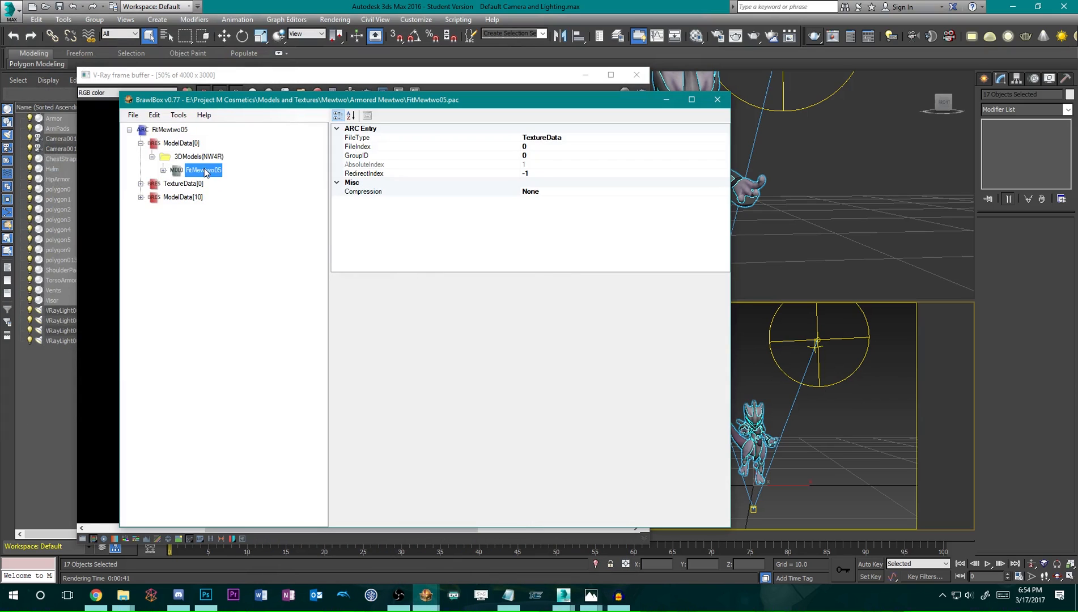
left_click(133, 114)
left_click(150, 142)
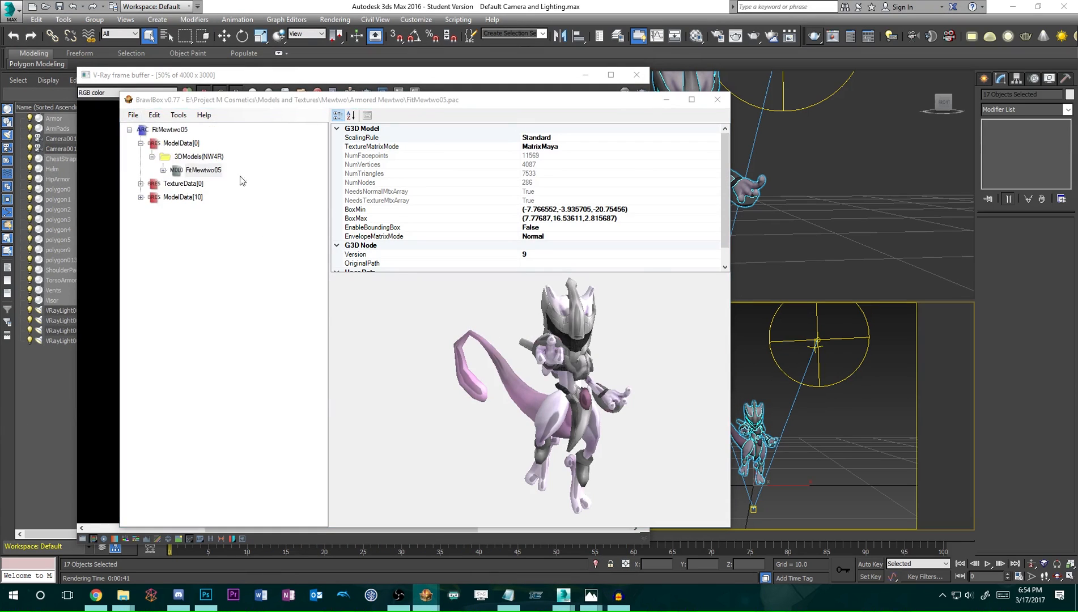
double_click(375, 197)
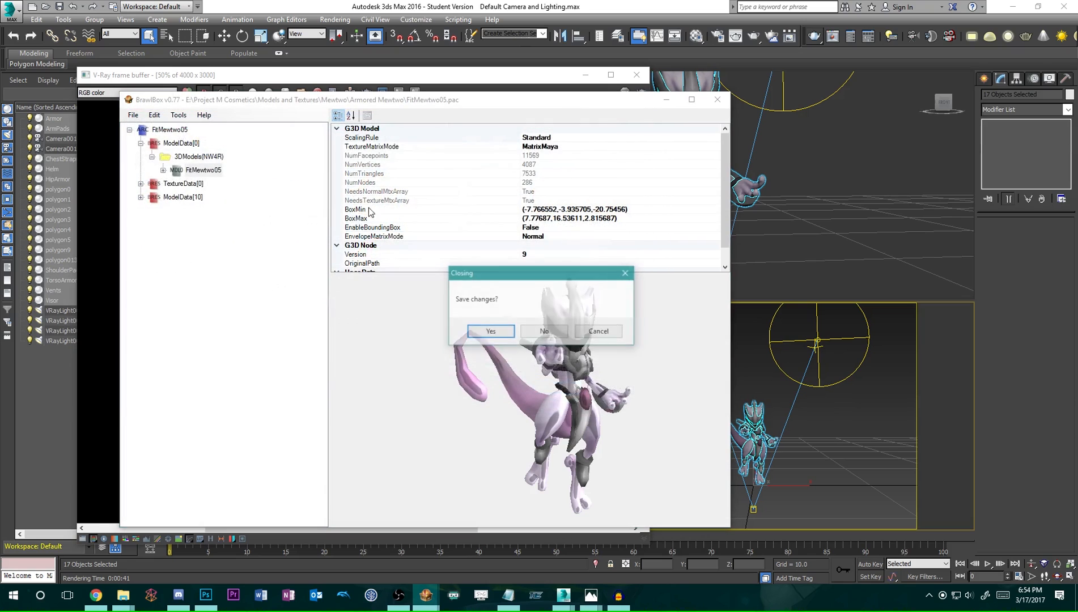
left_click(545, 332)
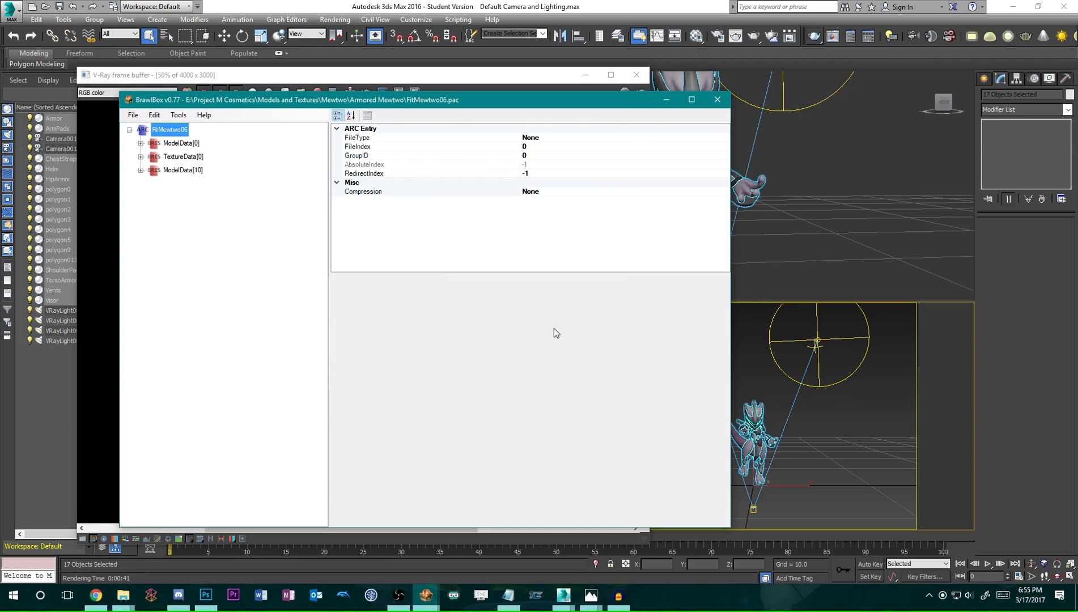
left_click(140, 143)
left_click(152, 156)
left_click(204, 170)
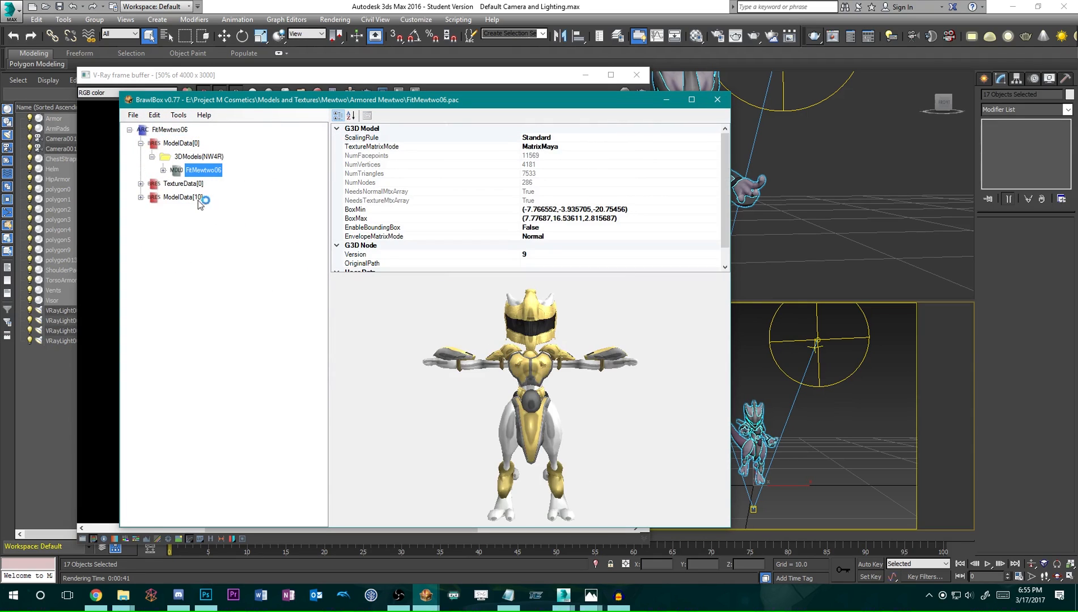
Export all FitMewtwo06 textures from TextureData[0] as PNG into the Armored Mewtwo models folder.
right_click(191, 184)
left_click(223, 233)
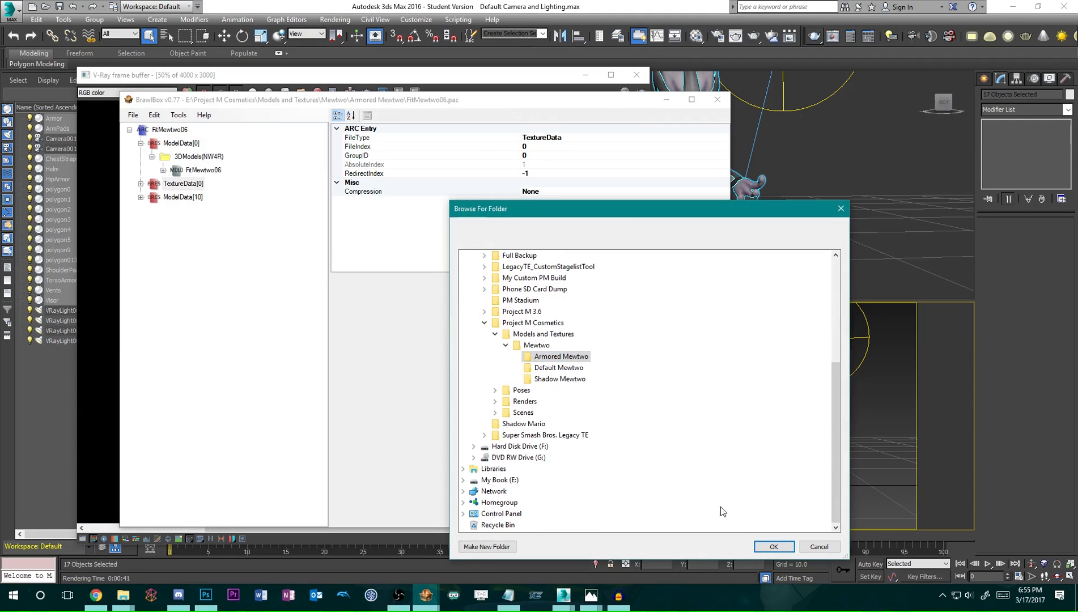
left_click(772, 546)
left_click(147, 102)
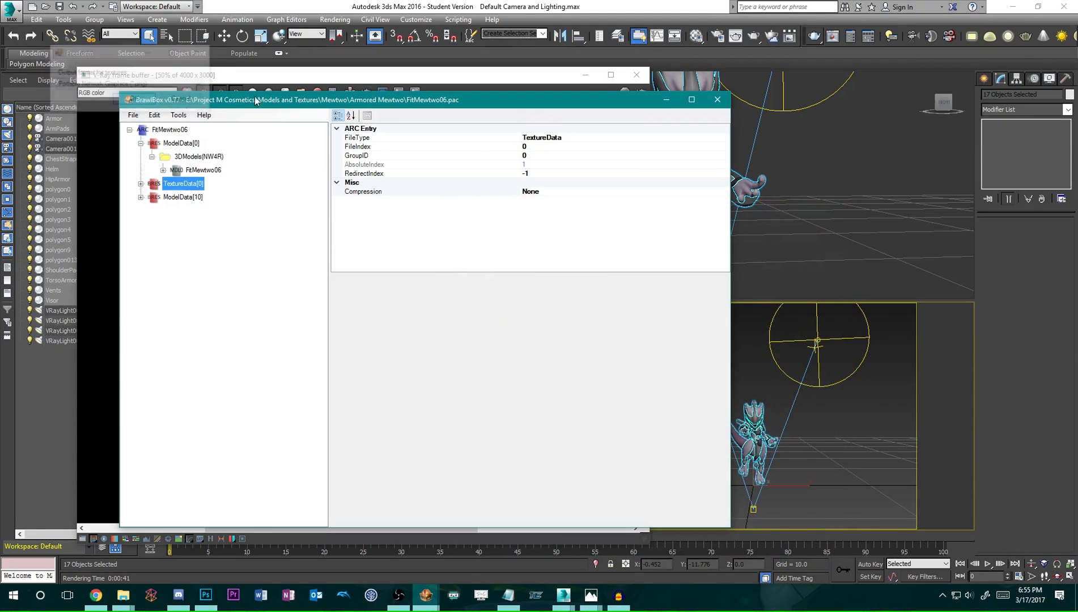
Return to 3ds Max and render the Camera001 view with the FitMewtwo06 textures.
left_click(294, 79)
left_click(590, 367)
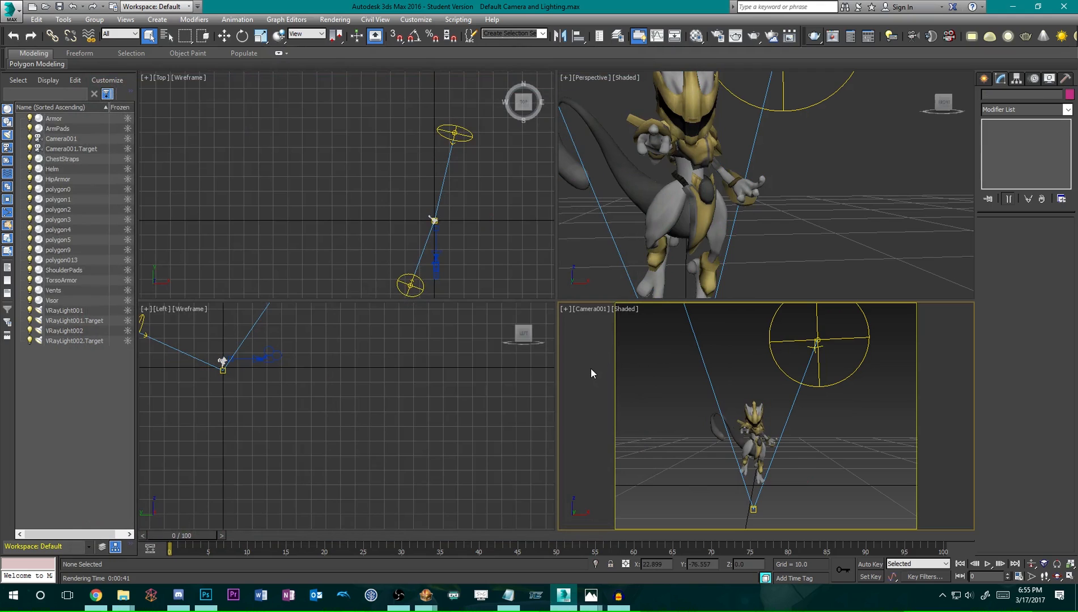
left_click(752, 38)
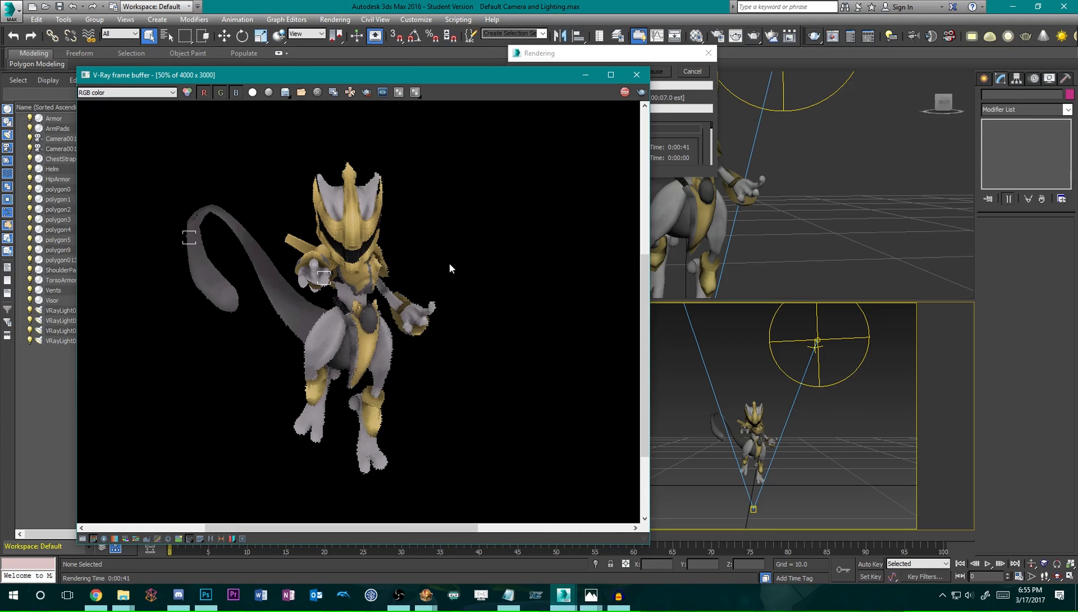
Save the gold-armored render as MenSelchrFaceB.277.png in the Armored Mewtwo renders folder, accepting the PNG configuration.
left_click(118, 96)
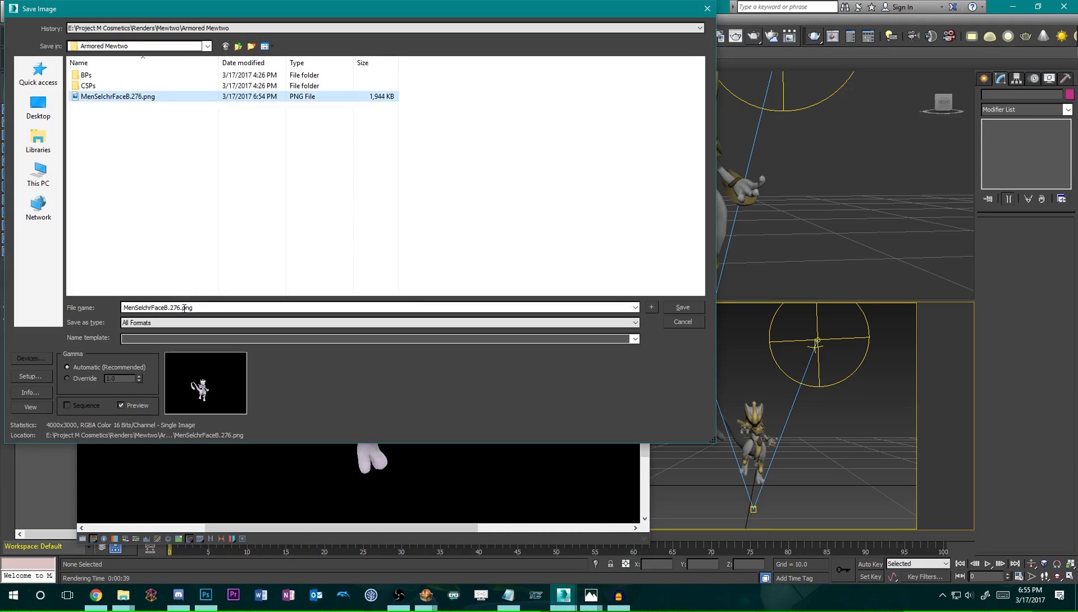
left_click(182, 307)
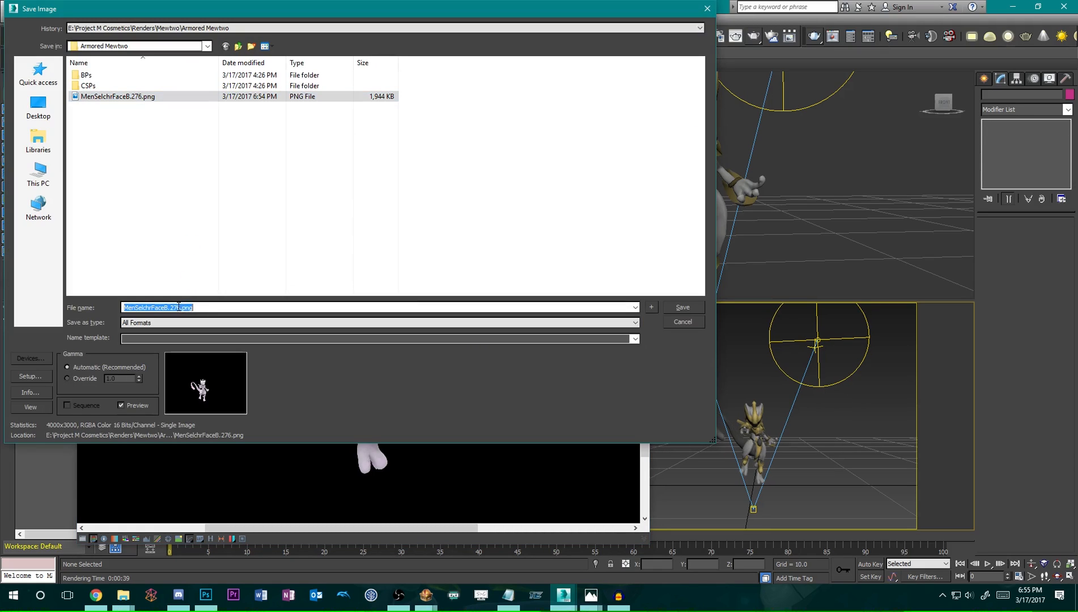
left_click(178, 307)
type("7")
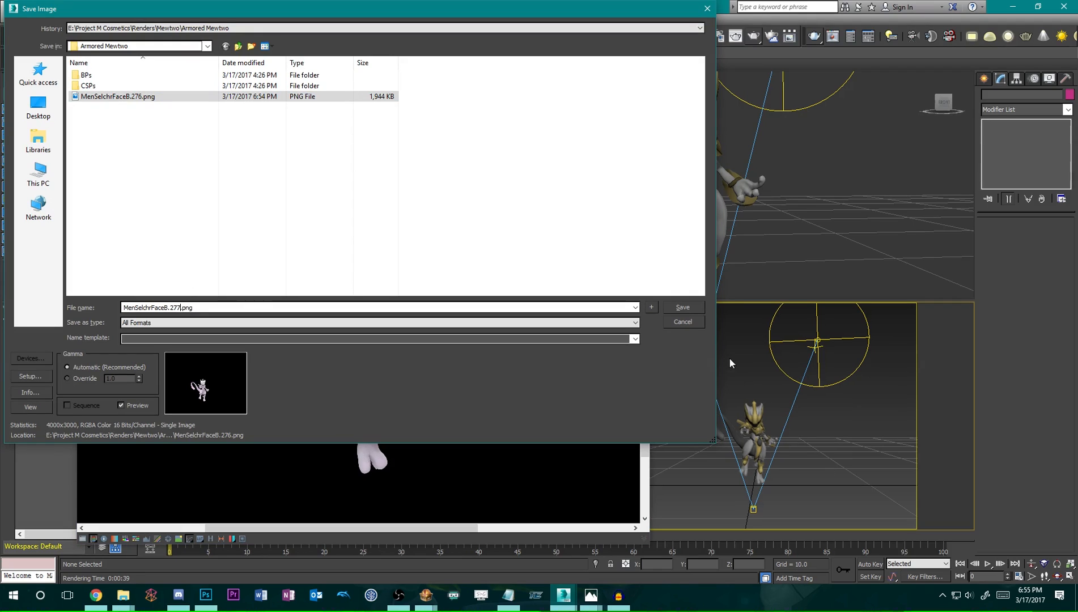
left_click(695, 312)
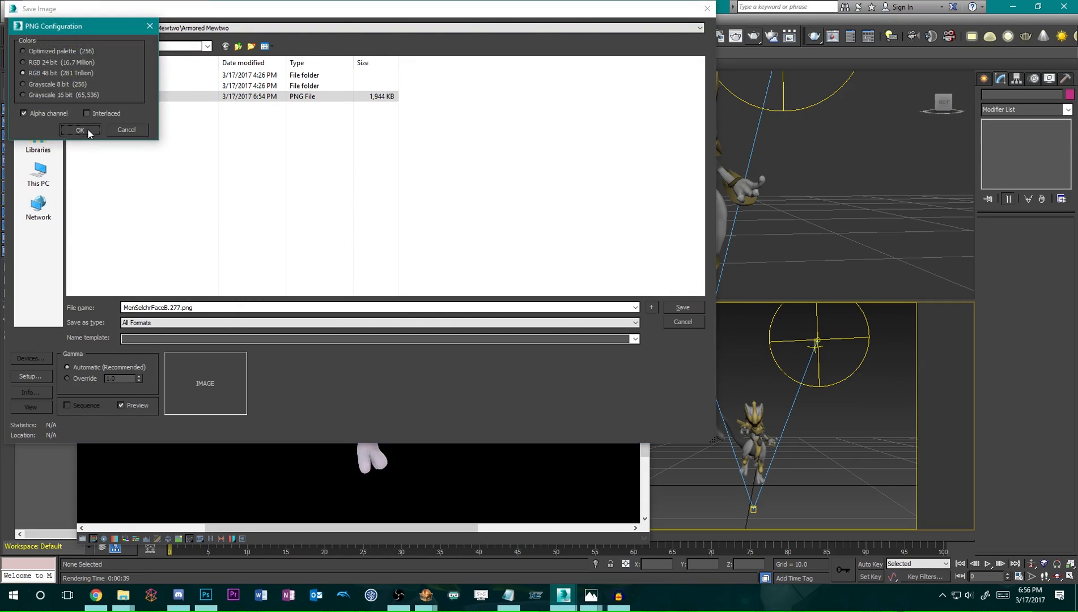
left_click(83, 133)
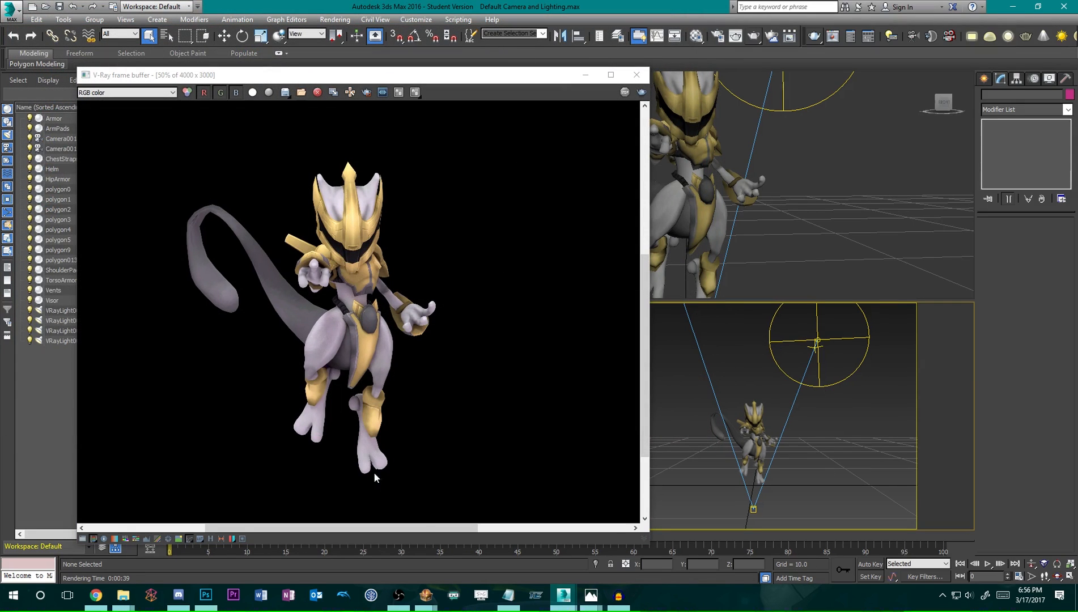
Switch to BrawlBox, open FitMewtwo07.pac from the Armored Mewtwo folder, and select its FitMewtwo07 model.
left_click(425, 595)
left_click(133, 115)
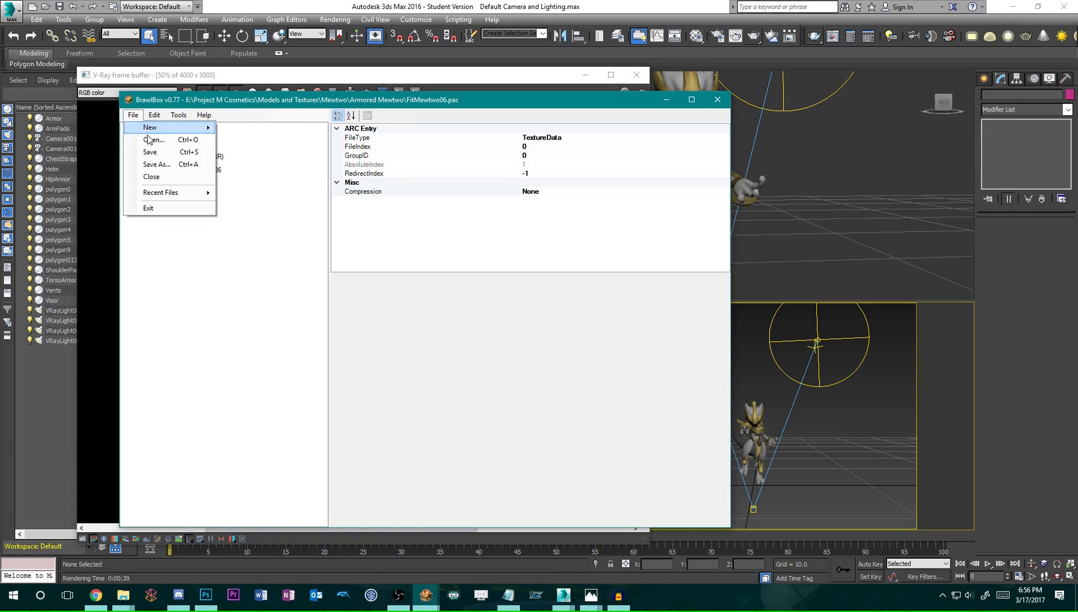
left_click(148, 139)
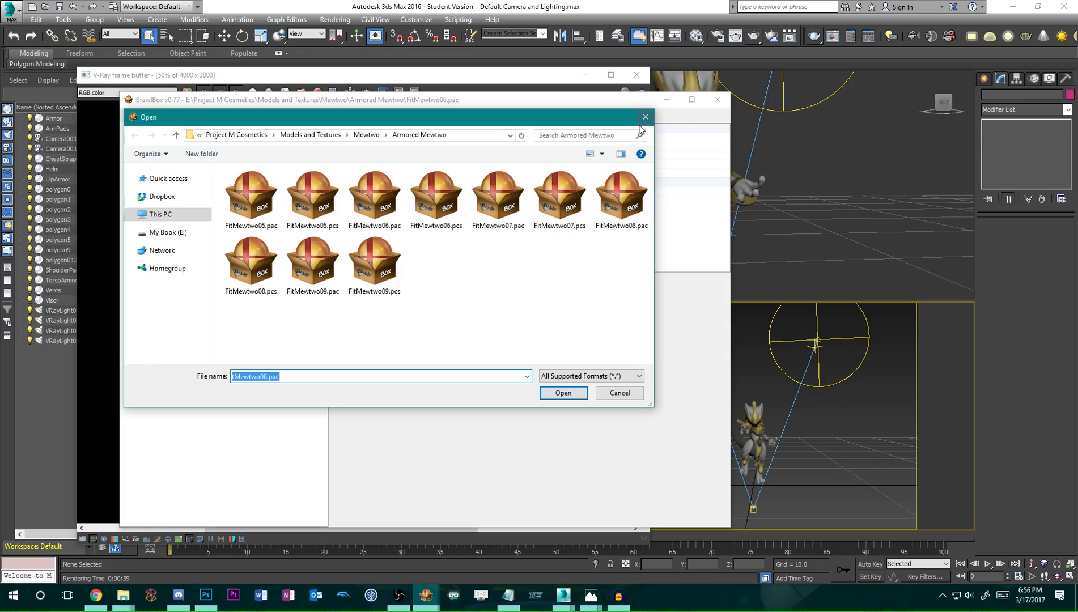
double_click(482, 206)
left_click(141, 142)
left_click(152, 156)
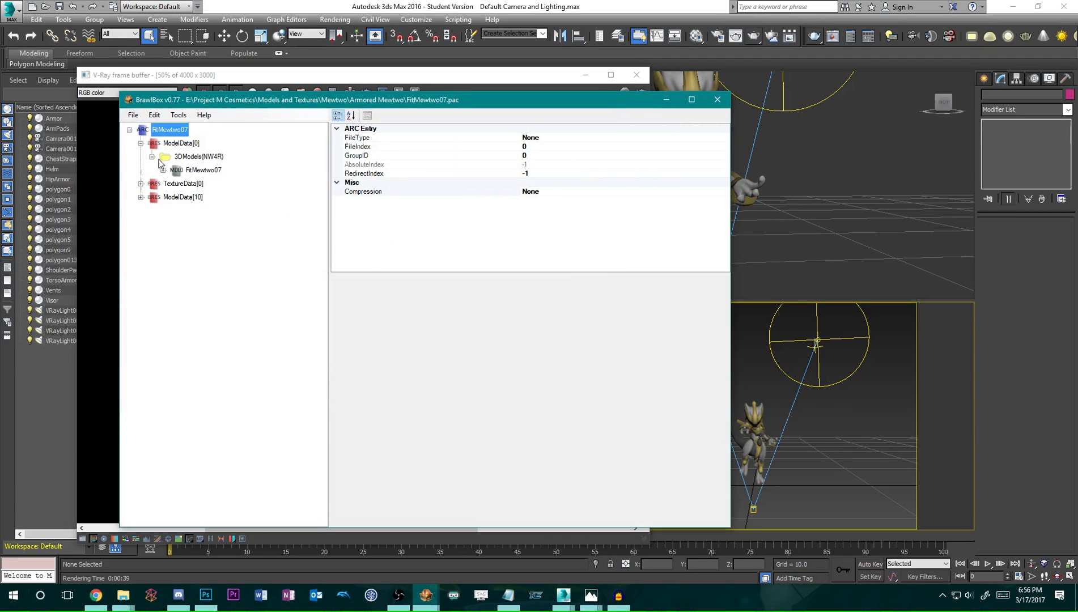
left_click(201, 170)
Export all FitMewtwo07 textures from TextureData[0] as PNG into the Armored Mewtwo models folder.
left_click(184, 184)
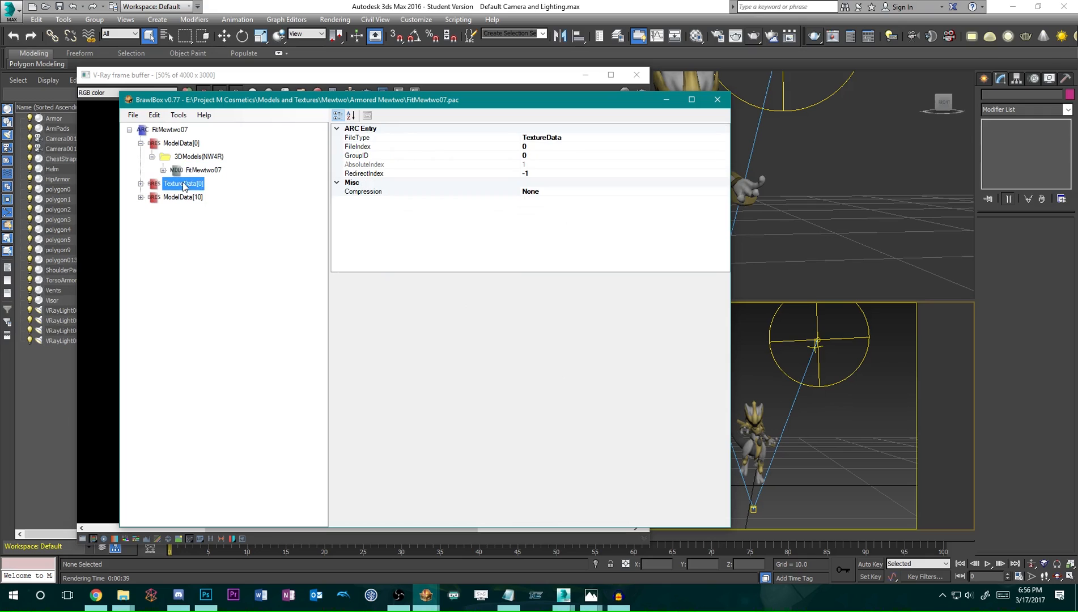
right_click(184, 184)
left_click(251, 239)
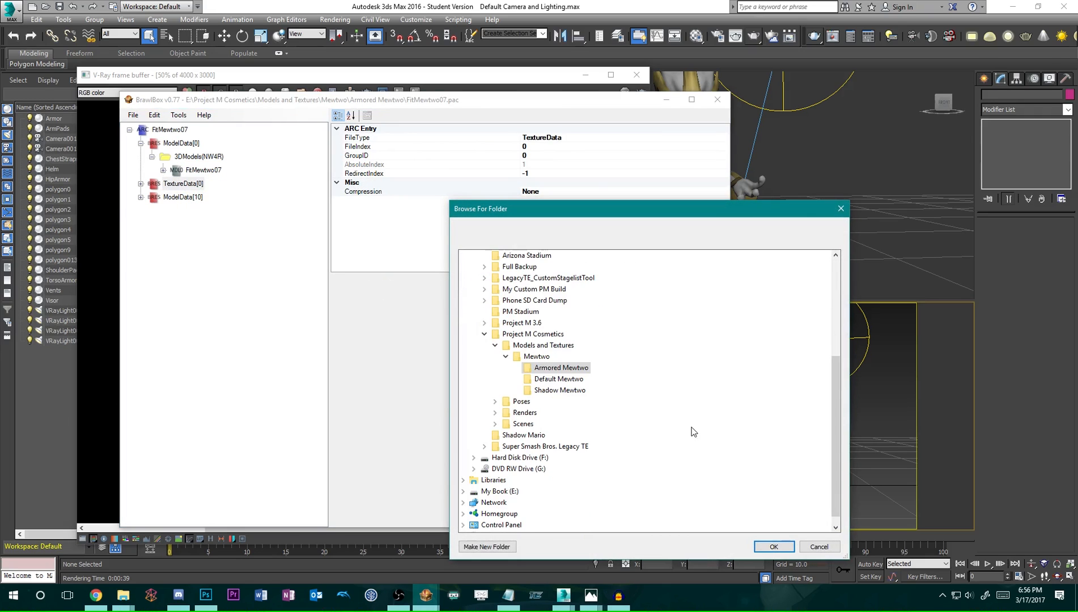
left_click(773, 546)
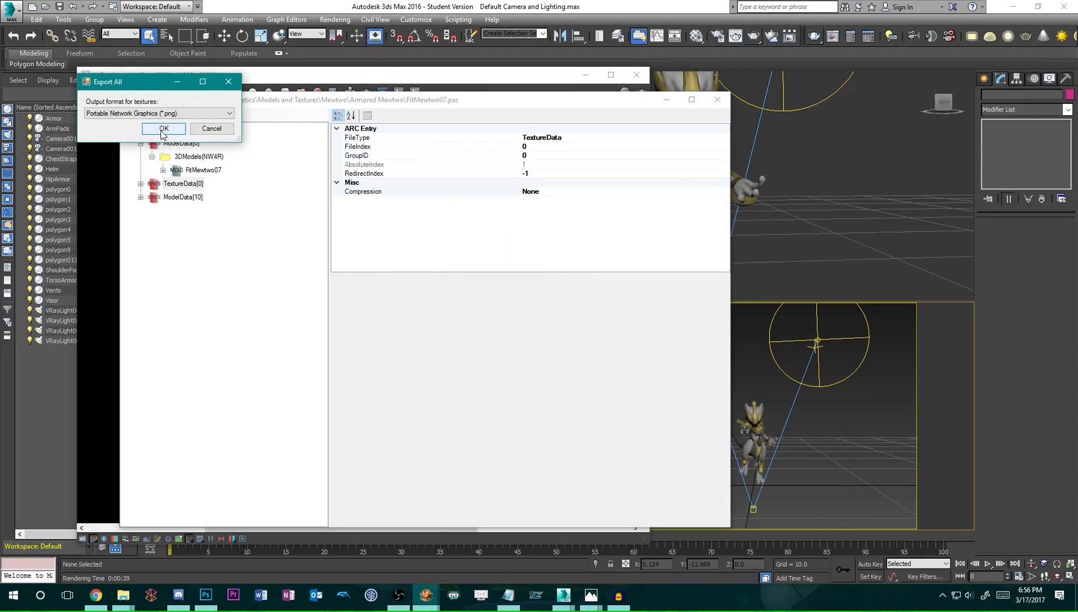
left_click(163, 130)
Return to 3ds Max, close the old frame buffer, and render the Camera001 view with the FitMewtwo07 textures.
left_click(323, 79)
left_click(635, 74)
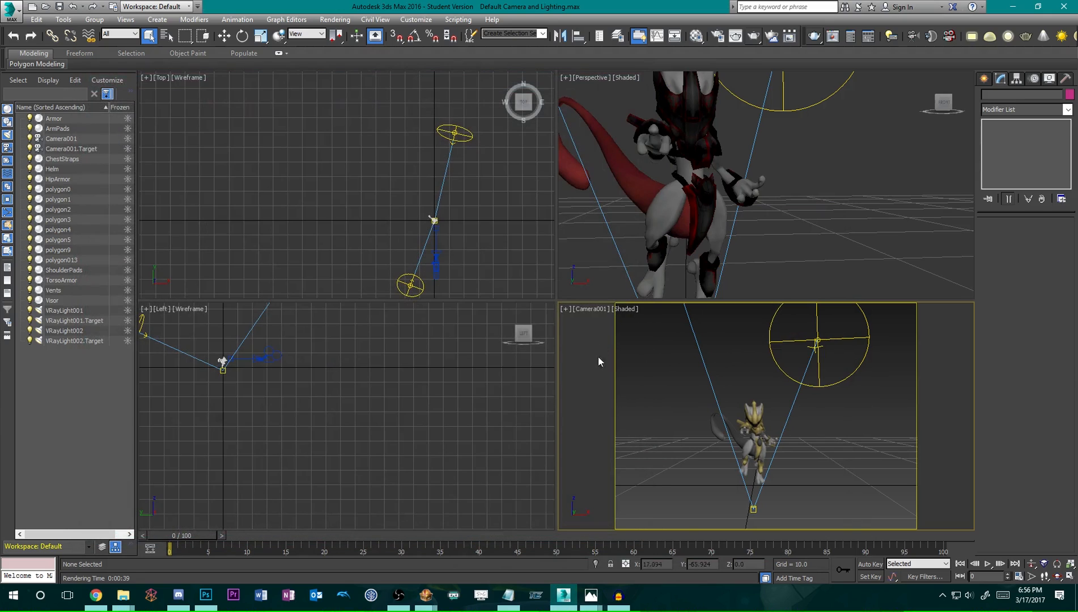
left_click(753, 36)
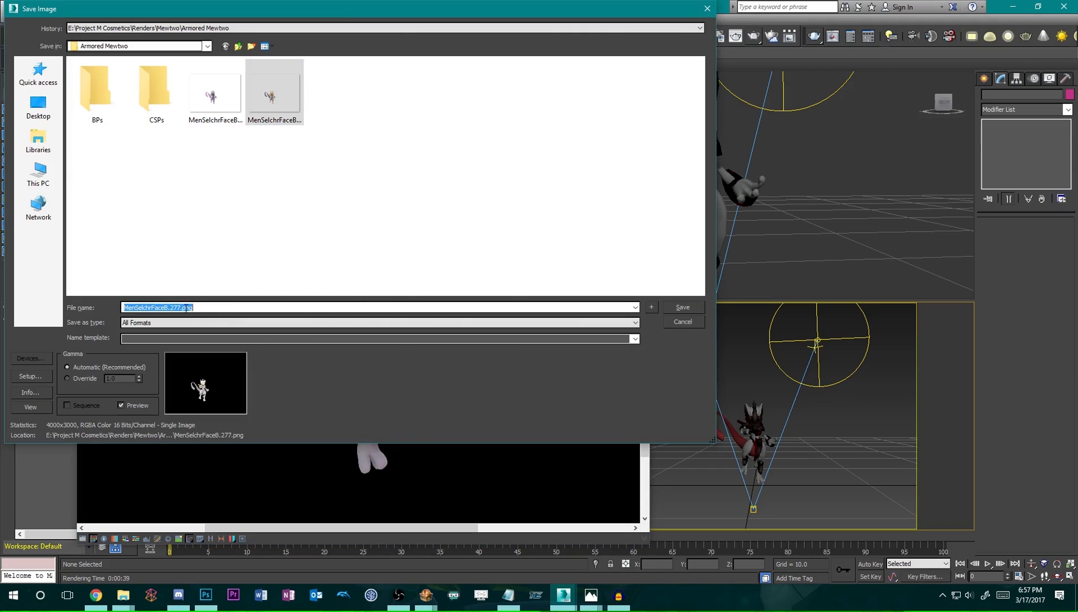
Save the red-and-black armored render as a PNG in the Armored Mewtwo renders folder.
left_click(178, 307)
left_click(682, 308)
left_click(79, 129)
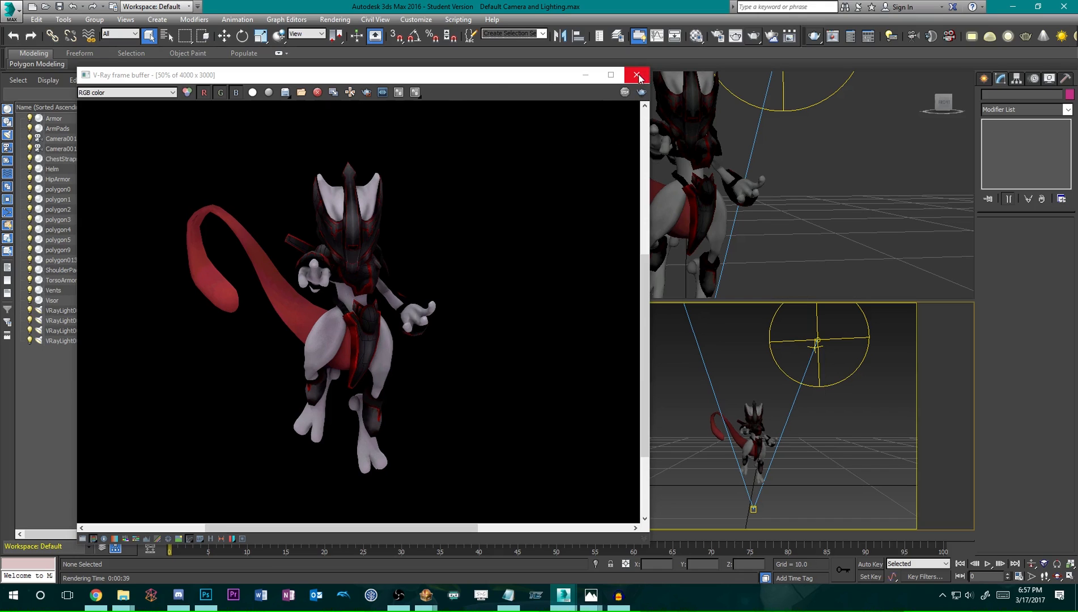
Close the armored render's frame buffer and start opening another scene without saving changes to the current one.
left_click(637, 75)
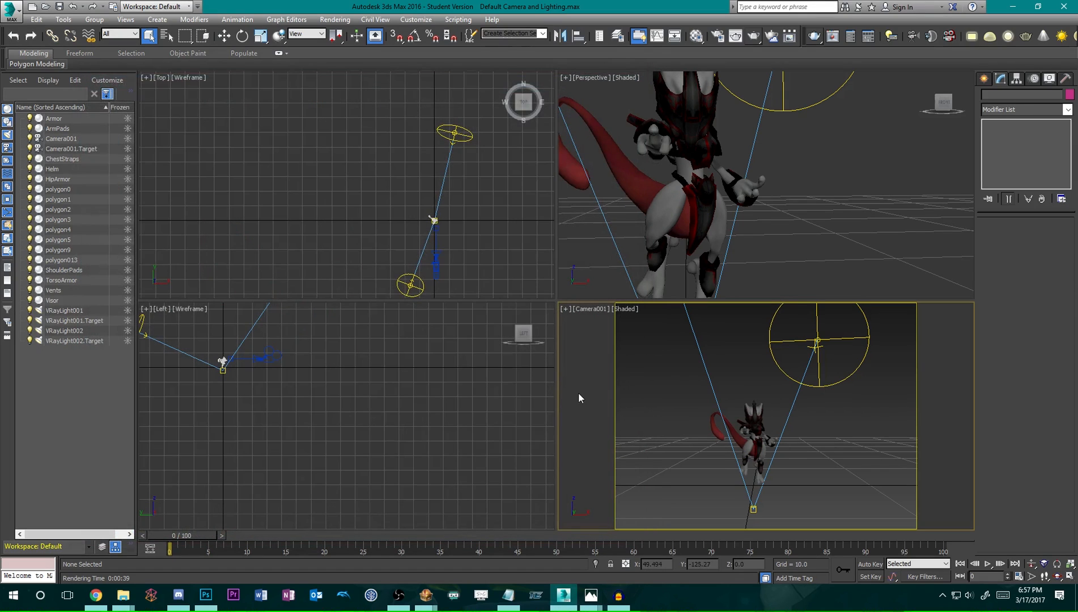
left_click(11, 11)
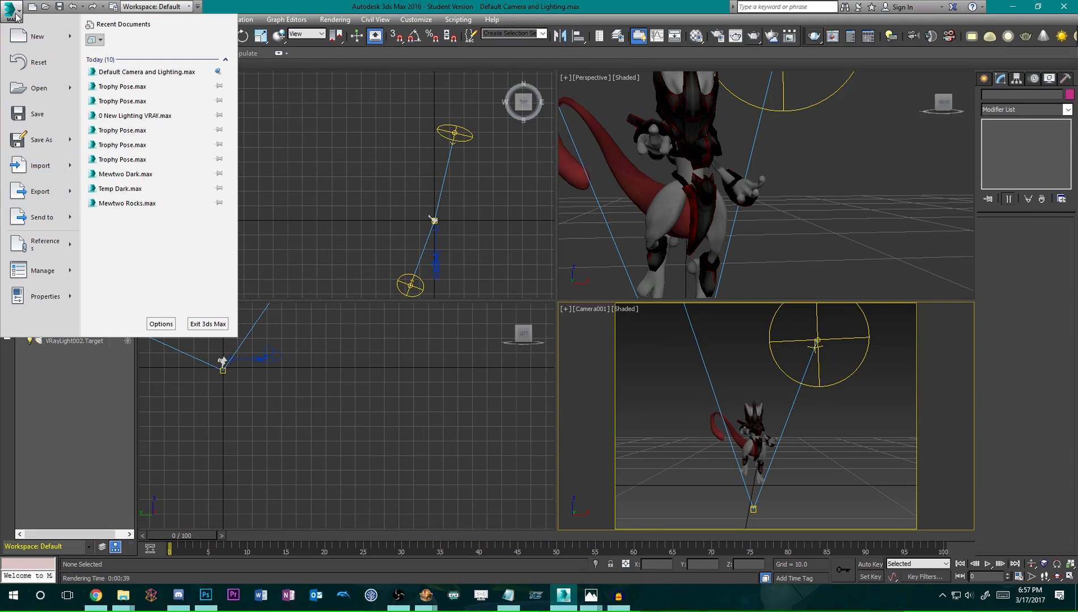
left_click(39, 87)
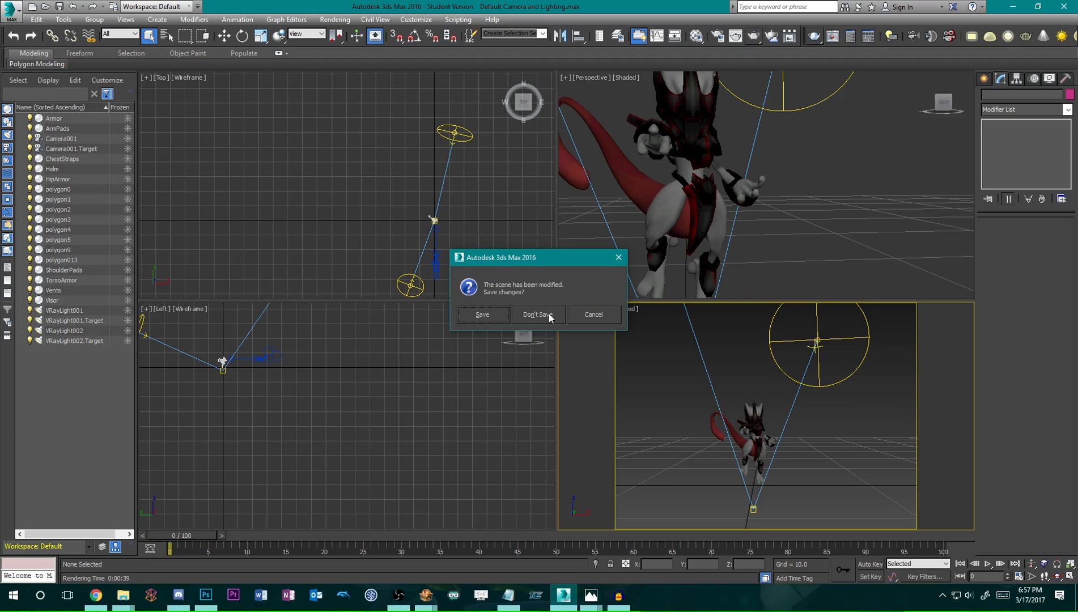
left_click(548, 313)
Browse to the Shadow Mewtwo folder under Models and Textures > Mewtwo in the Project M Cosmetics folder.
left_click(232, 47)
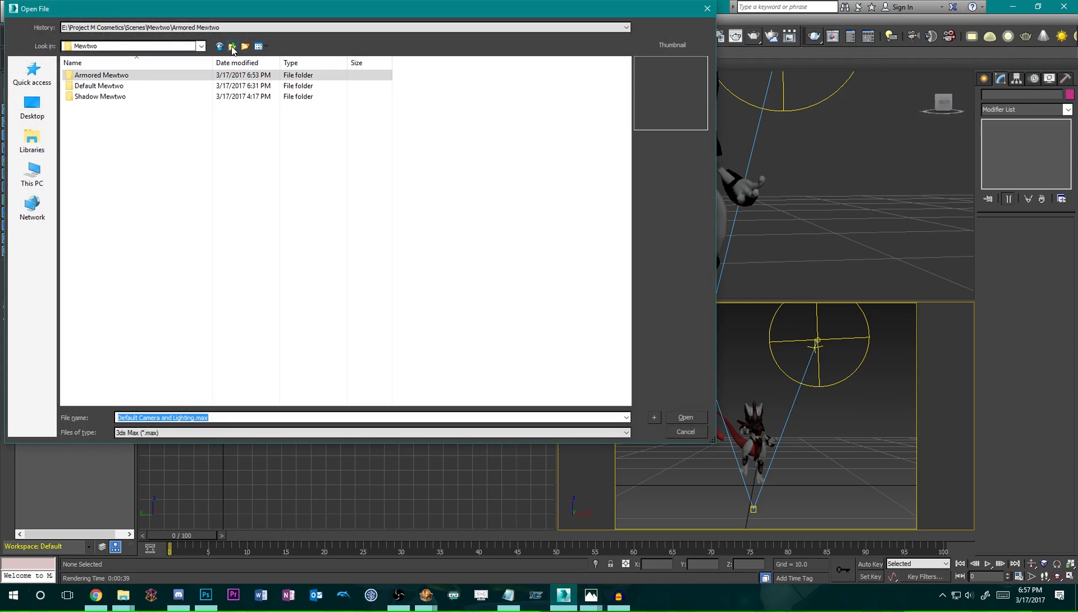
left_click(232, 48)
left_click(233, 48)
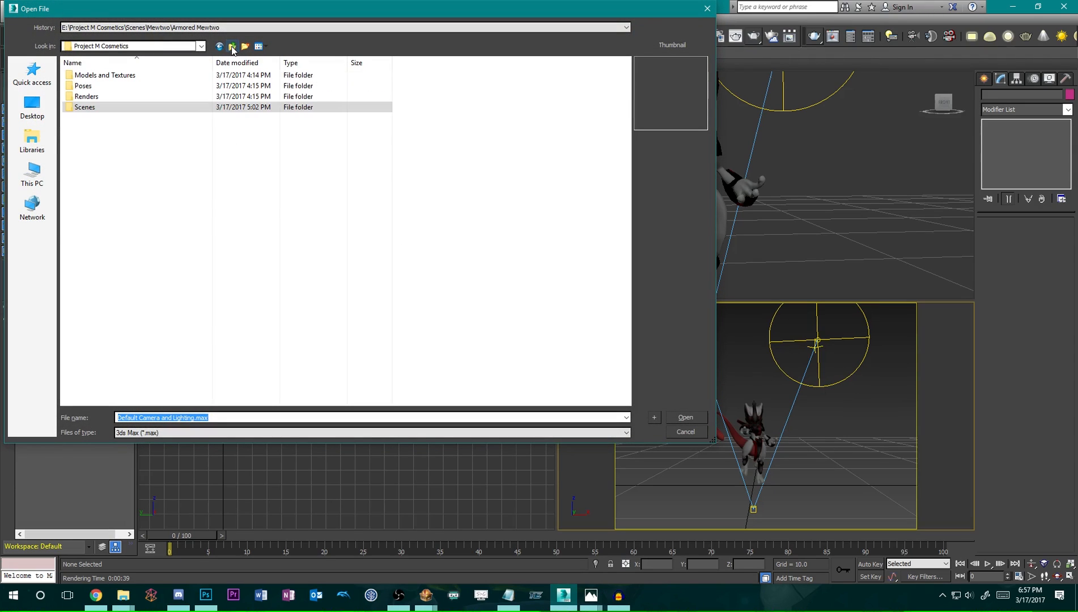
double_click(125, 75)
double_click(124, 76)
double_click(119, 97)
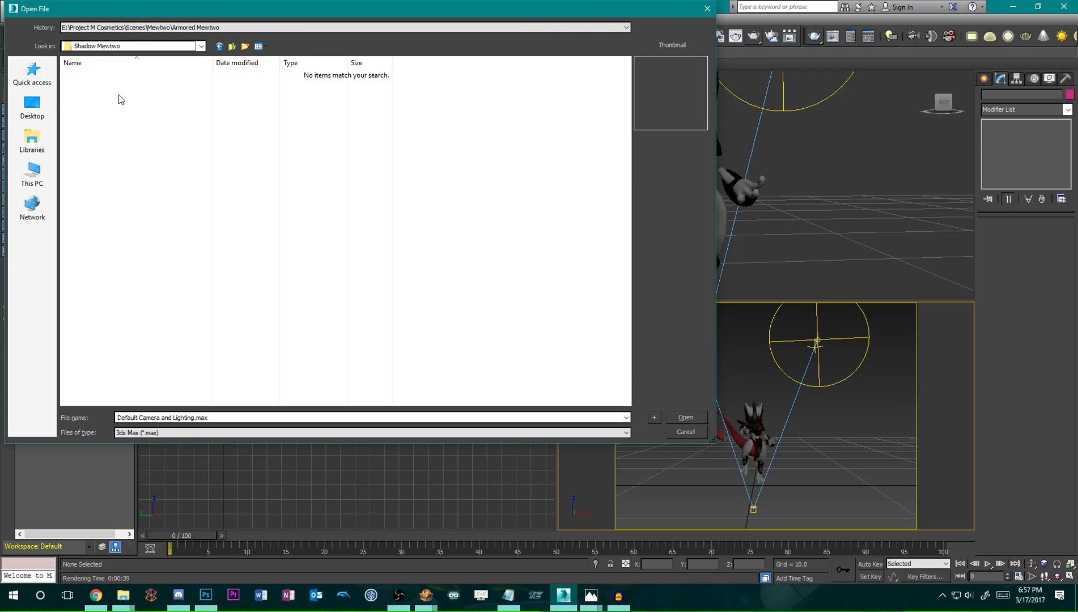
left_click(242, 432)
left_click(244, 433)
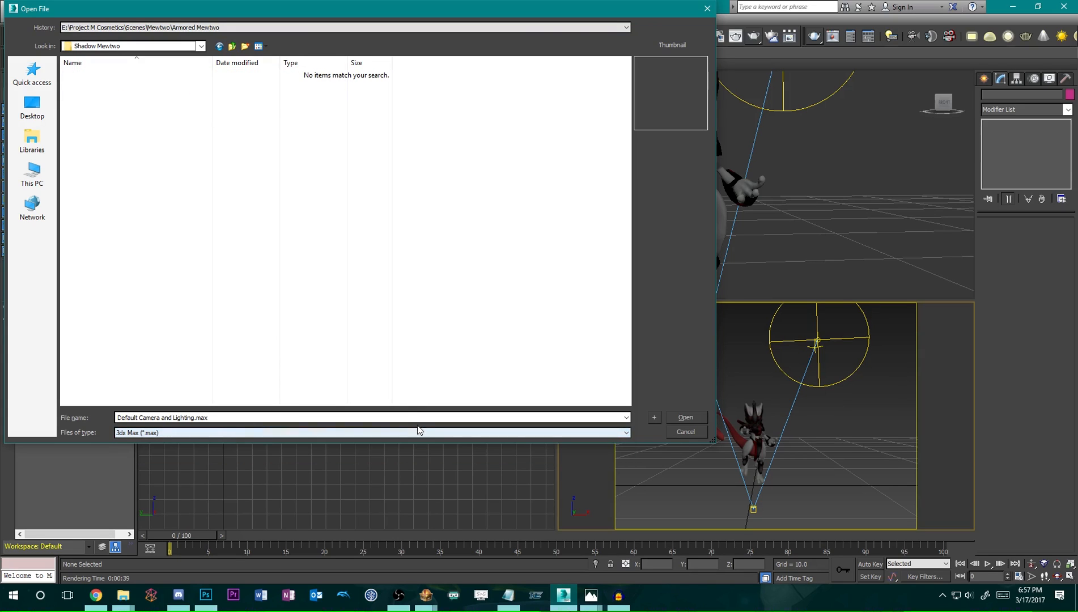
Switch to BrawlBox and open FitMewtwoDark.pac from the Shadow Mewtwo models folder.
left_click(428, 599)
left_click(466, 552)
left_click(133, 114)
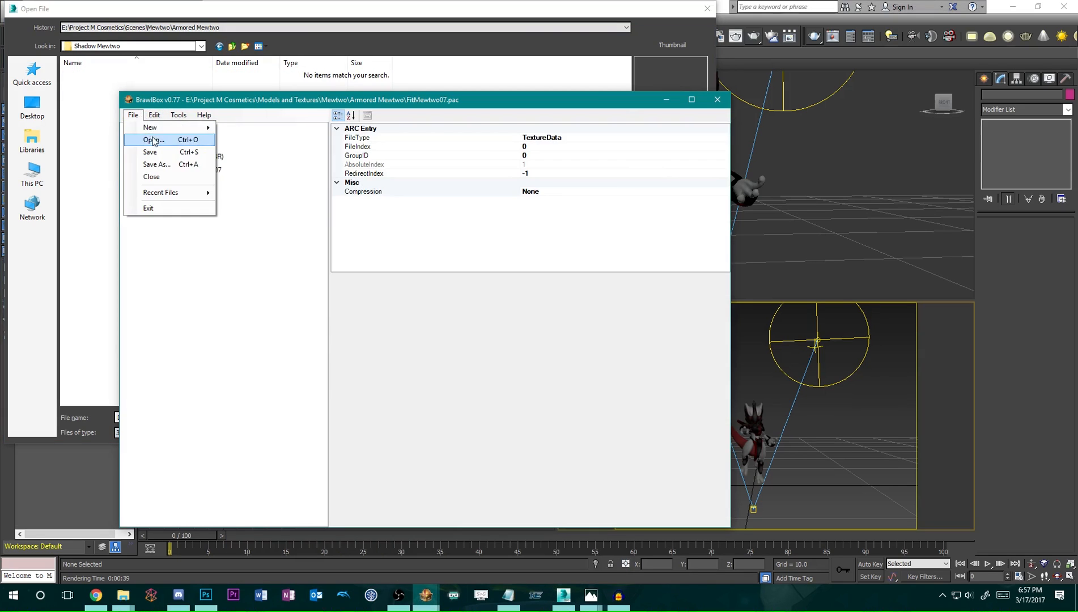
left_click(149, 140)
left_click(366, 134)
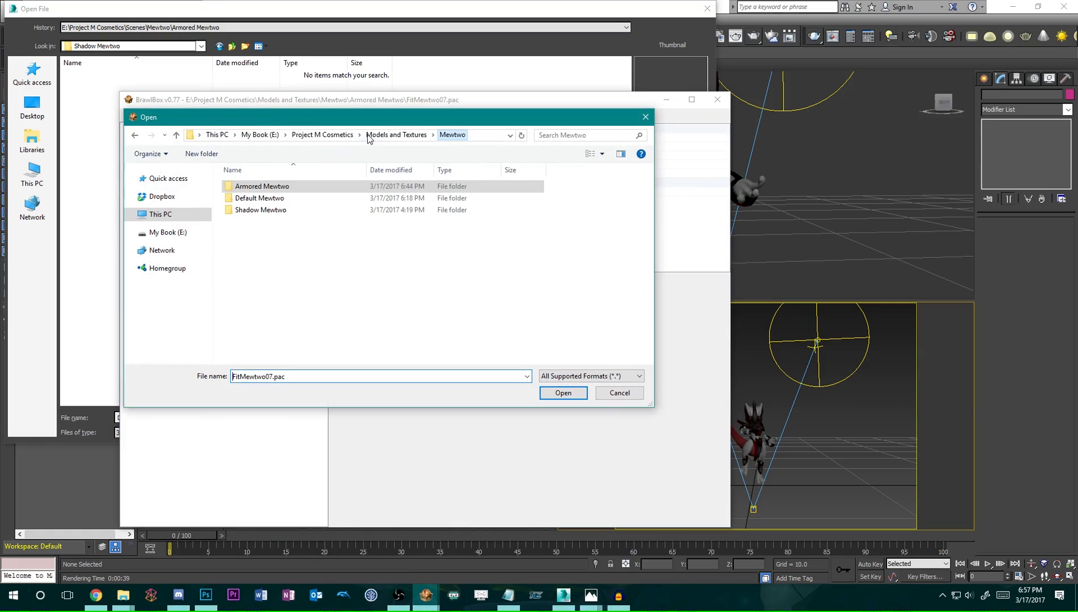
double_click(276, 209)
double_click(264, 186)
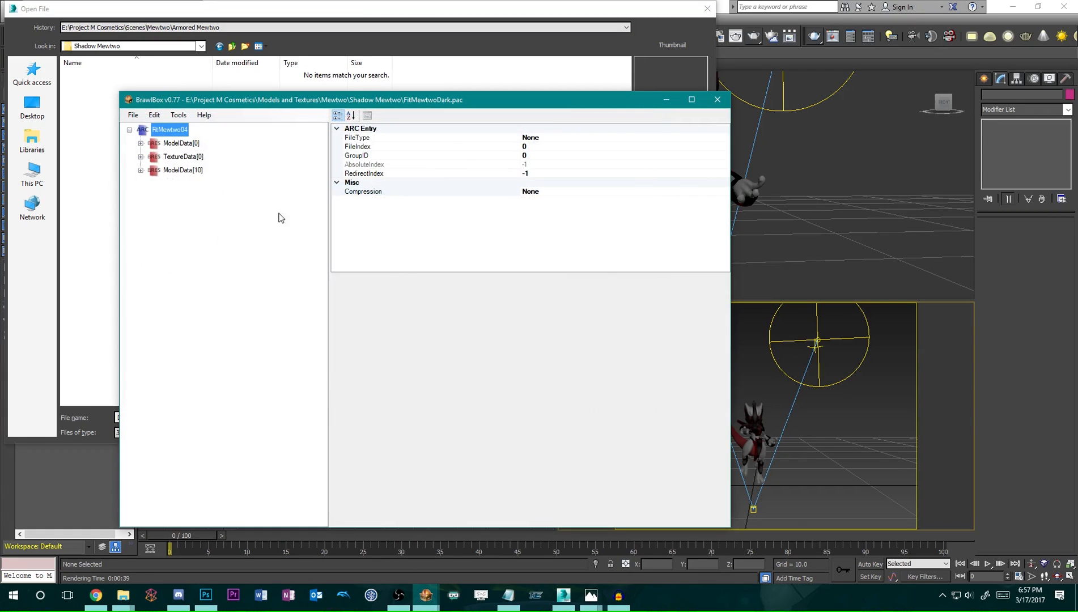
Select the FitMewtwo04 model under ModelData[0] and preview it in a maximized Advanced Model Editor.
left_click(141, 143)
left_click(152, 157)
left_click(210, 170)
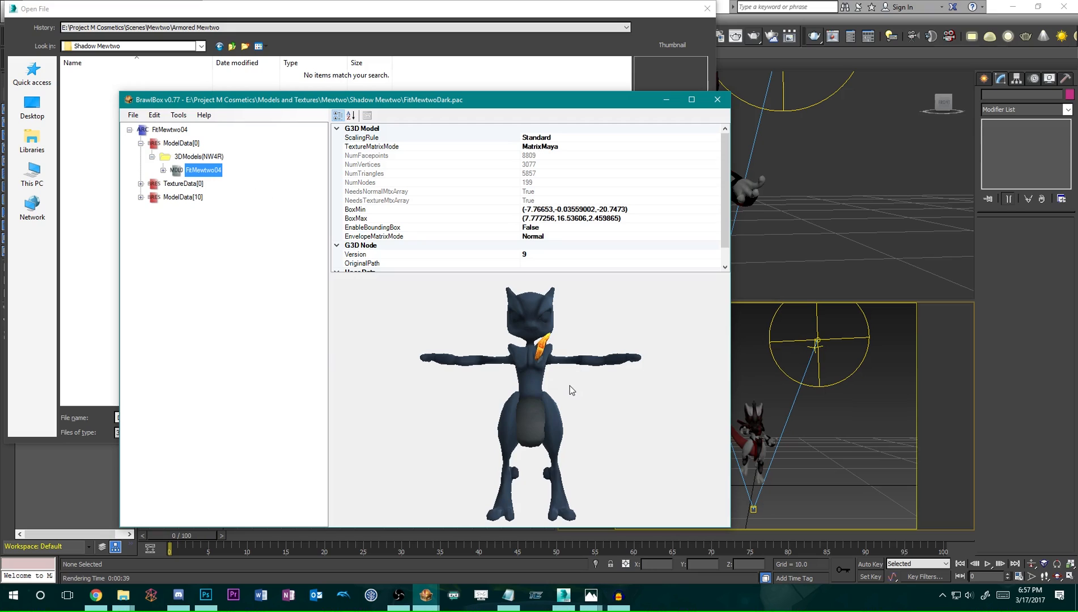
left_click_drag(569, 386, 563, 415)
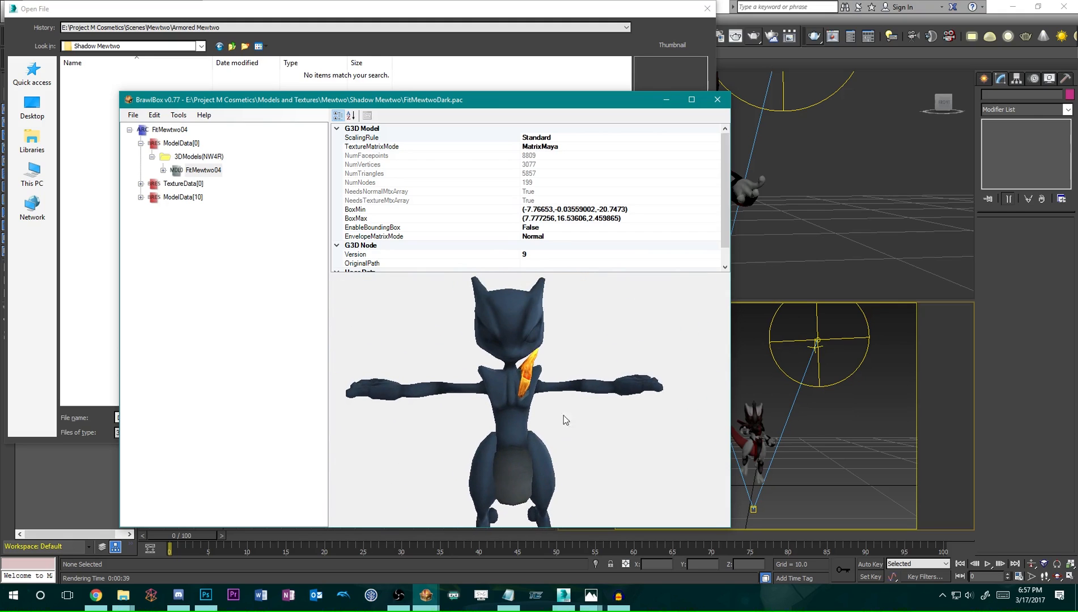
right_click(206, 171)
left_click(250, 179)
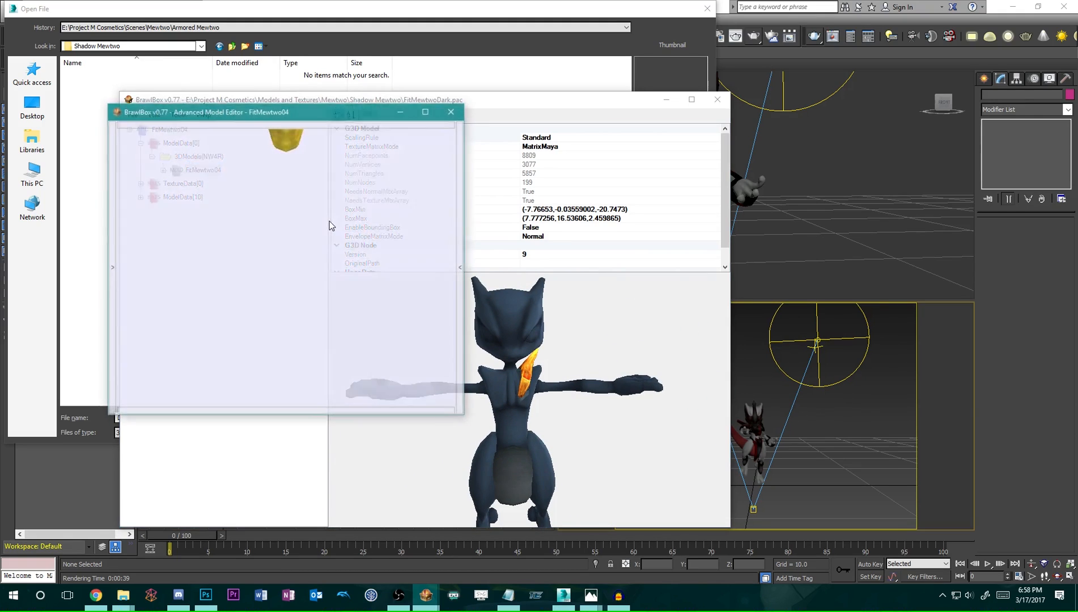
left_click(428, 111)
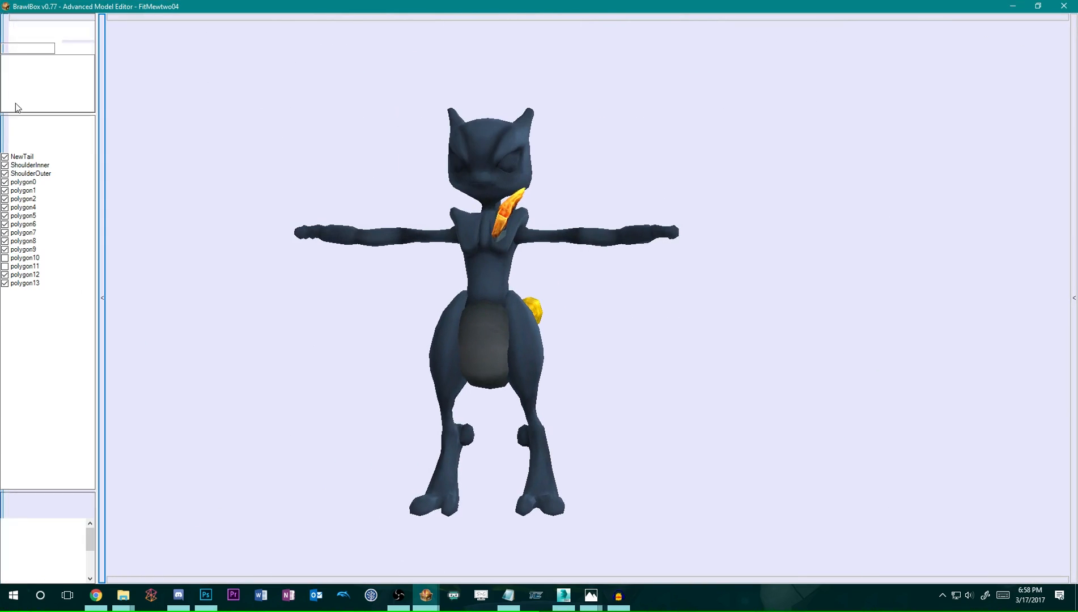
Load the MewtwoTrophy.chr0 animation from the Poses > Mewtwo > Trophy Pose folder.
left_click(14, 34)
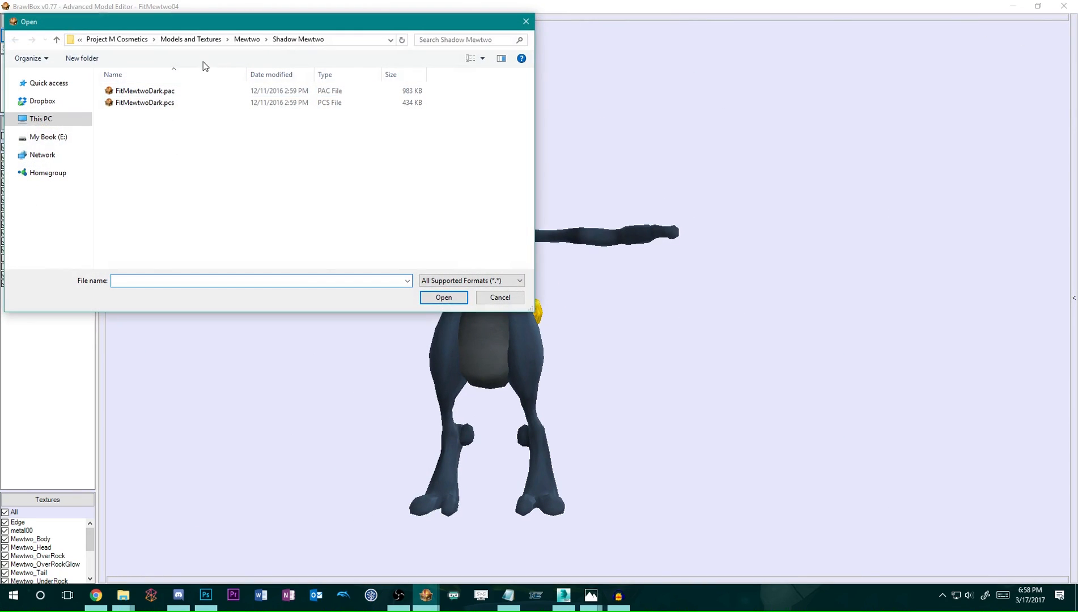
left_click(129, 41)
double_click(137, 102)
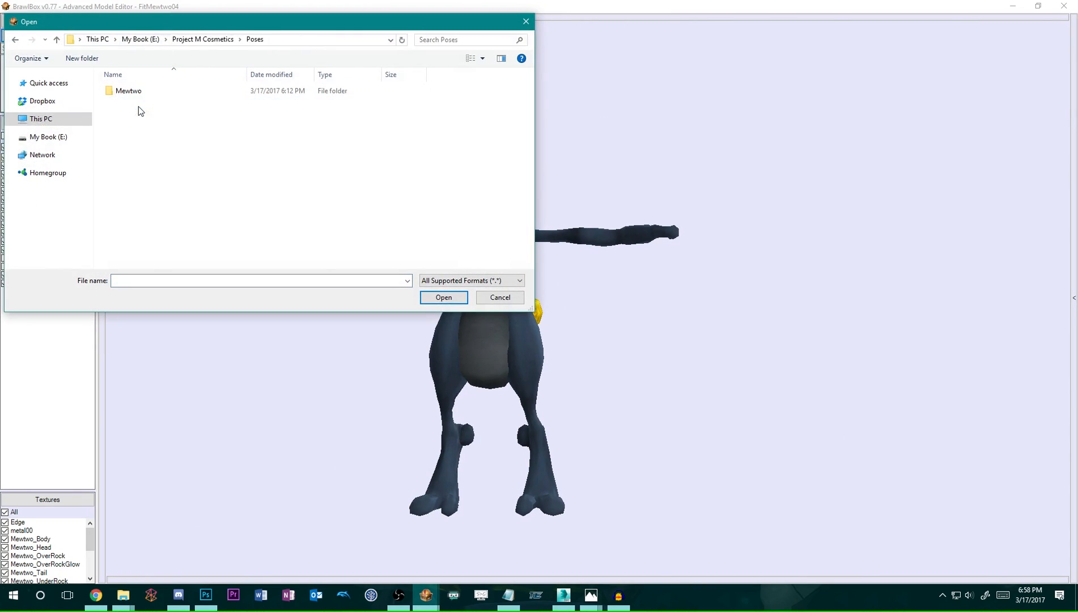
double_click(145, 91)
left_click(142, 104)
double_click(143, 104)
double_click(164, 91)
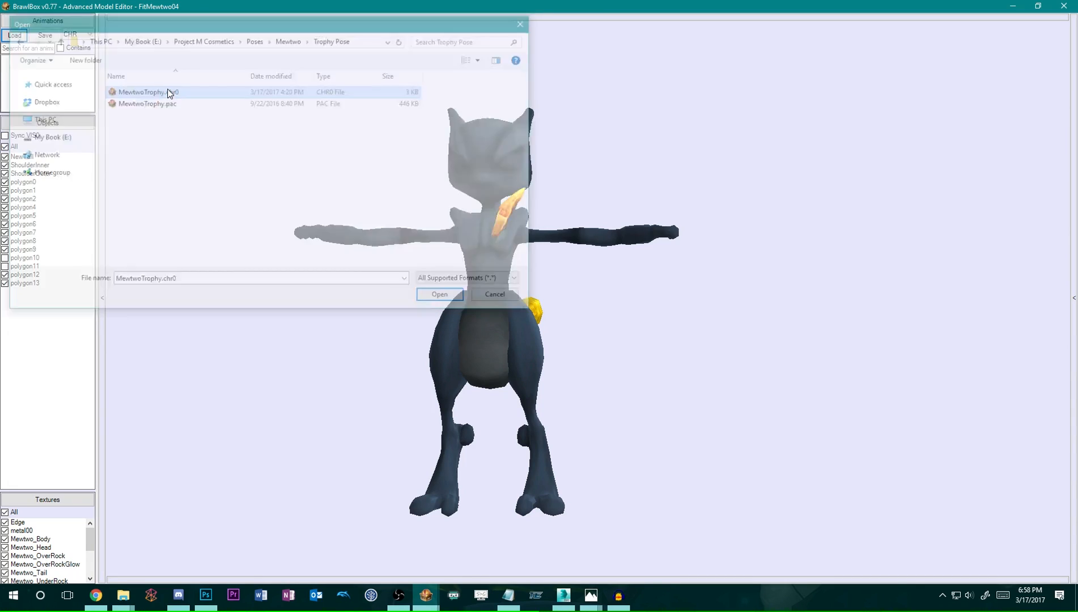
Copy the full MewtwoTrophy pose, paste it onto the model without the animation, and return to the main BrawlBox window.
left_click(359, 575)
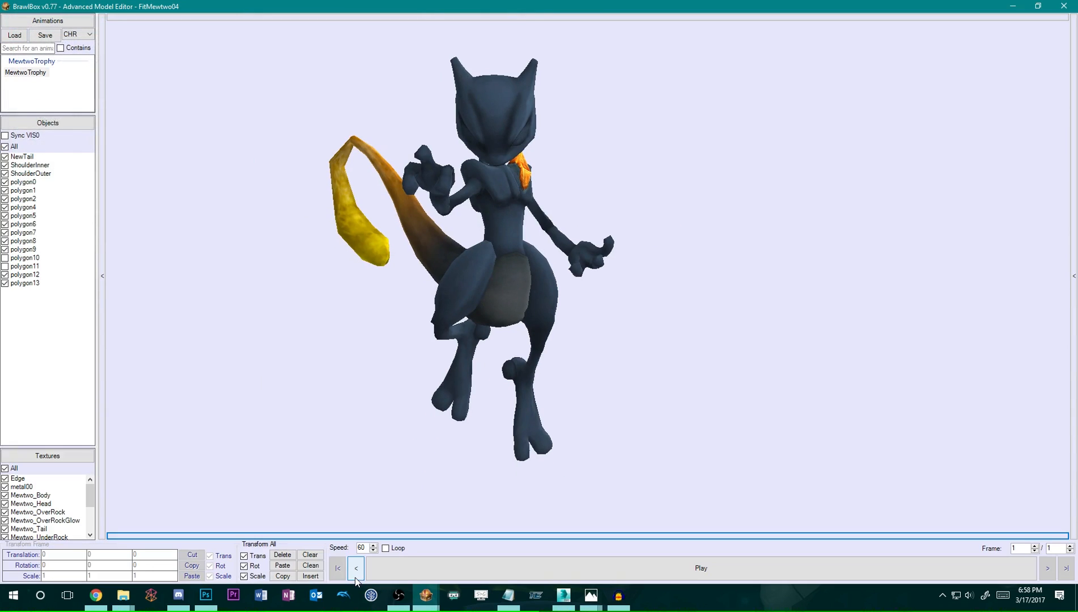
left_click(72, 109)
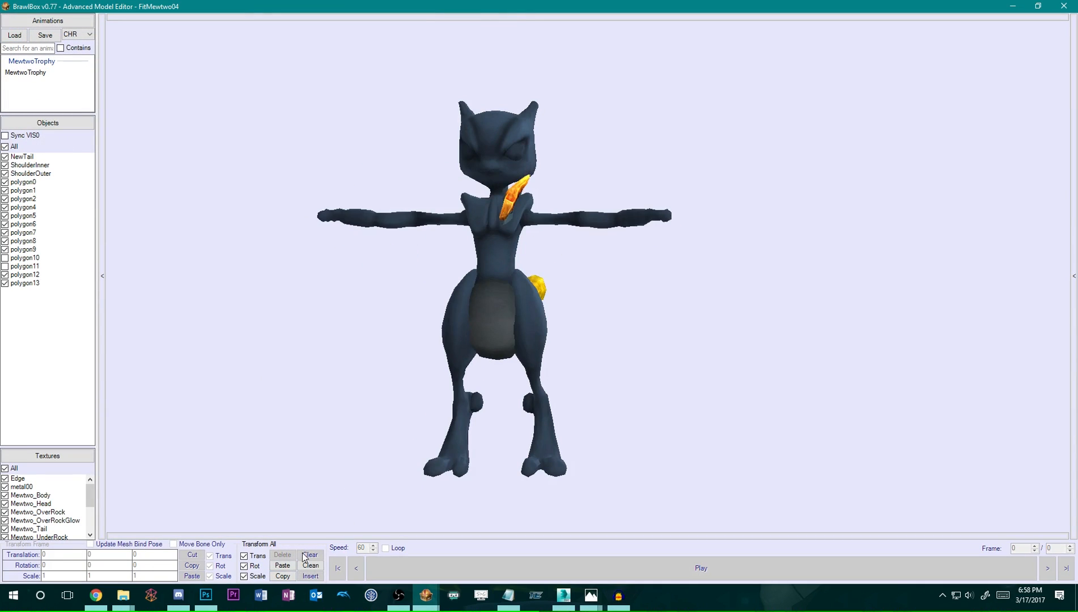
left_click(282, 565)
left_click(1012, 5)
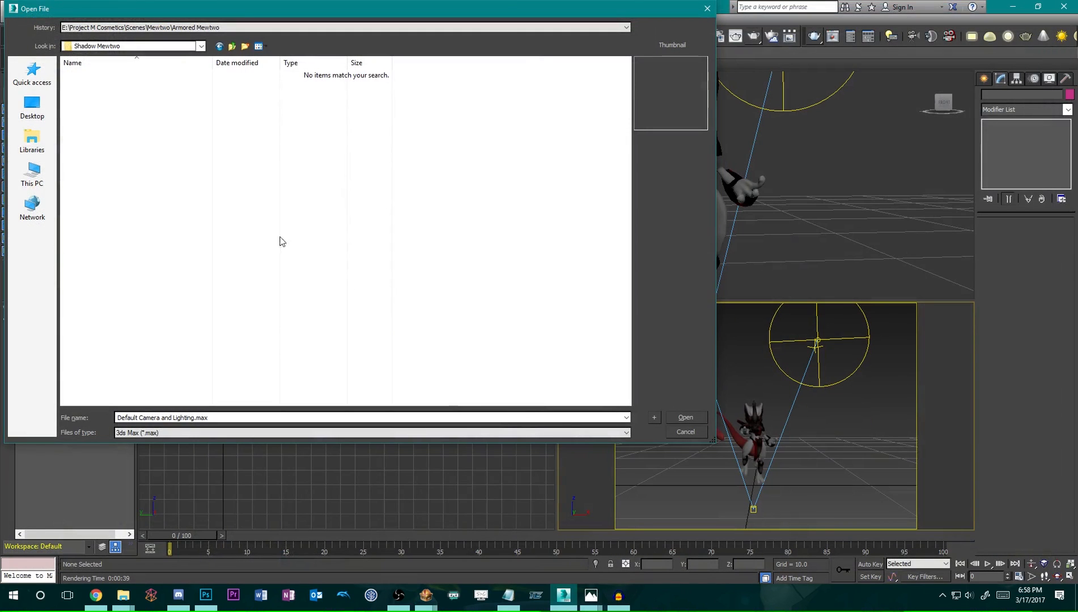
left_click(426, 595)
left_click(575, 541)
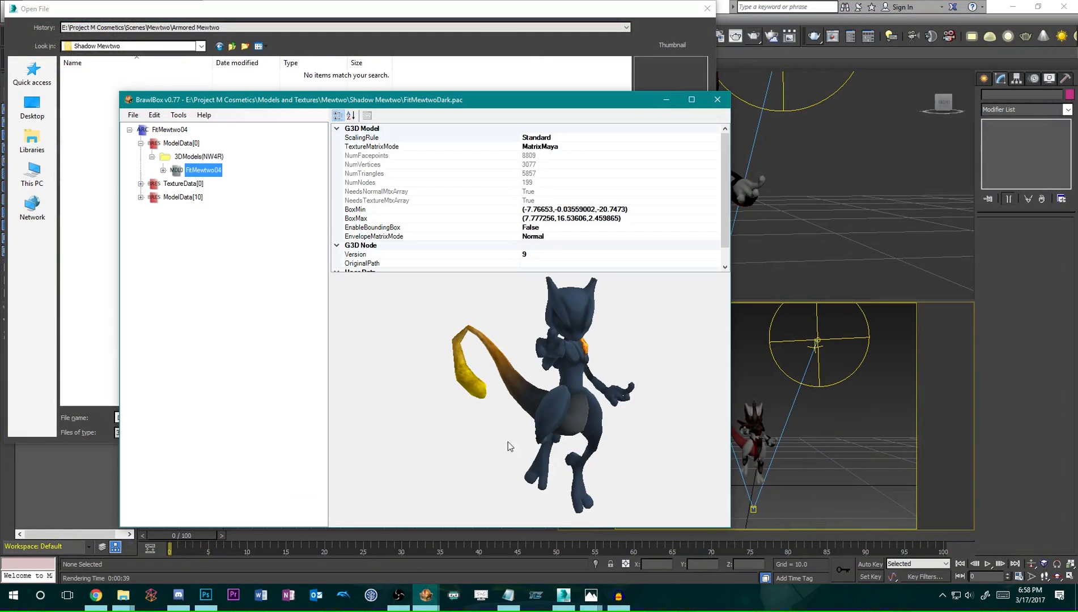
Export the posed FitMewtwo04 model as FitMewtwo04.dae into the Shadow Mewtwo models folder.
right_click(209, 179)
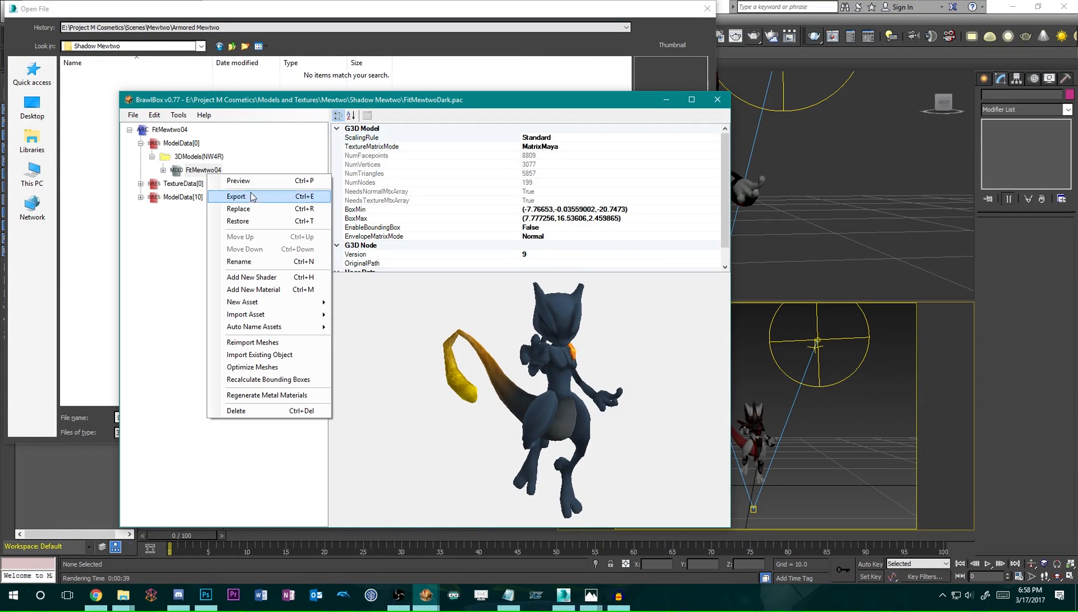
left_click(251, 196)
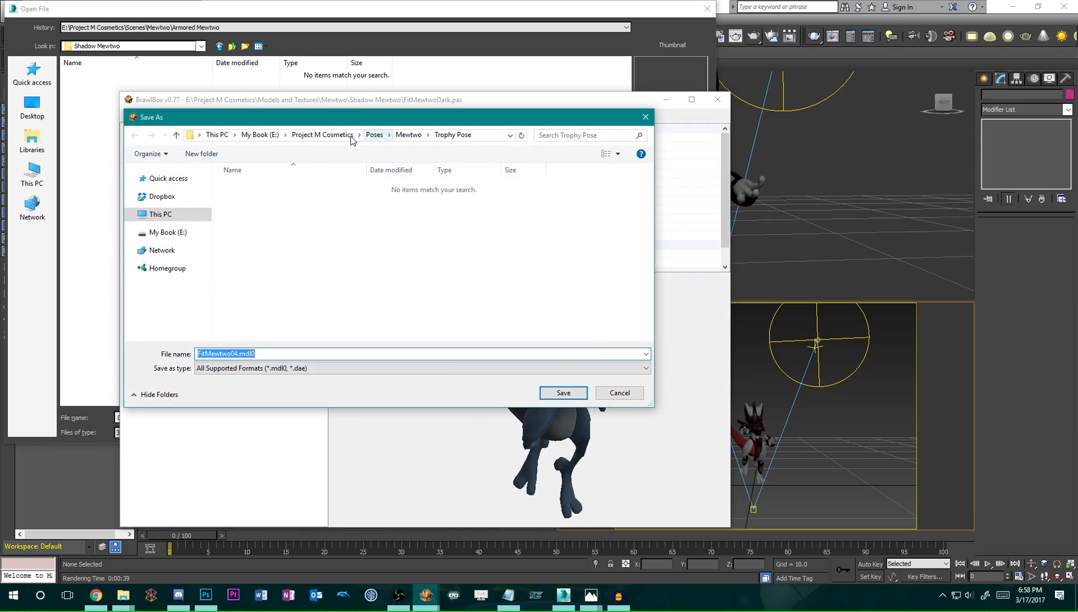
left_click(350, 136)
double_click(266, 187)
double_click(264, 187)
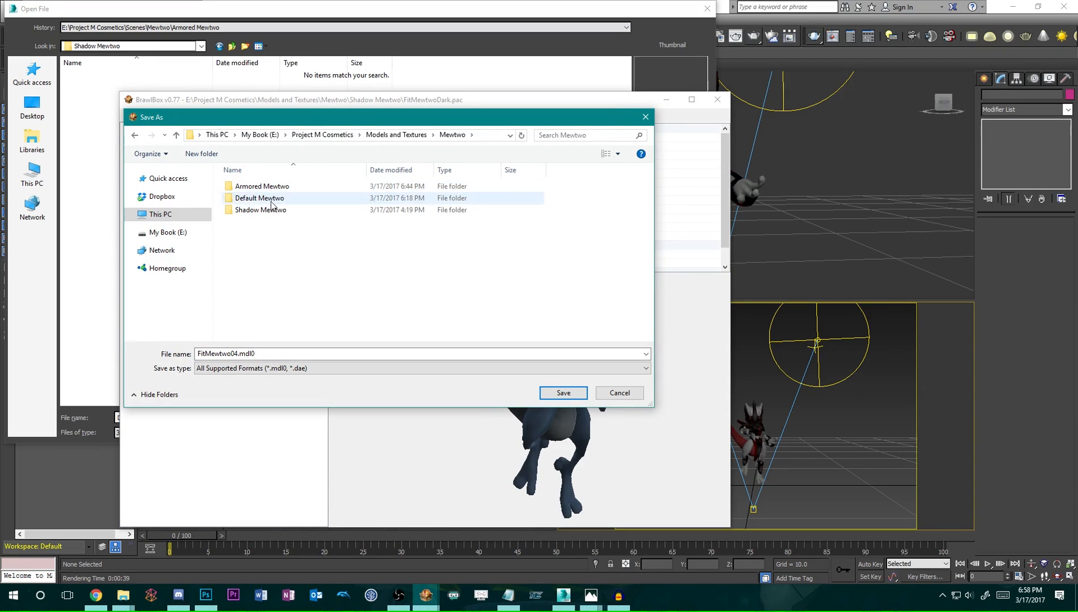
double_click(266, 210)
left_click(415, 368)
left_click(416, 392)
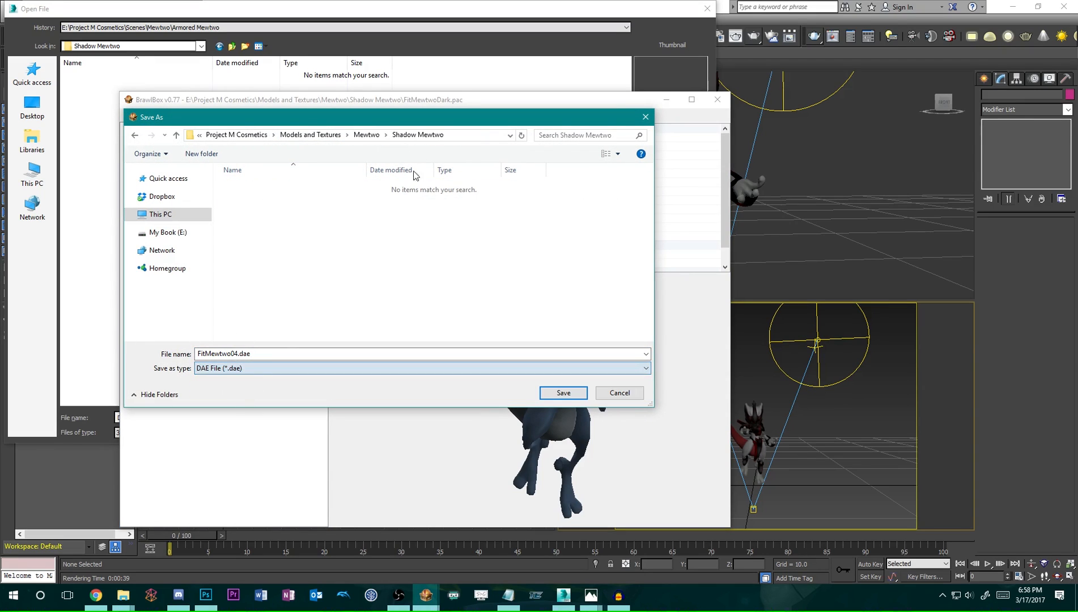
left_click(469, 138)
left_click(569, 396)
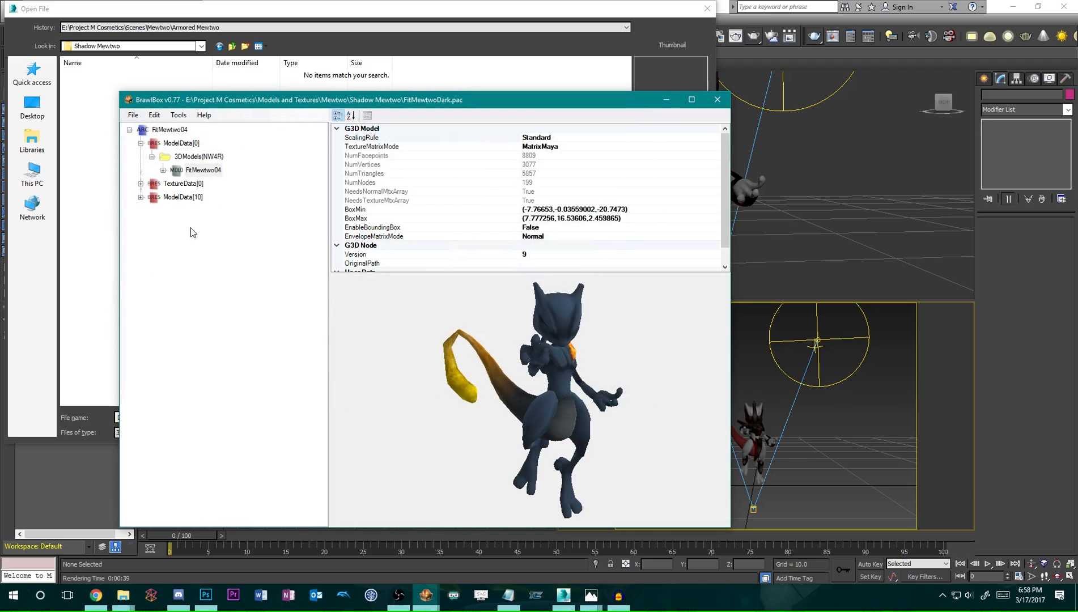
Export all textures from TextureData[0] as PNG into the Shadow Mewtwo models folder.
left_click(183, 184)
right_click(183, 184)
left_click(244, 219)
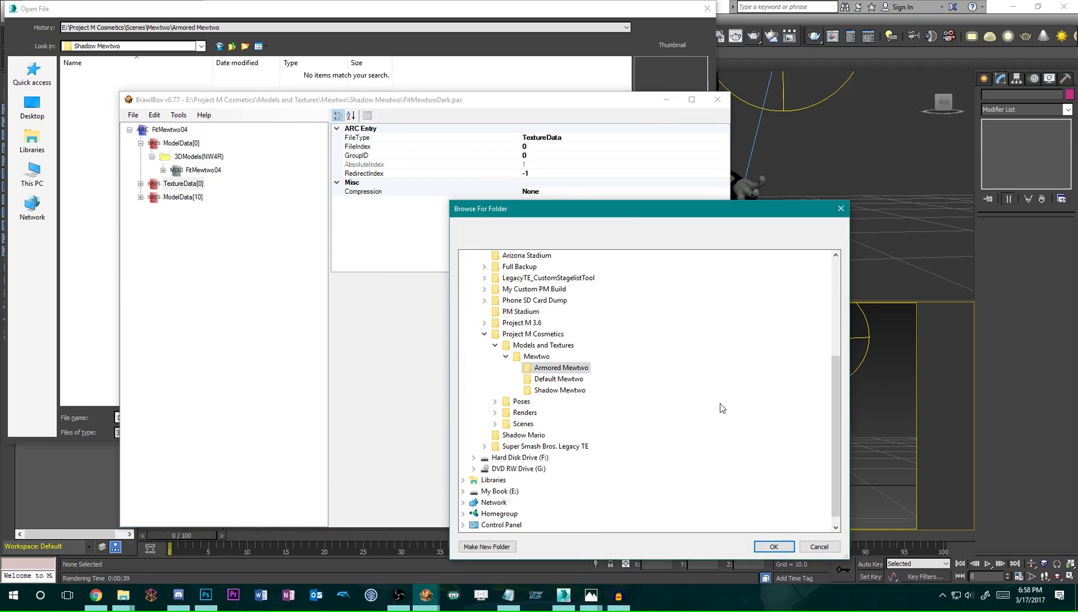
left_click(559, 390)
left_click(772, 546)
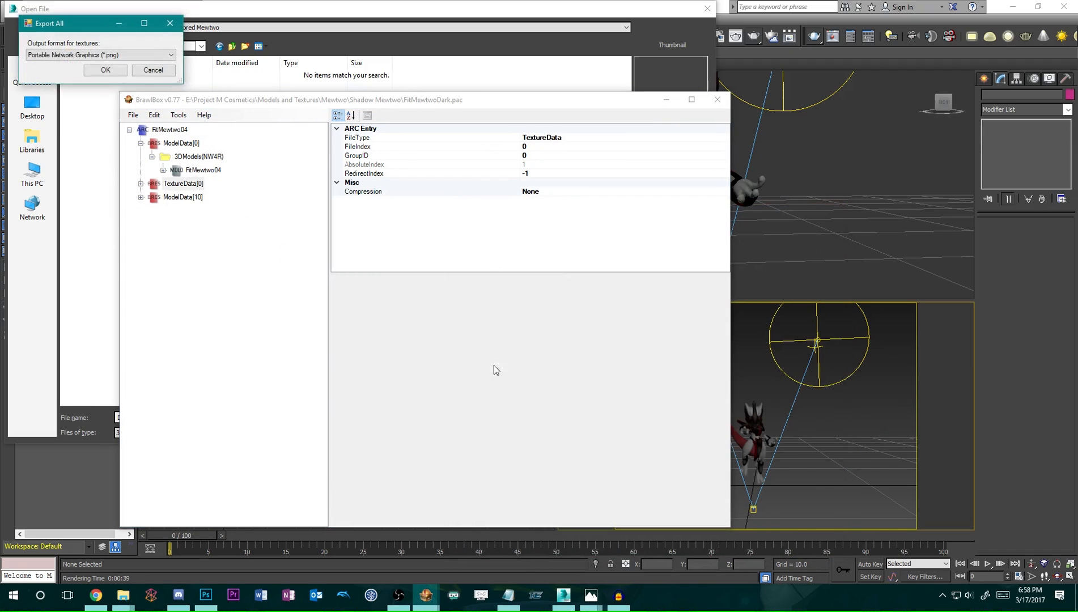
left_click(105, 70)
Return to the 3ds Max file browser and list all file types in the Shadow Mewtwo folder.
left_click(299, 107)
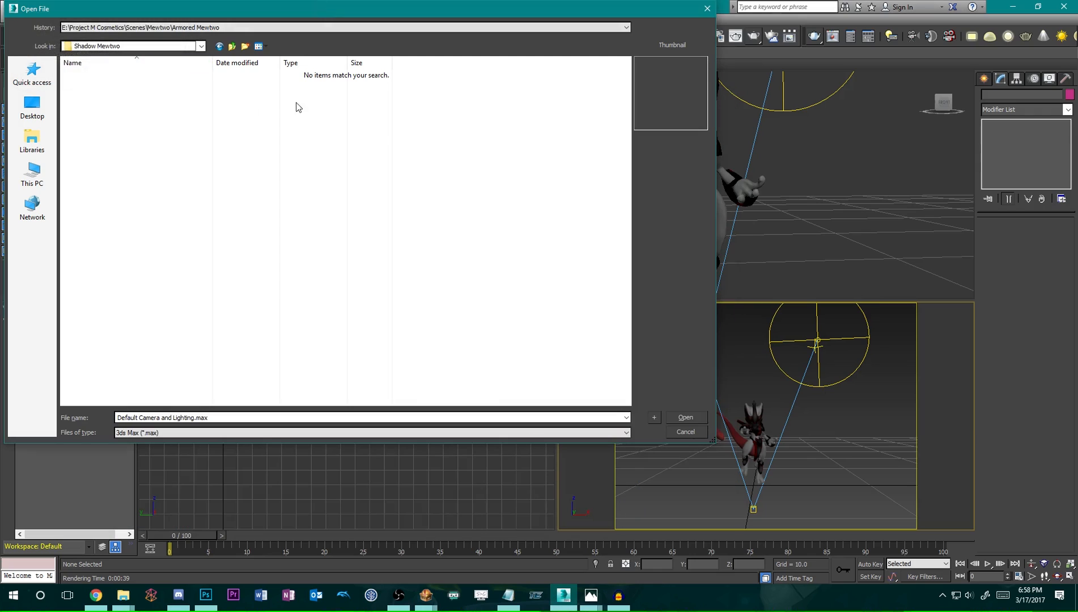
left_click(179, 429)
left_click(139, 457)
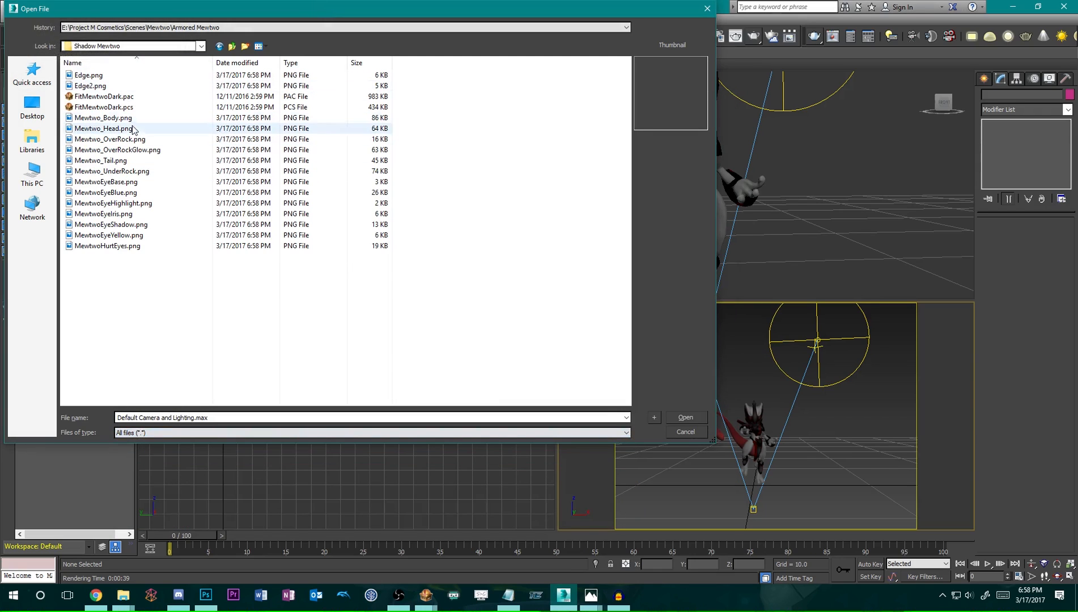
left_click(166, 284)
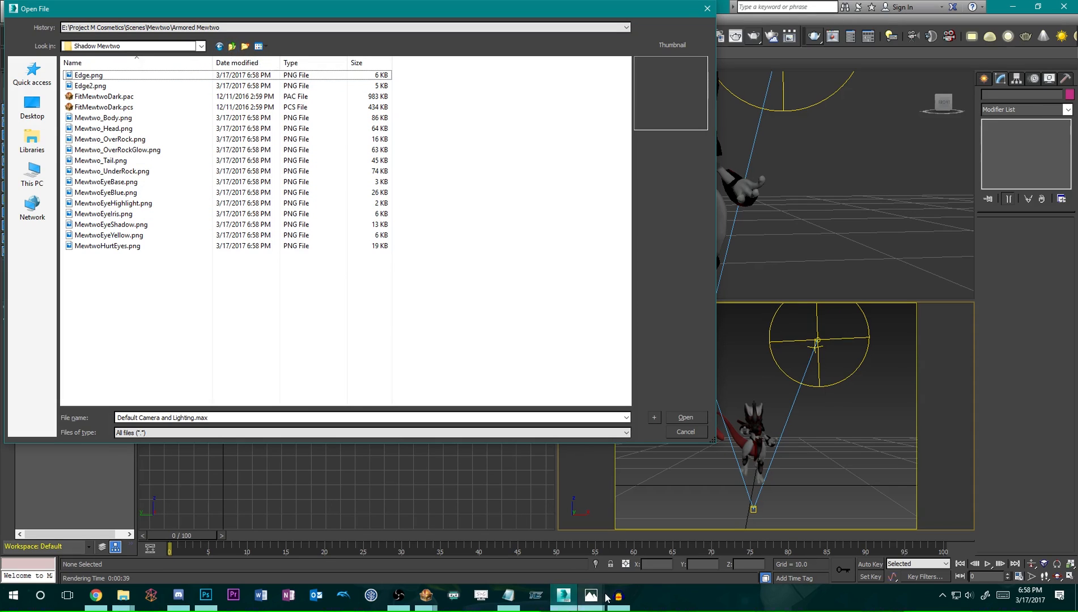
Copy the Shadow Mewtwo folder path from BrawlBox's FitMewtwo04 export dialog, cancel the export, and return to 3ds Max.
left_click(434, 594)
left_click(567, 536)
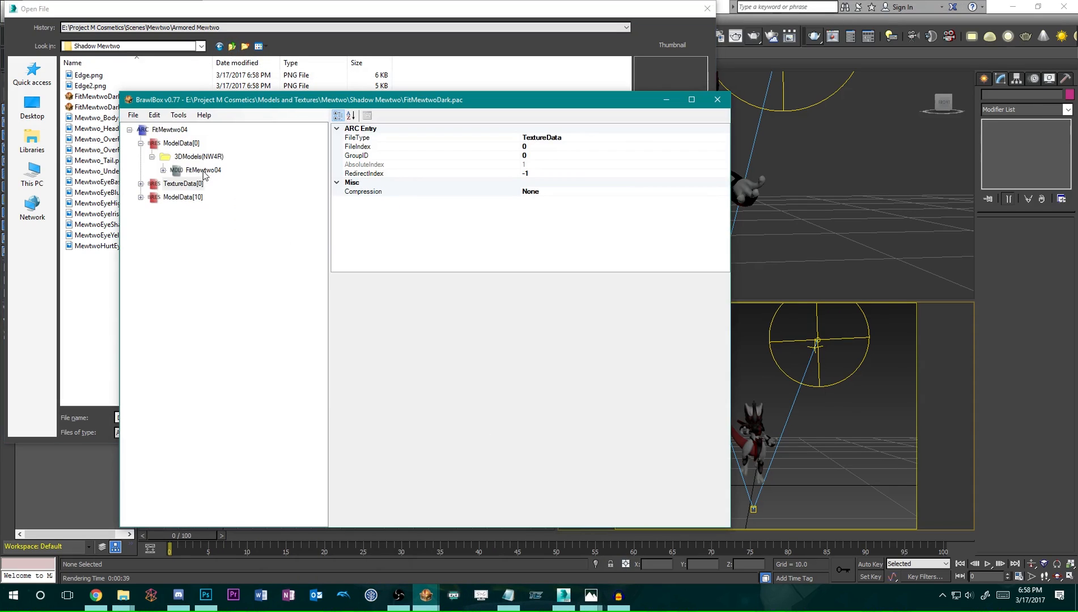
right_click(203, 170)
left_click(249, 191)
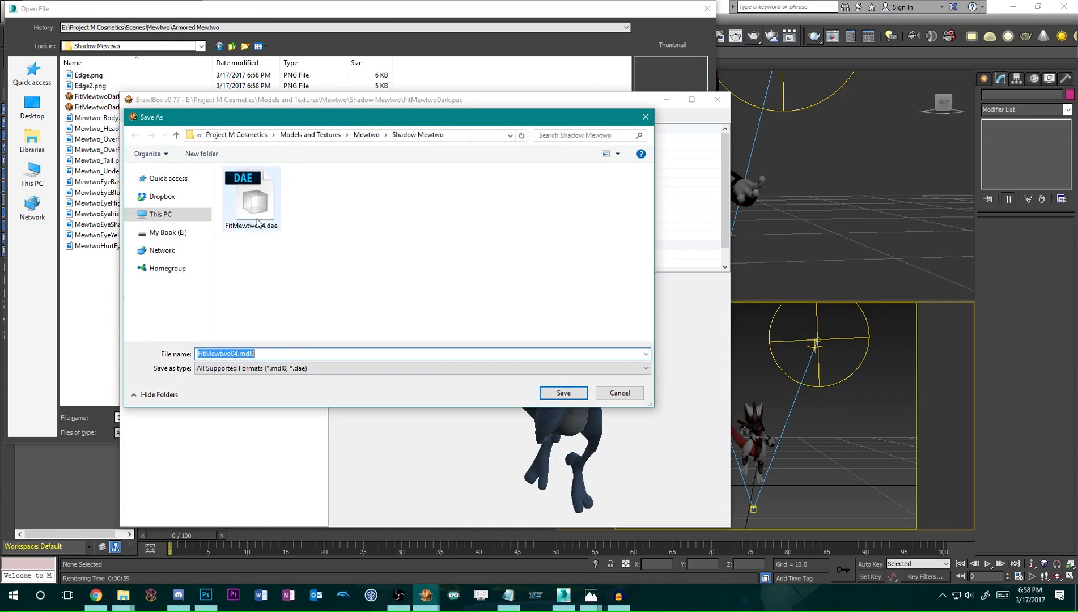
left_click(453, 135)
key("ctrl+c")
left_click(459, 135)
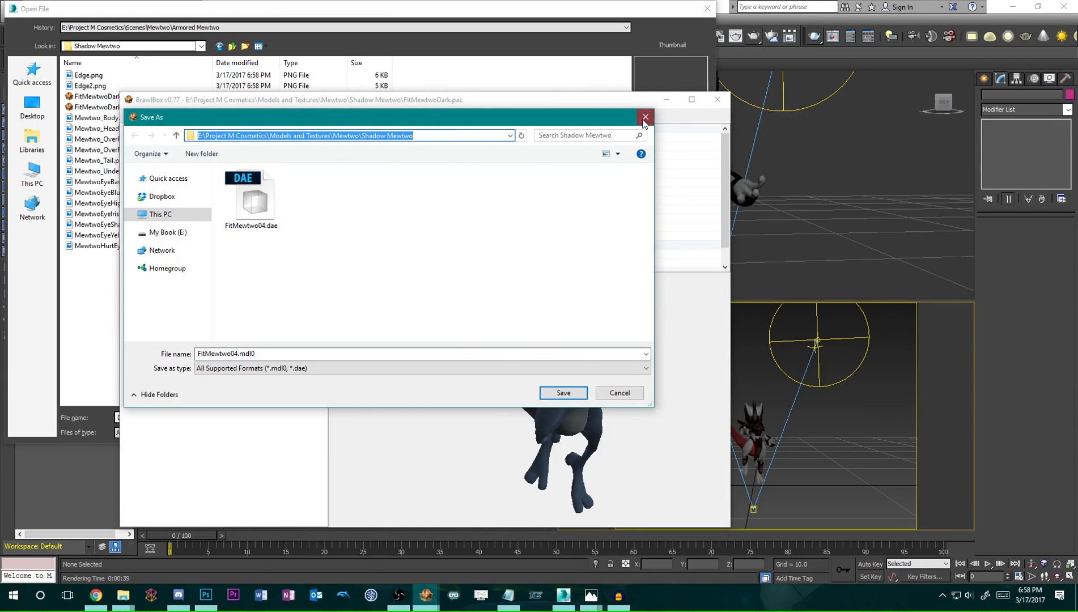
left_click(645, 117)
left_click(67, 118)
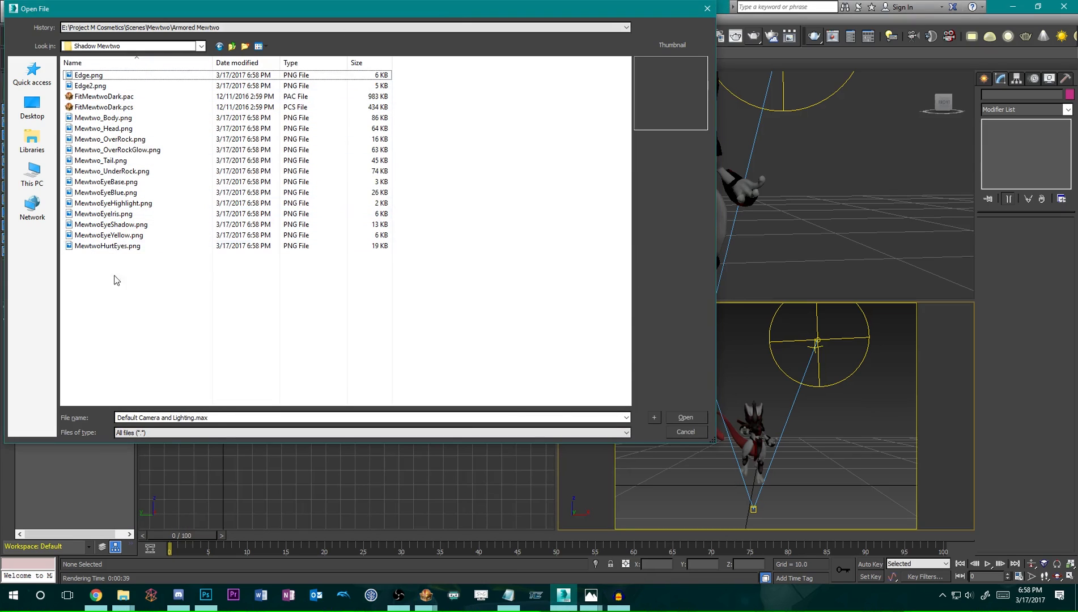
Refresh the Shadow Mewtwo models folder listing and open the exported FitMewtwo04.dae model in 3ds Max.
left_click(237, 419)
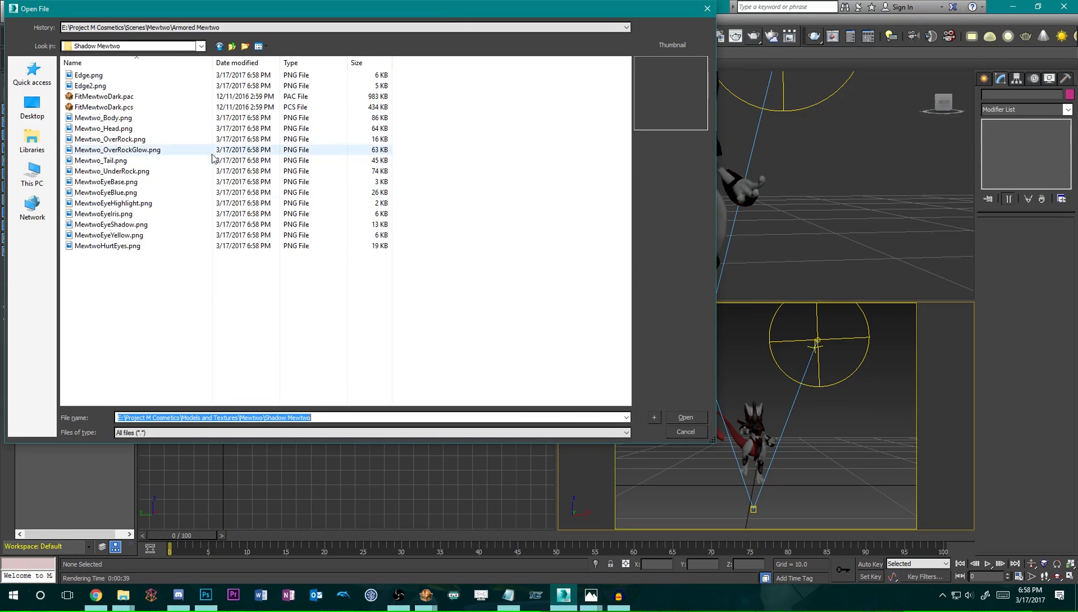
left_click(232, 45)
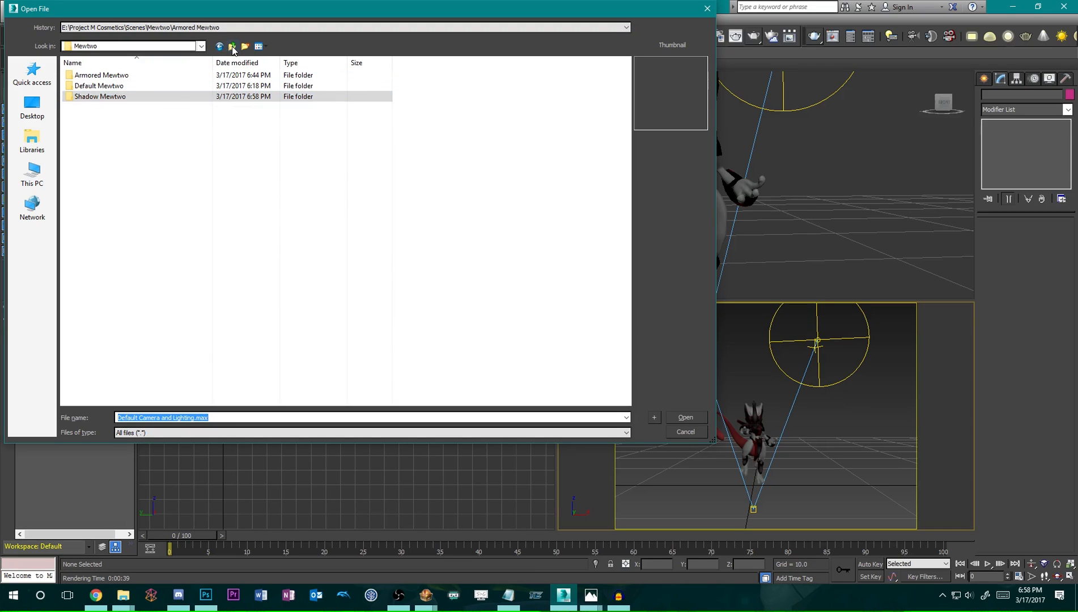
double_click(167, 96)
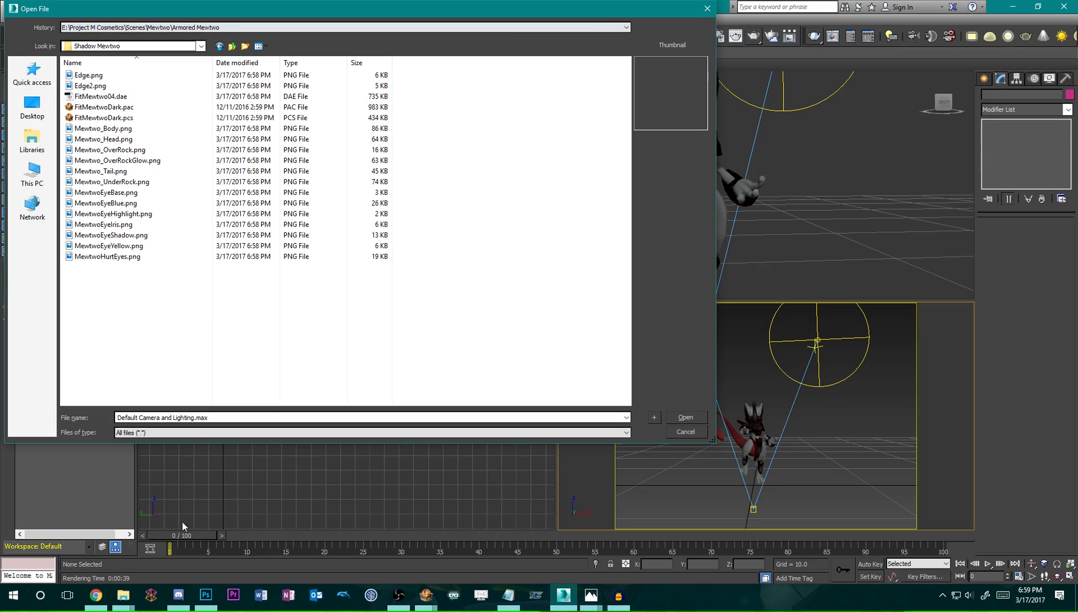
left_click(426, 595)
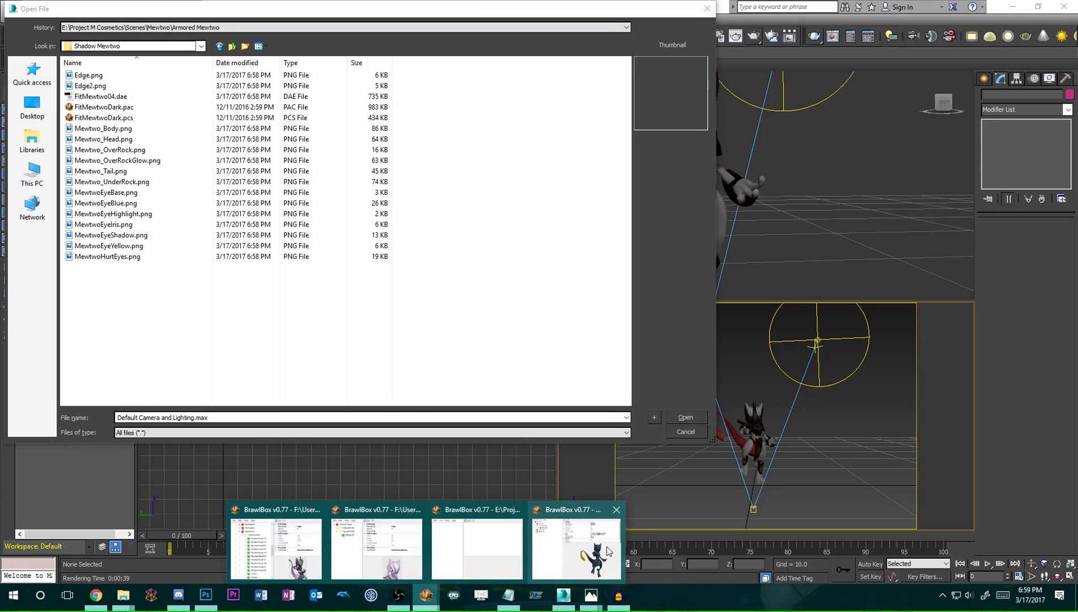
left_click(179, 315)
double_click(140, 95)
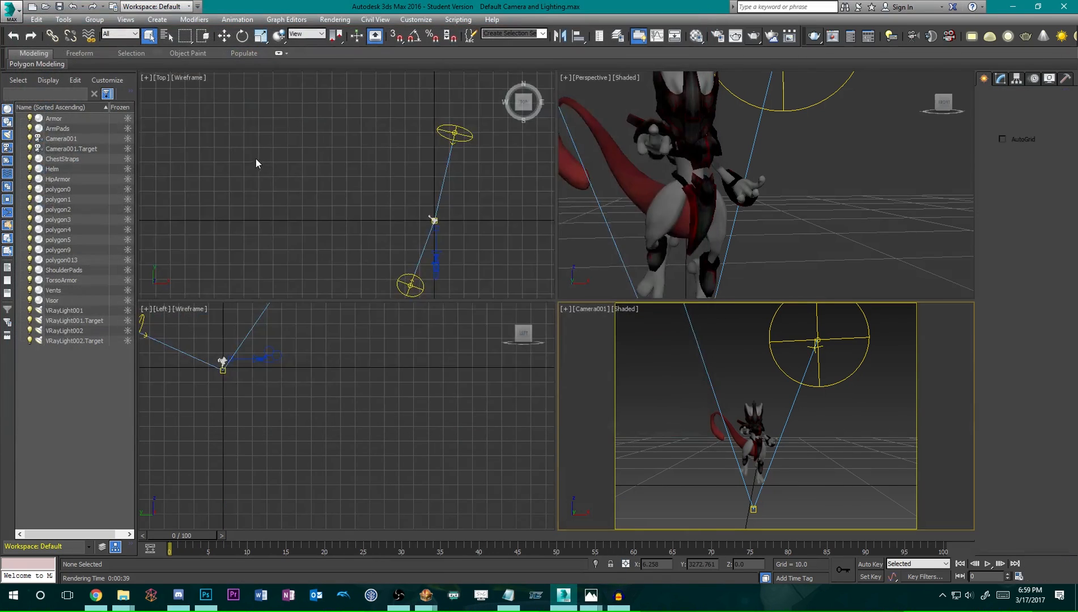
left_click(644, 458)
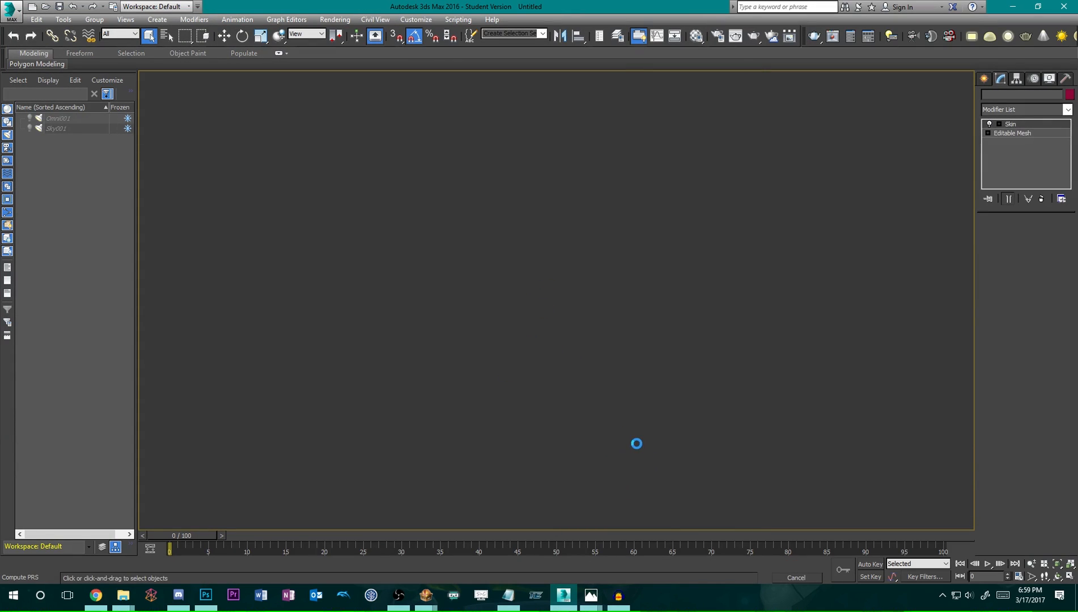
left_click(717, 470)
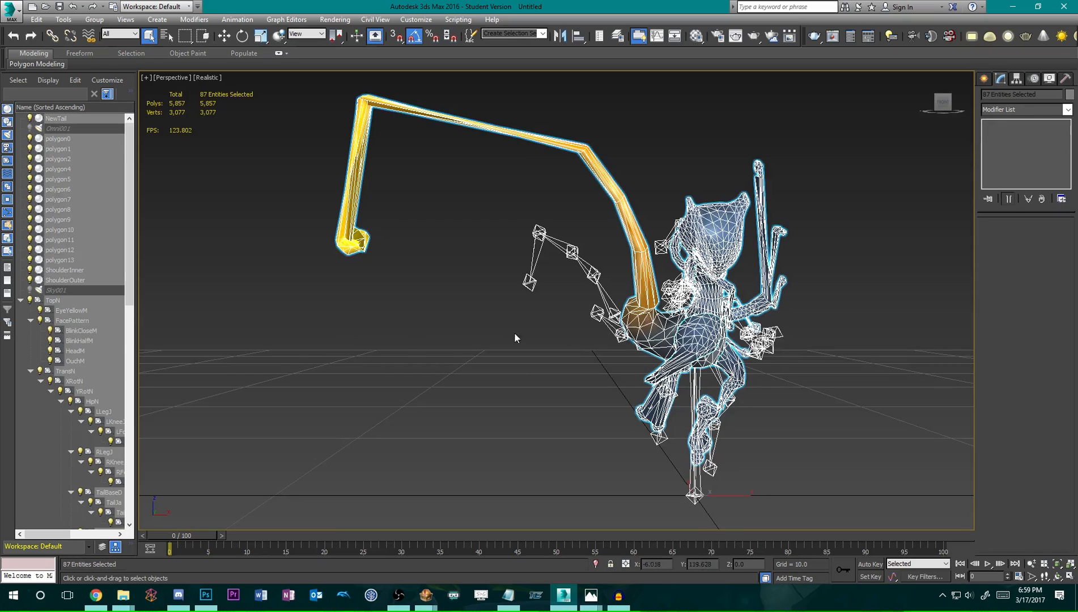
Delete the TopN helper together with all of its child bone nodes.
left_click(61, 301)
right_click(61, 301)
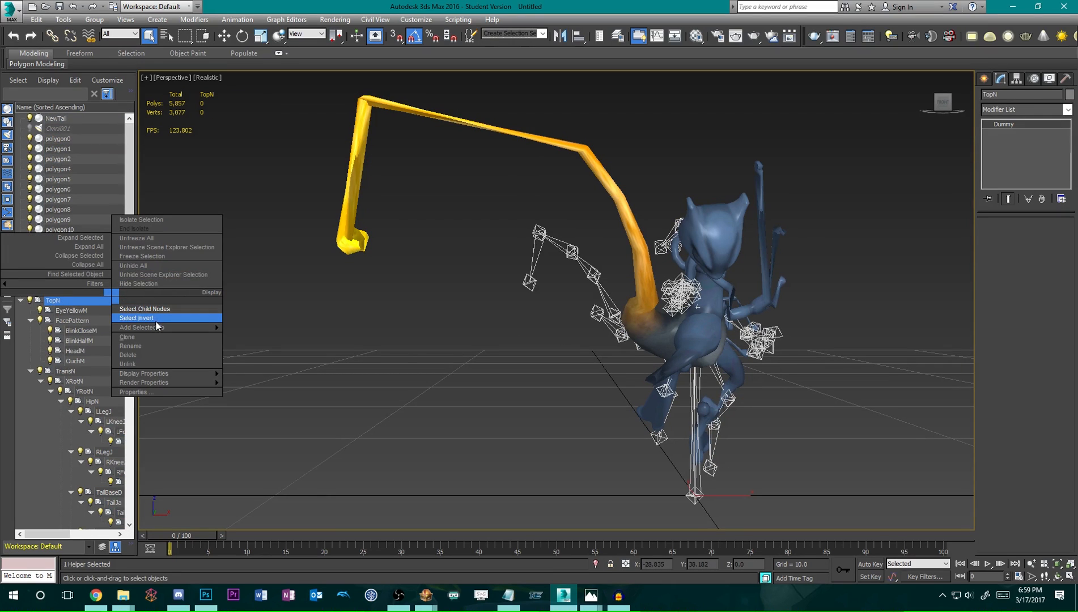
left_click(147, 309)
key("Delete")
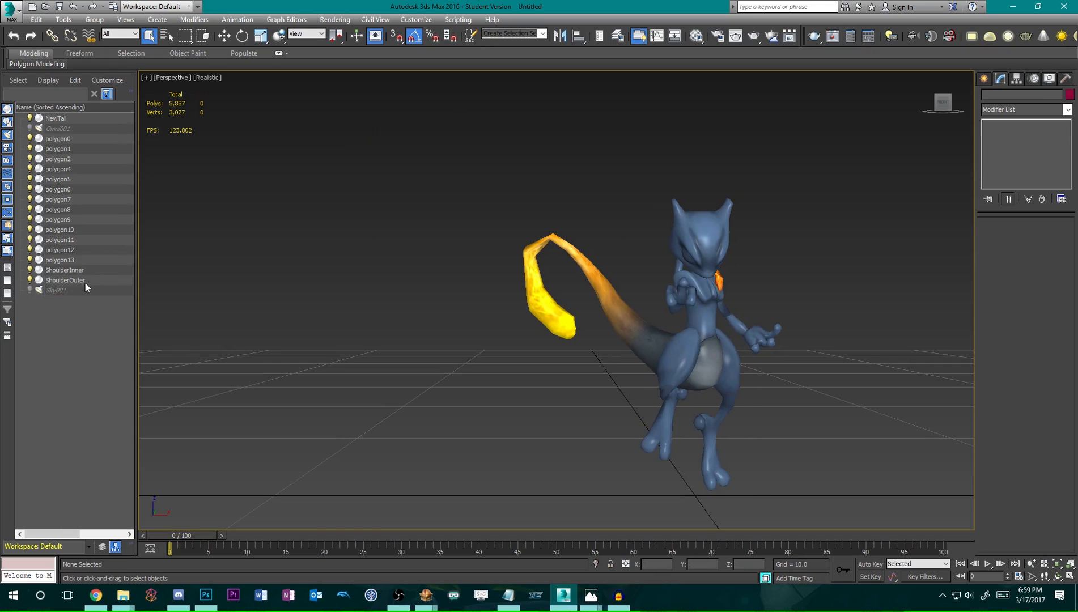
Delete the head mesh and all eye meshes from the imported Shadow Mewtwo model.
middle_click_drag(736, 305, 564, 305)
left_click(539, 219)
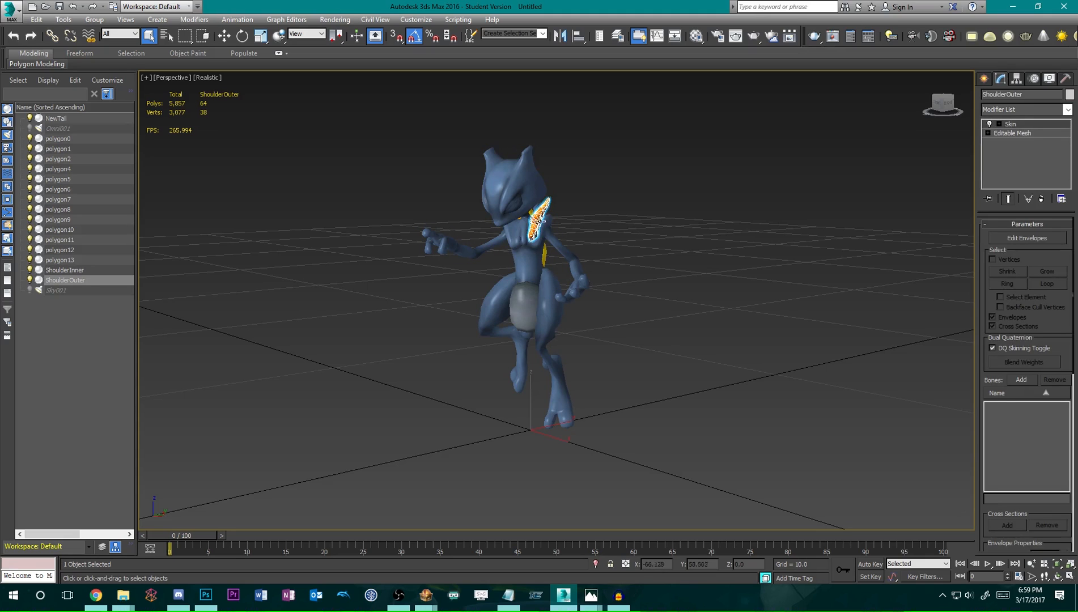
left_click(621, 231)
middle_click_drag(634, 282, 686, 295, "alt")
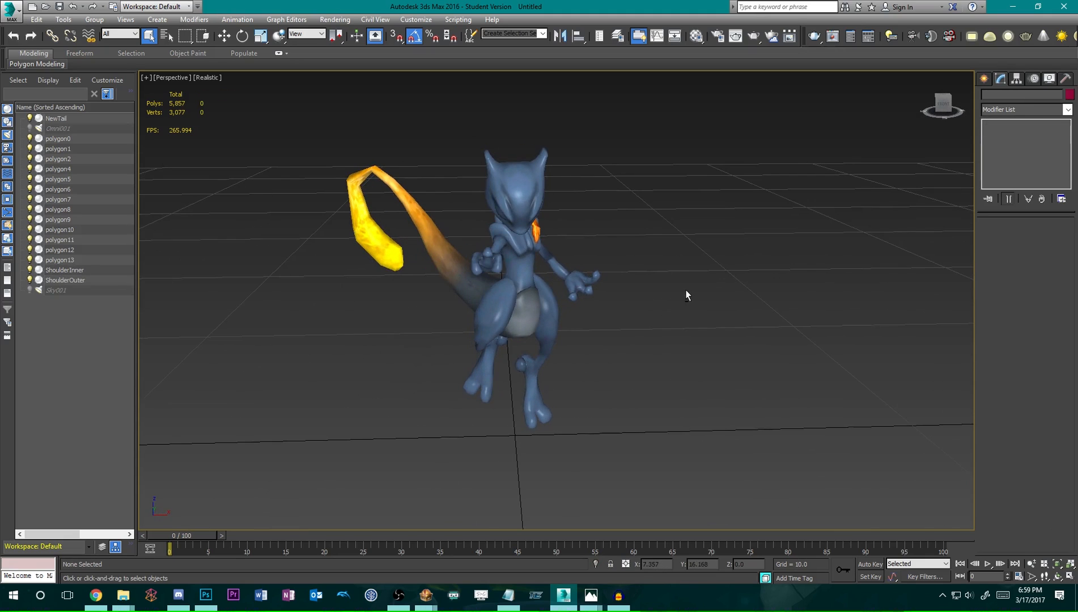
left_click(513, 187)
key("Delete")
left_click(537, 205)
key("Delete")
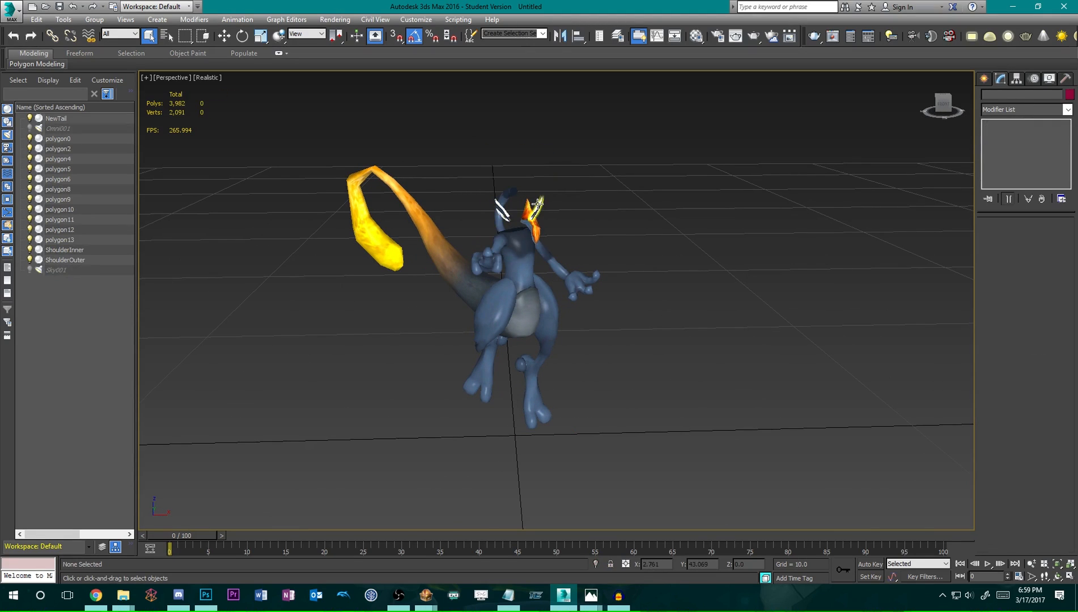
left_click(538, 204)
key("Delete")
left_click(539, 204)
key("Delete")
left_click(540, 204)
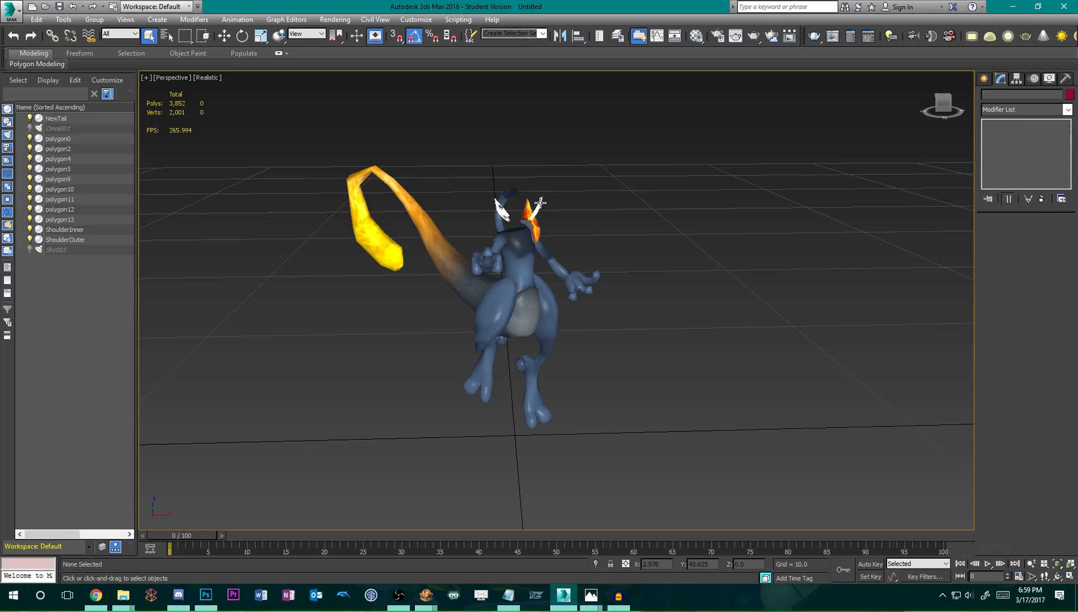
key("Delete")
left_click(539, 207)
key("Delete")
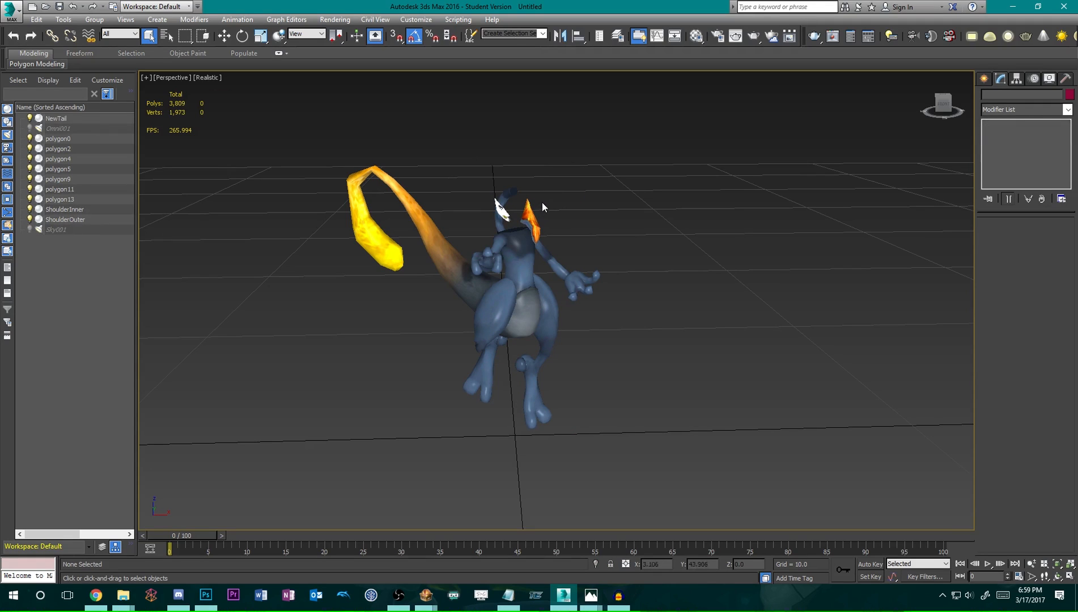
left_click_drag(517, 183, 486, 214)
key("Delete")
Delete the remaining torso, limb and tail meshes, keeping only ShoulderInner and ShoulderOuter.
left_click(513, 260)
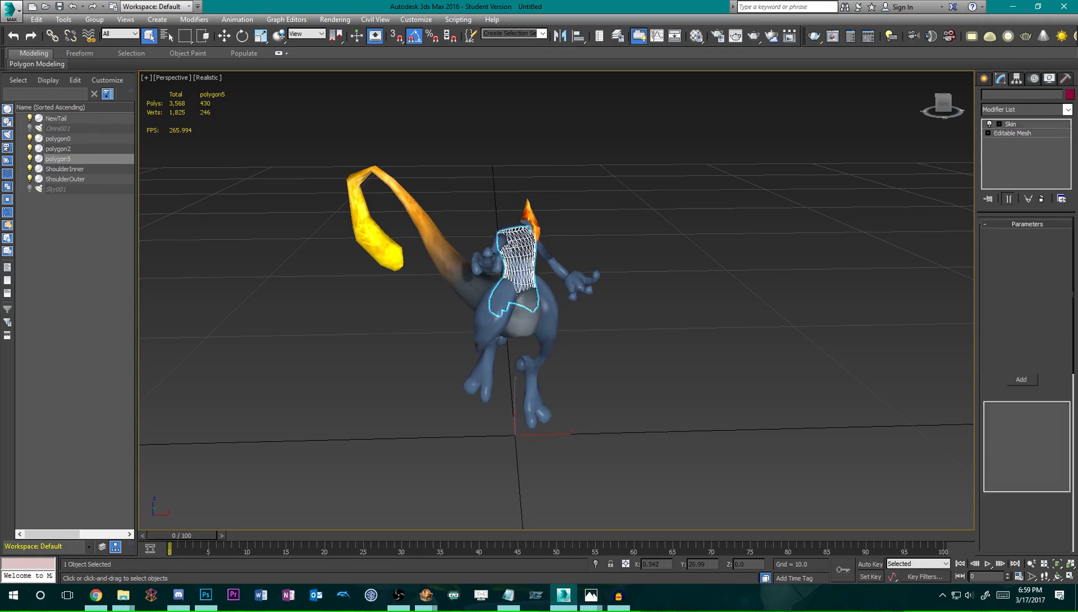
key("Delete")
left_click(494, 254)
key("Delete")
left_click(442, 244)
key("Delete")
left_click(491, 310)
key("Delete")
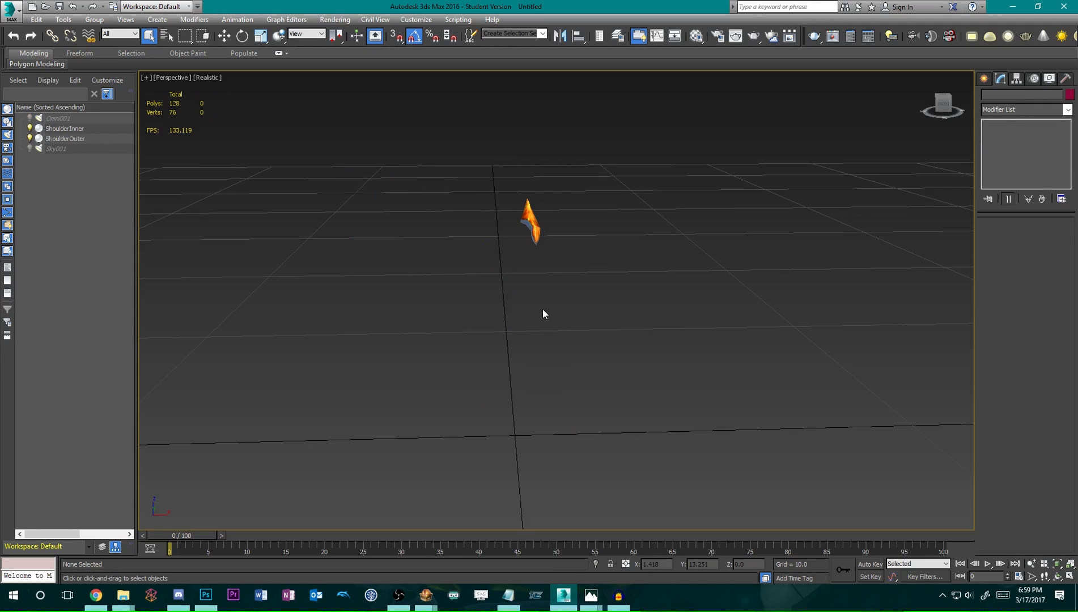
Delete the ShoulderInner mesh, leaving ShoulderOuter as the only mesh in the scene.
mouse_move(583, 300)
middle_mouse_down("alt")
mouse_move(532, 276)
mouse_move(561, 300)
middle_mouse_up("alt")
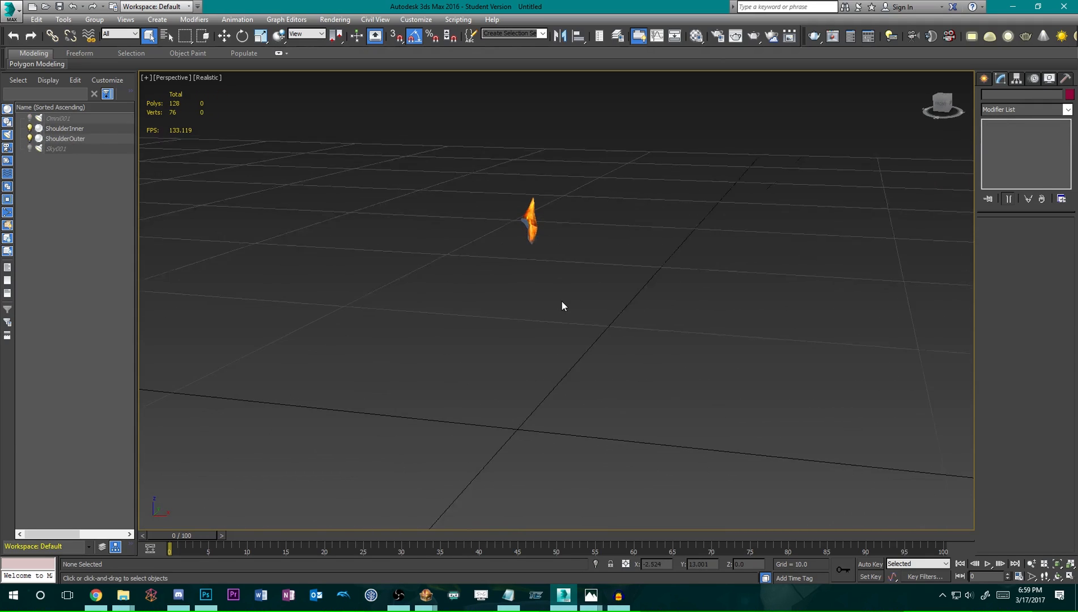
left_click(84, 139)
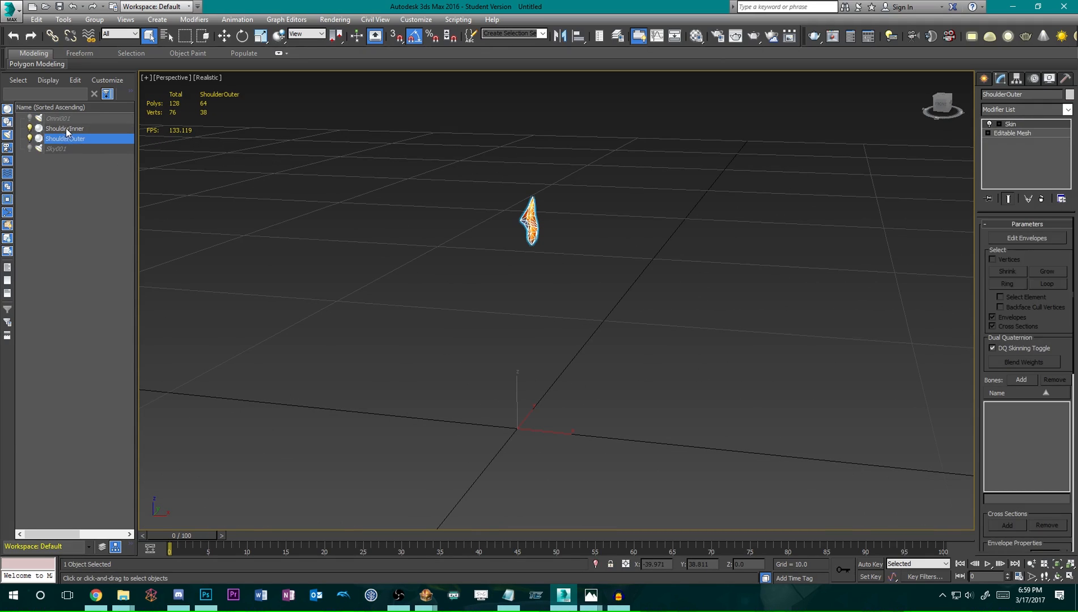
left_click(66, 128)
key("Delete")
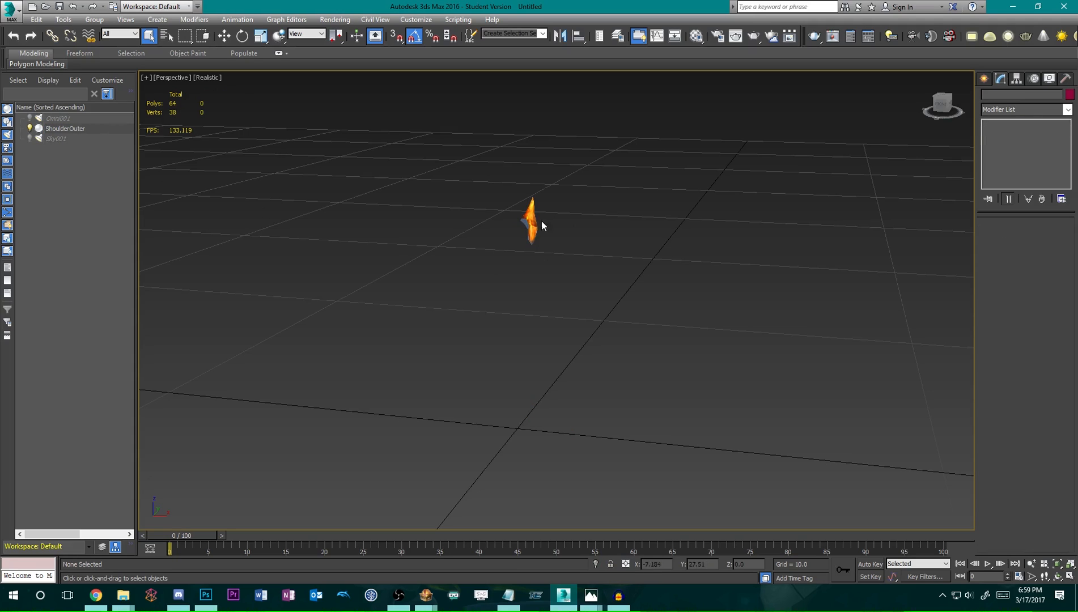
Open the file commands for the scene containing the isolated ShoulderOuter mesh.
left_click(10, 10)
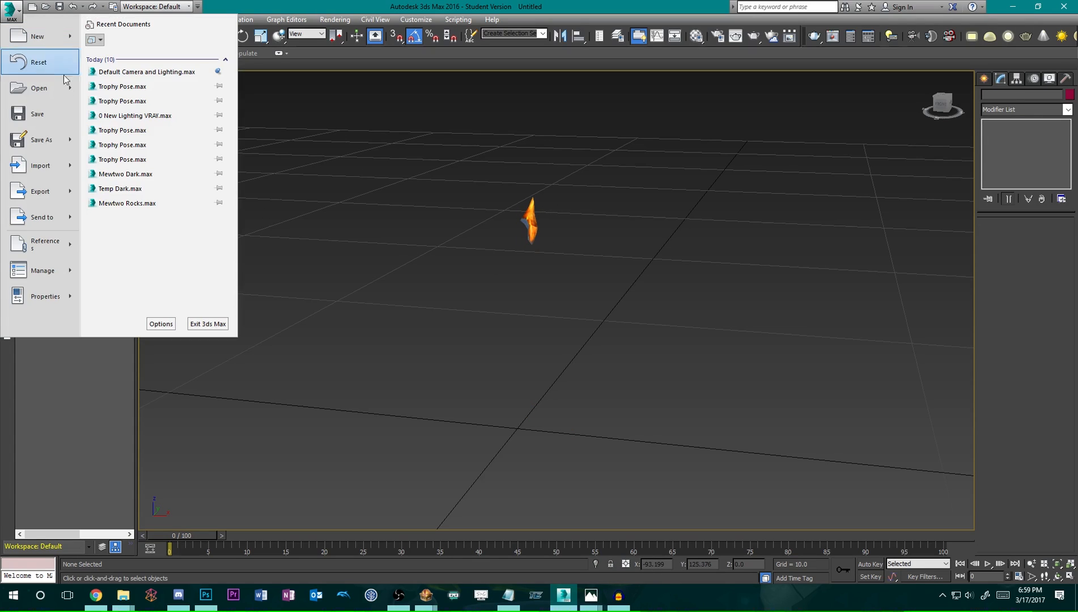
Start a scene merge and choose Trophy Pose.max from the Default Mewtwo folder inside Project M Cosmetics' Scenes folder.
mouse_move(39, 165)
left_click(136, 98)
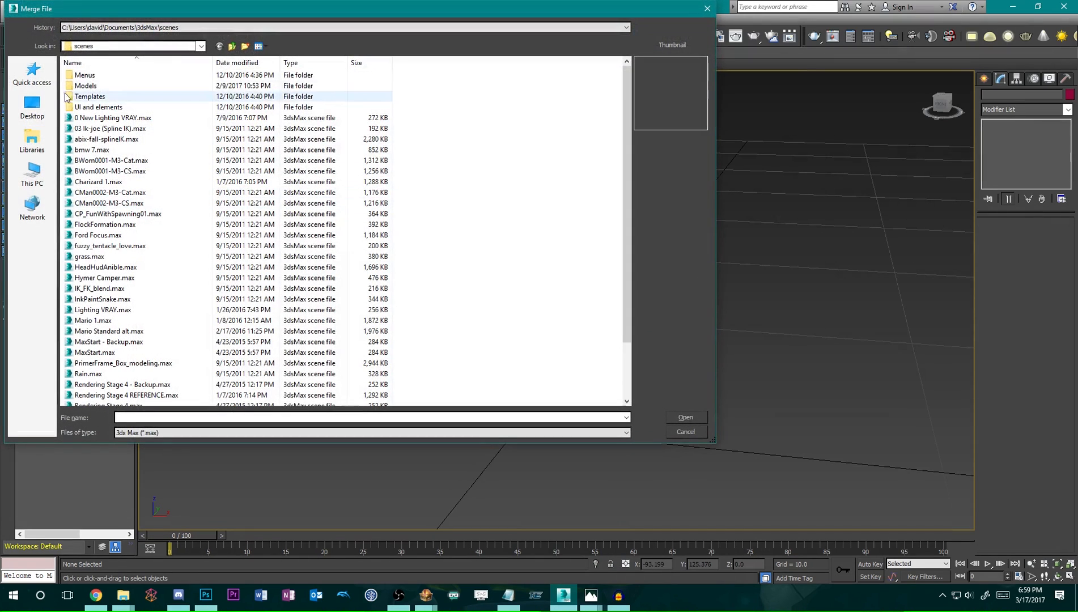
key("ctrl+v")
key("Return")
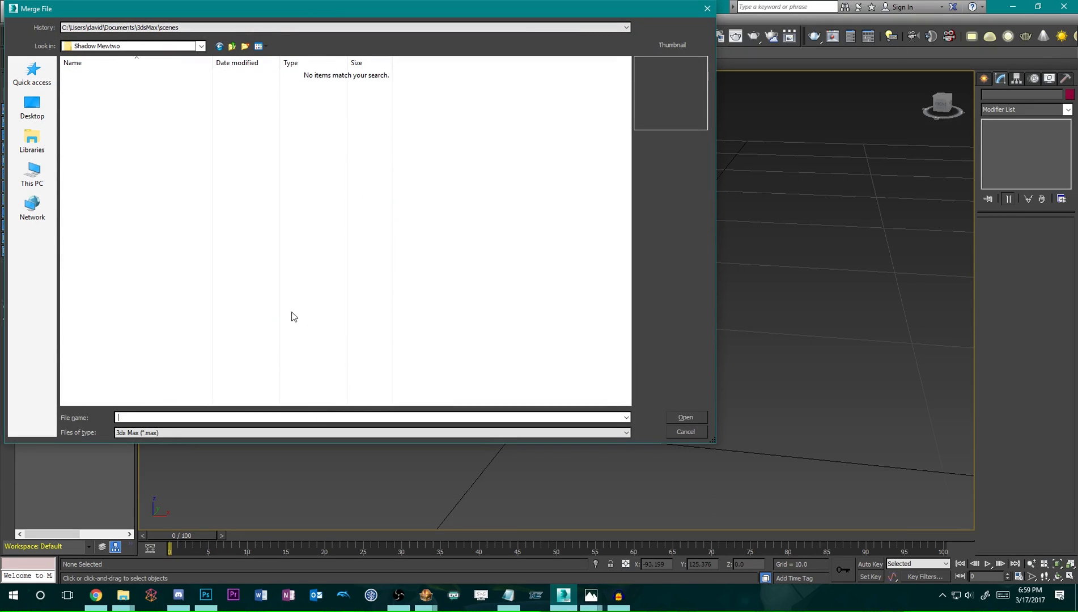
left_click(231, 47)
left_click(232, 46)
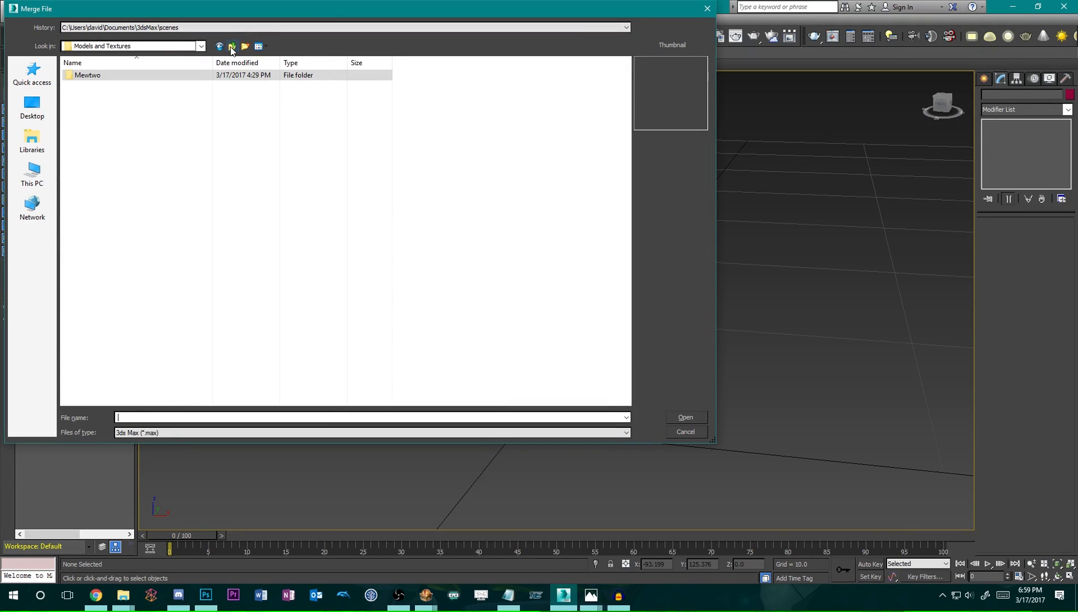
left_click(231, 47)
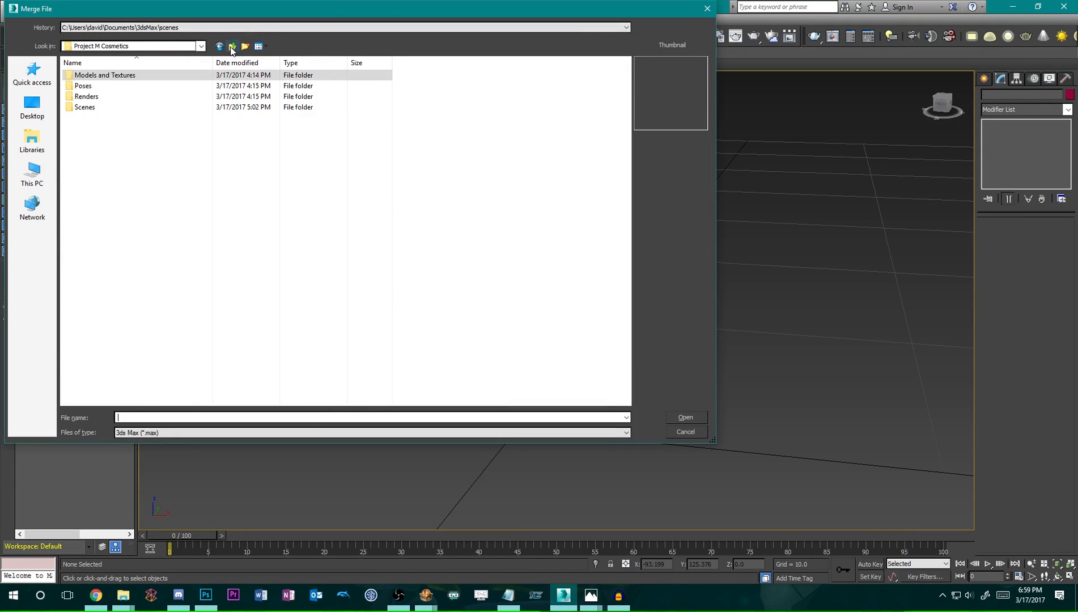
double_click(122, 106)
double_click(123, 76)
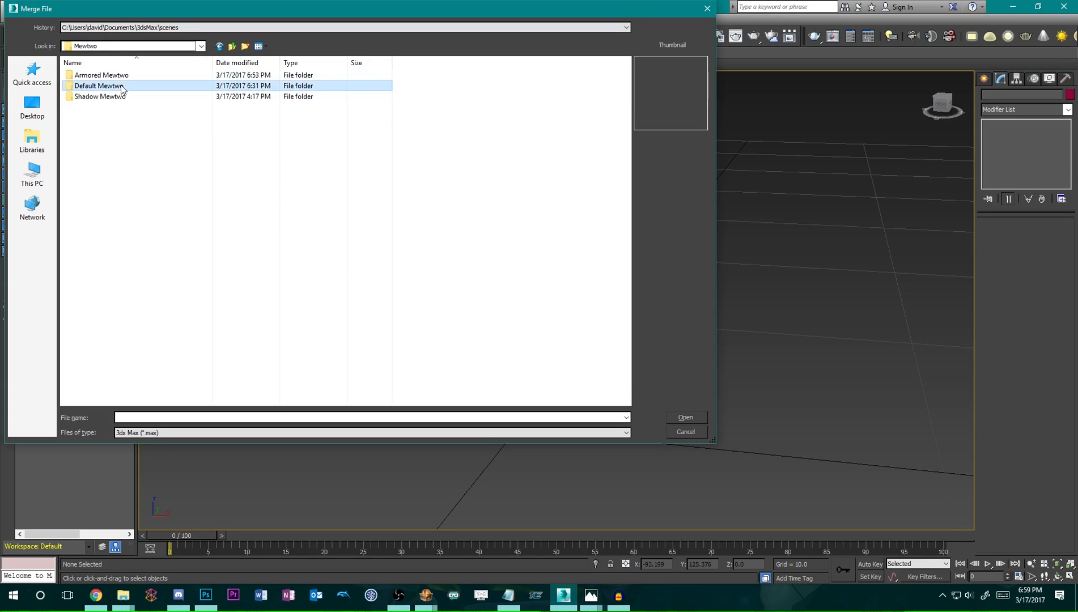
double_click(121, 86)
double_click(123, 77)
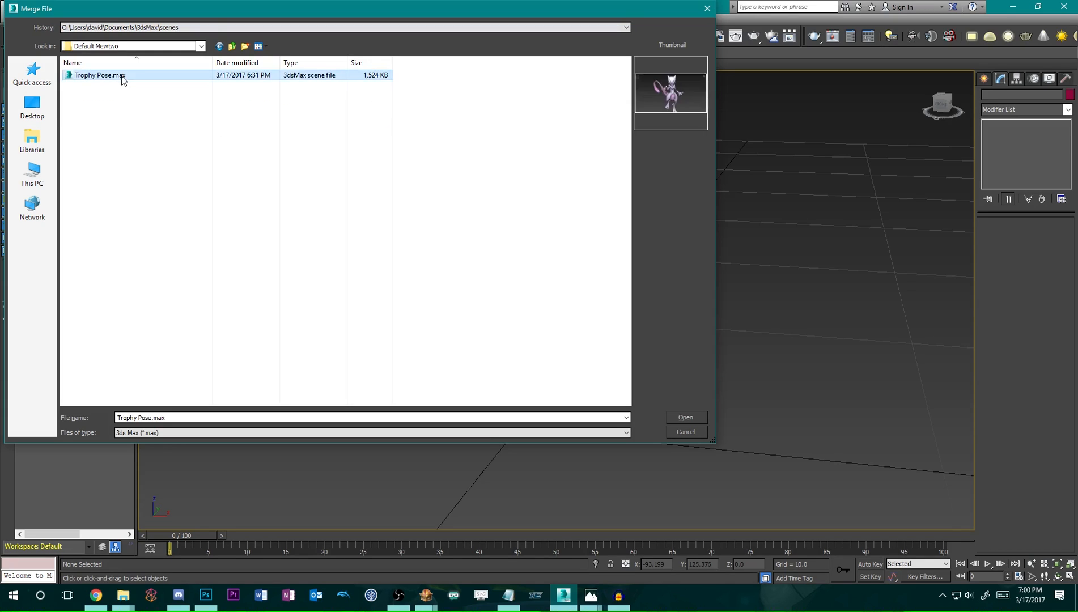
Merge all objects of Trophy Pose.max into the scene and resolve the duplicate names.
left_click(444, 367)
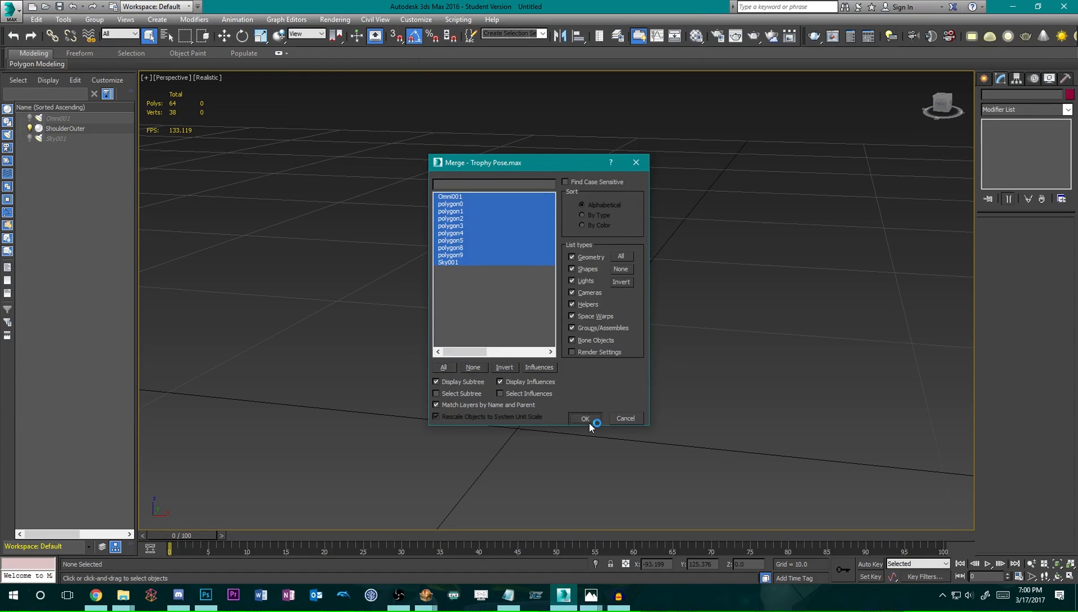
left_click(584, 418)
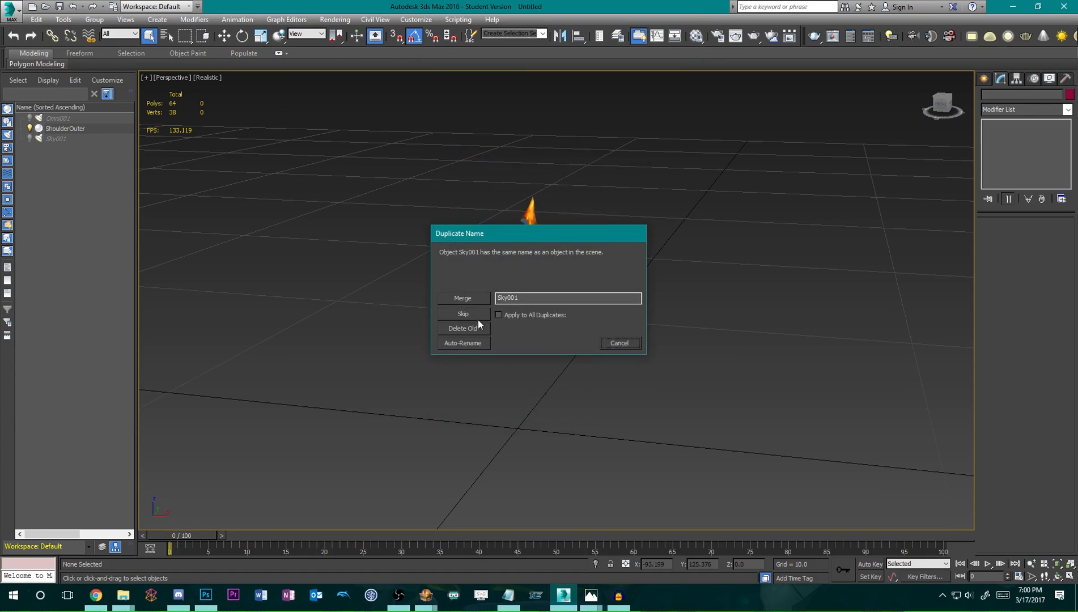
left_click(474, 345)
left_click(484, 342)
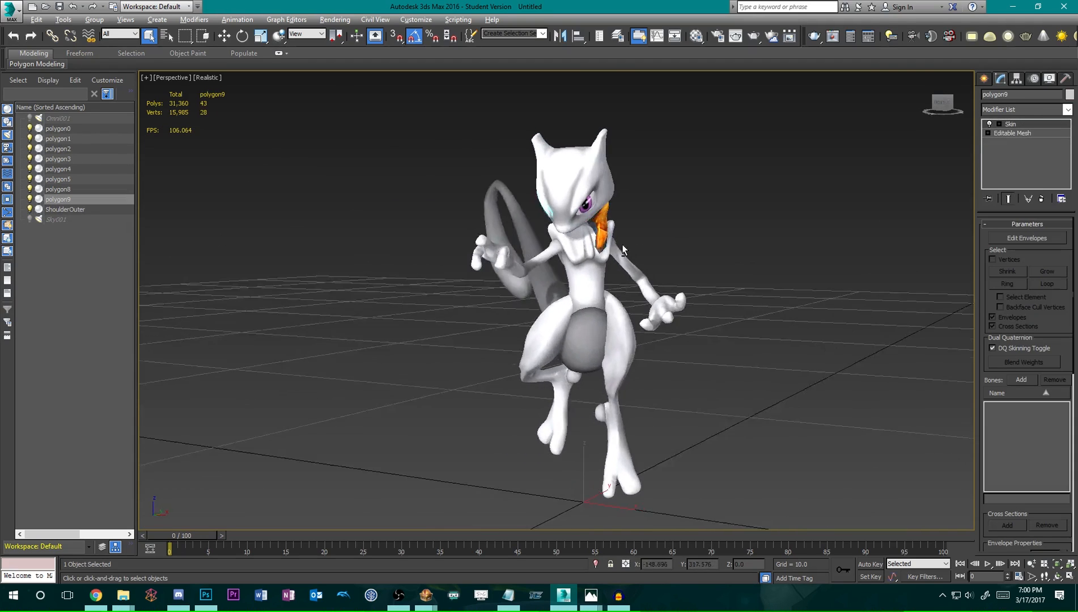
Sample the material of Mewtwo's visible eye into the first Material Editor slot.
middle_click_drag(622, 249, 606, 235, "alt")
left_click(578, 203)
left_click(329, 215)
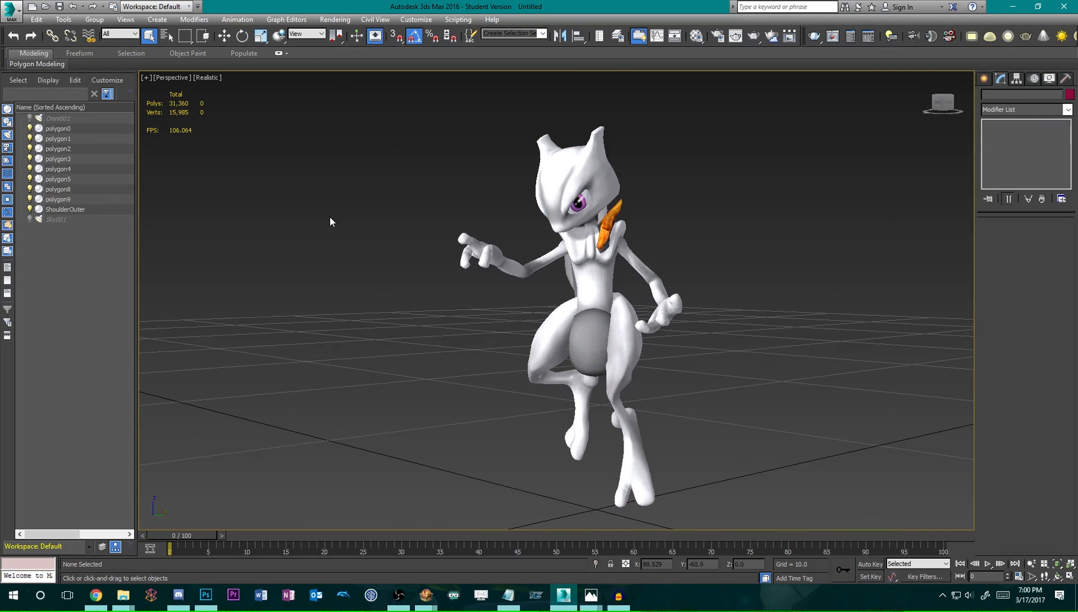
key("m")
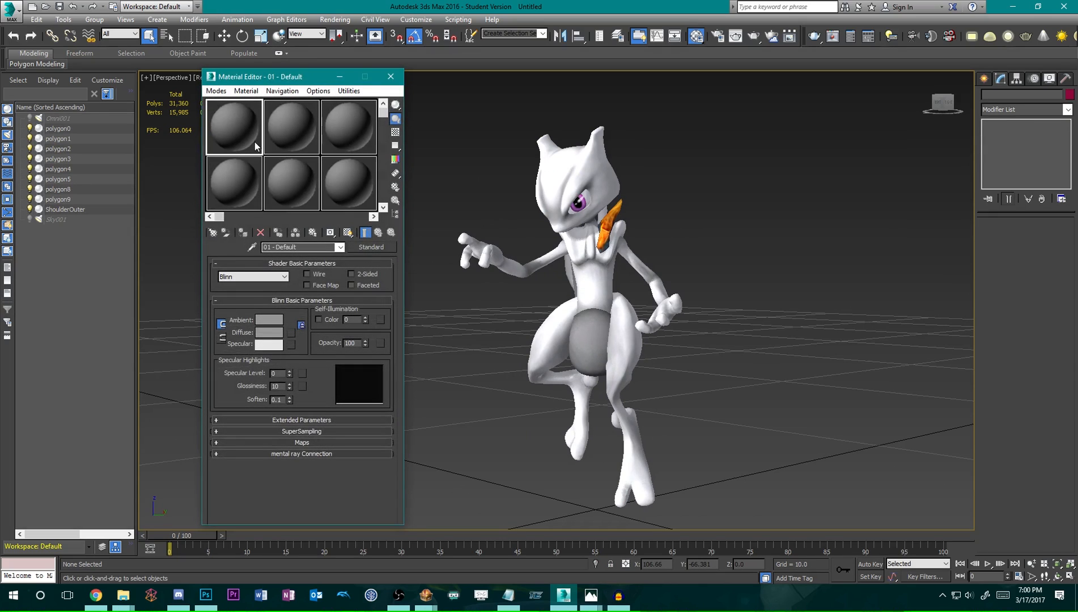
left_click(567, 201)
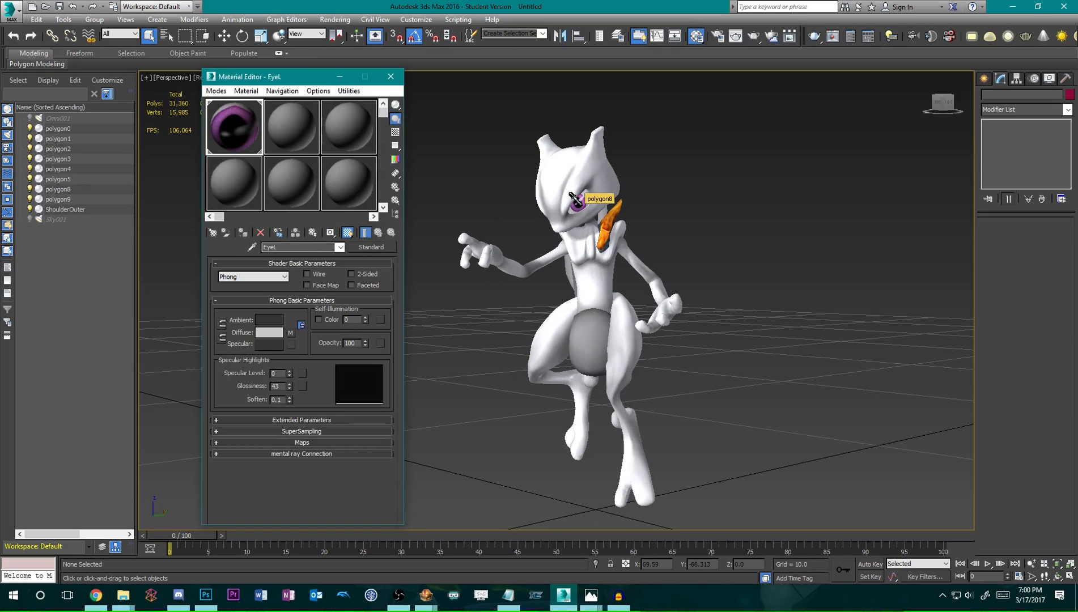
Replace the Color #1 bitmap in the EyeL material's diffuse Mix map with MewtwoEyeBase.png from the Shadow Mewtwo folder.
left_click(290, 333)
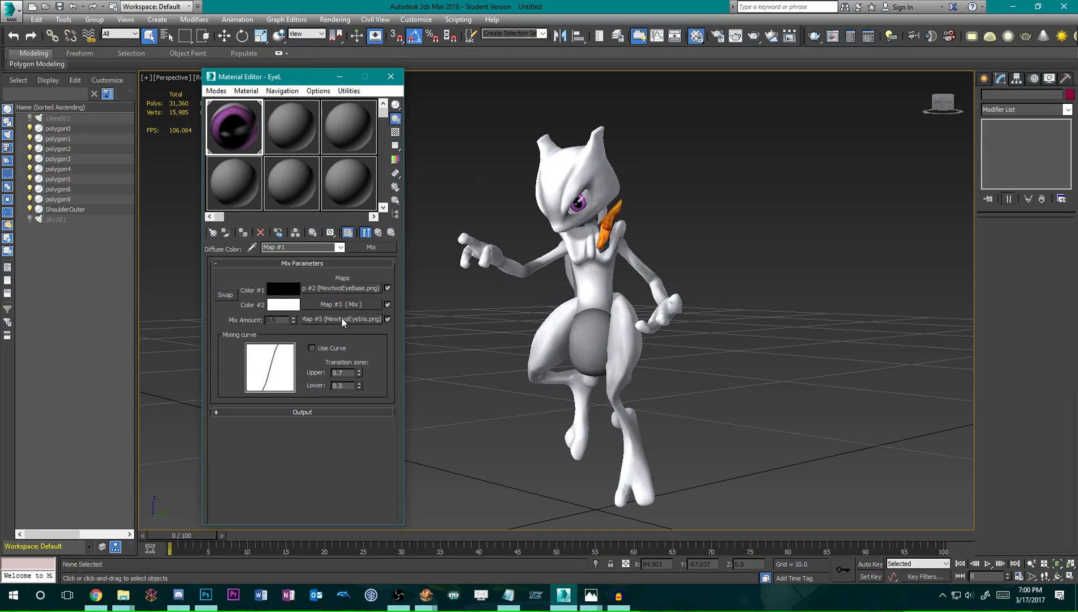
left_click(355, 289)
left_click(342, 403)
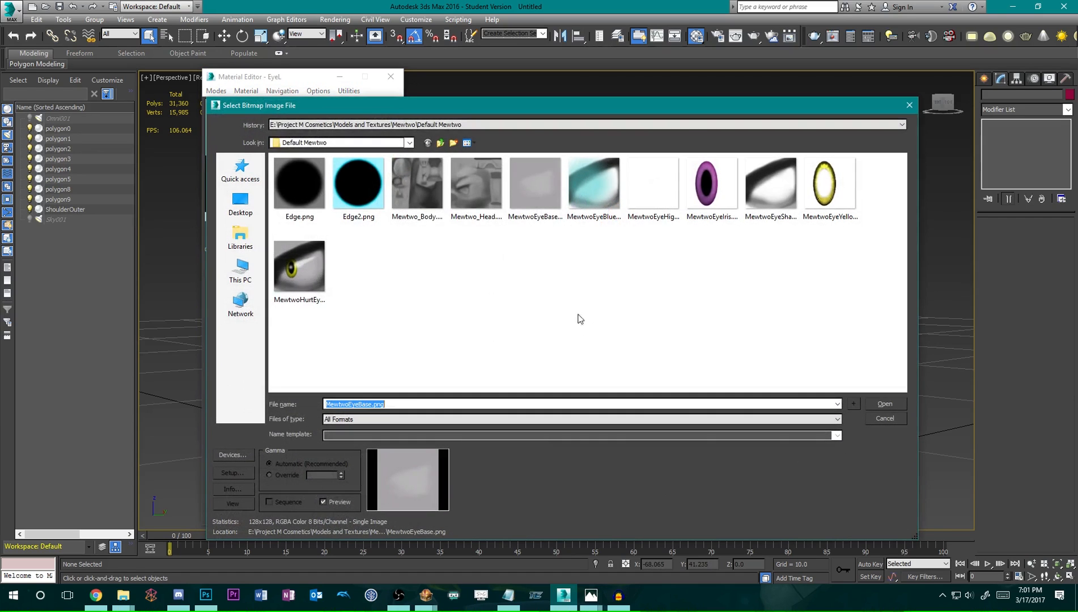
left_click(441, 143)
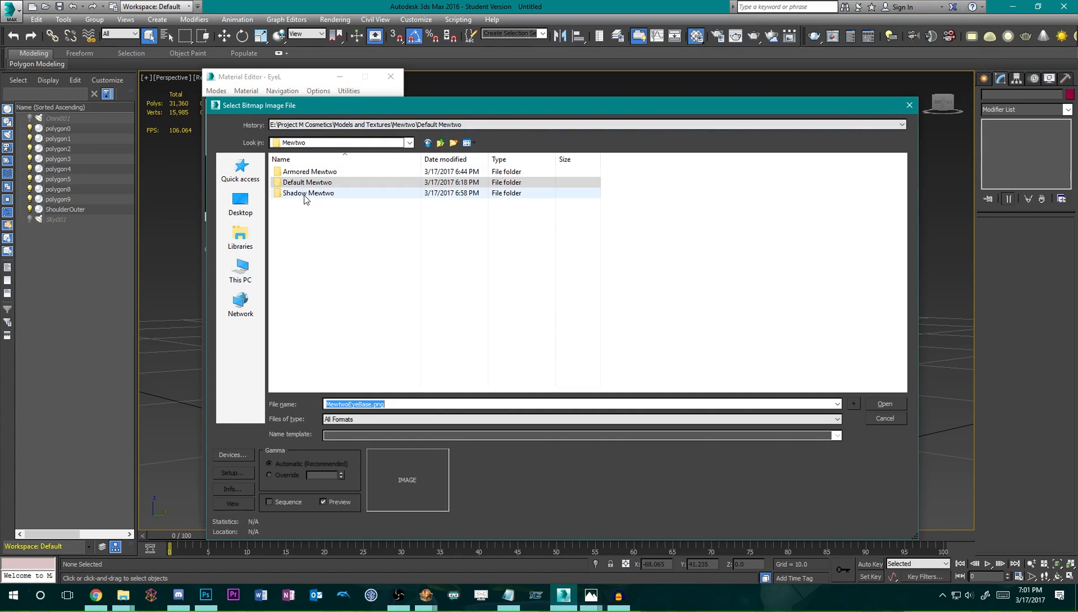
double_click(329, 195)
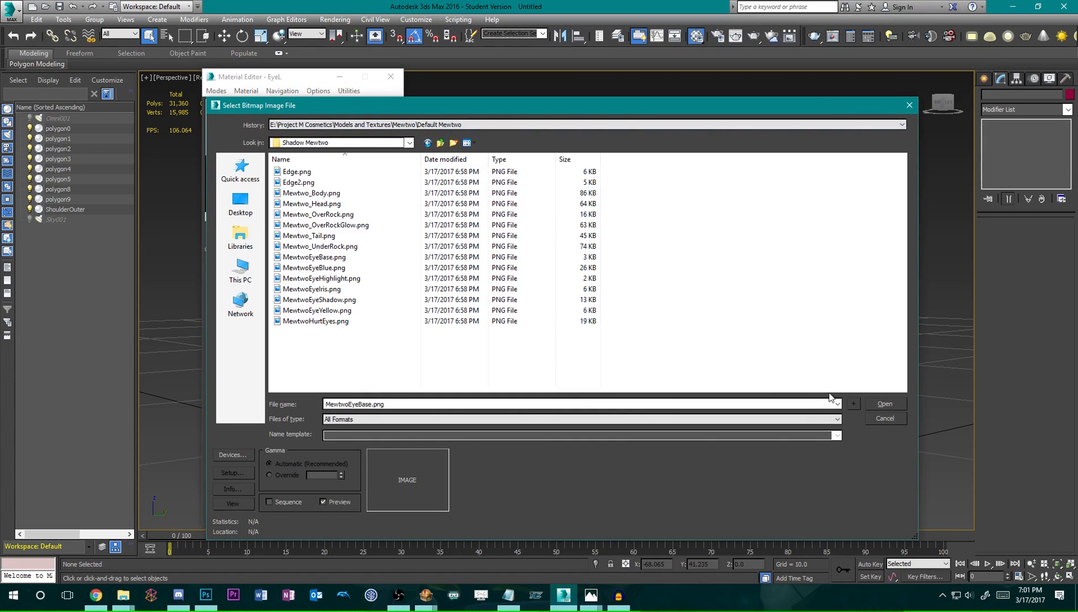
left_click(889, 404)
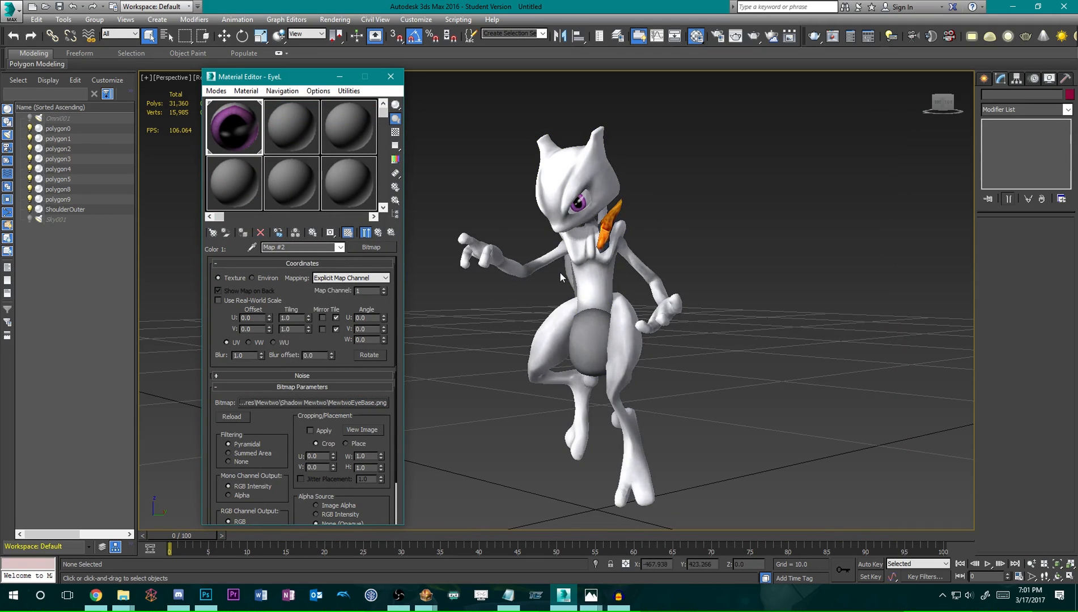
Delete all merged Mewtwo meshes, including the leftover eye pieces, keeping only the ShoulderOuter rock.
mouse_move(560, 272)
middle_mouse_down("alt")
mouse_move(636, 270)
mouse_move(560, 274)
middle_mouse_up("alt")
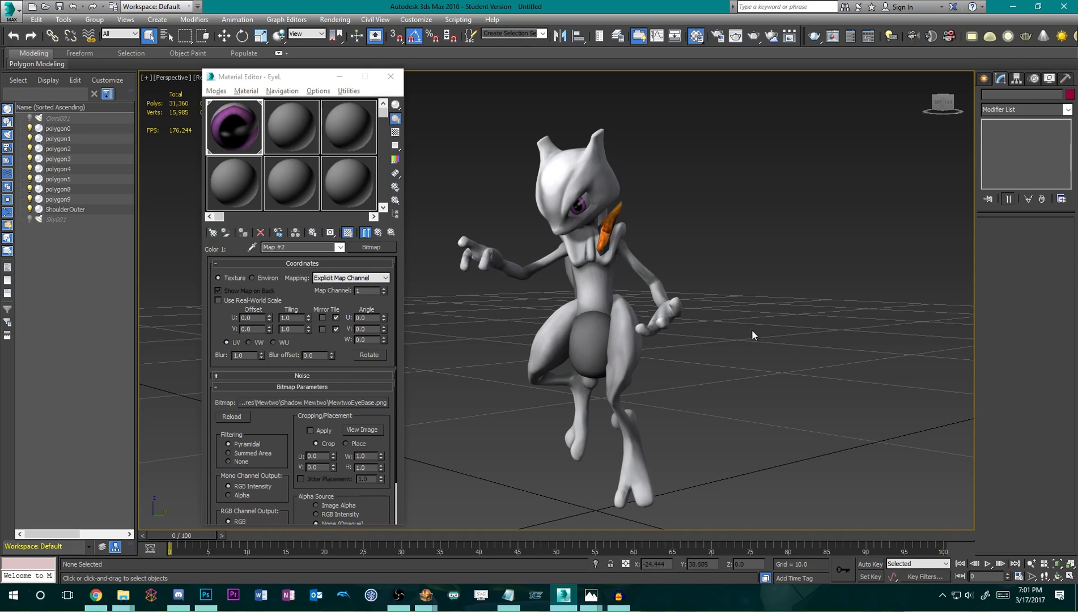
middle_click_drag(687, 351, 697, 358, "alt")
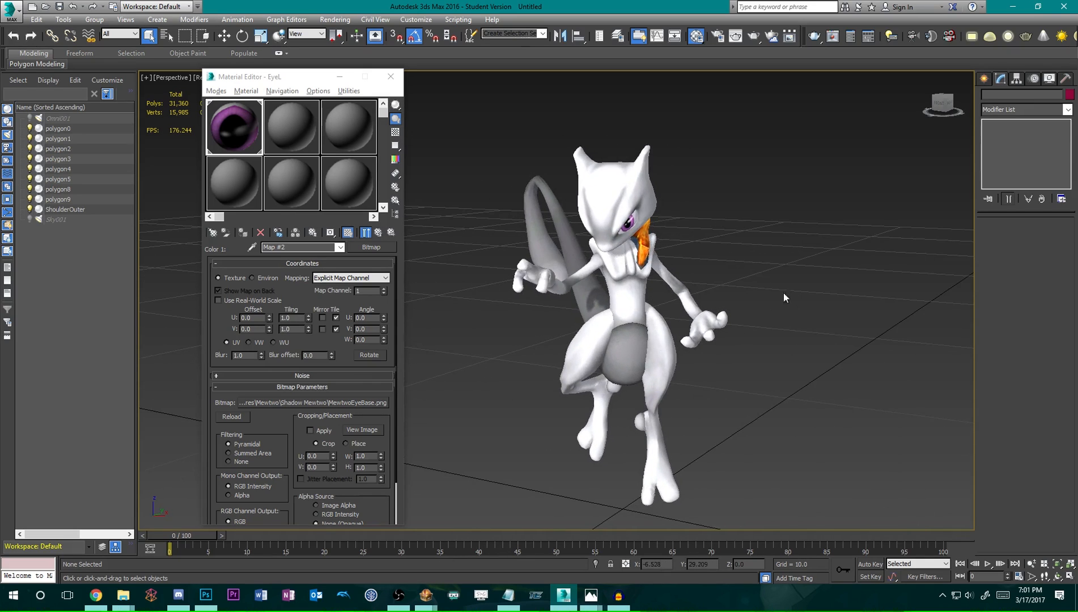
left_click_drag(495, 98, 564, 338)
left_click_drag(611, 395, 612, 395)
key("Delete")
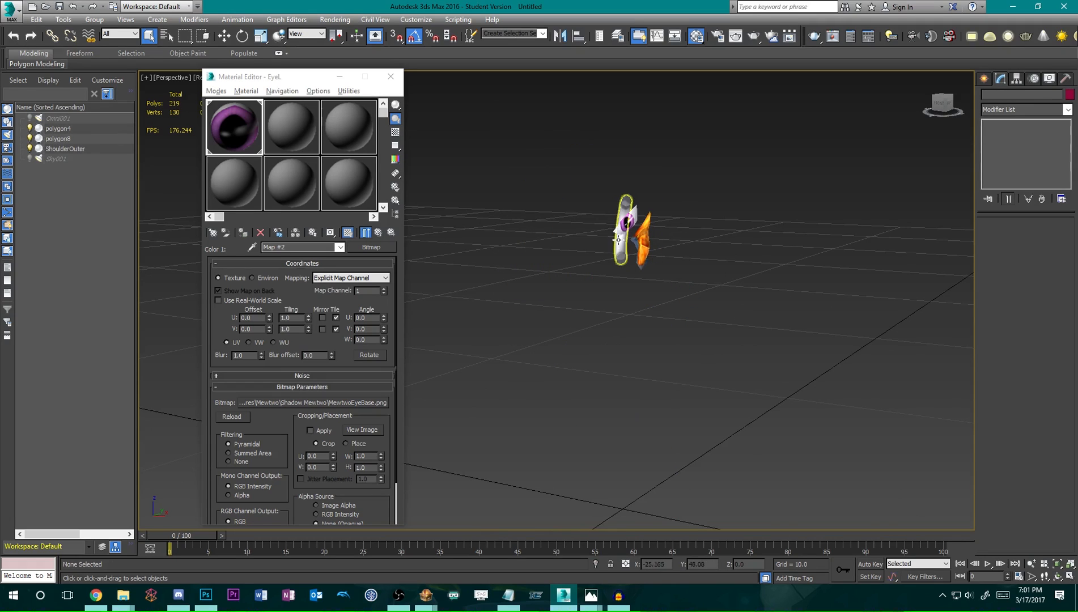
left_click_drag(608, 234, 594, 227)
key("Delete")
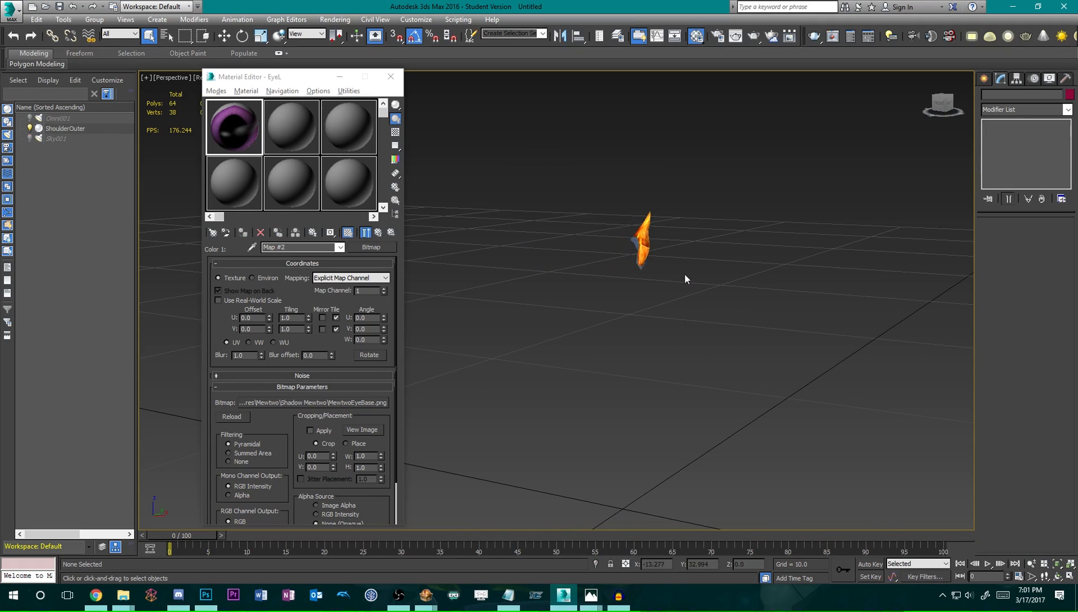
Sample the shoulder rock's OverRock material into the second material slot, then make the third slot active.
left_click(291, 126)
left_click(251, 246)
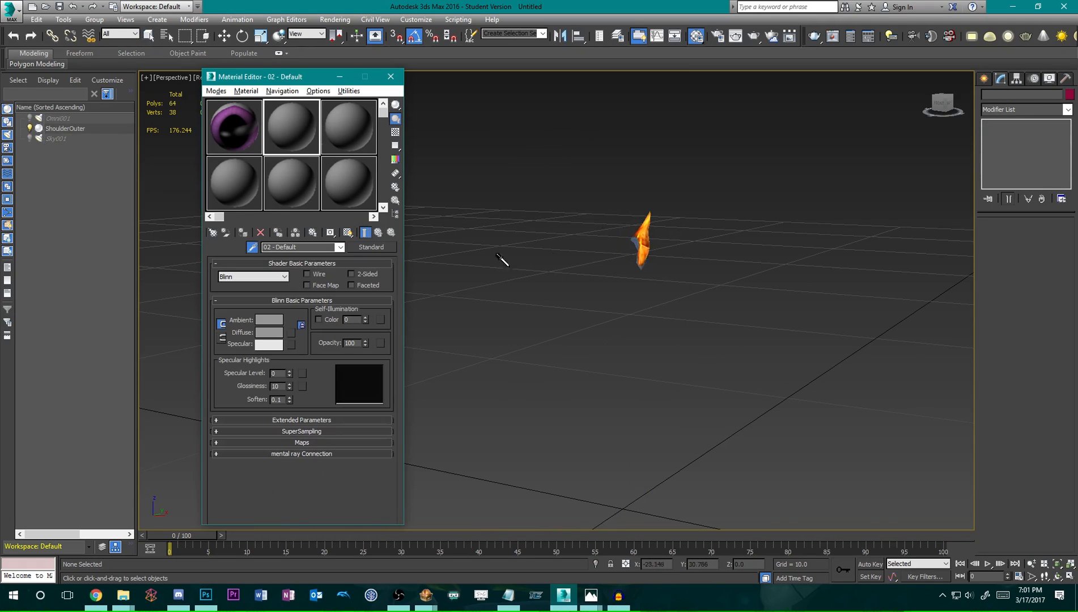
left_click(633, 231)
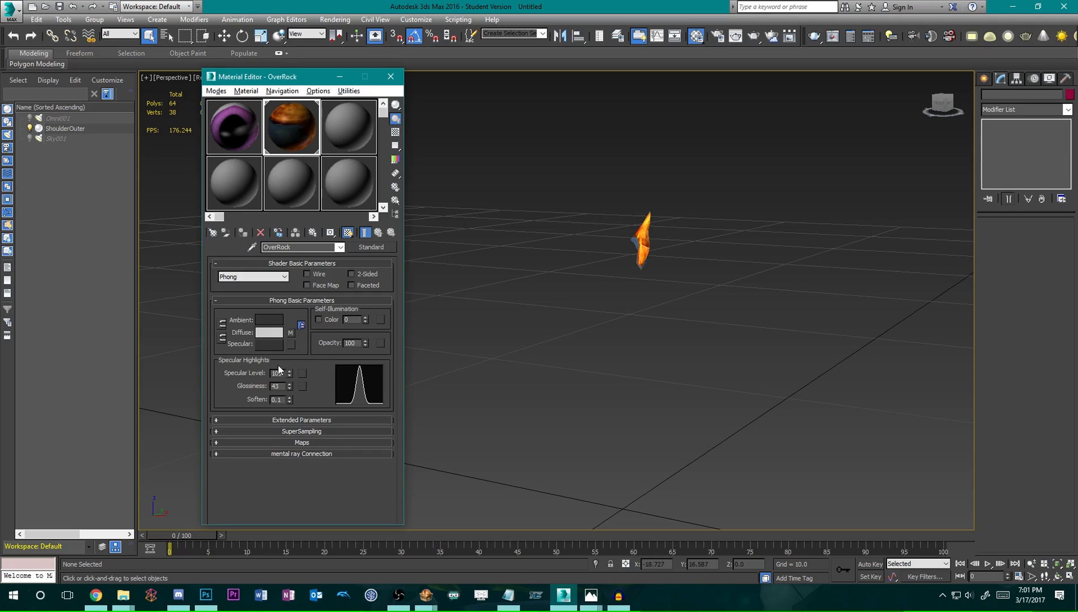
left_click(343, 123)
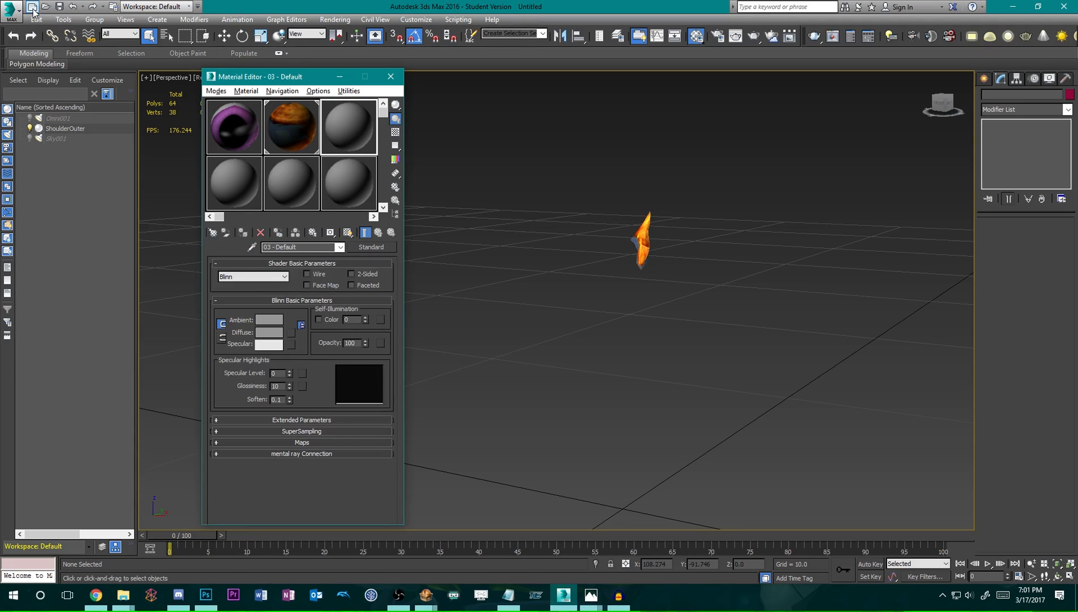
left_click(59, 6)
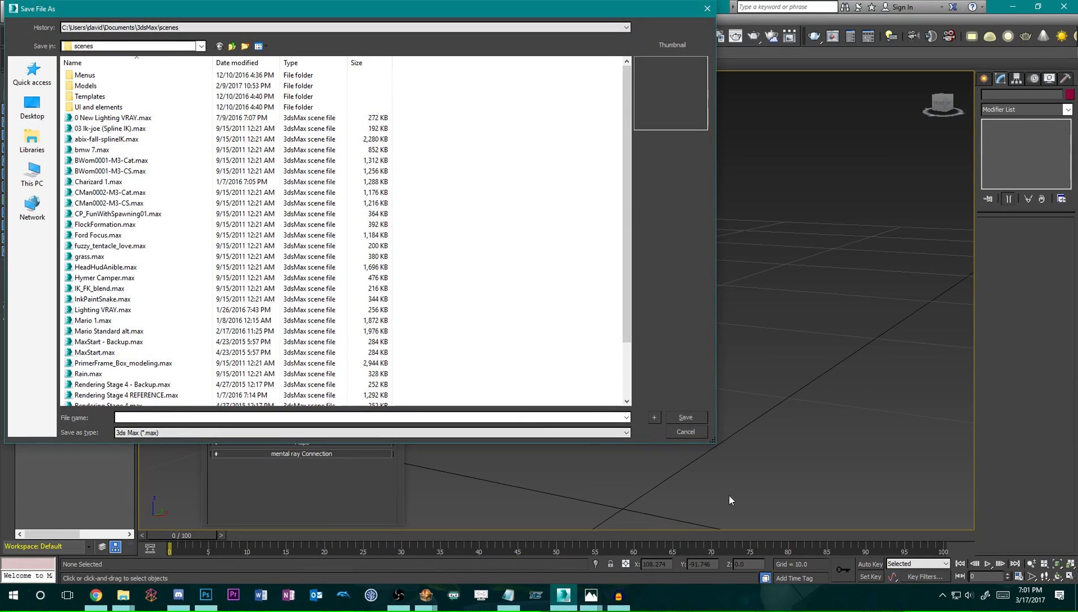
left_click(696, 433)
middle_click_drag(642, 291, 779, 184, "alt")
middle_click_drag(665, 290, 652, 187, "alt")
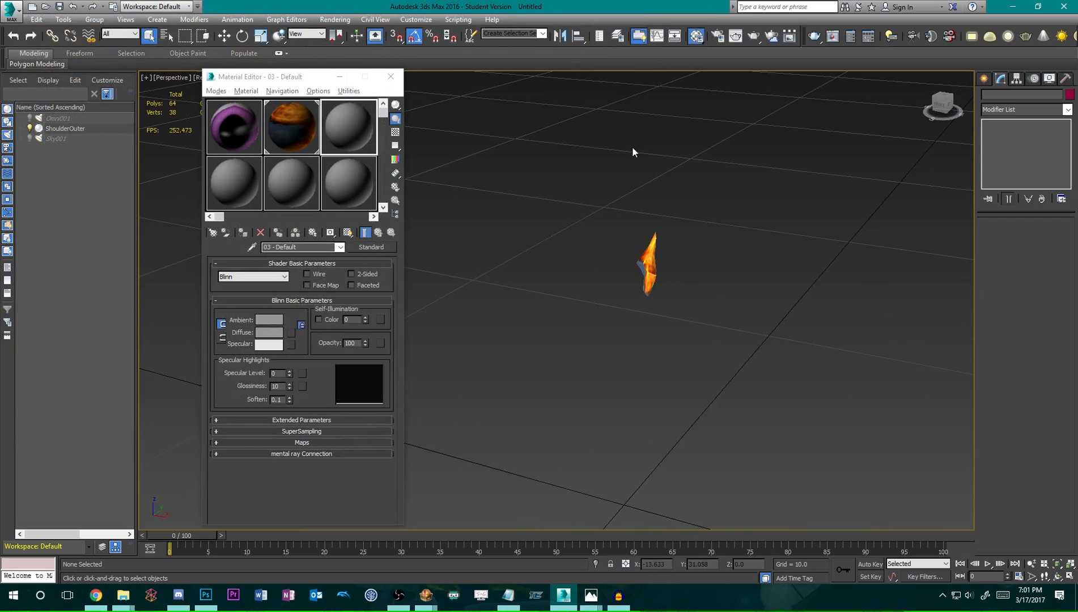
Close the Material Editor and switch to Photoshop.
left_click(391, 76)
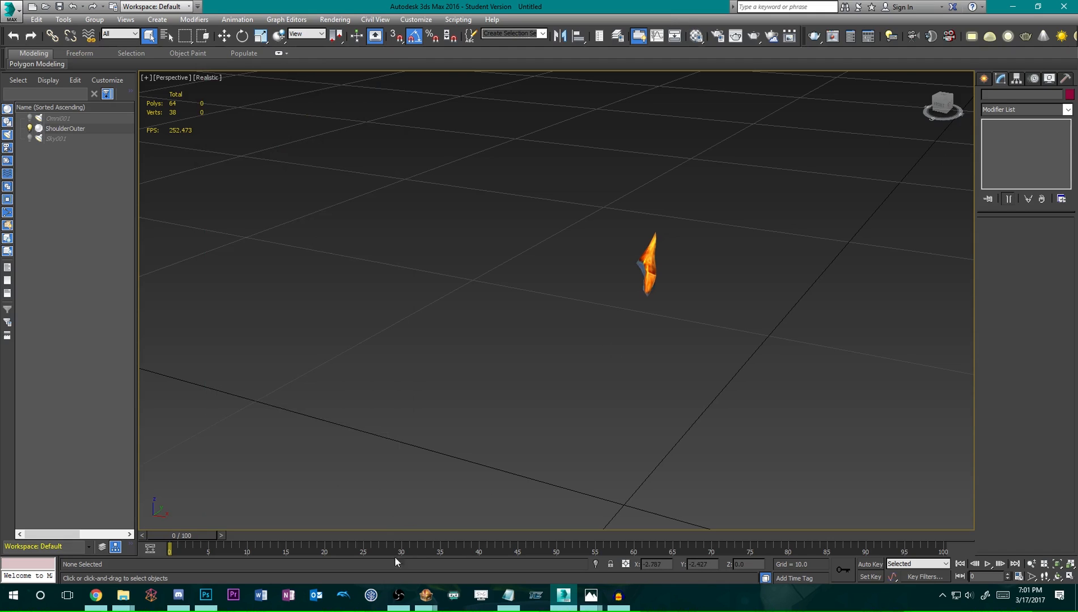
left_click(206, 595)
left_click(208, 595)
left_click(208, 595)
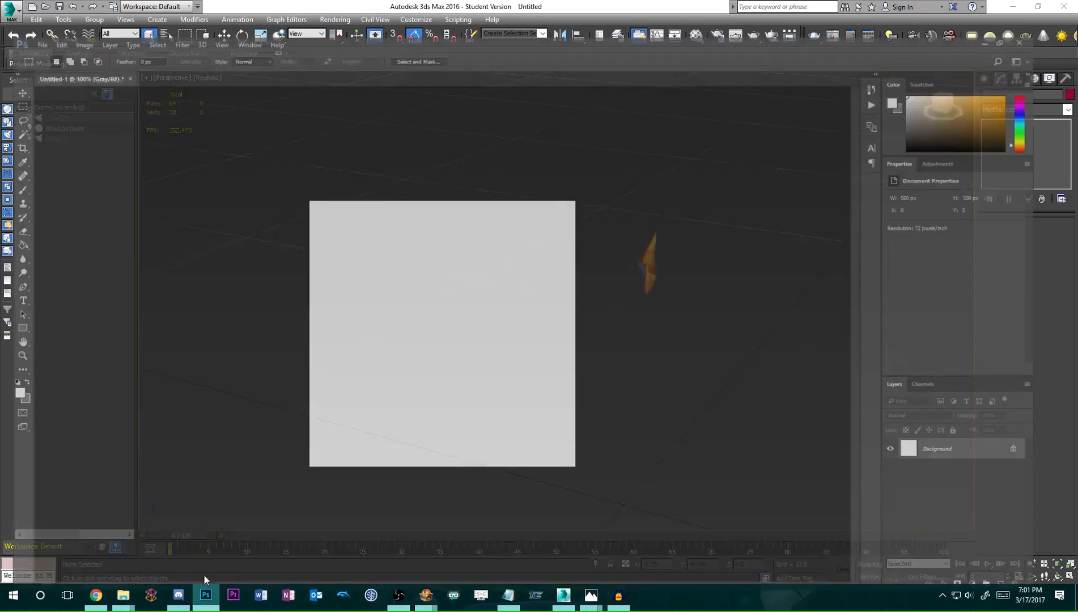
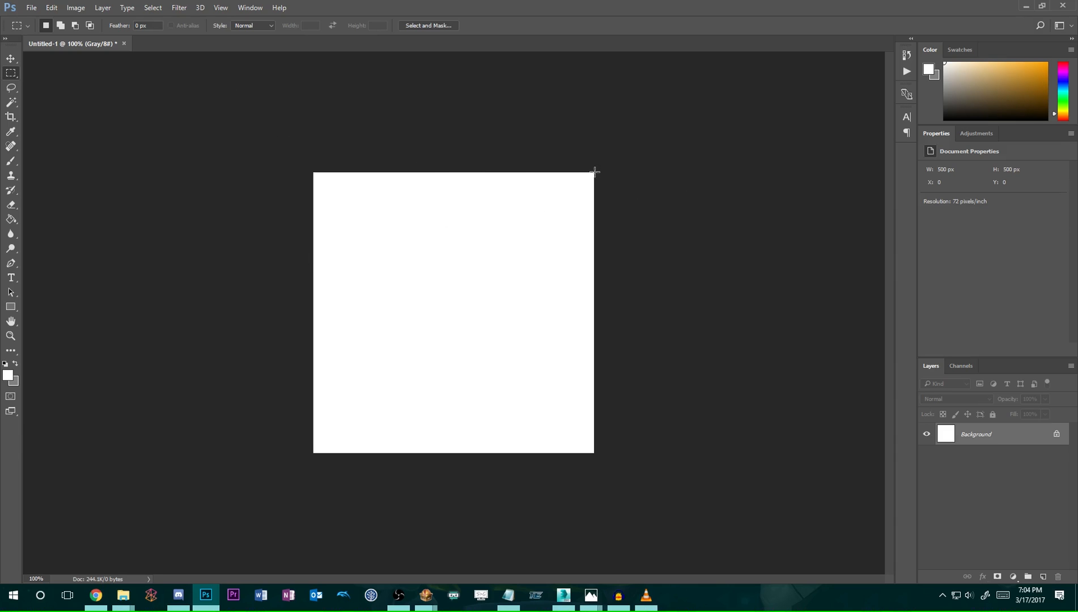
Show the Actions panel with its list of action sets.
left_click(905, 71)
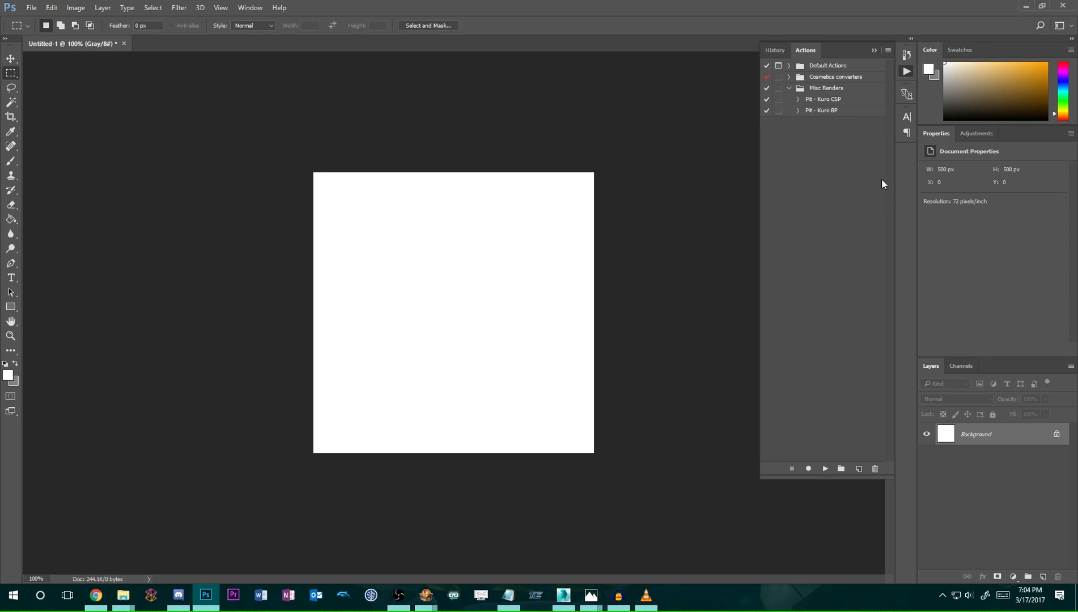
left_click(906, 73)
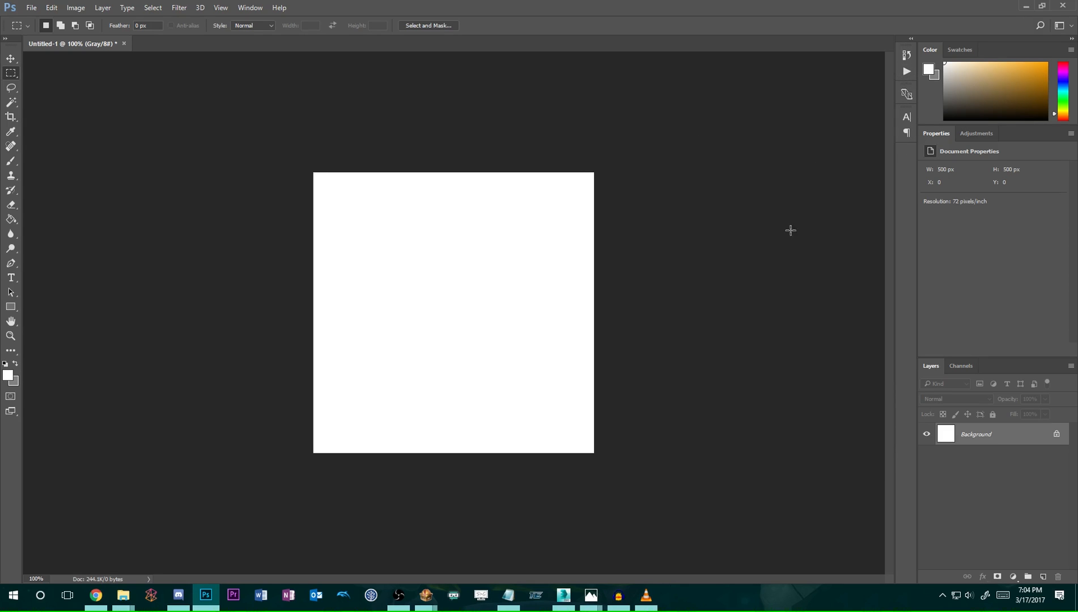
left_click(252, 8)
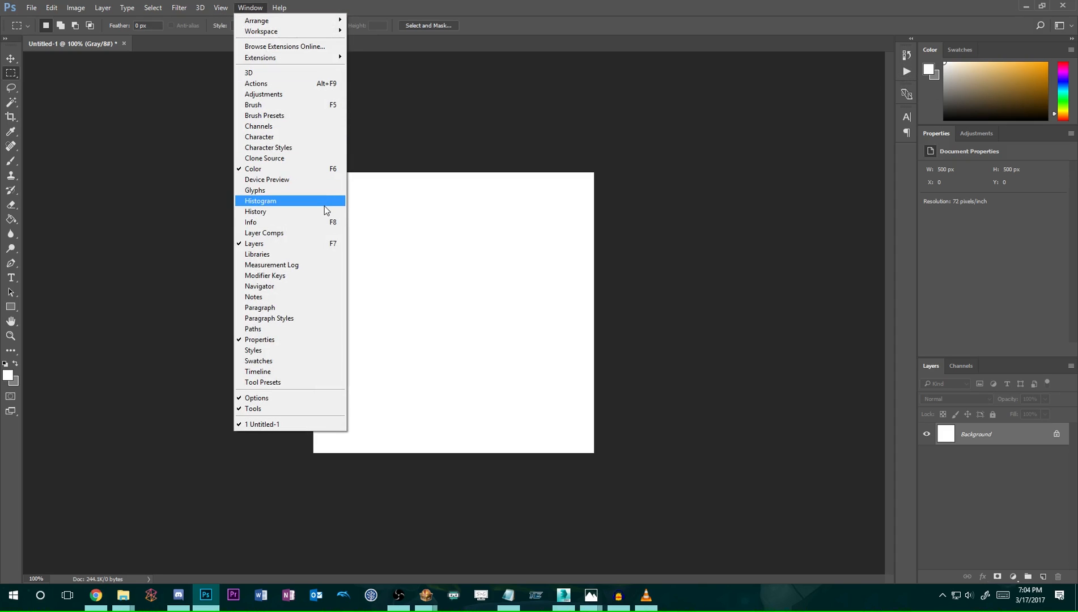
left_click(263, 85)
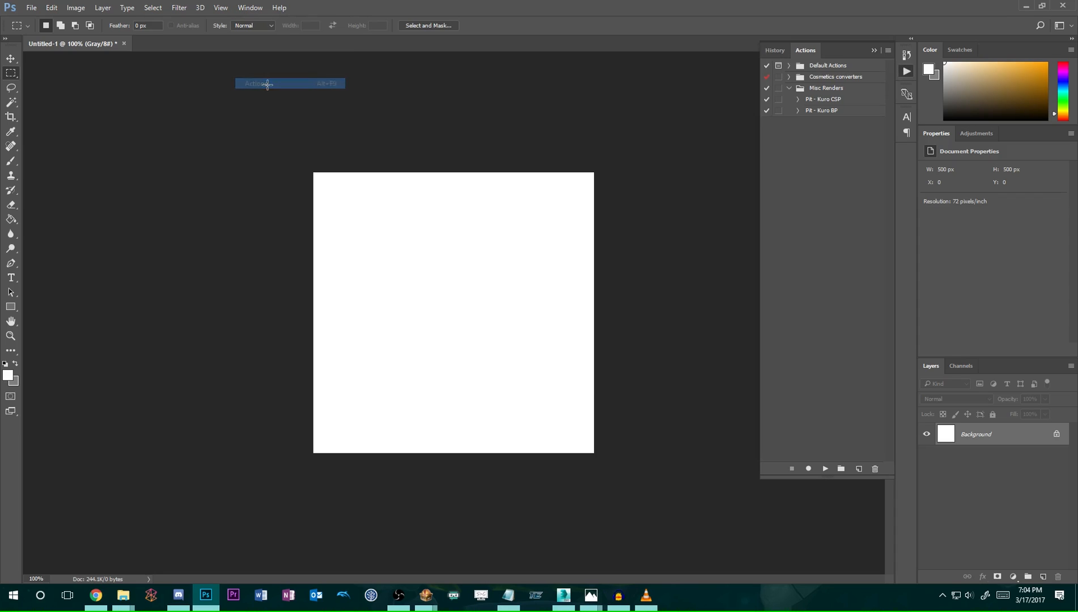
left_click(912, 72)
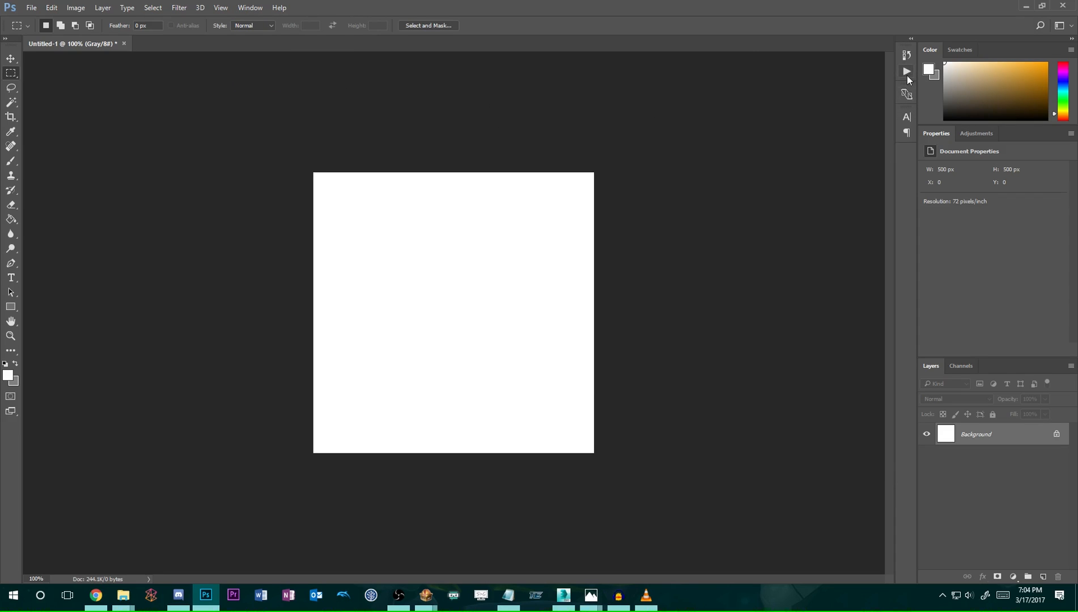
left_click(906, 73)
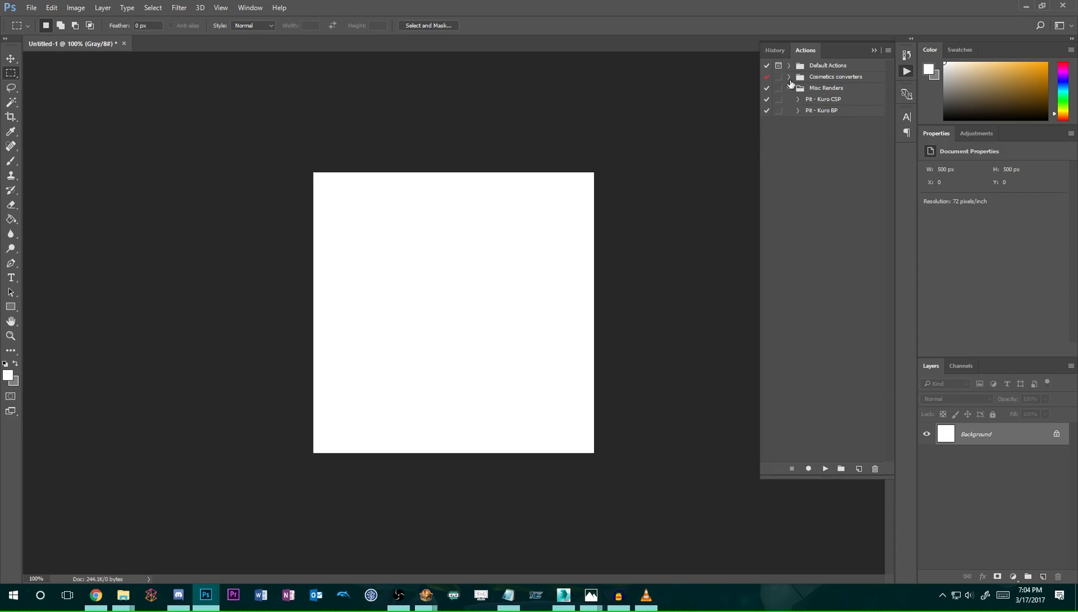
Select the Misc Renders action set and collapse the Actions panel.
left_click(824, 89)
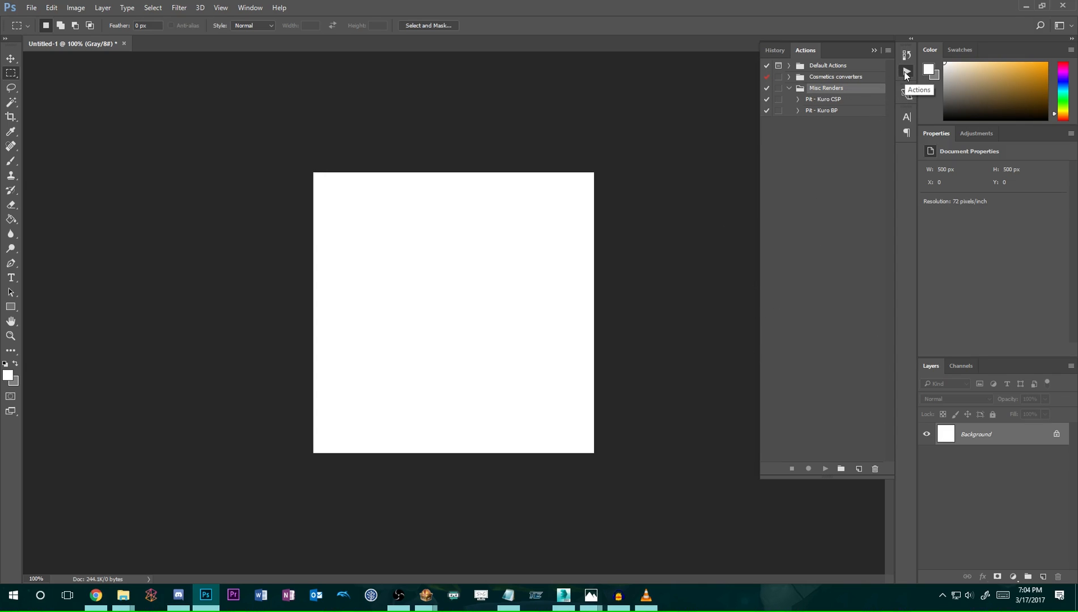
left_click(906, 96)
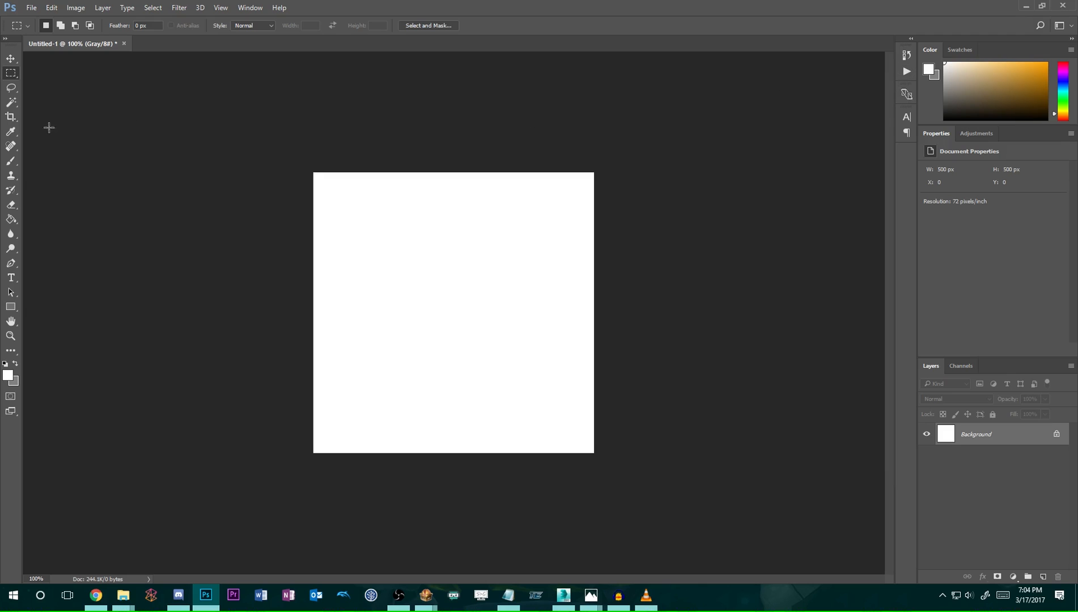
Activate the Crop tool and delete its saved CSP preset.
left_click(11, 118)
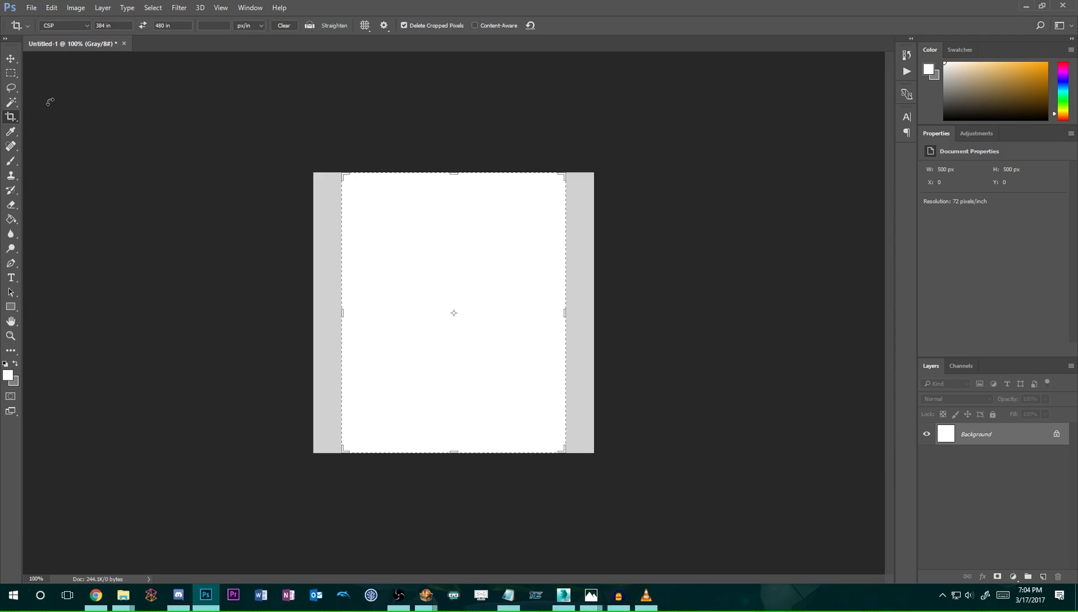
left_click(56, 25)
left_click(78, 169)
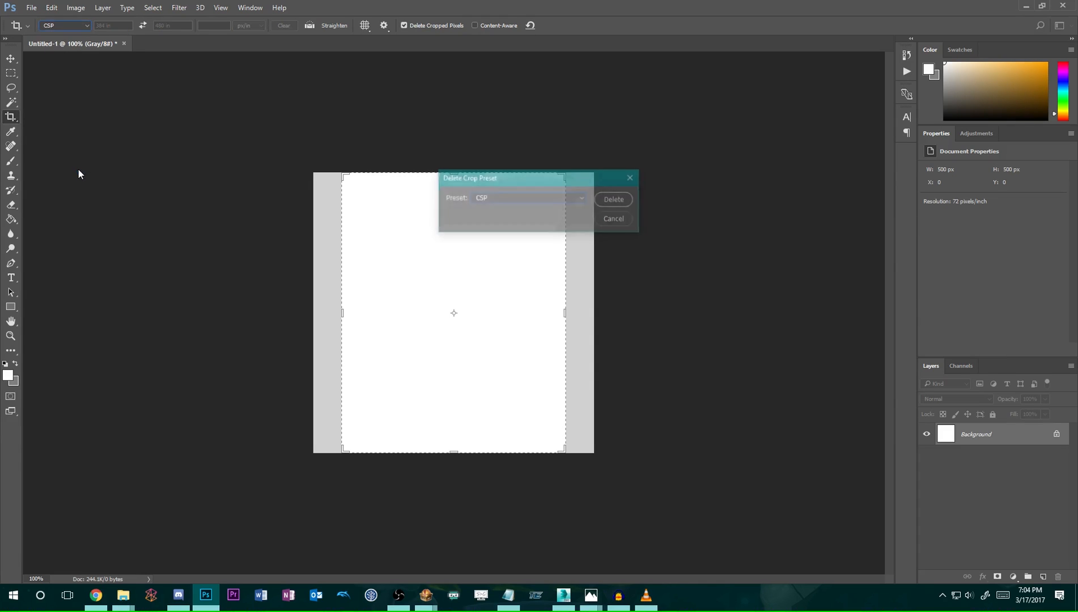
left_click(612, 198)
left_click(528, 225)
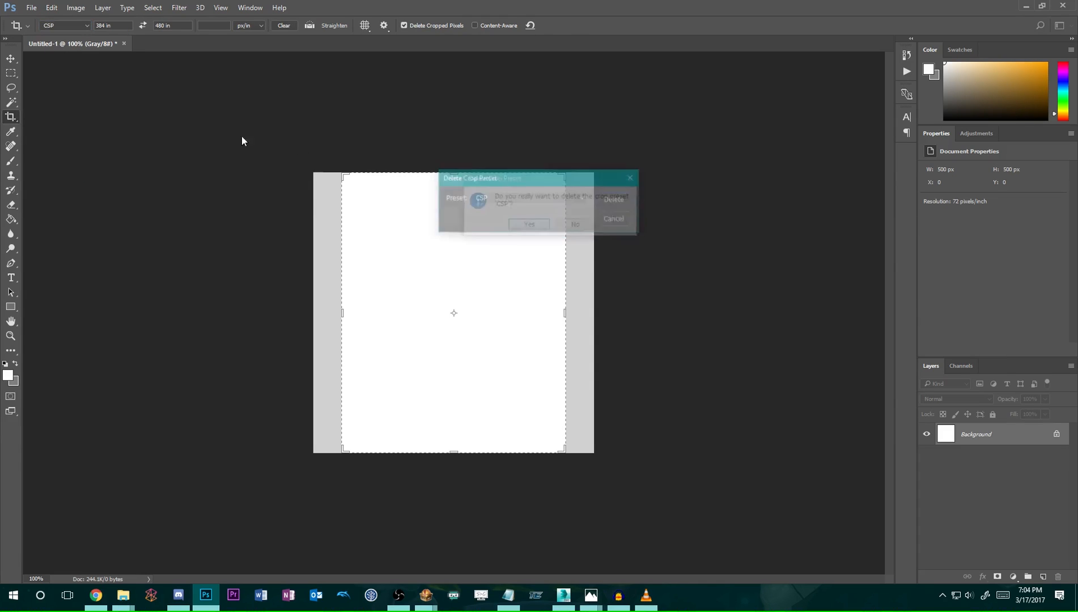
Set the crop to W x H x Resolution and save the 384 x 480 in size as a new crop preset named CSP.
left_click(65, 25)
left_click(72, 35)
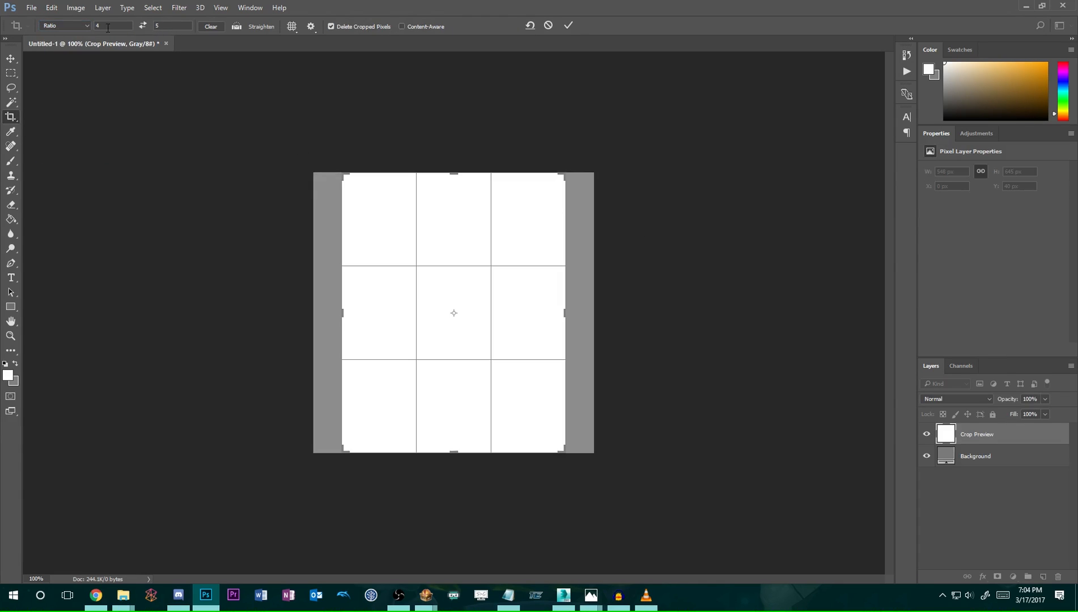
left_click(65, 25)
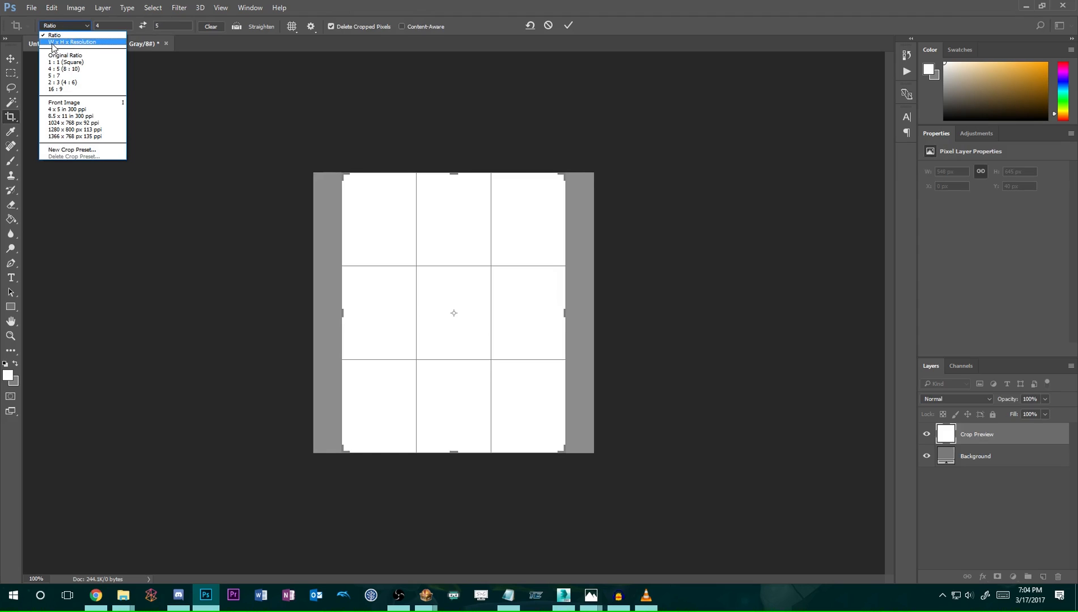
left_click(73, 43)
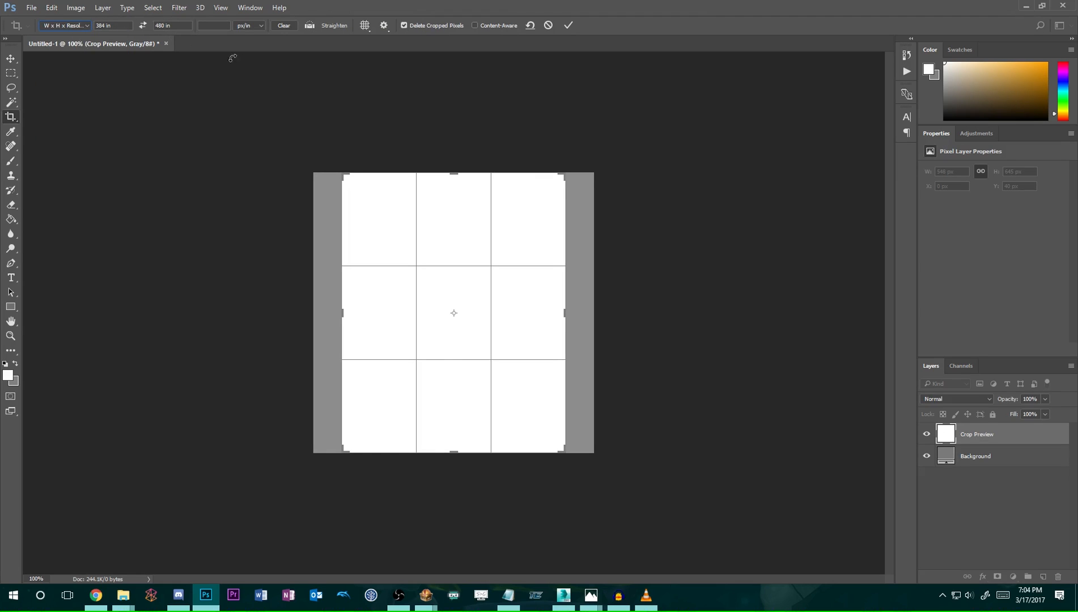
left_click(507, 595)
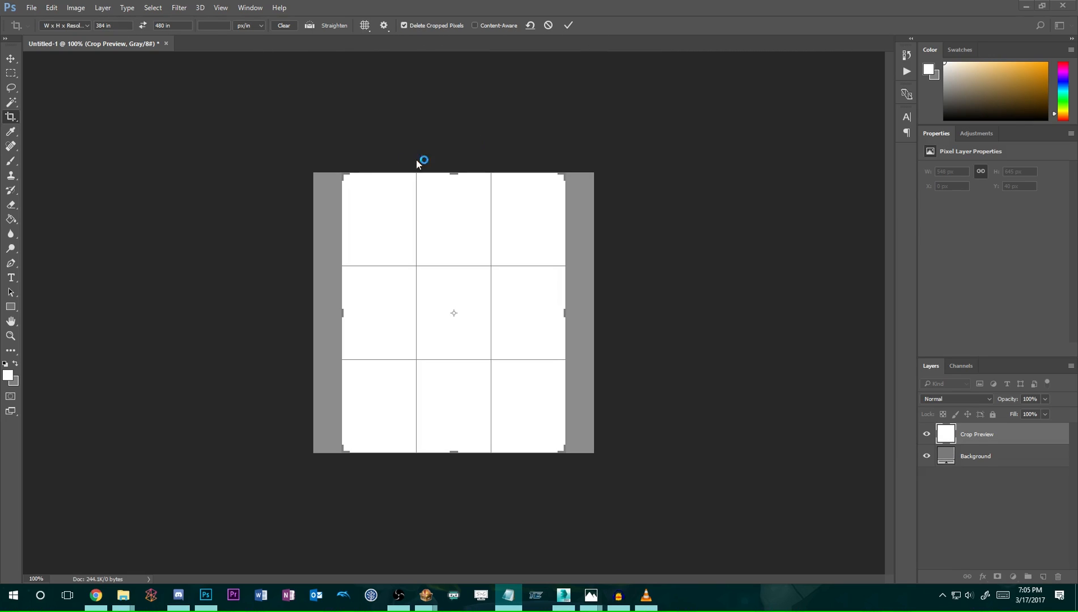
left_click(87, 26)
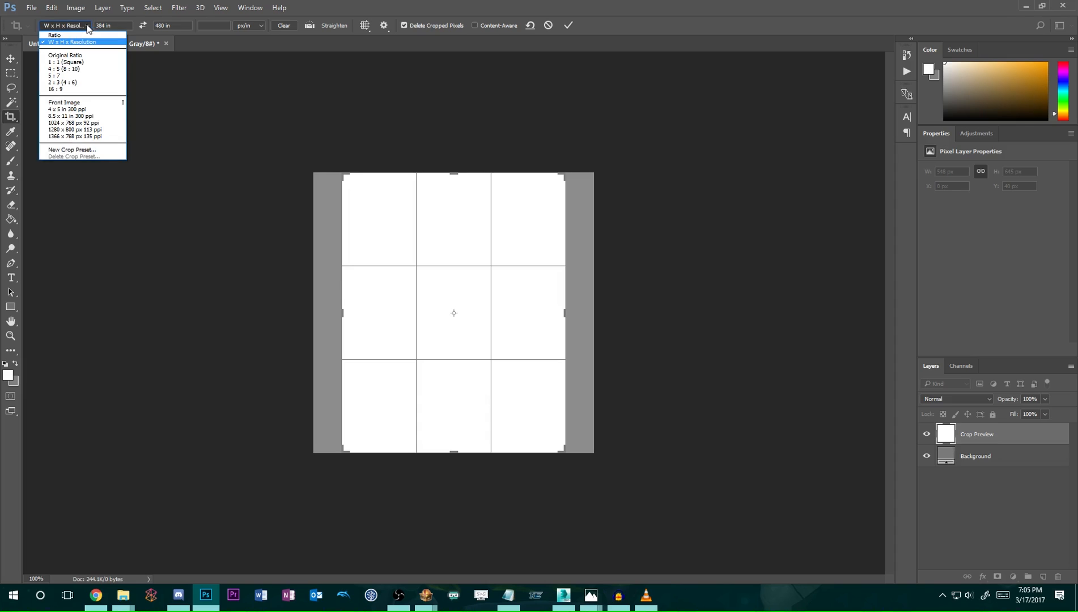
left_click(72, 150)
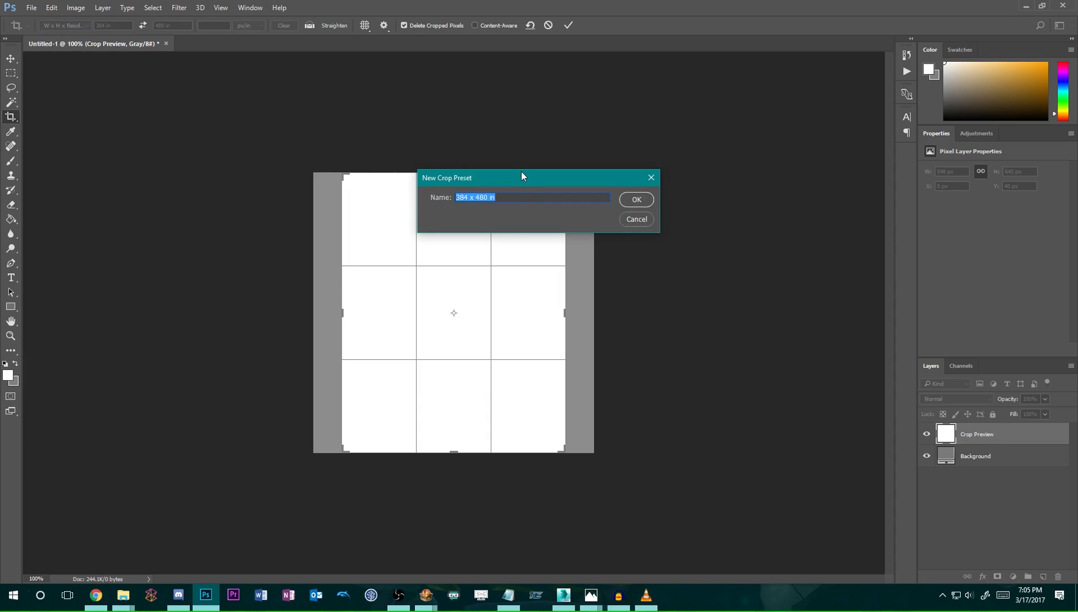
type("CSP")
left_click(636, 201)
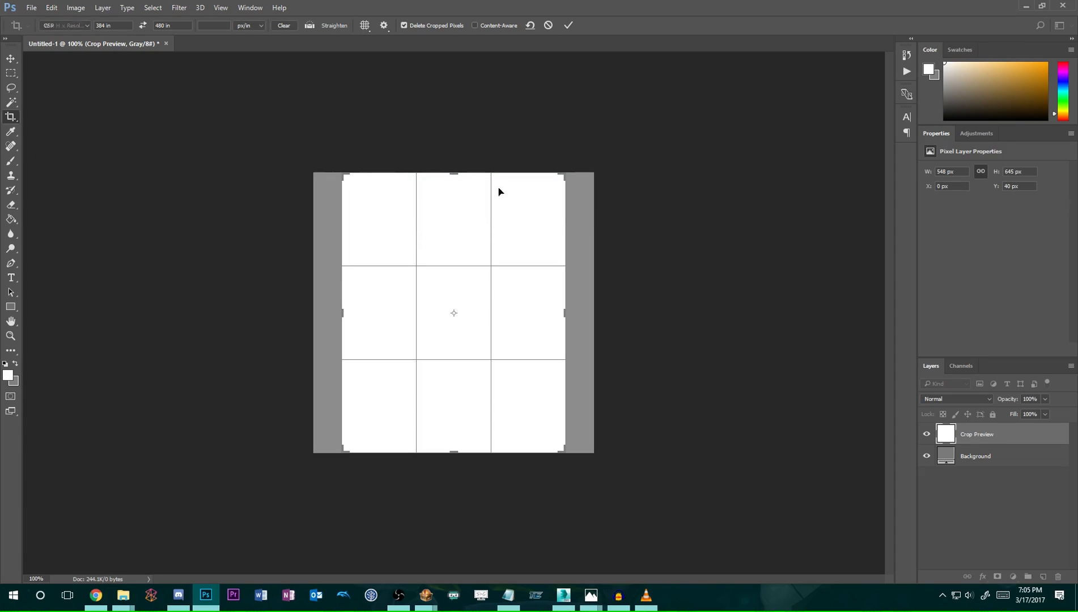
Return the crop to W x H x Resolution and set its size to 144 in wide by 168 in high.
left_click(68, 26)
left_click(71, 42)
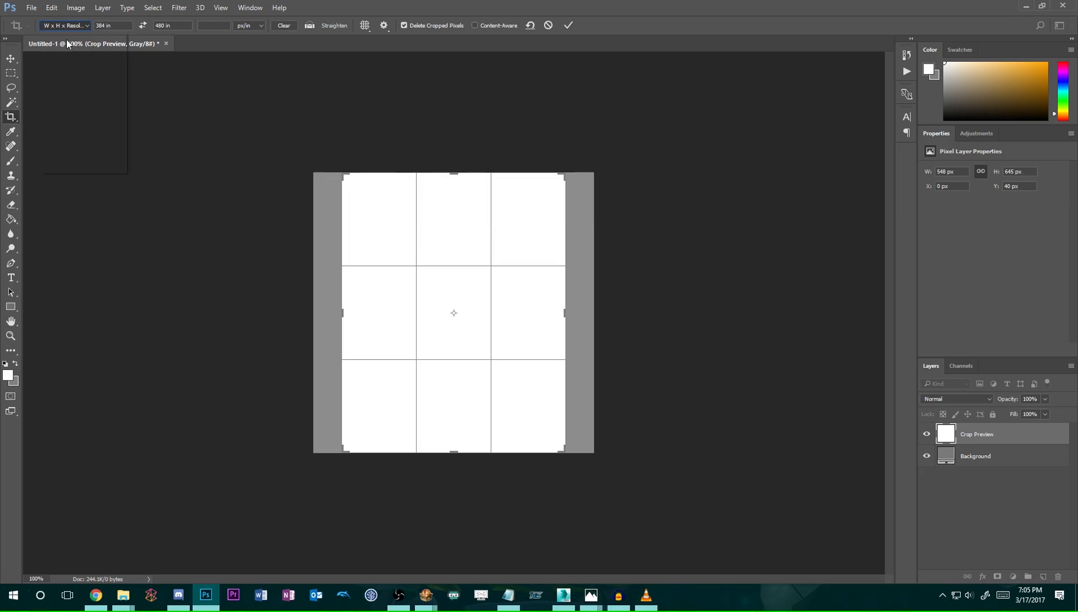
left_click(97, 26)
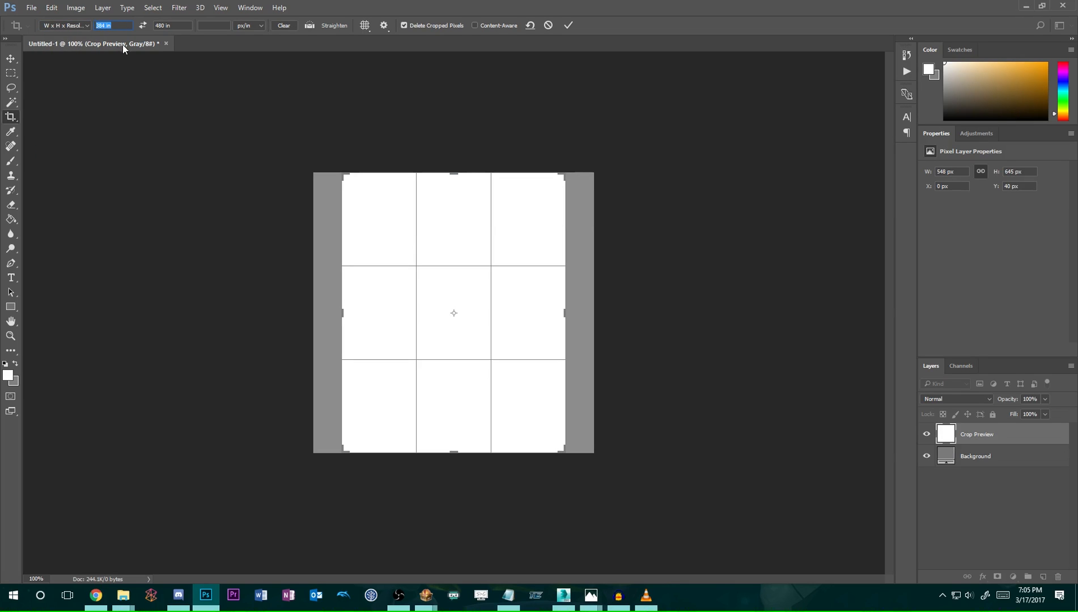
type("144")
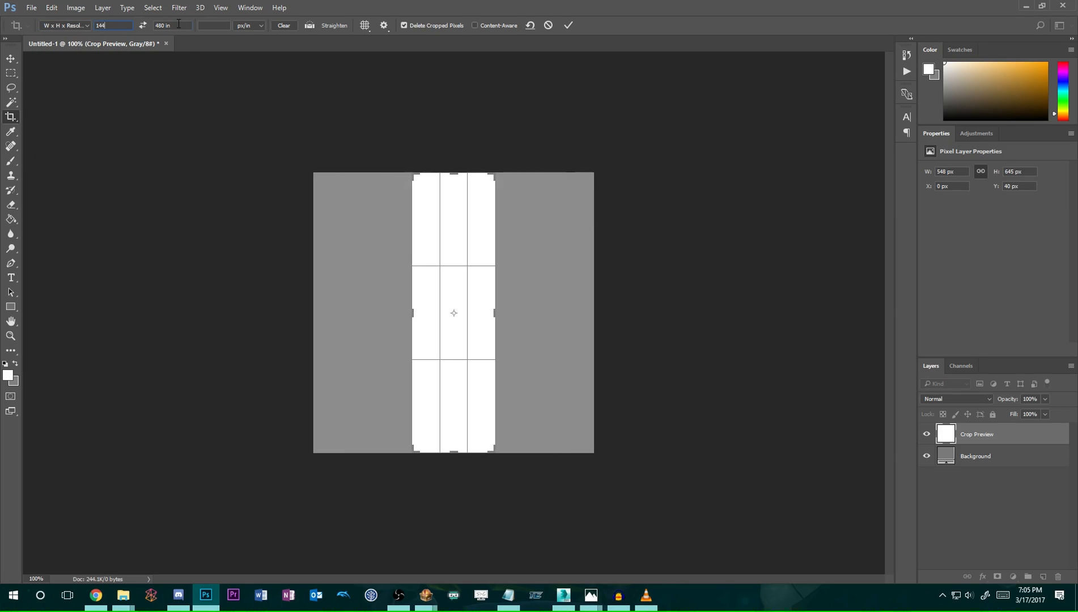
left_click(179, 24)
type("168")
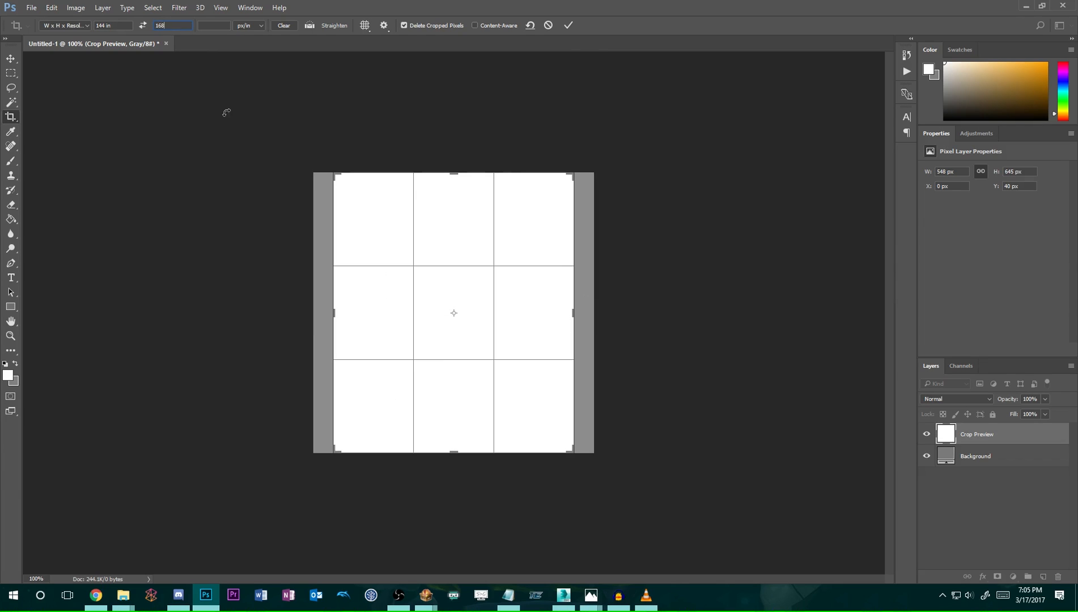
Save the current crop size as a new crop preset named BP.
left_click(65, 25)
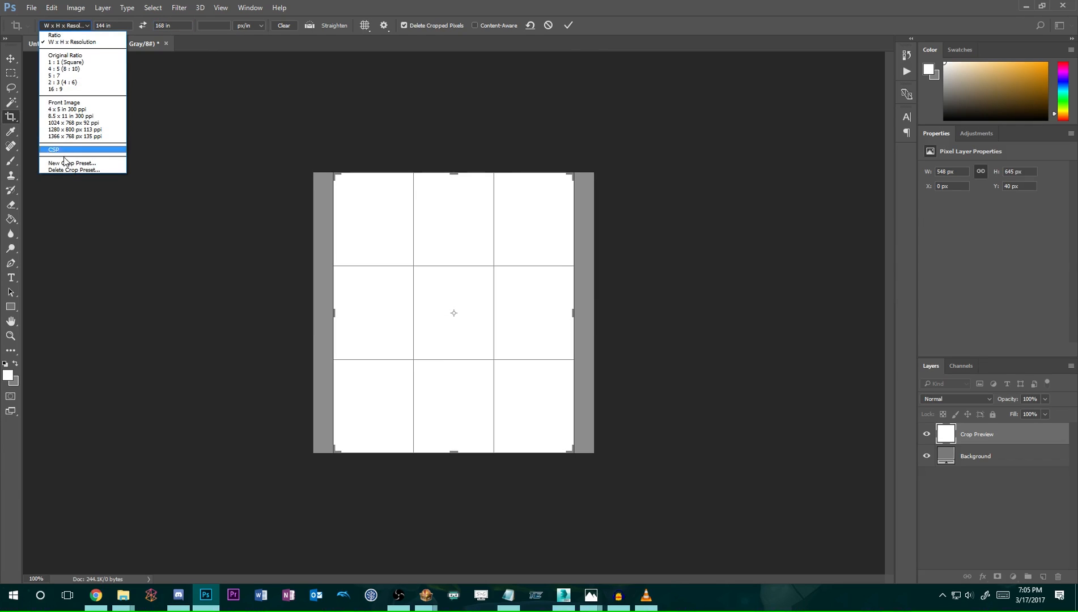
left_click(108, 163)
type("BP")
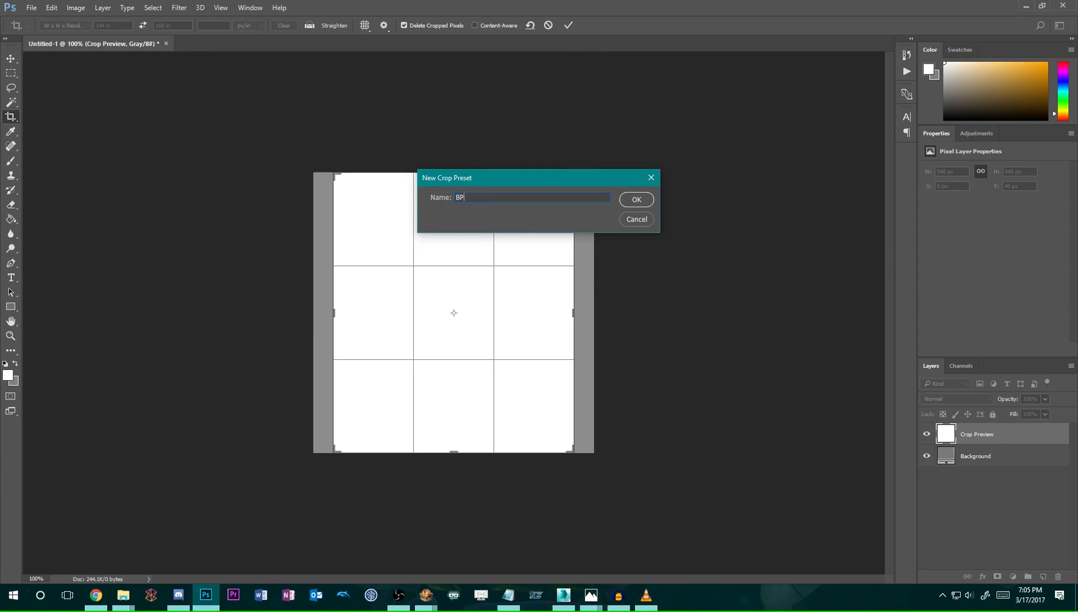
left_click(630, 201)
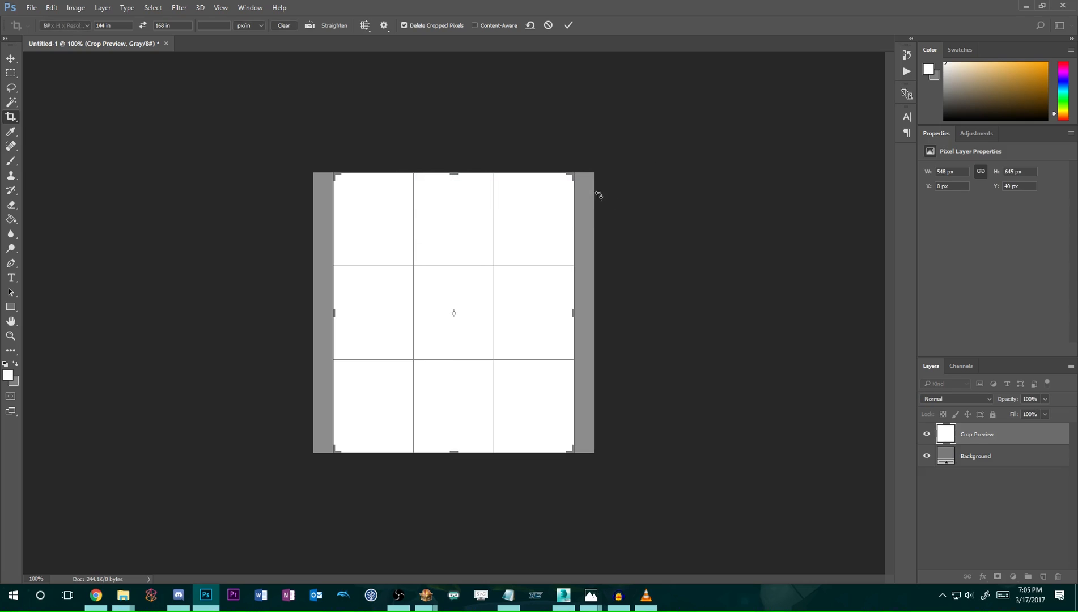
Choose the CSP crop preset and leave for the Move tool without cropping the image.
left_click(66, 26)
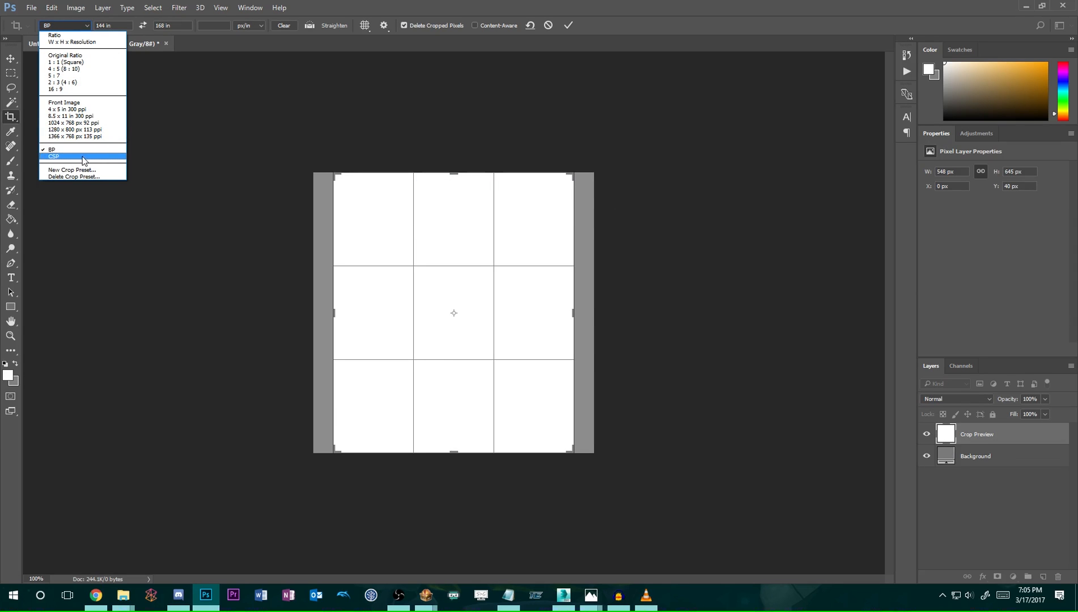
left_click(80, 158)
left_click(8, 63)
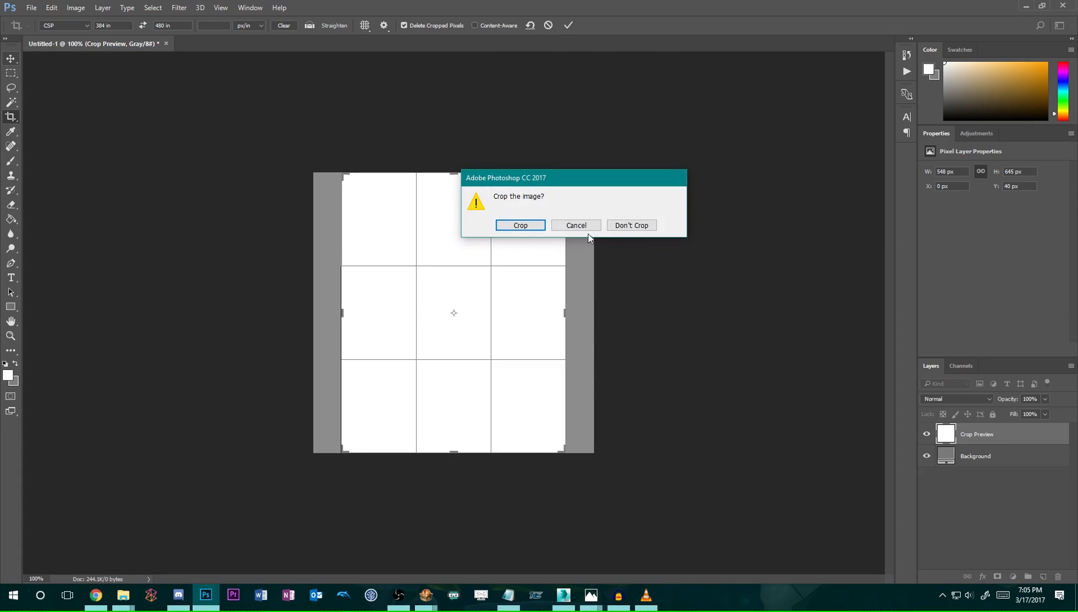
left_click(613, 226)
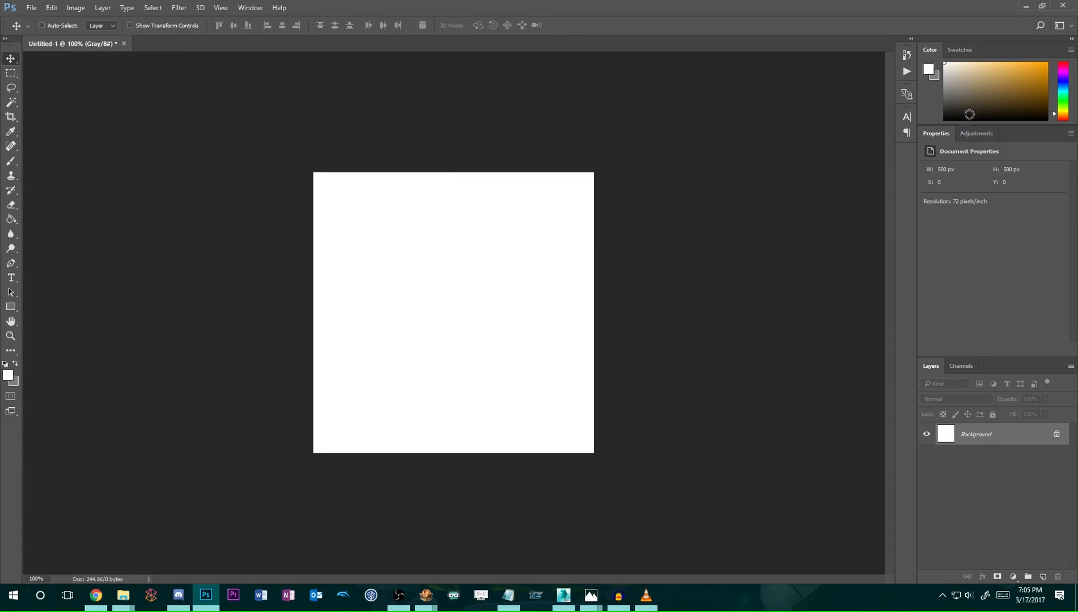
Show the Actions panel again and view the Image Size settings without changing them.
left_click(906, 72)
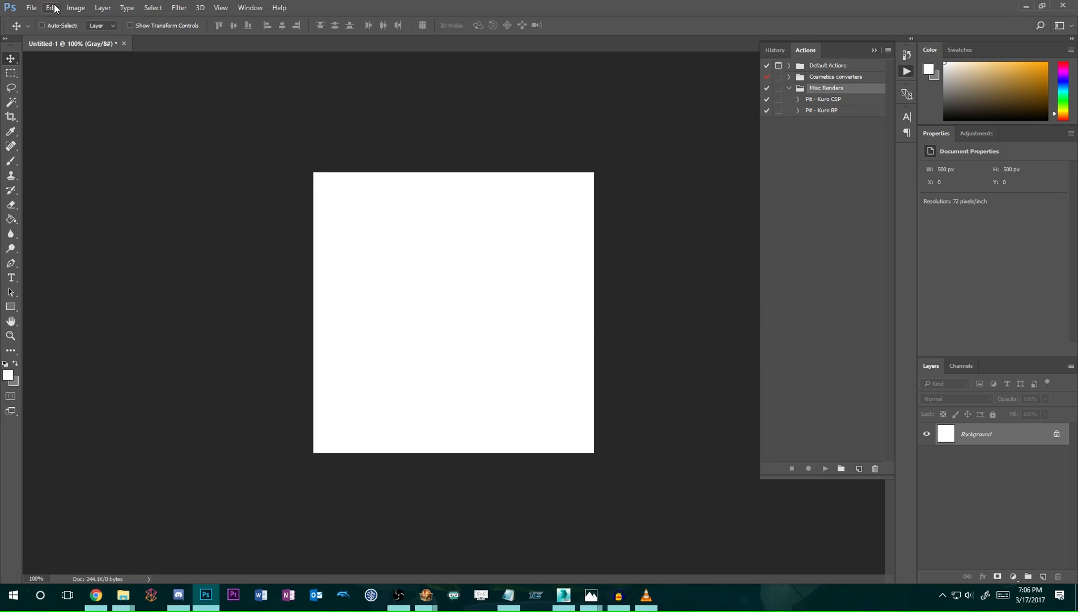
left_click(74, 8)
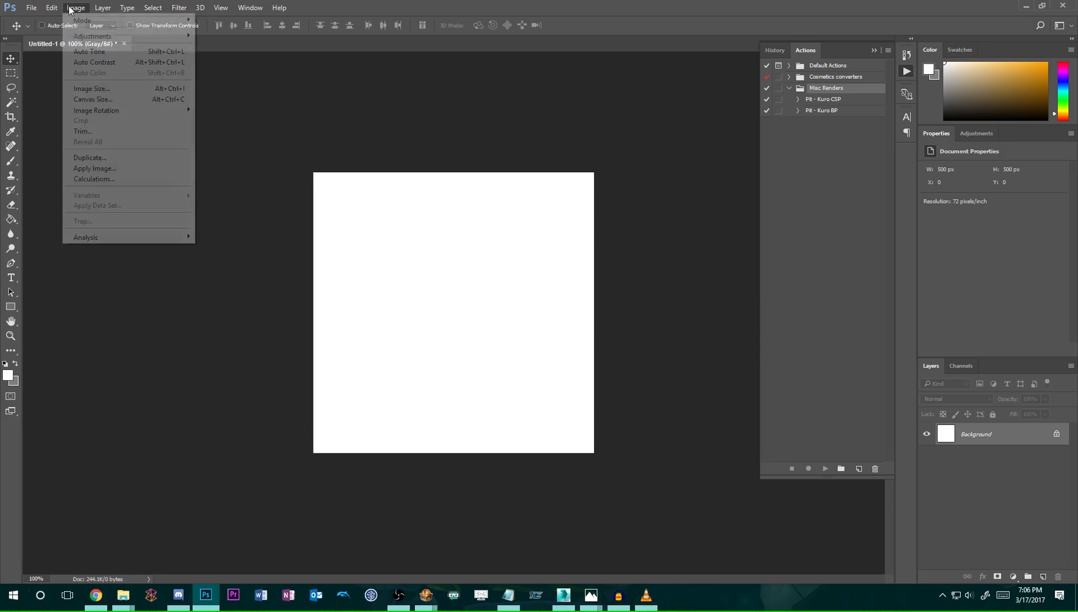
left_click(91, 88)
left_click(479, 290)
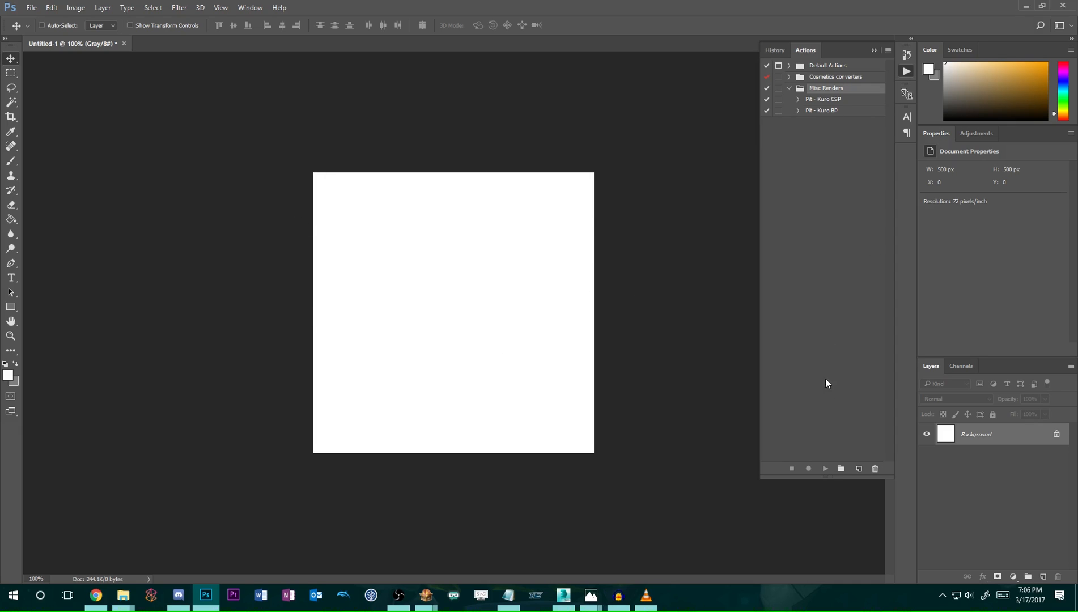
Create a new action named Resize to HD CSP in the Misc Renders set and start recording.
left_click(859, 470)
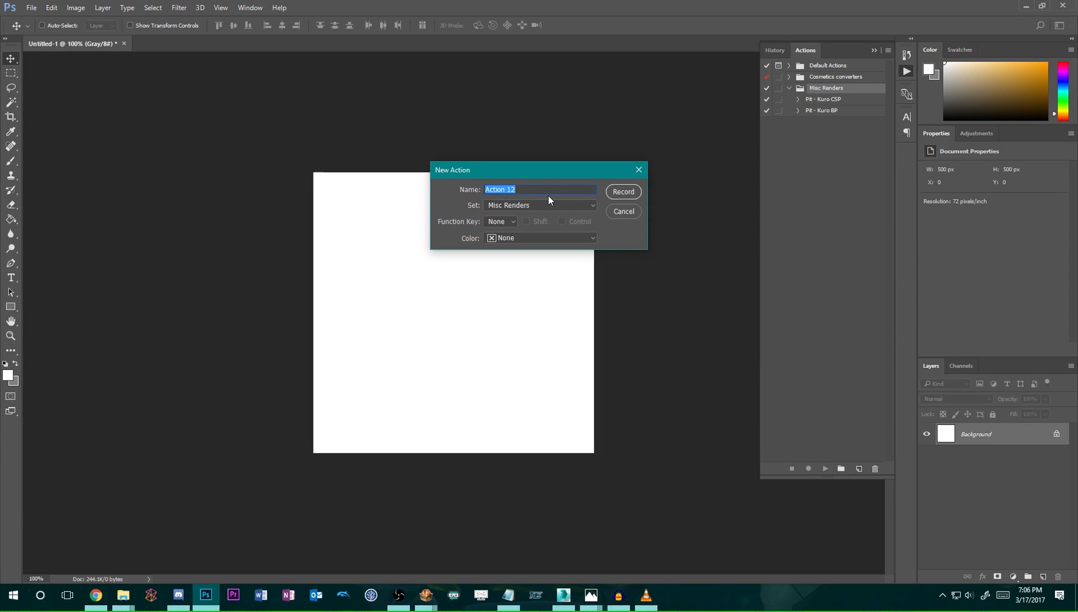
type("Resize to HD CSP")
left_click(623, 192)
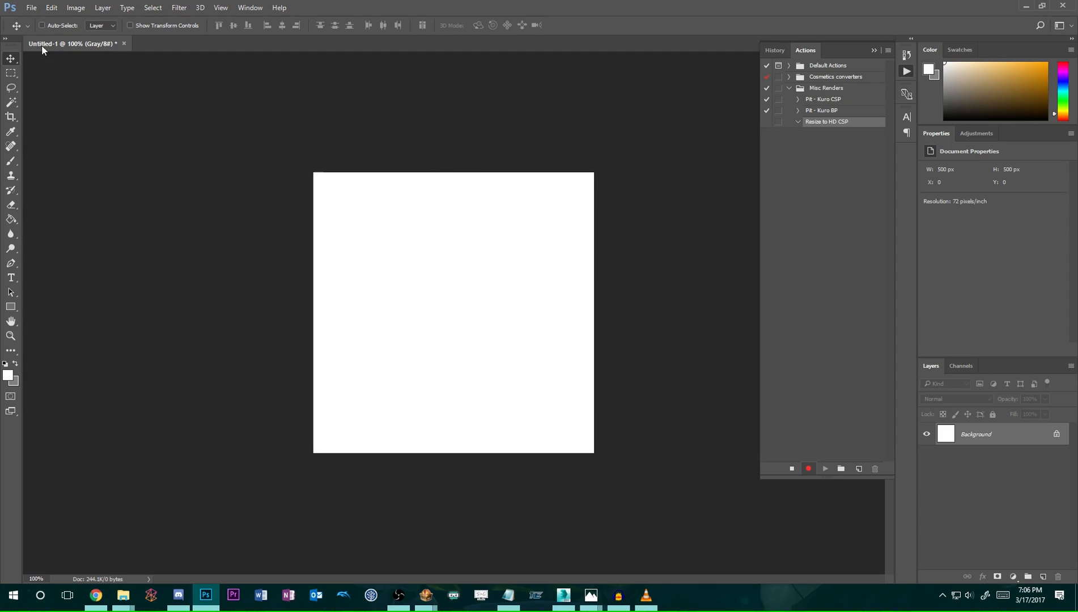
Resize the image to 384 pixels wide by 480 pixels high and stop recording the action.
key("b")
left_click(76, 7)
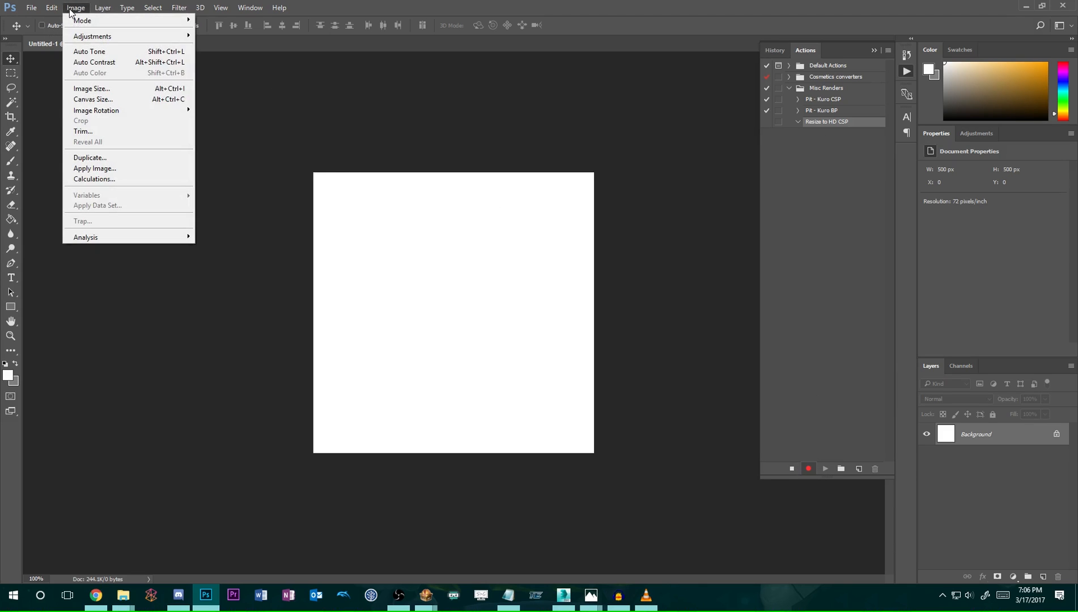
left_click(98, 86)
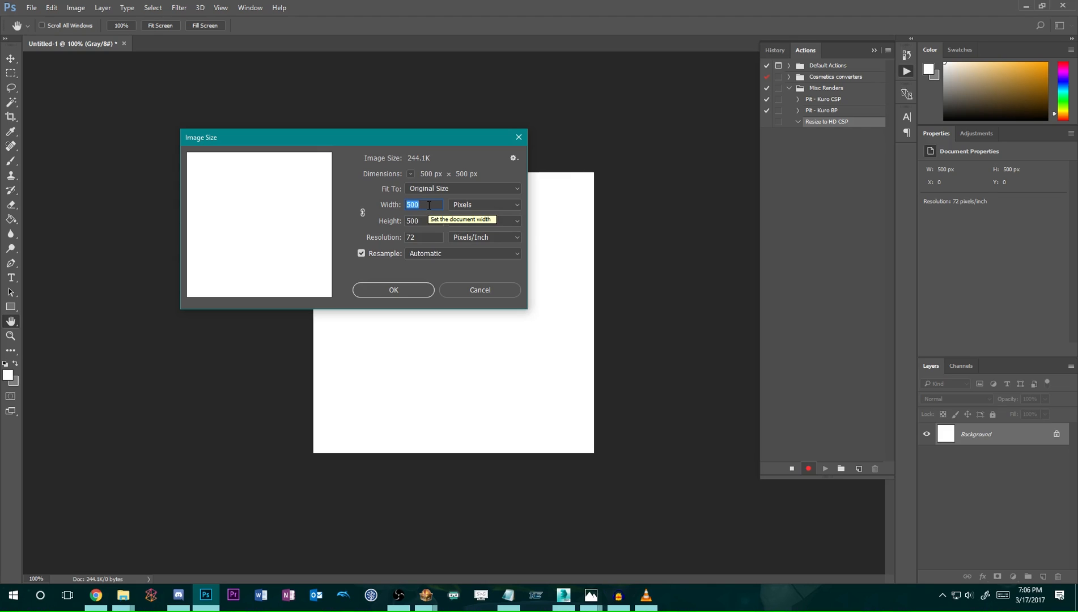
type("384")
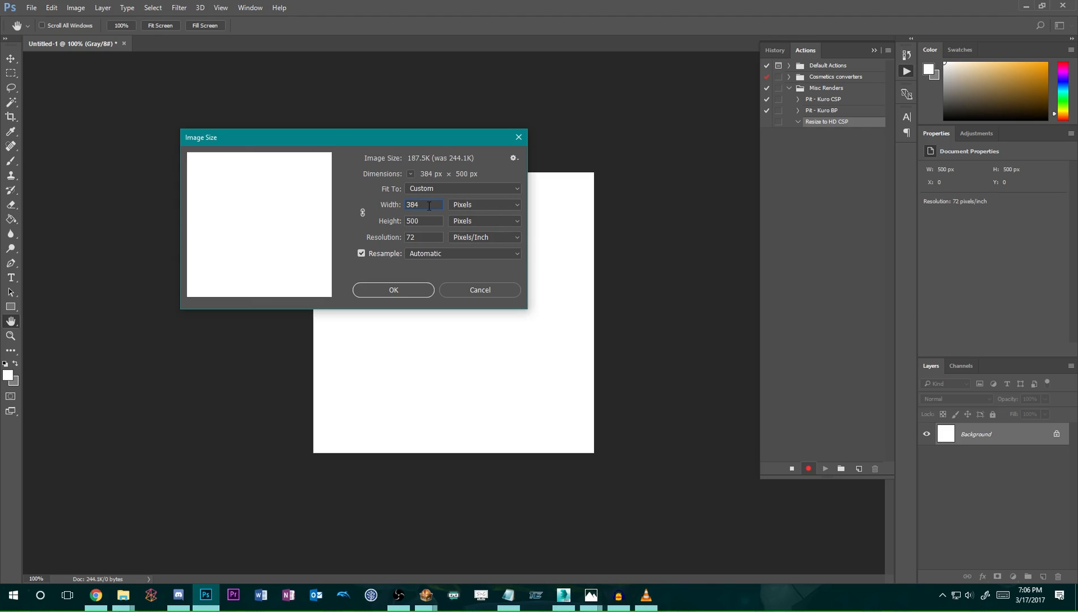
left_click(428, 221)
type("480")
left_click(395, 291)
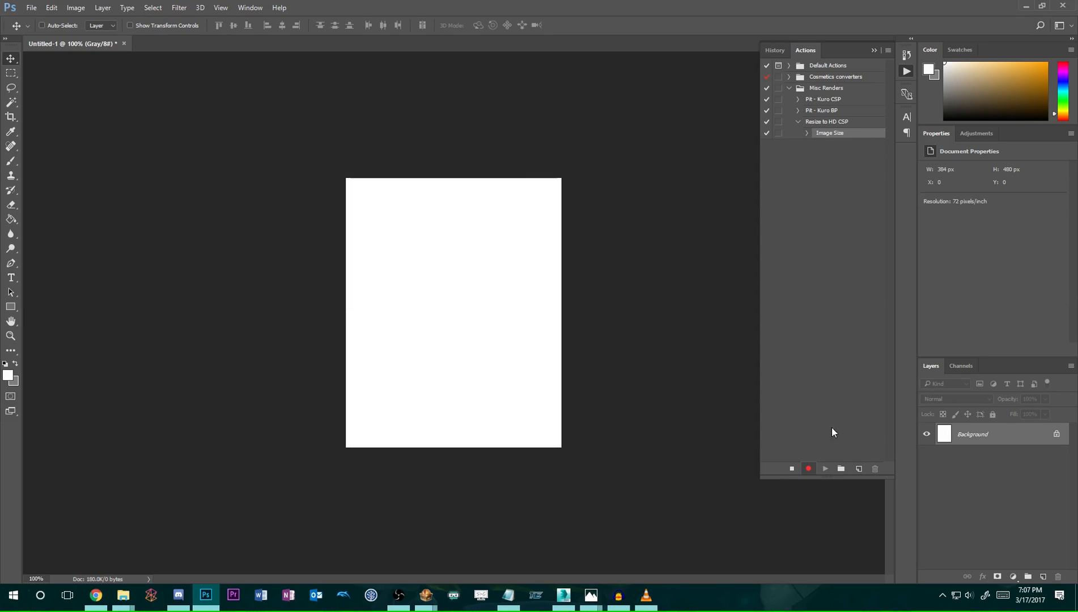
left_click(792, 469)
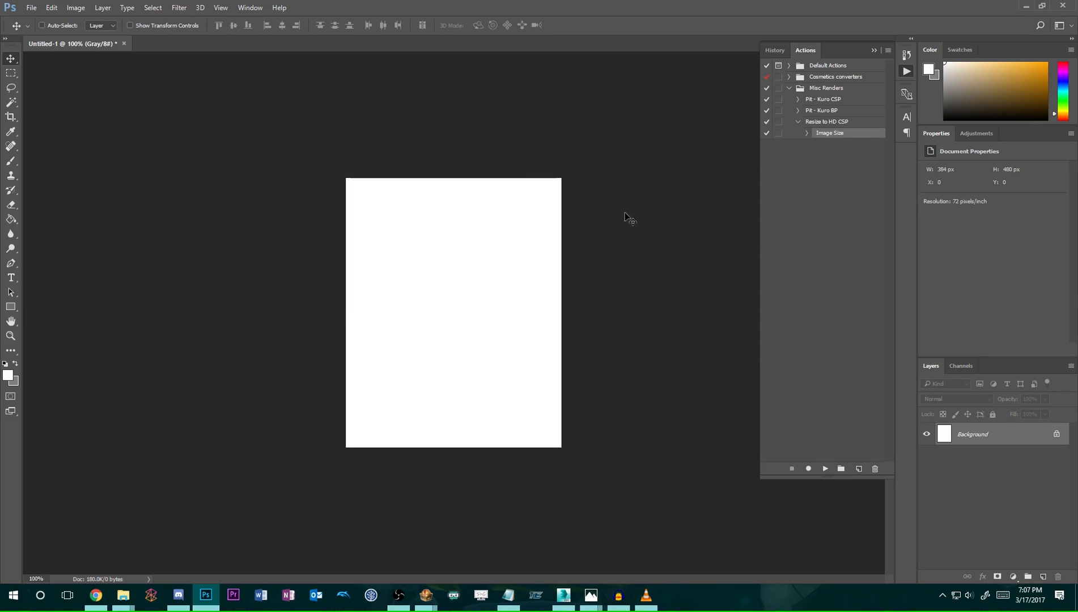
Examine the recorded Image Size parameters, collapse their details and select the Resize to HD CSP action.
left_click(806, 133)
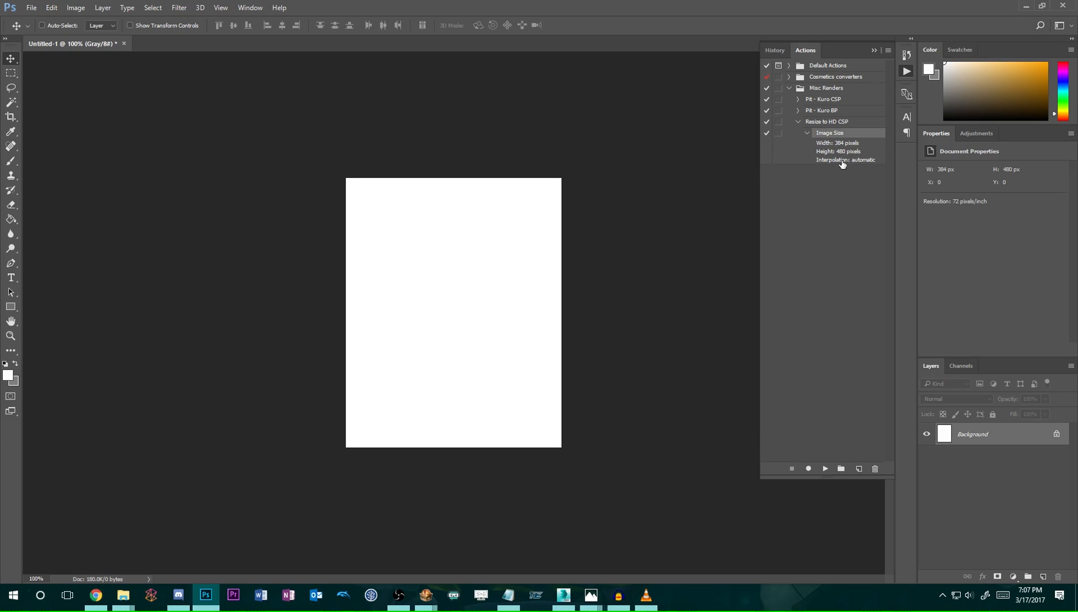
left_click(807, 133)
left_click(798, 123)
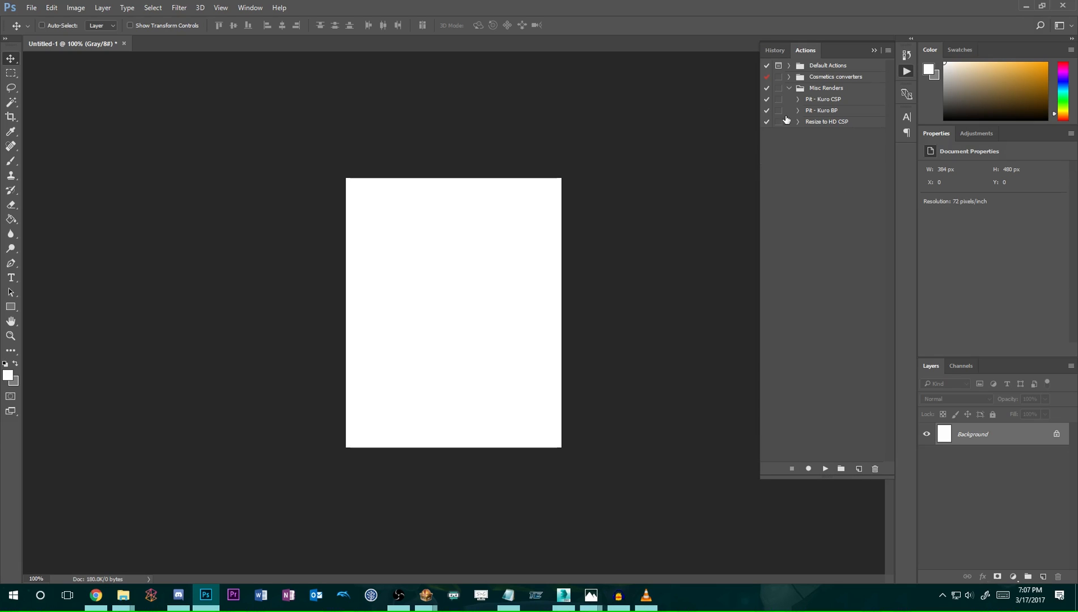
left_click(839, 121)
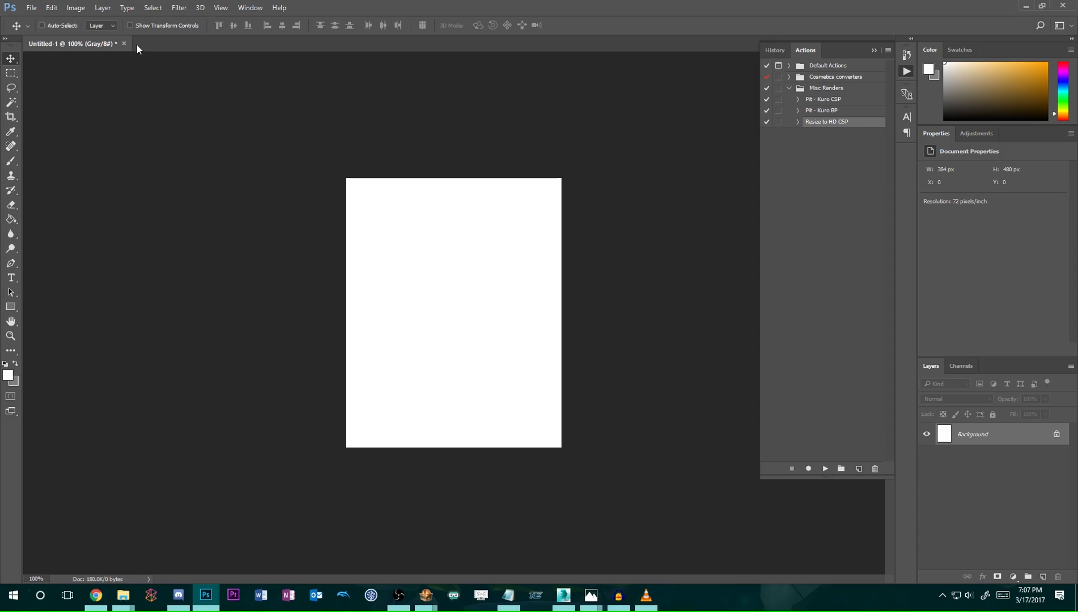
Undo the recorded image resize, and test the Resize to HD CSP action, reverting the image after the test.
key("ctrl")
key("ctrl+z")
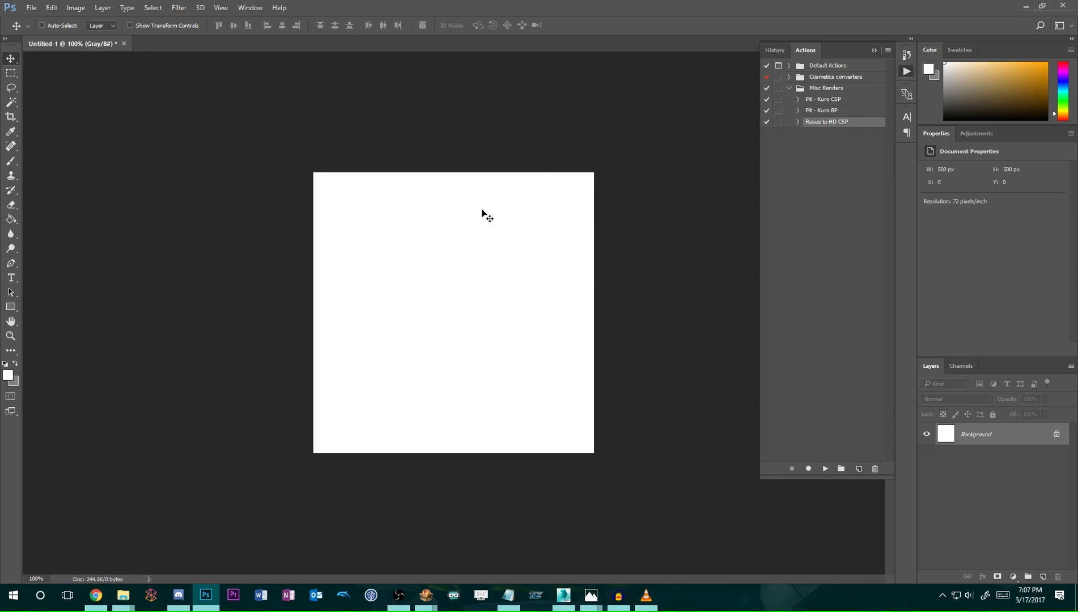
left_click(825, 469)
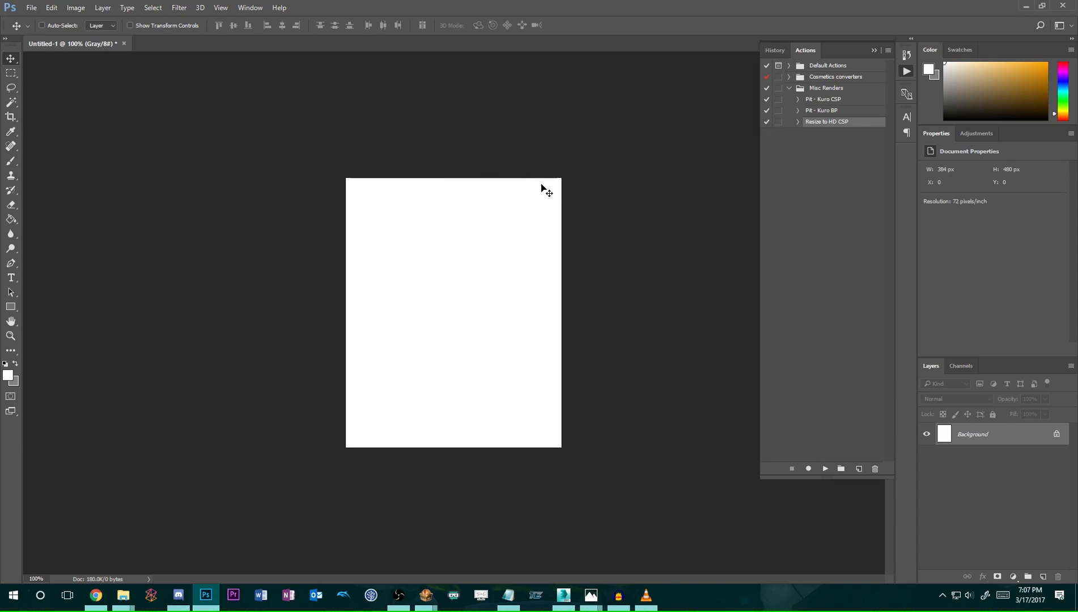
key("ctrl+z")
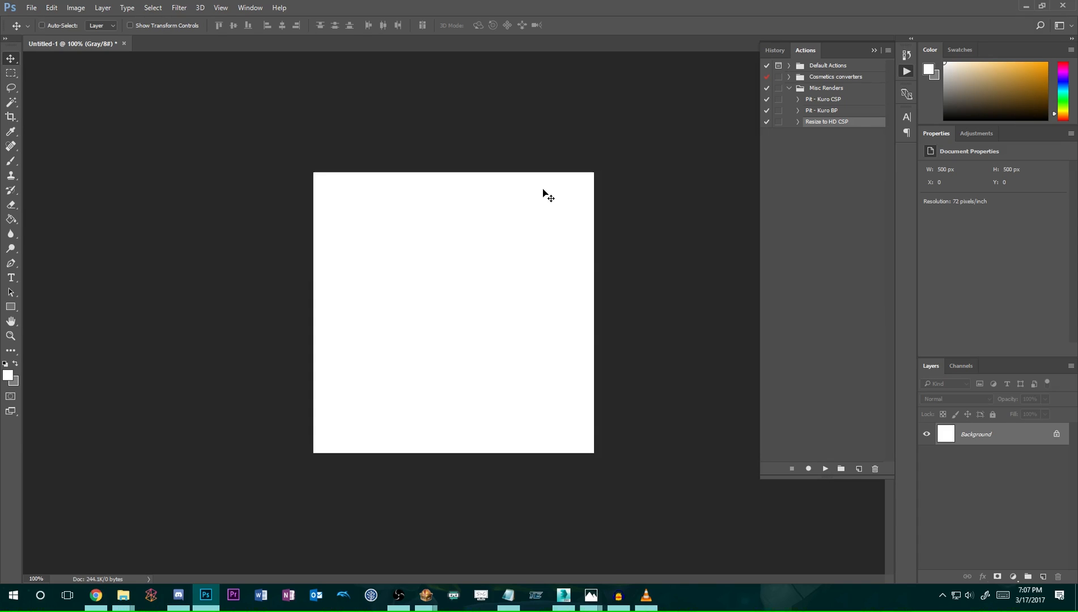
Create a new action named Resize to HD BP in the Misc Renders set and start recording.
left_click(824, 89)
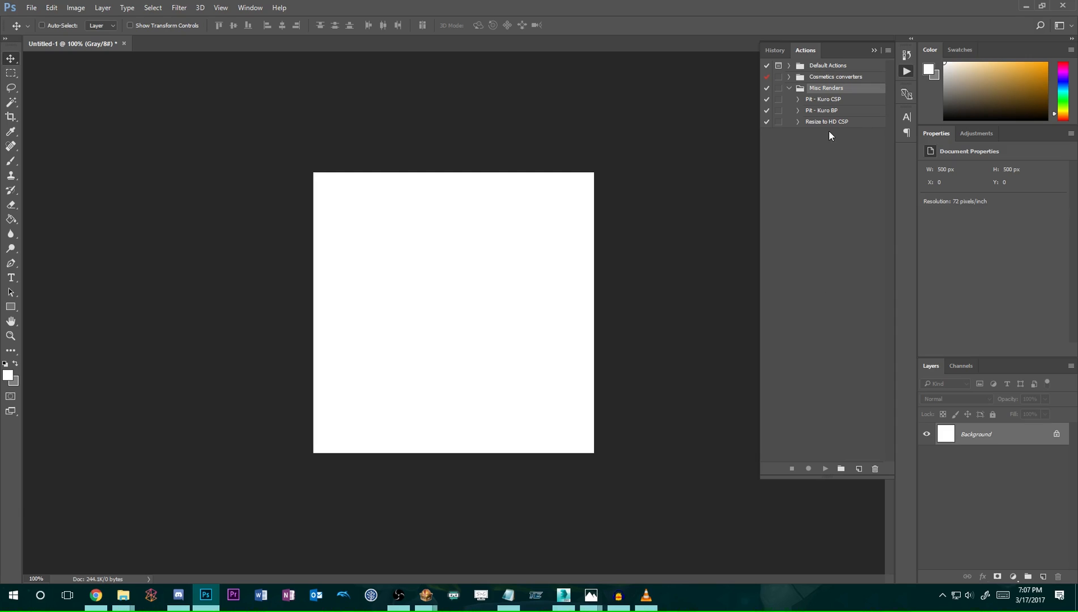
left_click(858, 469)
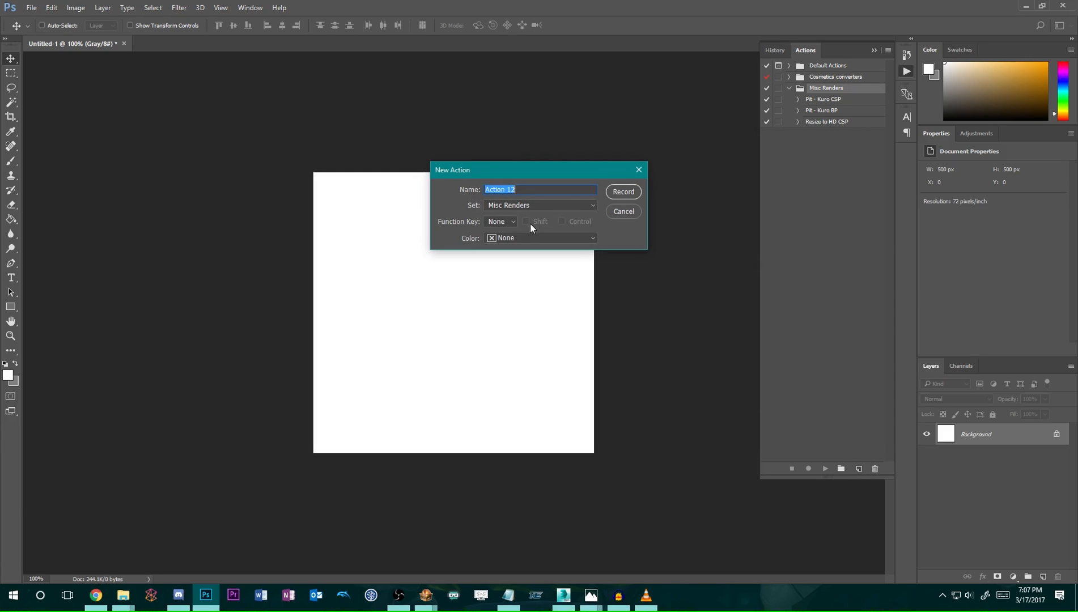
type("Resize to HD BP")
left_click(632, 195)
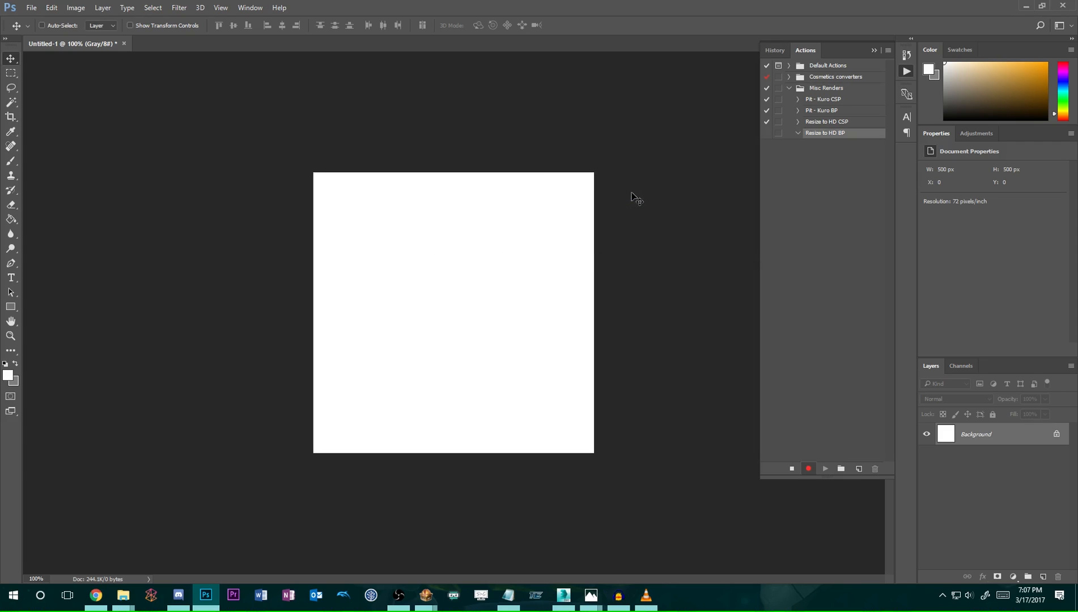
Resize the image to 144 pixels wide by 168 pixels high and stop recording the action.
left_click(76, 8)
left_click(100, 88)
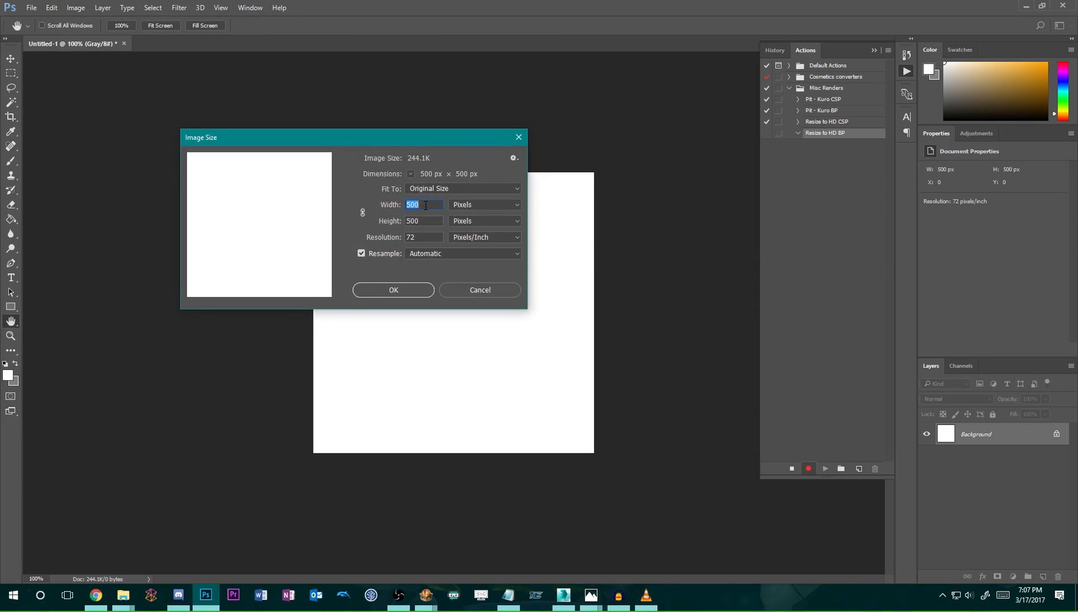
type("144")
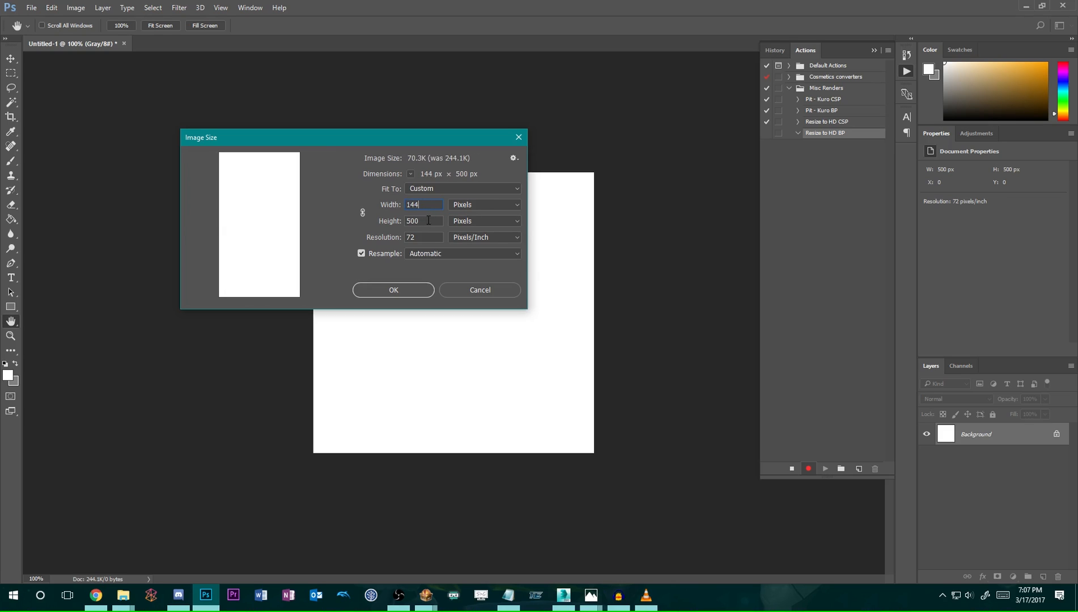
type("168")
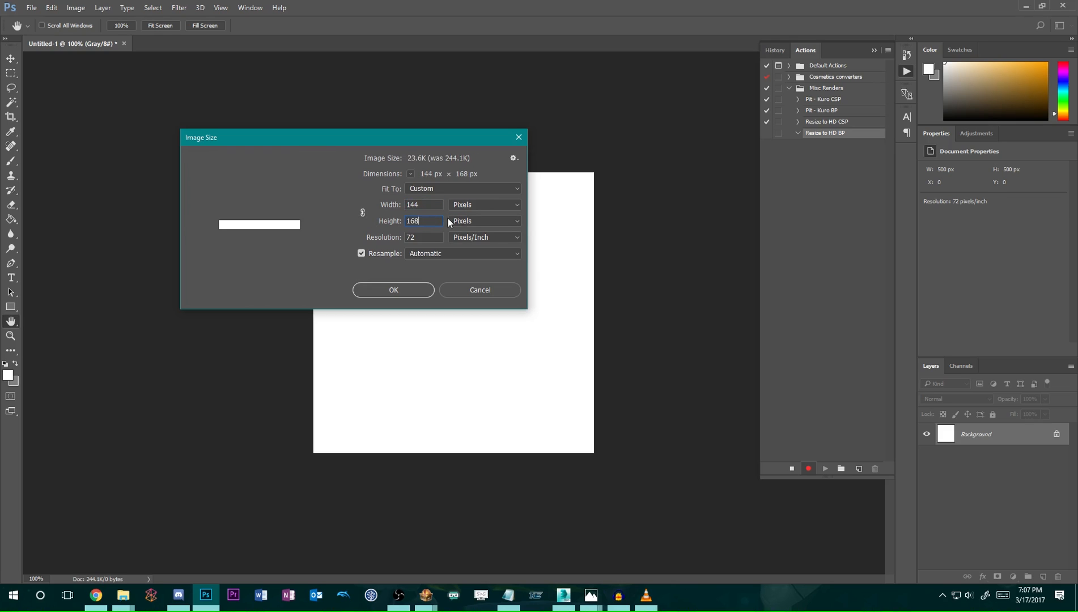
left_click(394, 290)
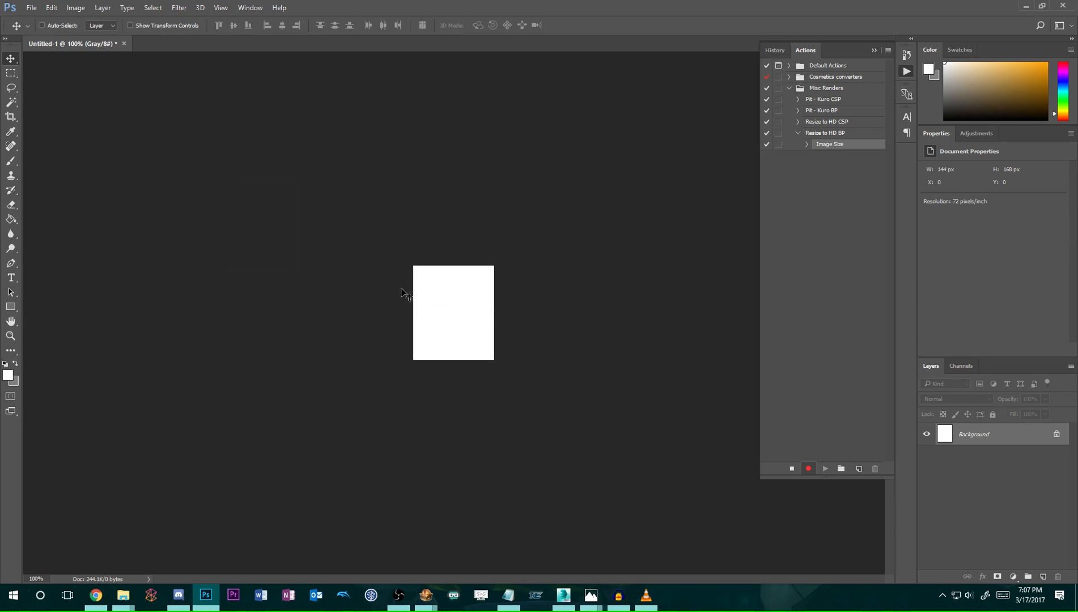
left_click(792, 468)
Review the Image Size parameters recorded in Resize to HD BP and undo the image resize.
left_click(807, 145)
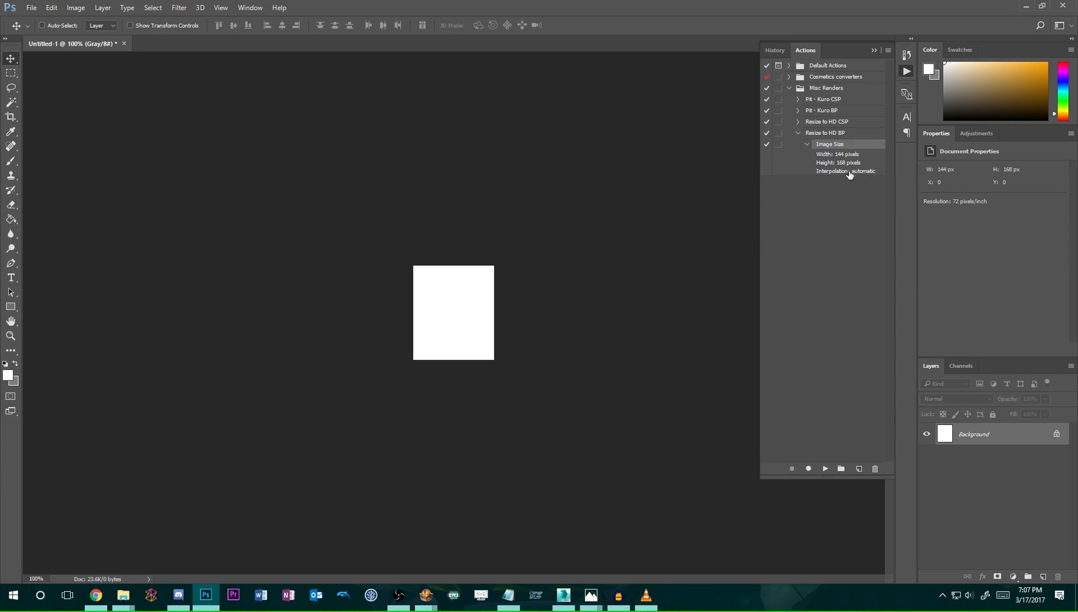
left_click(798, 133)
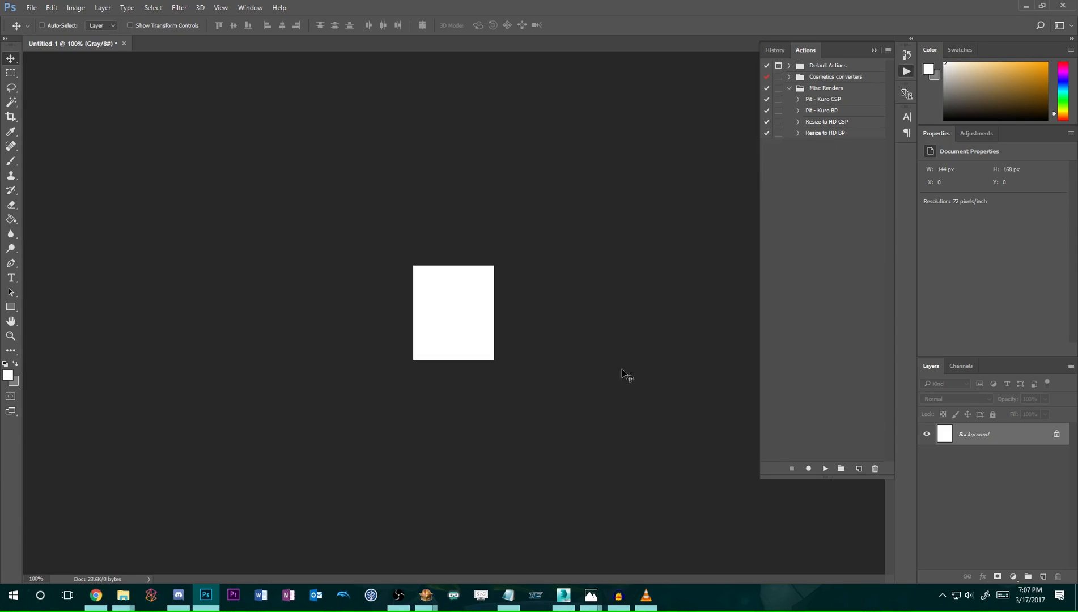
key("ctrl+z")
Test the Resize to HD BP action on the blank image and undo its resize.
left_click(820, 137)
left_click(816, 299)
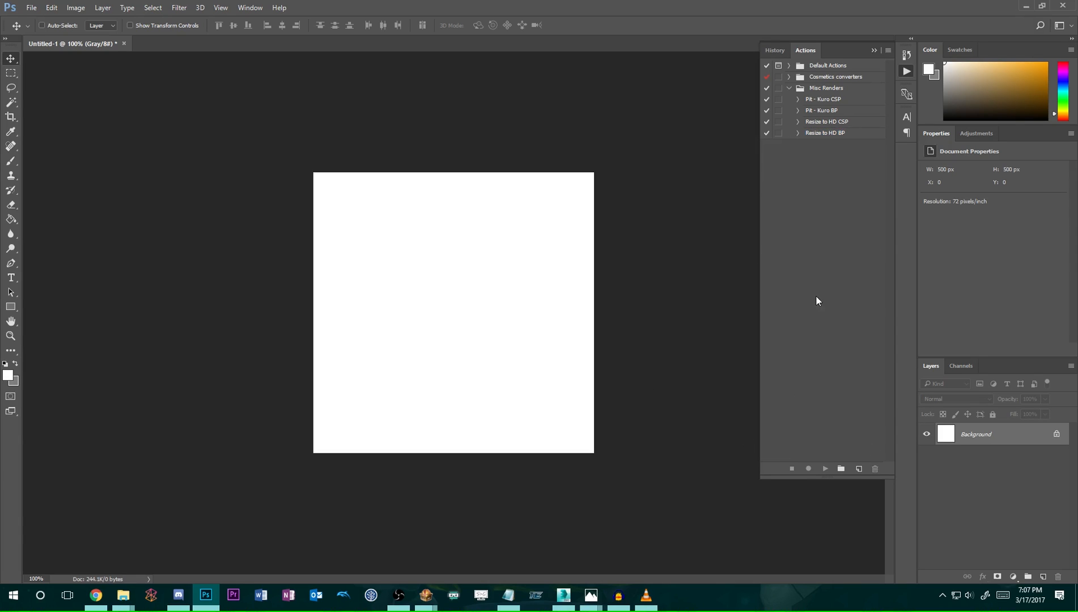
left_click(852, 135)
left_click(825, 469)
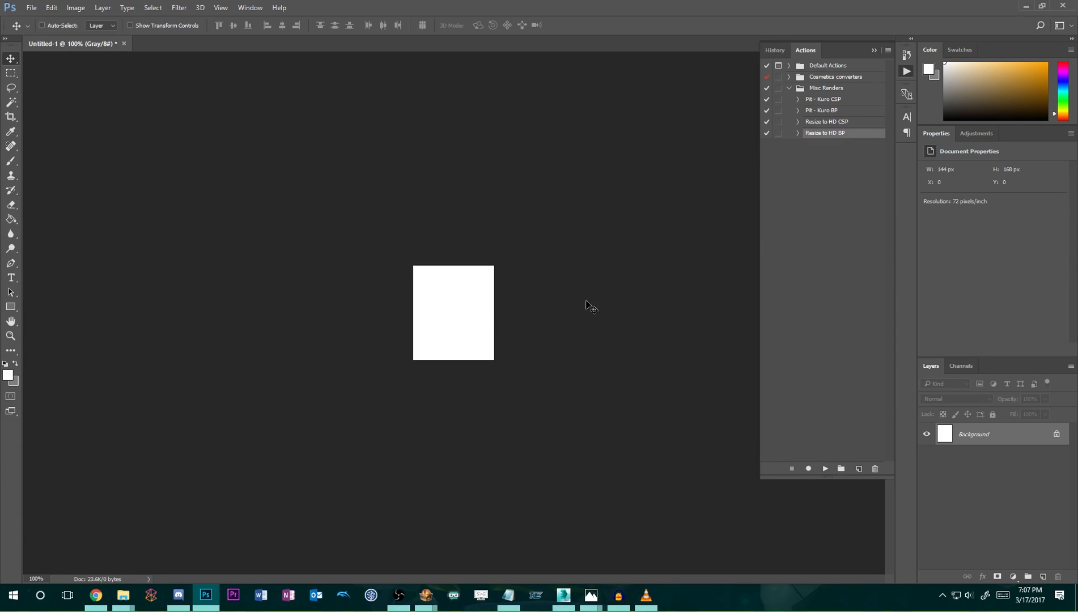
key("ctrl+z")
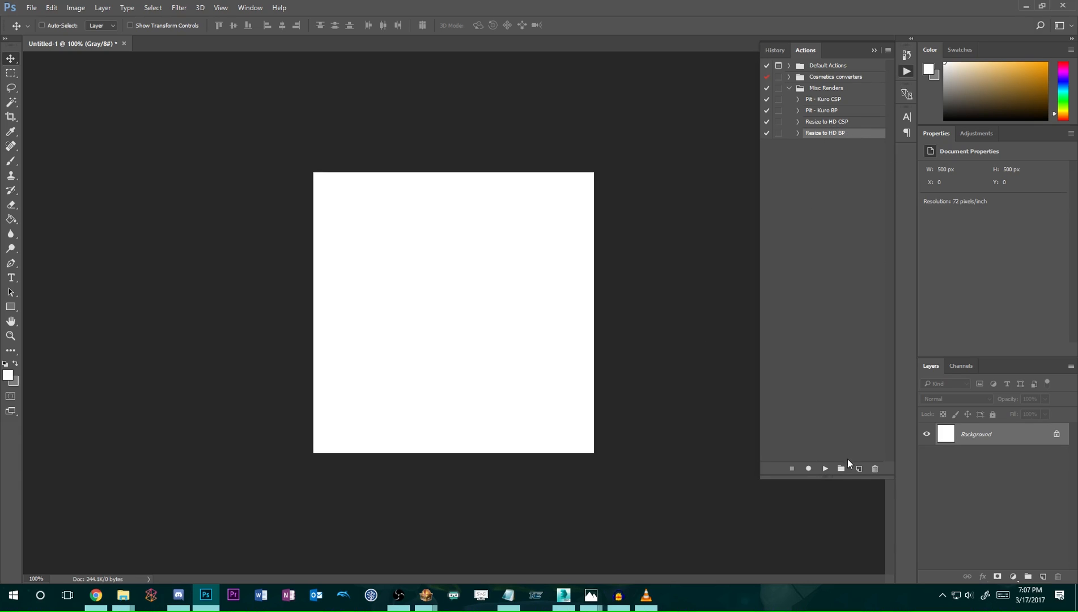
Create a new action named Resize to Native CSP in the Misc Renders set and start recording.
left_click(858, 469)
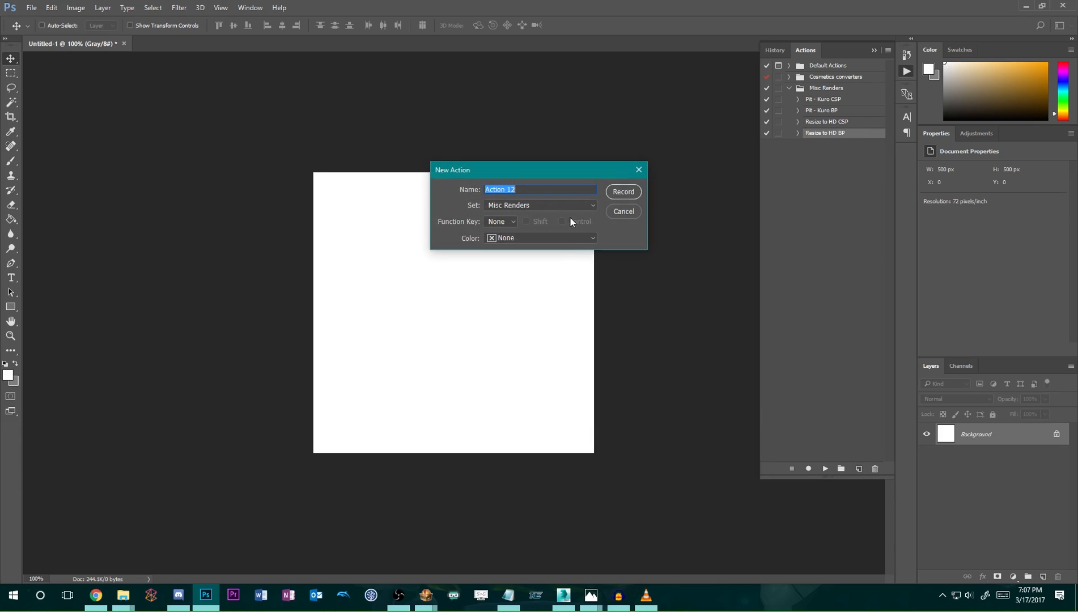
type("Resize to Native CSP")
left_click(623, 192)
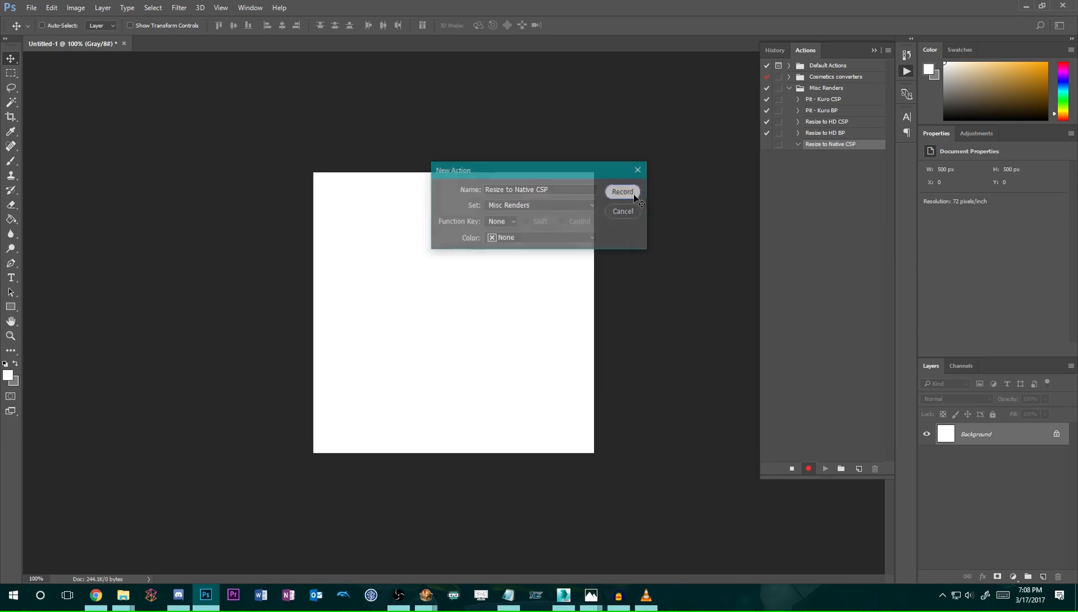
Resize the image to 128 pixels wide by 160 pixels high and stop recording the action.
left_click(76, 8)
left_click(89, 89)
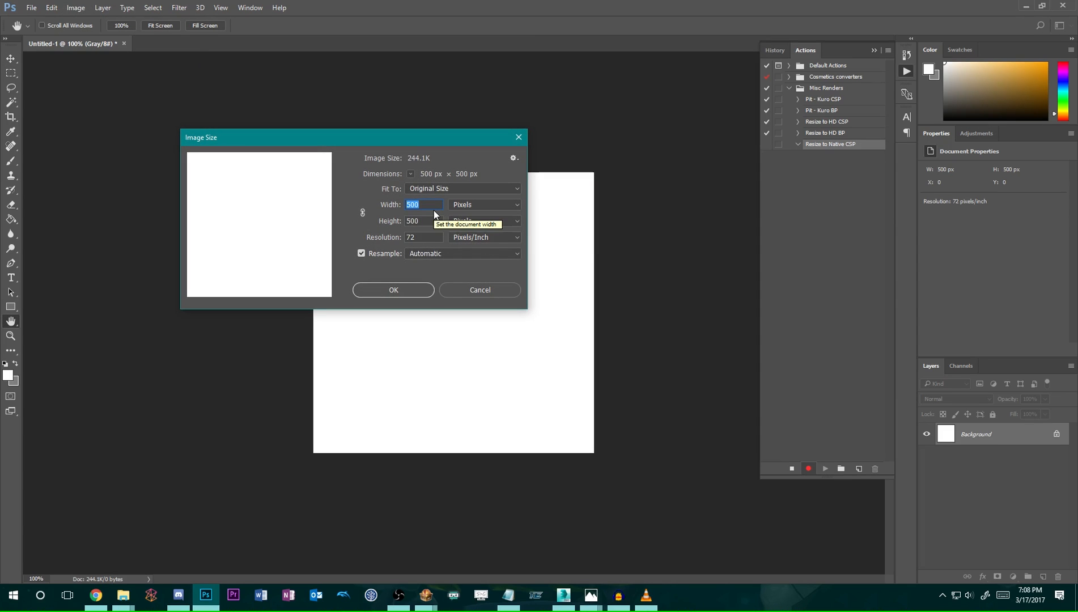
type("128")
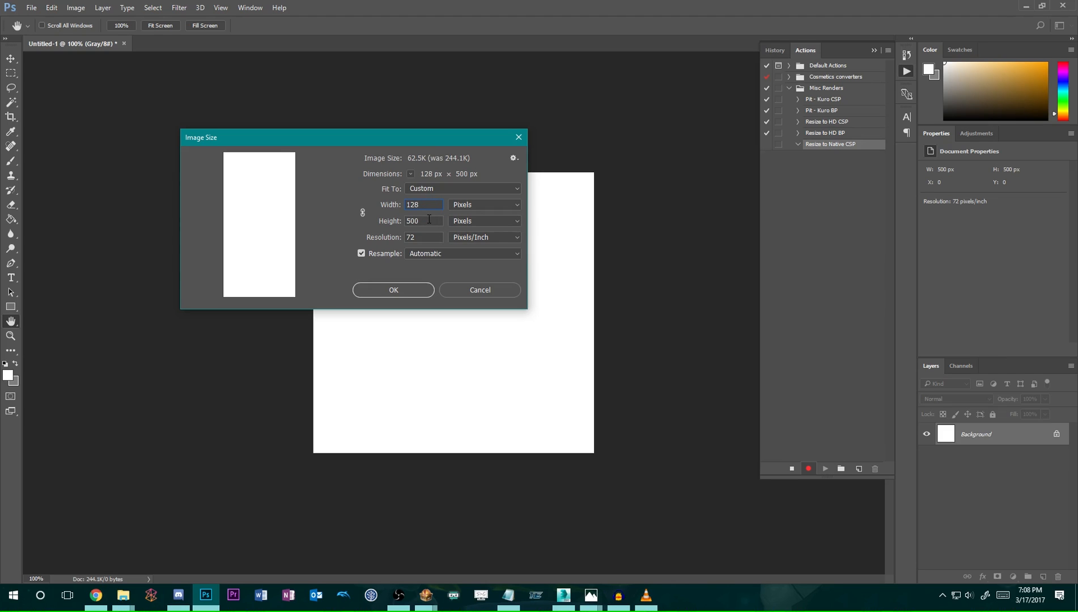
left_click(430, 220)
type("16")
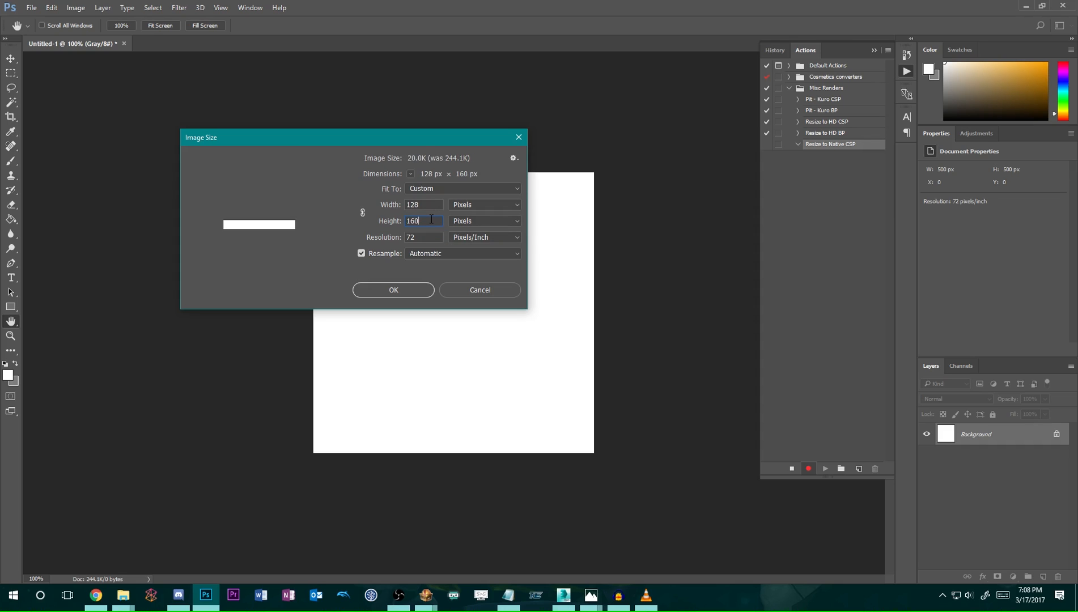
type("0")
left_click(397, 292)
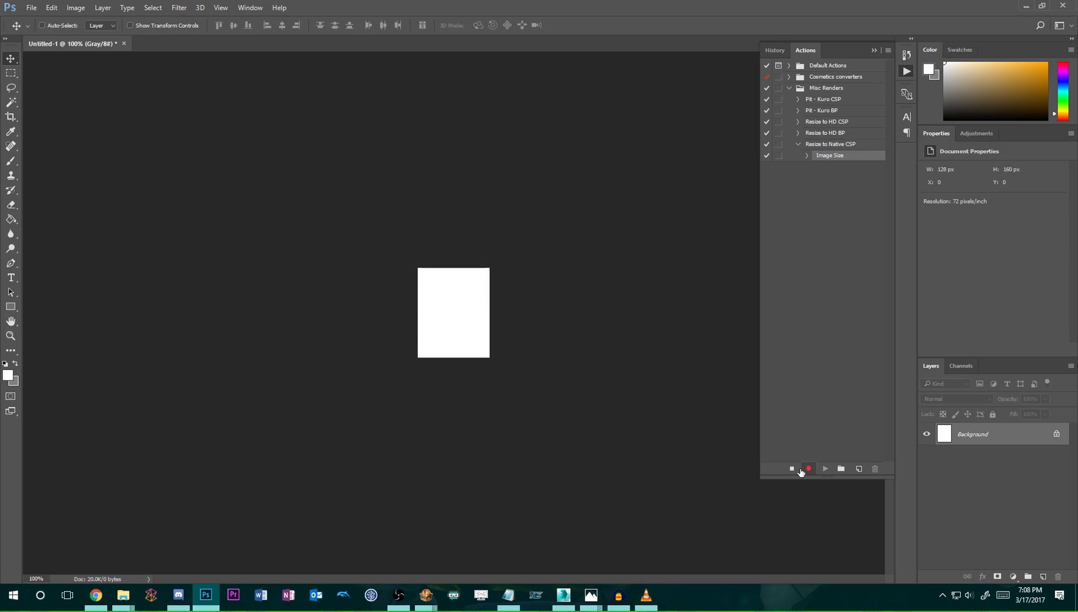
left_click(793, 469)
Review the Image Size parameters recorded in Resize to Native CSP and undo the image resize.
left_click(806, 156)
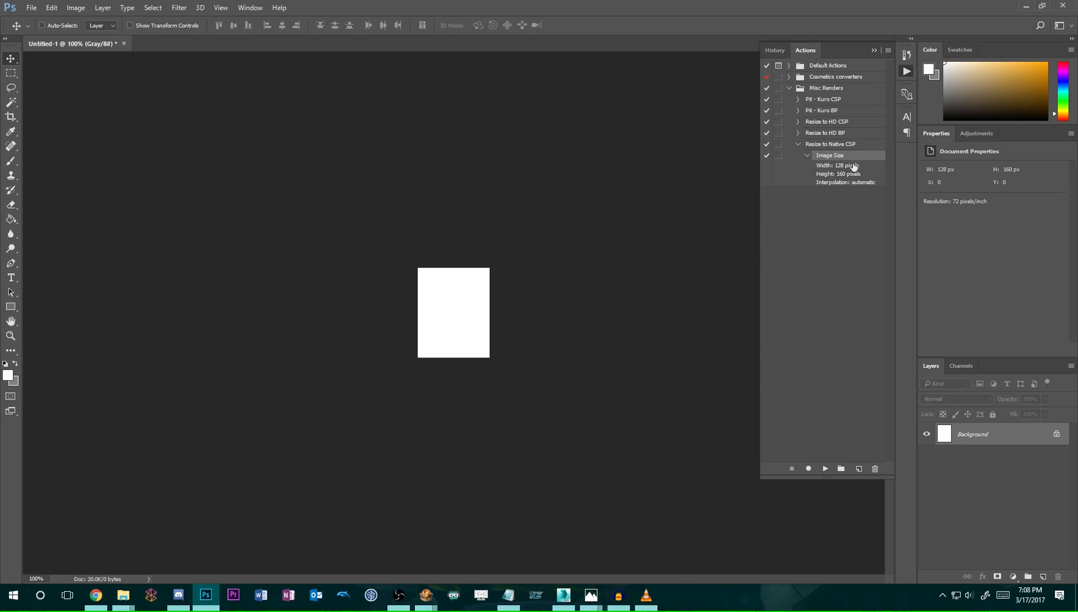
left_click(798, 144)
left_click(853, 145)
key("ctrl+z")
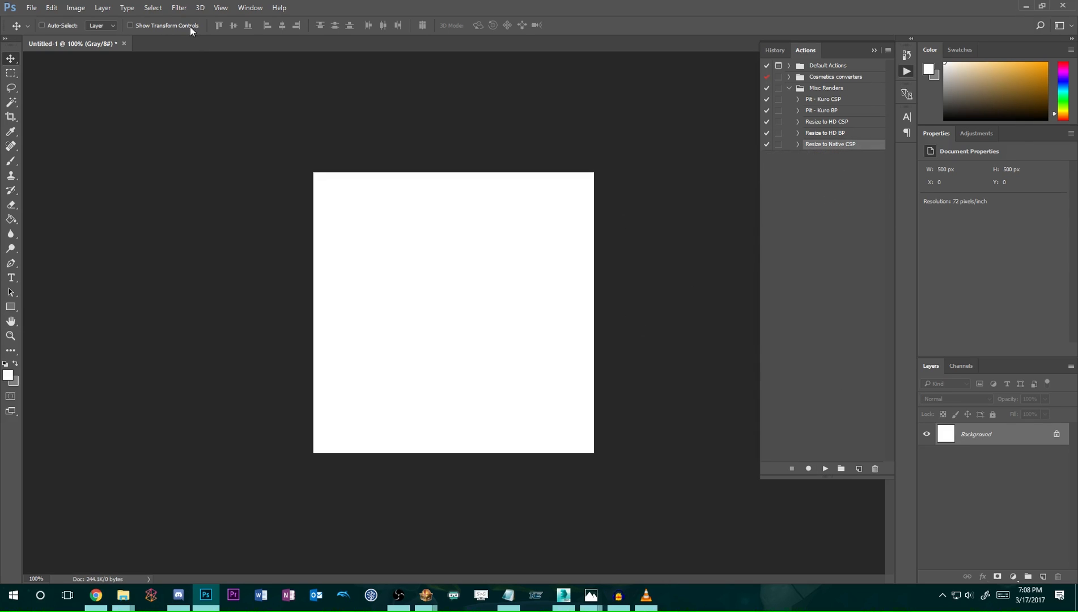
left_click(809, 469)
left_click(76, 8)
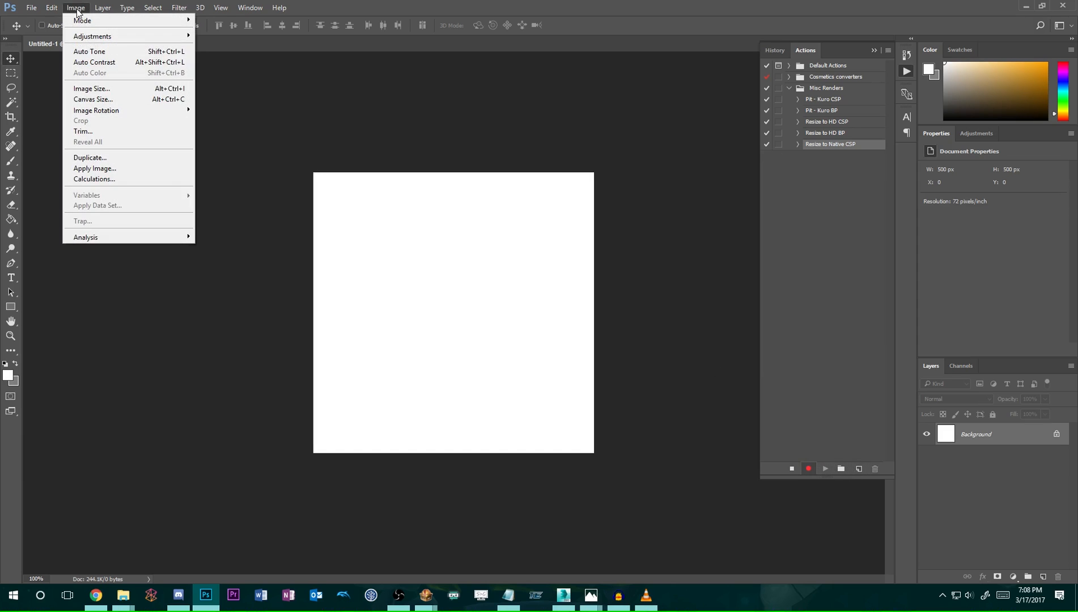
left_click(93, 89)
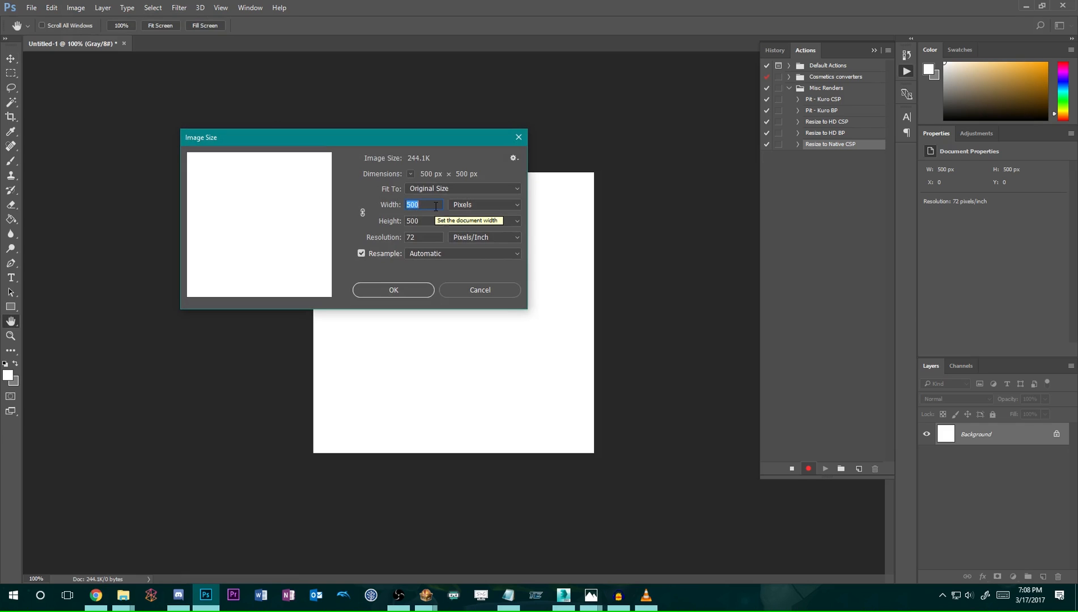
left_click(476, 288)
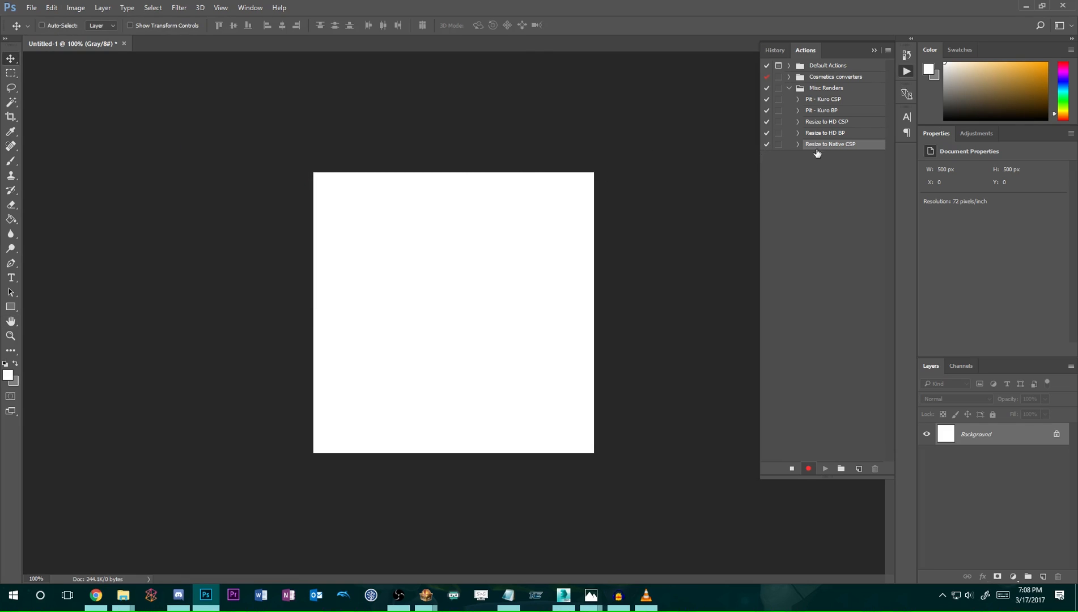
left_click(797, 145)
left_click(797, 145)
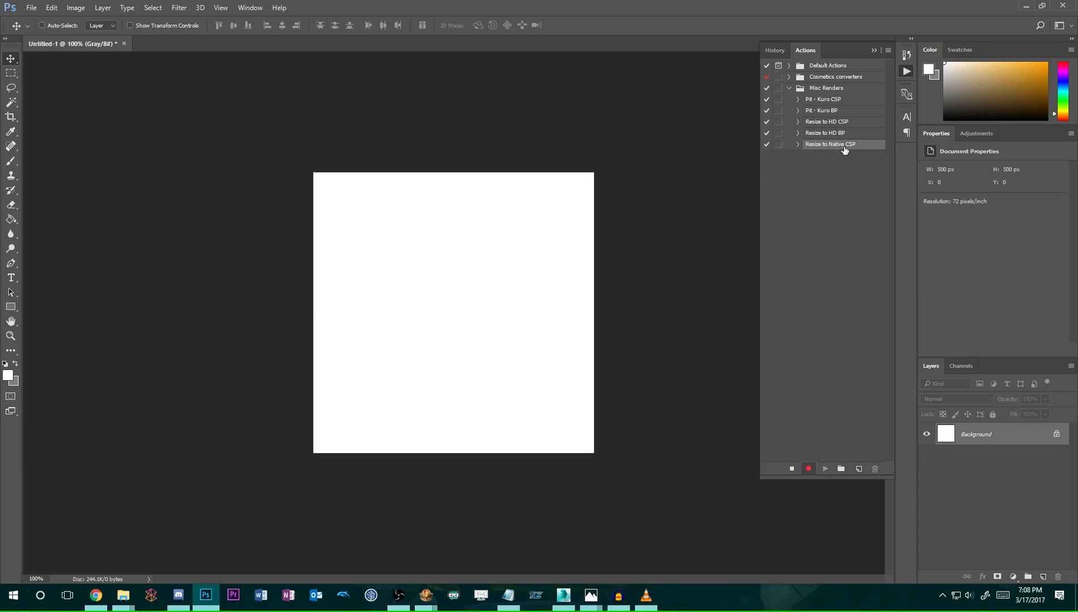
left_click(792, 468)
left_click(797, 145)
left_click(801, 146)
Try creating a Resize to Native BP action in the Default Actions set, stopping its recording and collapsing the set.
left_click(859, 469)
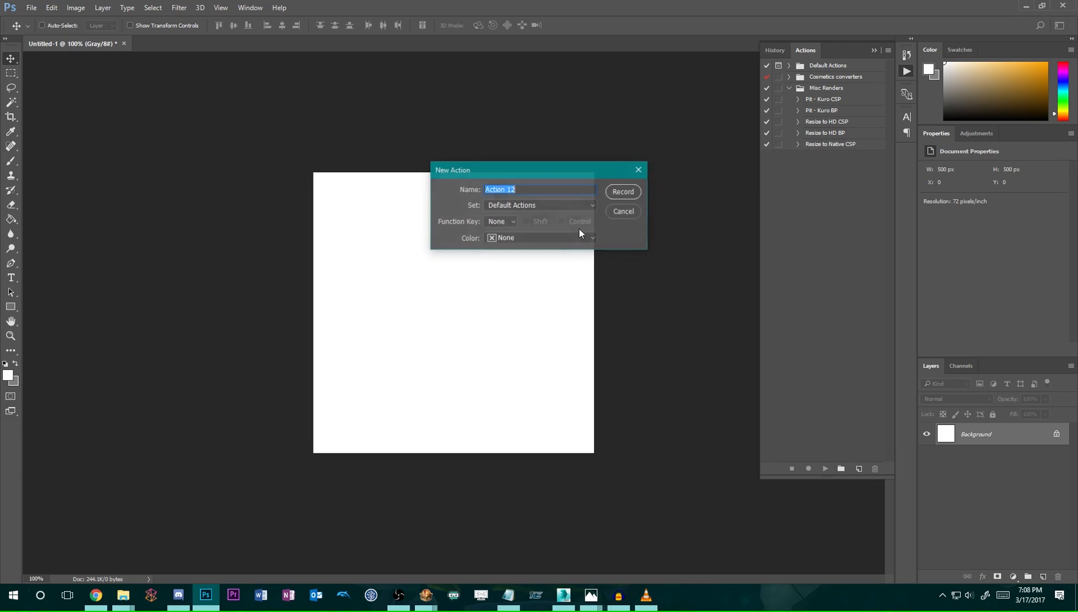
type("Reiz")
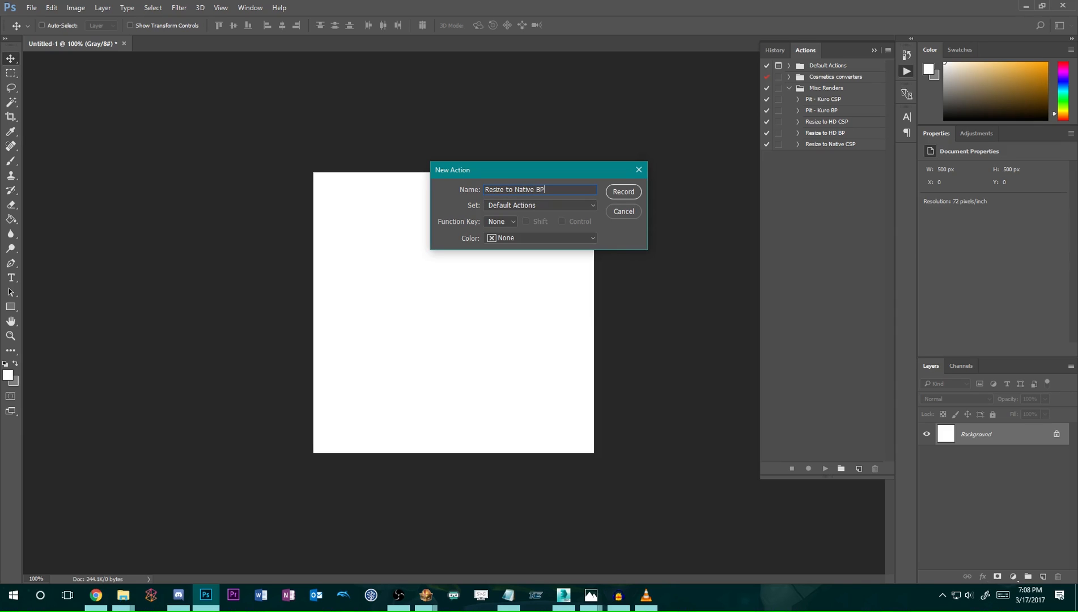
left_click(623, 191)
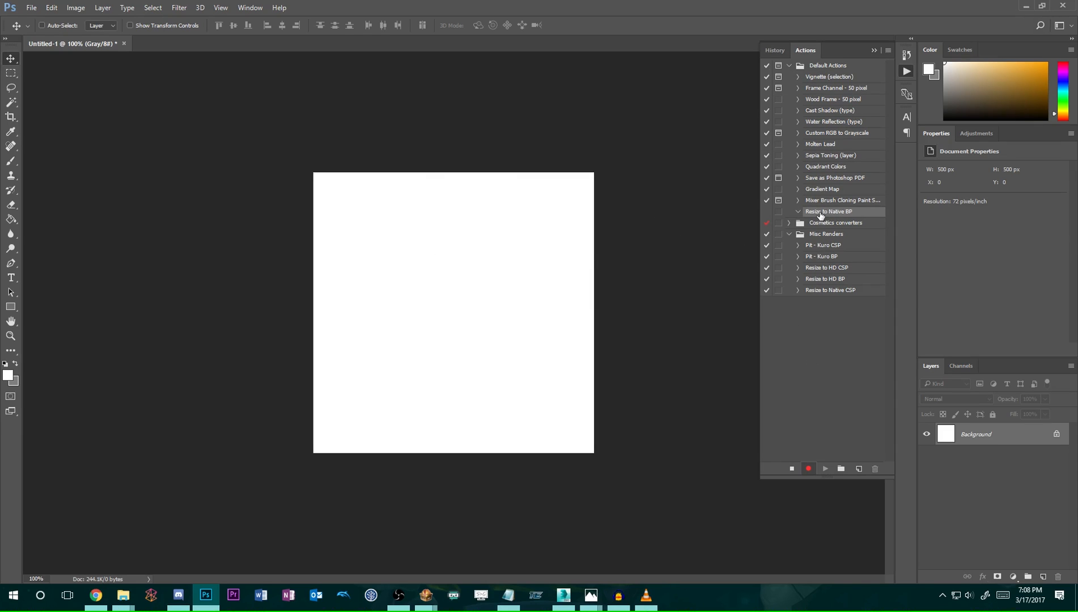
left_click(791, 468)
left_click(789, 66)
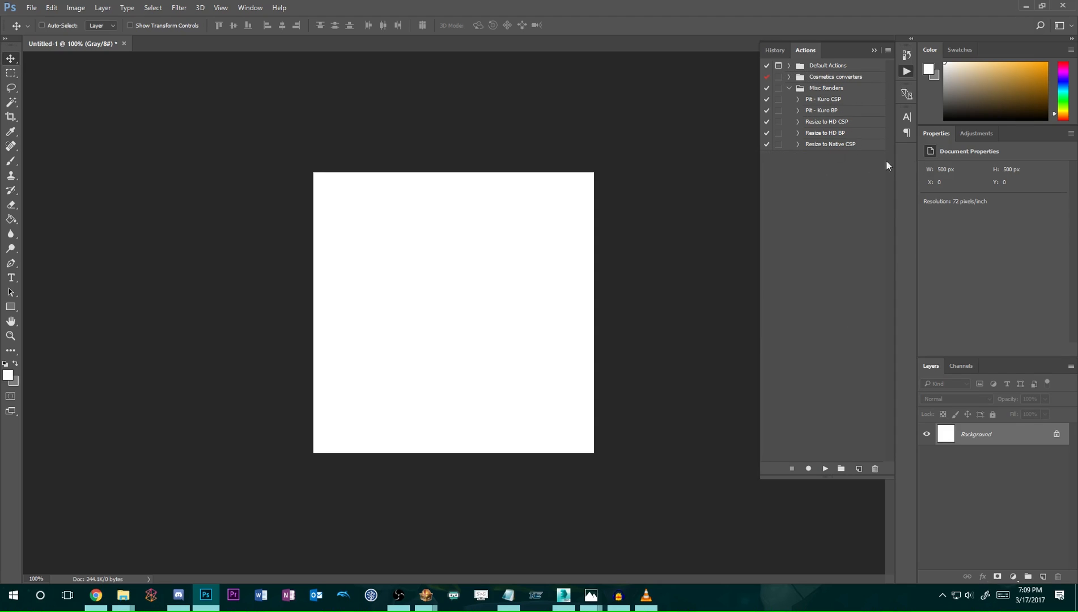
Create a new action named Resize to Native BP in the Misc Renders set and start recording.
left_click(846, 145)
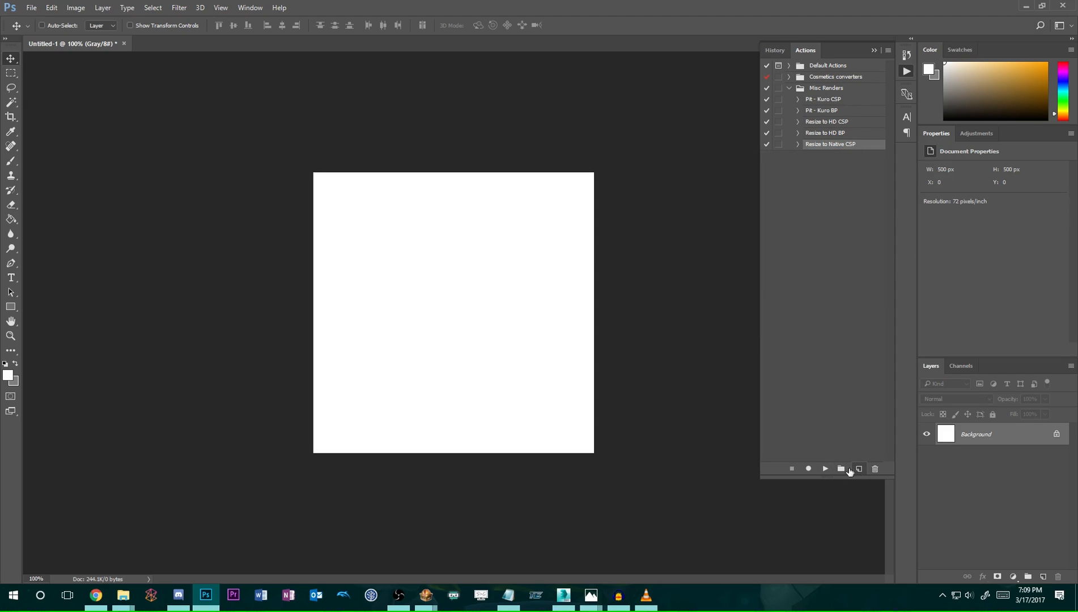
left_click(852, 469)
left_click(538, 205)
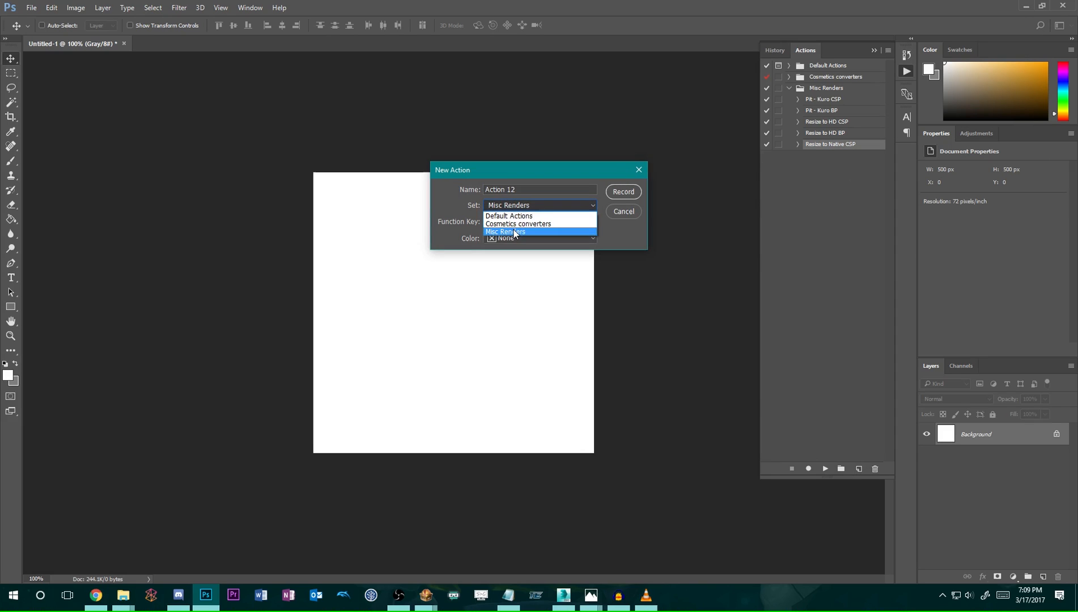
left_click(515, 232)
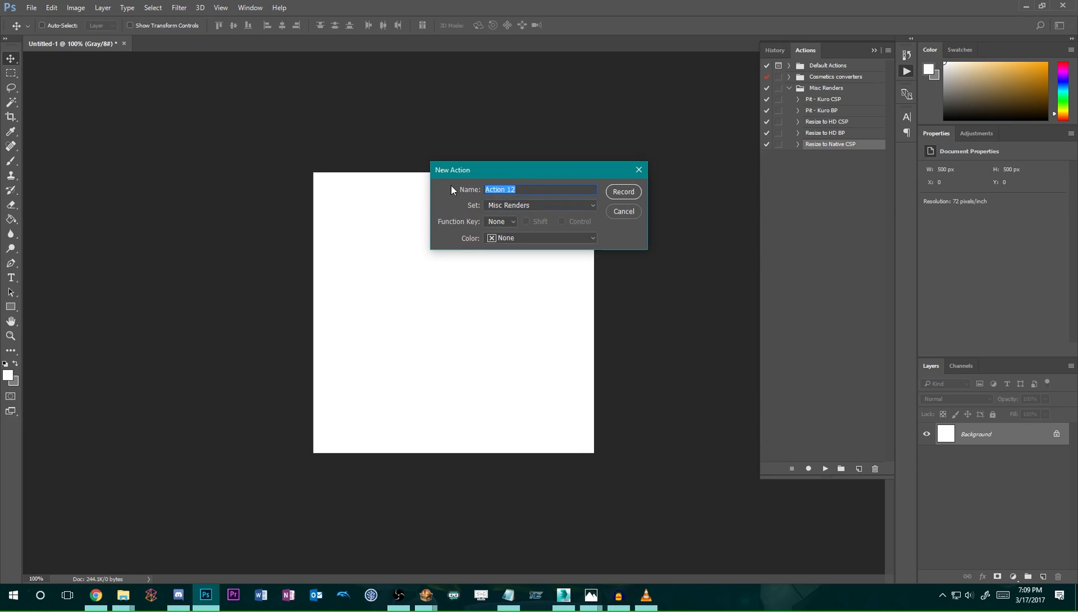
type("Resize to Native BP")
left_click(623, 193)
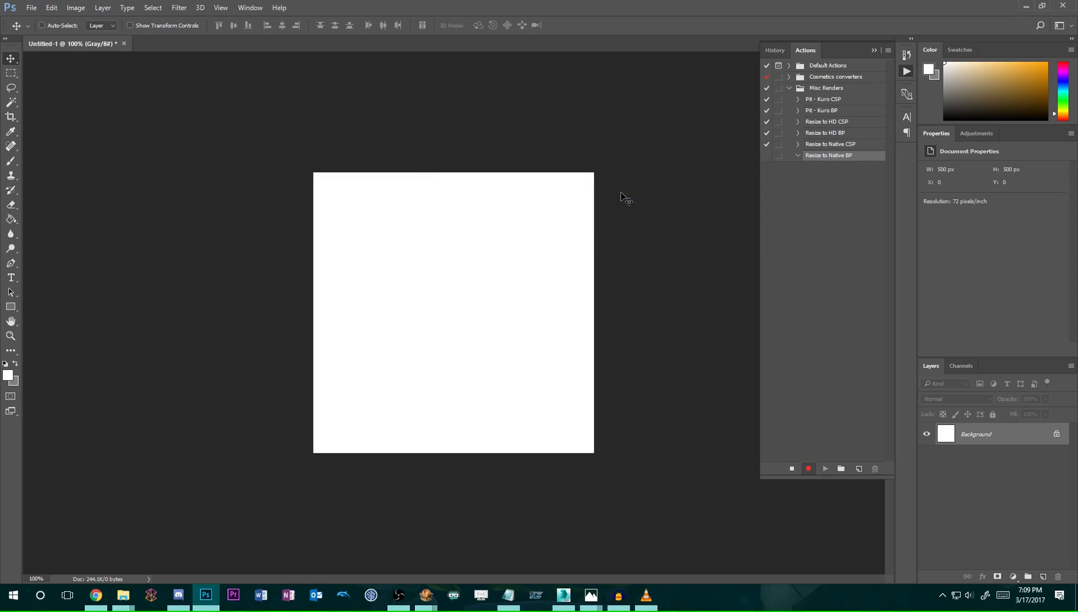
Resize the image to 48 pixels wide by 56 pixels high and stop recording the action.
left_click(76, 8)
left_click(94, 88)
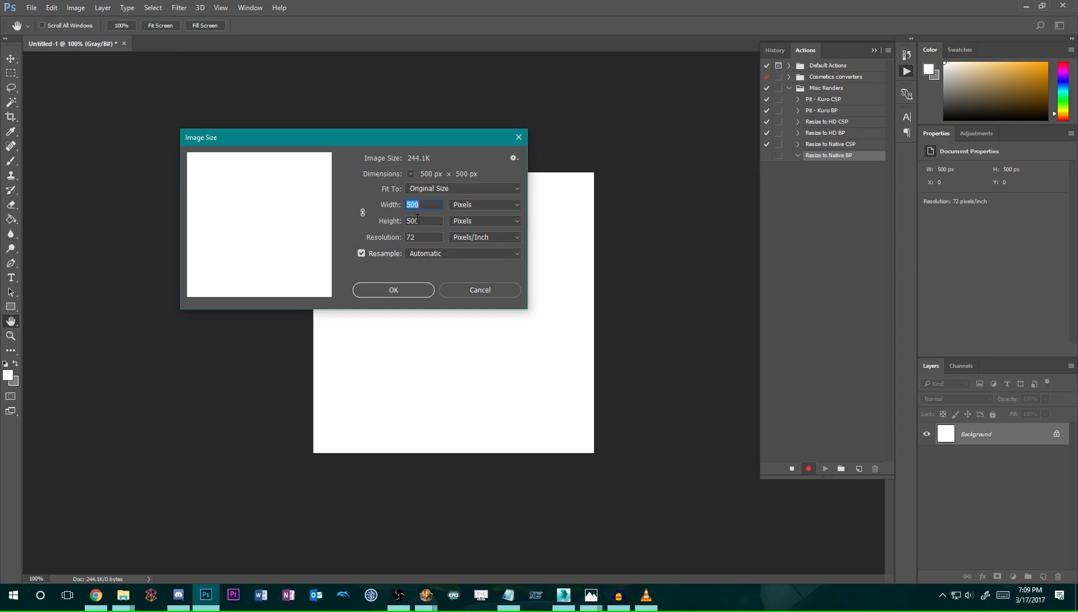
type("48")
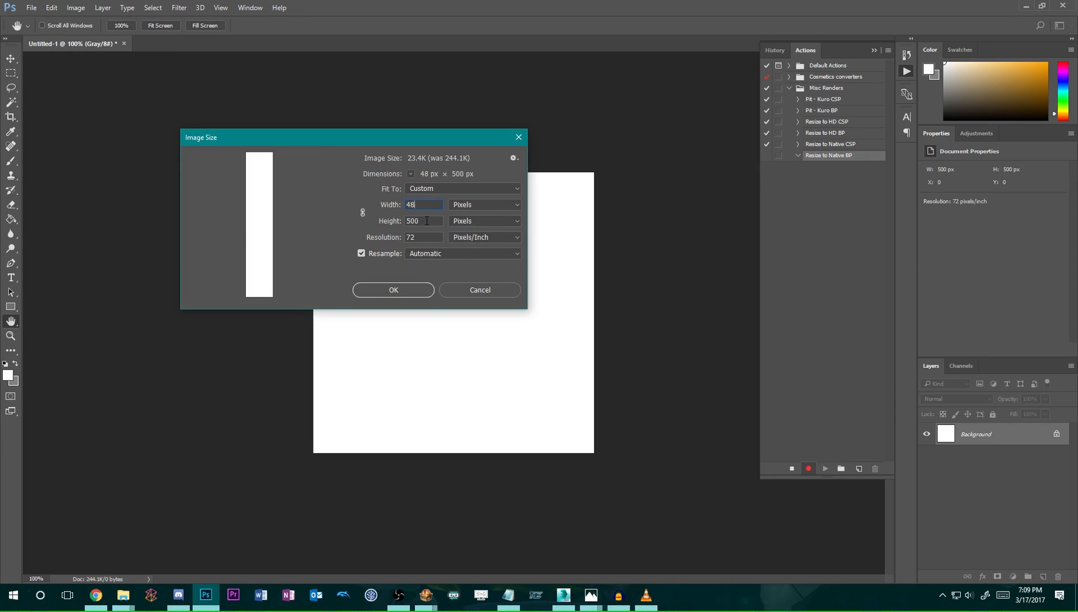
key("Tab")
type("56")
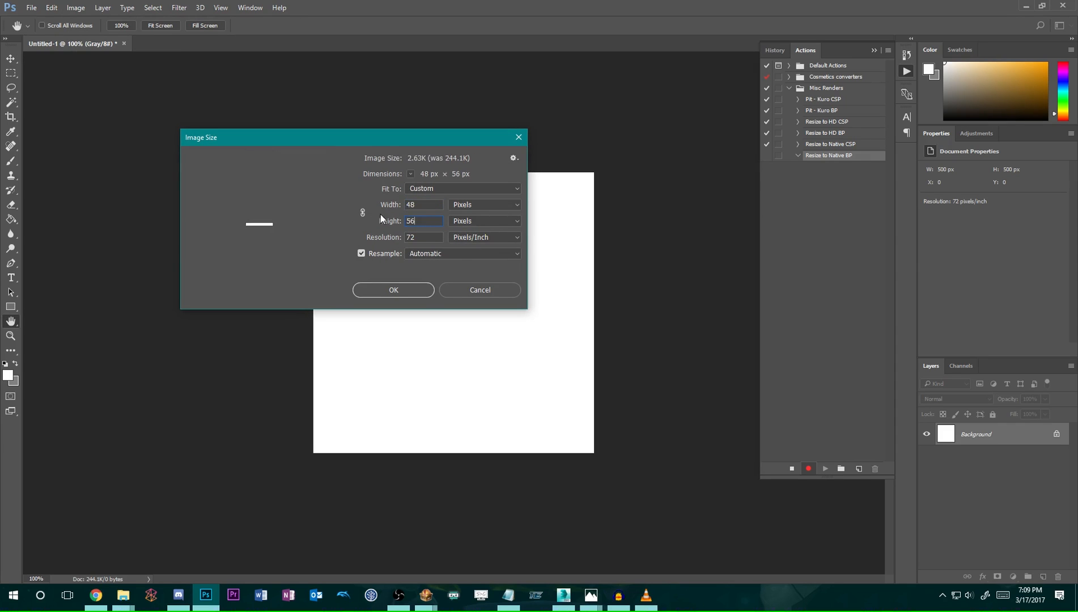
left_click(388, 292)
left_click(792, 468)
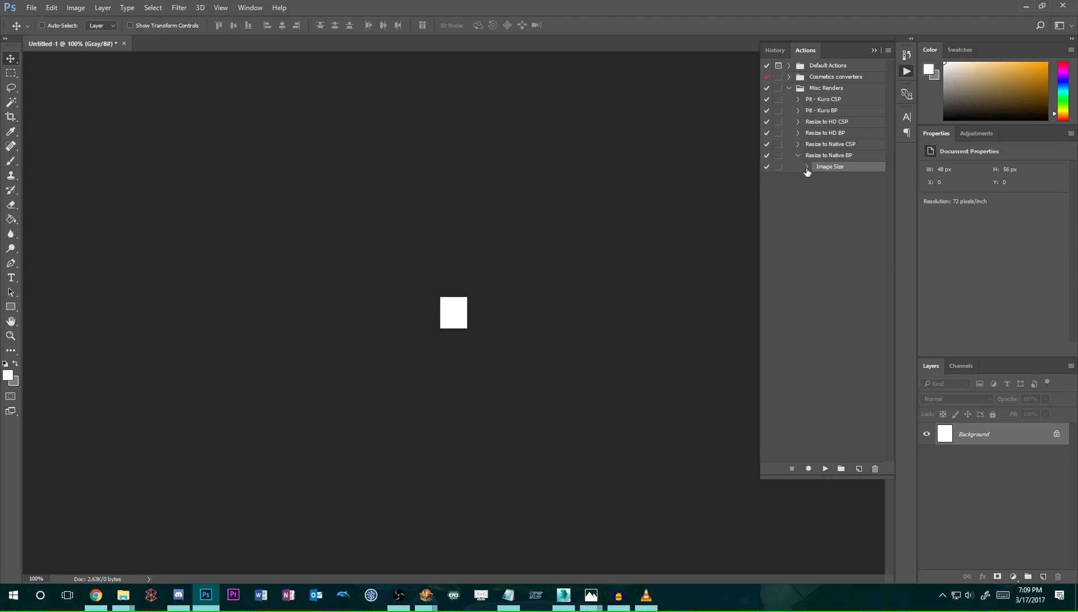
Reorder the Misc Renders set so the four Resize actions sit above the Pit - Kuro actions, and undo the image resize.
left_click(799, 156)
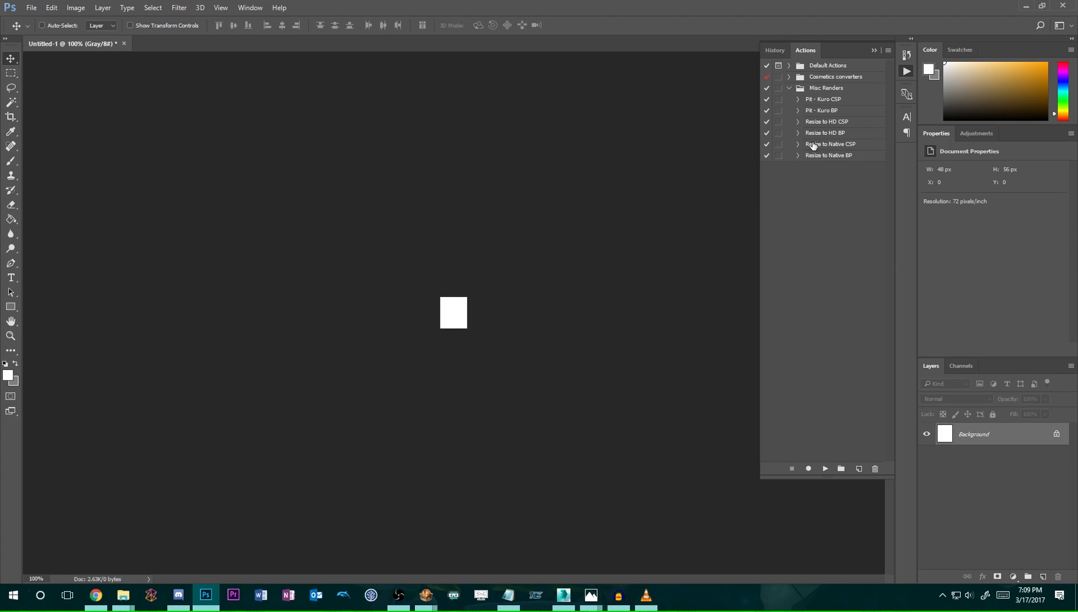
mouse_move(832, 125)
left_mouse_down()
mouse_move(832, 99)
mouse_move(827, 132)
mouse_move(826, 113)
mouse_move(842, 121)
mouse_move(807, 155)
mouse_move(831, 133)
left_mouse_up()
left_click(842, 147)
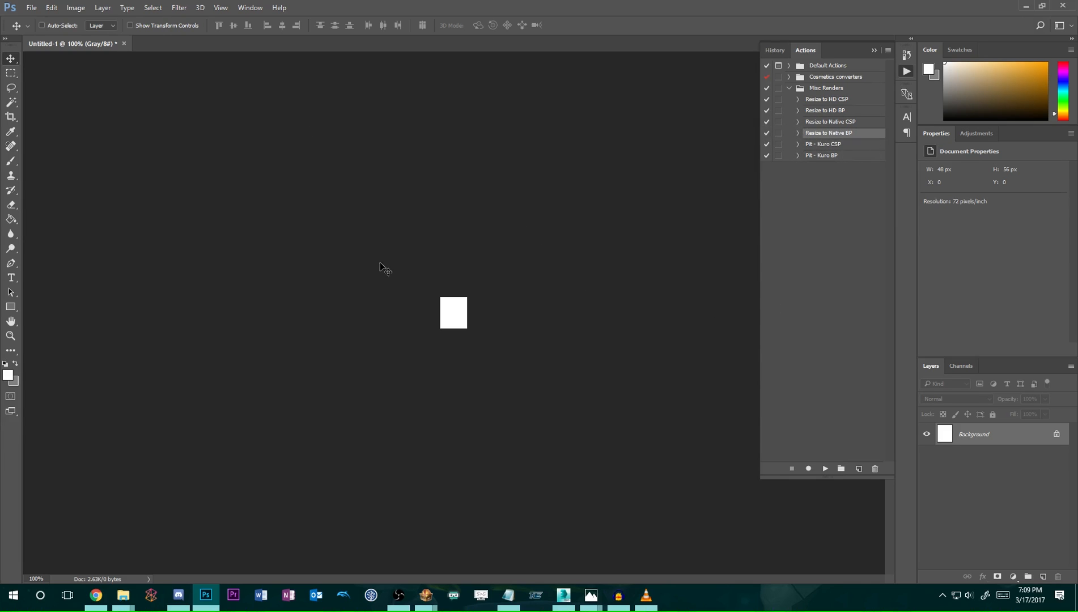
key("ctrl")
key("ctrl+z")
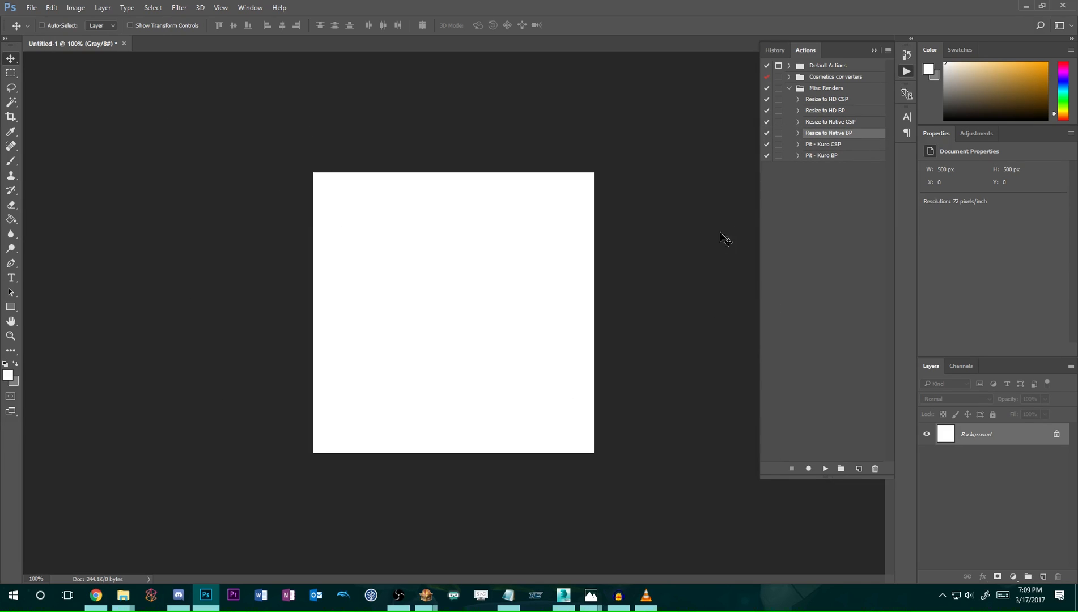
Open MenSelchrFaceB.271.png through MenSelchrFaceB.275.png from Project M Cosmetics > Renders > Mewtwo > Default Mewtwo on drive E.
left_click(31, 8)
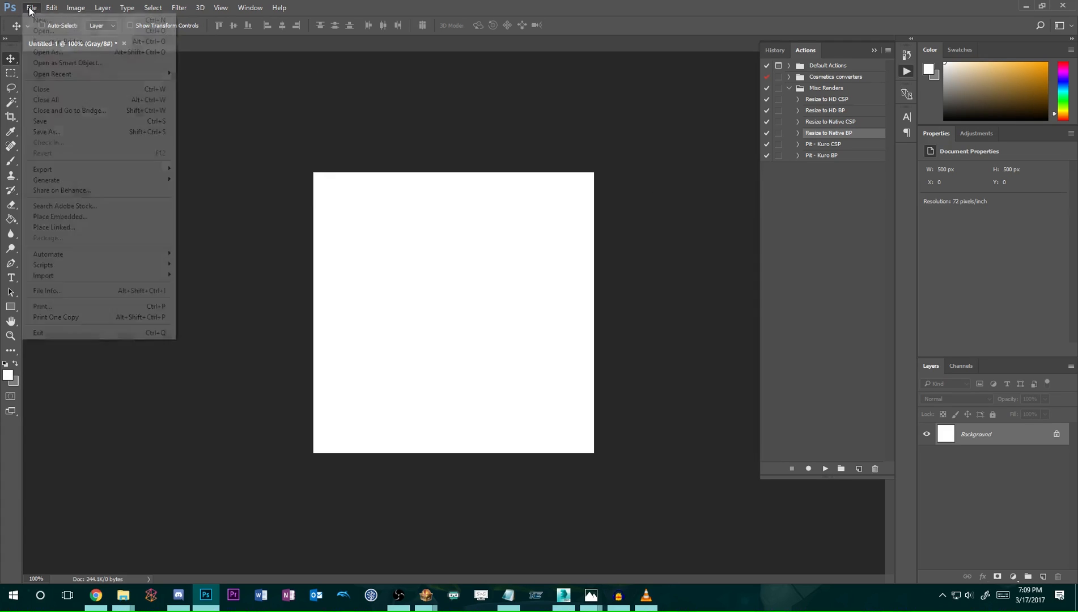
left_click(43, 31)
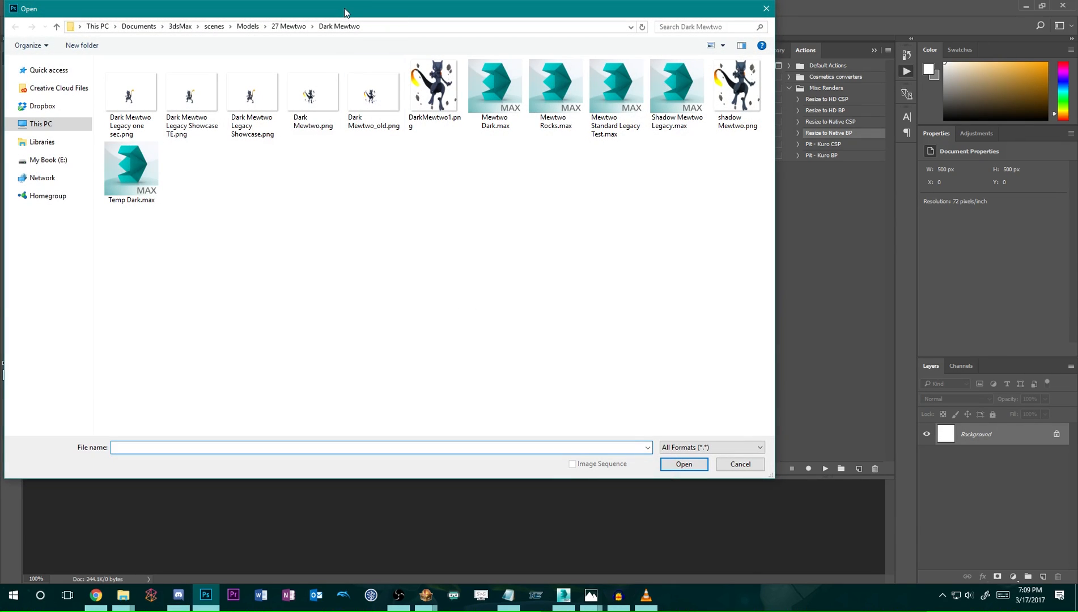
left_click_drag(344, 12, 420, 51)
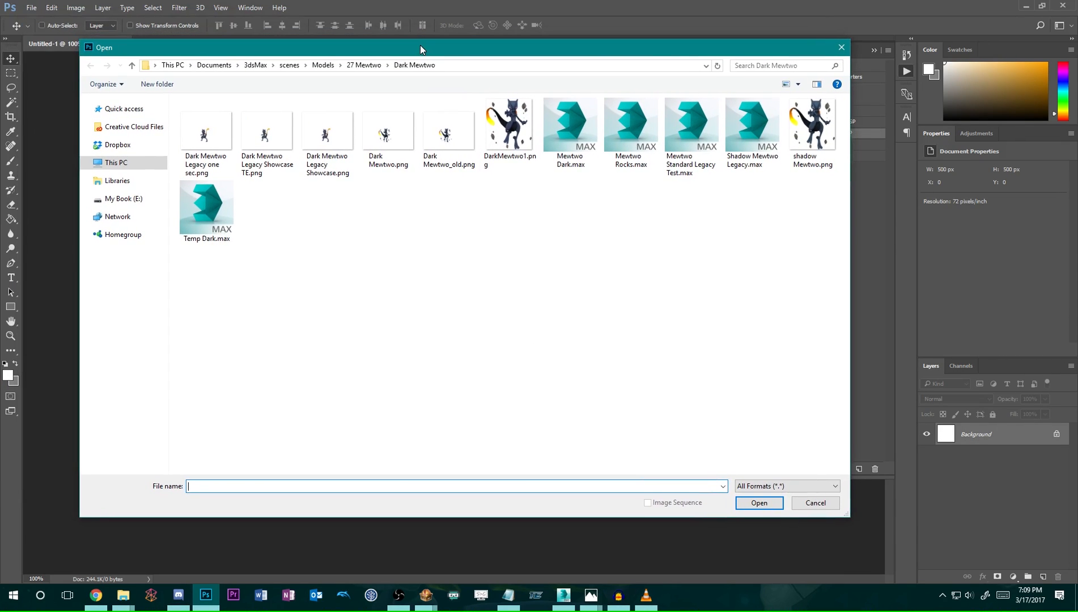
left_click(122, 200)
double_click(240, 211)
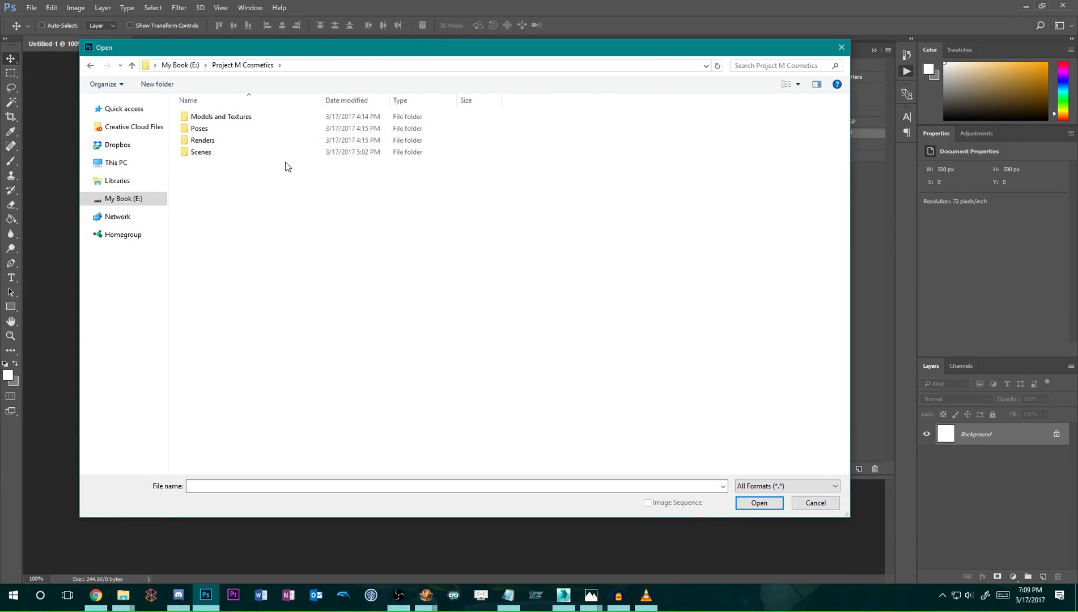
double_click(227, 140)
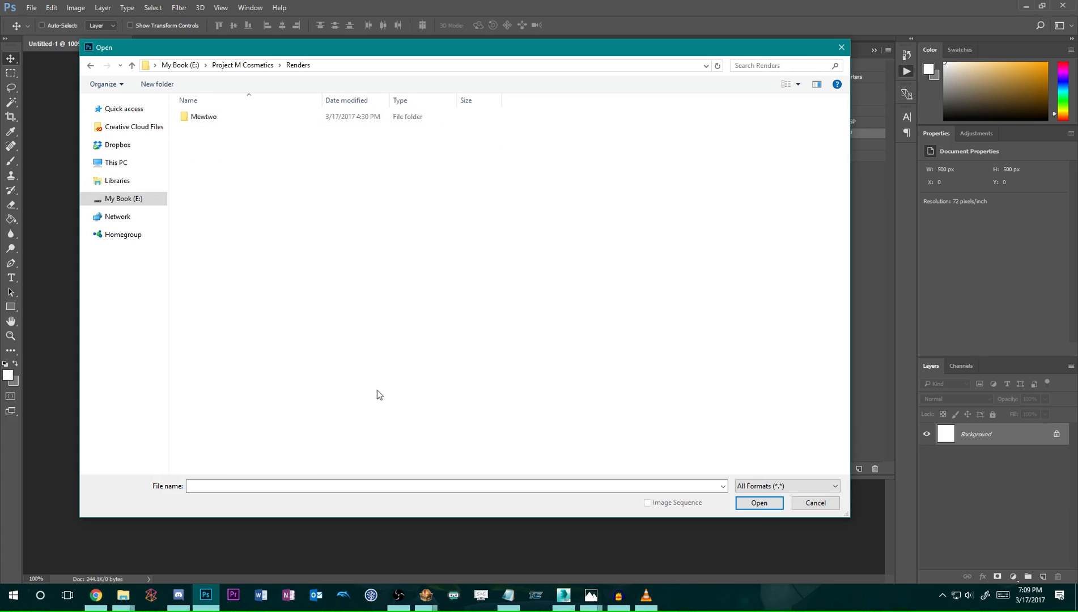
double_click(246, 117)
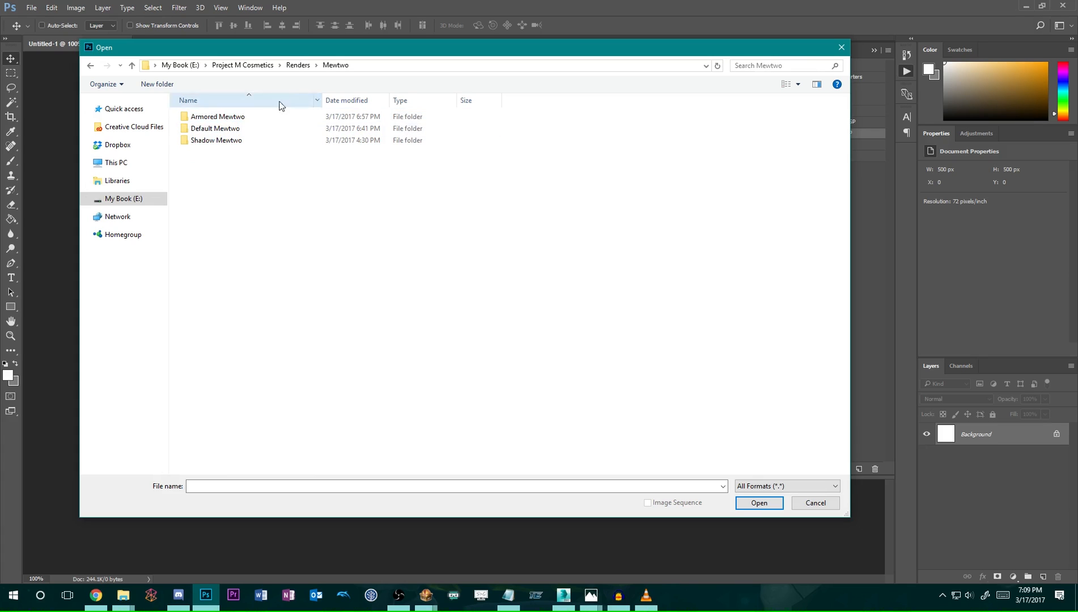
double_click(232, 130)
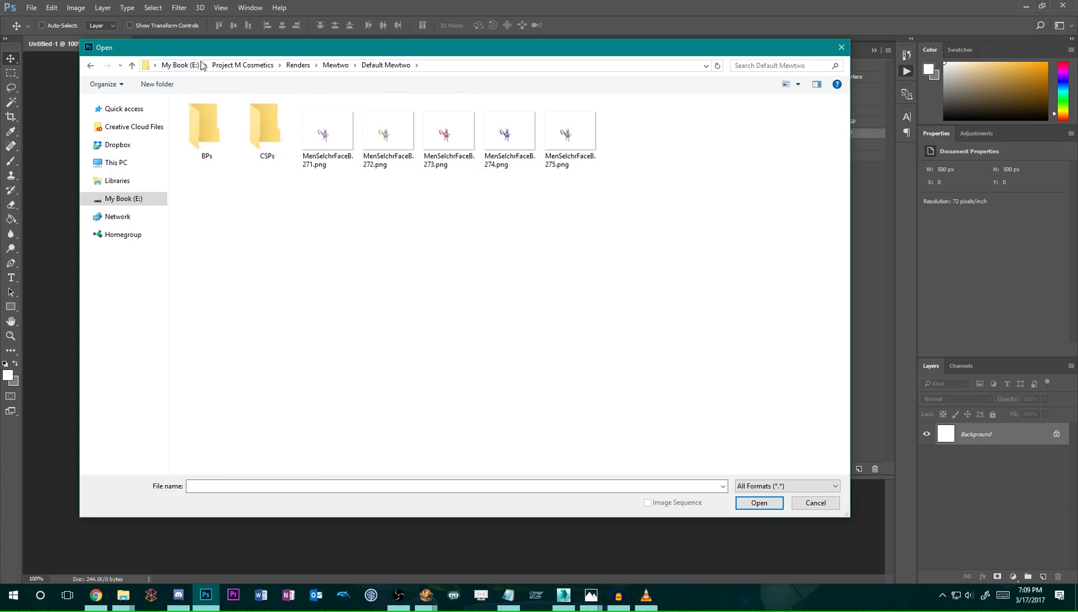
left_click_drag(317, 221, 603, 142)
left_click(759, 503)
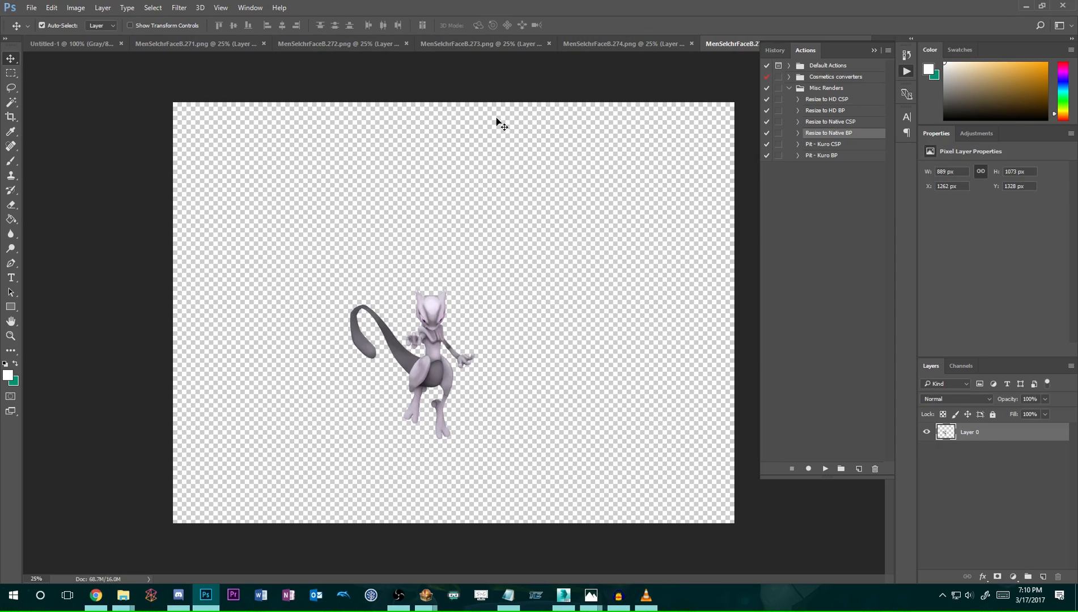
Close the blank Untitled-1 document without saving, switch to MenSelchrFaceB.271.png and hide the actions list.
key("ctrl+Tab")
left_click(124, 44)
left_click(564, 225)
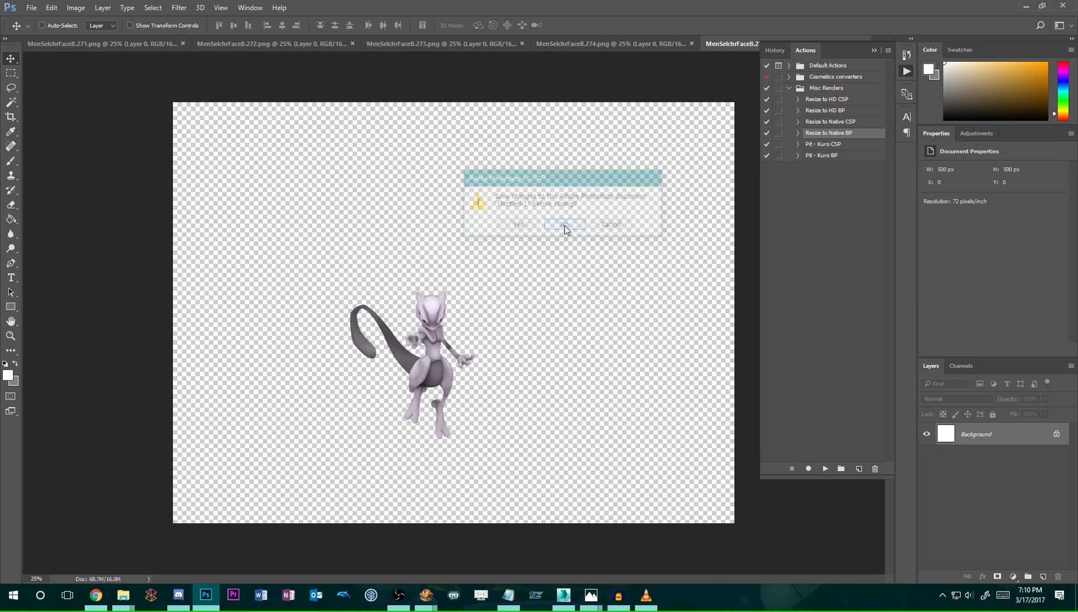
key("ctrl+Tab")
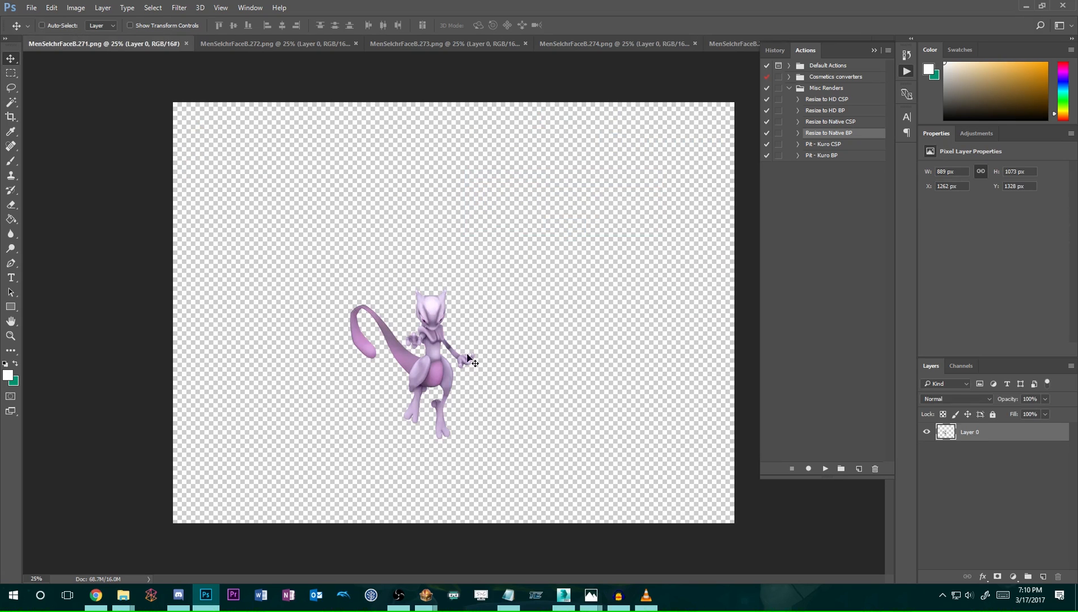
left_click(906, 71)
Flip through the five open Default Mewtwo renders to compare the figure's position and recolors.
key("ctrl+Tab")
key("ctrl+Tab")
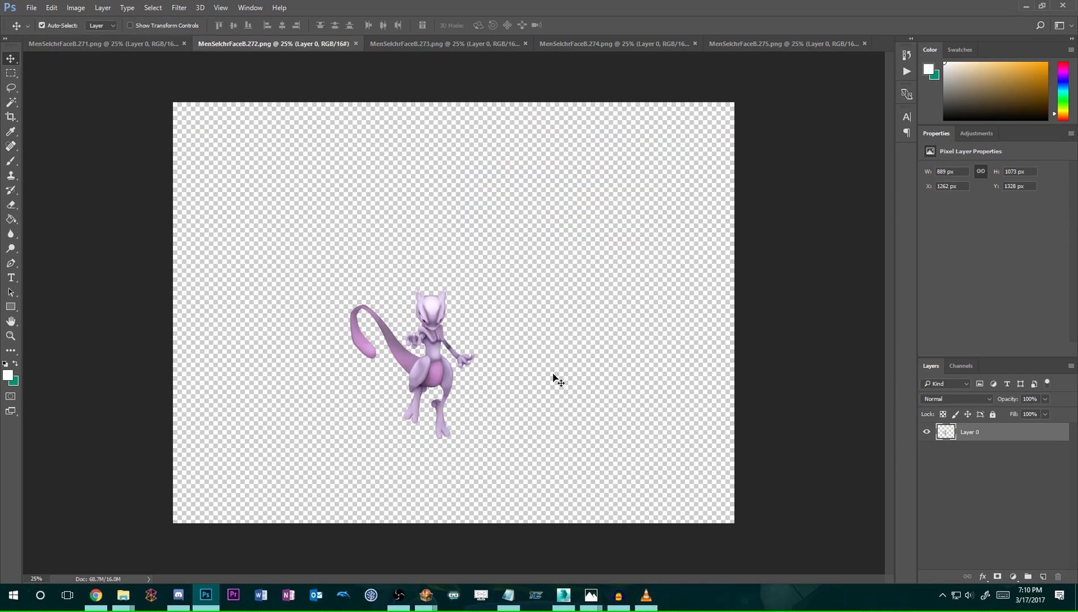
key("ctrl+Tab")
key("ctrl+Tab")
key("ctrl+Tab")
key("ctrl+Tab")
key("ctrl+Tab")
key("ctrl+Tab")
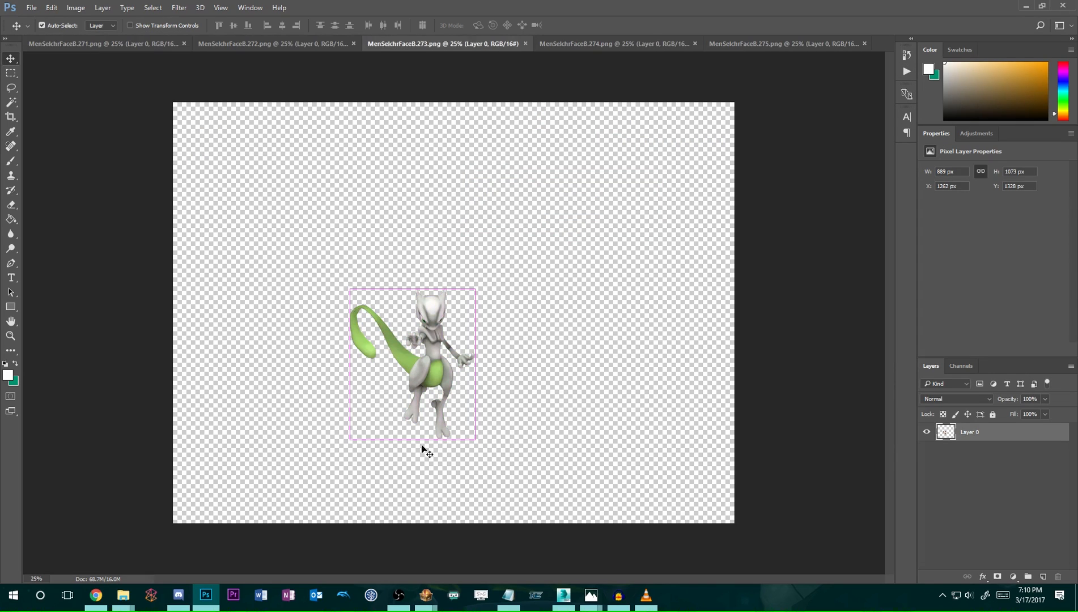
key("ctrl+Tab")
key("ctrl+Tab")
key("ctrl+Tab")
key("ctrl+Tab")
key("ctrl+Tab")
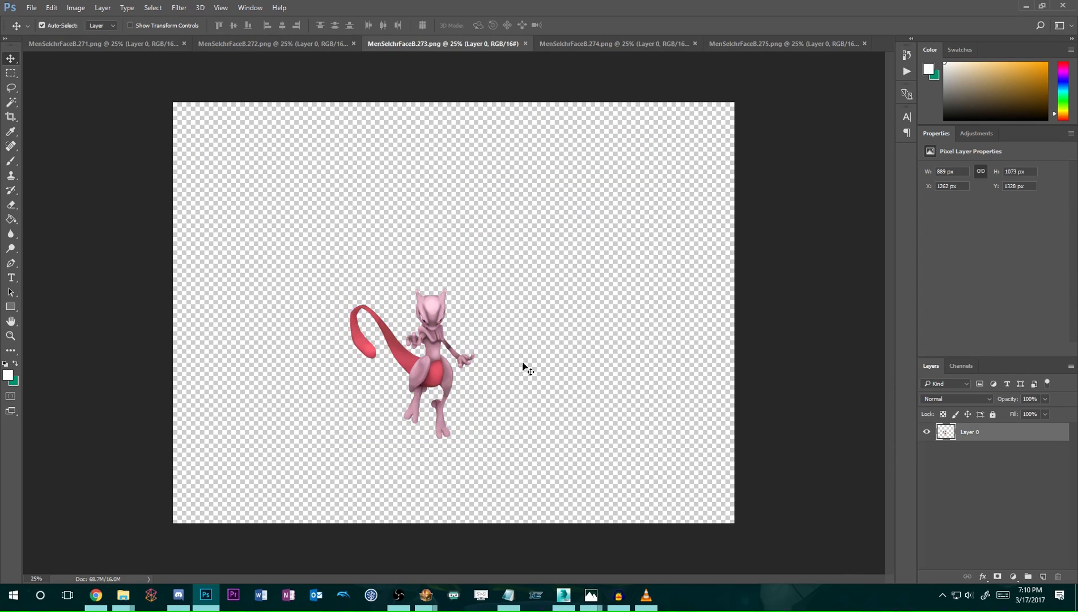
key("ctrl+Tab")
key("ctrl+Tab")
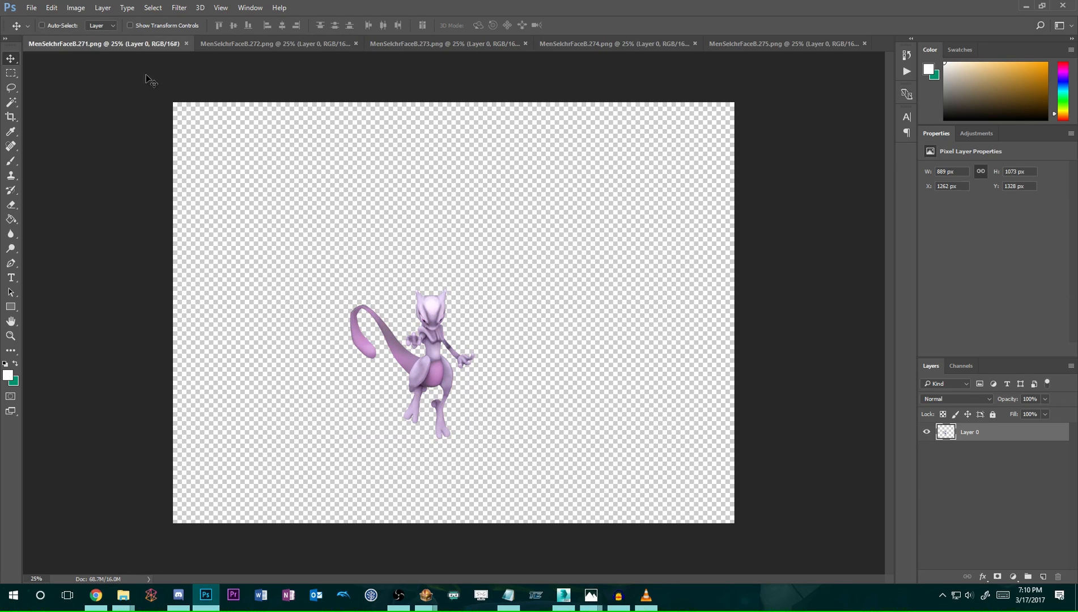
Open MenSelchrFaceB.276.png through MenSelchrFaceB.278.png from the Armored Mewtwo renders folder.
left_click(33, 8)
left_click(42, 31)
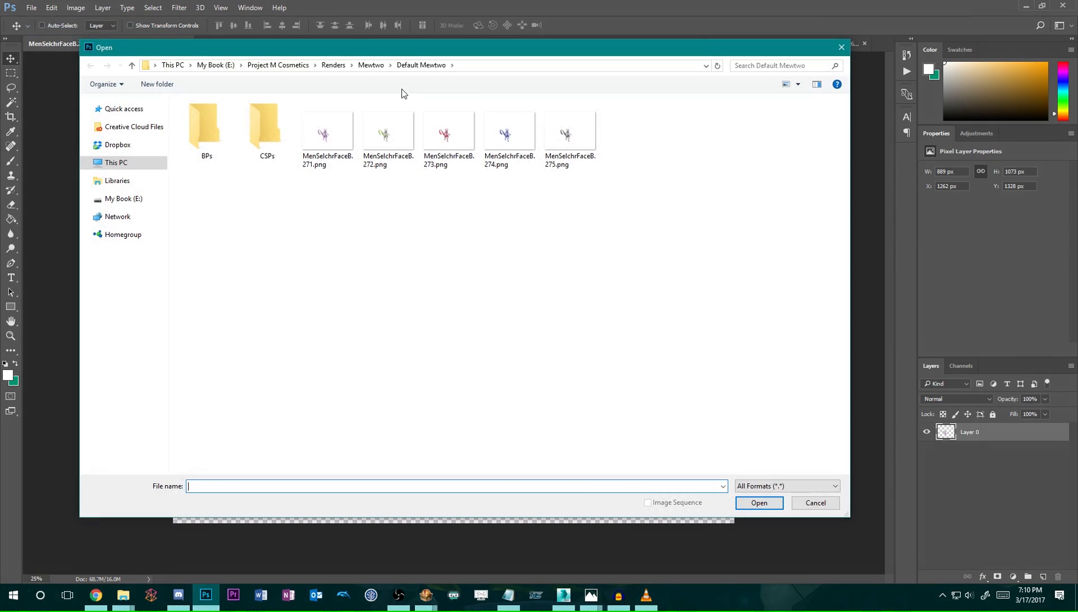
left_click(373, 67)
double_click(226, 113)
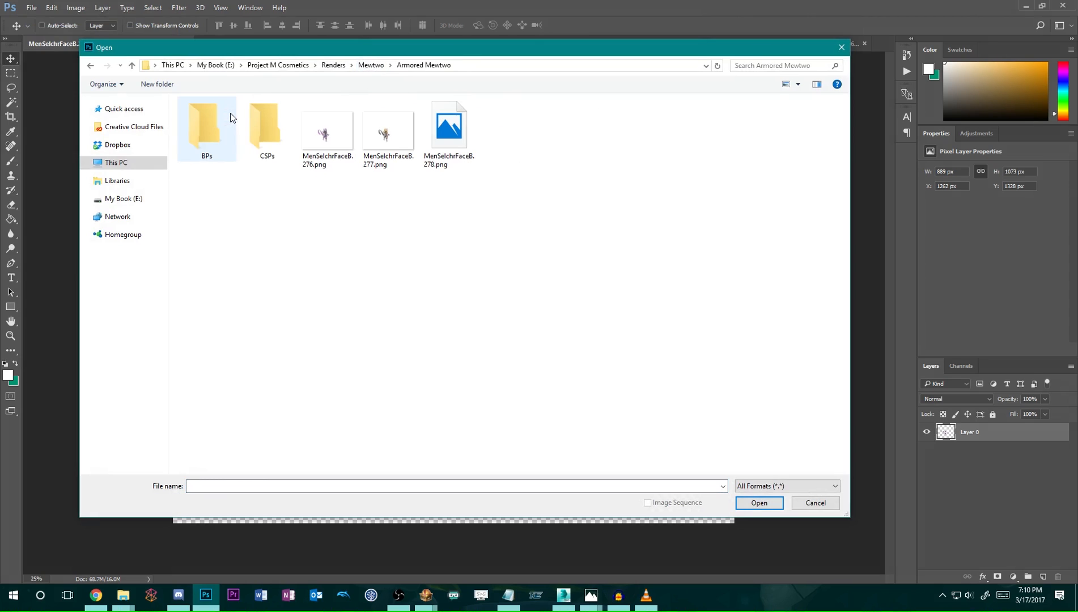
left_click_drag(331, 222, 453, 136)
left_click(759, 503)
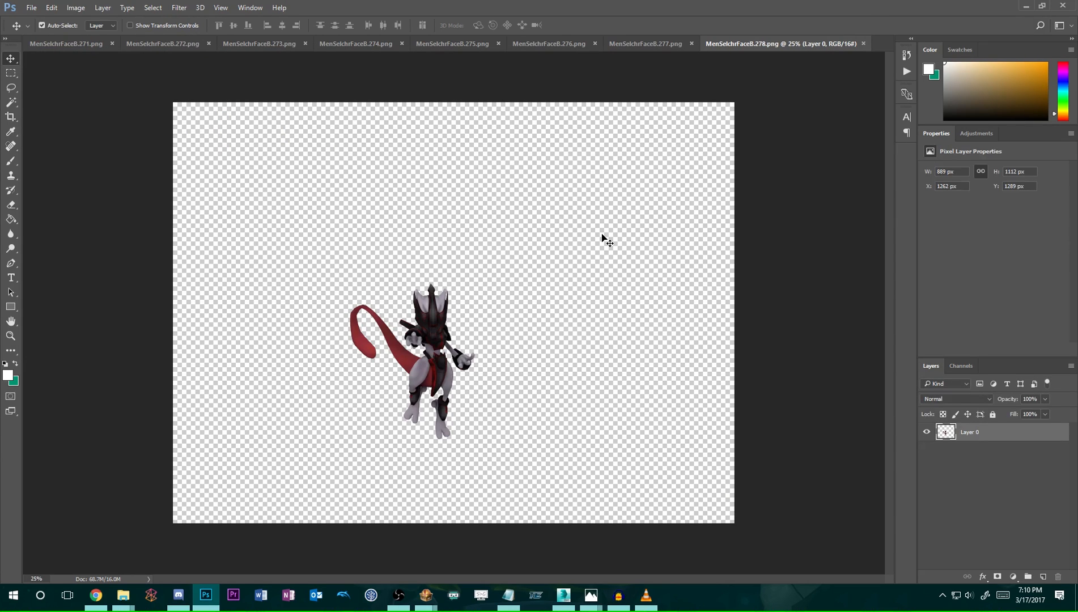
Cycle back and forth through all eight open Mewtwo renders to check how the poses line up between default and armored versions.
key("ctrl+shift+Tab")
key("ctrl+shift+Tab")
key("ctrl+shift+Tab")
key("ctrl+shift+Tab")
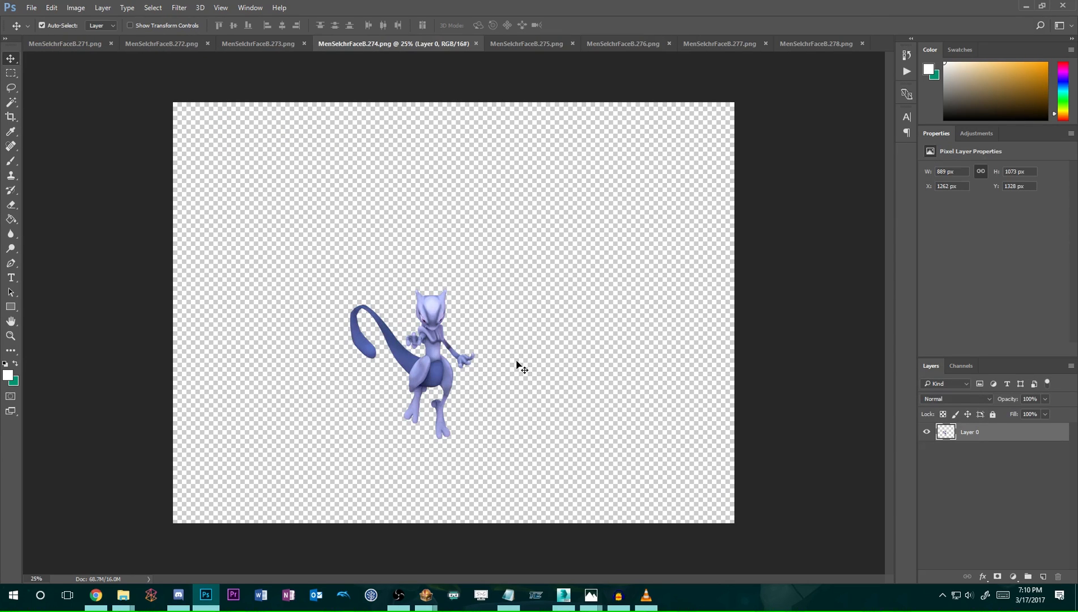
key("ctrl+shift+Tab")
key("ctrl+shift+Tab")
key("ctrl+shift+Tab")
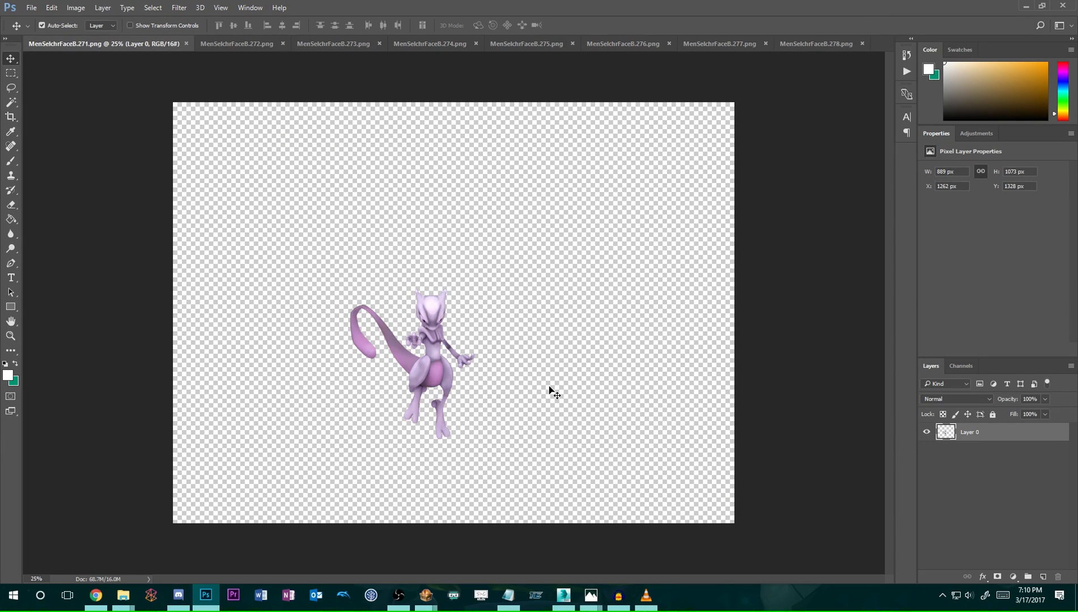
key("ctrl+Tab")
key("ctrl+Tab")
key("ctrl+Tab")
key("ctrl+Tab")
key("ctrl+Tab")
key("ctrl+Tab")
key("ctrl+Tab")
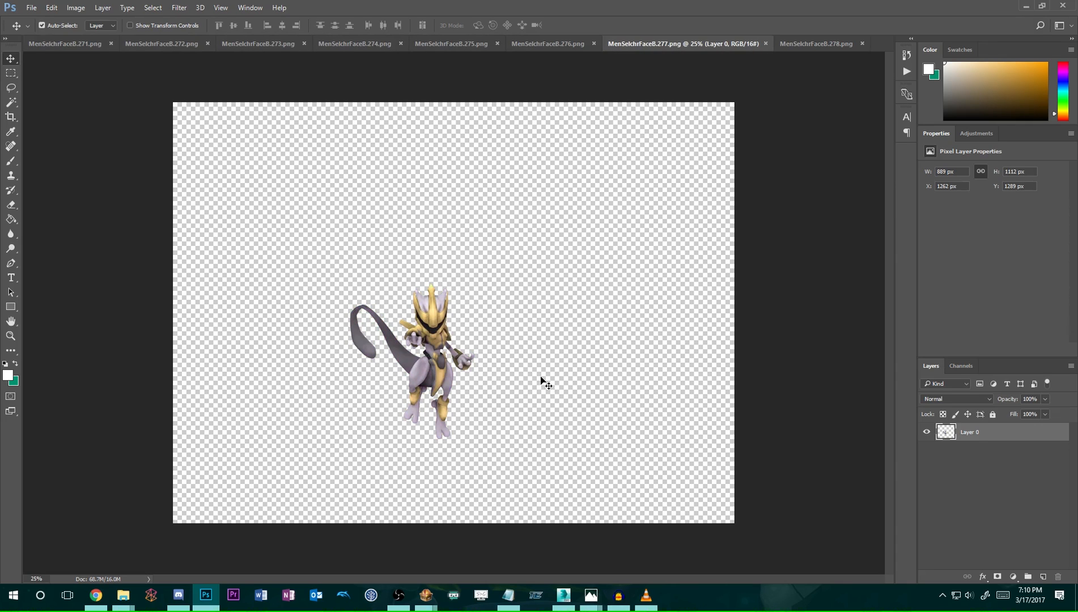
key("ctrl+shift+Tab")
key("ctrl+shift+Tab")
key("ctrl+shift+Tab")
key("ctrl+Tab")
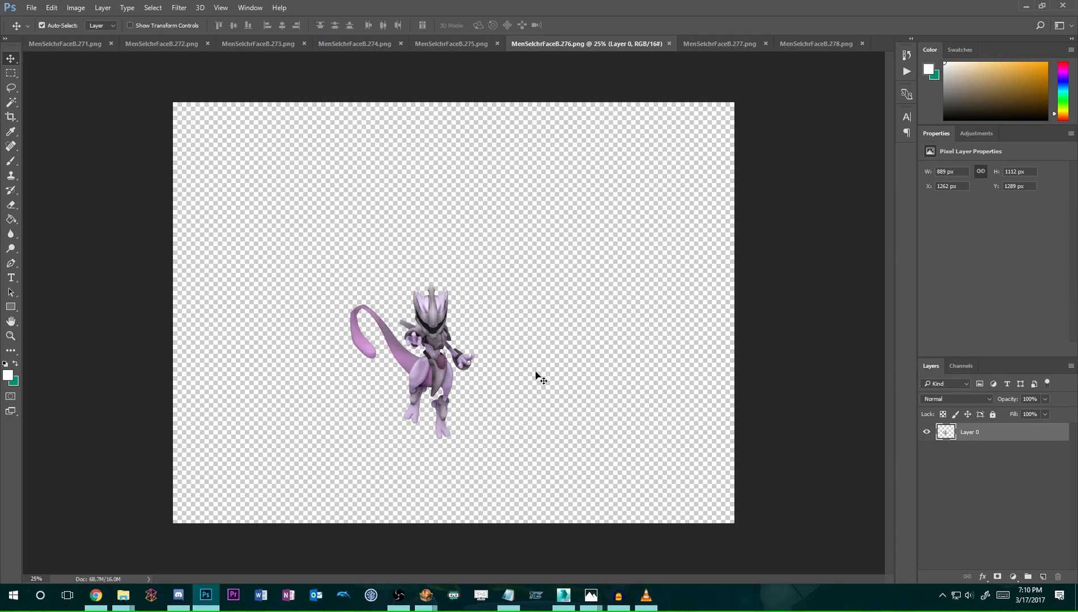
key("ctrl+Tab")
key("ctrl+Tab")
key("ctrl+Tab")
key("ctrl+Tab")
key("ctrl+Tab")
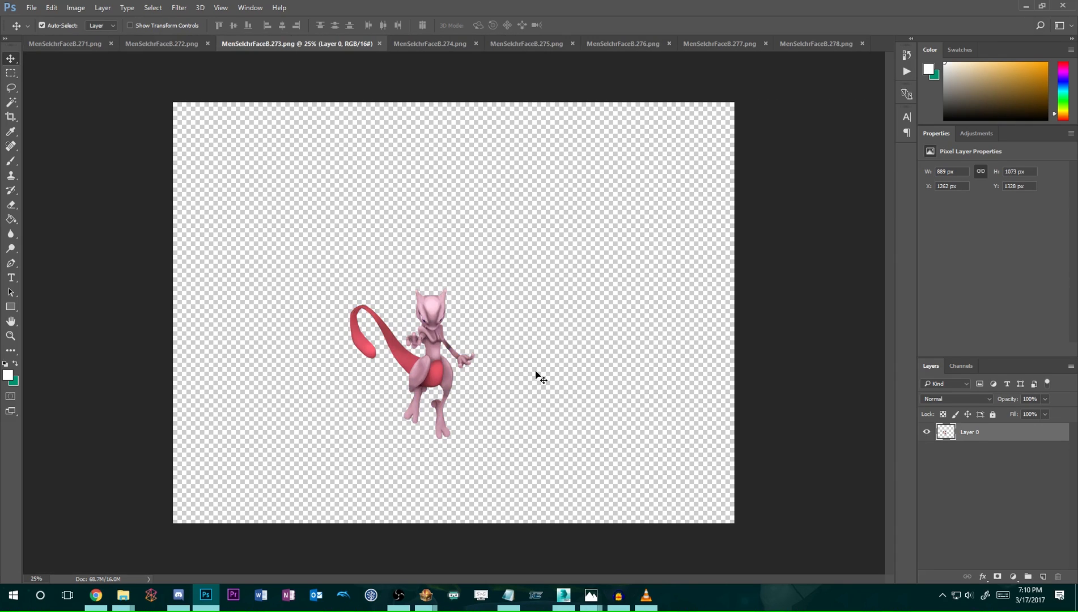
key("ctrl+shift+Tab")
key("ctrl+shift+Tab")
key("ctrl+shift+Tab")
key("ctrl+shift+Tab")
key("ctrl+Tab")
key("ctrl+Tab")
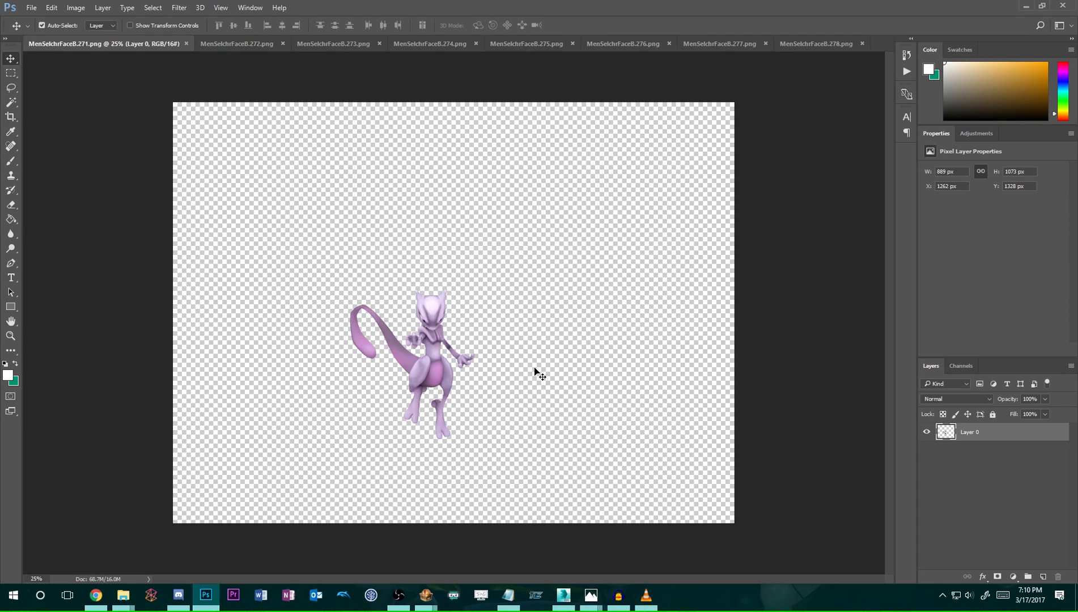
key("ctrl+Tab")
key("ctrl+shift+Tab")
Try shifting the Mewtwo layer slightly up and left in MenSelchrFaceB.271.png, and undo the move.
left_click_drag(420, 370, 414, 362)
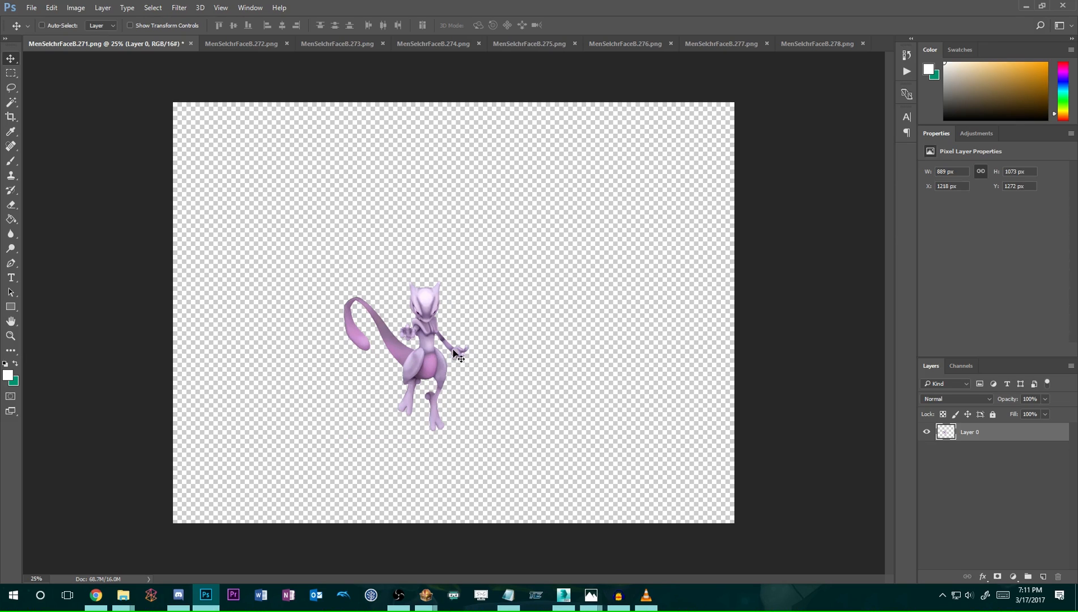
key("ctrl+z")
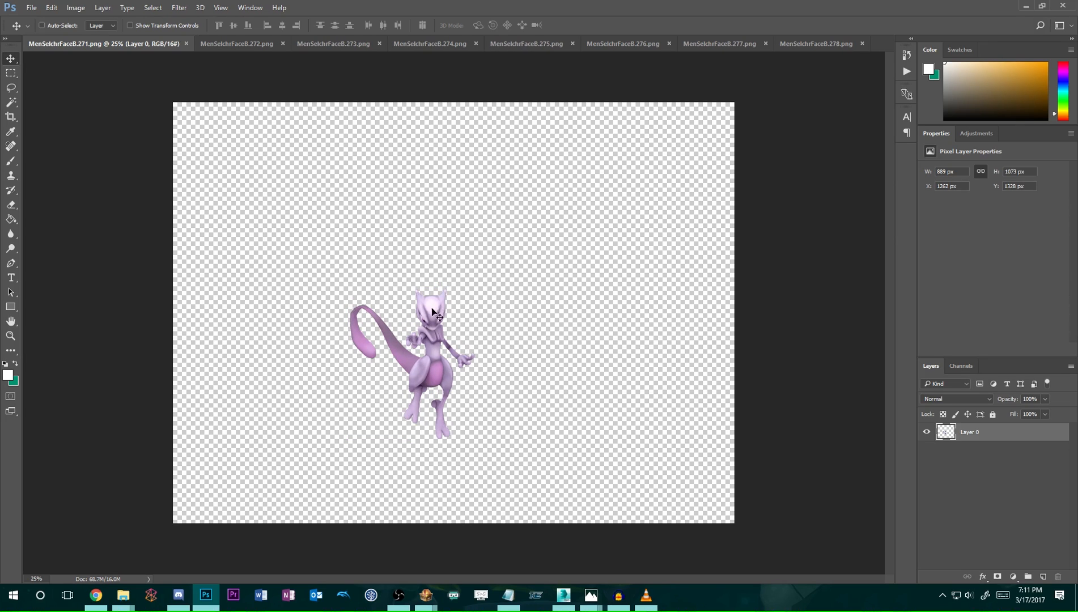
key("ctrl")
left_click(15, 118)
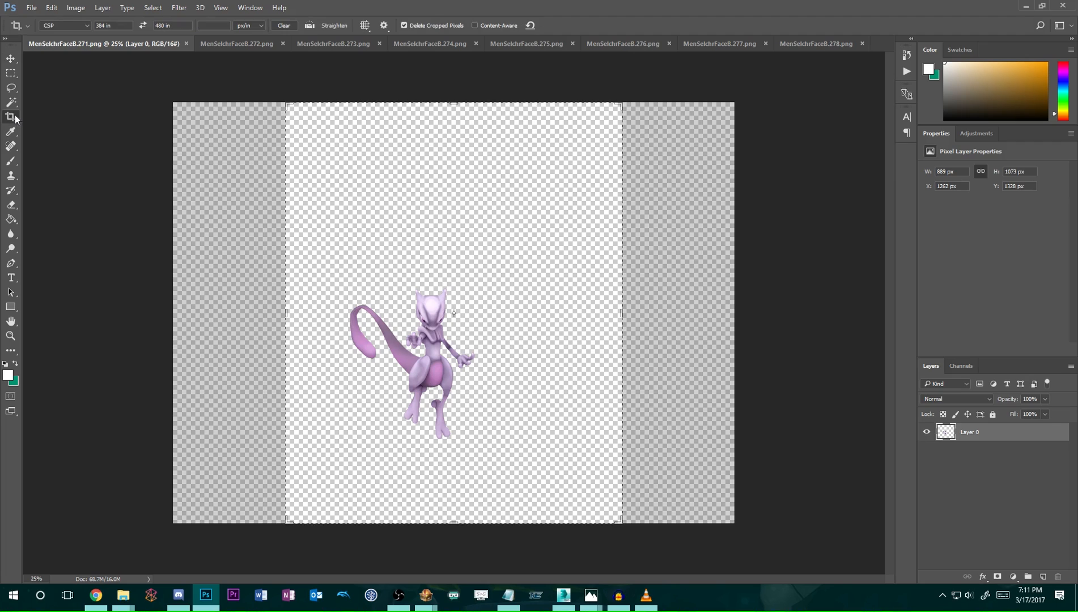
left_click(48, 29)
left_click(71, 159)
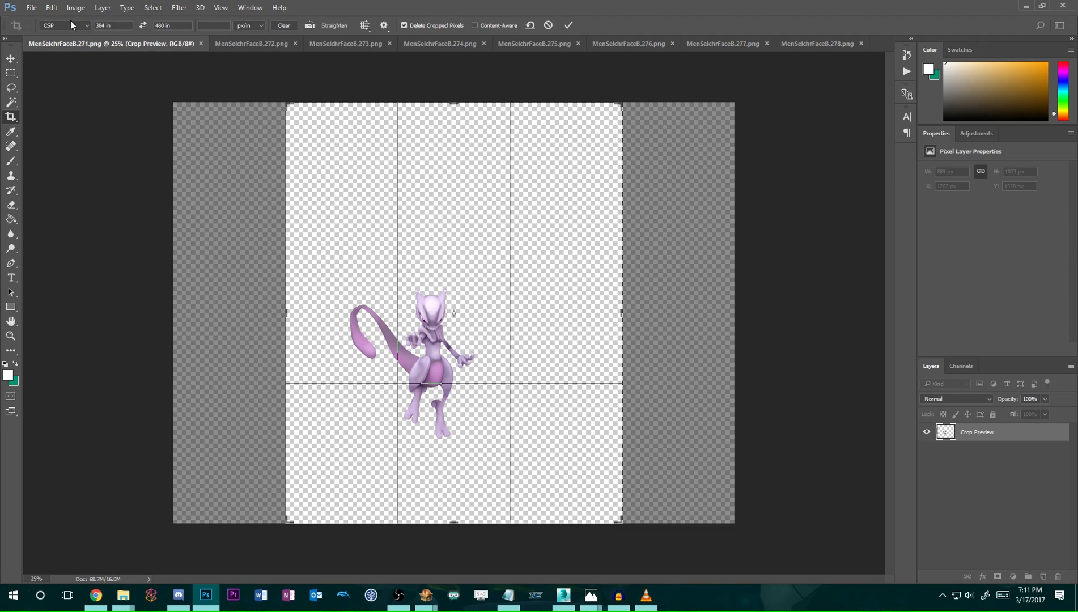
left_click_drag(622, 518, 386, 252)
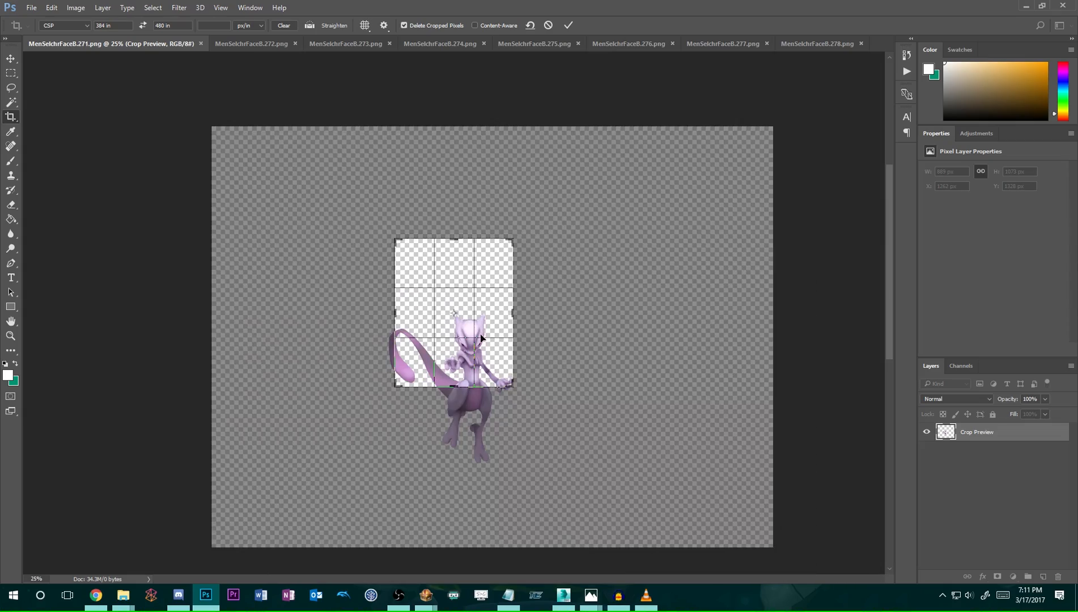
left_click_drag(465, 291, 426, 191)
scroll(463, 314, "up", 6, "alt")
scroll(464, 314, "up", 3, "alt")
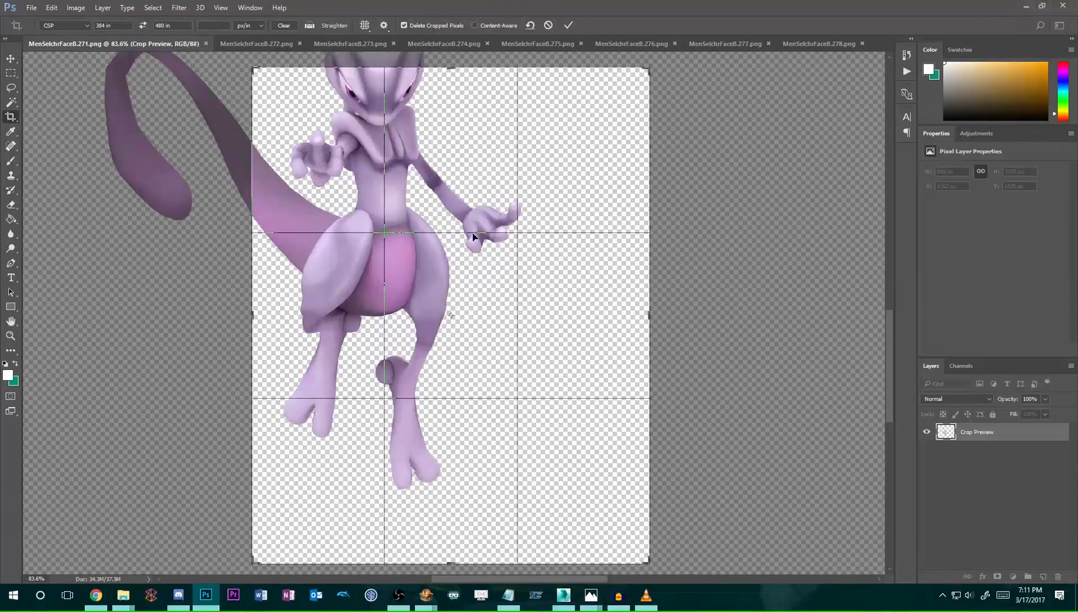
left_click_drag(469, 229, 534, 351)
scroll(535, 352, "down", 4, "alt")
left_click_drag(610, 488, 489, 377)
left_click_drag(558, 442, 516, 389)
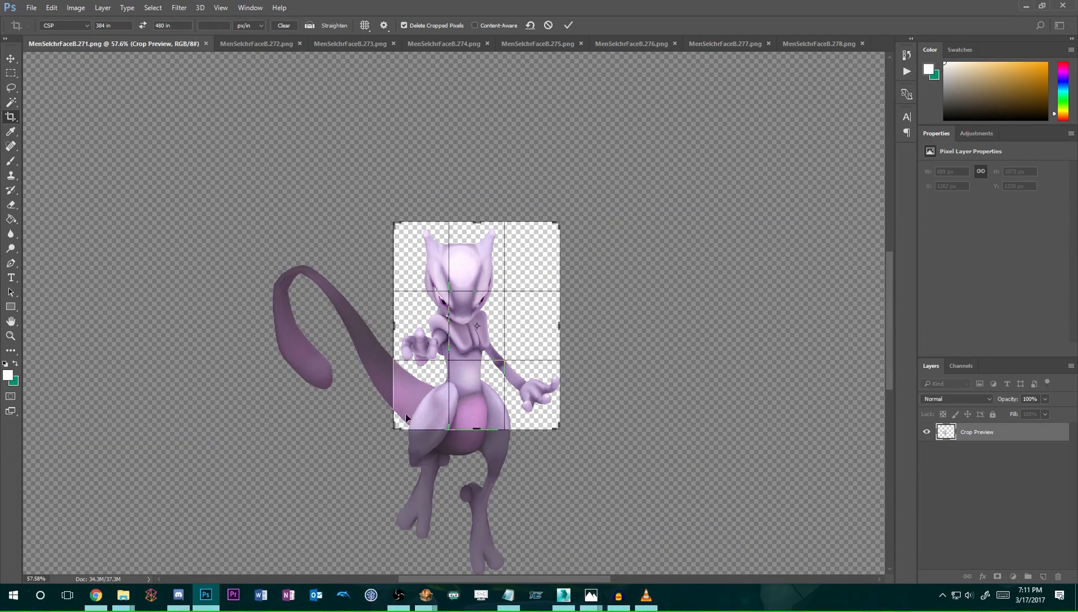
left_click_drag(393, 425, 389, 431)
mouse_move(488, 374)
left_mouse_down()
mouse_move(526, 386)
mouse_move(483, 388)
left_mouse_up()
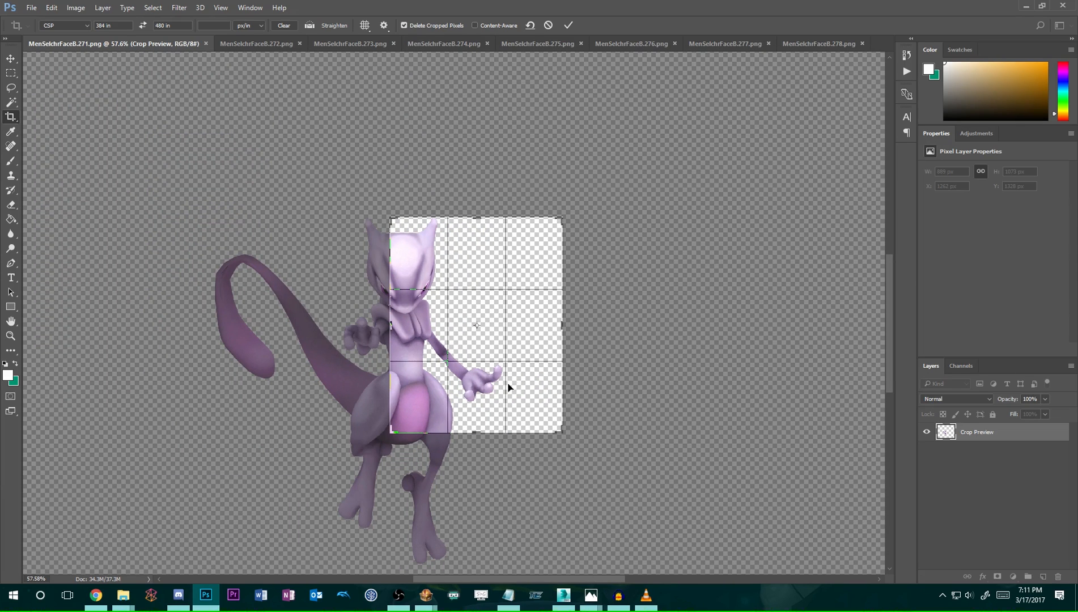
left_click_drag(423, 347, 482, 359)
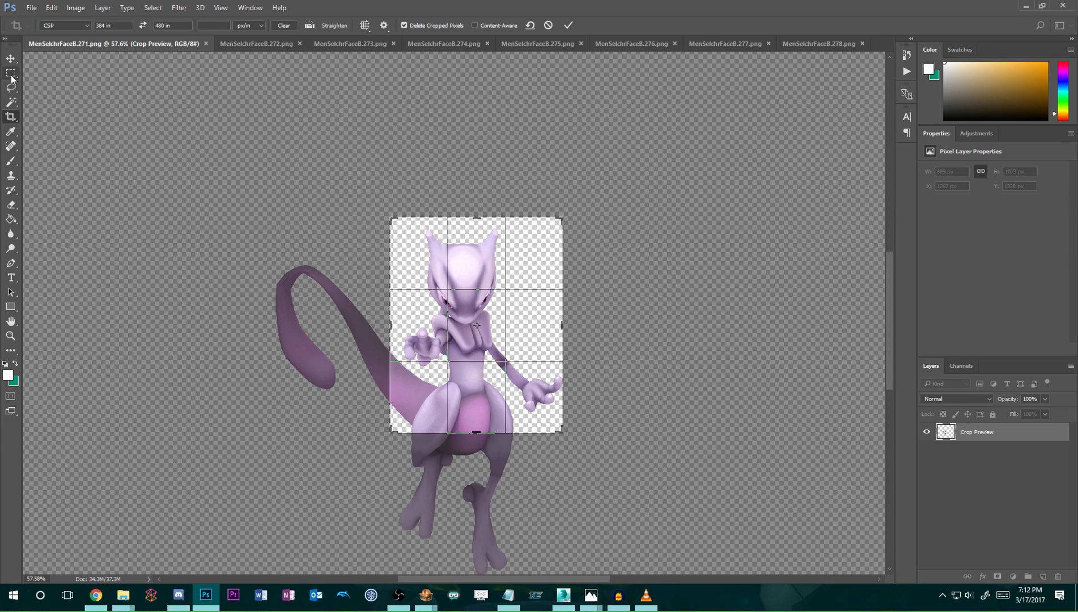
Discard the pending crop and start recording an action named "Mewtwo - Trophy CSP" in the Misc Renders set.
left_click(907, 71)
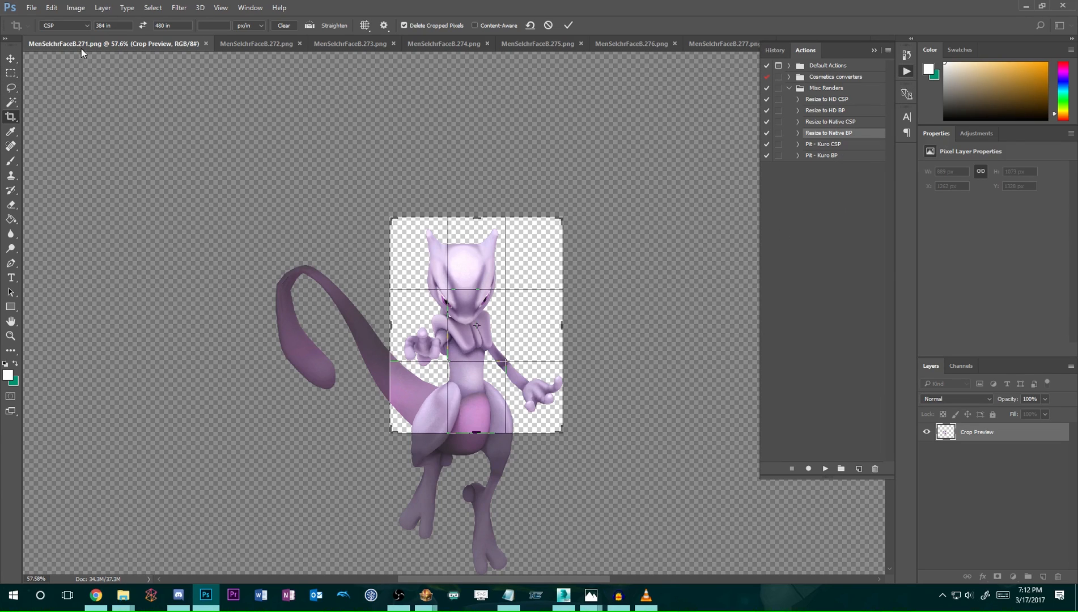
left_click(11, 72)
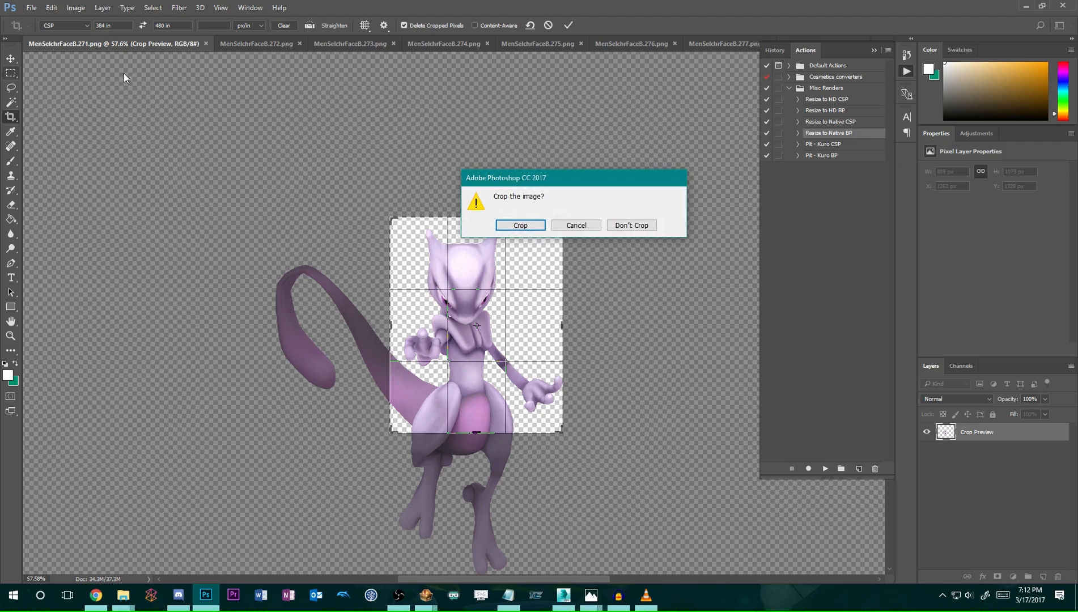
left_click(623, 226)
scroll(453, 311, "down", 5, "alt")
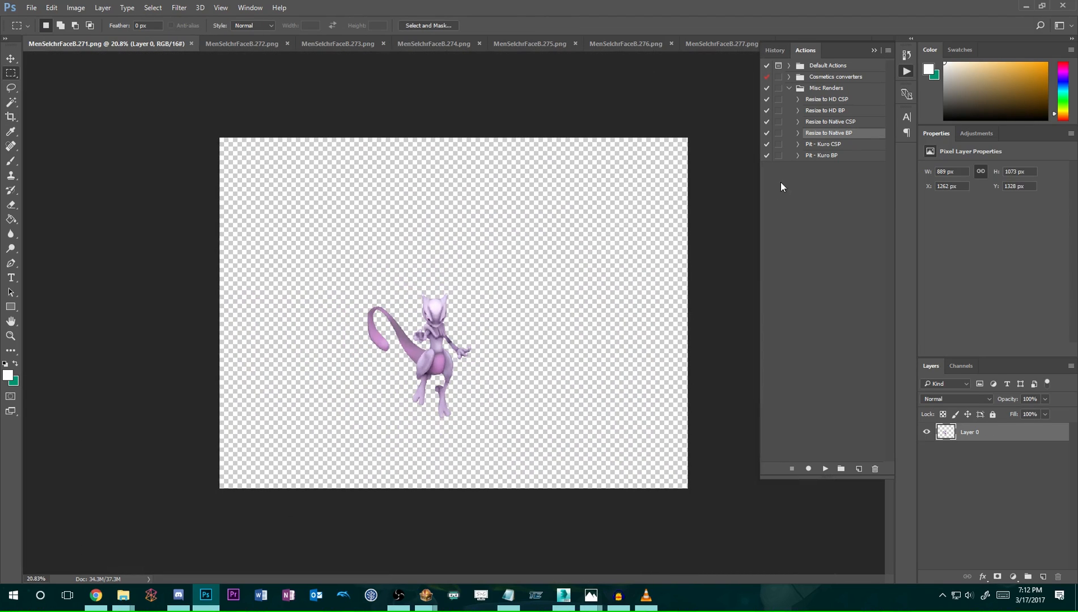
left_click(837, 155)
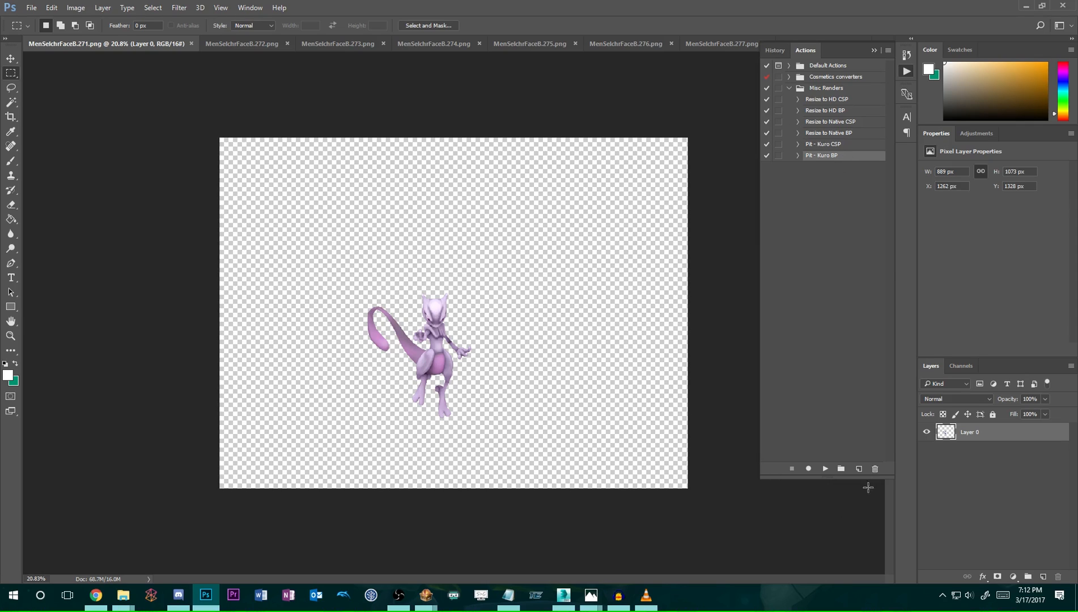
left_click(858, 469)
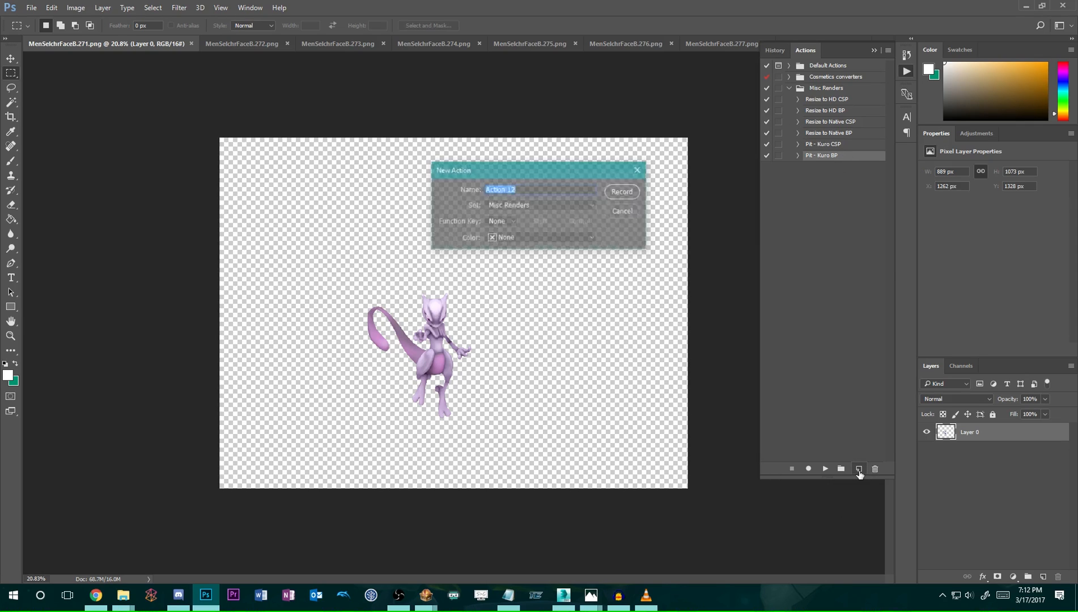
type("Mewtwo - Trophy CSP")
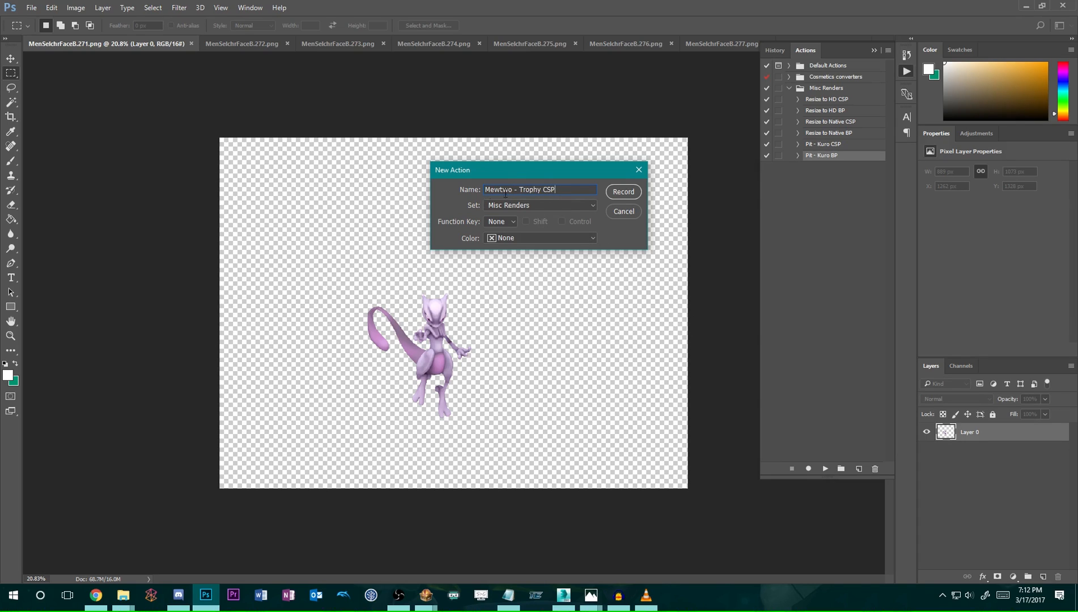
left_click(622, 195)
Crop MenSelchrFaceB.271.png with the 384 by 480 CSP preset, tightly framing Mewtwo's head, torso and both hands.
left_click(10, 117)
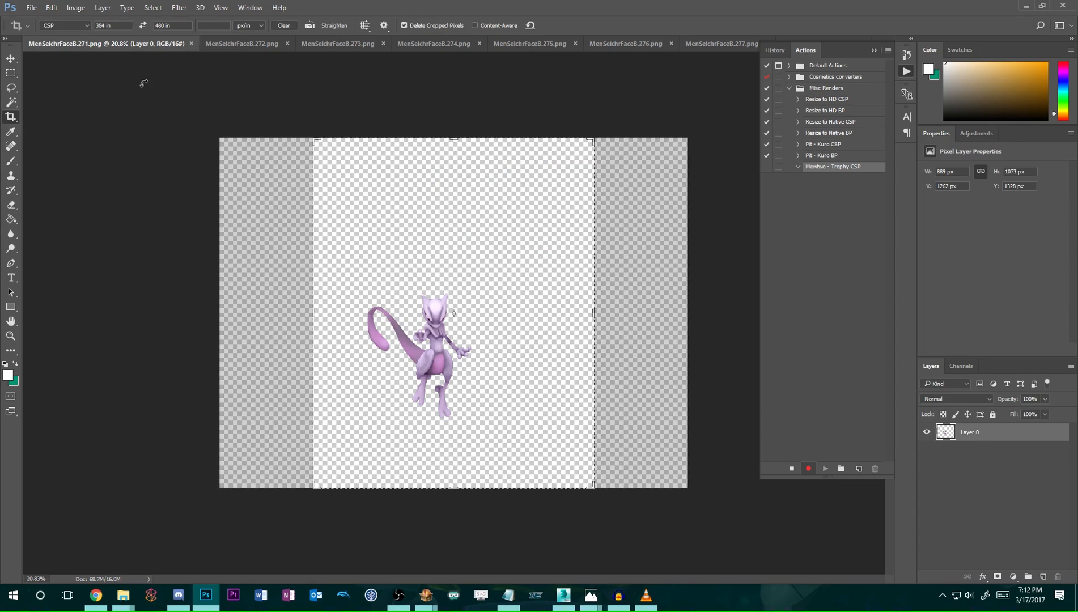
left_click(59, 24)
left_click(62, 149)
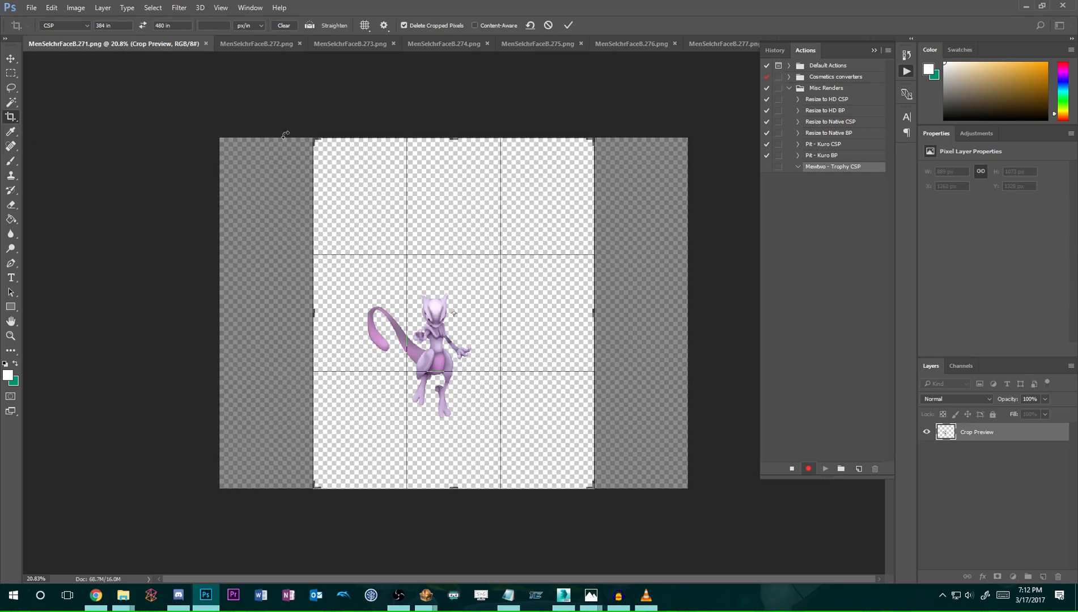
left_click_drag(575, 473, 510, 376)
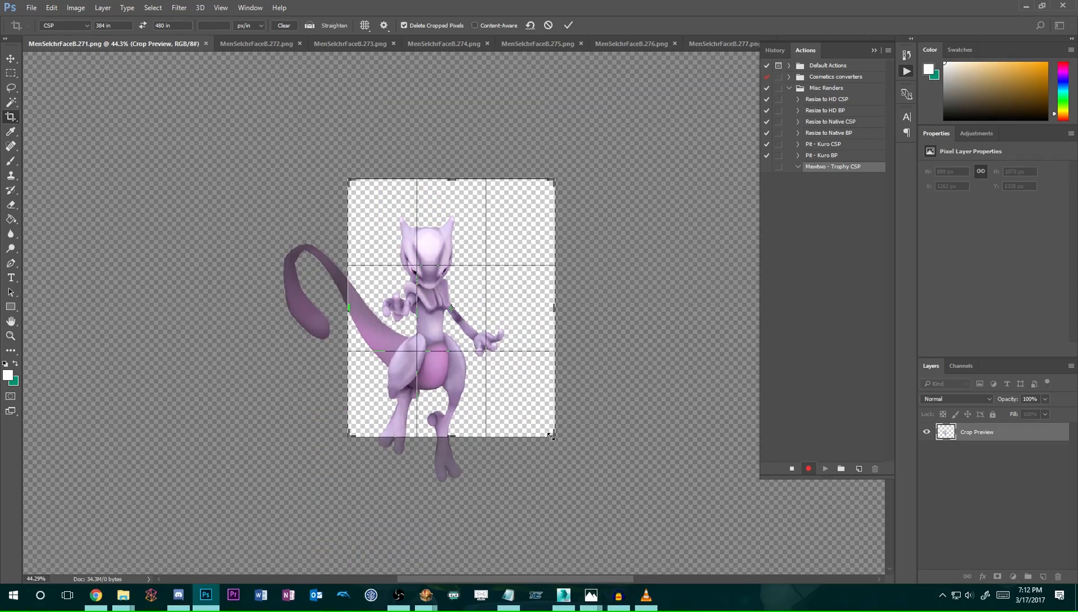
left_click_drag(550, 437, 524, 405)
left_click_drag(496, 362, 480, 340)
left_click_drag(527, 405, 513, 391)
mouse_move(476, 348)
left_mouse_down()
mouse_move(474, 334)
mouse_move(463, 335)
left_mouse_up()
left_click_drag(517, 392, 519, 393)
left_click_drag(460, 360, 471, 355)
left_click_drag(385, 391, 433, 358)
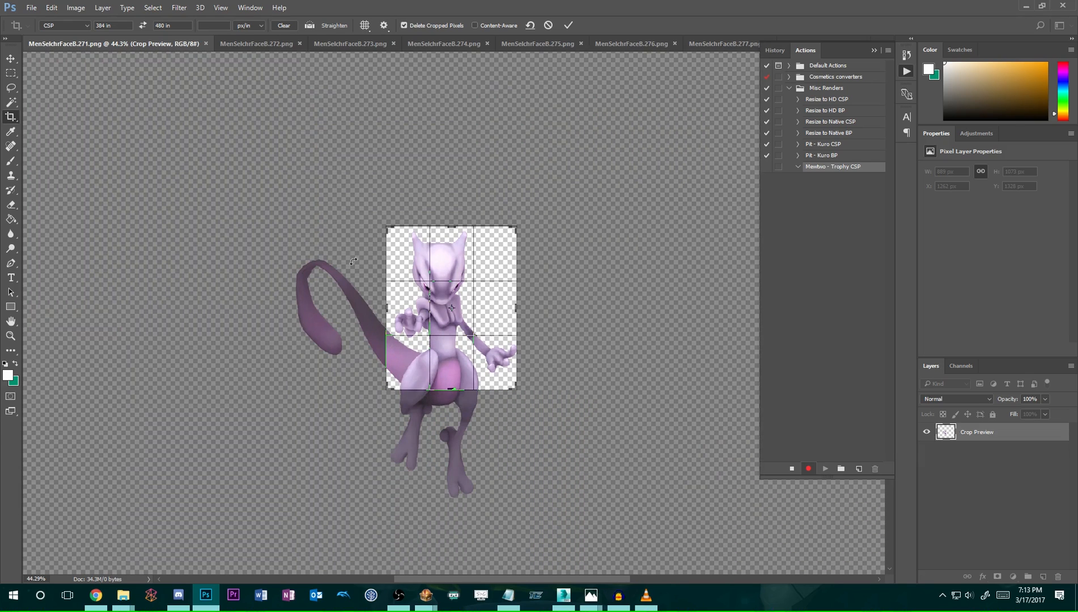
left_click(569, 26)
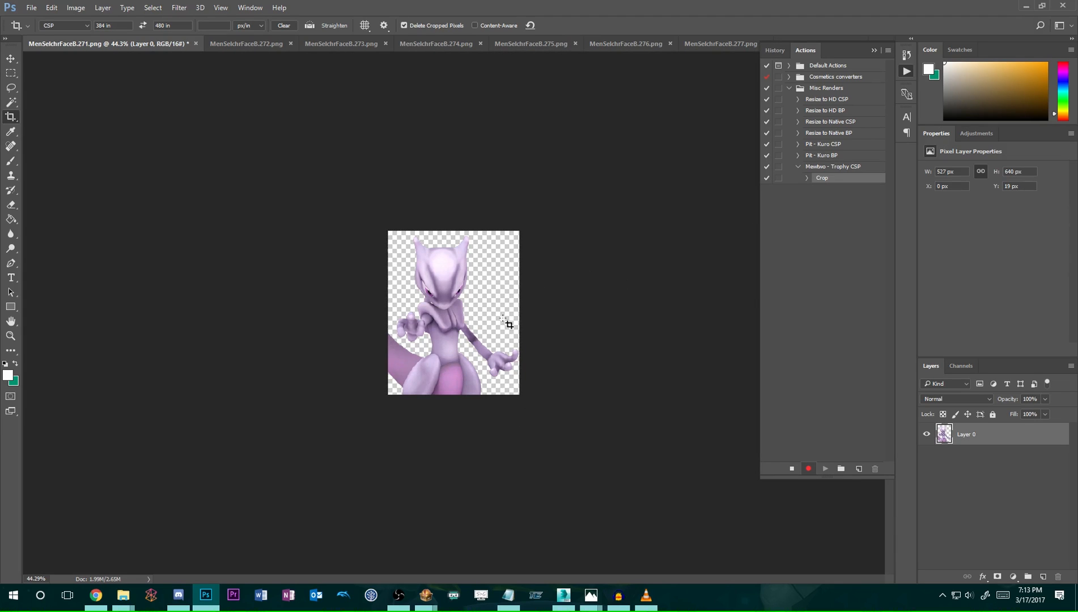
Stop recording the action and review the settings stored in its Crop step.
left_click(792, 468)
left_click(806, 177)
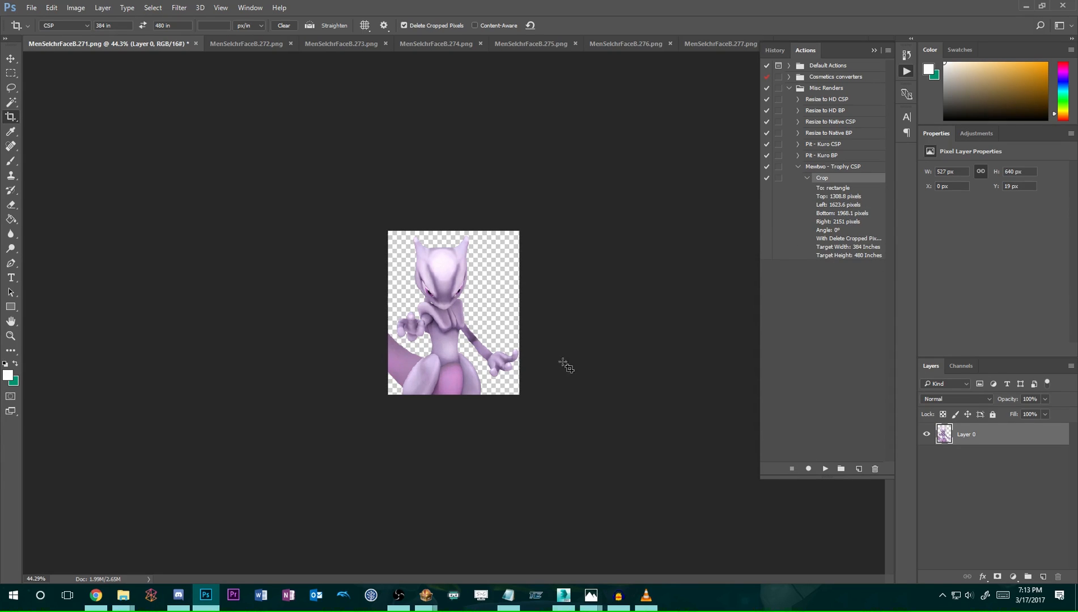
left_click(807, 178)
left_click(798, 167)
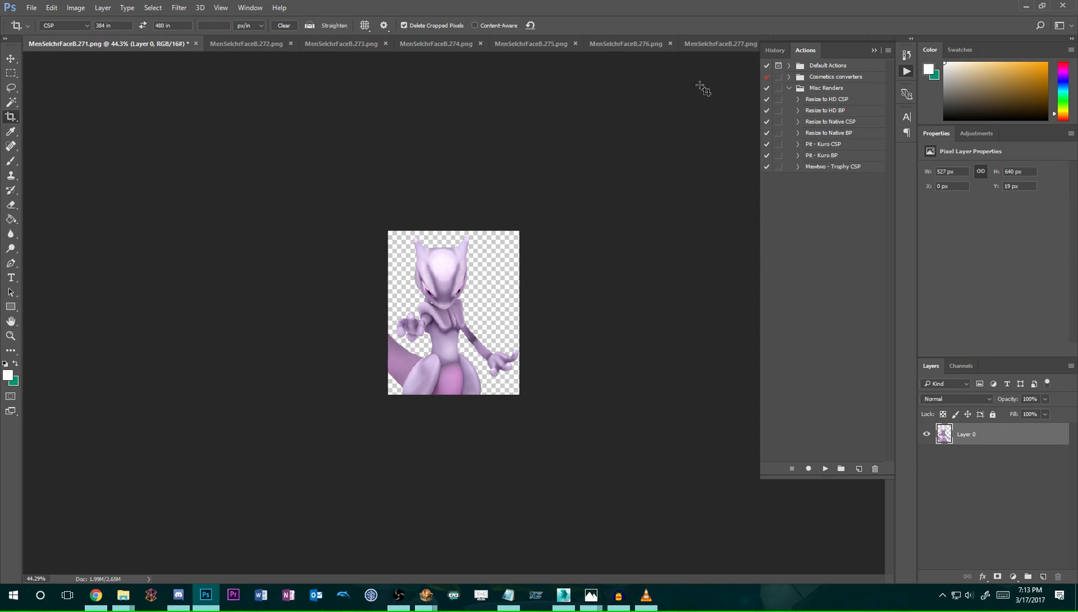
Run the Mewtwo - Trophy CSP action on each of the renders from MenSelchrFaceB.272.png through MenSelchrFaceB.278.png.
left_click(837, 168)
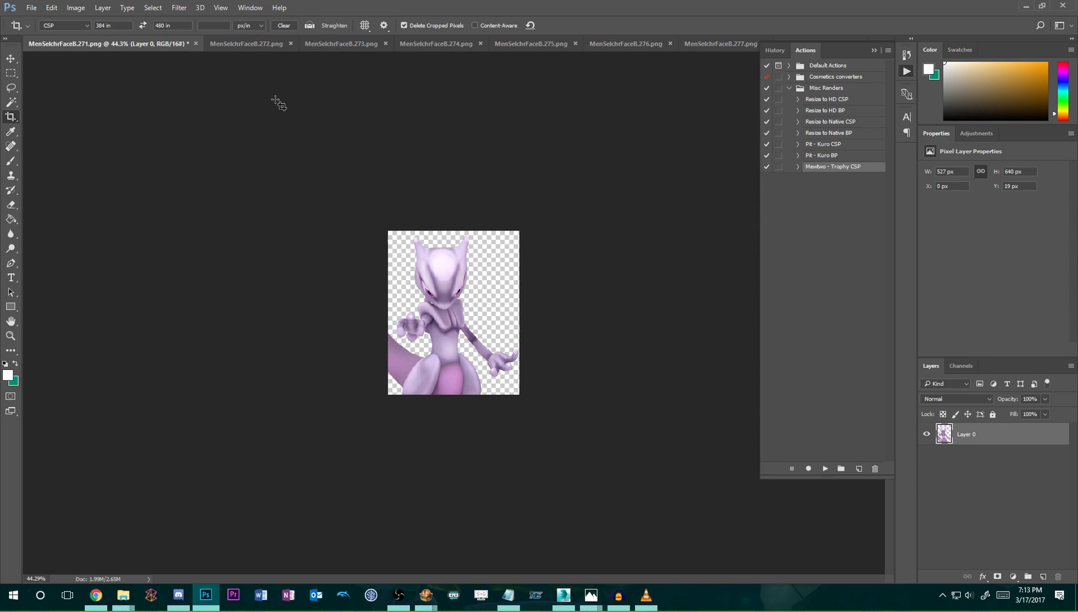
left_click(266, 45)
left_click(11, 74)
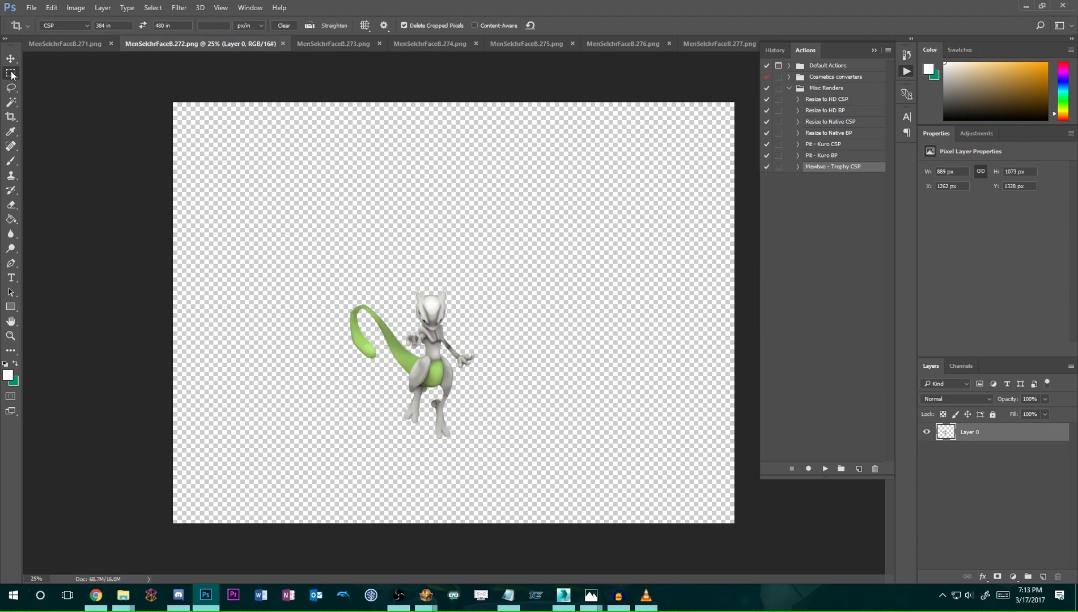
left_click(825, 469)
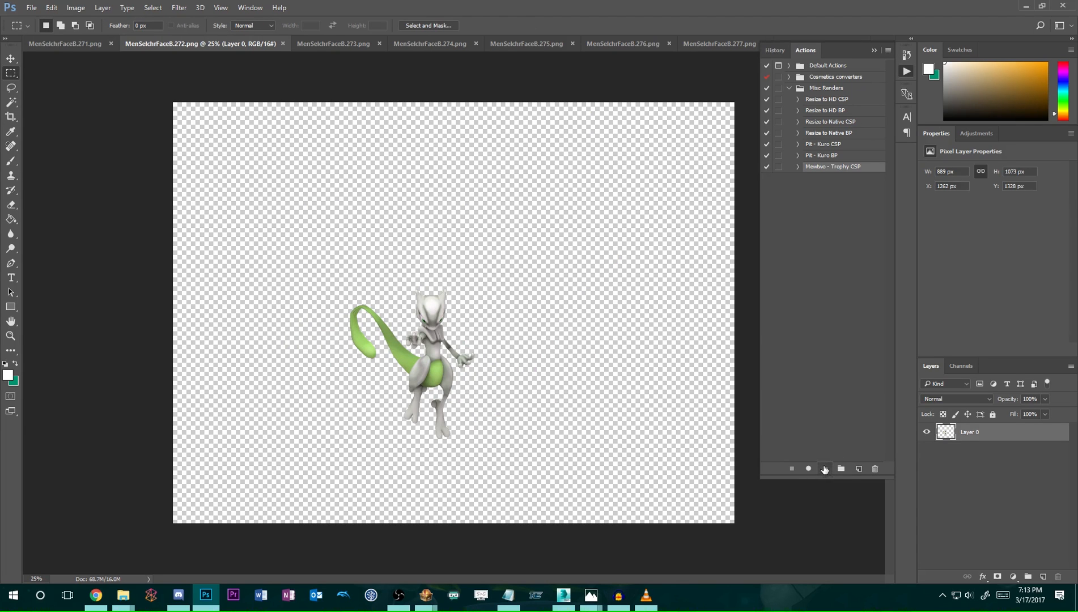
left_click(825, 469)
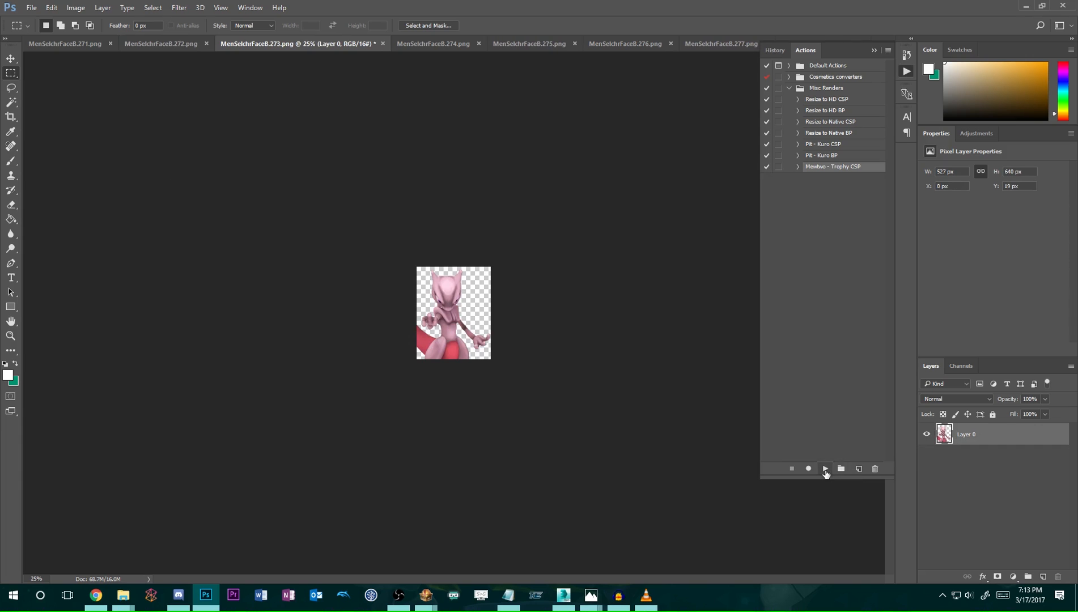
left_click(825, 469)
key("ctrl+Tab")
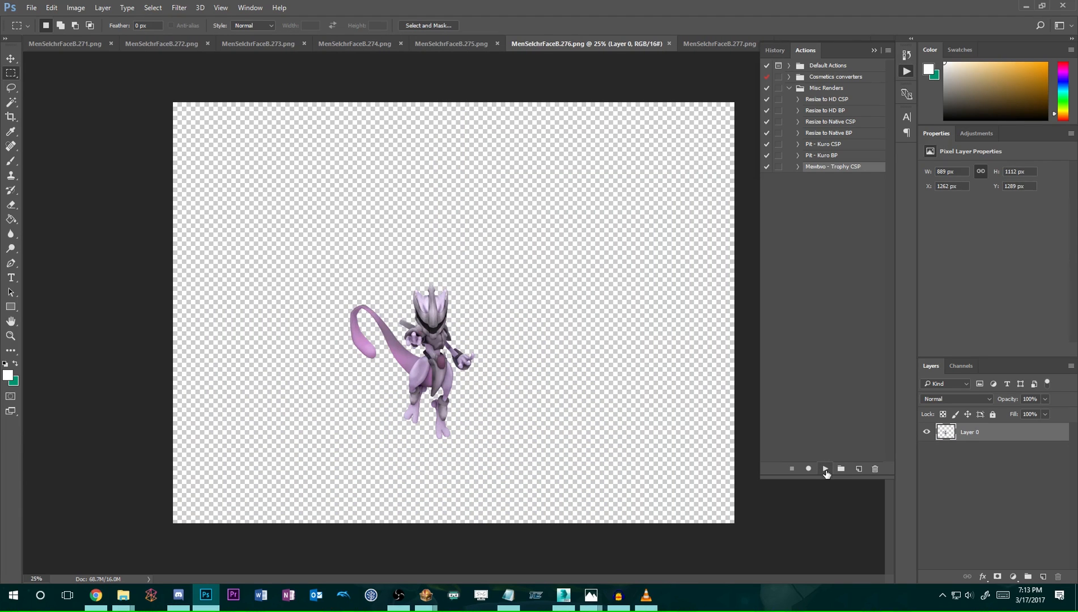
left_click(825, 470)
key("ctrl+Tab")
left_click(826, 470)
key("ctrl+Tab")
left_click(826, 470)
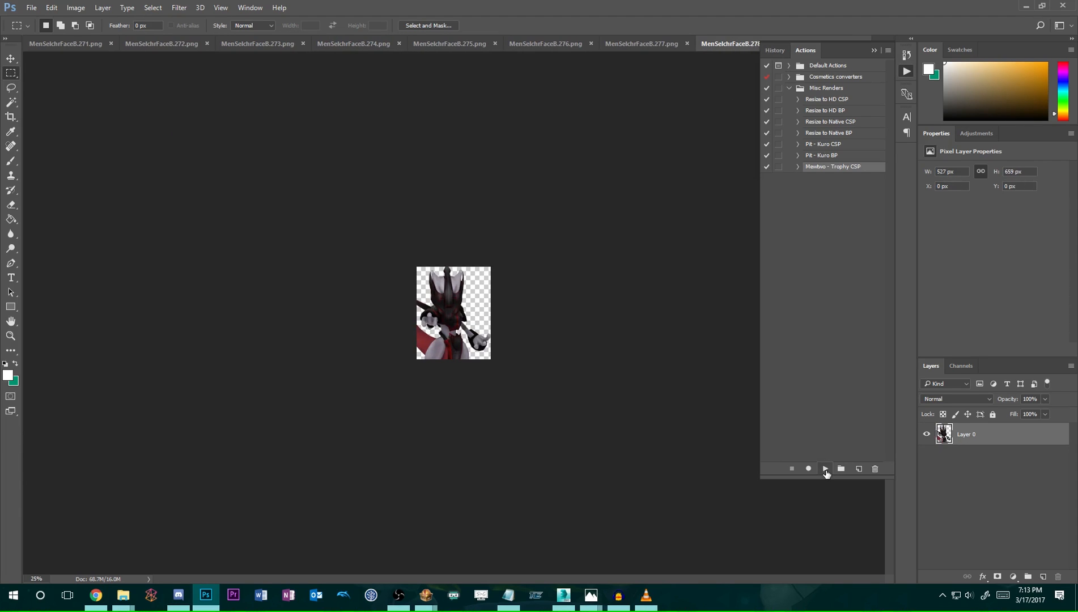
Cycle through all eight cropped Mewtwo renders at 25% zoom to compare how the figures line up.
key("ctrl+Tab")
key("ctrl+Tab")
key("ctrl+Tab")
key("ctrl+Tab")
key("ctrl+Tab")
key("ctrl+Tab")
key("ctrl+Tab")
key("ctrl+Tab")
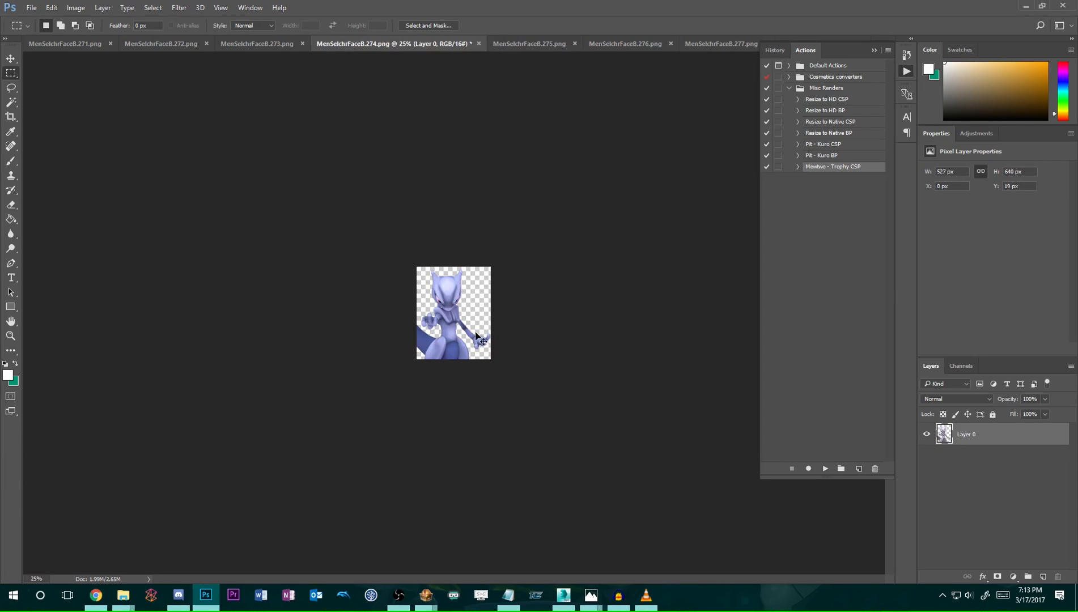
key("ctrl+Tab")
key("ctrl+Tab")
key("ctrl+Tab")
key("ctrl+Tab")
key("ctrl+Tab")
key("ctrl+Tab")
key("ctrl+Tab")
key("ctrl+Tab")
key("ctrl+Tab")
key("ctrl+minus")
key("ctrl+minus")
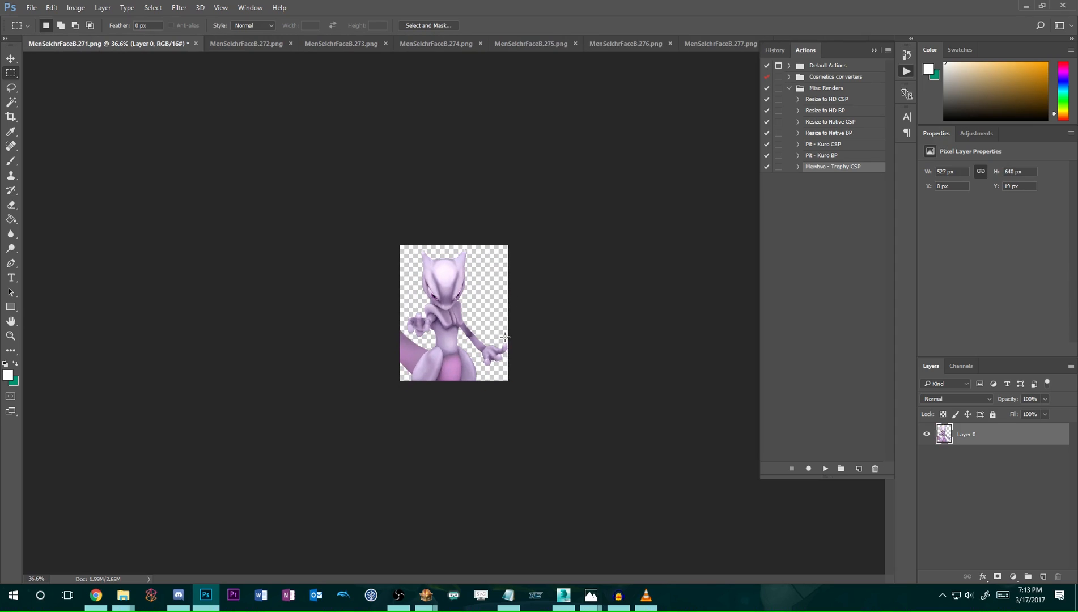
key("ctrl+Tab")
key("ctrl+shift+Tab")
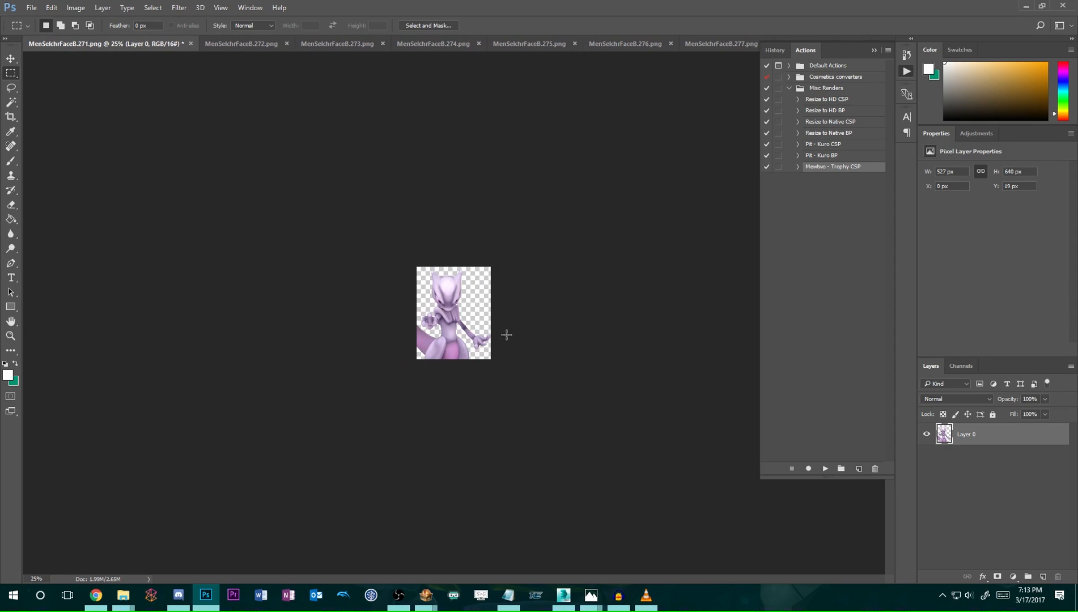
key("ctrl+Tab")
key("ctrl+Tab")
key("ctrl+Tab")
key("ctrl+Tab")
key("ctrl+Tab")
key("ctrl+Tab")
key("ctrl+Tab")
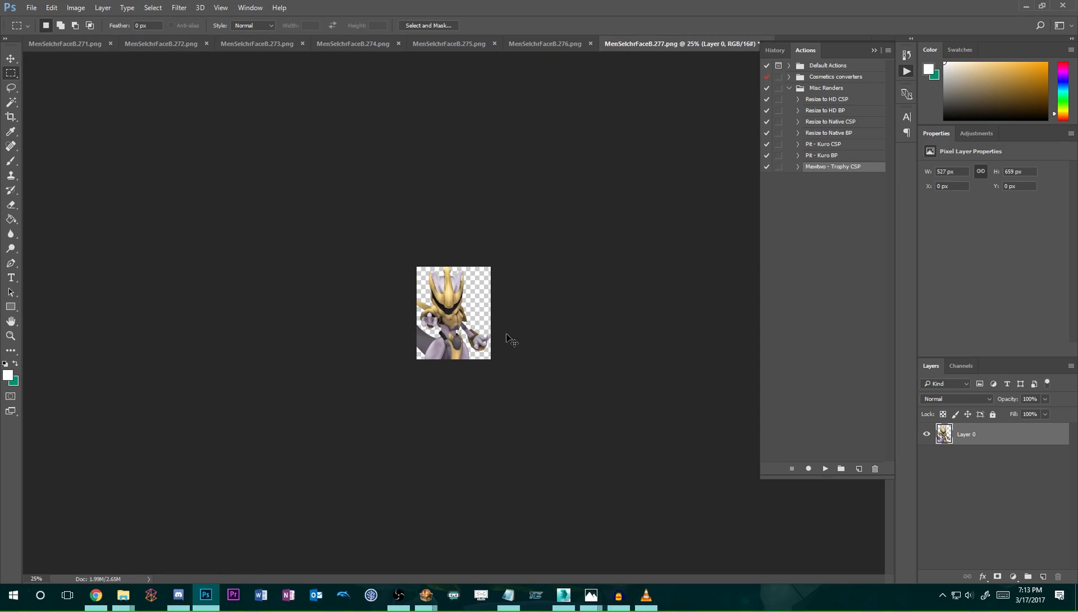
key("ctrl+Tab")
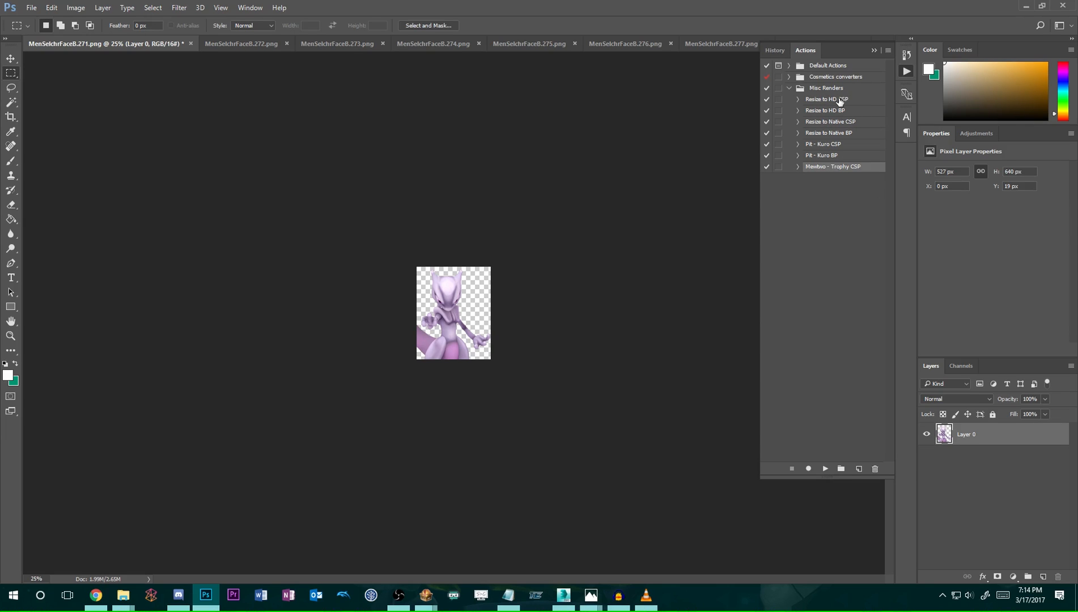
Run the Resize to HD CSP action on all eight cropped renders, MenSelchrFaceB.271.png through MenSelchrFaceB.278.png.
left_click(839, 100)
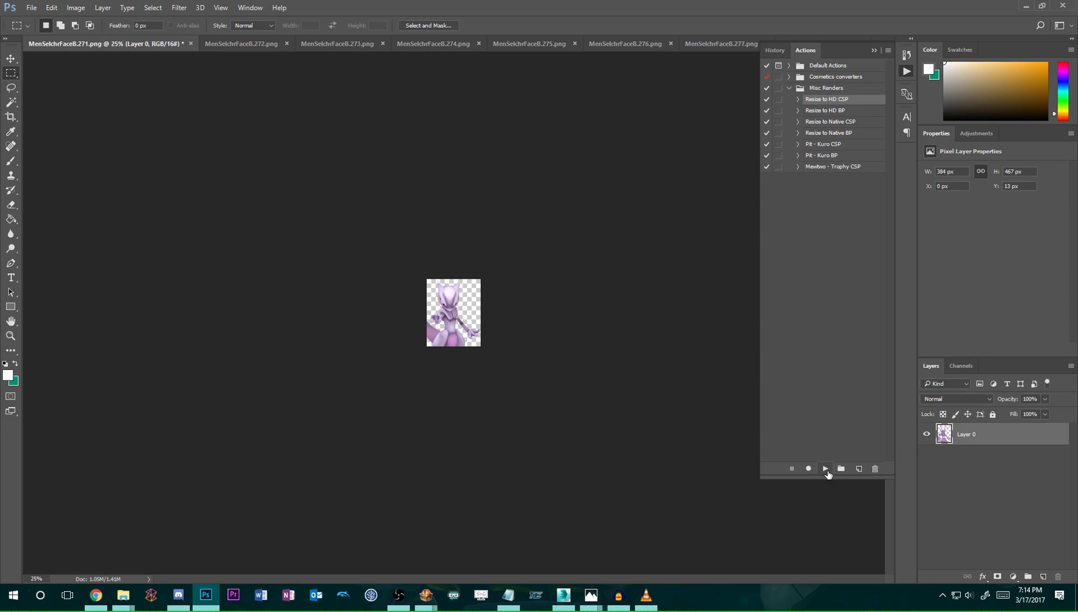
key("ctrl+Tab")
left_click(827, 471)
key("ctrl+Tab")
left_click(826, 470)
key("ctrl+Tab")
left_click(826, 471)
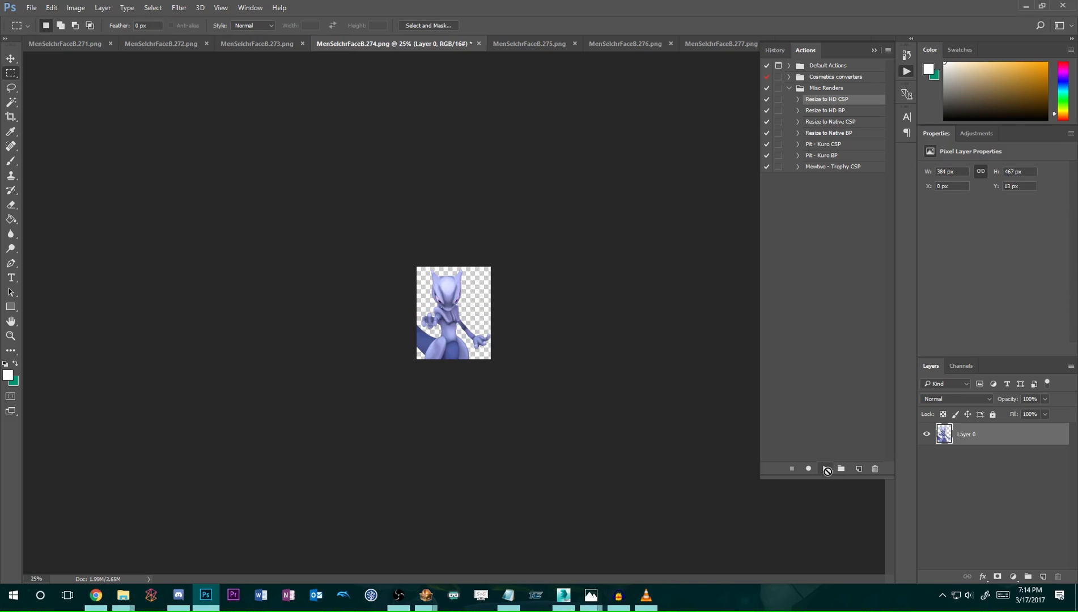
key("ctrl+Tab")
left_click(826, 471)
key("ctrl+Tab")
left_click(826, 471)
key("ctrl+Tab")
left_click(826, 471)
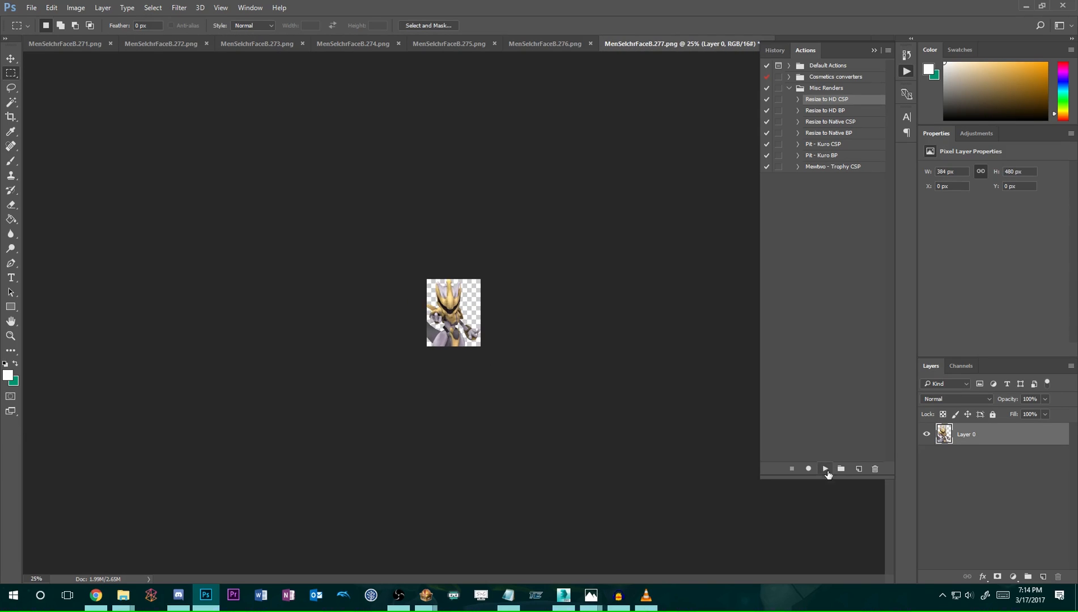
key("ctrl+Tab")
left_click(826, 471)
key("ctrl+Tab")
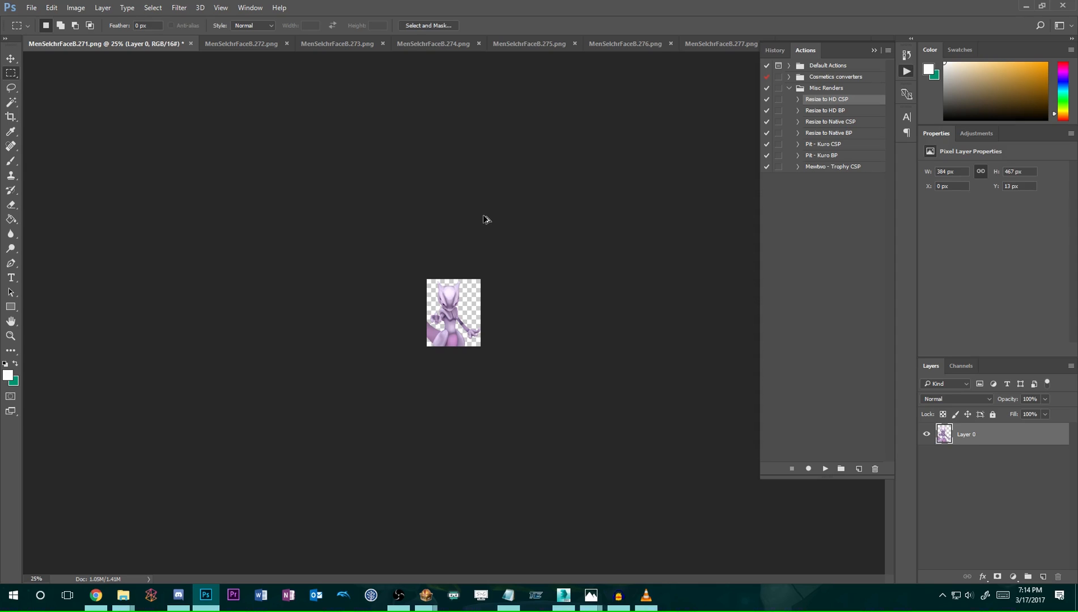
Export the MenSelchrFaceB.271.png render with Save for Web as PNG-24, browsing to the CSPs folder under Renders, Mewtwo, Default Mewtwo.
key("ctrl+alt+shift+s")
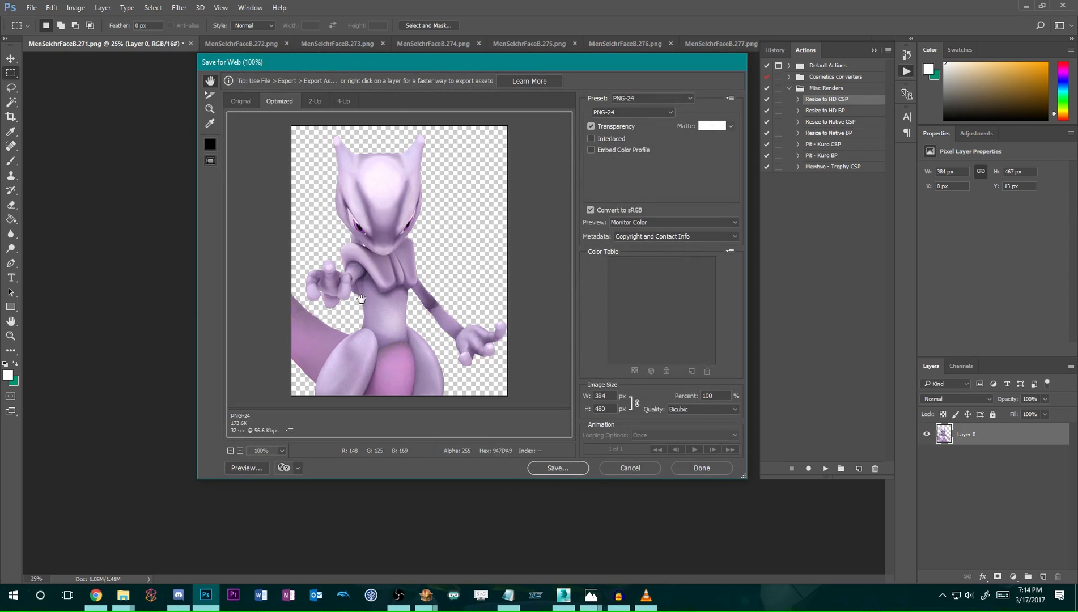
left_click(557, 468)
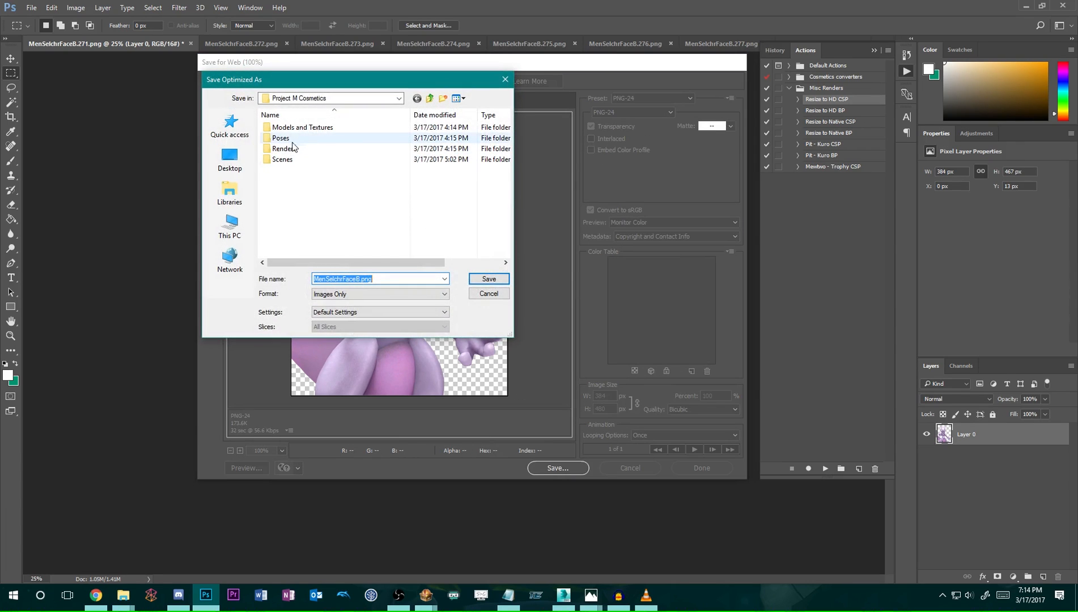
double_click(291, 149)
double_click(299, 127)
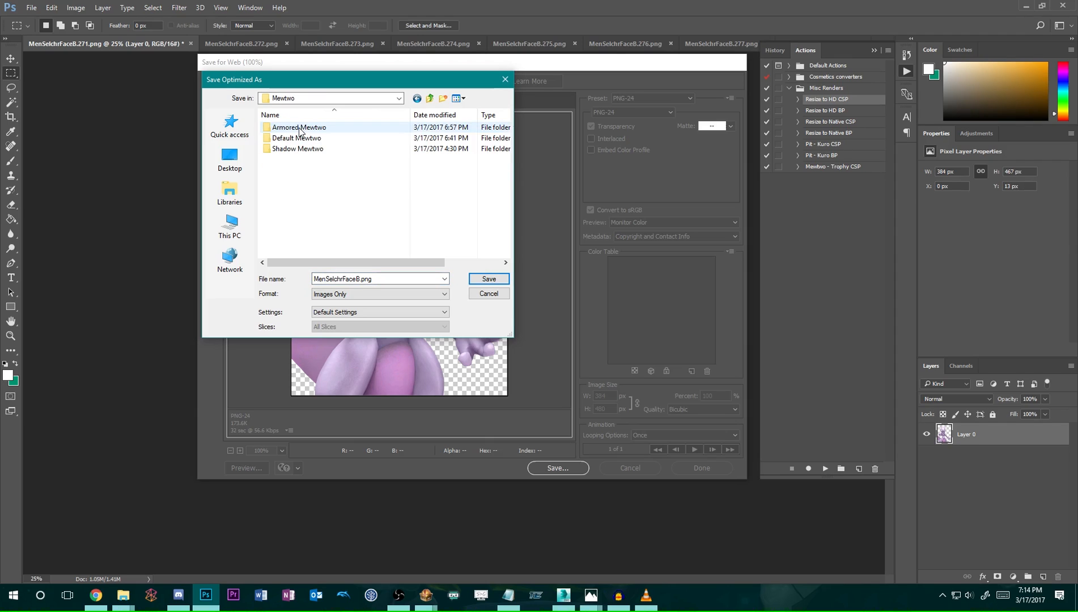
double_click(331, 138)
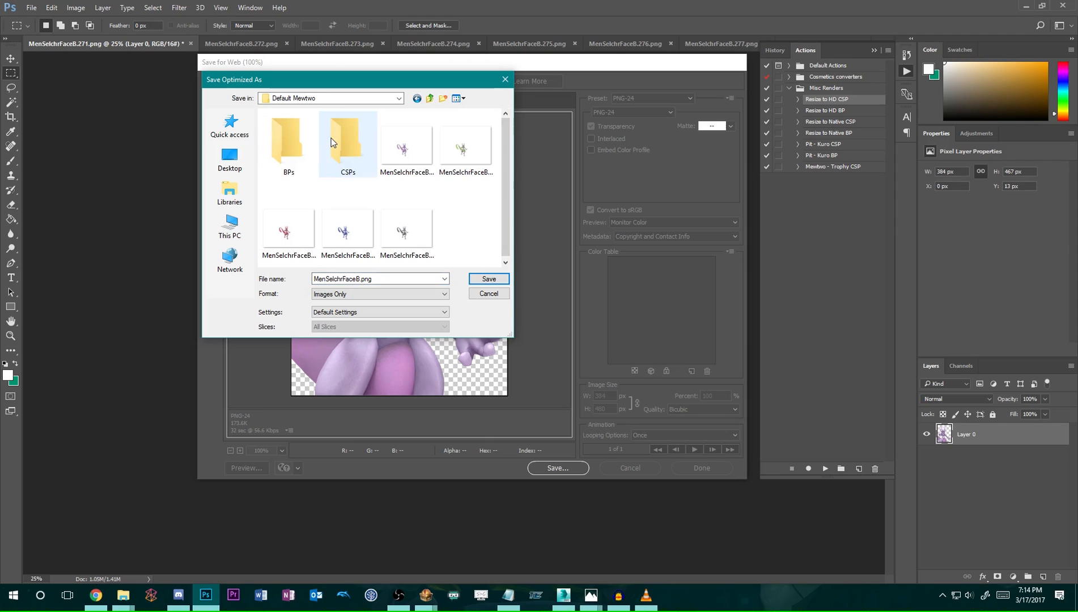
double_click(347, 165)
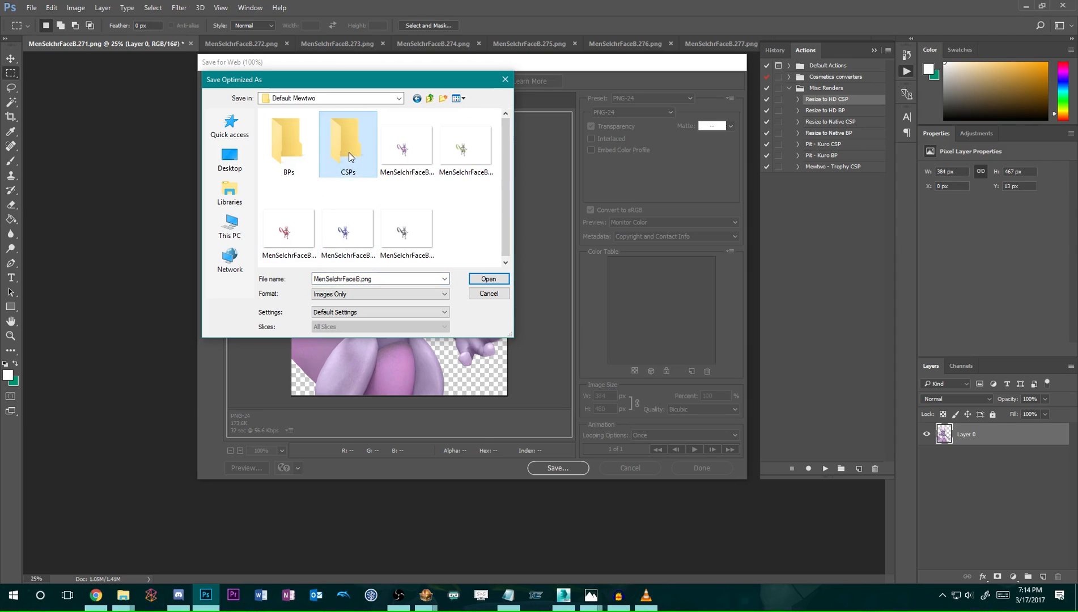
Create a folder named HD inside the CSPs folder and open it as the save location.
left_click(442, 100)
type("HD")
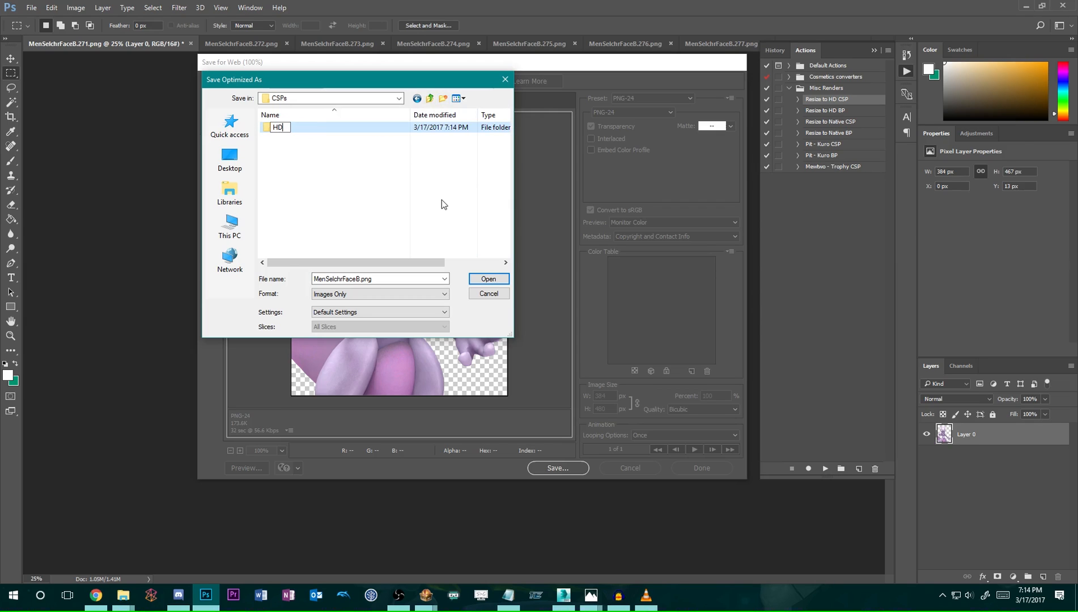
key("Return")
double_click(302, 127)
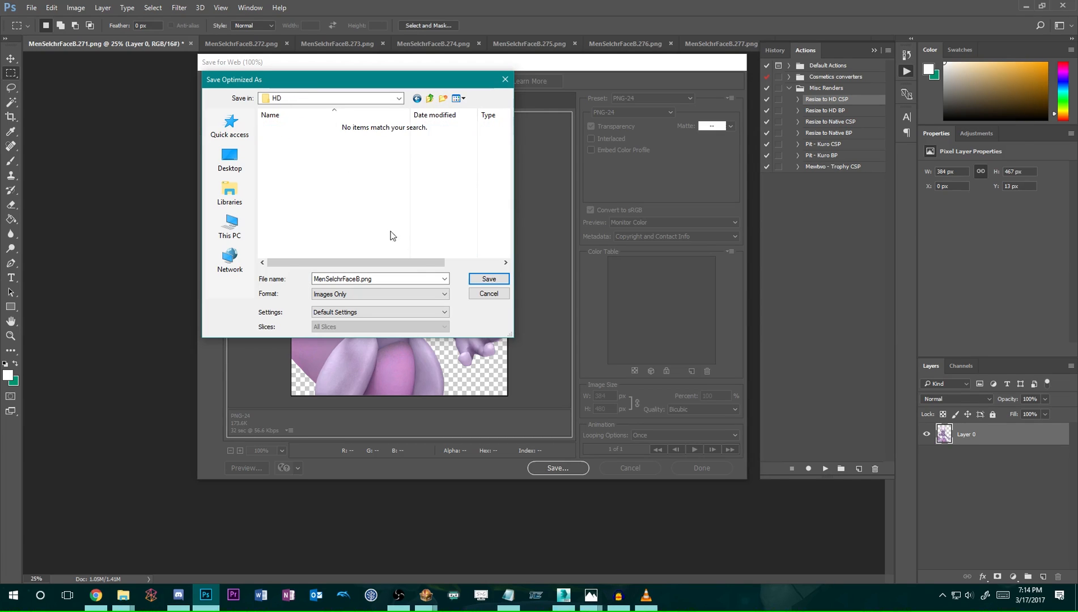
Name the exported purple Mewtwo image MenSelchrFaceB.271.png and save it in the HD folder.
left_click_drag(395, 82, 394, 130)
left_click(362, 329)
left_click(359, 329)
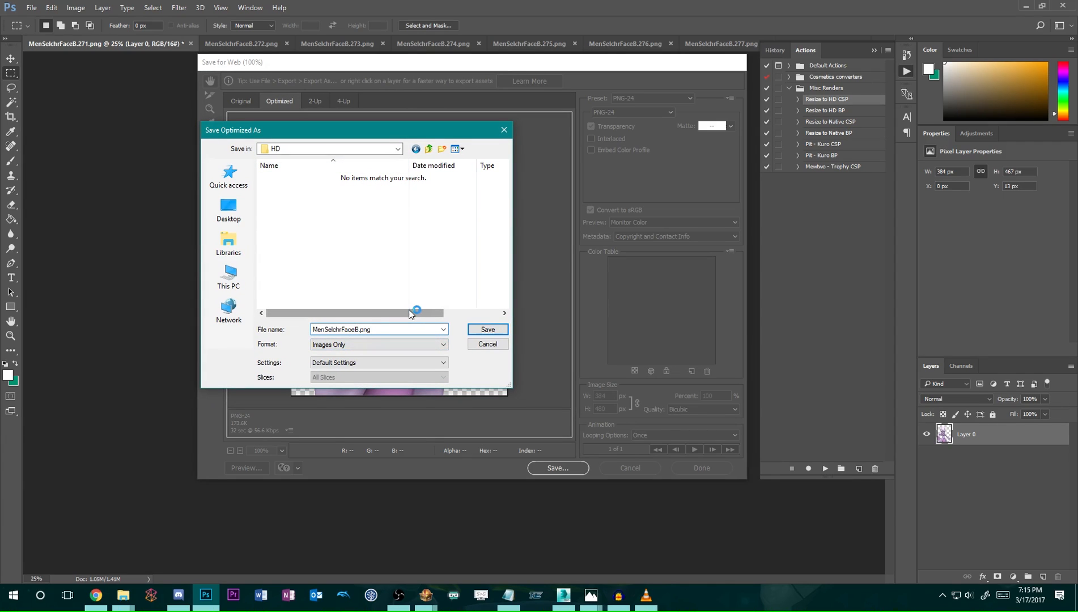
type("271")
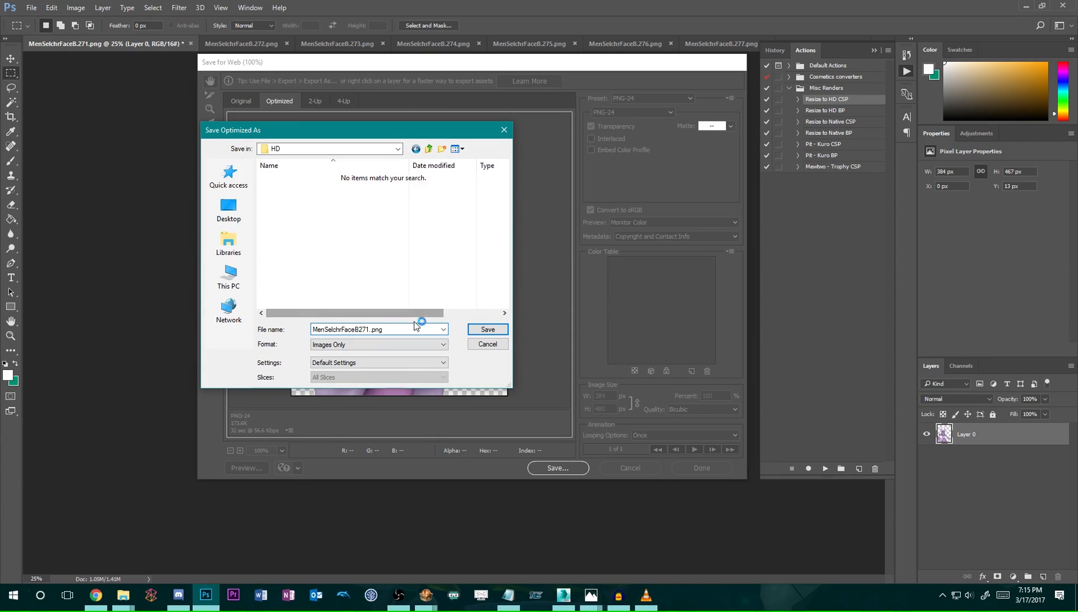
left_click(374, 329)
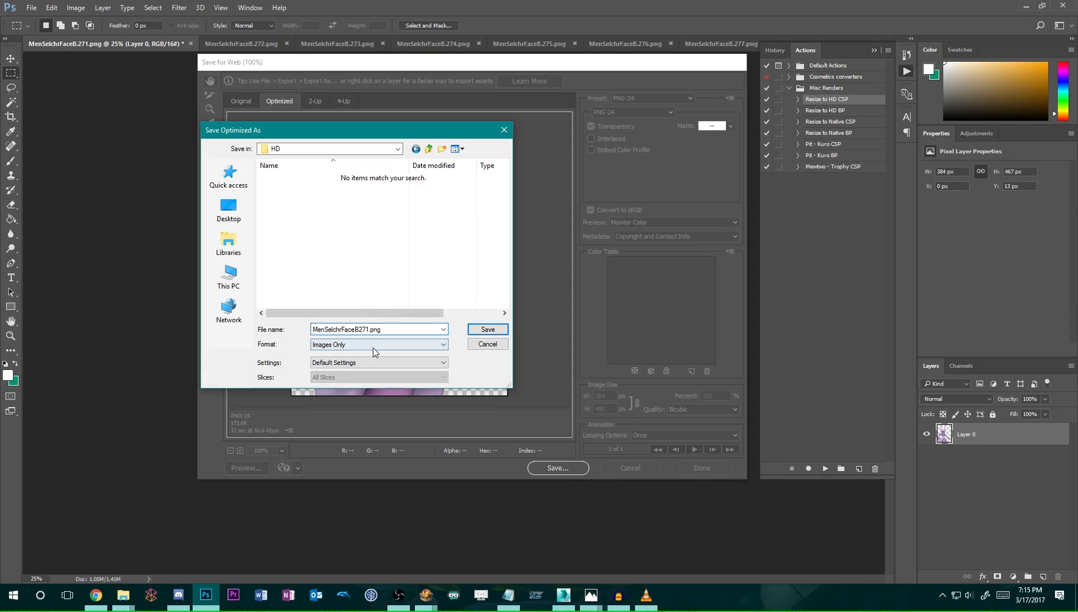
left_click(359, 330)
type(".")
left_click(500, 331)
left_click(488, 329)
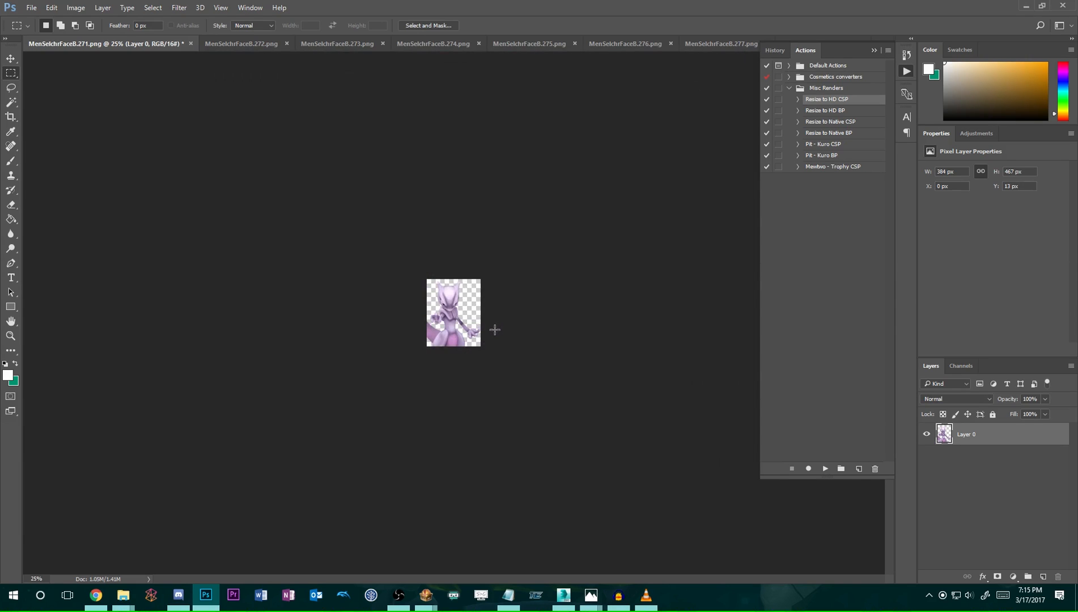
Export the 272 render for web as a PNG-24 named MenSelchrFaceB.272.png in the HD folder.
left_click(238, 47)
key("ctrl+alt+shift+s")
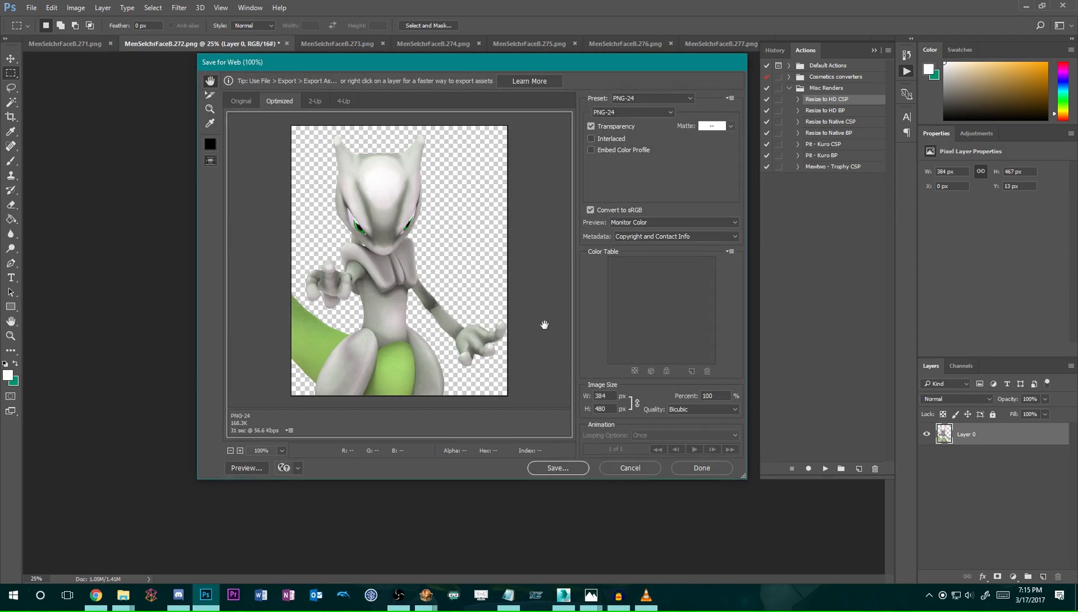
left_click(557, 468)
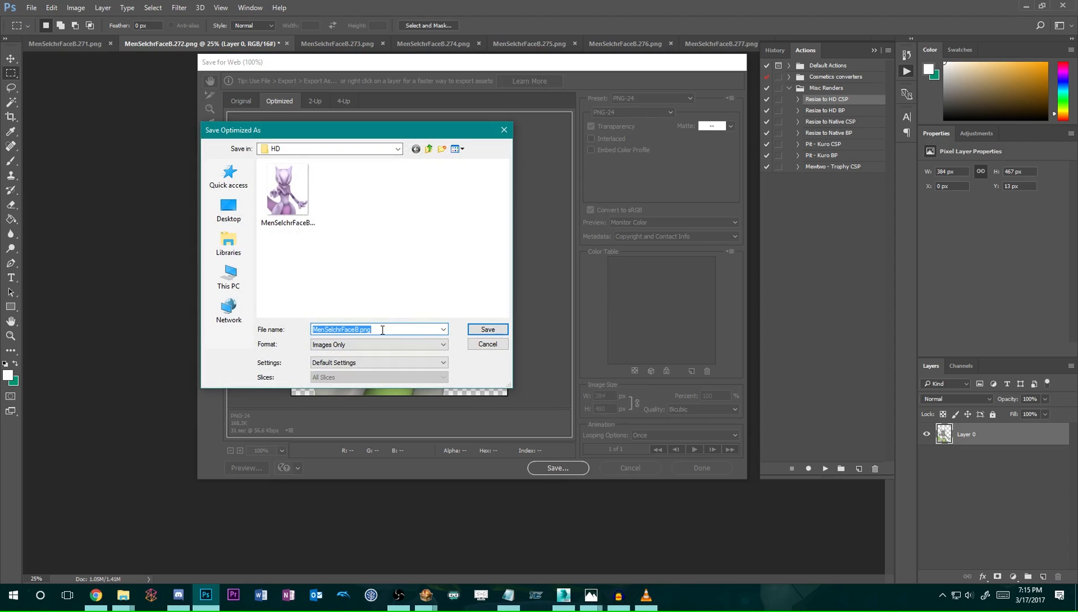
left_click(361, 329)
type("272.")
left_click(485, 329)
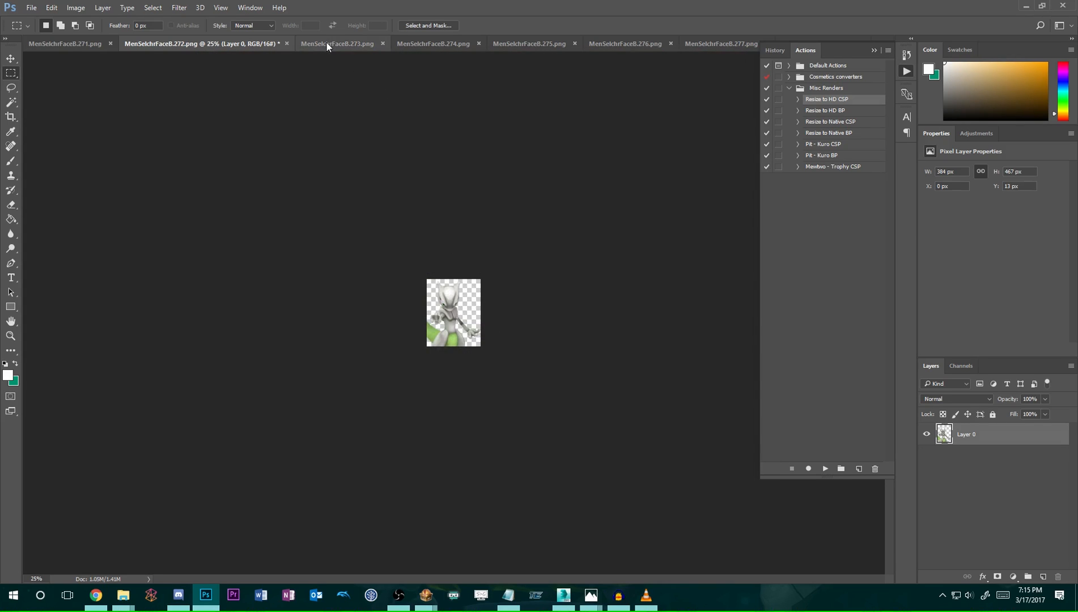
Export the 273 render for web as a PNG-24 named MenSelchrFaceB.273.png in the HD folder.
left_click(327, 44)
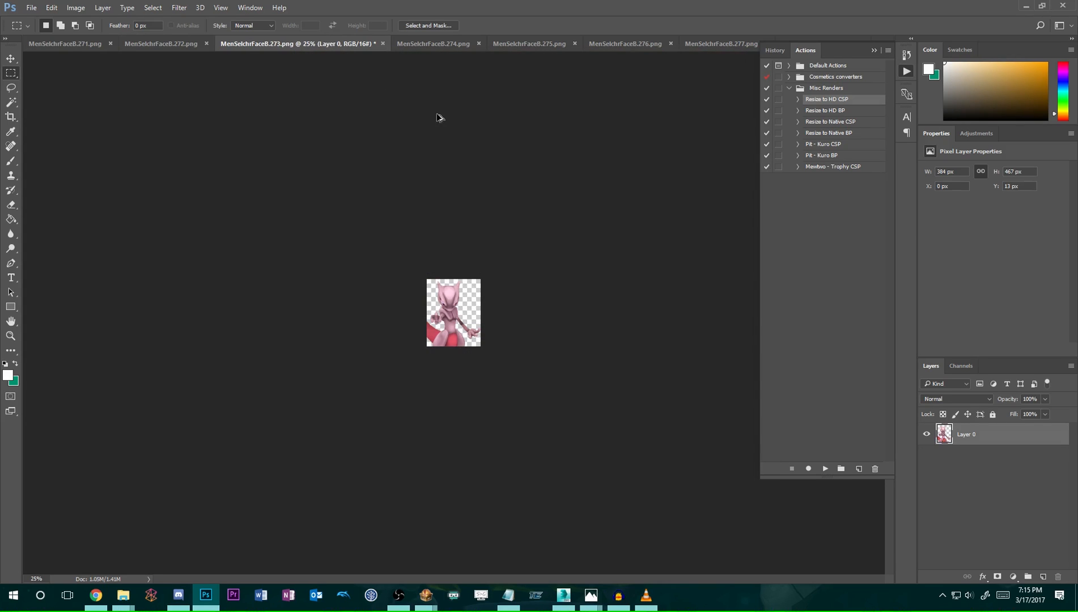
key("ctrl+alt+shift+s")
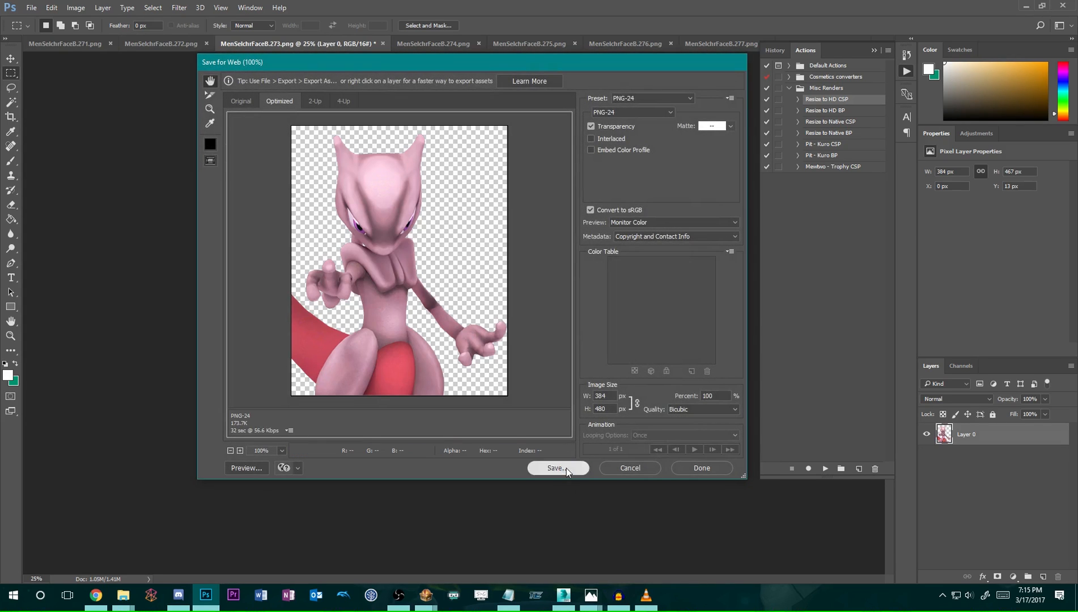
left_click(577, 467)
left_click(362, 225)
left_click(372, 330)
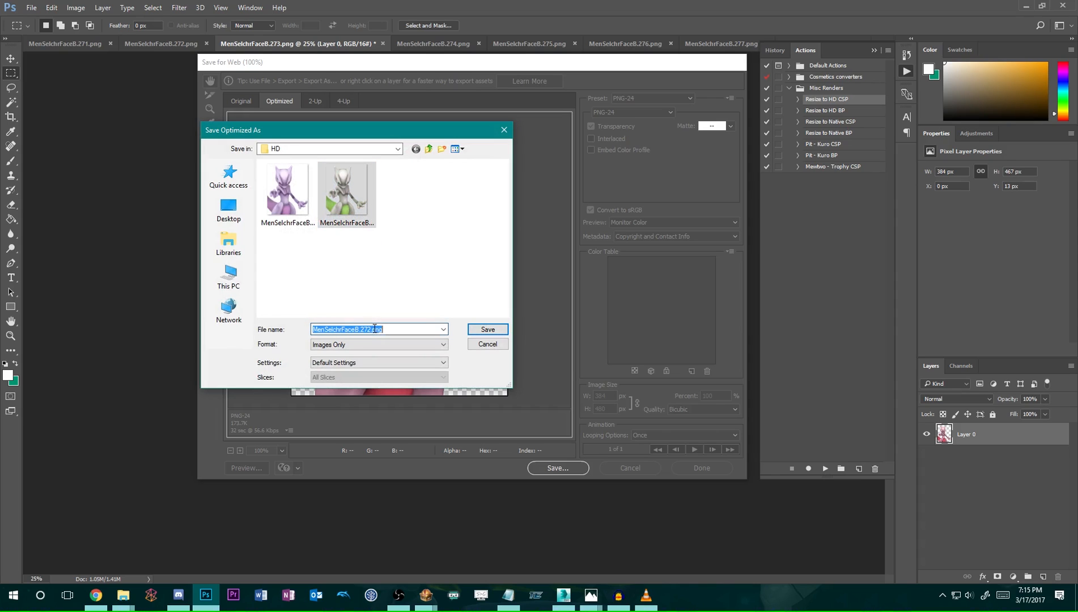
left_click(372, 329)
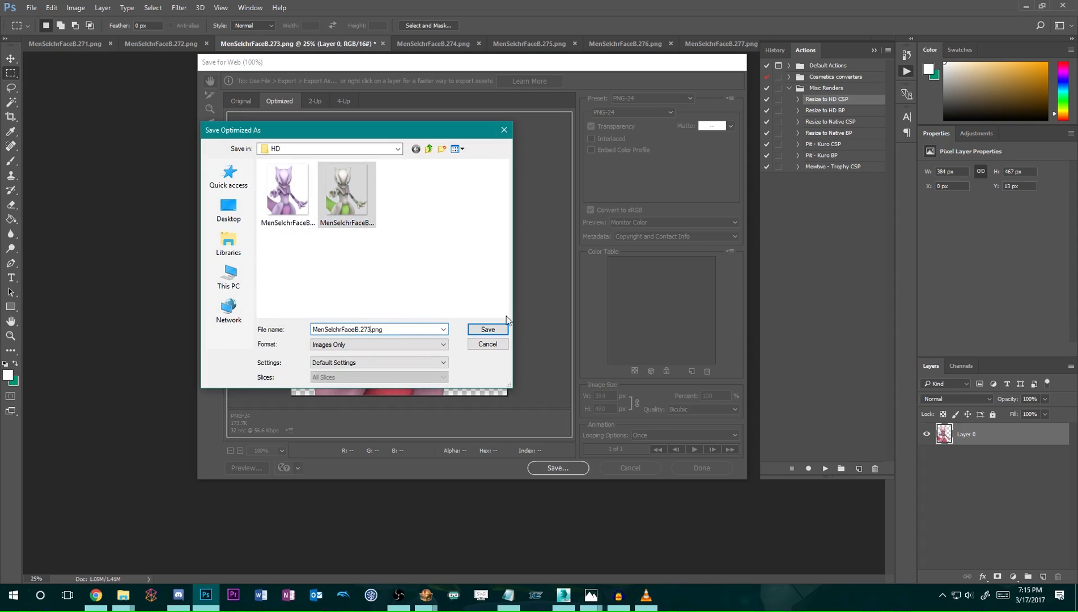
type("3")
left_click(494, 329)
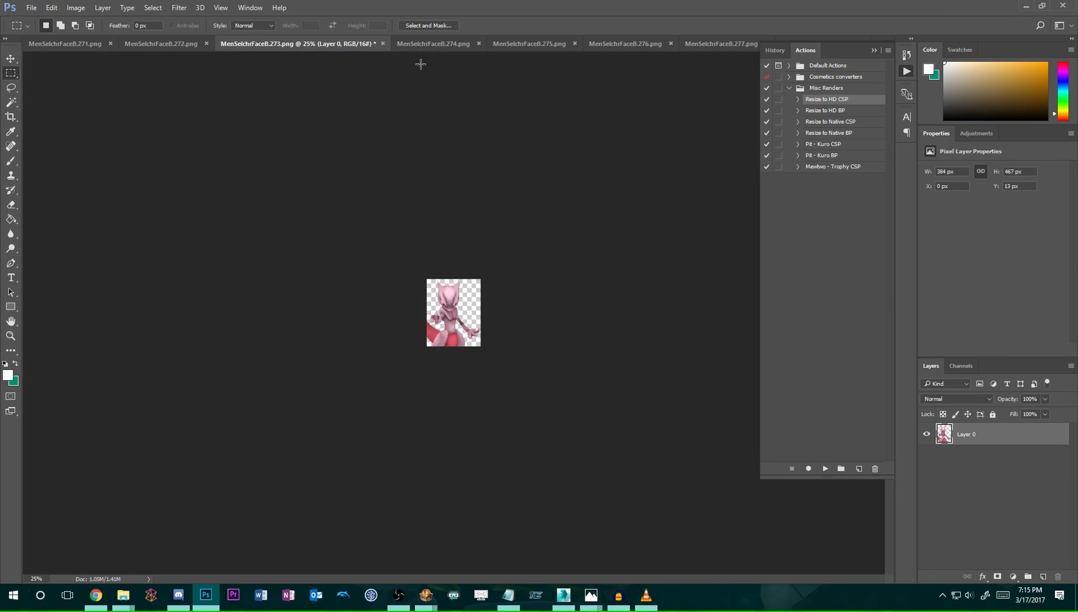
Export the 274 render for web as a PNG-24 named MenSelchrFaceB.274.png in the HD folder.
left_click(441, 46)
key("ctrl+alt+shift+s")
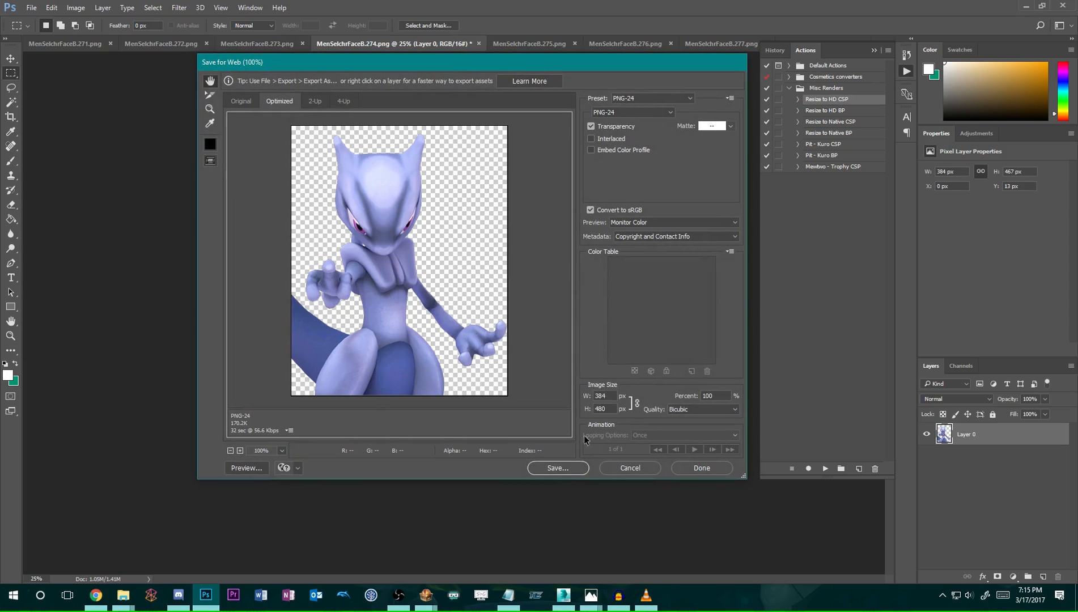
left_click(558, 467)
left_click(404, 193)
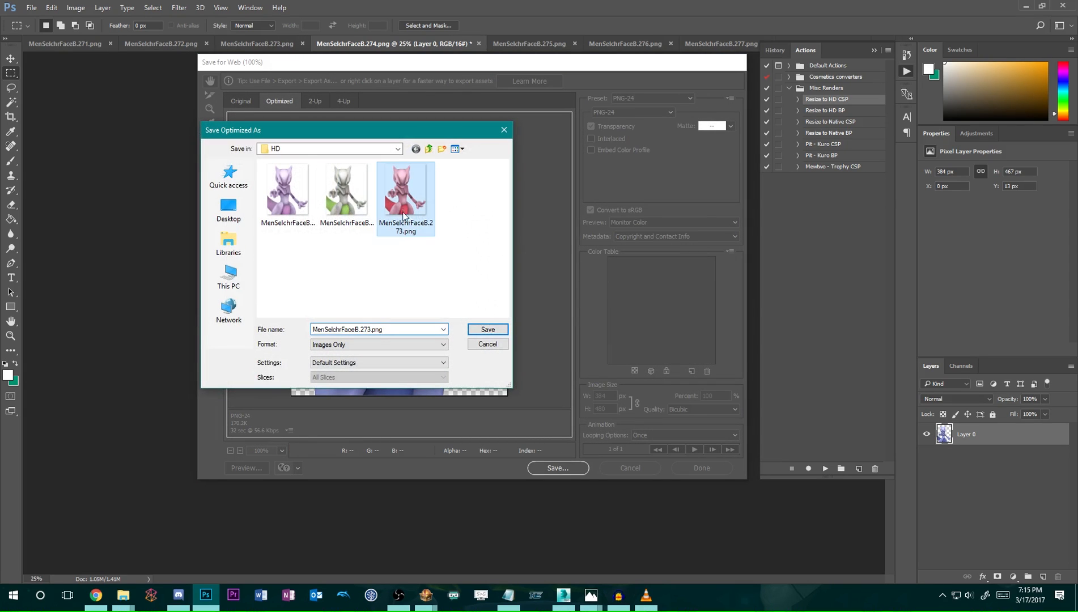
left_click(371, 329)
left_click(371, 329)
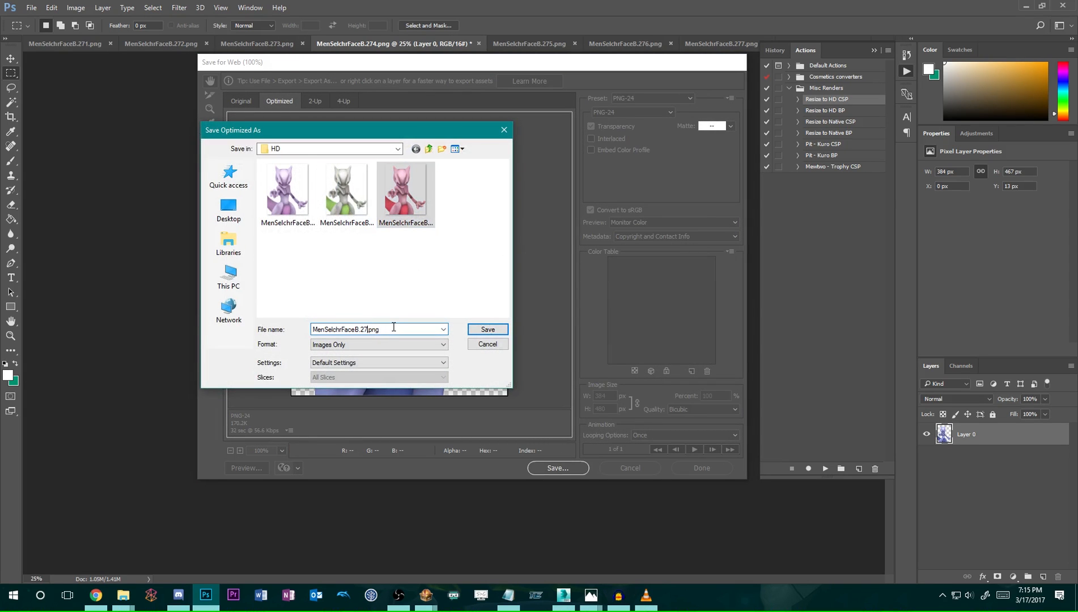
type("4")
left_click(487, 329)
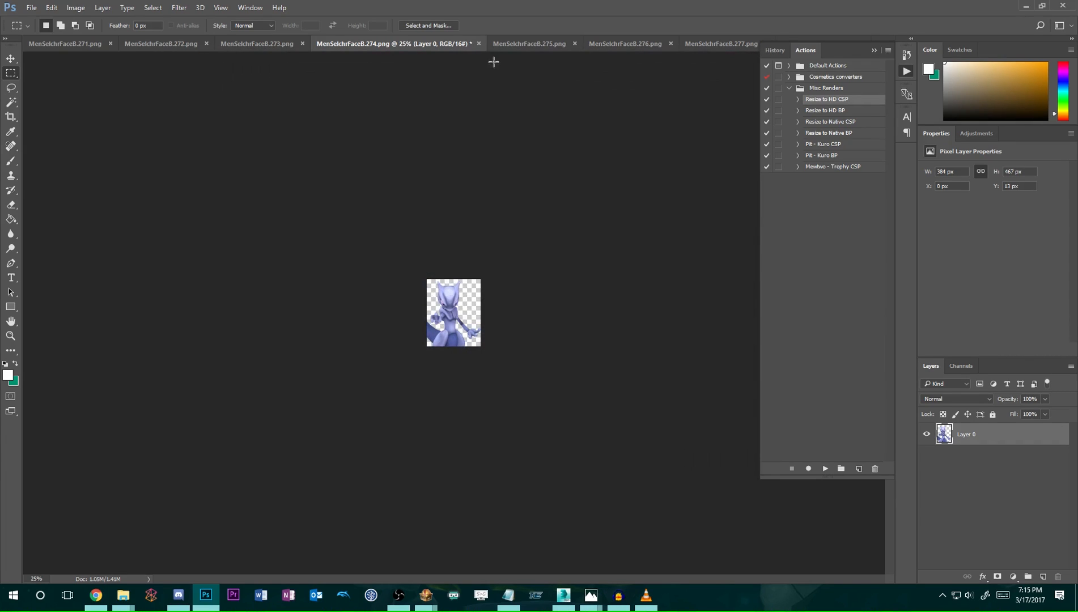
Export the 275 render for web as a PNG-24 named MenSelchrFaceB.275.png in the HD folder.
left_click(520, 45)
key("ctrl+alt+shift+s")
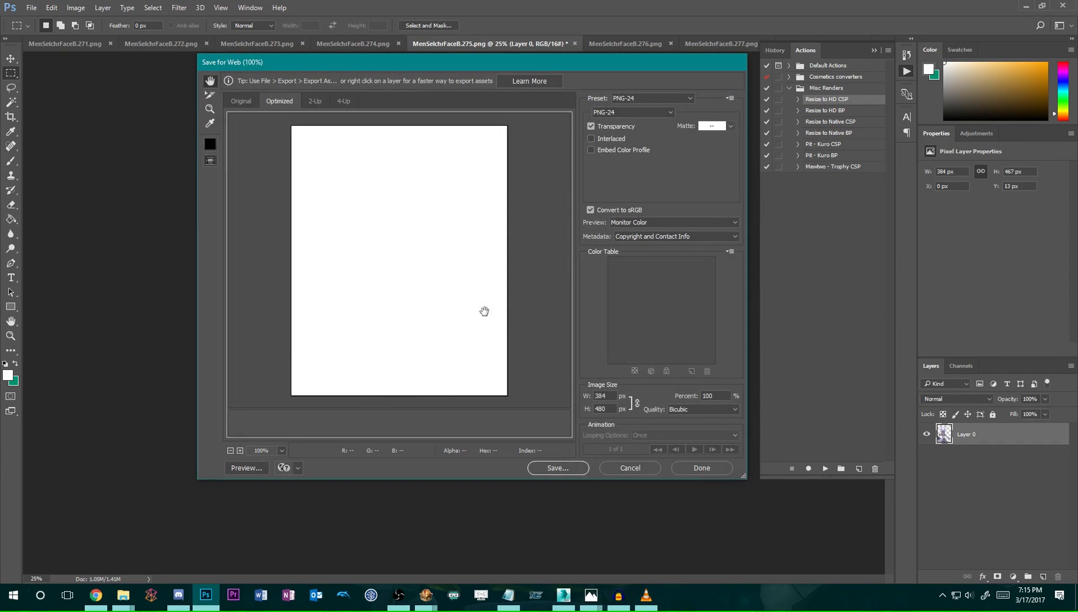
left_click(558, 468)
left_click(462, 195)
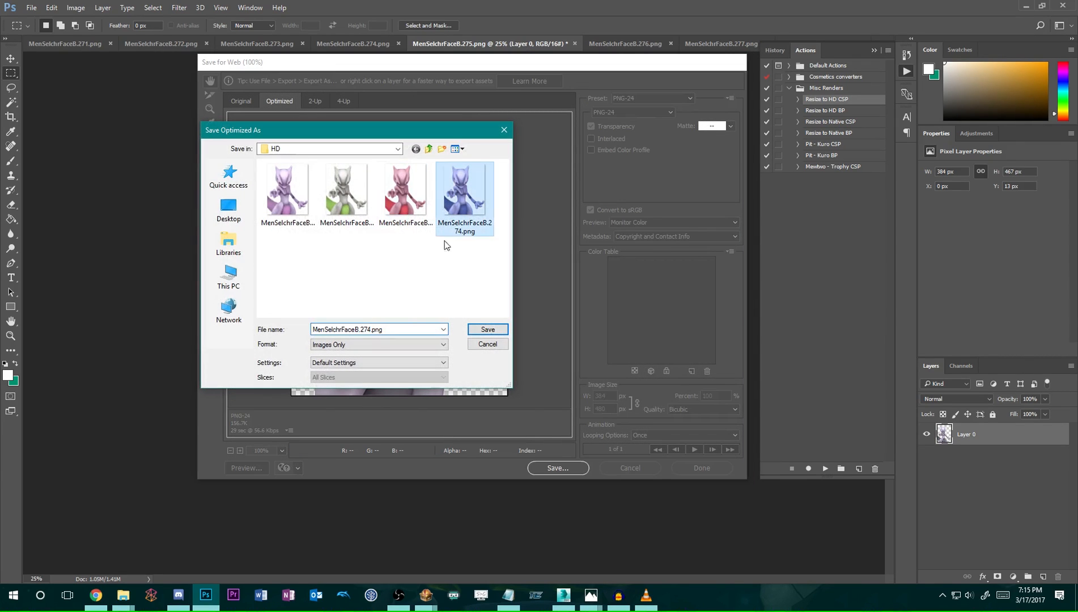
left_click(371, 329)
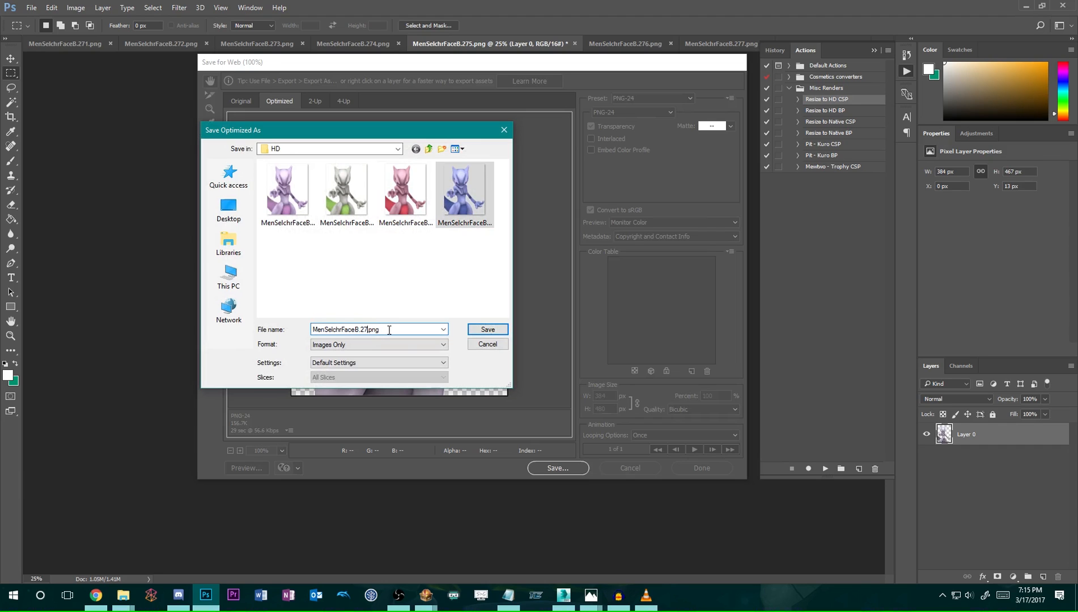
type("5")
left_click(487, 329)
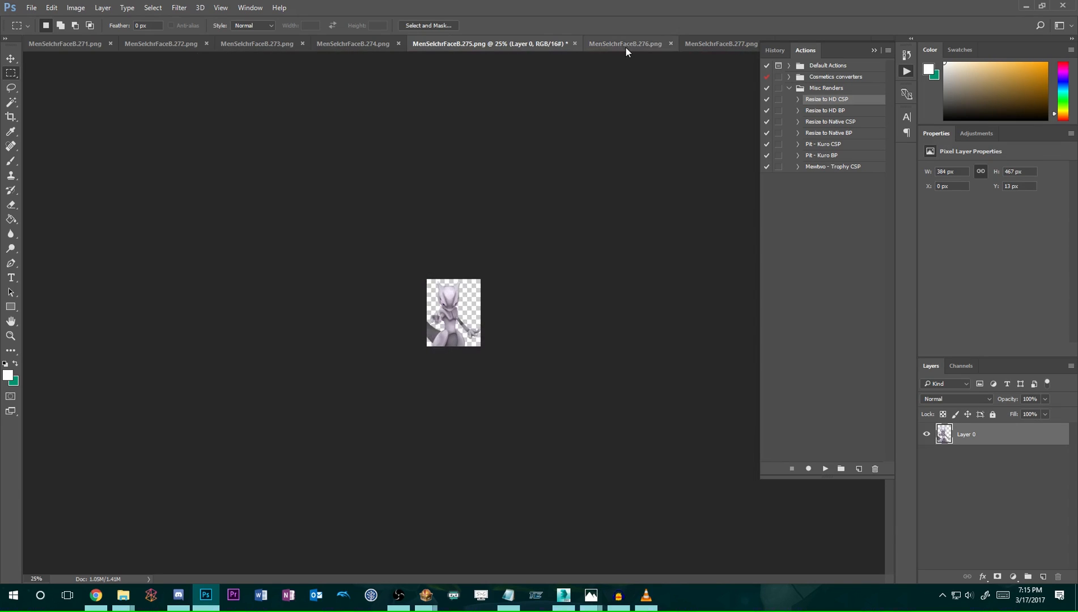
Export the 276 armored Mewtwo render for web as a PNG-24 named MenSelchrFaceB.276.png in the HD folder.
left_click(625, 46)
key("ctrl+alt+shift+s")
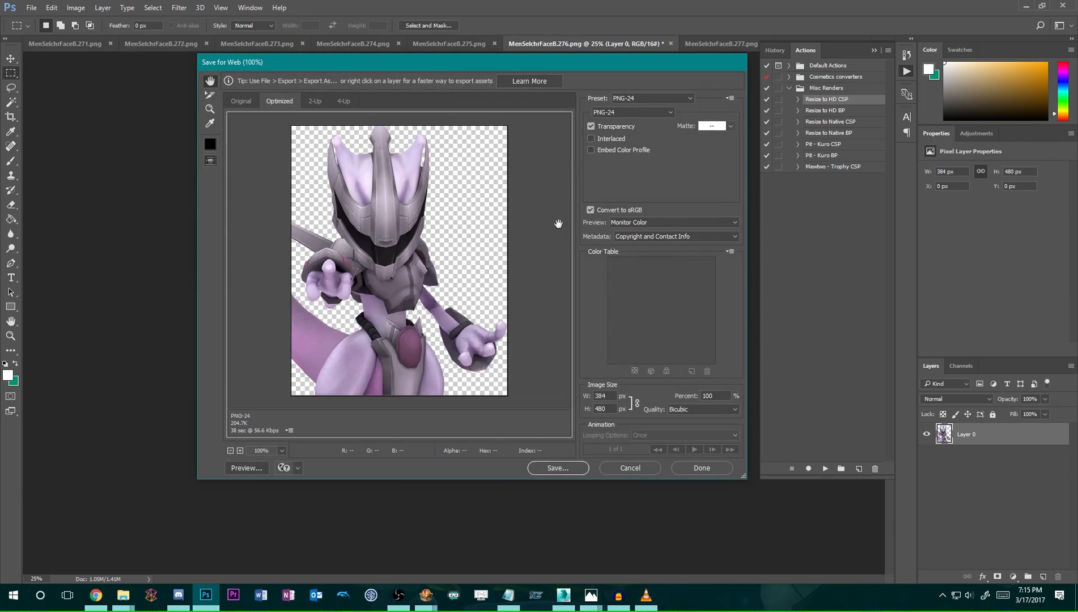
left_click(558, 467)
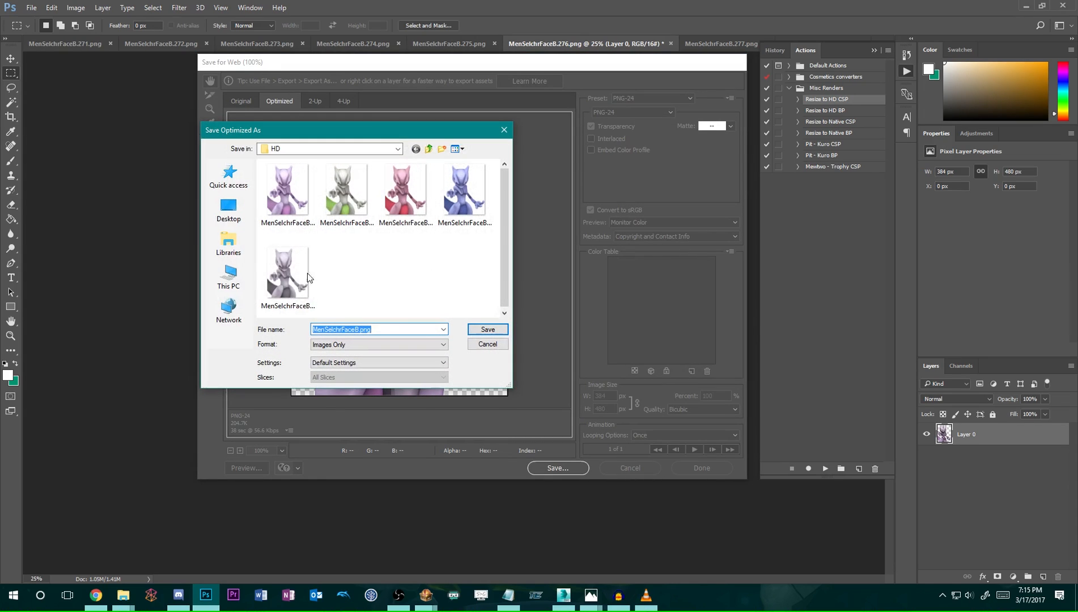
left_click(373, 329)
left_click(373, 329)
left_click(372, 329)
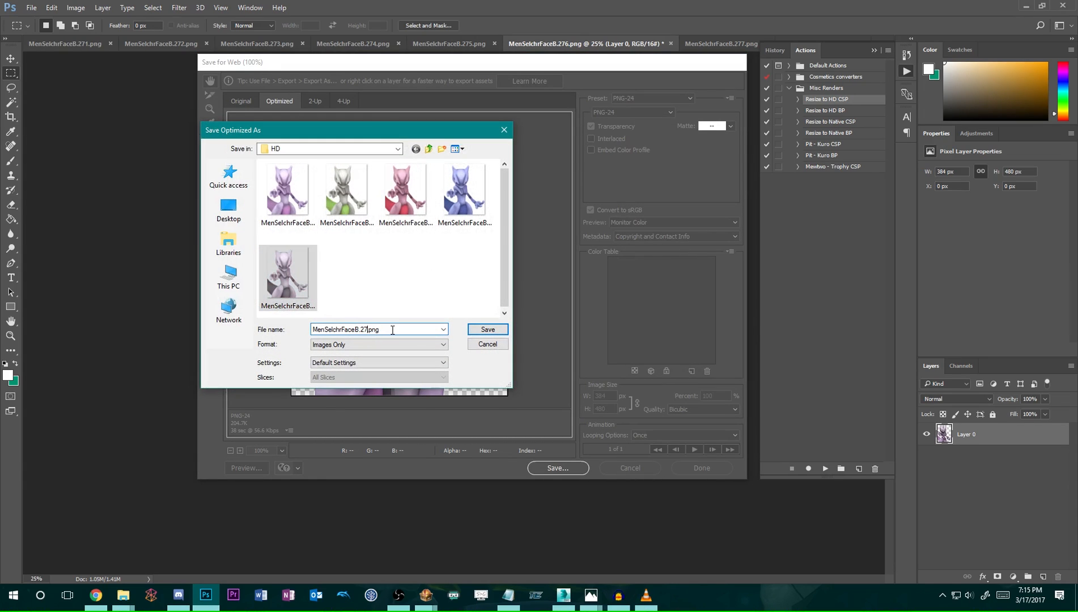
type("6")
left_click(487, 329)
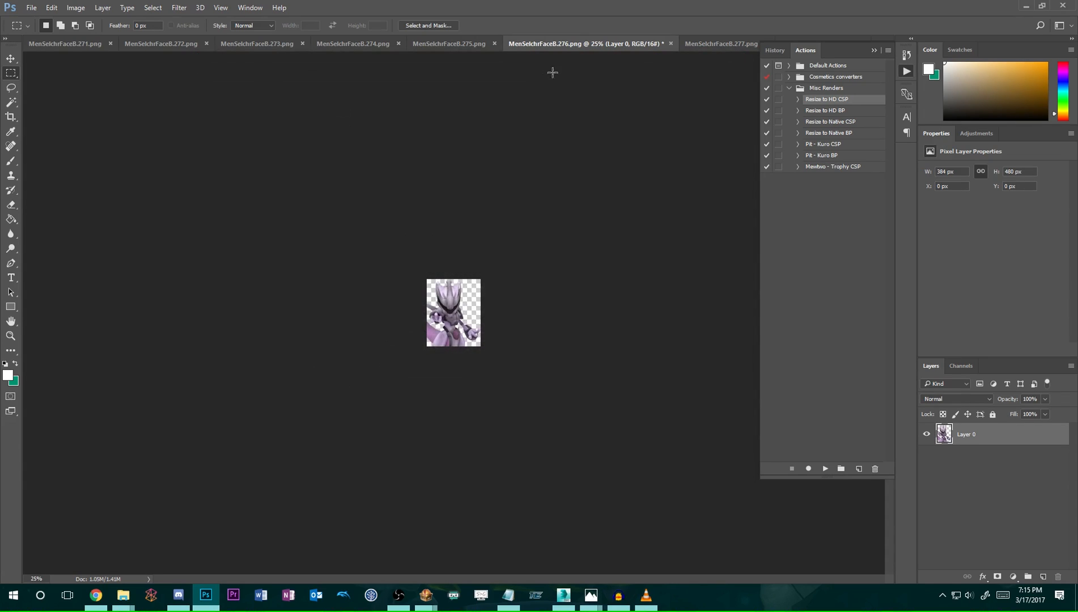
Export the 277 armored Mewtwo render for web as a PNG-24 named MenSelchrFaceB.277.png in the HD folder.
left_click(705, 46)
key("ctrl+alt+shift+s")
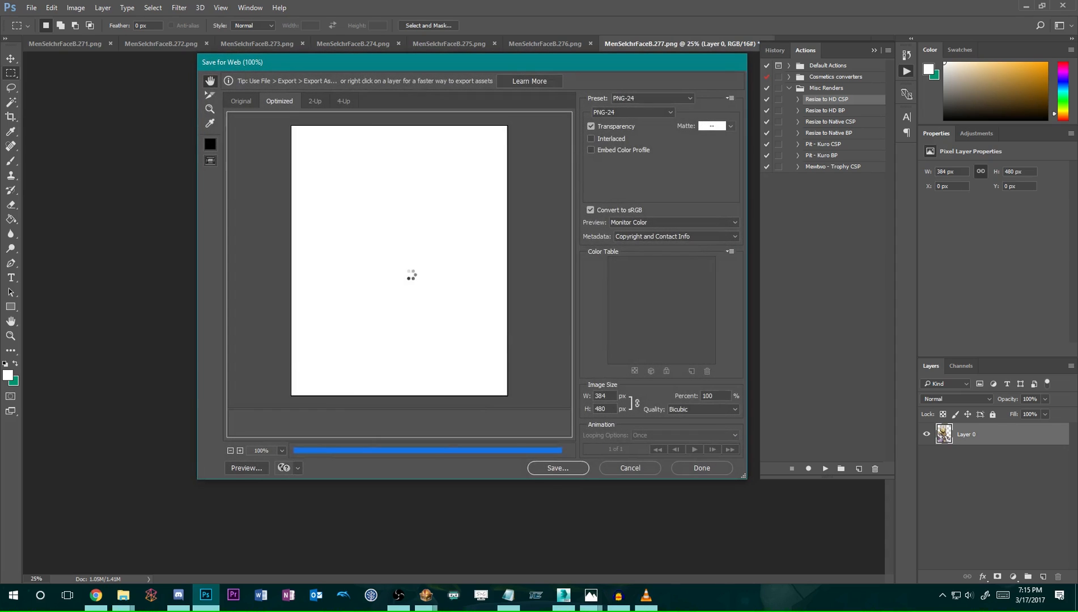
left_click(558, 468)
left_click(357, 270)
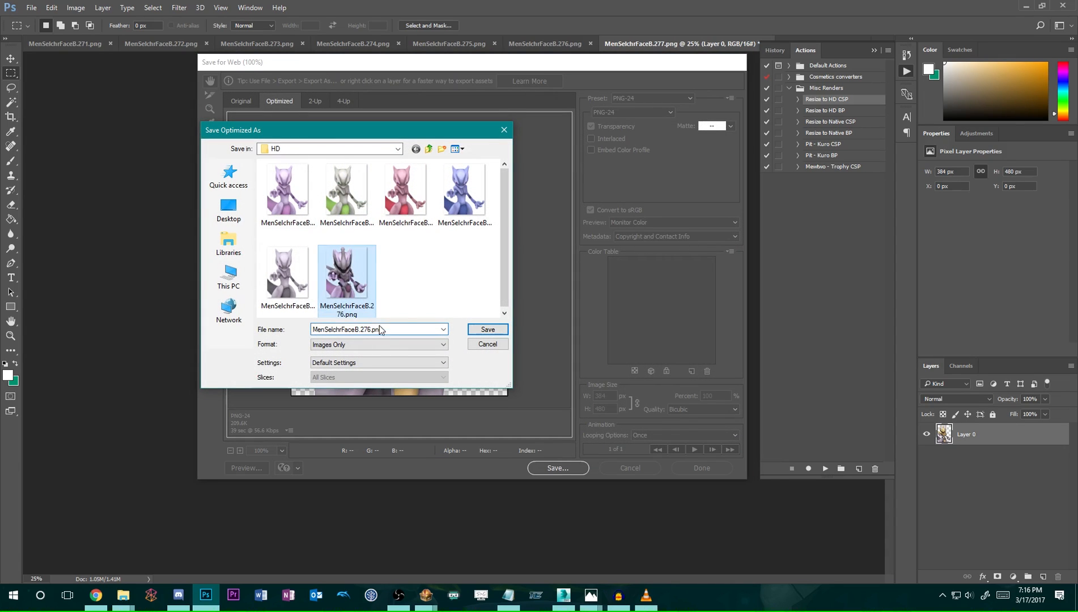
left_click(371, 328)
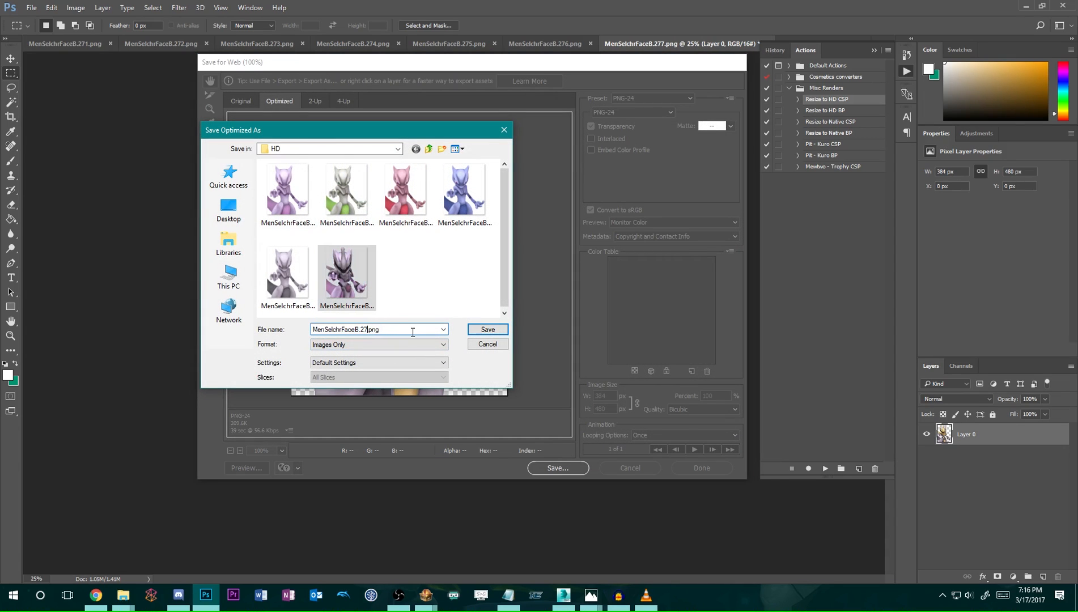
type("7")
key("Return")
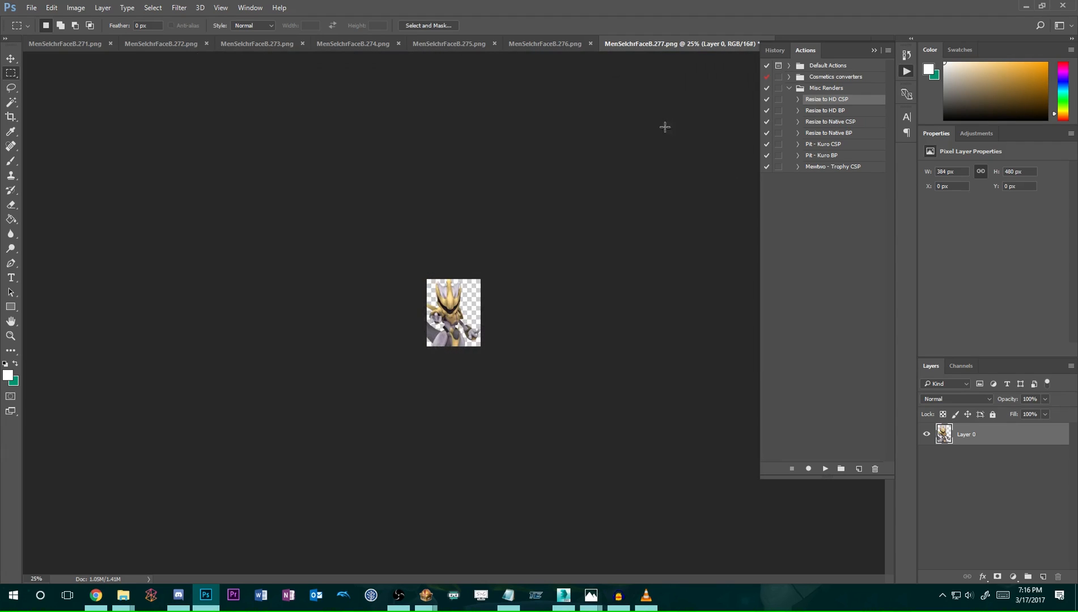
Export the 278 armored Mewtwo render for web as a PNG-24 named MenSelchrFaceB.278.png in the HD folder.
left_click(906, 71)
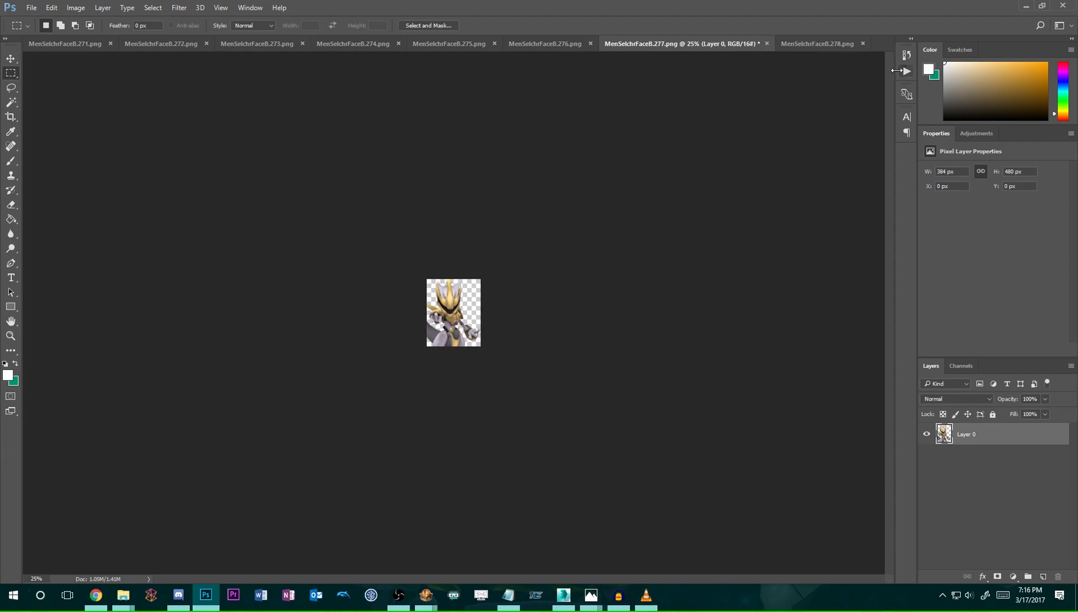
left_click(825, 45)
key("ctrl+alt+shift+s")
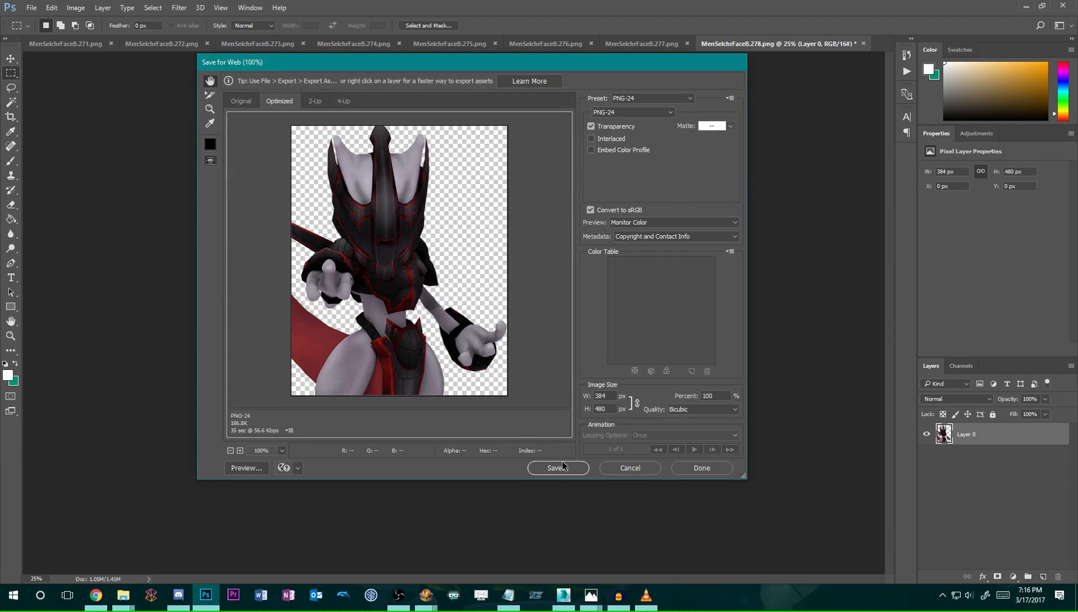
left_click(560, 466)
left_click(401, 282)
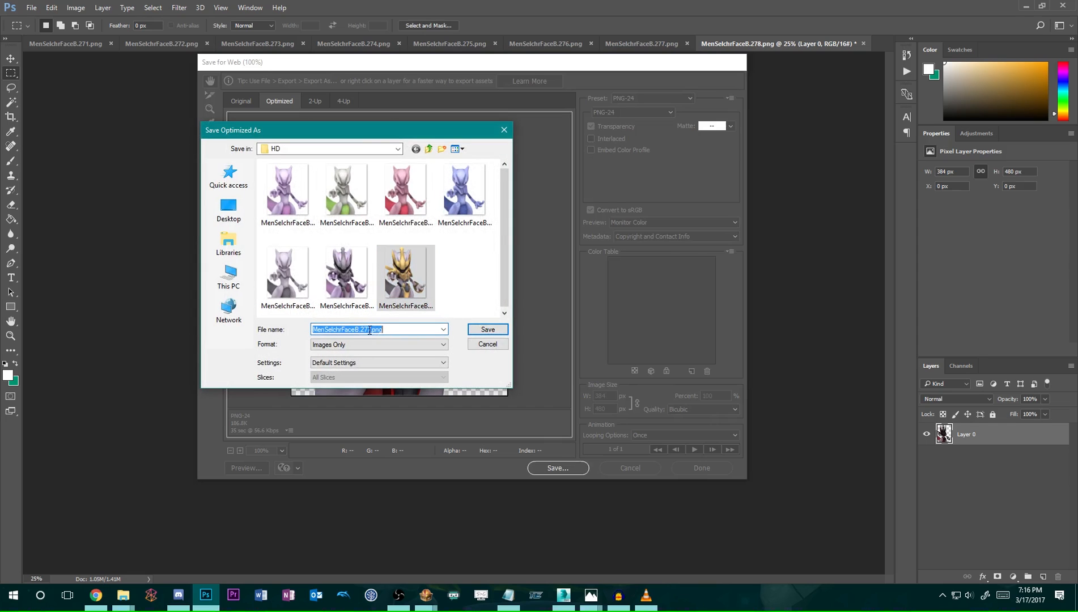
left_click(367, 329)
type("8")
left_click(502, 333)
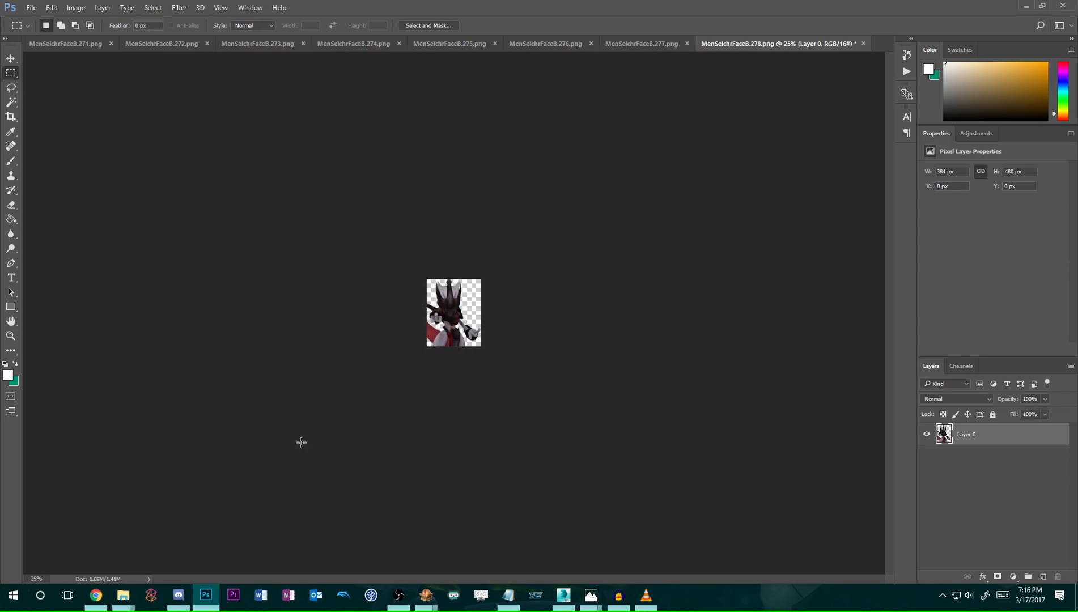
Switch to File Explorer and open the HD folder inside the Default Mewtwo CSPs folder under Project M Cosmetics Renders.
mouse_move(123, 596)
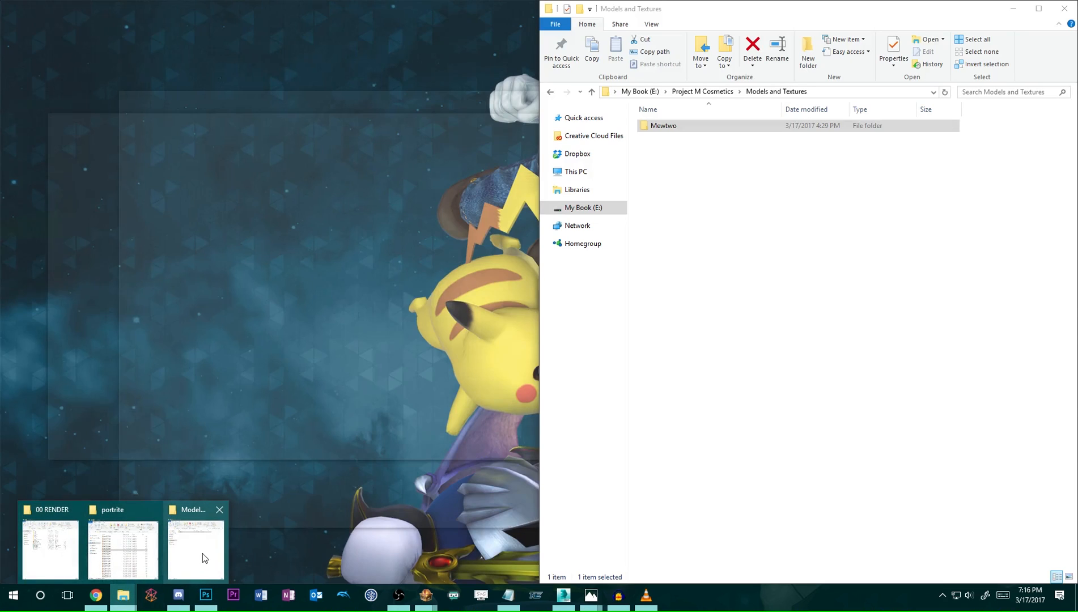
left_click(205, 558)
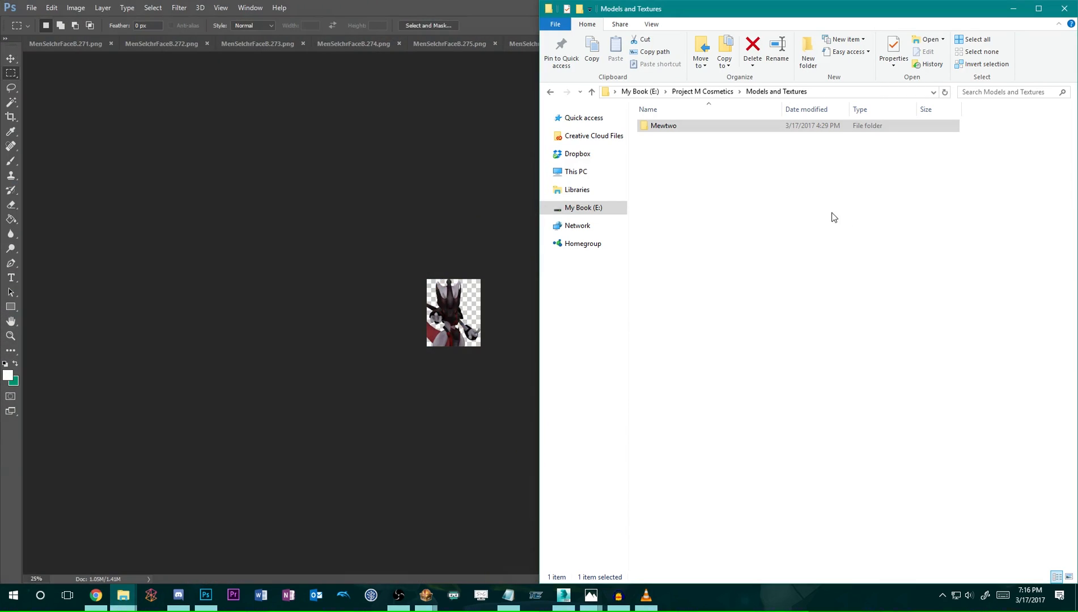
double_click(723, 127)
left_click(703, 92)
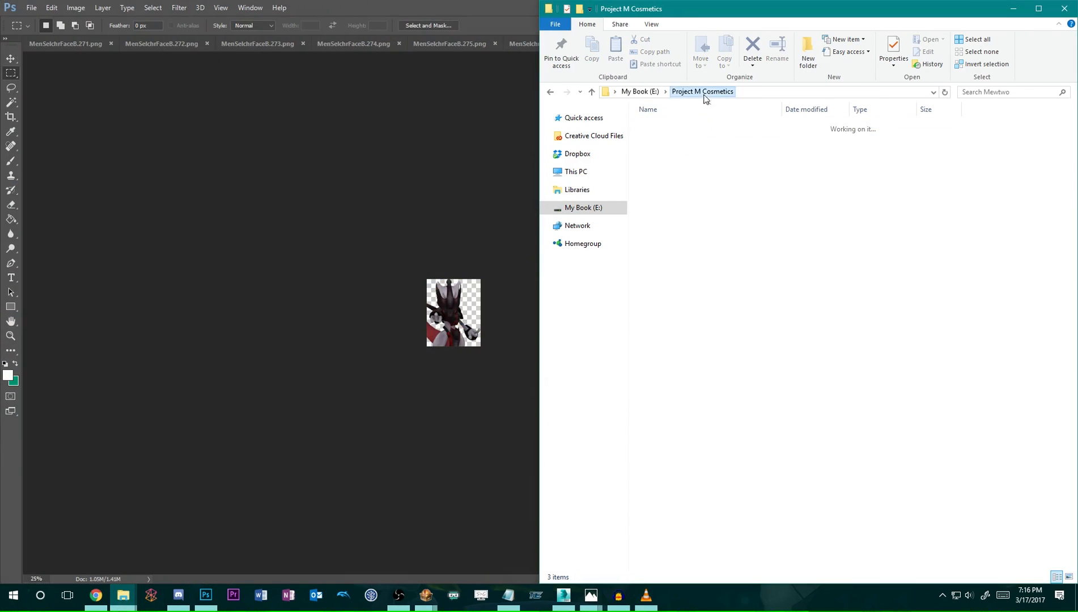
left_click(678, 150)
double_click(679, 150)
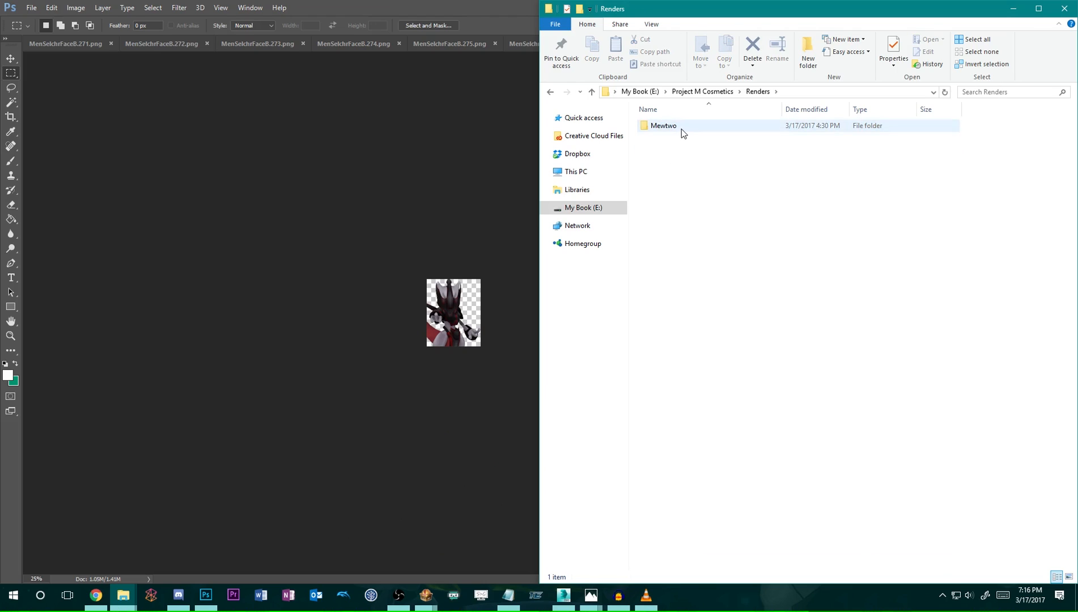
double_click(681, 129)
double_click(683, 137)
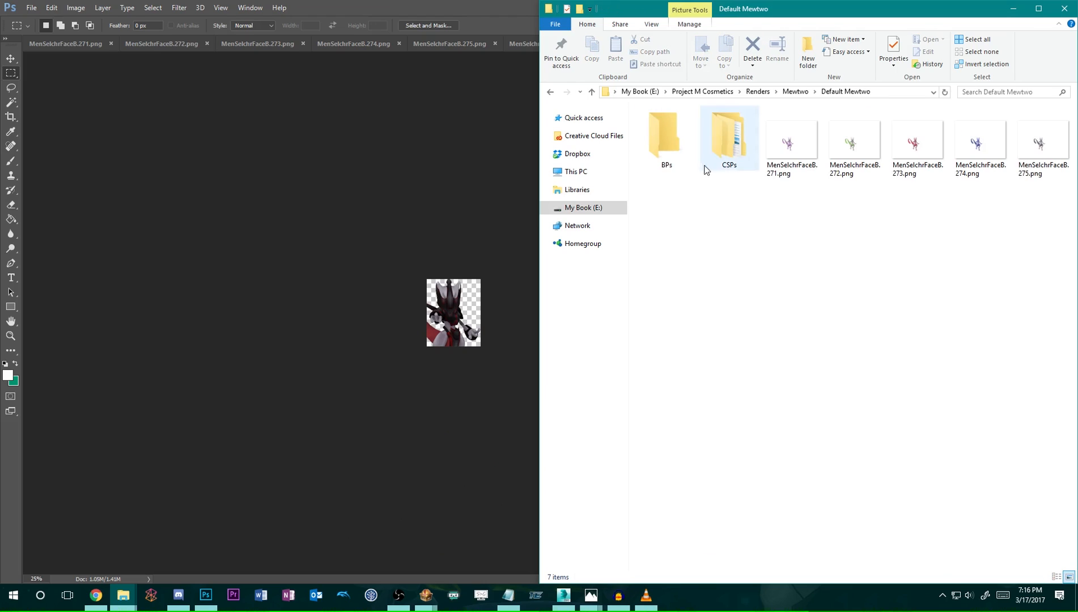
double_click(730, 139)
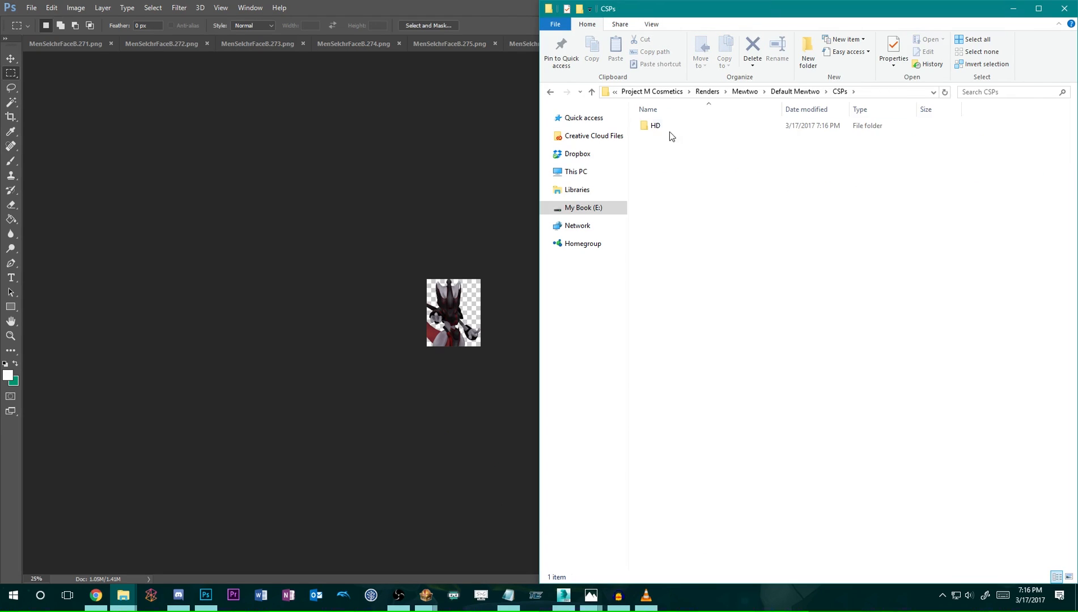
double_click(671, 127)
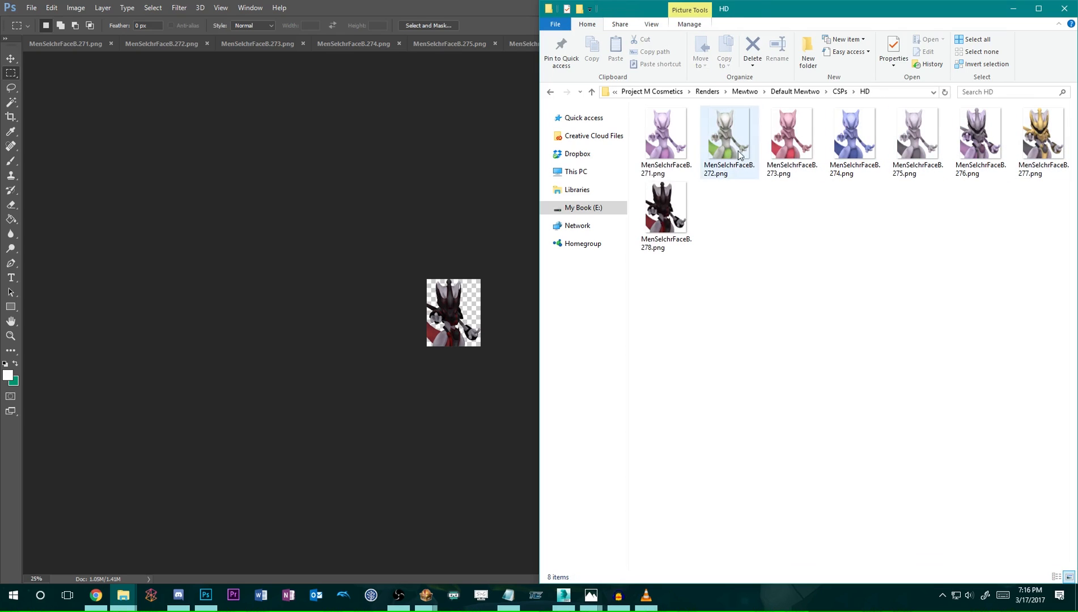
Flip back and forth through the exported HD CSP images in the Photos viewer to compare their framing, then close it.
left_click(677, 134)
key("Return")
key("Right")
key("Right")
key("Right")
key("Right")
key("Right")
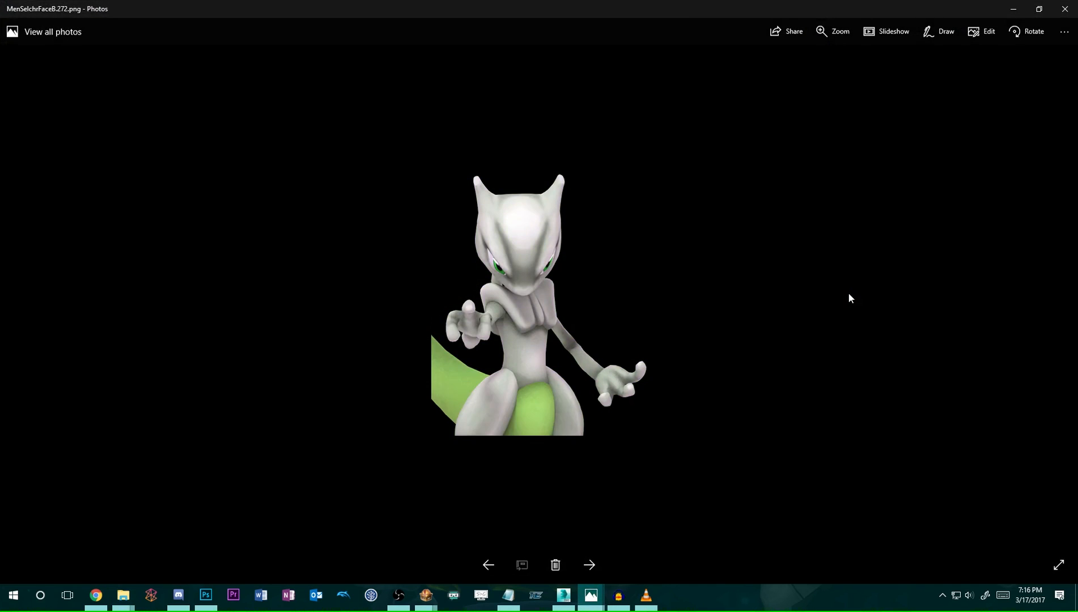
key("Right")
key("Right")
key("Left")
key("Left")
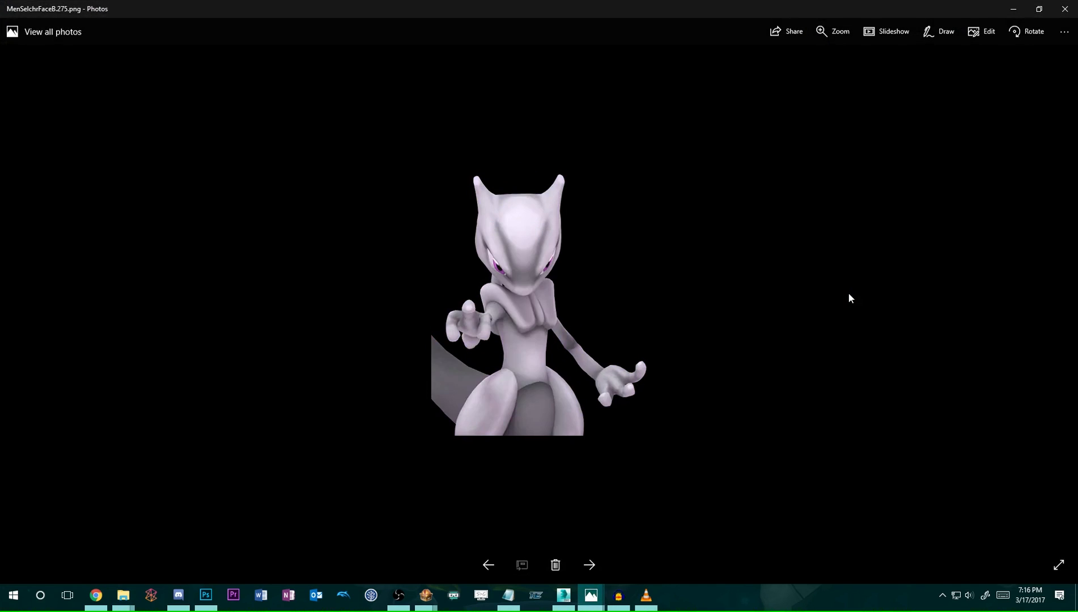
key("Left")
key("Right")
key("Right")
key("Right")
key("Left")
key("Left")
key("Right")
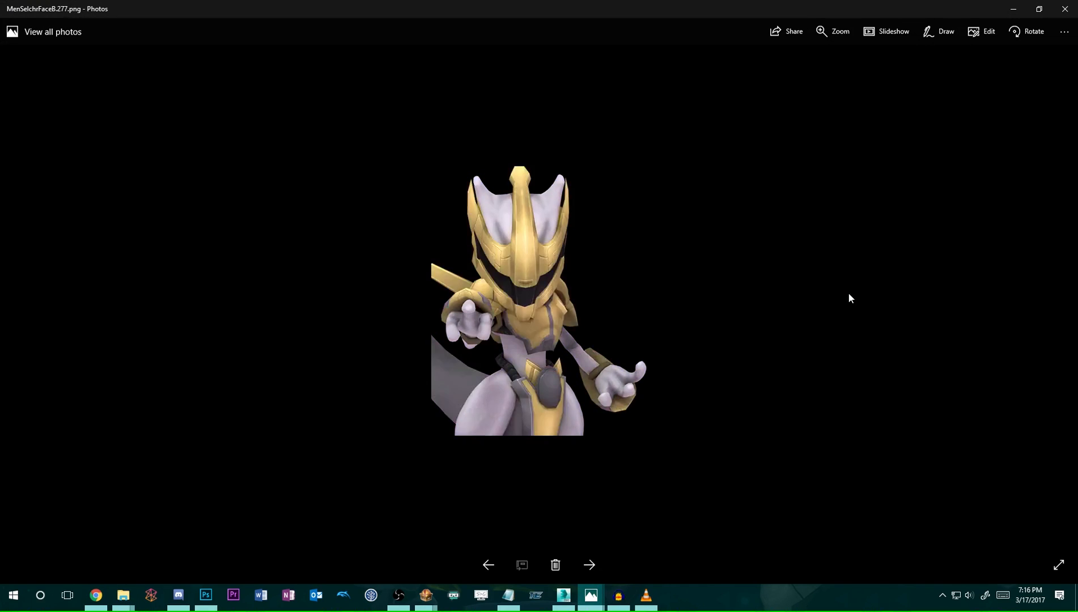
key("Right")
left_click(1064, 8)
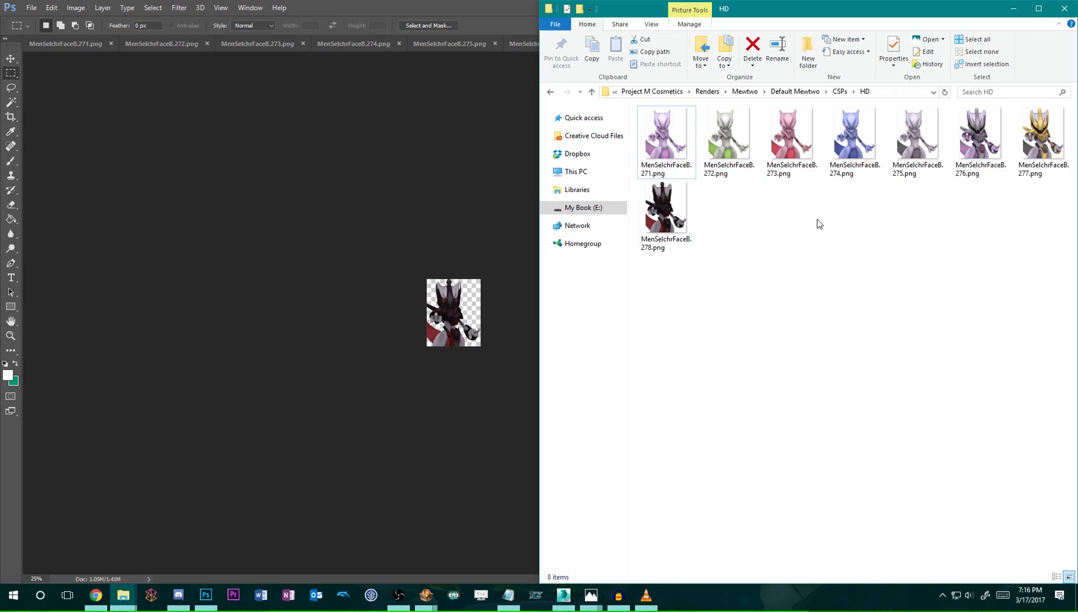
Create an HD folder inside the Armored Mewtwo CSPs folder and paste the 276, 277 and 278 images into it.
left_click(746, 92)
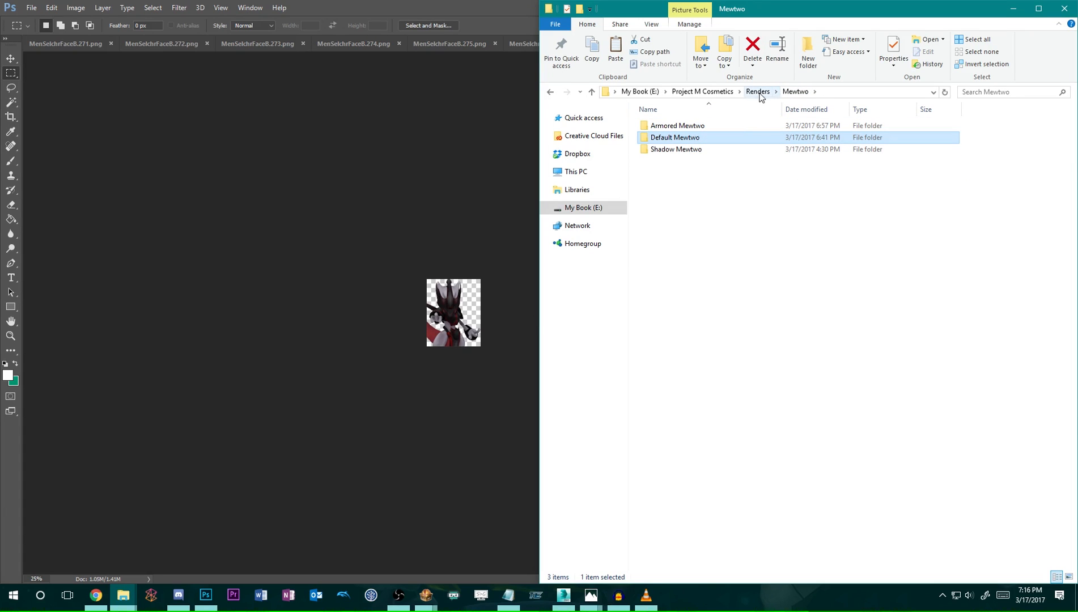
double_click(695, 125)
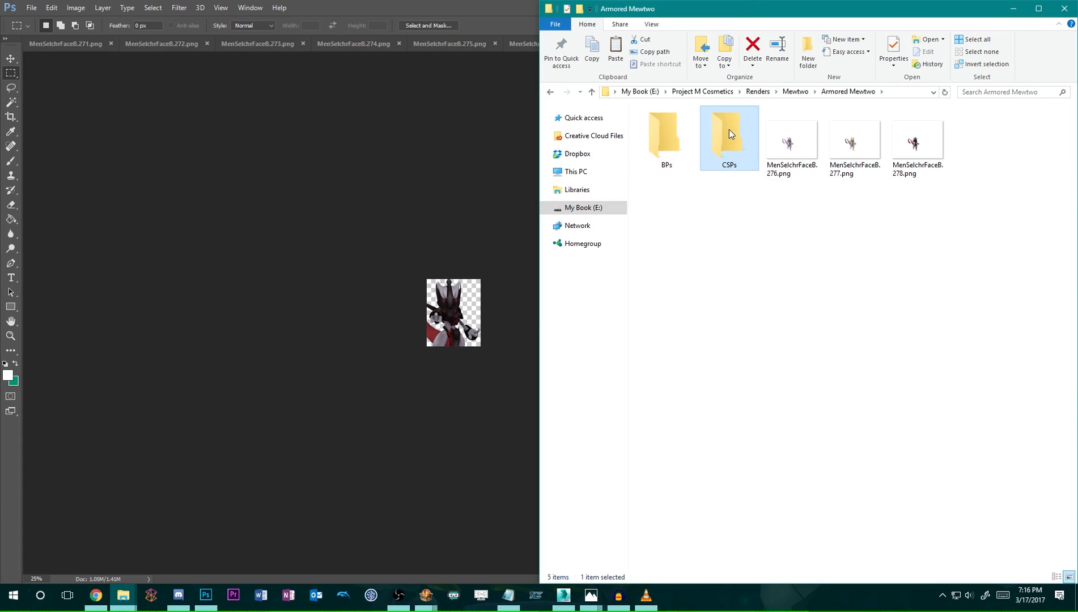
double_click(728, 128)
left_click(807, 60)
type("HD")
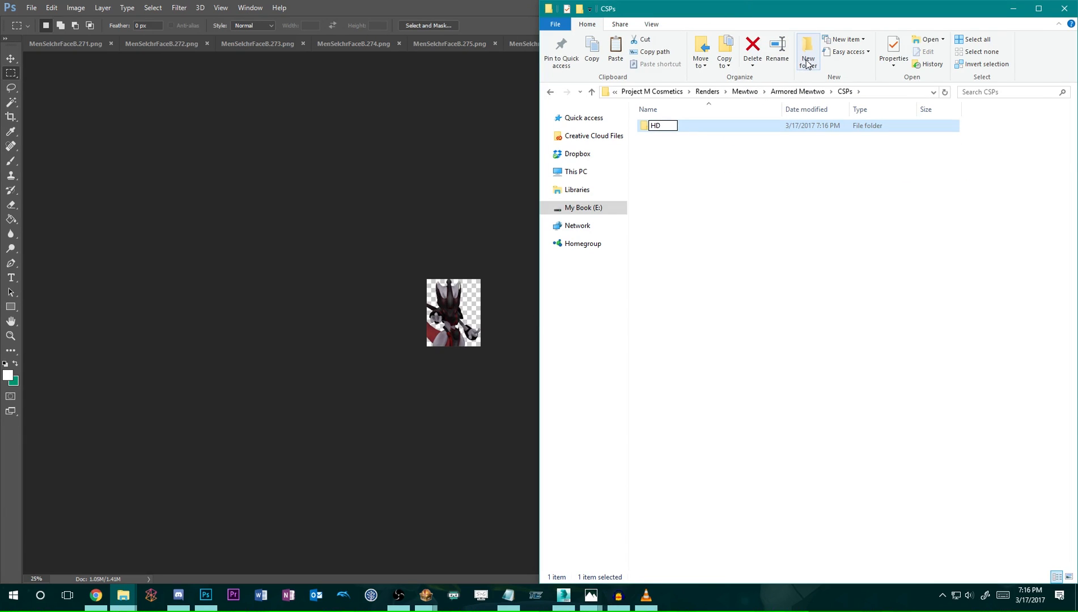
key("Return")
key("Return")
key("ctrl+v")
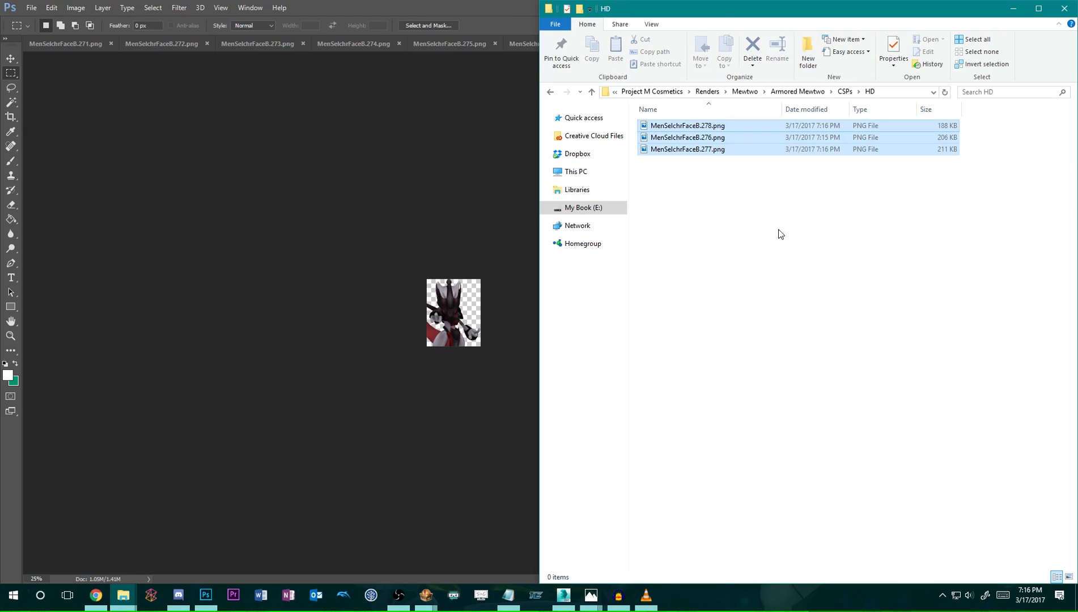
left_click(785, 221)
Check the images in the new HD folder and return to the Armored Mewtwo folder.
left_click(844, 91)
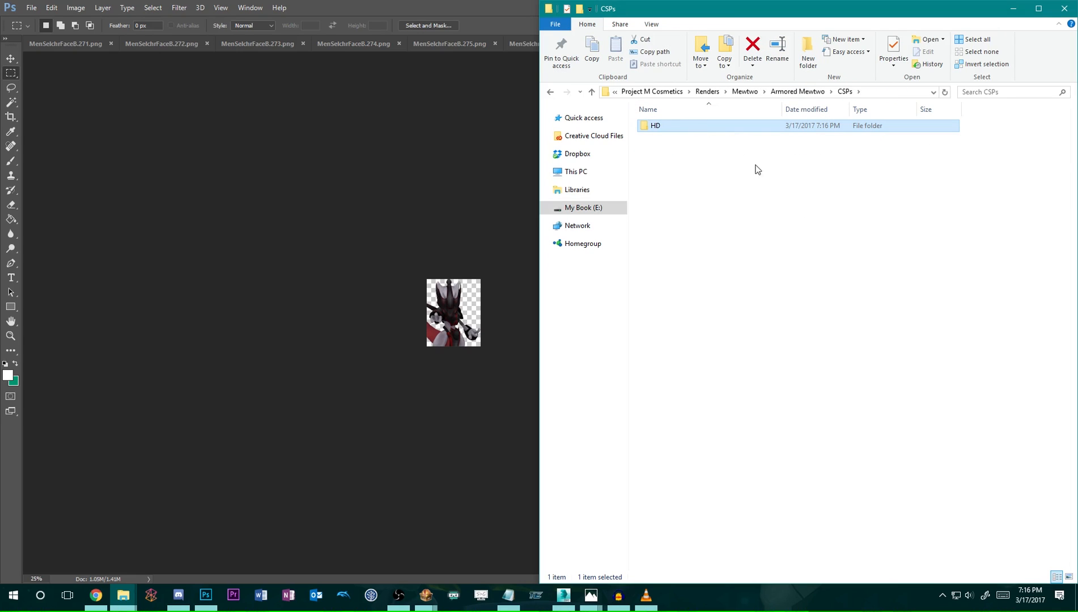
double_click(729, 125)
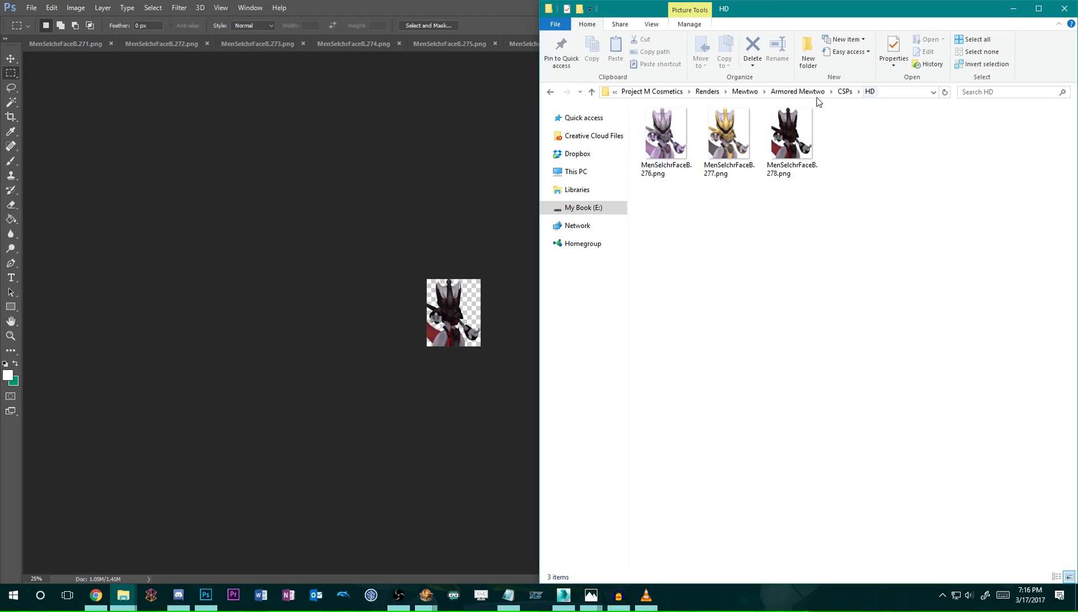
left_click(797, 91)
left_click(845, 226)
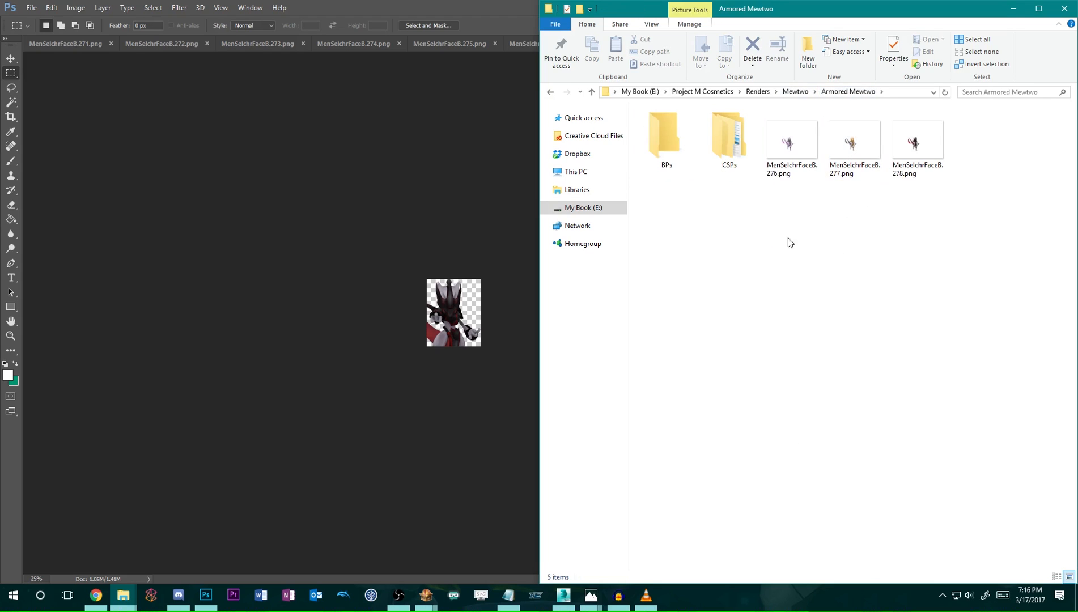
Switch to Photoshop, show the 271 render and select the Mewtwo - Trophy CSP action.
left_click(354, 9)
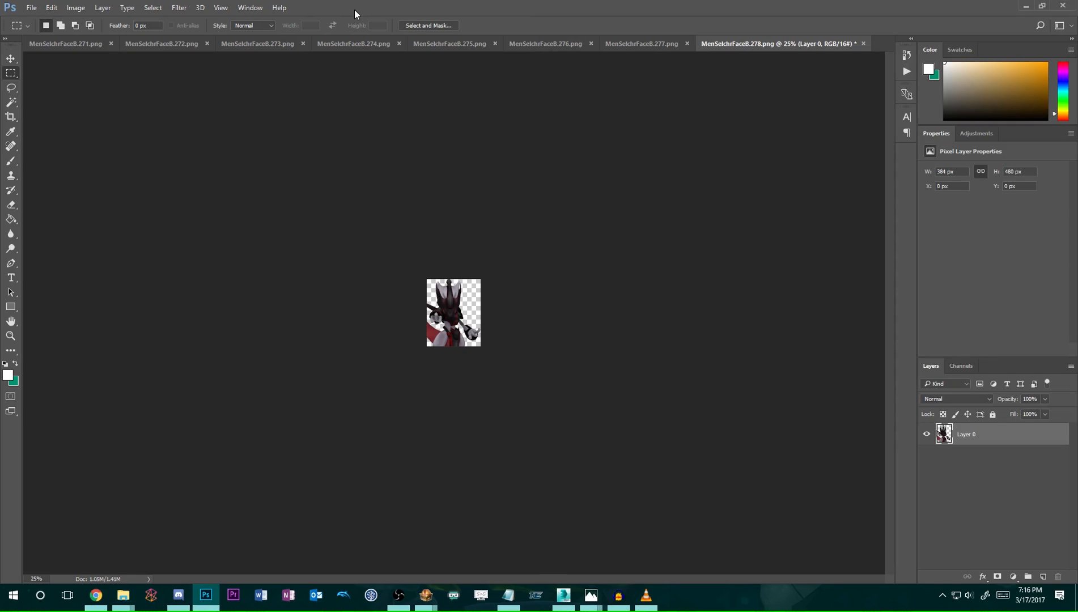
left_click(82, 44)
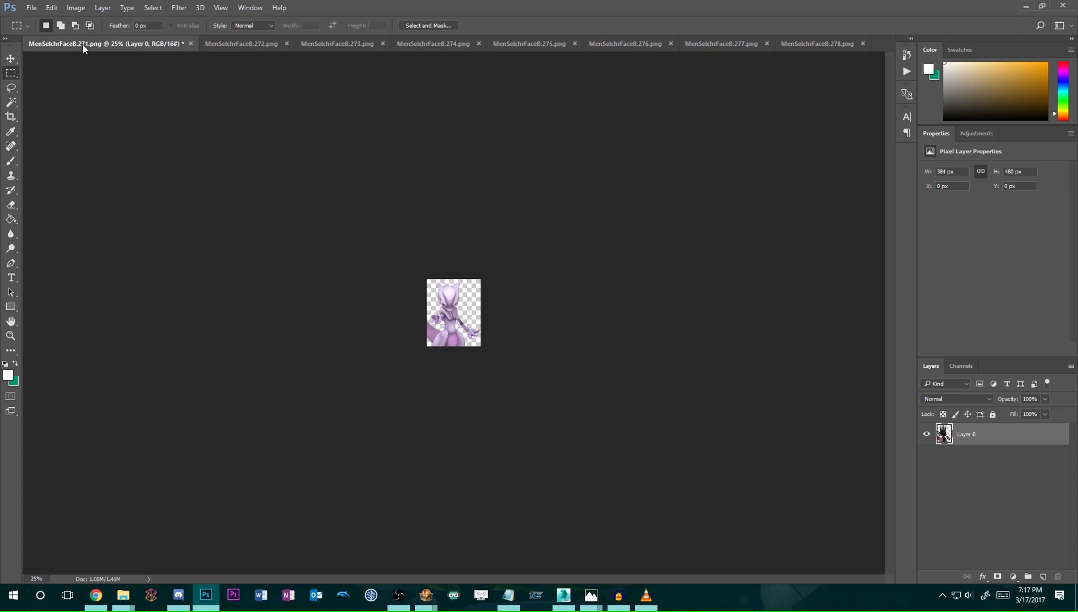
left_click(907, 71)
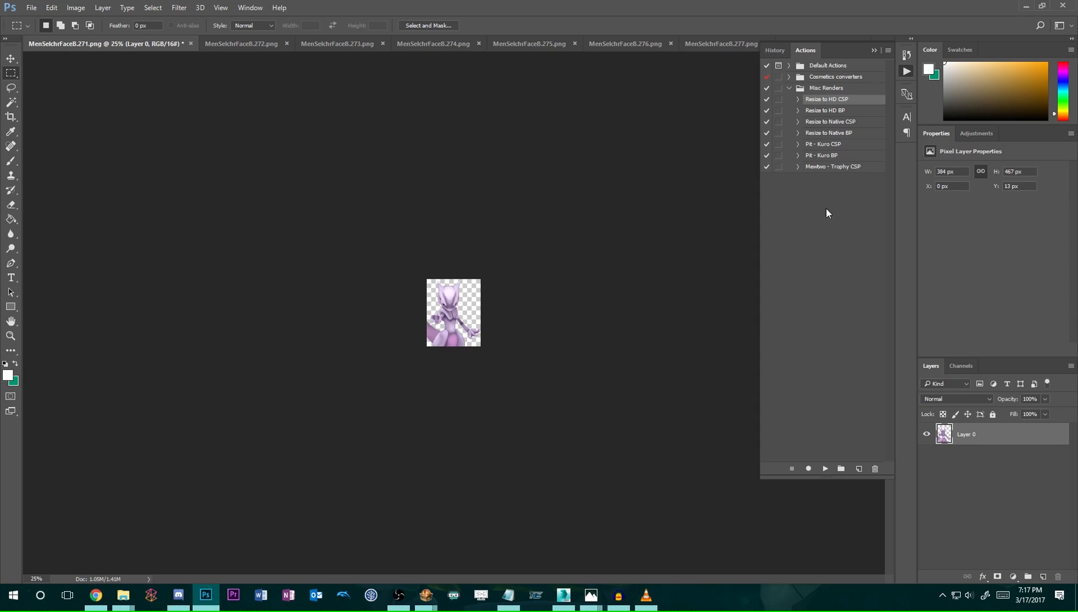
left_click(841, 168)
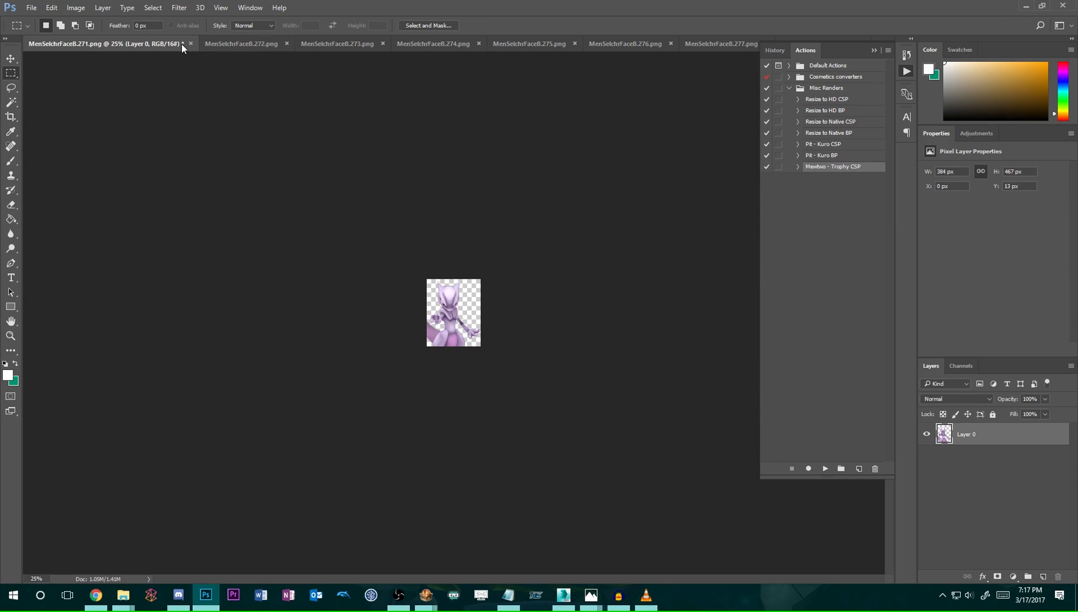
Close all open Mewtwo render documents without saving their changes.
right_click(164, 44)
left_click(204, 76)
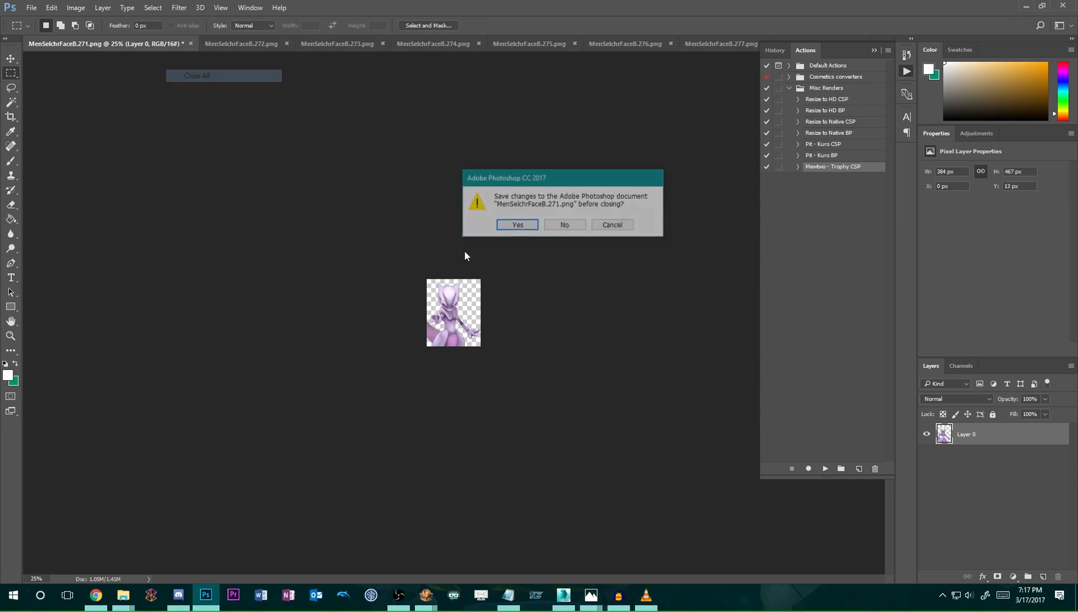
left_click(563, 225)
left_click(563, 225)
left_click(563, 226)
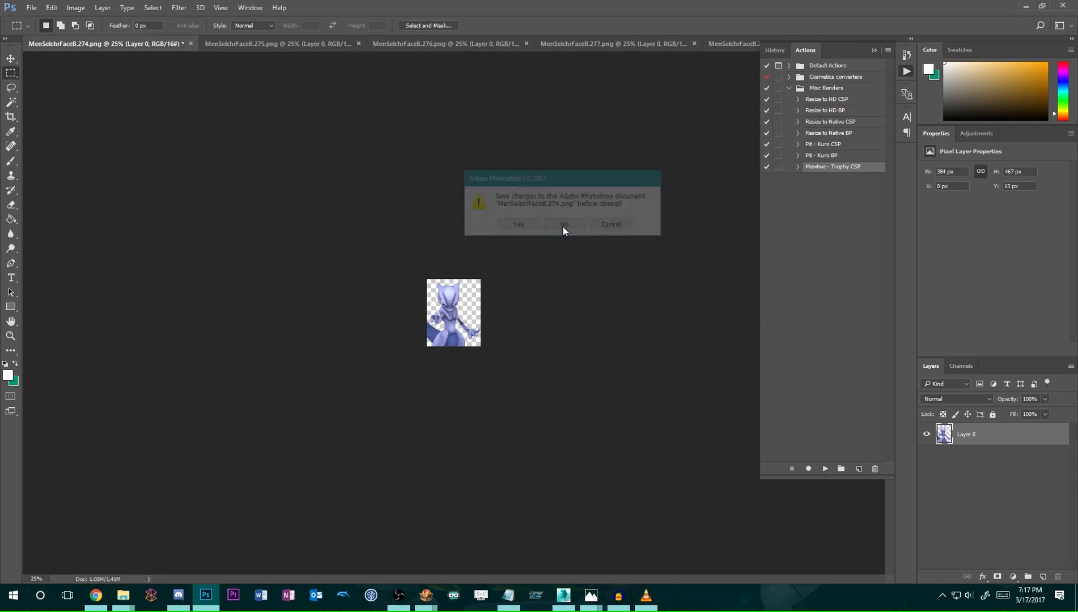
left_click(563, 226)
left_click(563, 226)
left_click(563, 226)
left_click(563, 227)
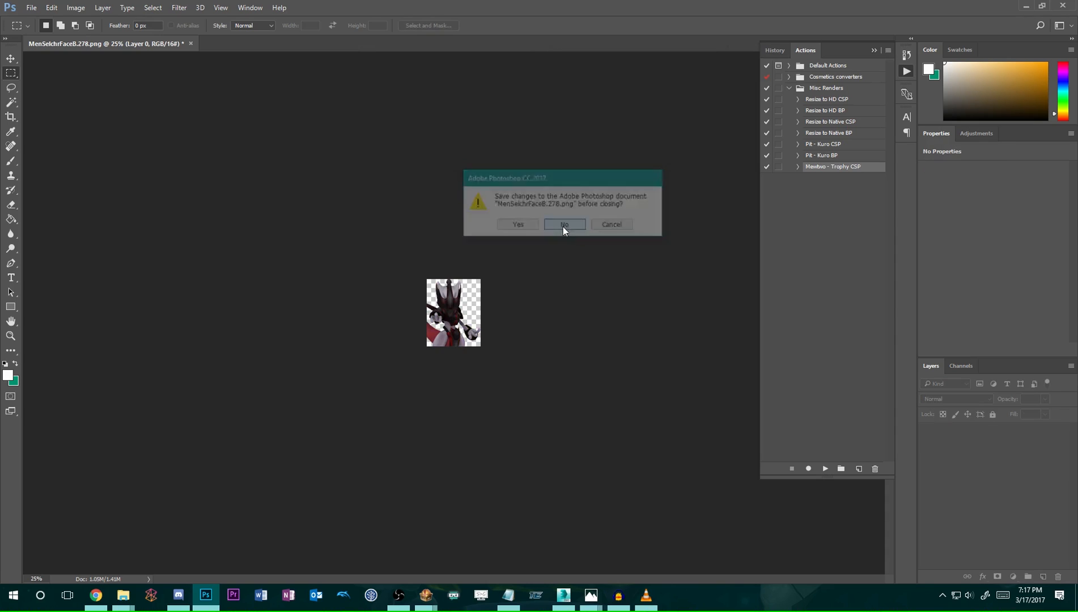
left_click(563, 227)
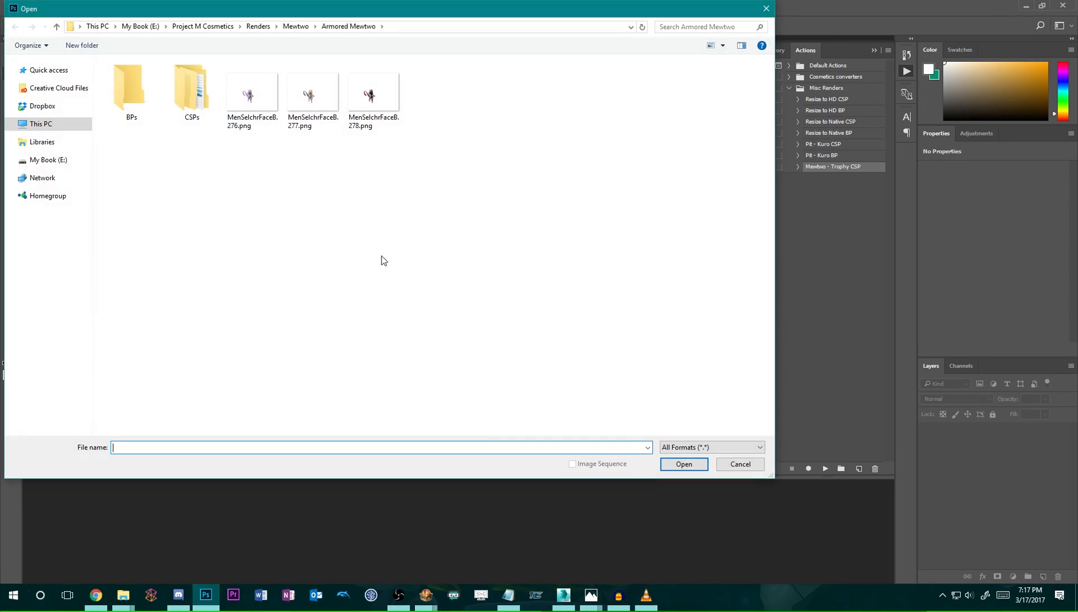
Open the original 276, 277 and 278 renders from the Armored Mewtwo folder.
left_click_drag(479, 108, 224, 110)
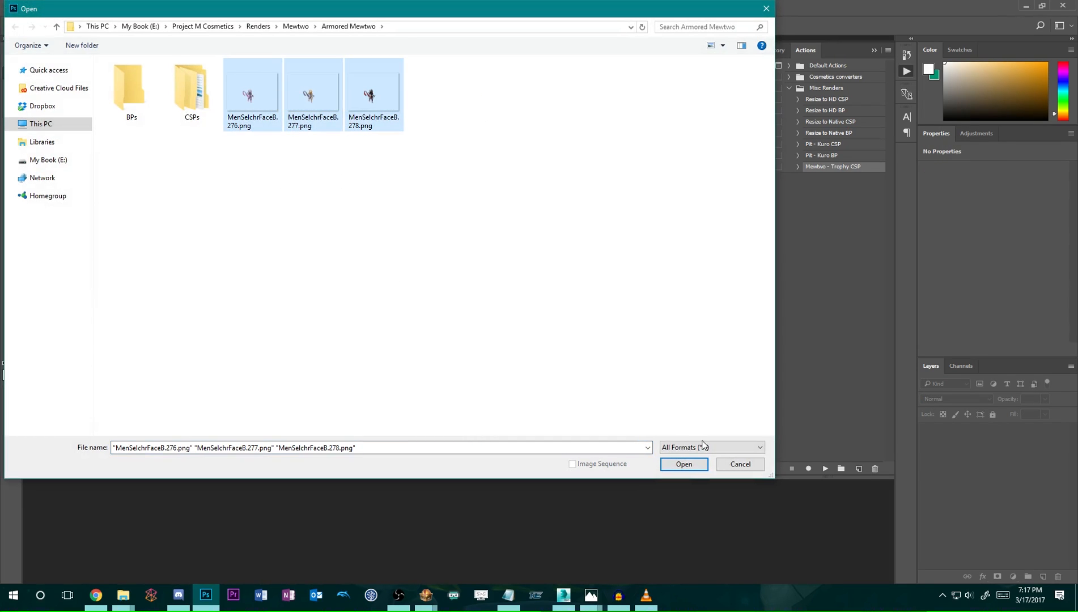
left_click(684, 464)
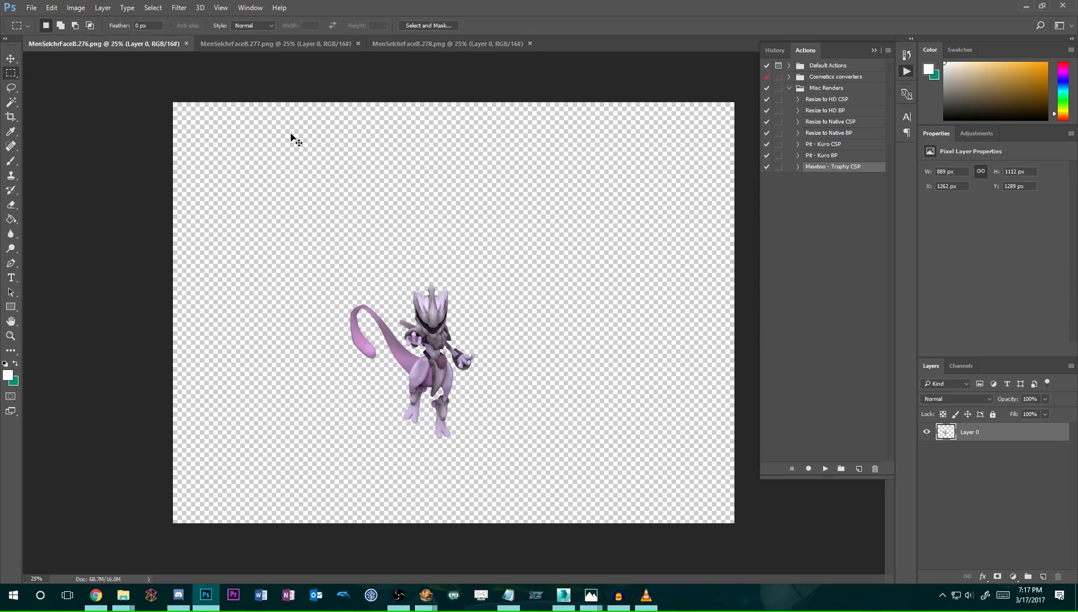
key("ctrl+Tab")
key("ctrl+Tab")
Open the original renders 271 through 275 from the Default Mewtwo folder.
left_click(31, 7)
left_click(43, 29)
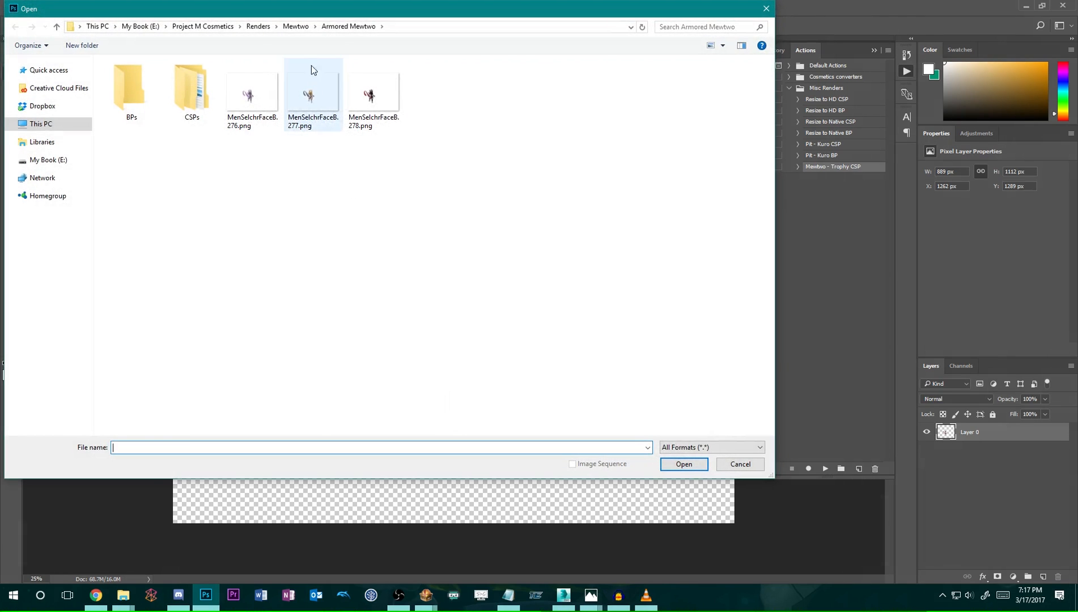
left_click(295, 27)
double_click(140, 89)
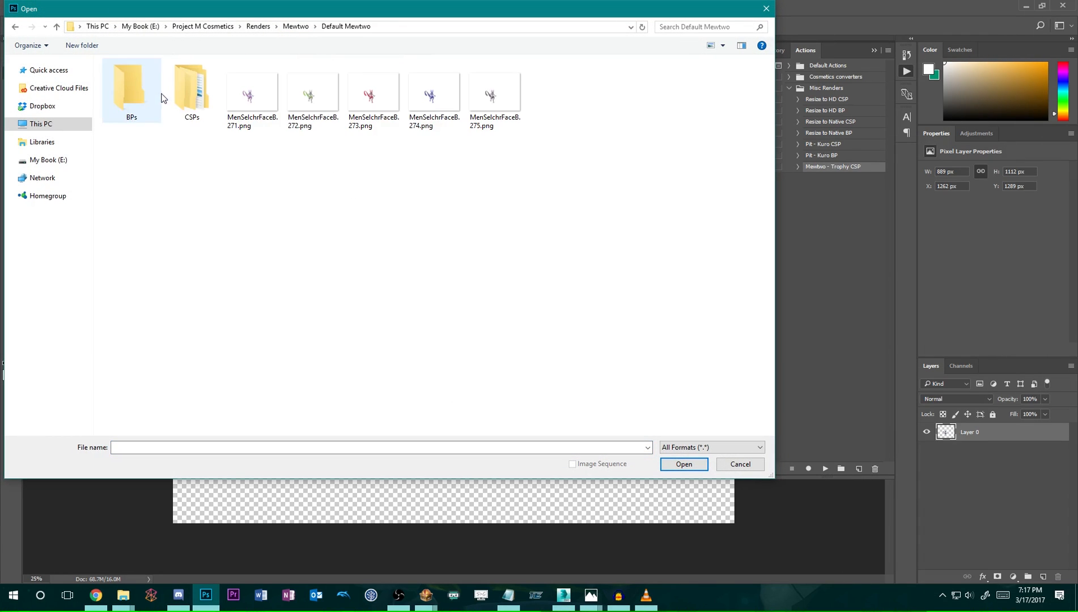
left_click(253, 95)
left_click(496, 125, "shift")
left_click(684, 463)
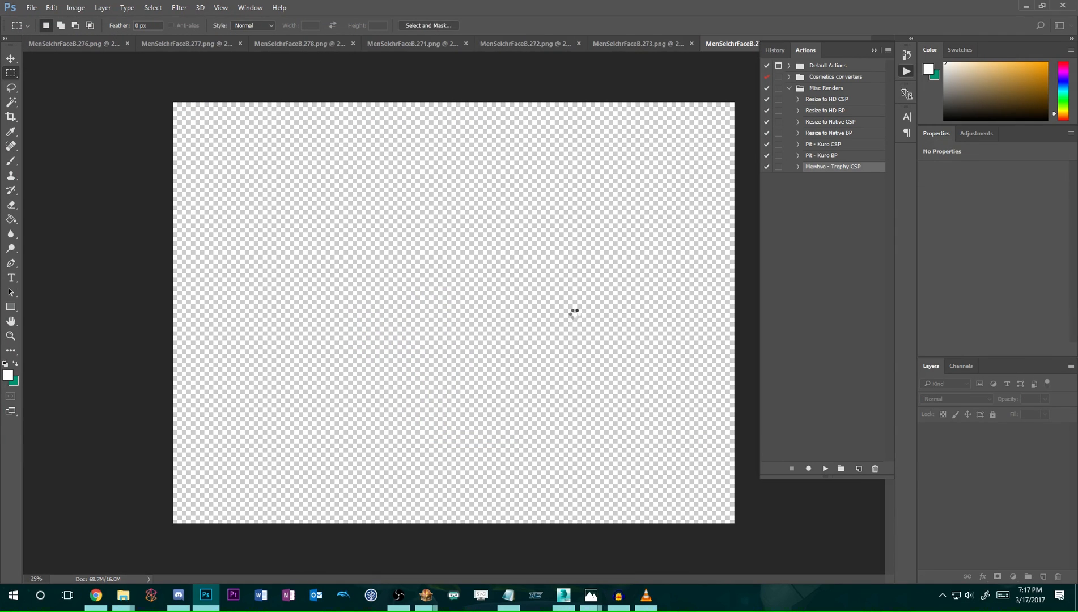
Run the Mewtwo - Trophy CSP action on each of the eight open renders, from 276 through 275.
key("ctrl+Tab")
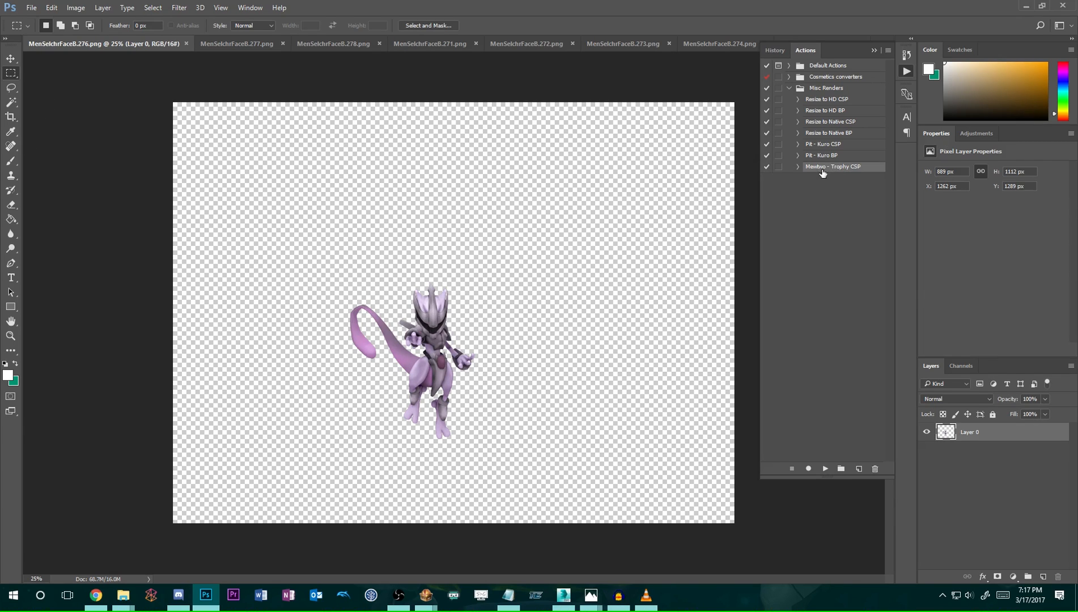
left_click(826, 470)
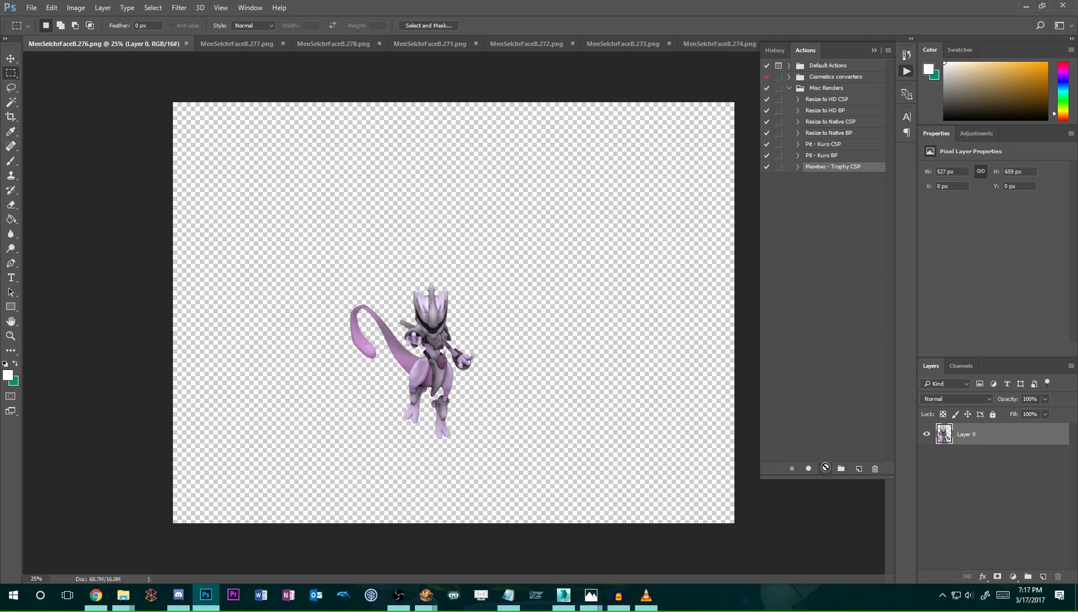
key("ctrl+Tab")
left_click(825, 469)
key("ctrl+Tab")
left_click(825, 469)
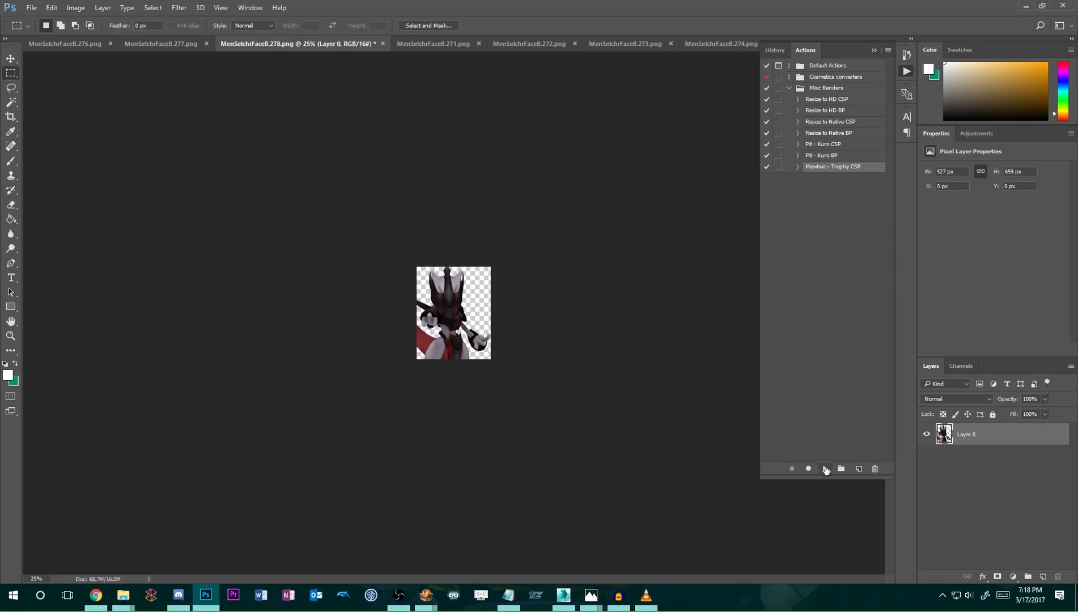
key("ctrl+Tab")
left_click(825, 469)
key("ctrl+Tab")
left_click(825, 469)
key("ctrl+Tab")
left_click(826, 469)
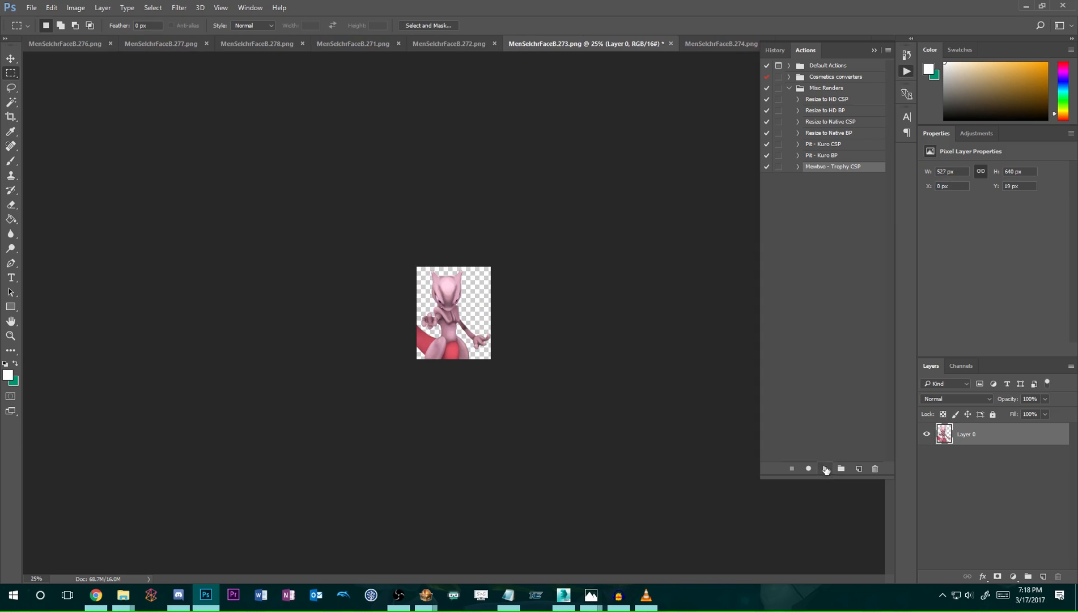
key("ctrl+Tab")
left_click(825, 469)
key("ctrl+Tab")
left_click(825, 469)
key("ctrl+Tab")
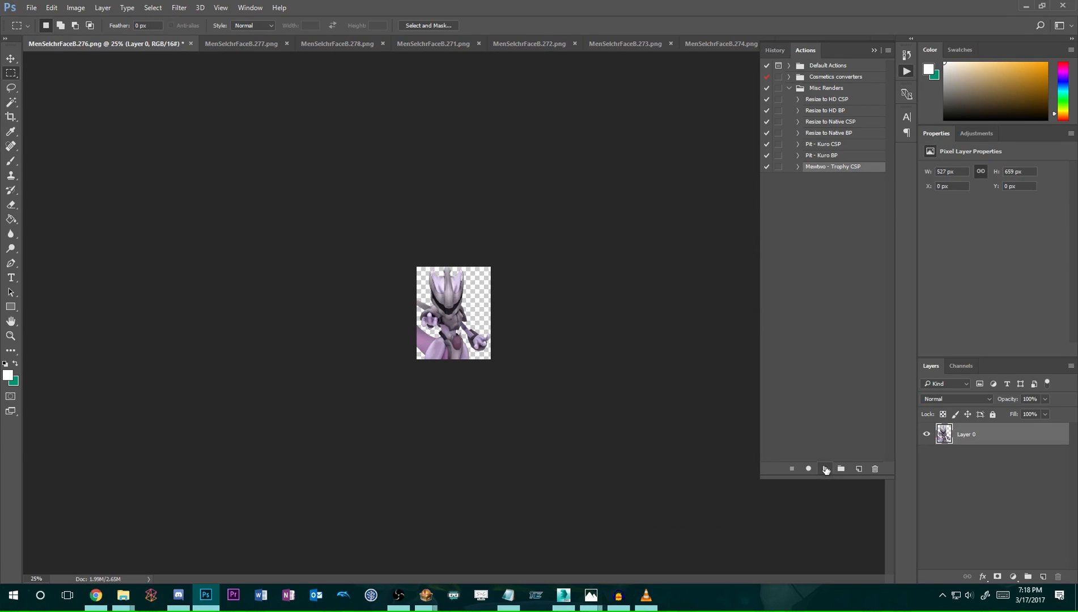
Cycle through all the open renders to check their CSP crops.
key("ctrl+Tab")
key("ctrl+Tab")
key("ctrl+Tab")
key("ctrl+Tab")
key("ctrl+Tab")
key("ctrl+Tab")
key("ctrl+Tab")
key("ctrl+Tab")
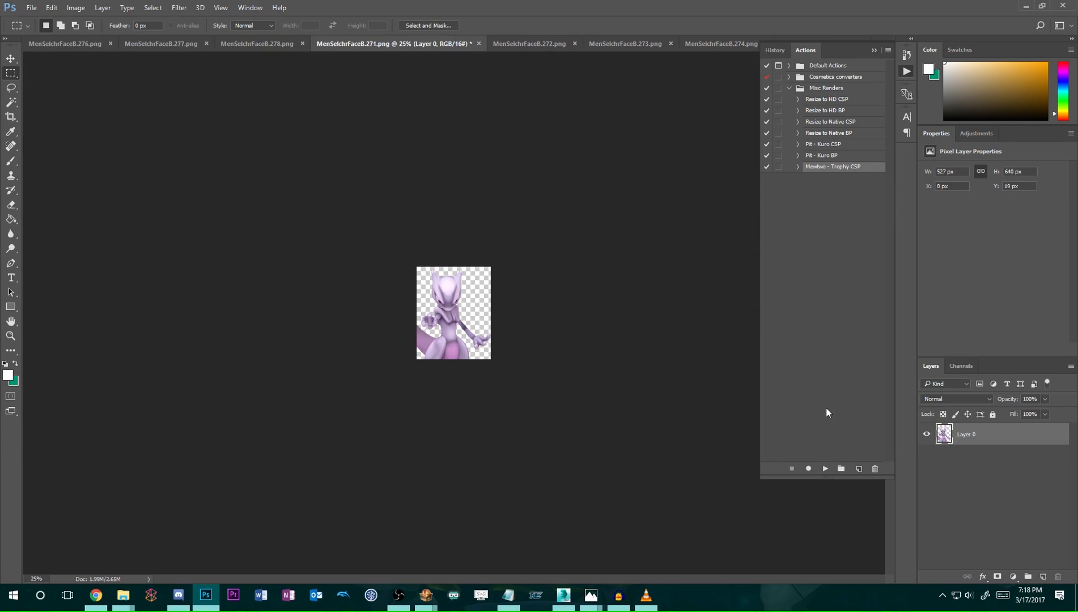
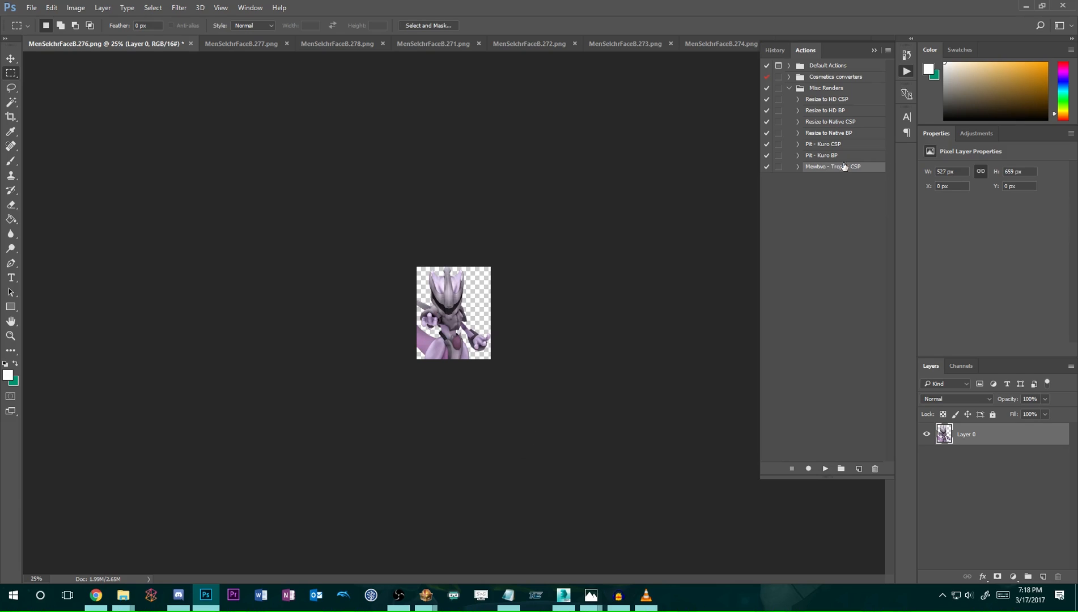
Start recording a new action named Mewtwo - Trophy BP in the Misc Renders set and choose the BP crop preset.
left_click(858, 469)
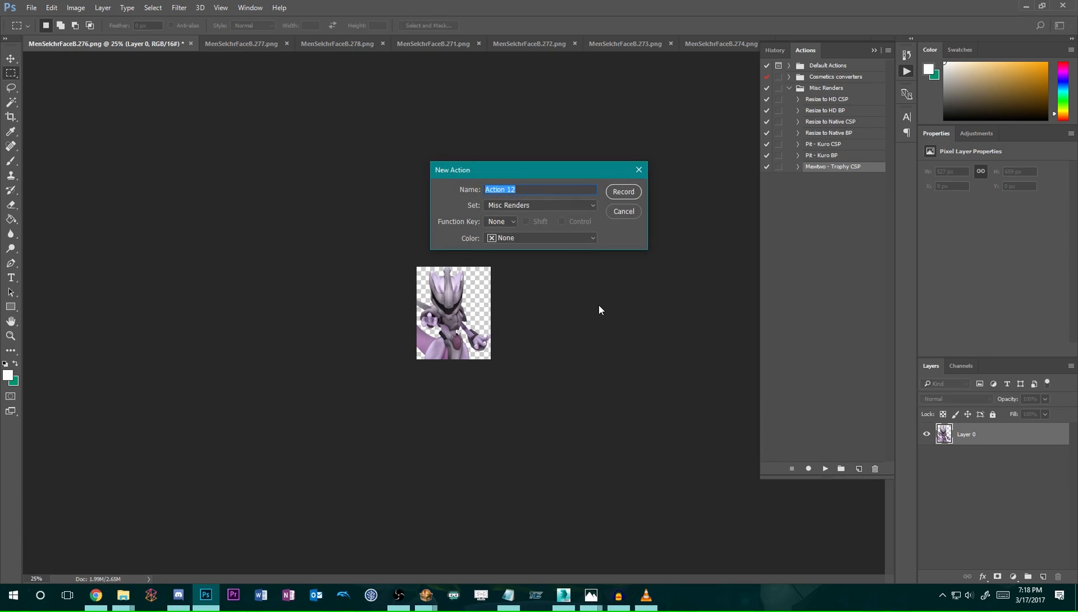
type("Mewtwo - Trophy BP")
left_click(624, 191)
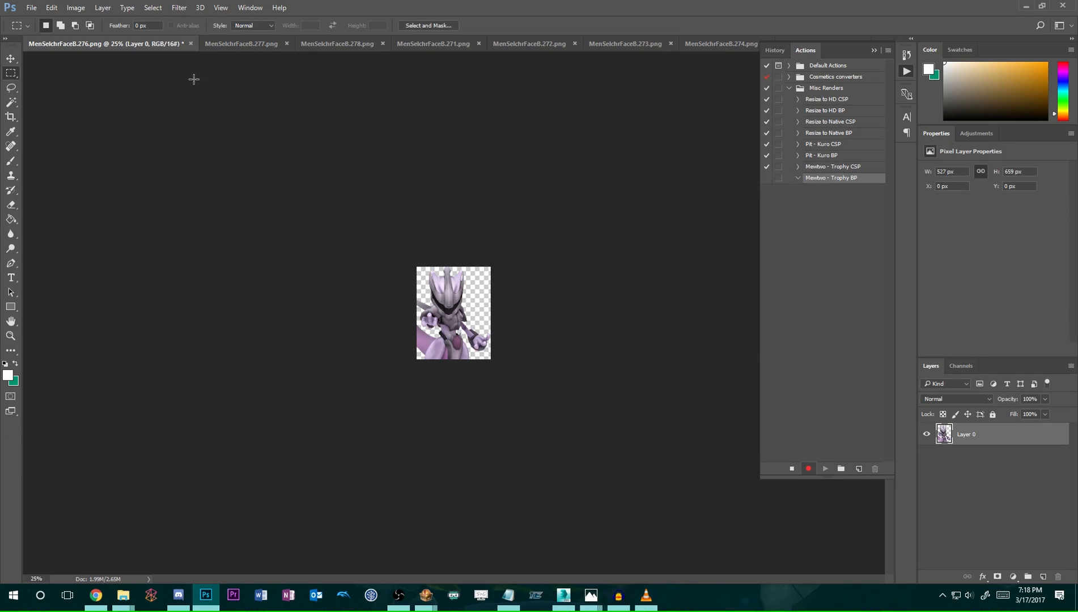
left_click(11, 117)
left_click(65, 26)
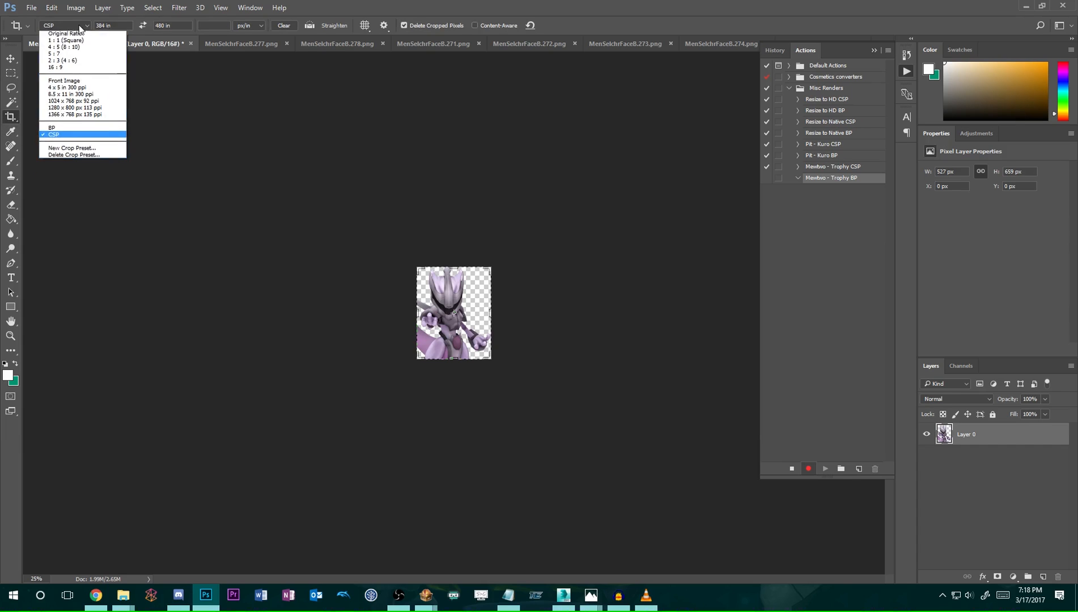
left_click(69, 150)
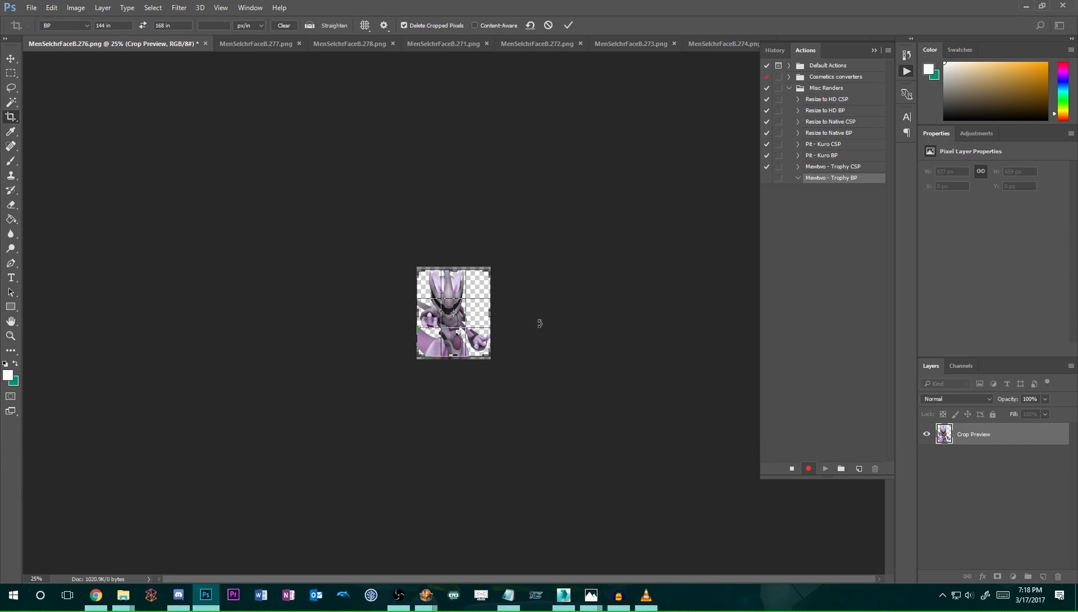
Try to crop the 276 render around the armored Mewtwo's head, undo the crop and stop recording.
scroll(456, 339, "up", 4, "alt")
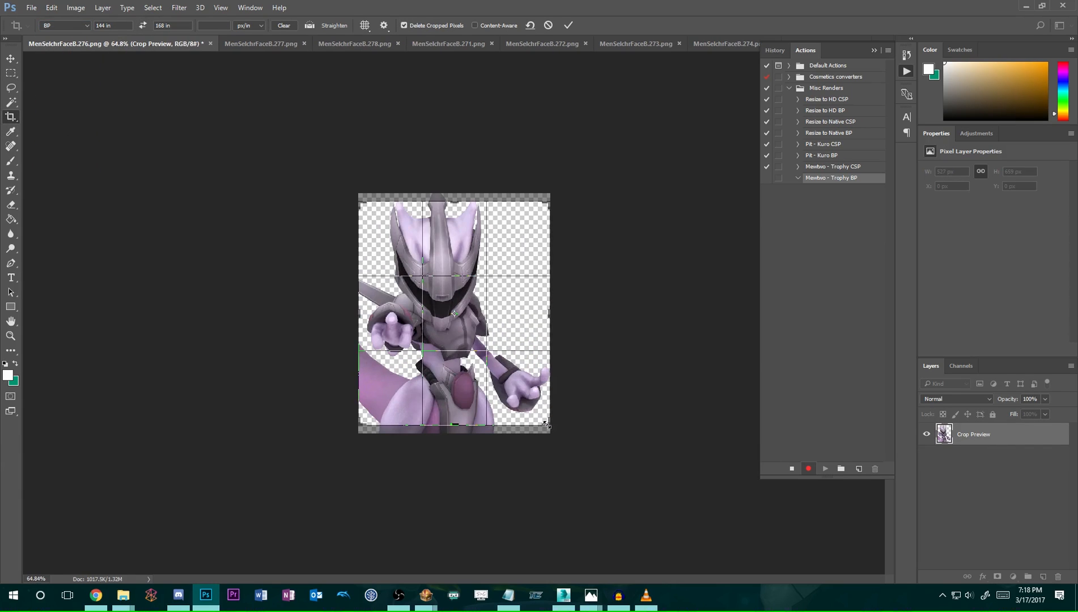
left_click_drag(545, 424, 497, 385)
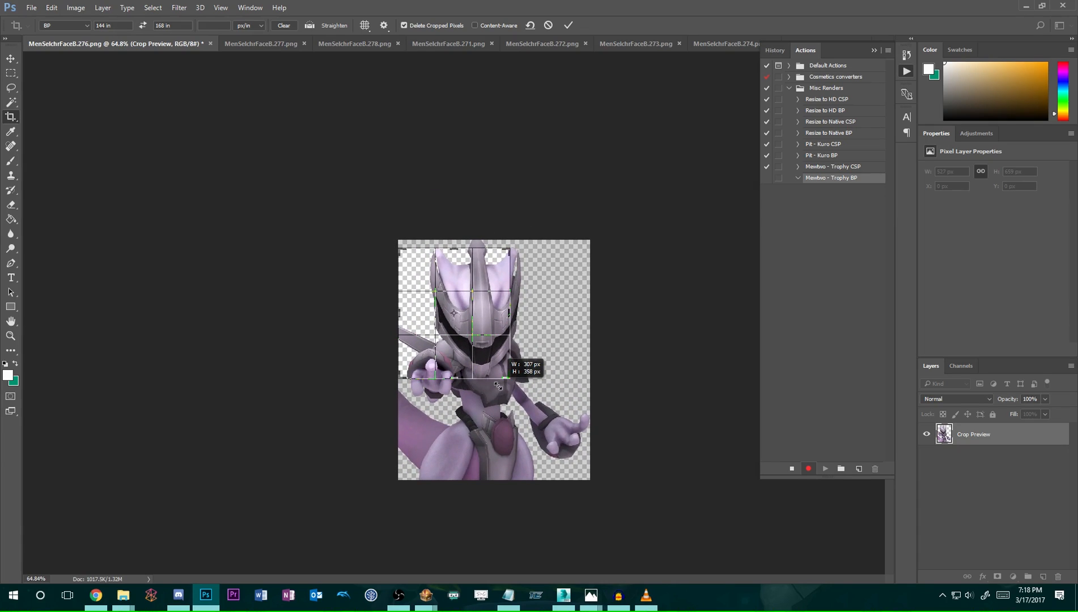
mouse_move(479, 338)
left_mouse_down()
mouse_move(489, 339)
mouse_move(460, 331)
left_mouse_up()
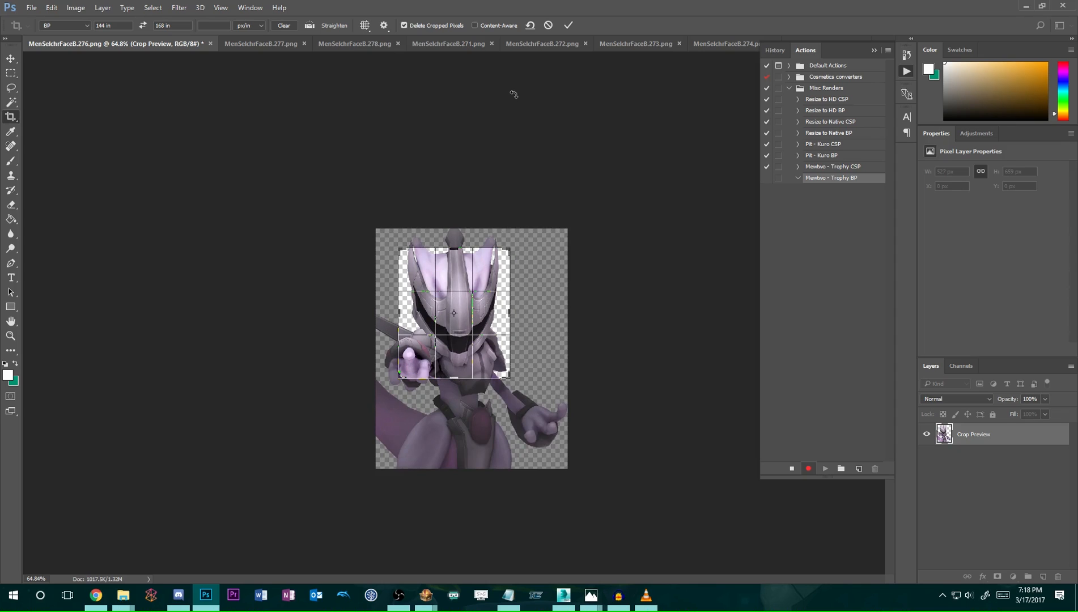
left_click(568, 25)
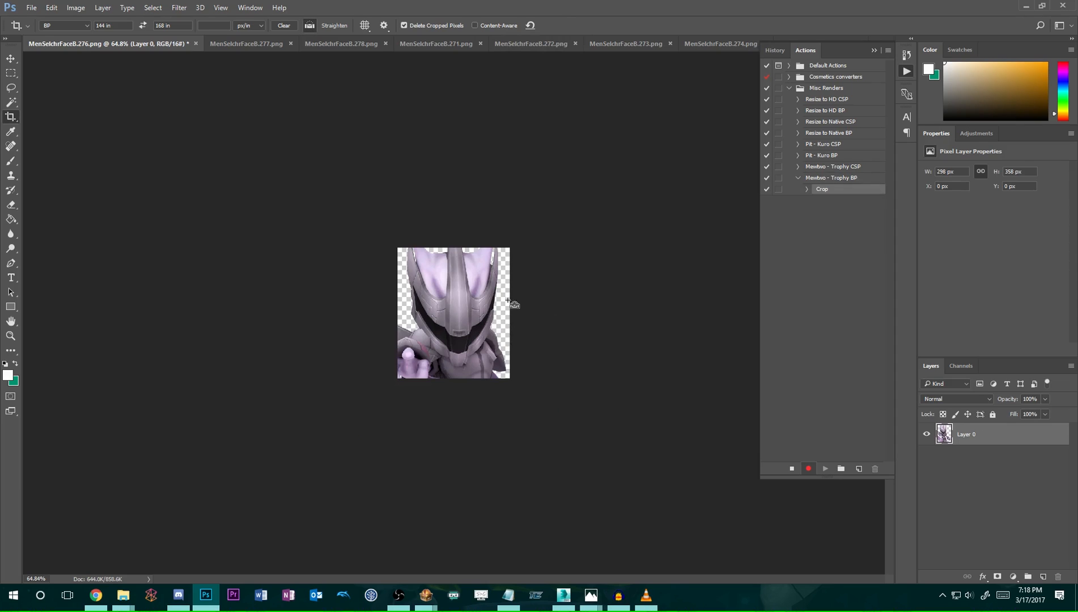
key("ctrl+alt+z")
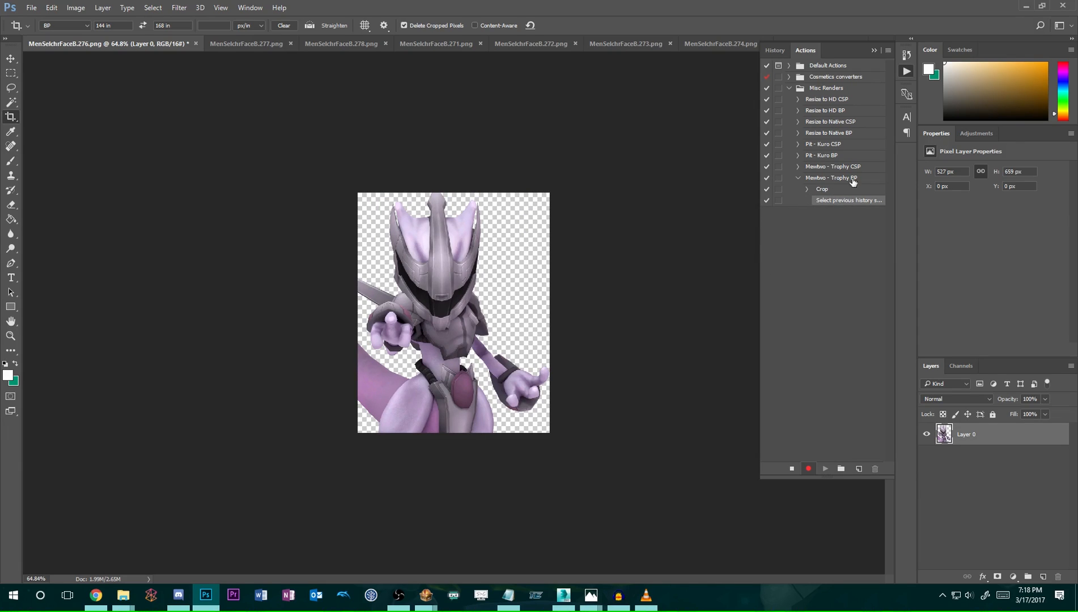
left_click(791, 468)
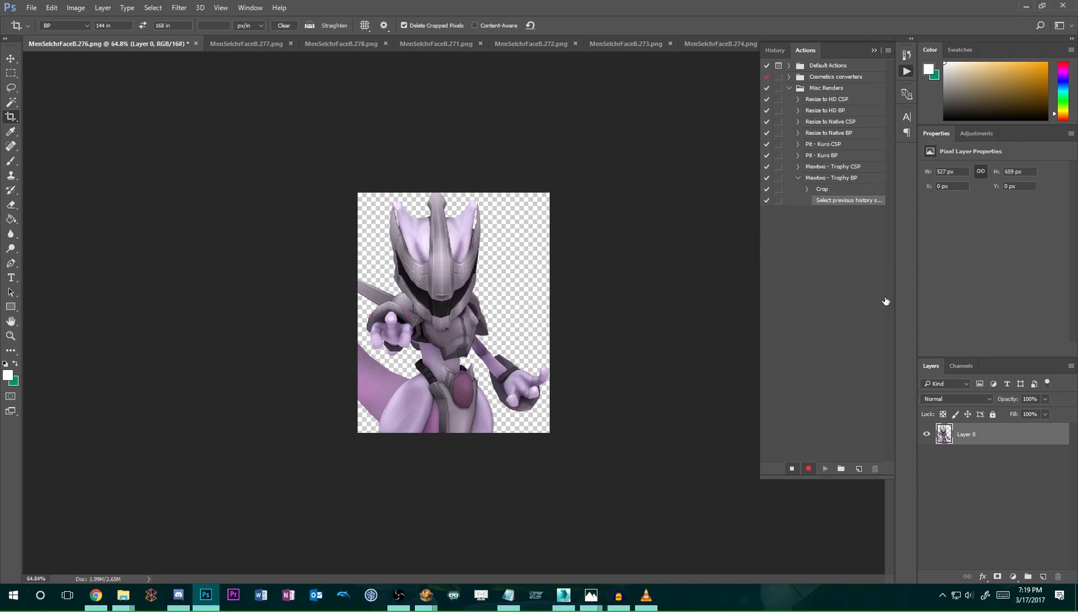
Delete the recorded crop and previous-history-state steps from the Mewtwo - Trophy BP action.
left_click(848, 182)
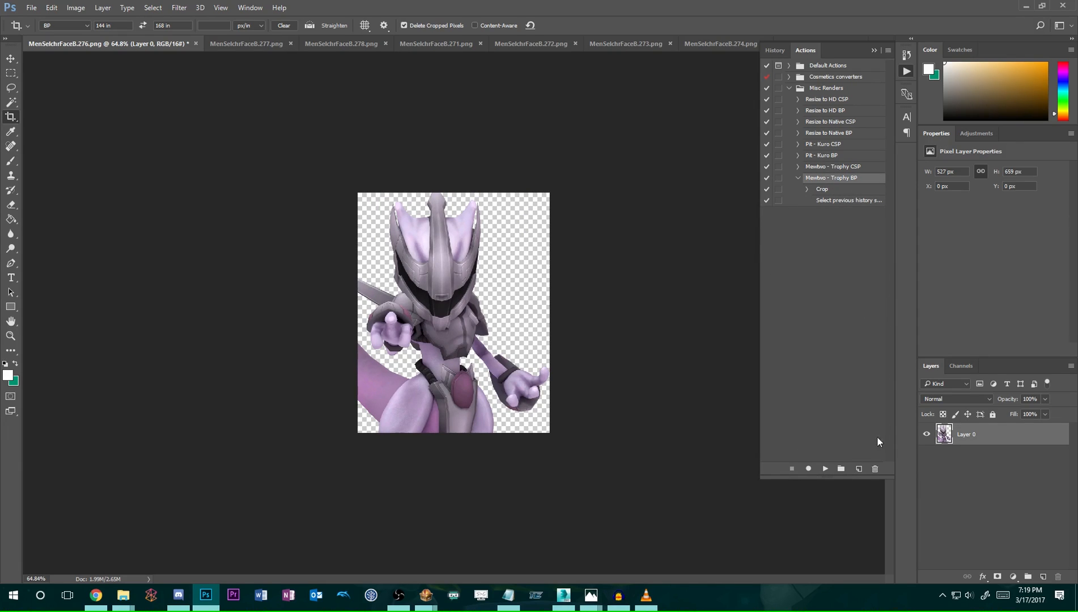
left_click(827, 190)
left_click(875, 469)
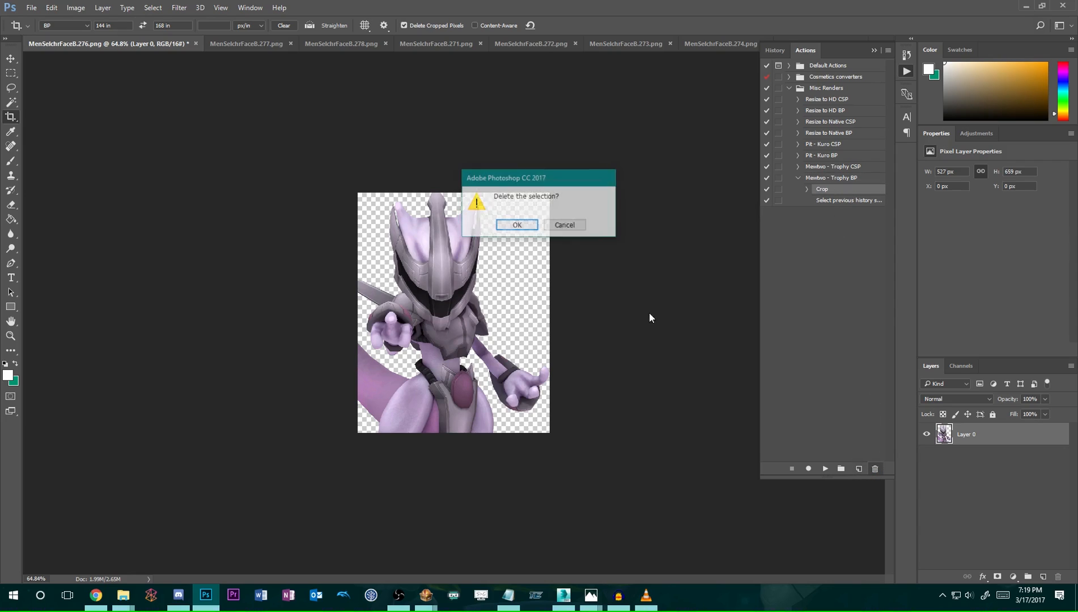
key("Return")
left_click(852, 180)
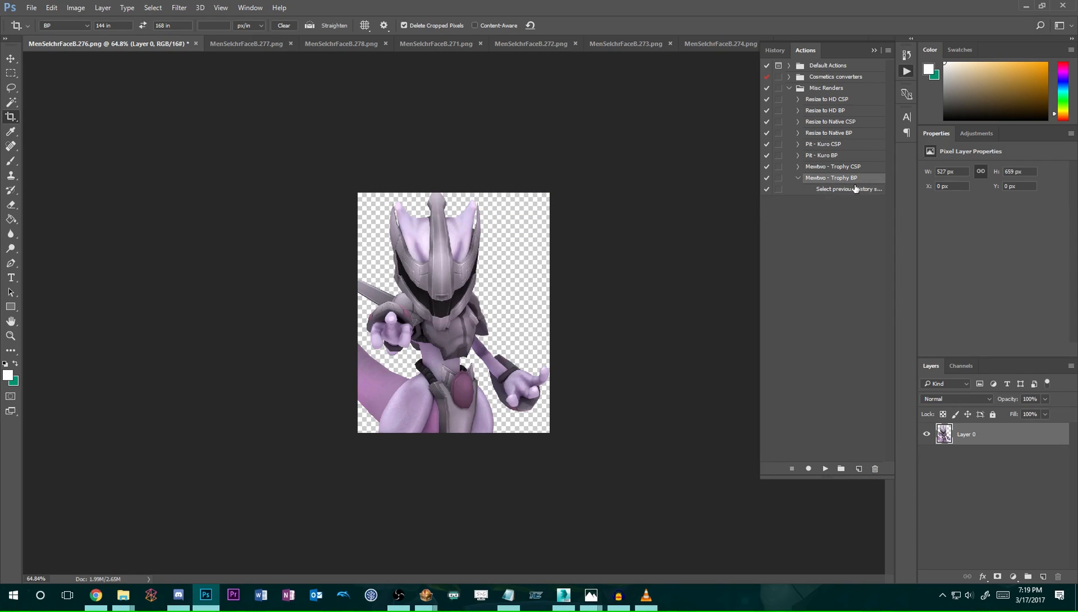
left_click(854, 190)
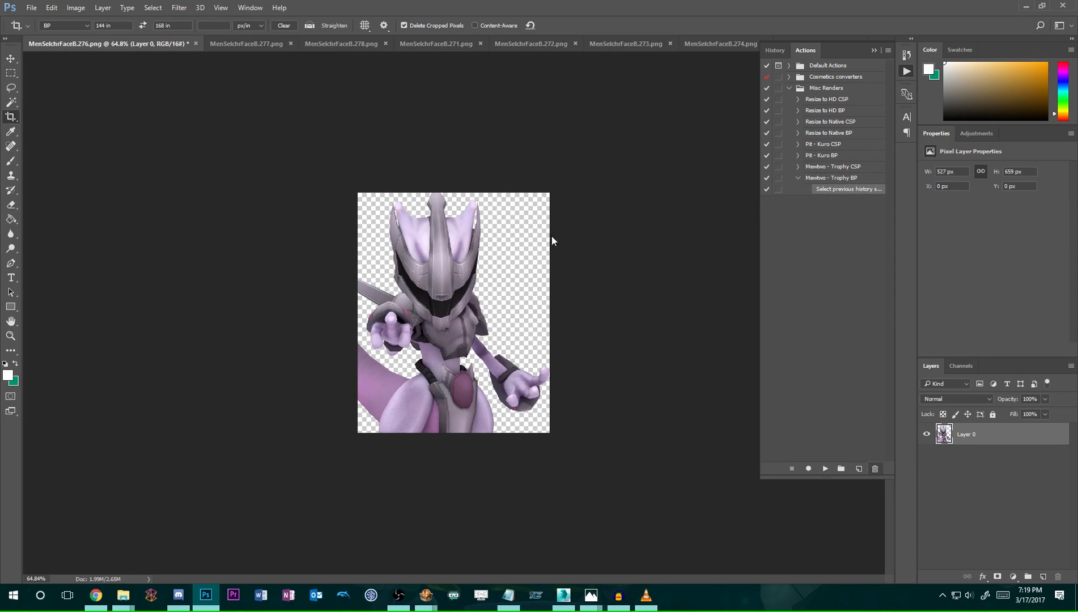
left_click(524, 225)
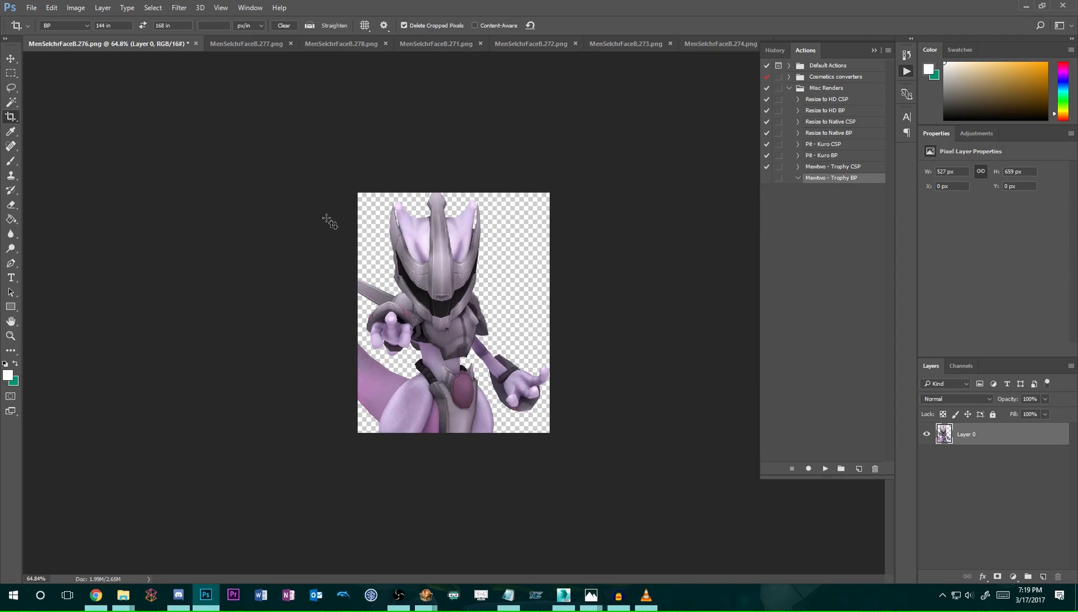
Record a crop about 354 px high around the 276 render's head into the Mewtwo - Trophy BP action, and stop recording.
scroll(653, 291, "down", 2, "alt")
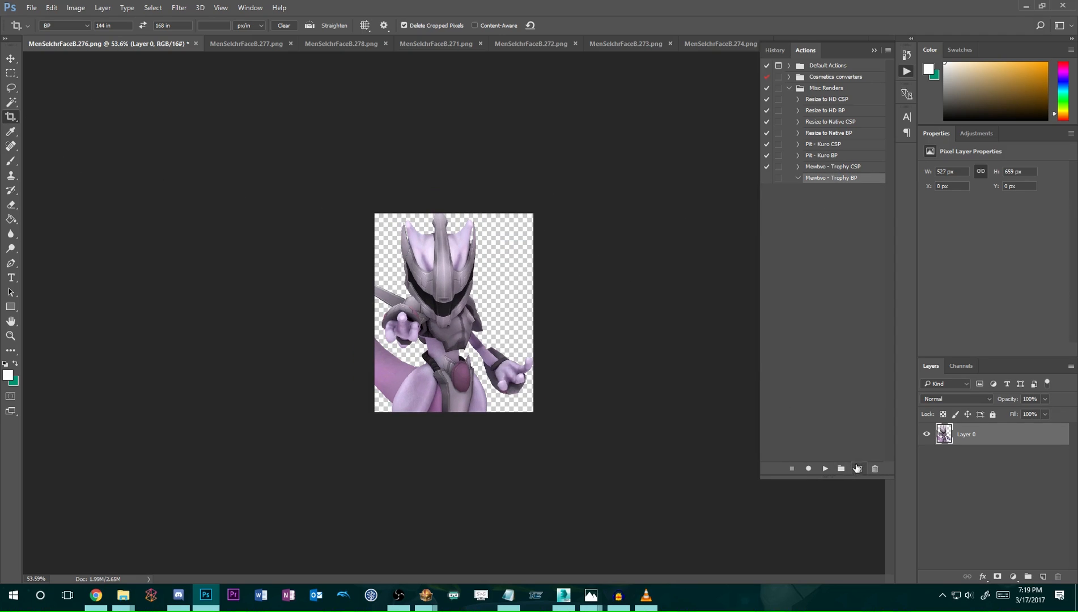
left_click(809, 469)
left_click(11, 117)
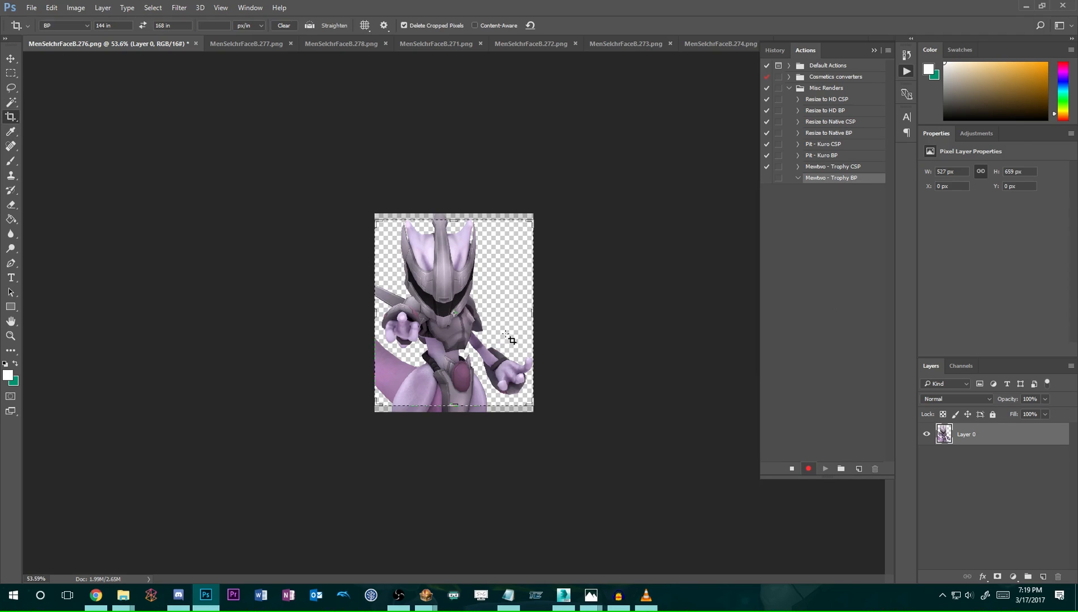
left_click_drag(528, 402, 477, 347)
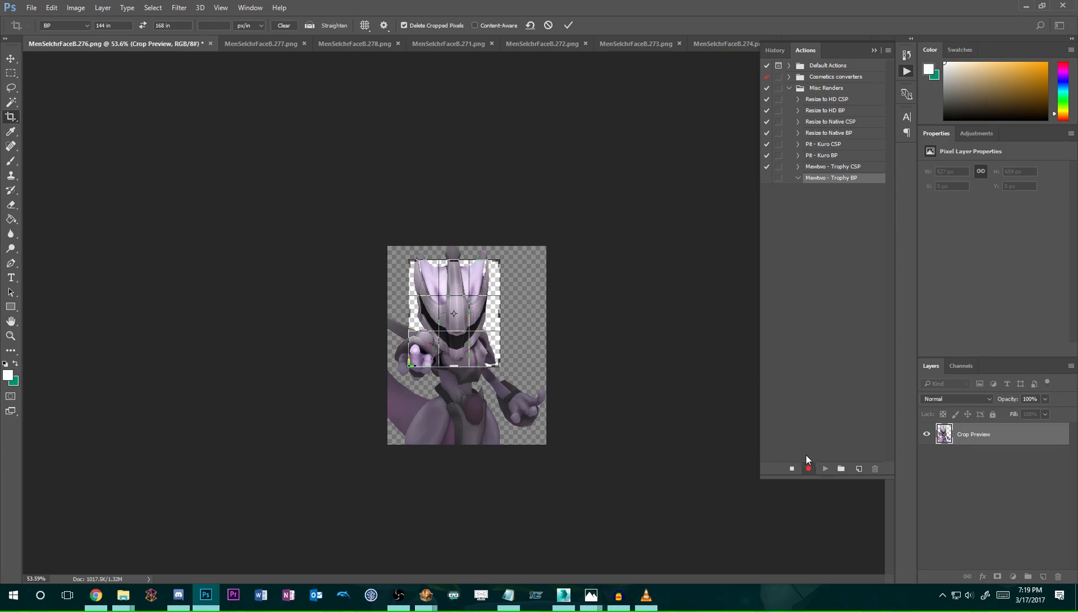
left_click(567, 25)
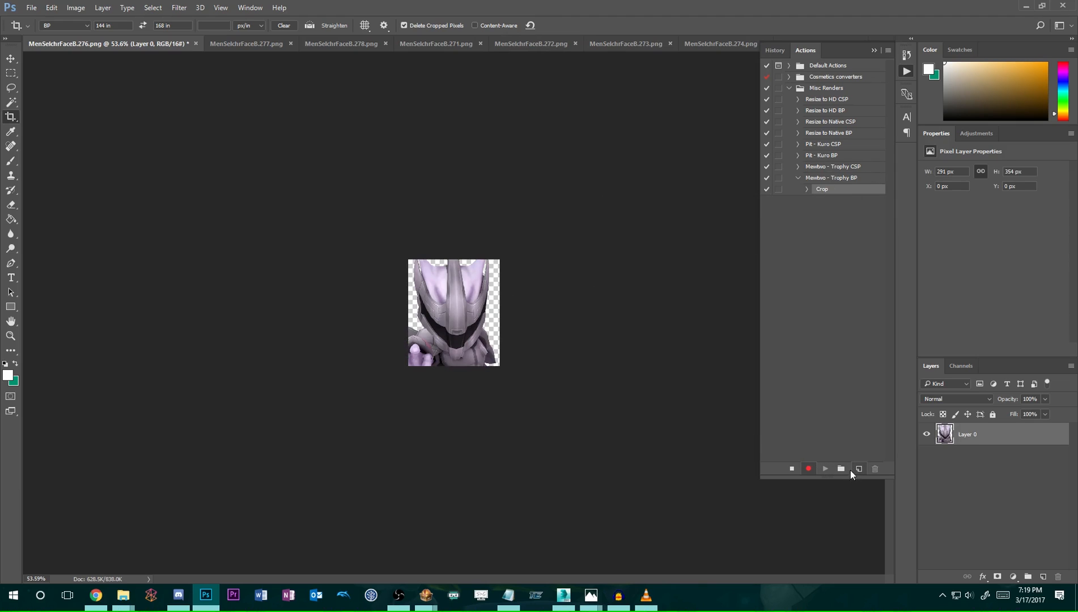
left_click(797, 180)
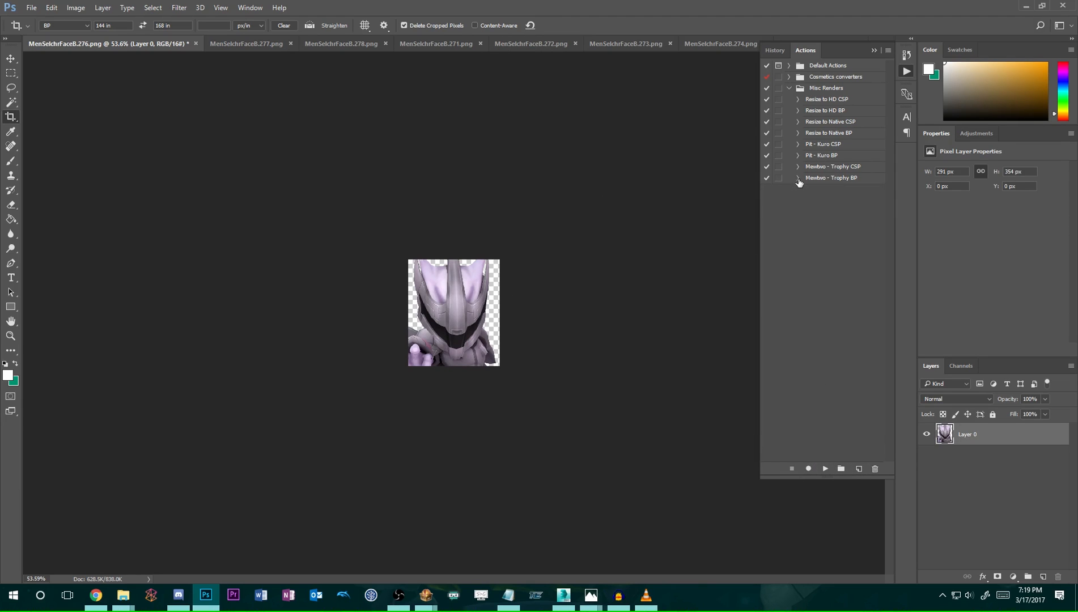
scroll(457, 305, "up", 1, "alt")
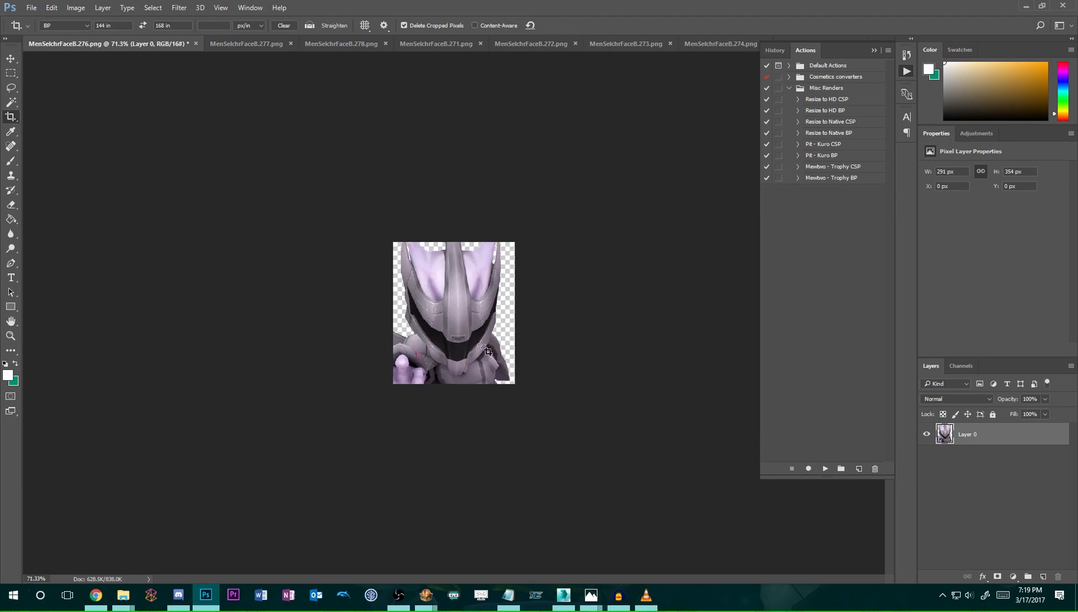
scroll(457, 304, "down", 1, "alt")
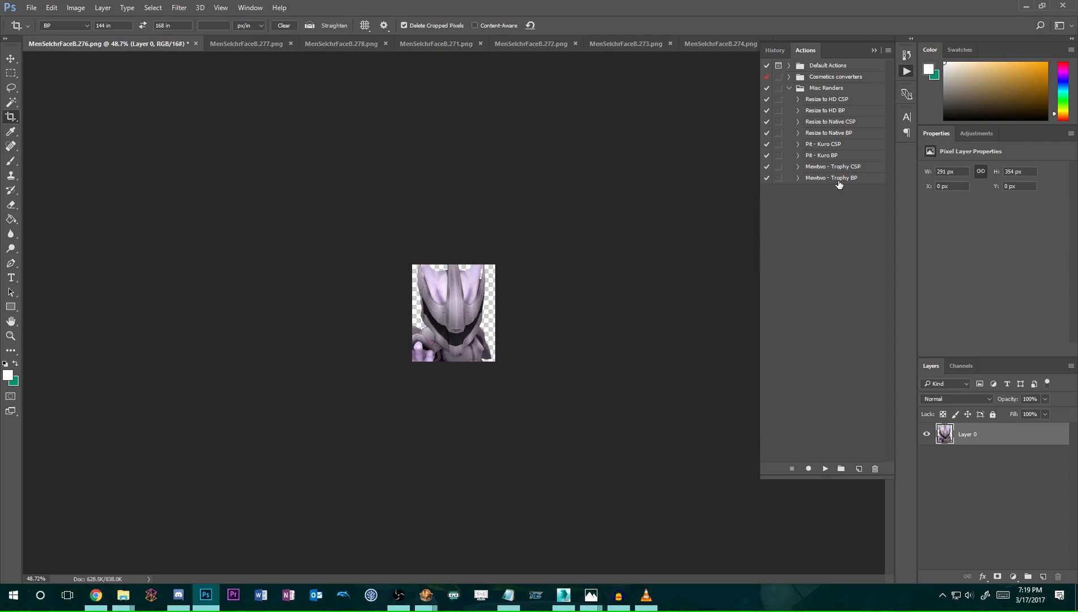
Run the Mewtwo - Trophy BP action on the remaining open renders, from 277 through 275.
left_click(247, 46)
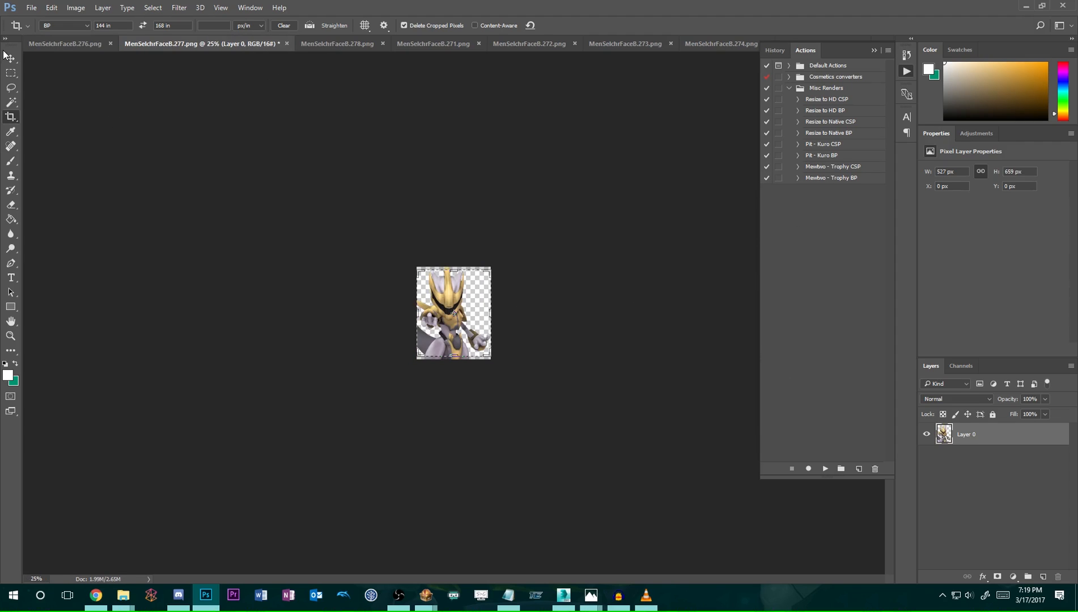
left_click(11, 72)
left_click(830, 180)
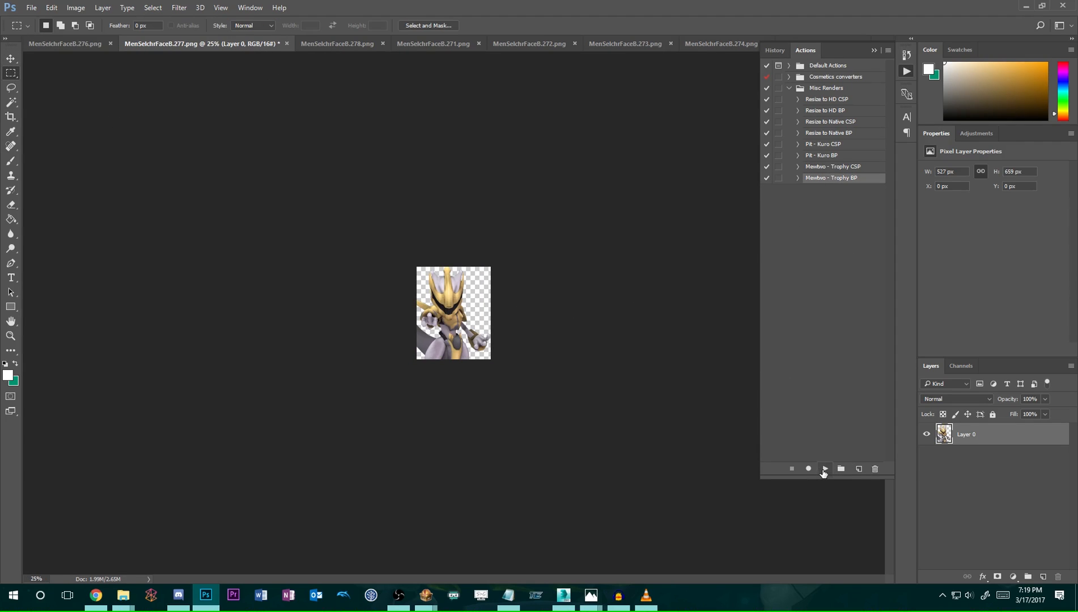
left_click(824, 470)
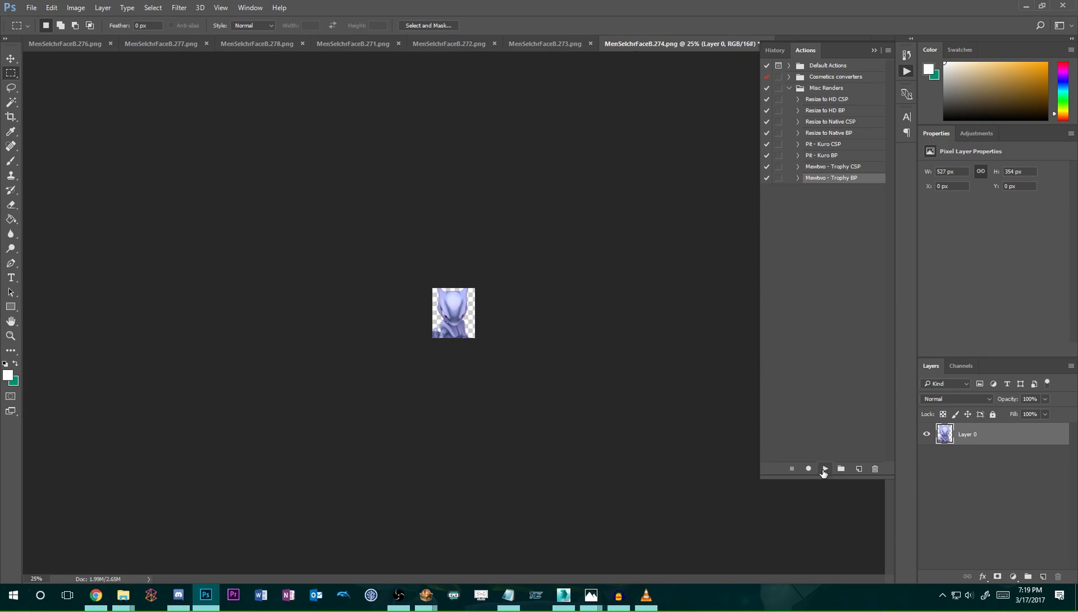
left_click(824, 469)
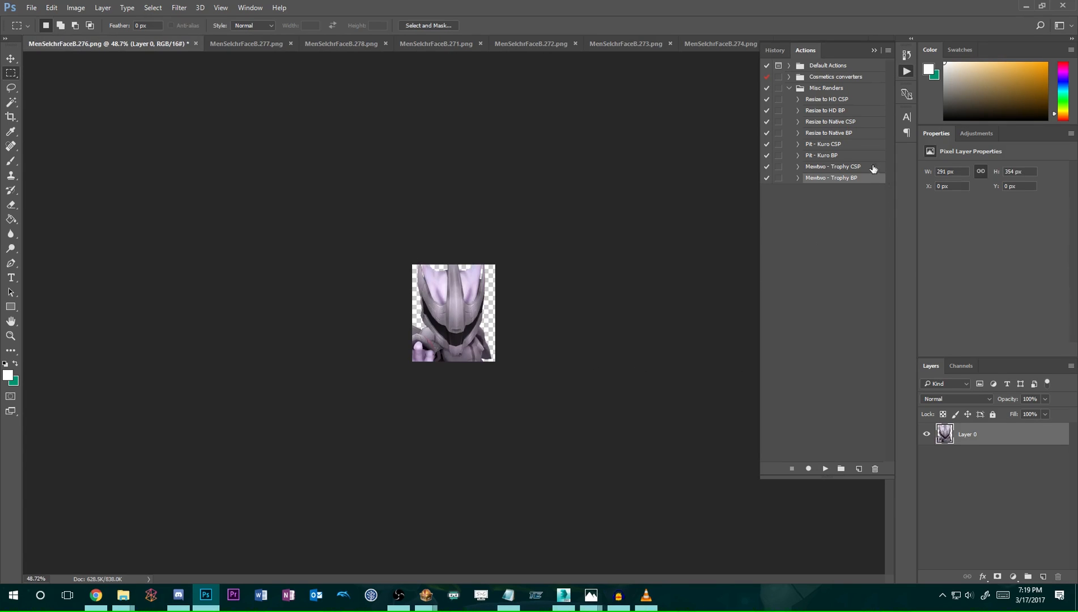
Run the Resize to HD BP action on the open renders and start a Save for Web export of the 276 render.
left_click(836, 112)
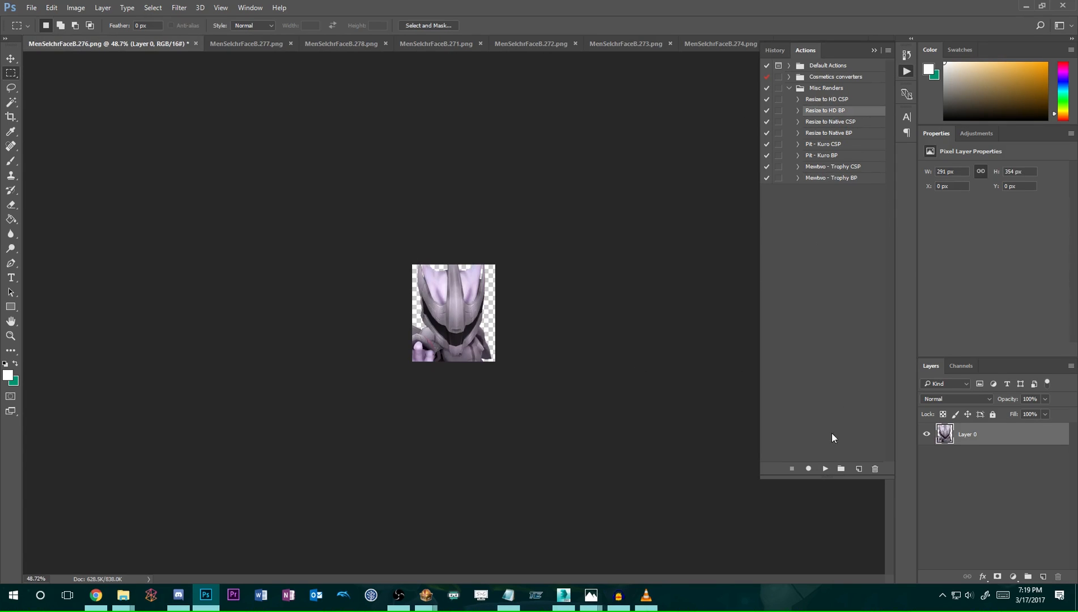
left_click(823, 469)
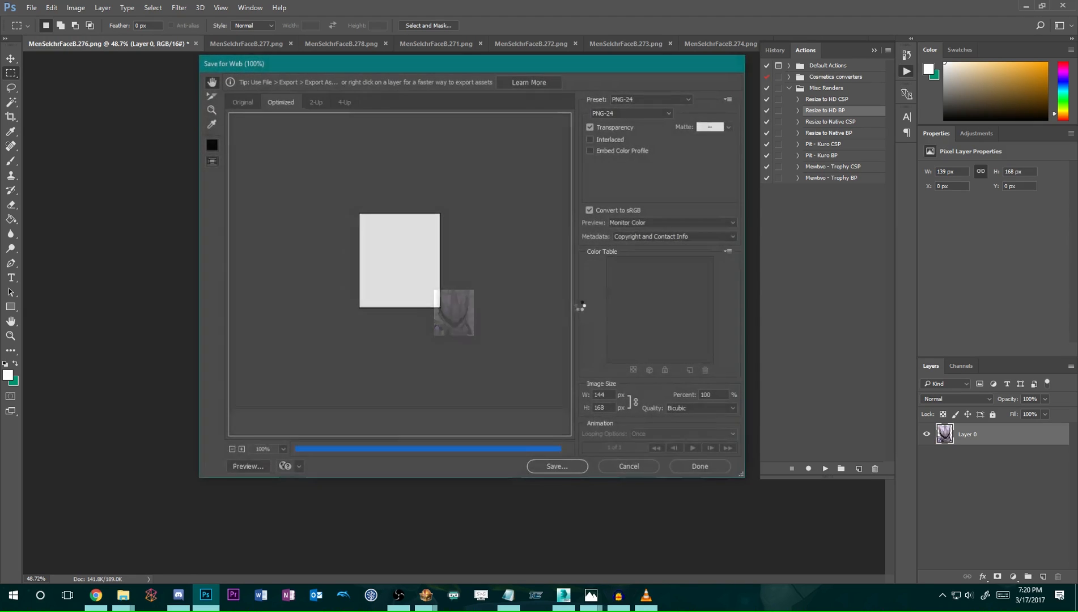
left_click(569, 468)
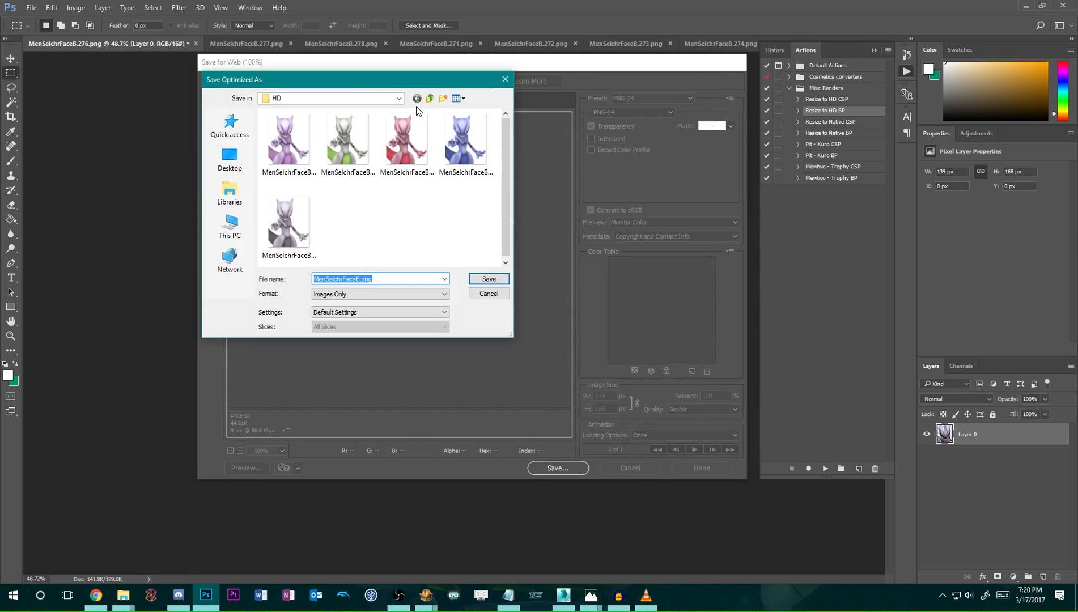
Create a folder named HD in Armored Mewtwo's BPs folder and open it as the save location.
left_click(430, 98)
left_click(430, 99)
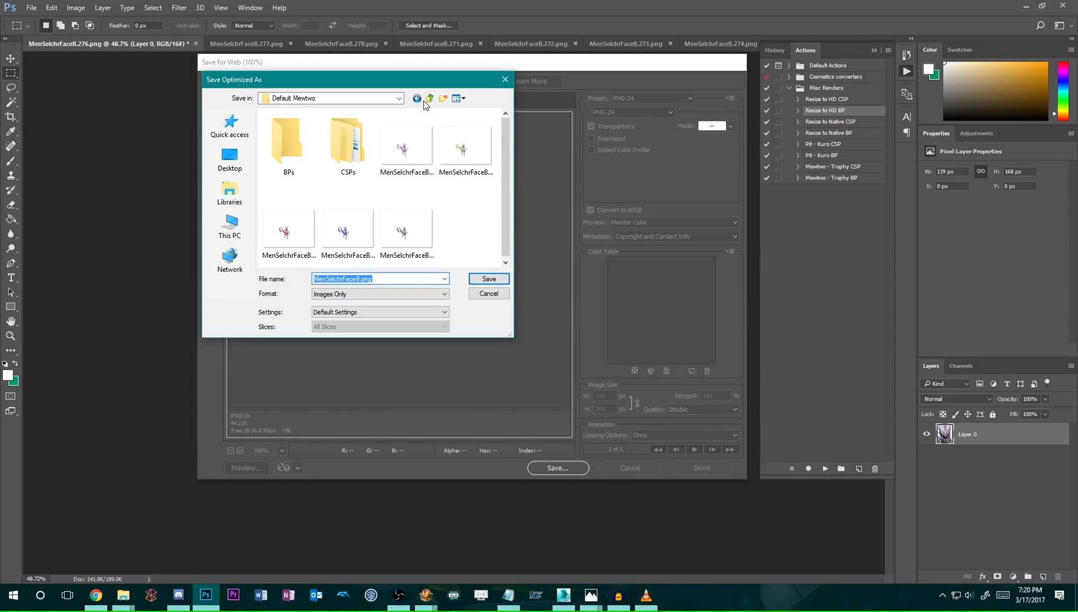
left_click(429, 98)
left_click(320, 130)
double_click(321, 129)
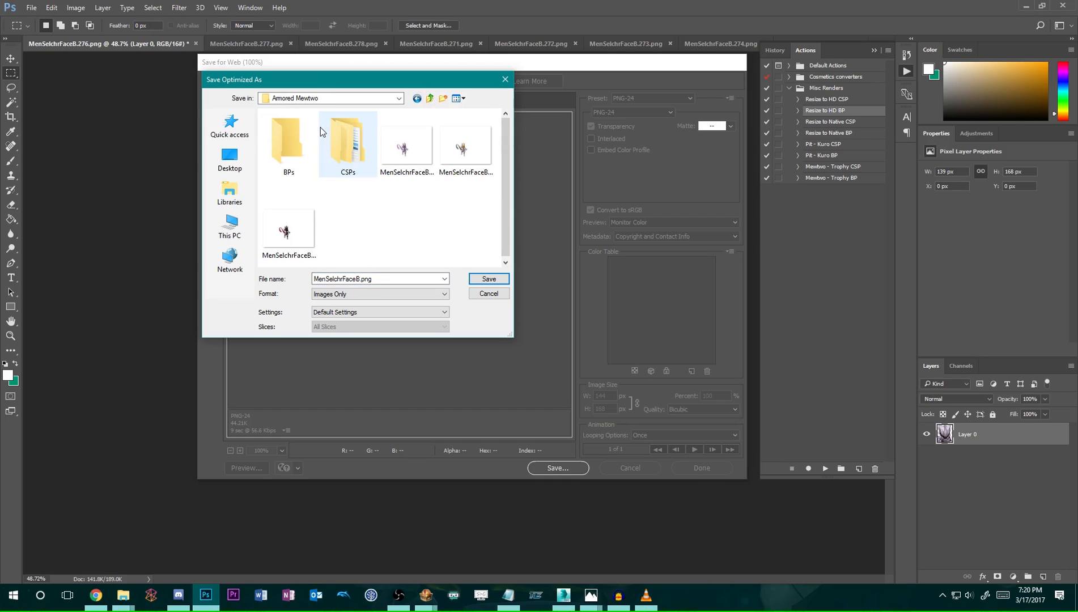
double_click(292, 143)
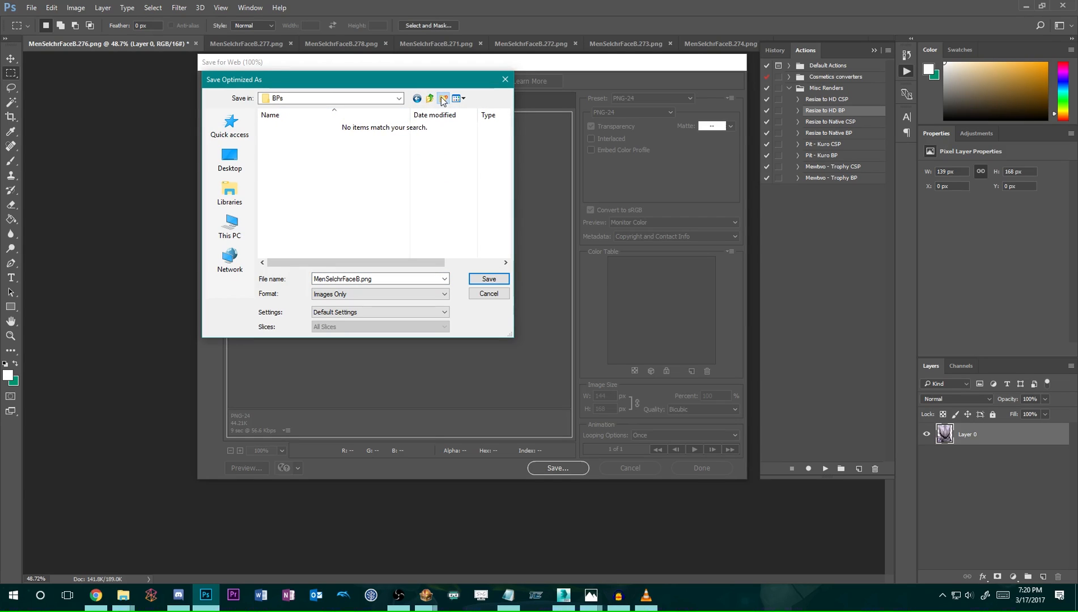
left_click(442, 100)
type("HD")
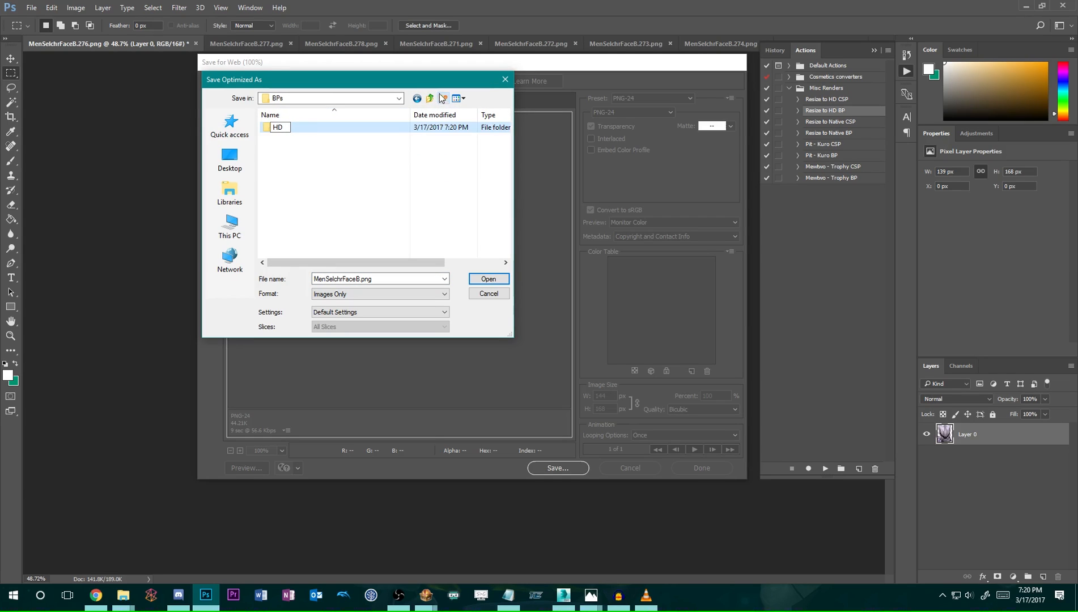
key("Return")
double_click(294, 129)
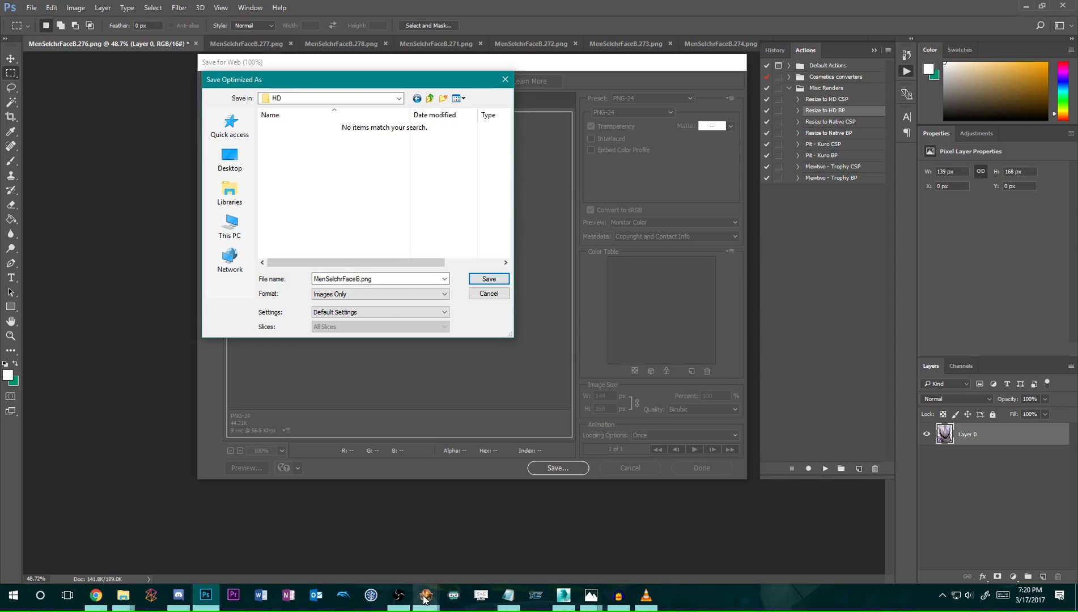
Save the 276 render's web export as InfFace.276.png in the HD folder, copying the file name for reuse.
mouse_move(424, 599)
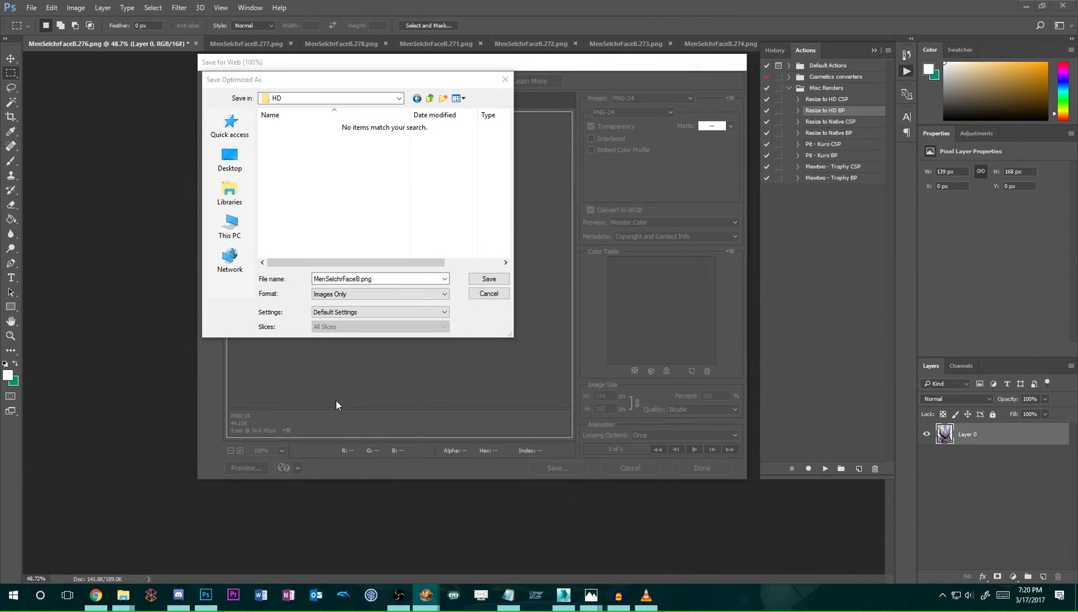
double_click(383, 279)
type("InfFace.271")
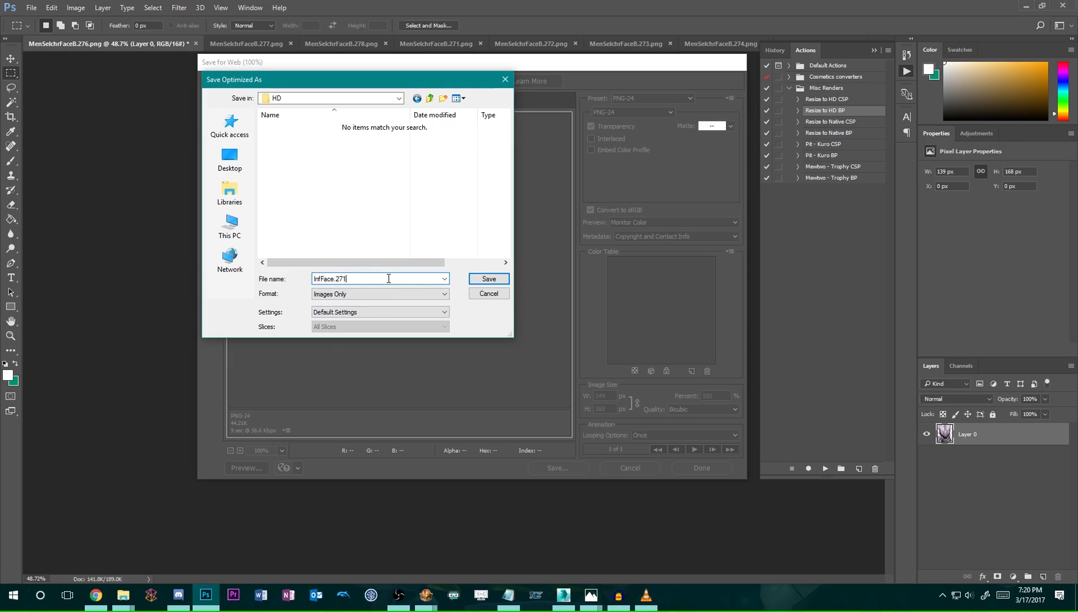
key("ctrl+a")
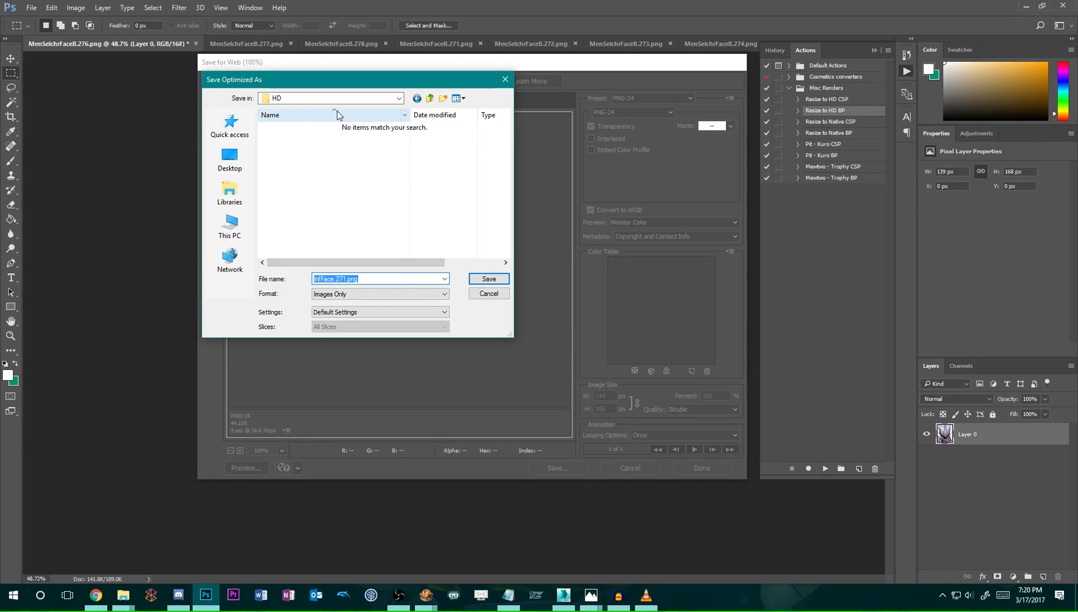
left_click(379, 279)
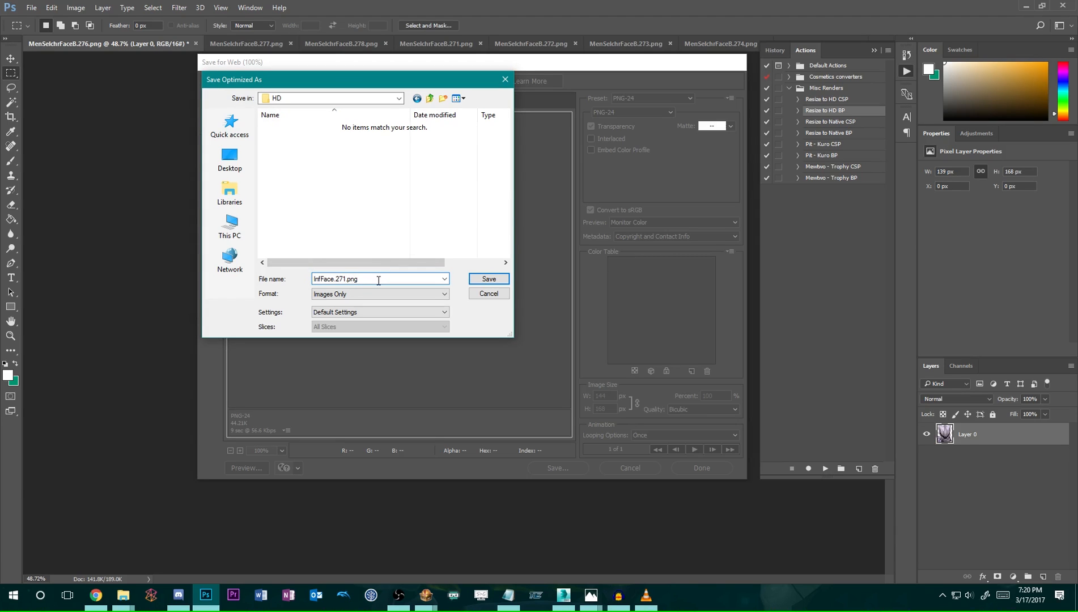
type("6")
double_click(421, 279)
key("ctrl+c")
left_click(501, 277)
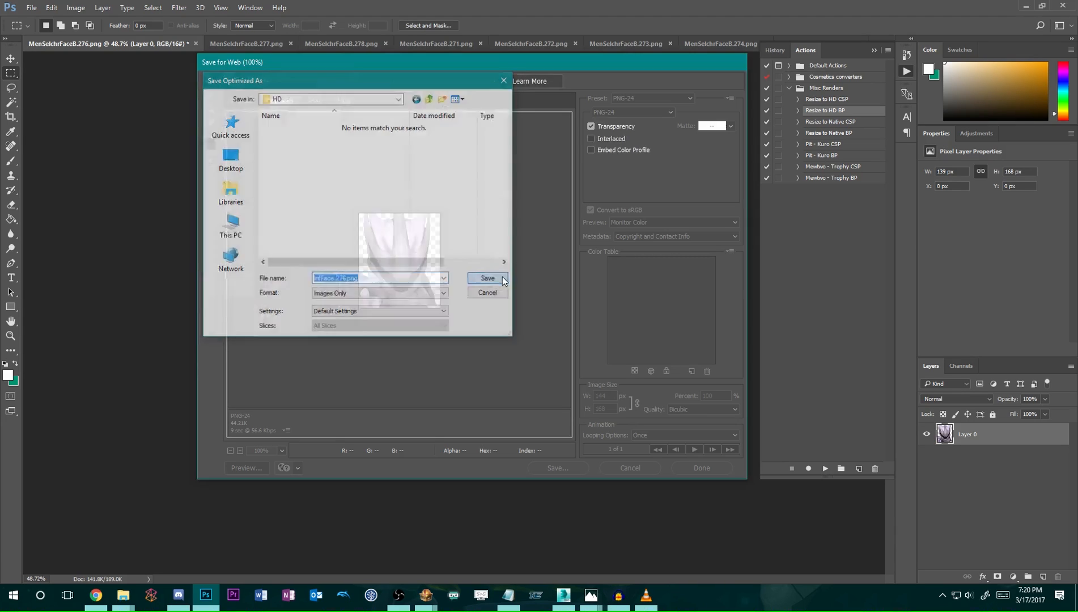
Export the 277 render for web as InfFace.277.png into the same HD folder.
key("ctrl+Tab")
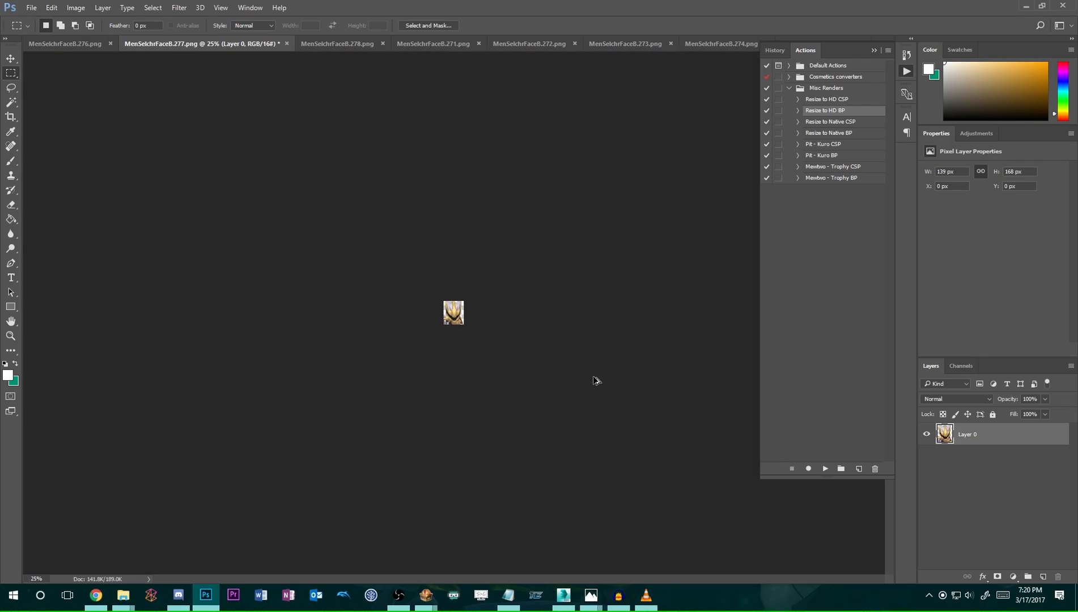
key("ctrl+alt+shift+s")
left_click(557, 468)
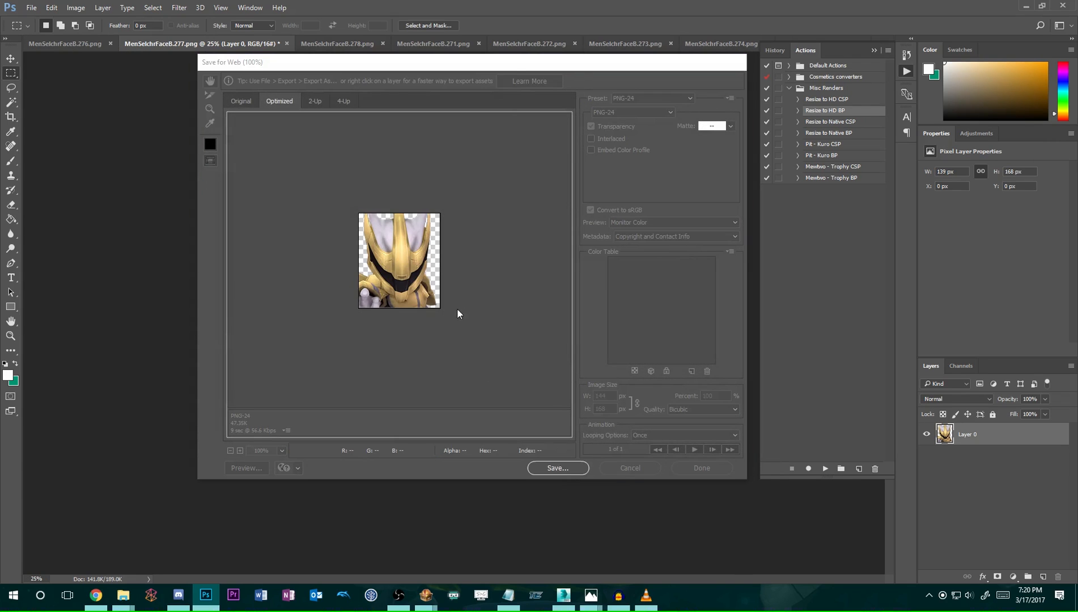
left_click(352, 279)
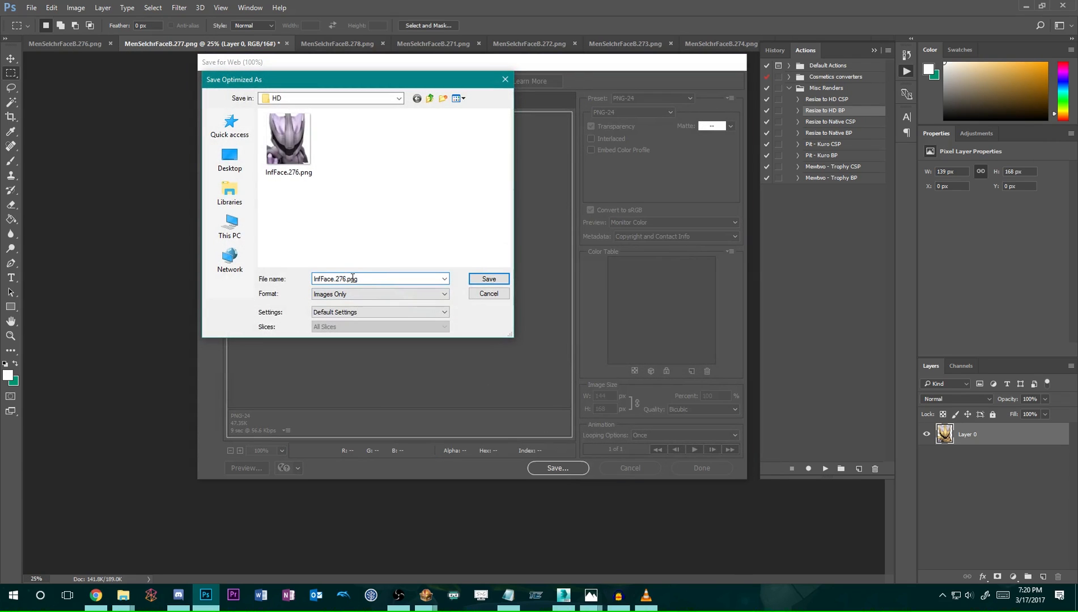
left_click(488, 278)
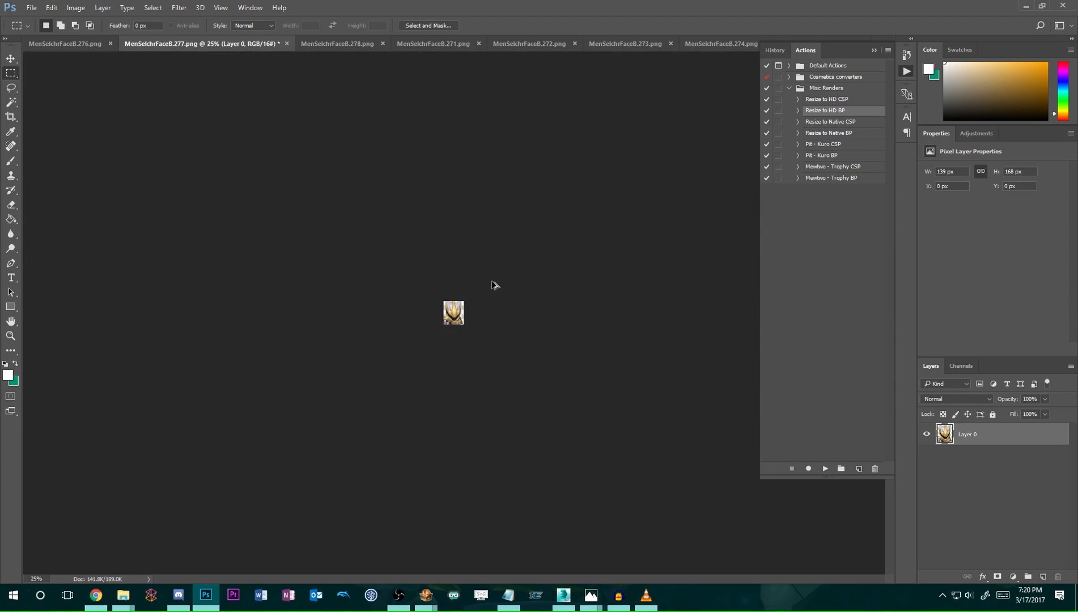
key("ctrl+alt+shift+s")
left_click(643, 469)
Export the 278 render for web as InfFace.278.png into the HD folder.
key("ctrl+Tab")
key("ctrl+alt+shift+s")
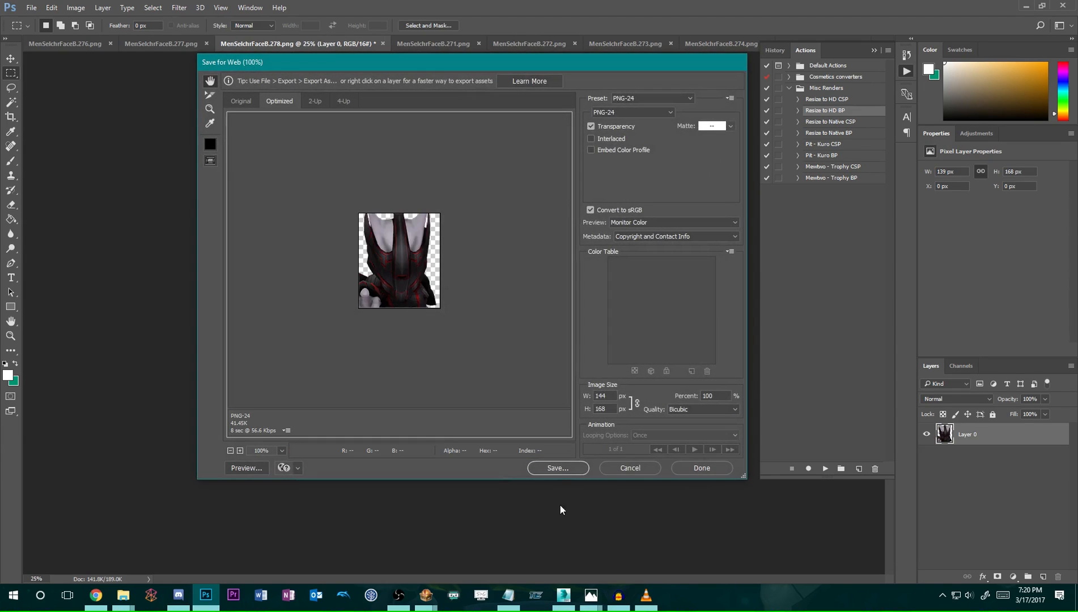
left_click(558, 468)
key("ctrl+v")
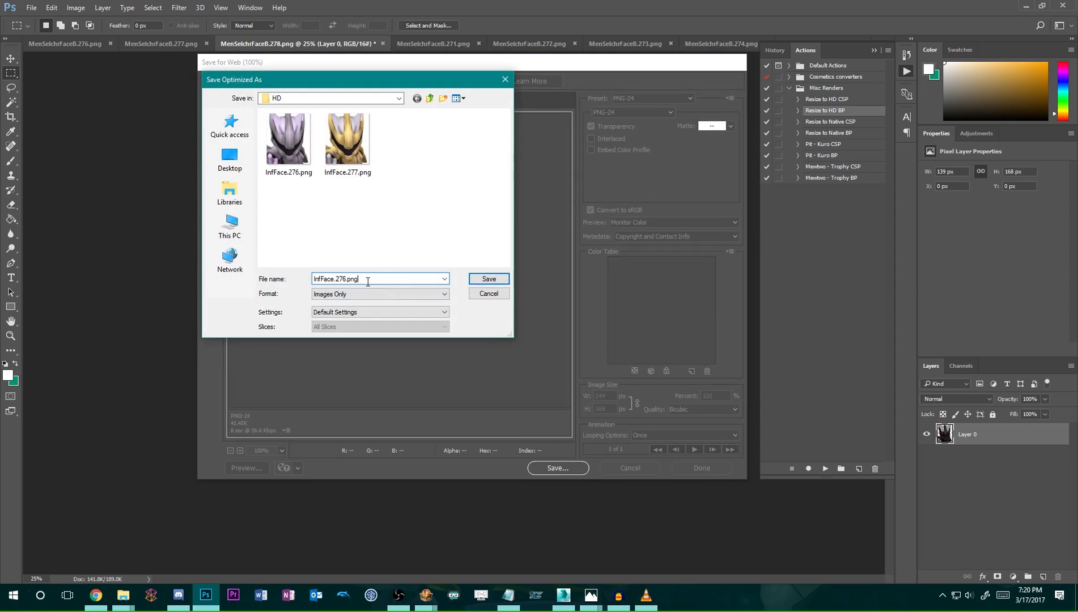
type(".")
left_click(488, 279)
Switch to the 271 render and export it for web as InfFace.271.png in the HD folder.
key("ctrl+Tab")
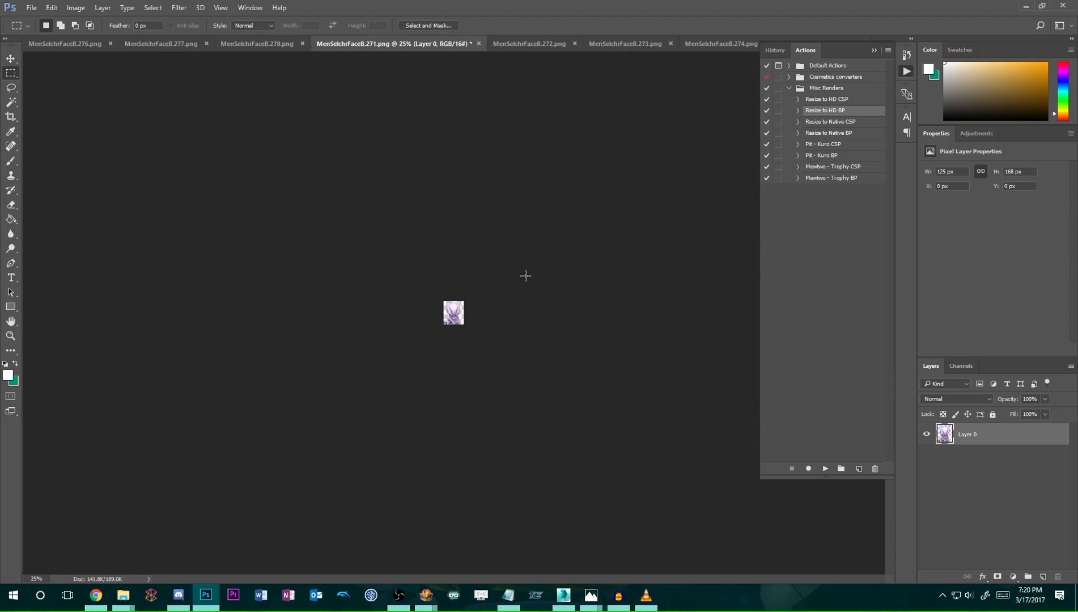
key("ctrl+alt+shift+s")
left_click(547, 468)
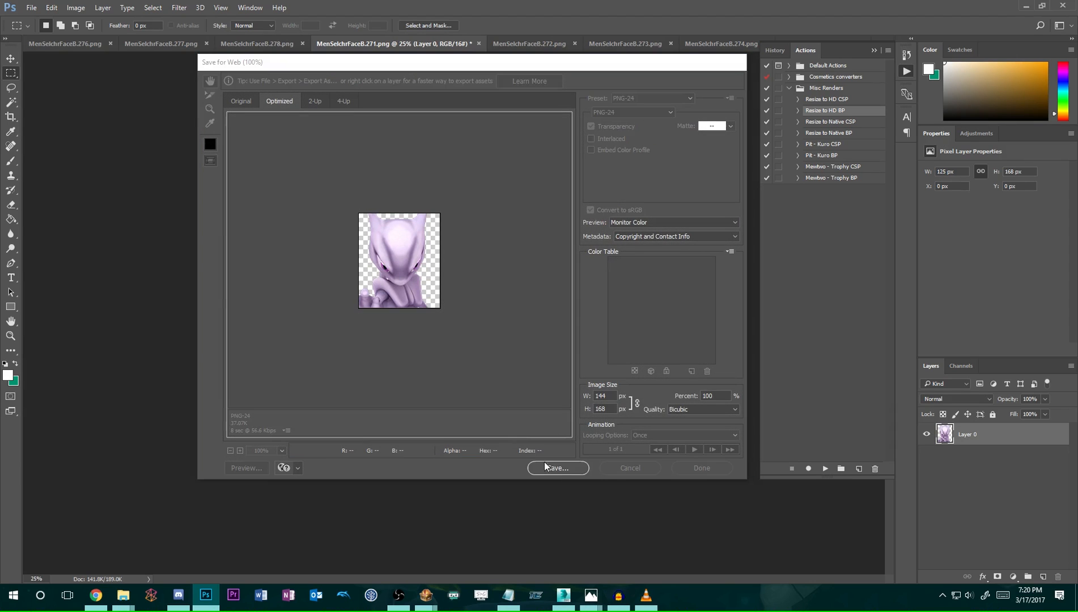
key("End")
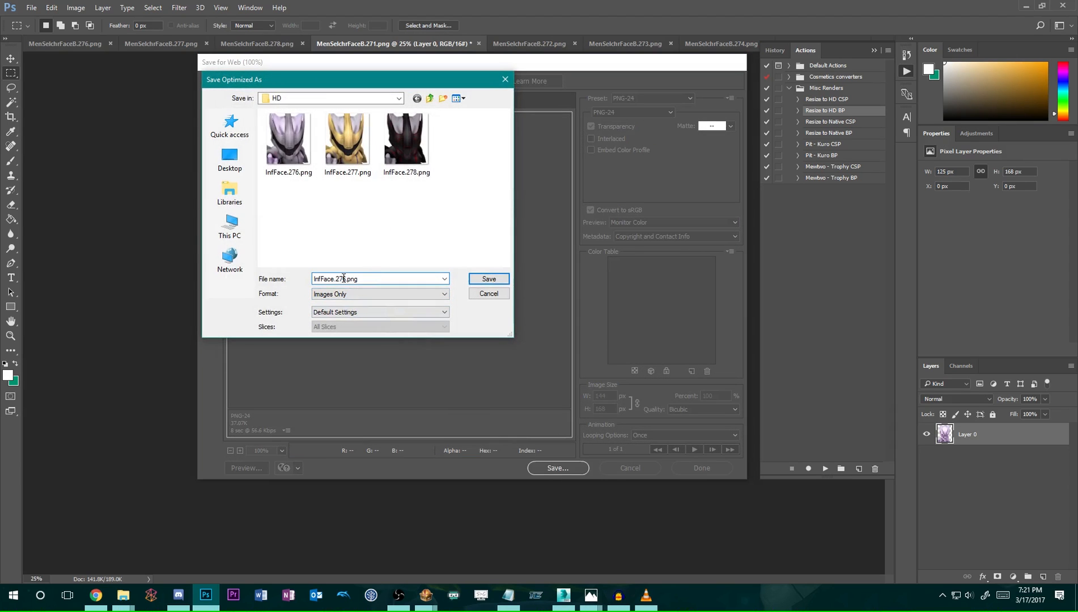
left_click(487, 278)
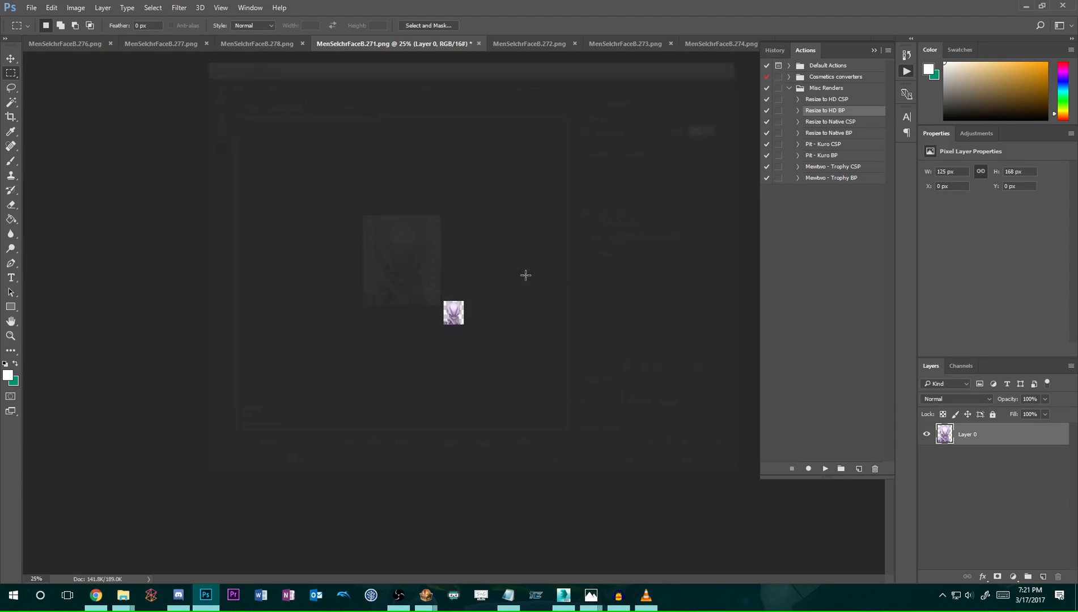
Export the 272 render for web as InfFace.272.png, basing the name on the existing InfFace.271.png file.
key("ctrl+Tab")
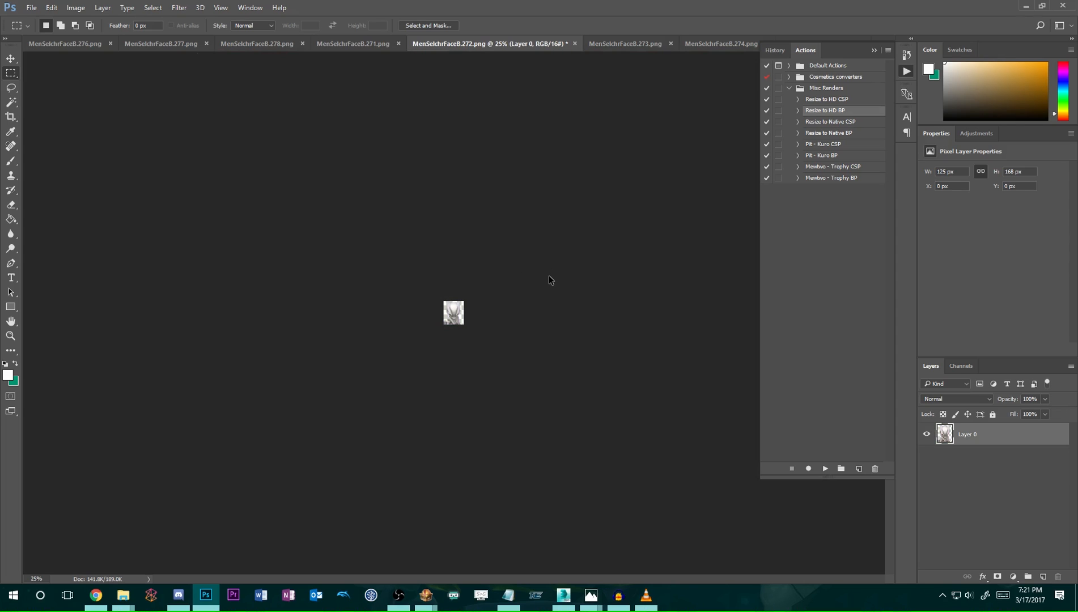
key("ctrl+alt+shift+s")
left_click(558, 467)
left_click(289, 142)
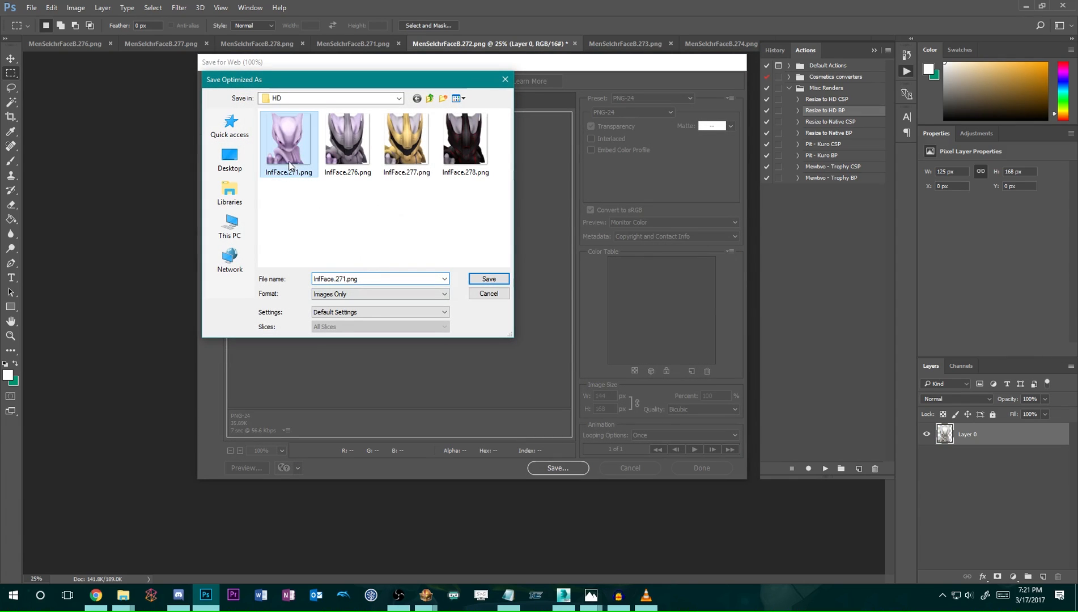
left_click(350, 279)
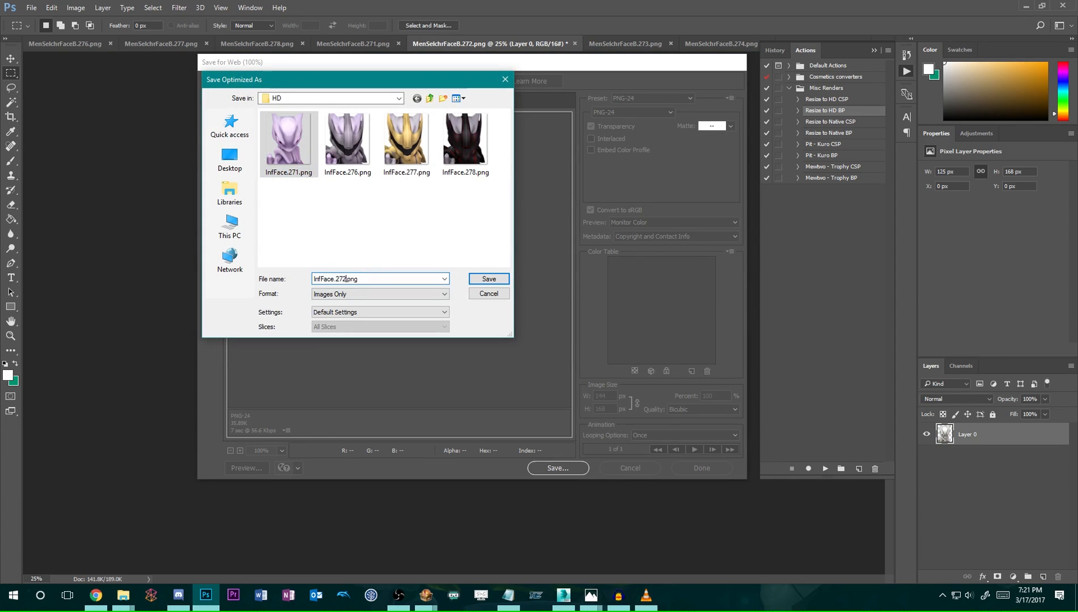
left_click(490, 278)
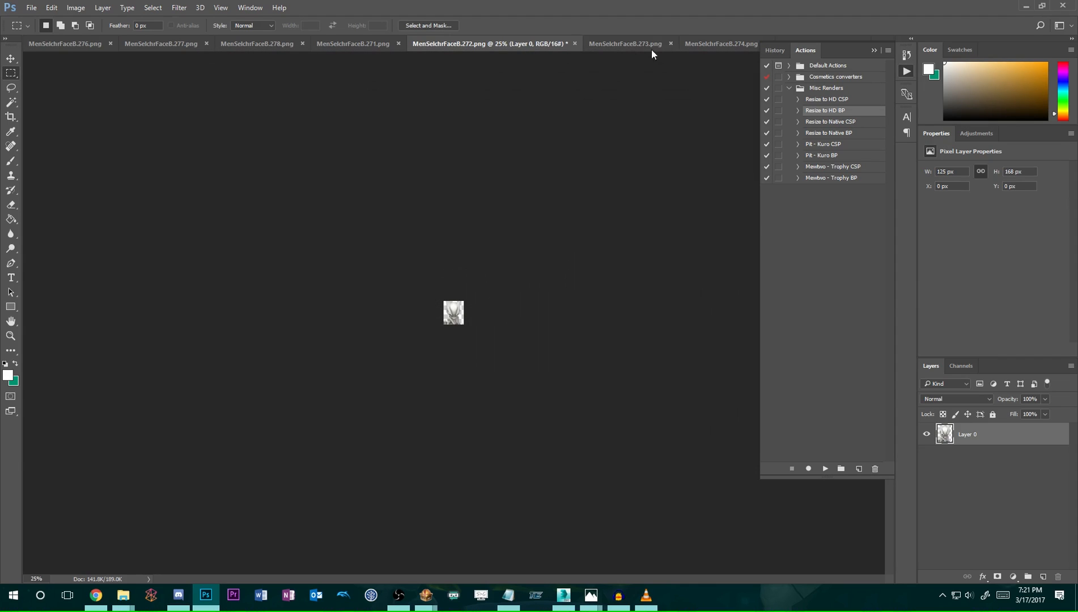
Switch to the 273 render and open Save for Web for it.
left_click(651, 49)
key("ctrl+alt+shift+s")
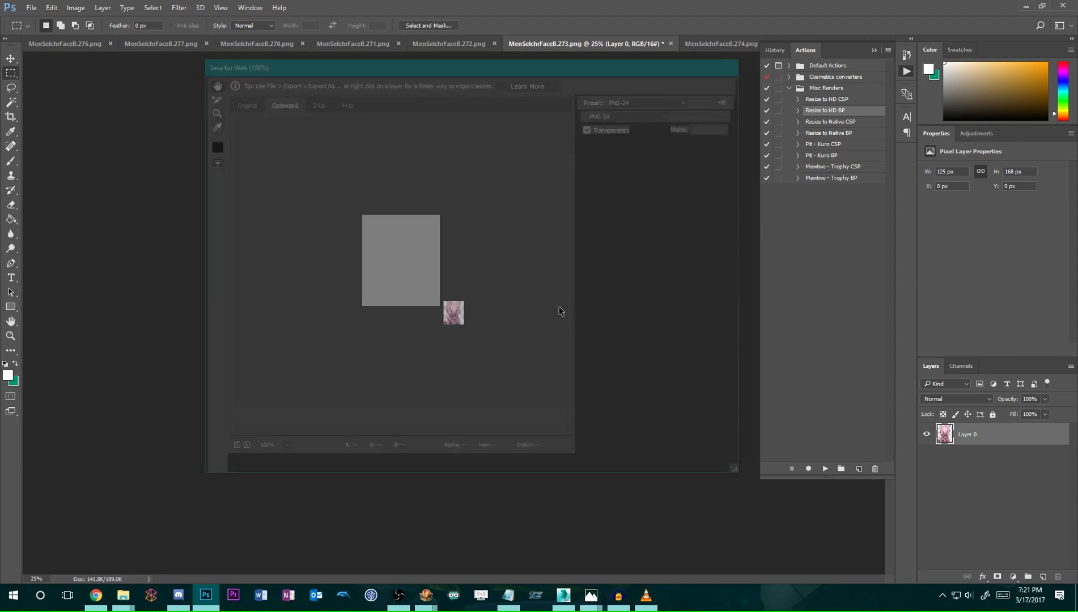
left_click(552, 468)
left_click(289, 141)
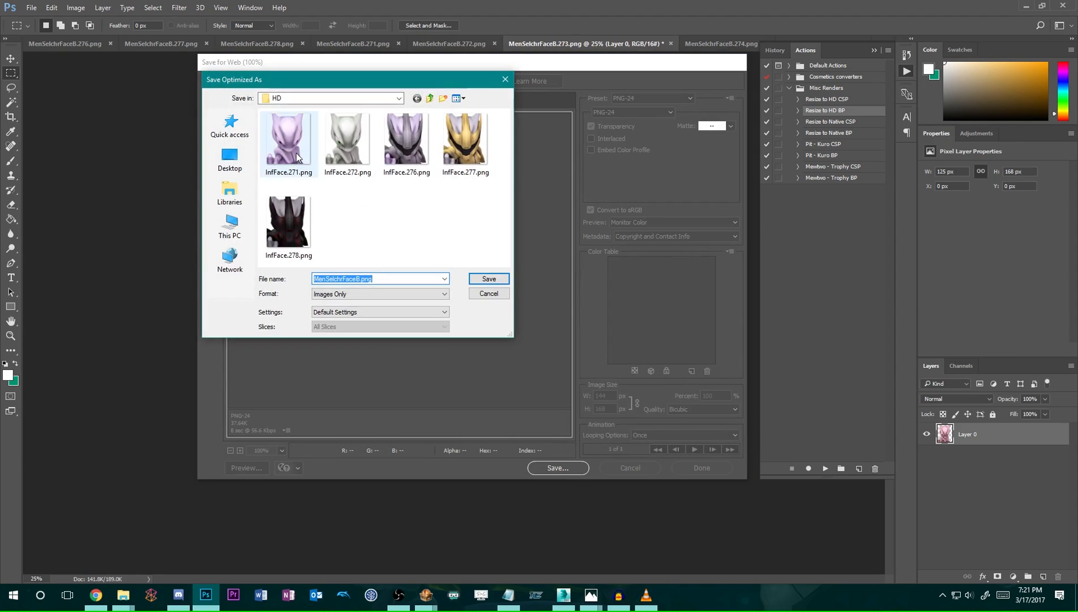
left_click(347, 278)
double_click(347, 278)
left_click(346, 278)
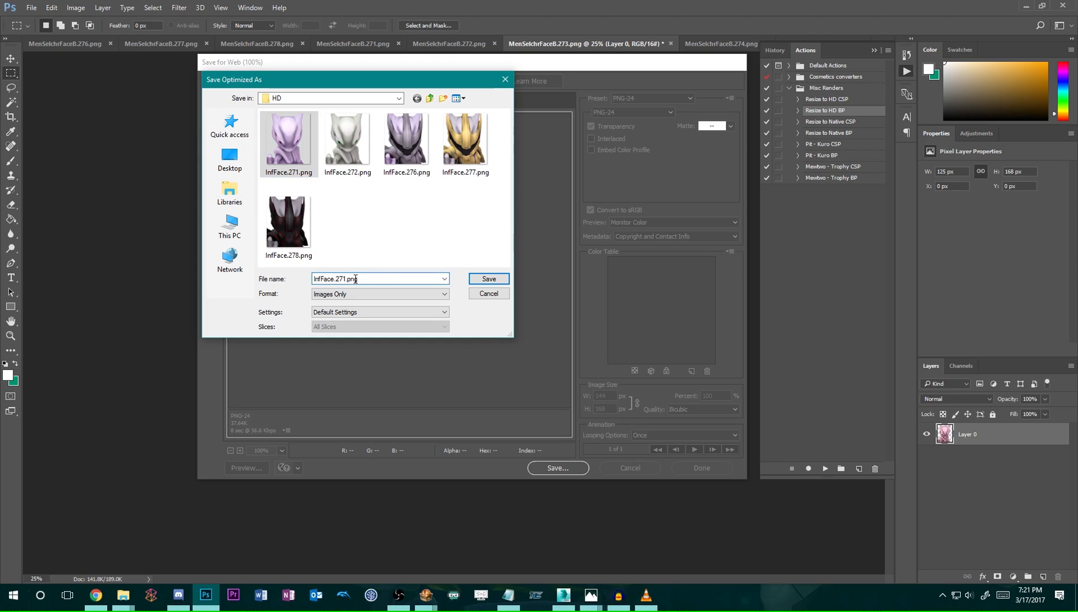
left_click(478, 278)
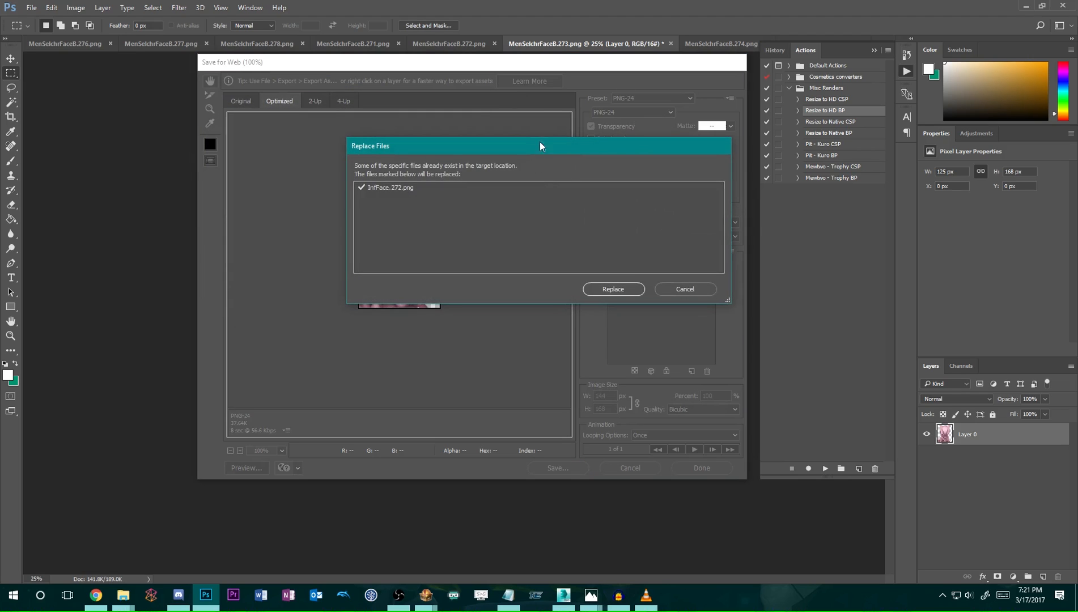
left_click(697, 289)
Save the 273 render's web export as InfFace.273.png in the HD folder, and switch to the 274 render.
left_click(569, 460)
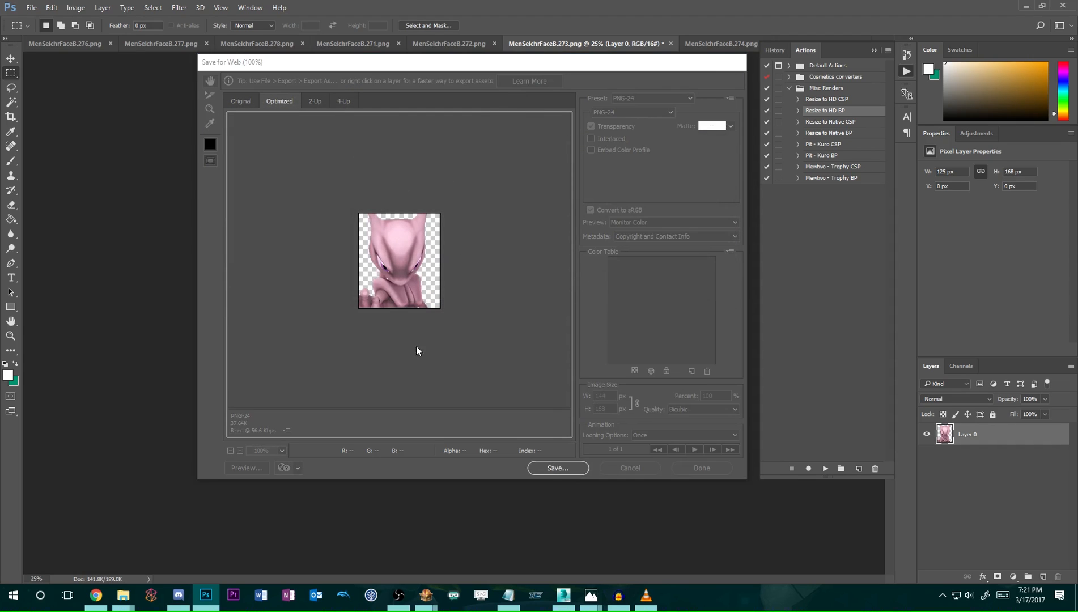
left_click(342, 161)
left_click(347, 280)
left_click(345, 278)
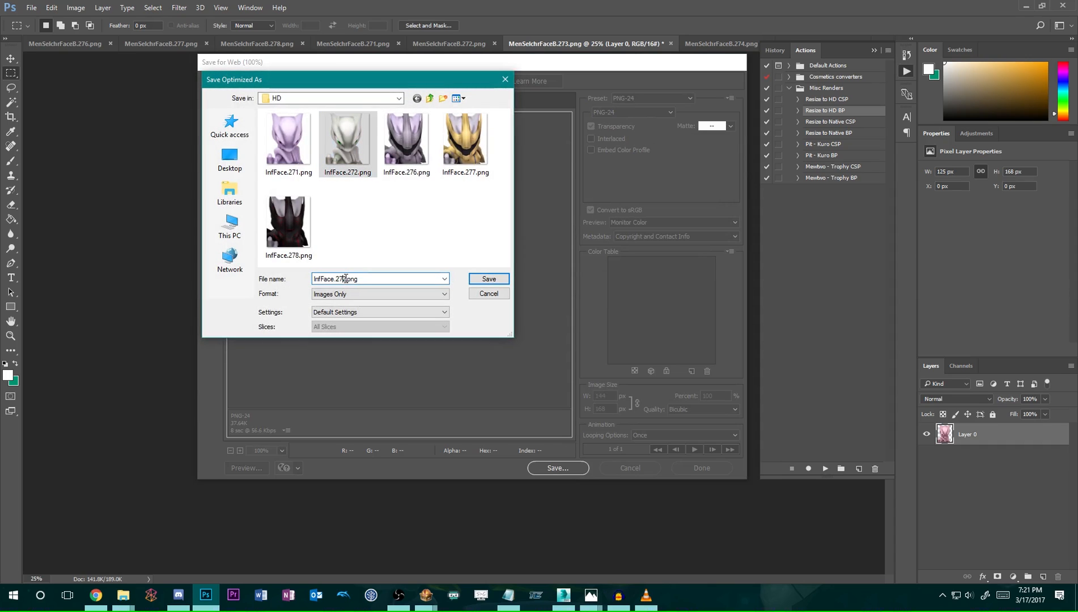
type("3")
left_click(491, 278)
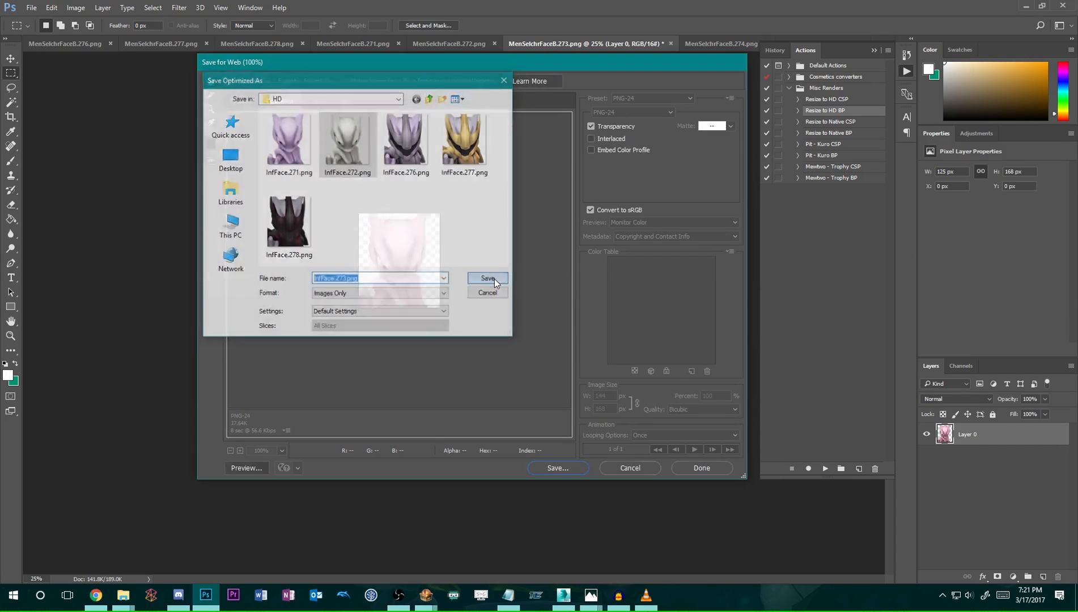
key("ctrl+Tab")
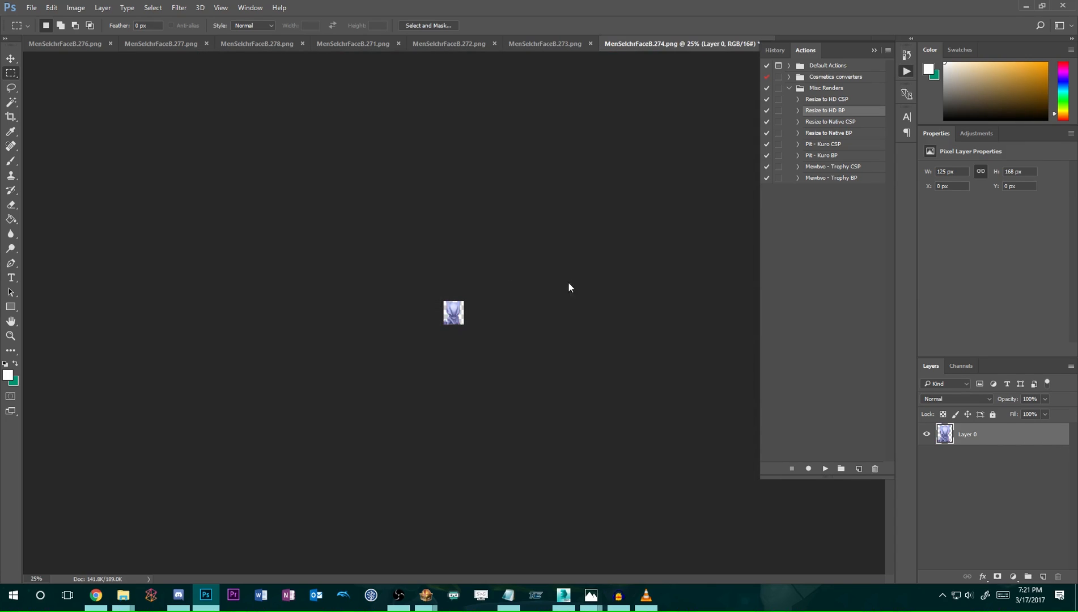
Export the 274 render for web as InfFace.274.png in the HD folder and collapse the list of actions.
key("ctrl+alt+shift+s")
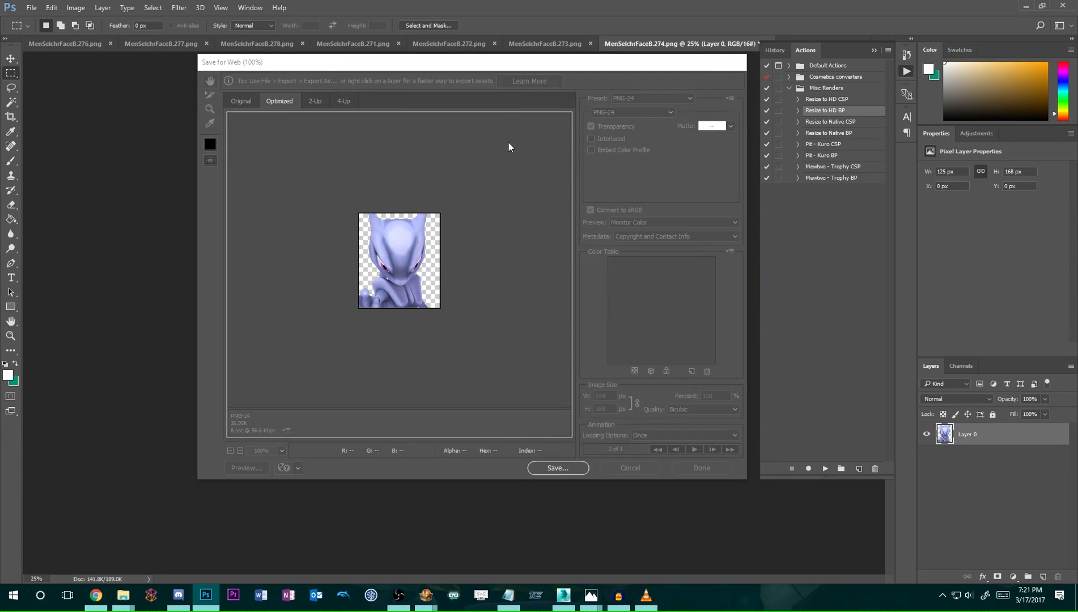
key("Return")
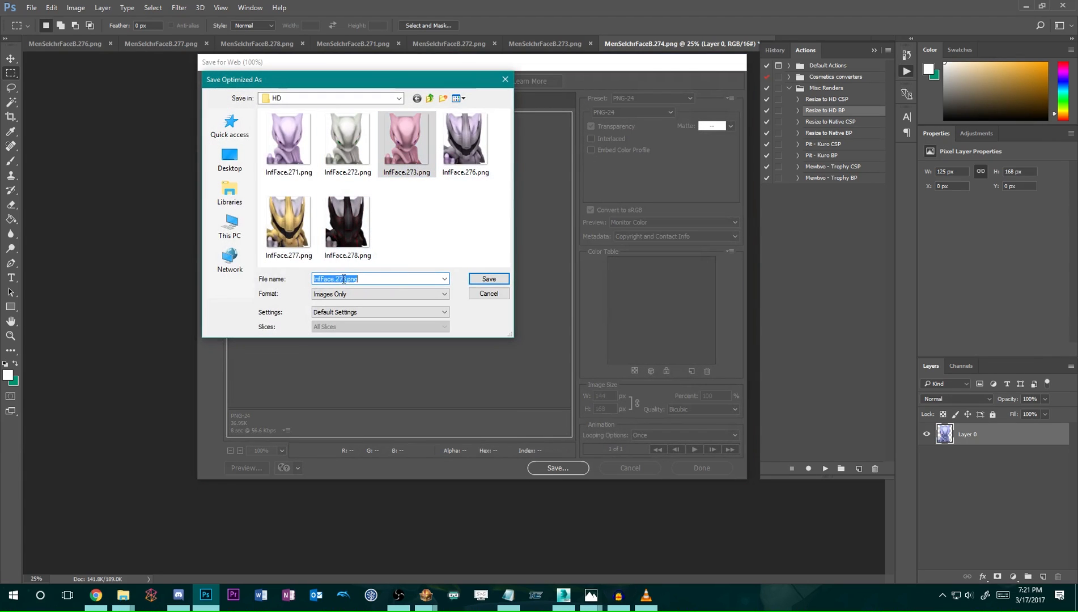
left_click(346, 279)
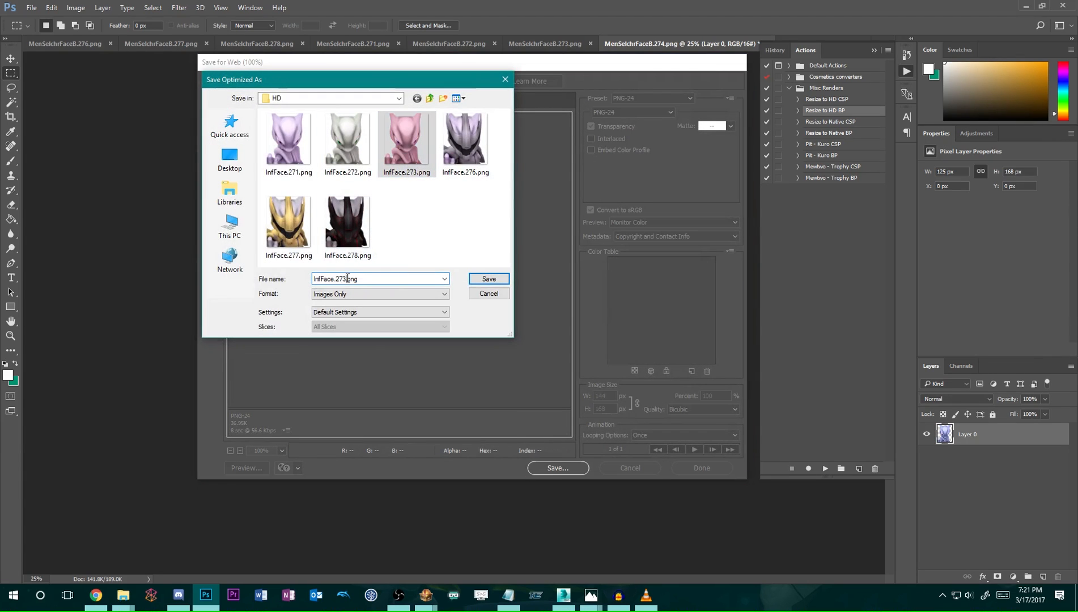
left_click(489, 279)
left_click(874, 50)
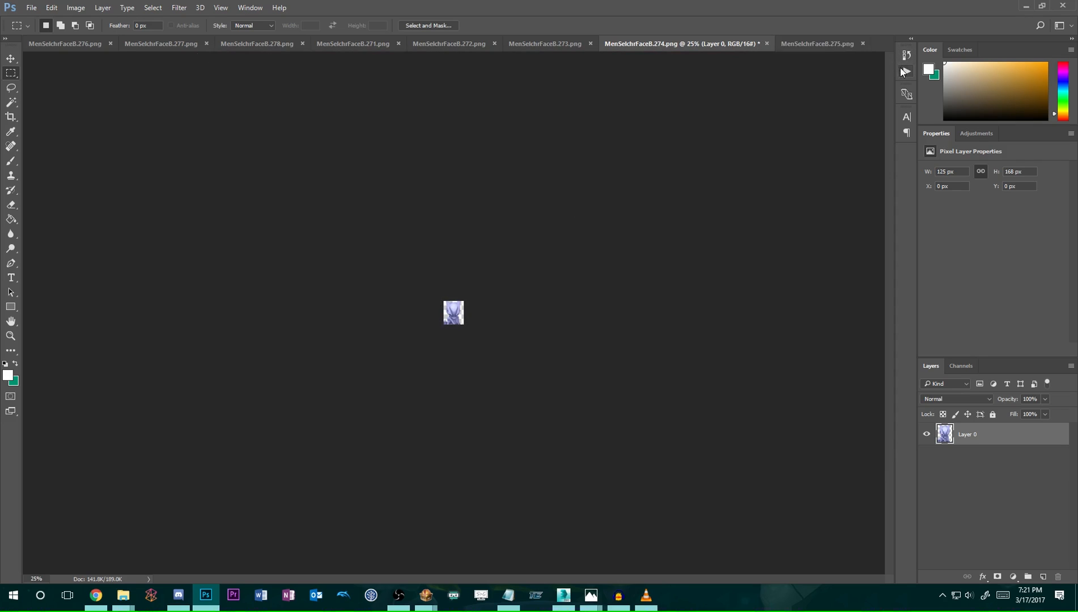
Switch to the 275 render and export it for web as InfFace.275.png in the HD folder.
left_click(819, 44)
key("shift+ctrl+s")
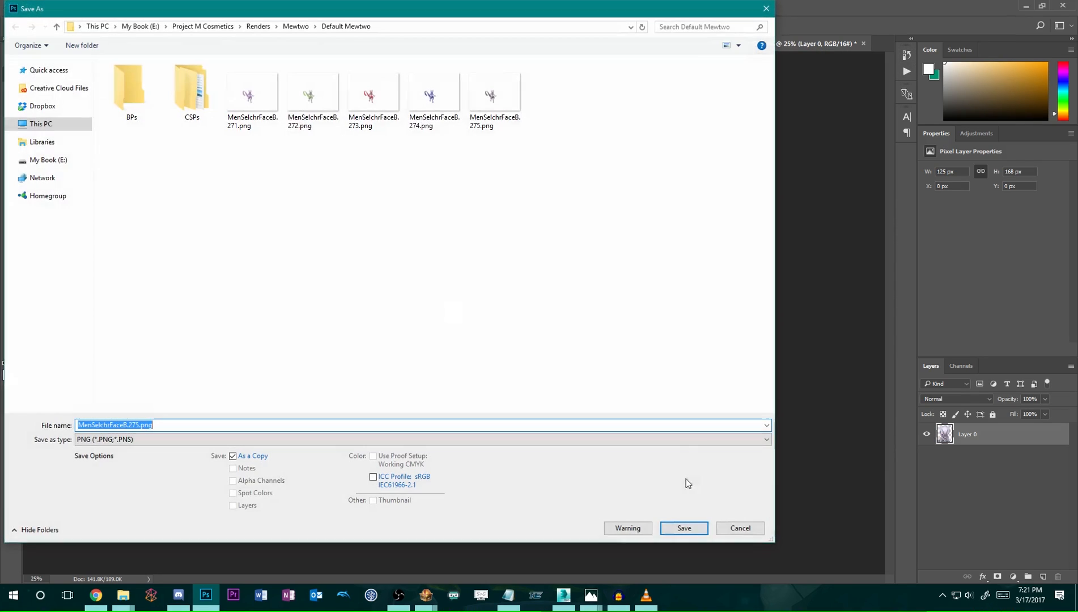
left_click(739, 525)
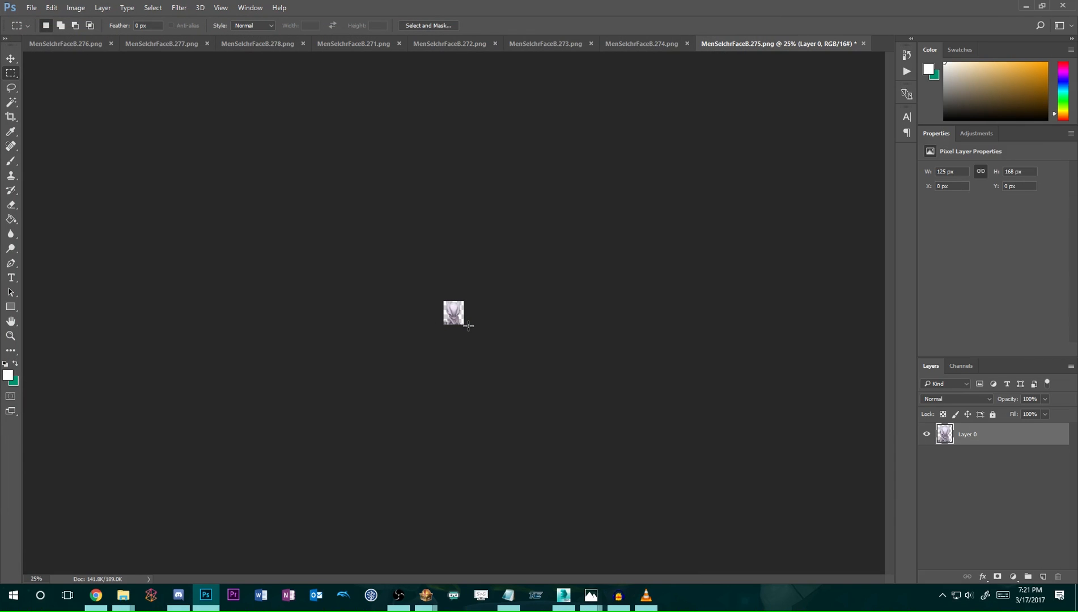
key("ctrl+alt+shift+s")
left_click(558, 468)
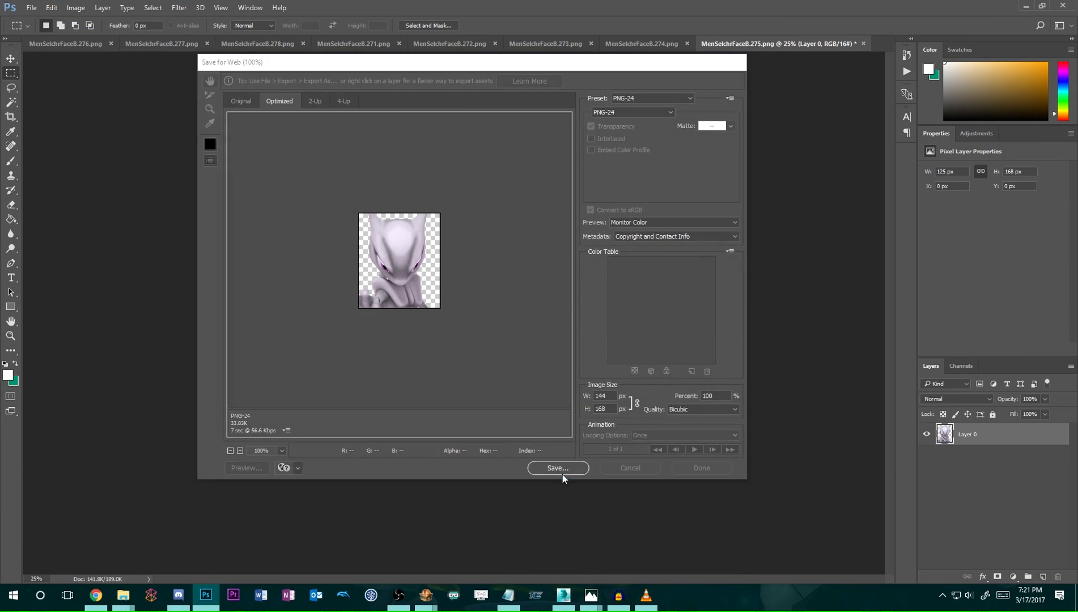
left_click(459, 164)
left_click(348, 279)
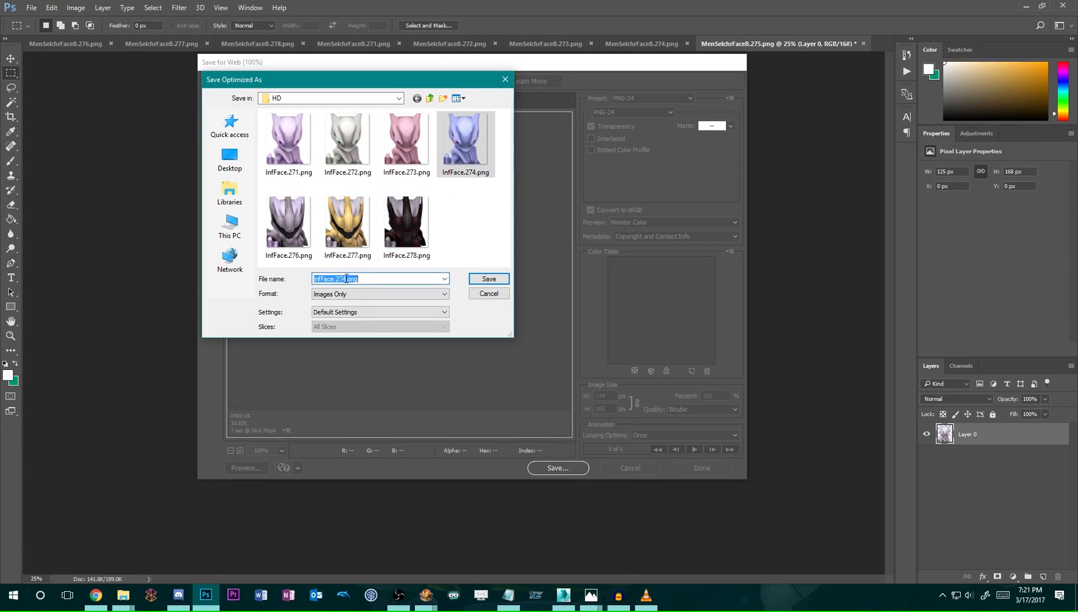
left_click(347, 278)
type("5")
left_click(488, 278)
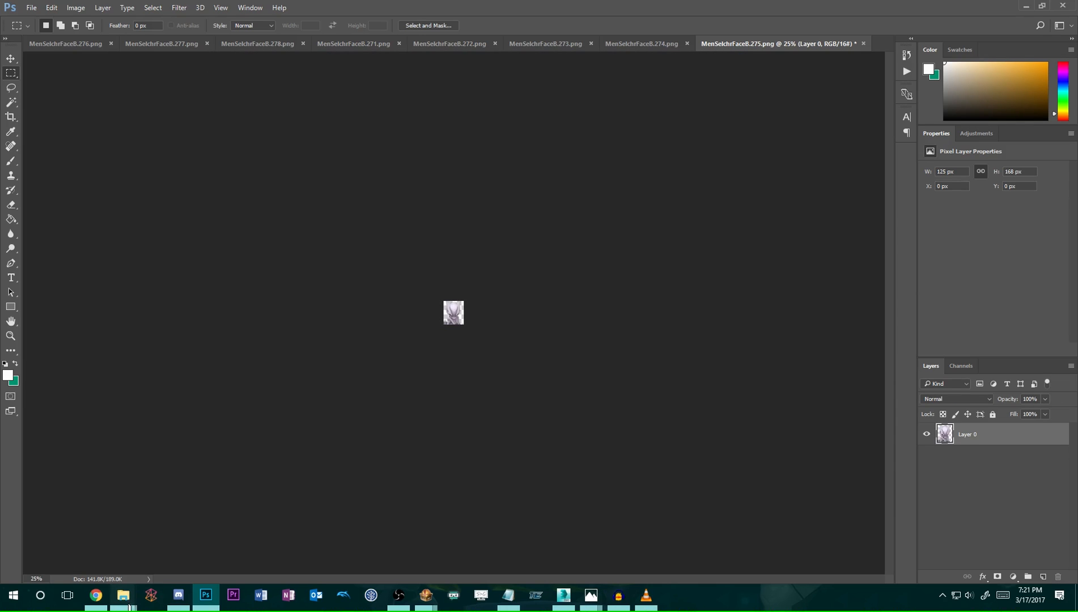
Switch to File Explorer and gather InfFace.271.png through InfFace.275.png from the HD folder in Armored Mewtwo's BPs folder for pasting.
mouse_move(129, 606)
left_click(205, 548)
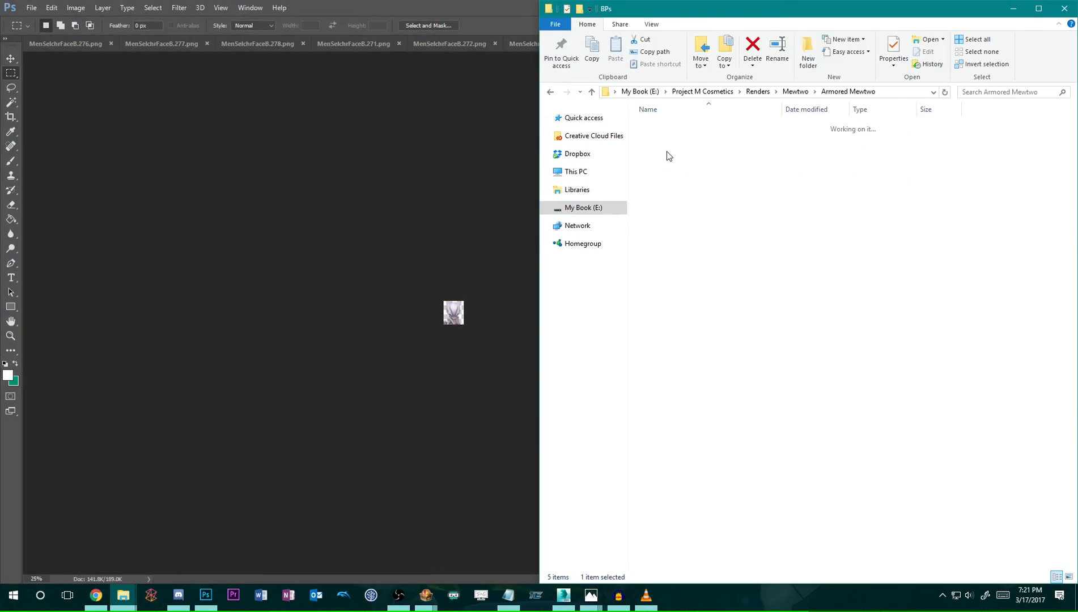
double_click(669, 127)
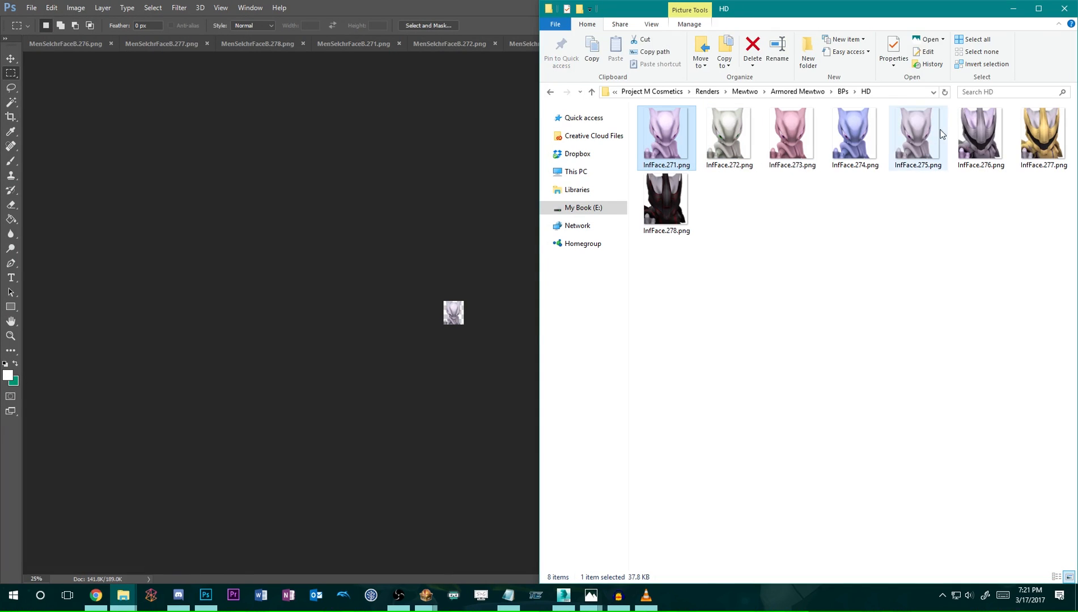
left_click(745, 91)
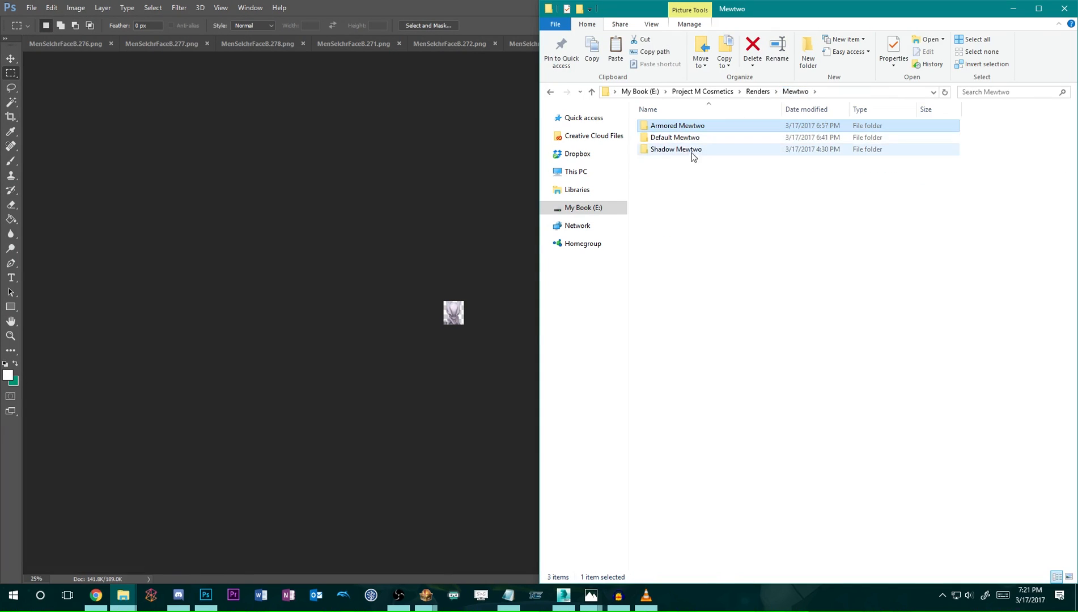
Create an HD folder inside Default Mewtwo's BPs folder and paste InfFace.271.png through InfFace.275.png into it.
double_click(686, 139)
double_click(688, 140)
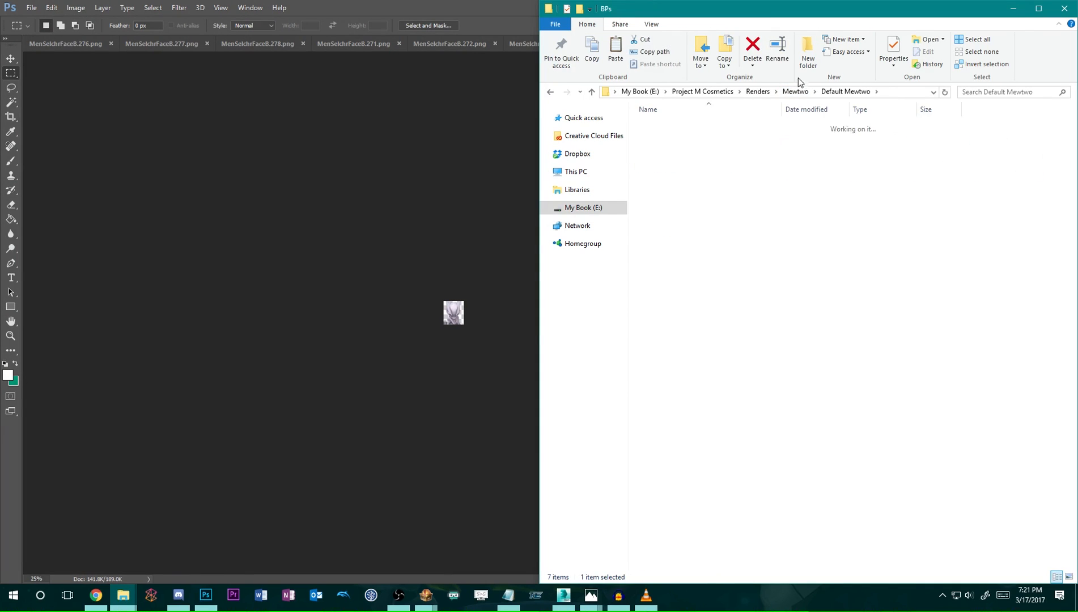
left_click(804, 57)
type("HD")
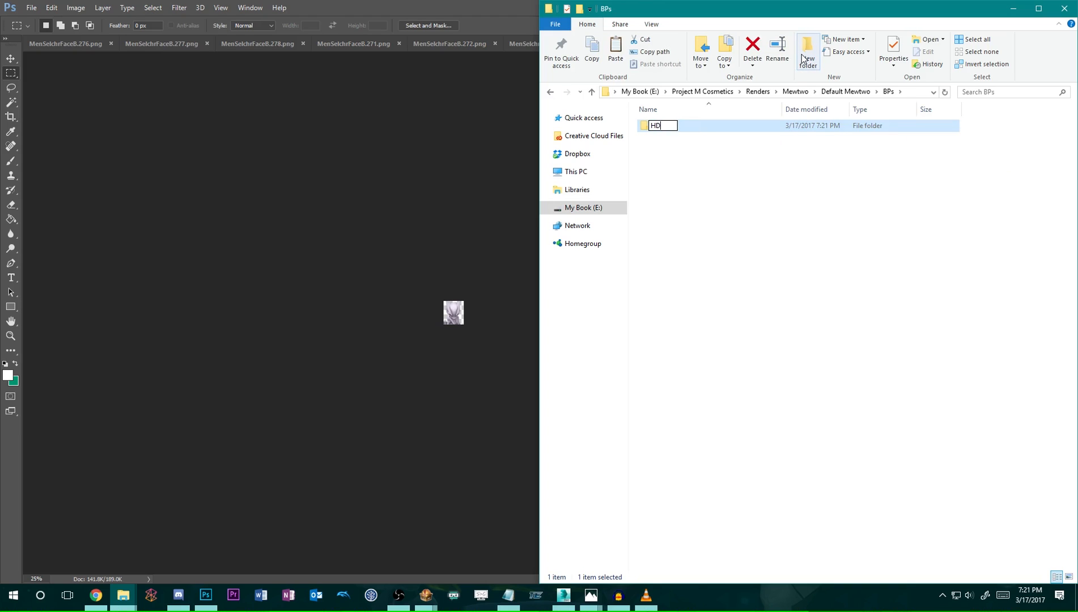
key("Return")
key("Return")
key("ctrl+v")
left_click(678, 222)
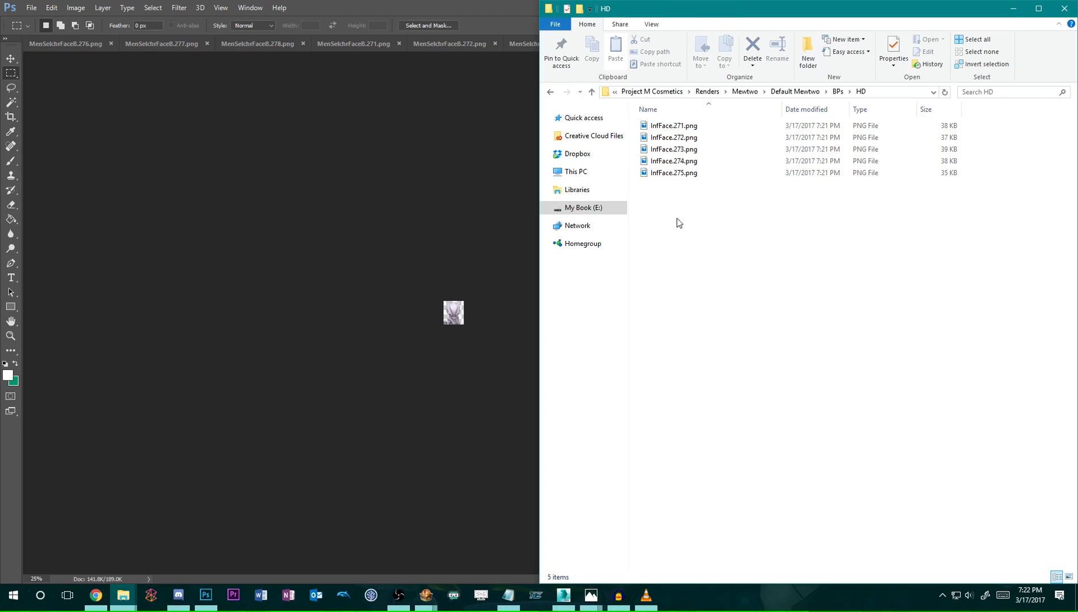
Reopen the HD folder and view InfFace.271.png through InfFace.275.png one after another in Photos.
left_click(836, 91)
double_click(674, 124)
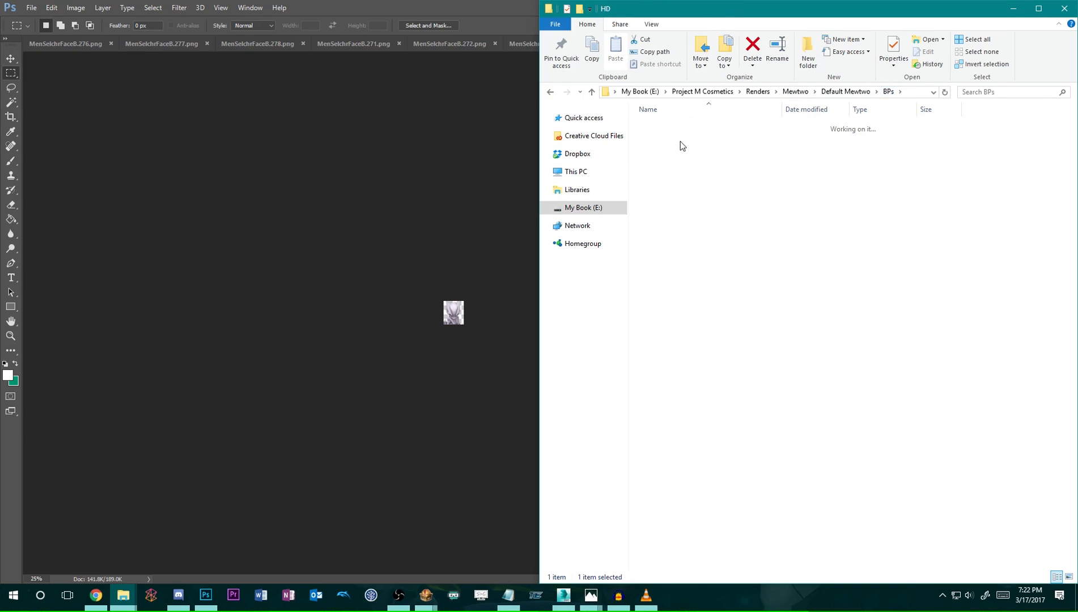
left_click(675, 145)
double_click(676, 146)
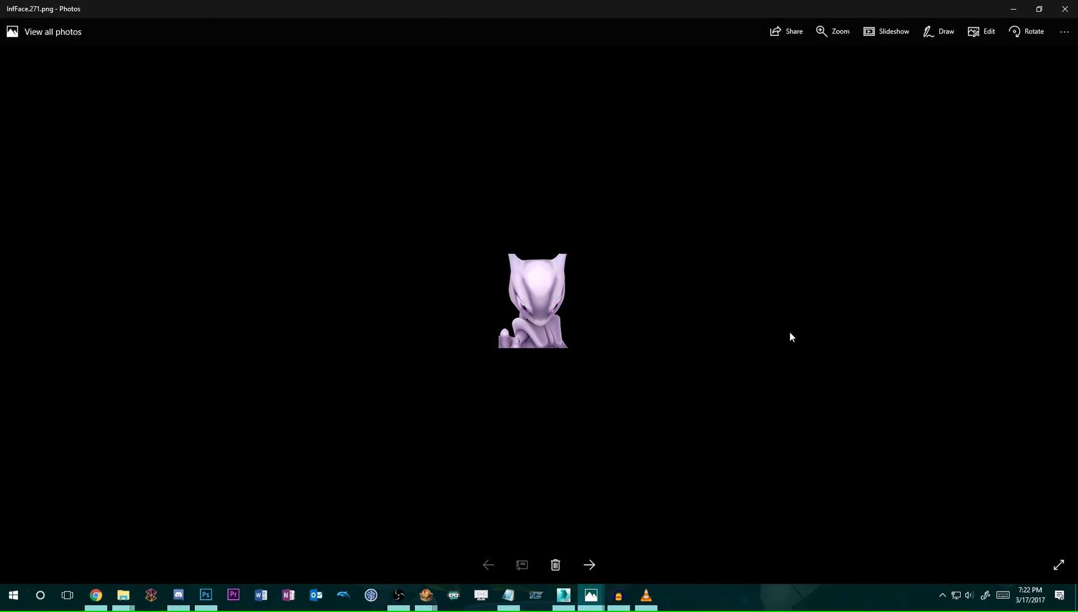
key("Right")
key("Right")
key("Right")
key("Right")
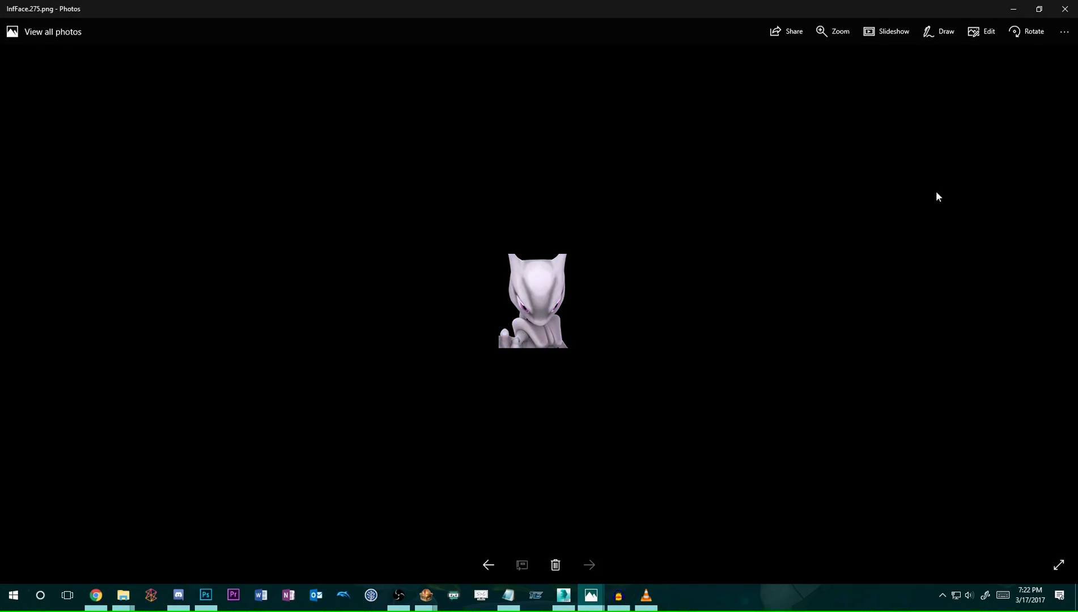
left_click(1062, 9)
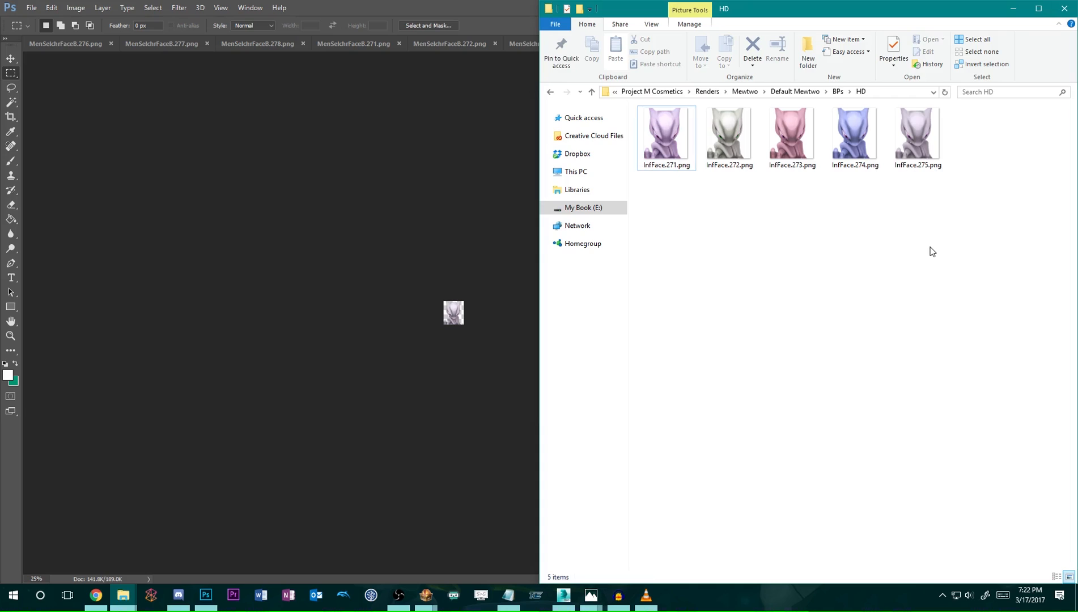
Go back up from the HD folder to the Default Mewtwo folder in File Explorer.
left_click(837, 91)
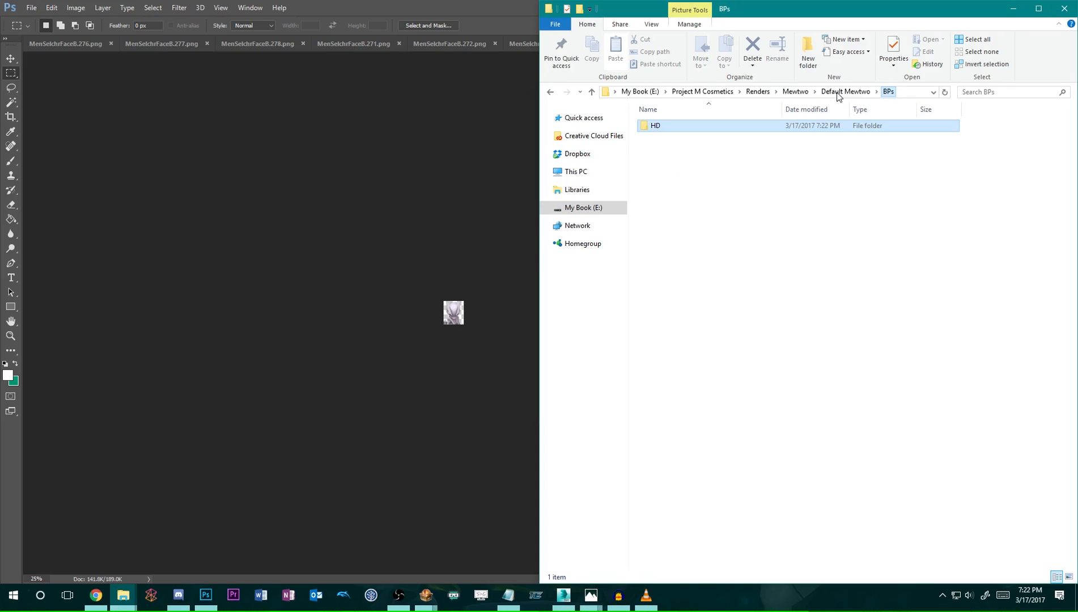
left_click(792, 175)
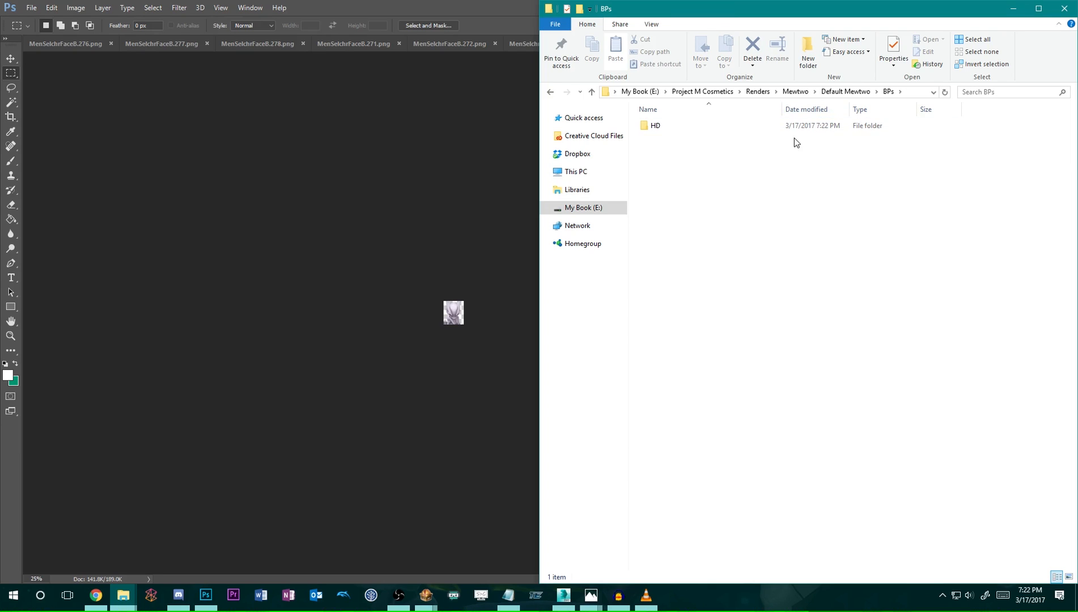
left_click(844, 92)
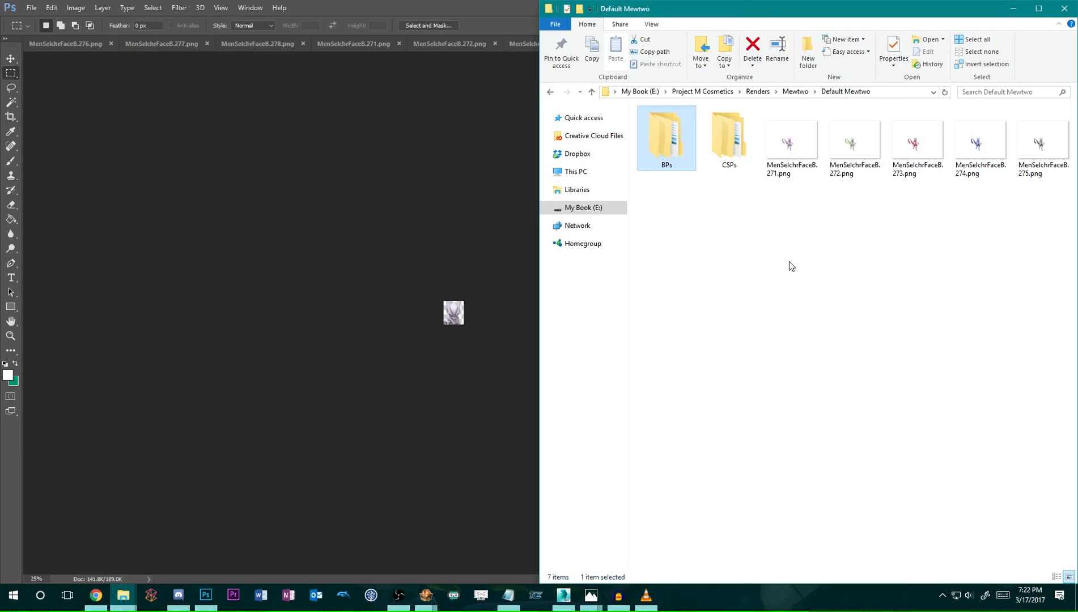
left_click(781, 242)
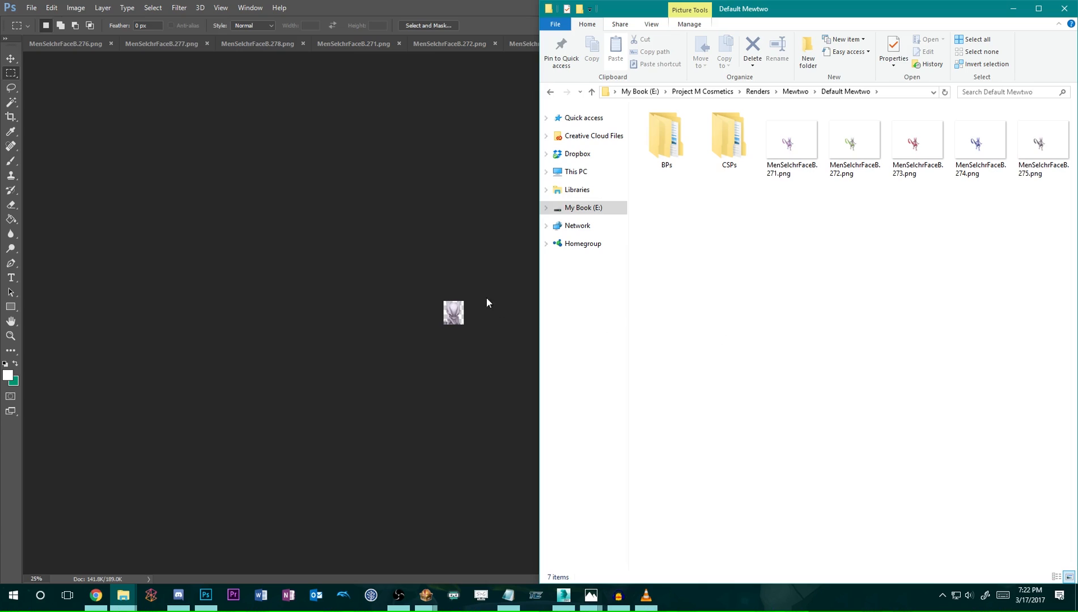
Switch to Photoshop and close all the open render documents without saving changes.
double_click(409, 13)
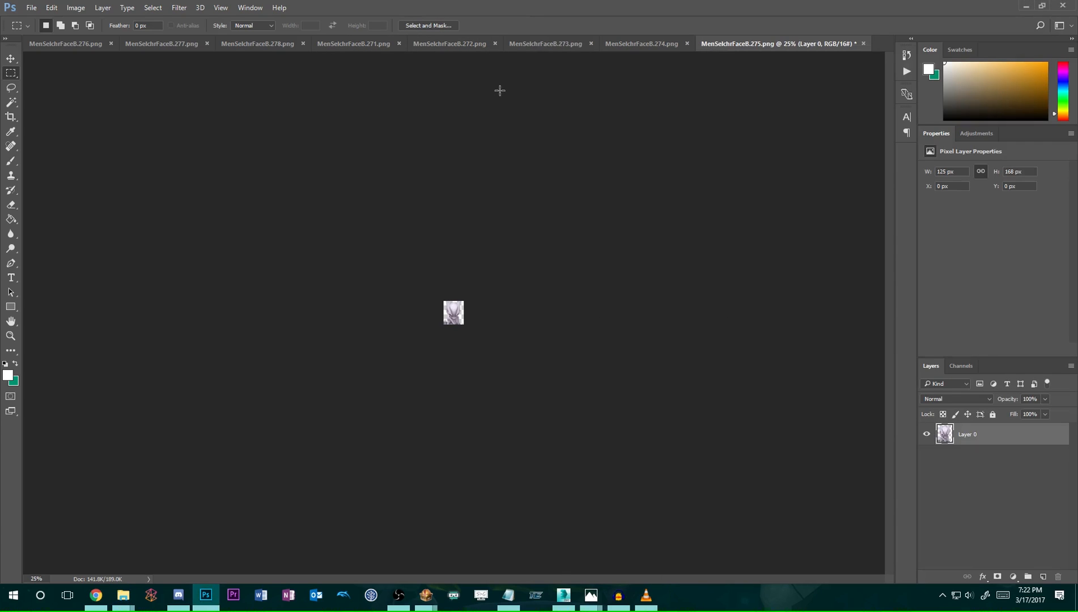
key("ctrl+Tab")
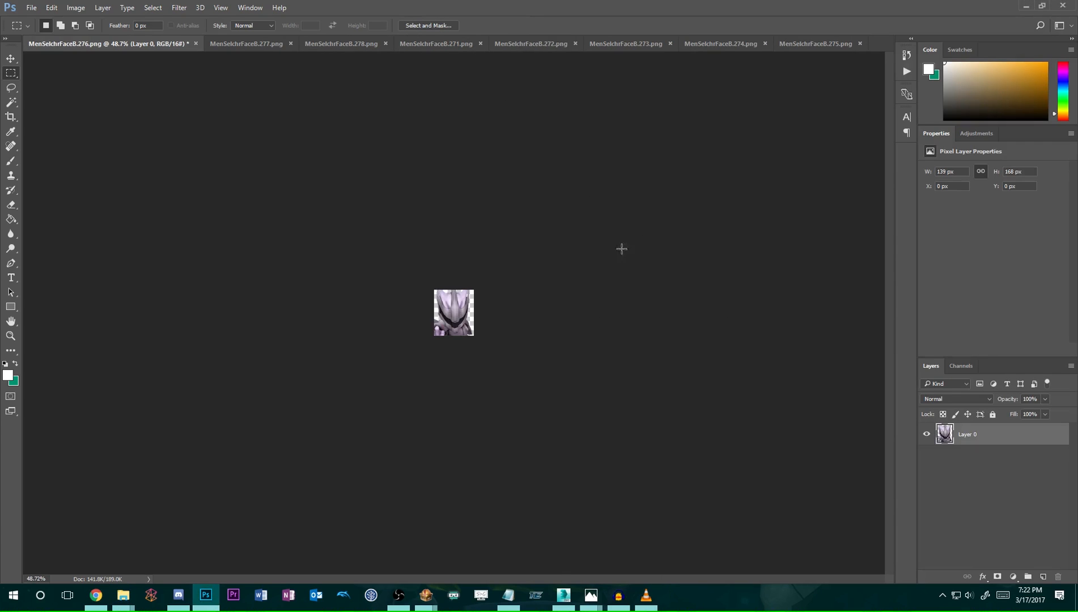
right_click(239, 50)
left_click(291, 84)
left_click(565, 225)
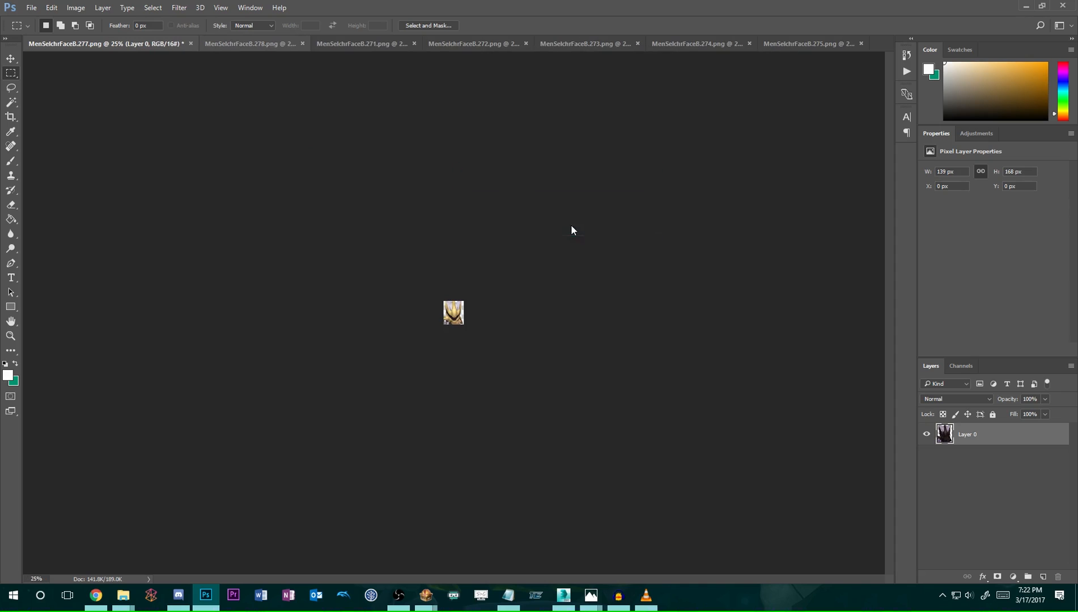
left_click(565, 225)
left_click(565, 225)
left_click(564, 224)
left_click(565, 225)
left_click(564, 225)
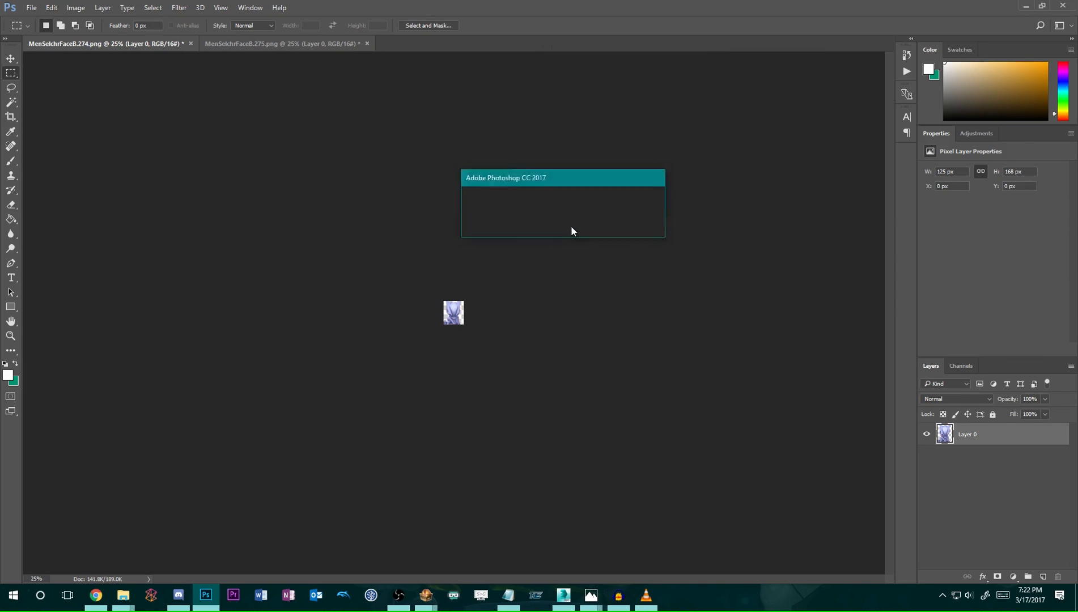
left_click(564, 225)
left_click(565, 225)
Open MenSelchrFaceB.271.png through MenSelchrFaceB.275.png from the HD folder in Default Mewtwo's CSPs folder.
double_click(425, 222)
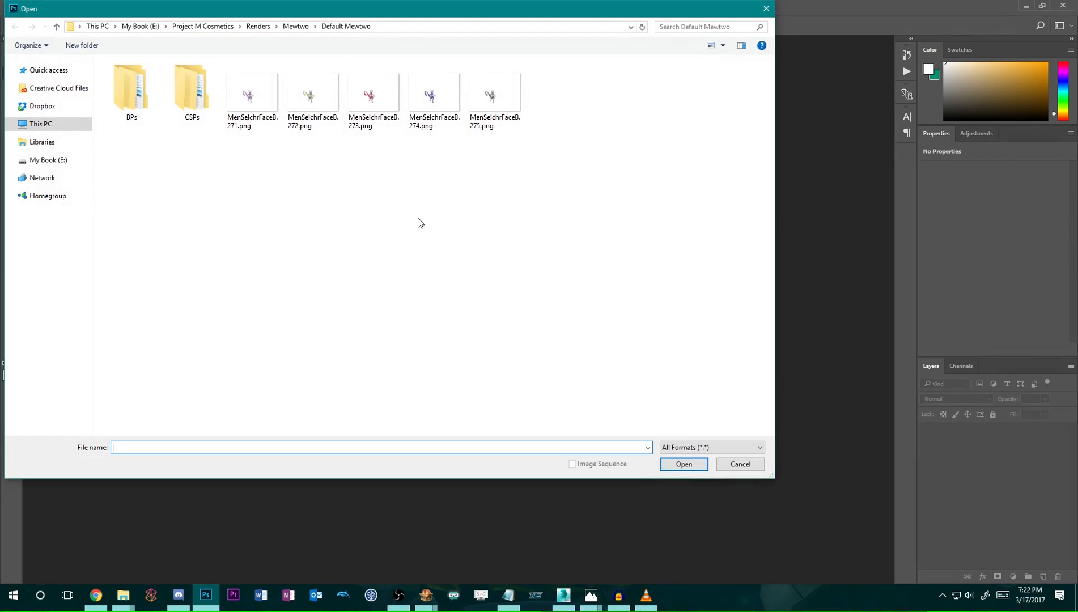
double_click(192, 90)
double_click(160, 83)
left_click_drag(123, 144, 564, 276)
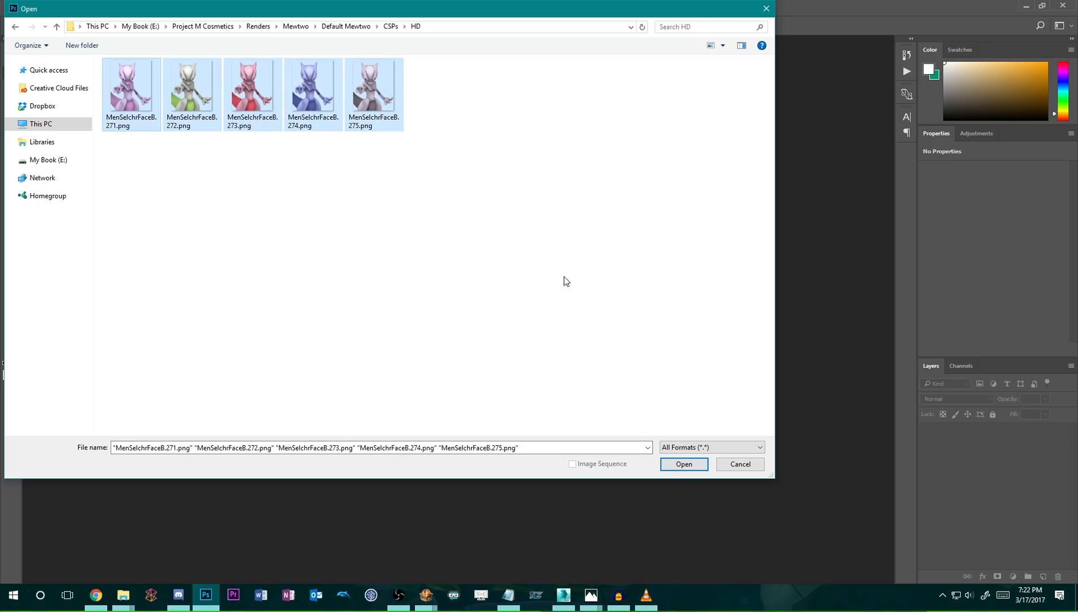
left_click(670, 464)
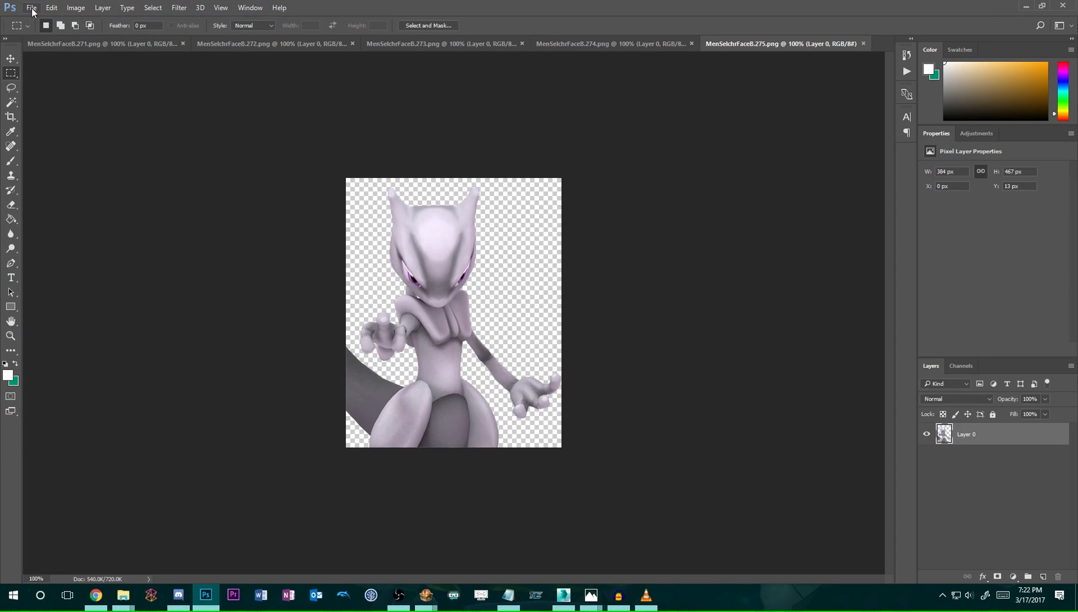
Open MenSelchrFaceB.276.png, MenSelchrFaceB.277.png and MenSelchrFaceB.278.png from the HD folder in Armored Mewtwo's CSPs folder.
left_click(32, 8)
left_click(48, 29)
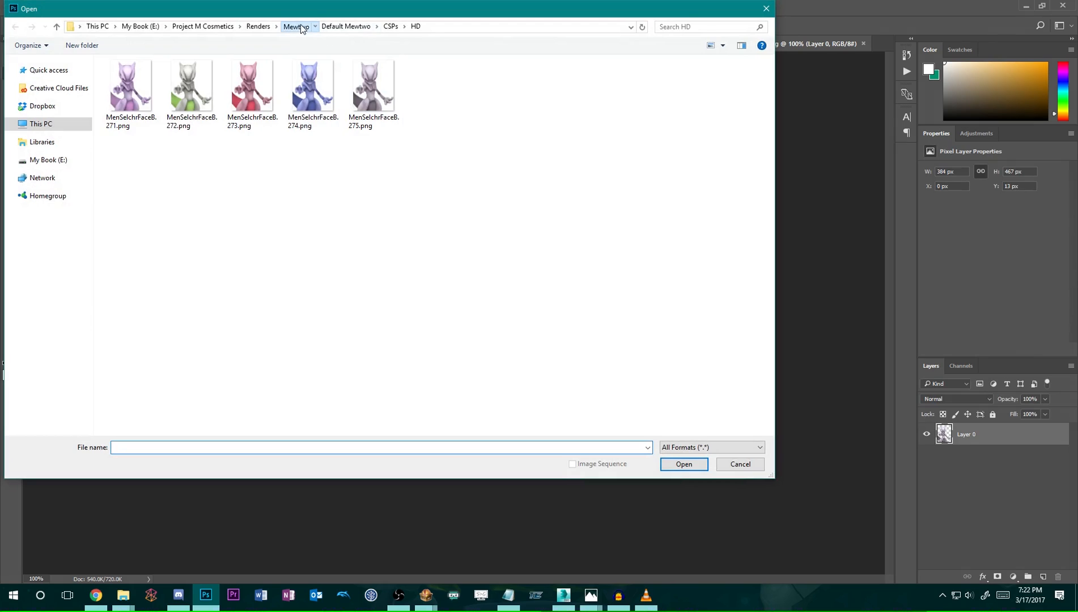
left_click(295, 26)
double_click(142, 76)
left_click(235, 86)
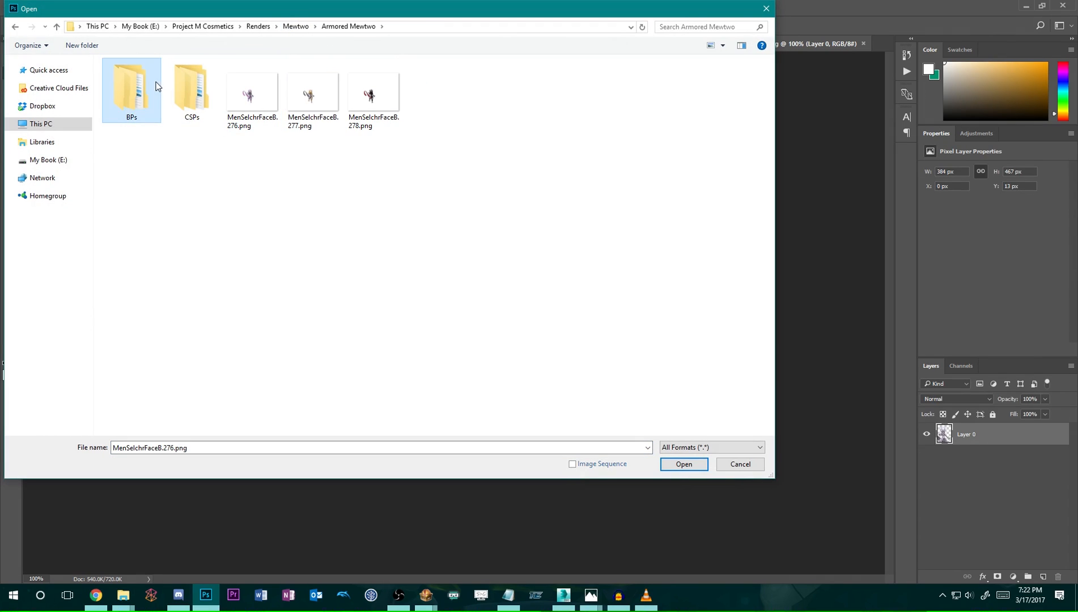
double_click(202, 81)
double_click(170, 84)
key("ctrl+a")
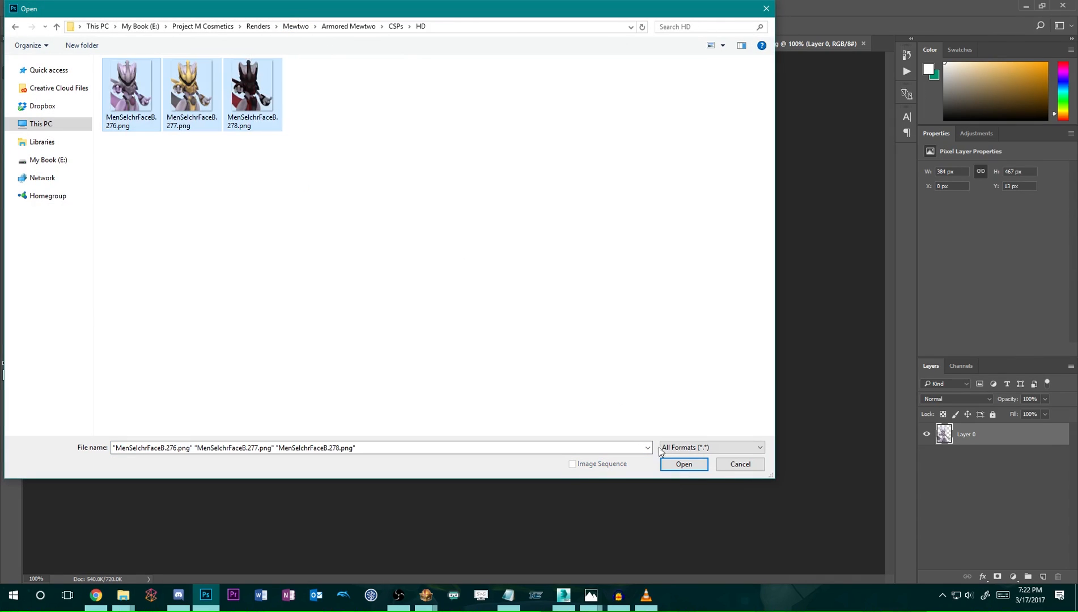
left_click(684, 464)
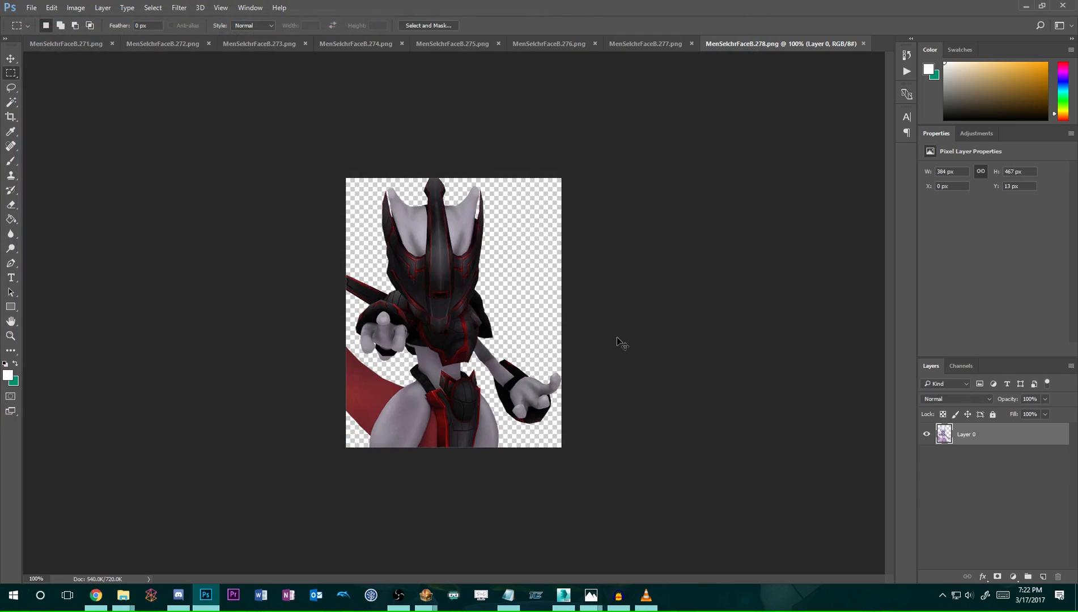
Run the Resize to Native CSP action on the MenSelchrFaceB.271.png document.
key("ctrl+Tab")
left_click(906, 71)
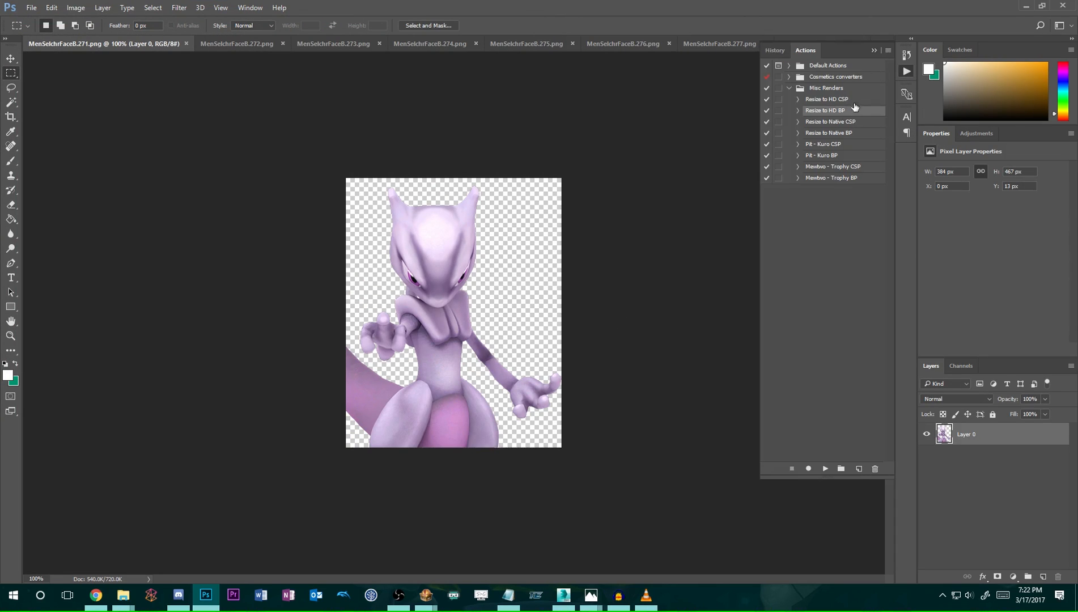
left_click(844, 122)
left_click(826, 469)
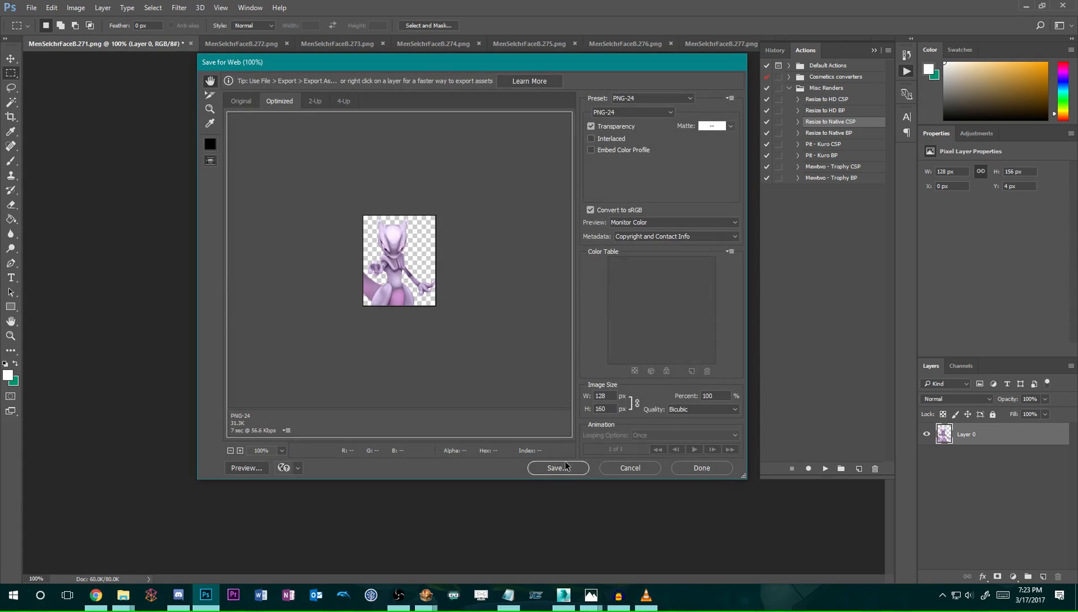
Export the native-size PNG-24 image as MenSelchrFaceB.271.png into Default Mewtwo's CSPs folder.
left_click(545, 467)
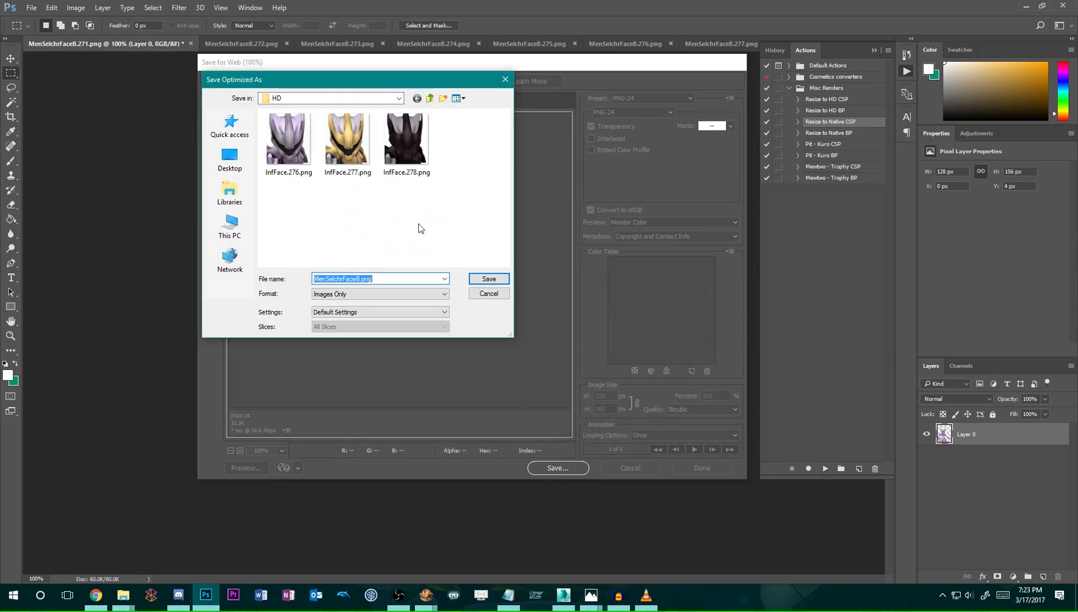
left_click(429, 99)
left_click(429, 99)
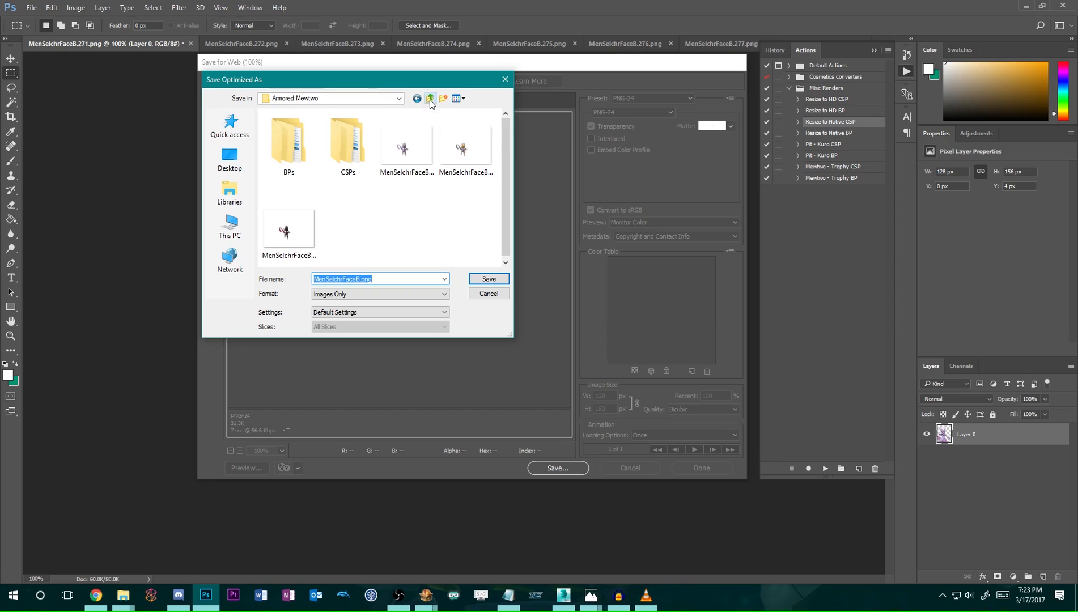
left_click(429, 99)
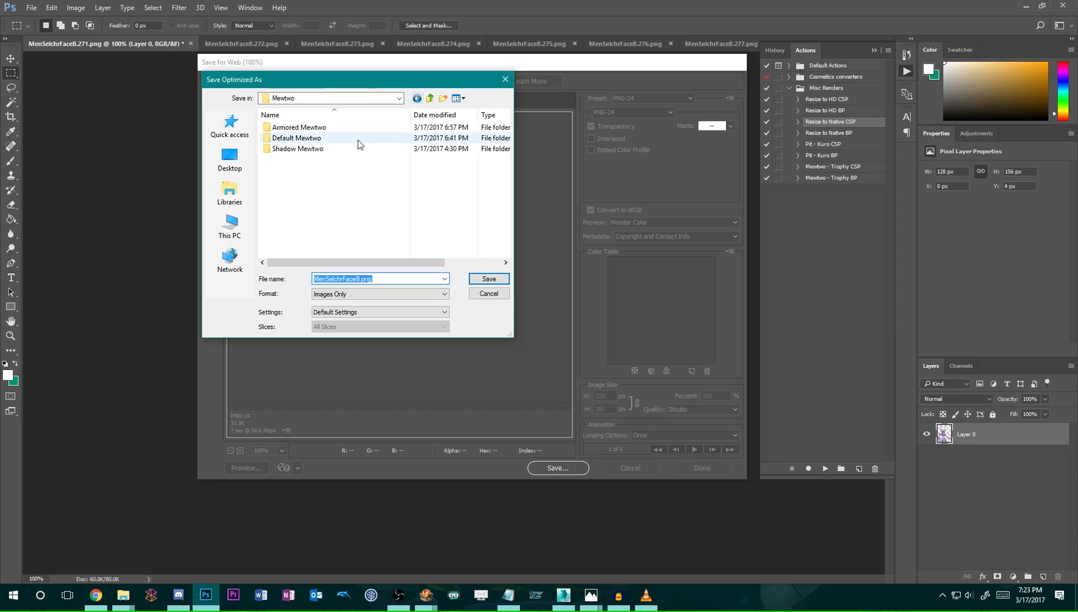
double_click(312, 137)
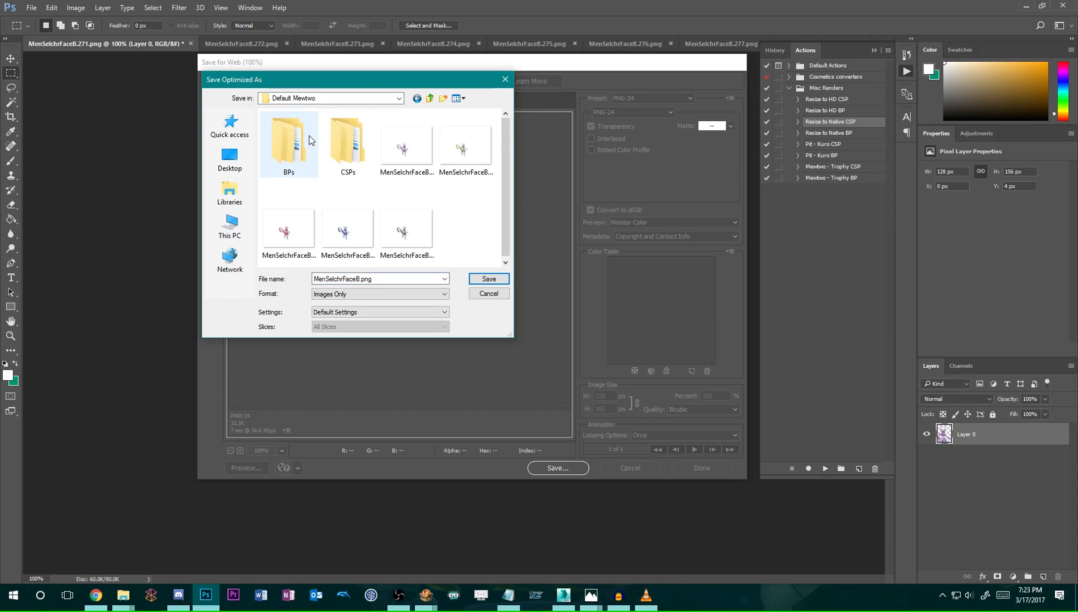
double_click(340, 149)
double_click(346, 279)
left_click(361, 279)
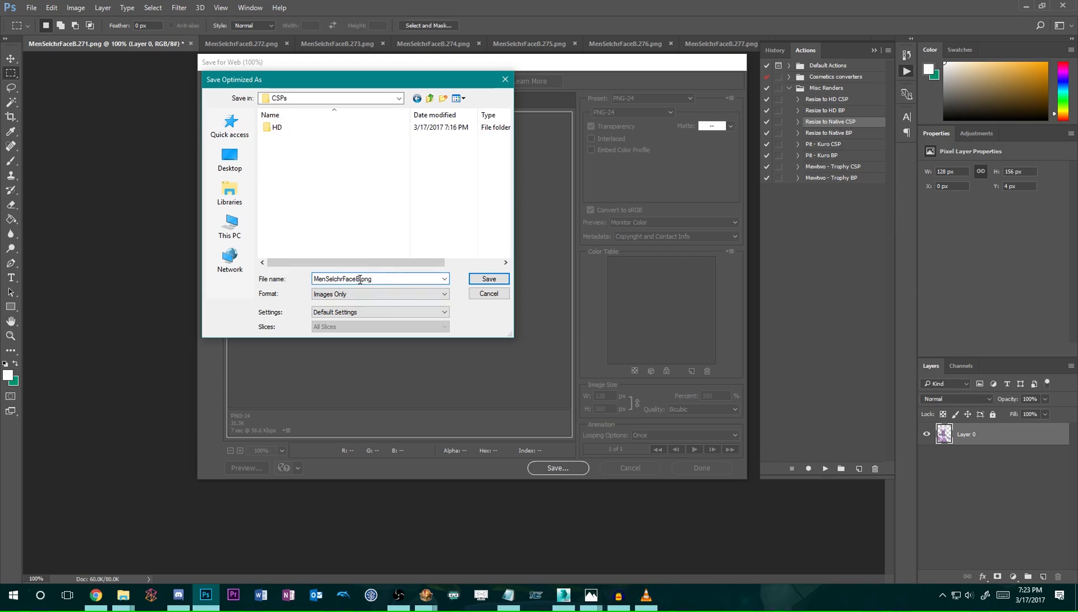
type("27")
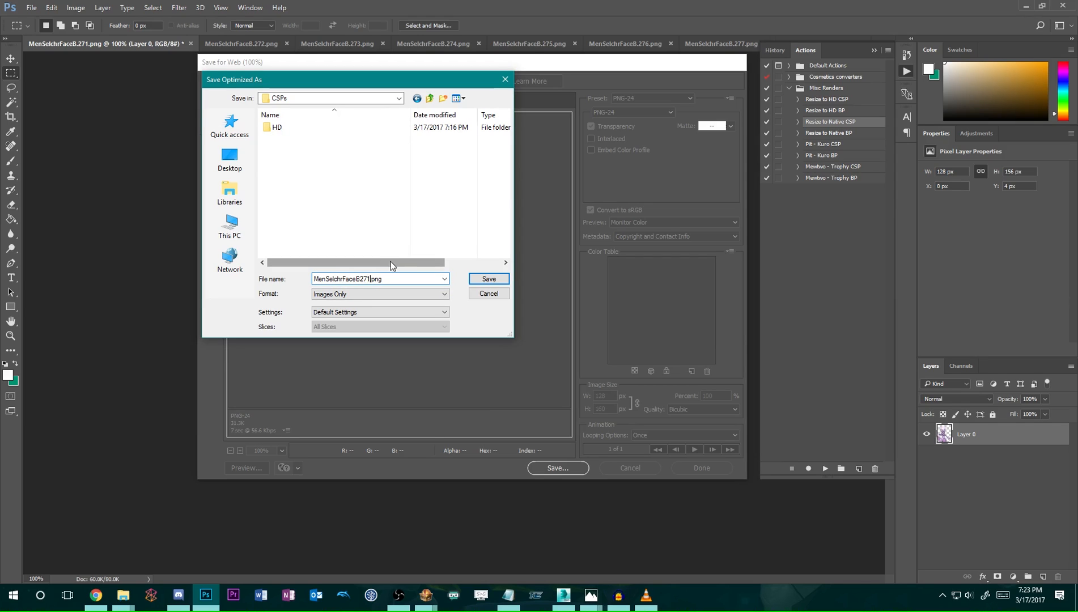
type("1")
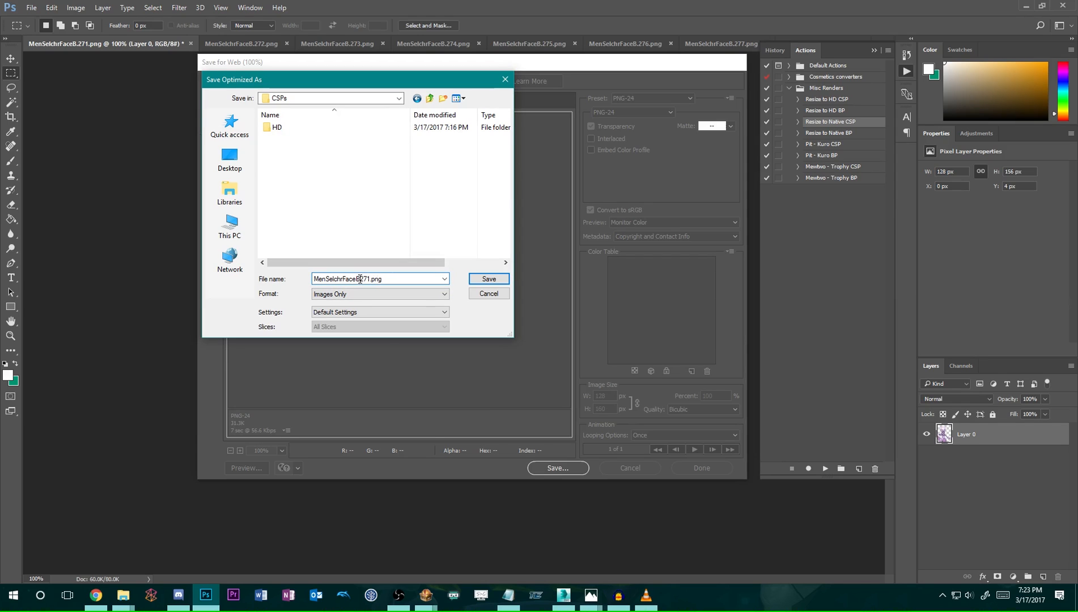
left_click(493, 279)
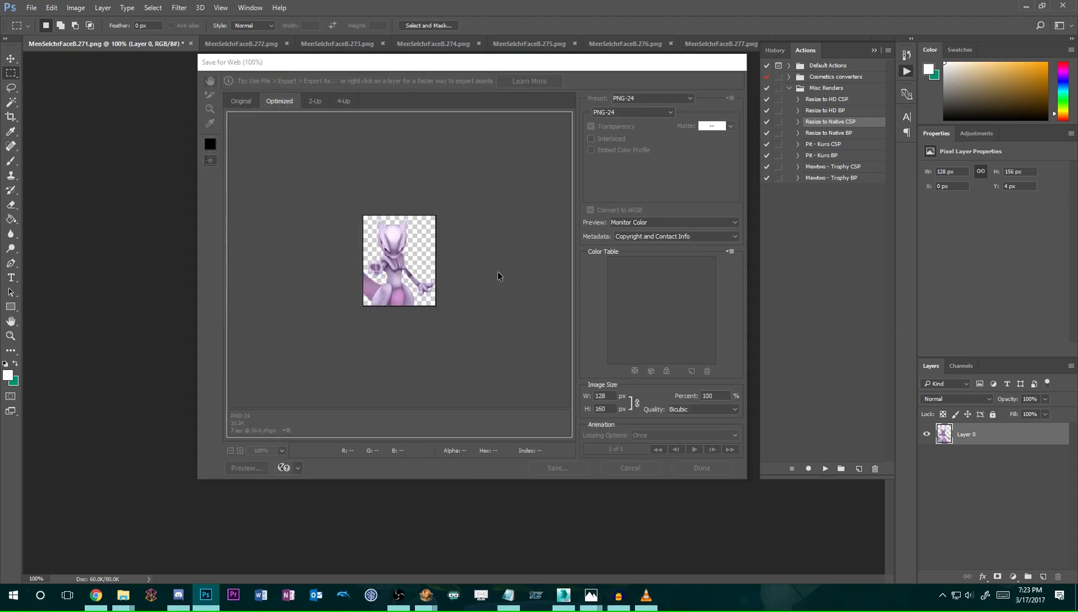
Close all the open MenSelchrFaceB documents without saving changes.
key("ctrl+Tab")
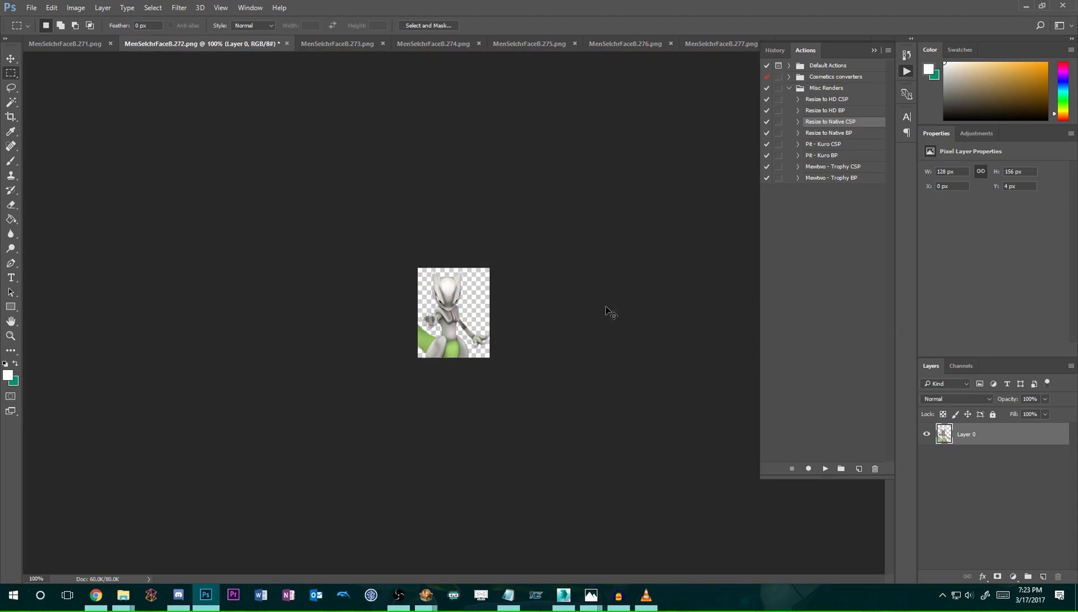
right_click(229, 52)
left_click(255, 81)
left_click(566, 223)
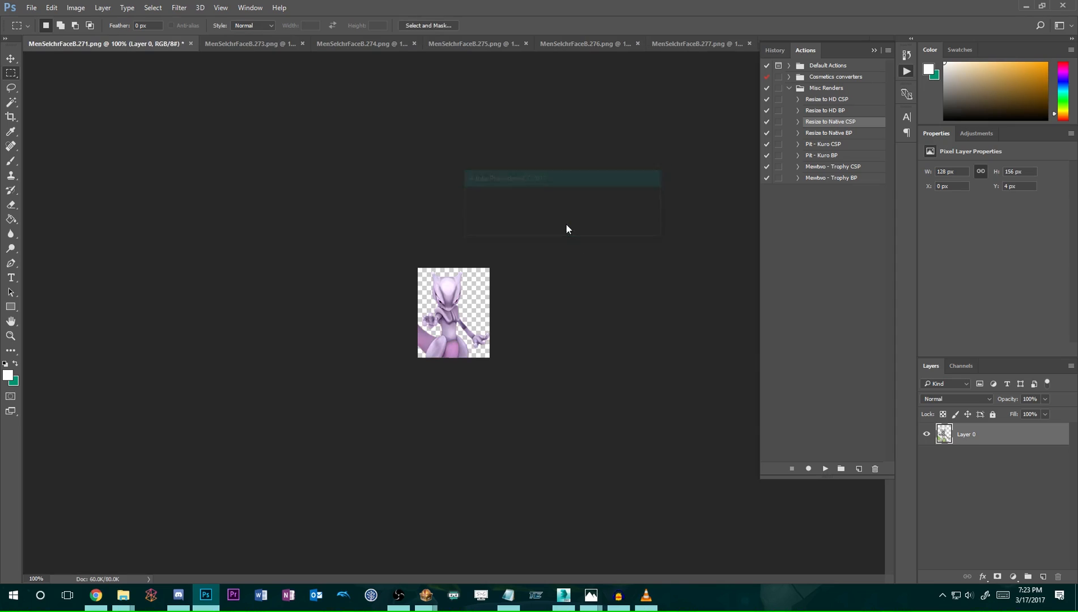
left_click(566, 224)
left_click(566, 224)
left_click(566, 224)
left_click(565, 225)
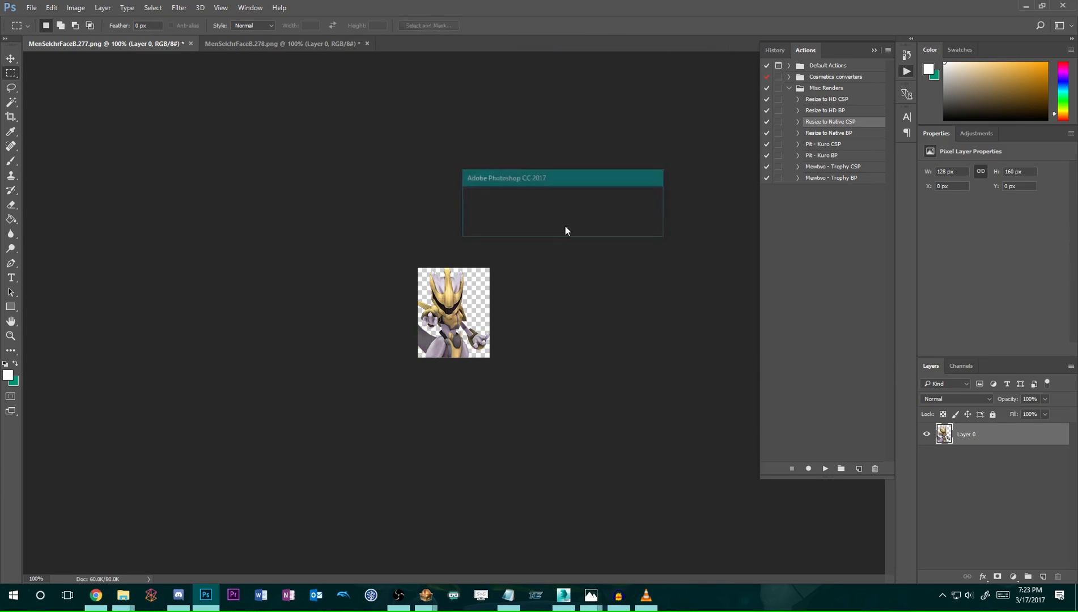
left_click(565, 225)
left_click(564, 225)
Open InfFace.276.png from the HD folder in Armored Mewtwo's BPs folder.
left_click(31, 7)
left_click(40, 29)
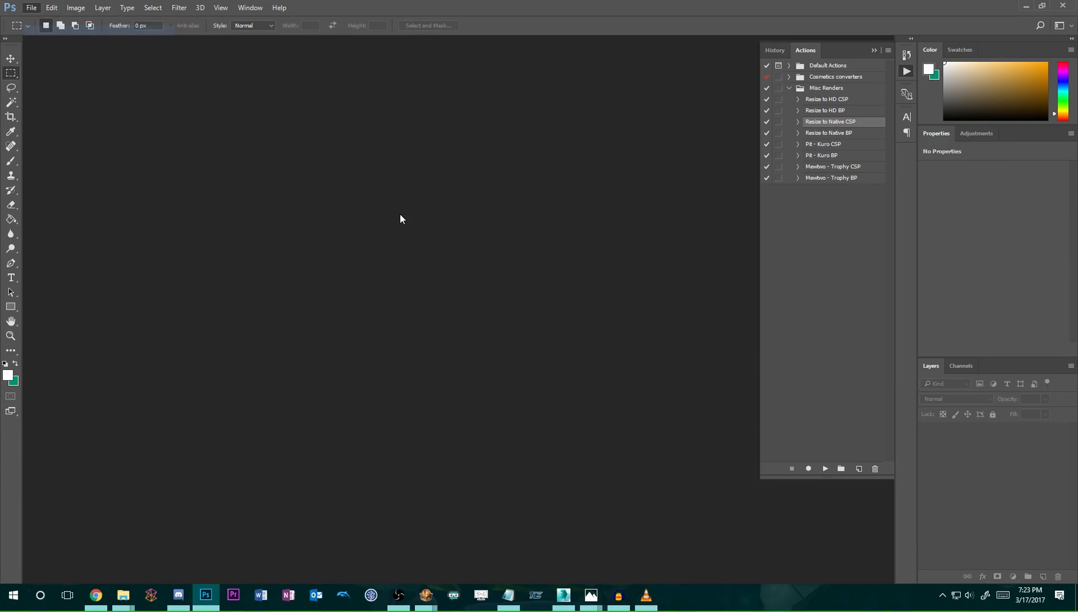
left_click(347, 27)
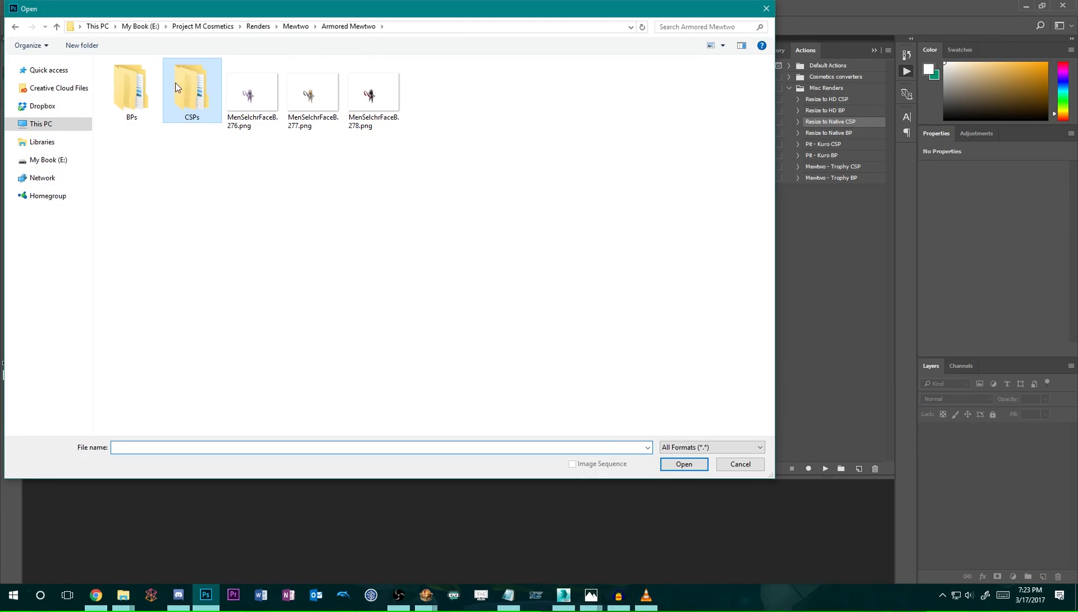
left_click(145, 102)
double_click(146, 103)
double_click(146, 79)
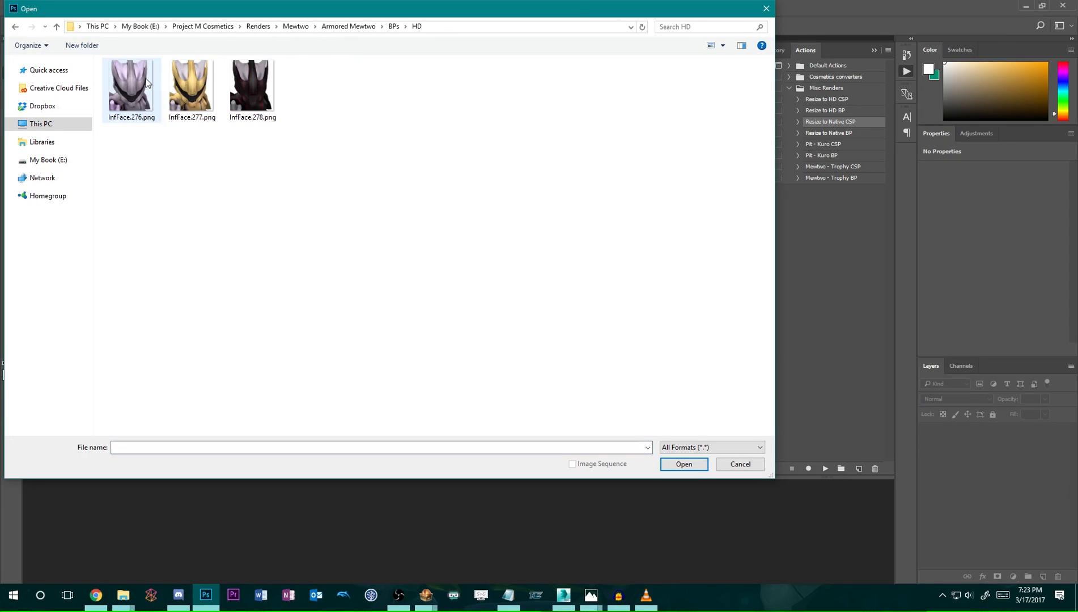
double_click(109, 90)
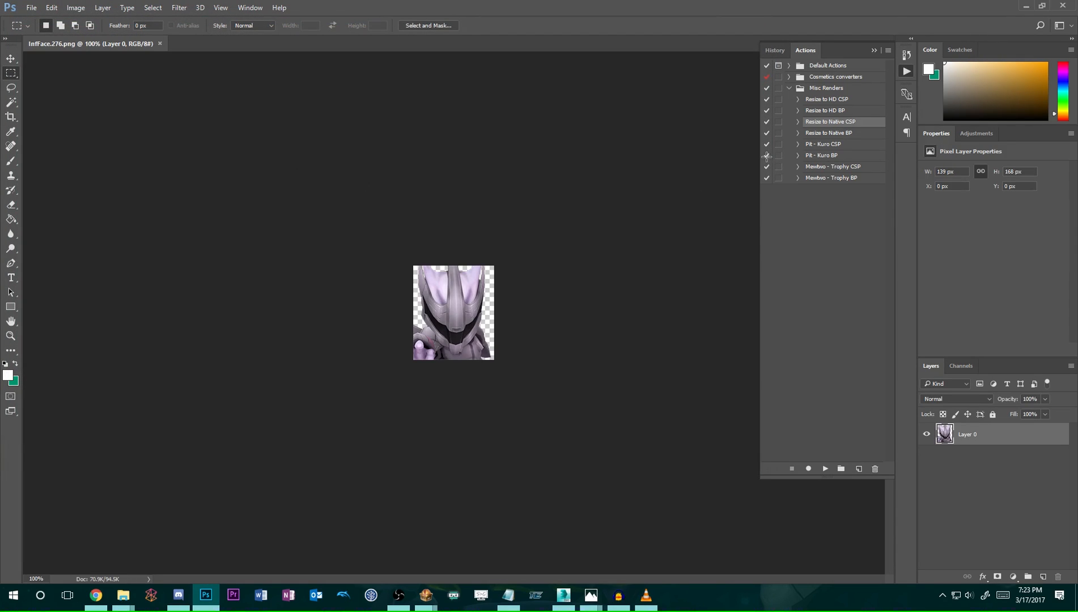
Run the Resize to Native BP action on InfFace.276.png and bring up its Save for Web export.
left_click(822, 132)
left_click(826, 469)
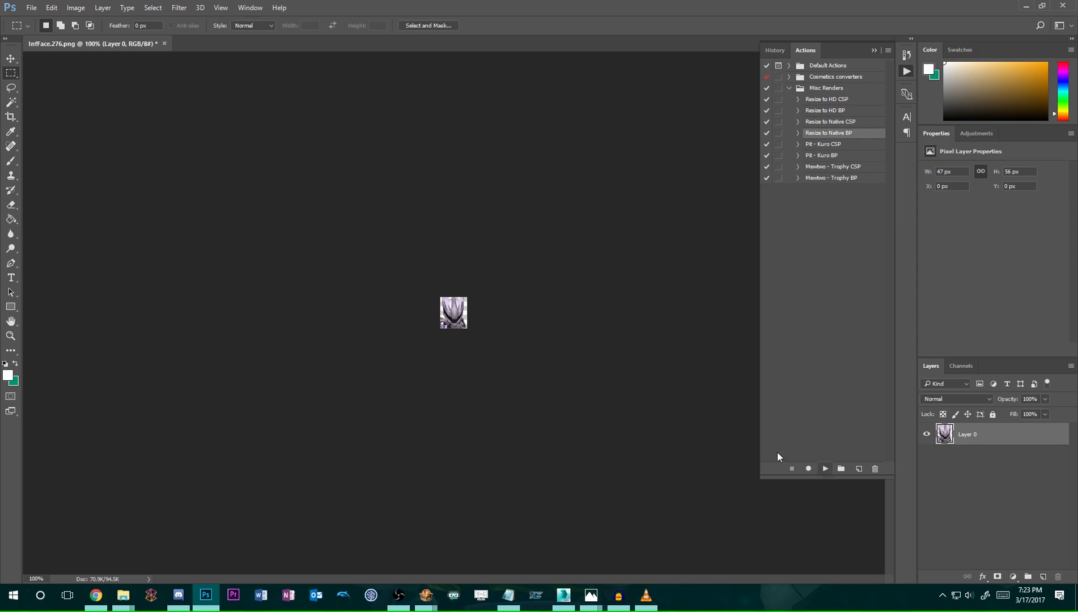
key("ctrl+alt+shift+s")
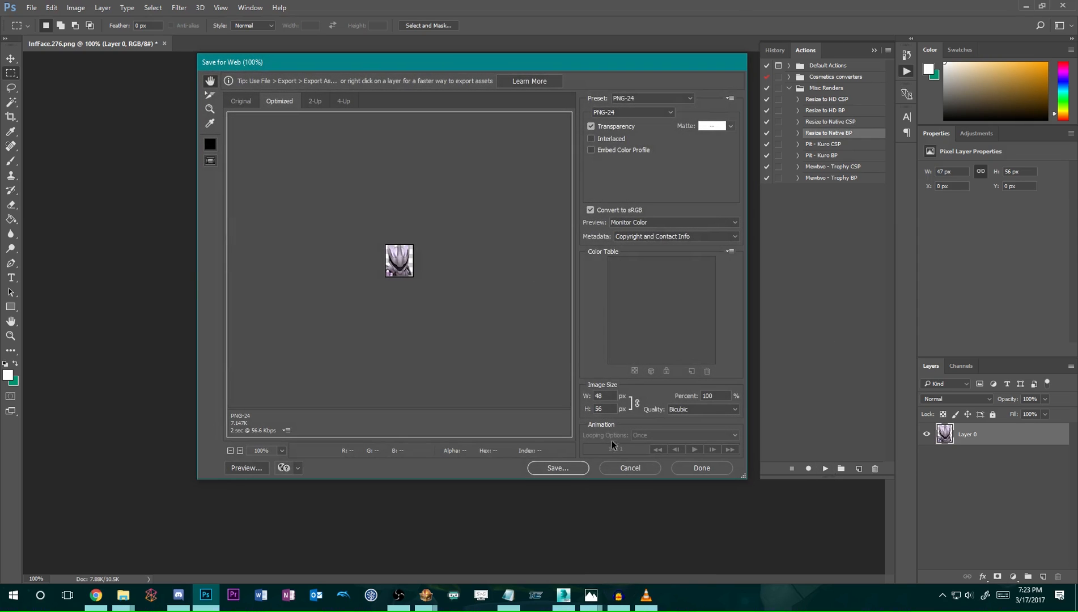
left_click(573, 469)
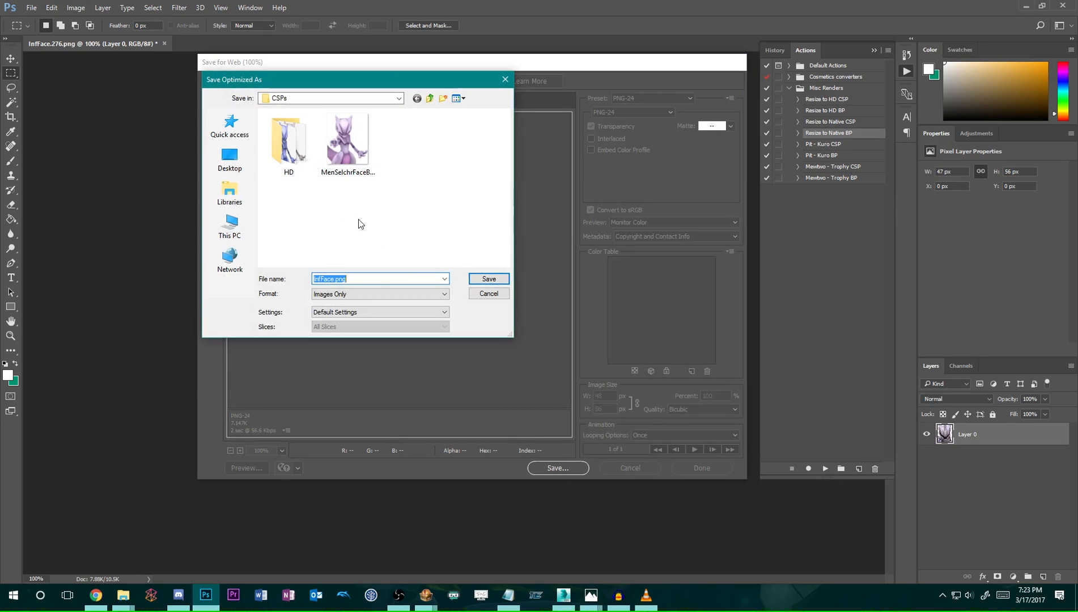
double_click(288, 144)
left_click(430, 99)
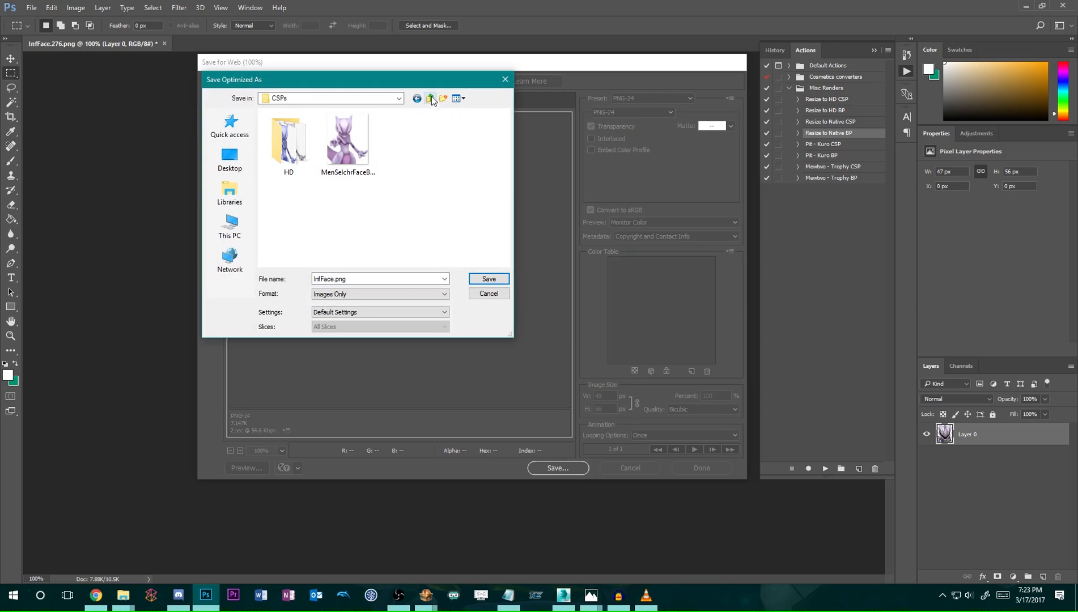
left_click(486, 294)
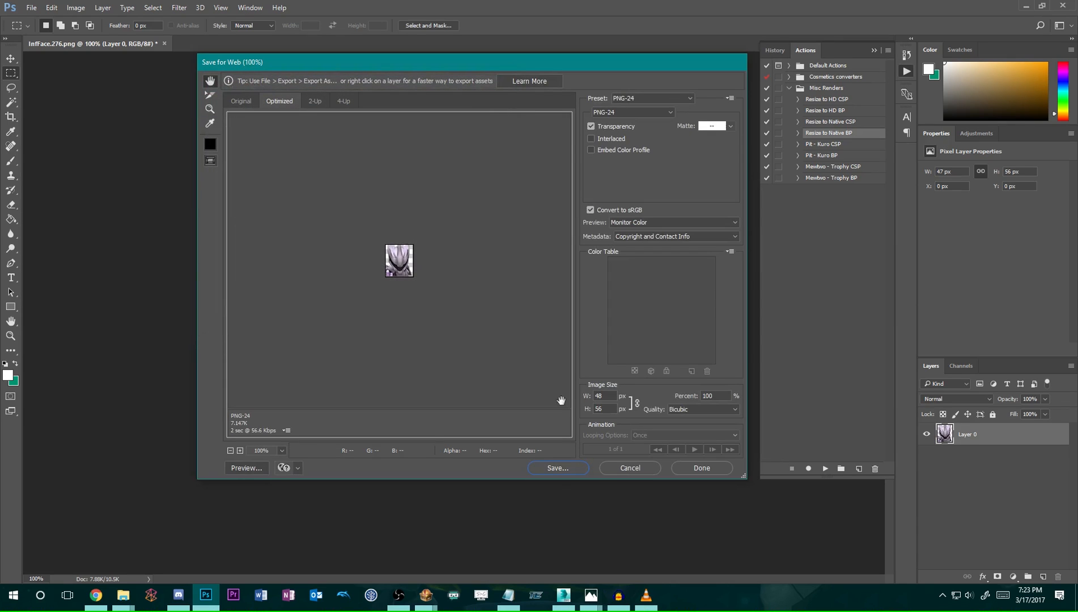
Export the native-size BP as InfFace.276.png into Armored Mewtwo's BPs folder.
left_click(557, 467)
left_click(430, 99)
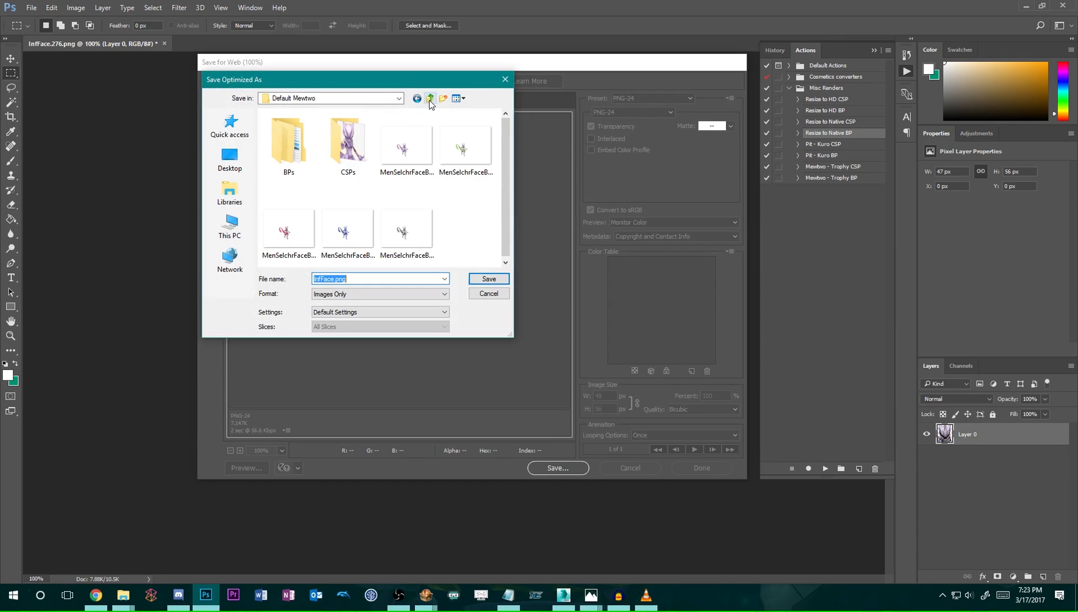
double_click(289, 144)
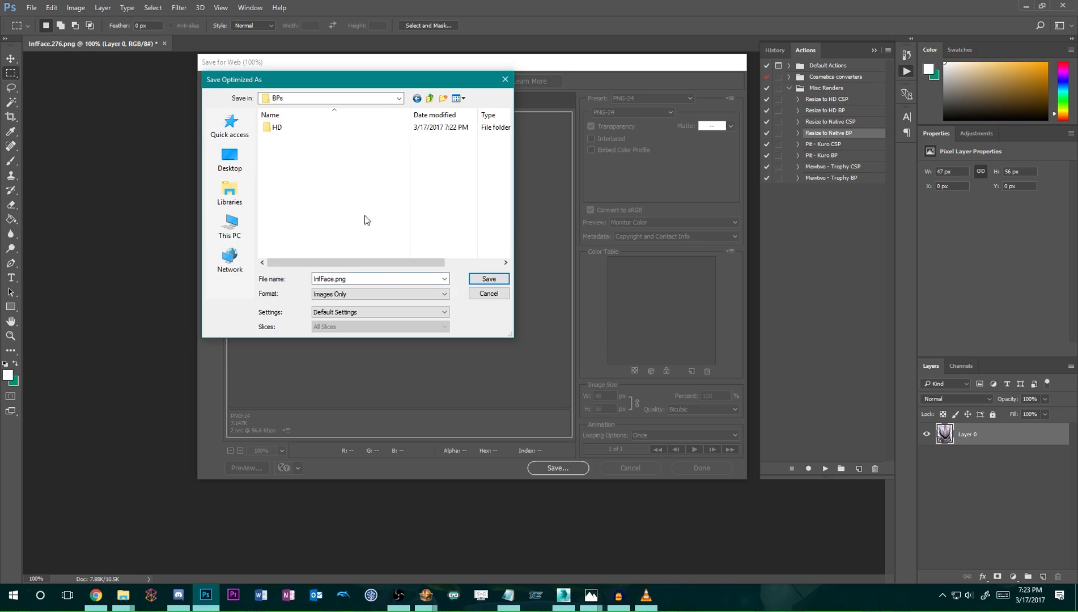
left_click(430, 98)
left_click(430, 99)
double_click(332, 136)
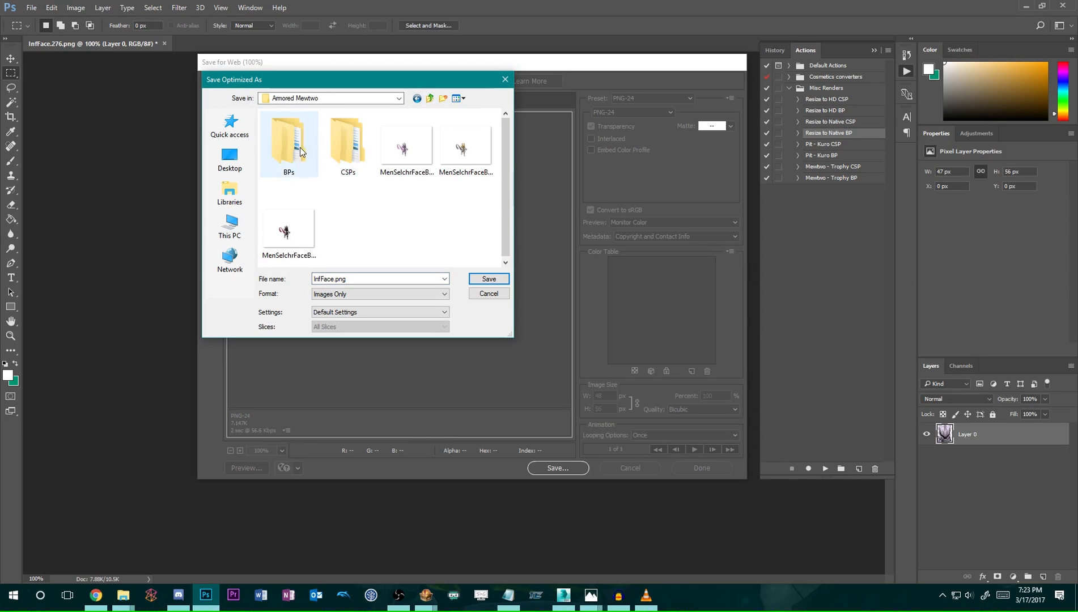
double_click(300, 146)
double_click(299, 147)
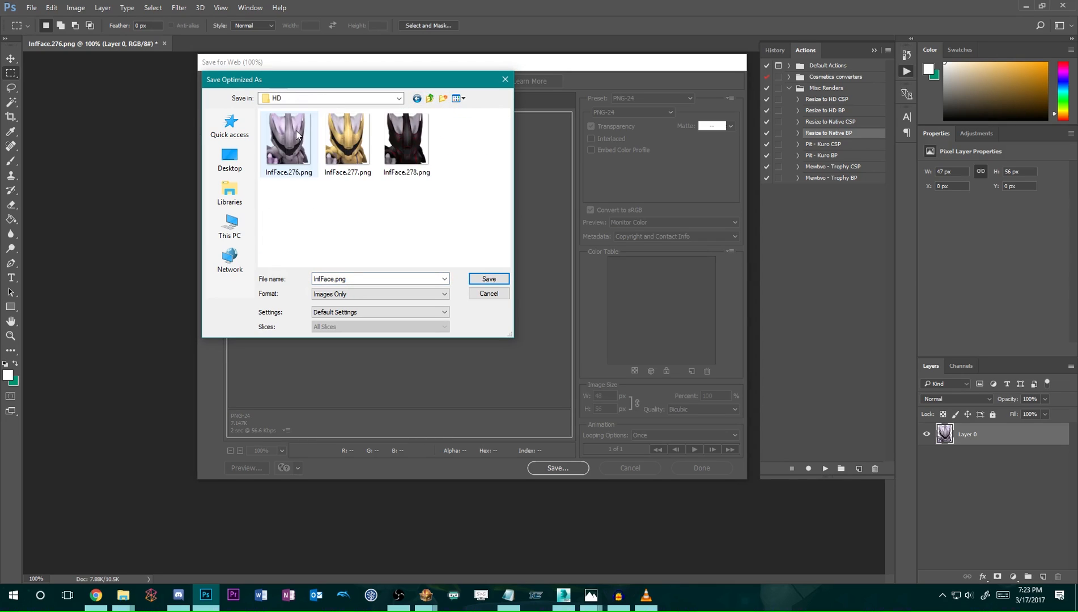
left_click(417, 99)
double_click(336, 279)
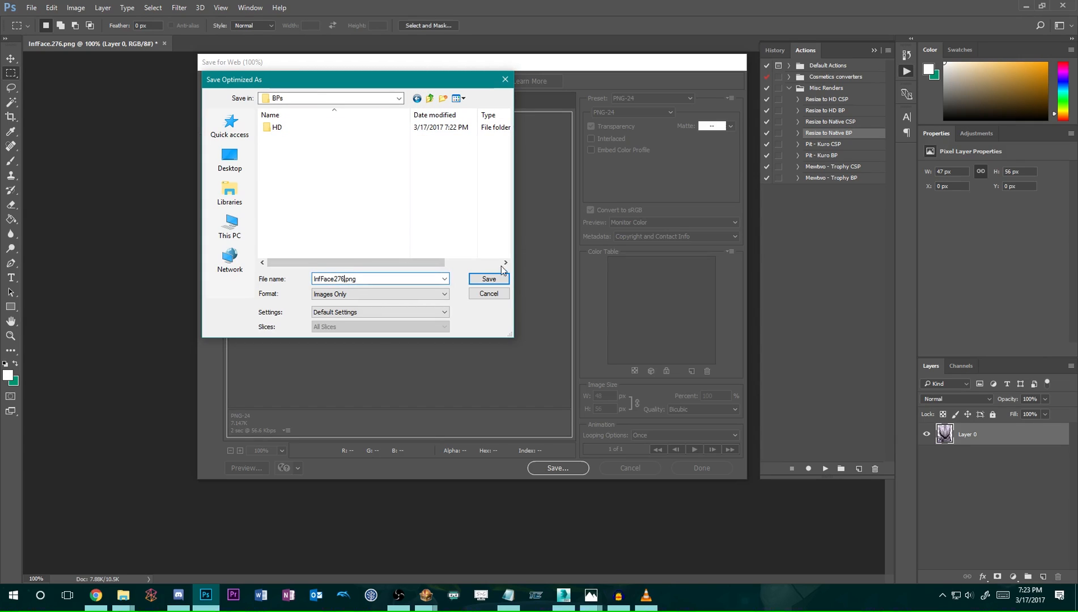
left_click(492, 281)
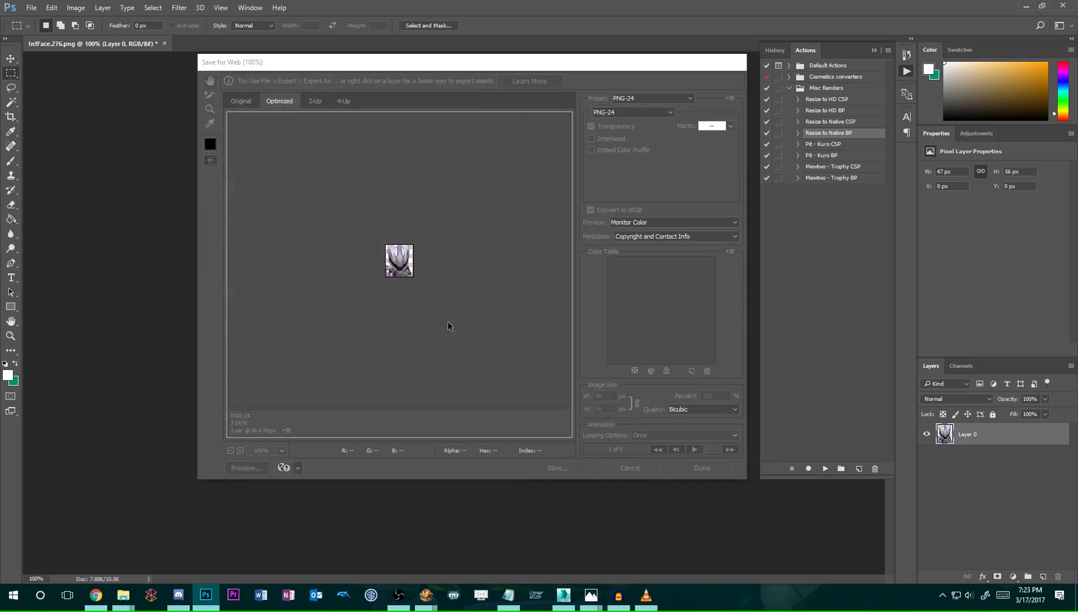
Switch to File Explorer, maximize it, and browse from the Mewtwo renders folder into Default Mewtwo.
mouse_move(122, 595)
left_click(203, 528)
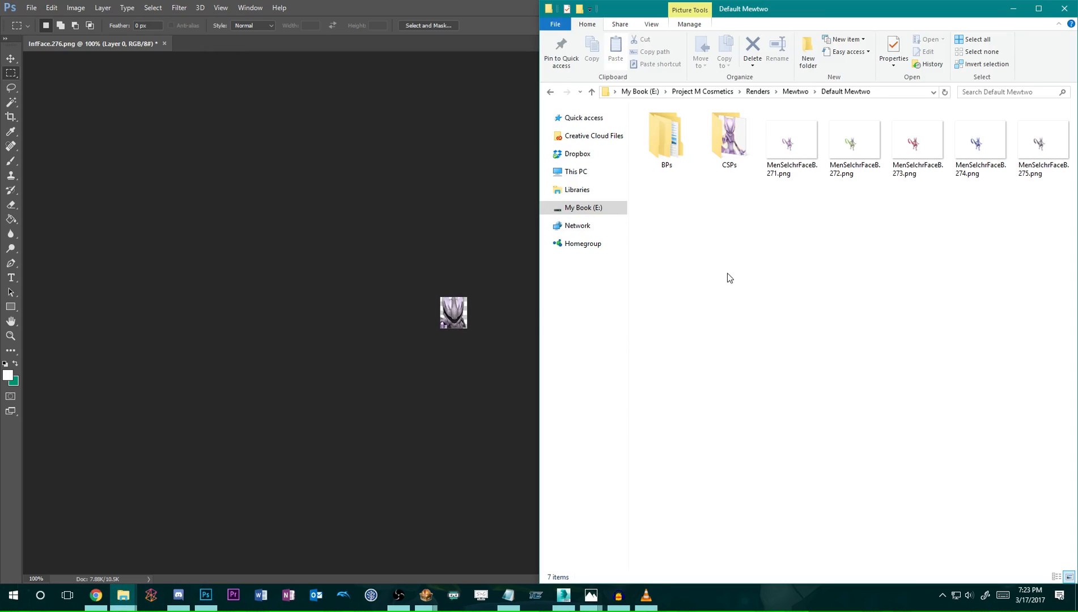
double_click(544, 9)
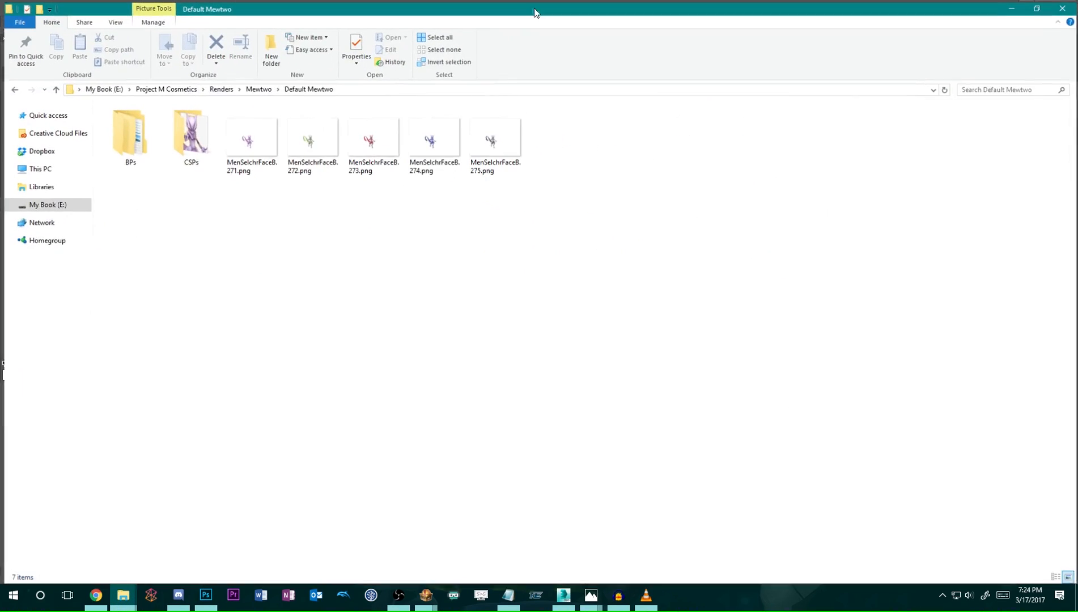
left_click(247, 87)
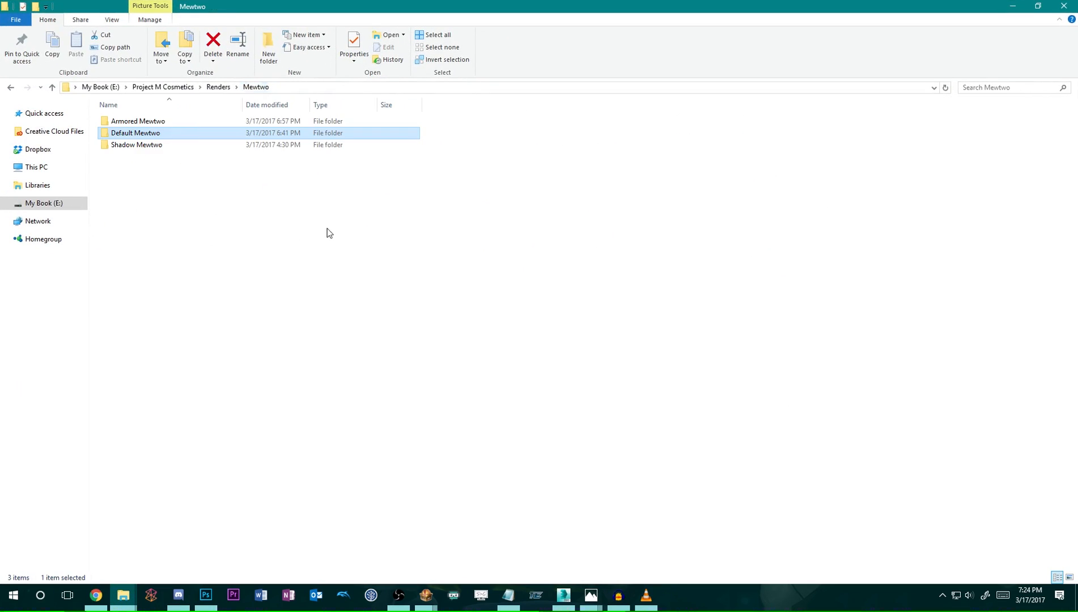
double_click(168, 135)
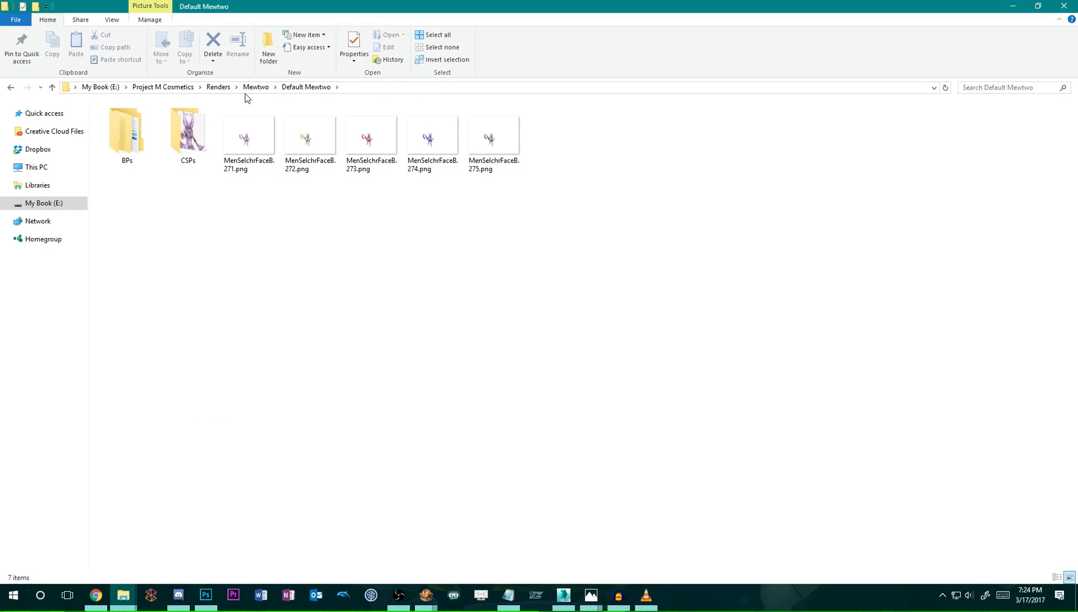
View the full-size MenSelchrFaceB.271.png render from Default Mewtwo in Photos, and close the viewer.
left_click(254, 162)
key("Return")
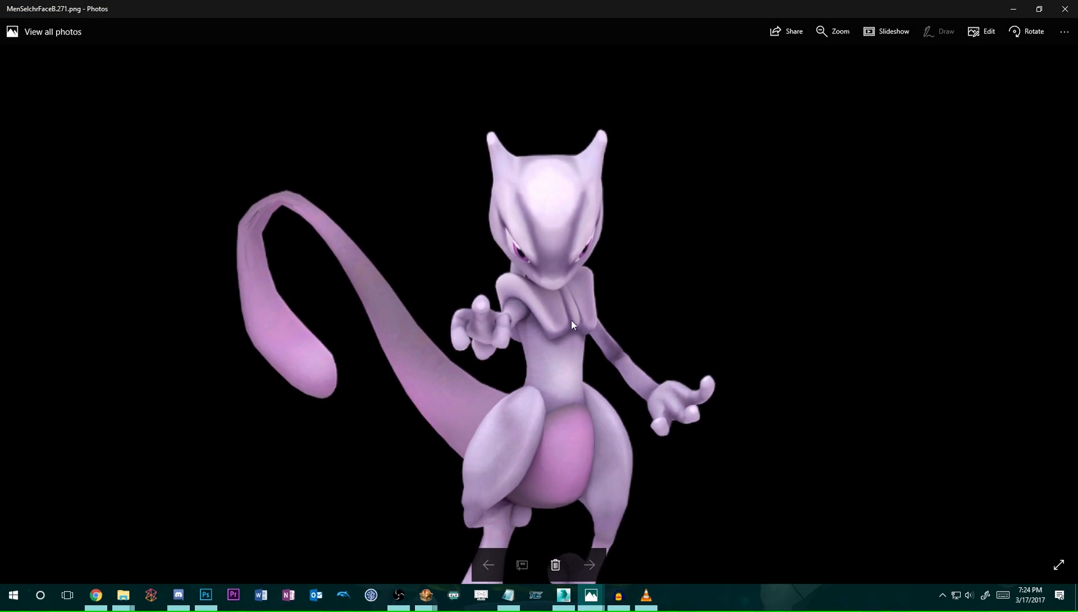
left_click(1064, 9)
View the native-size MenSelchrFaceB.271.png from Default Mewtwo's CSPs folder in Photos, and close the viewer.
double_click(185, 131)
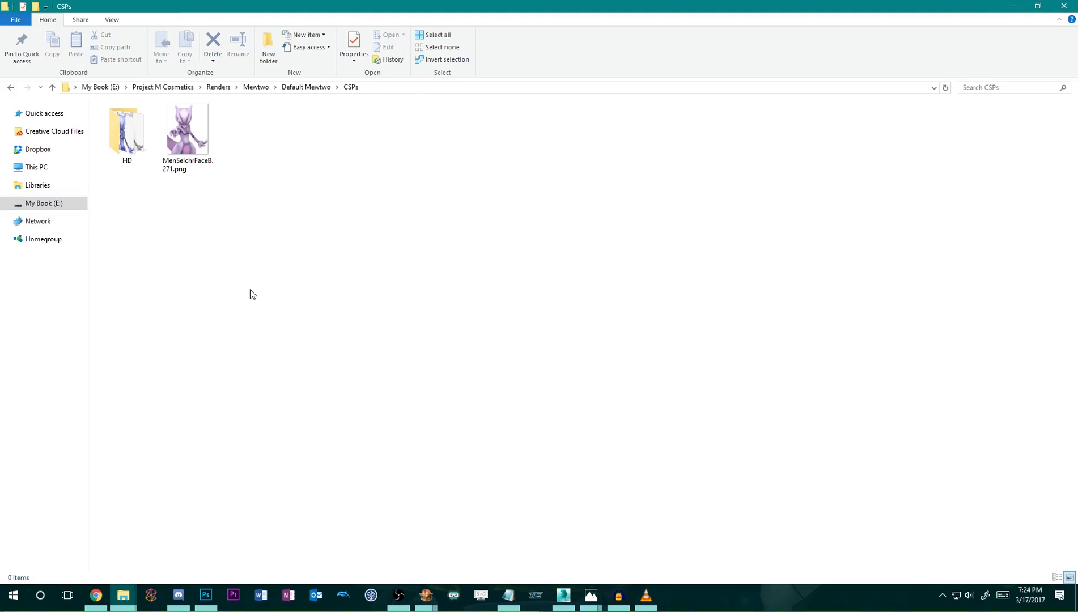
left_click(177, 136)
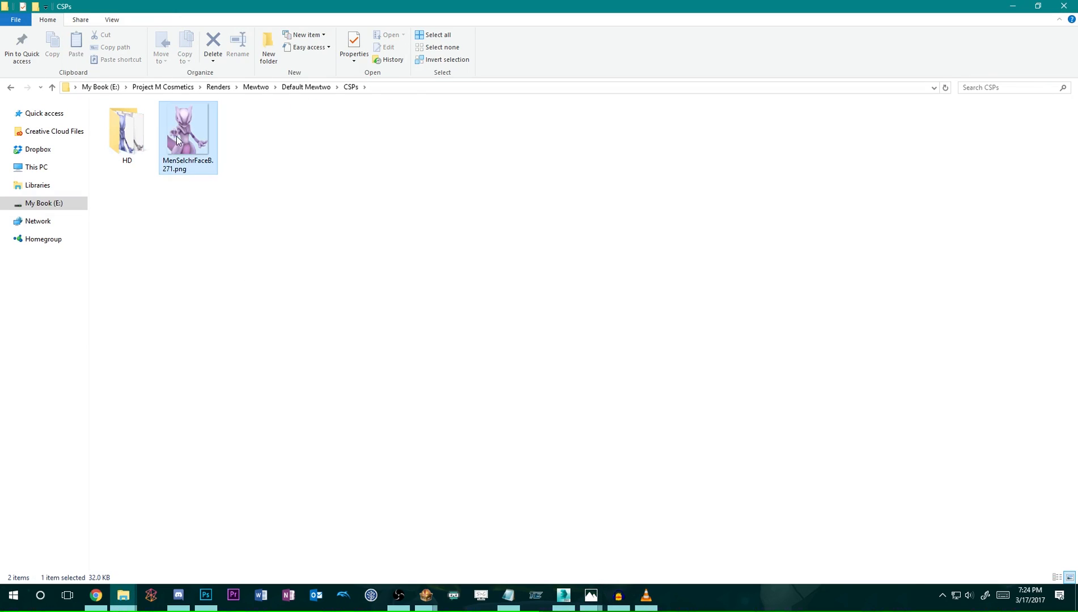
key("Return")
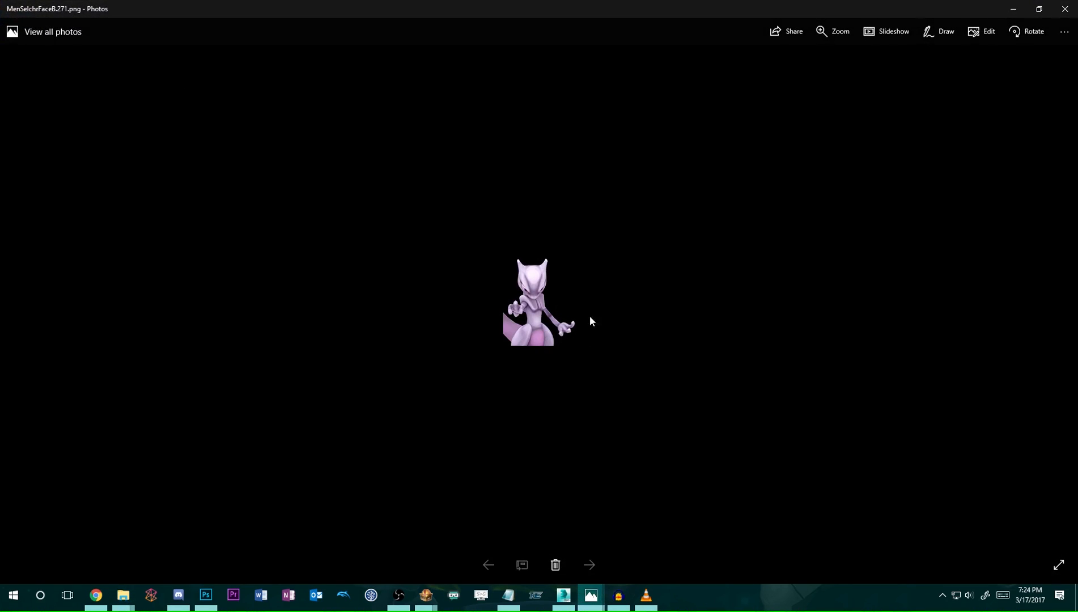
left_click(1056, 15)
View the HD CSPs from MenSelchrFaceB.271.png through MenSelchrFaceB.275.png in the HD subfolder, and close the viewer.
double_click(125, 140)
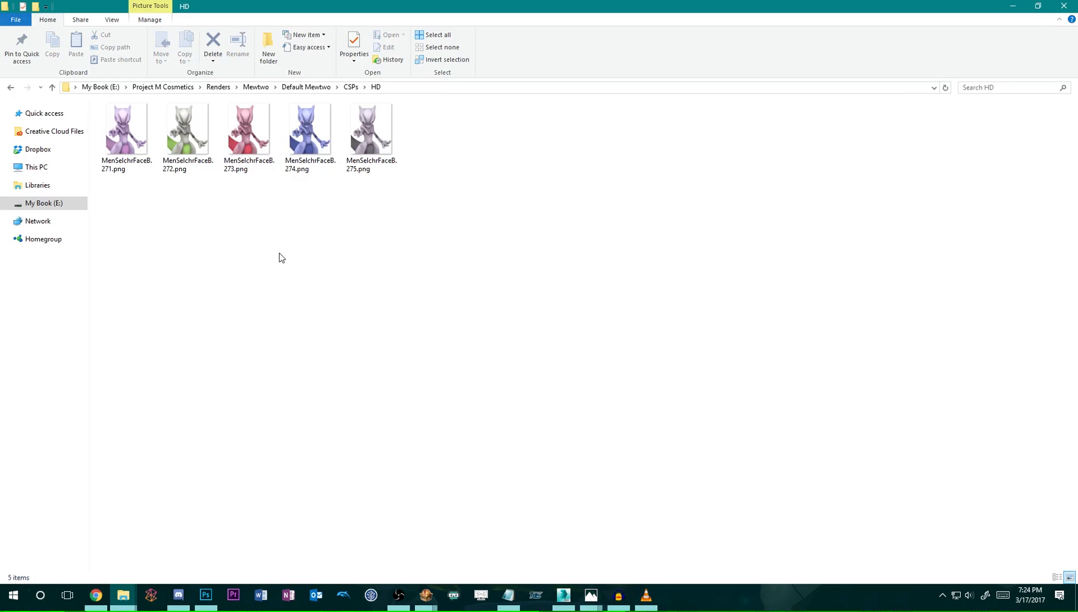
key("Right")
key("Return")
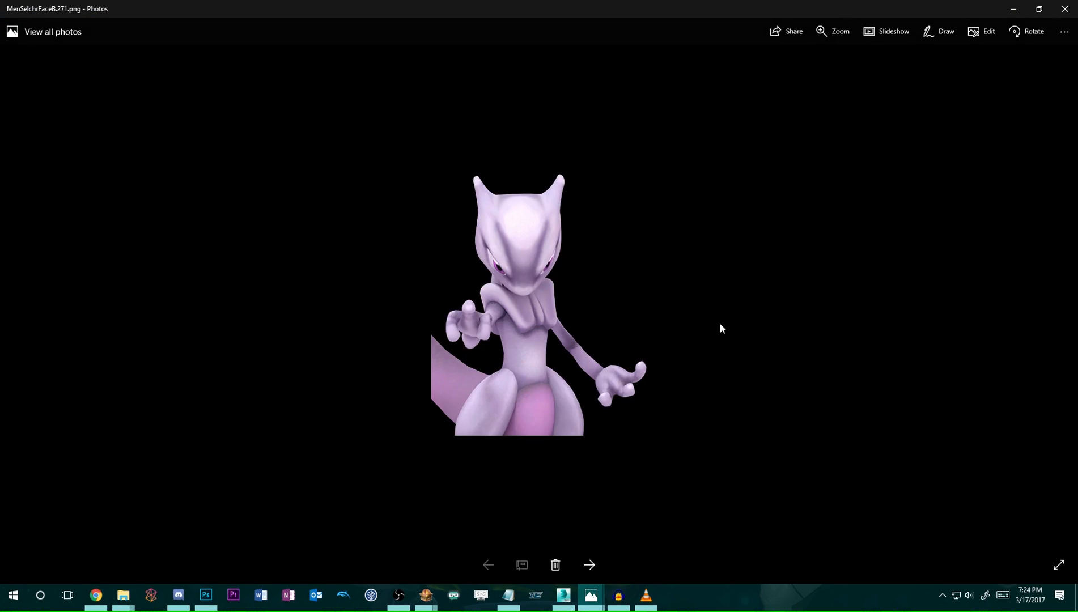
key("Right")
key("Right")
key("Right")
key("Right")
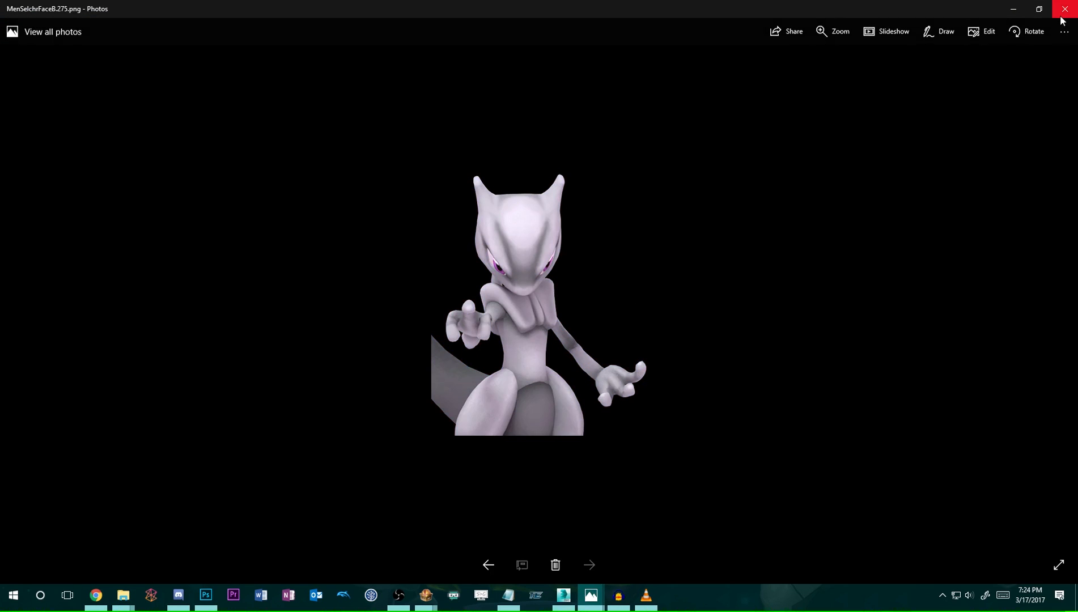
left_click(1061, 20)
Return to the Mewtwo renders folder and browse into Armored Mewtwo's CSPs HD folder.
left_click(300, 86)
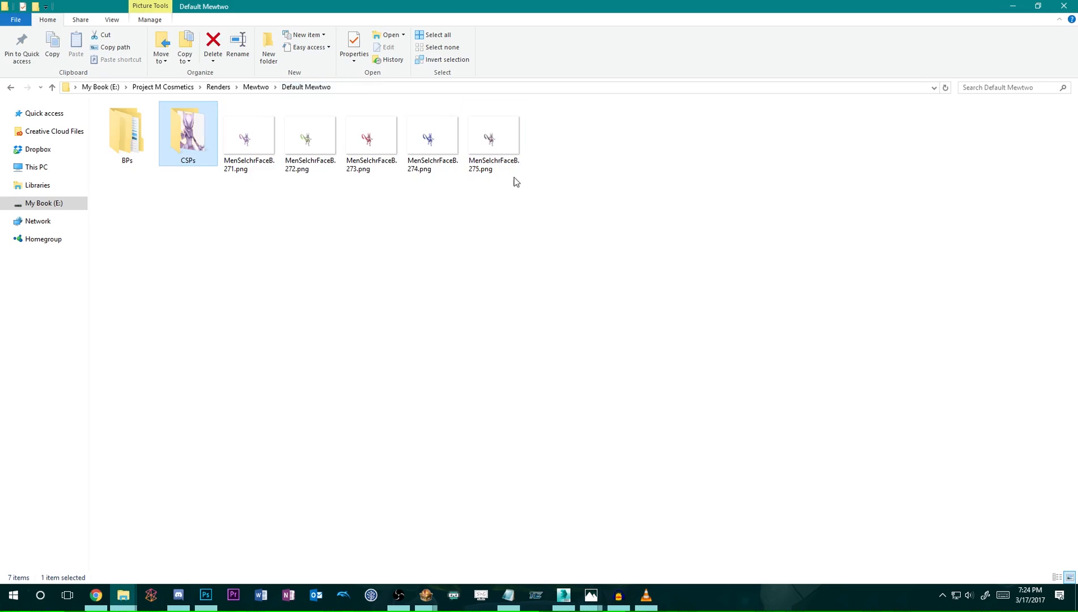
left_click(502, 202)
left_click(254, 87)
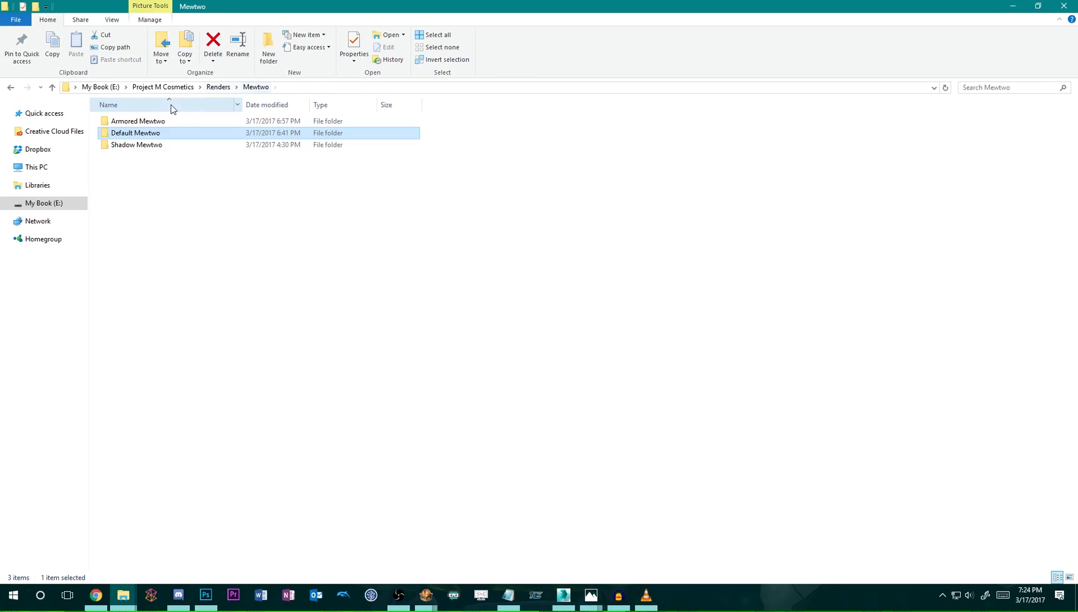
double_click(148, 121)
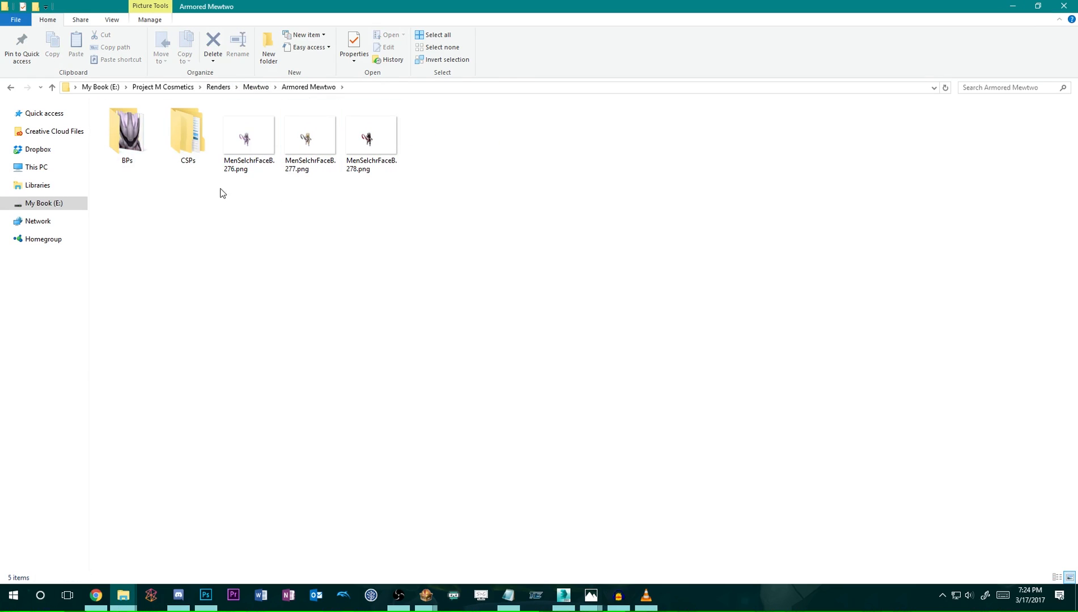
double_click(188, 133)
left_click(136, 125)
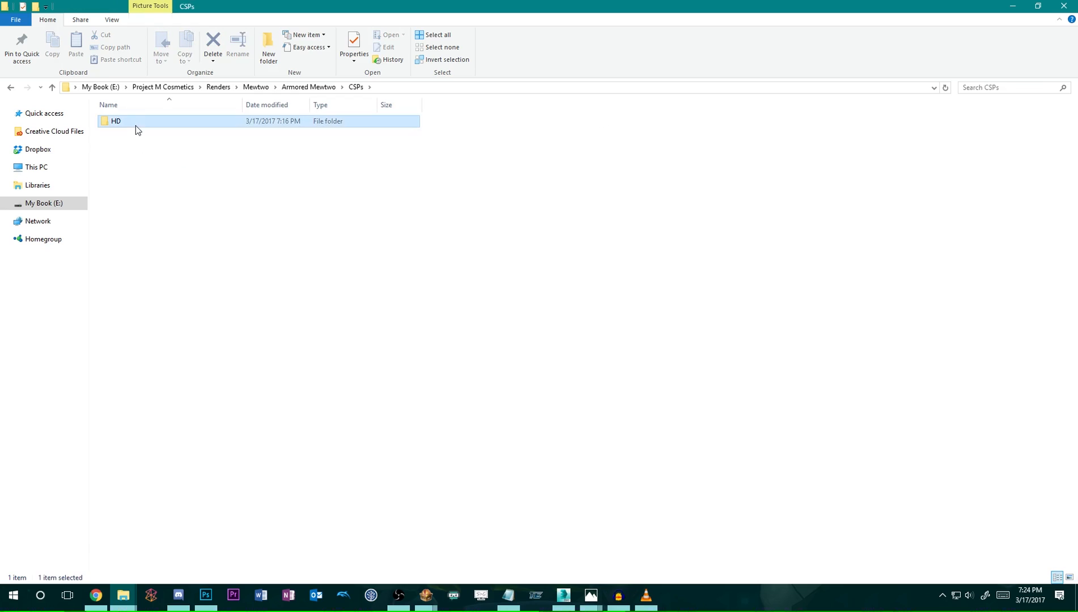
double_click(136, 125)
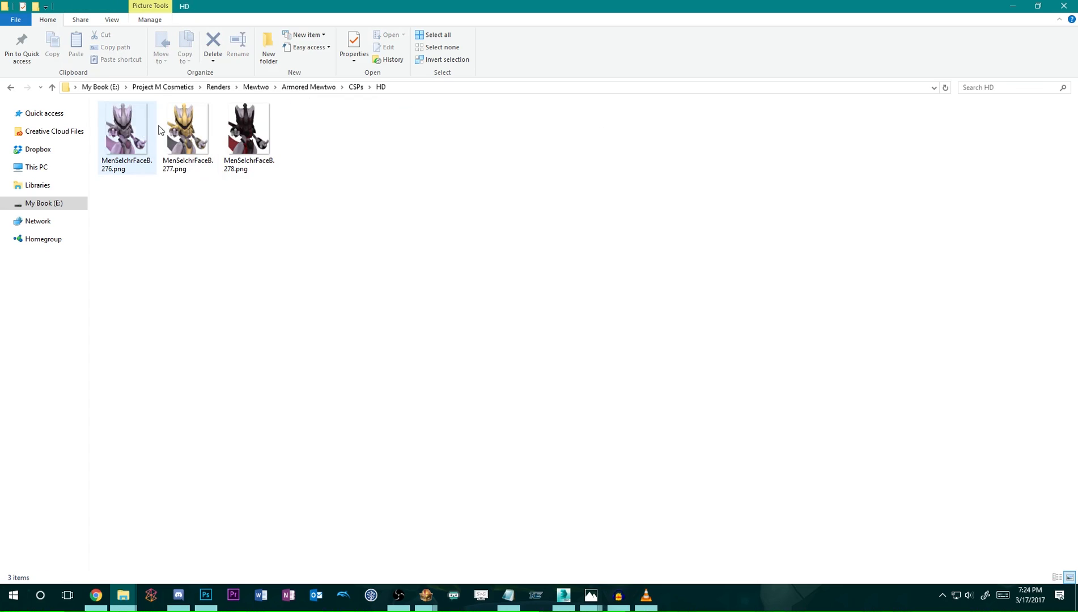
View the native-size InfFace276.png from Armored Mewtwo's BPs folder in Photos, and close the viewer.
left_click(334, 88)
double_click(124, 134)
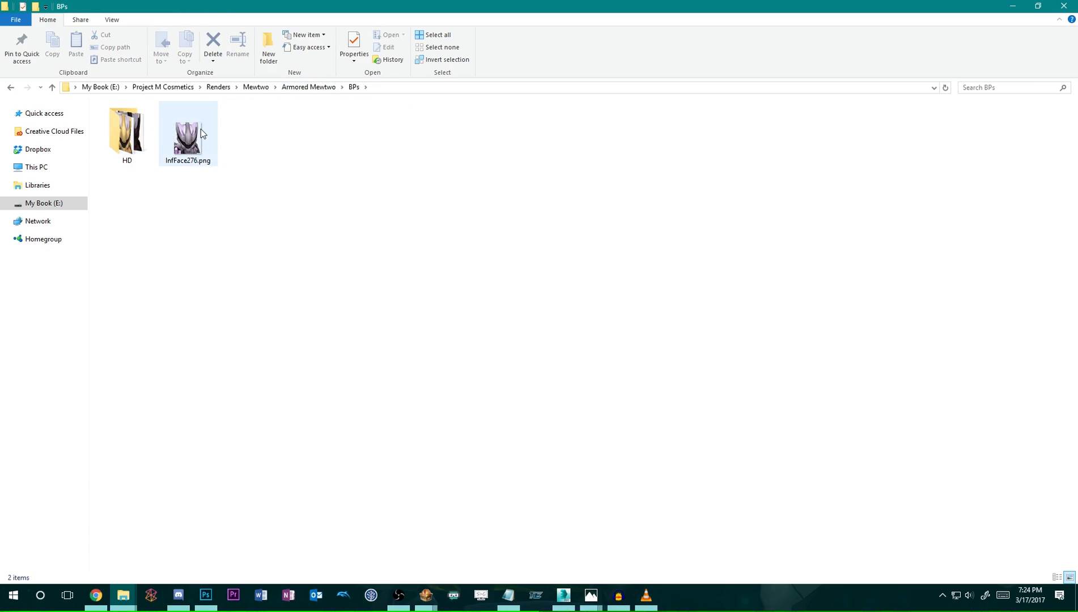
double_click(200, 128)
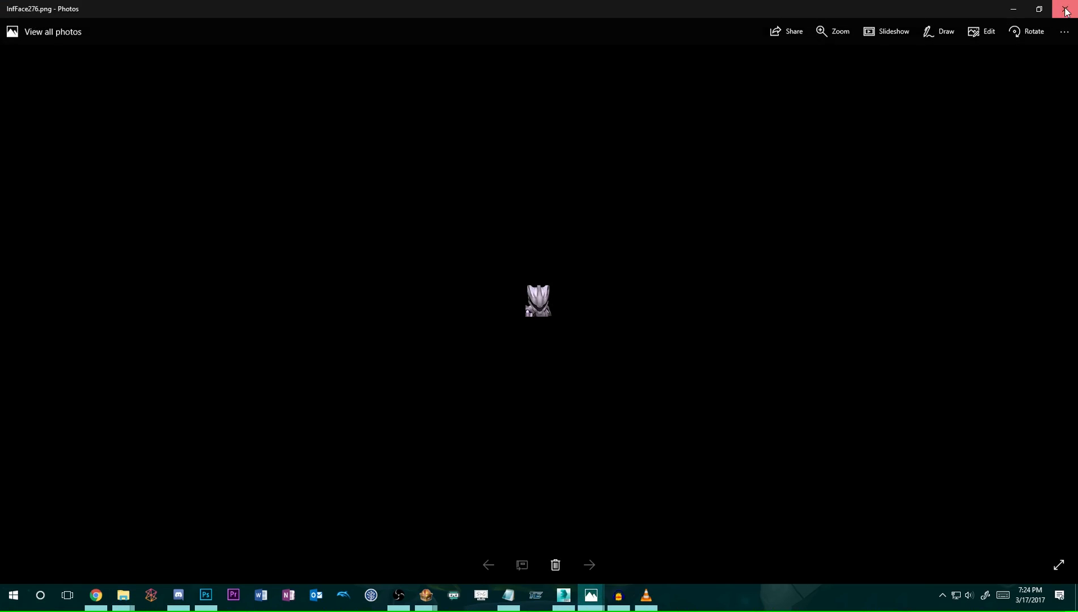
left_click(1065, 11)
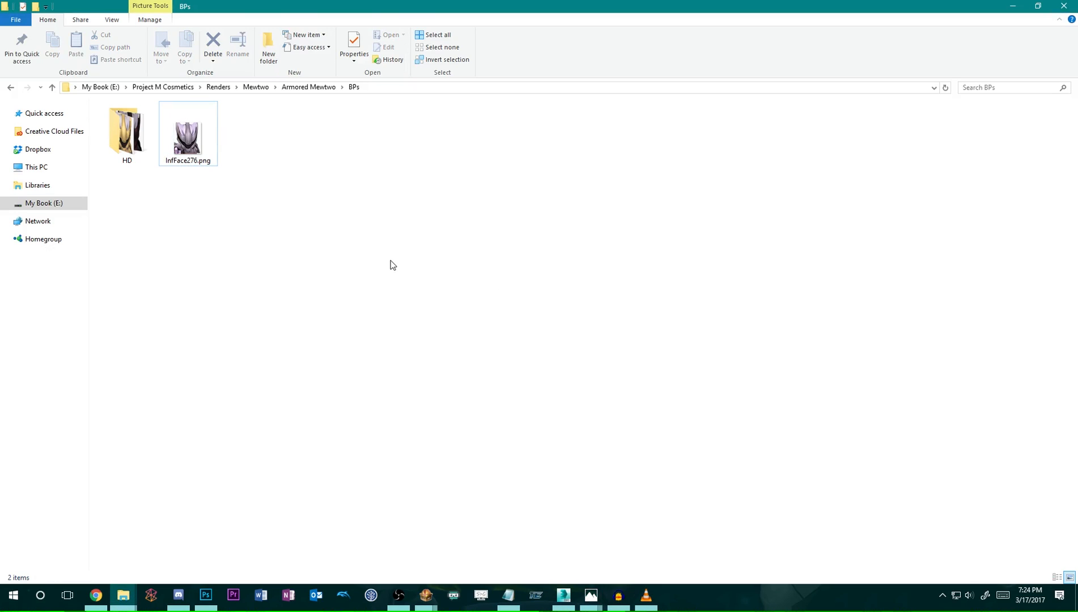